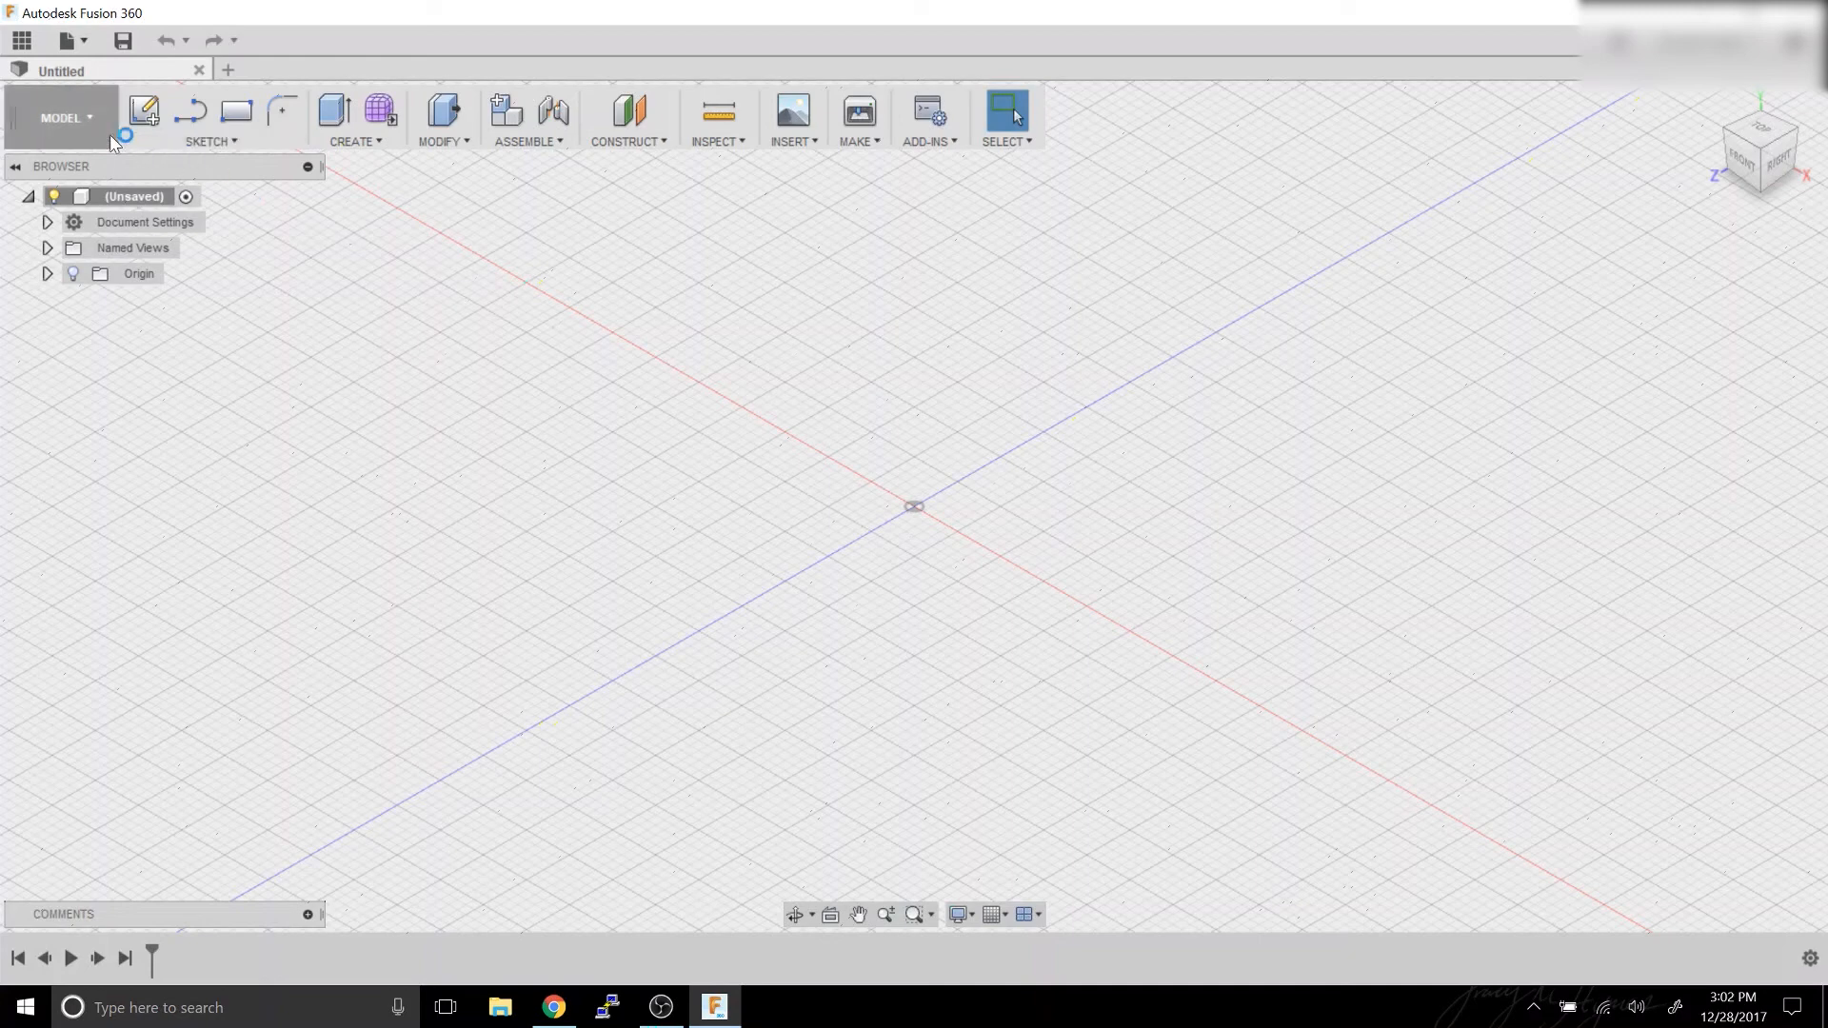
# Switch to the Simulation workspace and create a Static Stress study.
pyautogui.click(66, 118)
pyautogui.click(82, 241)
pyautogui.click(84, 352)
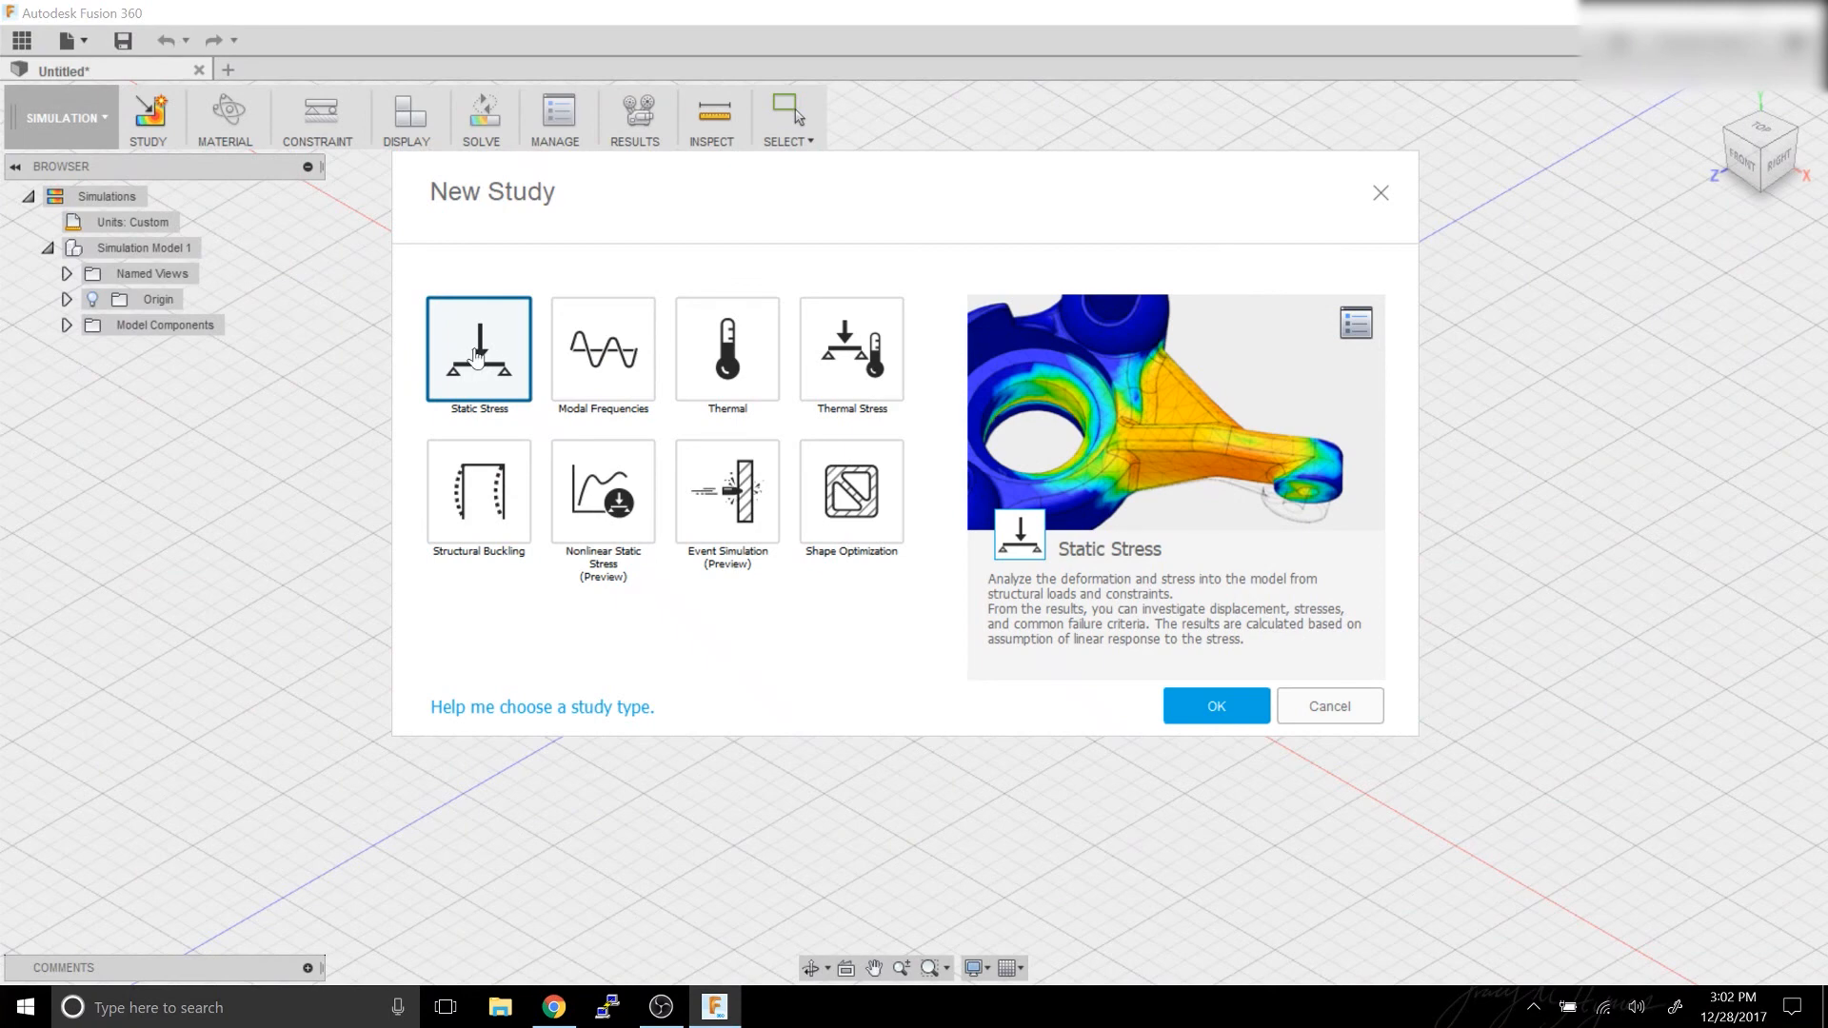
pyautogui.click(1194, 702)
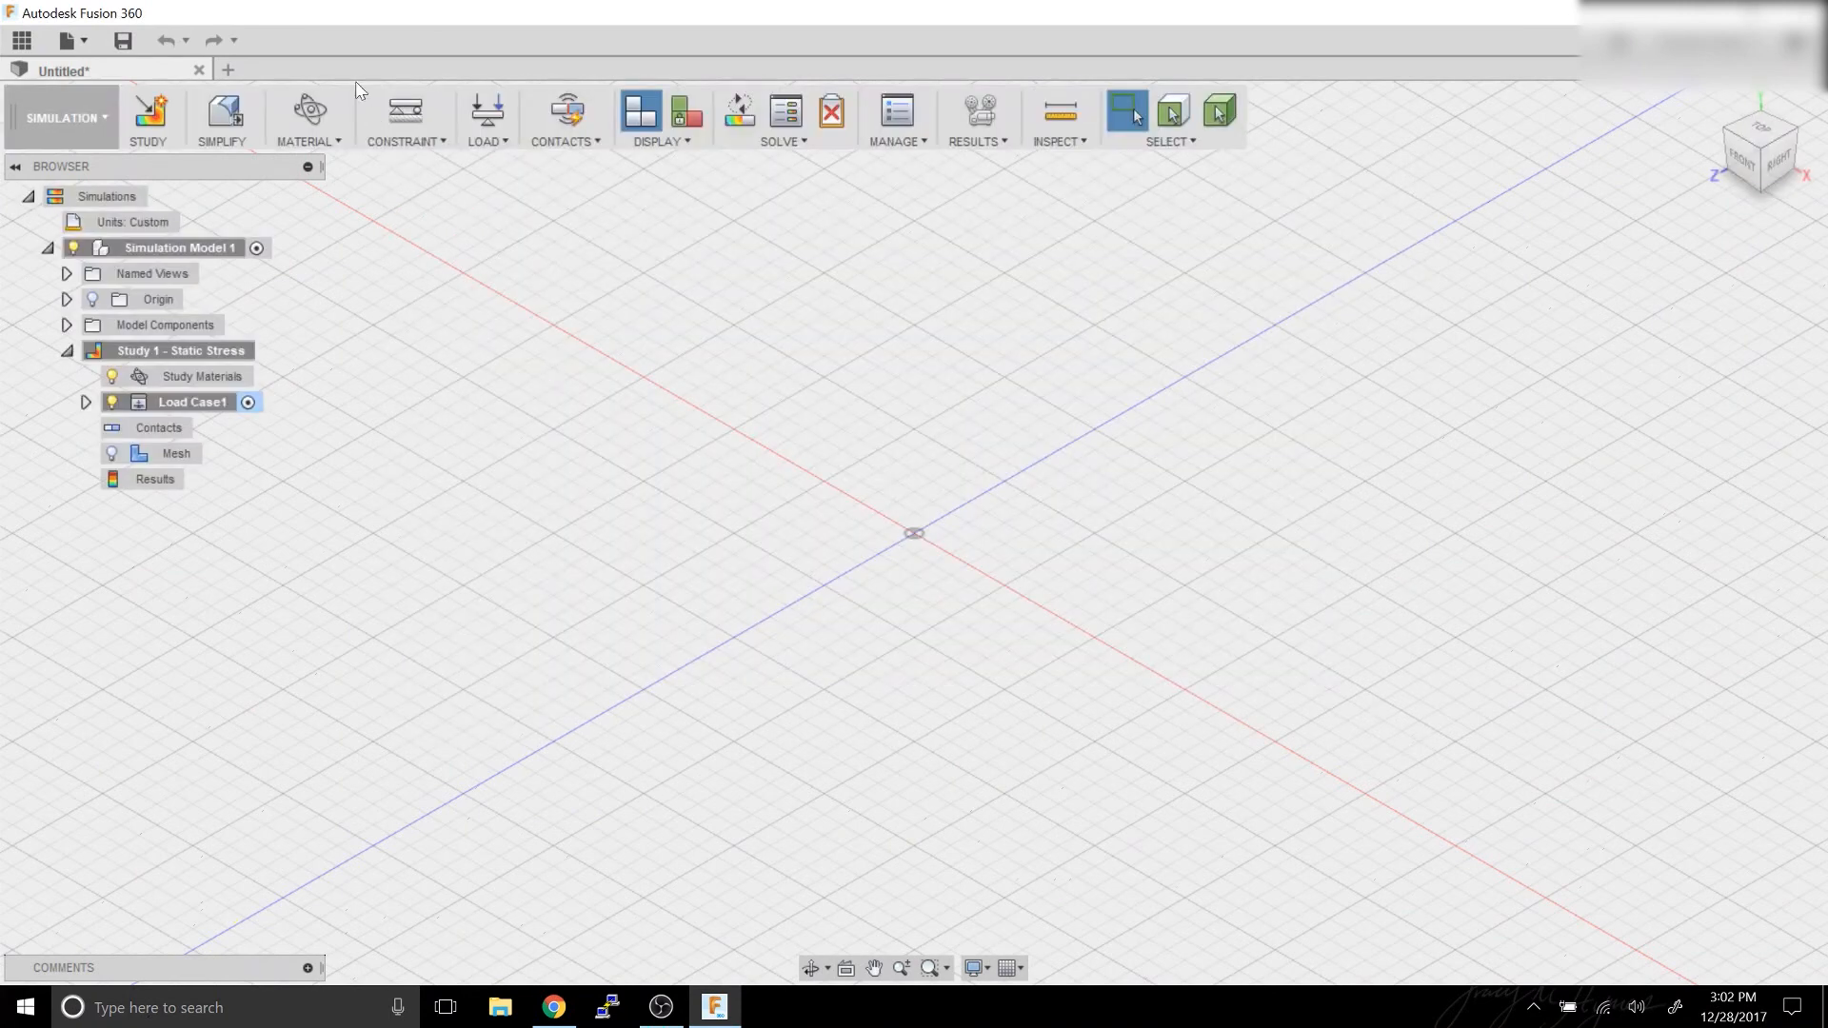
# Open the physical materials manager and delete "test material" from Favorites.
pyautogui.click(328, 143)
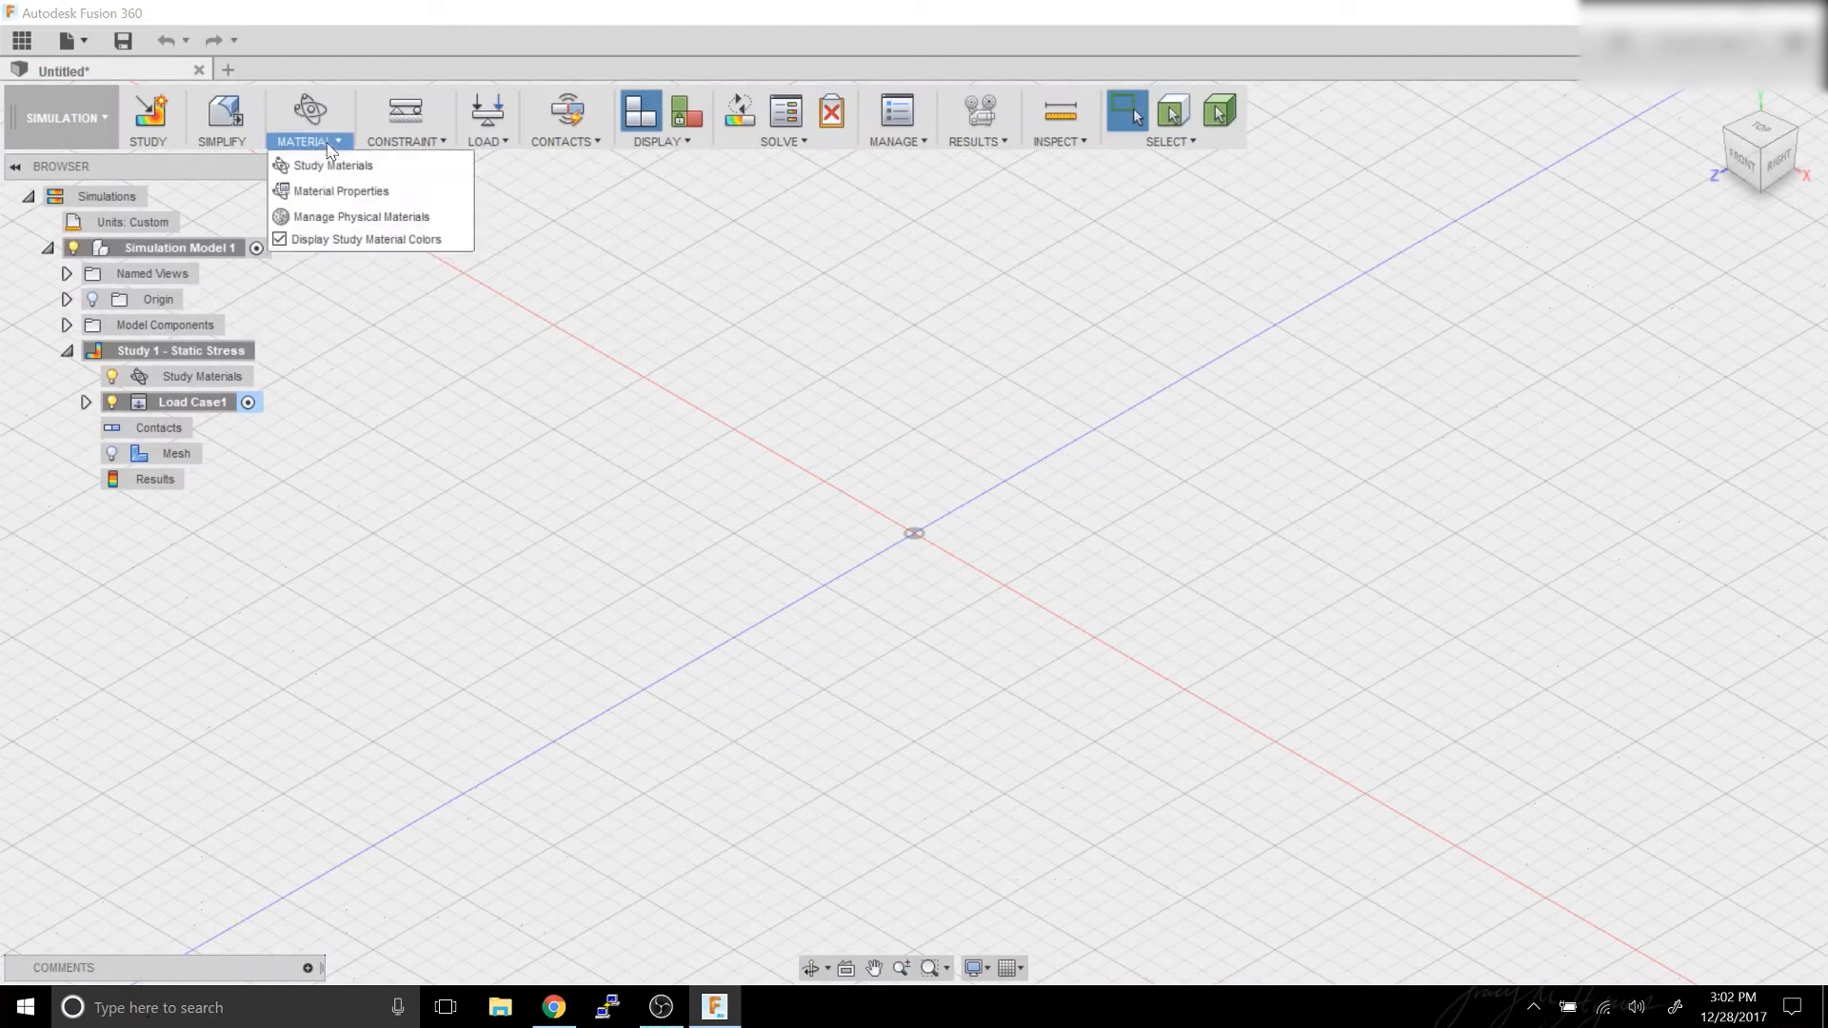
pyautogui.click(358, 218)
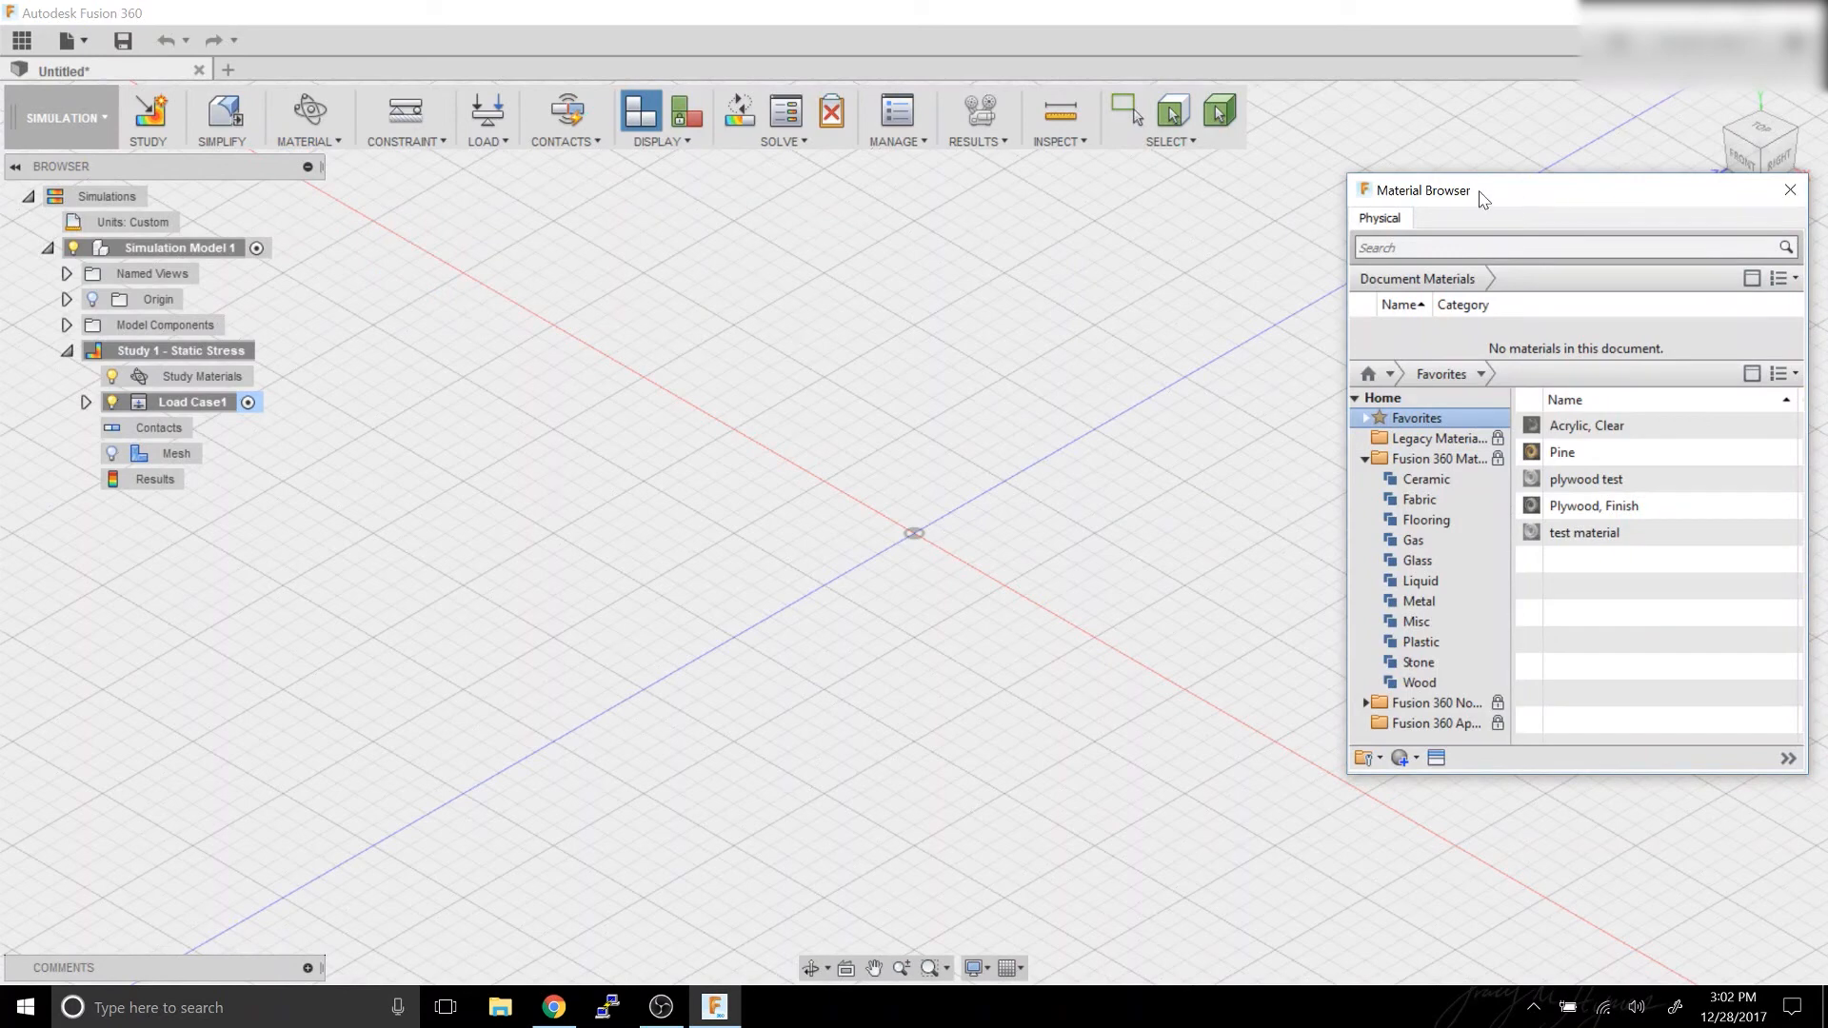
pyautogui.moveTo(1482, 199); pyautogui.dragTo(601, 207)
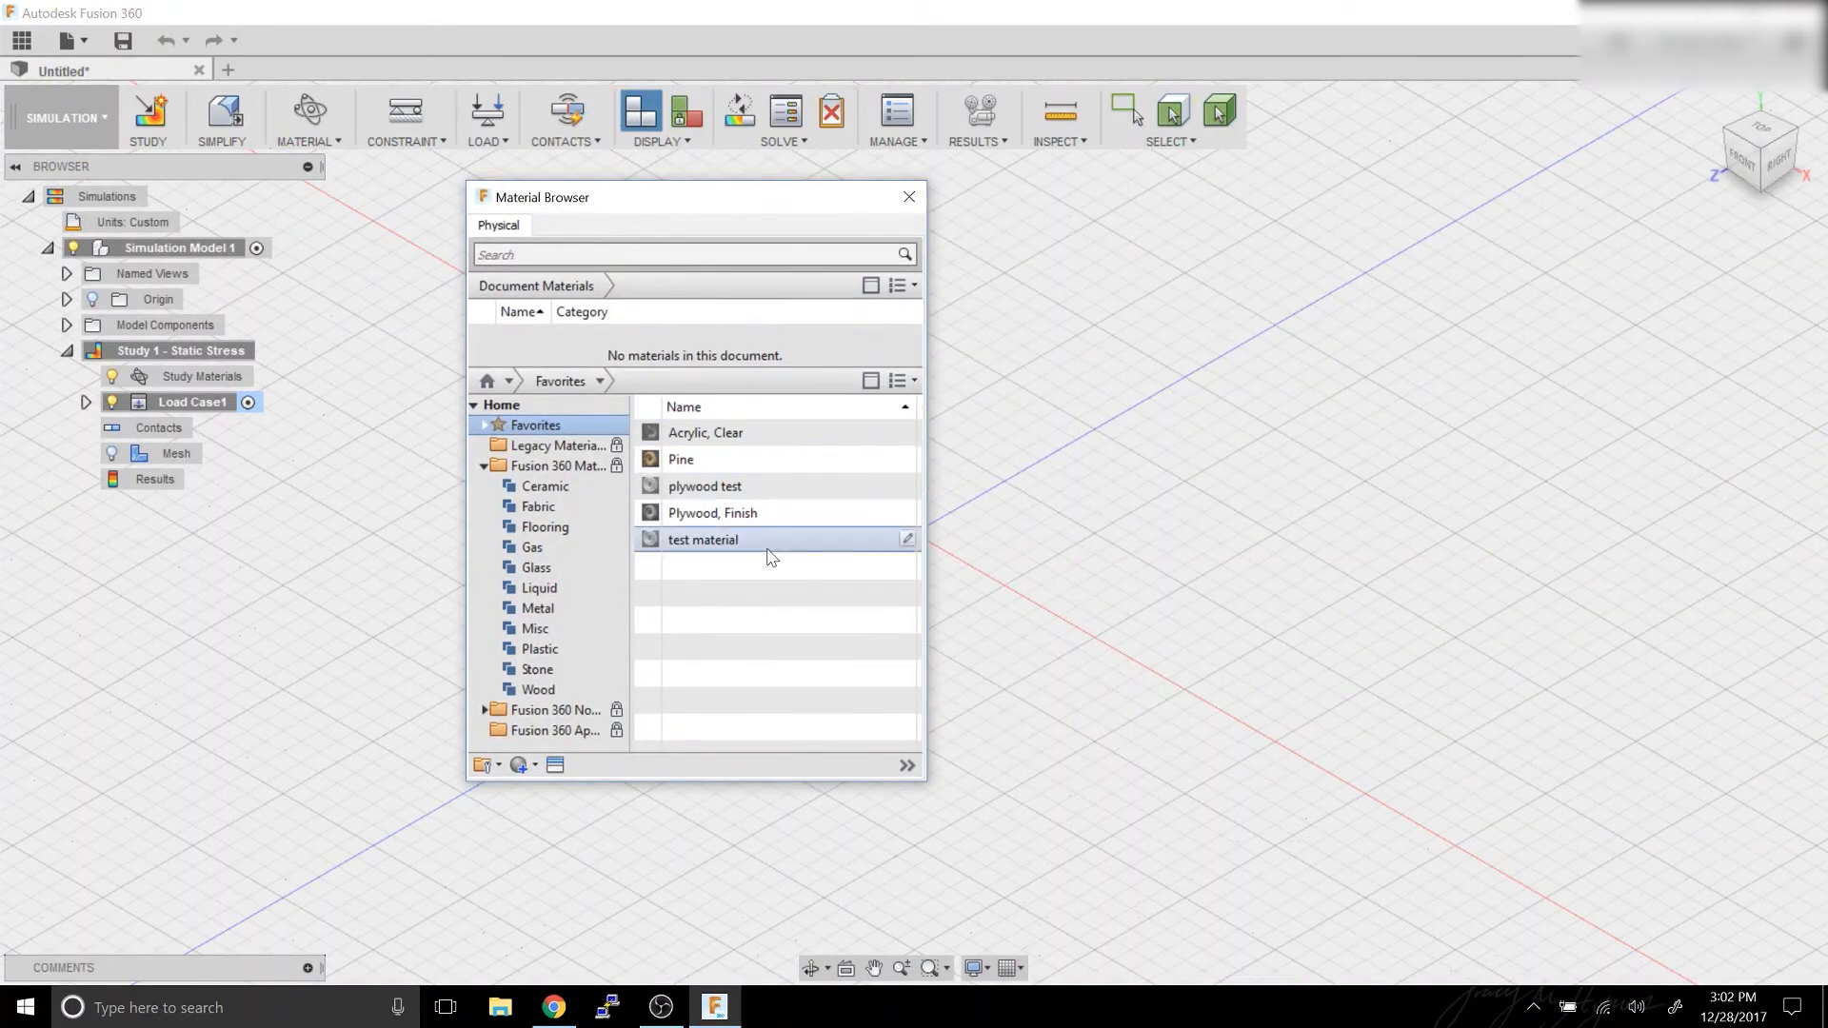
pyautogui.rightClick(716, 543)
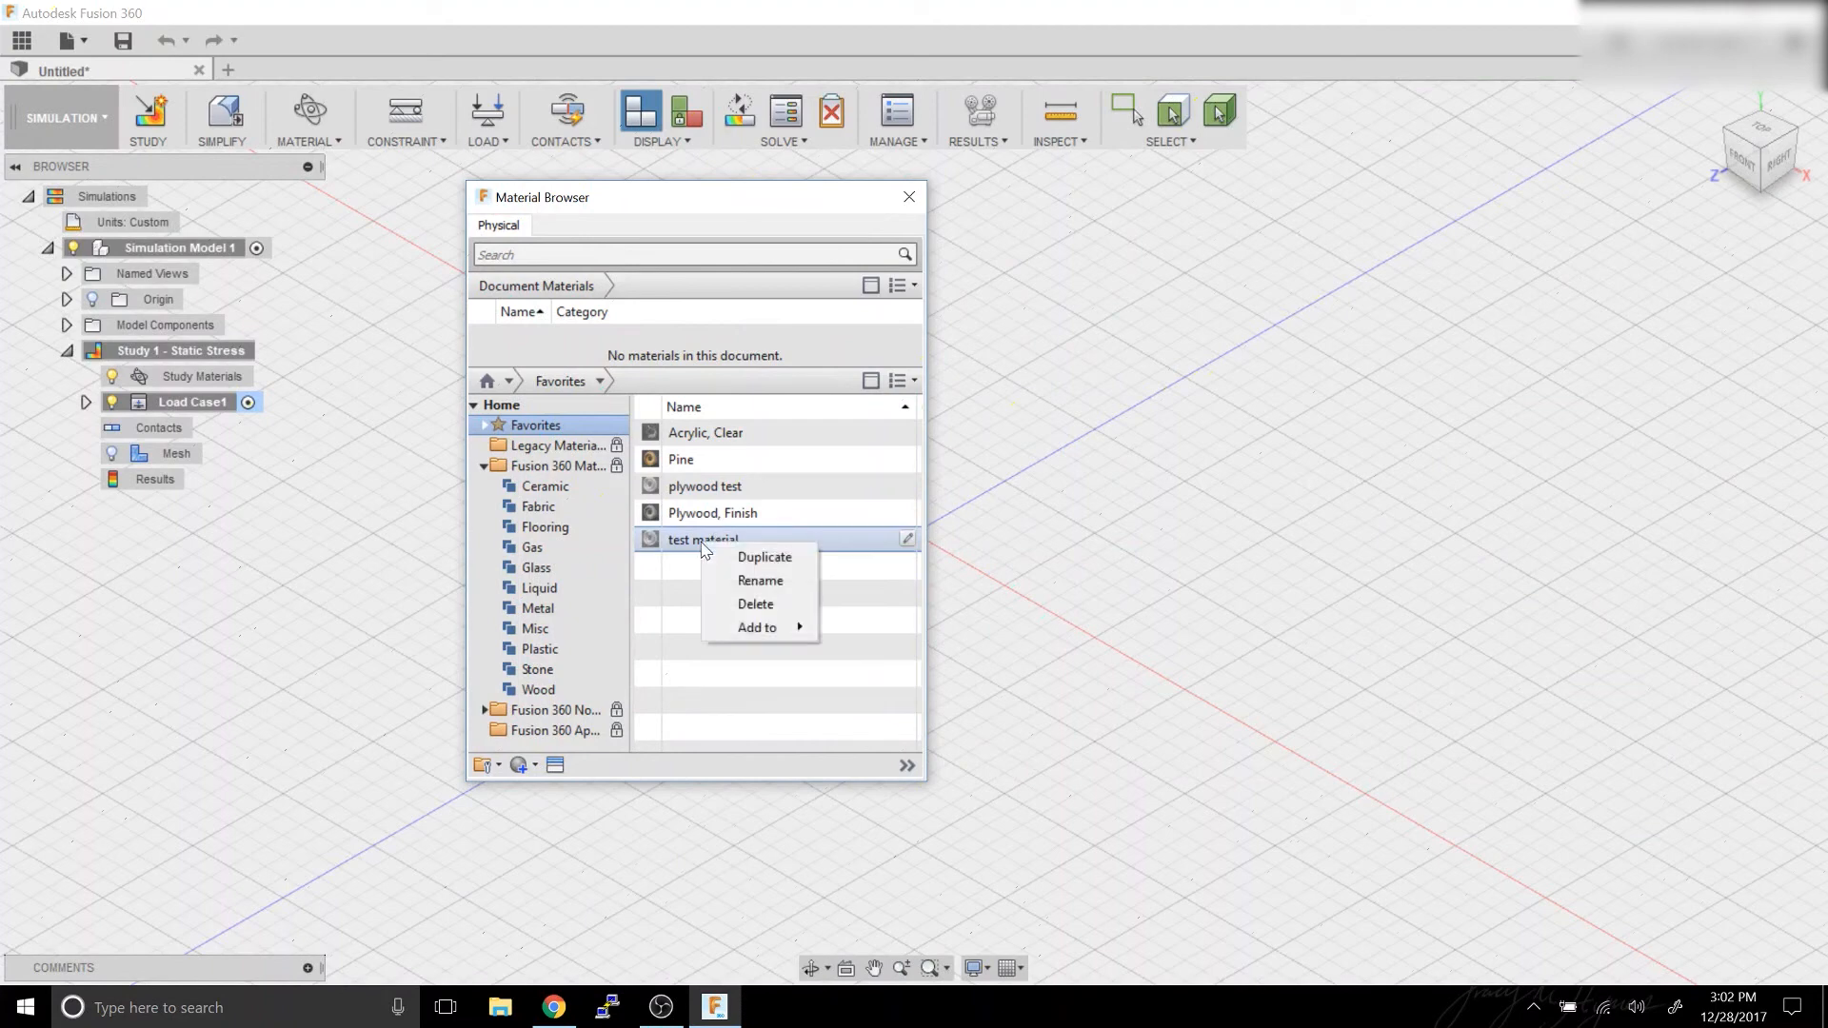
pyautogui.click(761, 580)
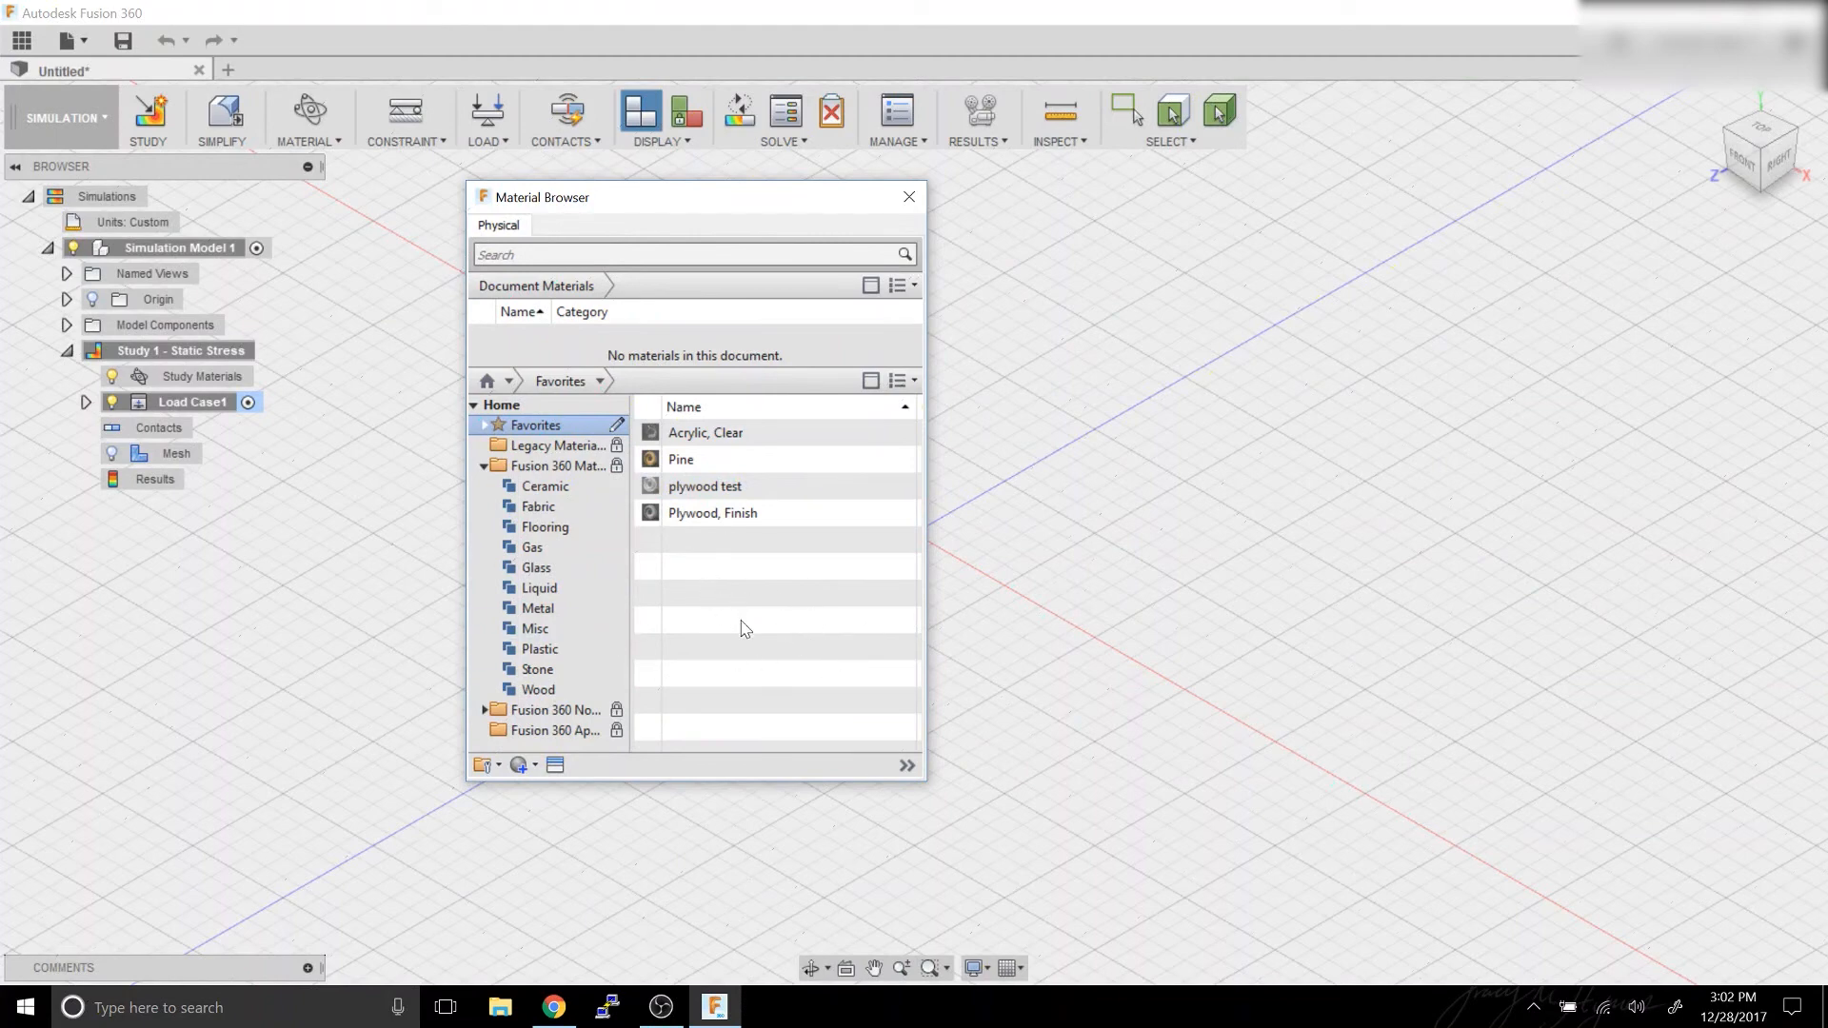
# Copy Plywood, Finish from the Fusion 360 Wood library to Favorites for editing, replacing the existing material of that name.
pyautogui.click(553, 692)
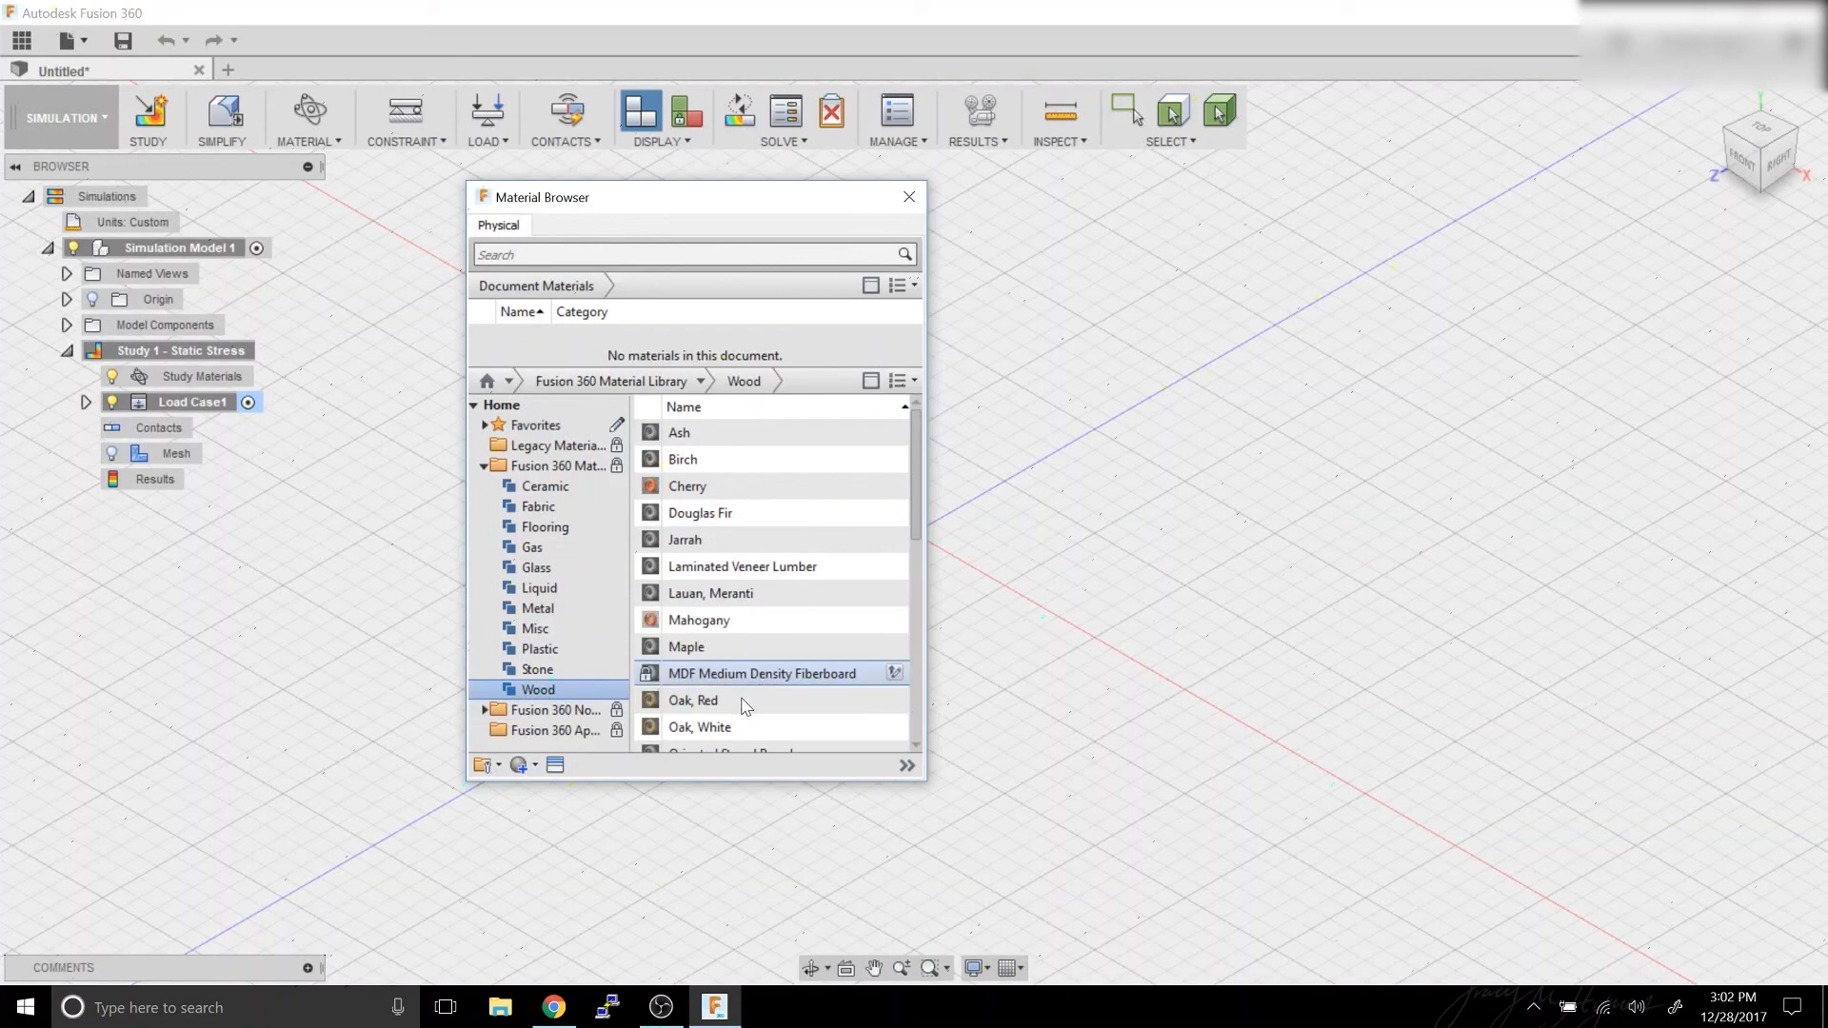
pyautogui.scroll(-5, 741, 666)
pyautogui.scroll(1, 770, 504)
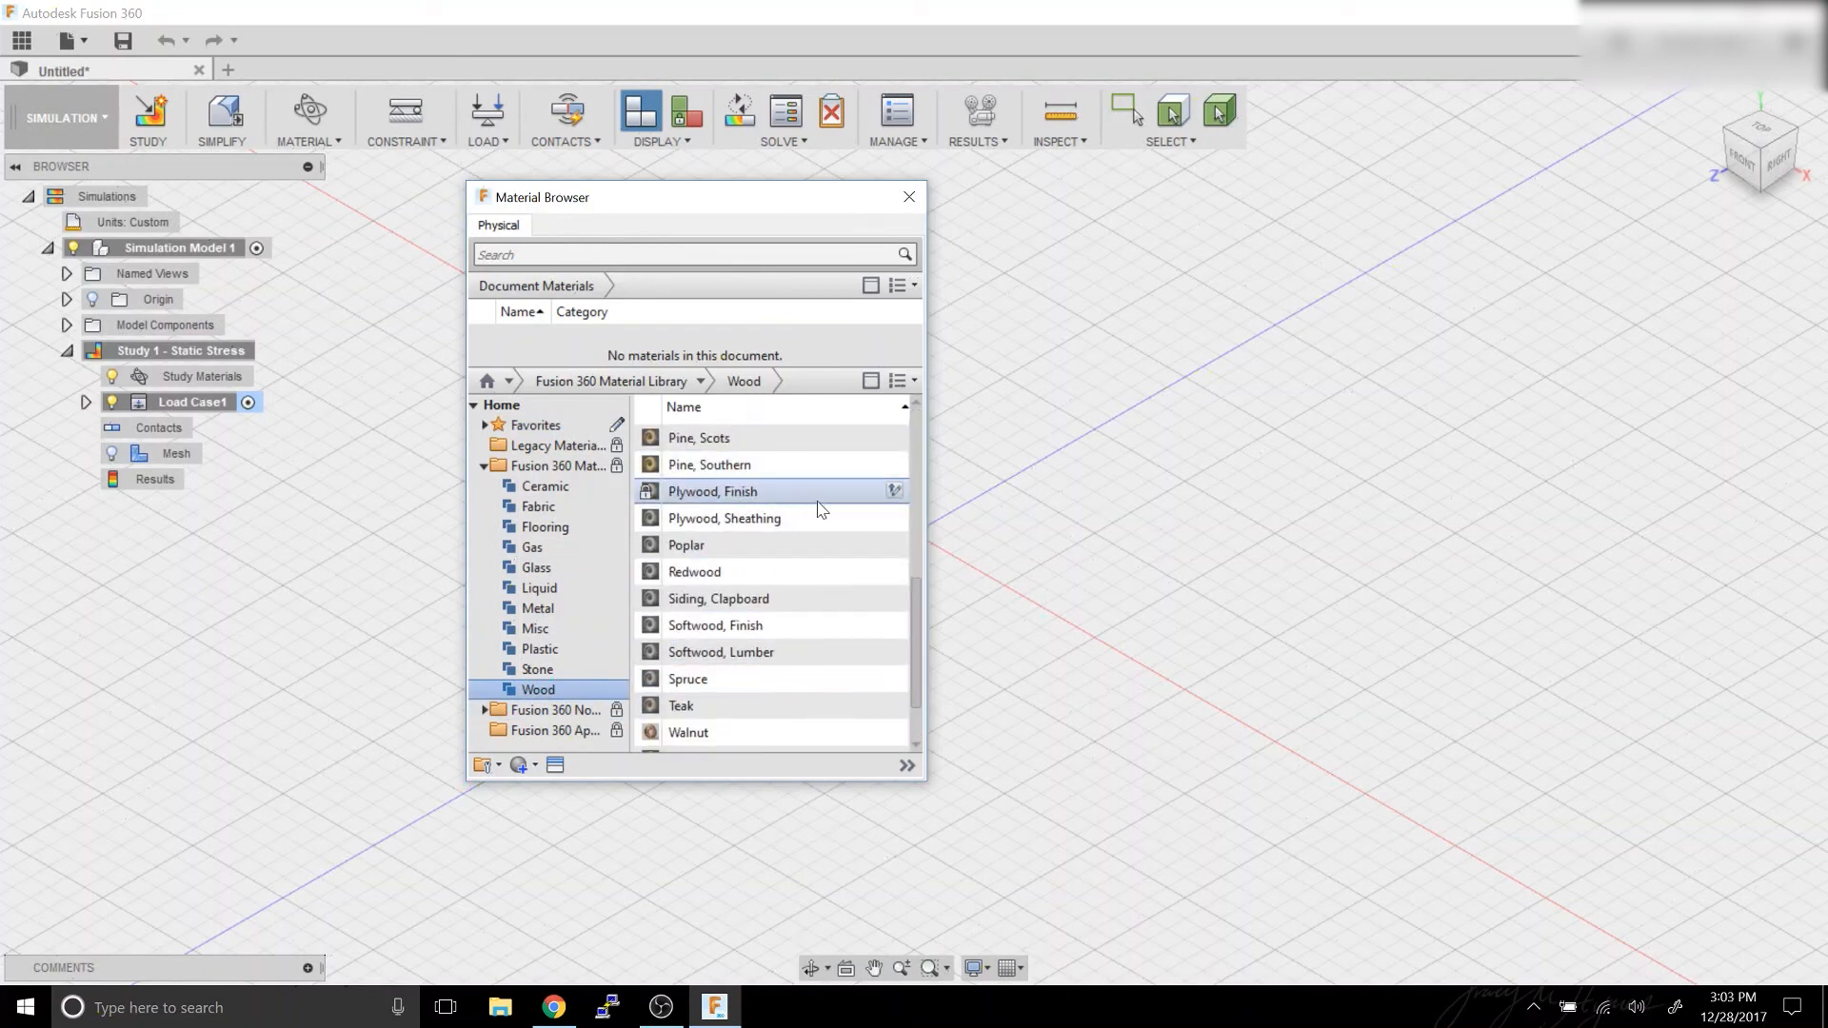
pyautogui.click(894, 491)
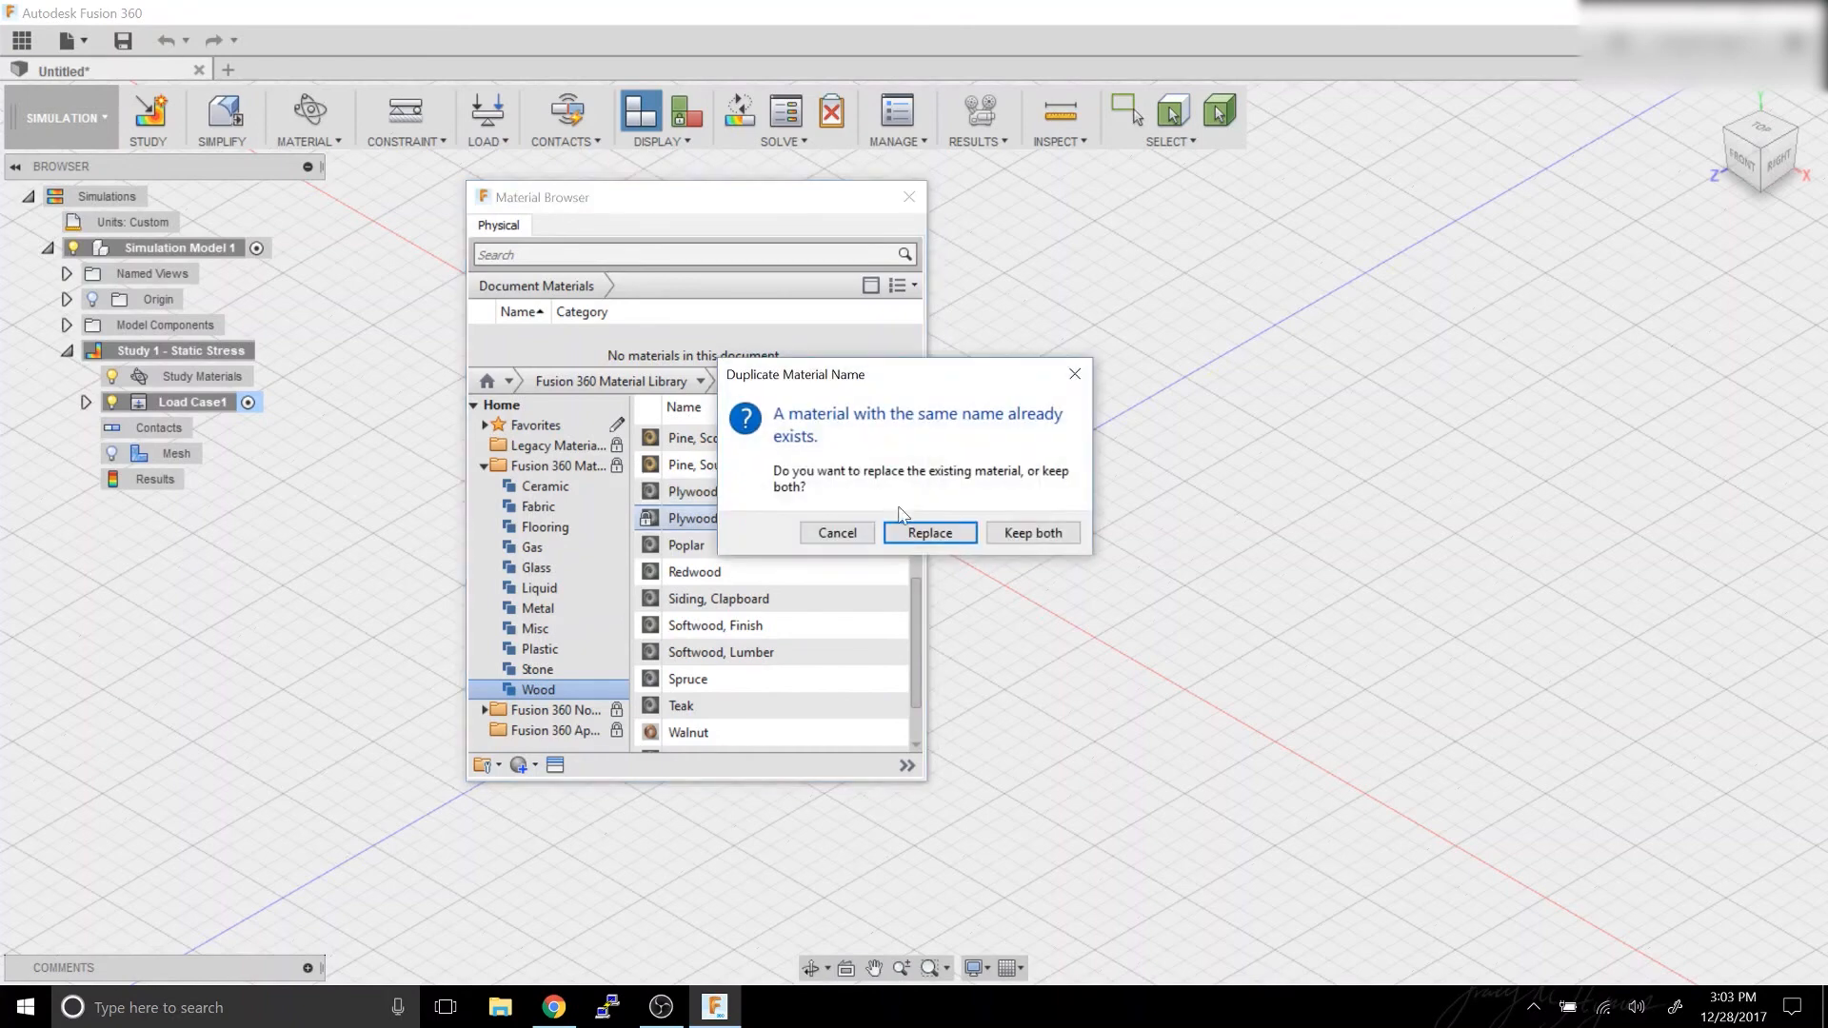
pyautogui.click(899, 529)
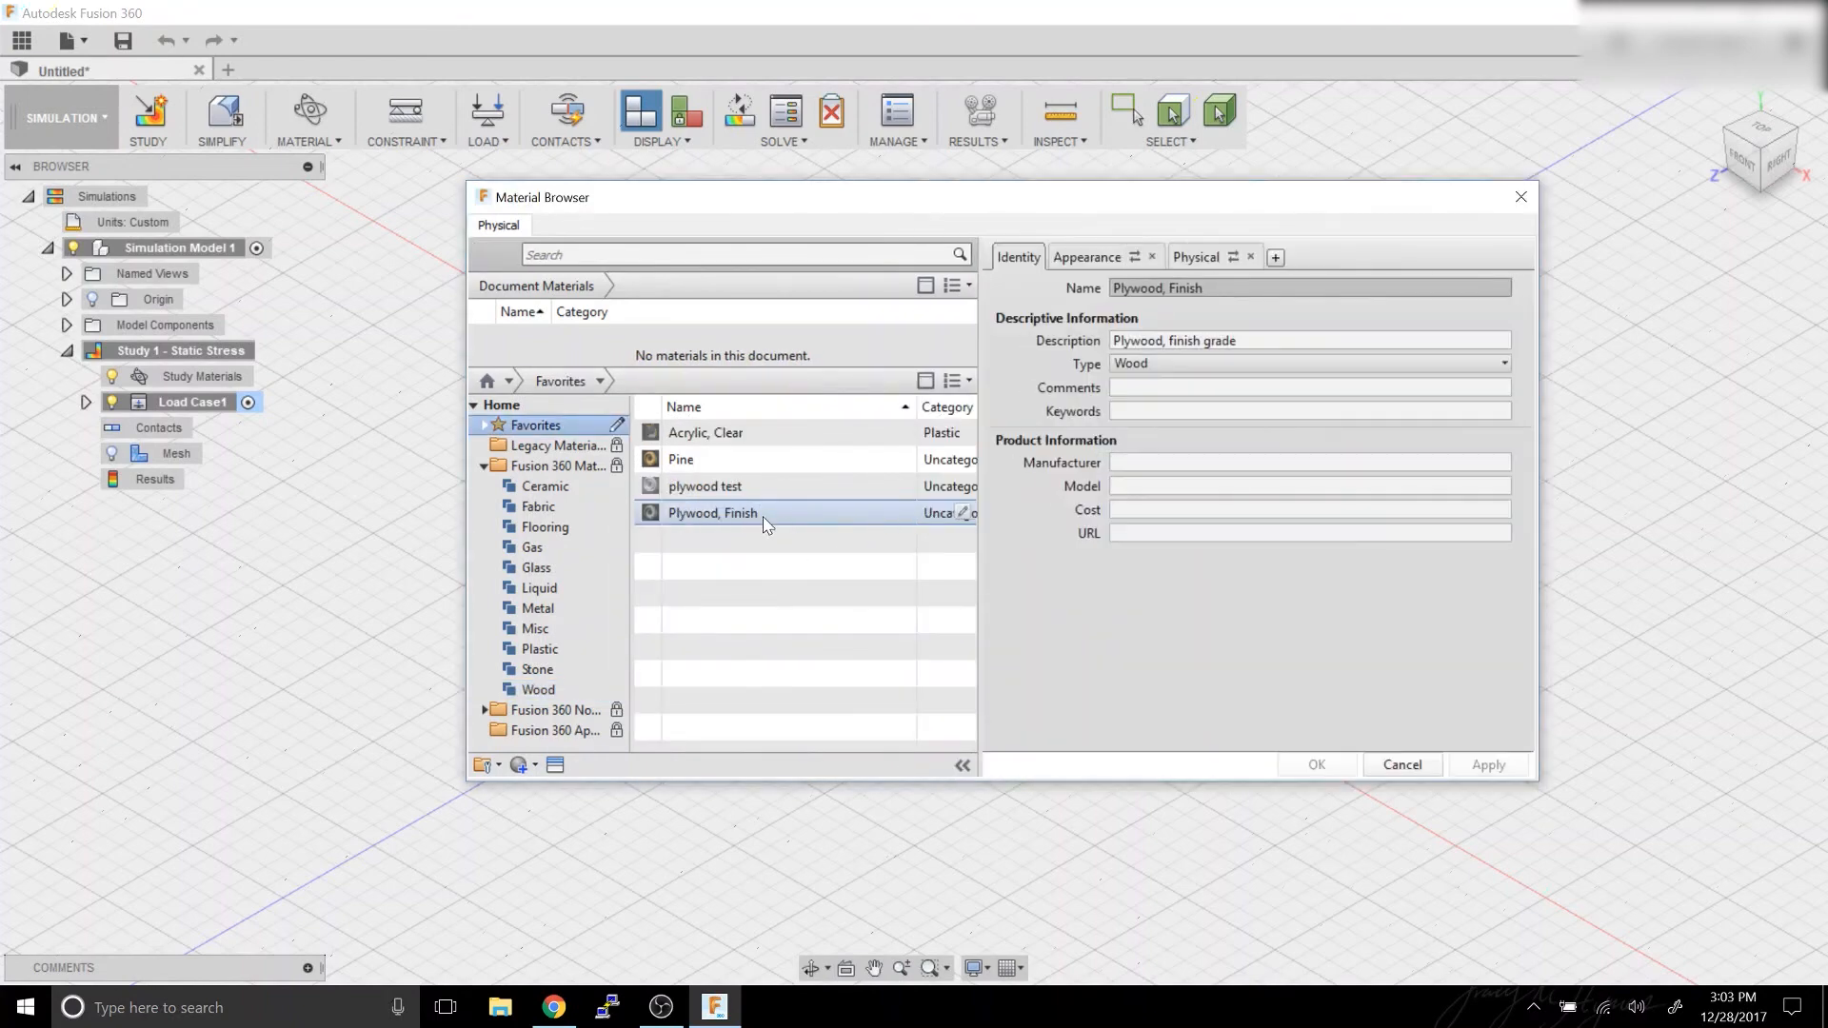
# Examine the thermal and mechanical properties of Plywood, Finish, including its Shear Modulus X.
pyautogui.click(1194, 259)
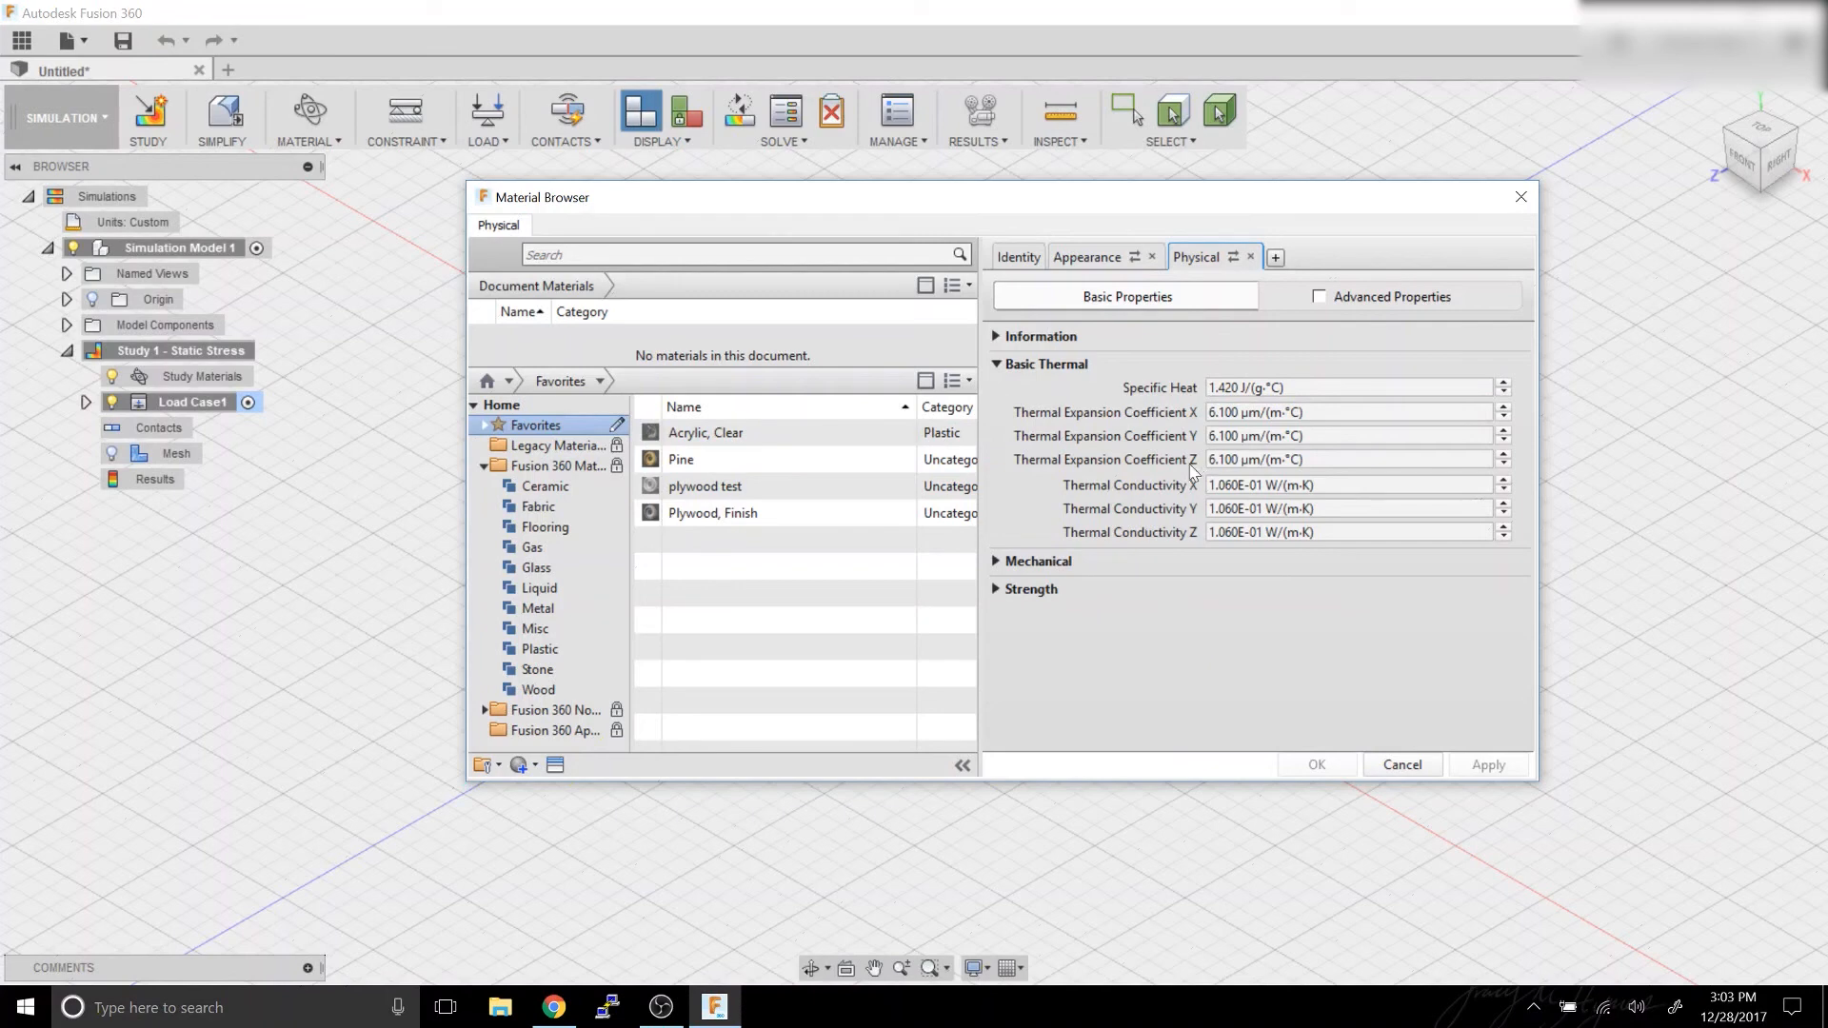
pyautogui.click(996, 560)
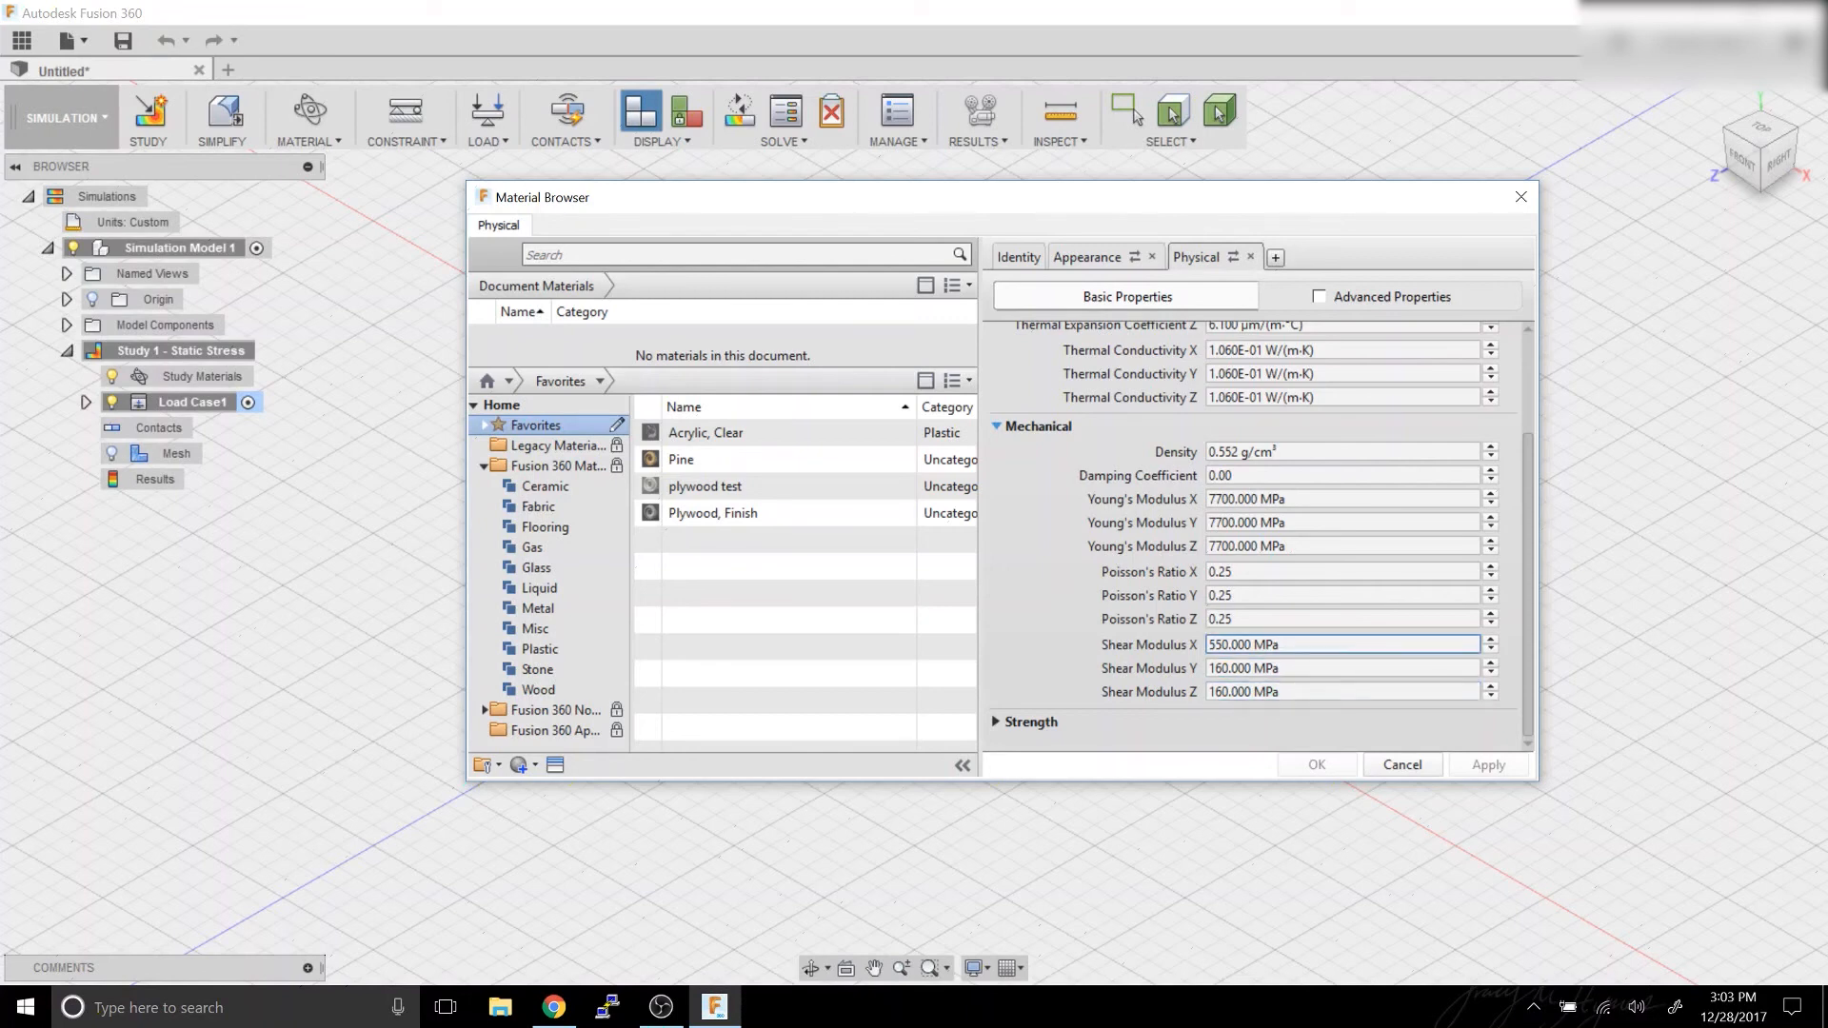
pyautogui.click(1341, 644)
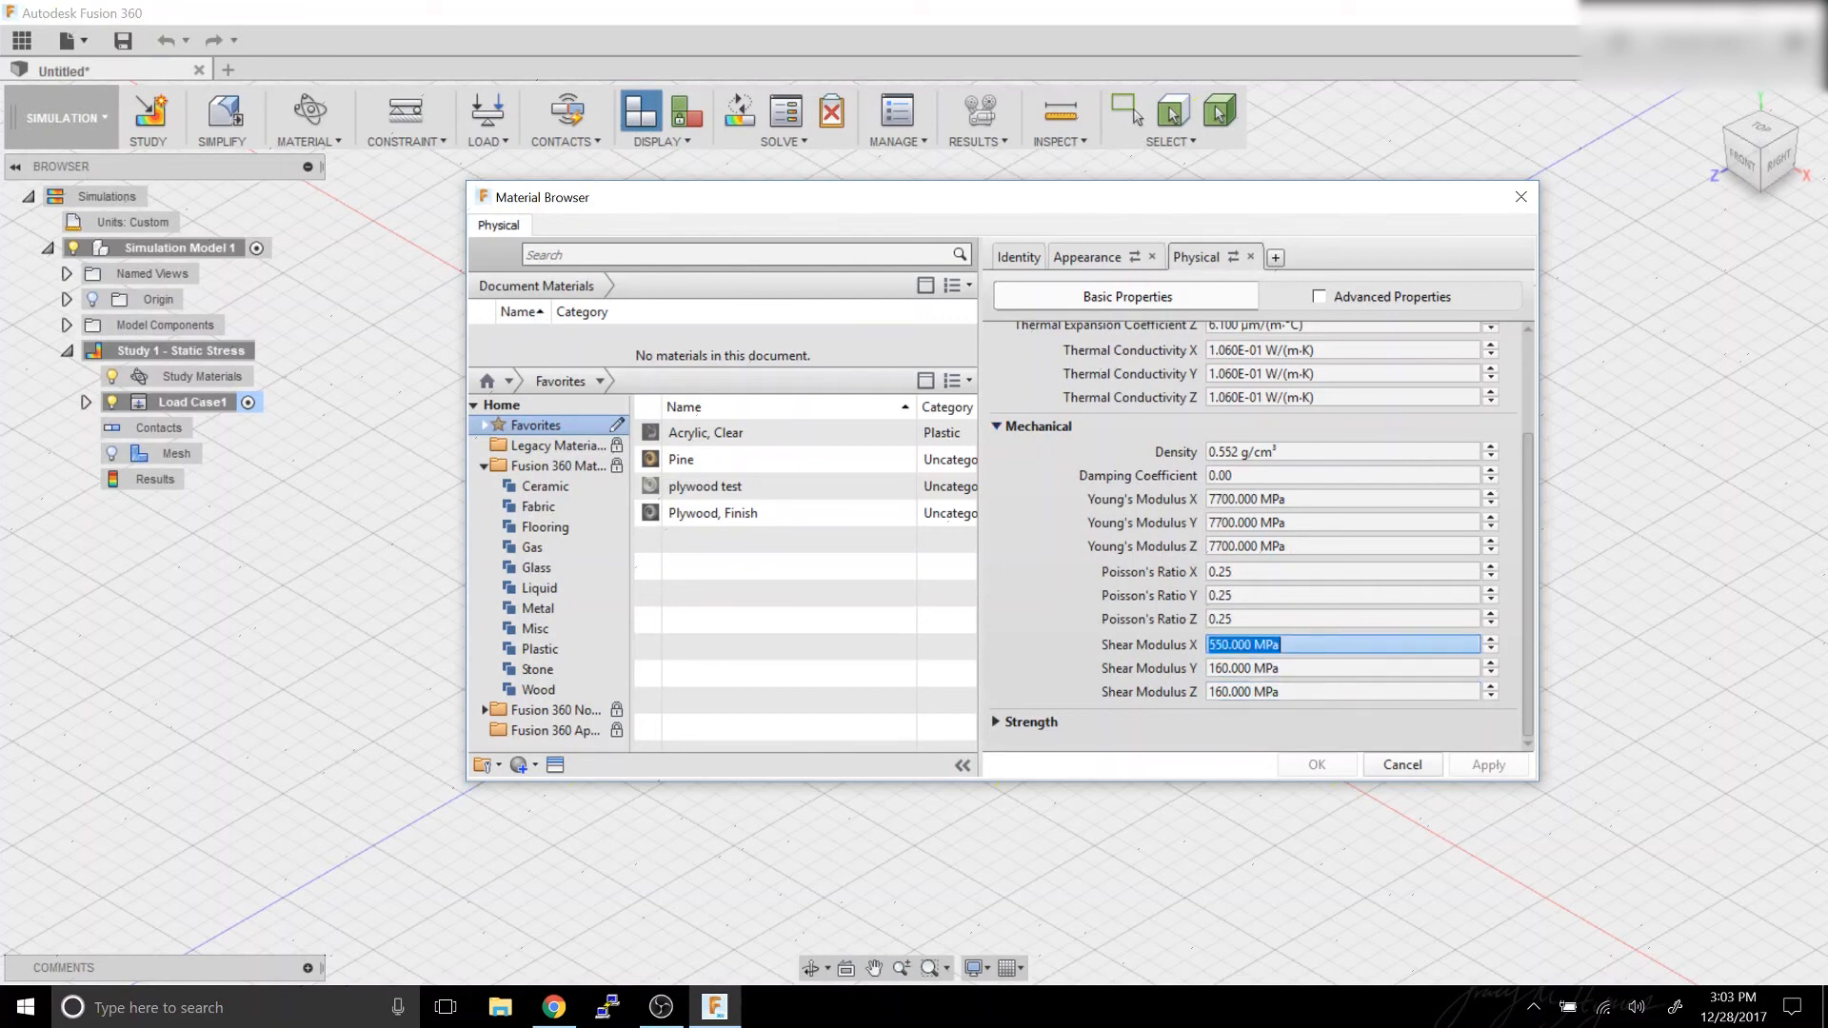
pyautogui.rightClick(1228, 644)
pyautogui.click(1199, 650)
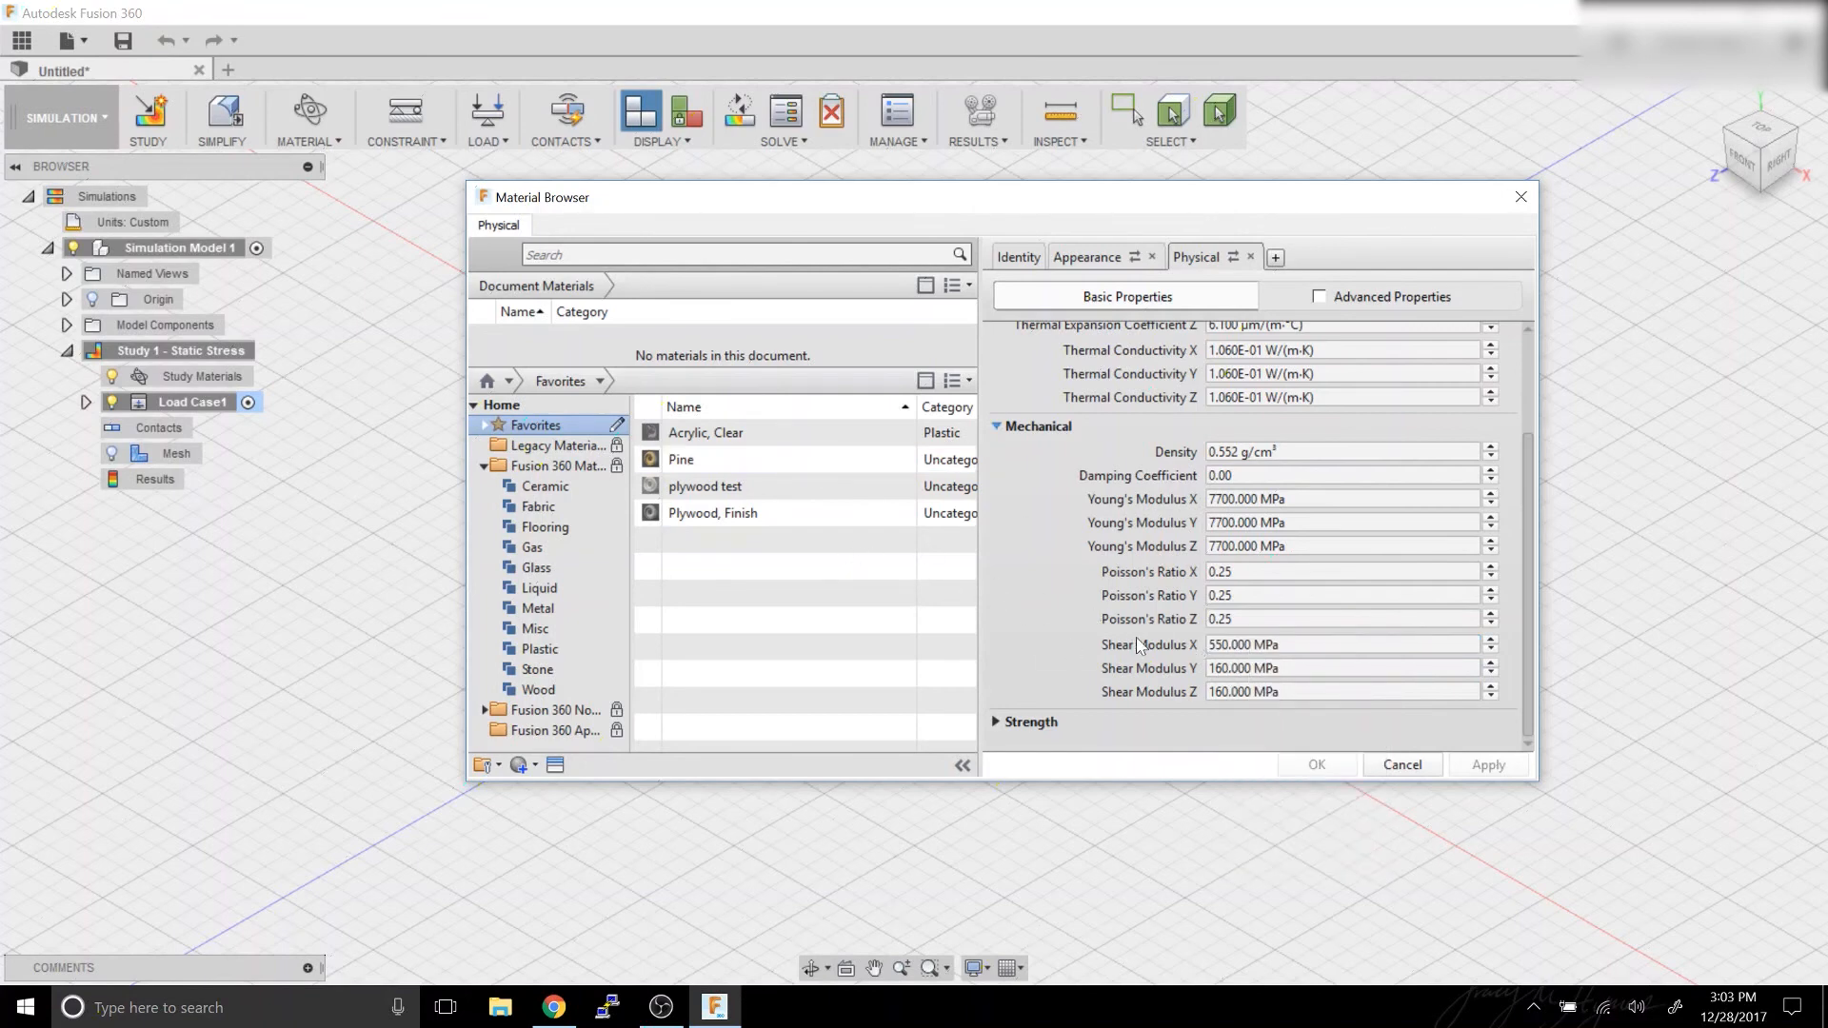
pyautogui.click(1204, 645)
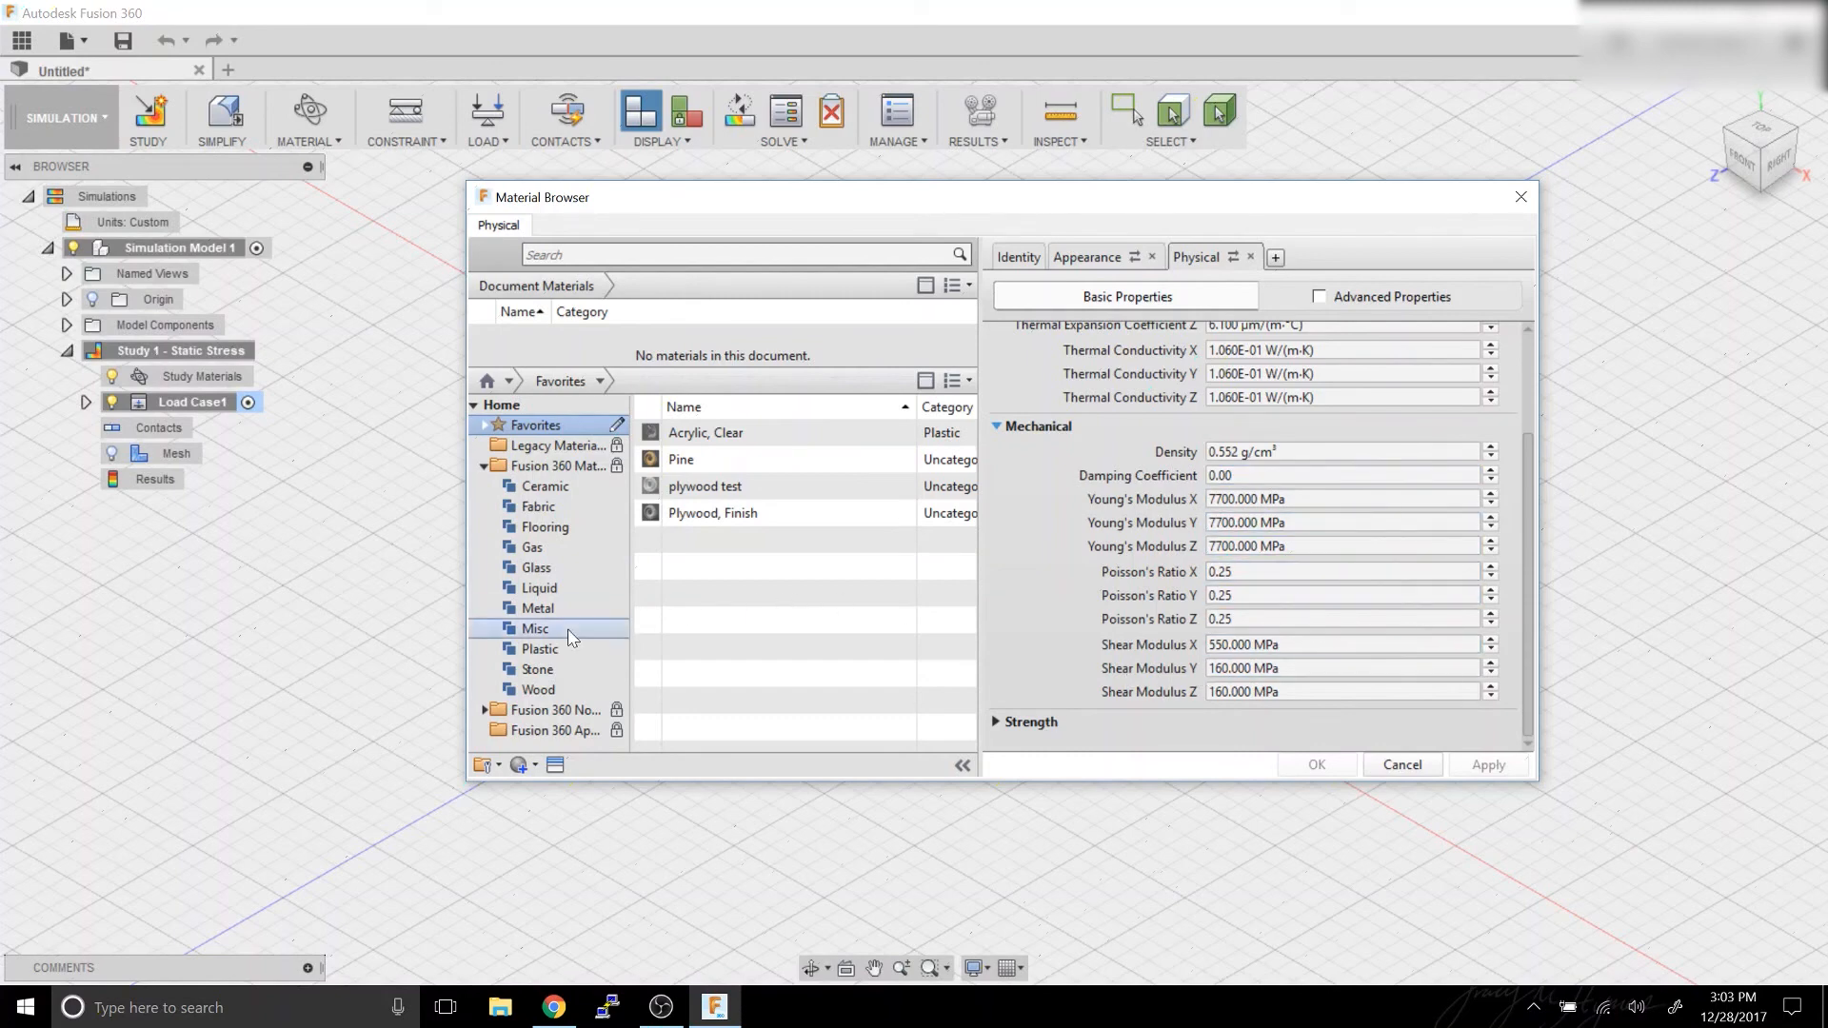
# Copy Acetal Resin, White from the Plastic library to Favorites for editing and expand its mechanical and strength properties.
pyautogui.click(541, 651)
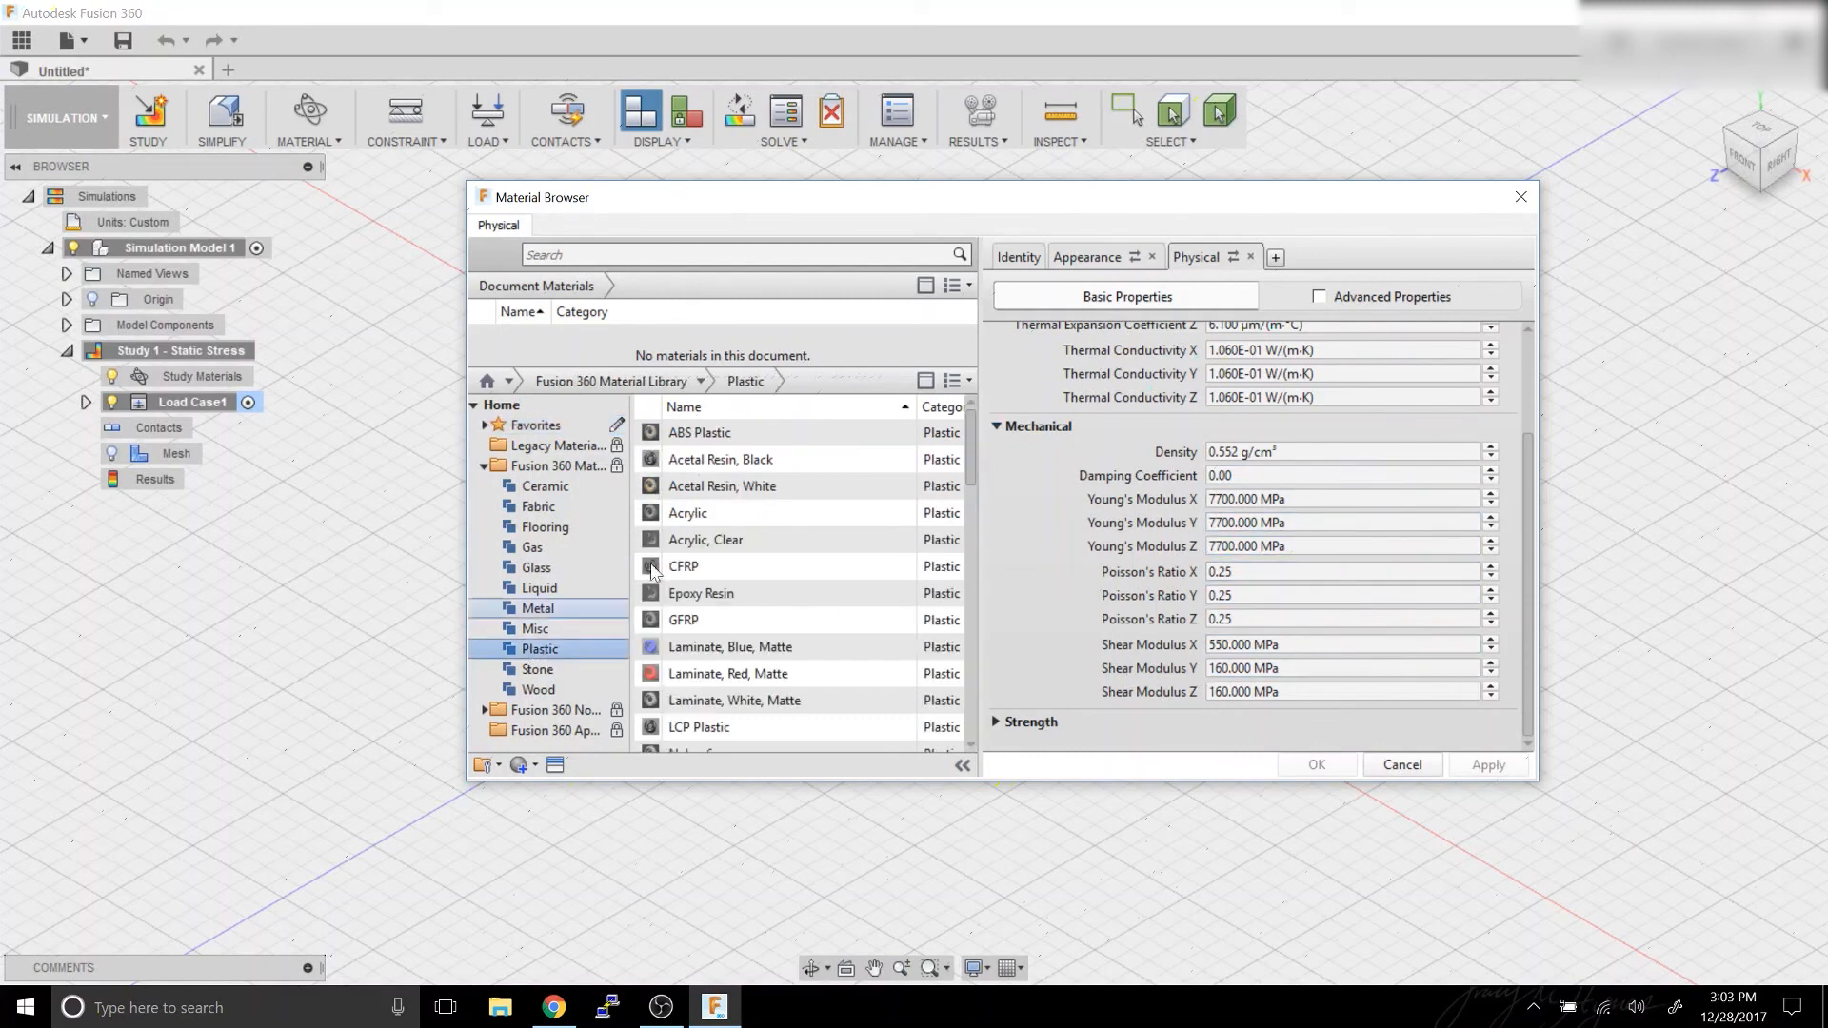
pyautogui.click(753, 515)
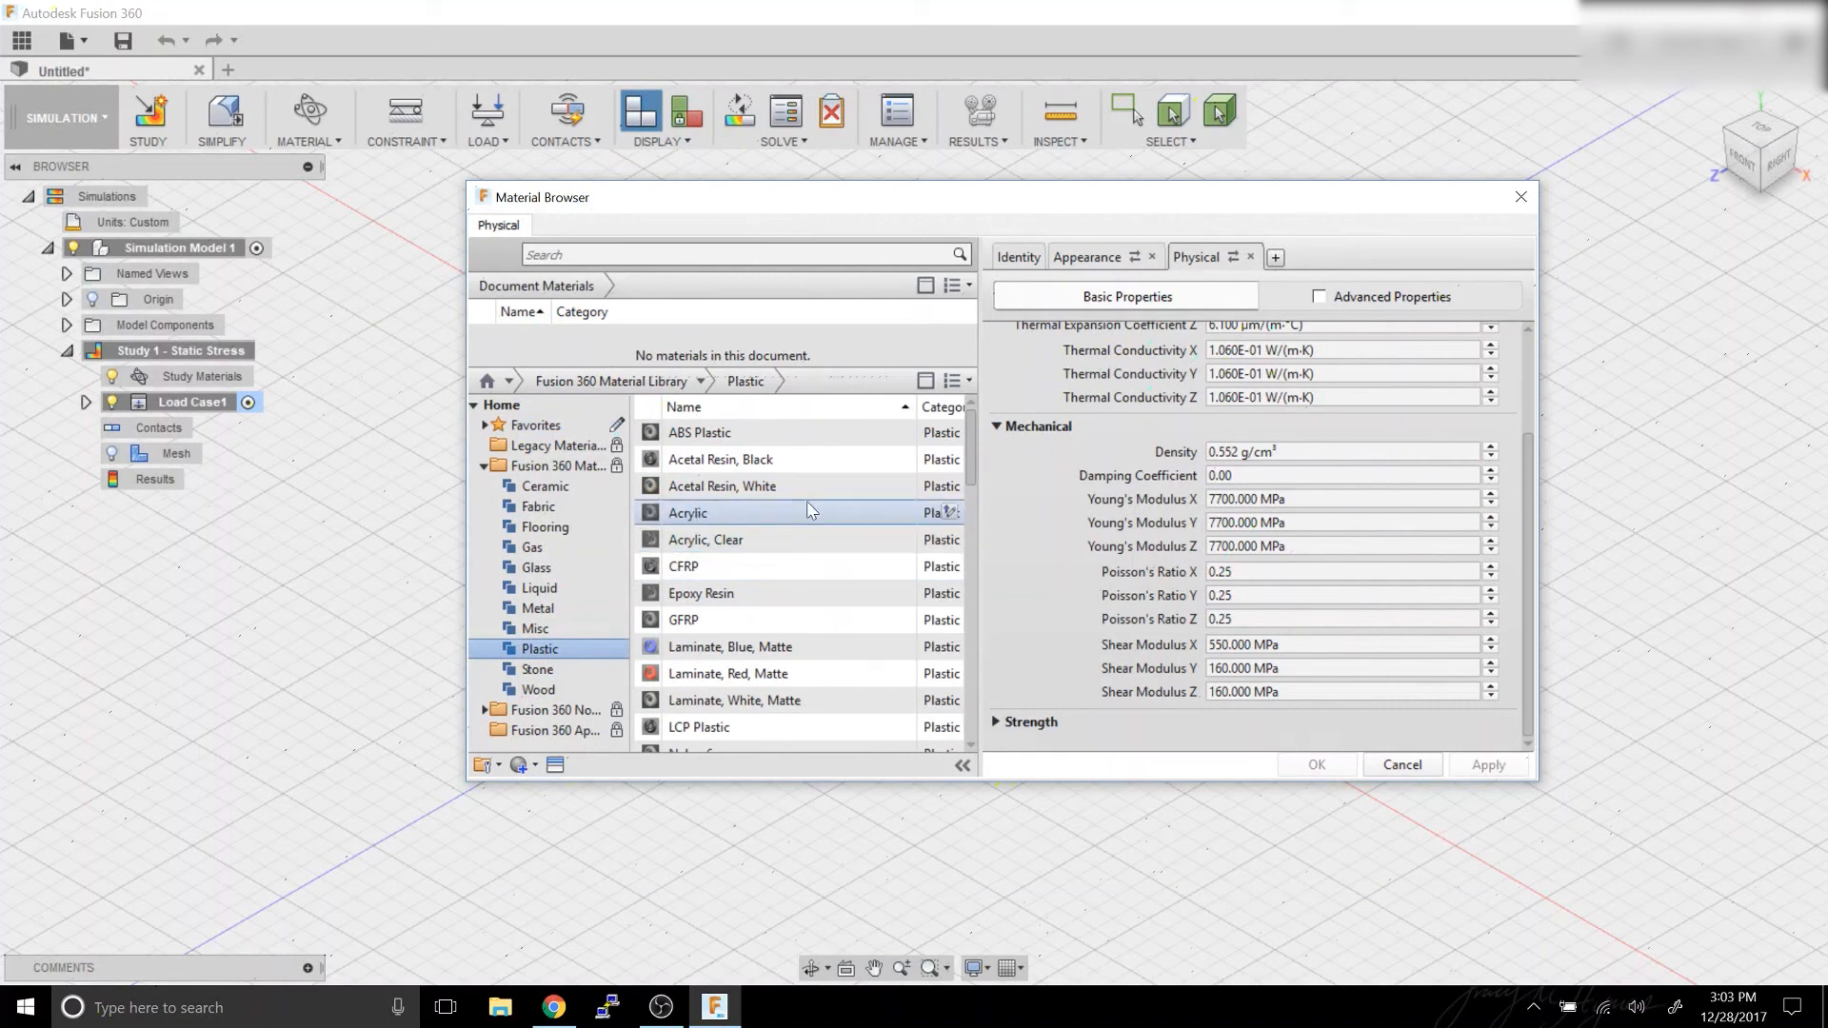
pyautogui.click(948, 487)
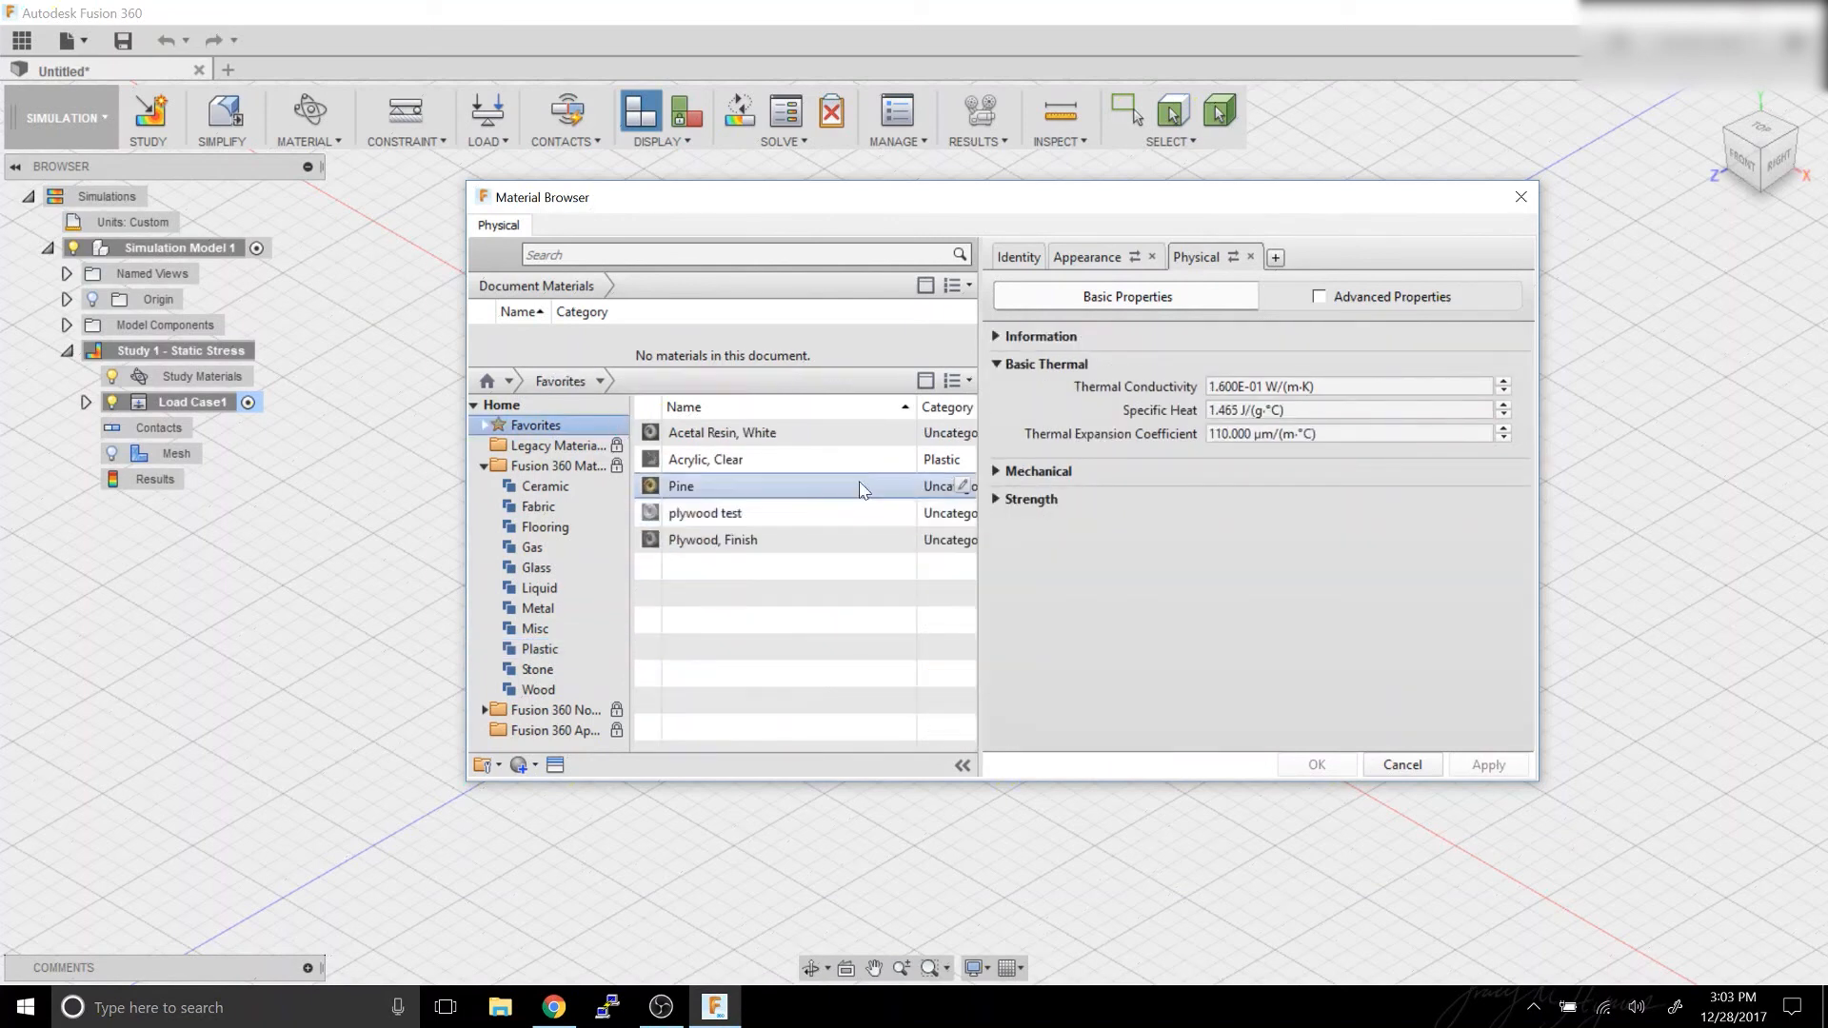
pyautogui.rightClick(725, 437)
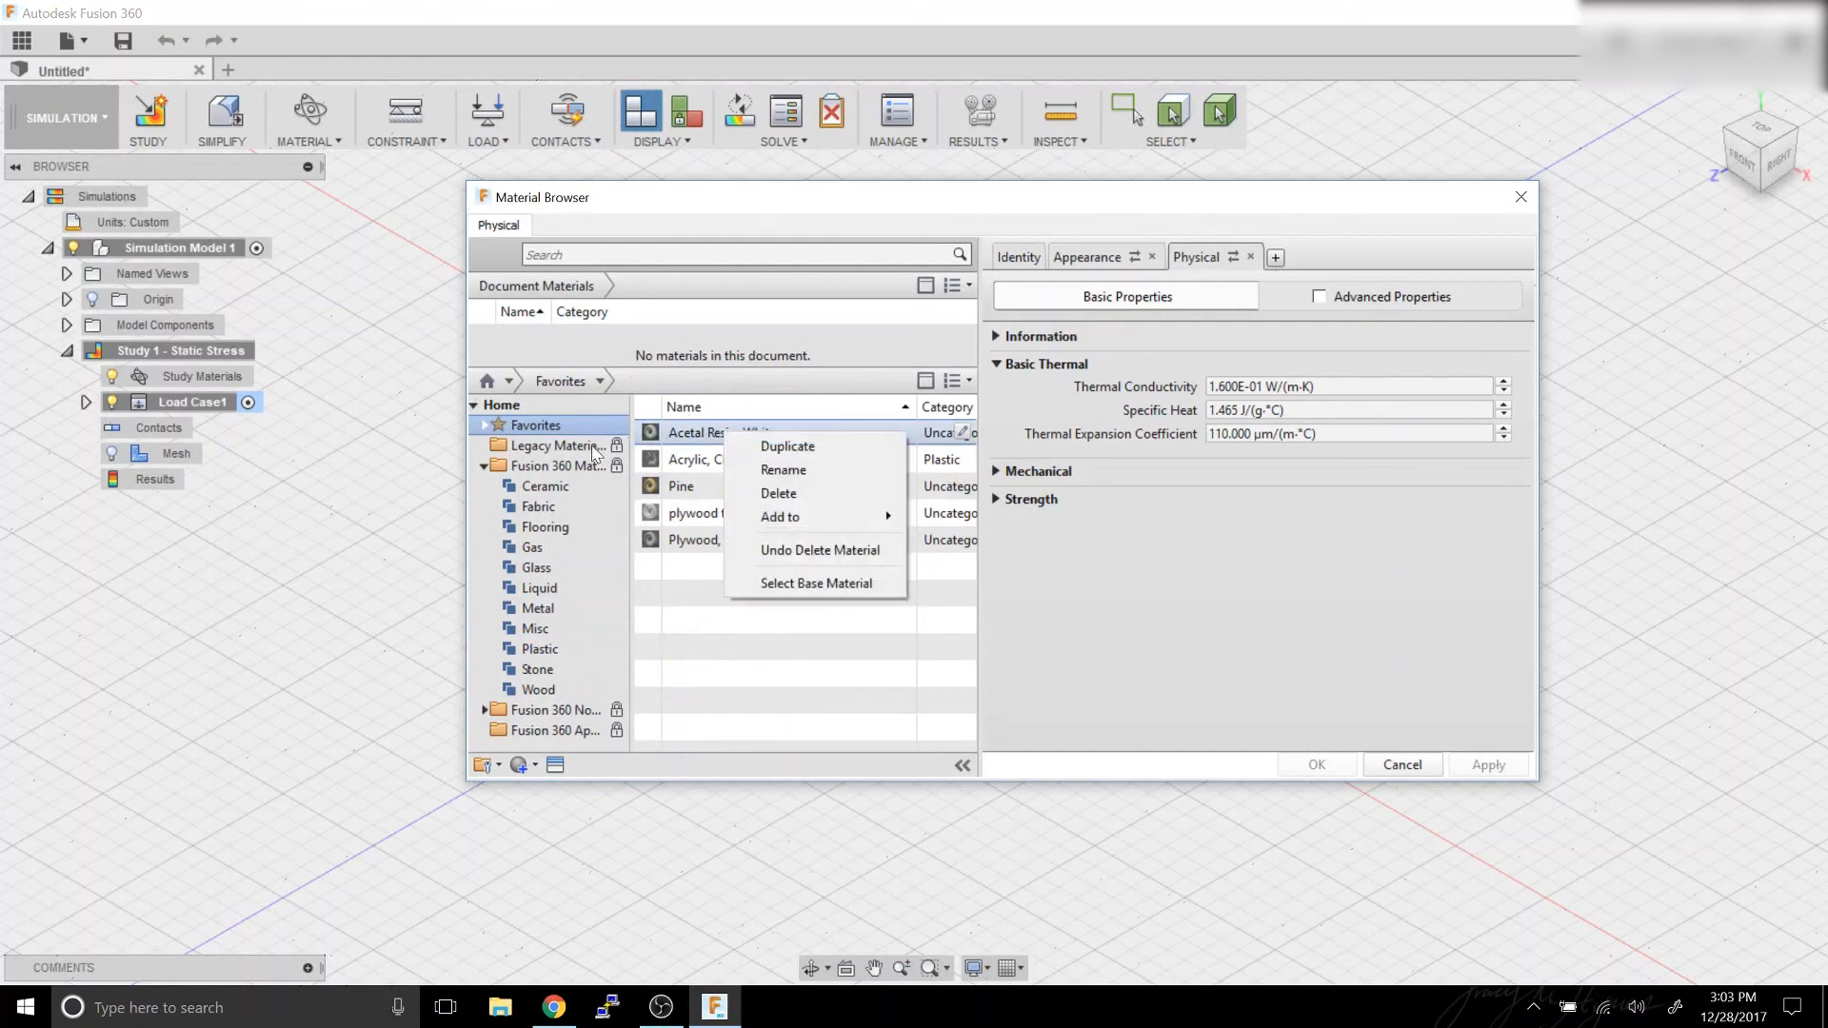
pyautogui.click(643, 441)
pyautogui.click(999, 471)
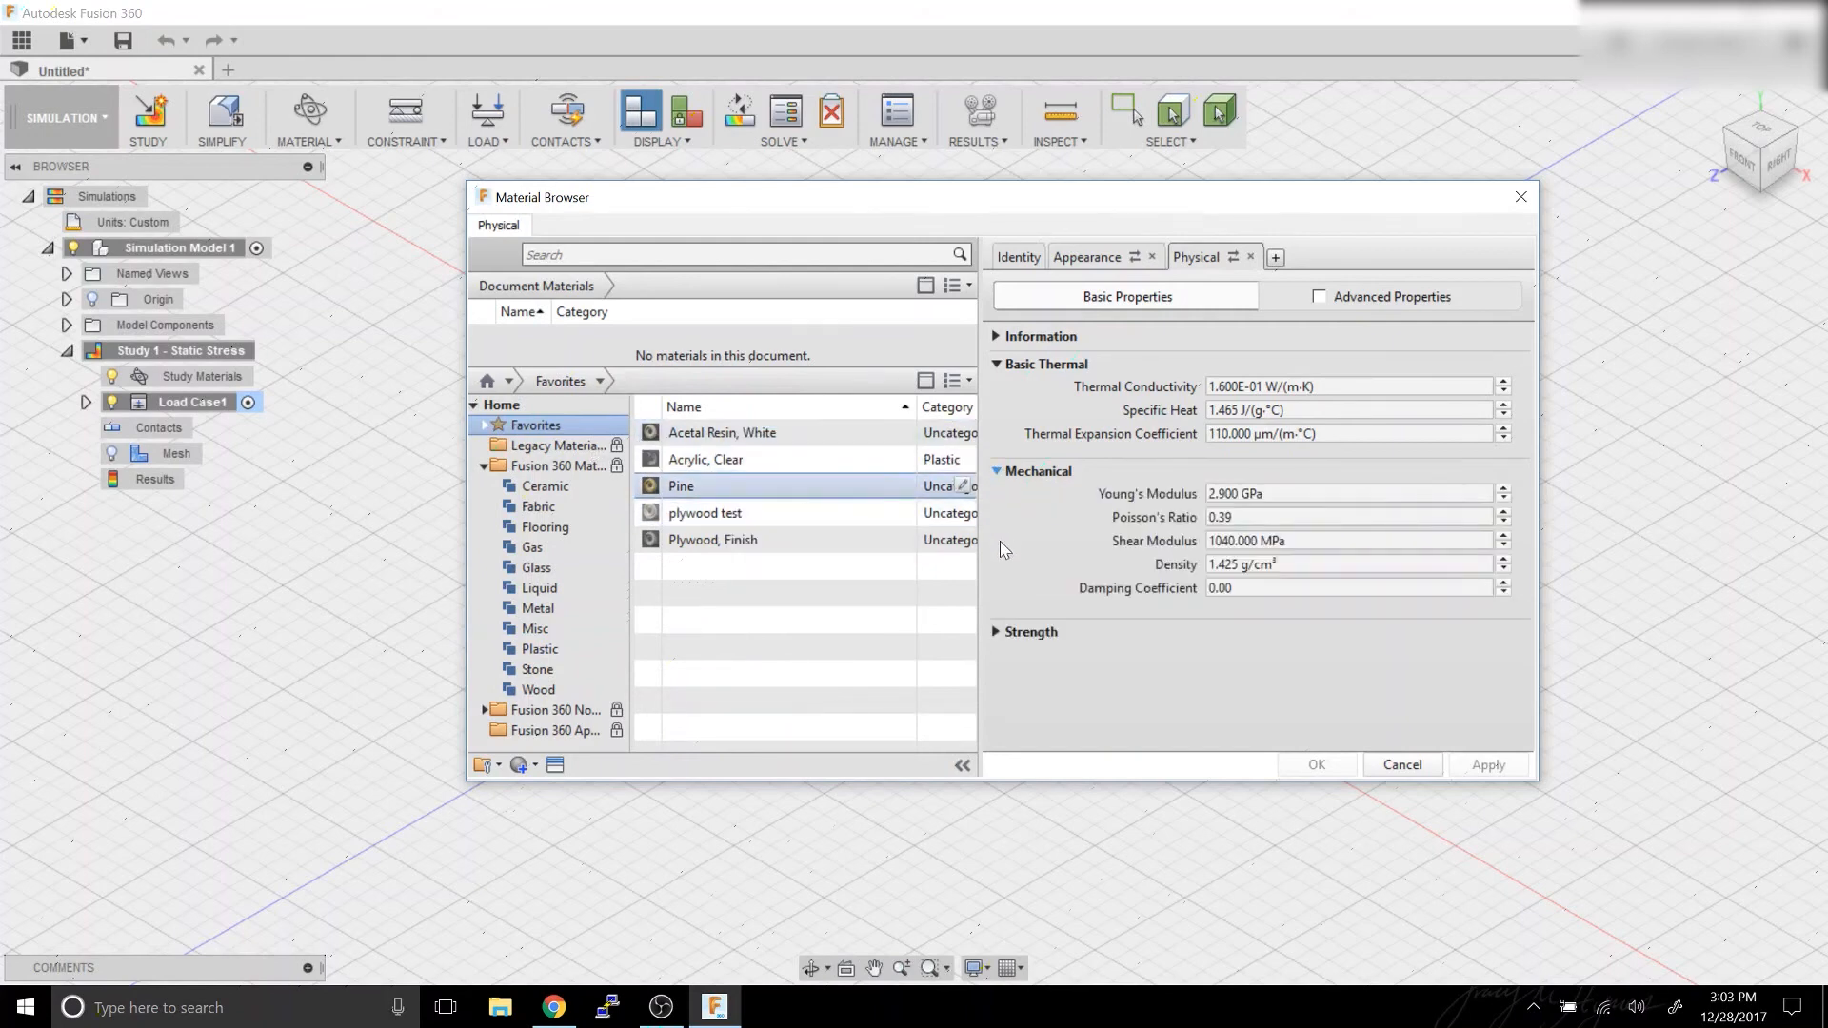
pyautogui.click(996, 633)
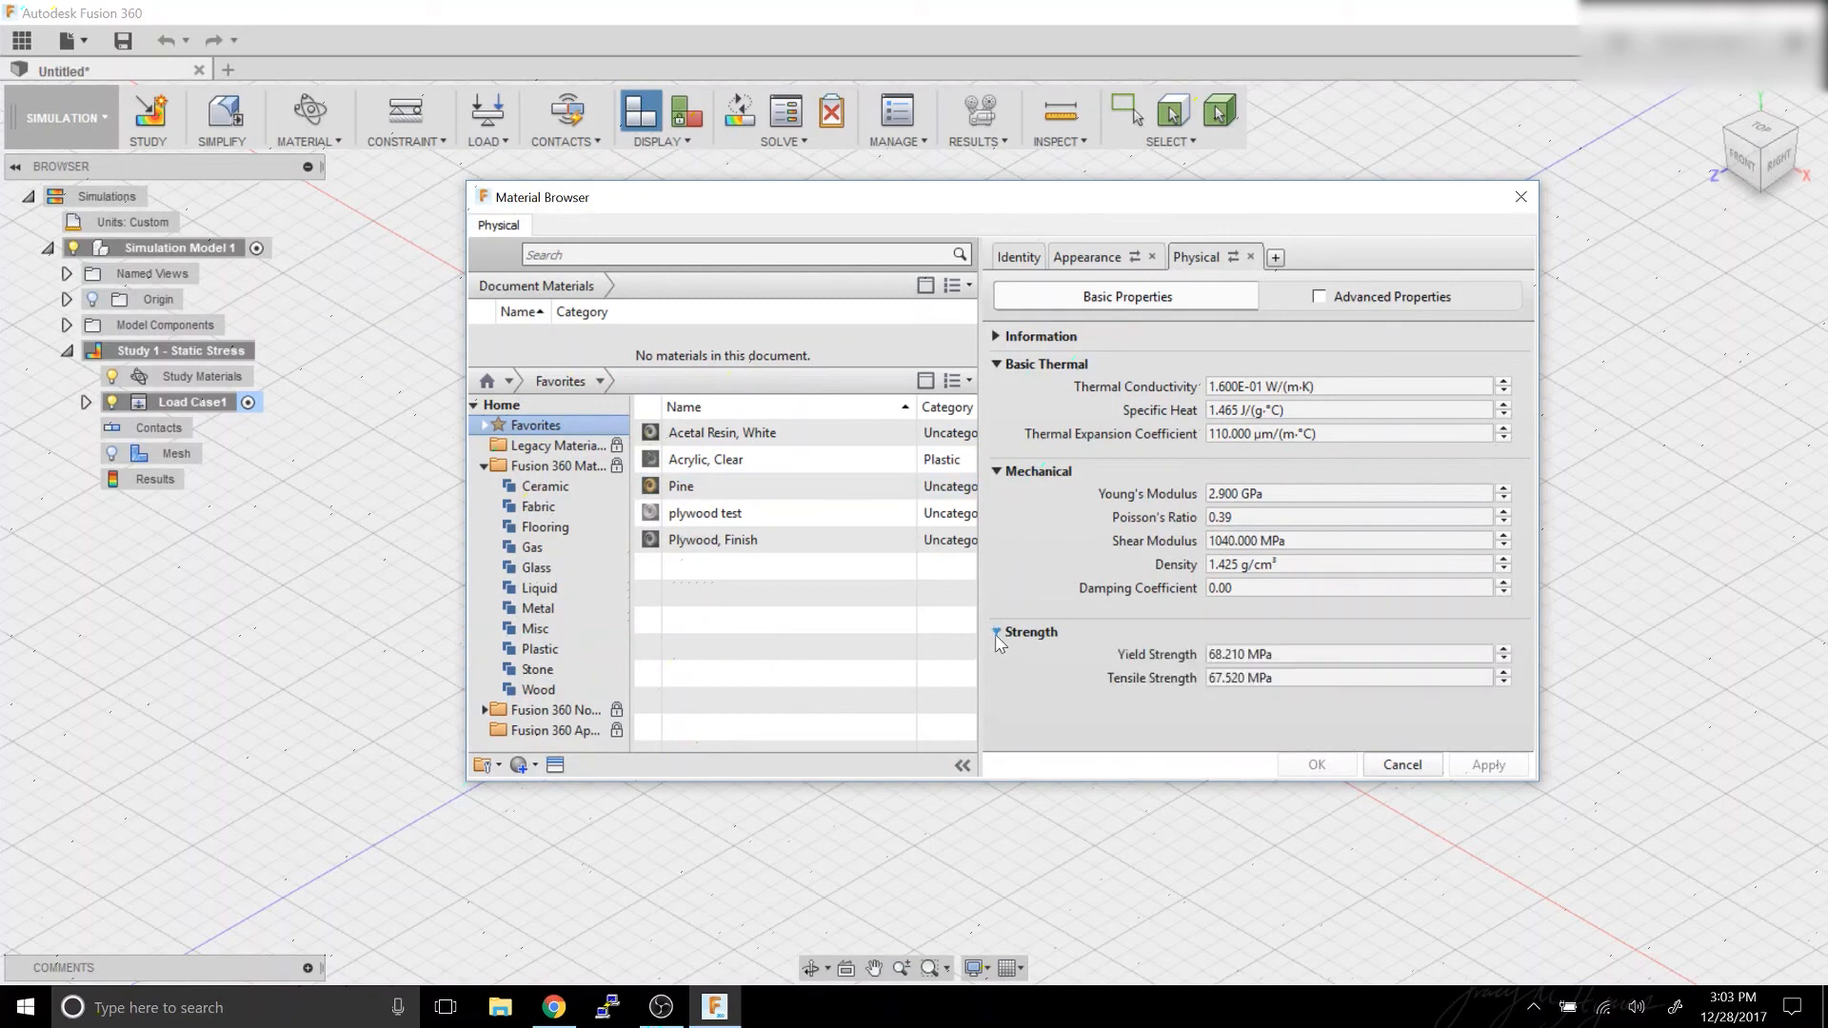
pyautogui.click(755, 461)
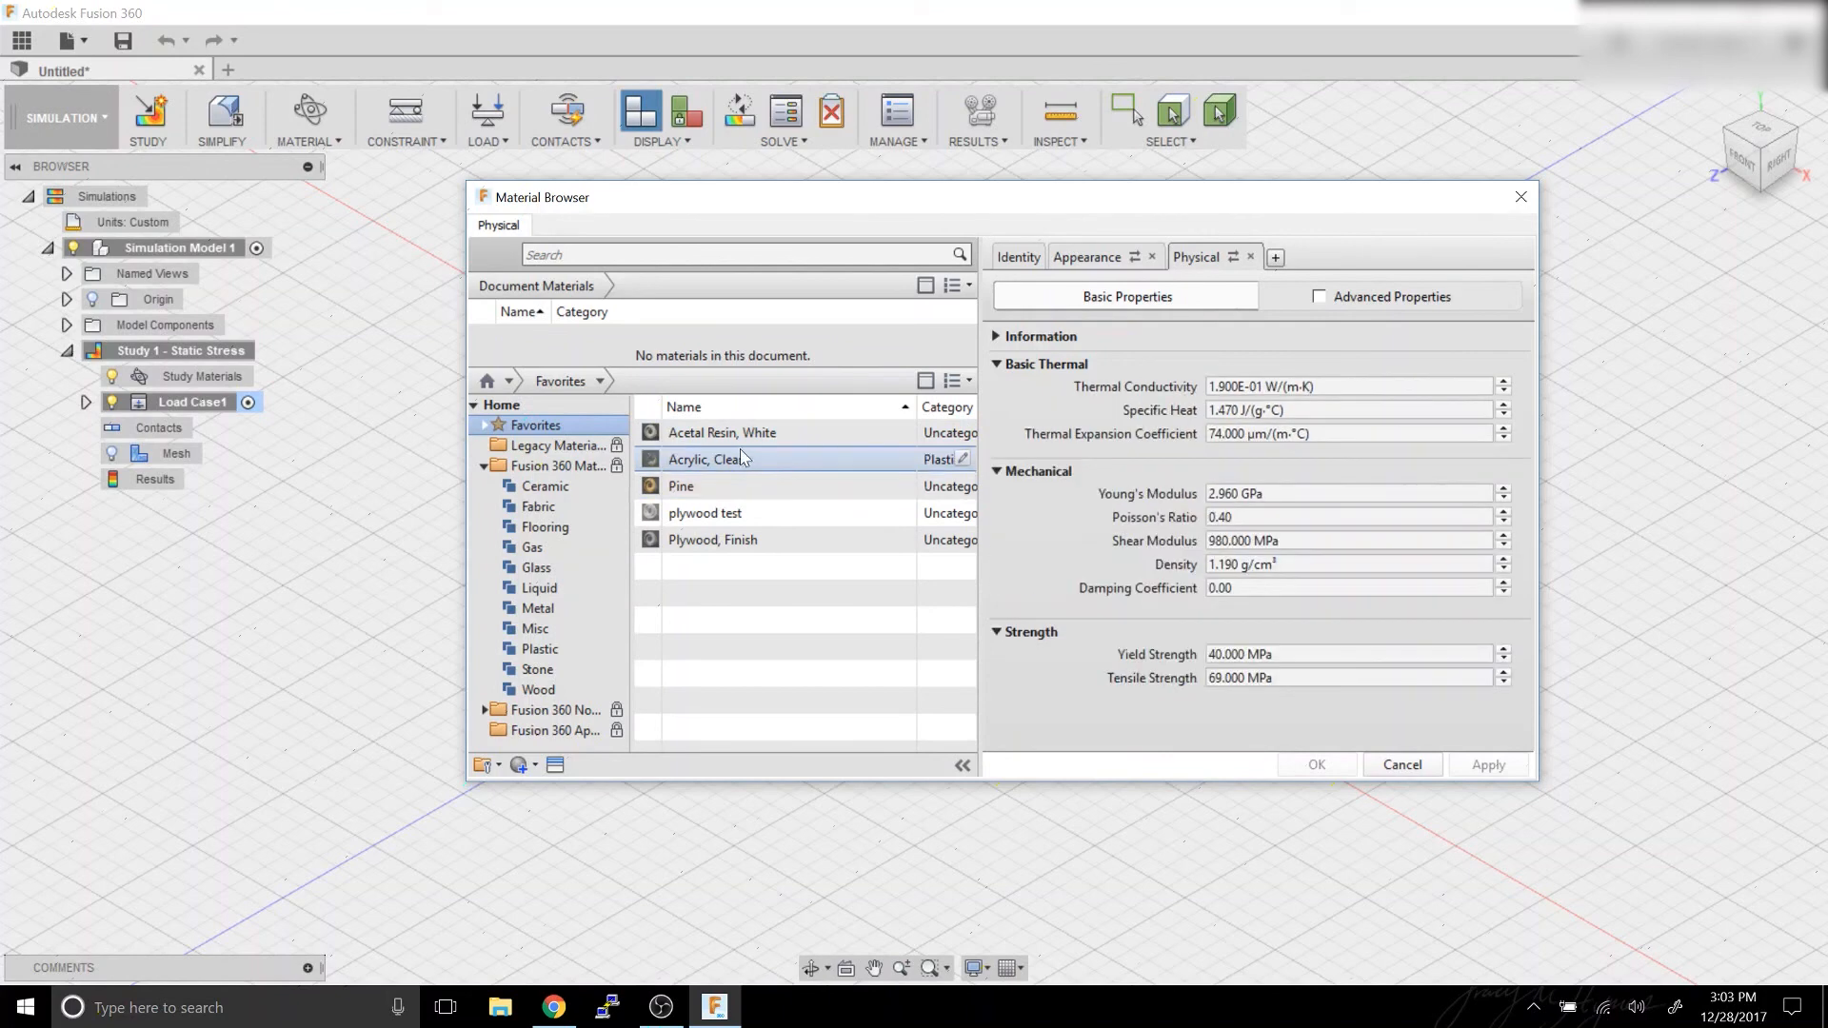
pyautogui.rightClick(738, 463)
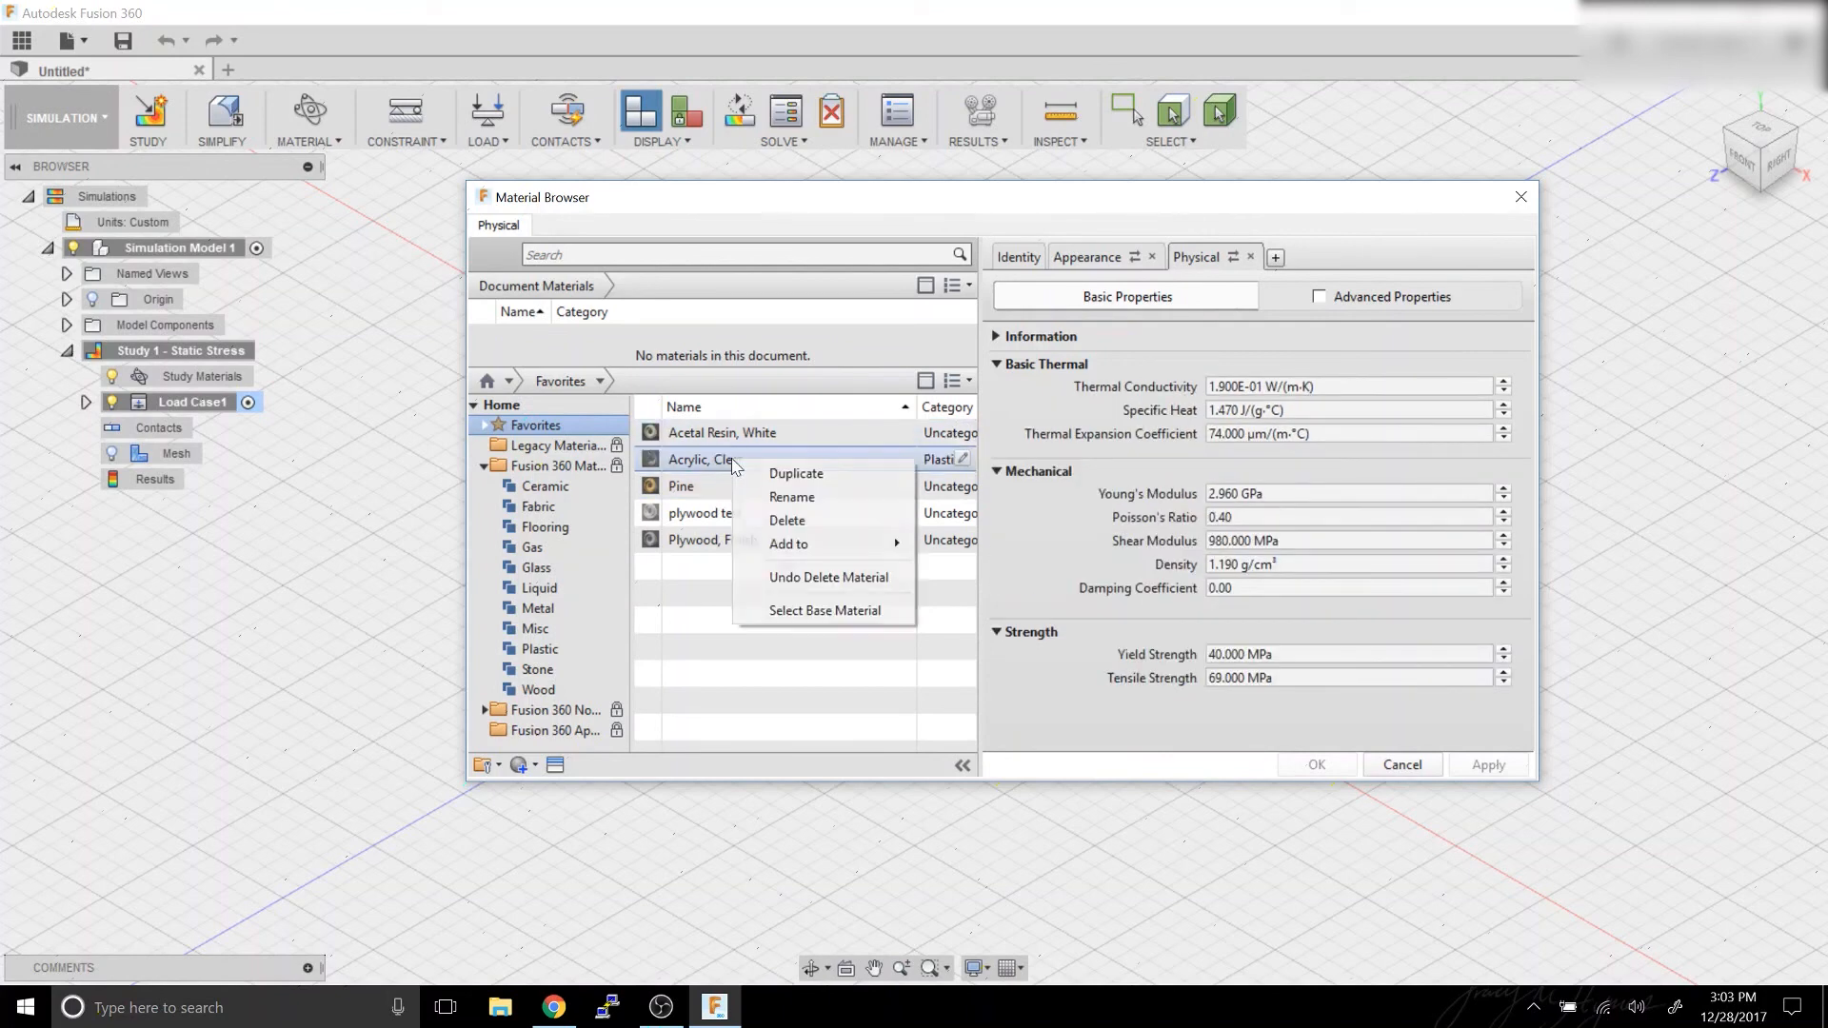
pyautogui.click(781, 496)
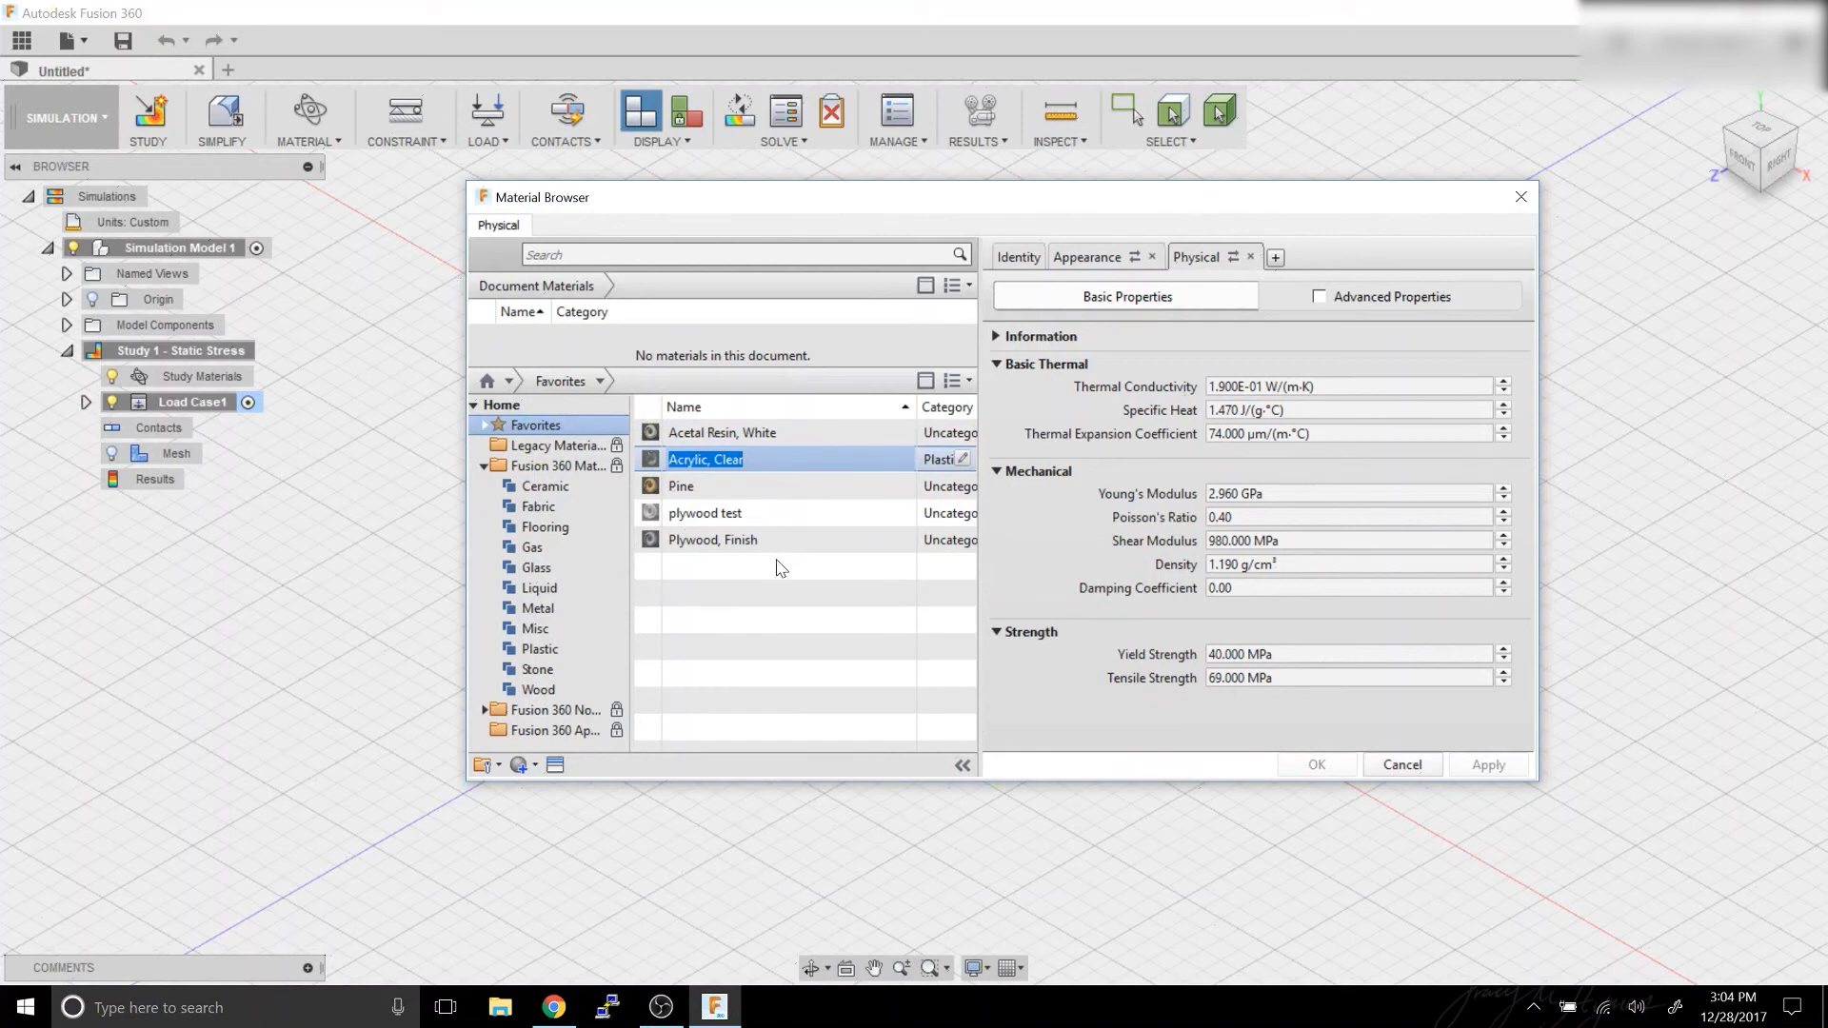
pyautogui.press('Return')
# Rename Acetal Resin, White in Favorites to "test".
pyautogui.click(720, 432)
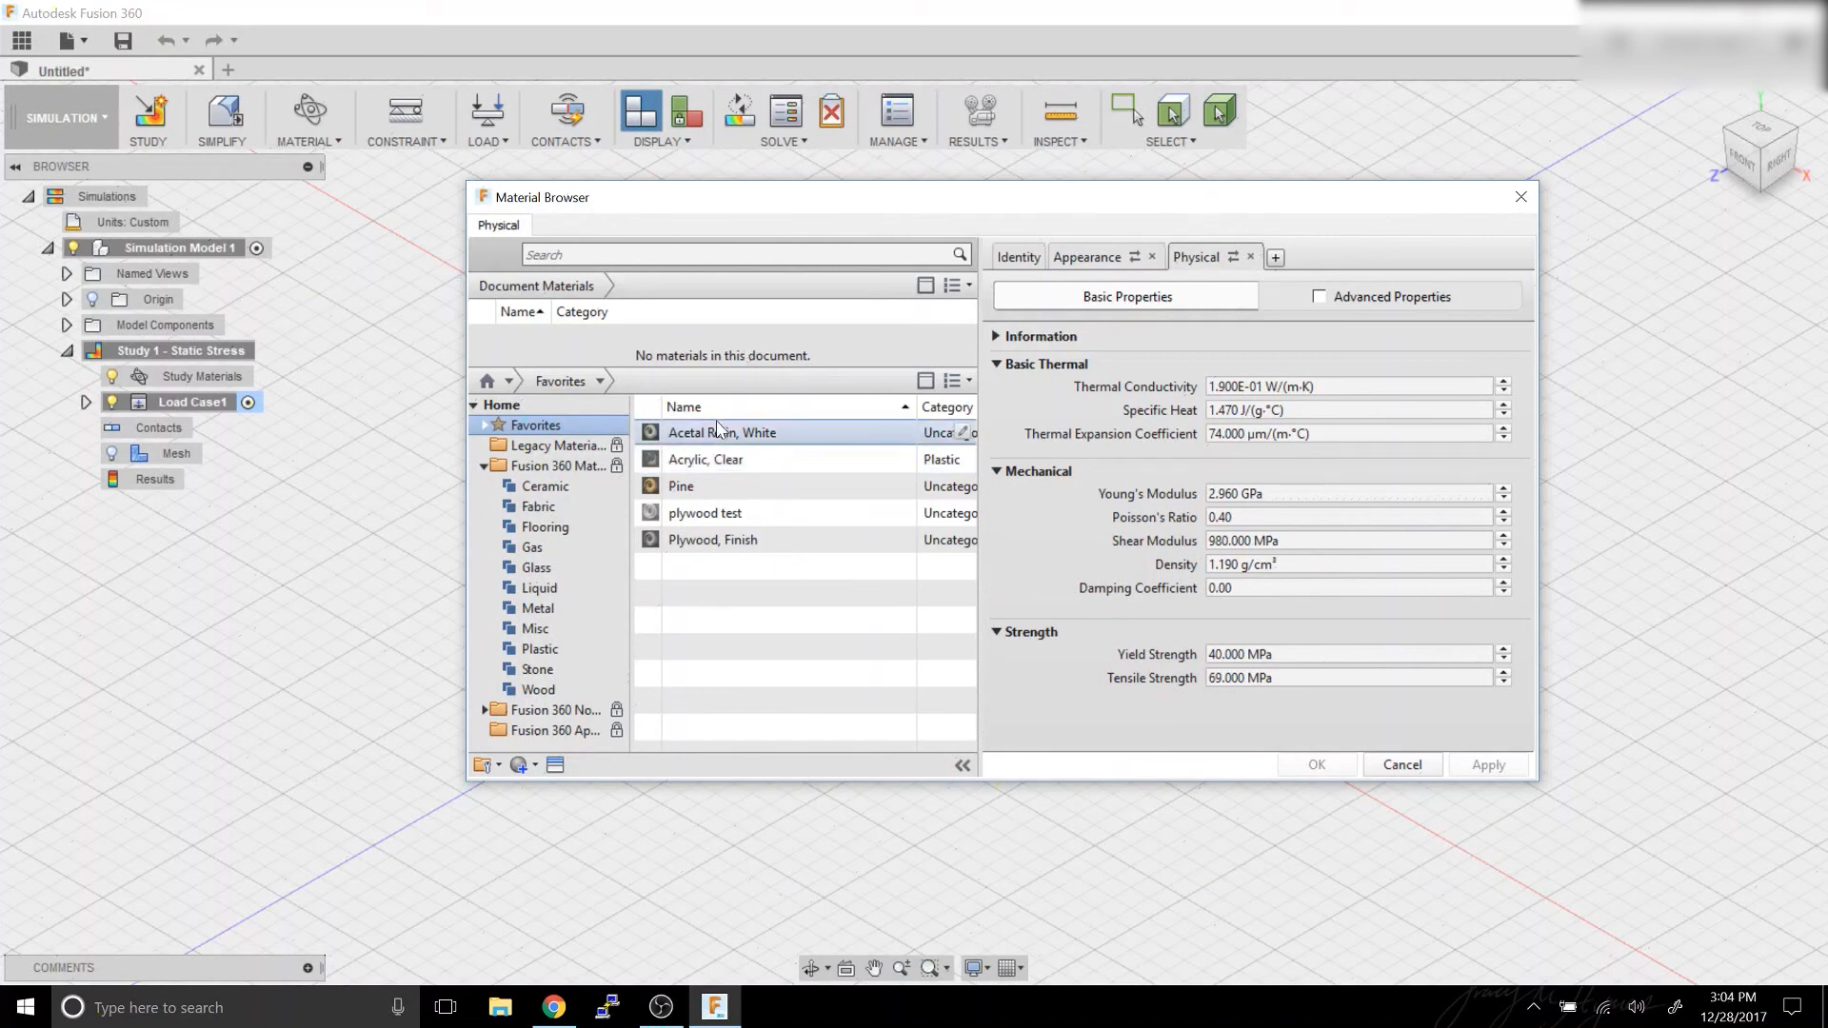
pyautogui.rightClick(713, 441)
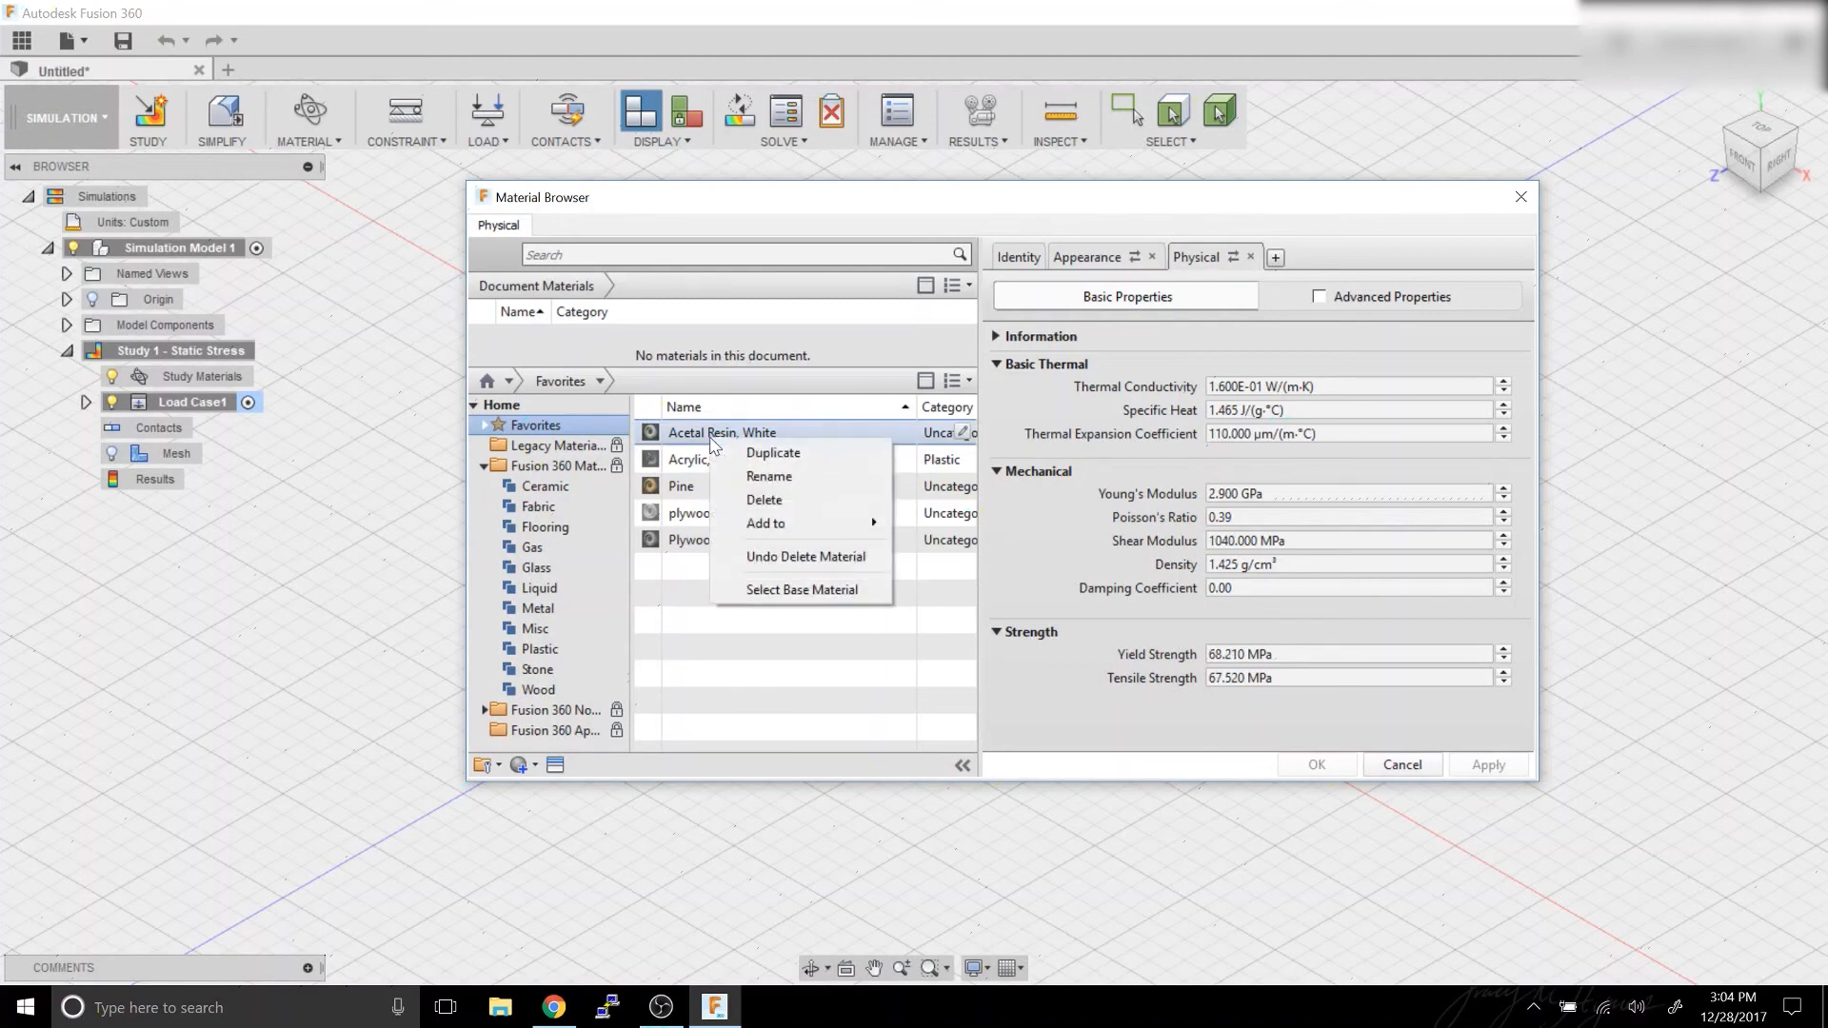
pyautogui.click(766, 475)
pyautogui.write('te')
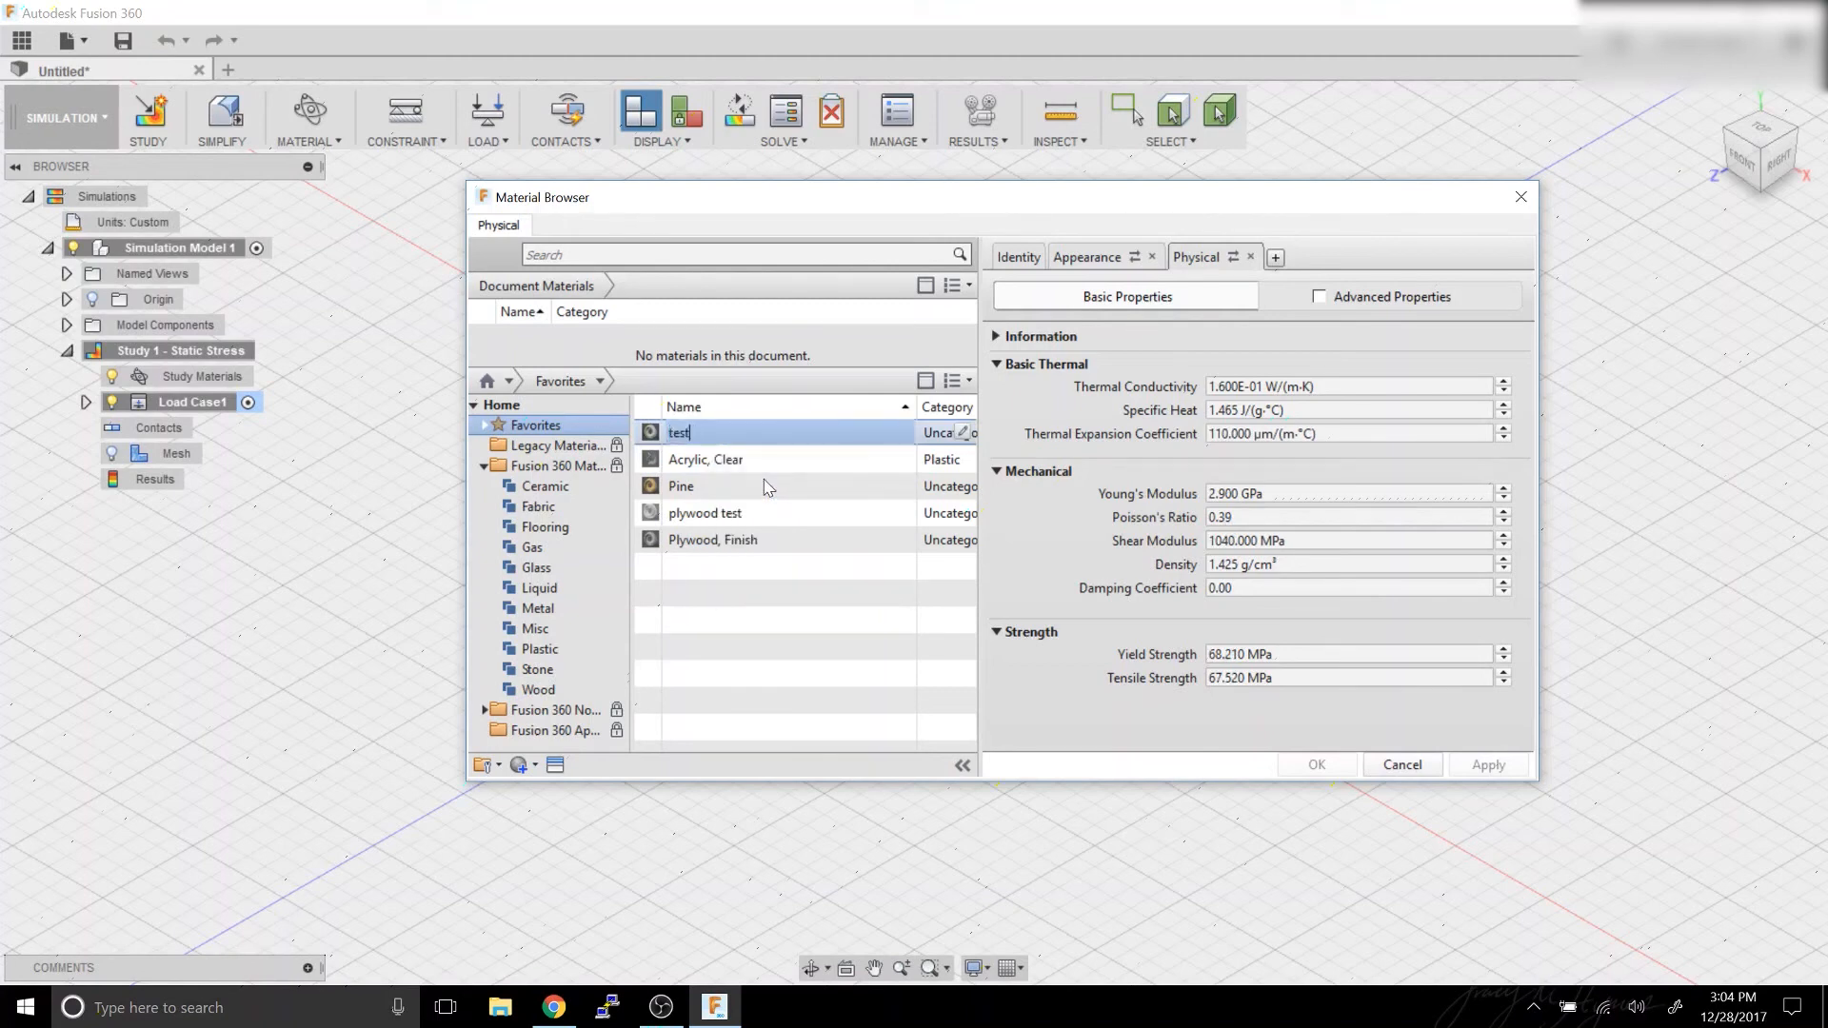
pyautogui.write('st')
pyautogui.press('Return')
# Look up the specific heat of Plywood, Finish in Favorites.
pyautogui.click(785, 488)
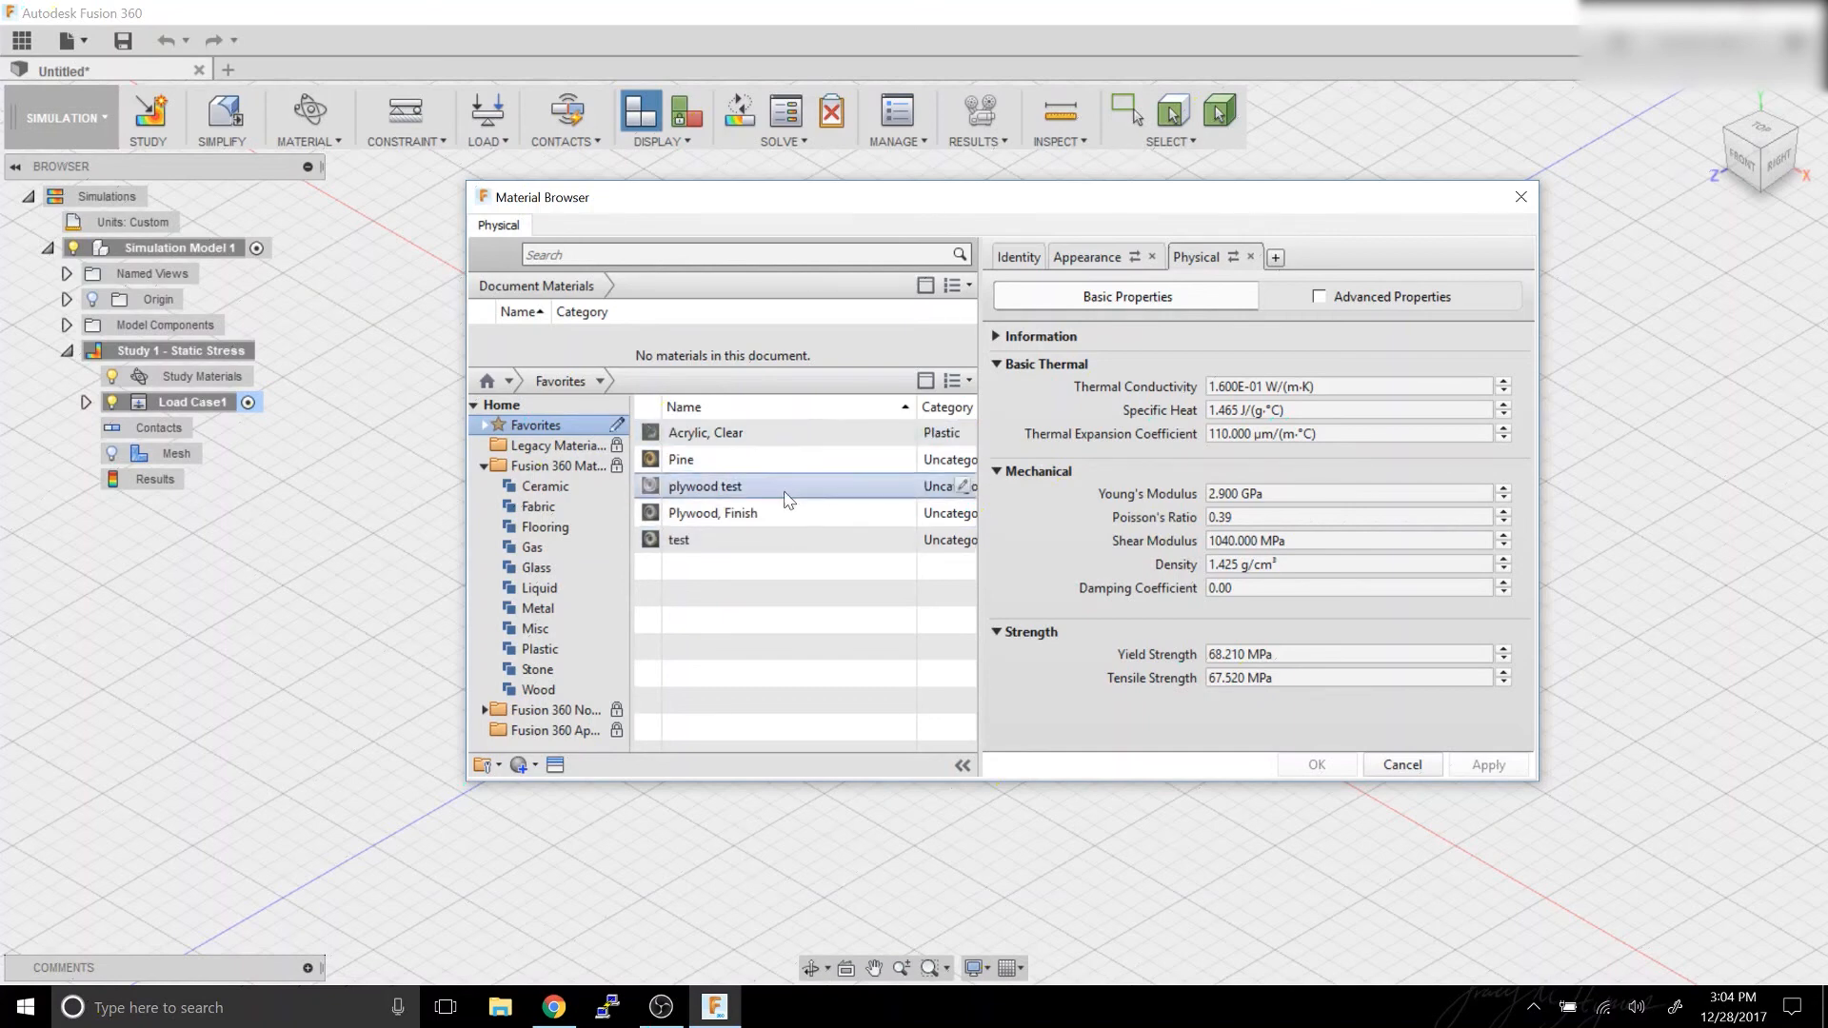
pyautogui.click(771, 524)
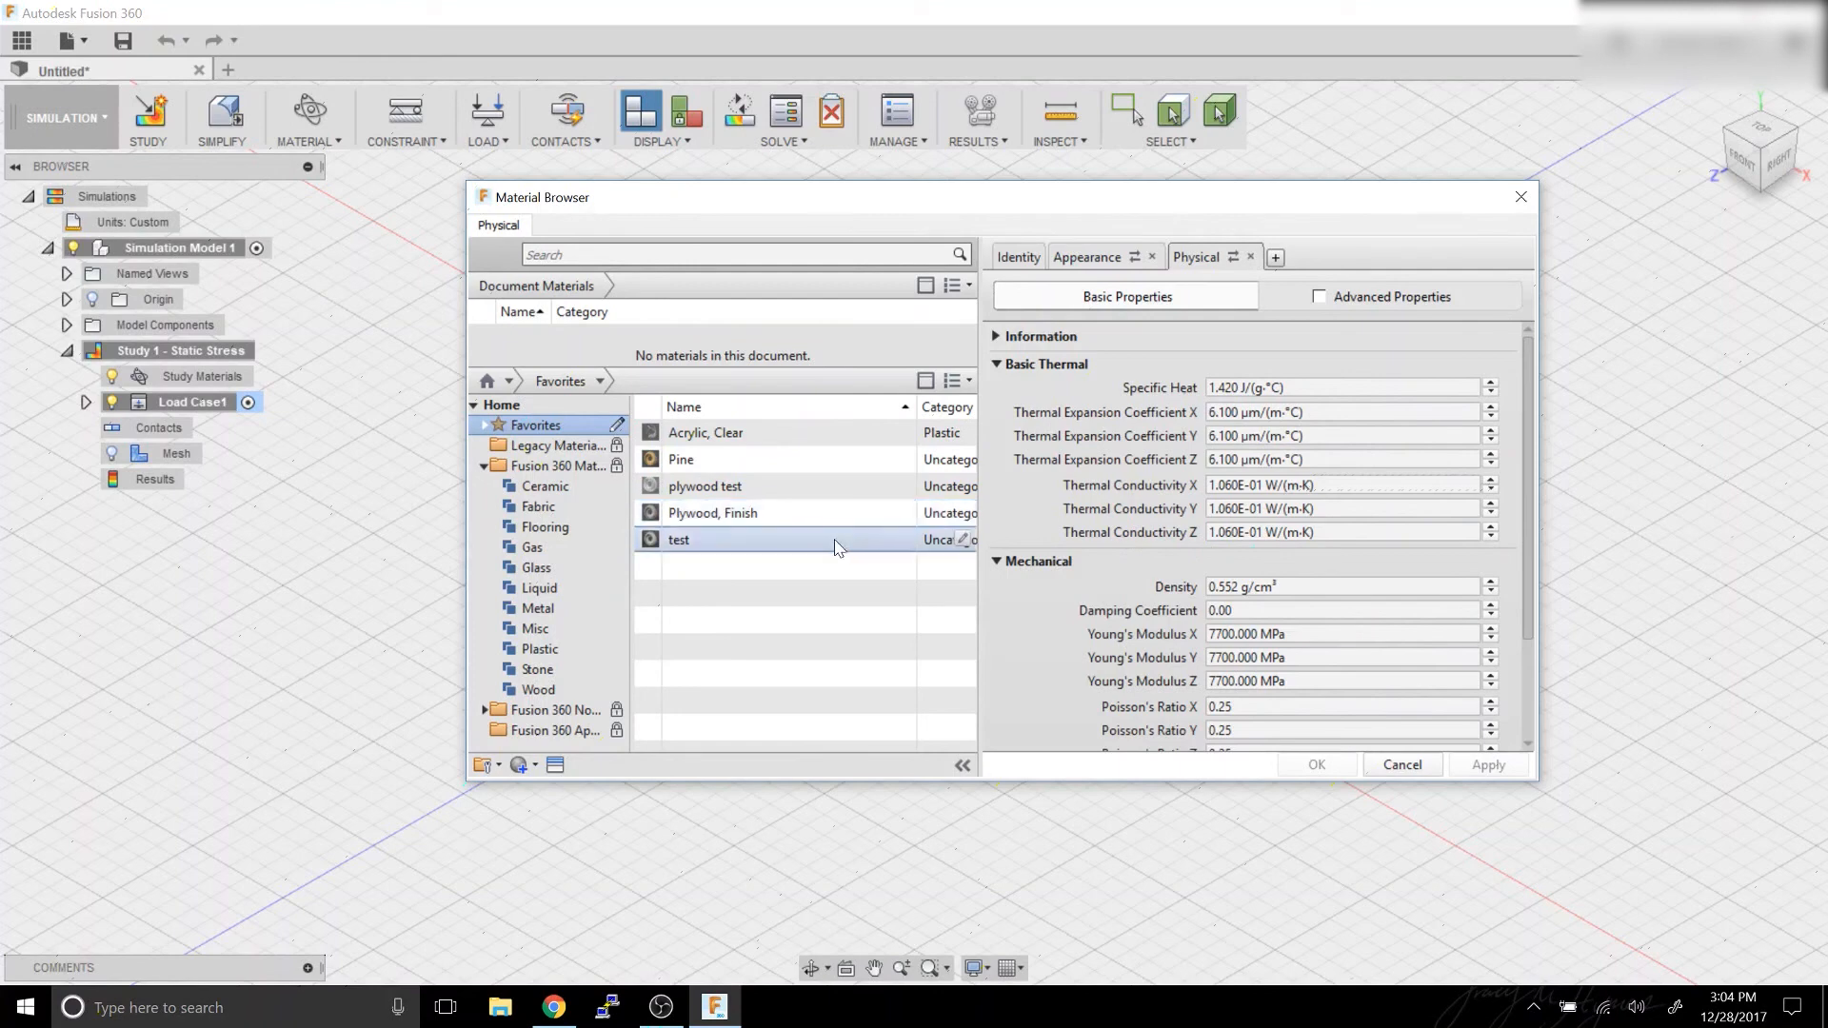
pyautogui.click(760, 518)
pyautogui.click(760, 519)
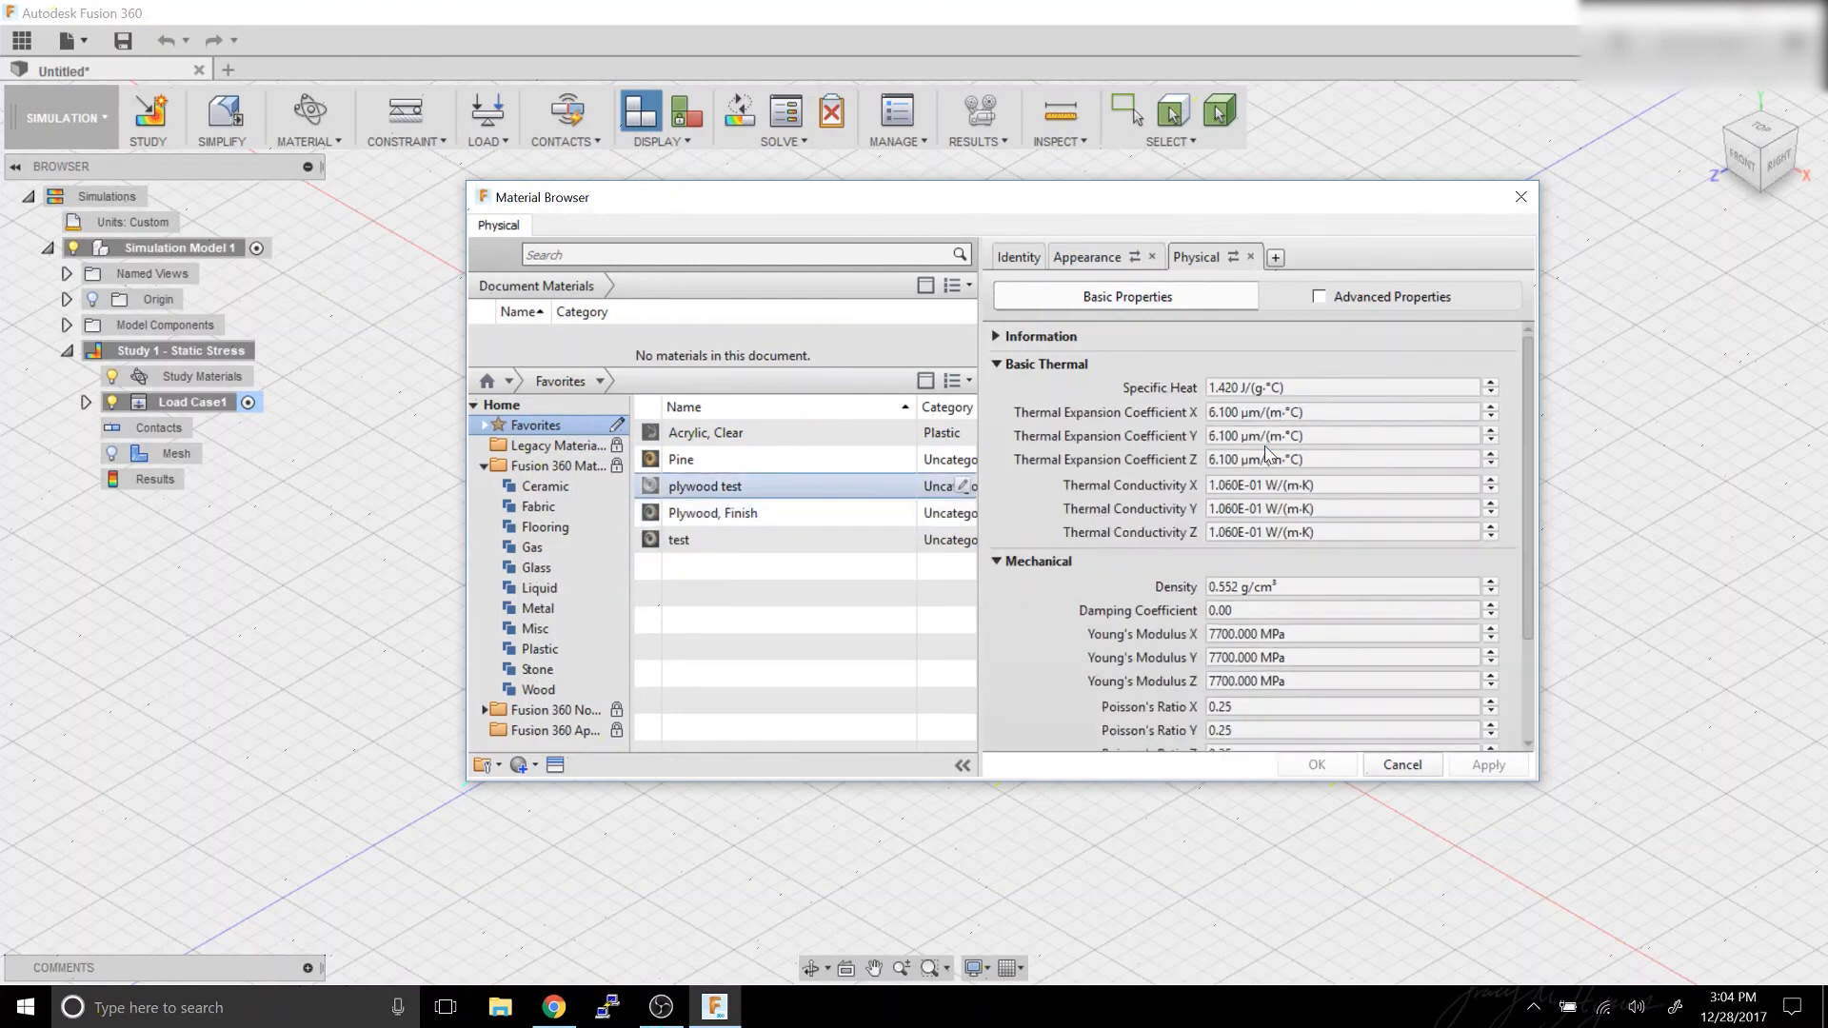
pyautogui.click(1270, 387)
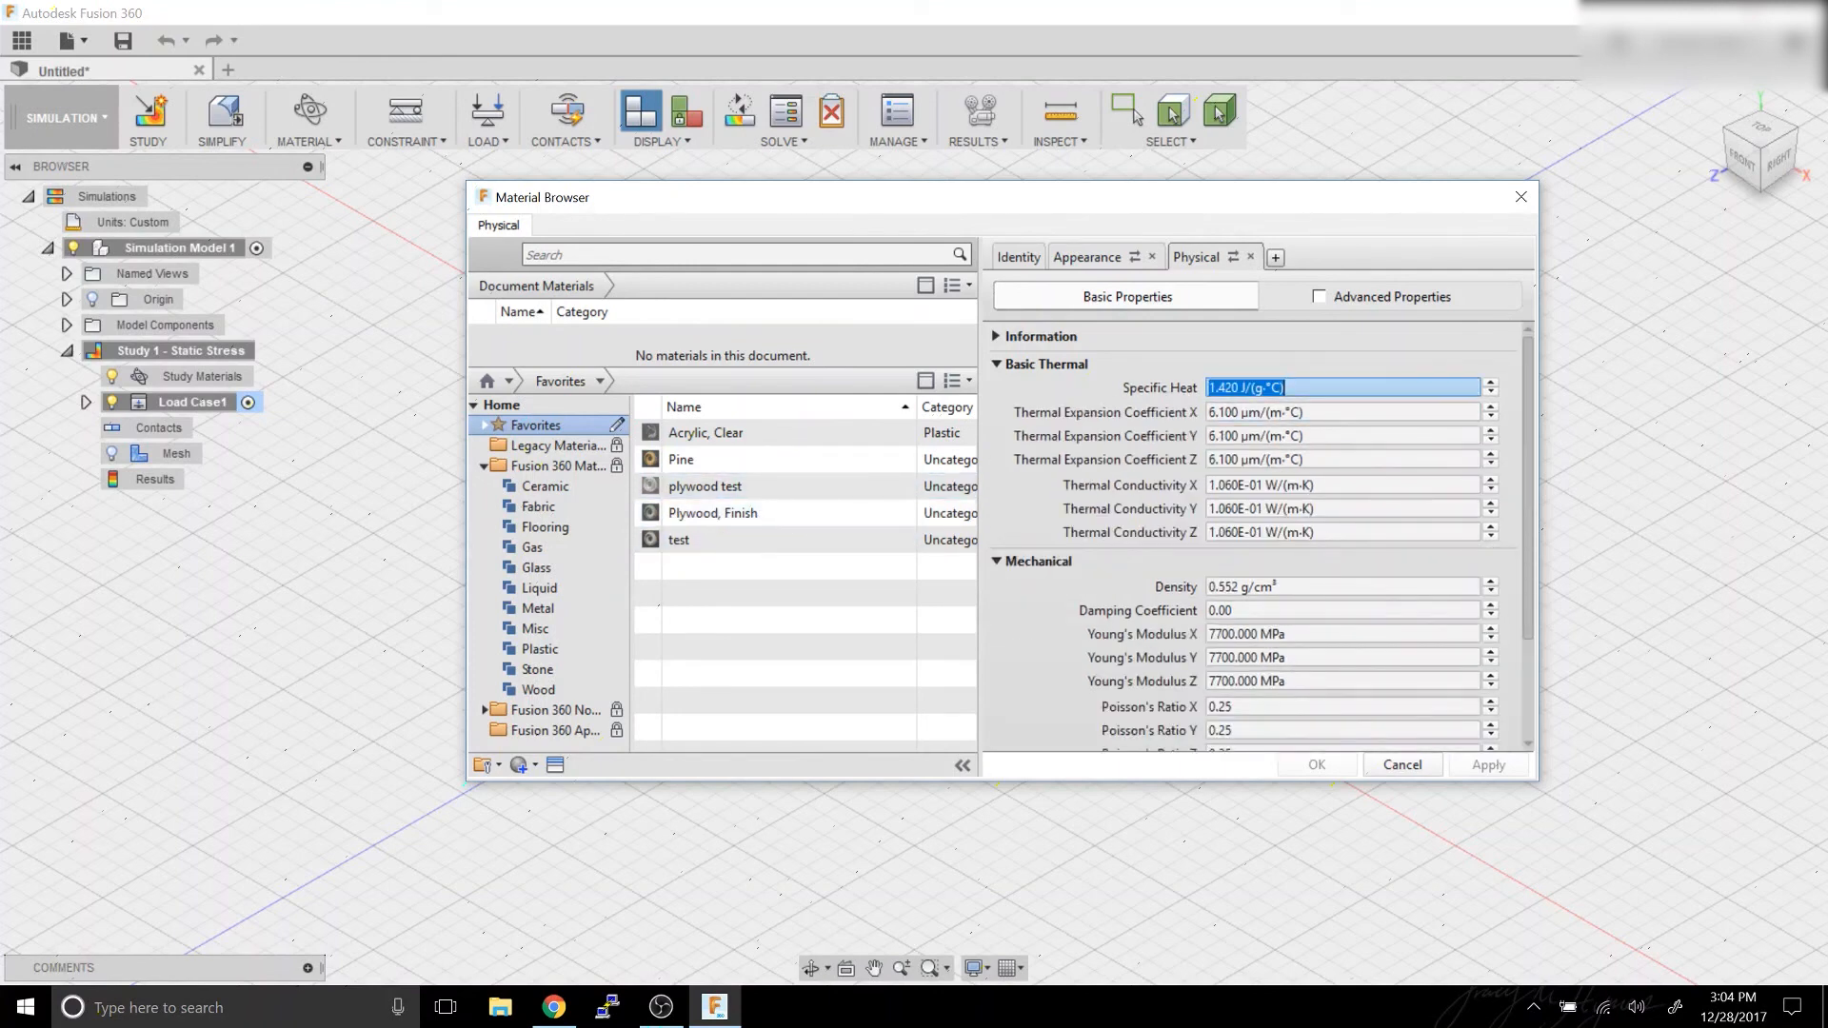
# Set the specific heat of the "test" material to 1.420 J/(g·°C).
pyautogui.click(819, 540)
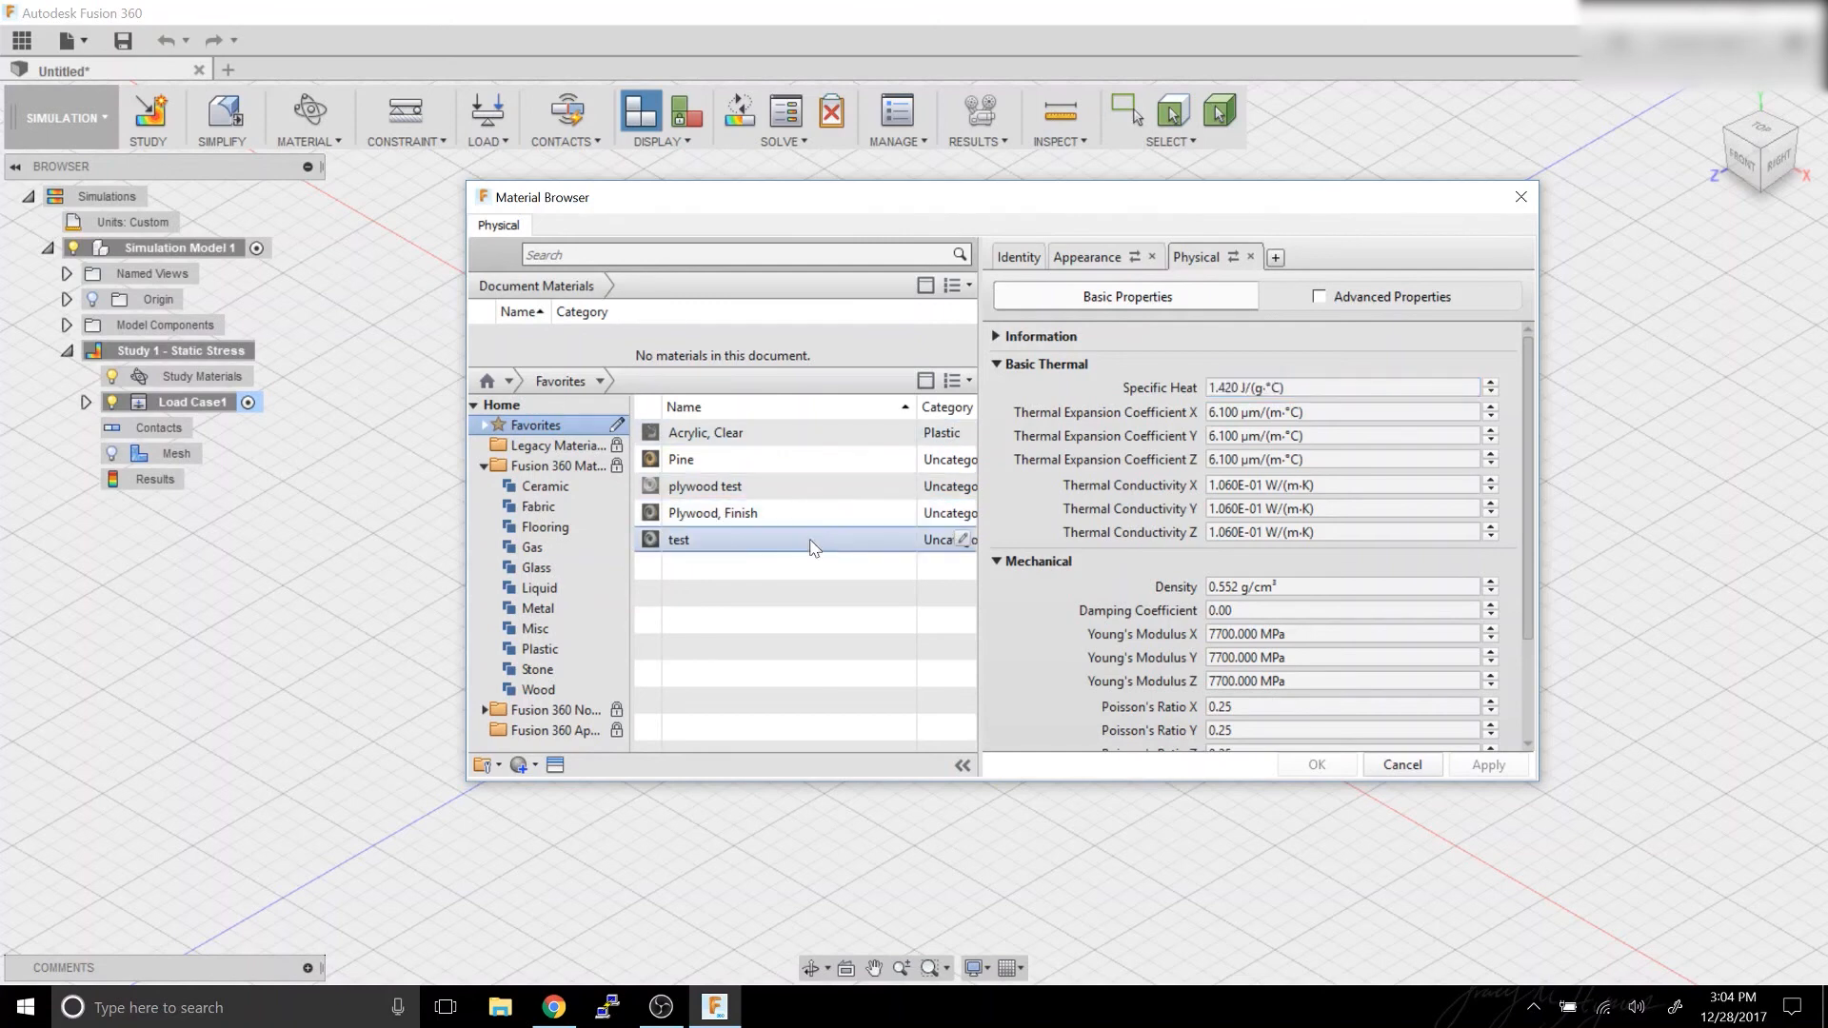
pyautogui.click(1340, 411)
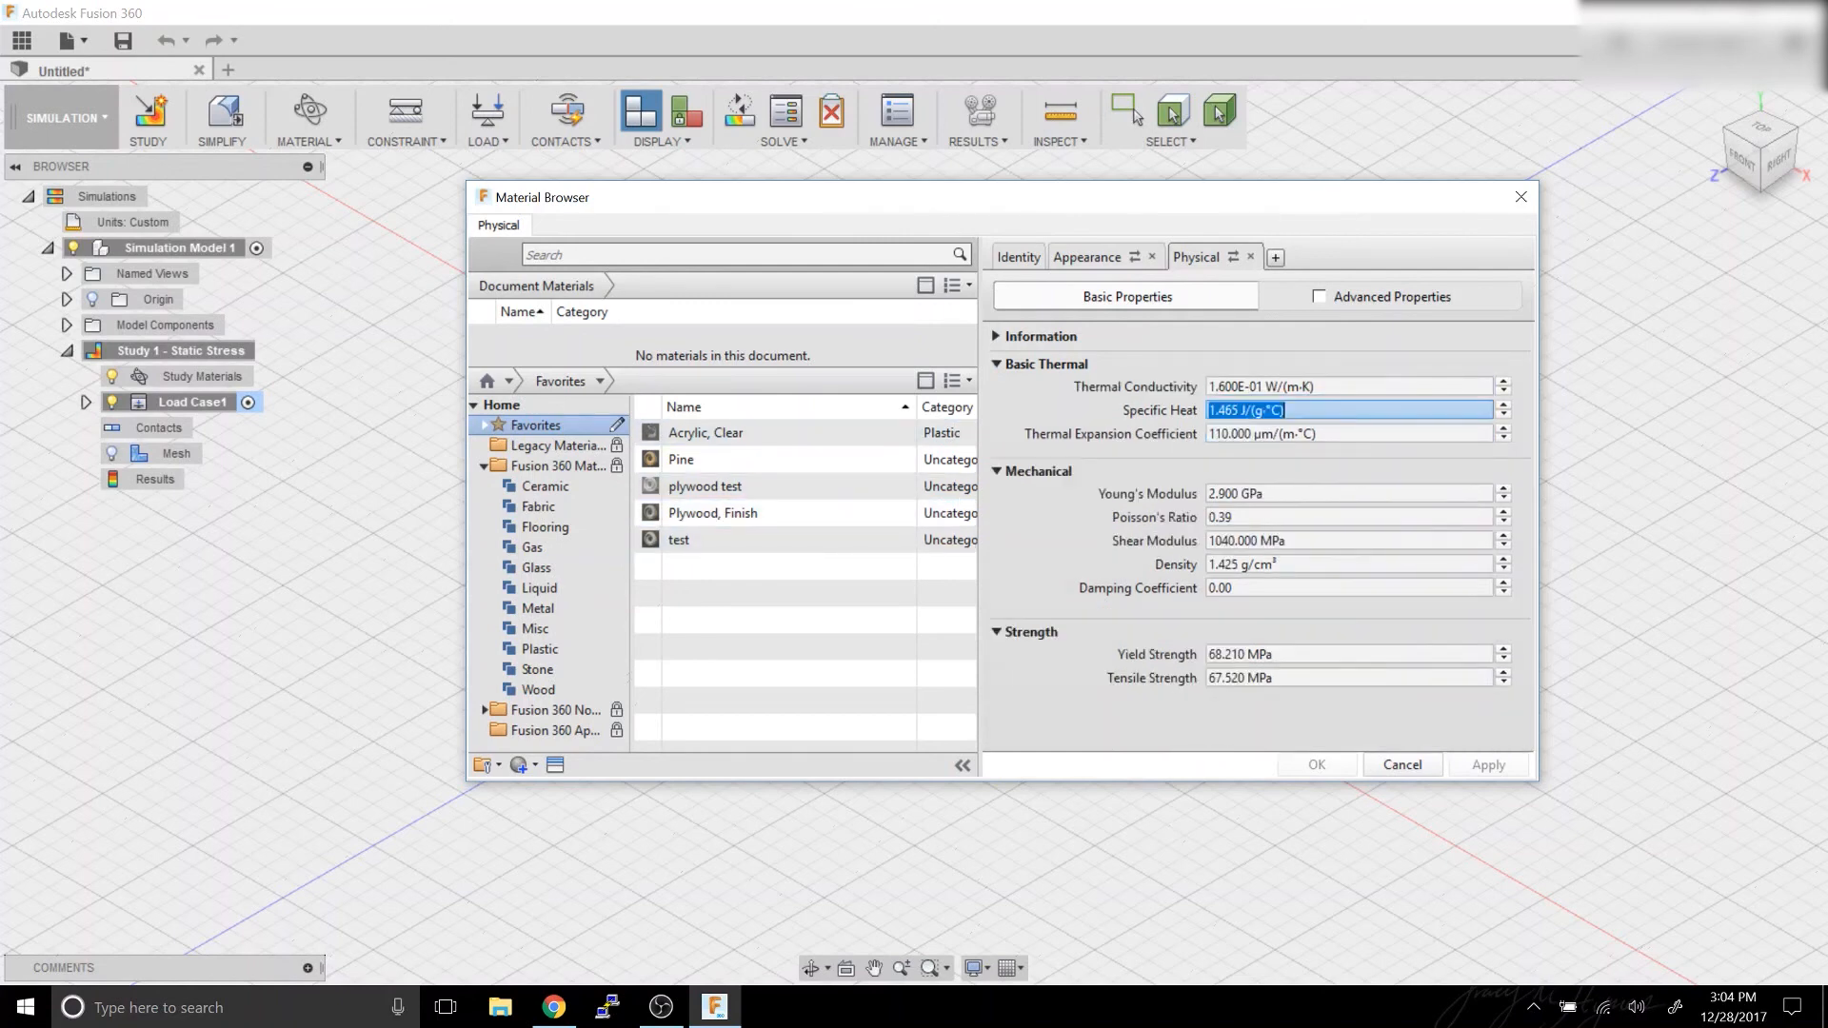
pyautogui.write('1.420')
pyautogui.press('Tab')
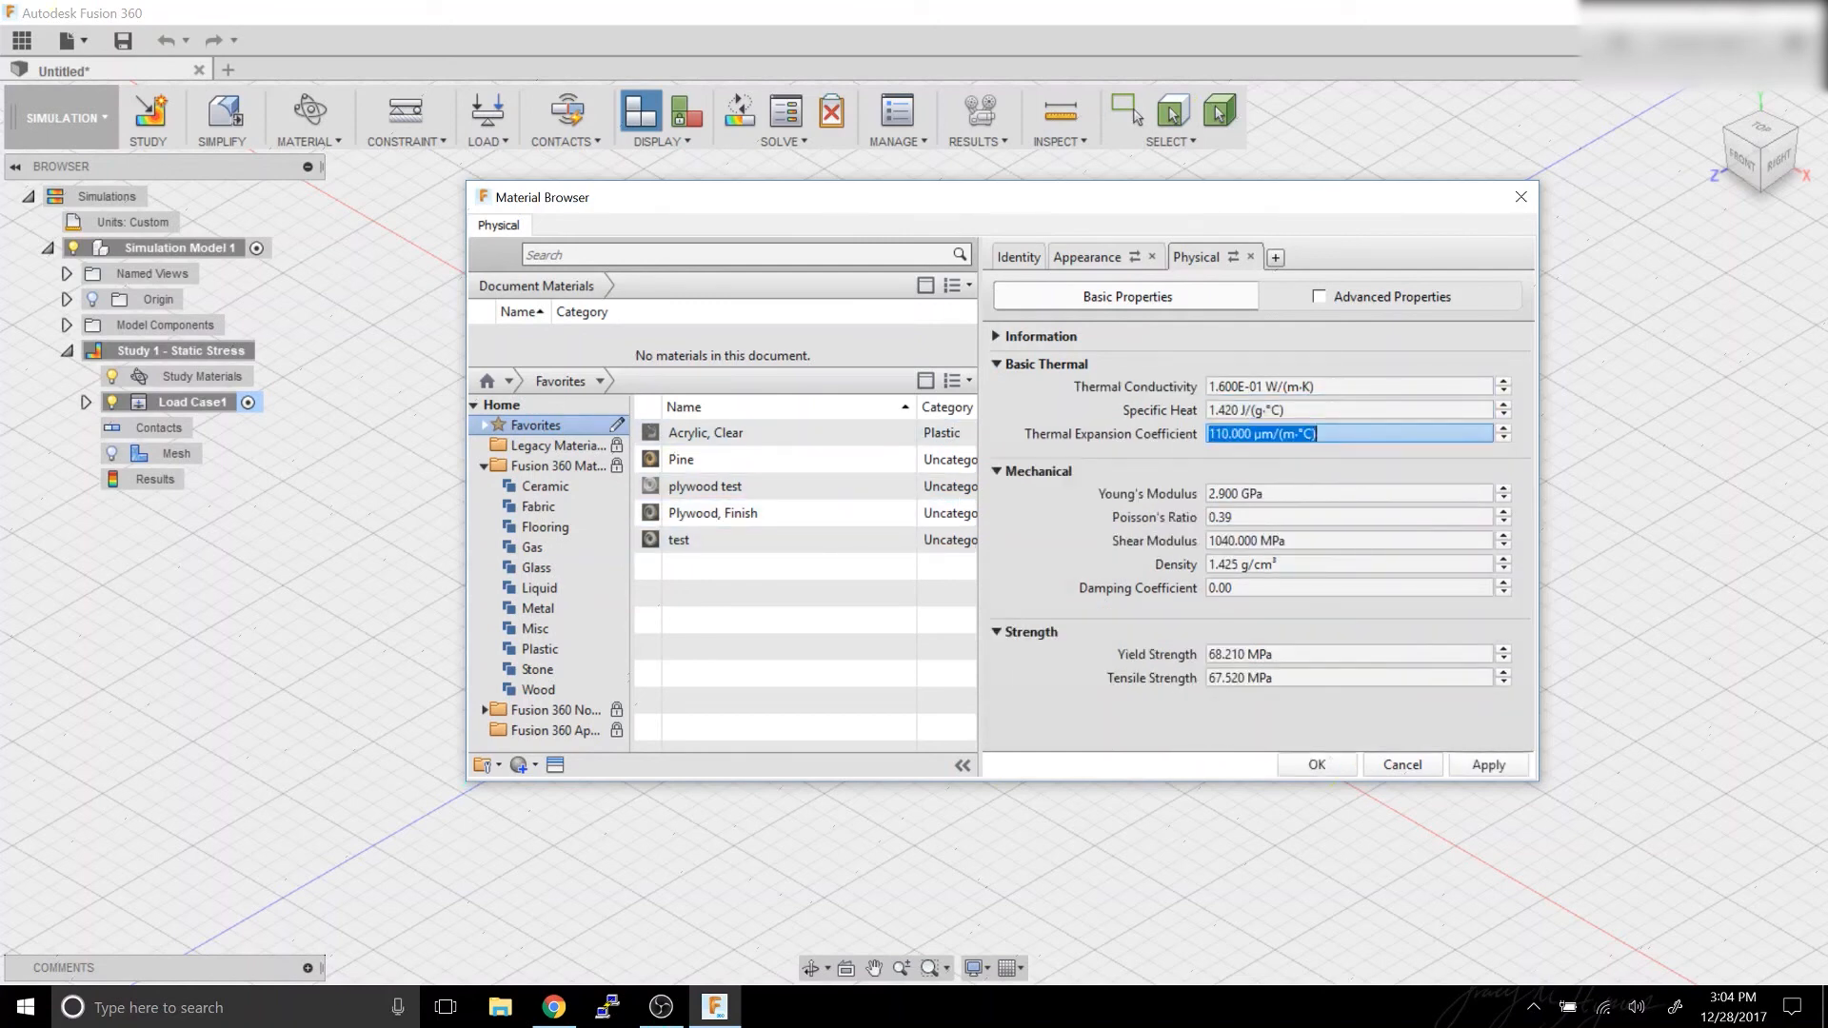
# Apply the "test" material's changes and compare the physical properties of Plywood, Finish and plywood test in Favorites.
pyautogui.click(1488, 765)
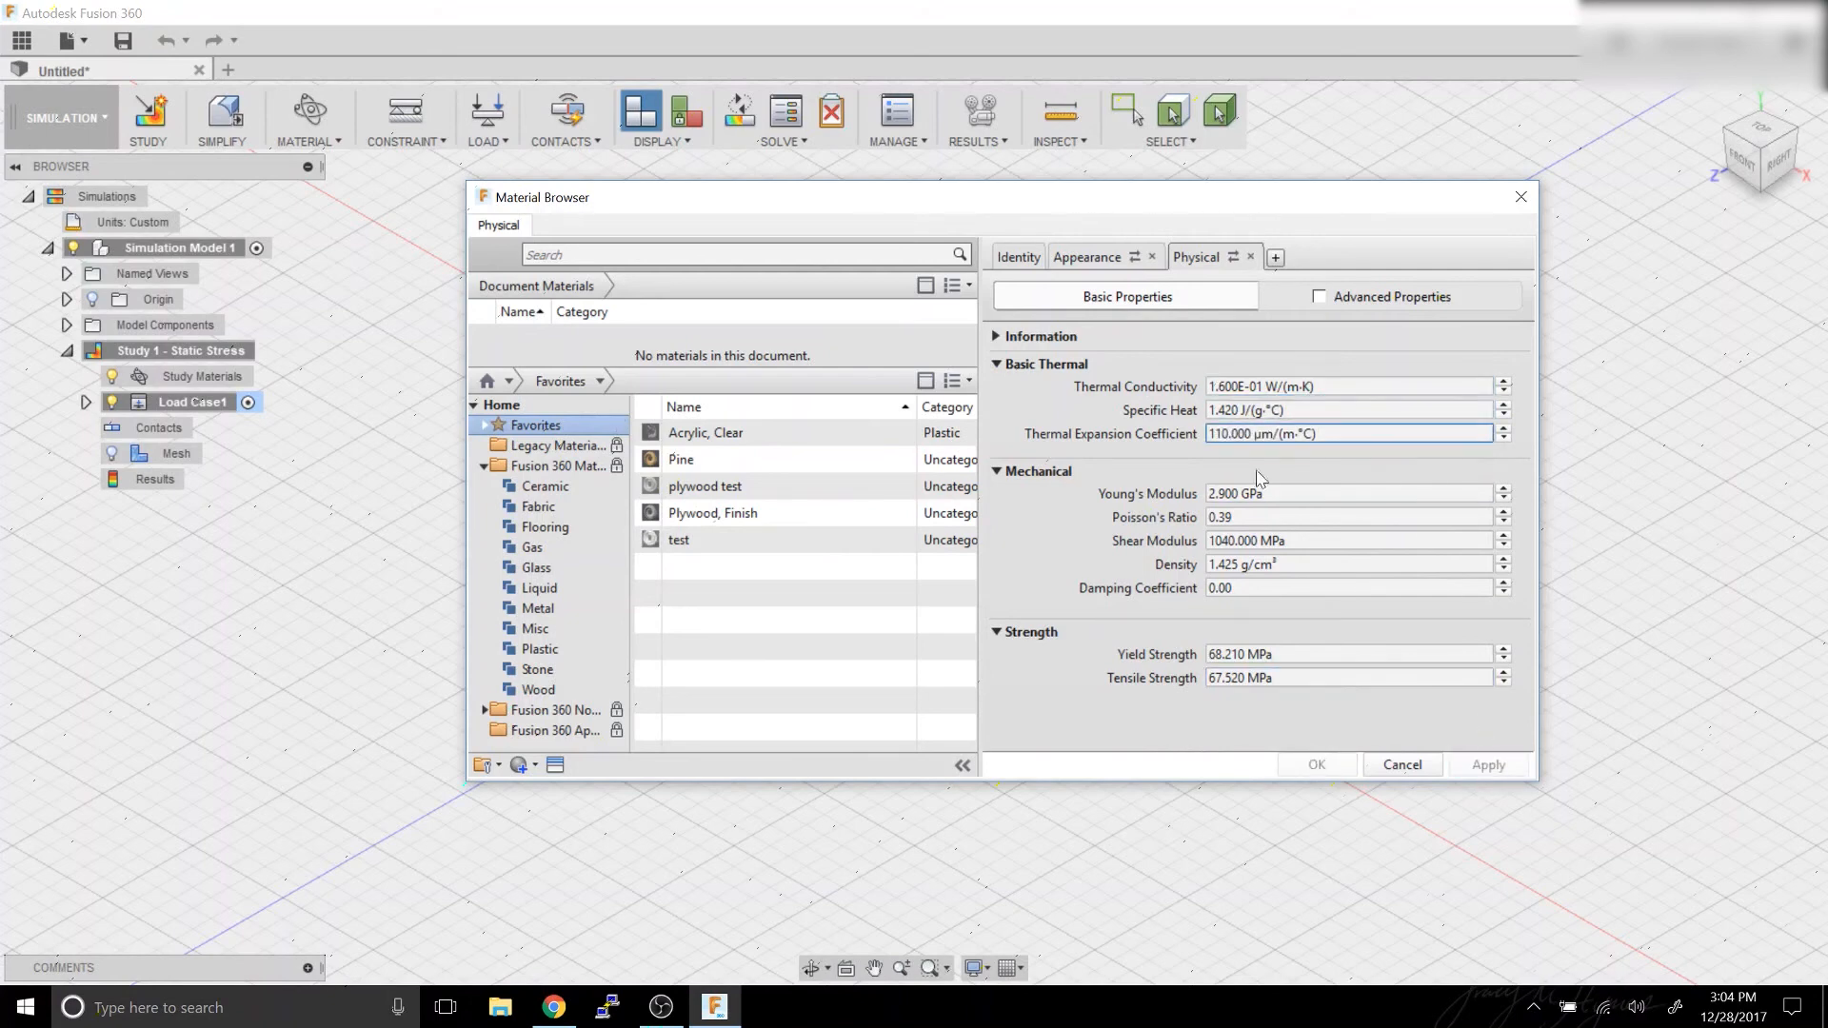
pyautogui.click(781, 514)
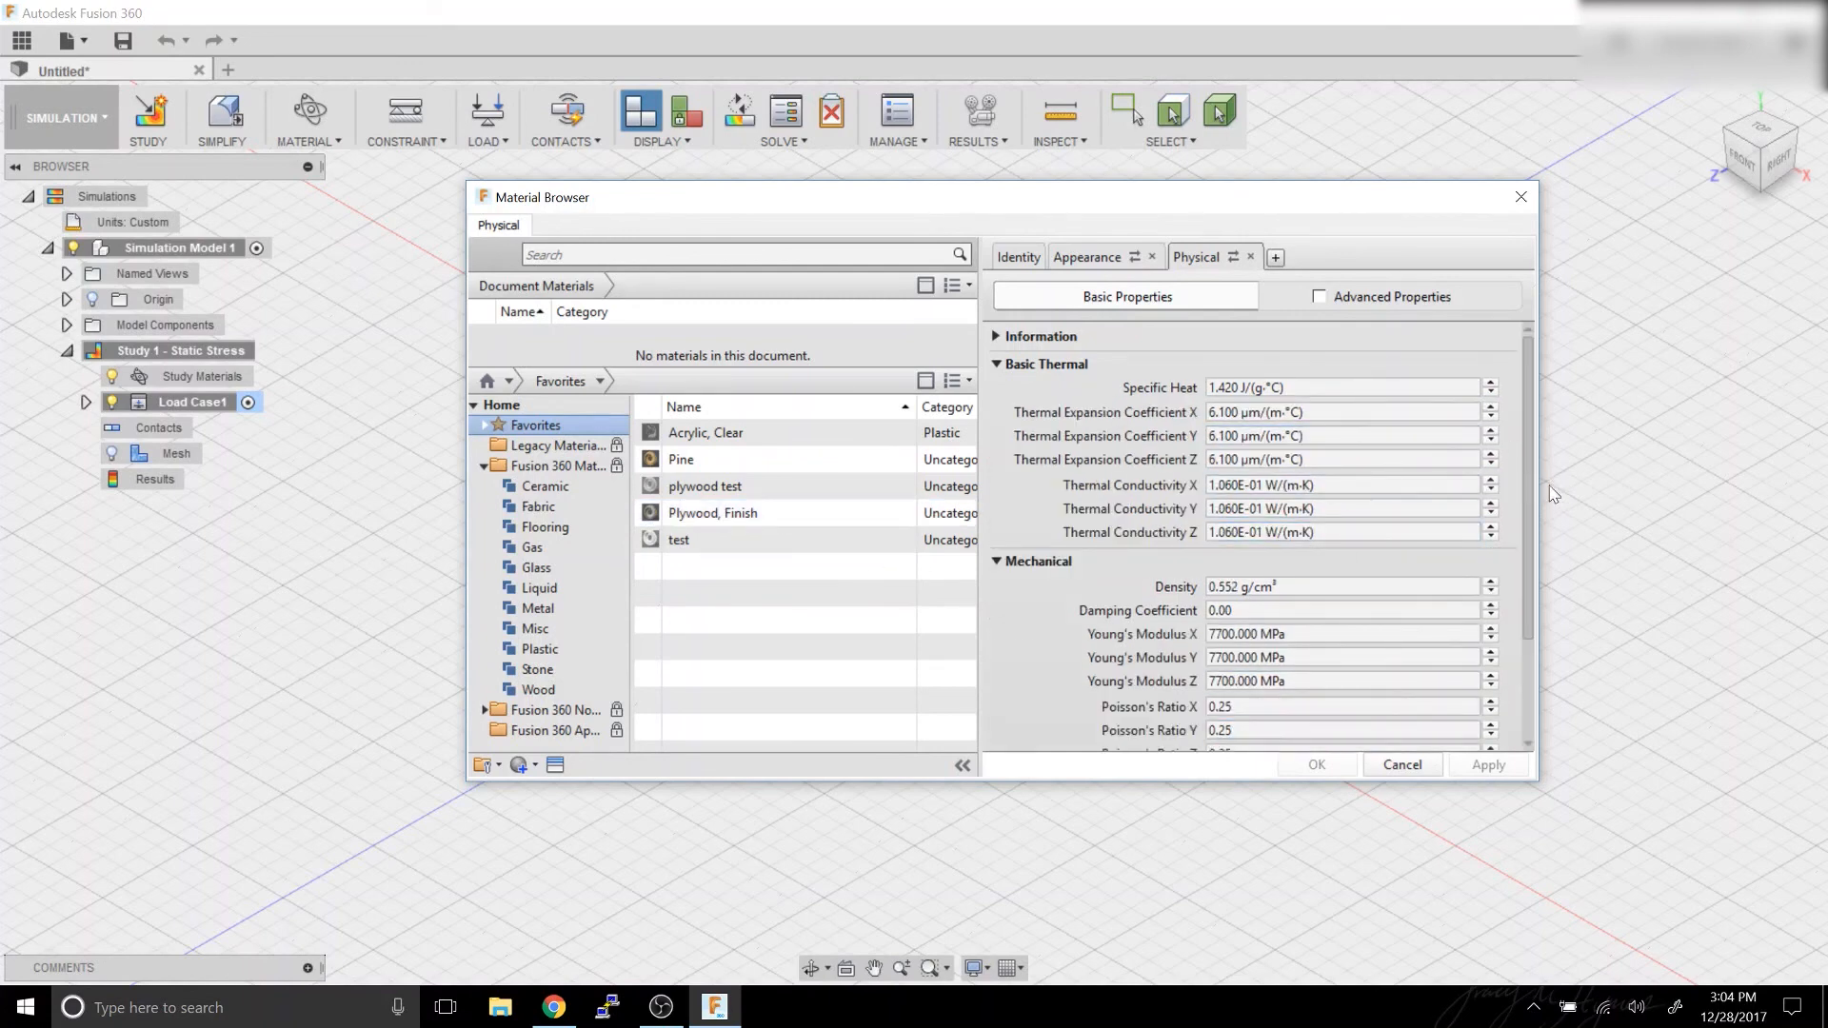
pyautogui.scroll(-3, 1535, 504)
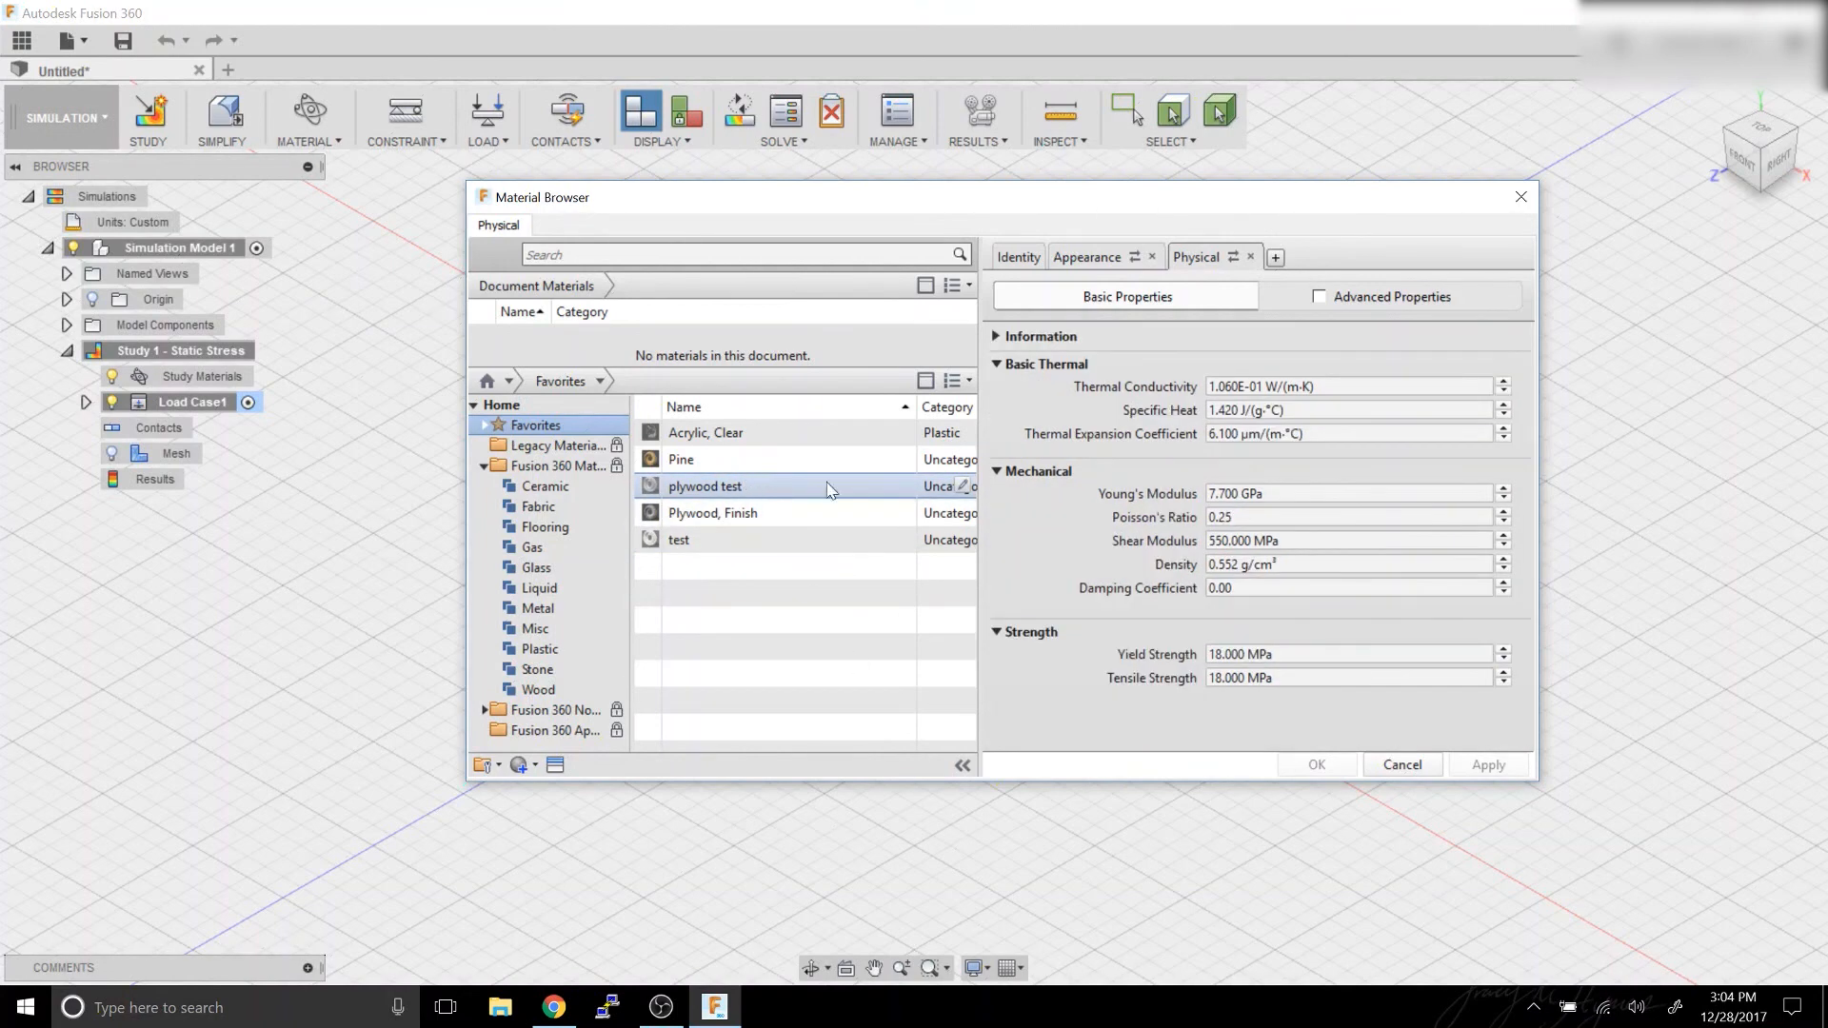
pyautogui.click(781, 515)
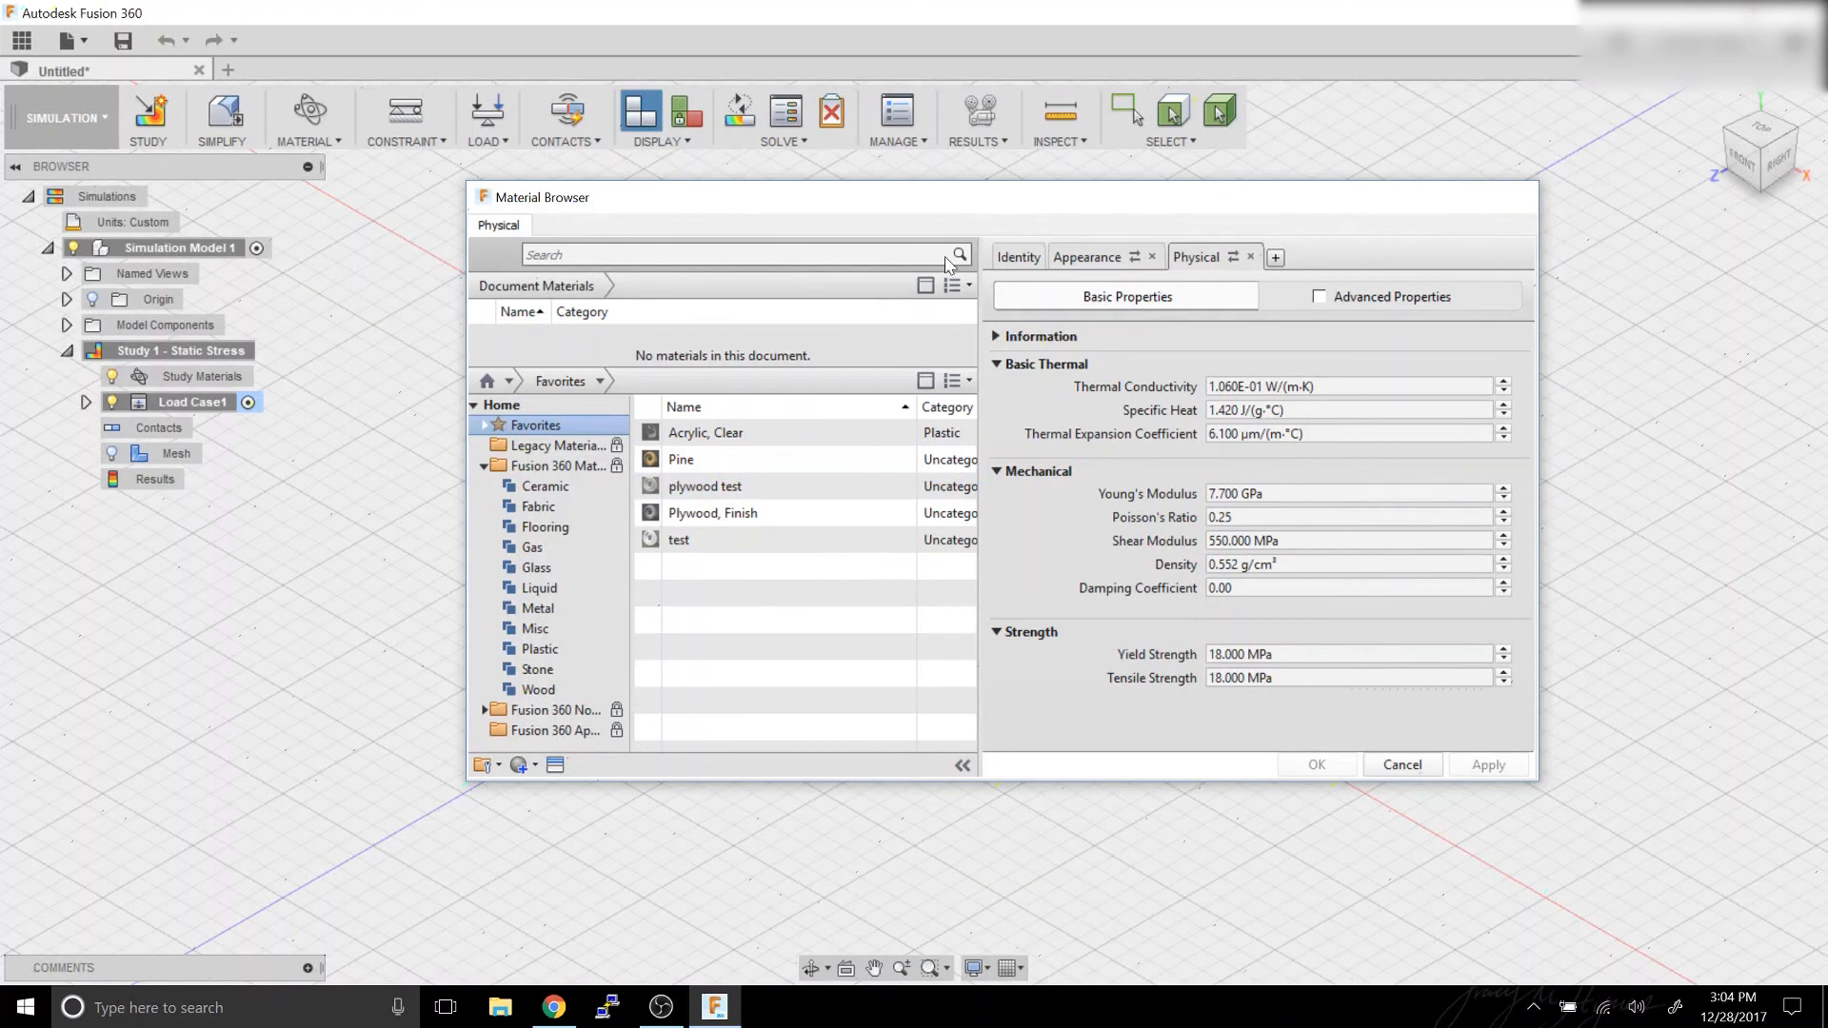
# Close the Material Browser and switch from the Simulation workspace to the Model workspace.
pyautogui.click(1520, 199)
pyautogui.click(81, 126)
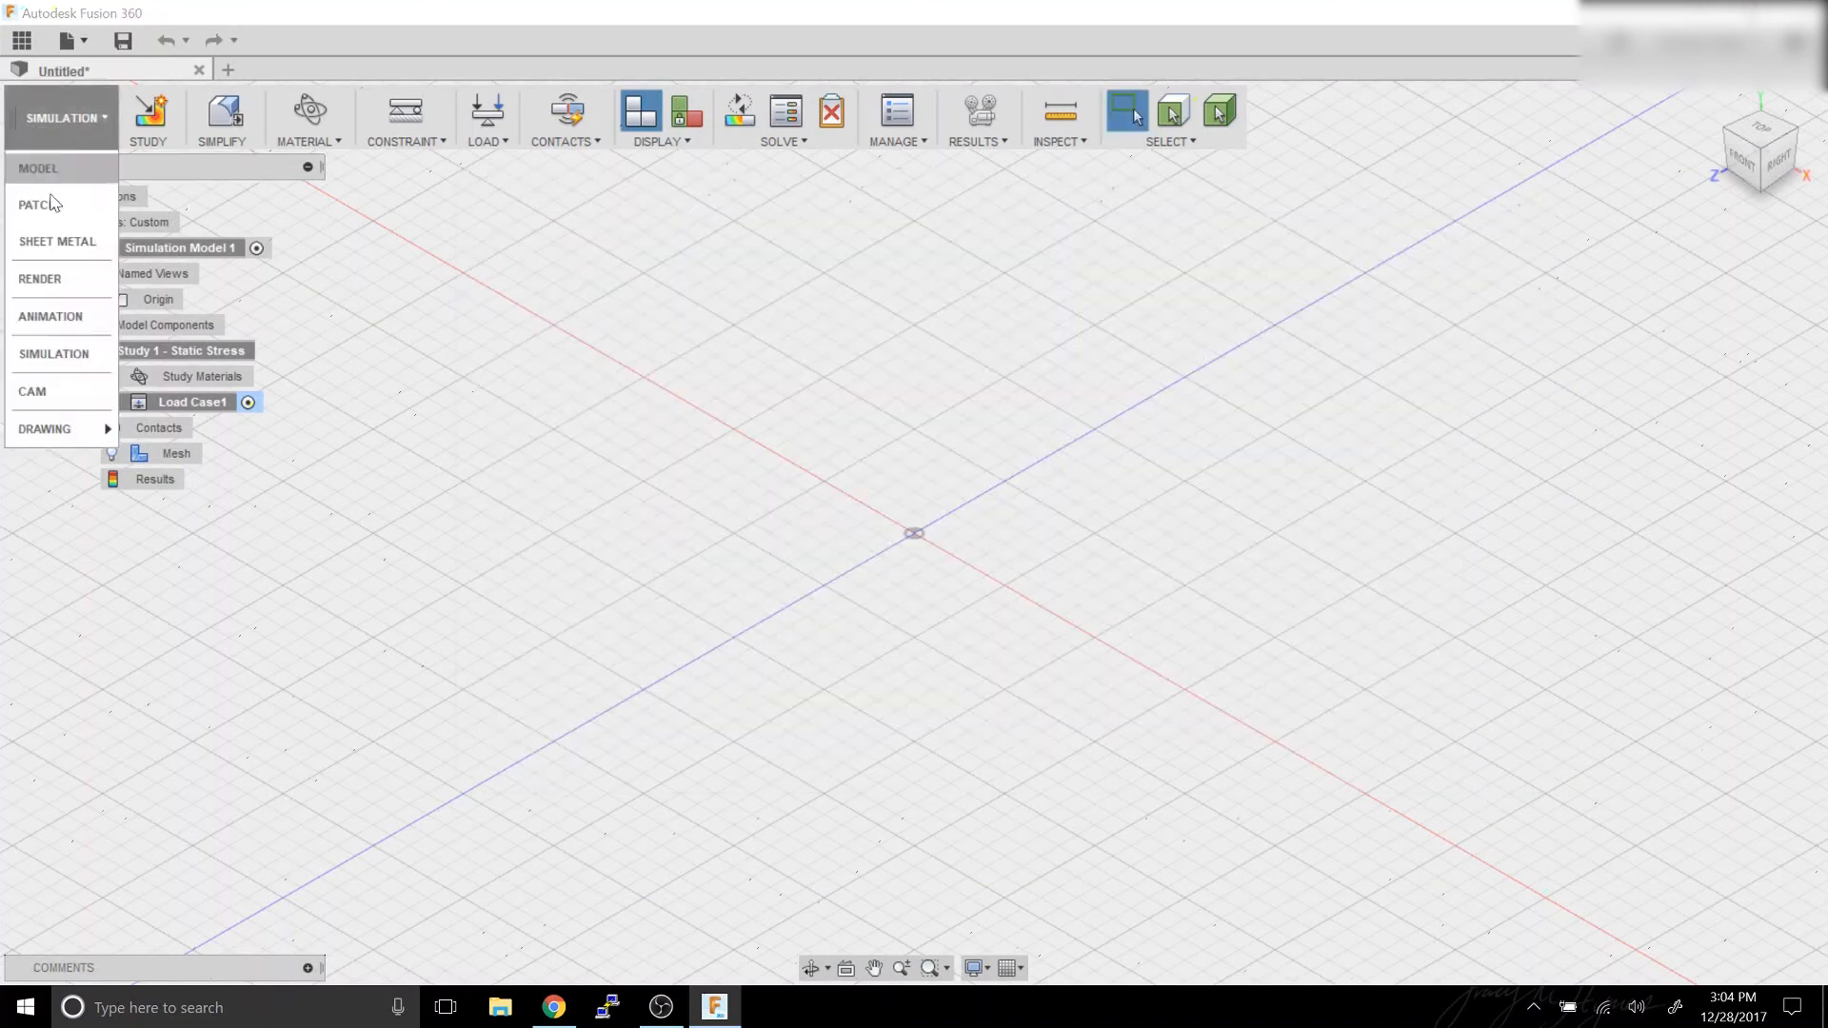
pyautogui.click(31, 171)
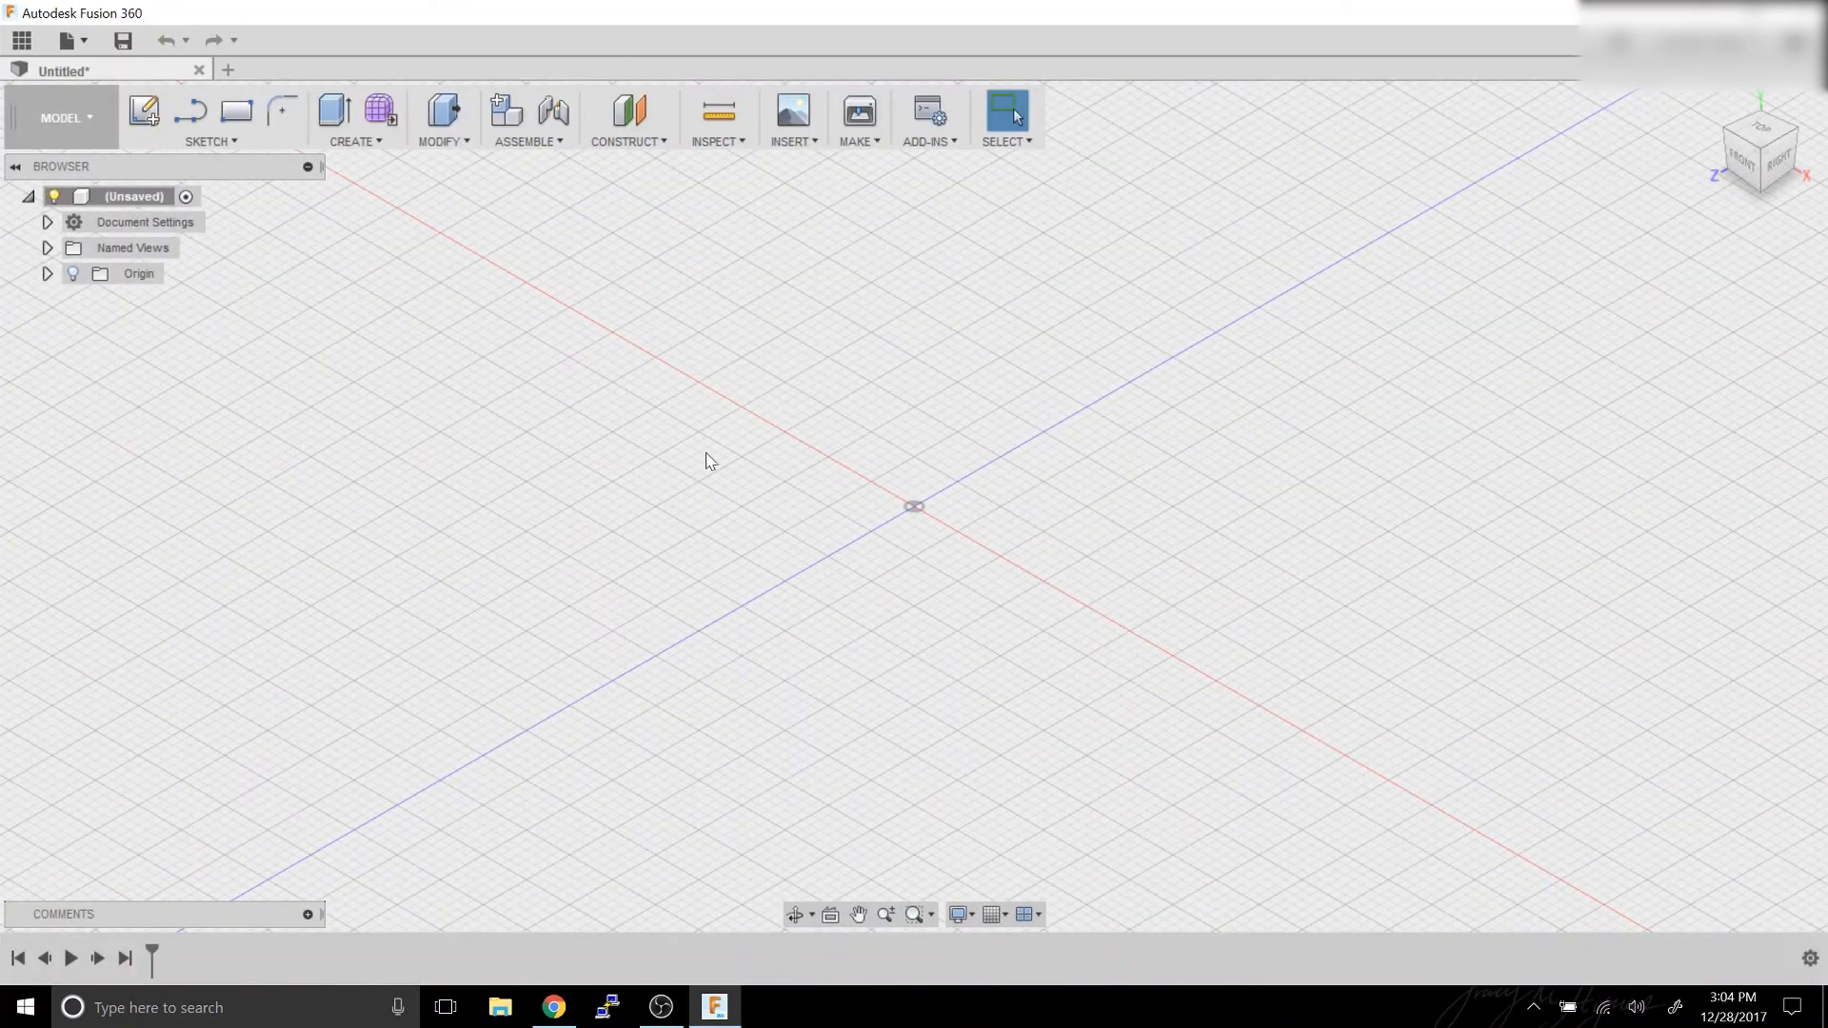
# Sketch a 96 in by 48 in rectangle on the horizontal origin plane, with one corner at the origin.
pyautogui.click(145, 106)
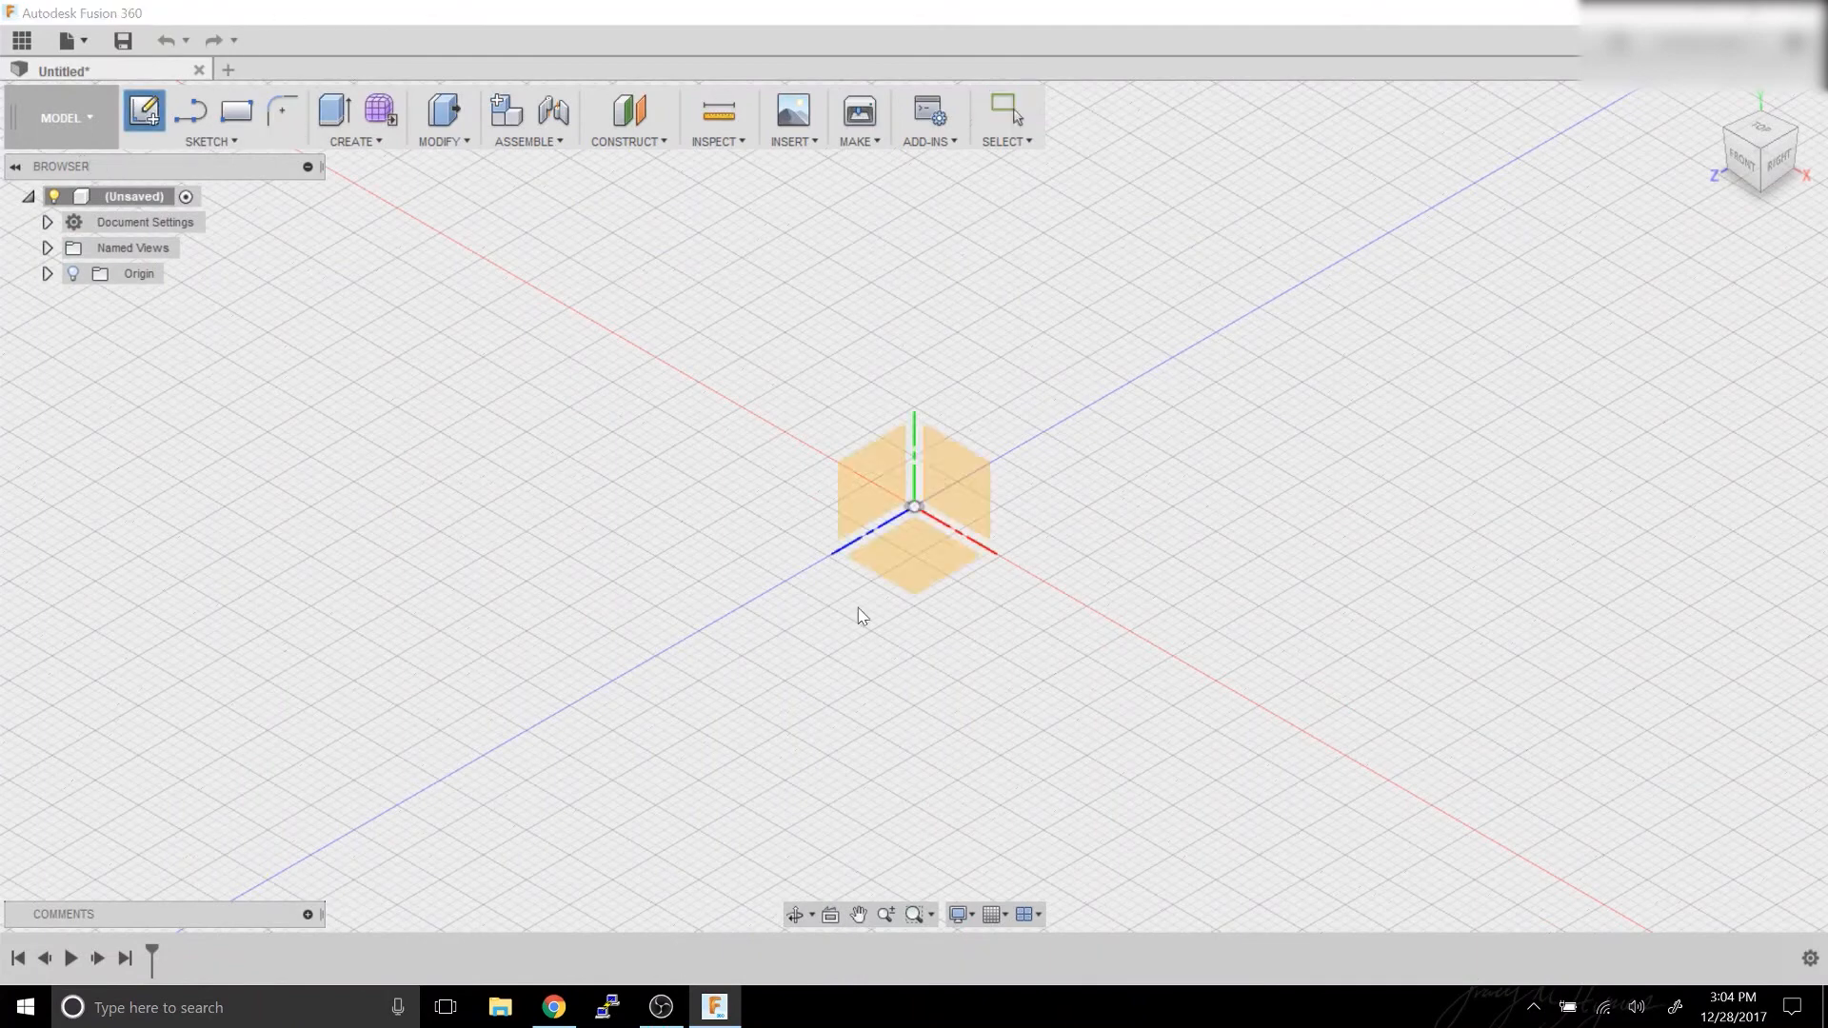
pyautogui.click(923, 567)
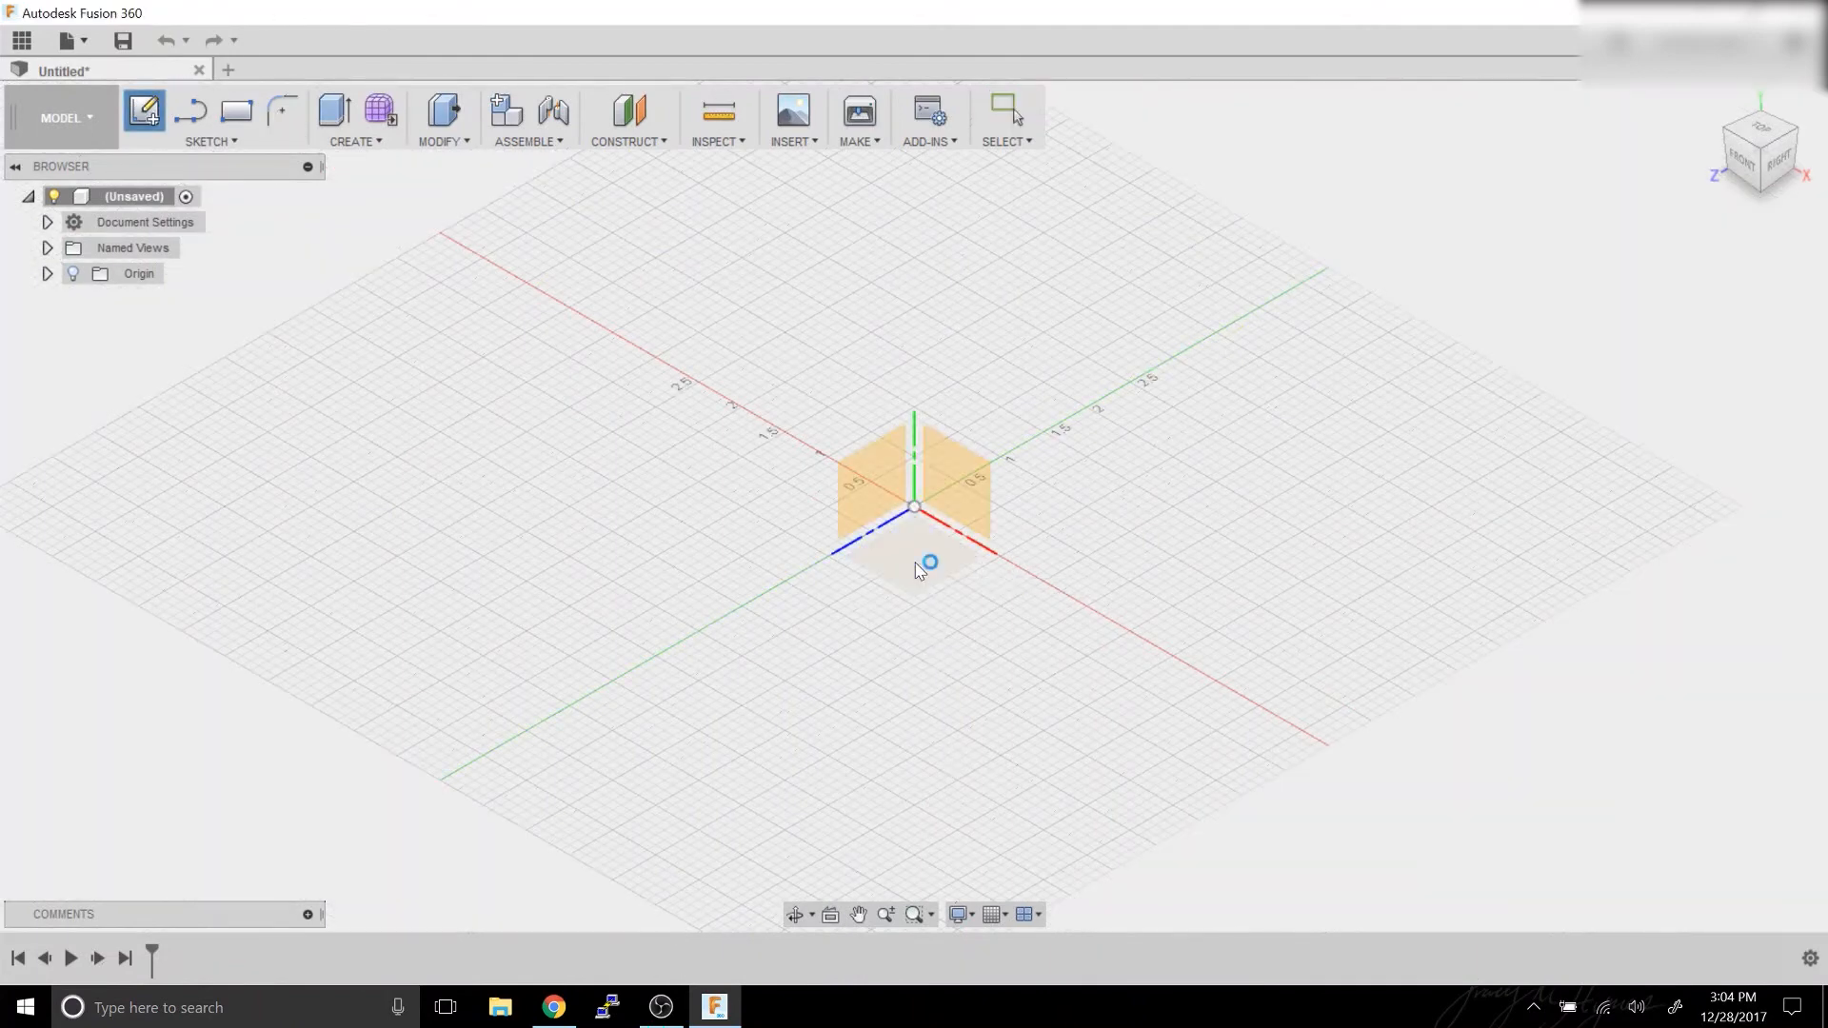
pyautogui.click(238, 113)
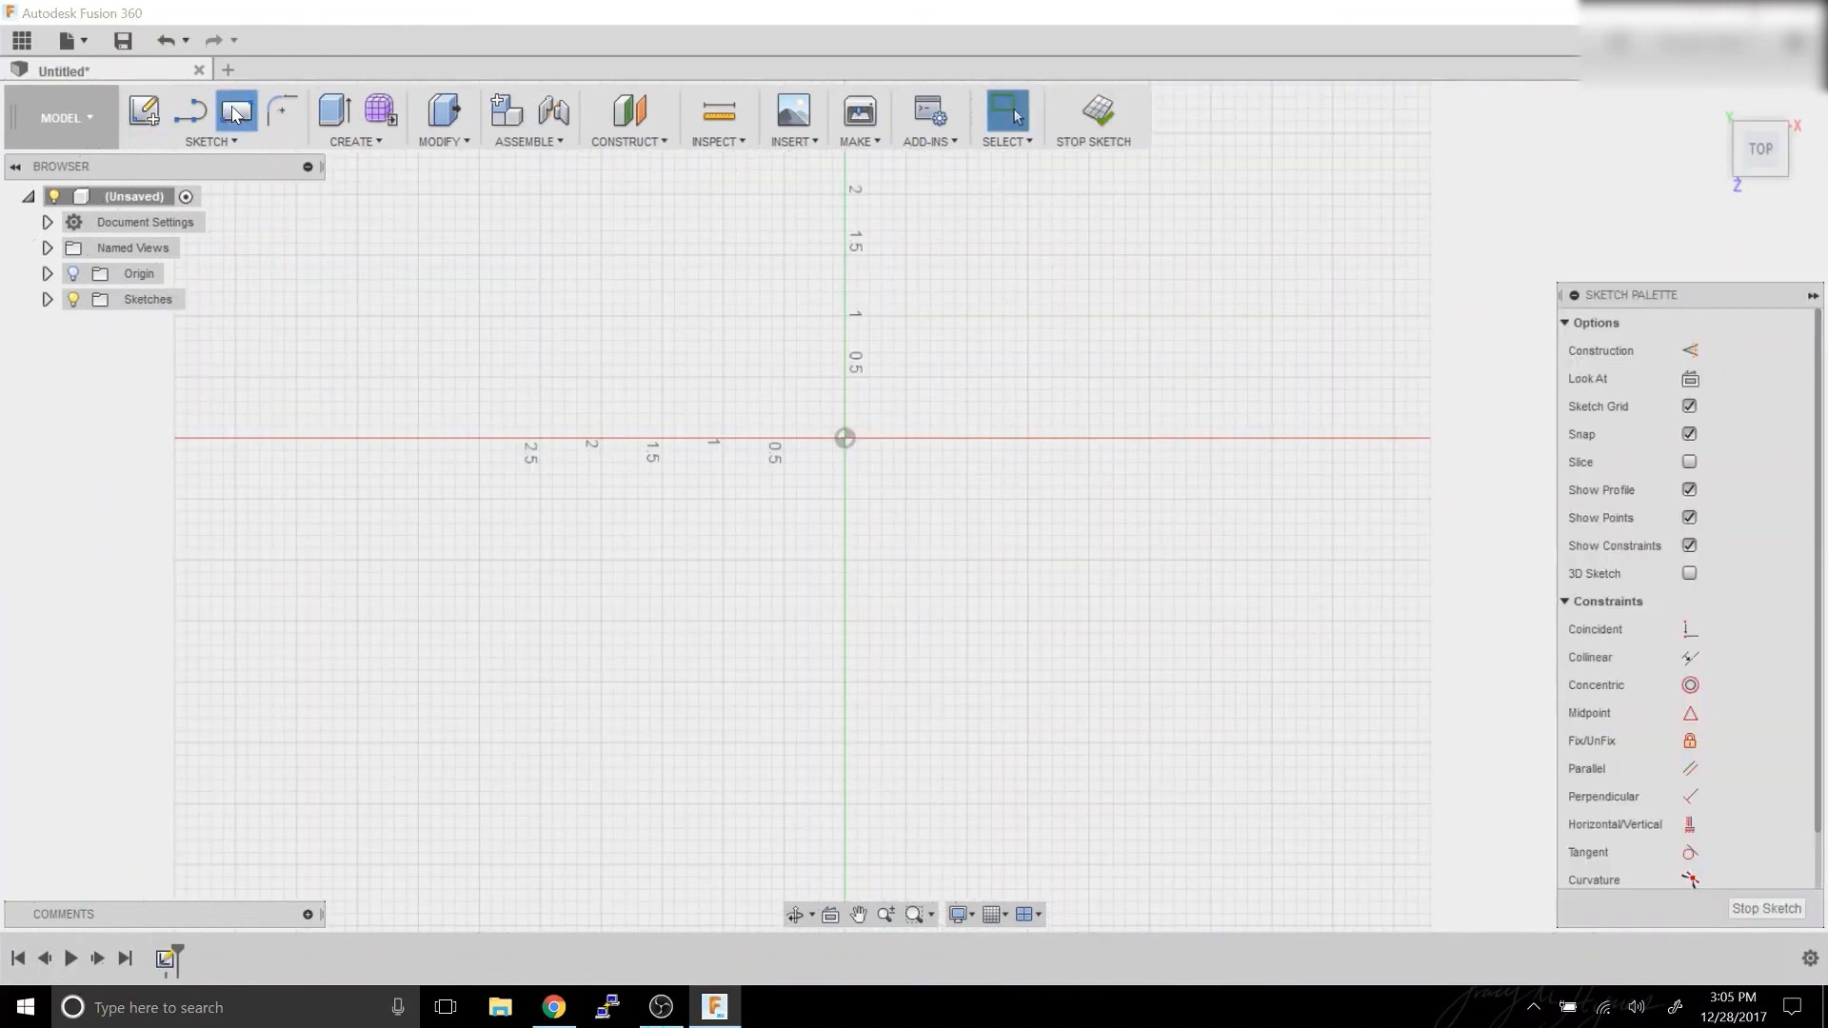
pyautogui.click(848, 439)
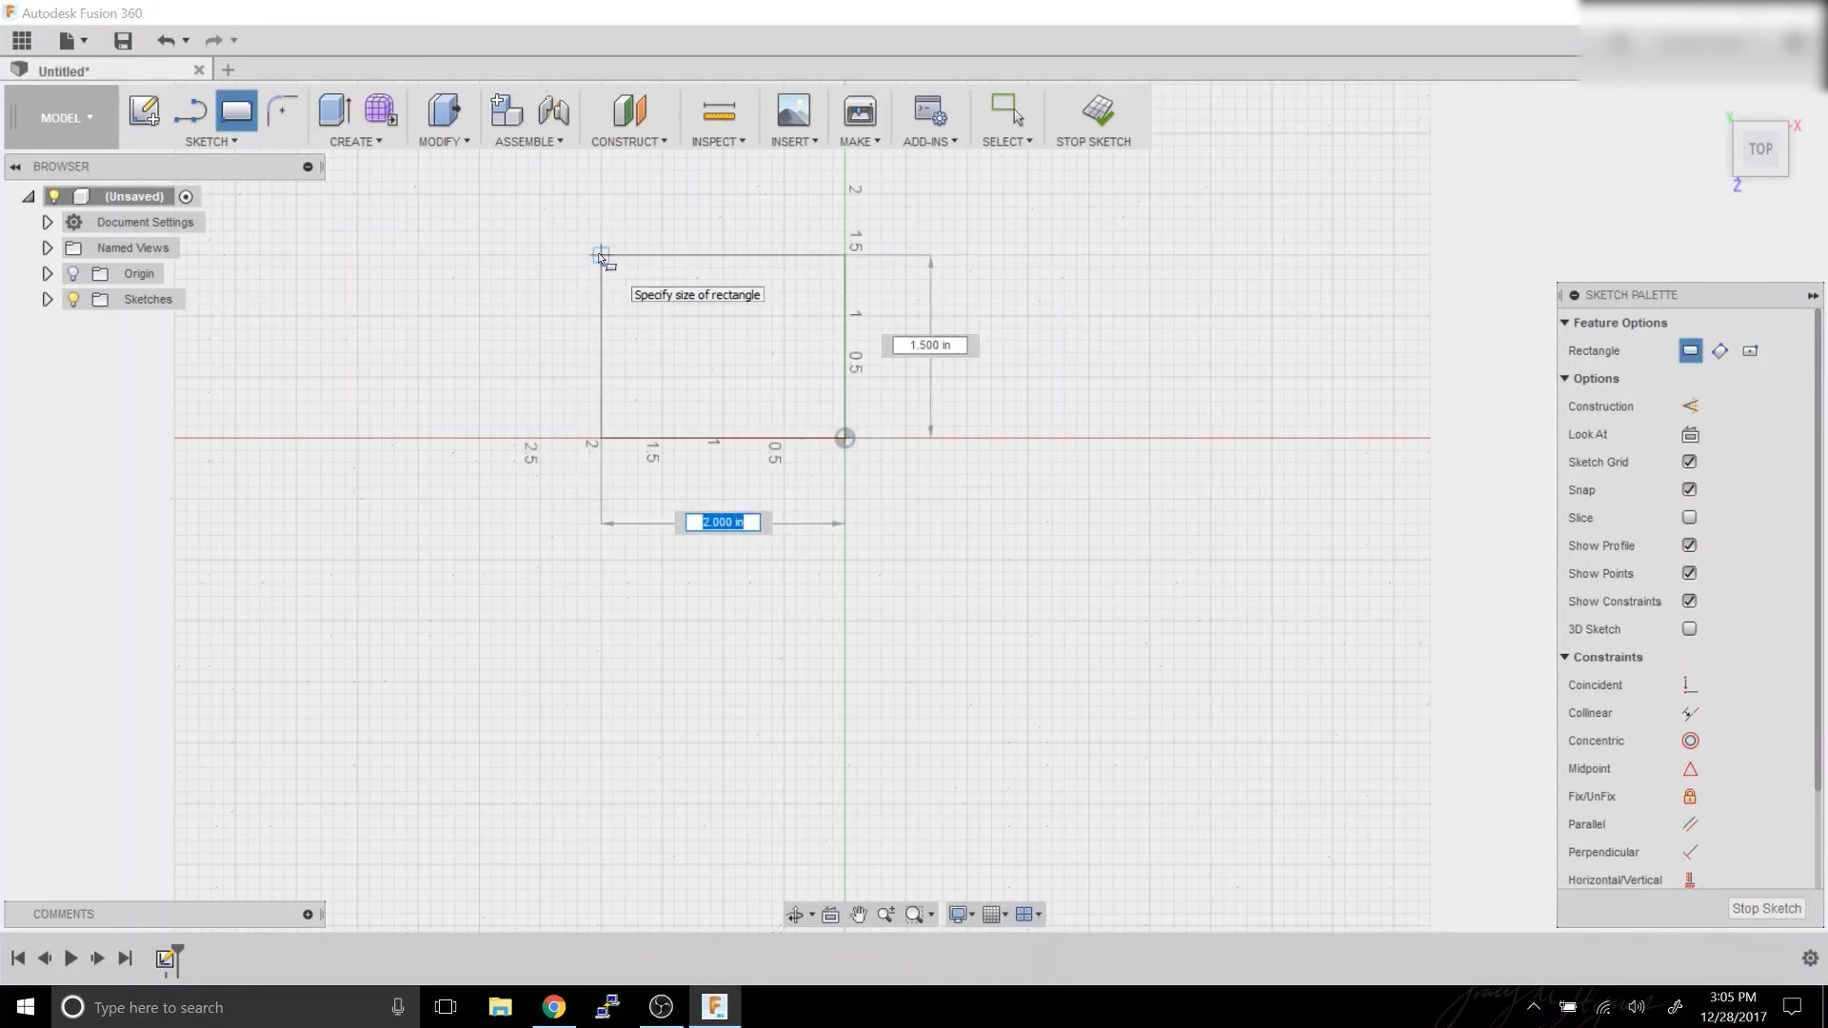
pyautogui.write('96')
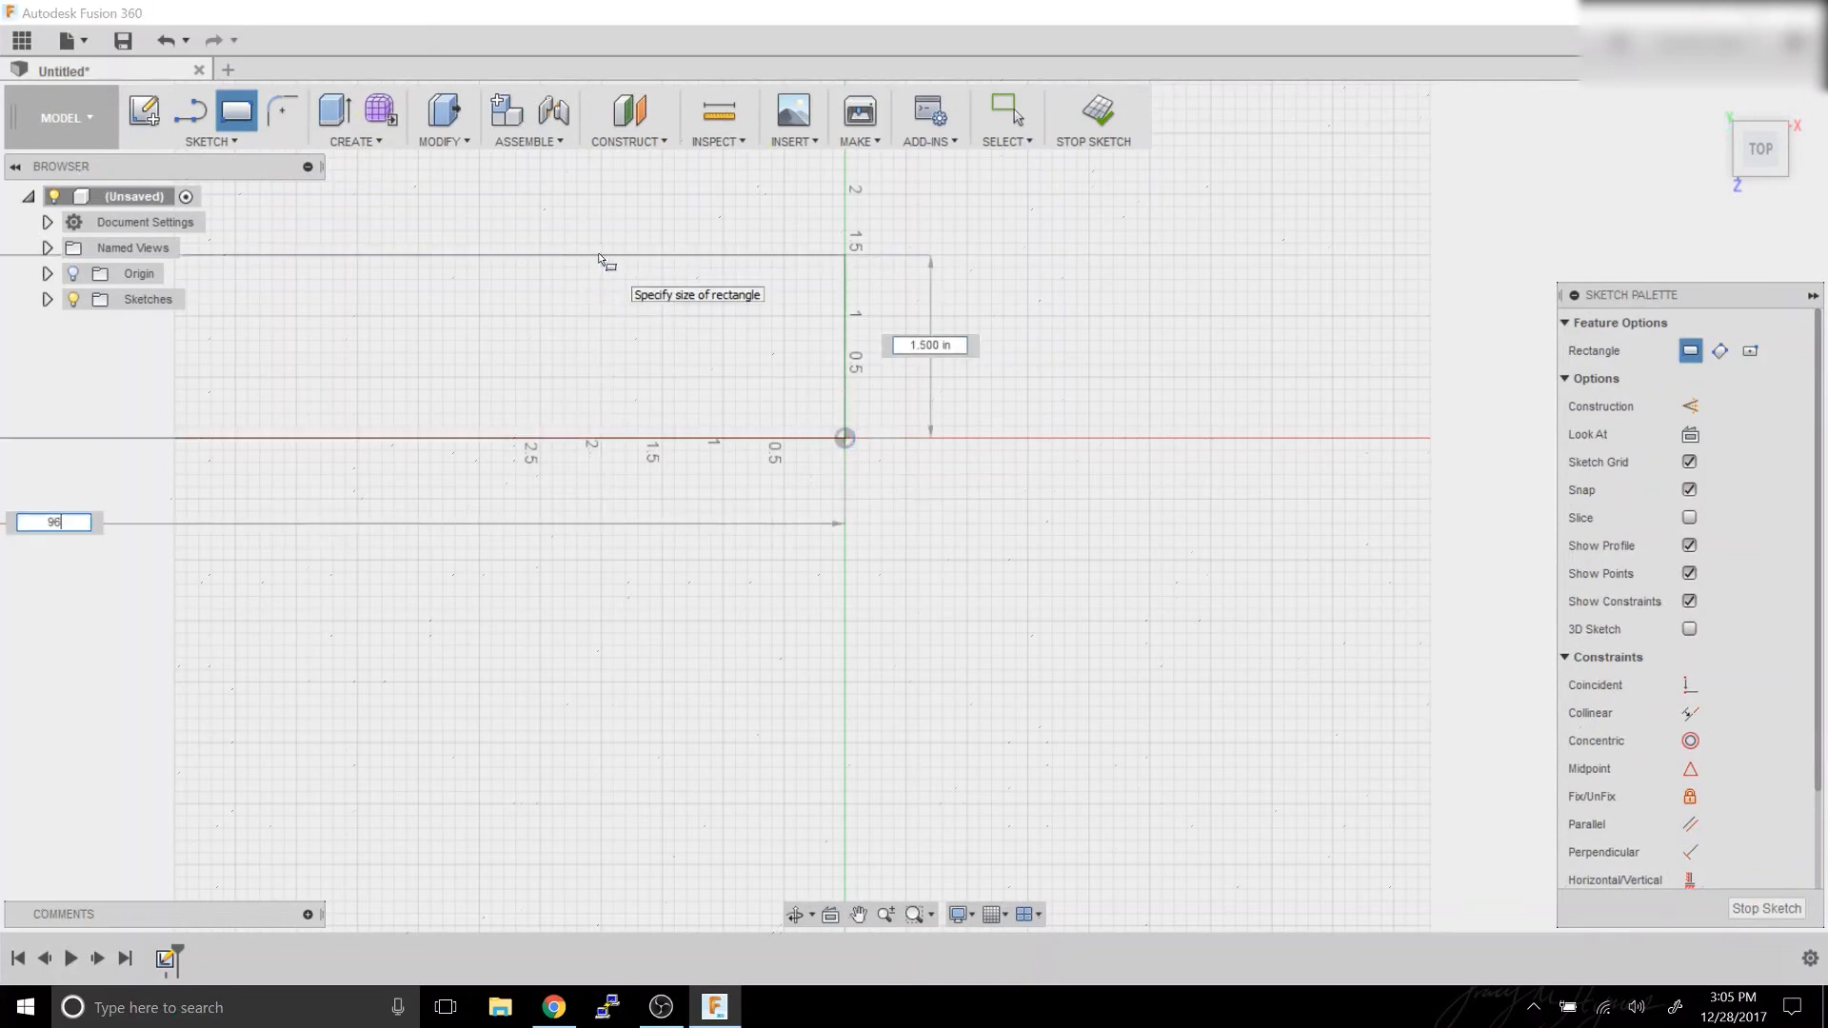
pyautogui.press('Tab')
pyautogui.write('48')
pyautogui.press('Tab')
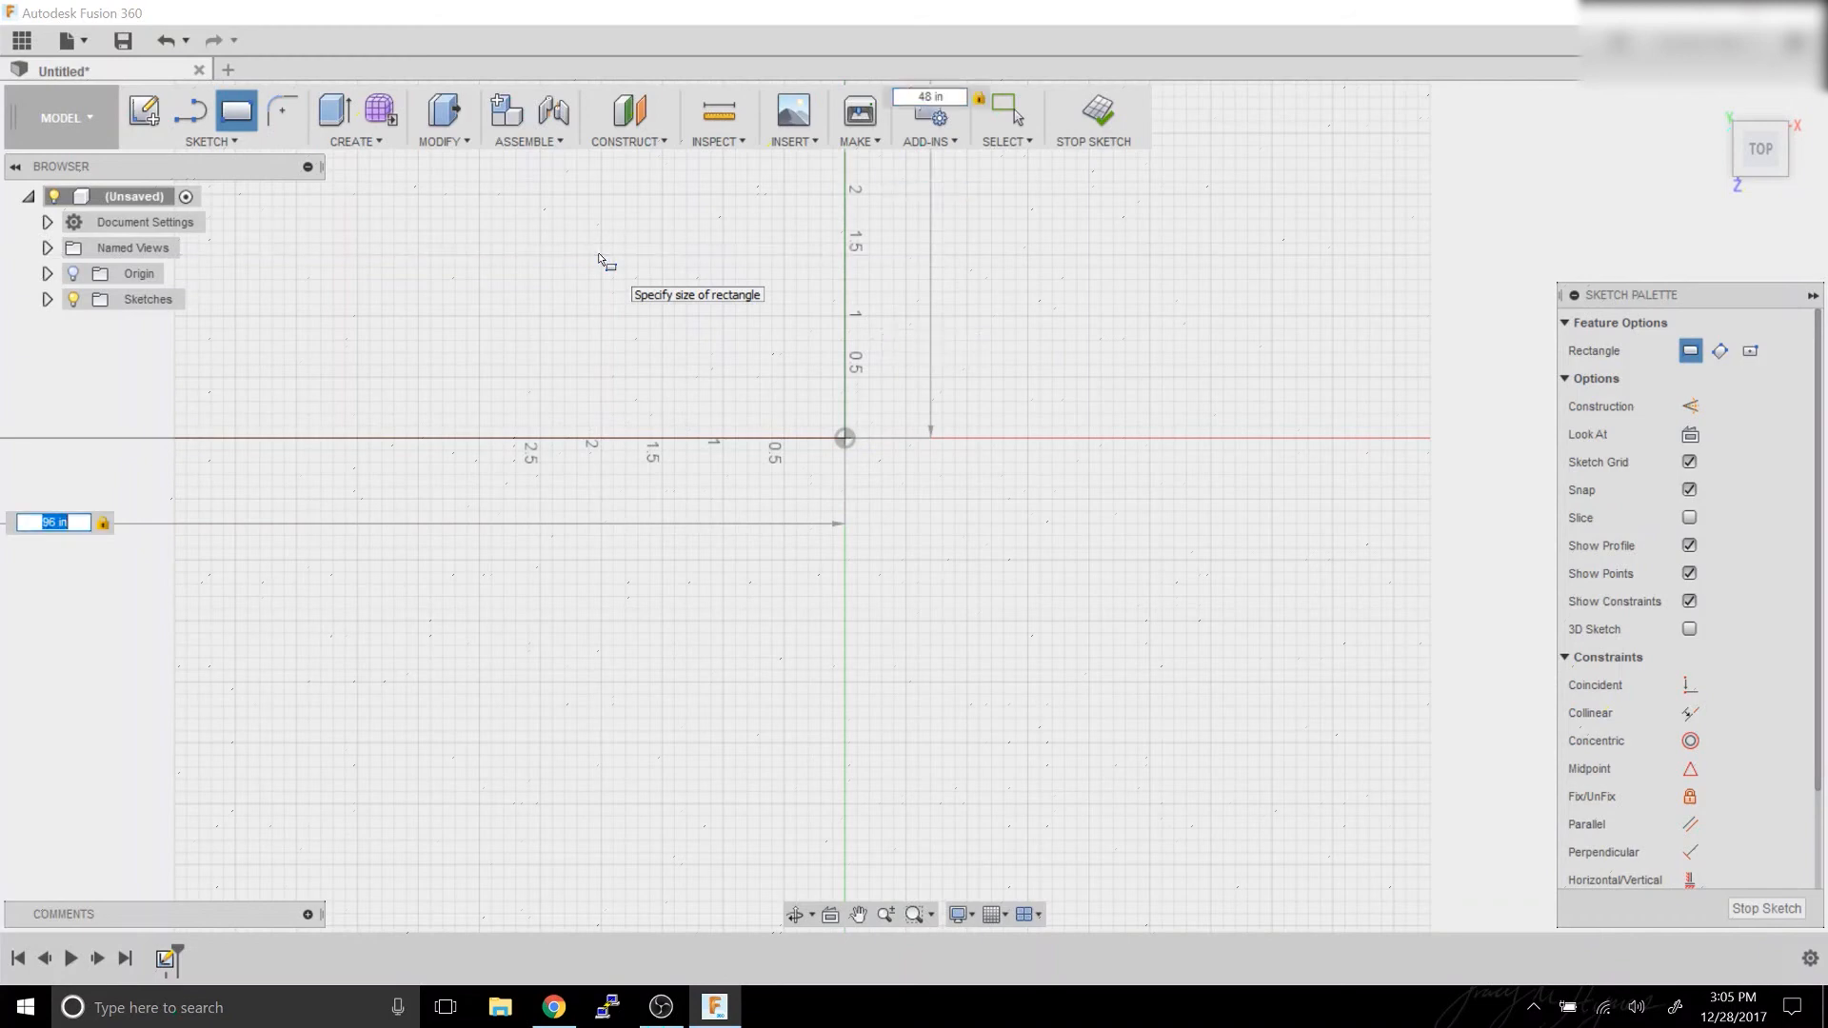
pyautogui.press('Return')
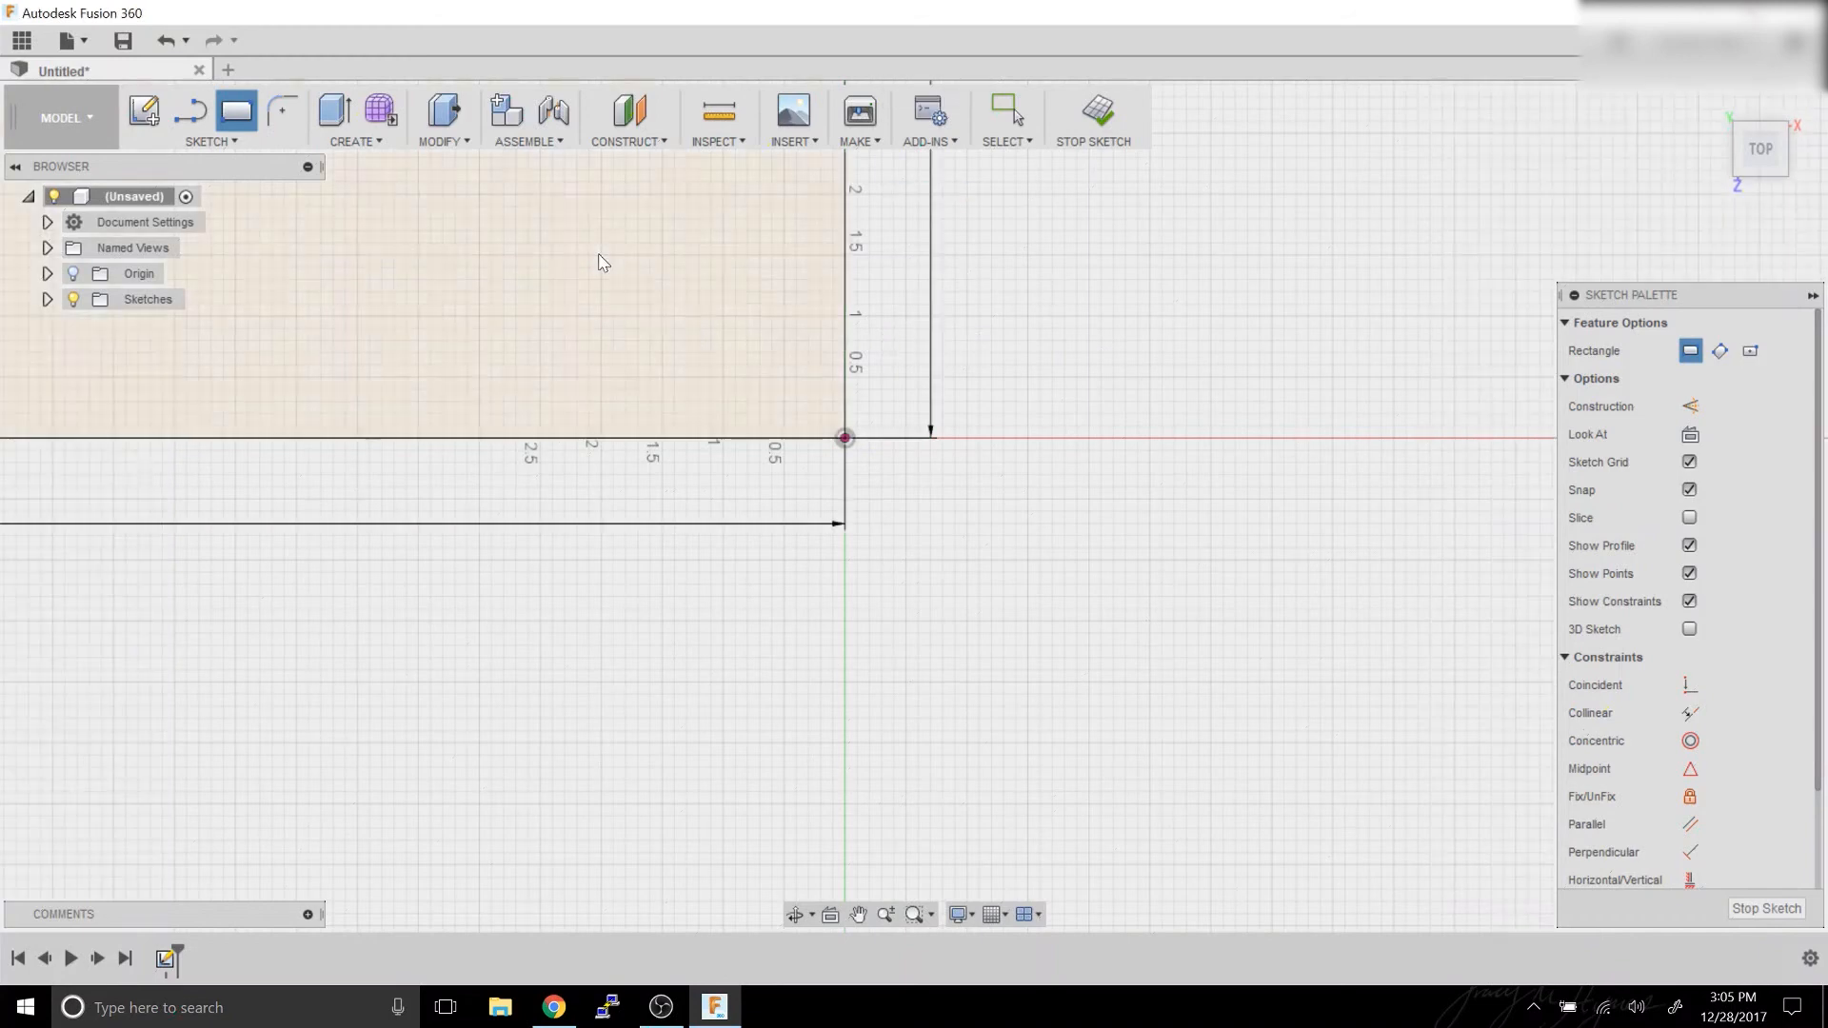
pyautogui.press('Escape')
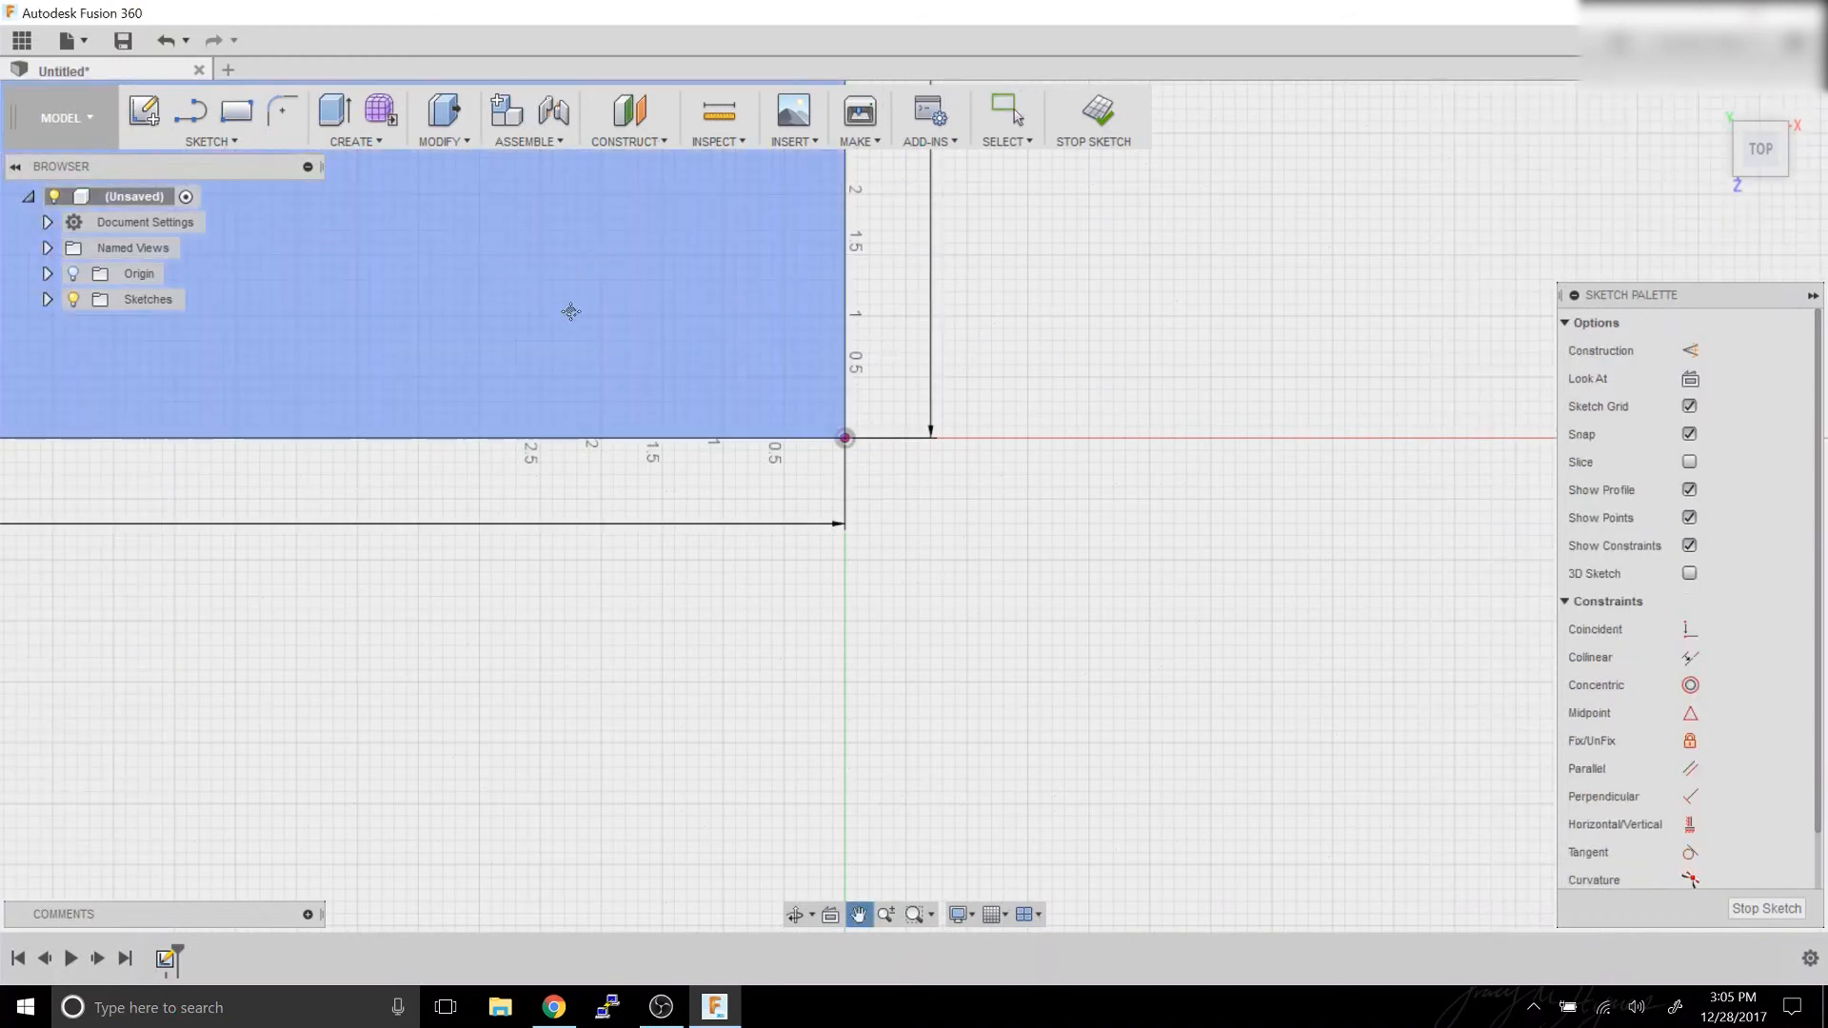
# Extrude the rectangular profile 1.42 in as a new body.
pyautogui.scroll(4, 502, 271)
pyautogui.scroll(-1, 781, 465)
pyautogui.scroll(-5, 781, 443)
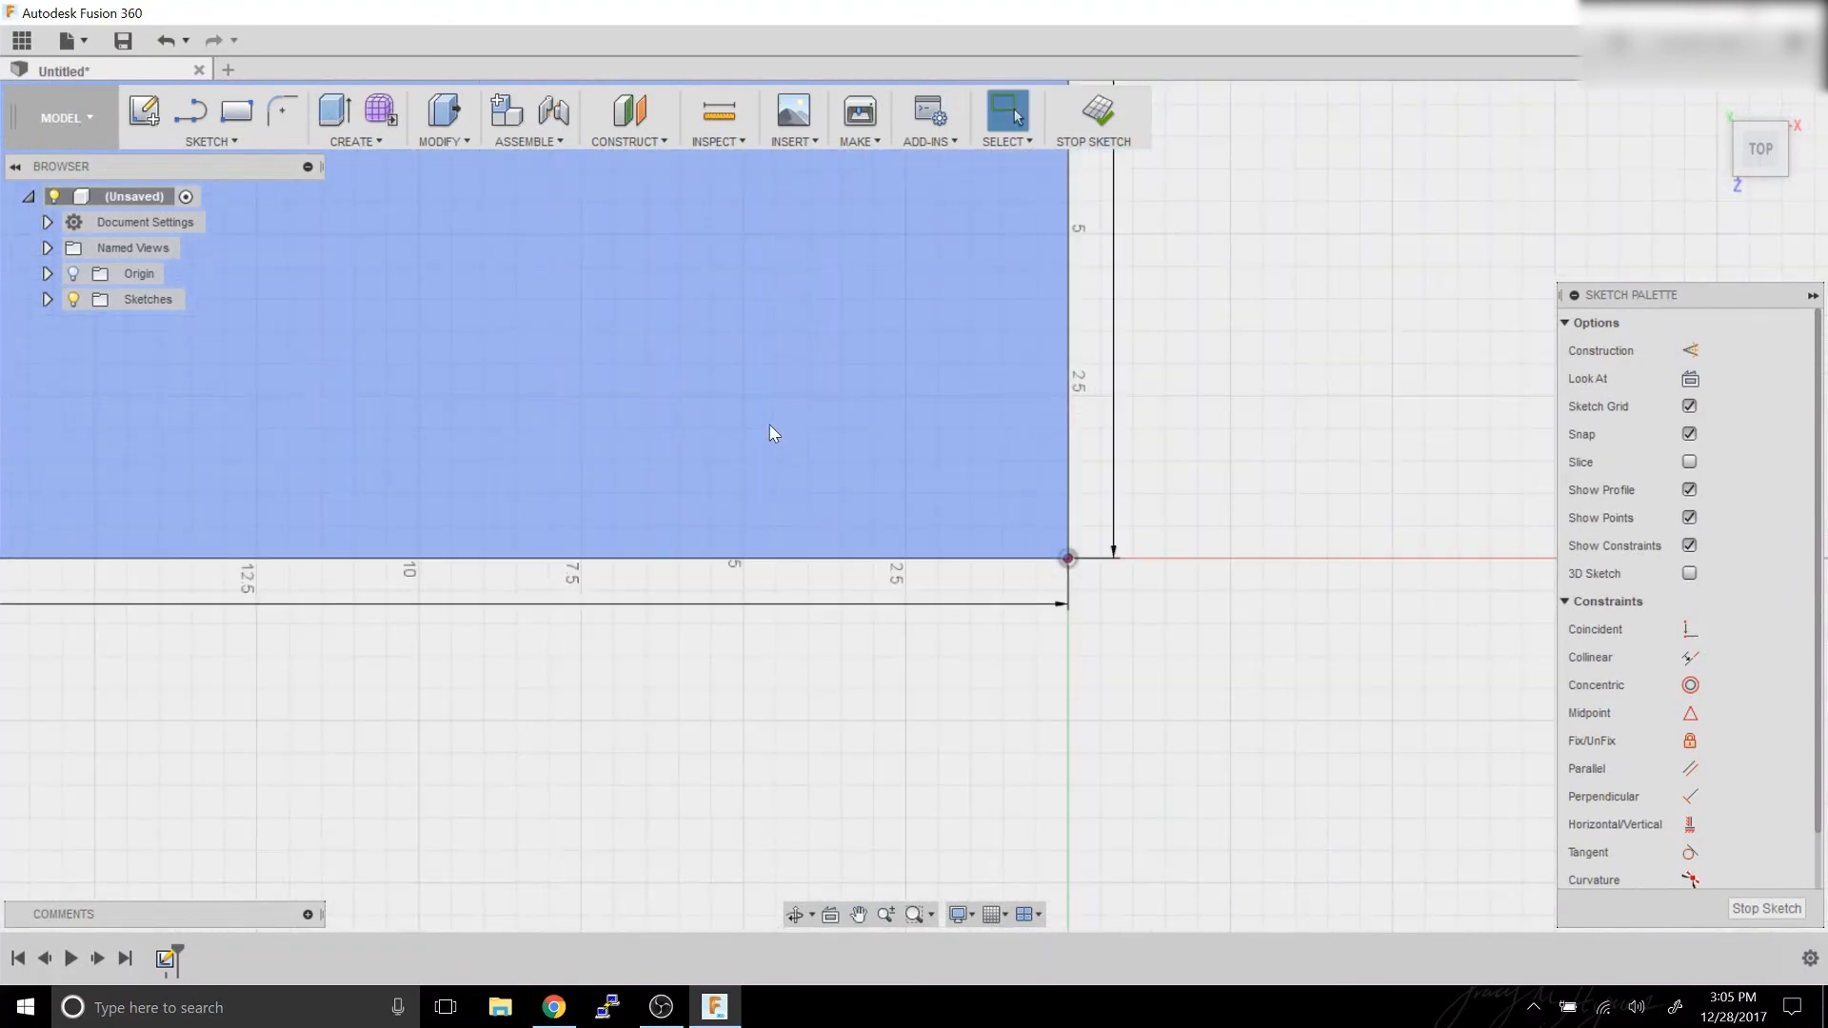
pyautogui.scroll(1, 609, 329)
pyautogui.scroll(-3, 614, 353)
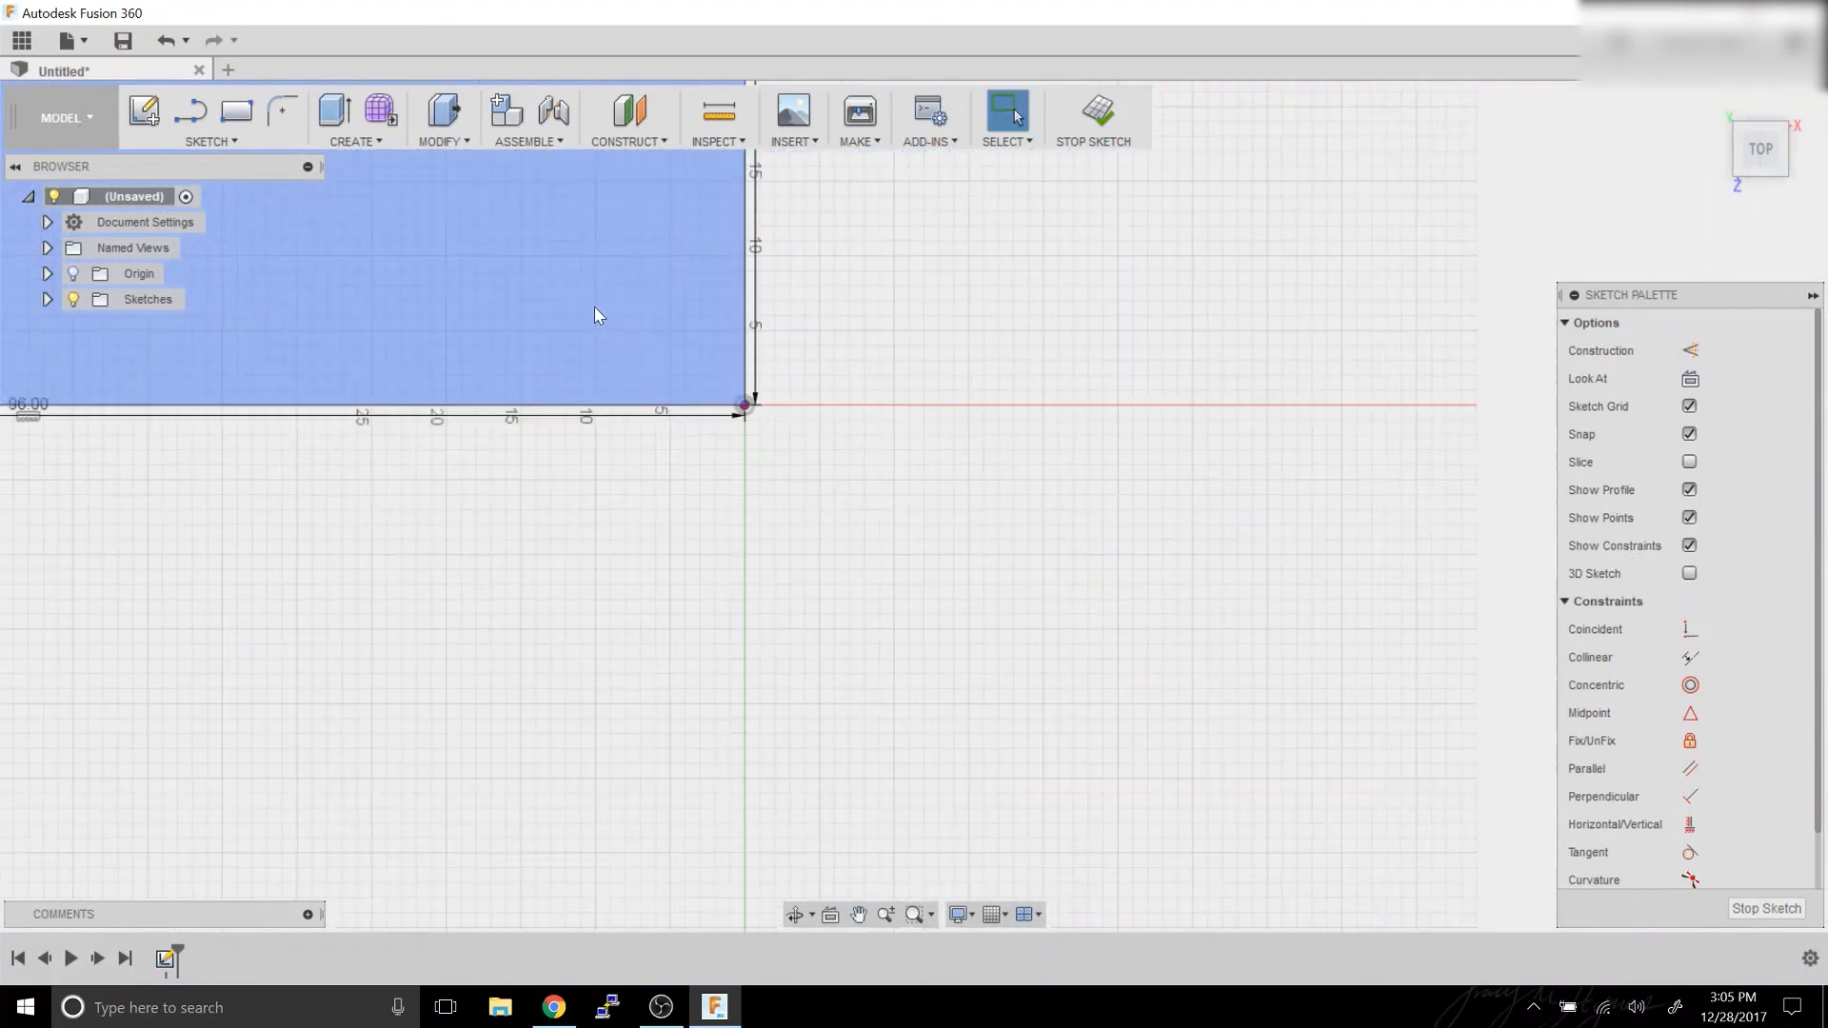
pyautogui.moveTo(744, 434); pyautogui.dragTo(1284, 820, button='middle')
pyautogui.scroll(-2, 963, 552)
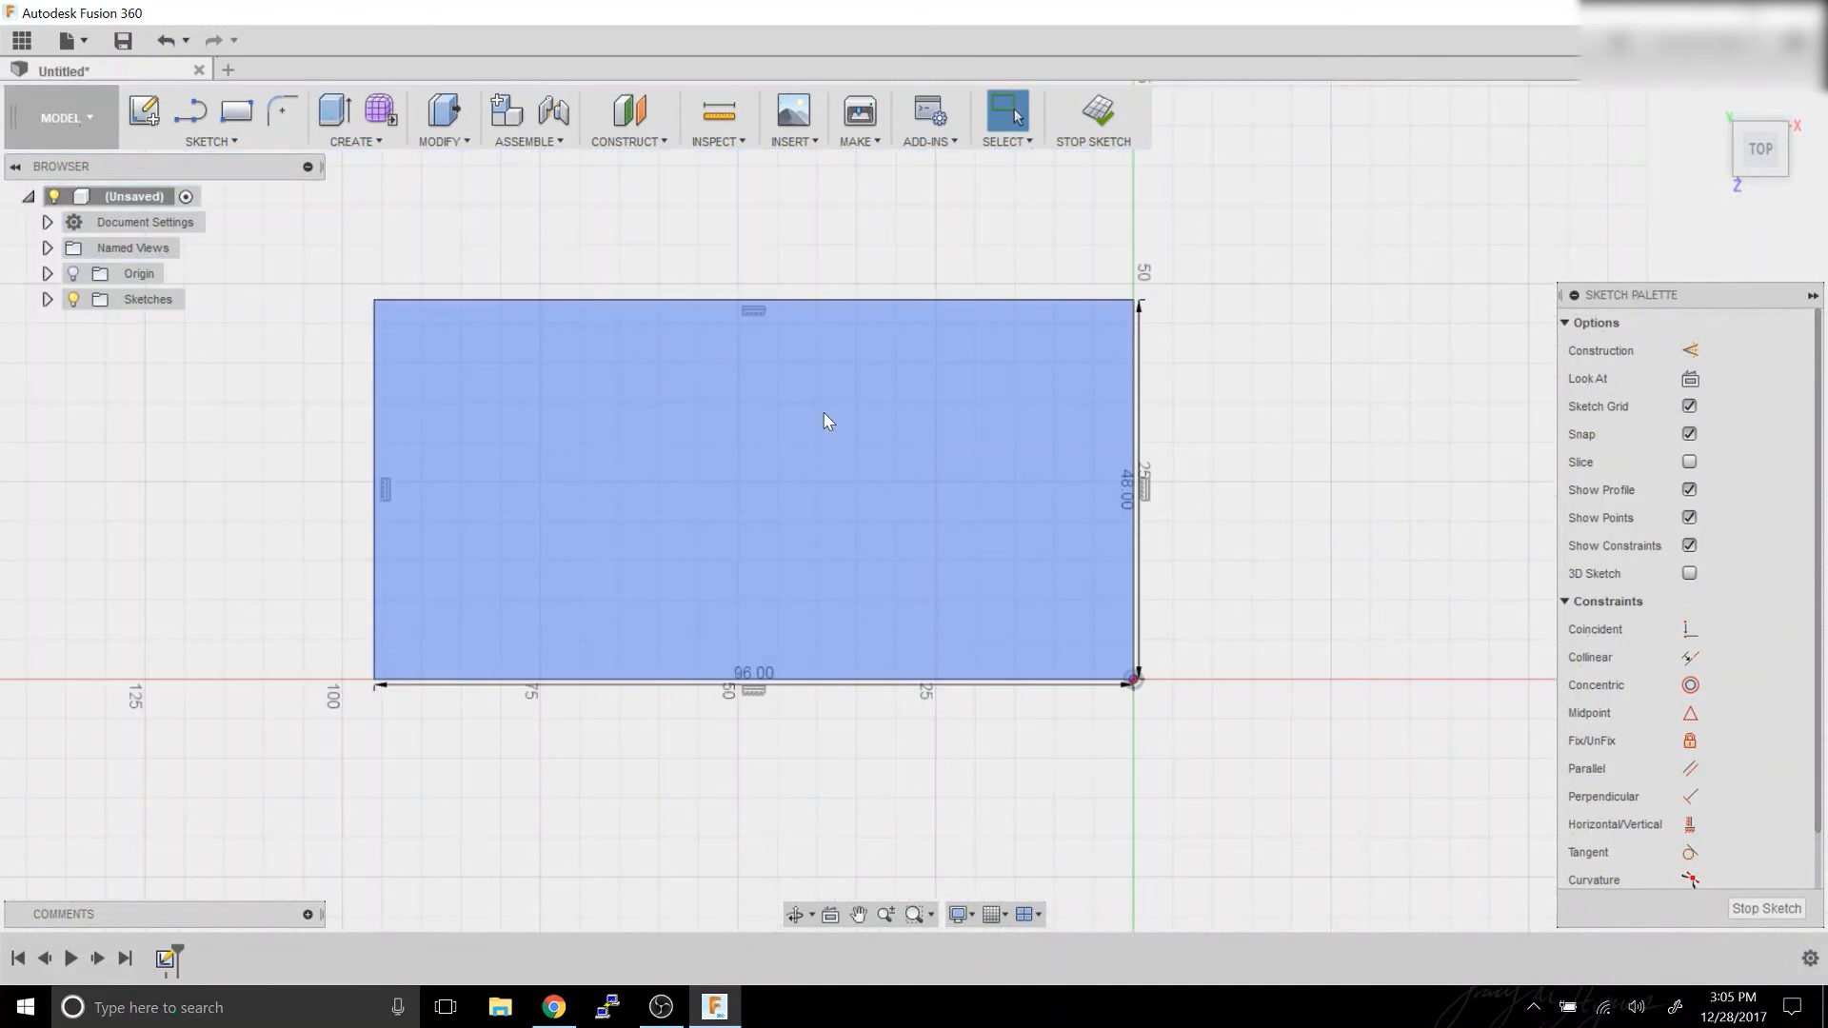
pyautogui.scroll(3, 826, 411)
pyautogui.scroll(-2, 829, 413)
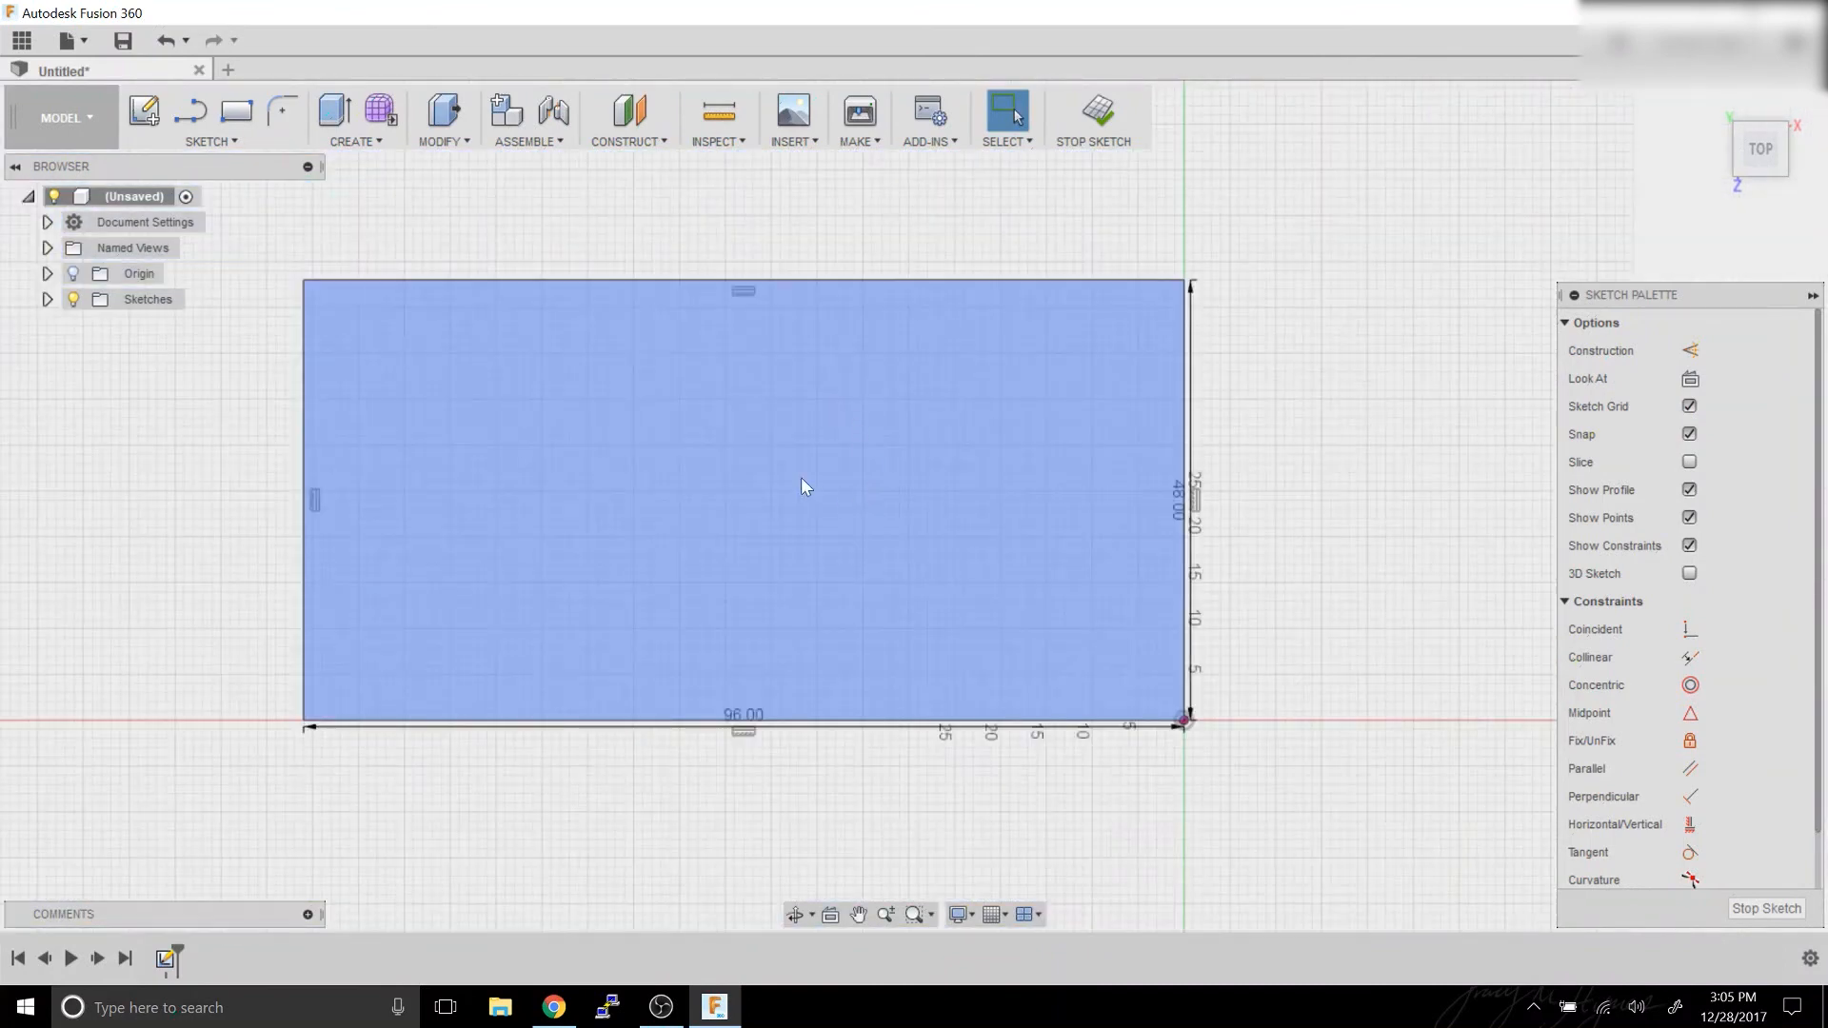
pyautogui.press('F2')
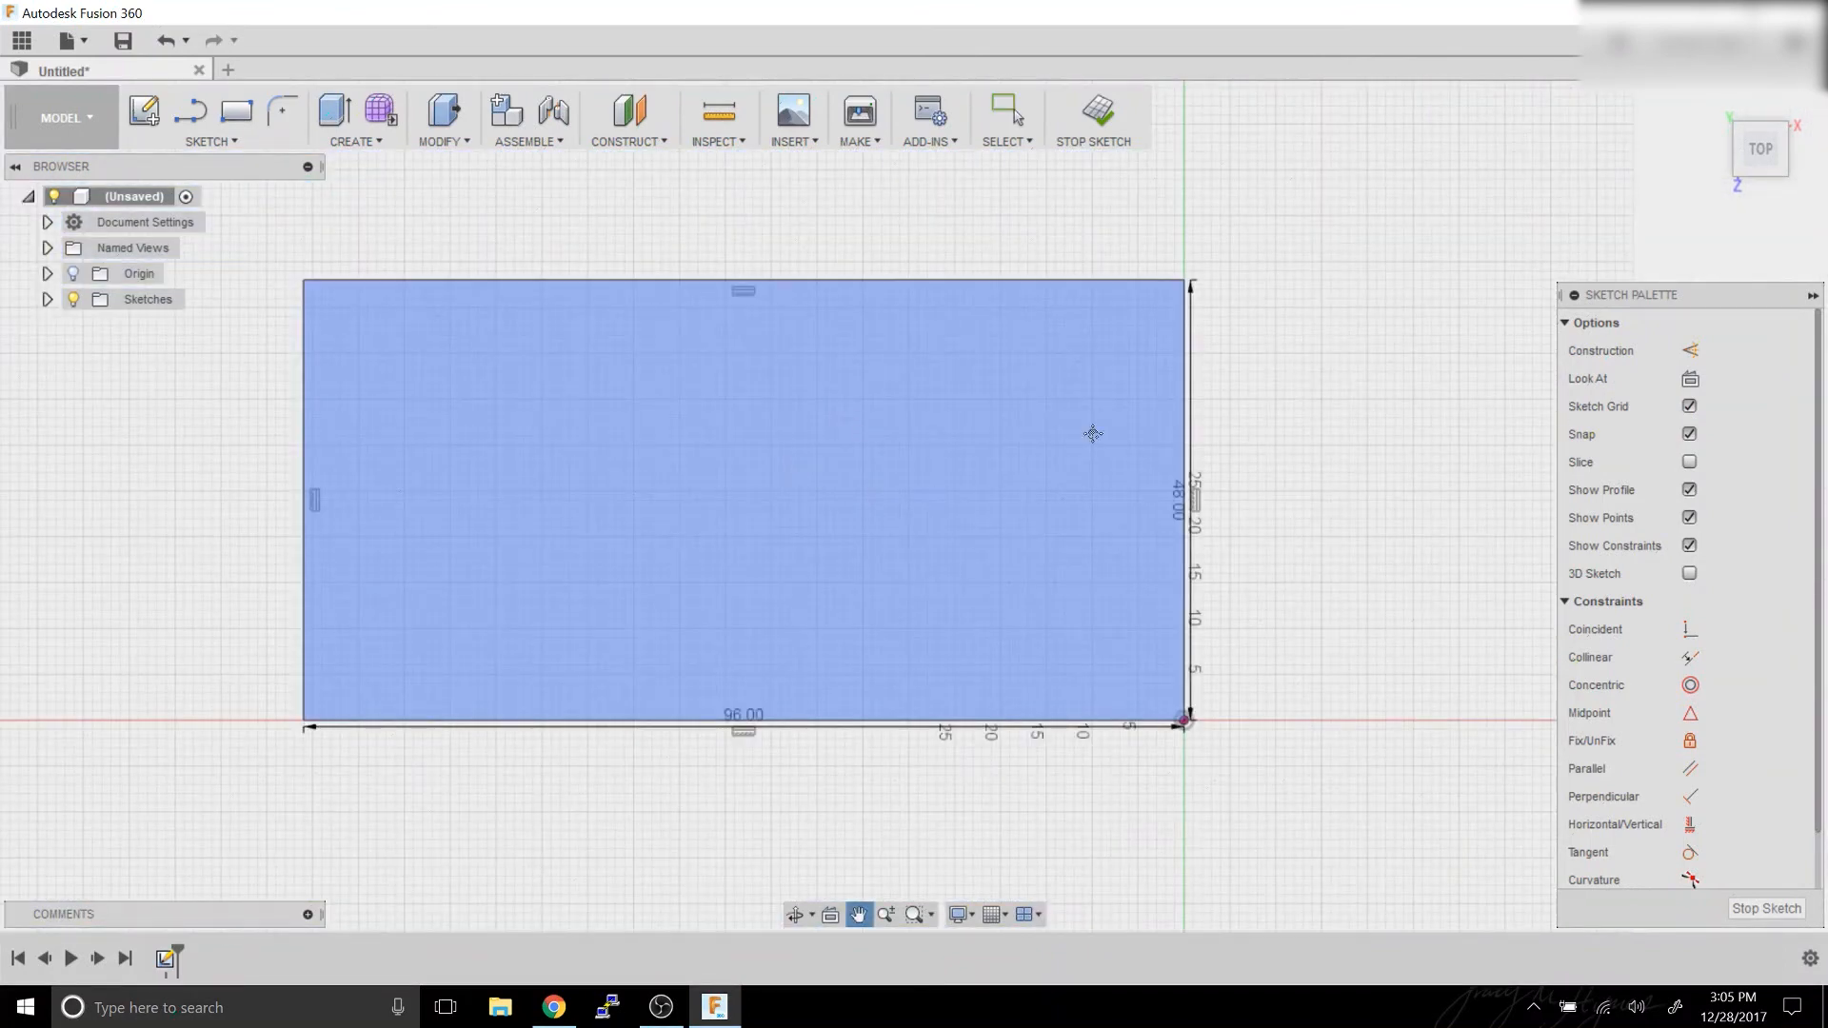
pyautogui.moveTo(1093, 434); pyautogui.dragTo(1199, 399)
pyautogui.press('Escape')
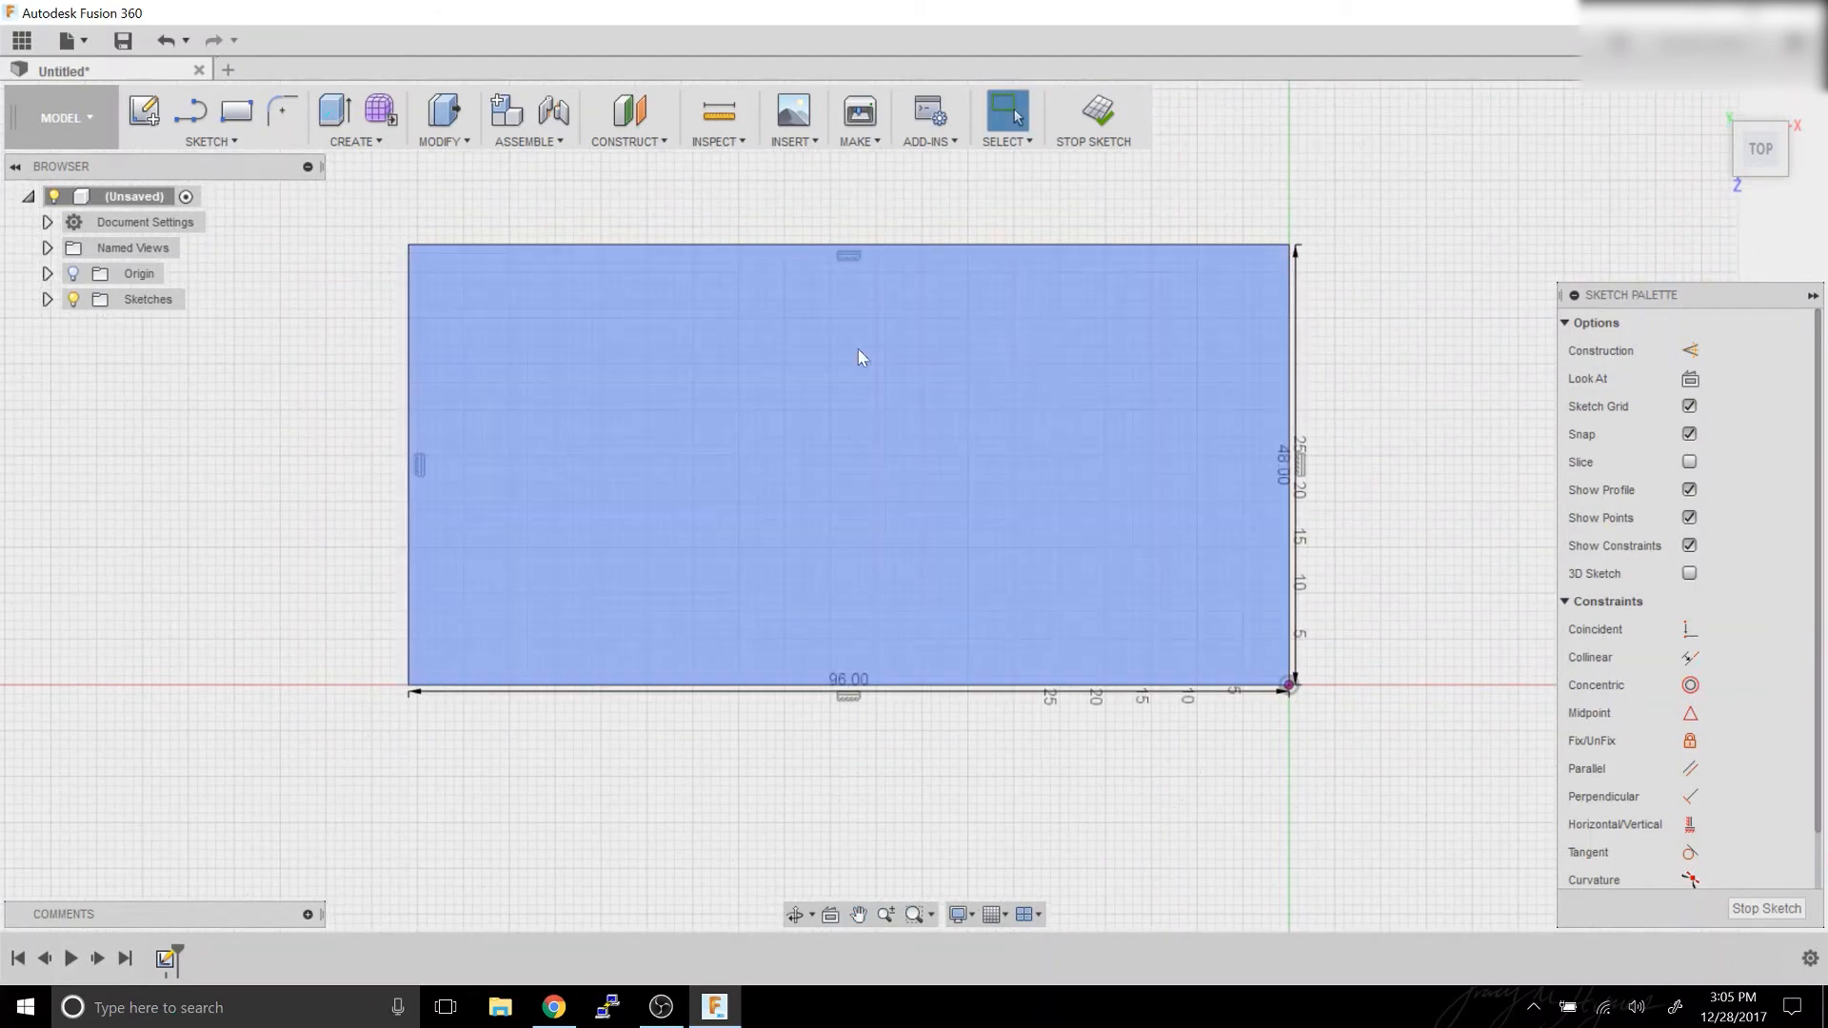
pyautogui.click(1097, 439)
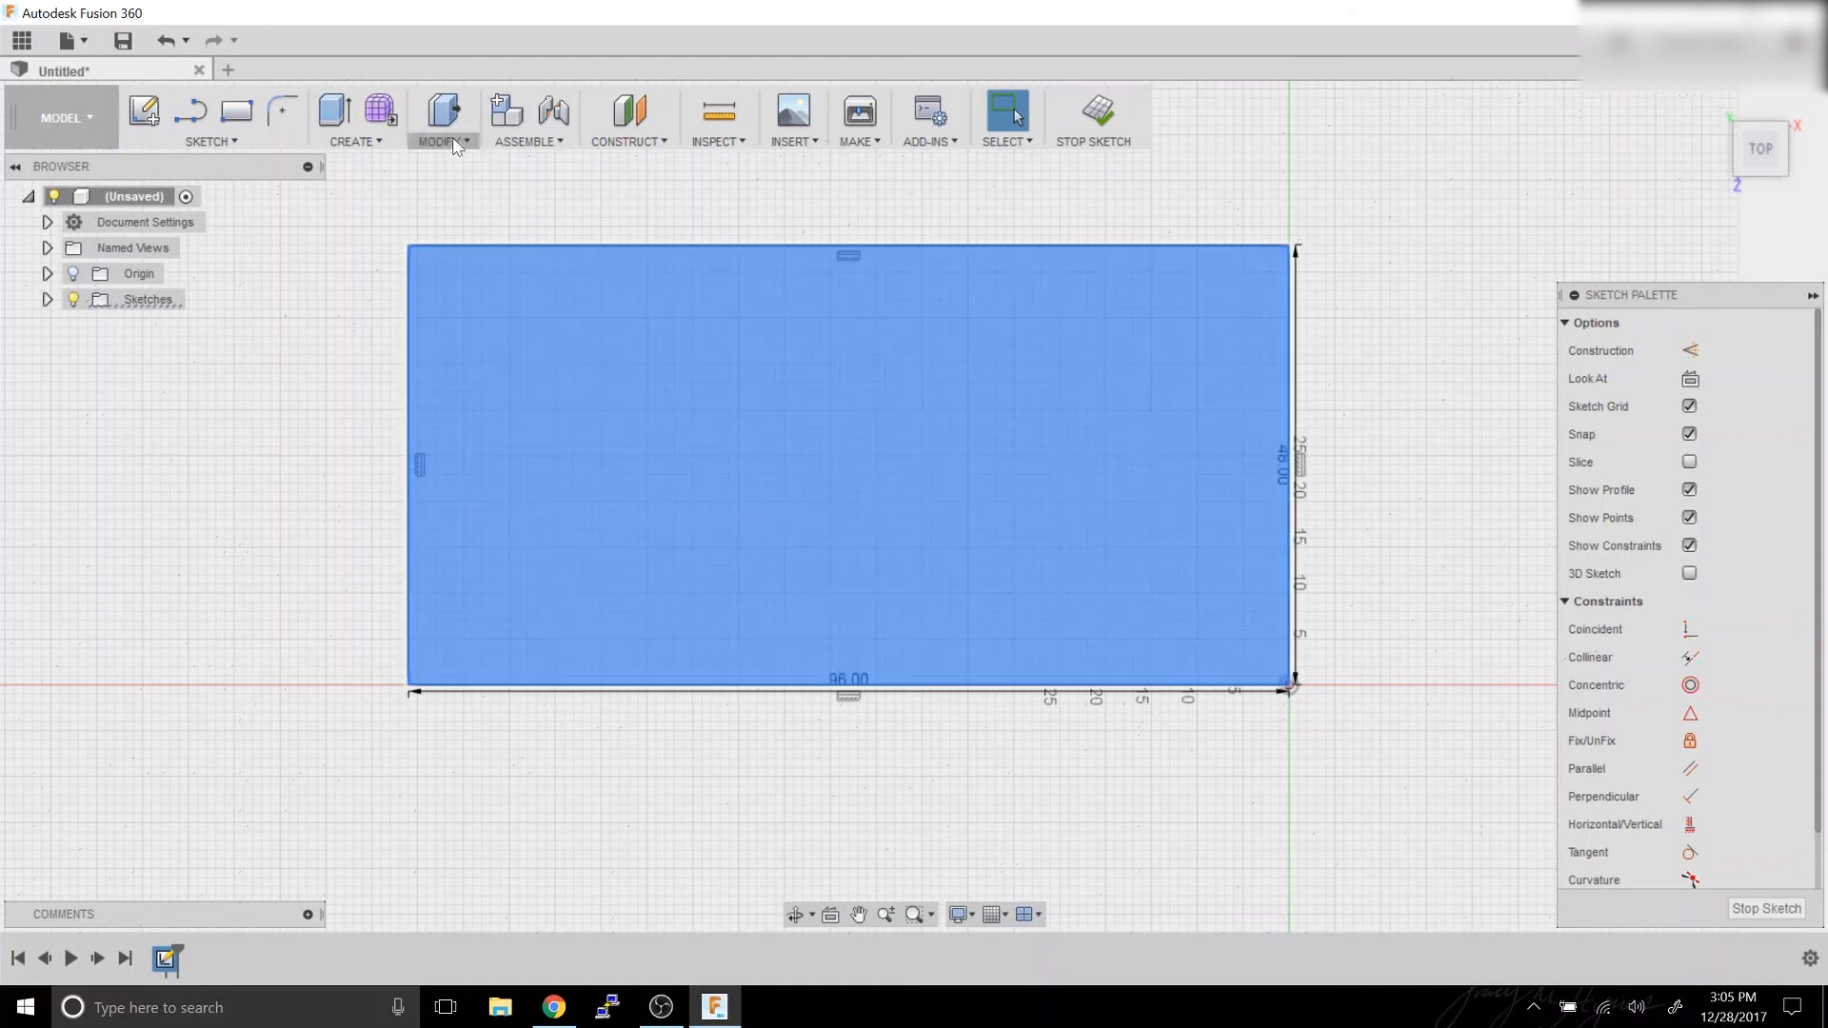
pyautogui.click(441, 143)
pyautogui.press('e')
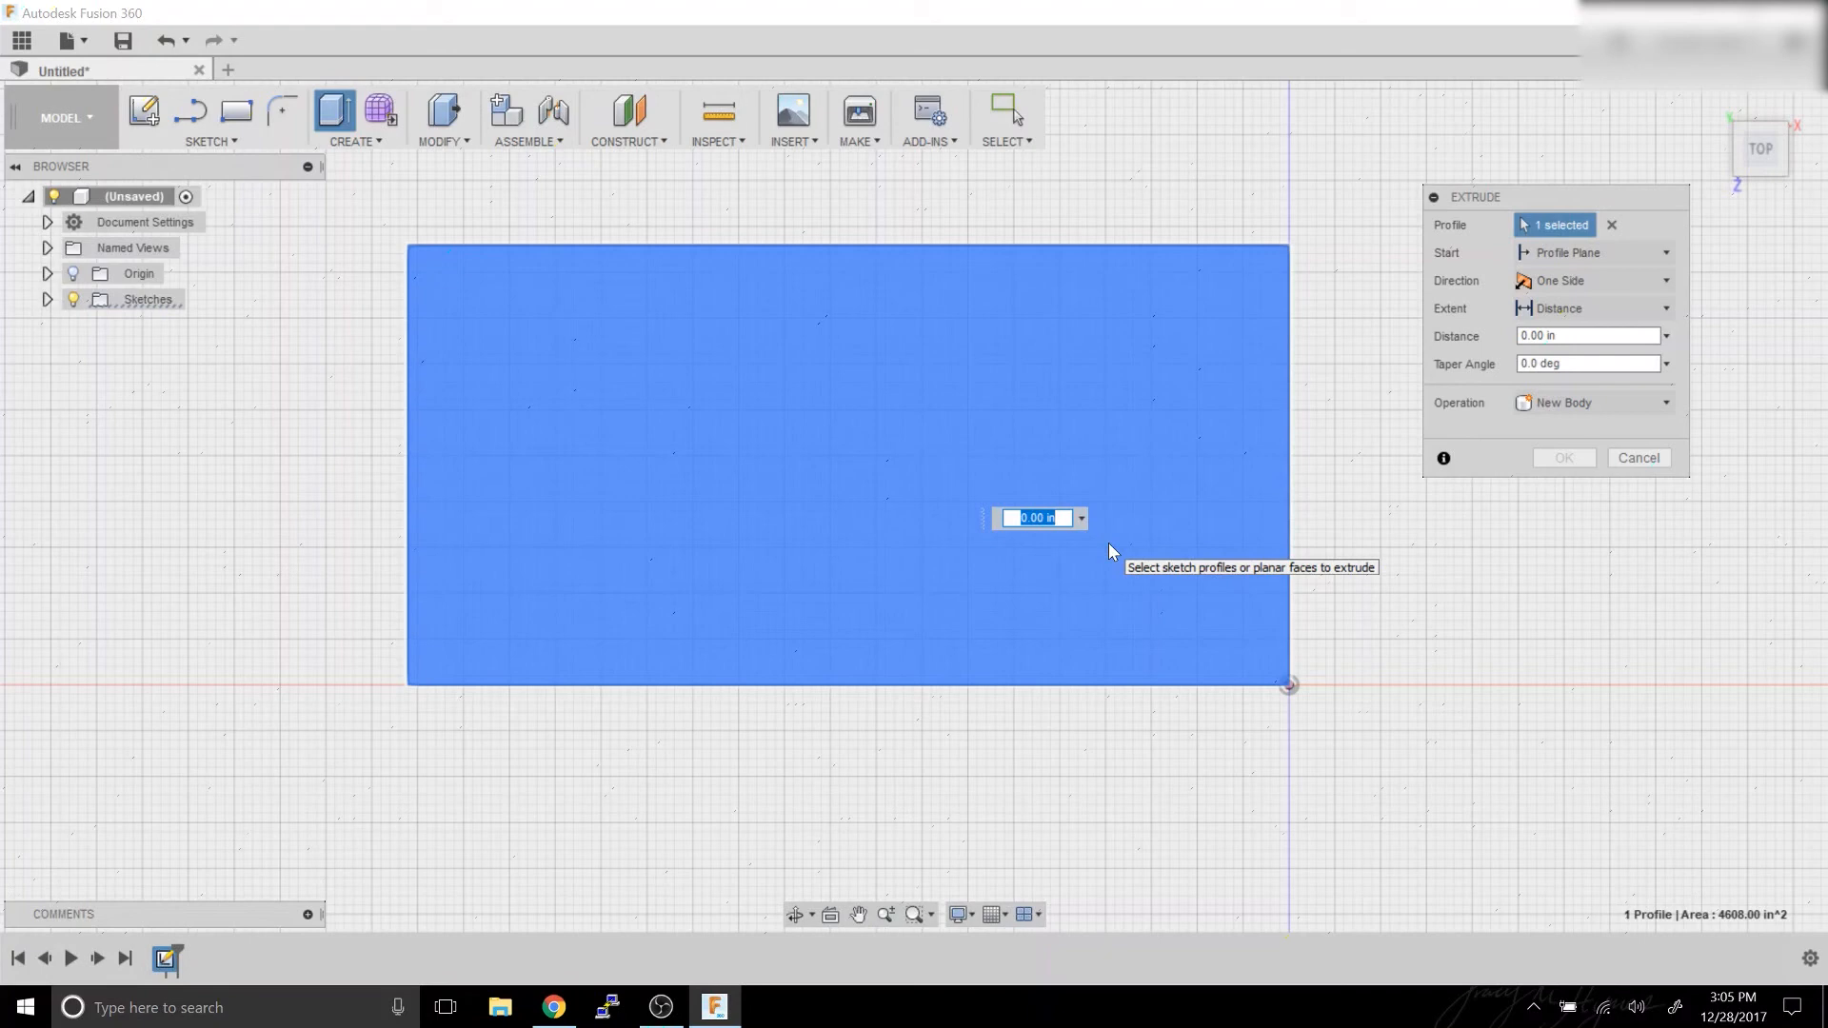
pyautogui.write('1.42')
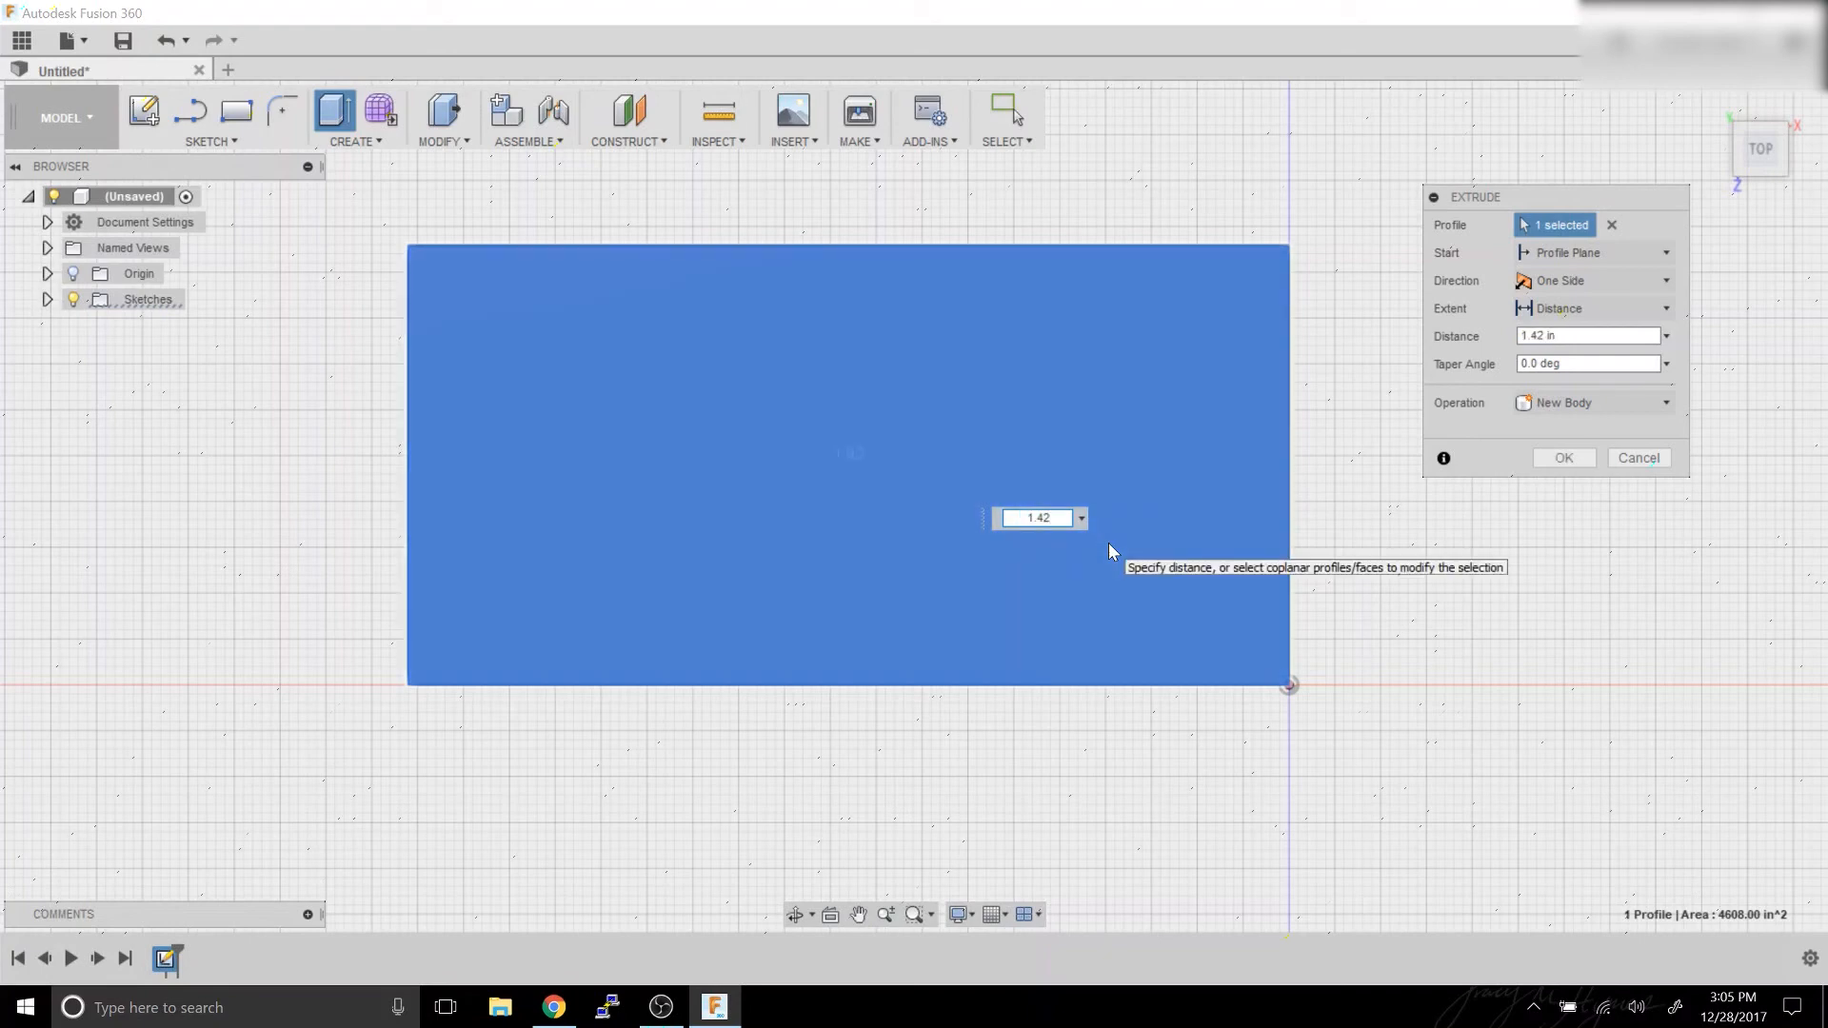
pyautogui.press('Return')
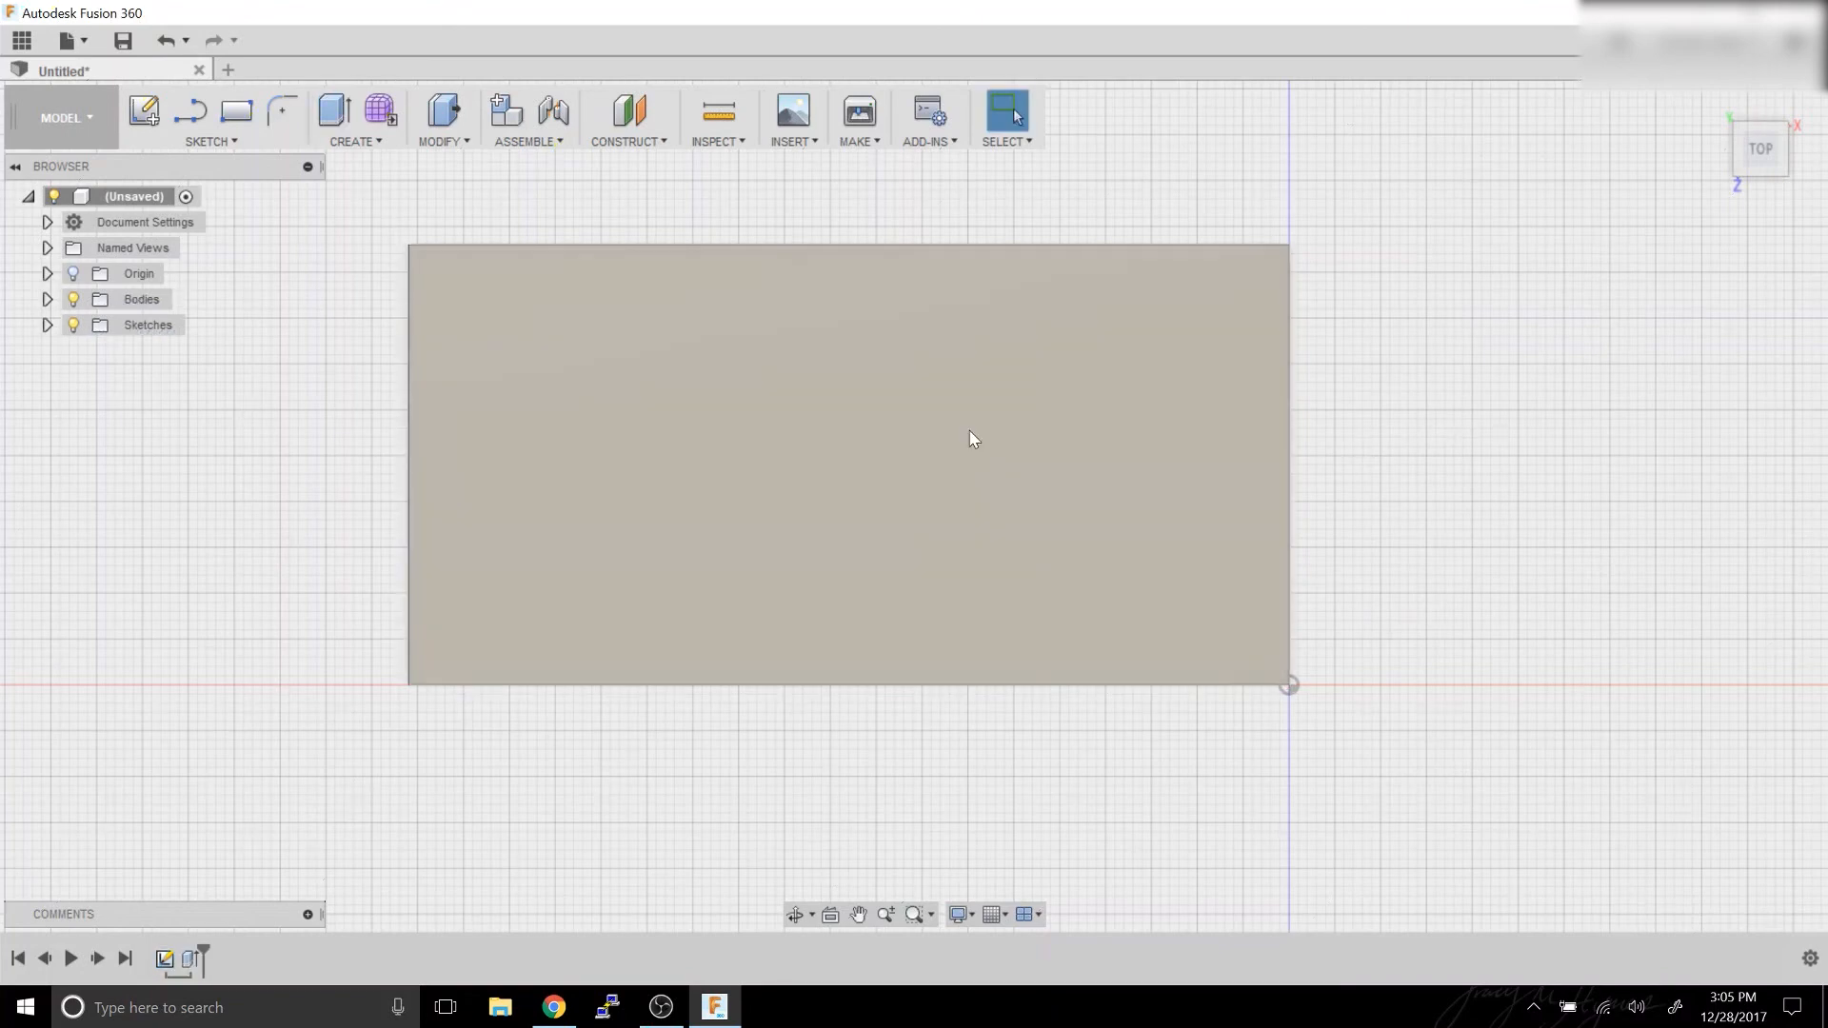
# Start a sketch on the board's top face and draw a rectangle between its far corner and the corner at the origin.
pyautogui.click(1253, 460)
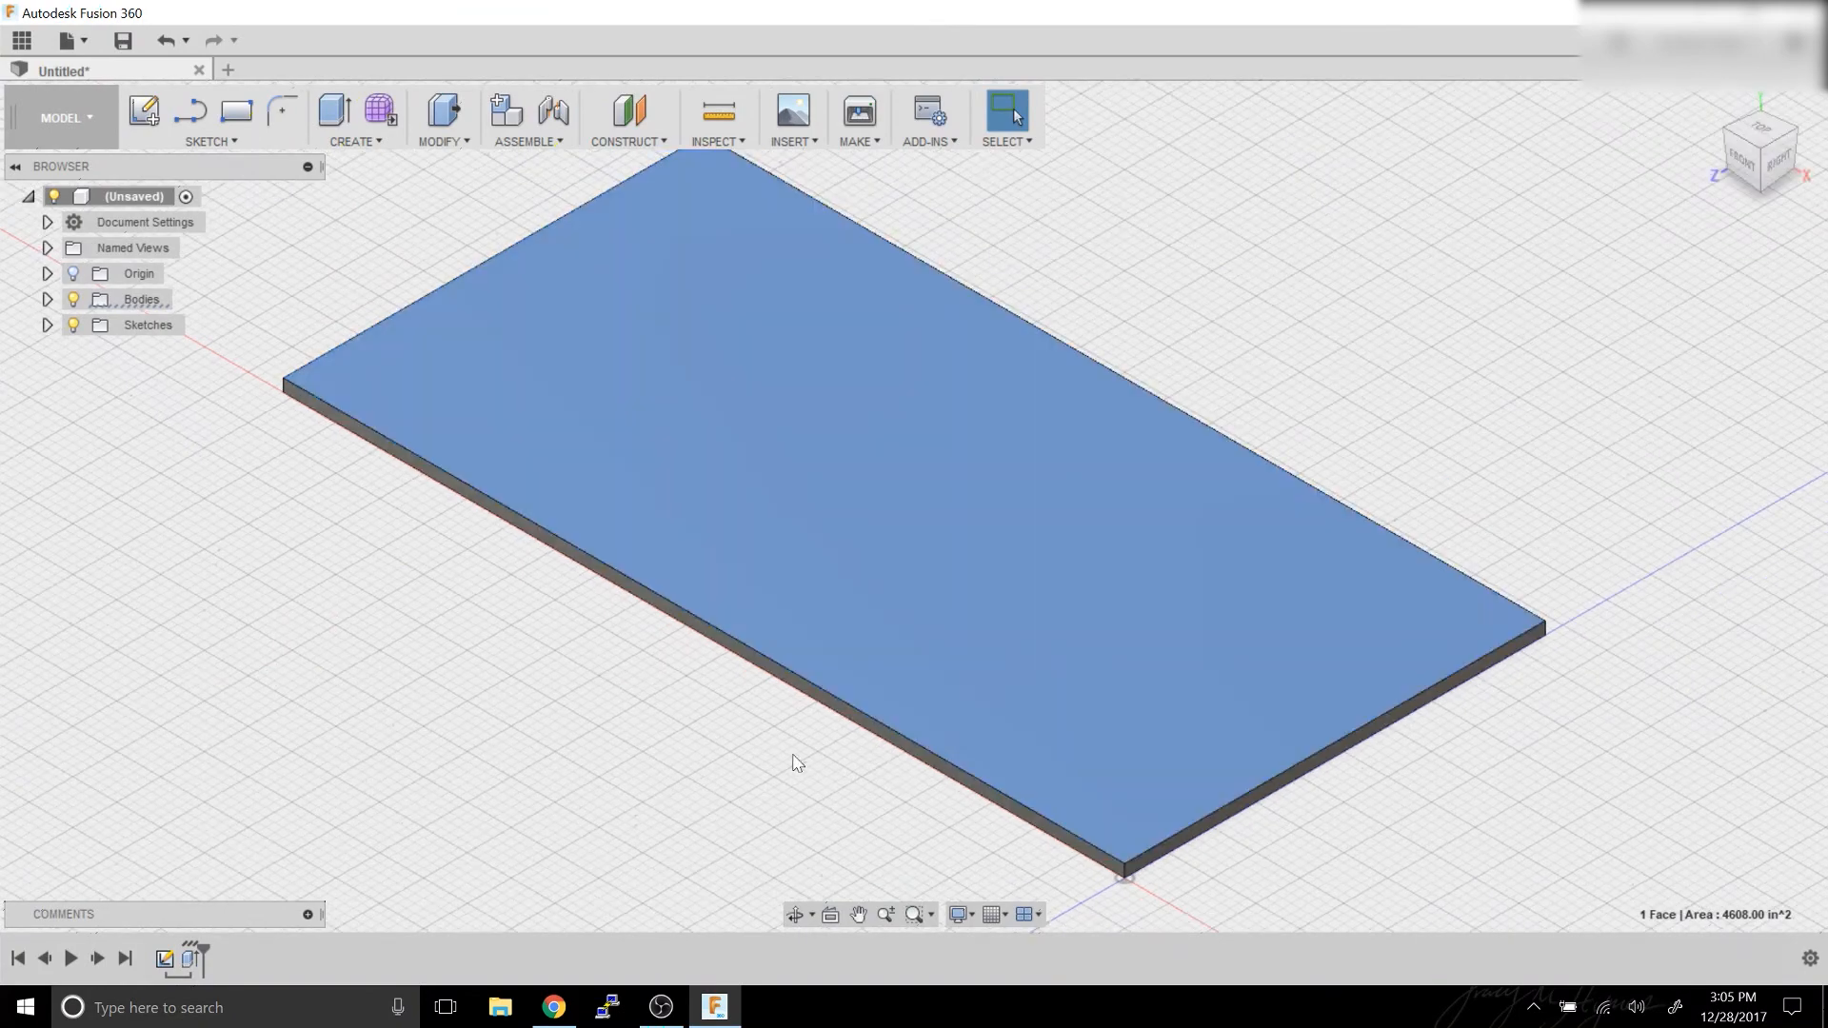
pyautogui.click(792, 756)
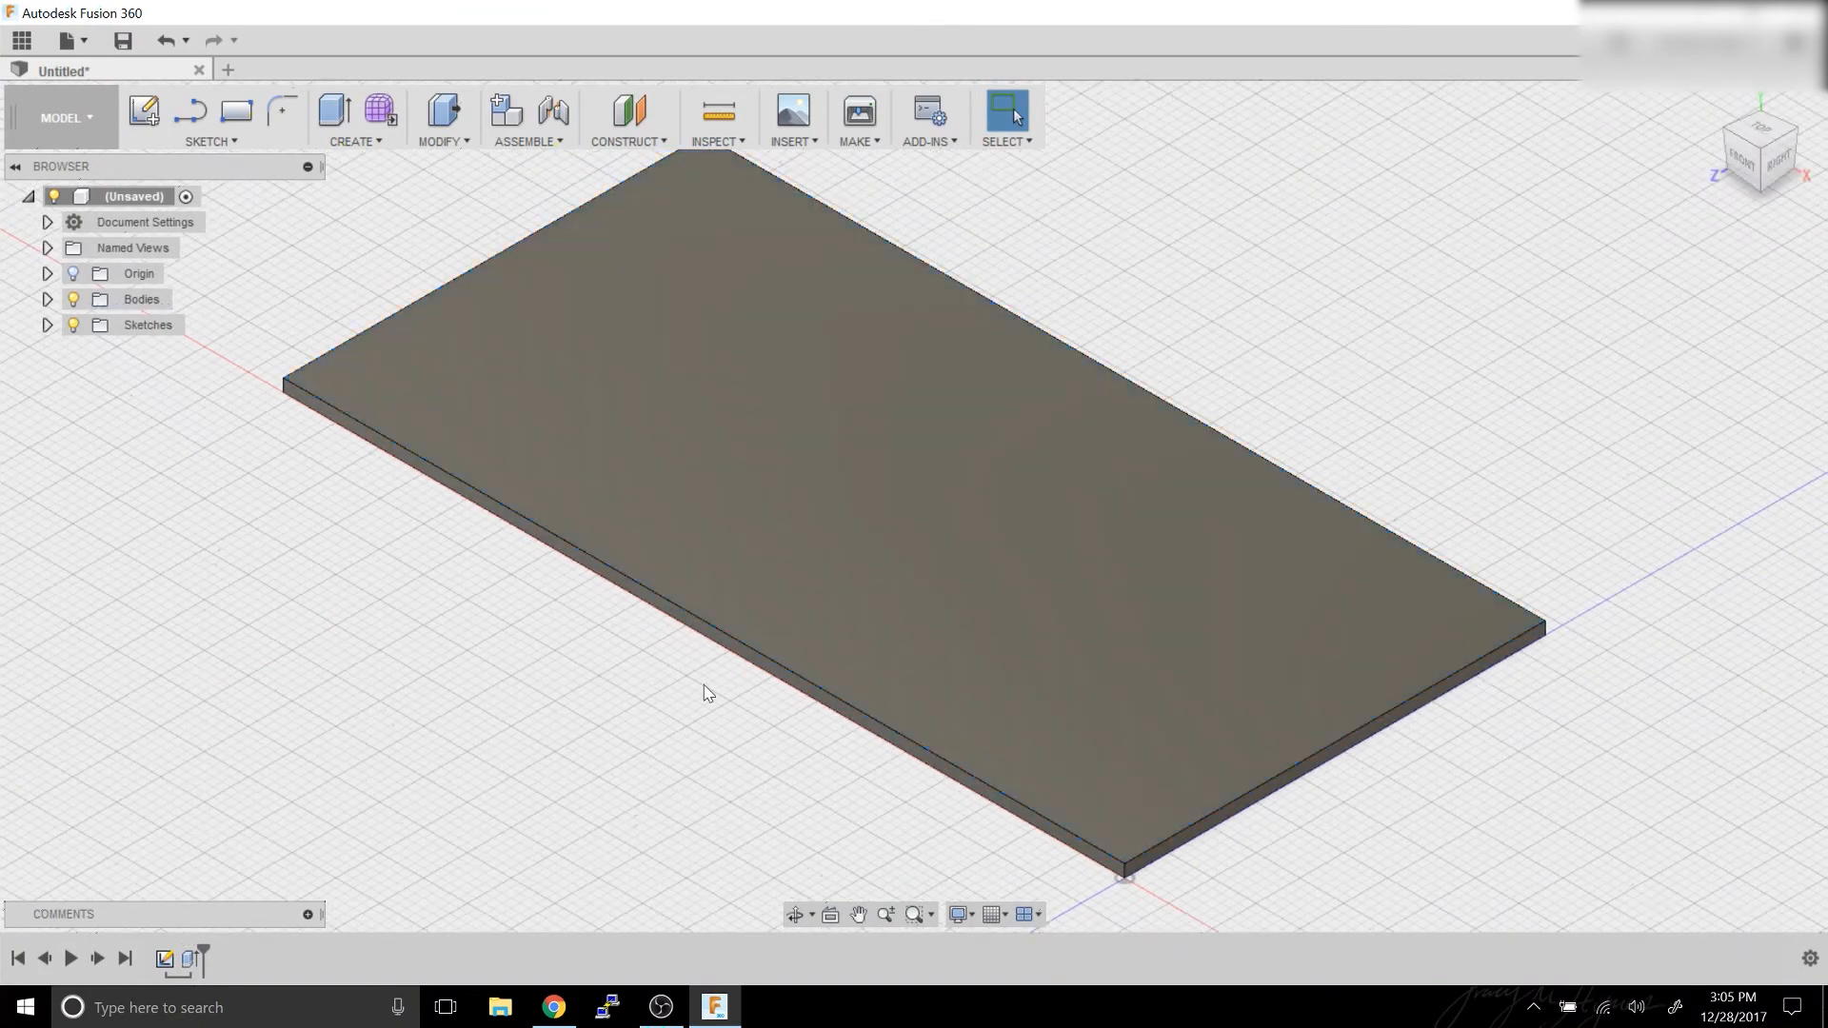
pyautogui.click(149, 115)
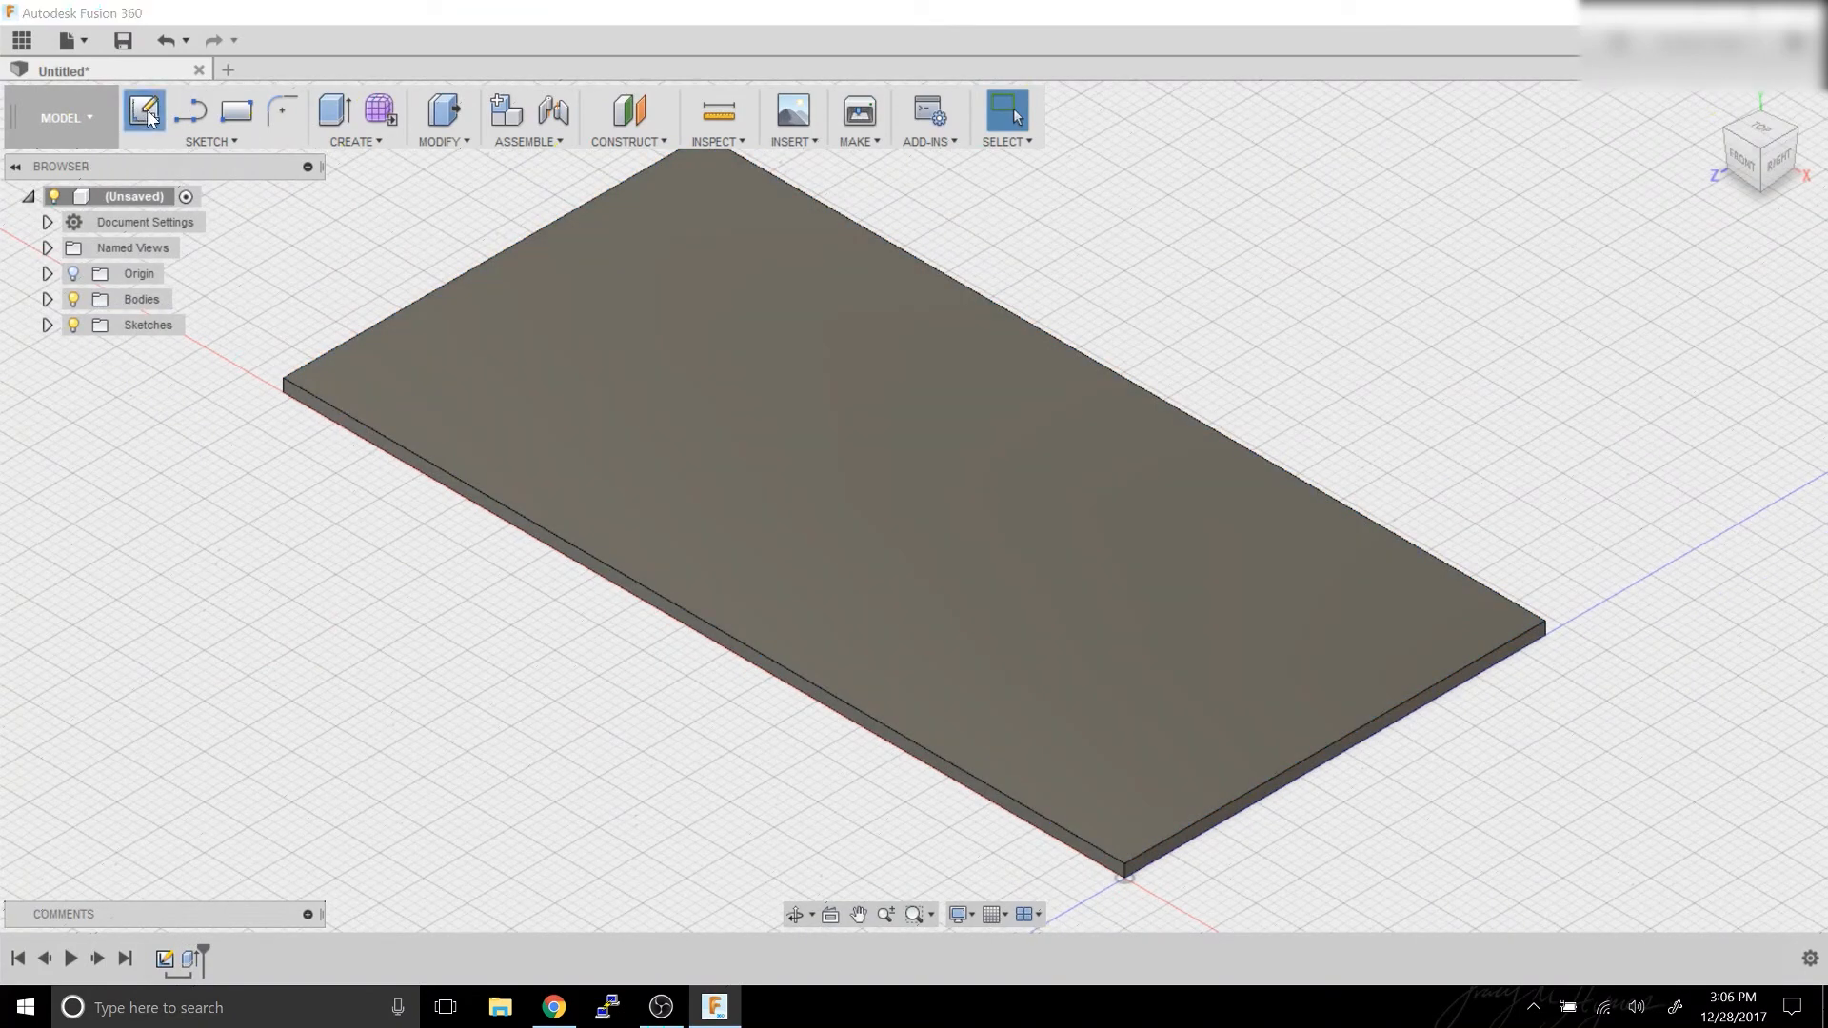
pyautogui.click(654, 345)
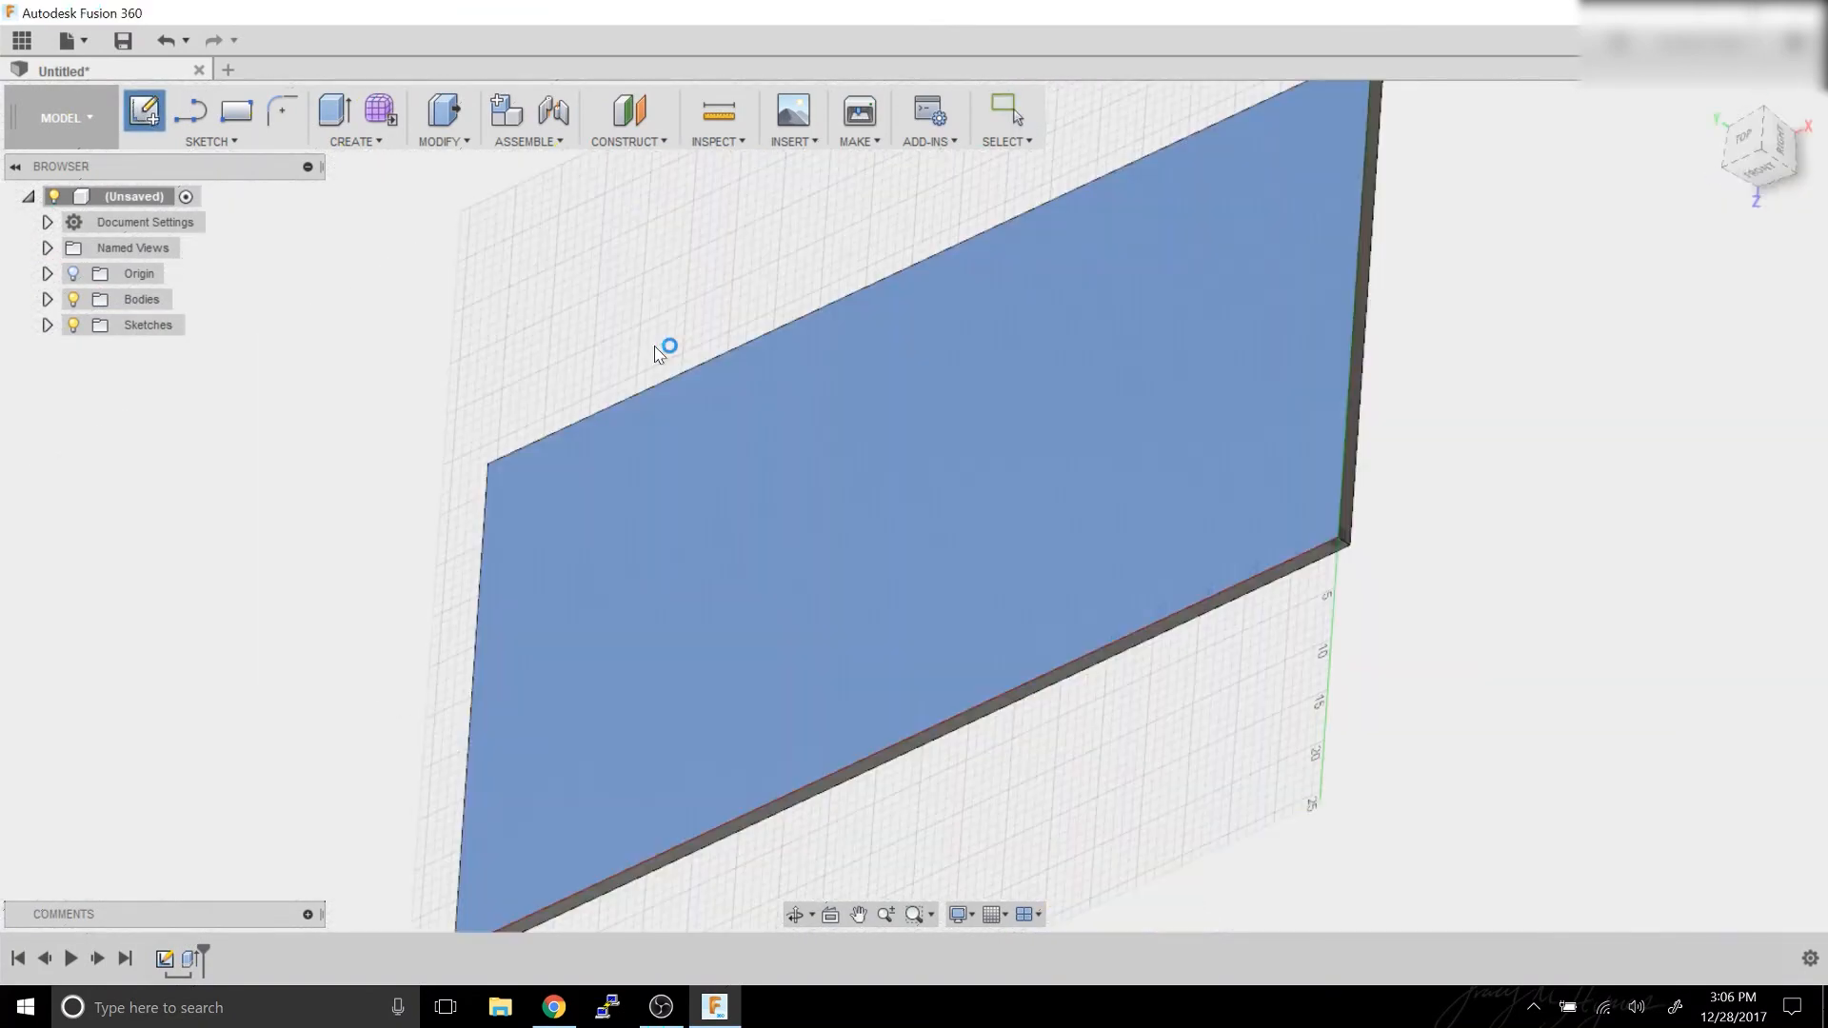
pyautogui.moveTo(1090, 363)
pyautogui.mouseDown(button='middle')
pyautogui.moveTo(523, 355)
pyautogui.moveTo(646, 371)
pyautogui.mouseUp(button='middle')
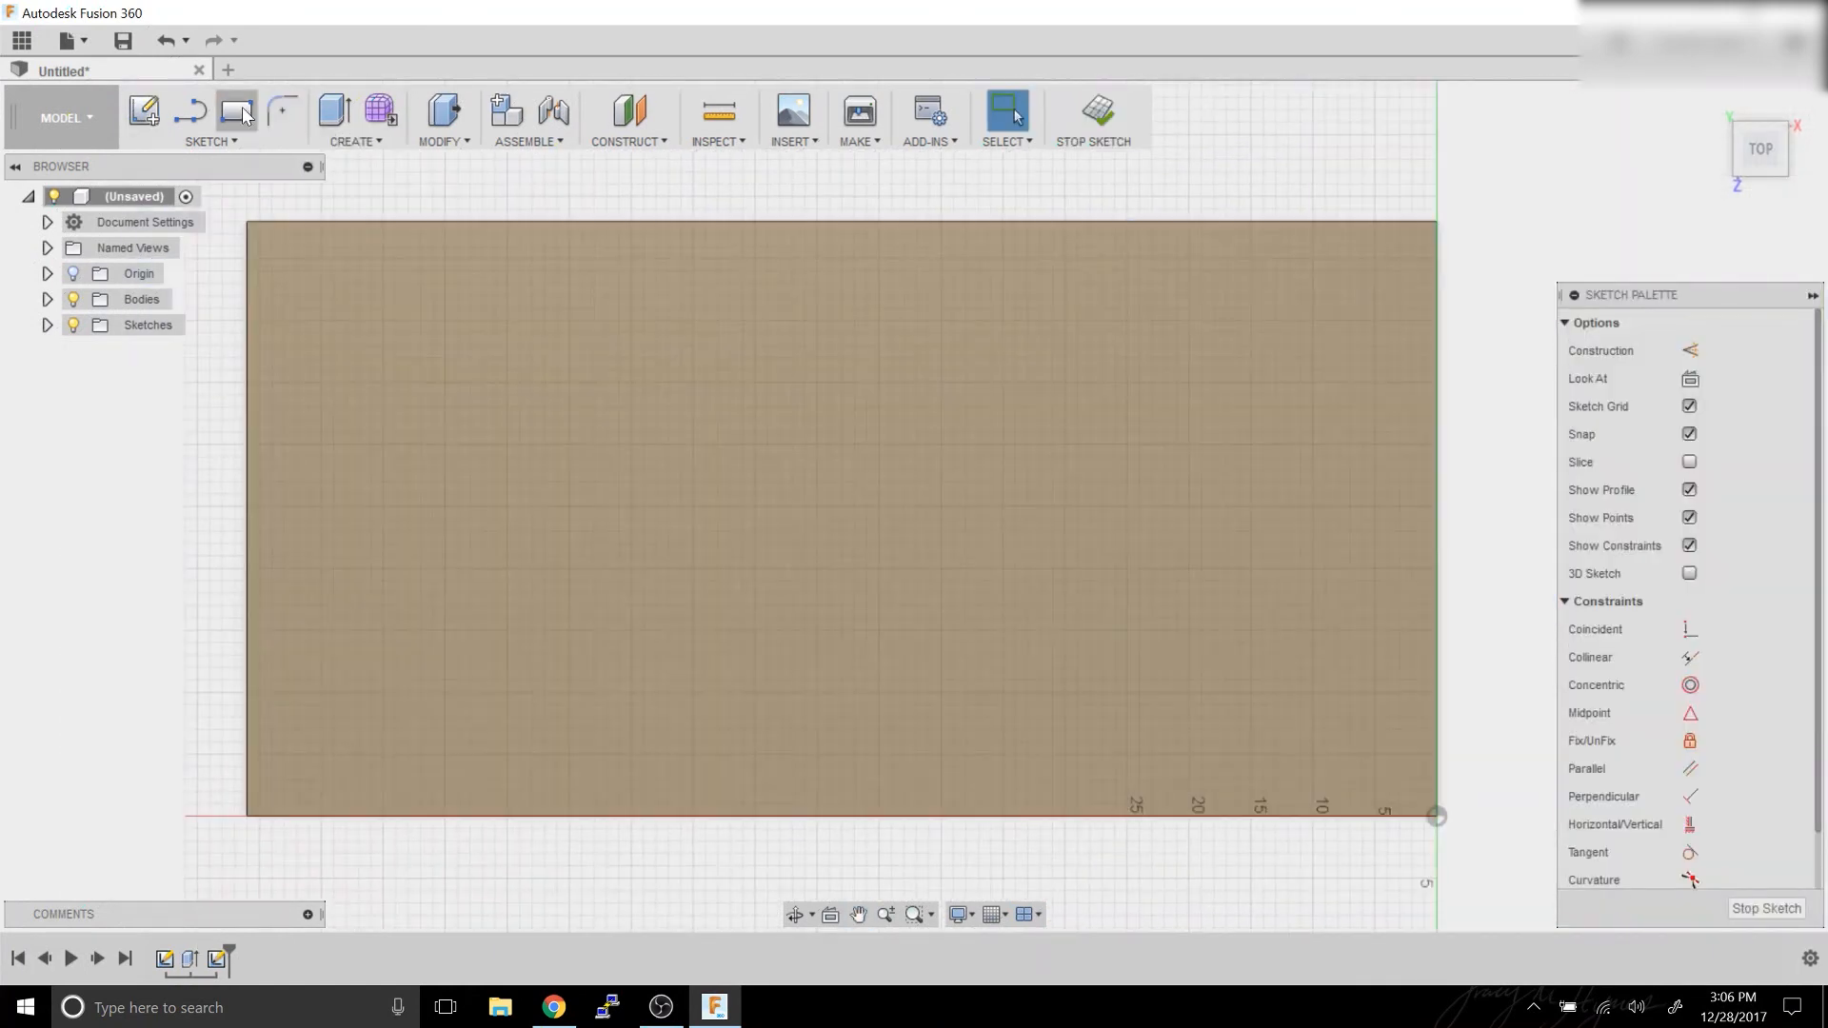
pyautogui.click(236, 111)
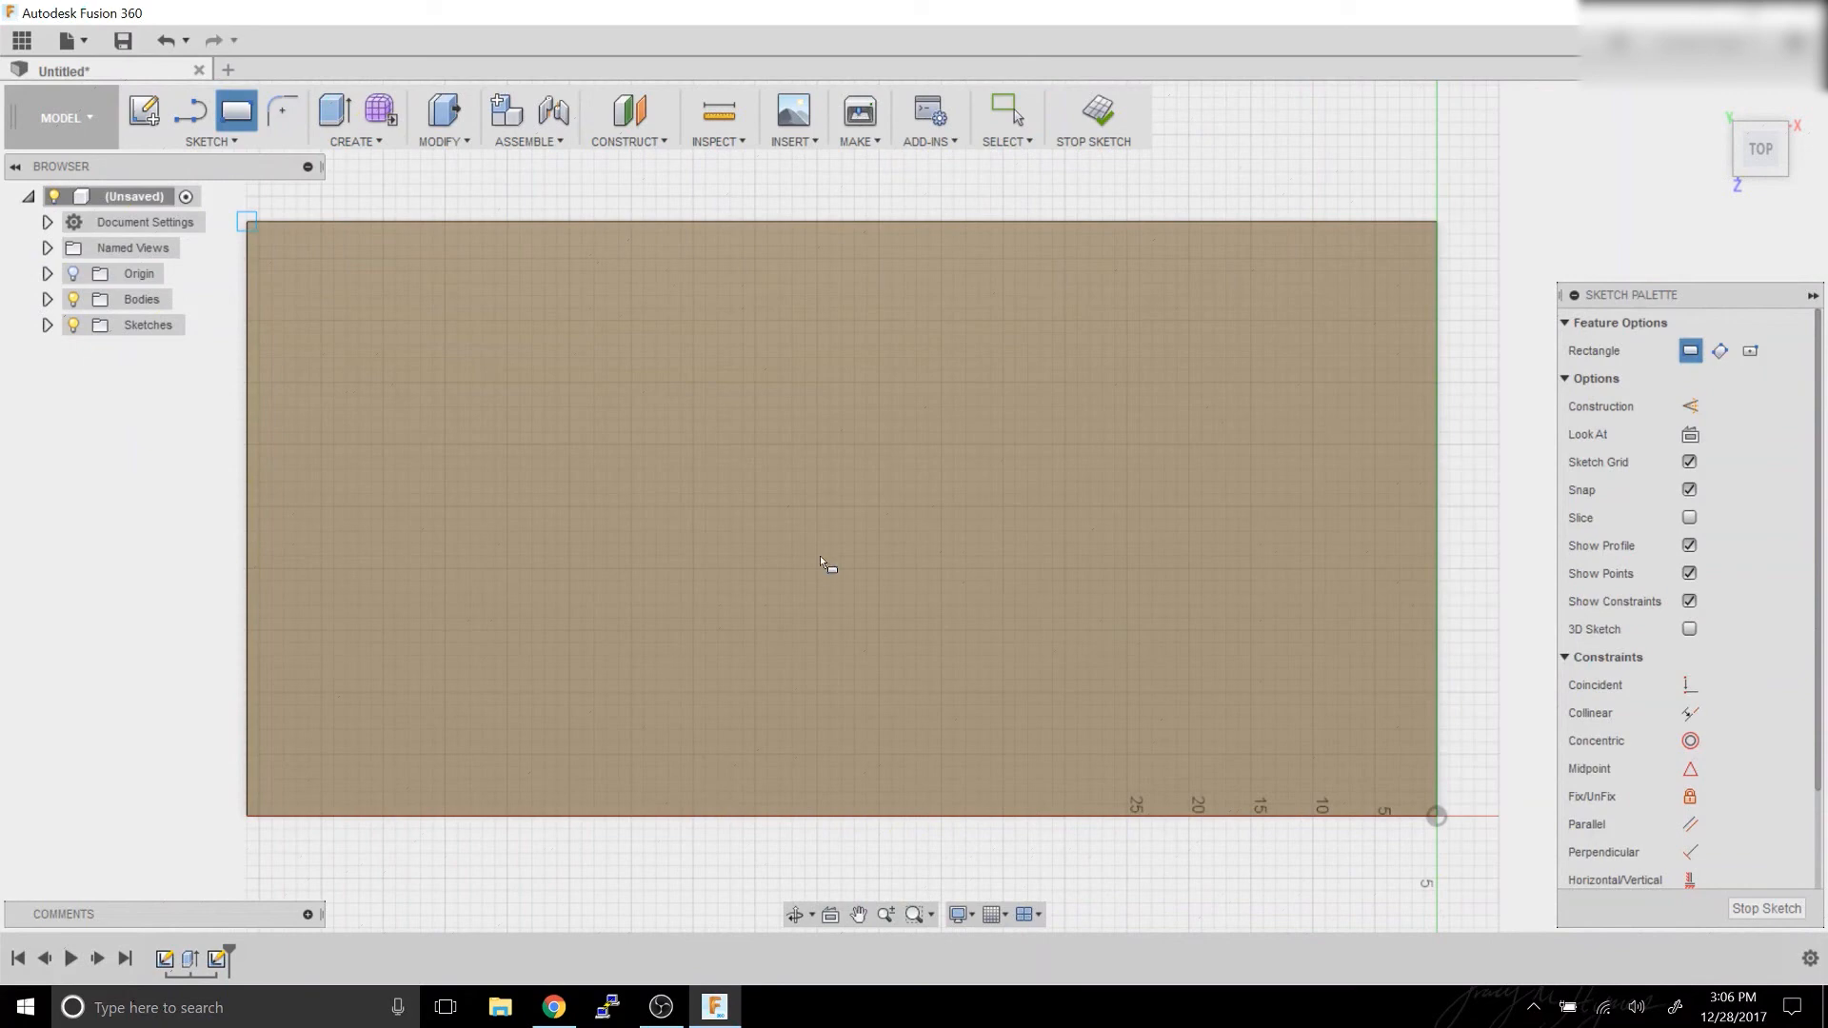
pyautogui.click(1437, 816)
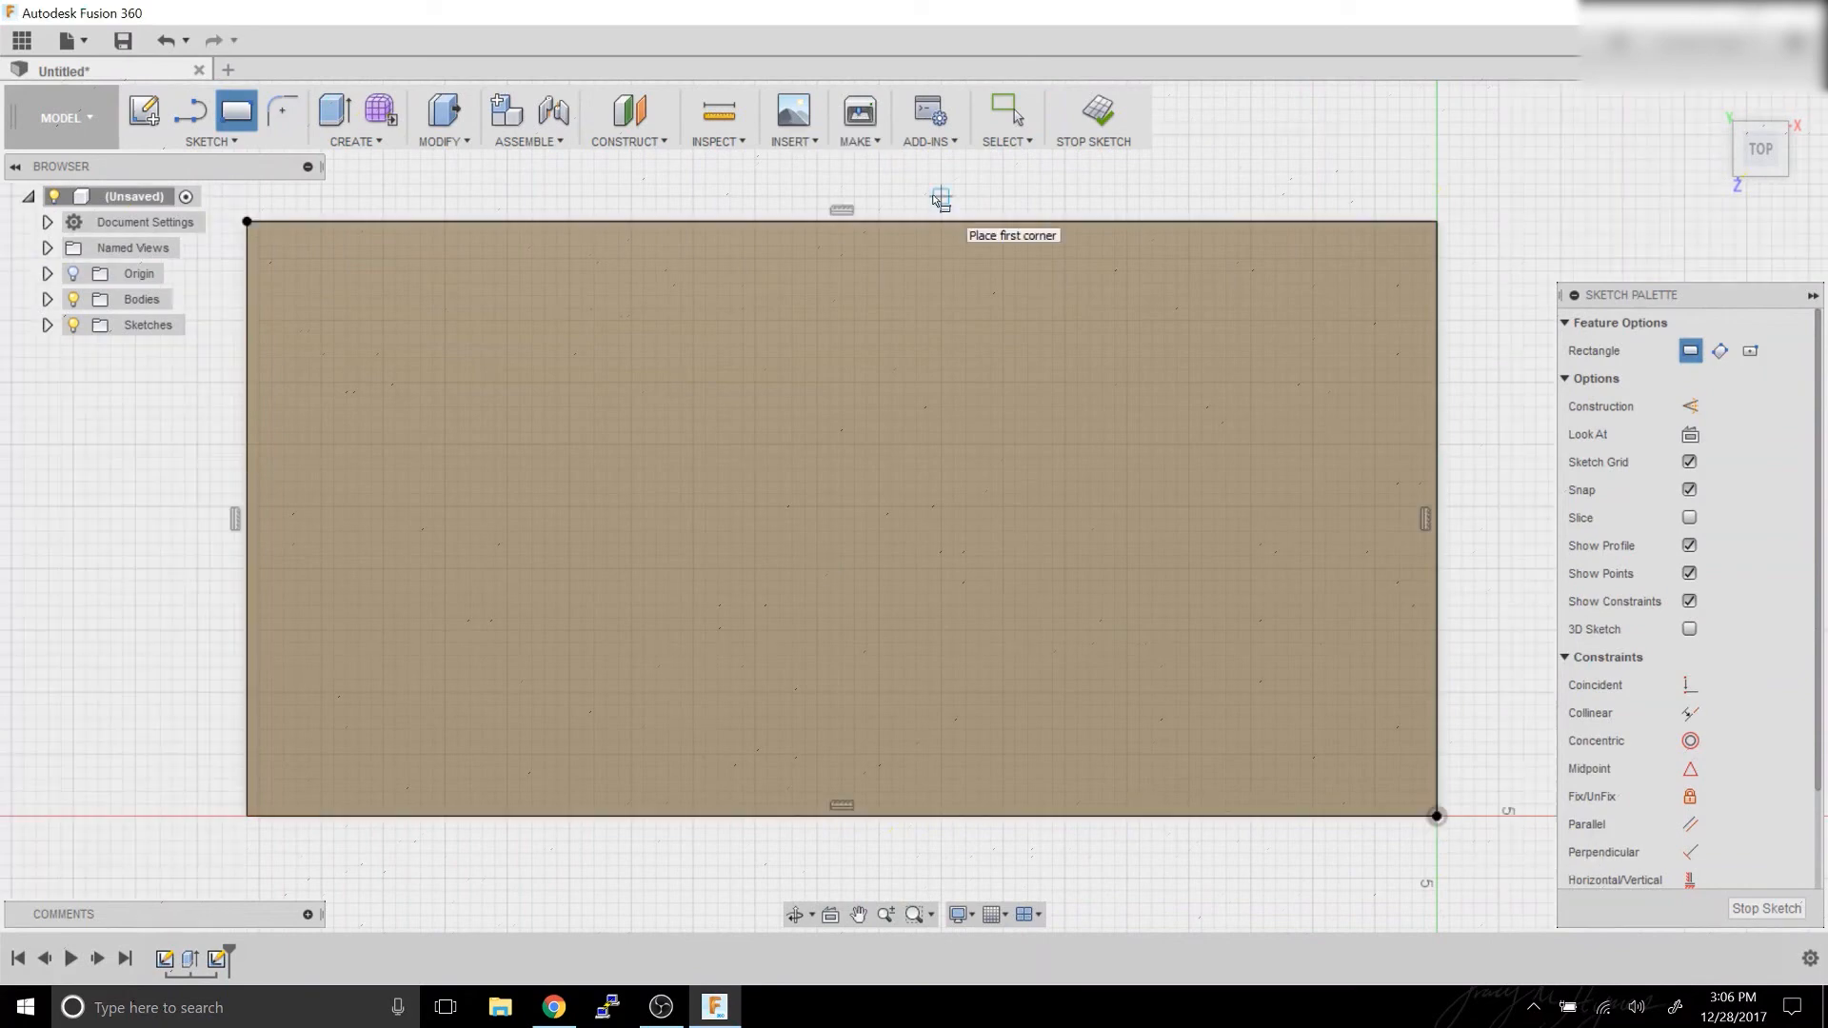
pyautogui.press('Escape')
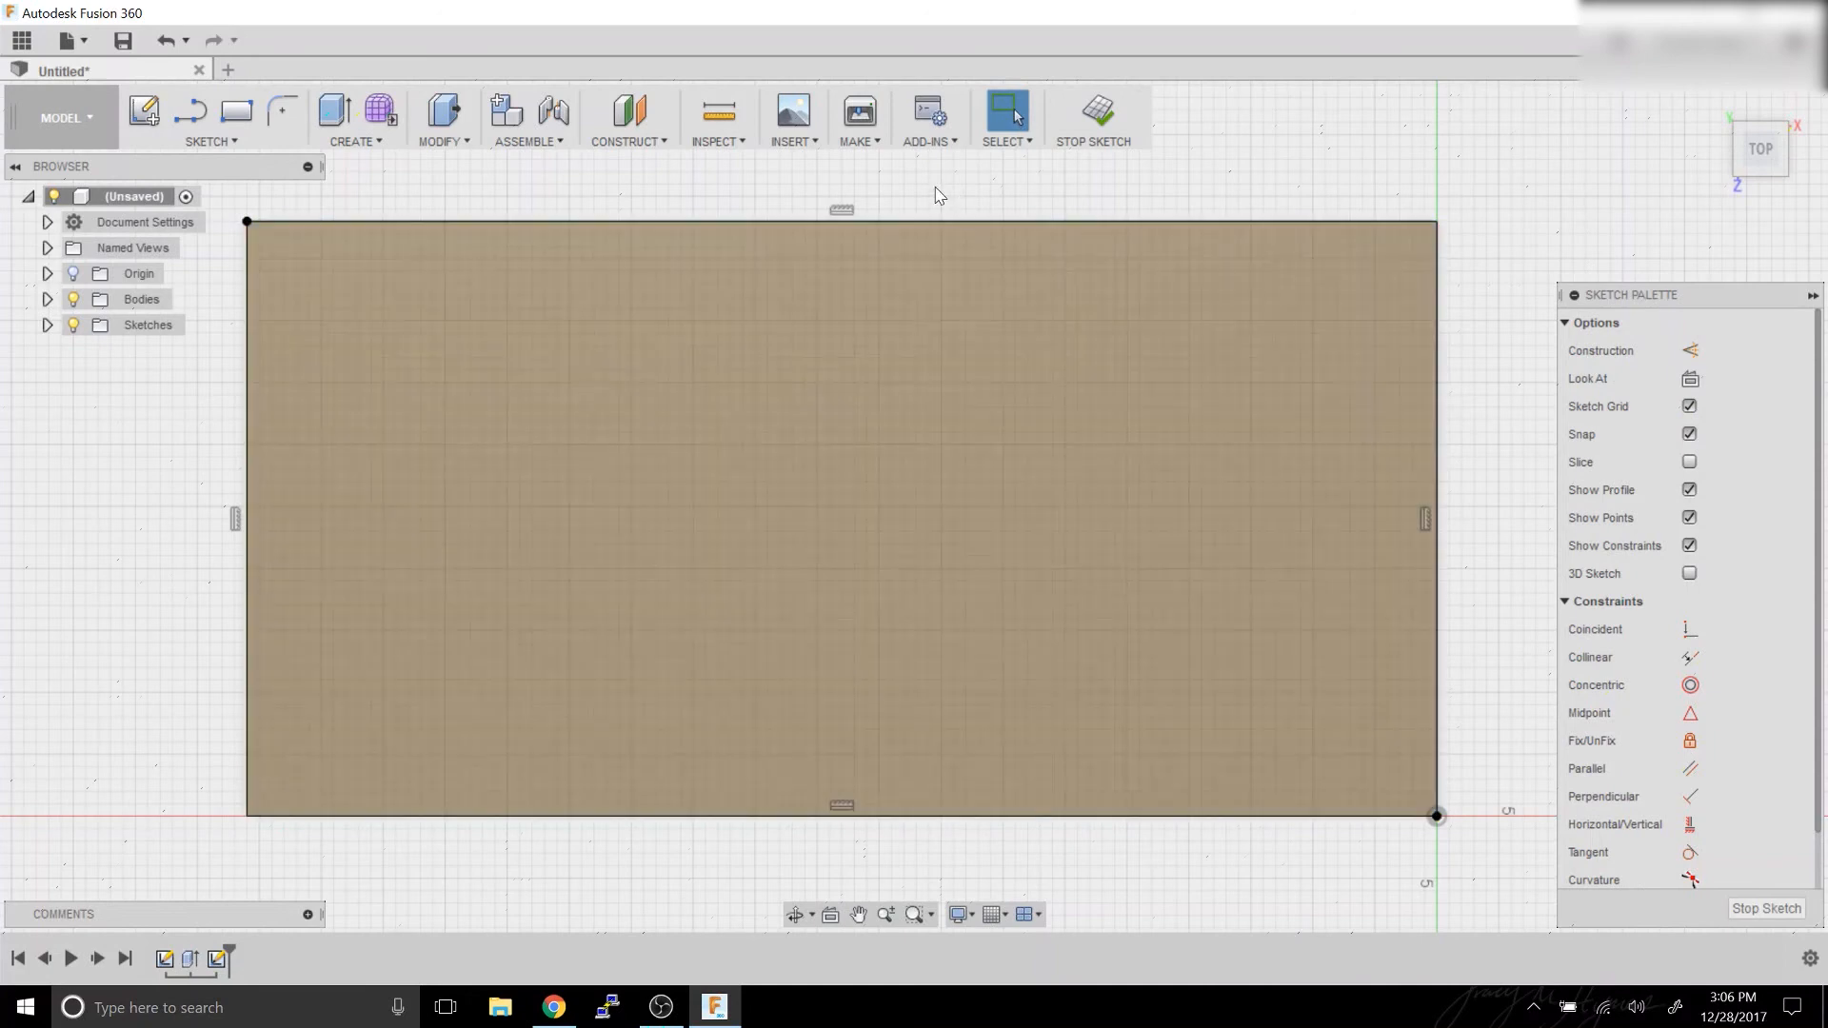
# Offset the rectangle on the board's top face inward by 0.71 in.
pyautogui.rightClick(938, 195)
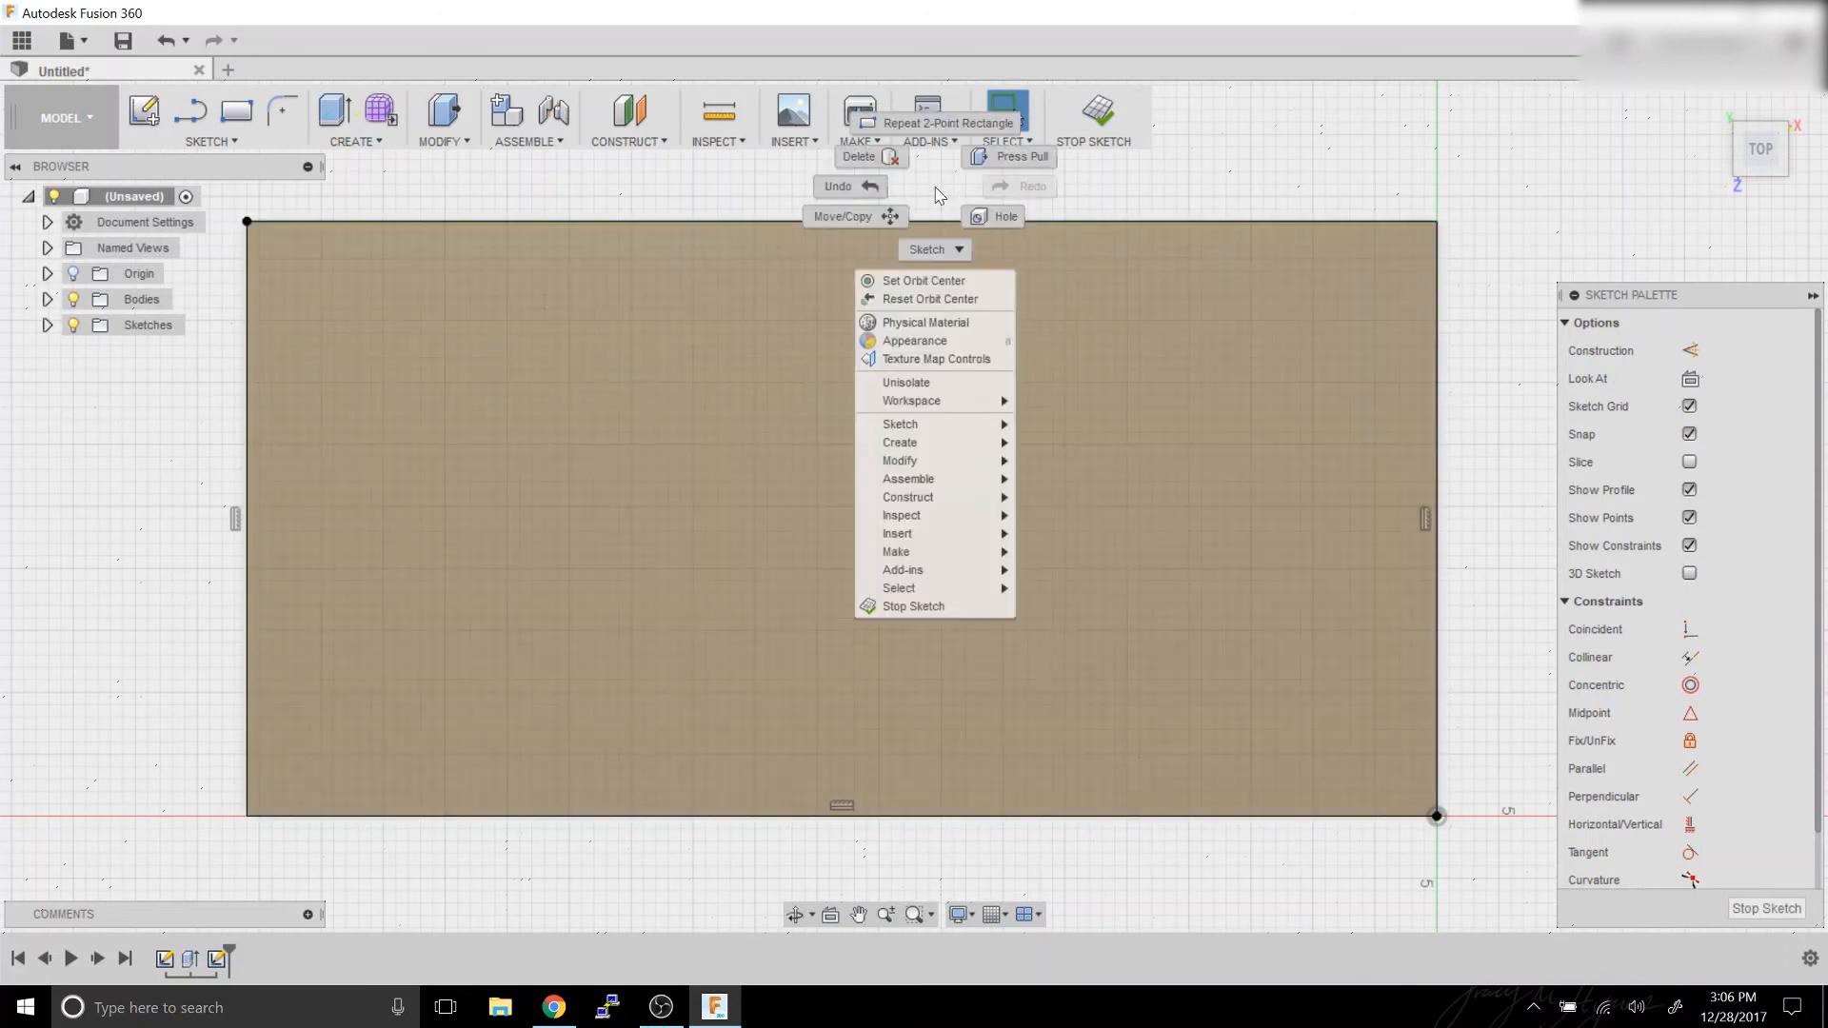
pyautogui.click(951, 246)
pyautogui.click(1017, 220)
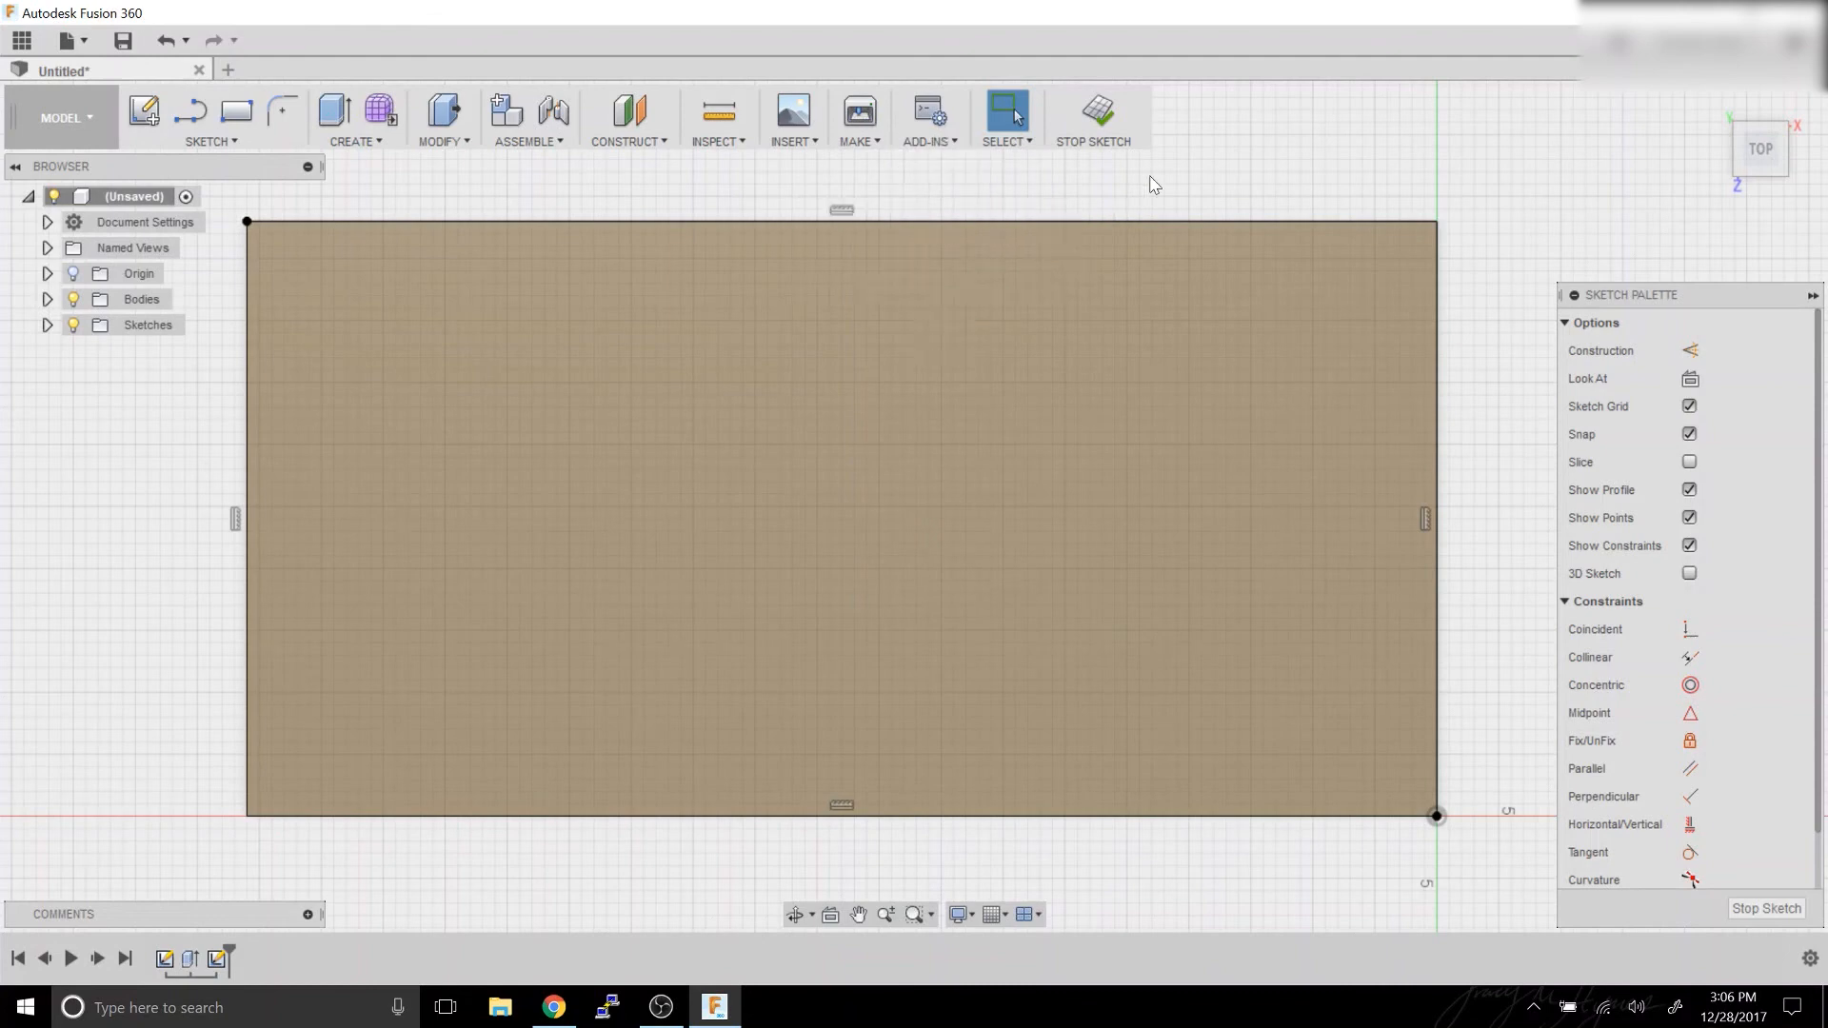
pyautogui.rightClick(1079, 174)
pyautogui.click(1074, 233)
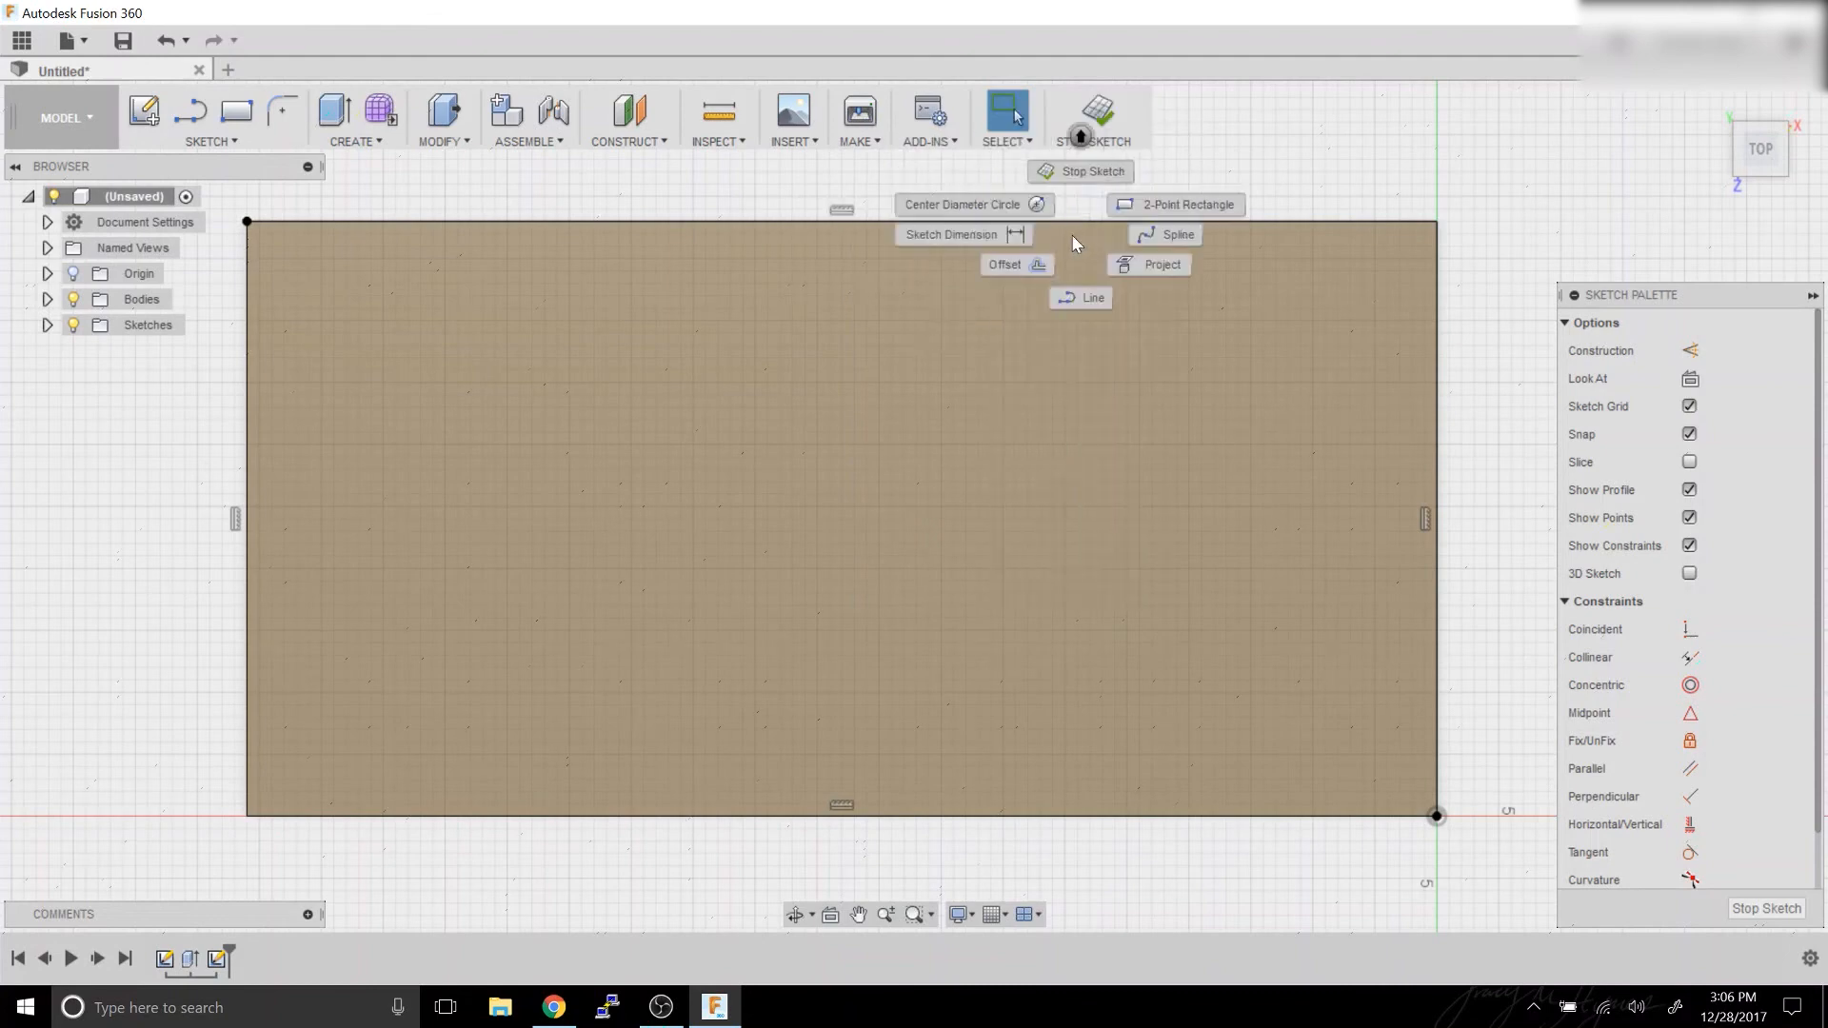
pyautogui.click(1030, 270)
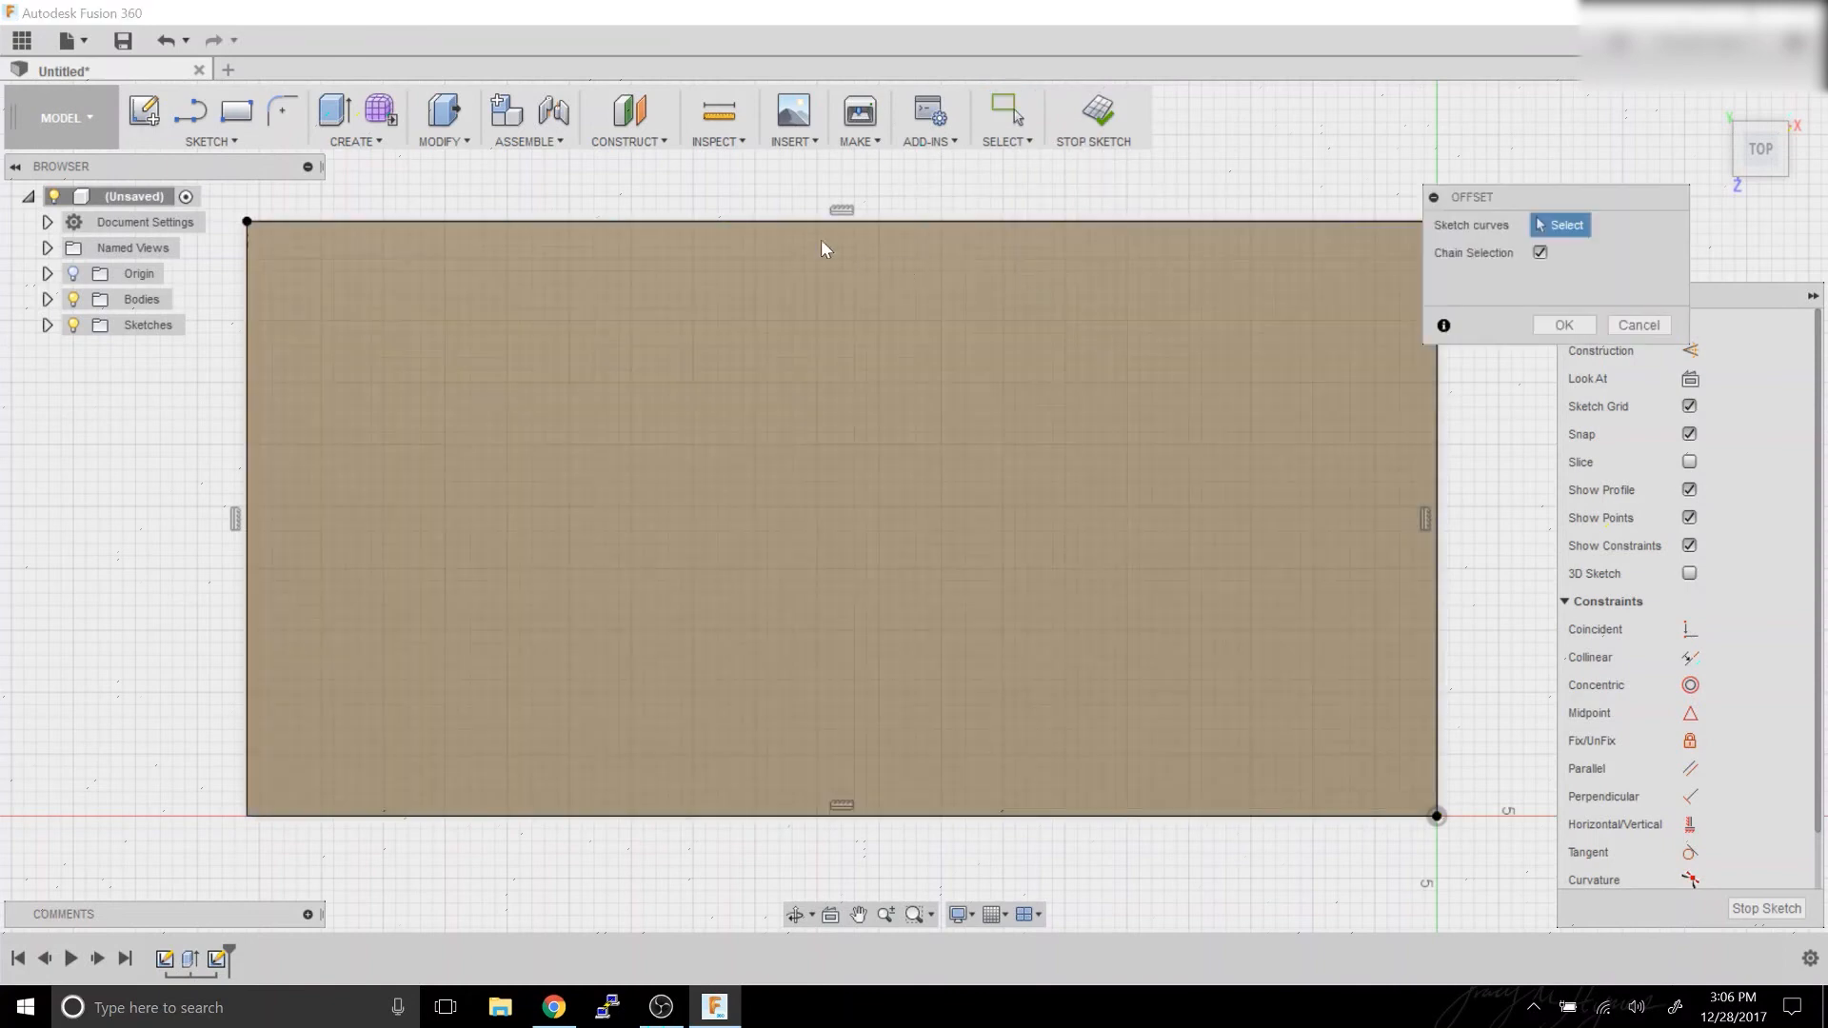
pyautogui.click(767, 223)
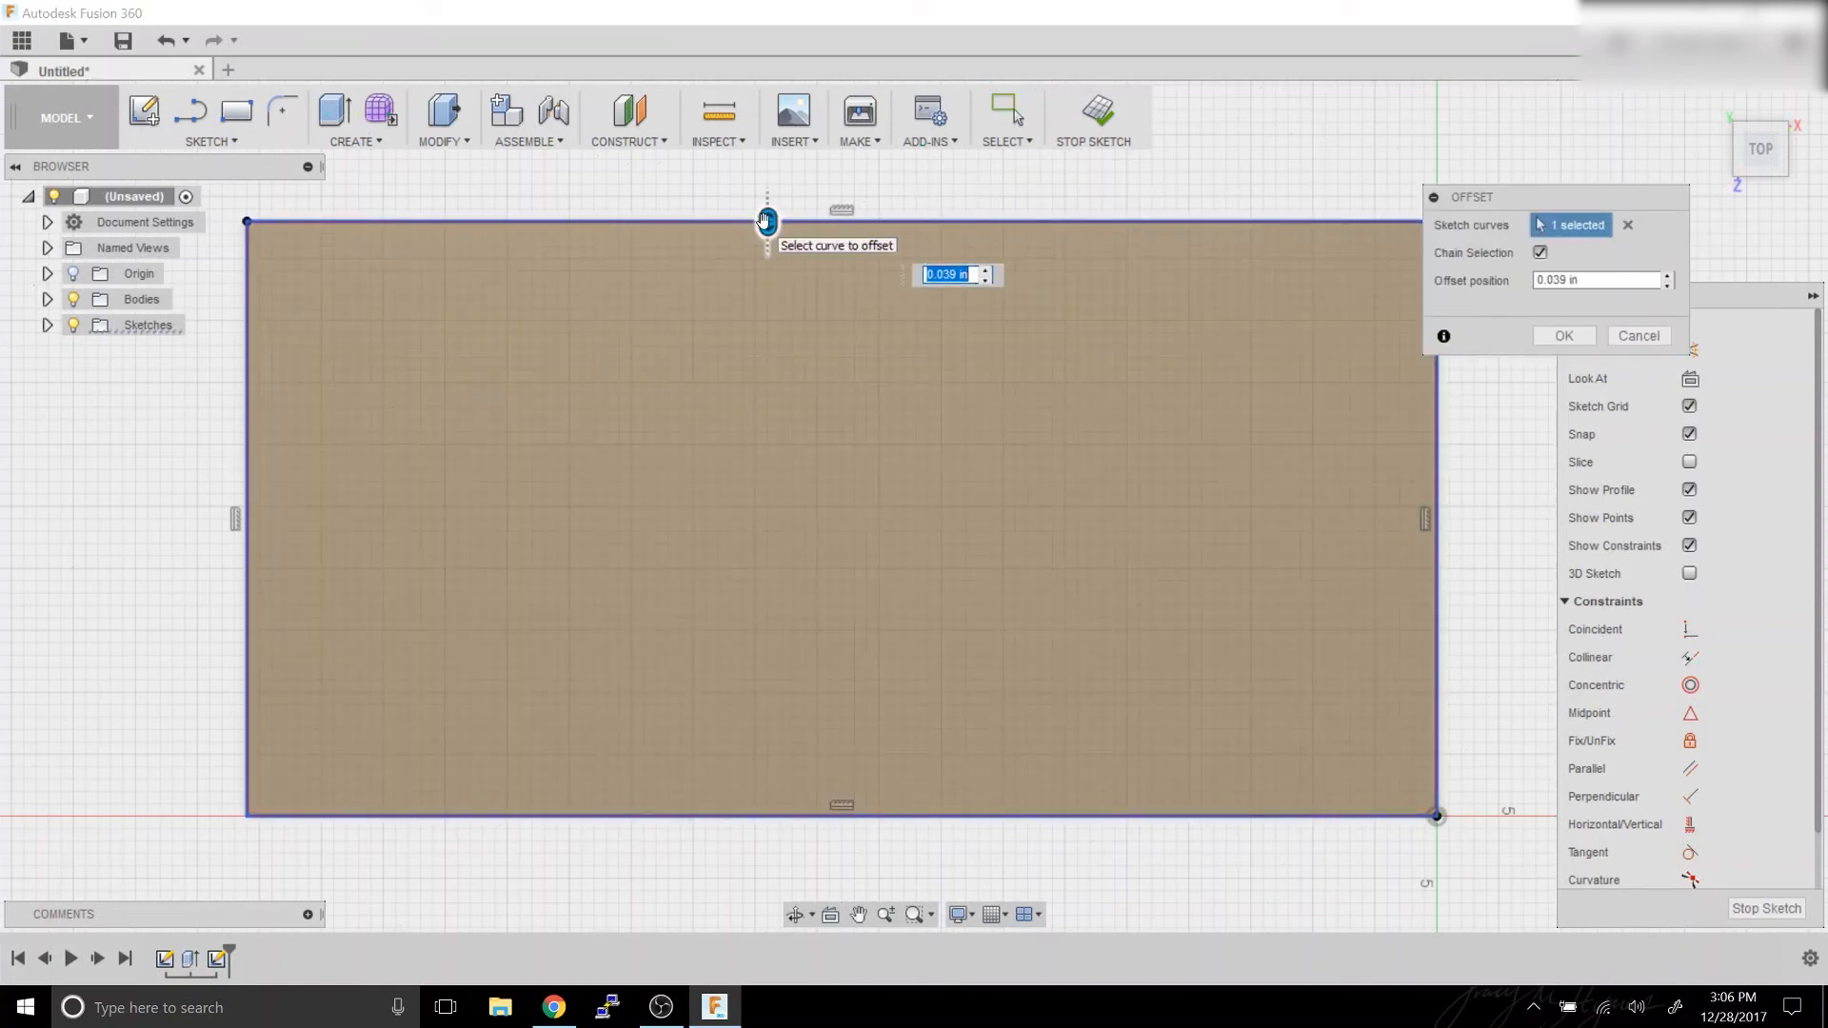
pyautogui.moveTo(767, 223)
pyautogui.mouseDown()
pyautogui.moveTo(764, 192)
pyautogui.moveTo(764, 266)
pyautogui.moveTo(764, 196)
pyautogui.moveTo(781, 191)
pyautogui.moveTo(795, 235)
pyautogui.mouseUp()
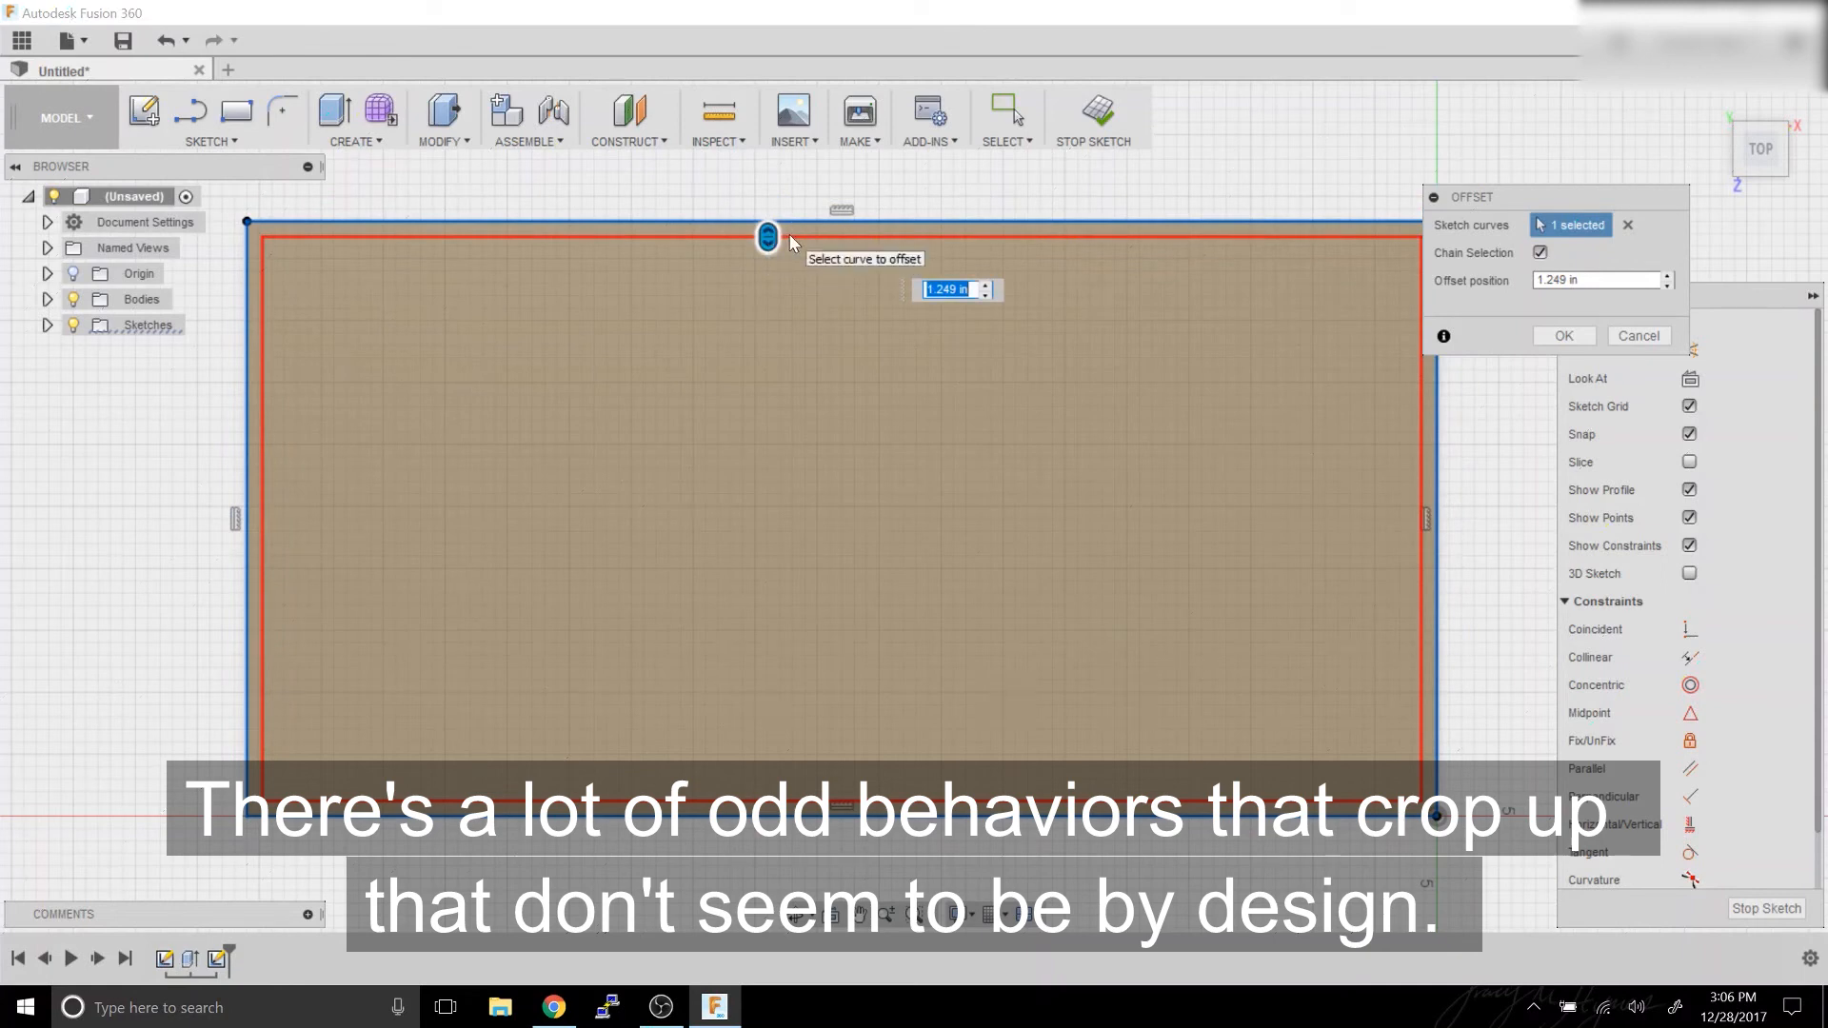
pyautogui.write('0.71')
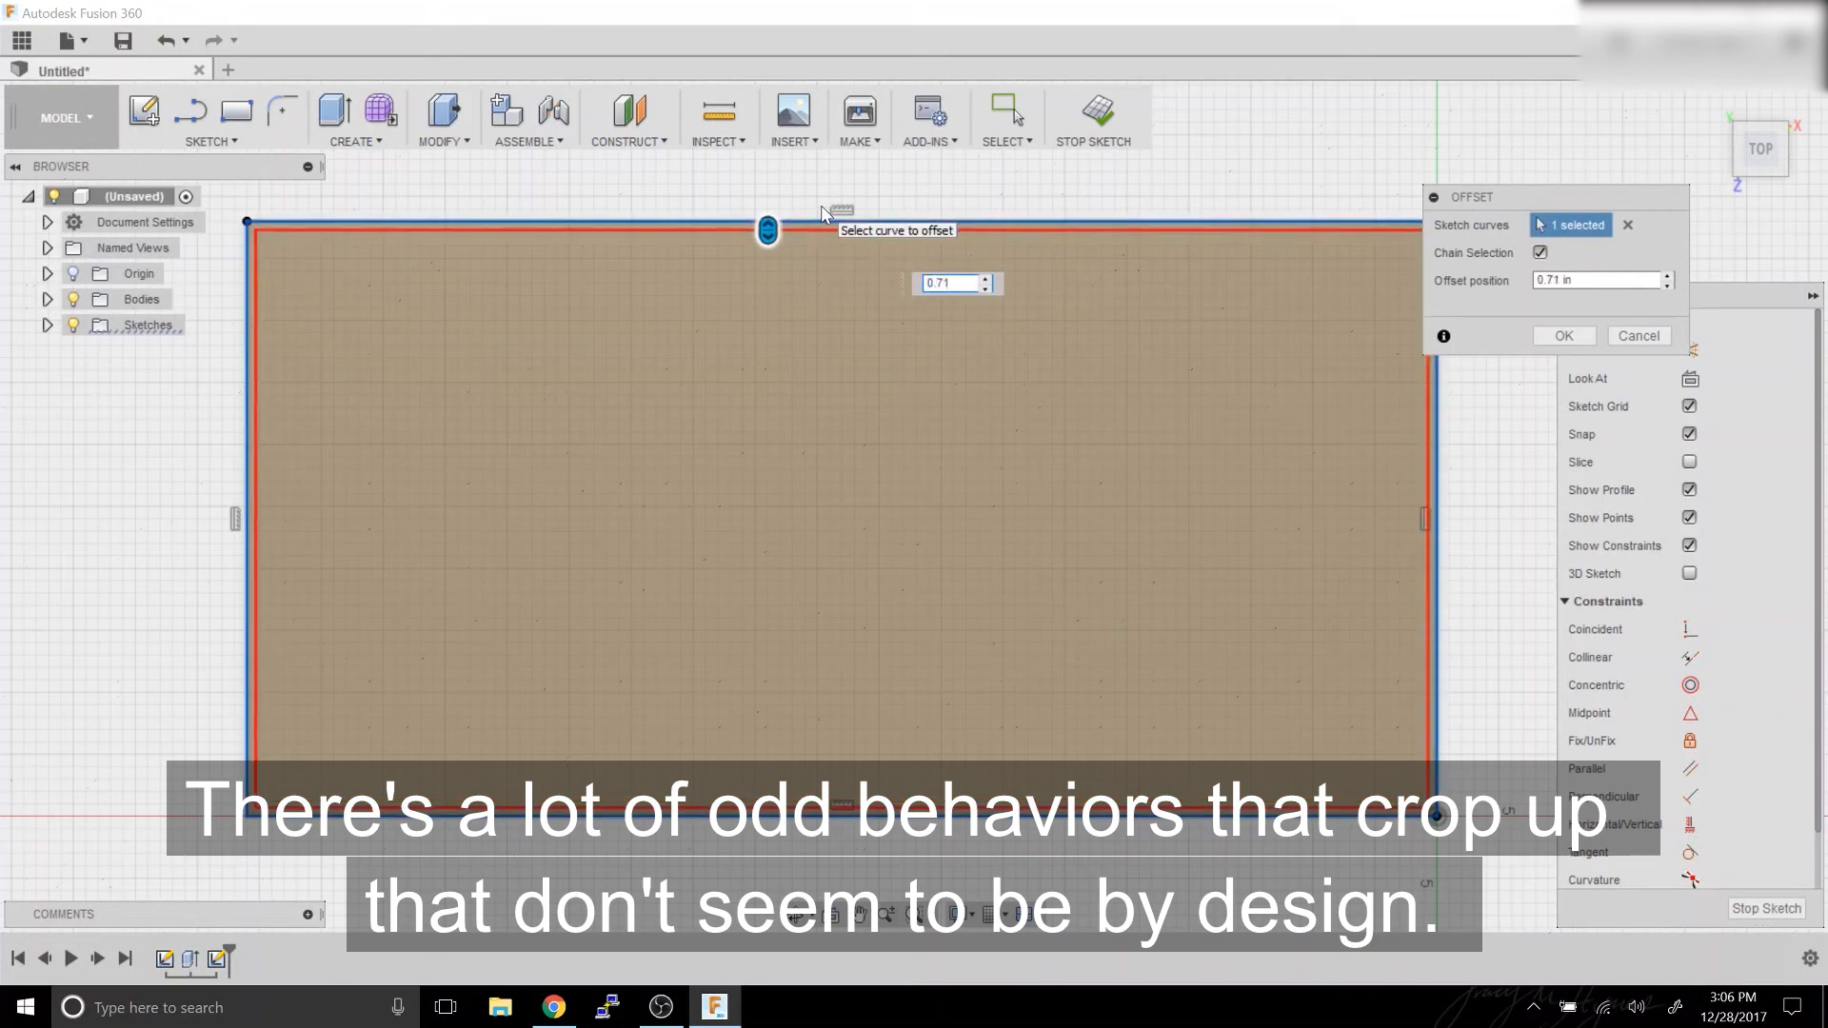
pyautogui.press('Return')
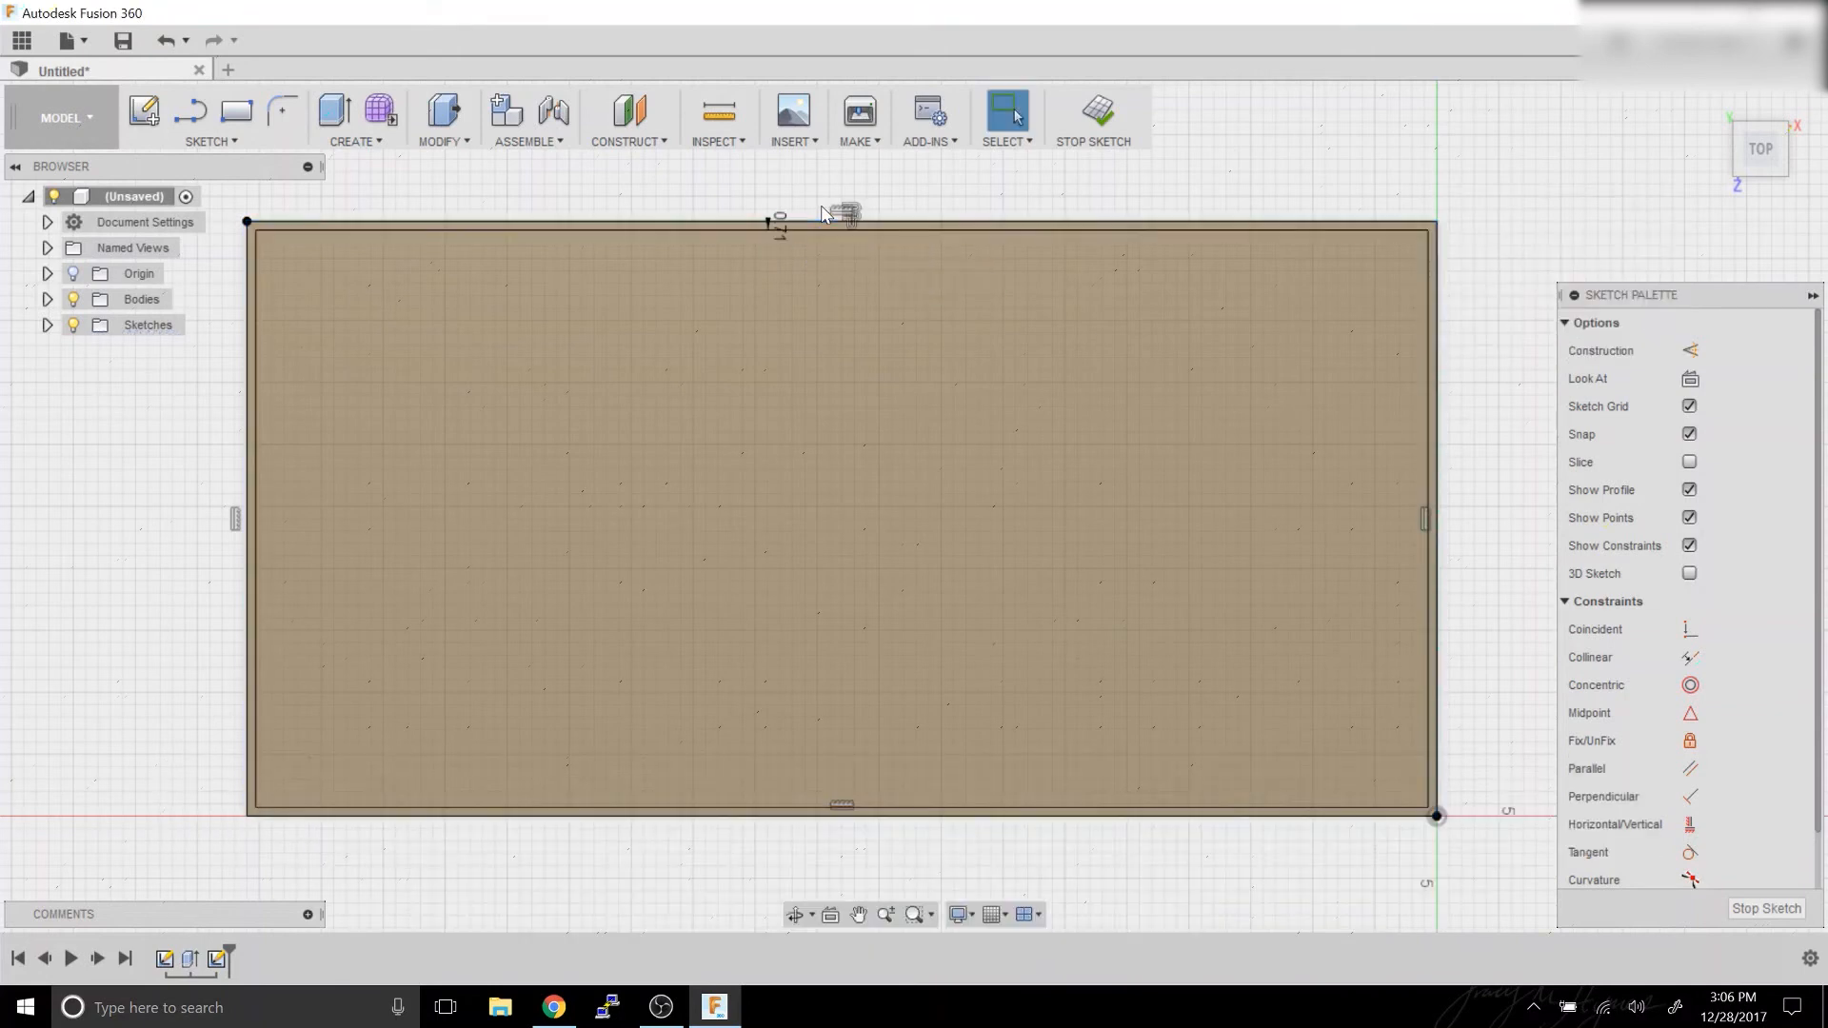
# Extrude the narrow border profile around the board's top face 36 in upward, joined to the board.
pyautogui.click(442, 141)
pyautogui.click(467, 166)
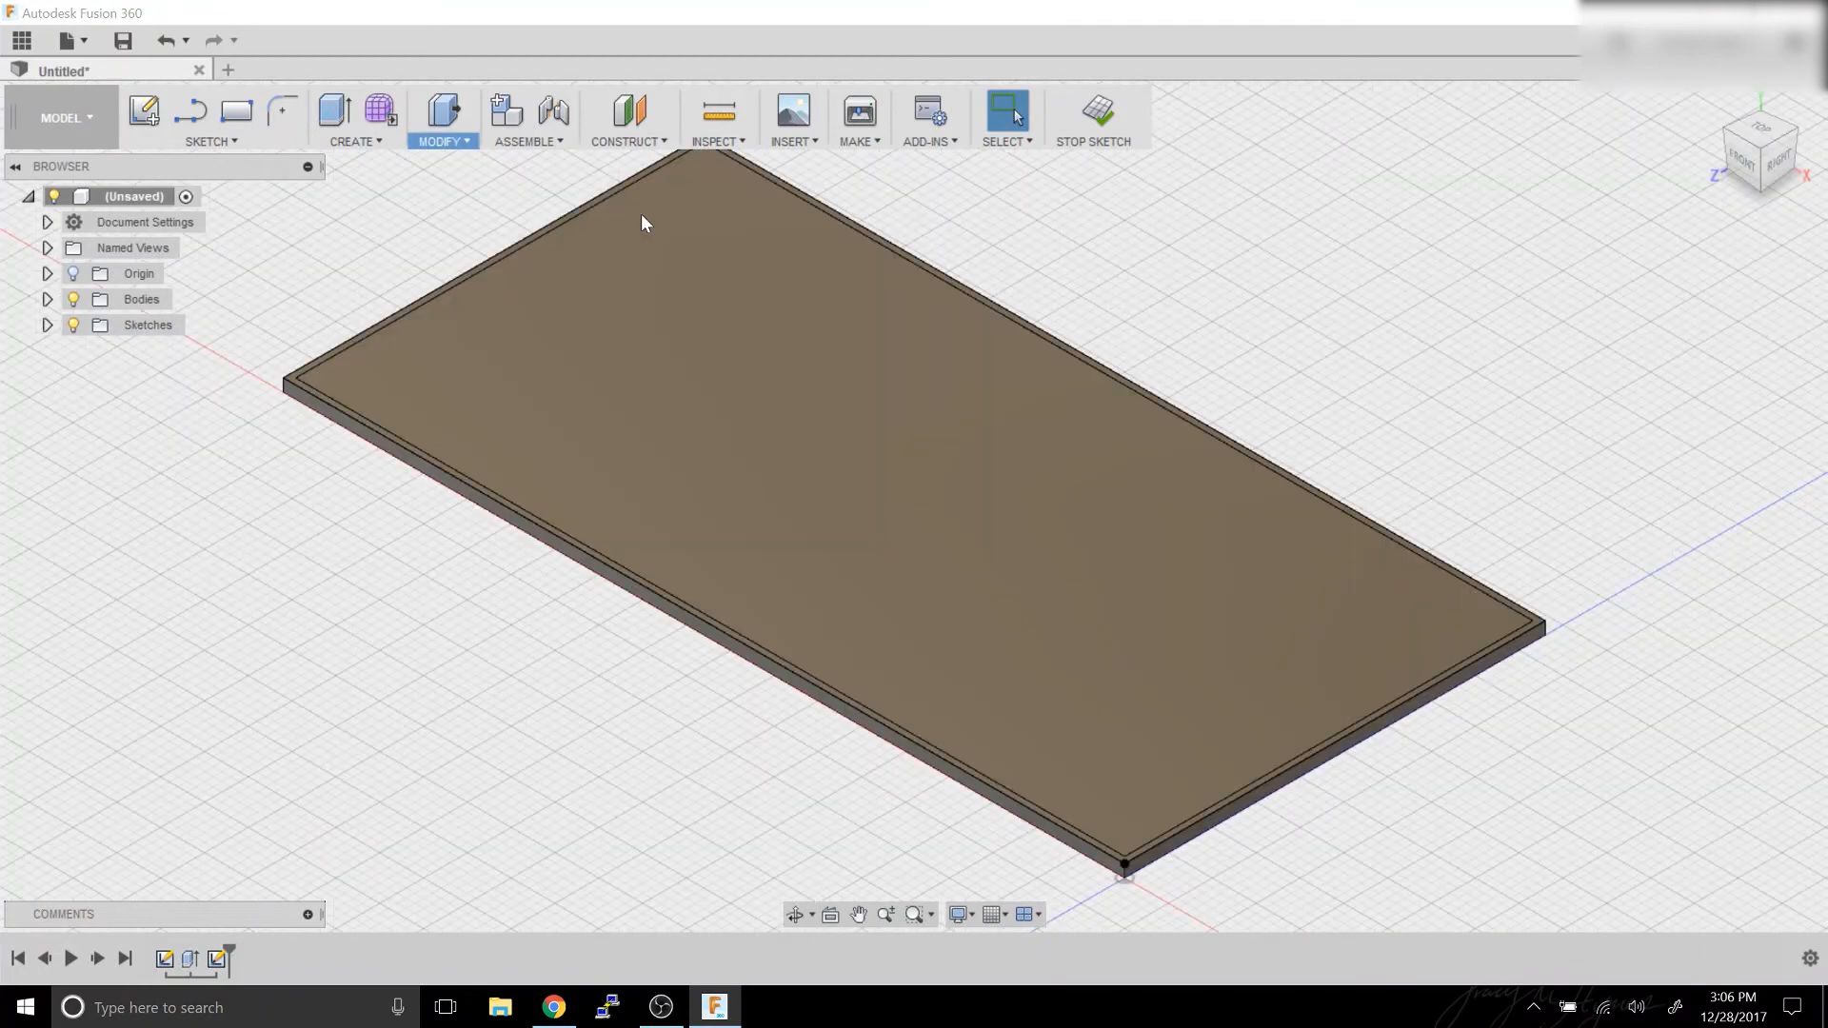
pyautogui.click(934, 273)
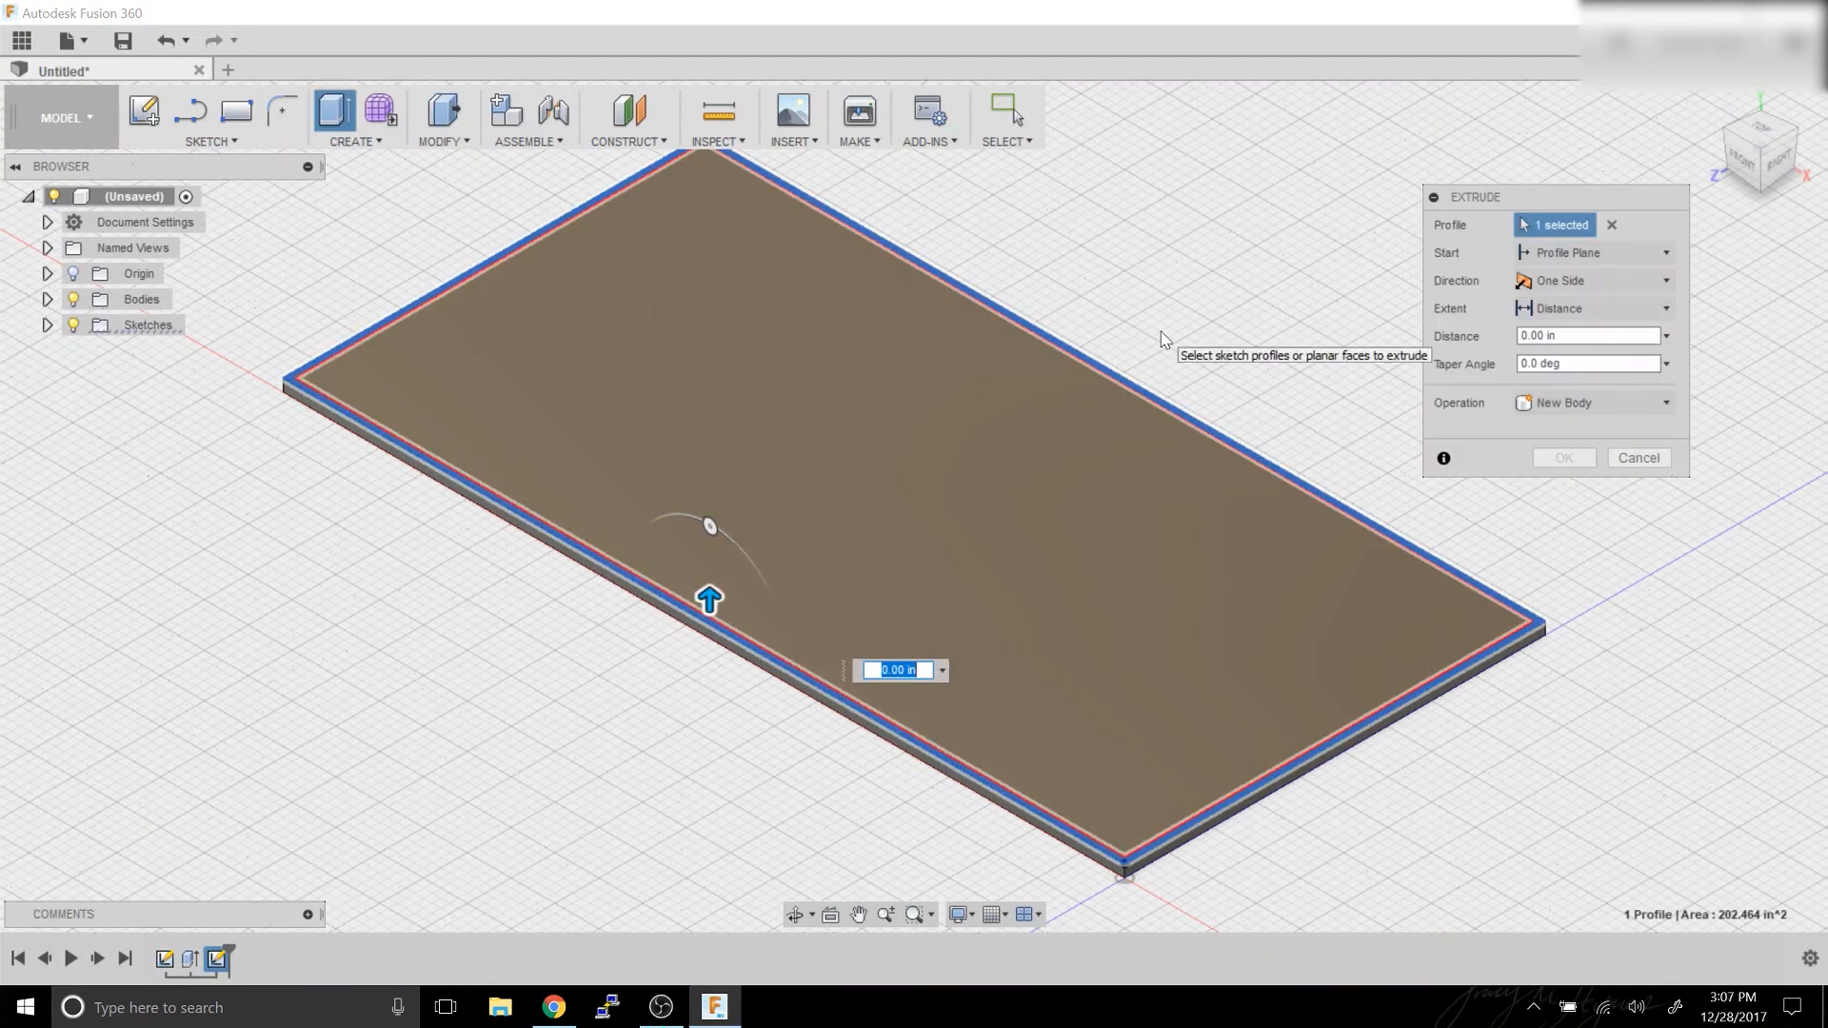
pyautogui.write('36')
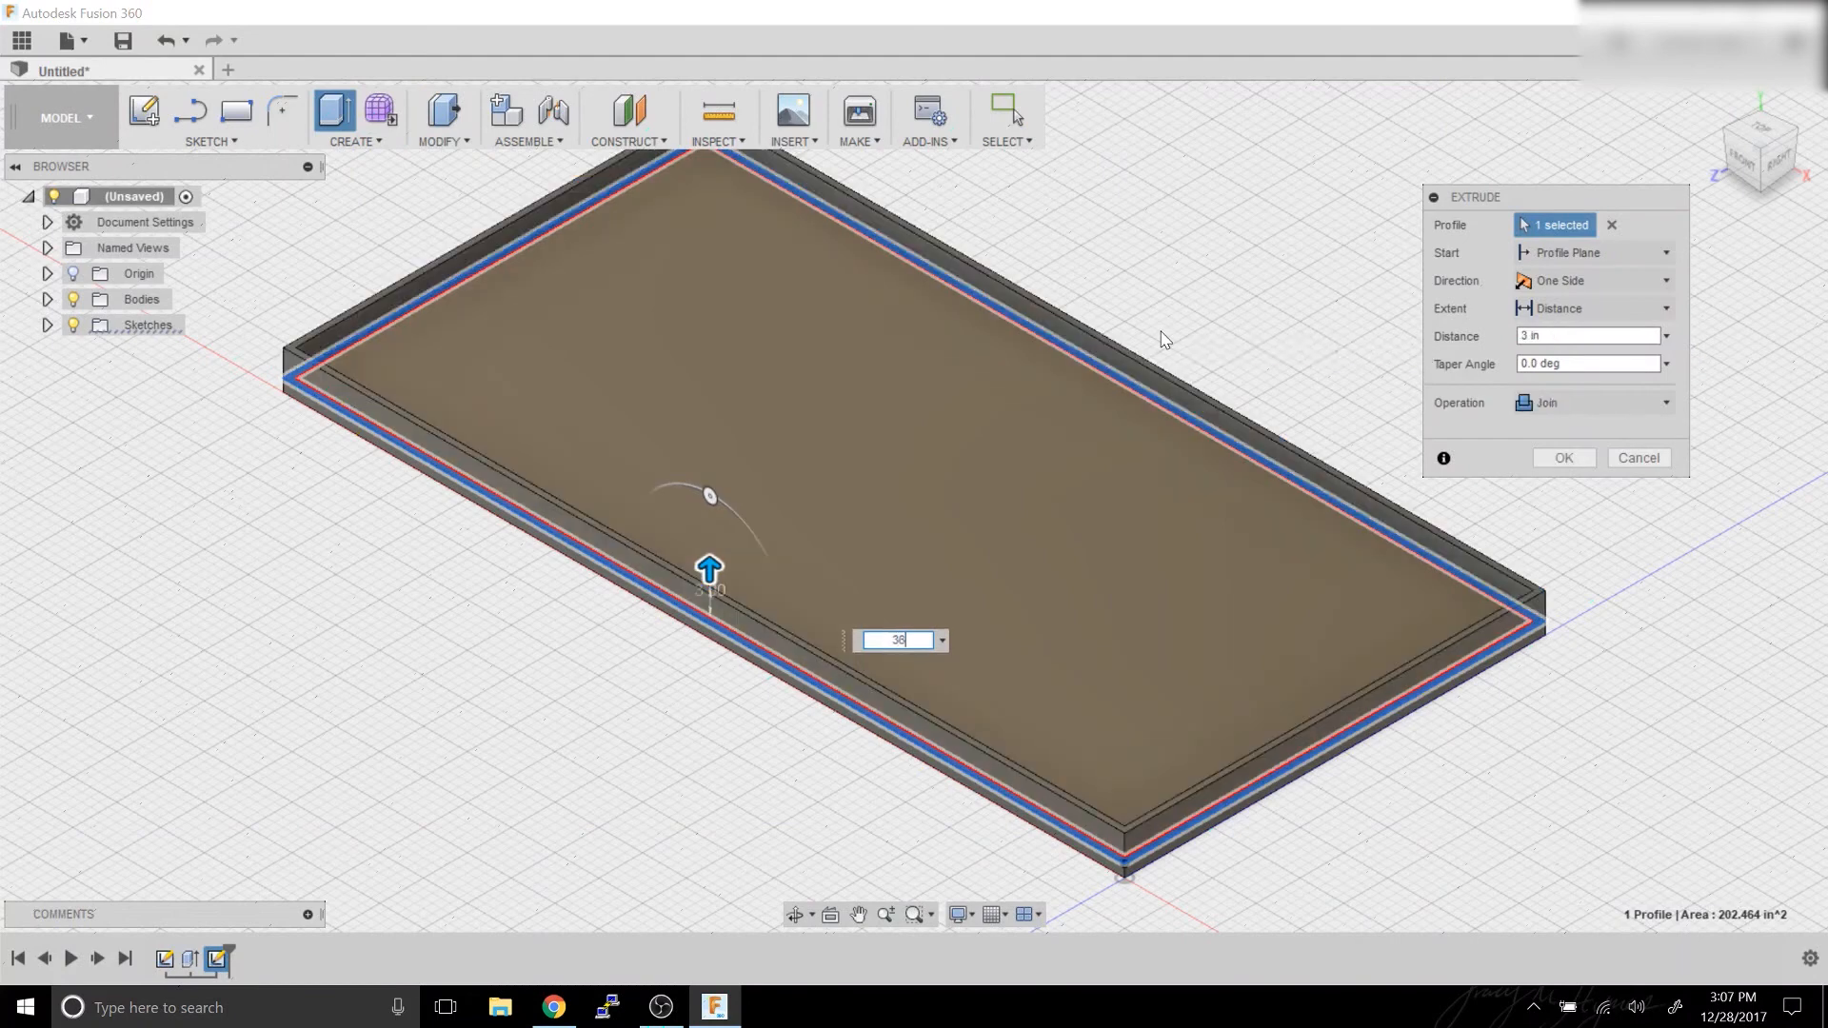
pyautogui.press('Return')
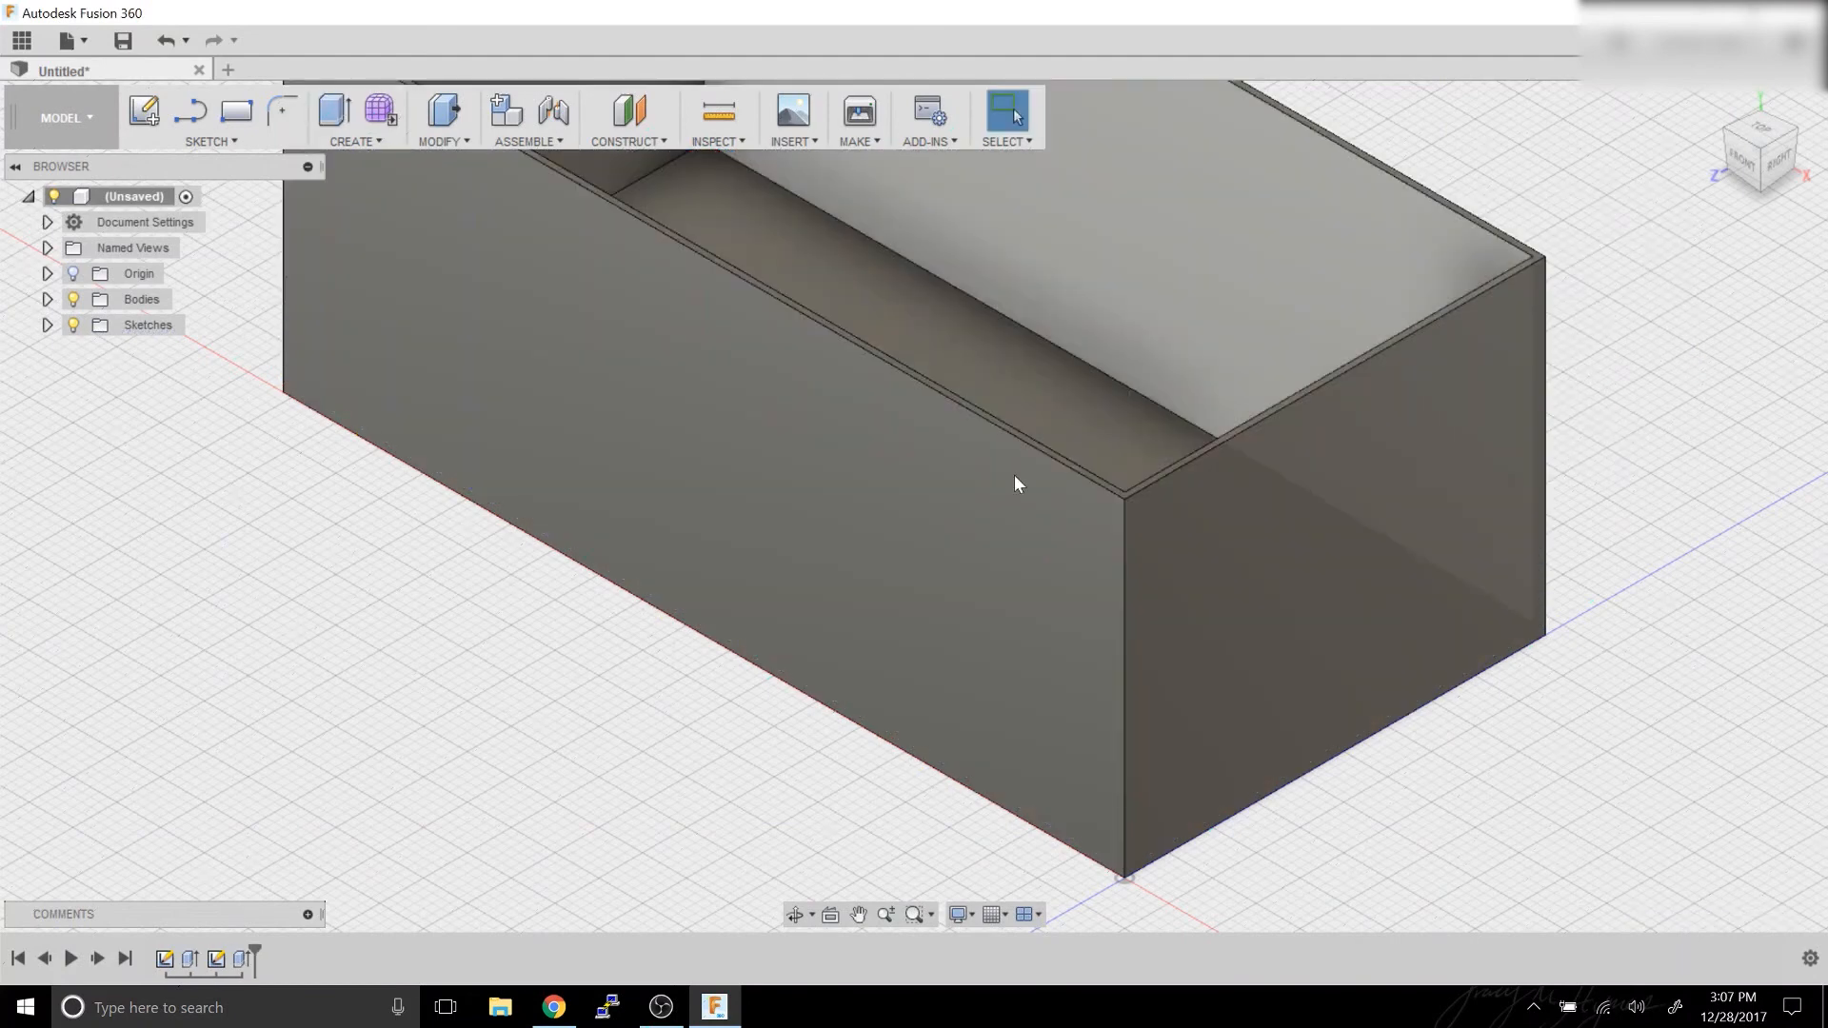
# Start a sketch on the outer face of the box's long front wall.
pyautogui.click(794, 914)
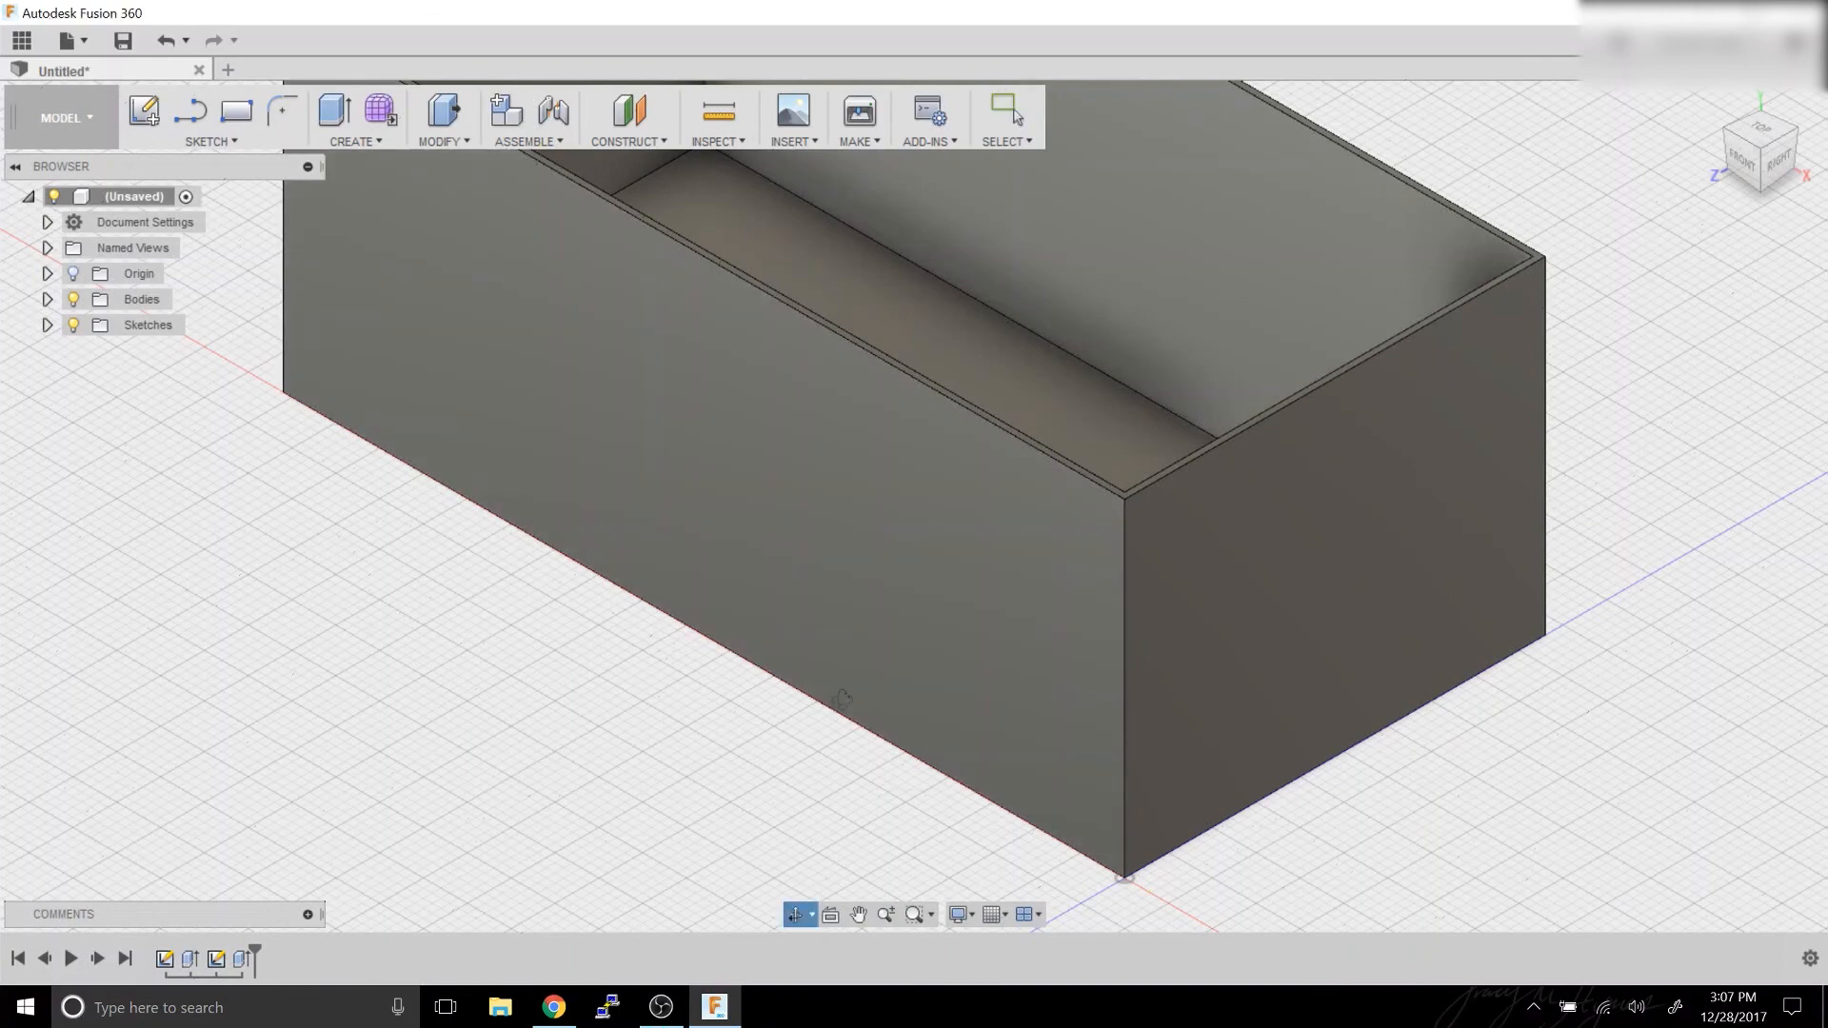
pyautogui.moveTo(841, 699); pyautogui.dragTo(846, 418)
pyautogui.press('Escape')
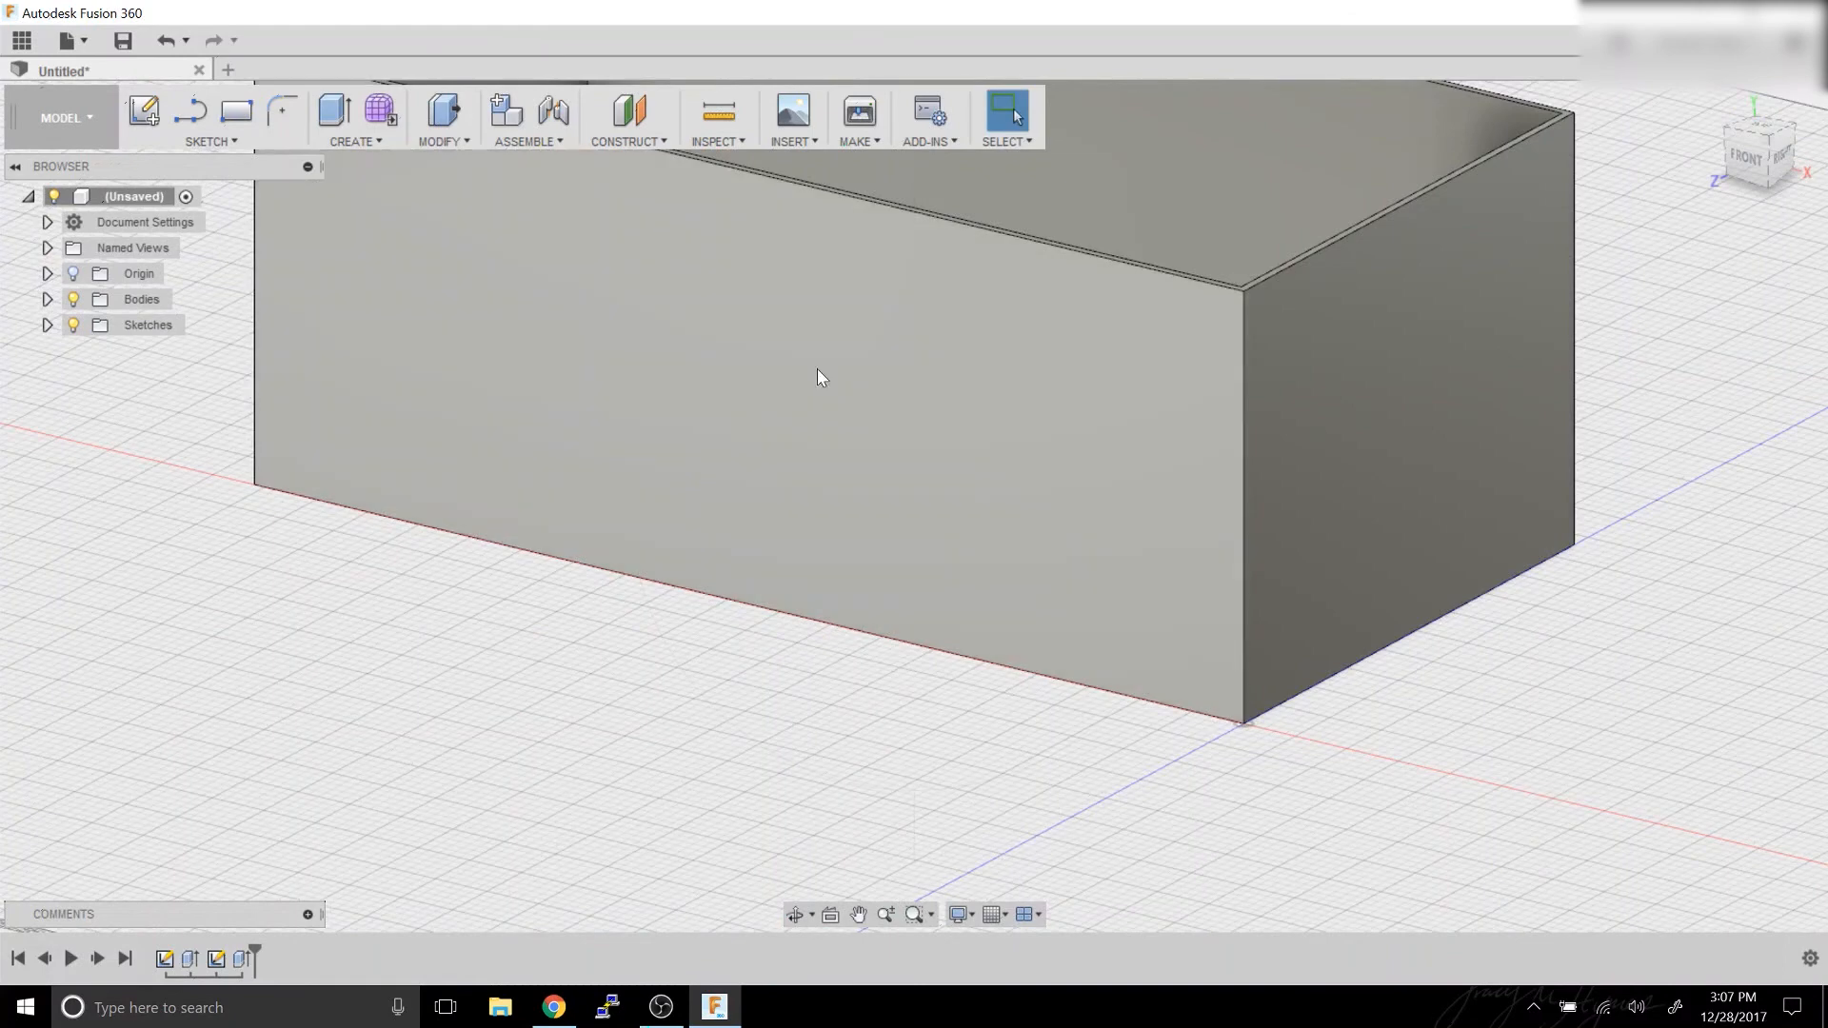
pyautogui.click(144, 110)
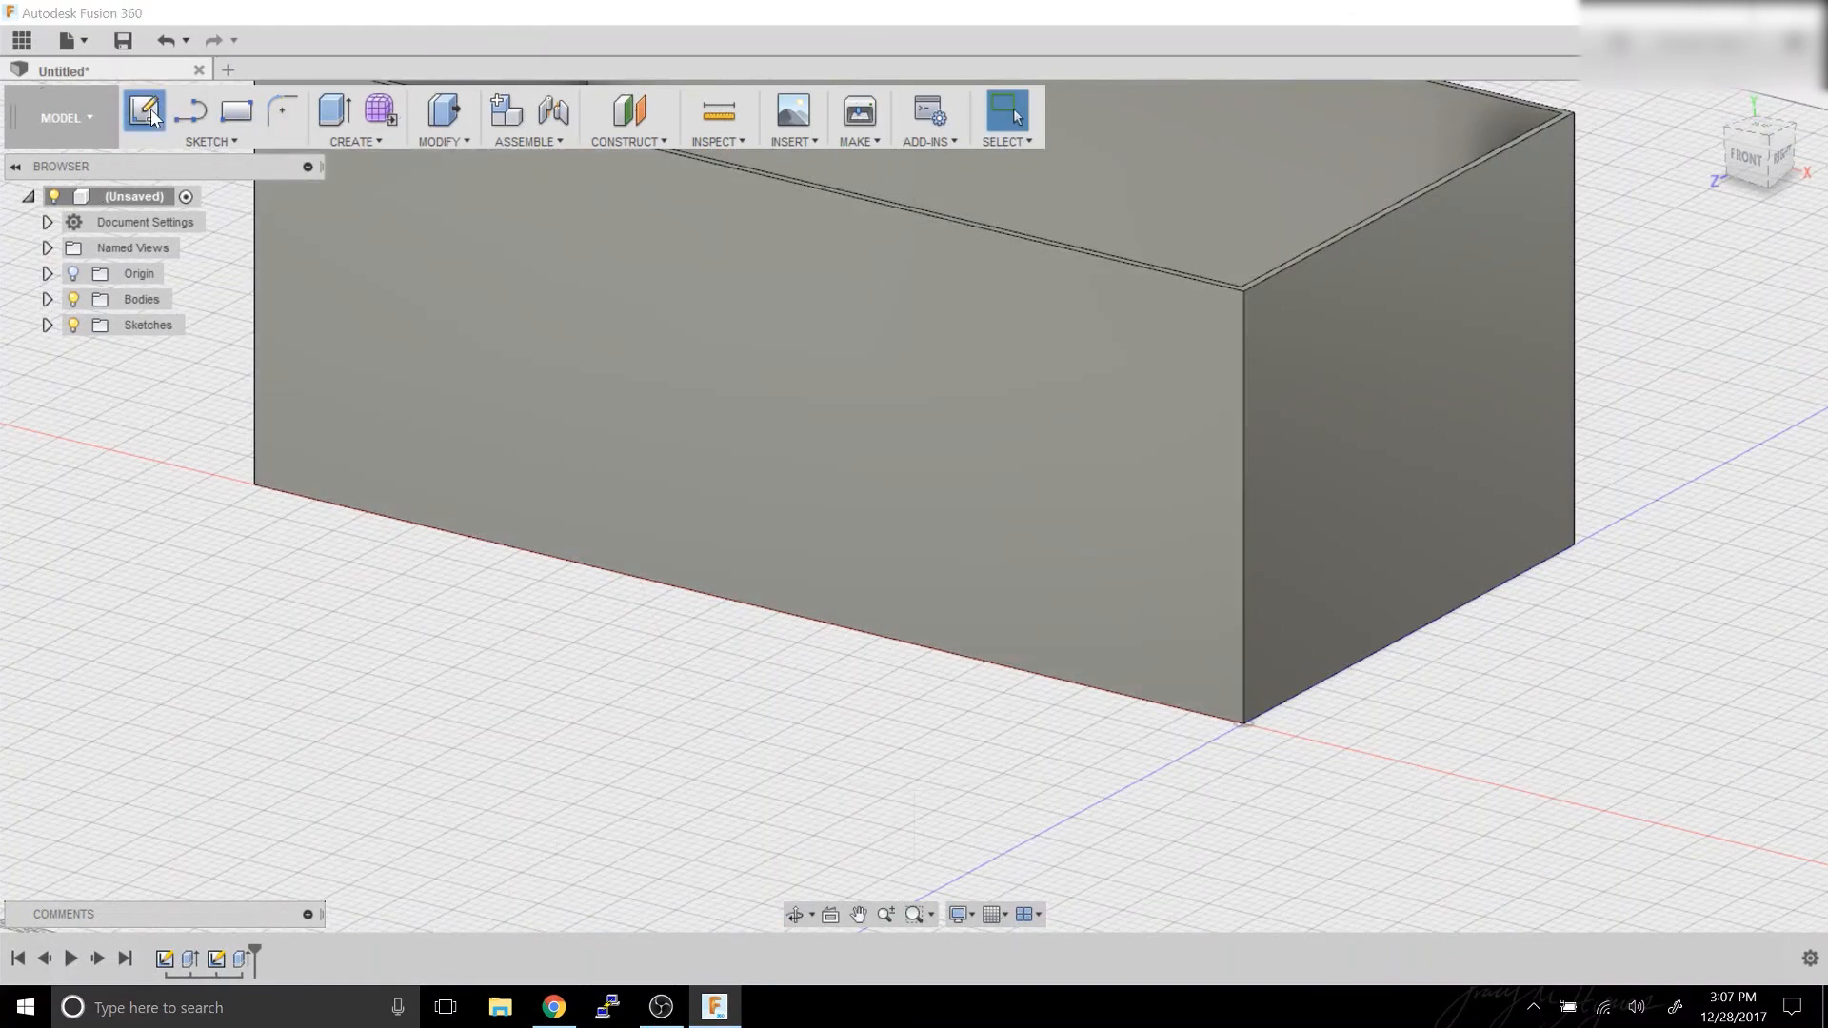
pyautogui.click(777, 361)
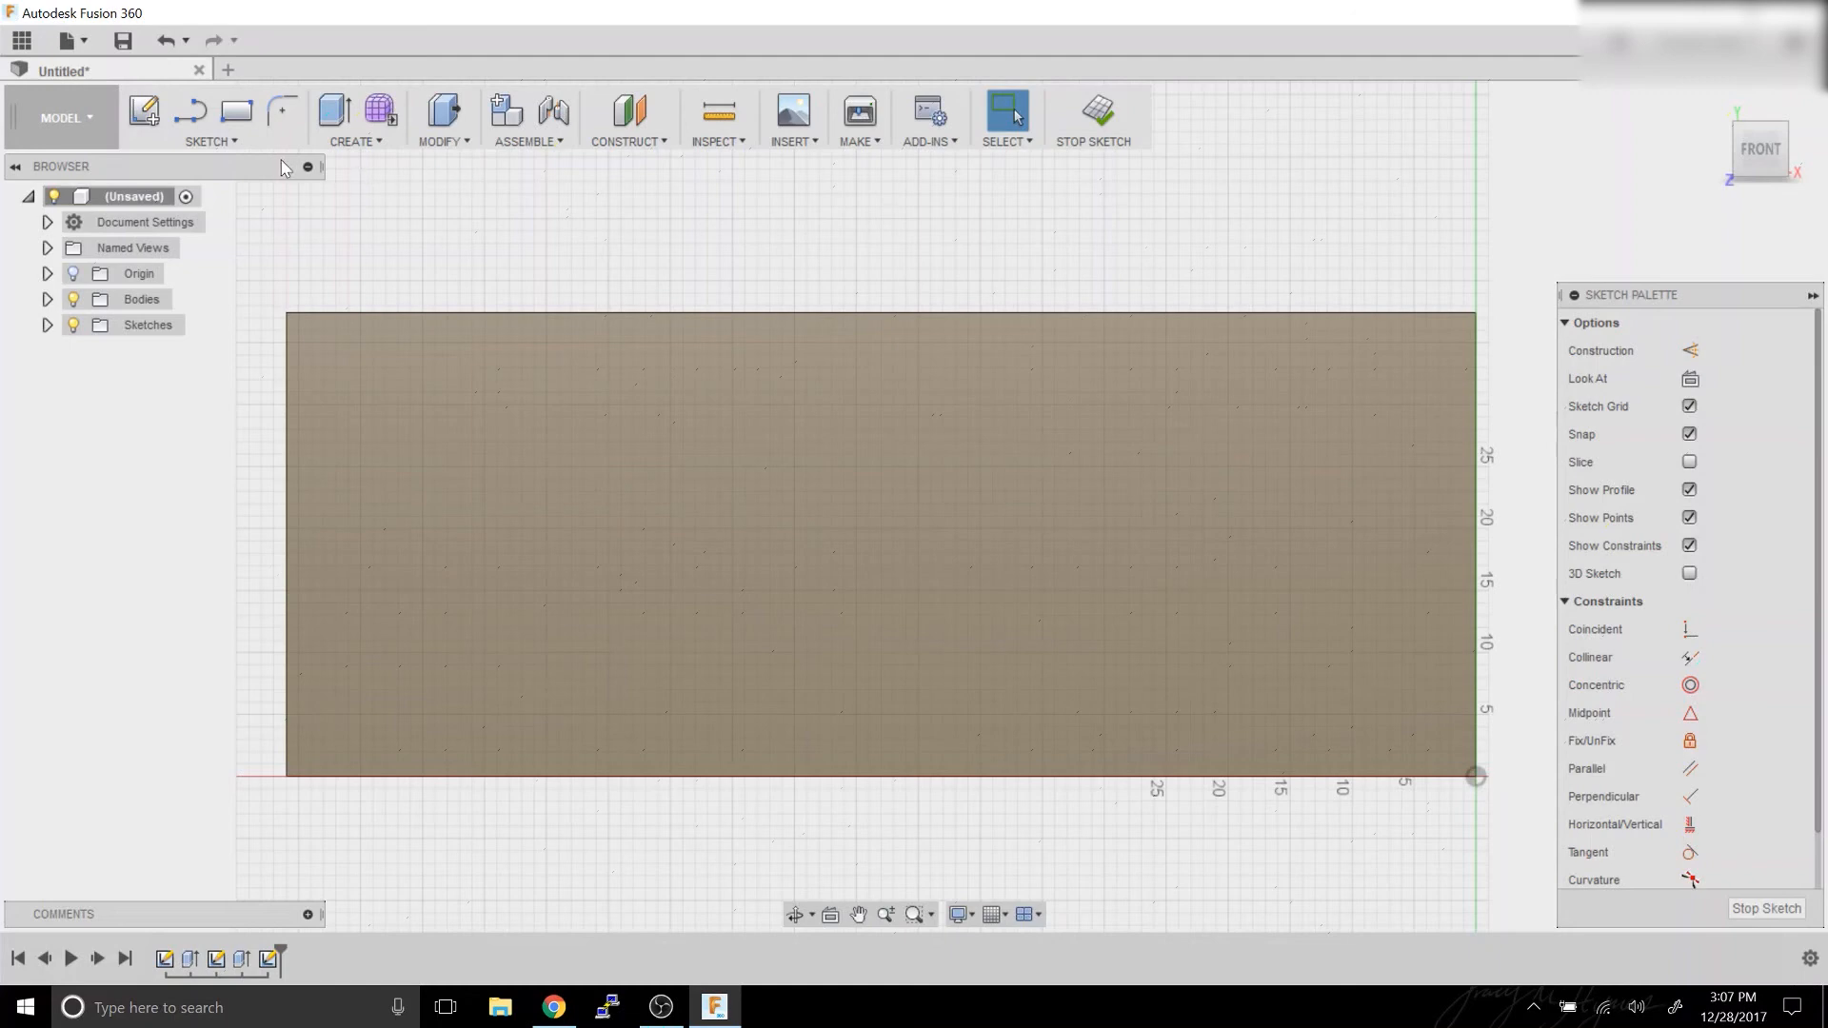
# Draw a 12 in wide rectangle over the full wall height, starting from the front face's upper corner farthest from the origin.
pyautogui.click(236, 111)
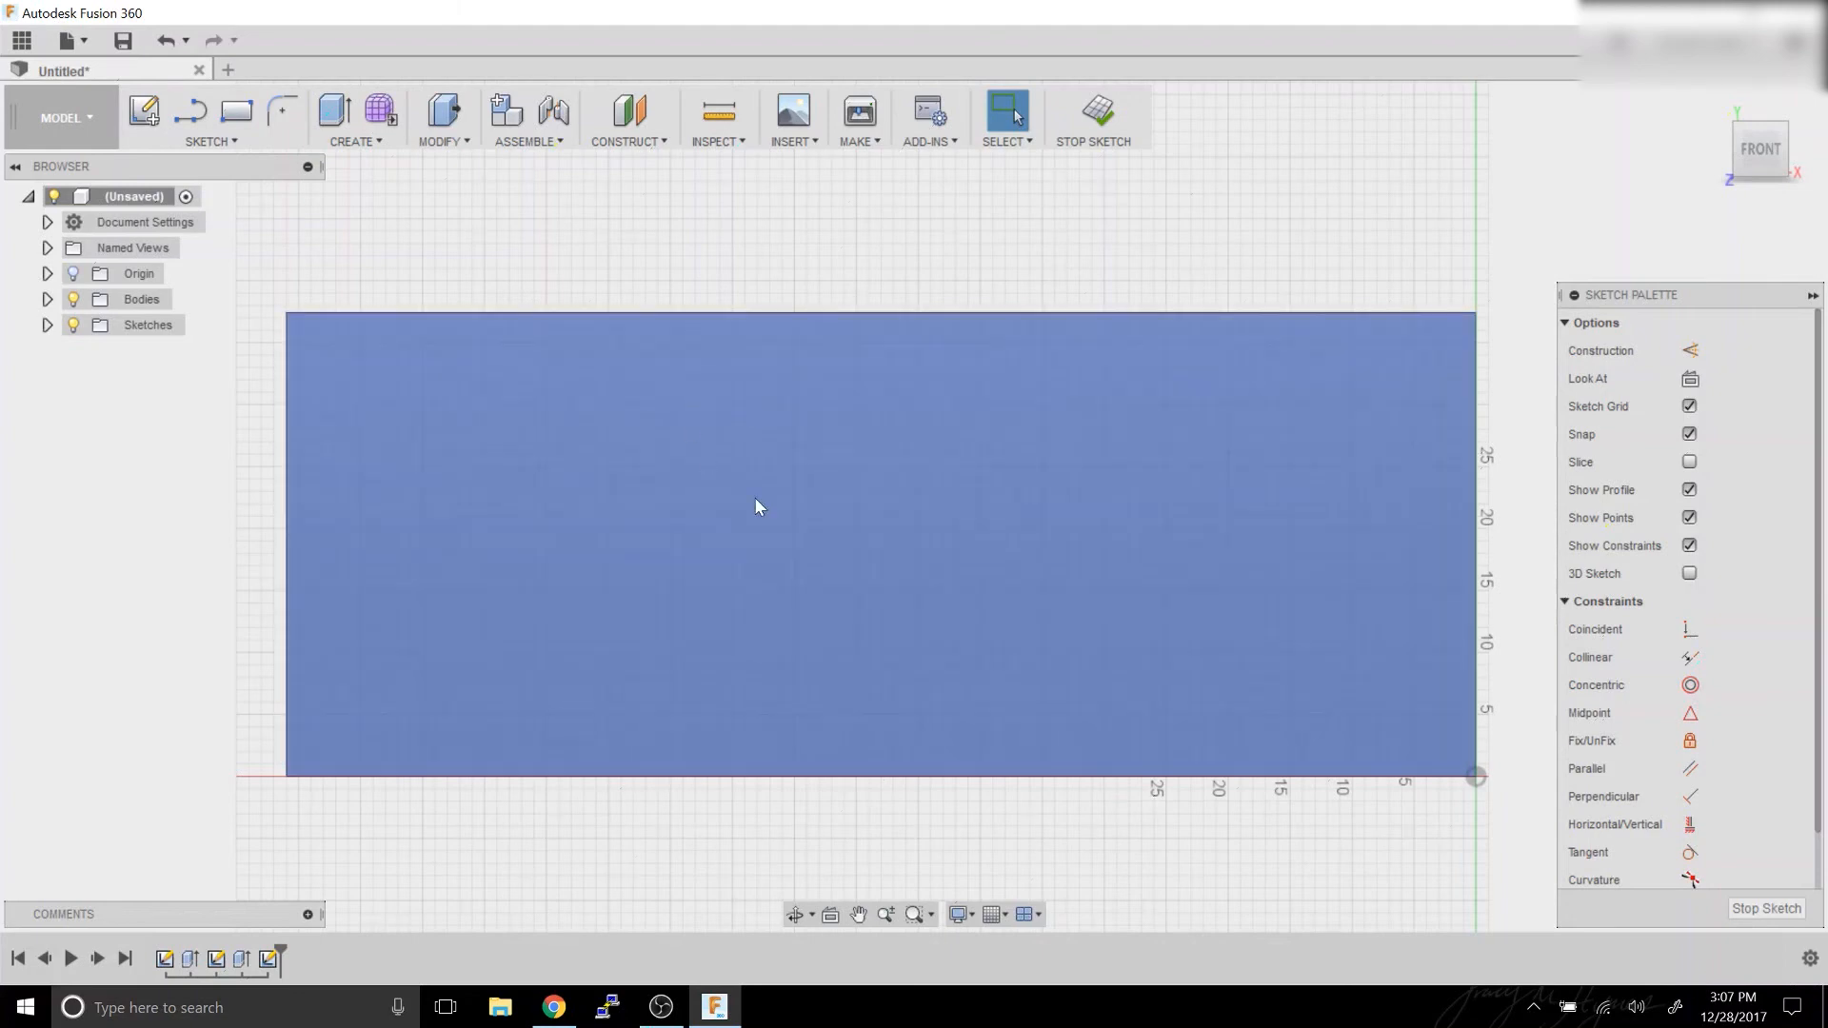
pyautogui.click(237, 122)
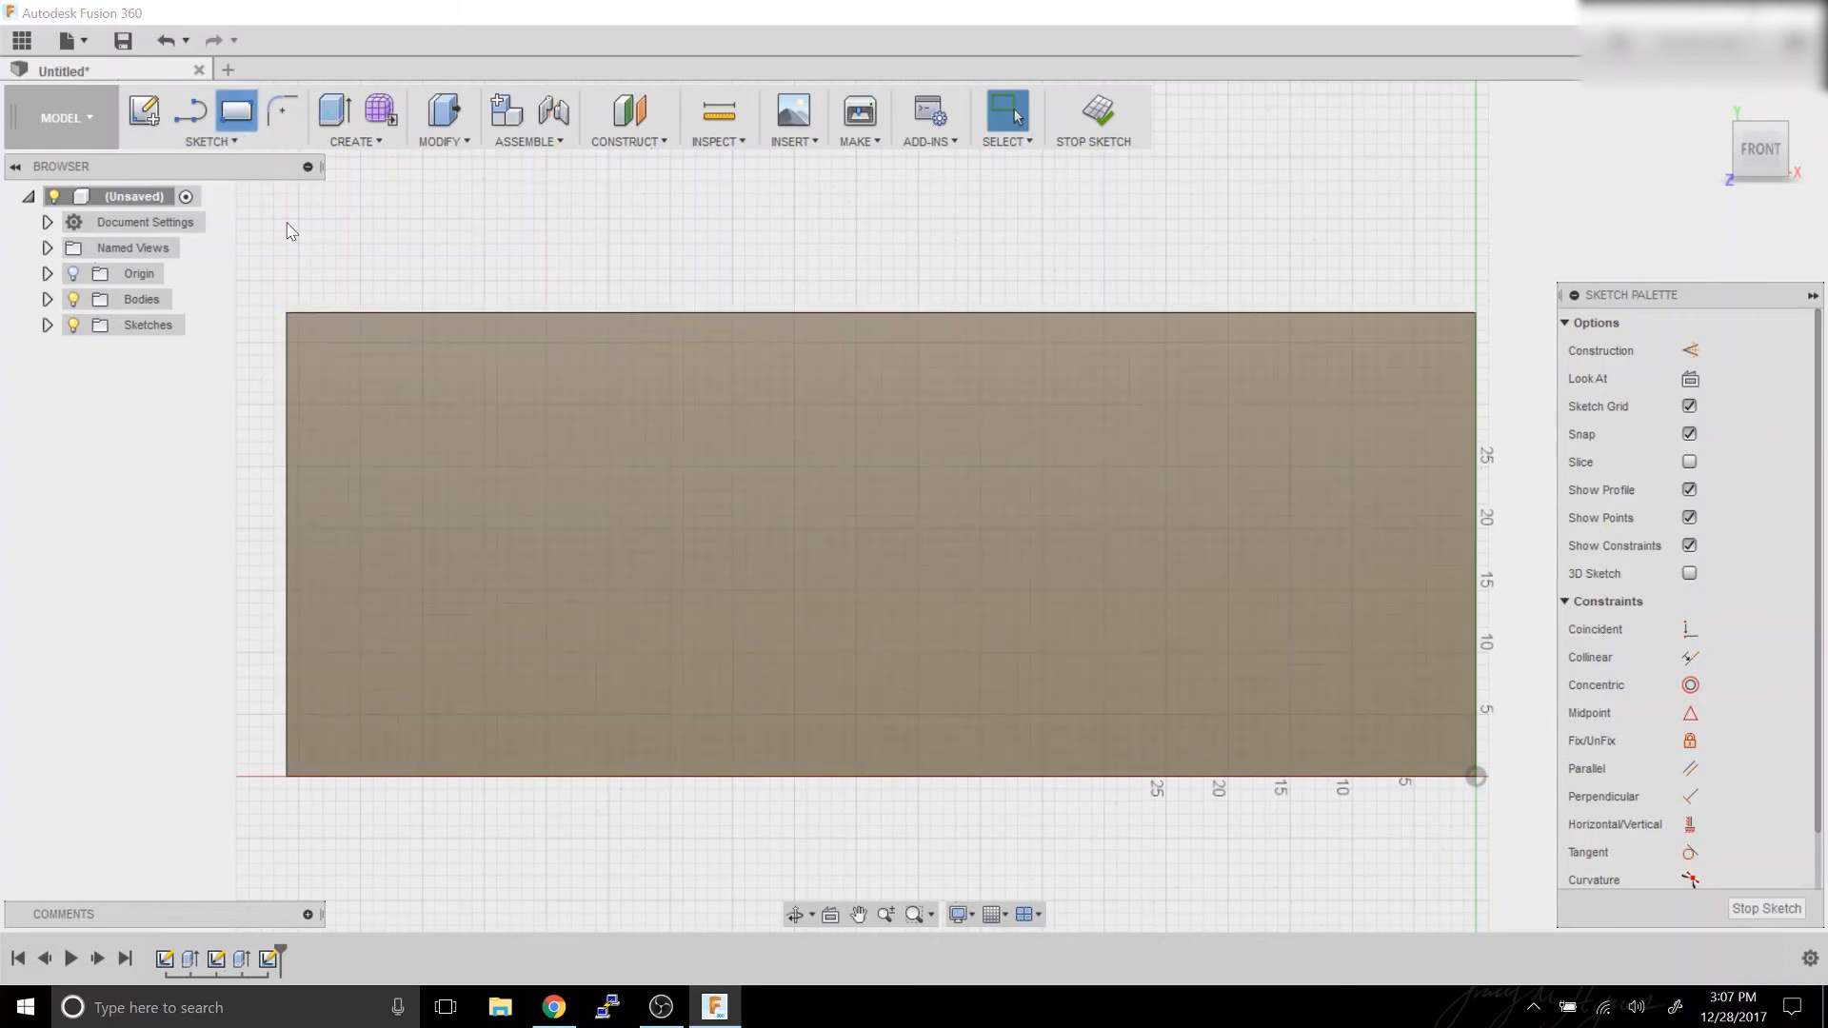
pyautogui.click(286, 312)
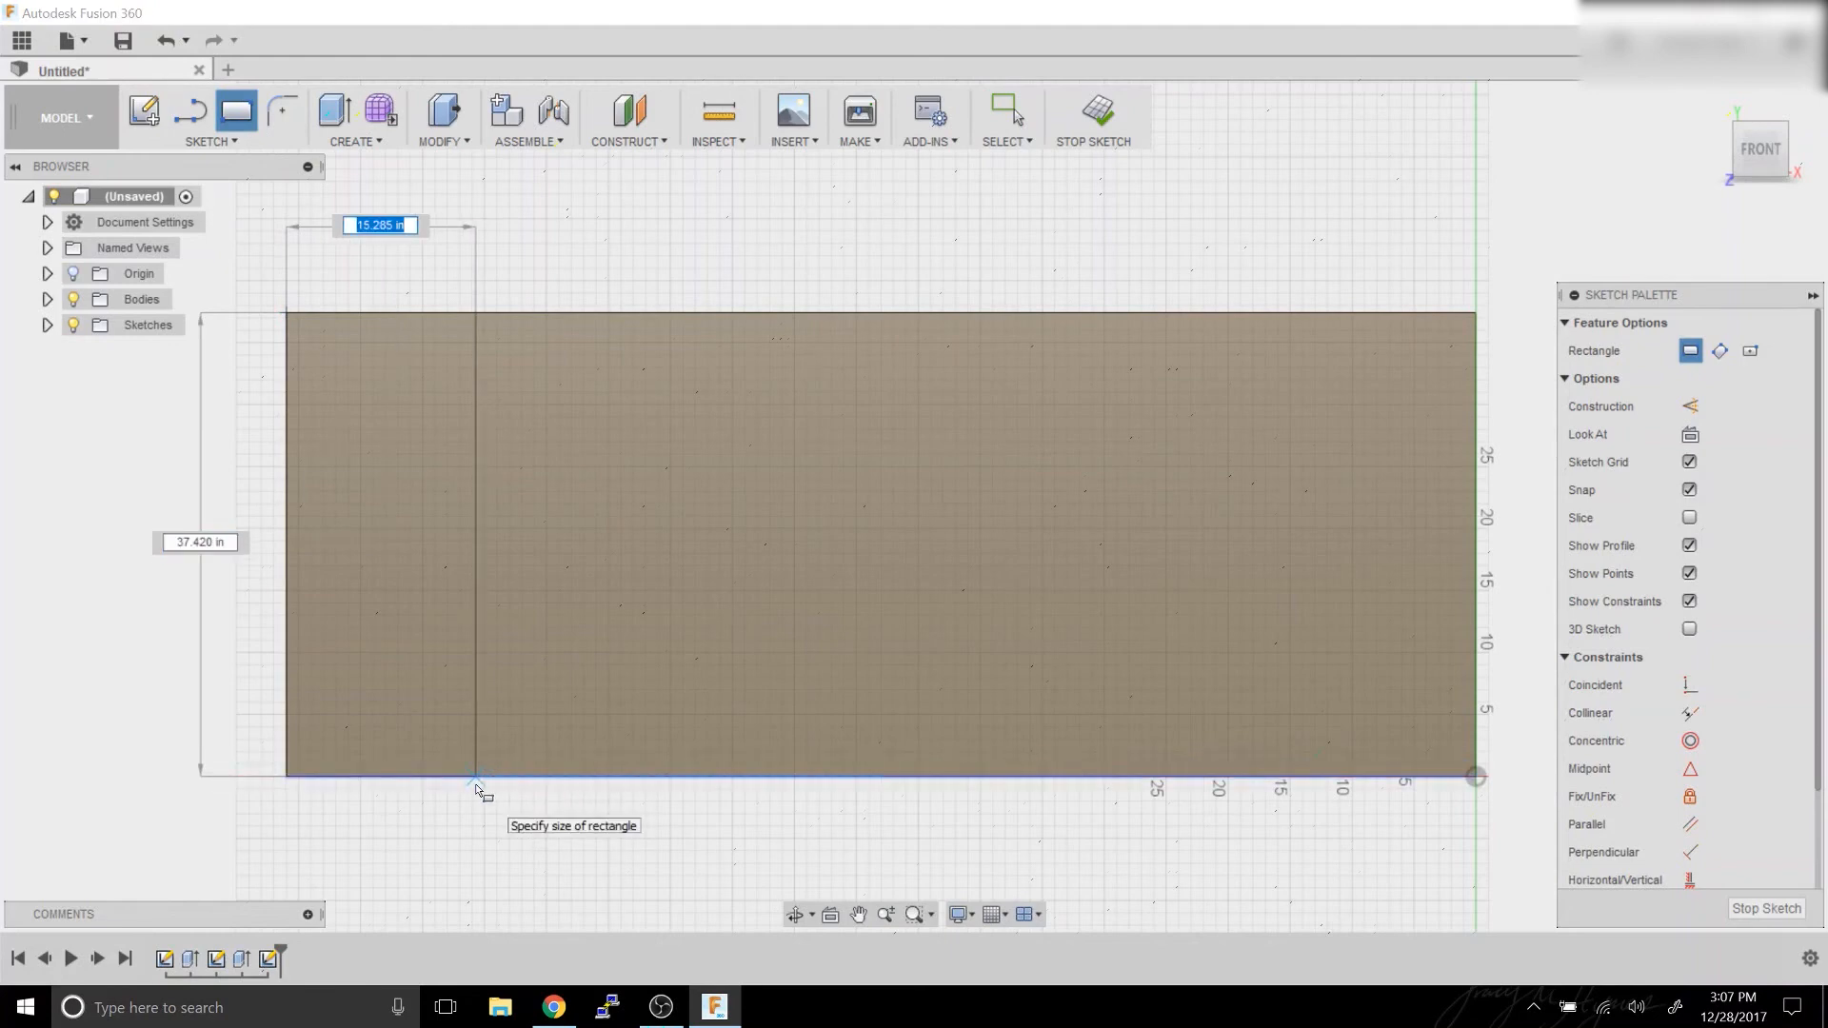
pyautogui.write('12')
pyautogui.press('Tab')
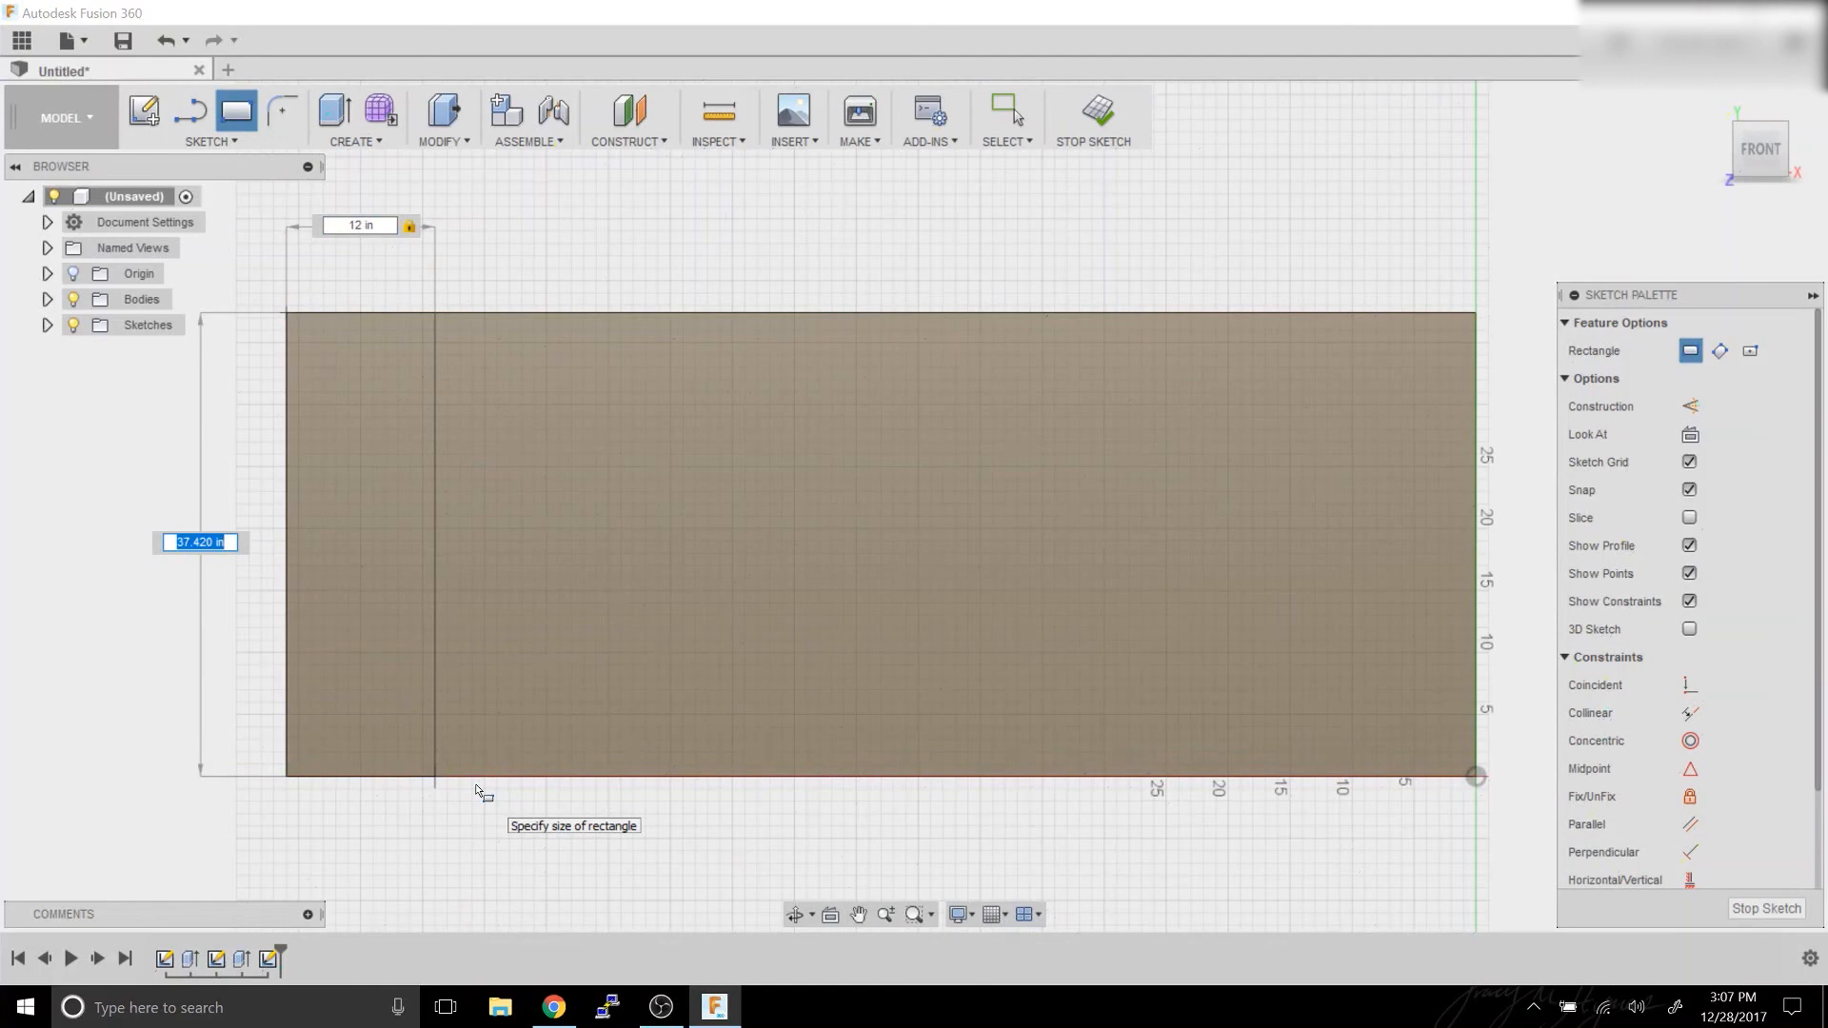
pyautogui.press('Tab')
pyautogui.press('Return')
pyautogui.press('Escape')
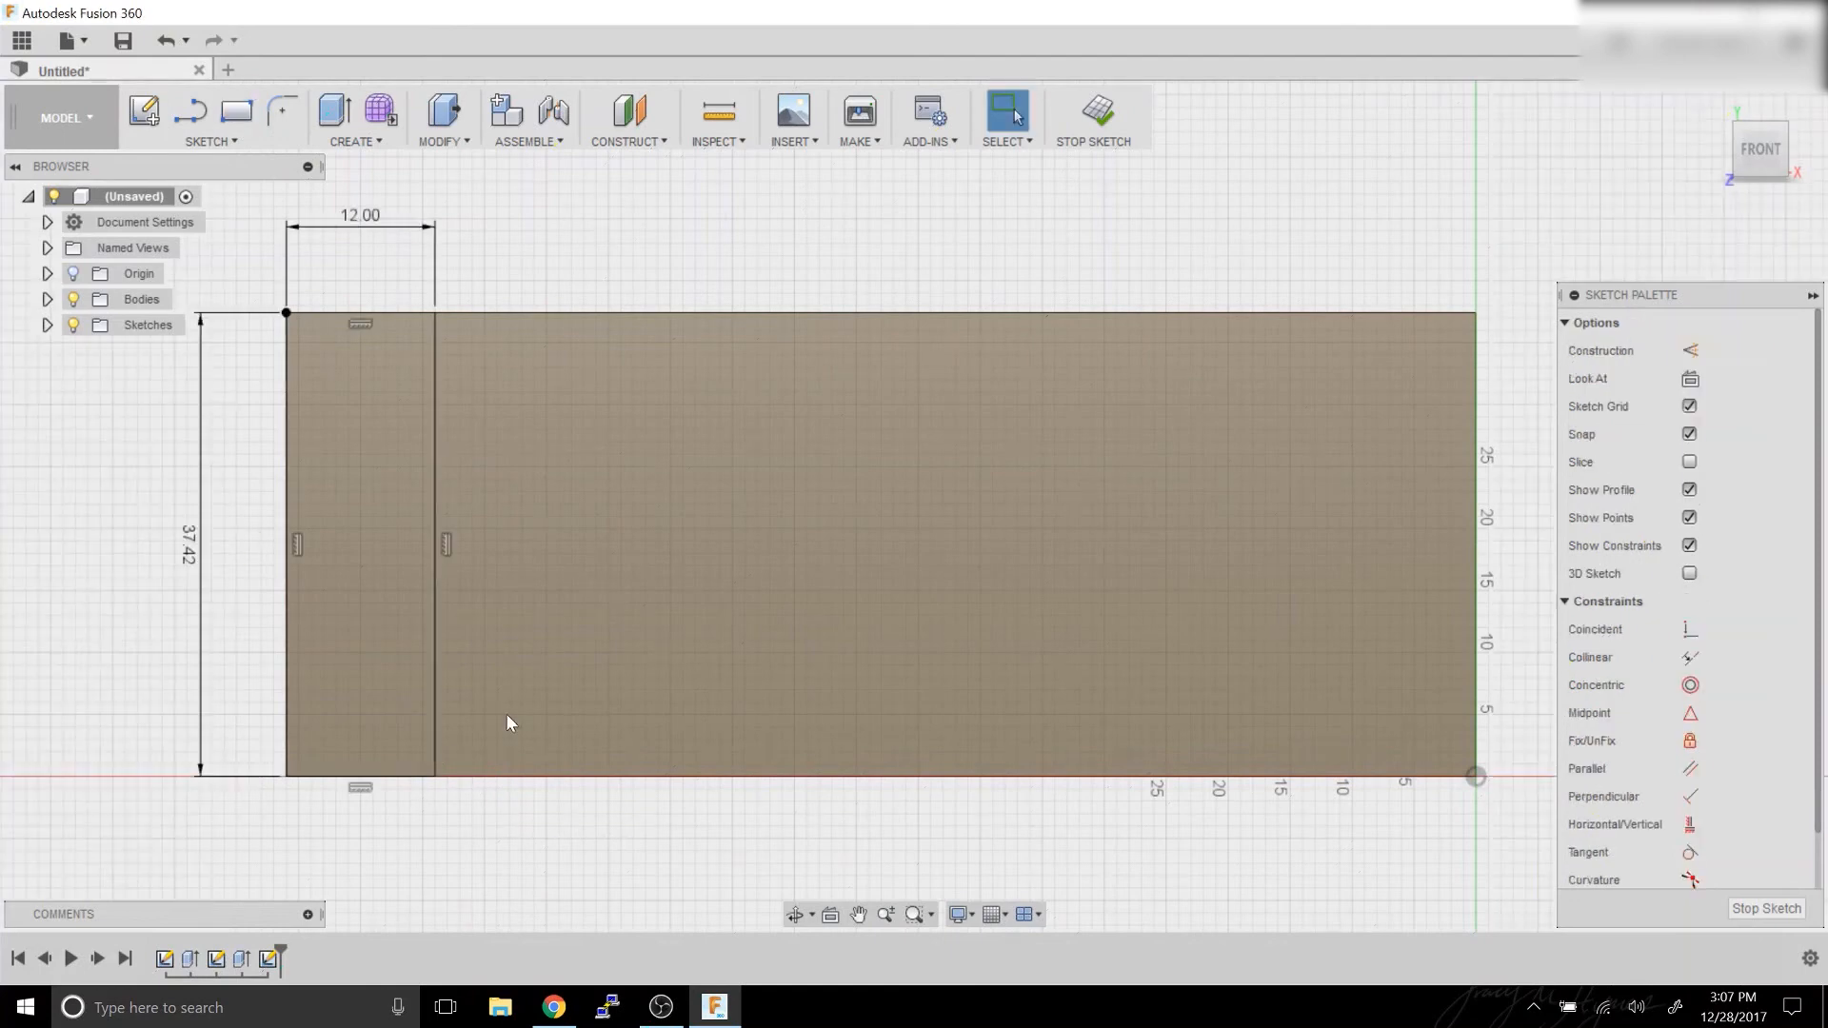
# Draw a rectangle 6 in high and about 83.29 in long along the wall's upper edge, starting at the 12 in rectangle's upper corner.
pyautogui.click(236, 110)
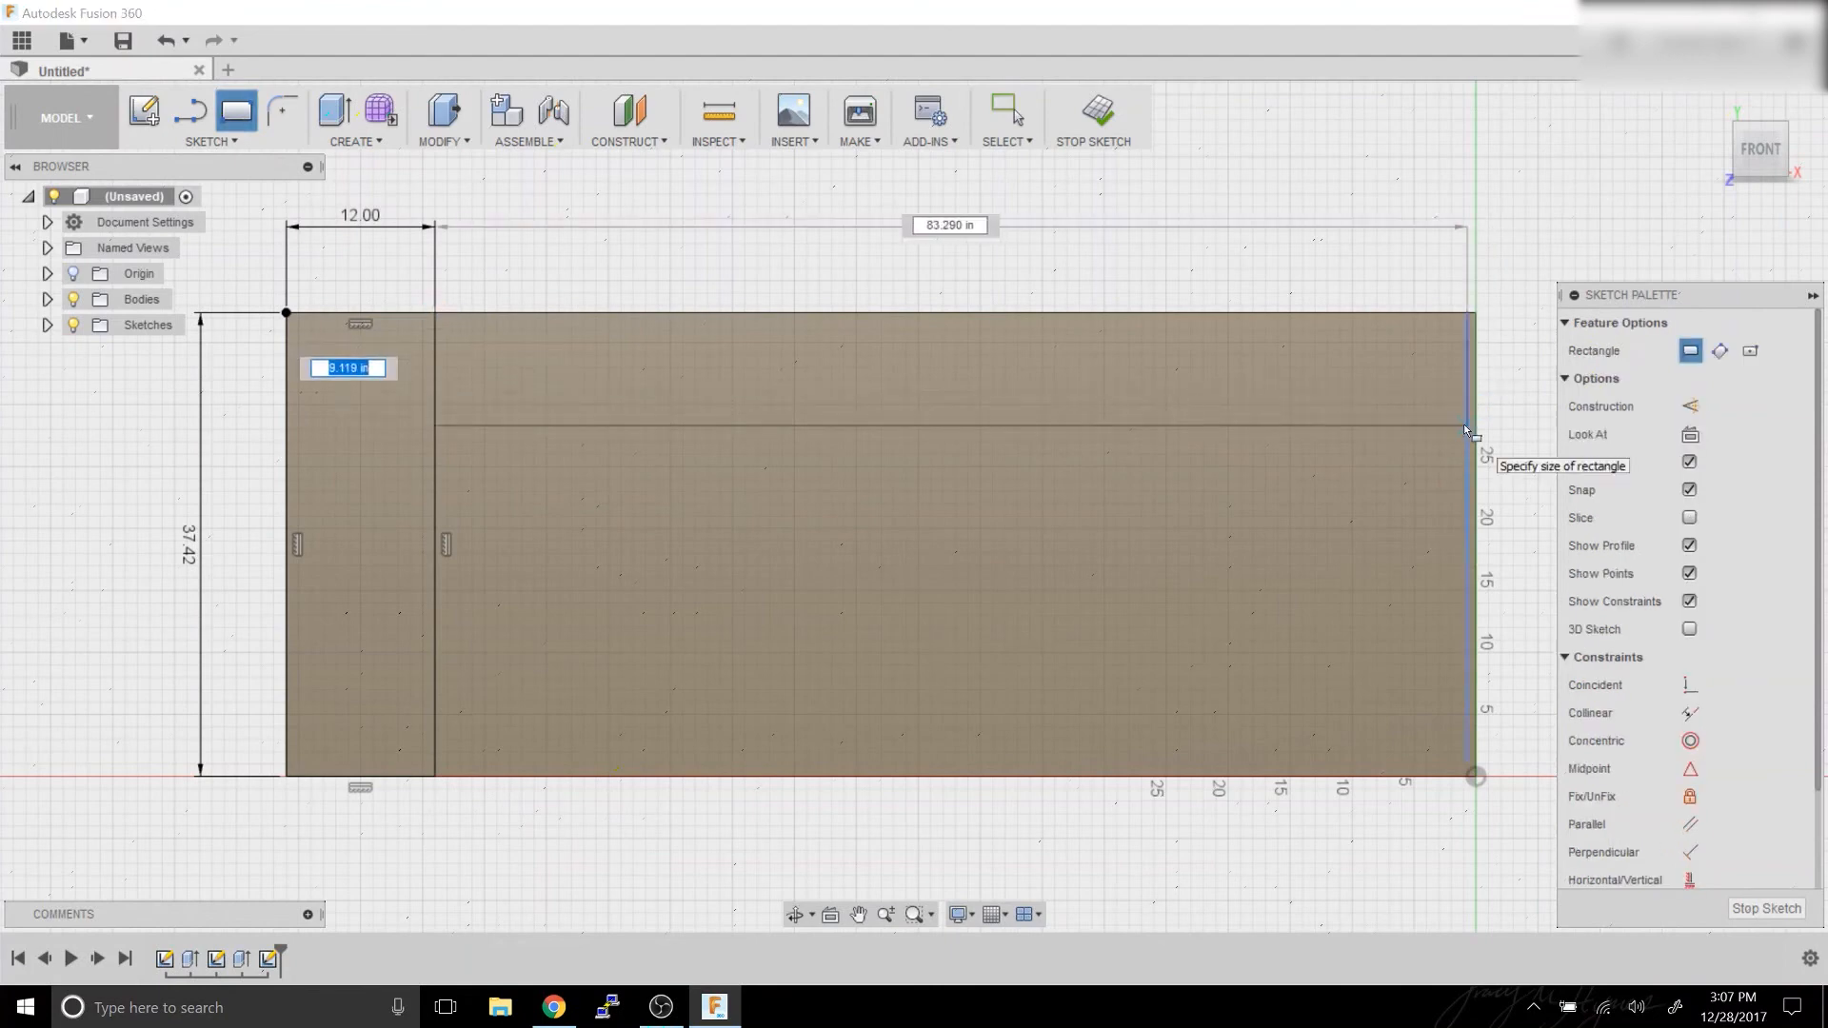
pyautogui.write('6')
pyautogui.press('Tab')
pyautogui.press('Tab')
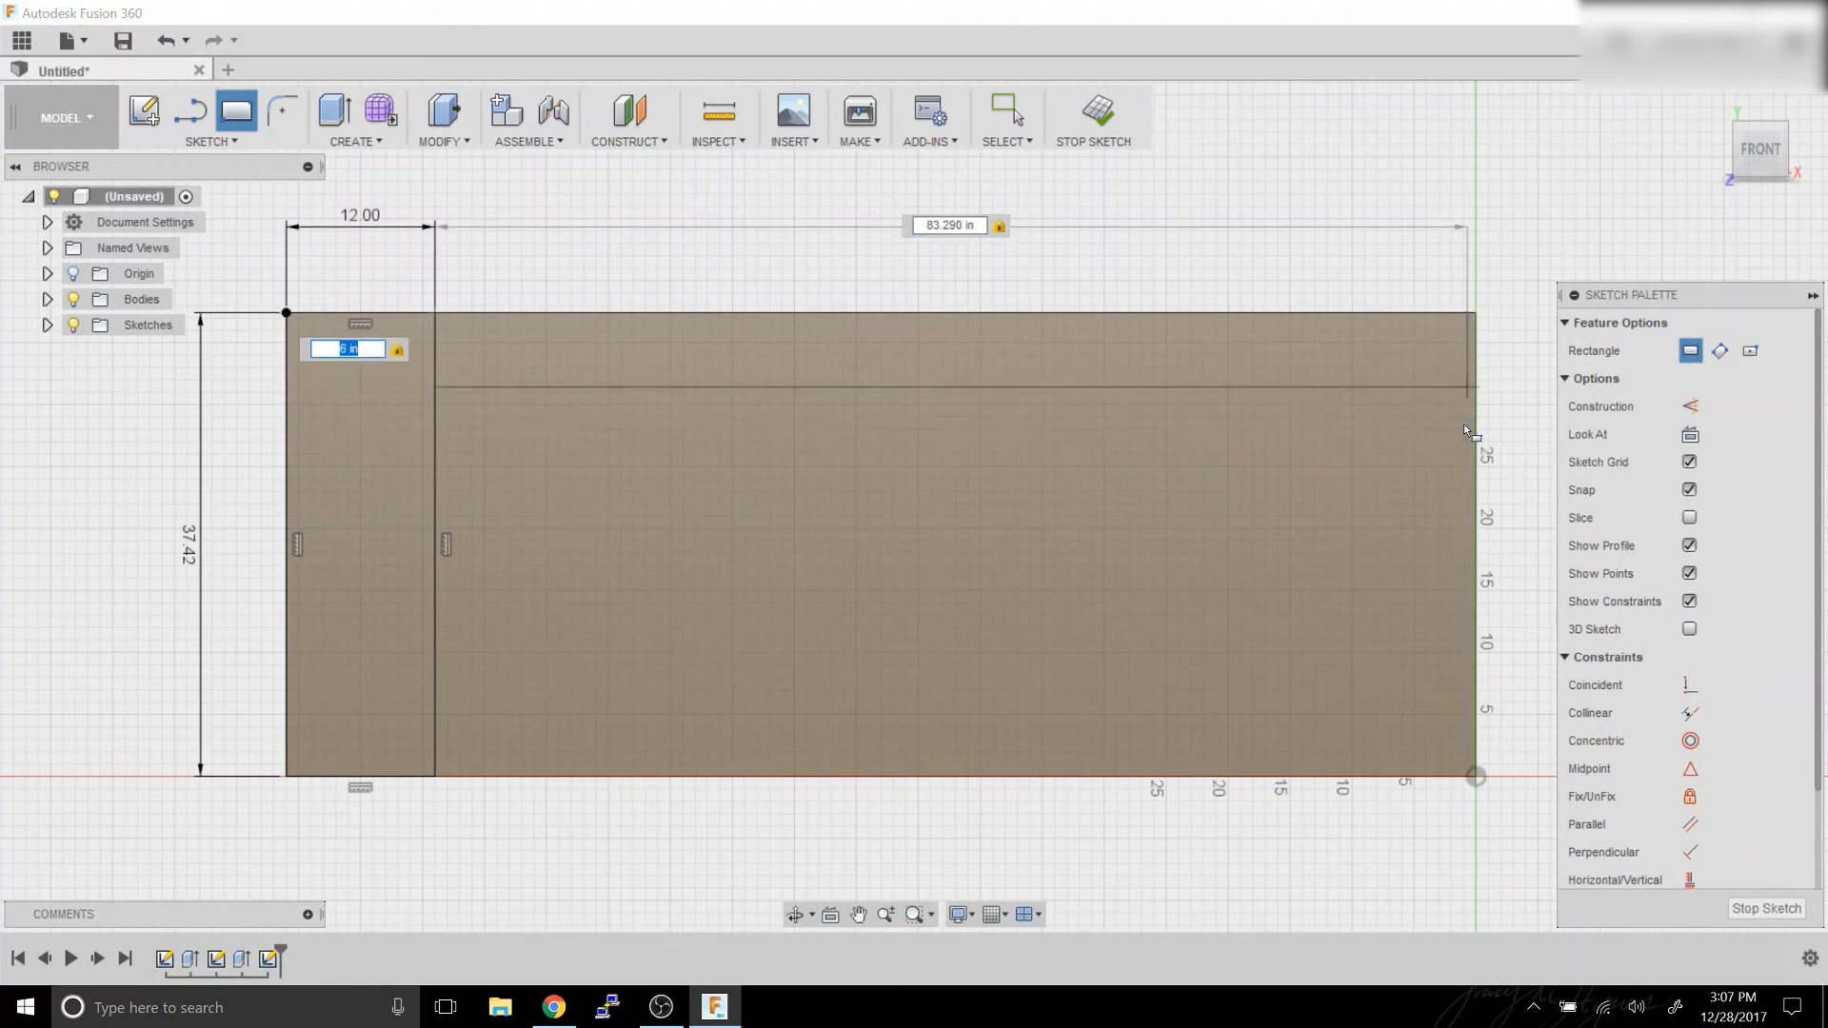
pyautogui.press('BackSpace')
pyautogui.write('6')
pyautogui.press('Return')
pyautogui.press('Escape')
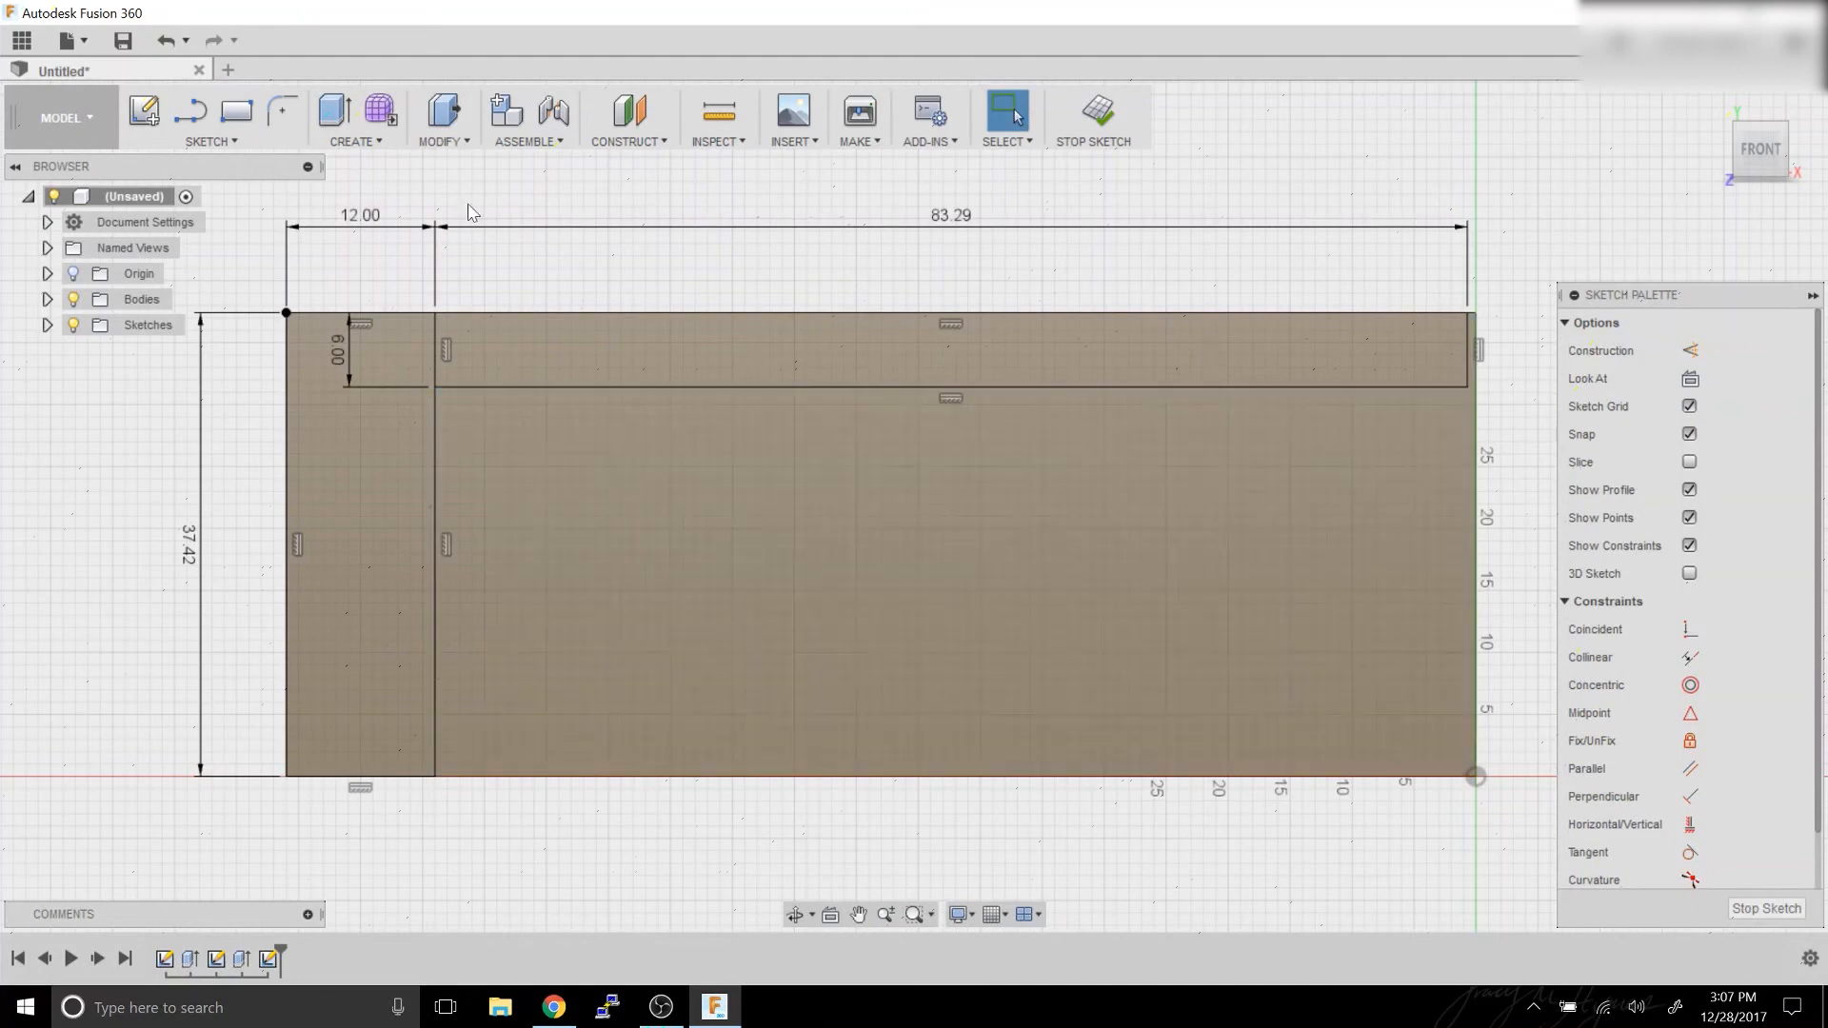
# Draw a 72 in by 24 in rectangle directly below the 6 in strip, starting at the edge of the 12 in rectangle.
pyautogui.click(238, 120)
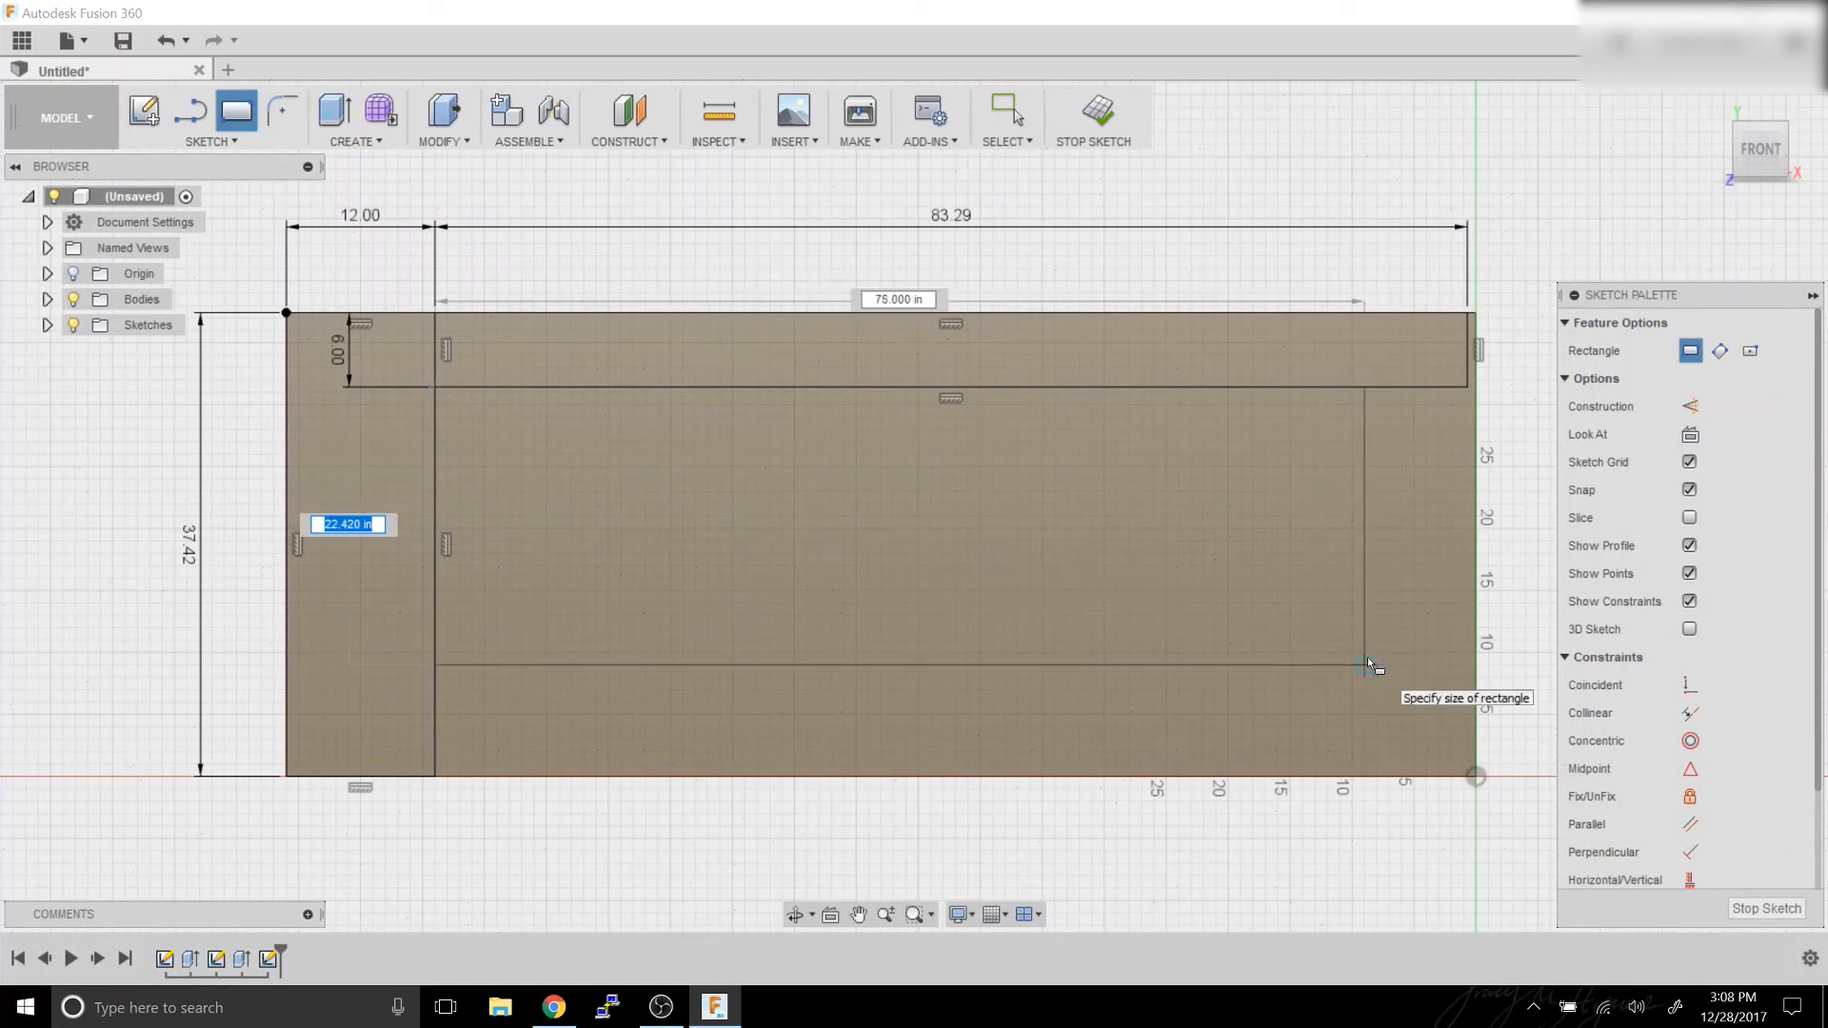
pyautogui.write('24')
pyautogui.press('Tab')
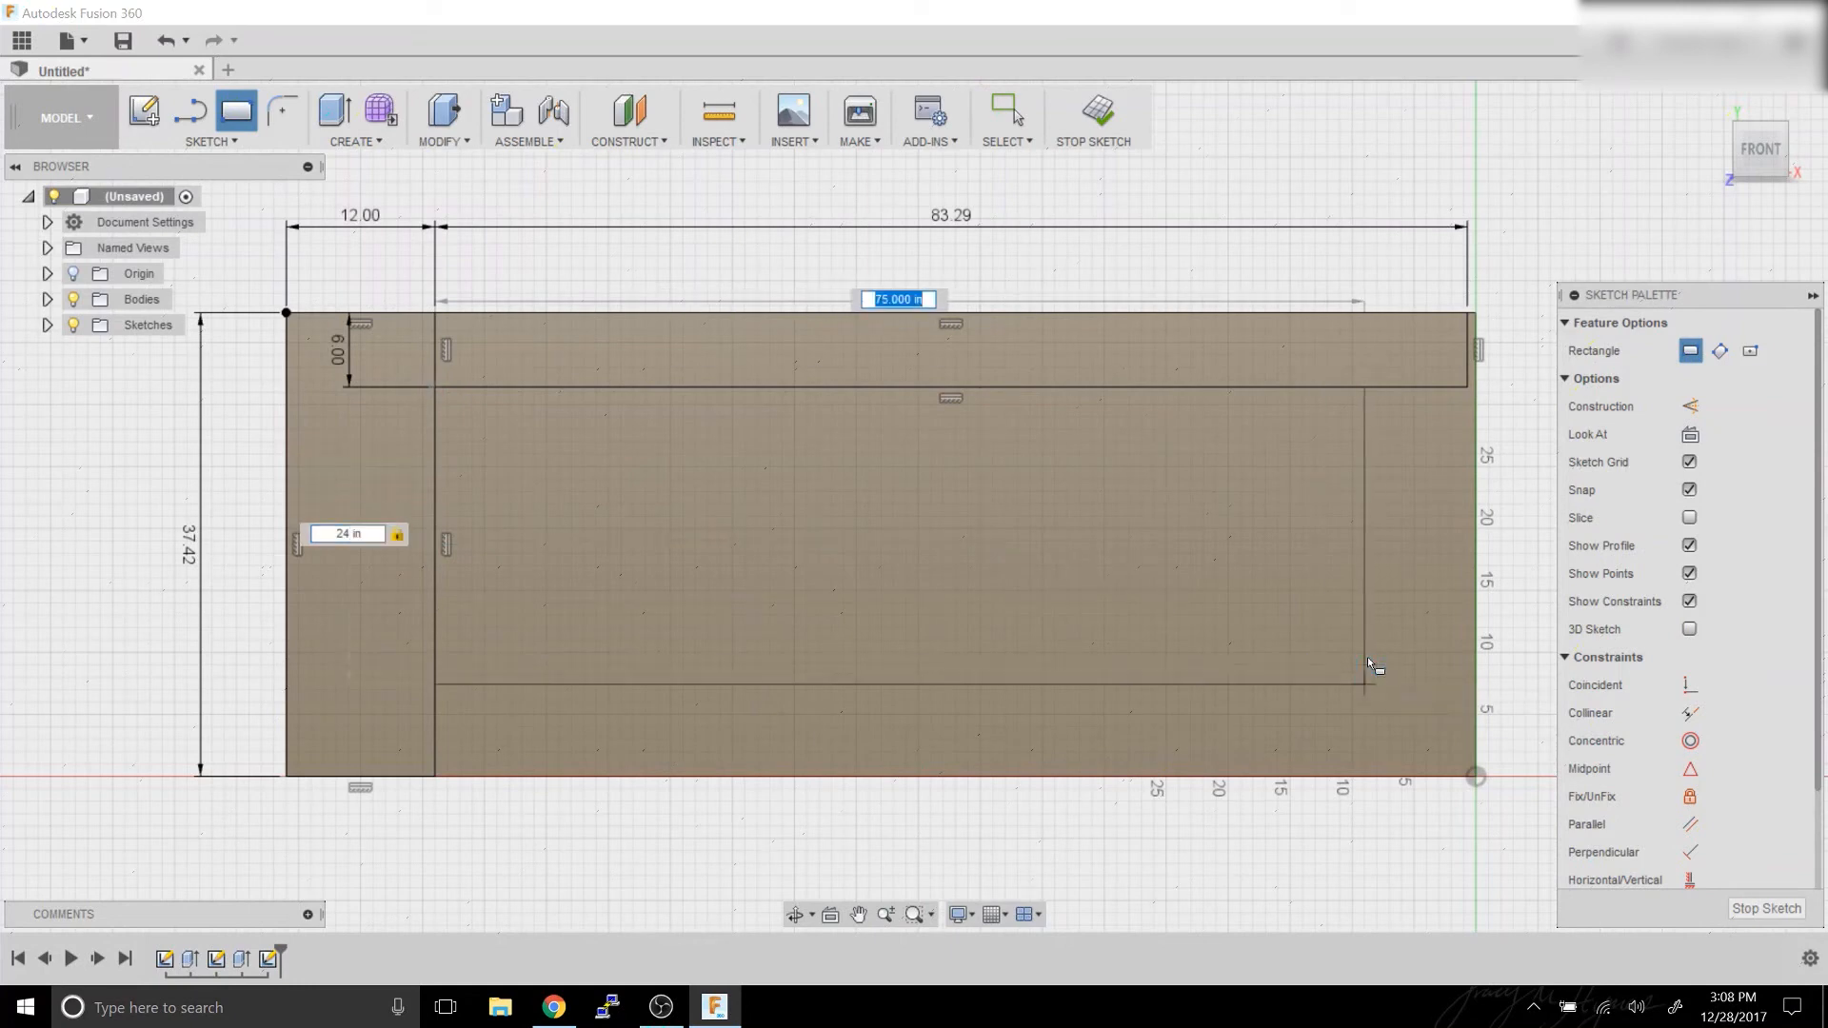
pyautogui.write('72')
pyautogui.press('Tab')
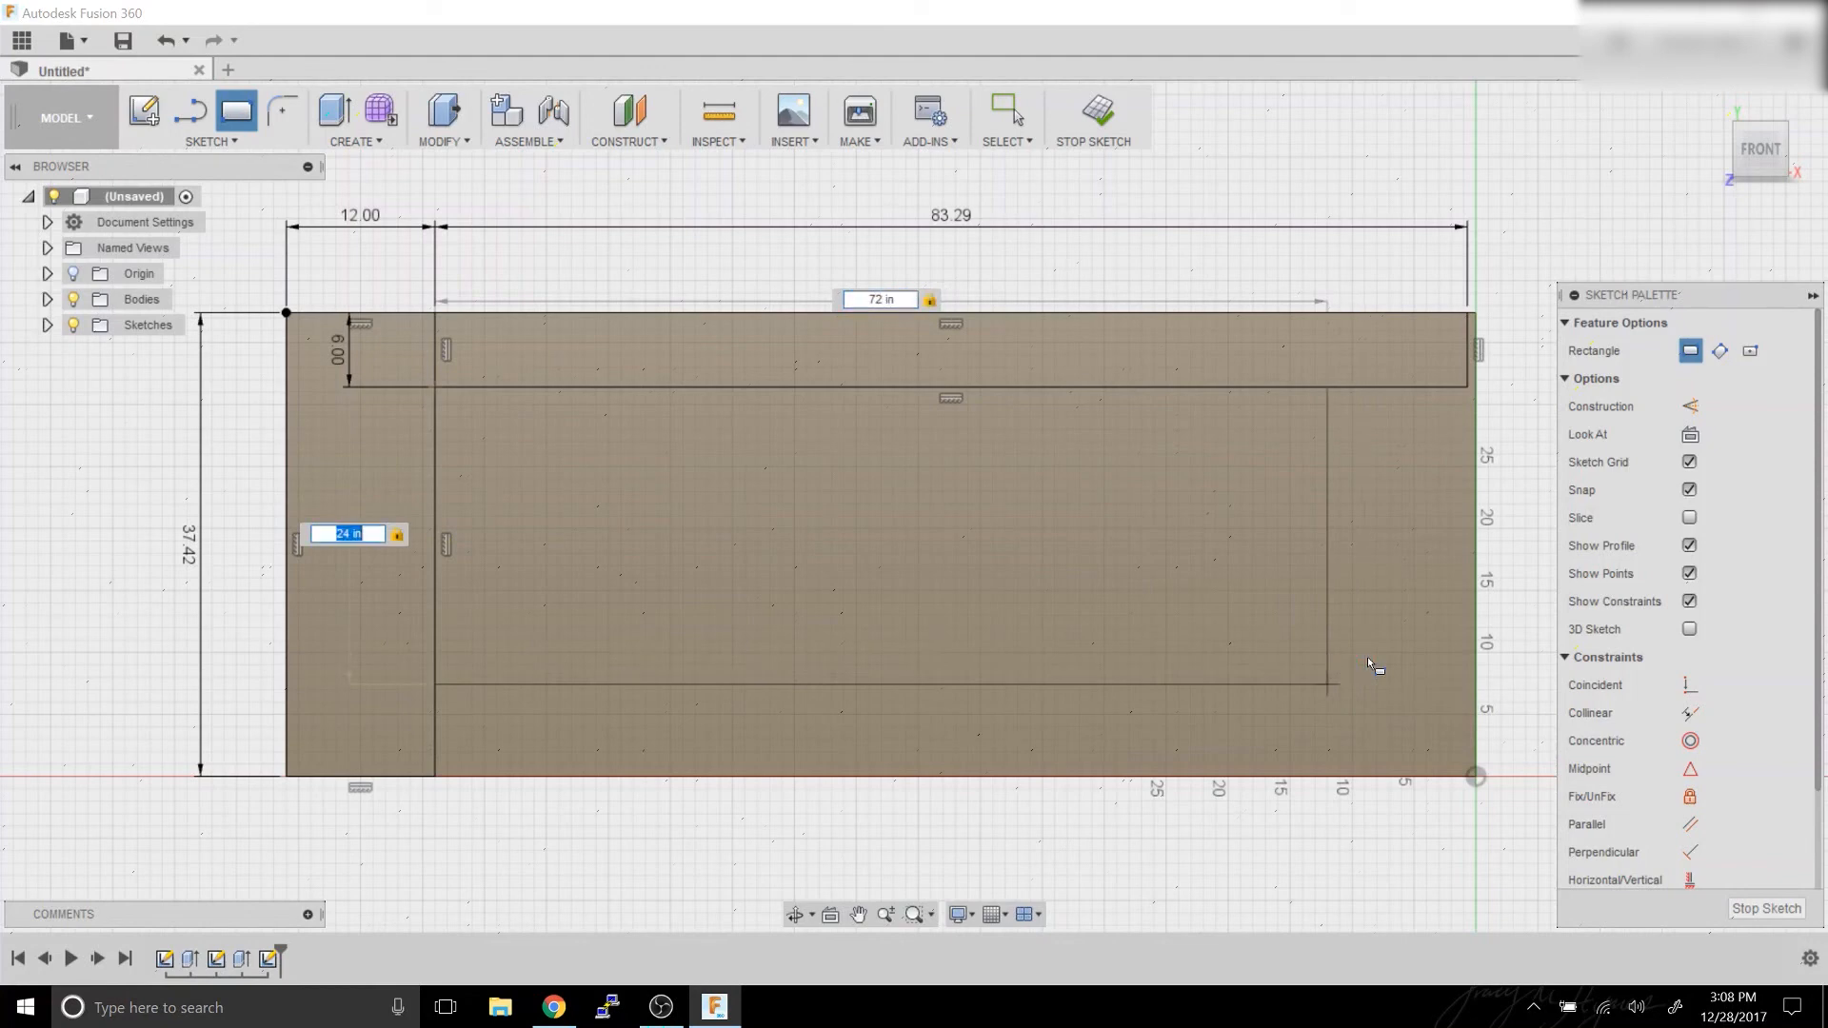
pyautogui.press('Return')
pyautogui.press('Escape')
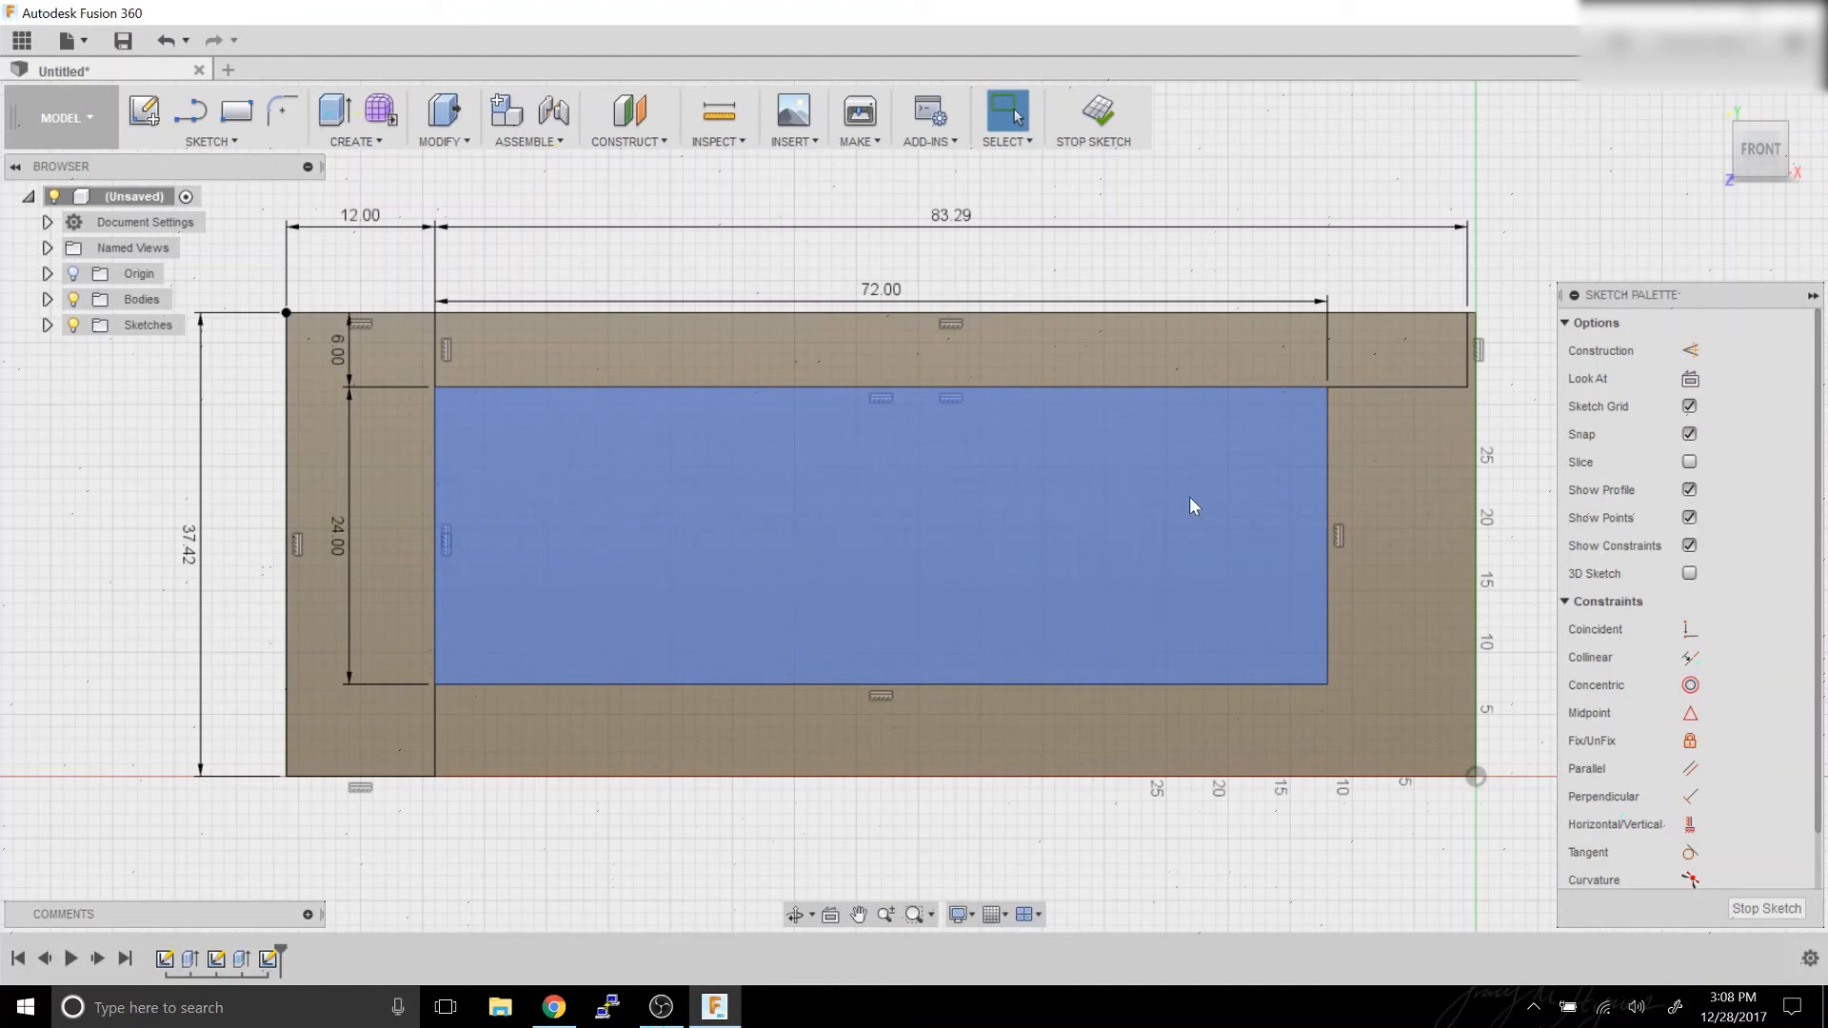
# Offset the 72 in by 24 in rectangle inward by 1.5 in.
pyautogui.rightClick(1301, 140)
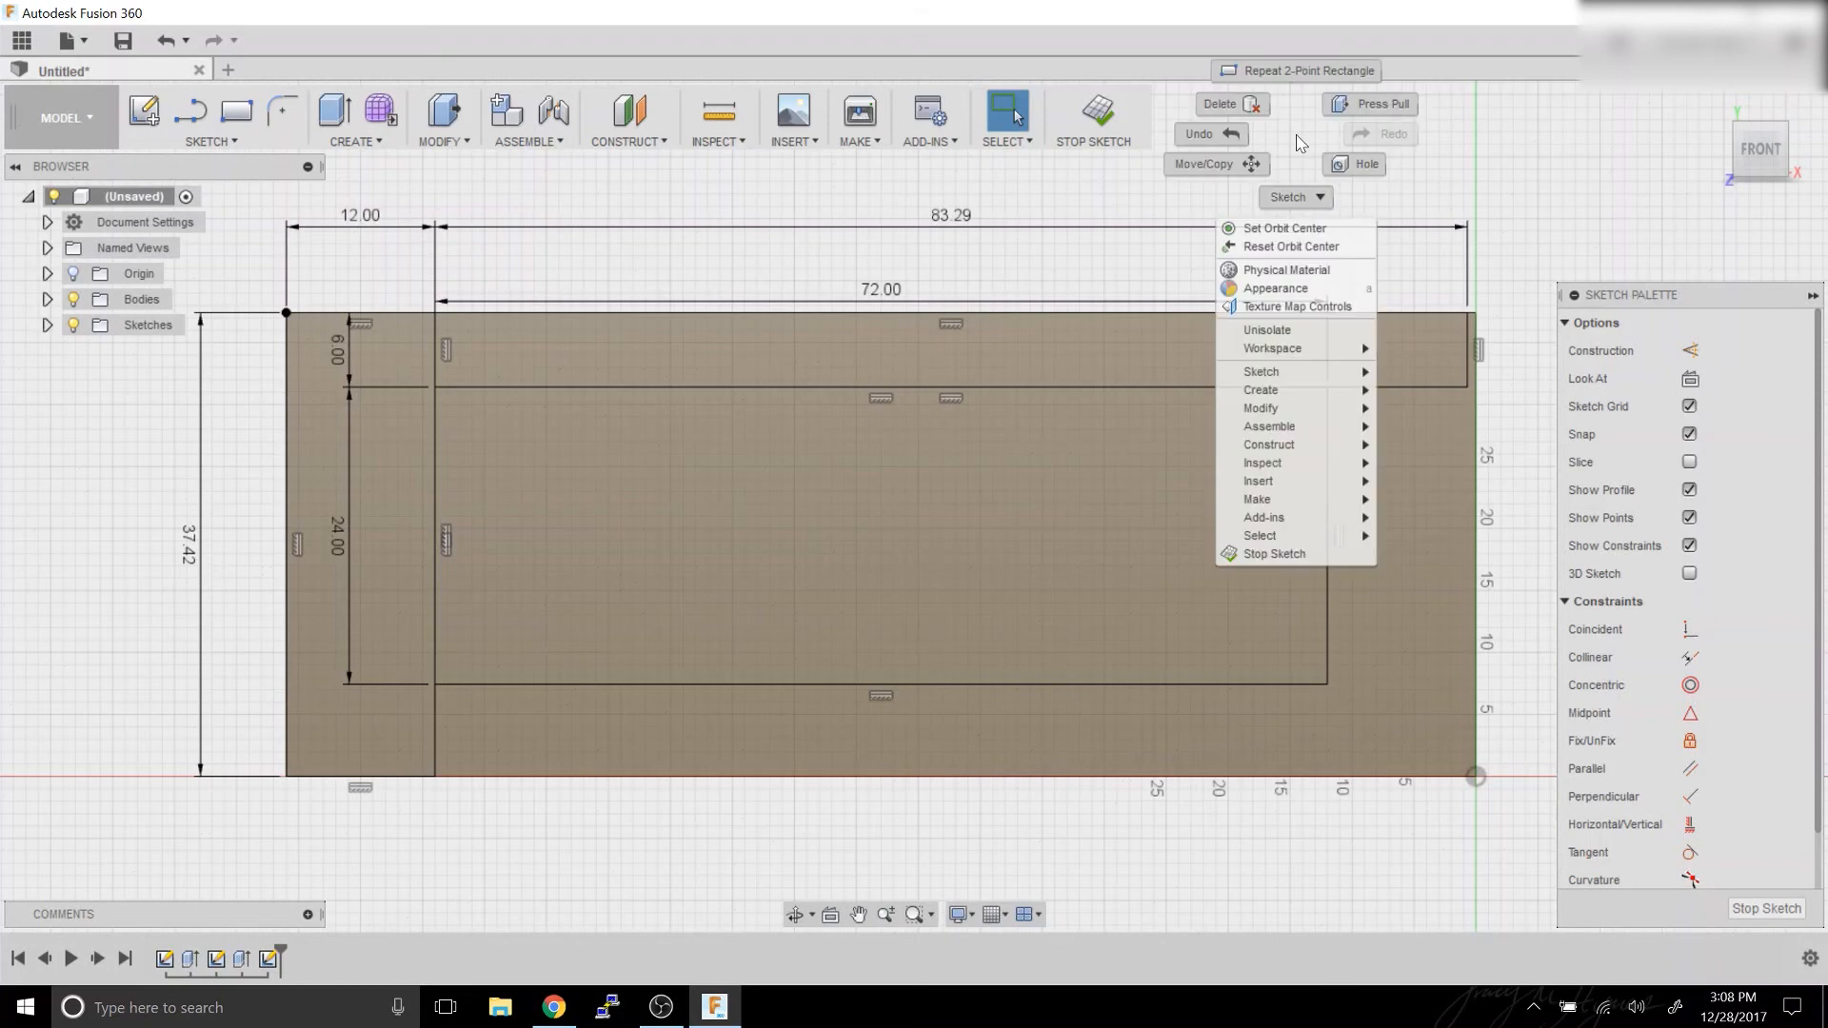
pyautogui.click(1287, 206)
pyautogui.click(1241, 238)
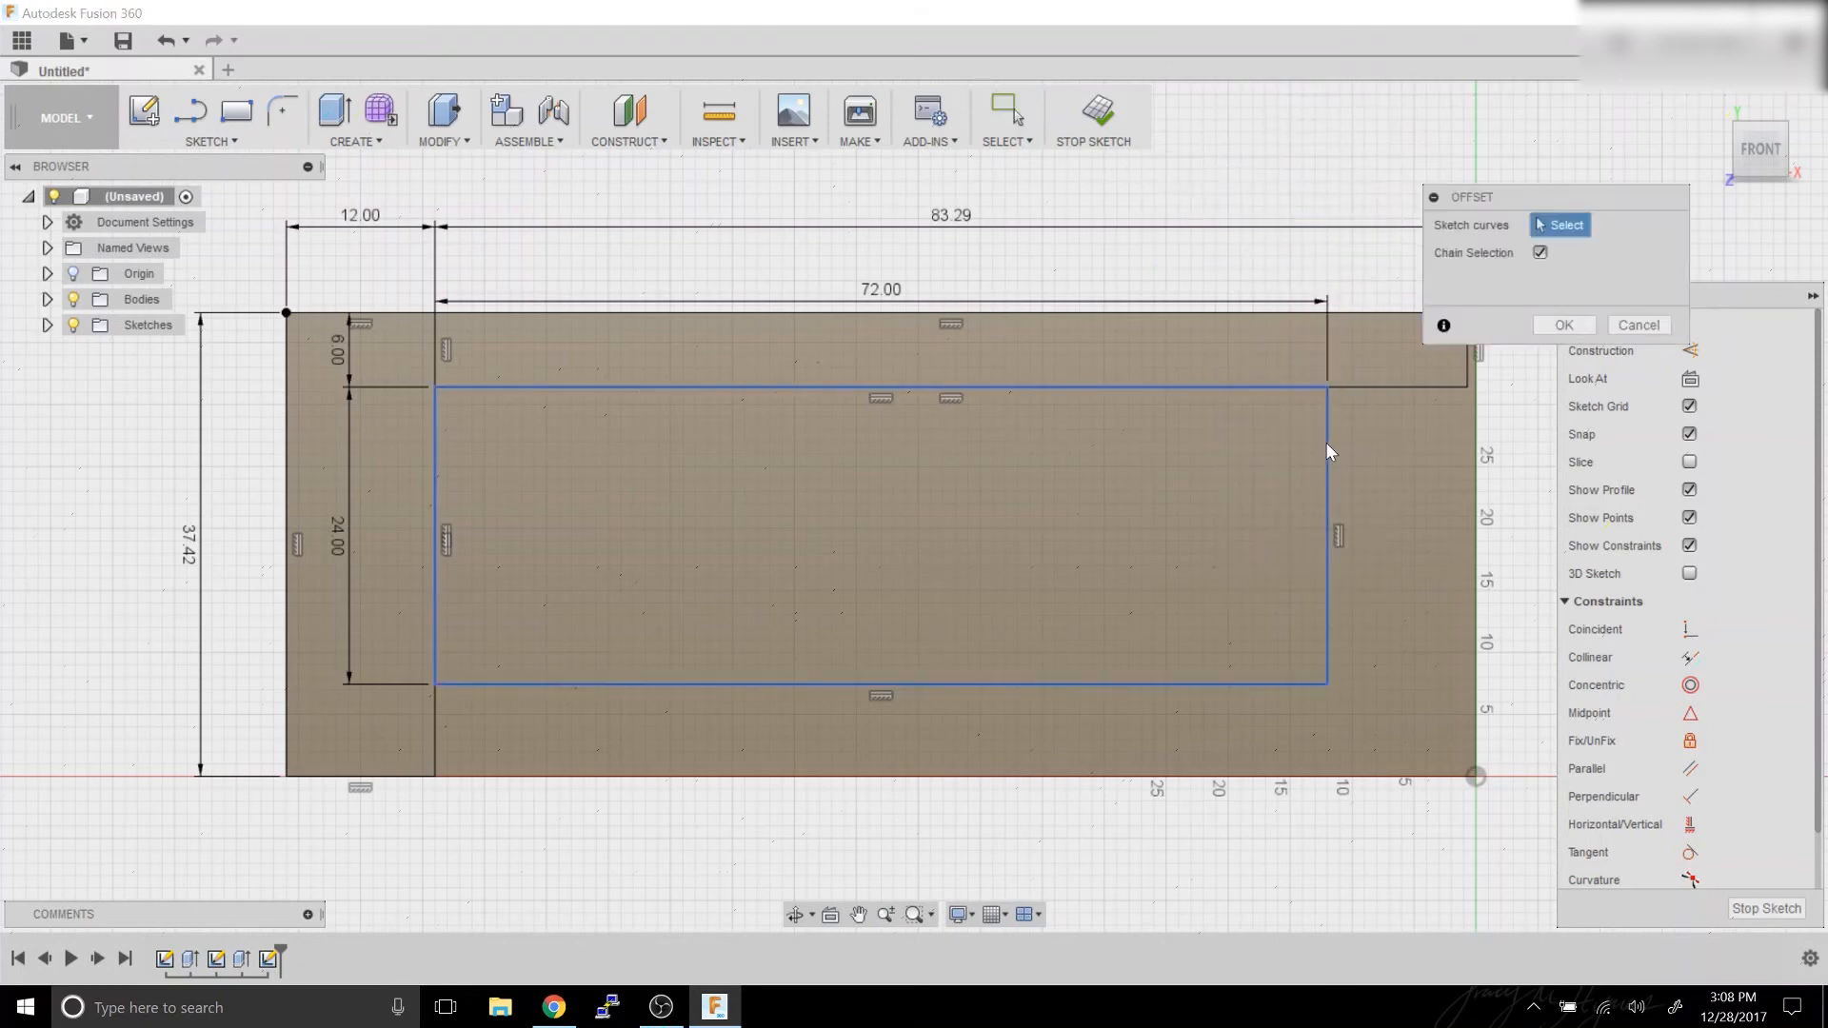
pyautogui.click(1324, 444)
pyautogui.moveTo(1321, 445); pyautogui.dragTo(1295, 445)
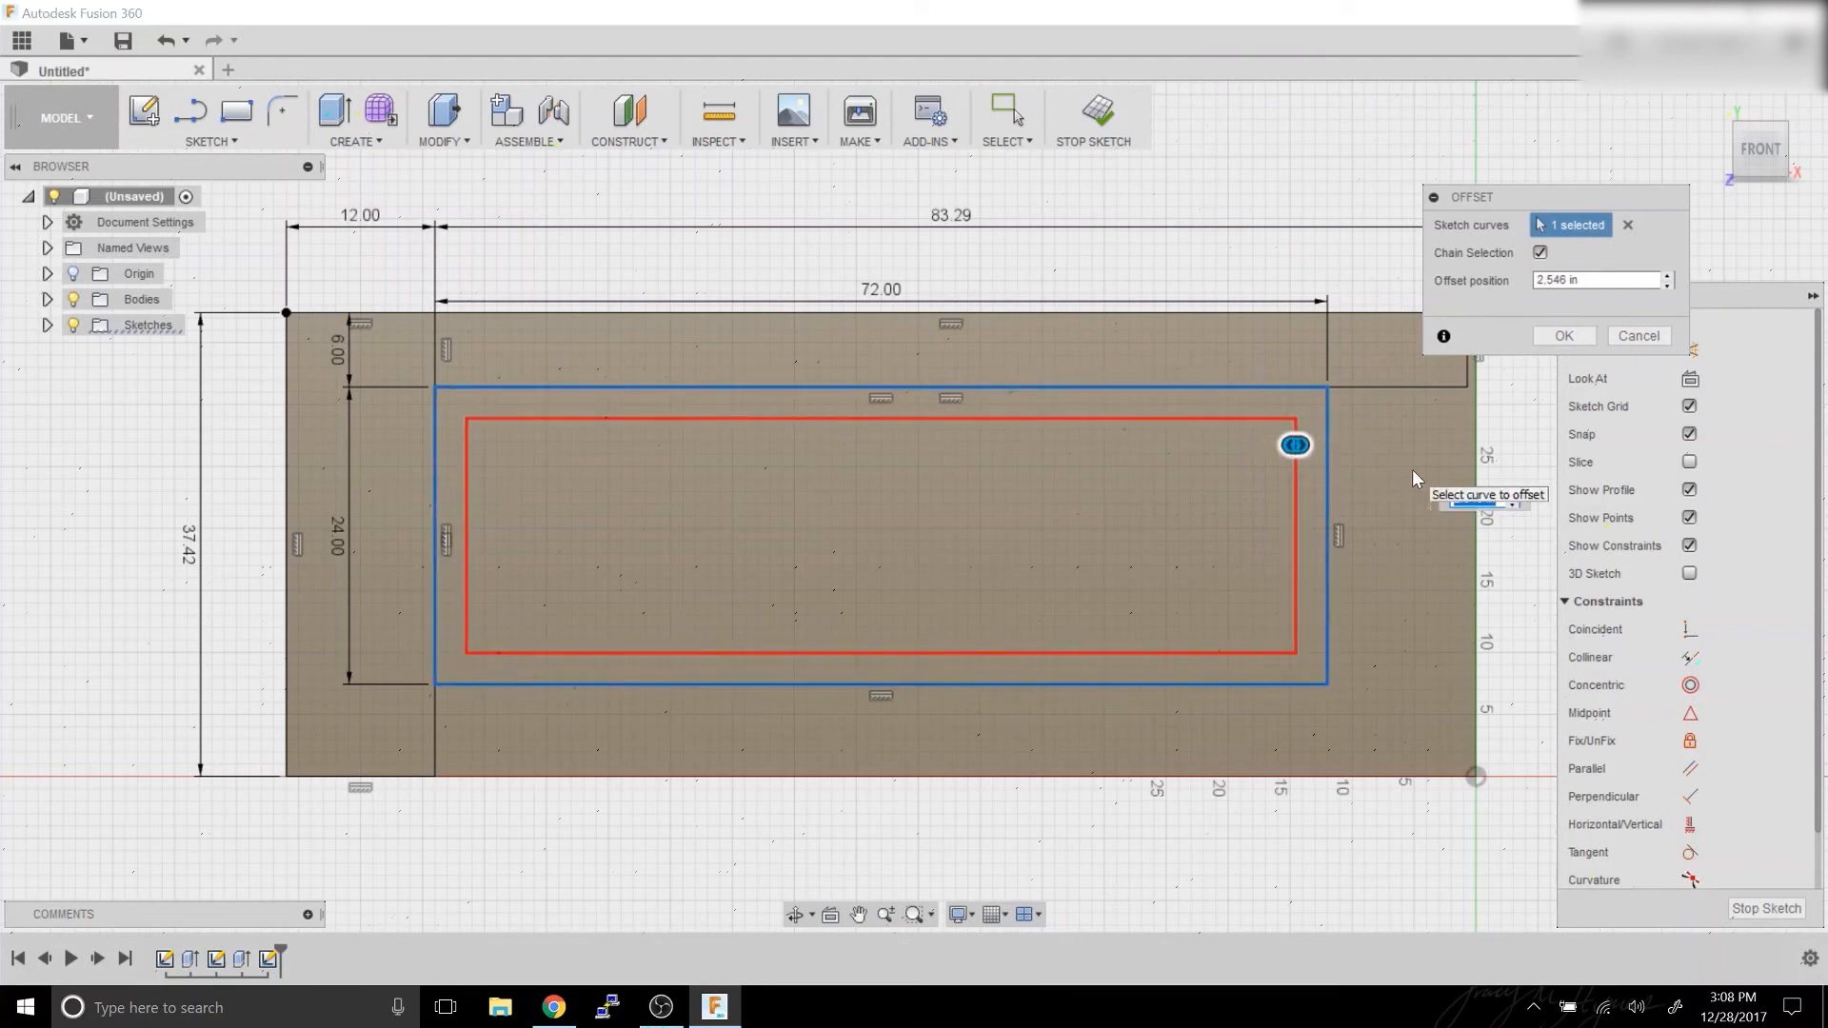
pyautogui.write('1')
pyautogui.press('Return')
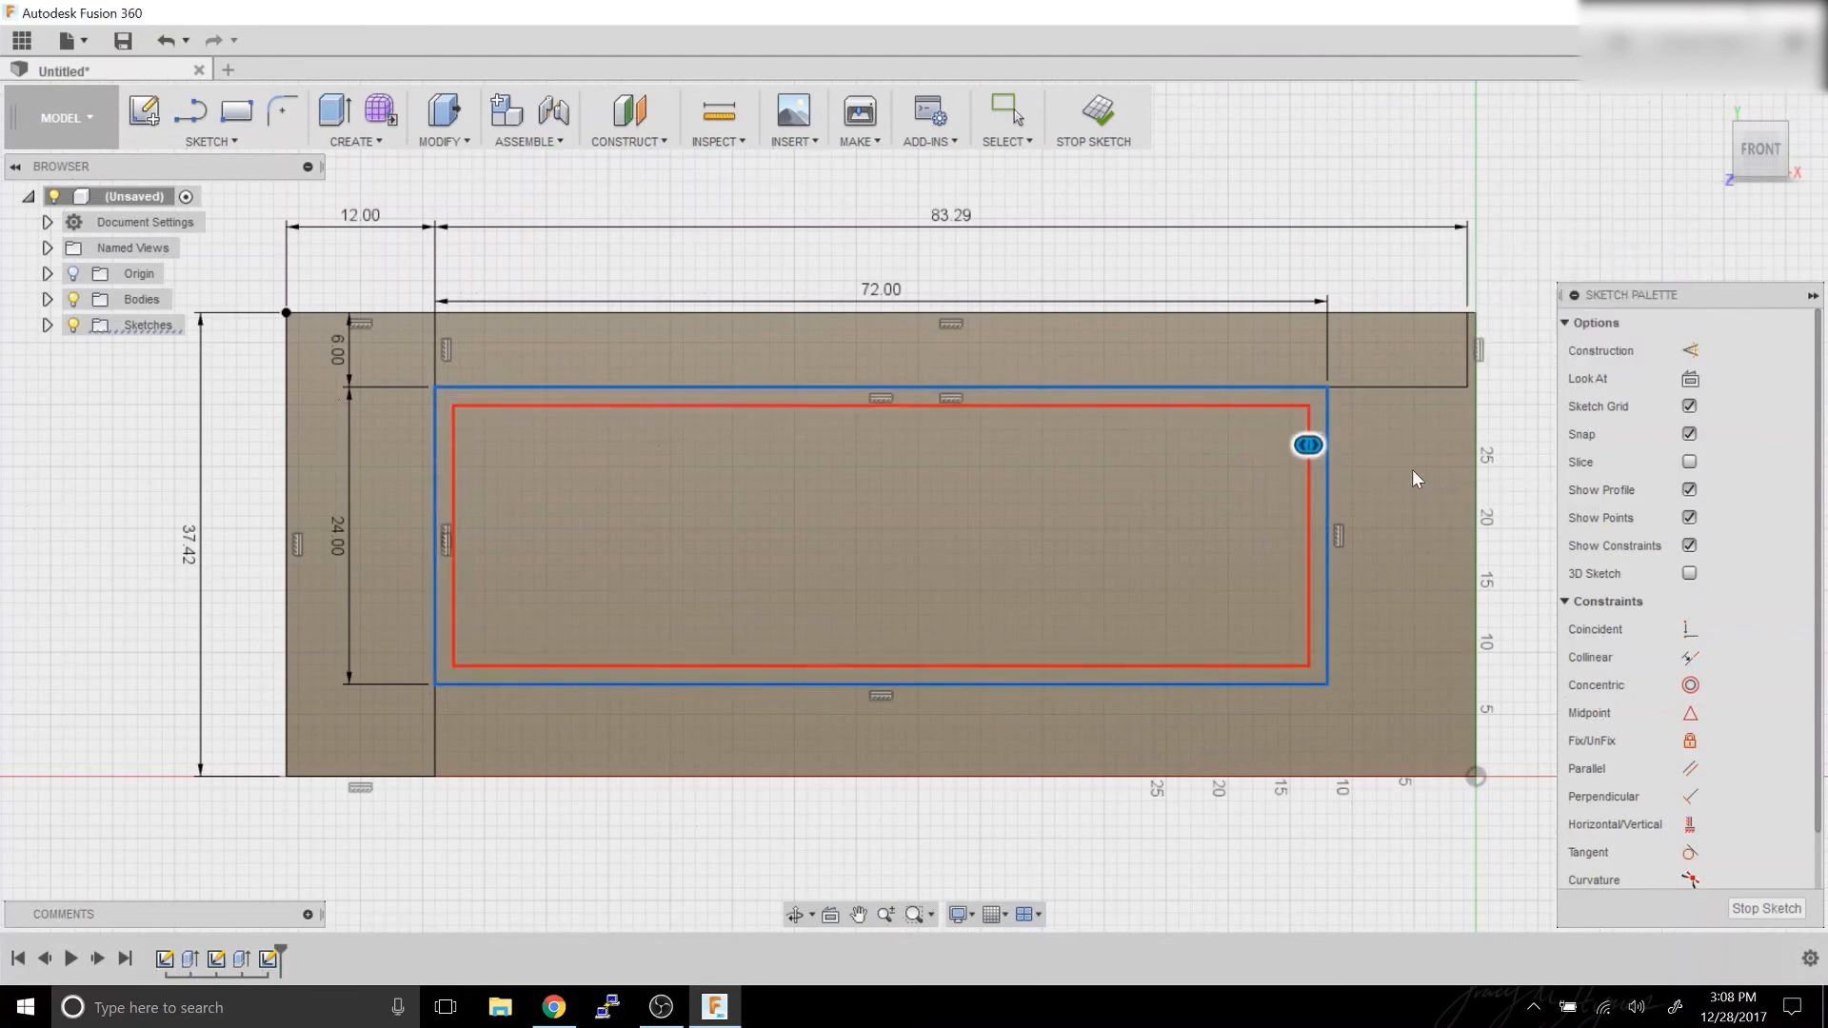
# Cut the inner offset rectangle through the front wall by extruding it -15 in.
pyautogui.click(1270, 419)
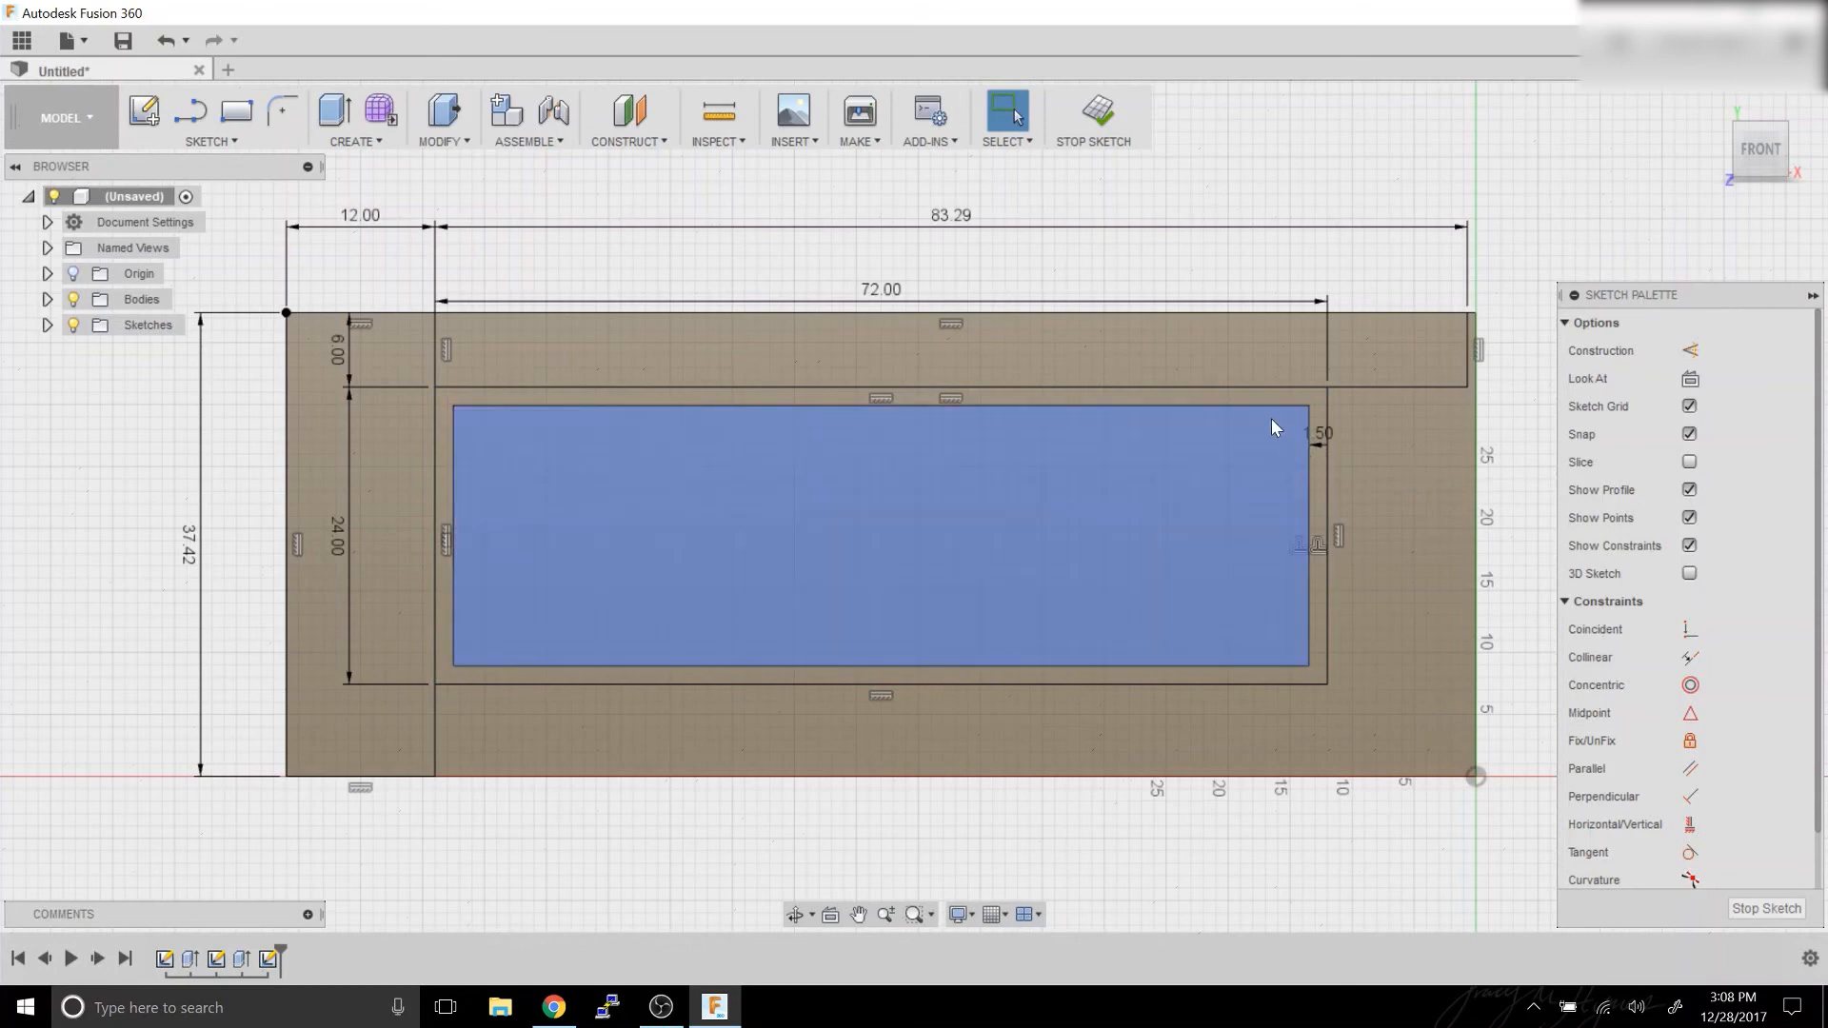
pyautogui.click(1270, 429)
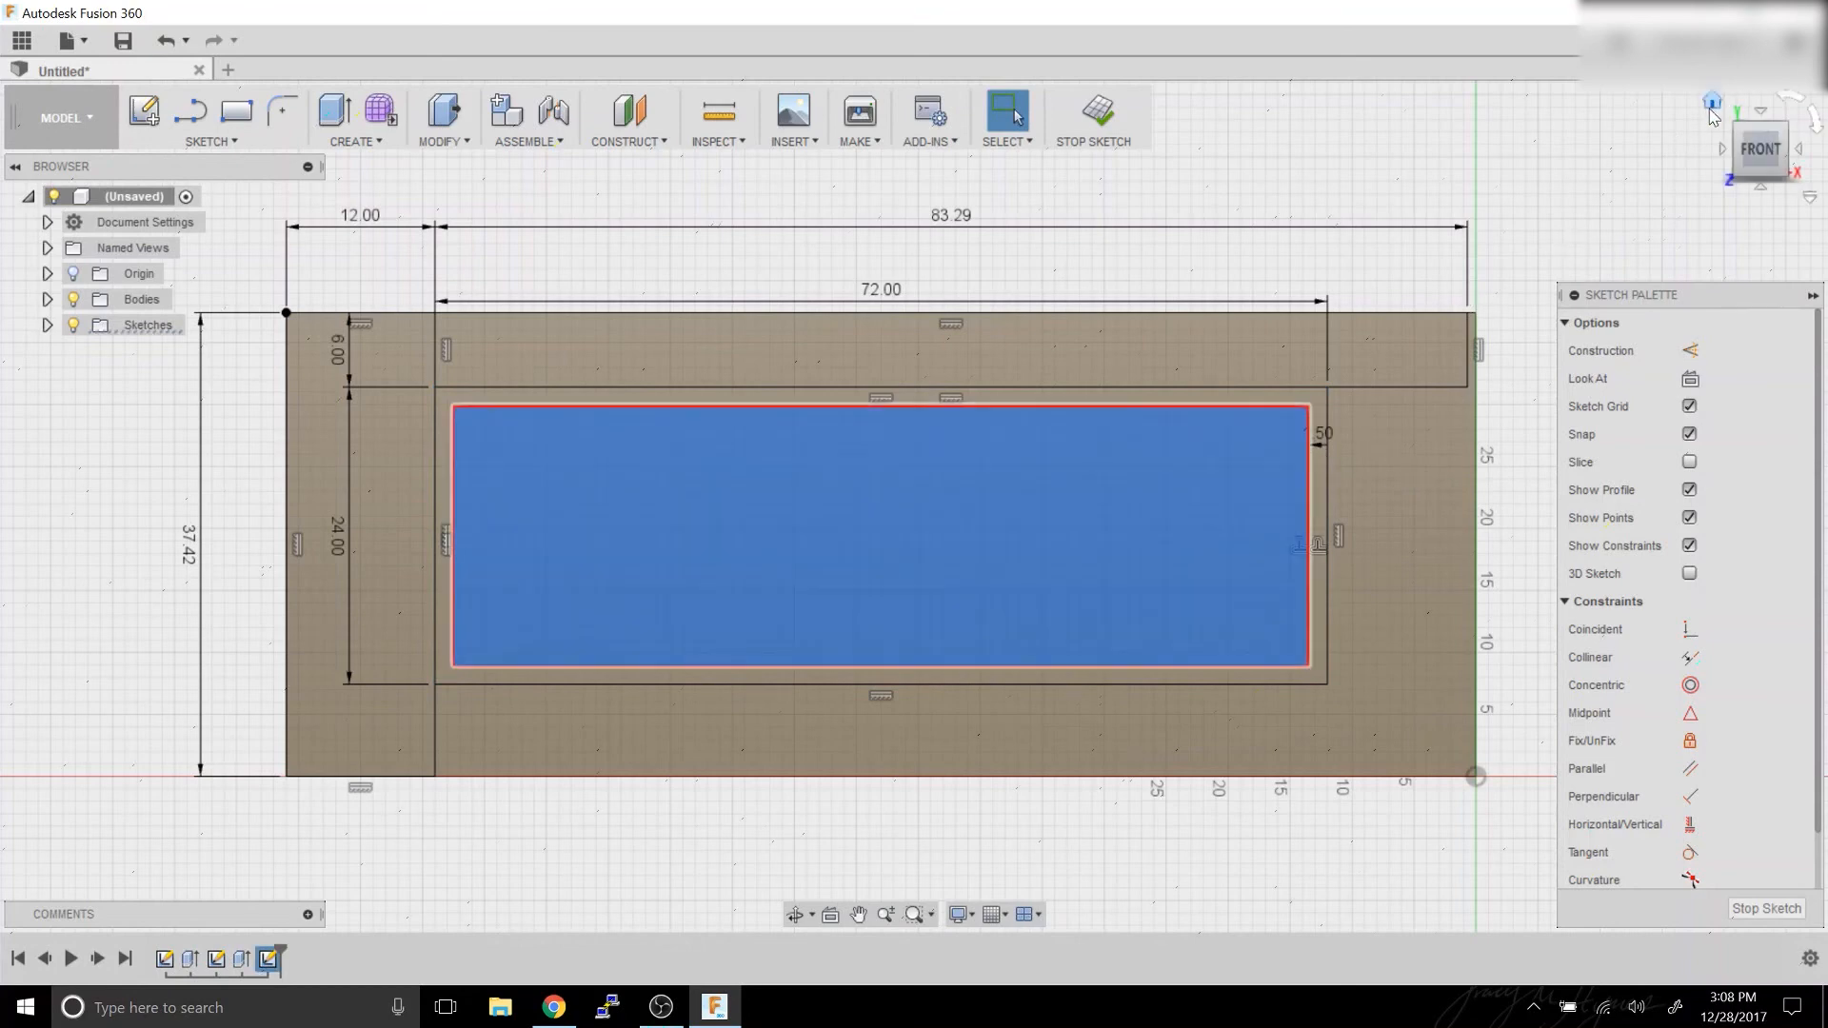
pyautogui.click(1713, 103)
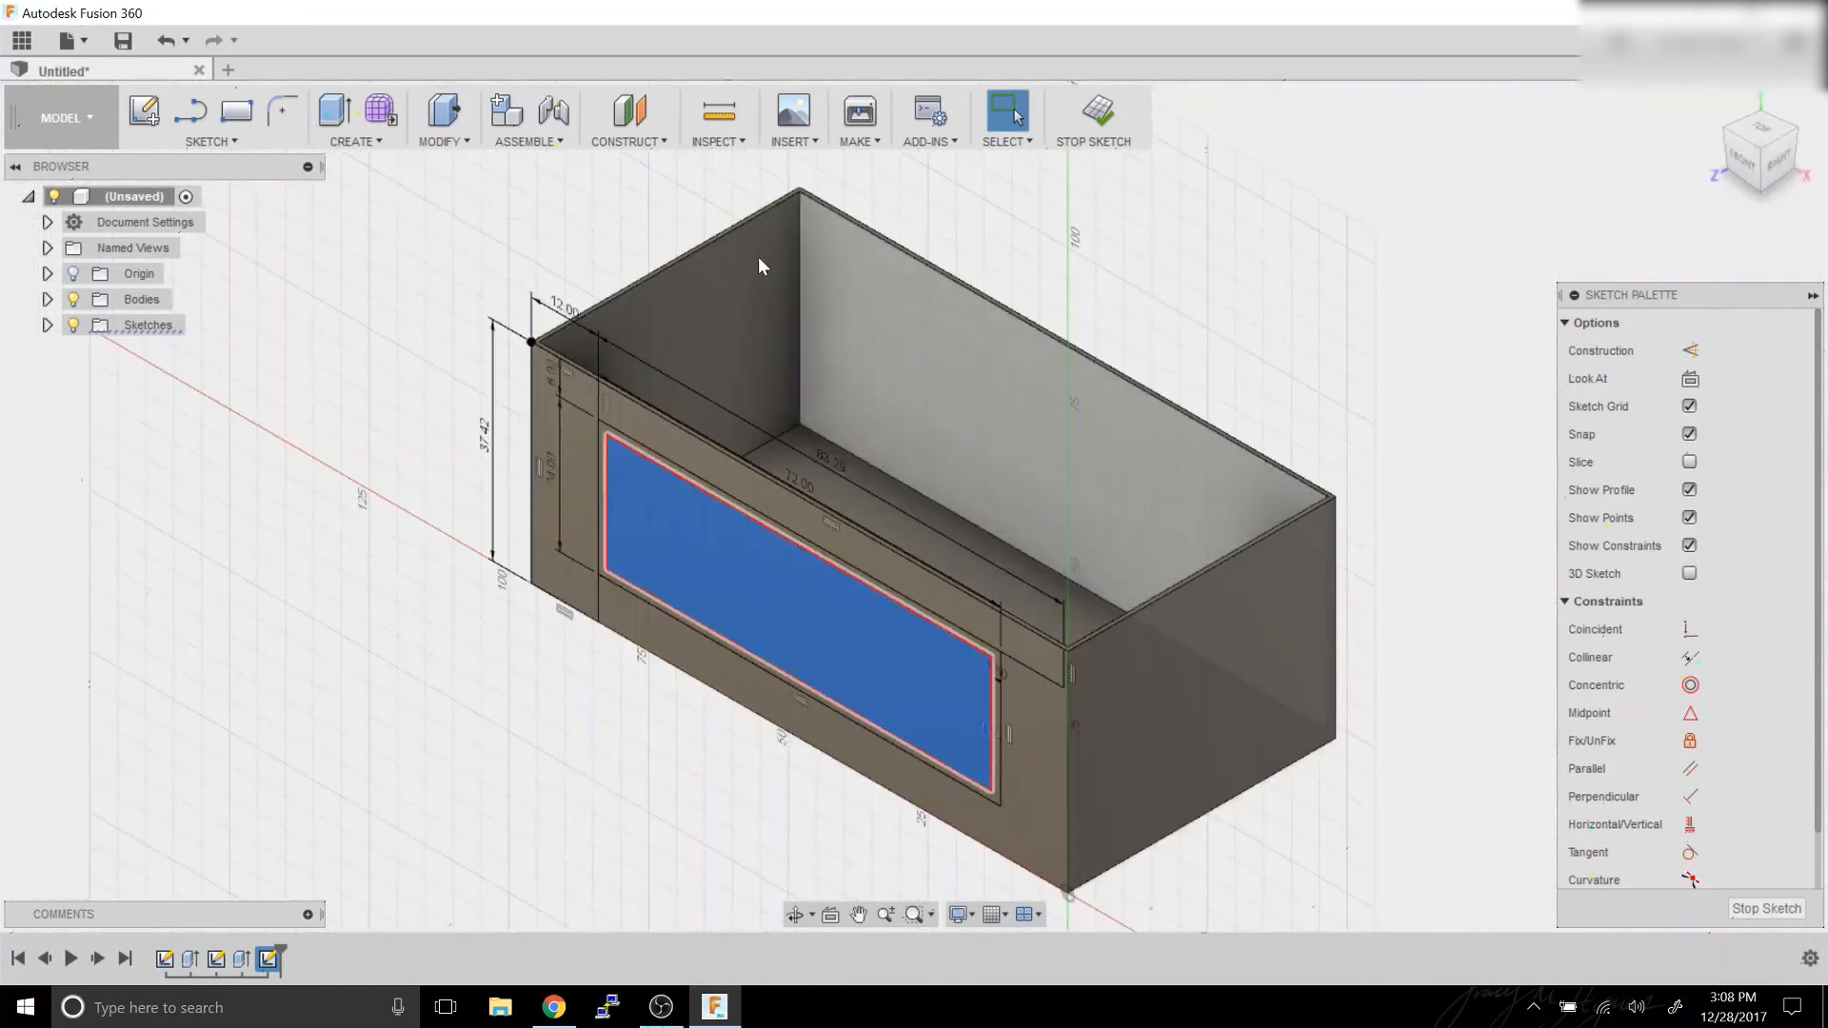
pyautogui.press('e')
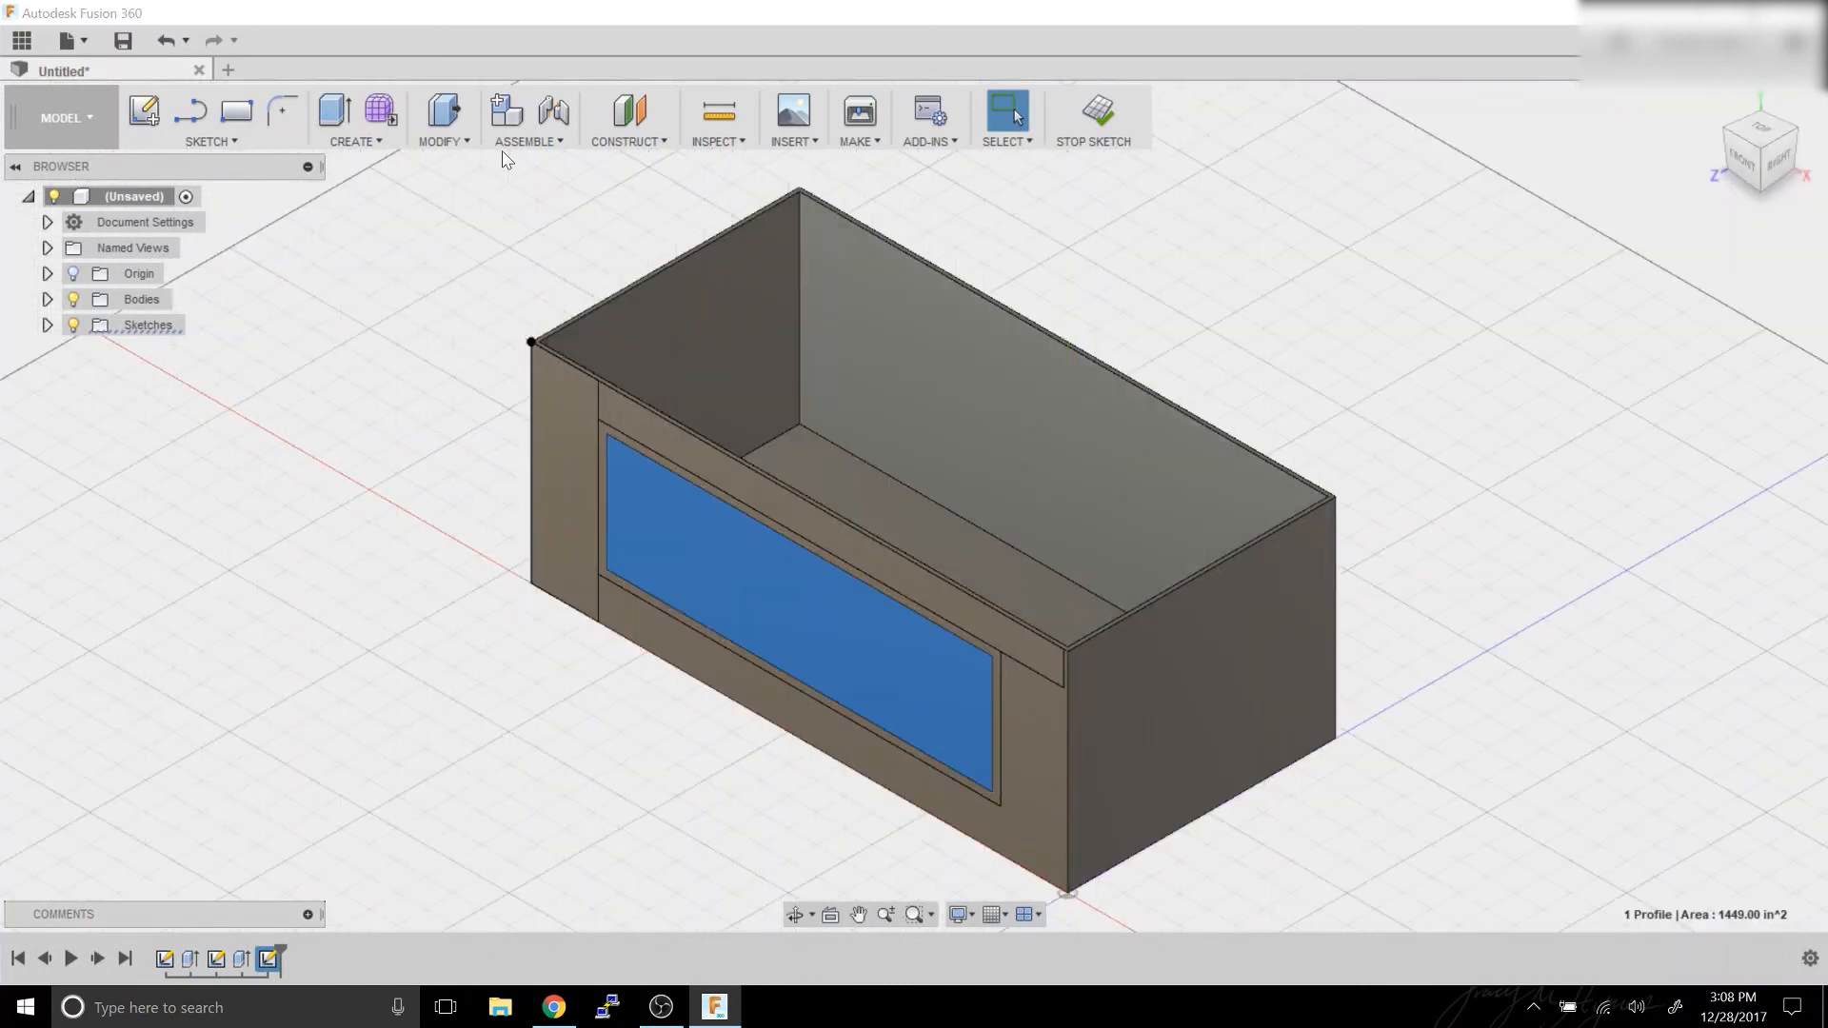
pyautogui.moveTo(778, 618); pyautogui.dragTo(865, 592)
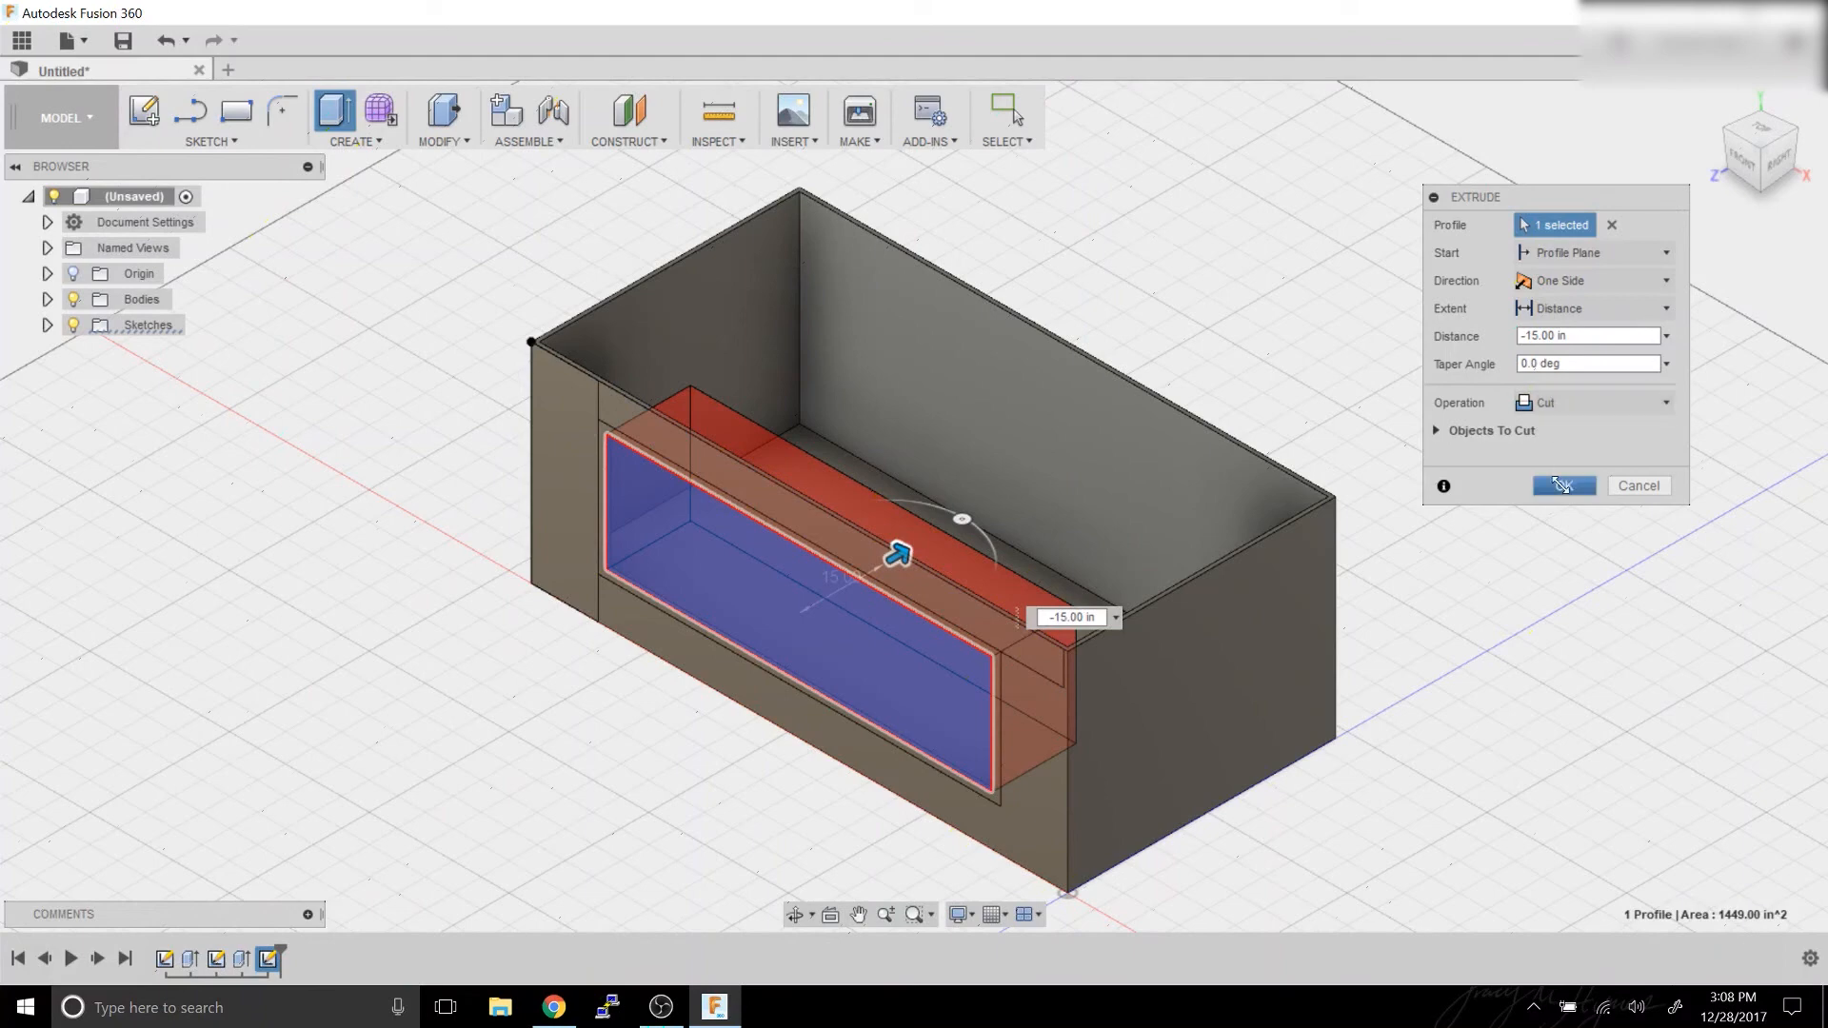
pyautogui.click(1562, 486)
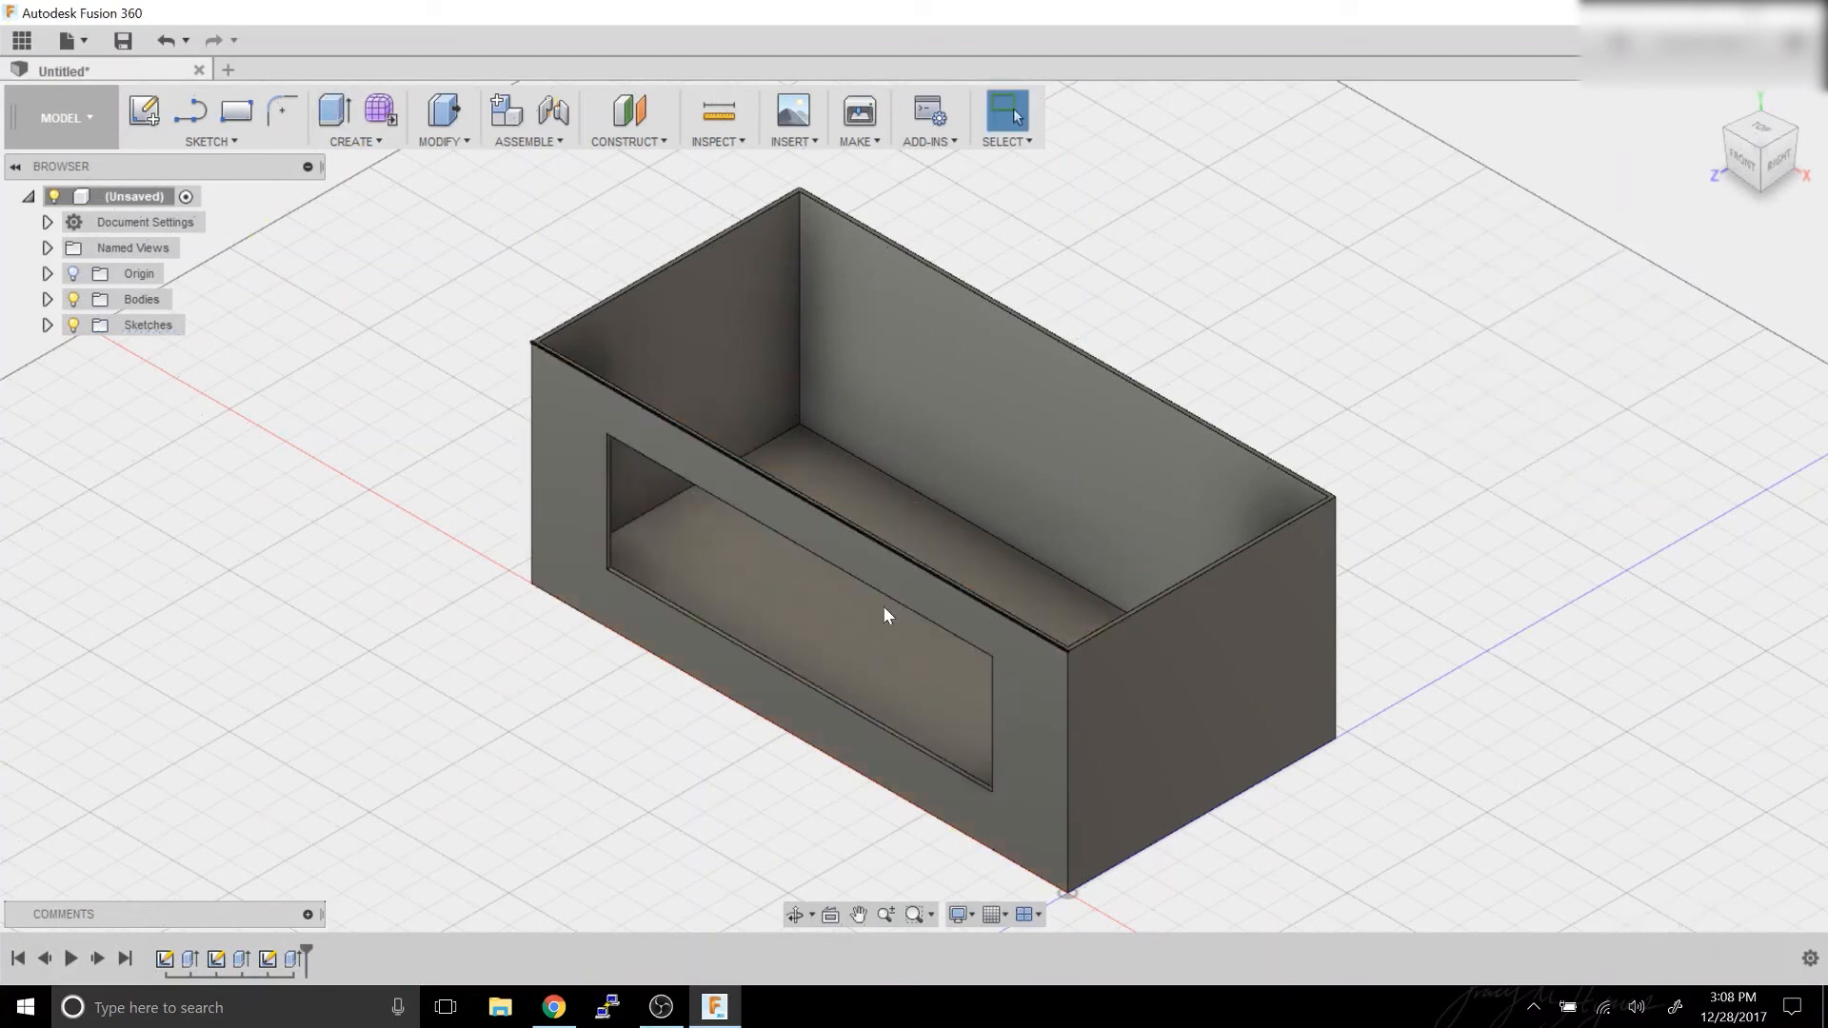
# Start a sketch on the inside face of the front wall and hide the box body.
pyautogui.click(793, 916)
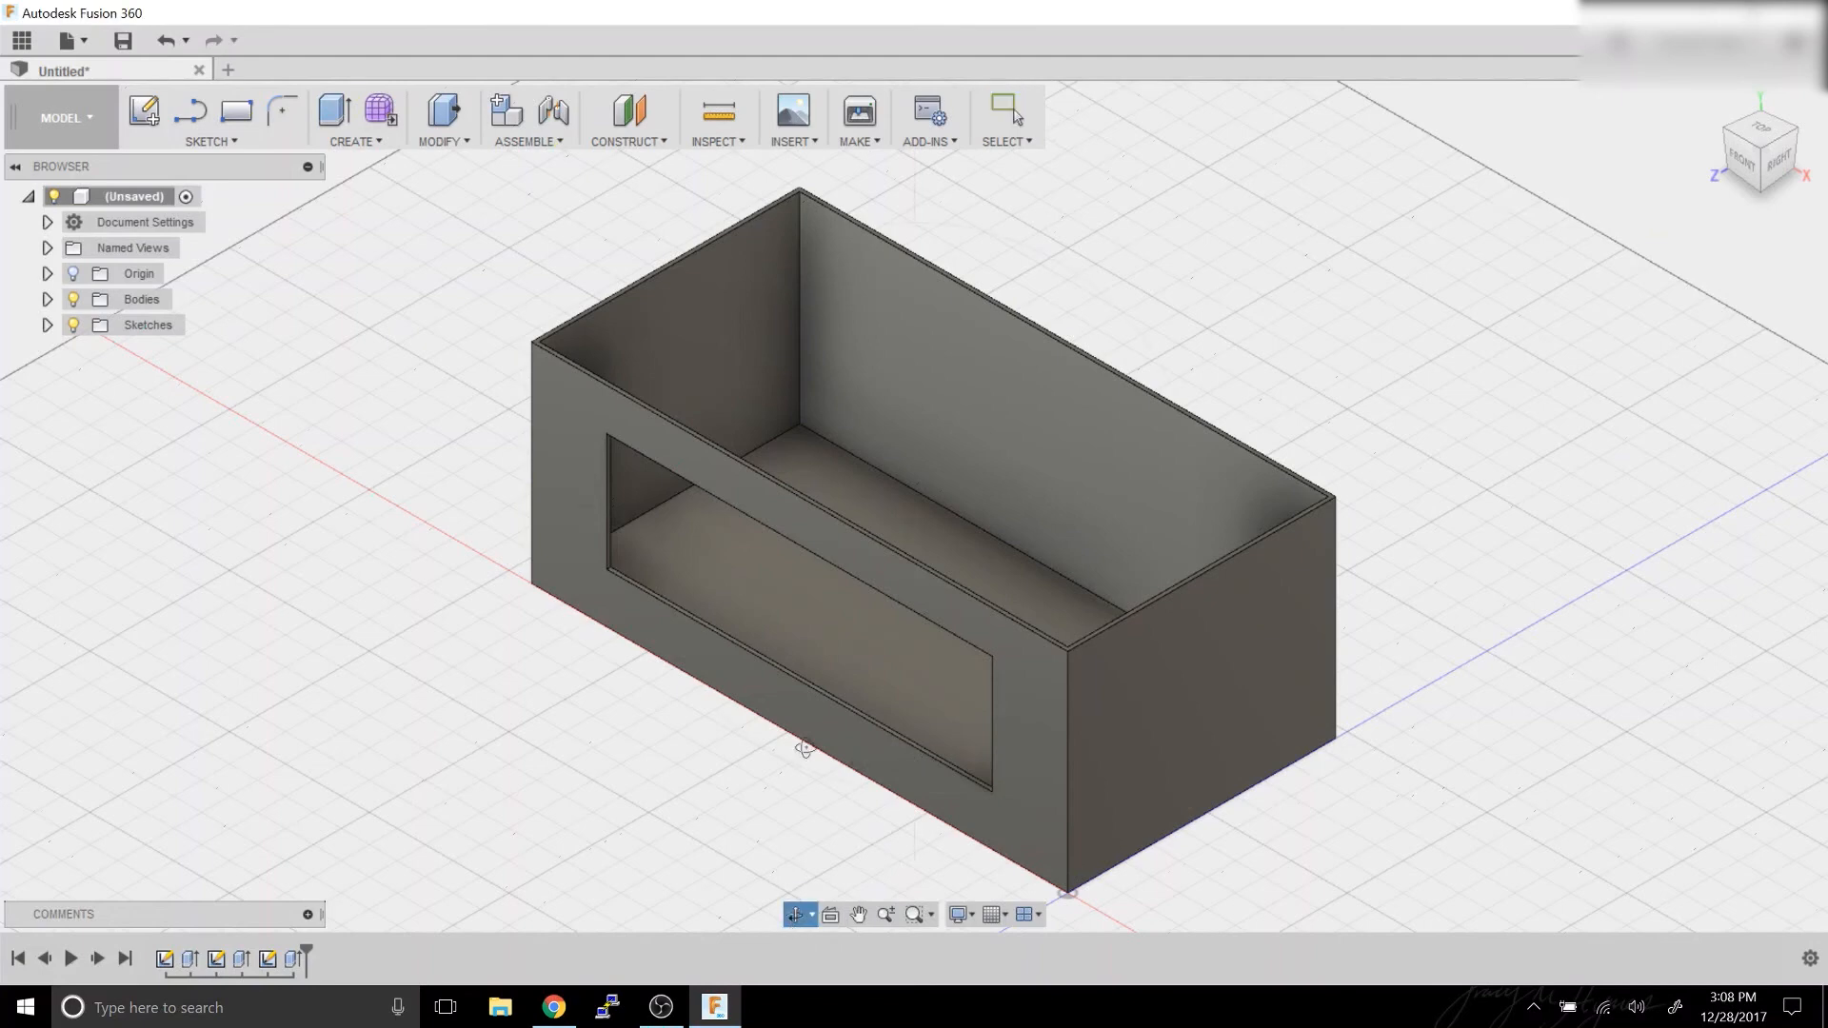
pyautogui.moveTo(805, 748); pyautogui.dragTo(729, 734)
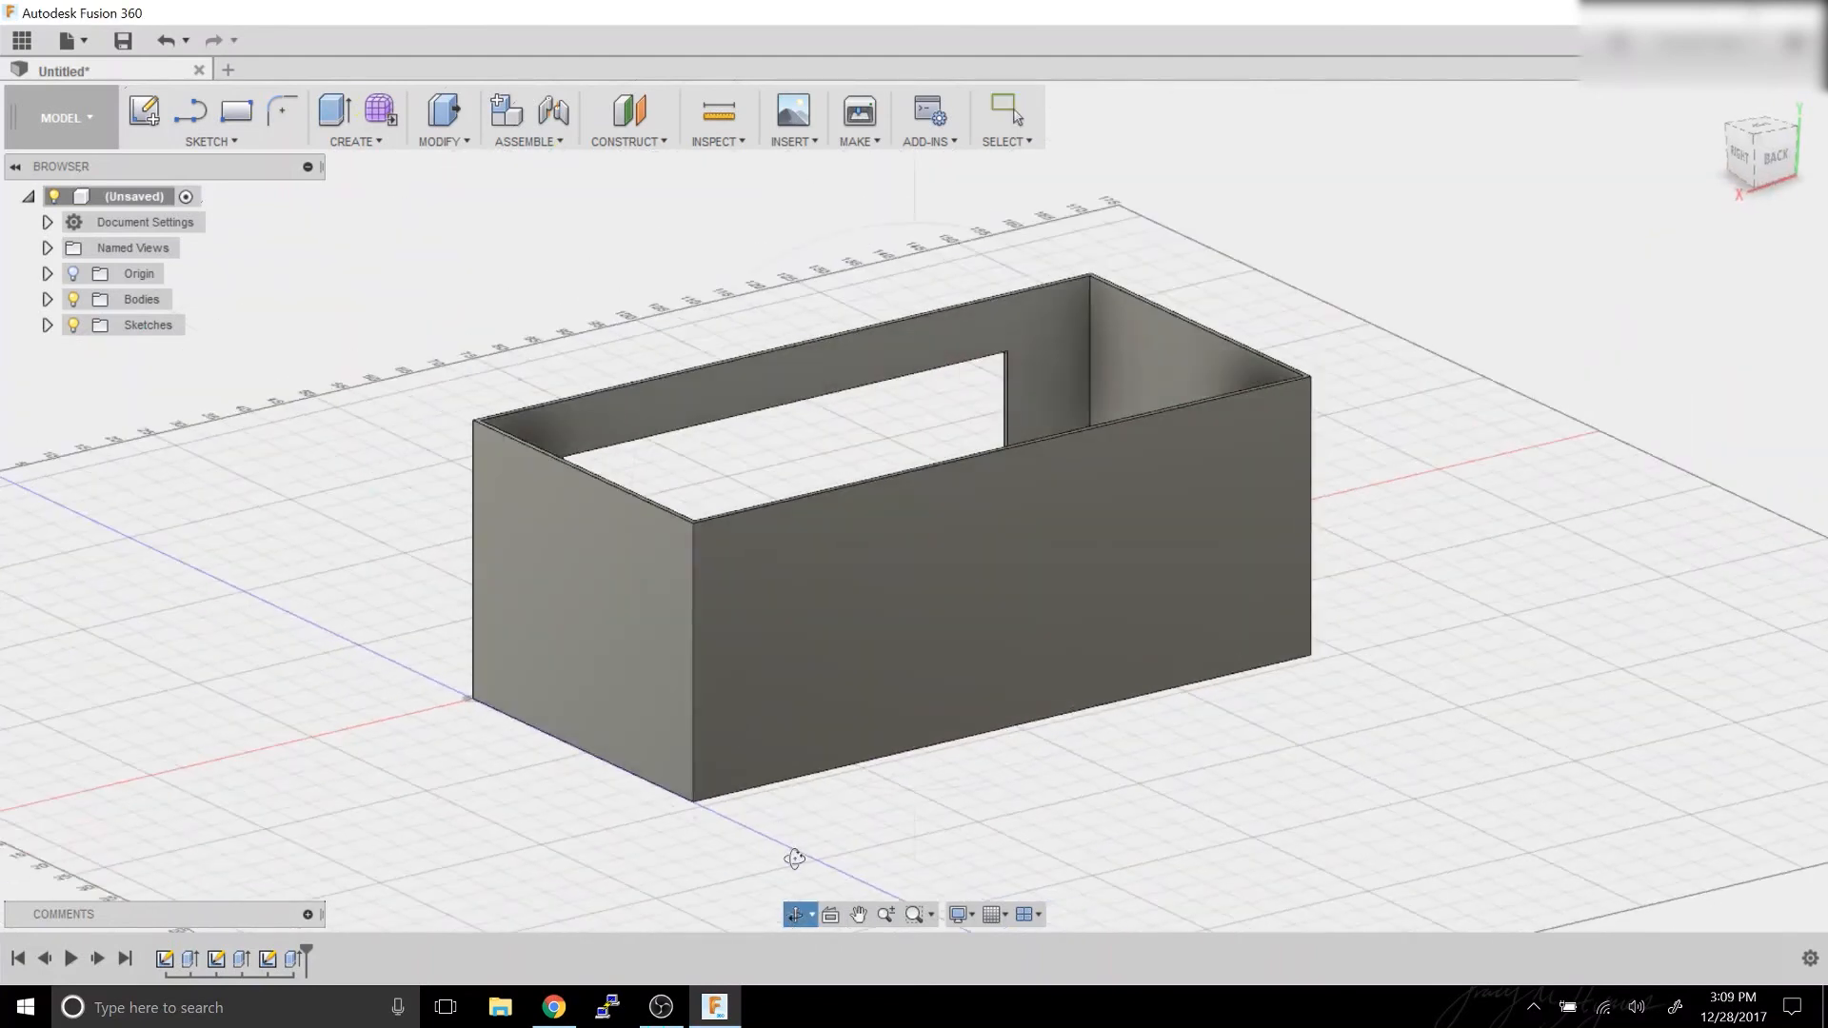
pyautogui.press('Escape')
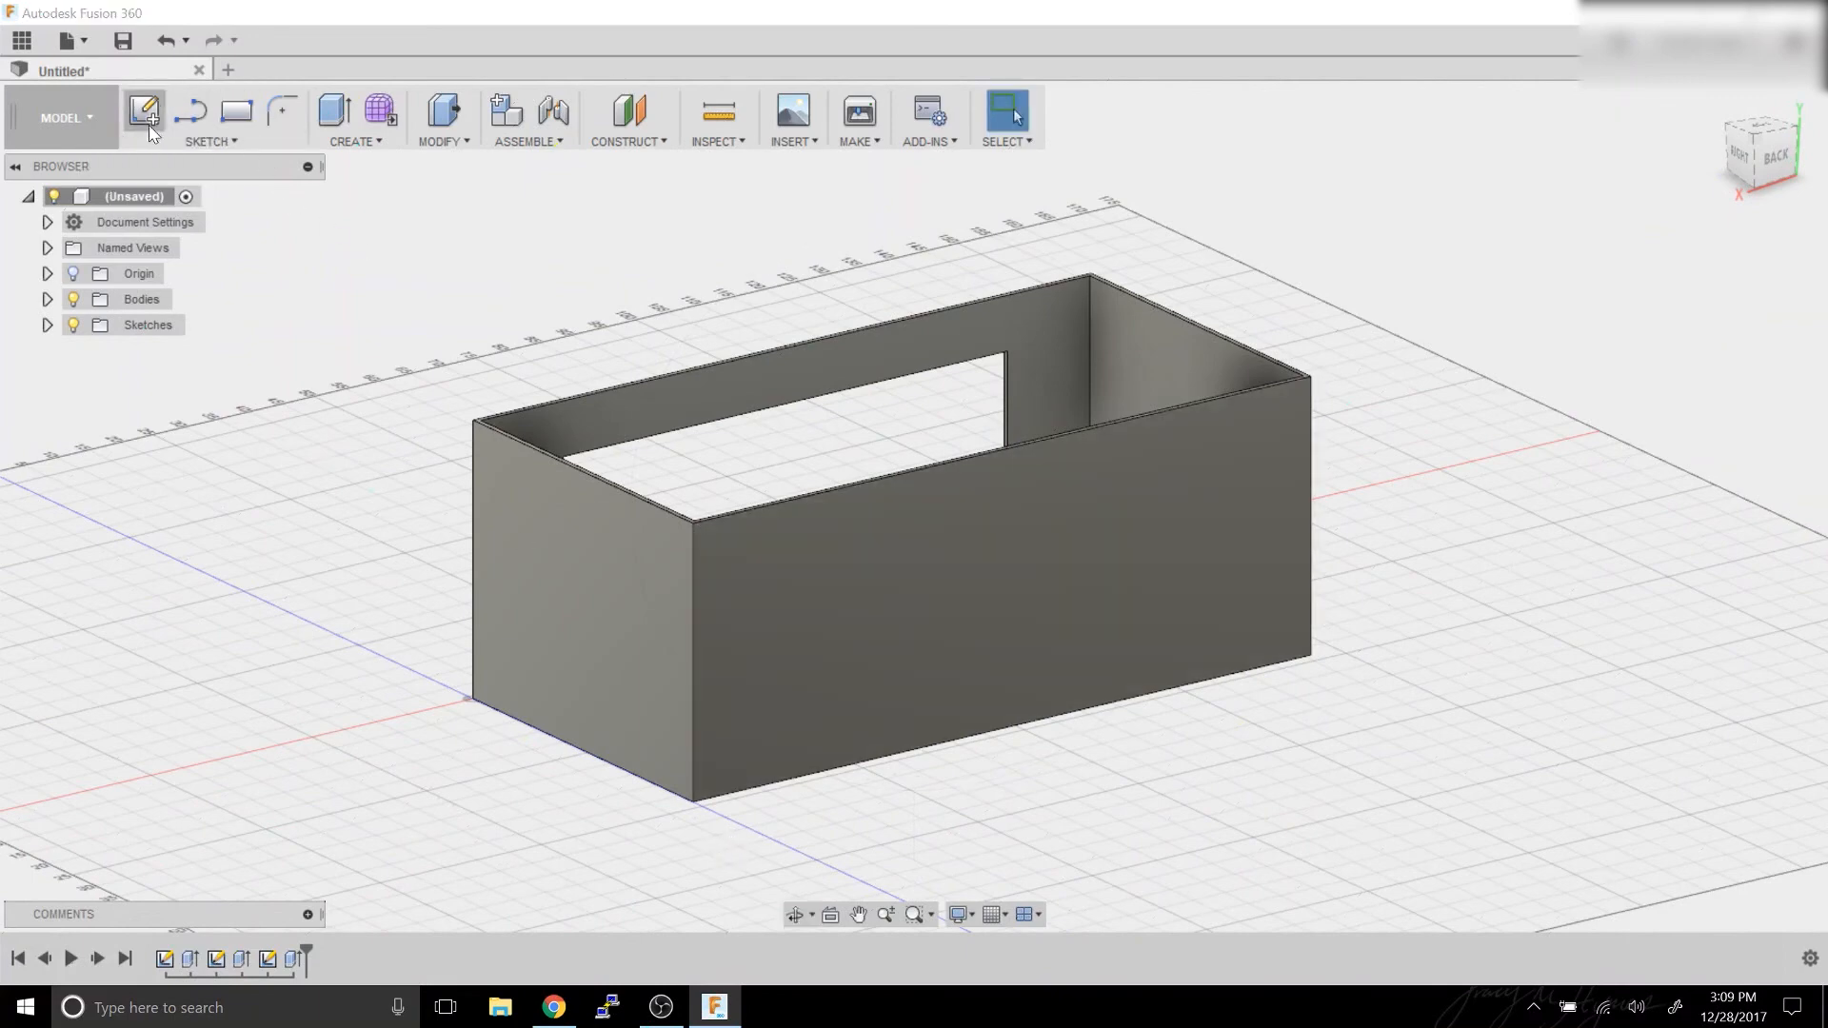
pyautogui.click(144, 110)
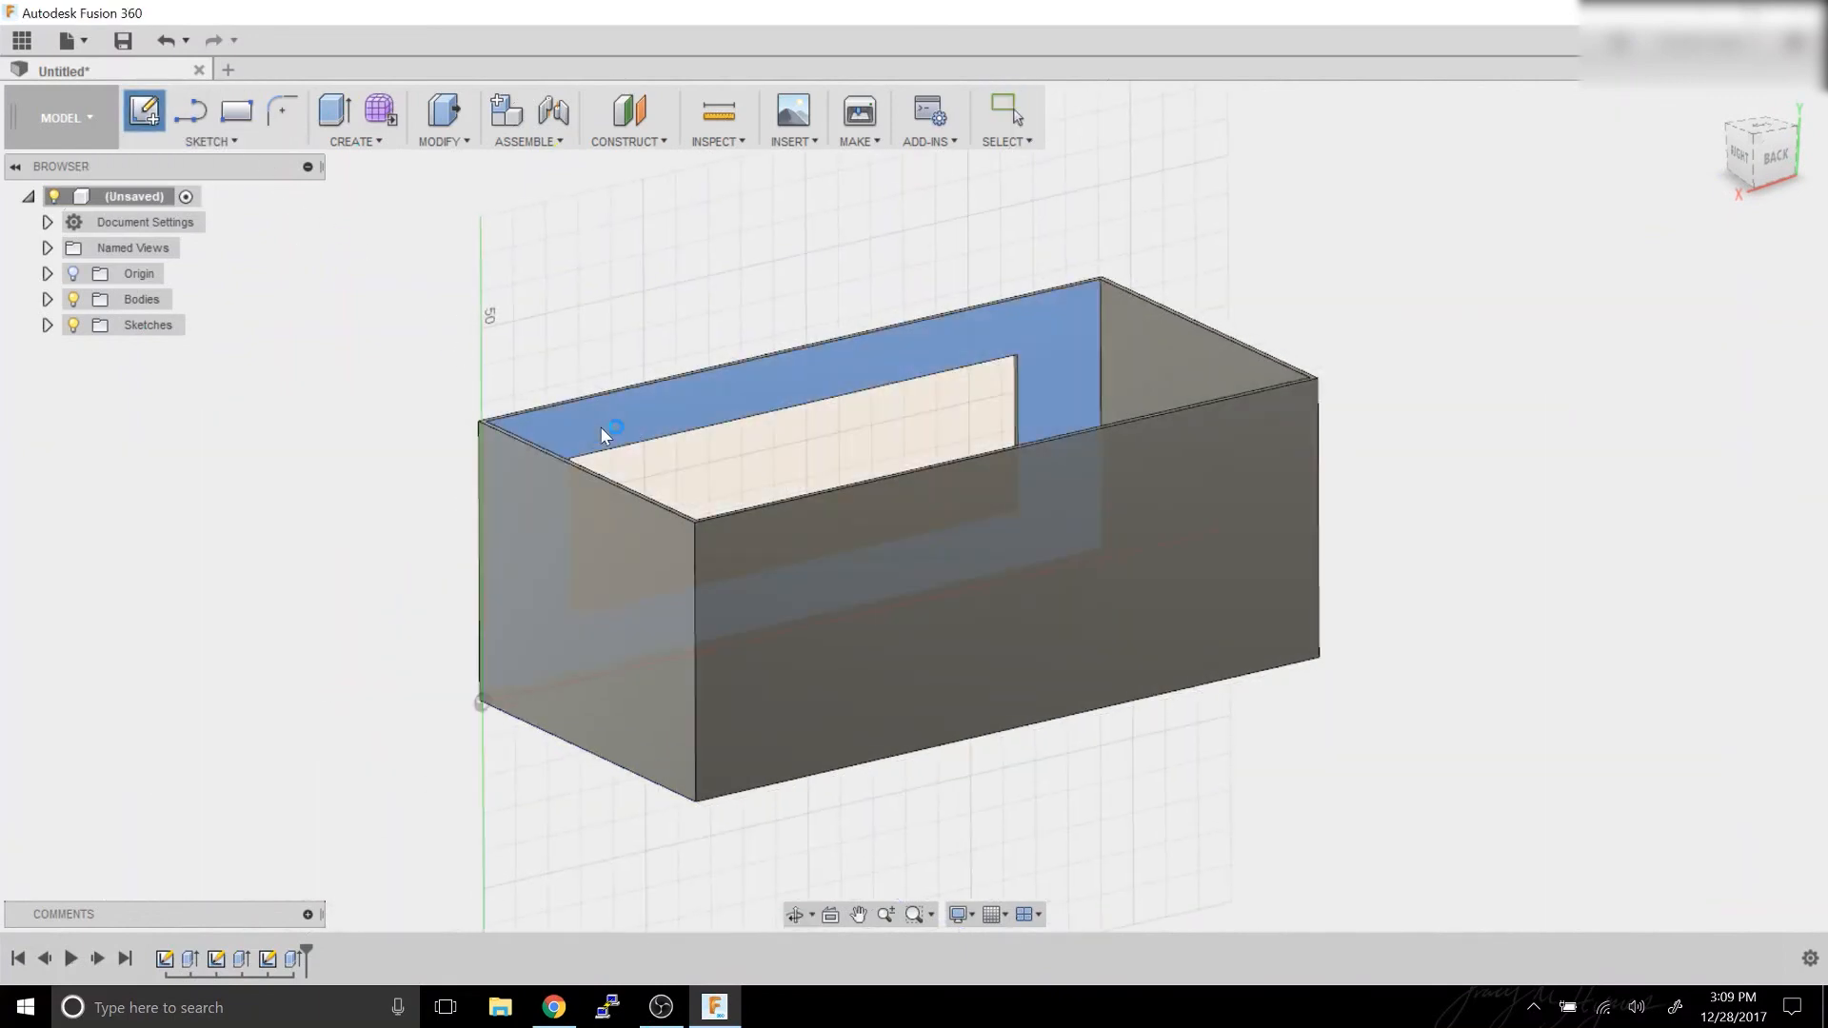
pyautogui.click(600, 426)
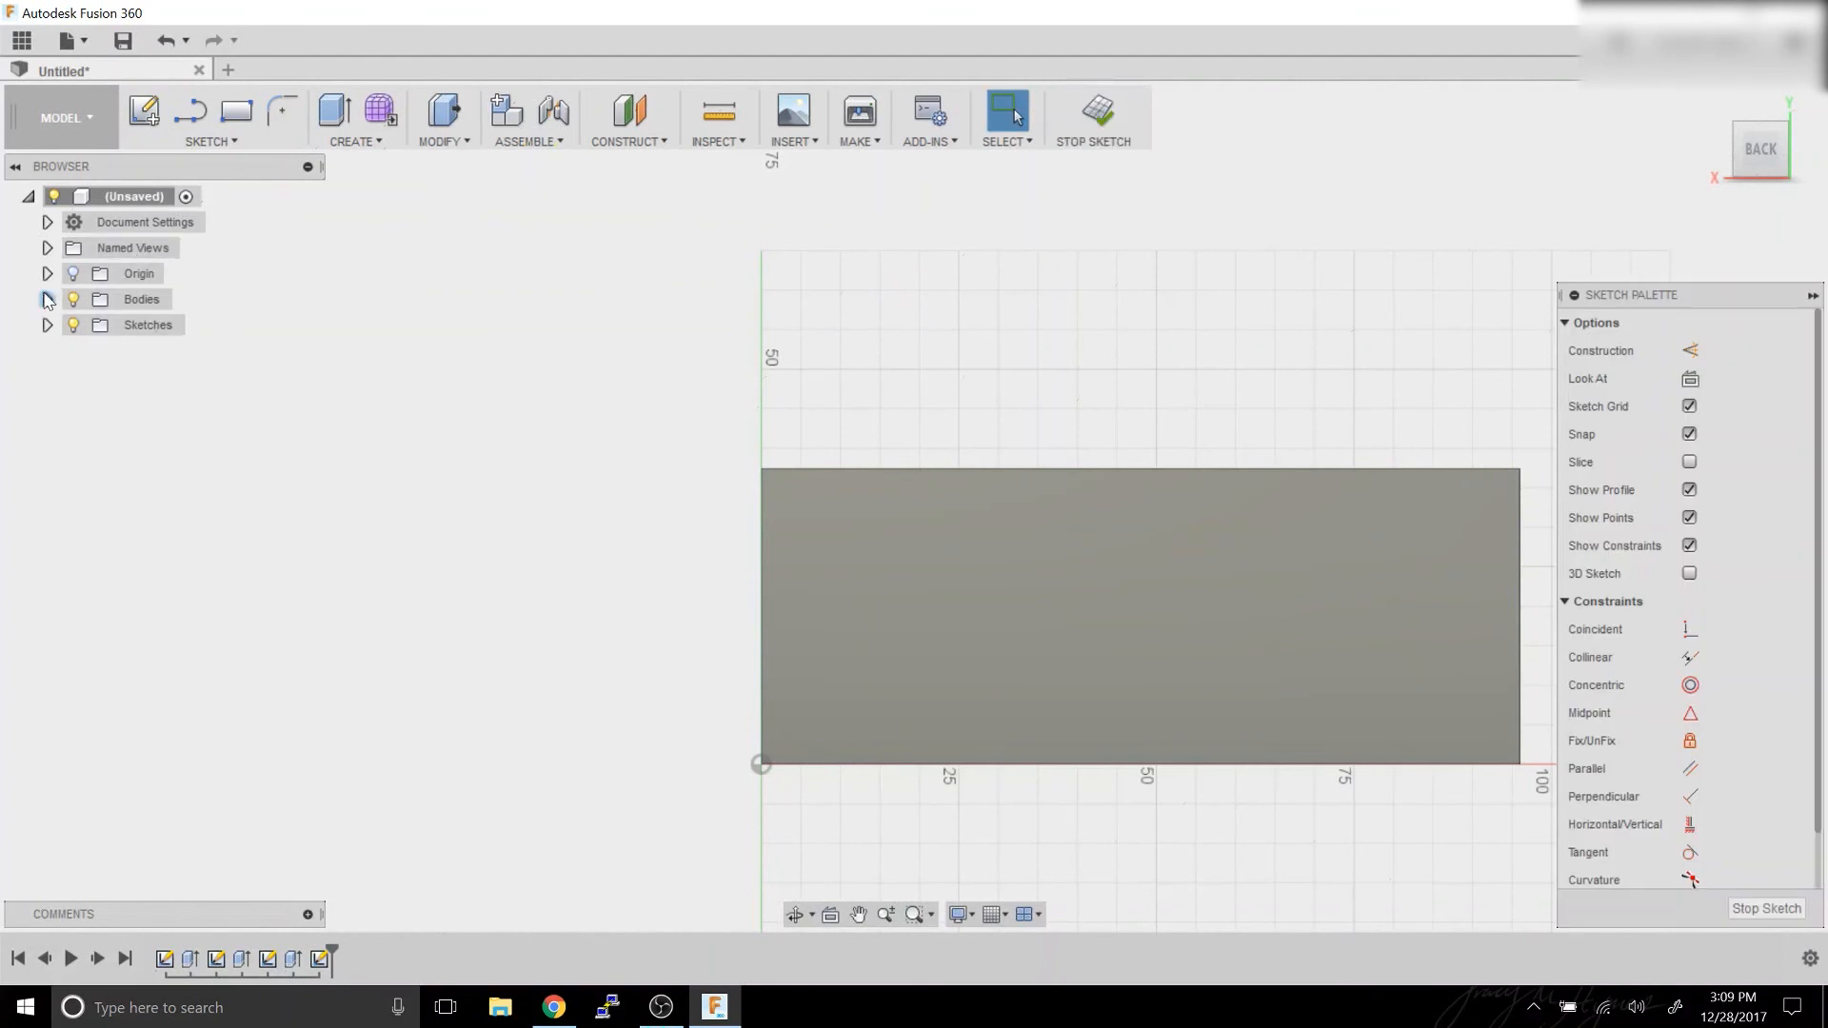
pyautogui.click(47, 299)
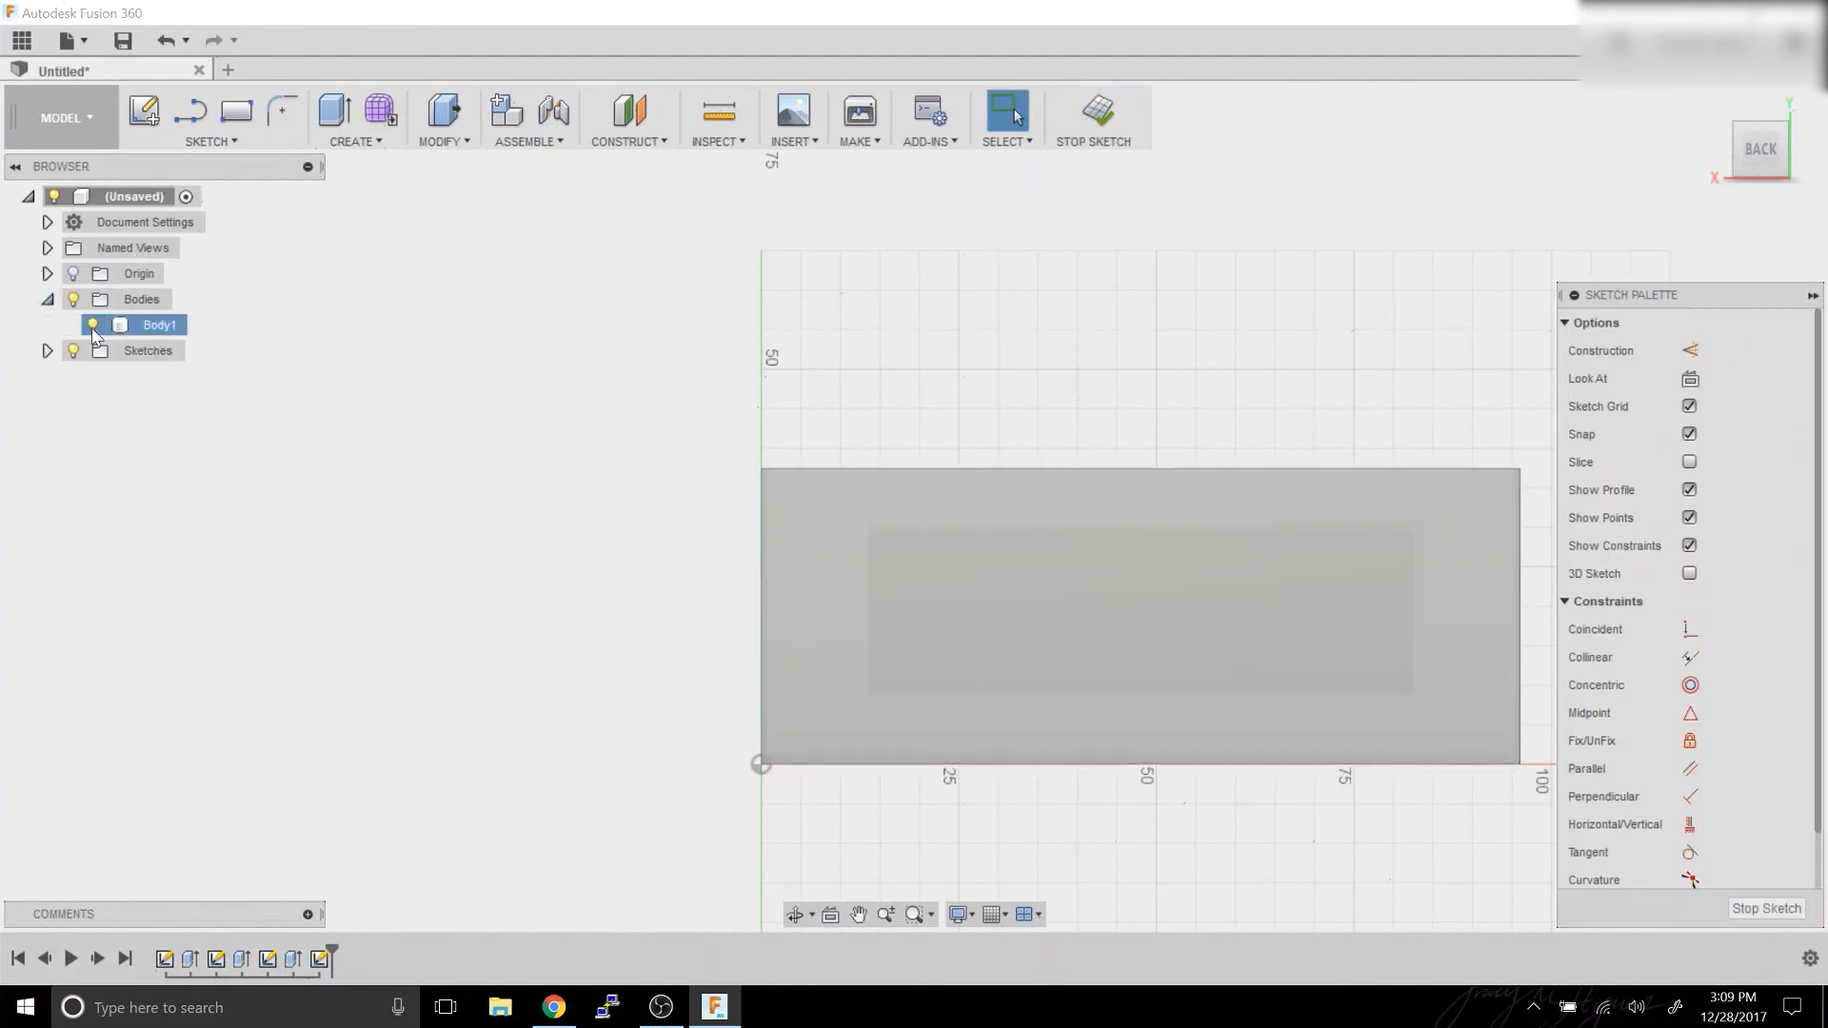
pyautogui.click(92, 325)
pyautogui.moveTo(804, 461); pyautogui.dragTo(510, 384, button='middle')
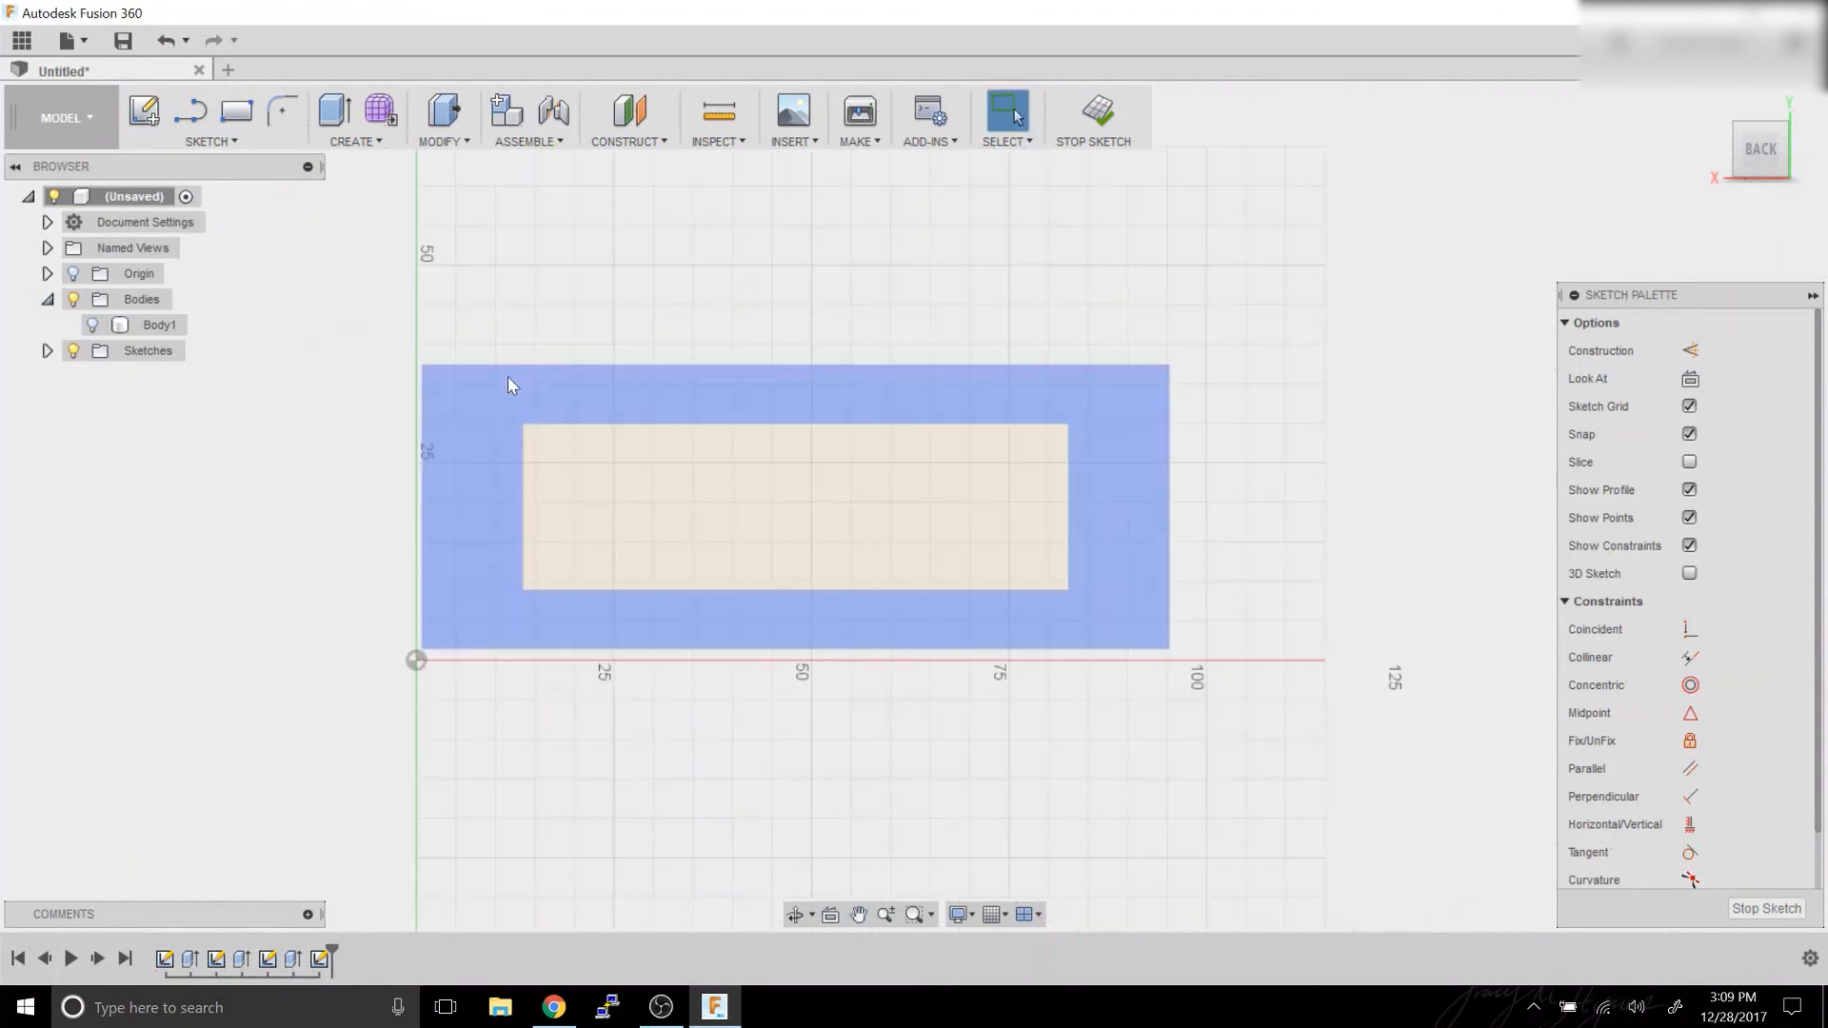
# Offset the window opening's outline outward by 1.5 in.
pyautogui.click(749, 514)
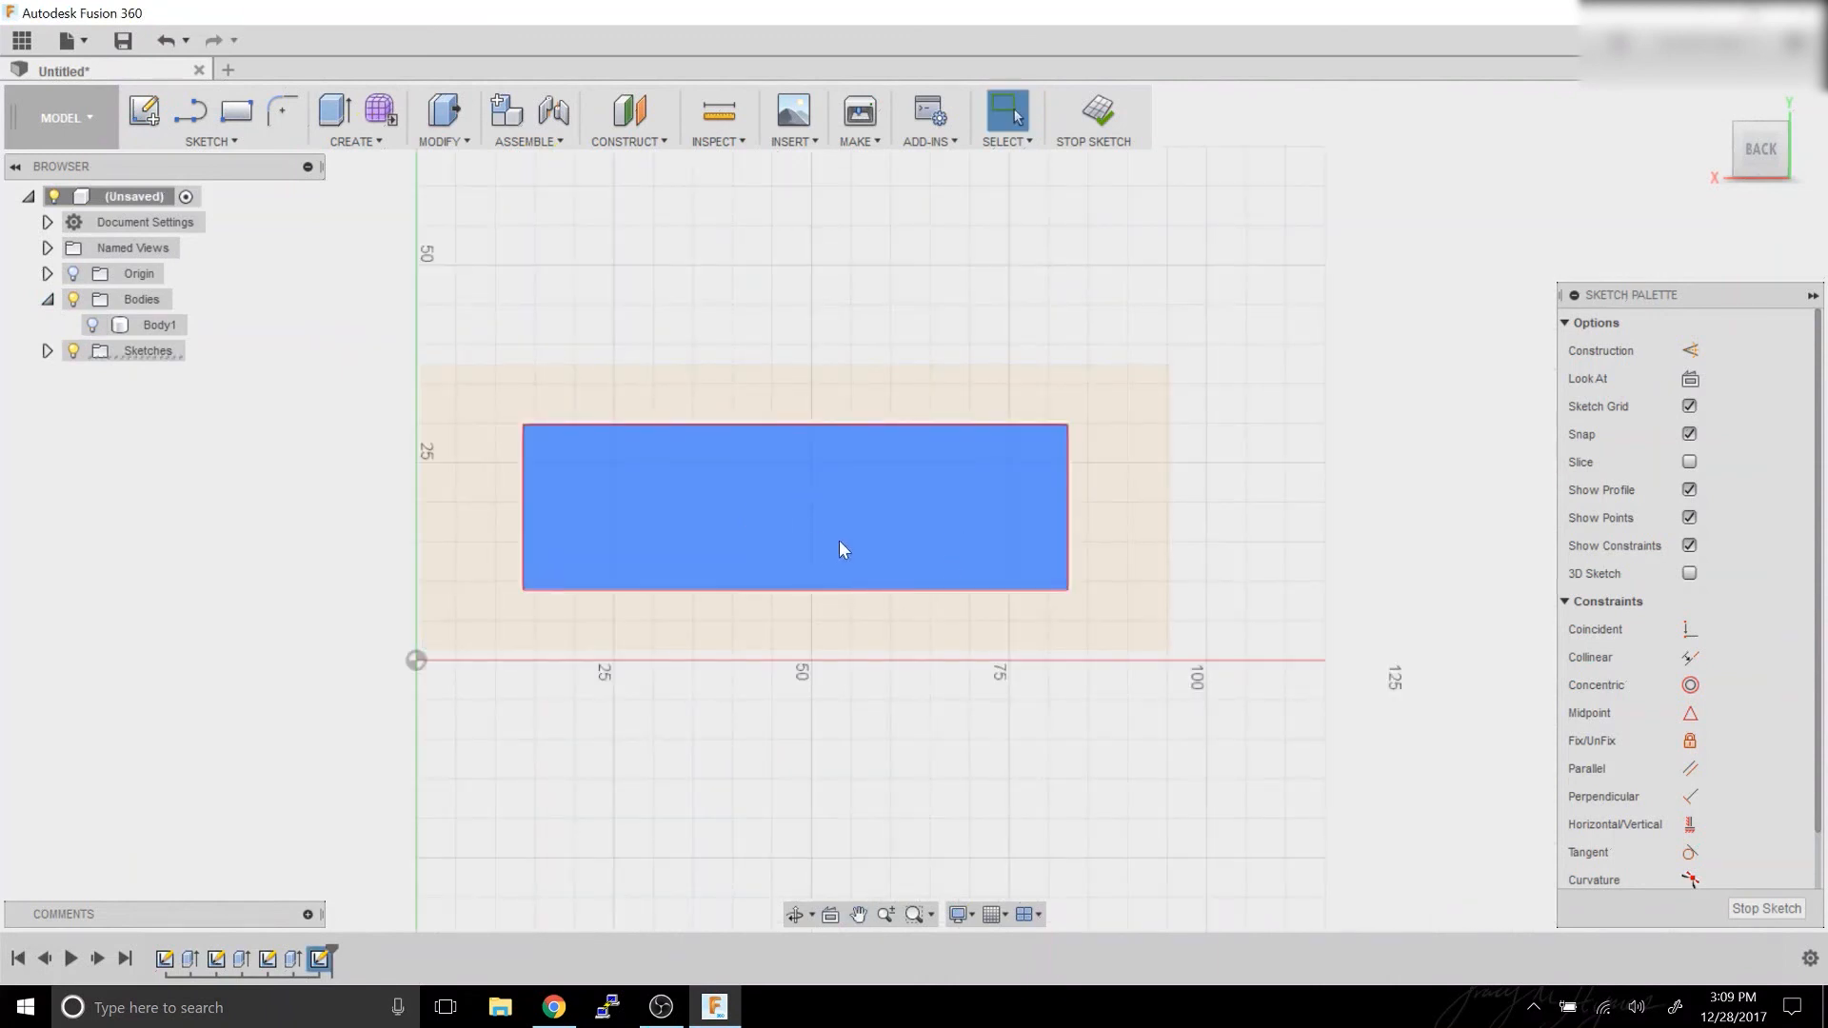
pyautogui.scroll(2, 824, 529)
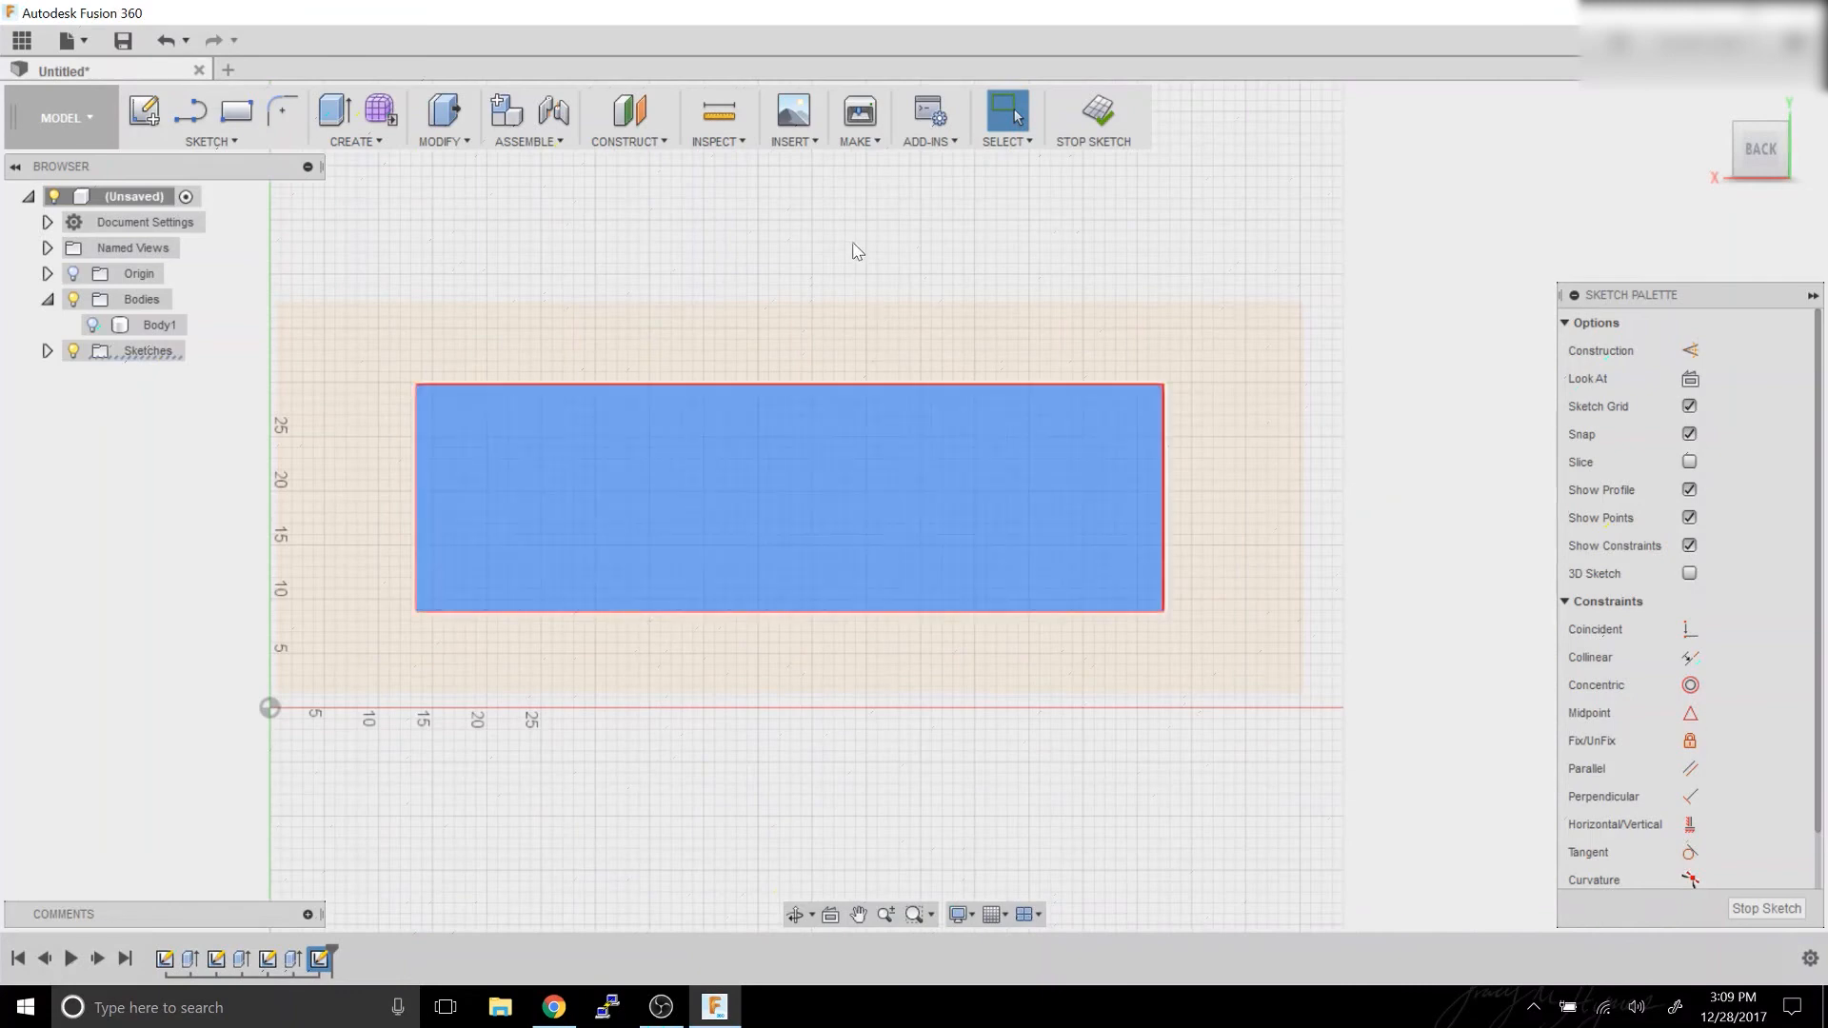
pyautogui.rightClick(850, 173)
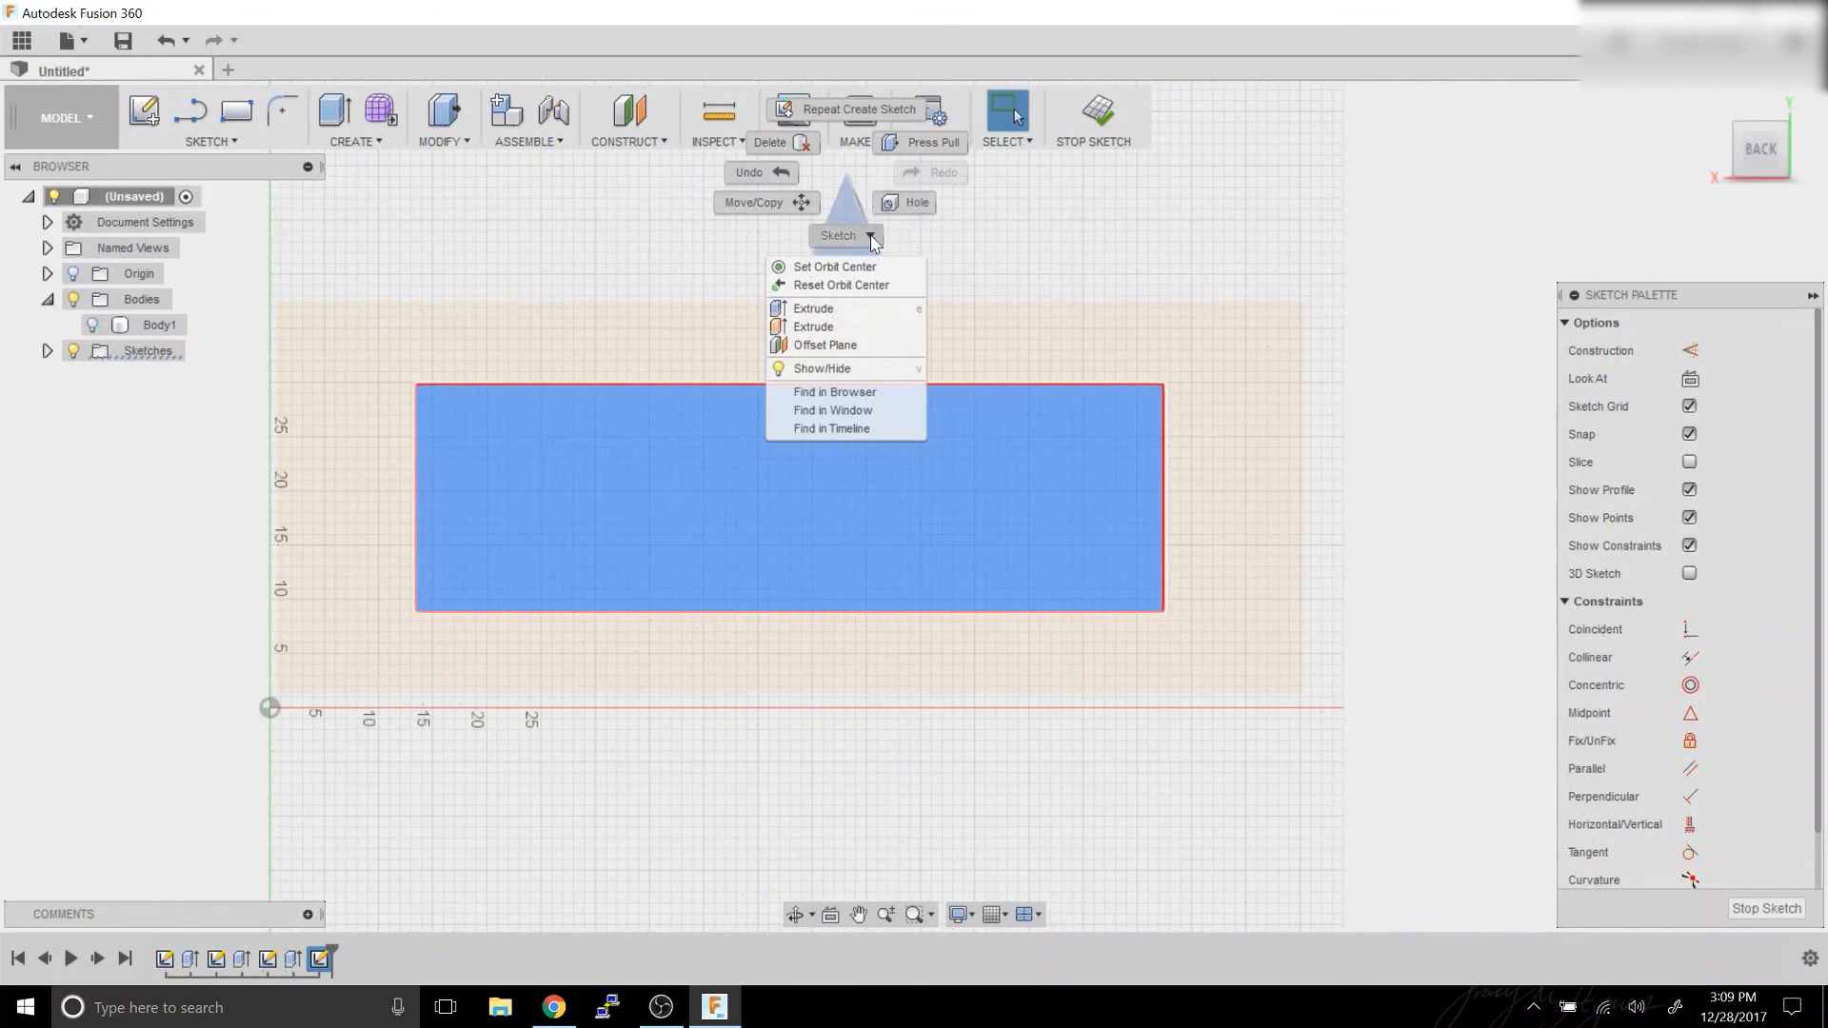
pyautogui.click(867, 238)
pyautogui.click(808, 261)
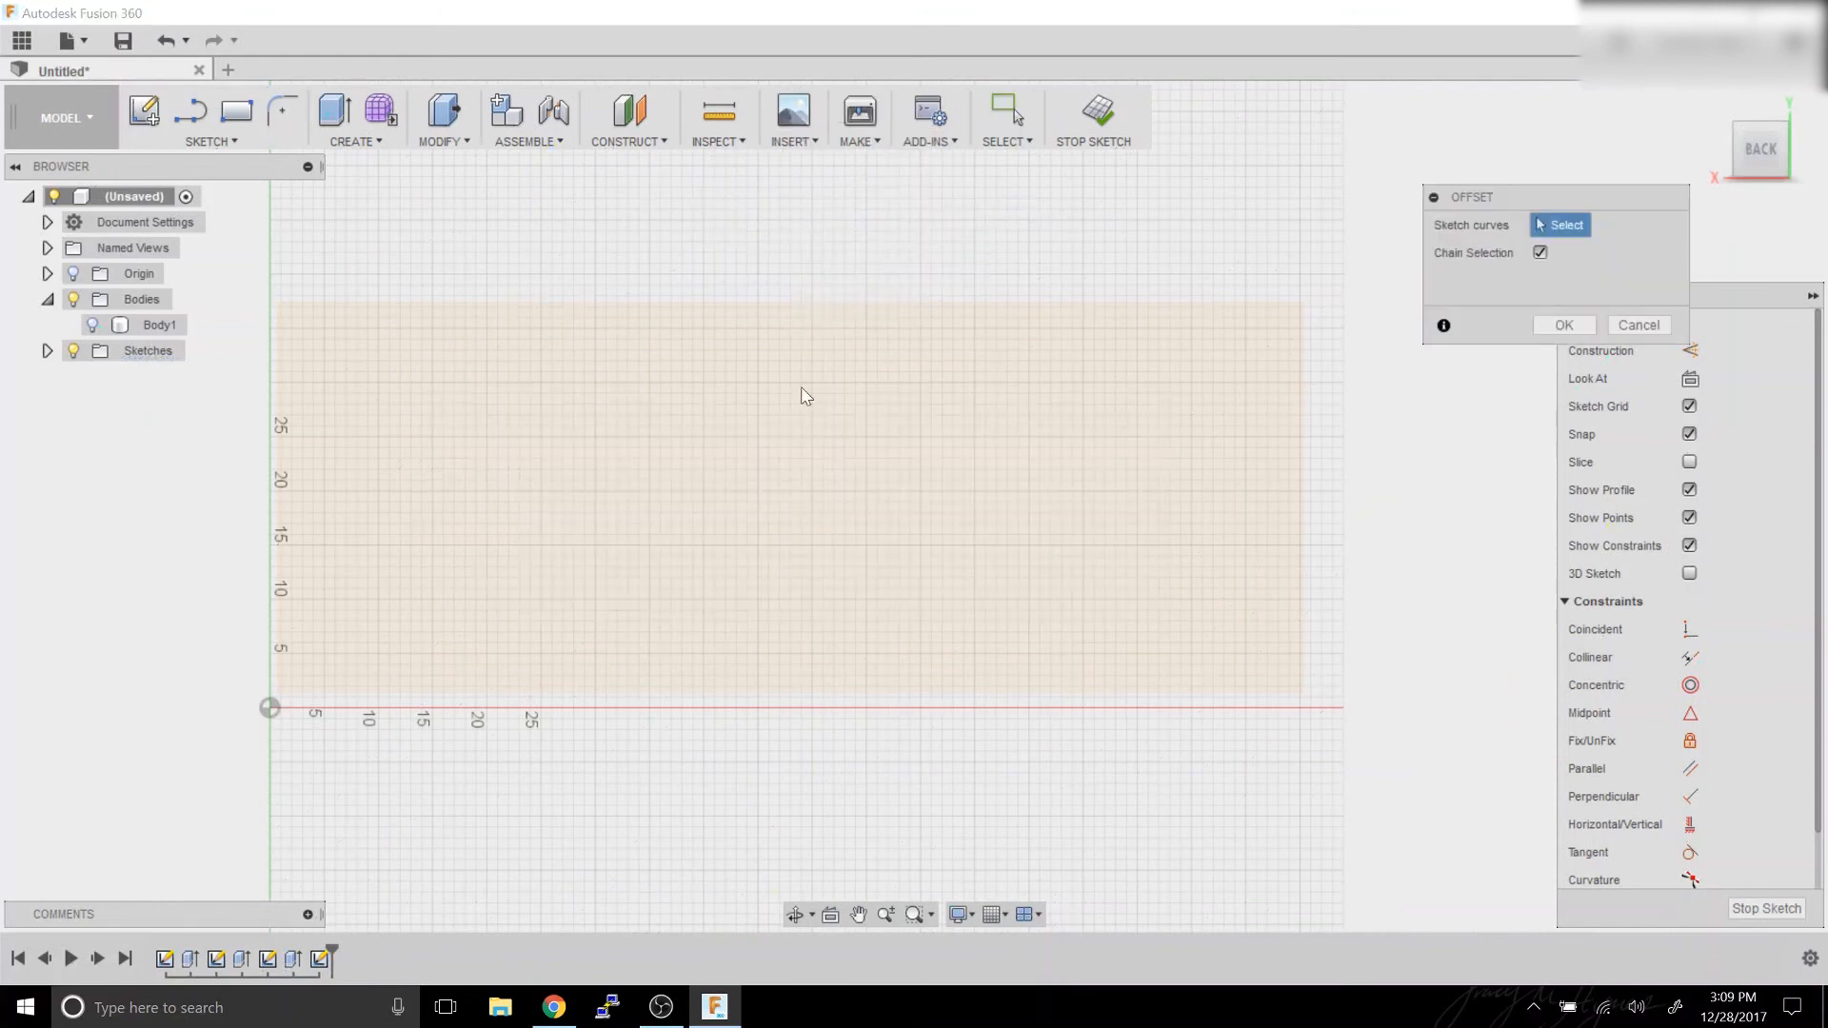
pyautogui.click(750, 385)
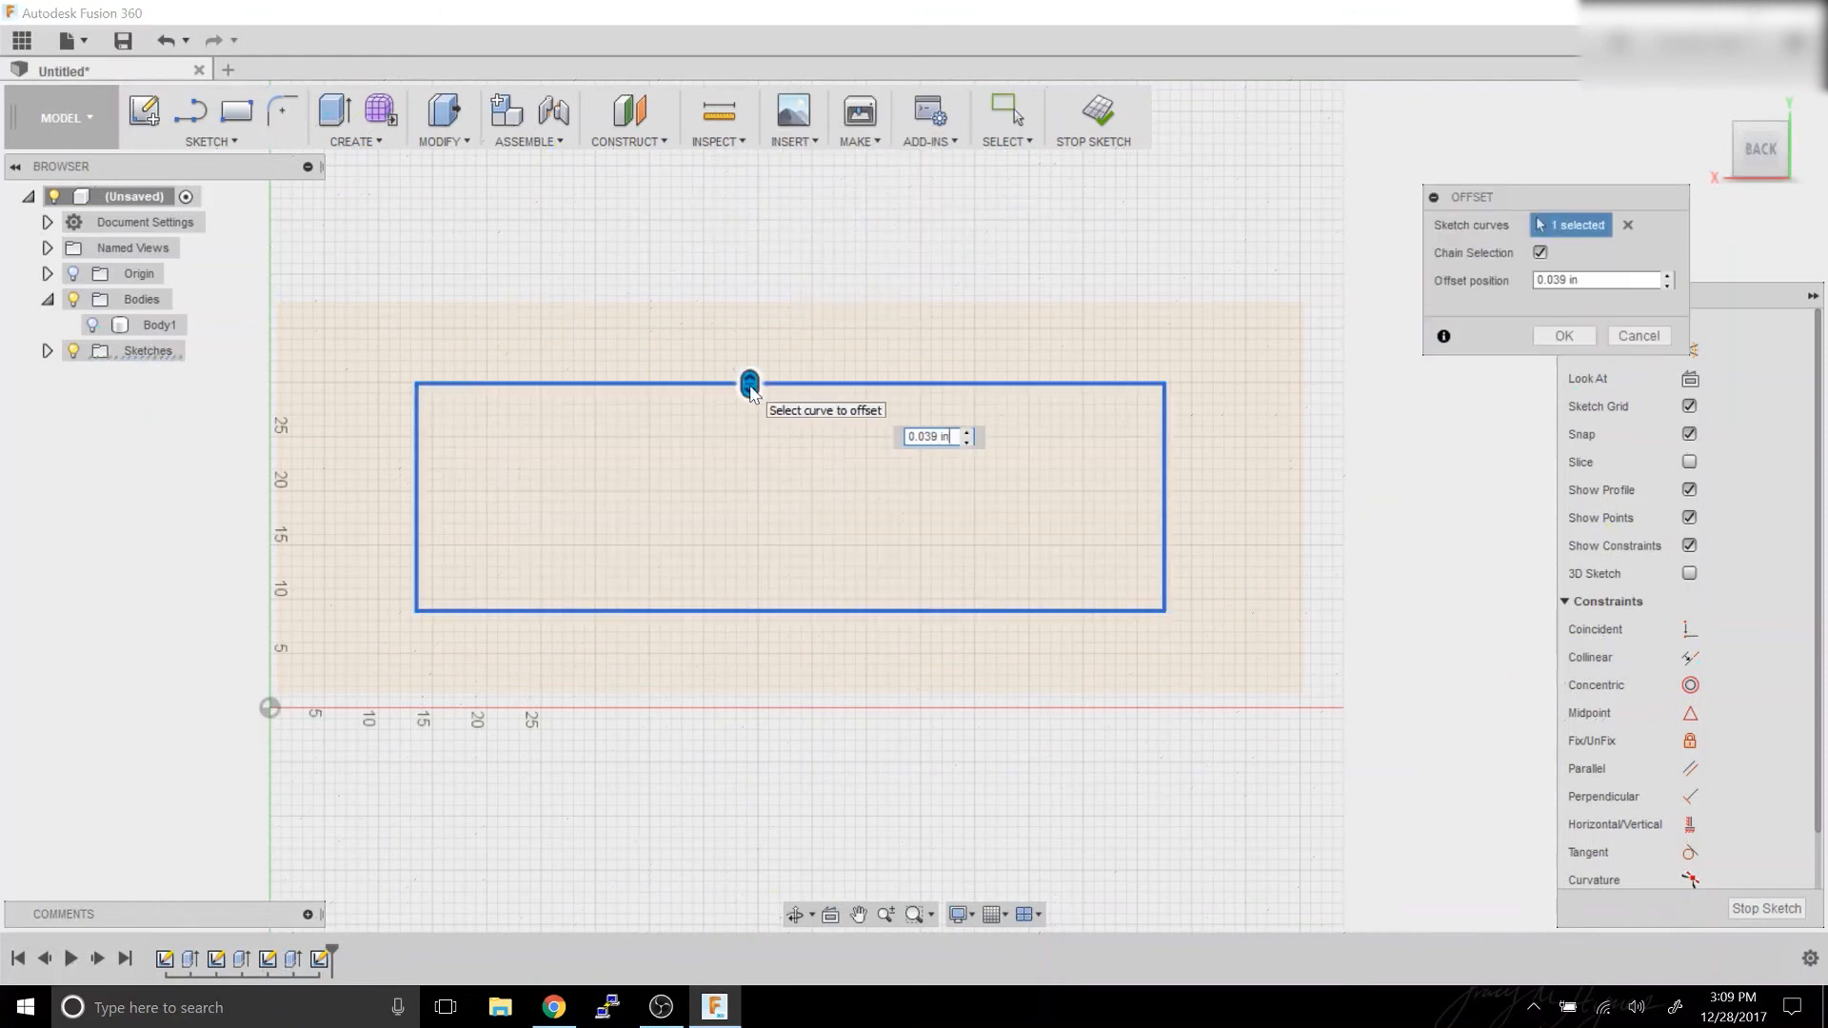
pyautogui.moveTo(747, 369); pyautogui.dragTo(747, 361)
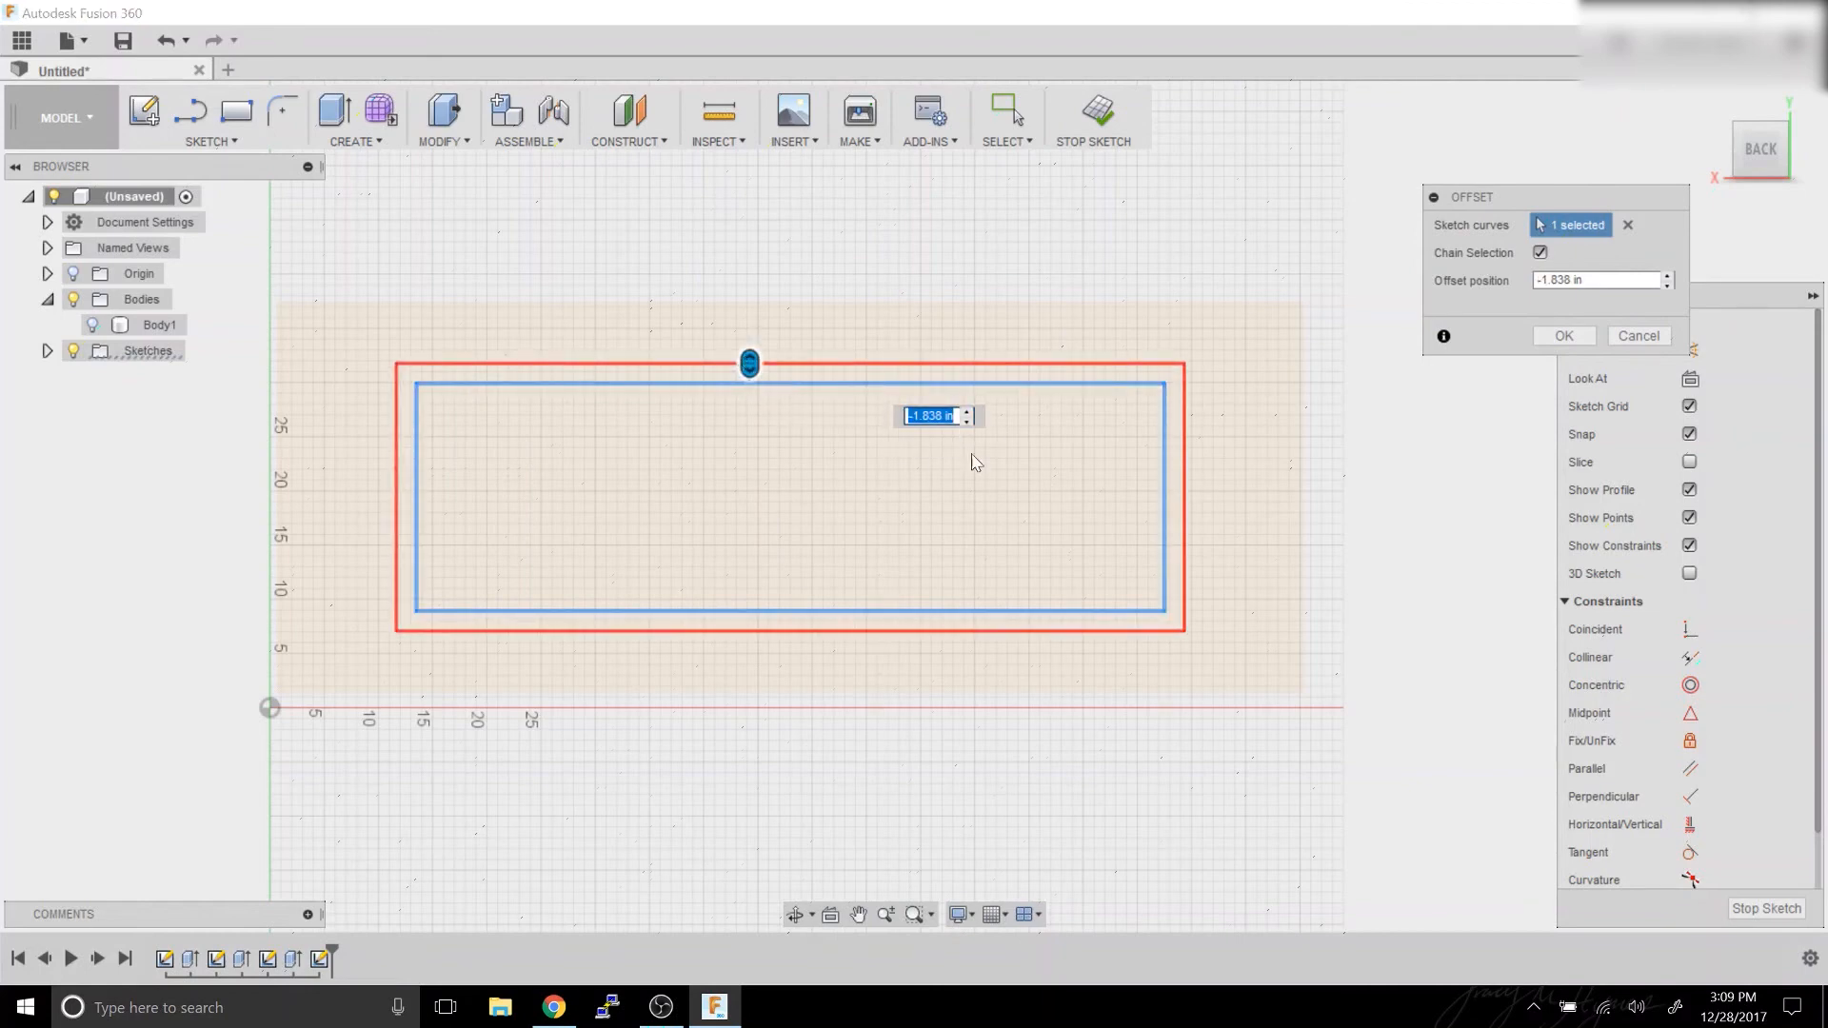
pyautogui.write('-1.5')
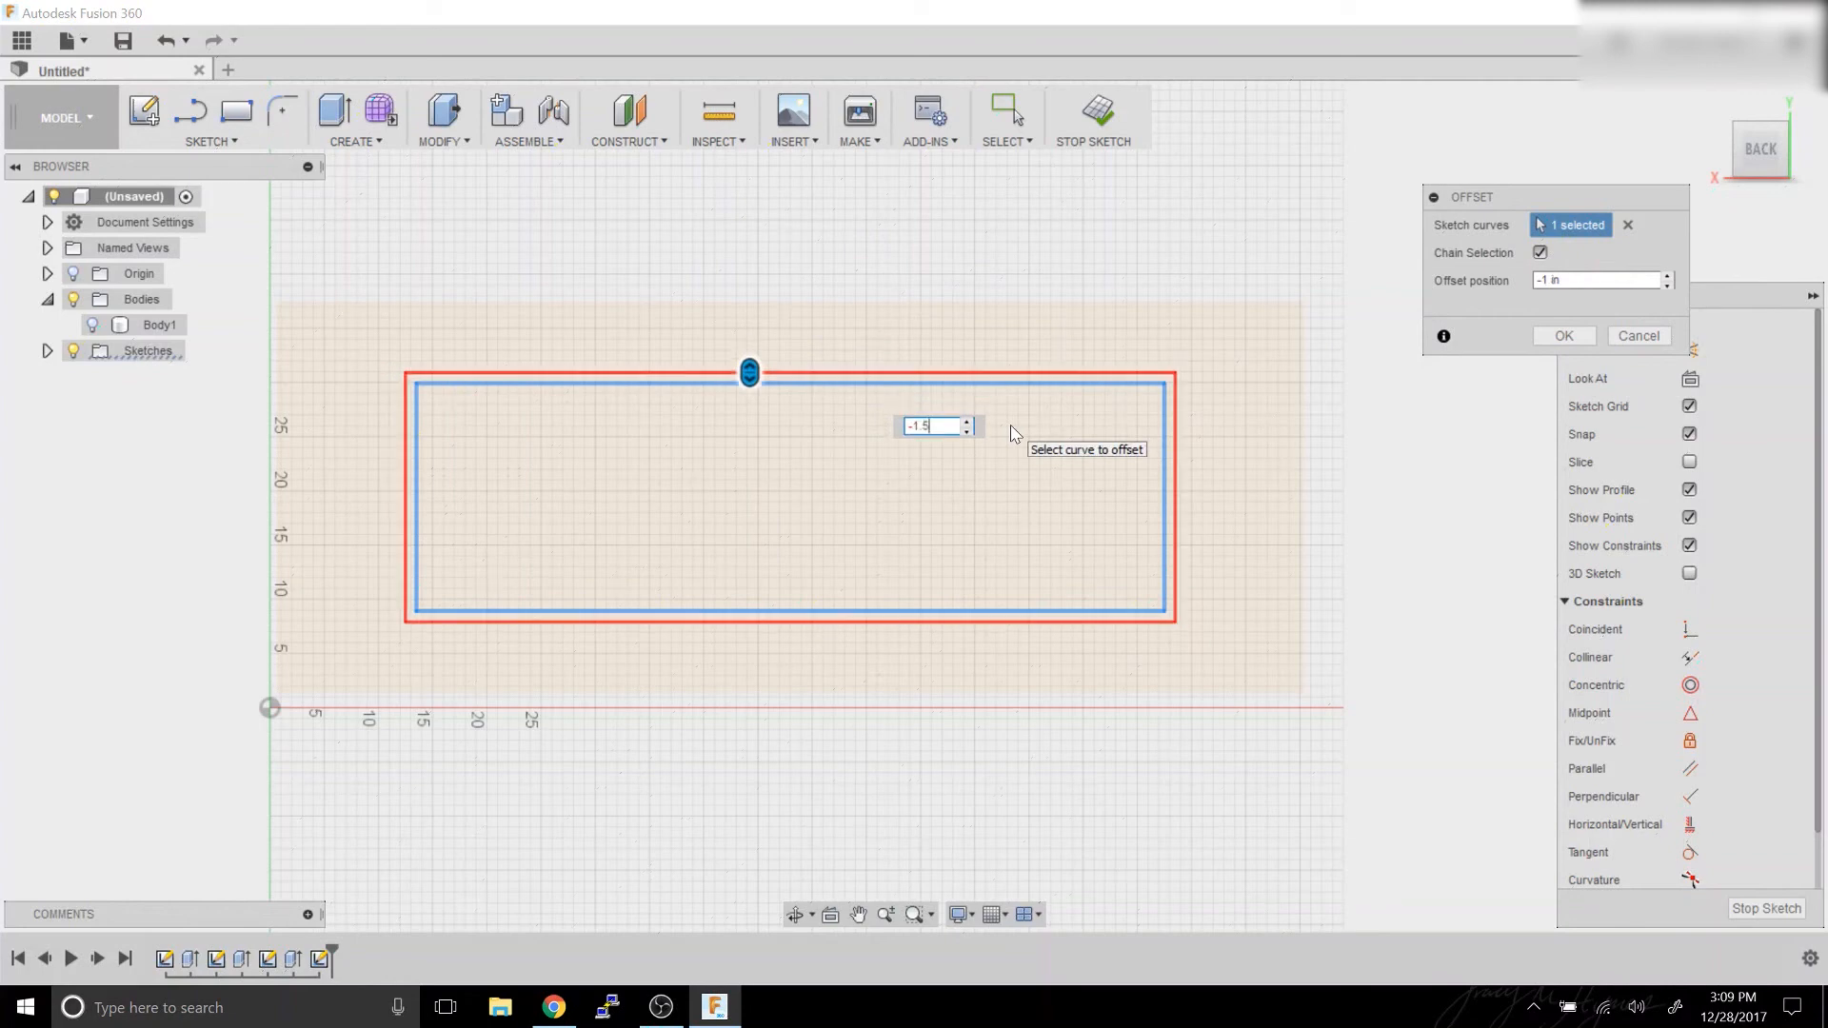
pyautogui.press('Return')
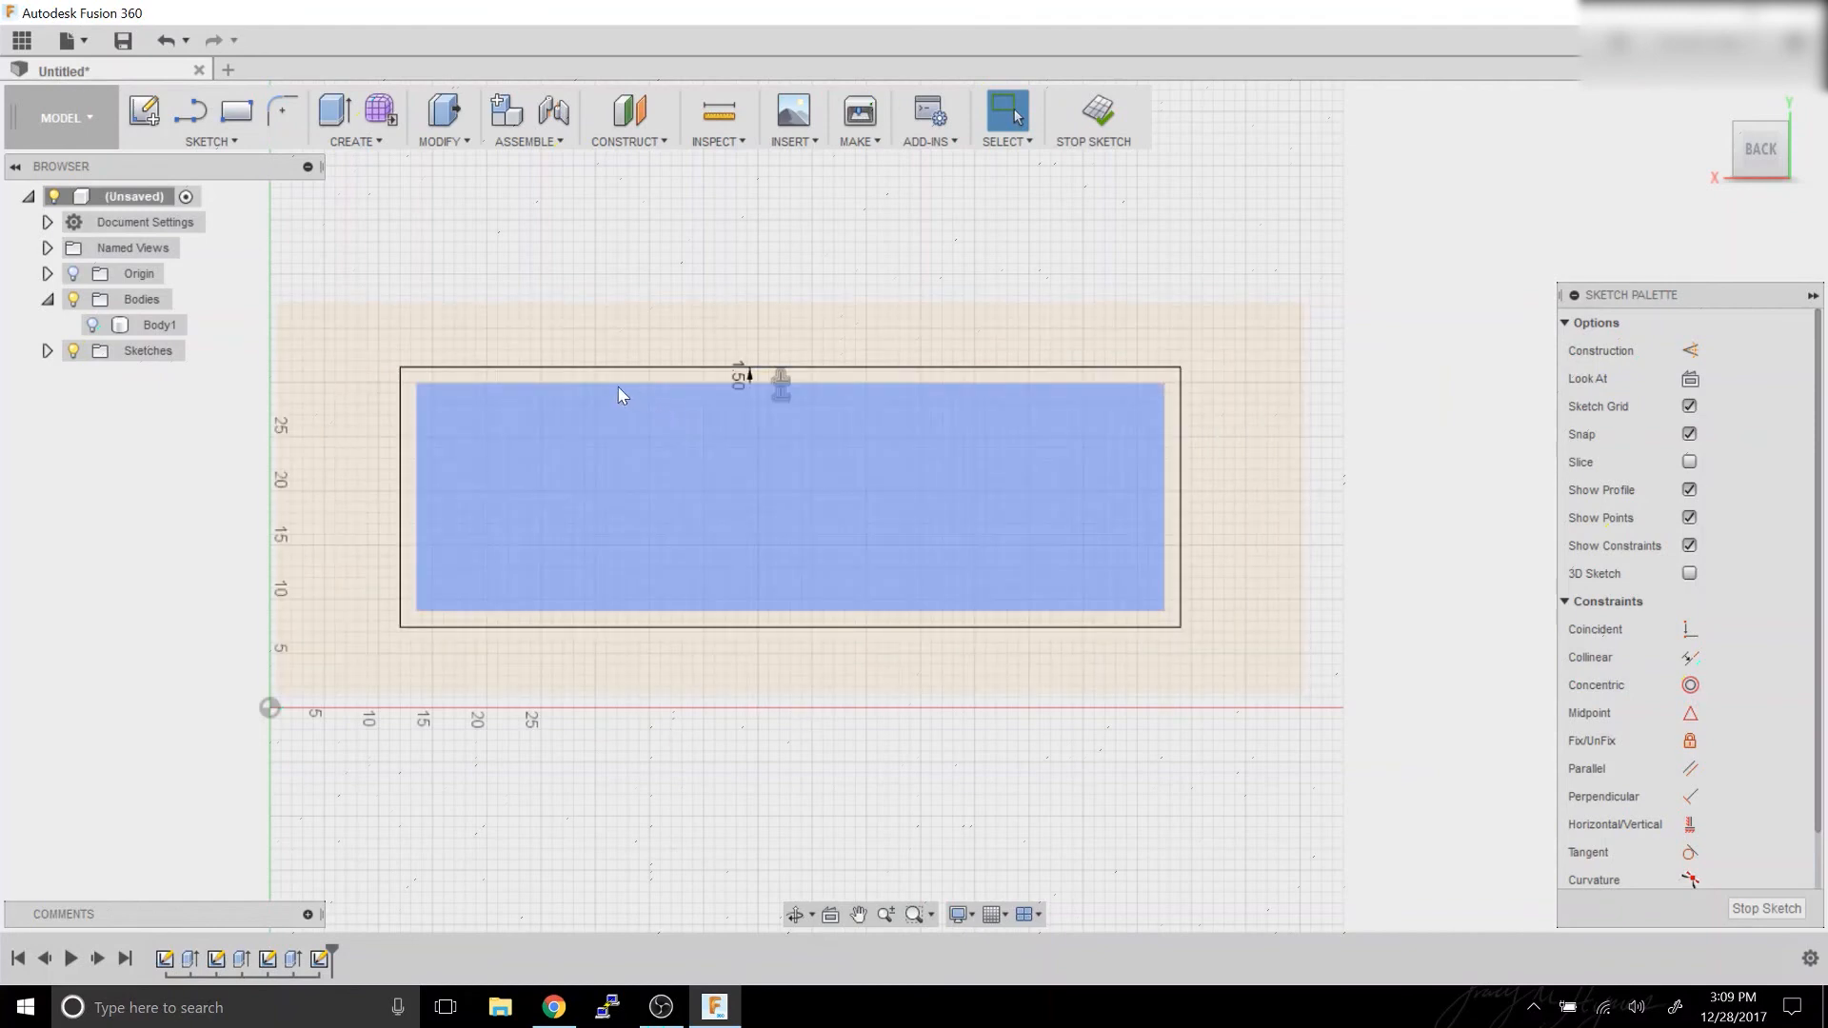
# Delete the four inner outline lines of the window opening, keeping only the outer offset rectangle.
pyautogui.click(602, 384)
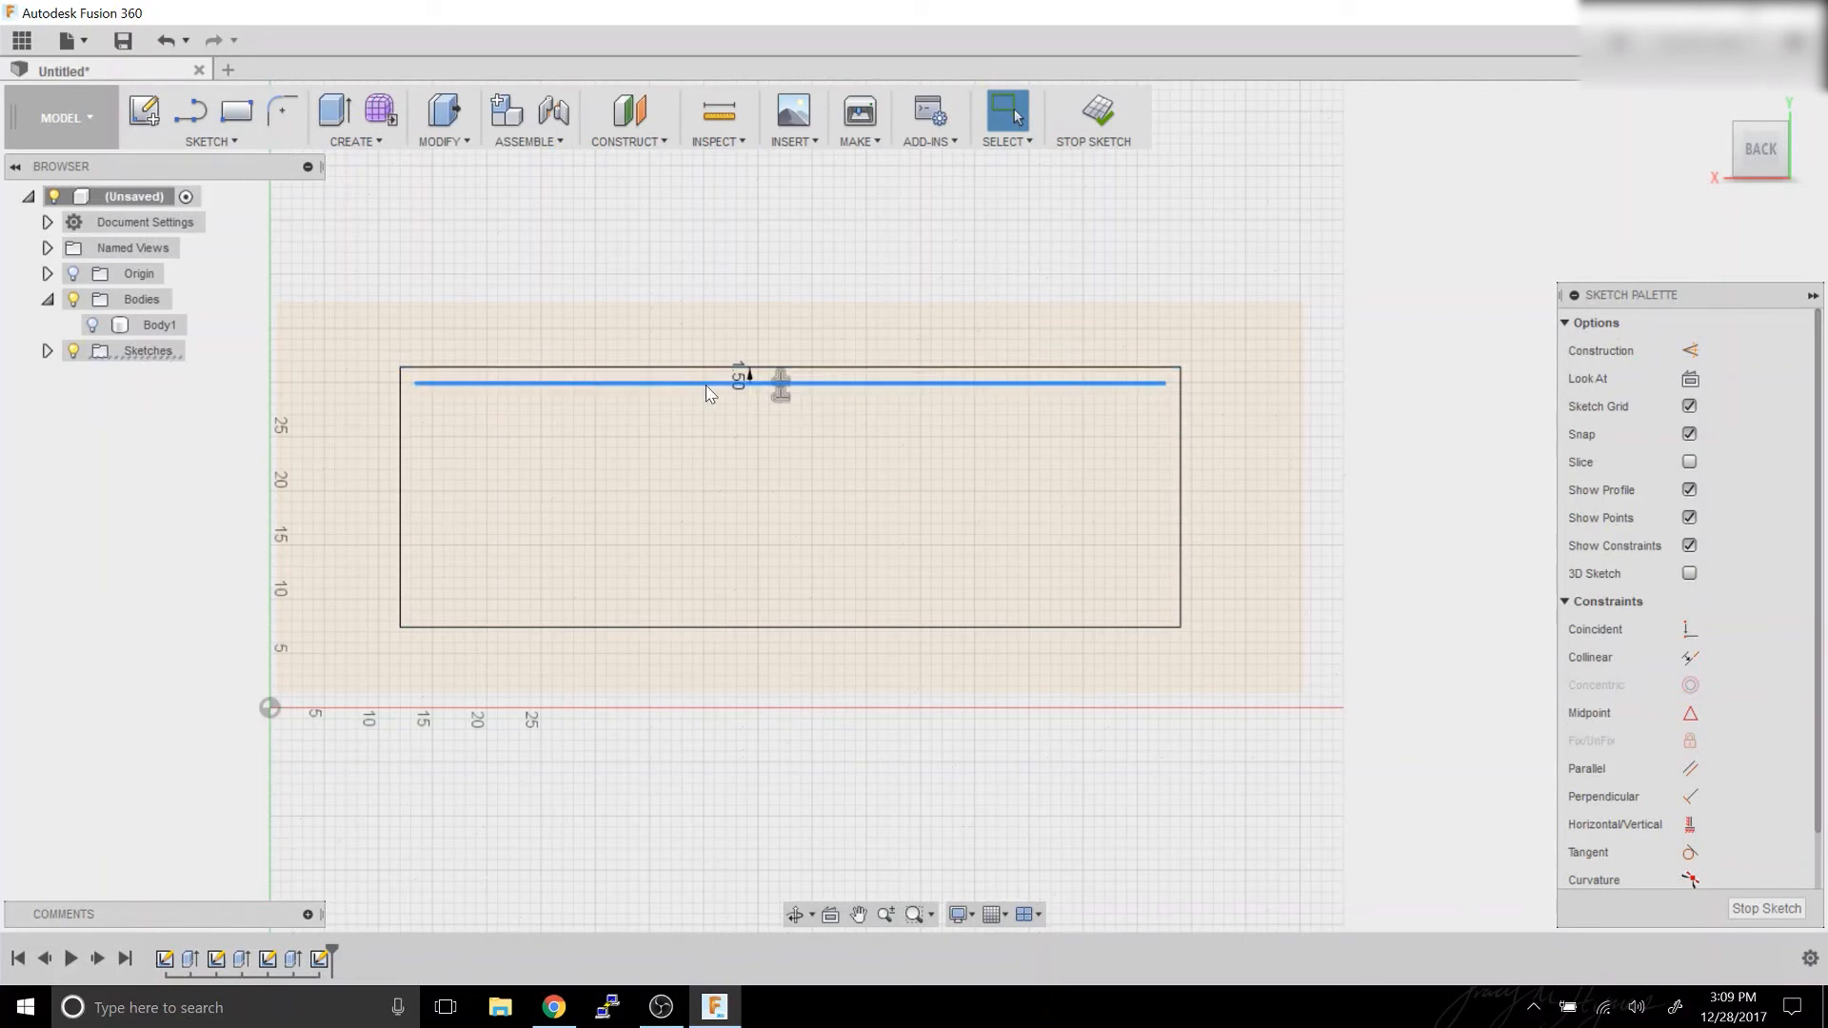
pyautogui.press('Delete')
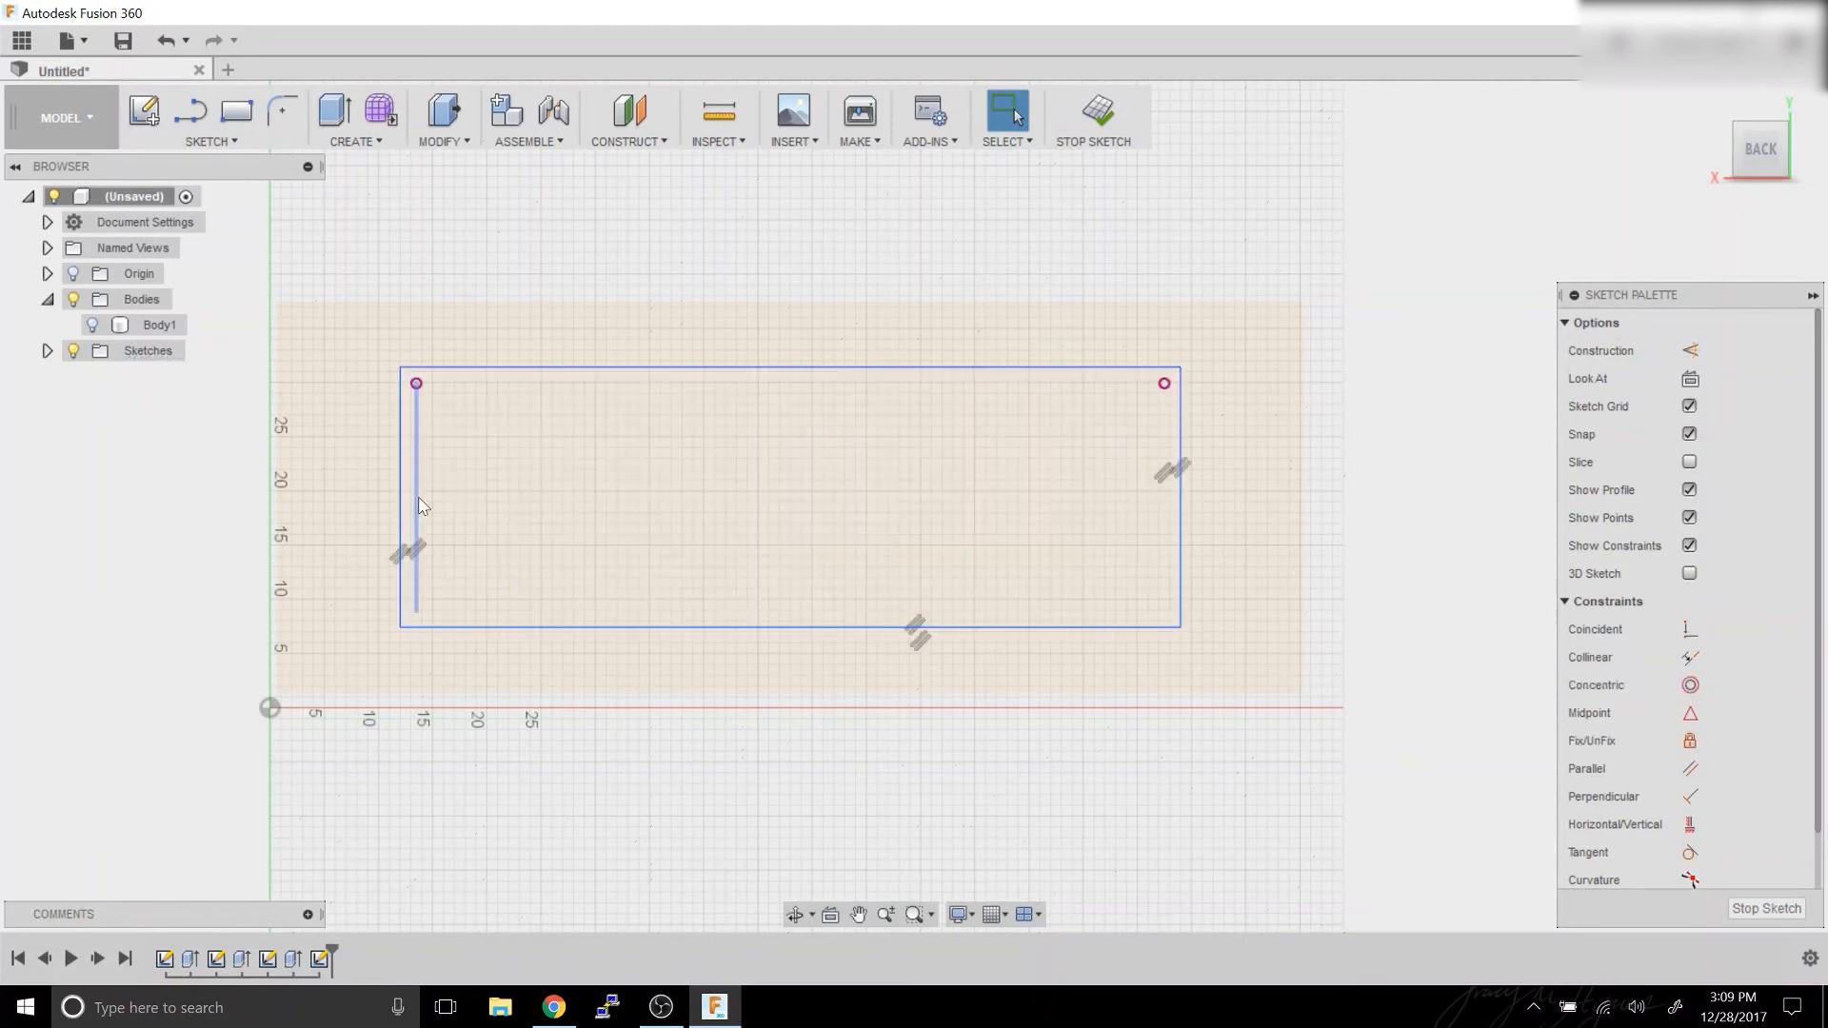
pyautogui.click(416, 509)
pyautogui.press('Delete')
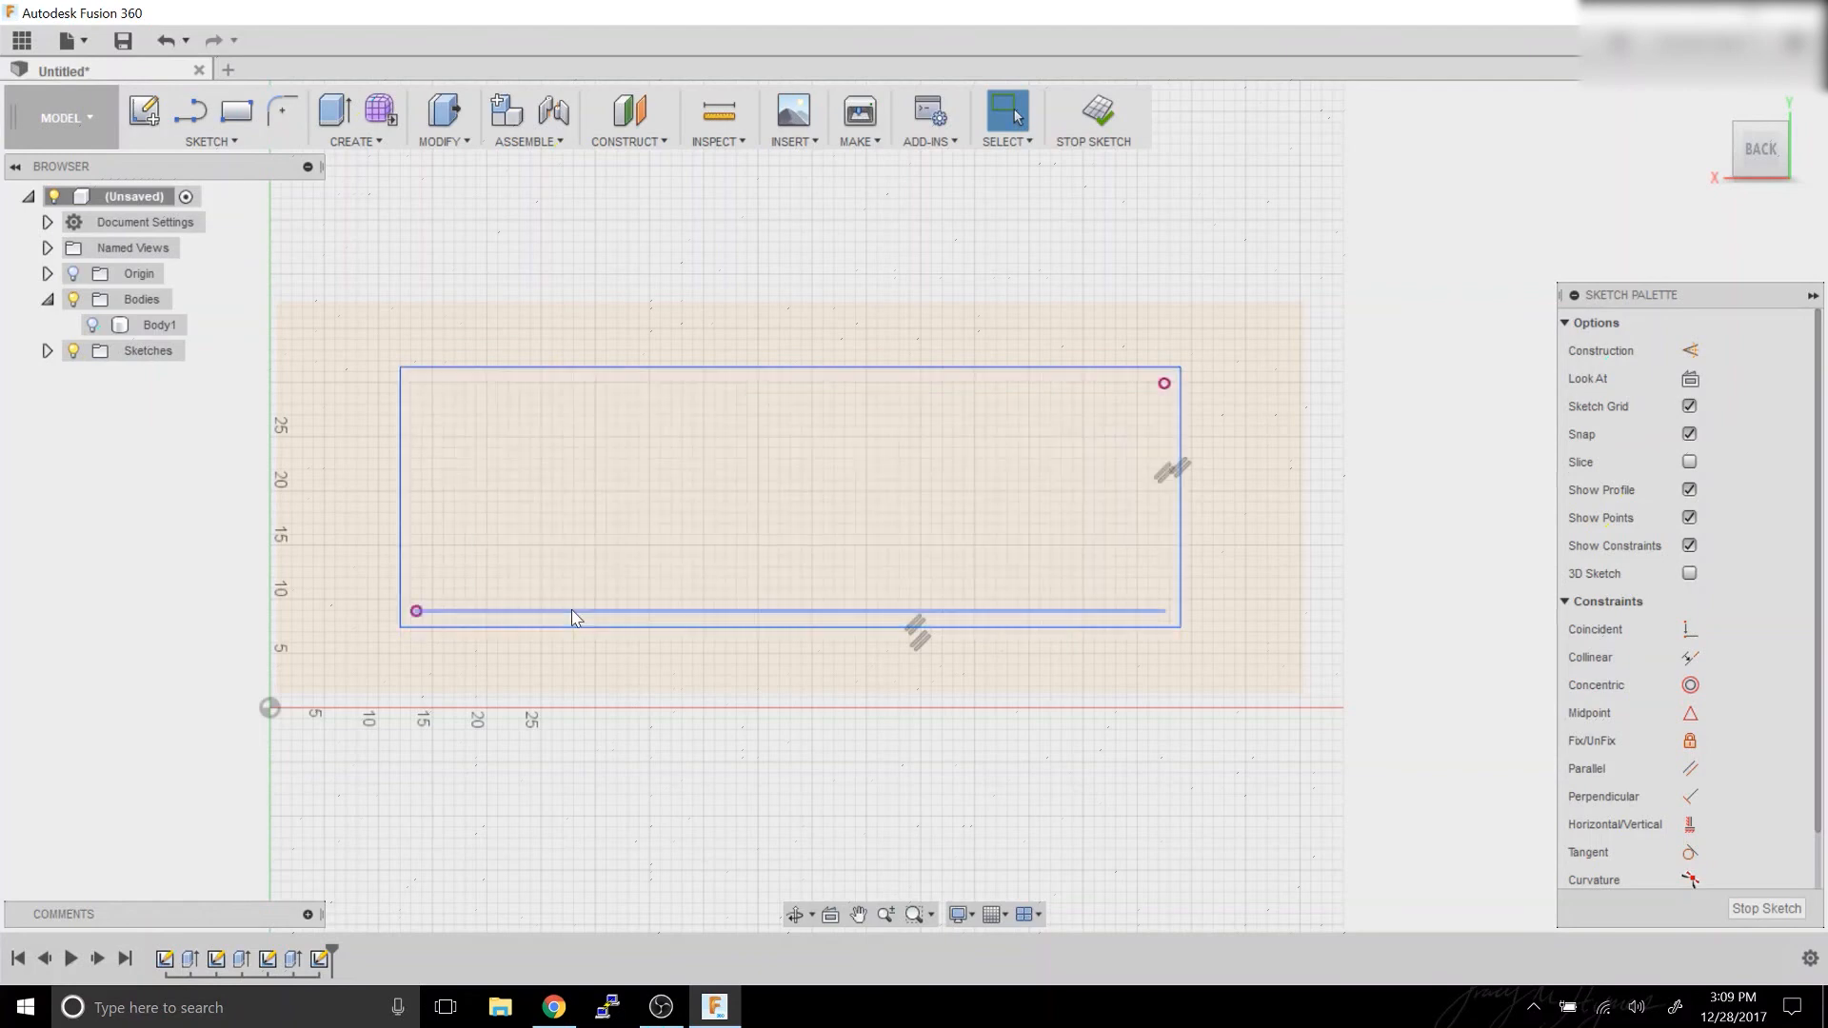
pyautogui.click(571, 612)
pyautogui.press('Delete')
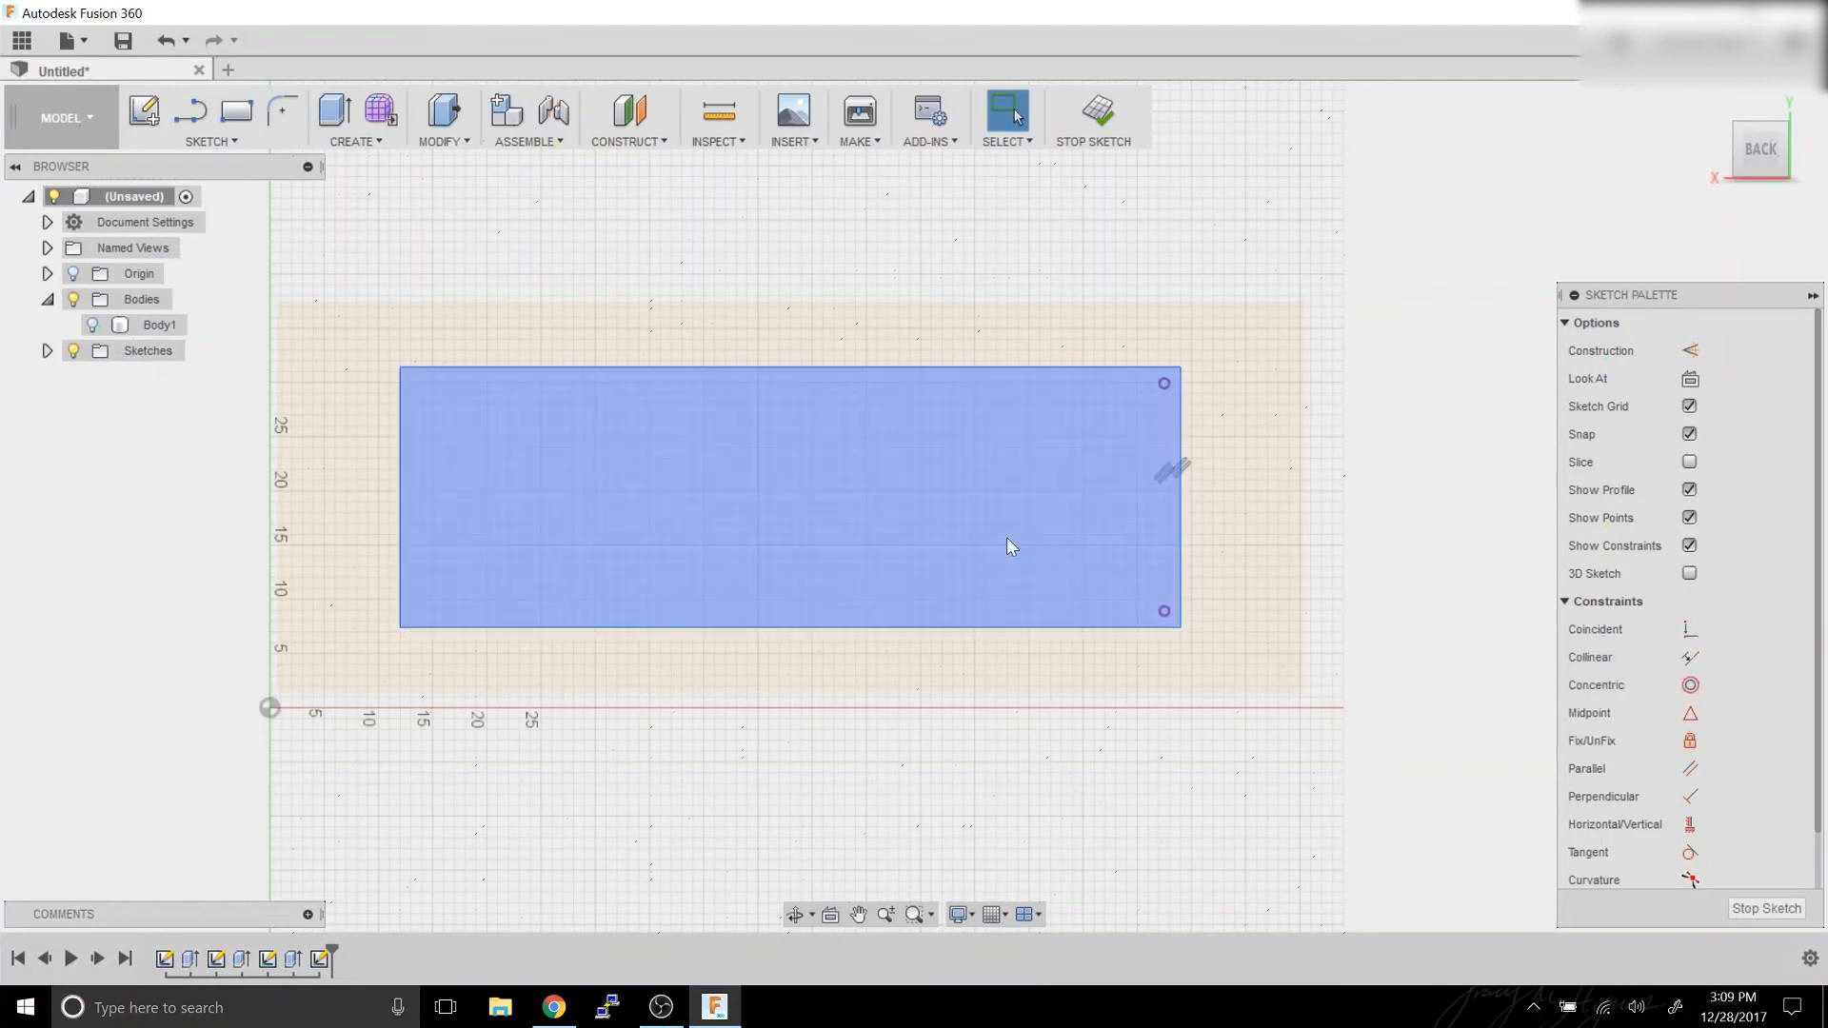
pyautogui.click(1165, 539)
pyautogui.press('Delete')
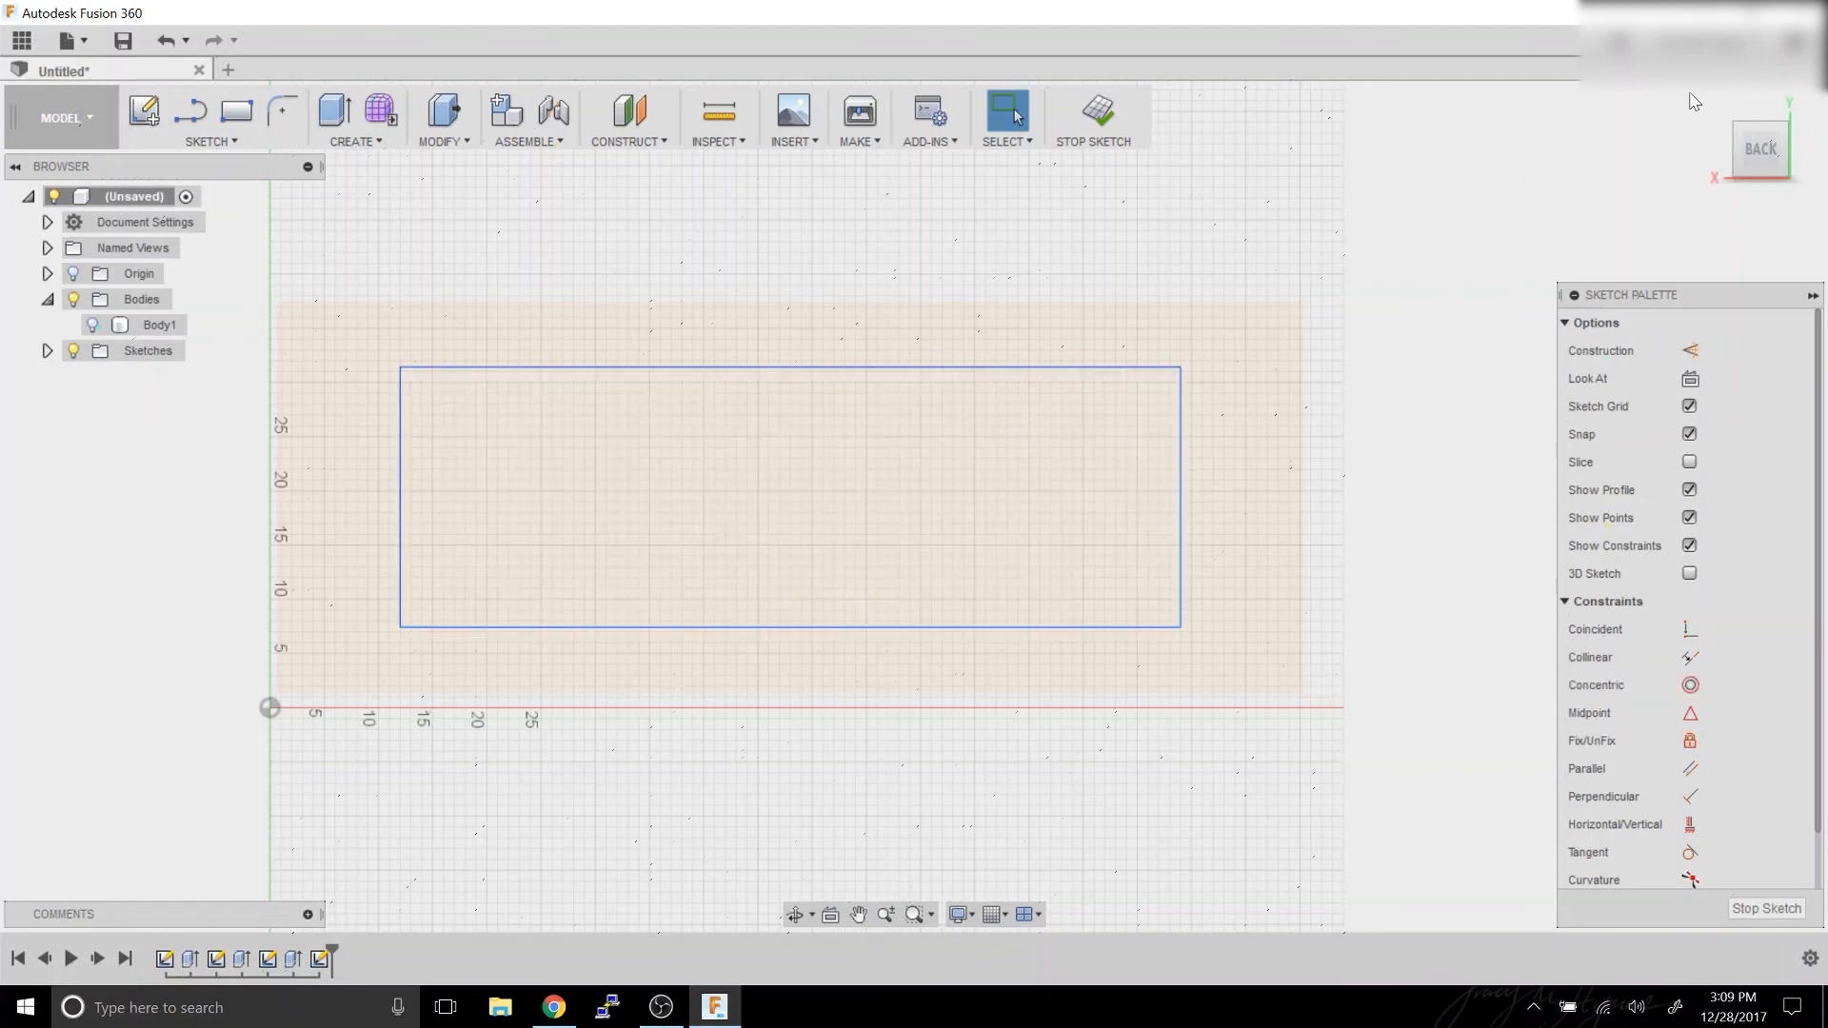
# Show the box body again and return to the home view.
pyautogui.click(107, 328)
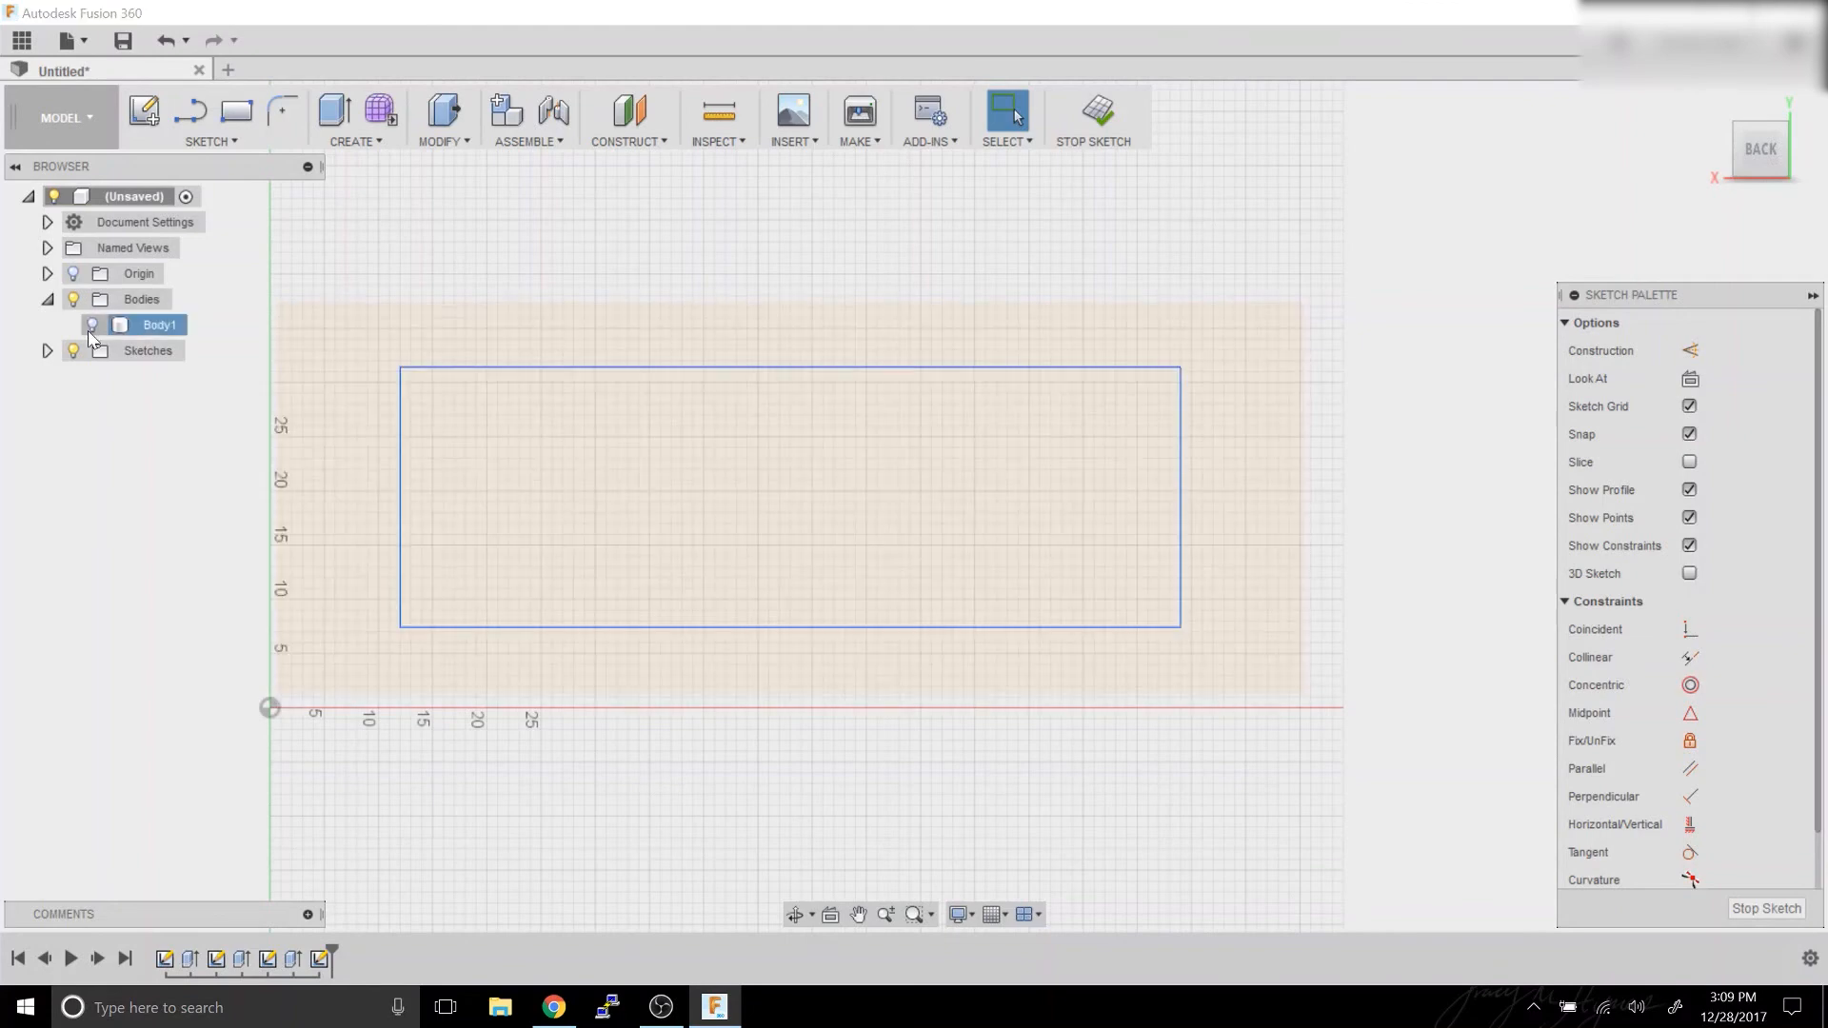
pyautogui.click(91, 326)
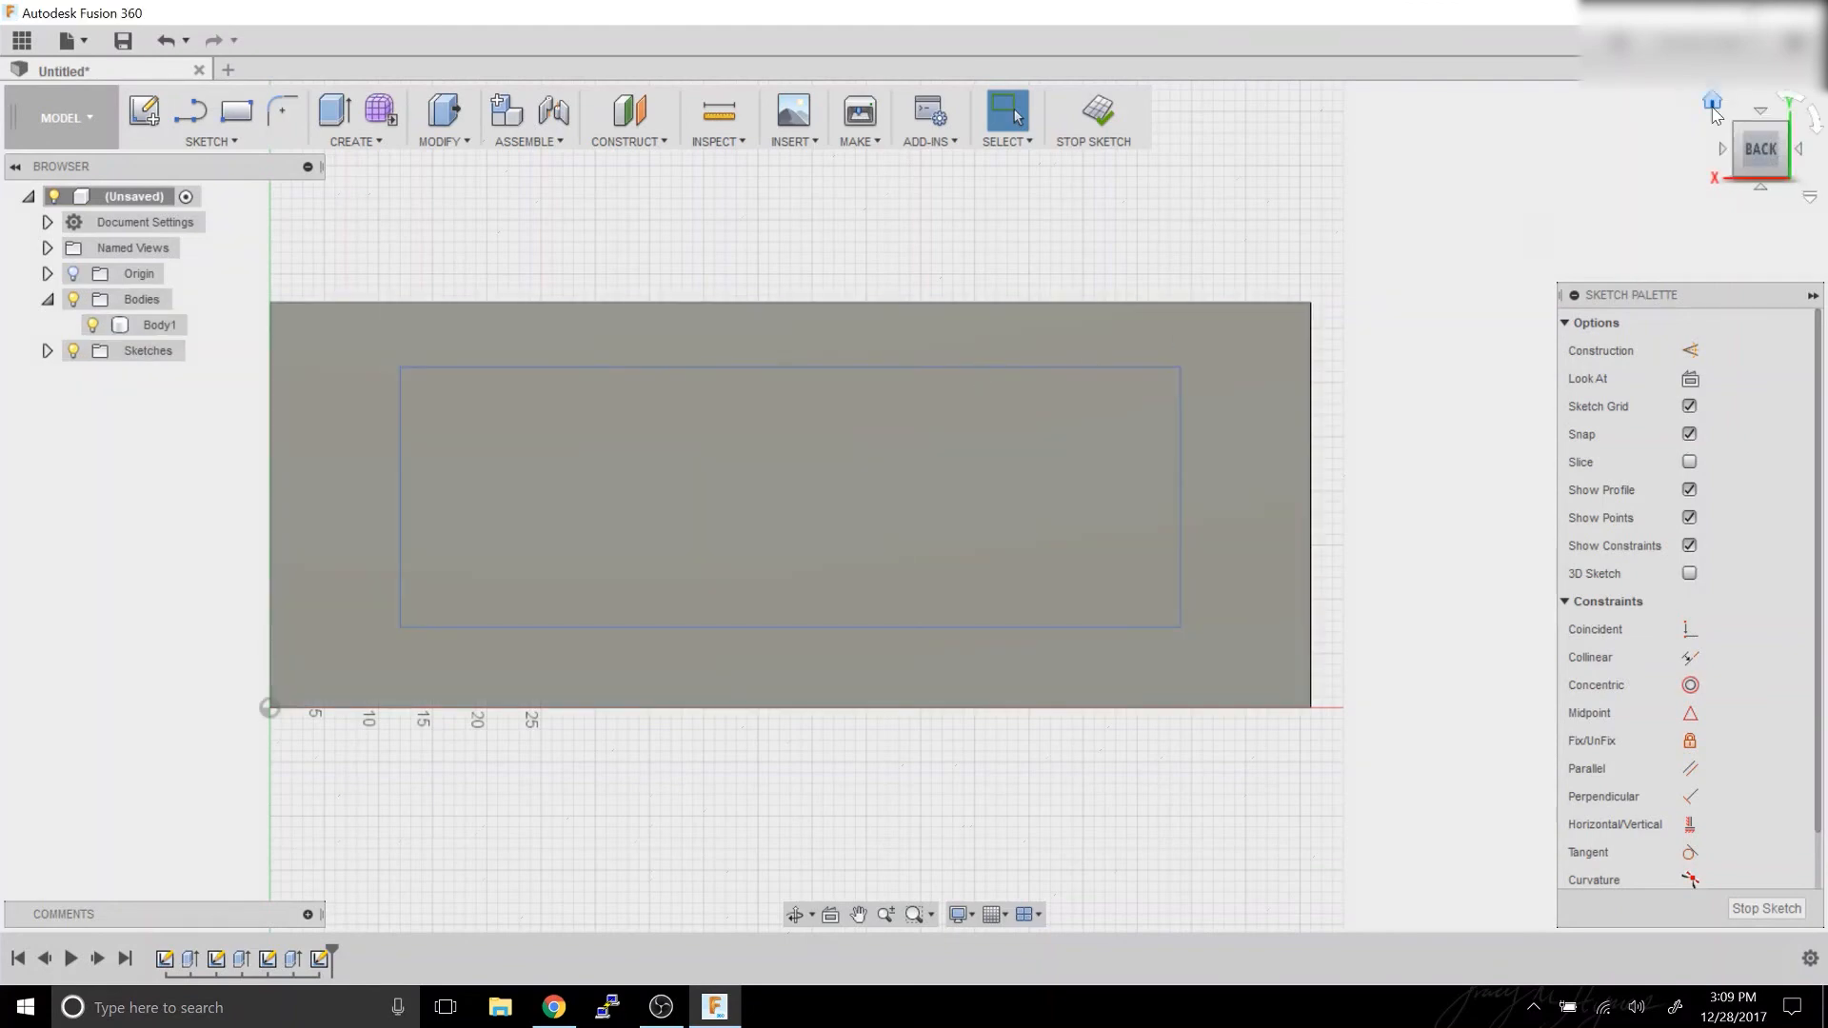
pyautogui.click(1717, 102)
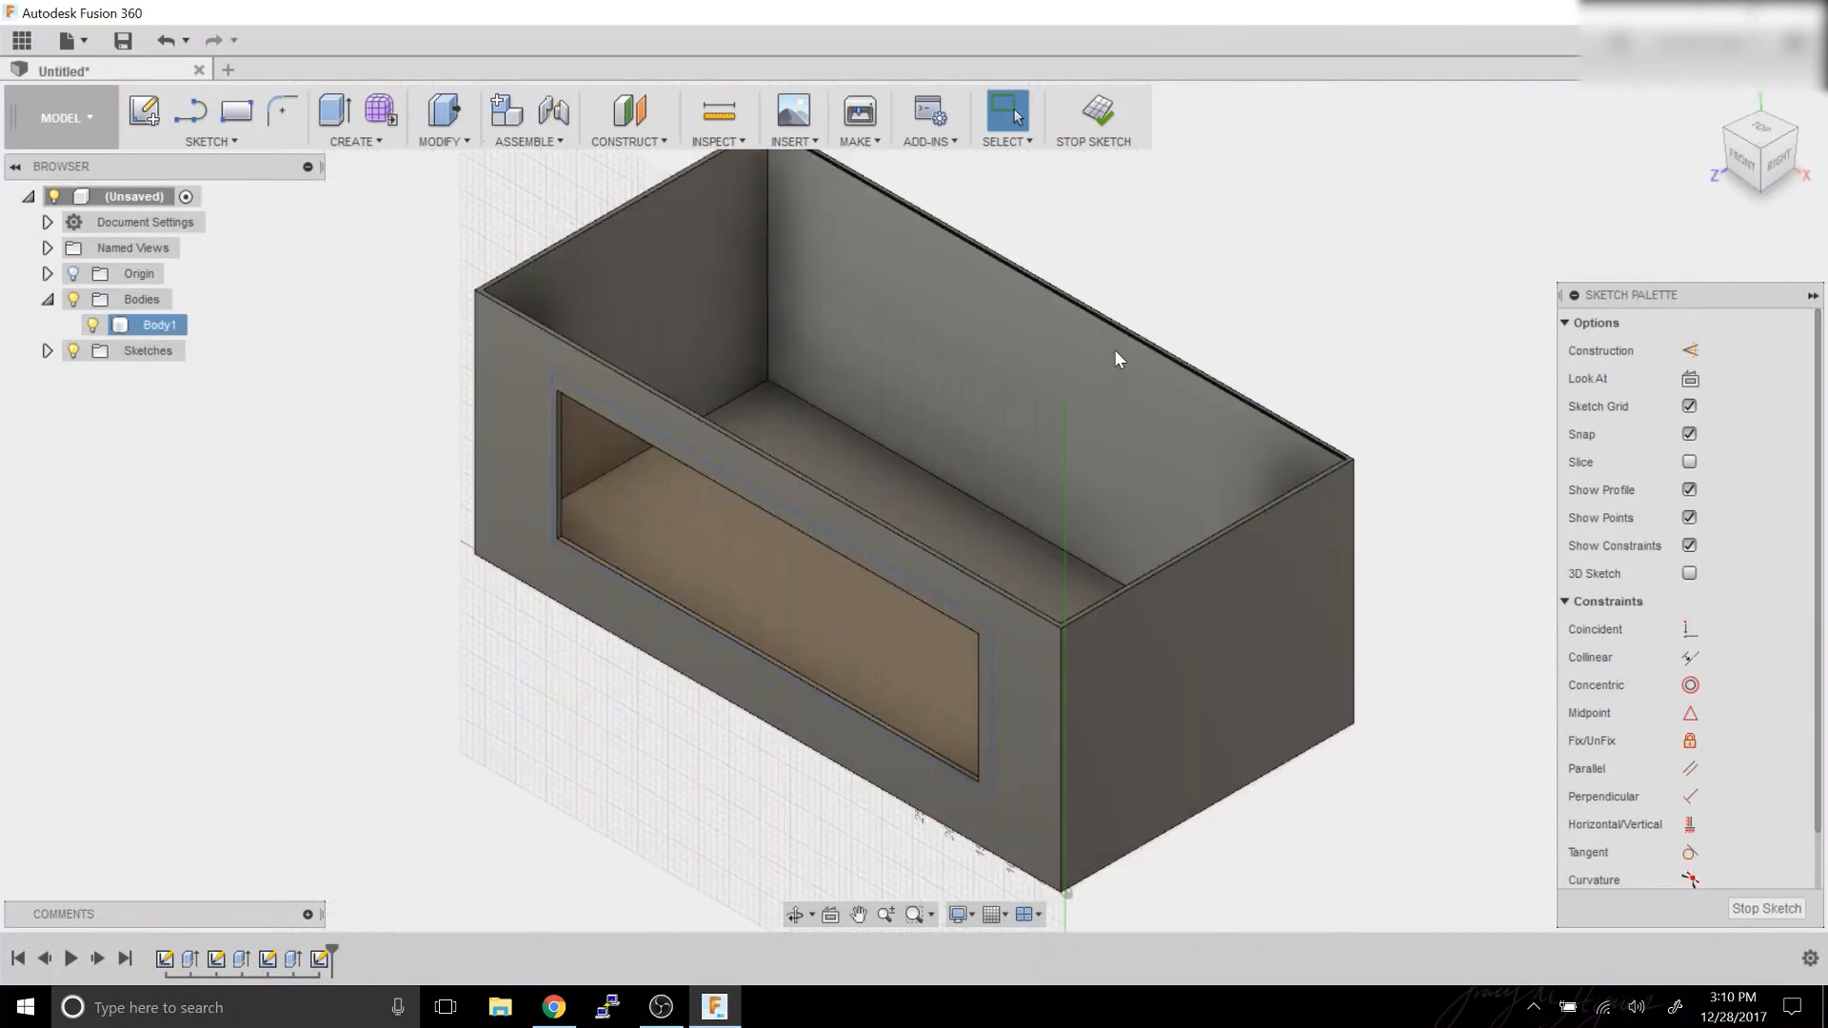
# Extrude the offset rectangle behind the window opening 0.75 in as a new body.
pyautogui.click(794, 914)
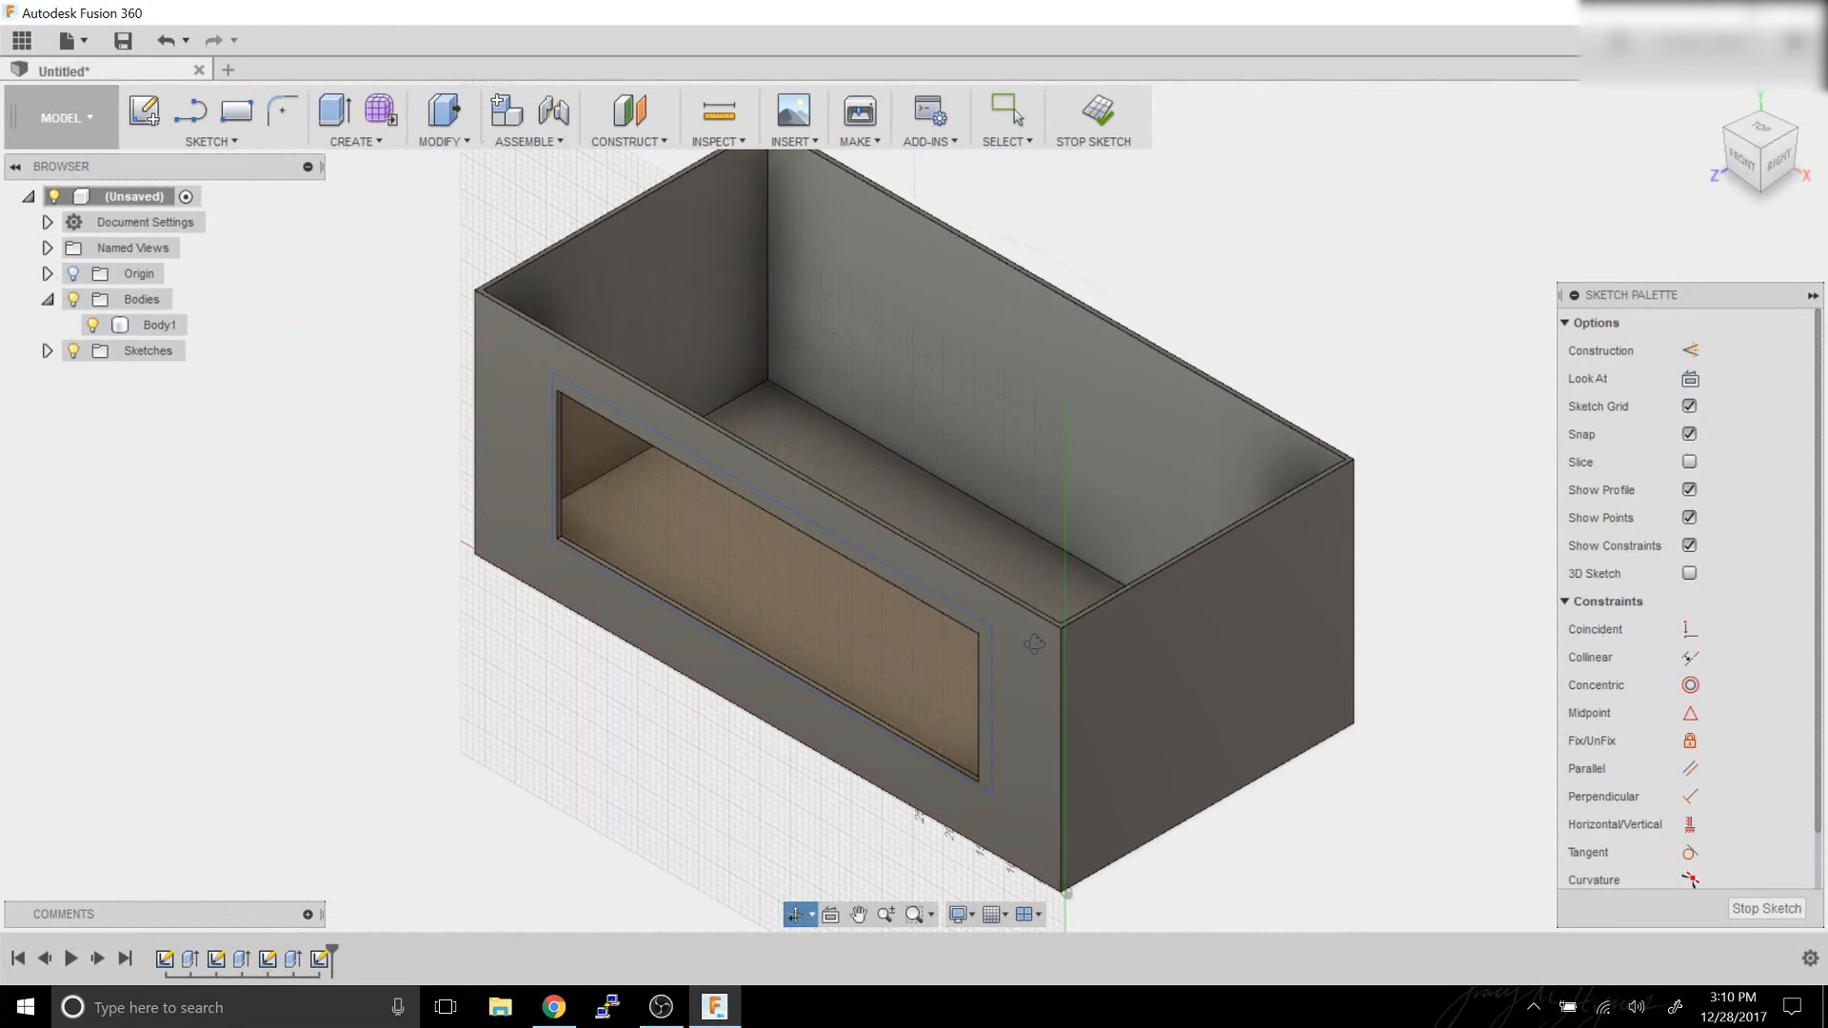
pyautogui.moveTo(1034, 644); pyautogui.dragTo(807, 481)
pyautogui.press('Escape')
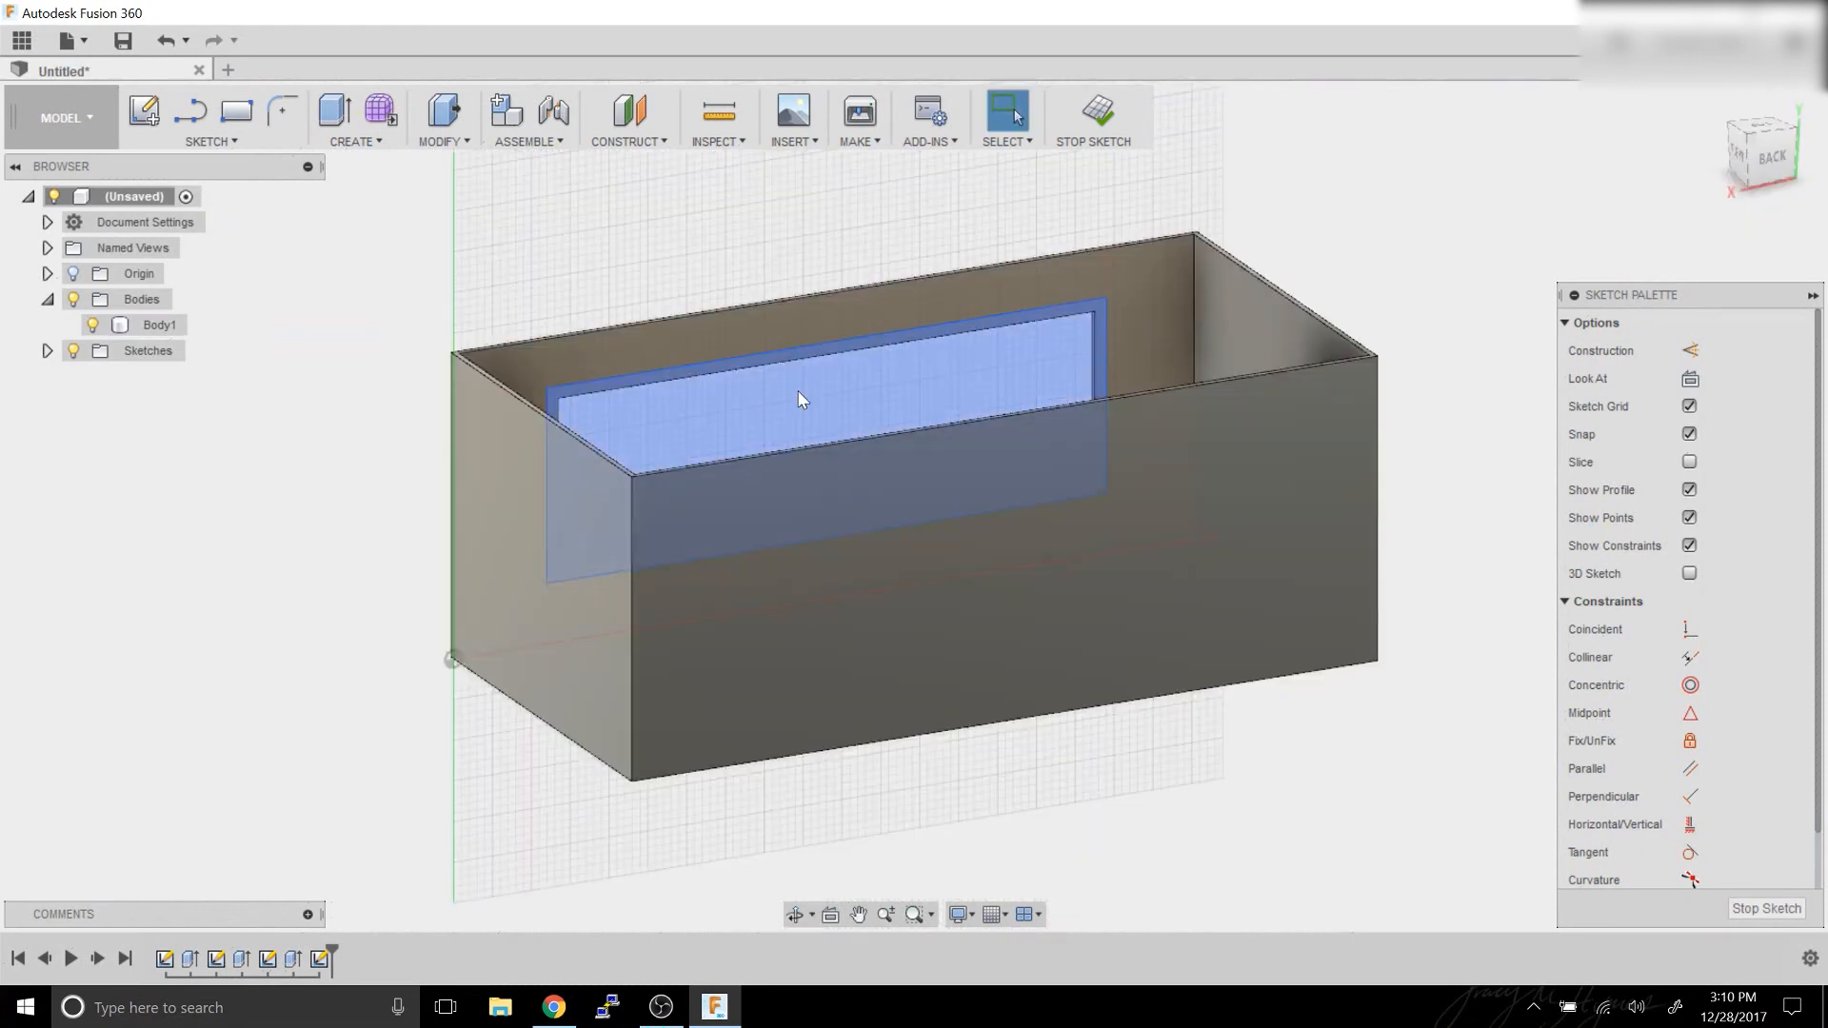
pyautogui.click(800, 397)
pyautogui.press('e')
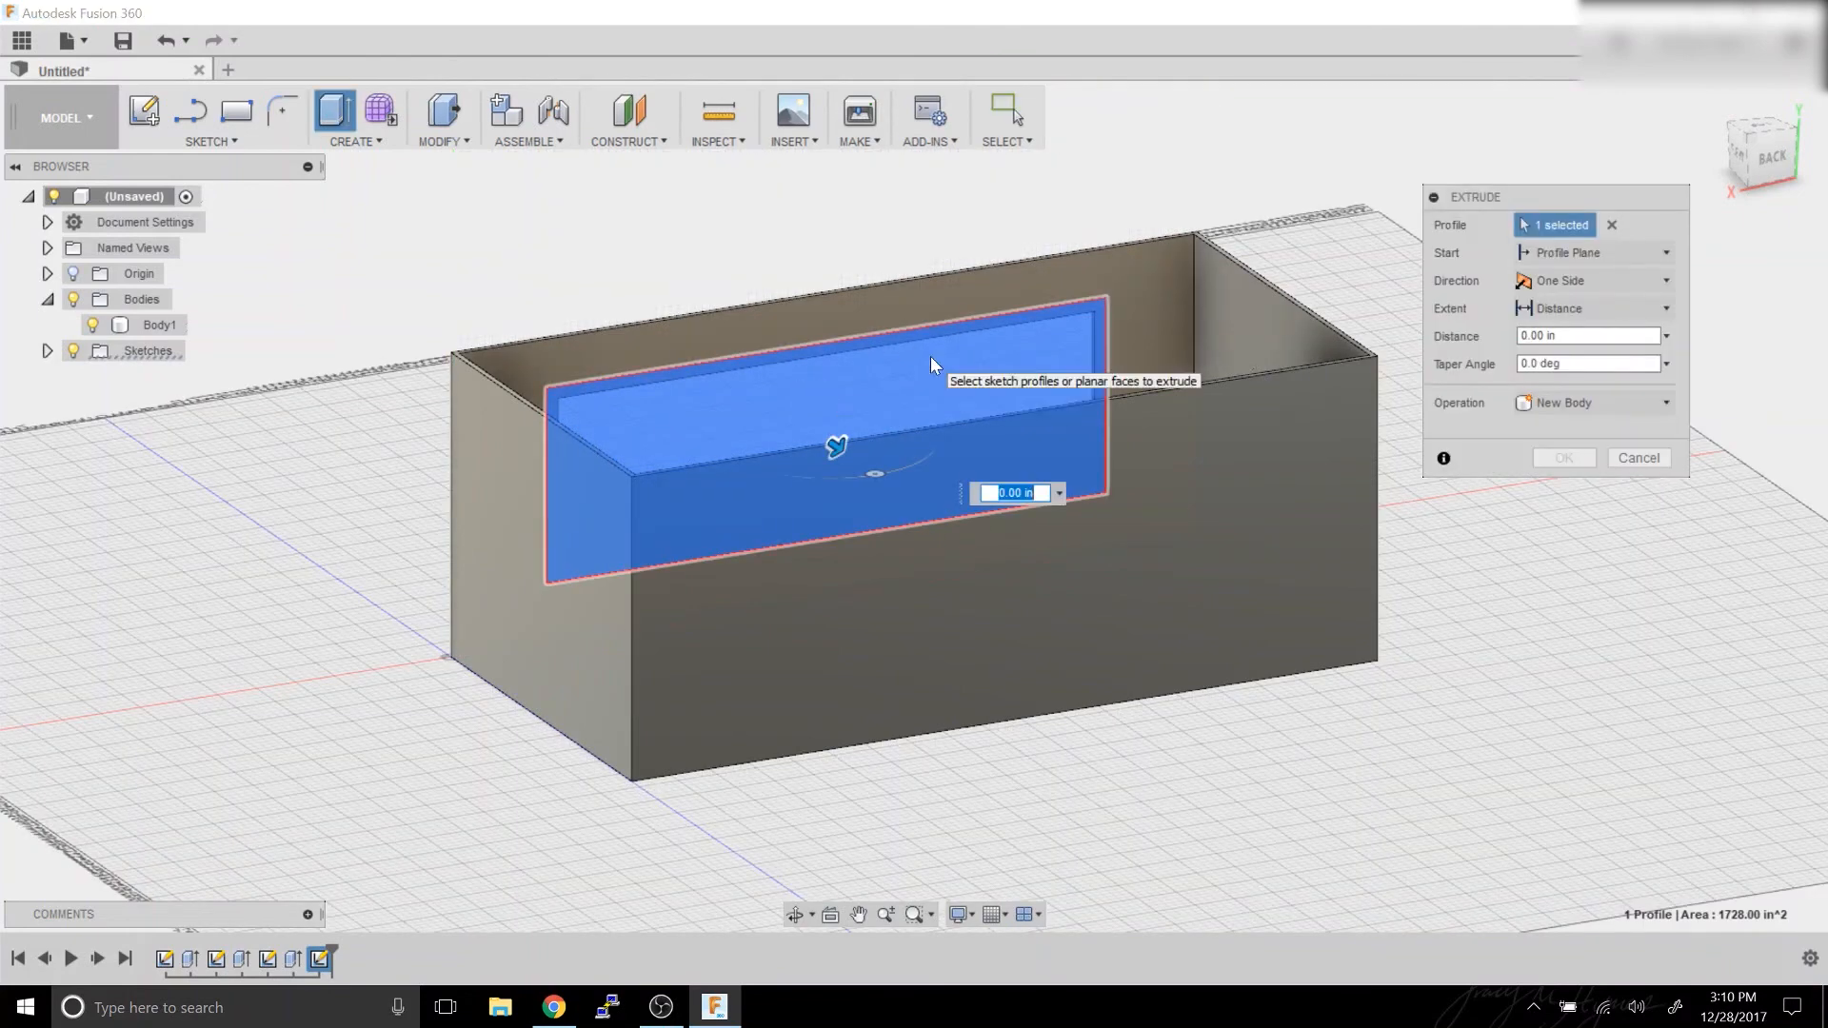
pyautogui.write('.75')
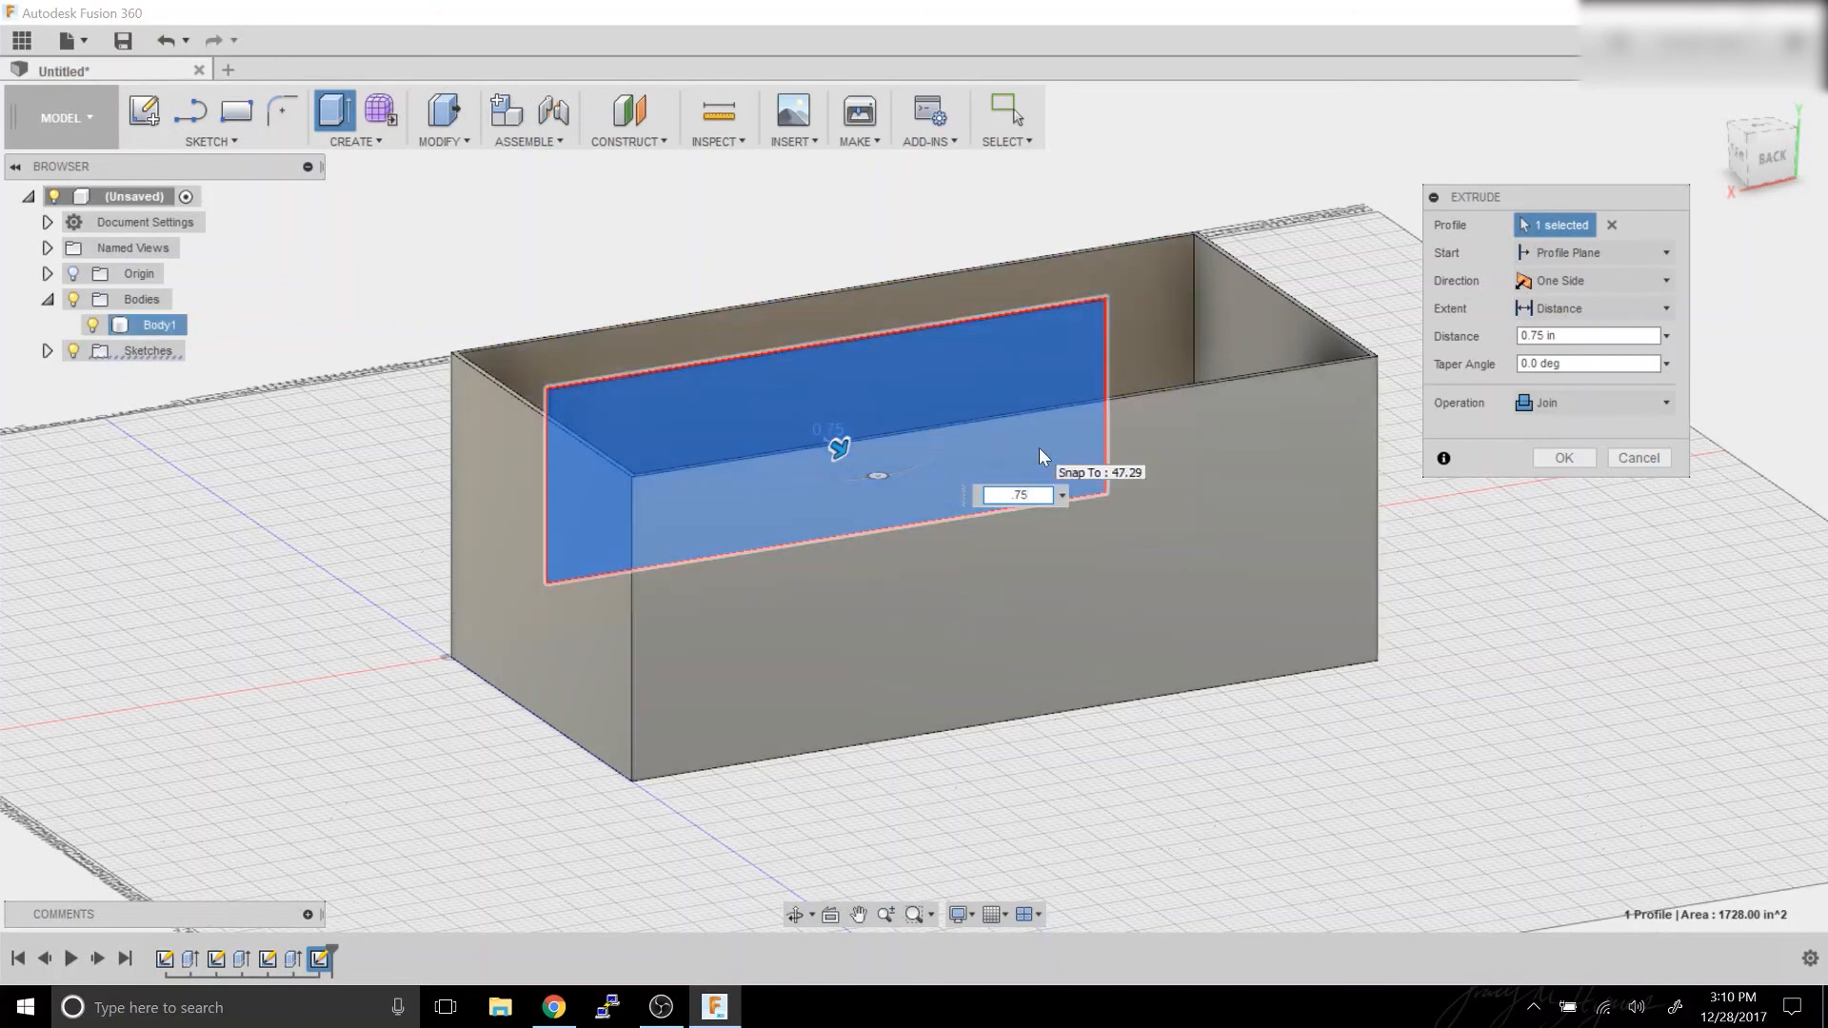
pyautogui.click(1567, 404)
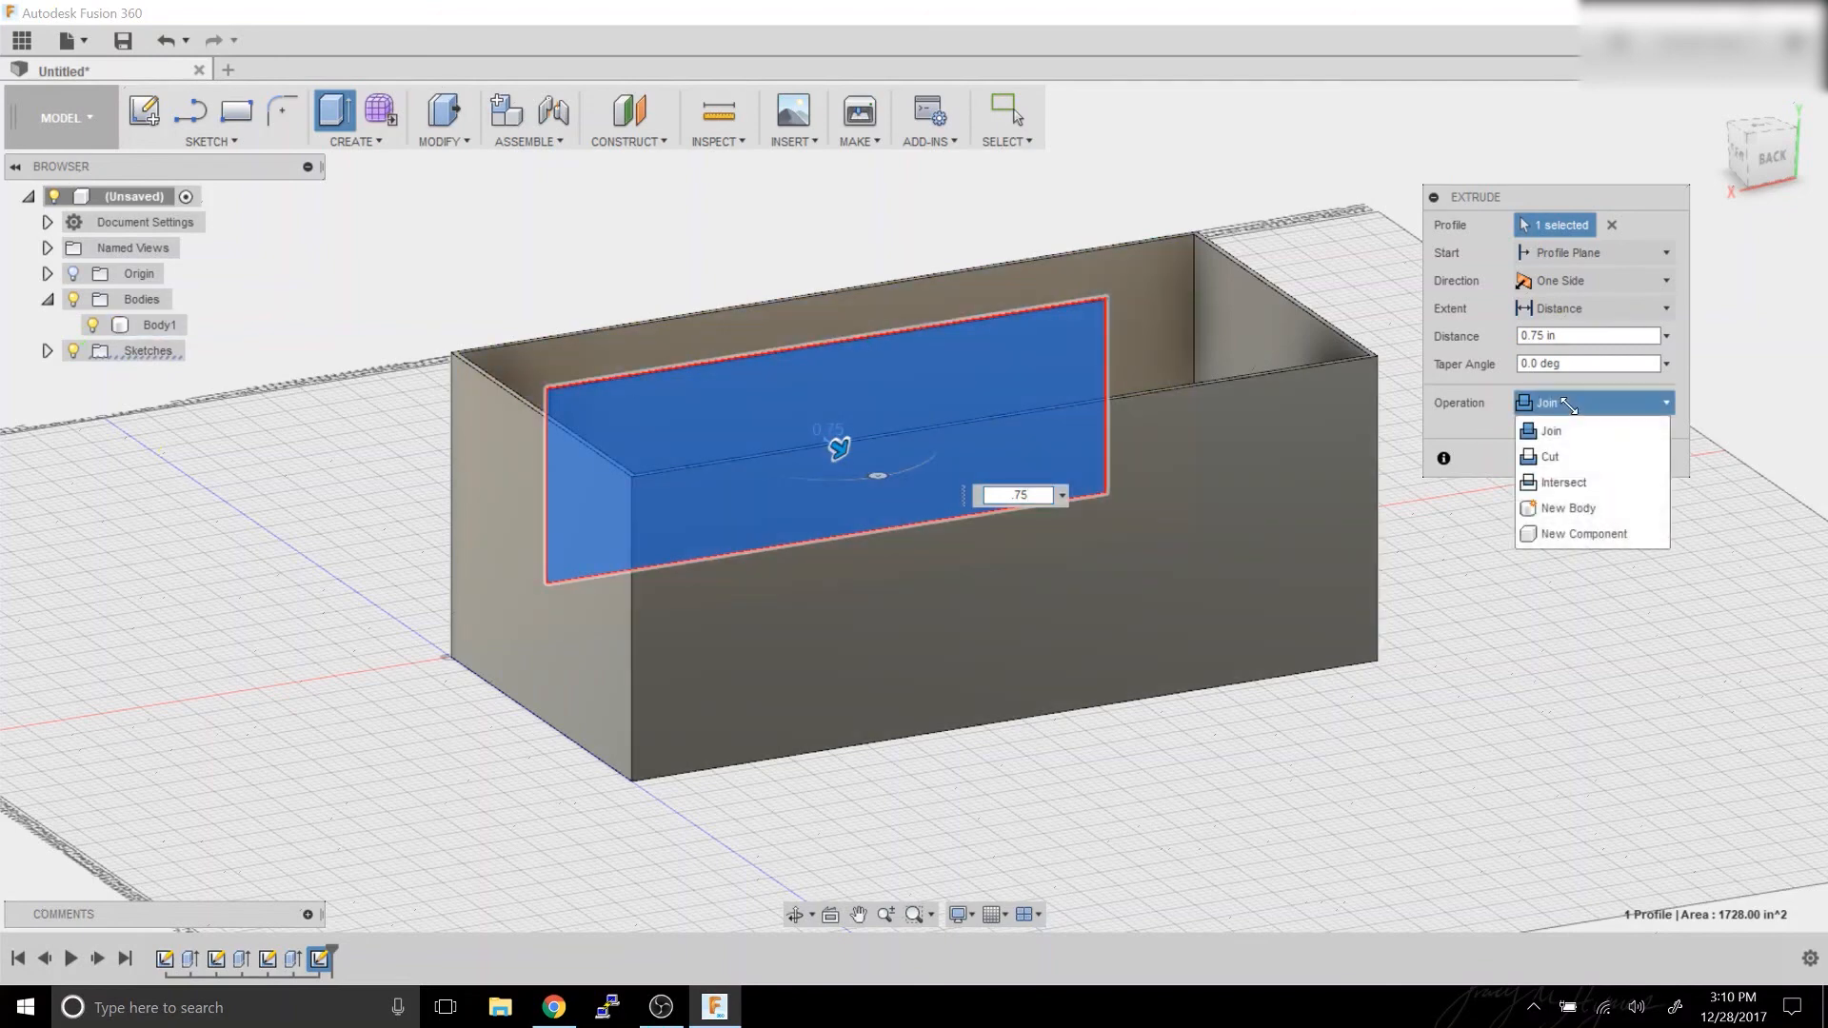
pyautogui.click(1577, 500)
pyautogui.click(1571, 456)
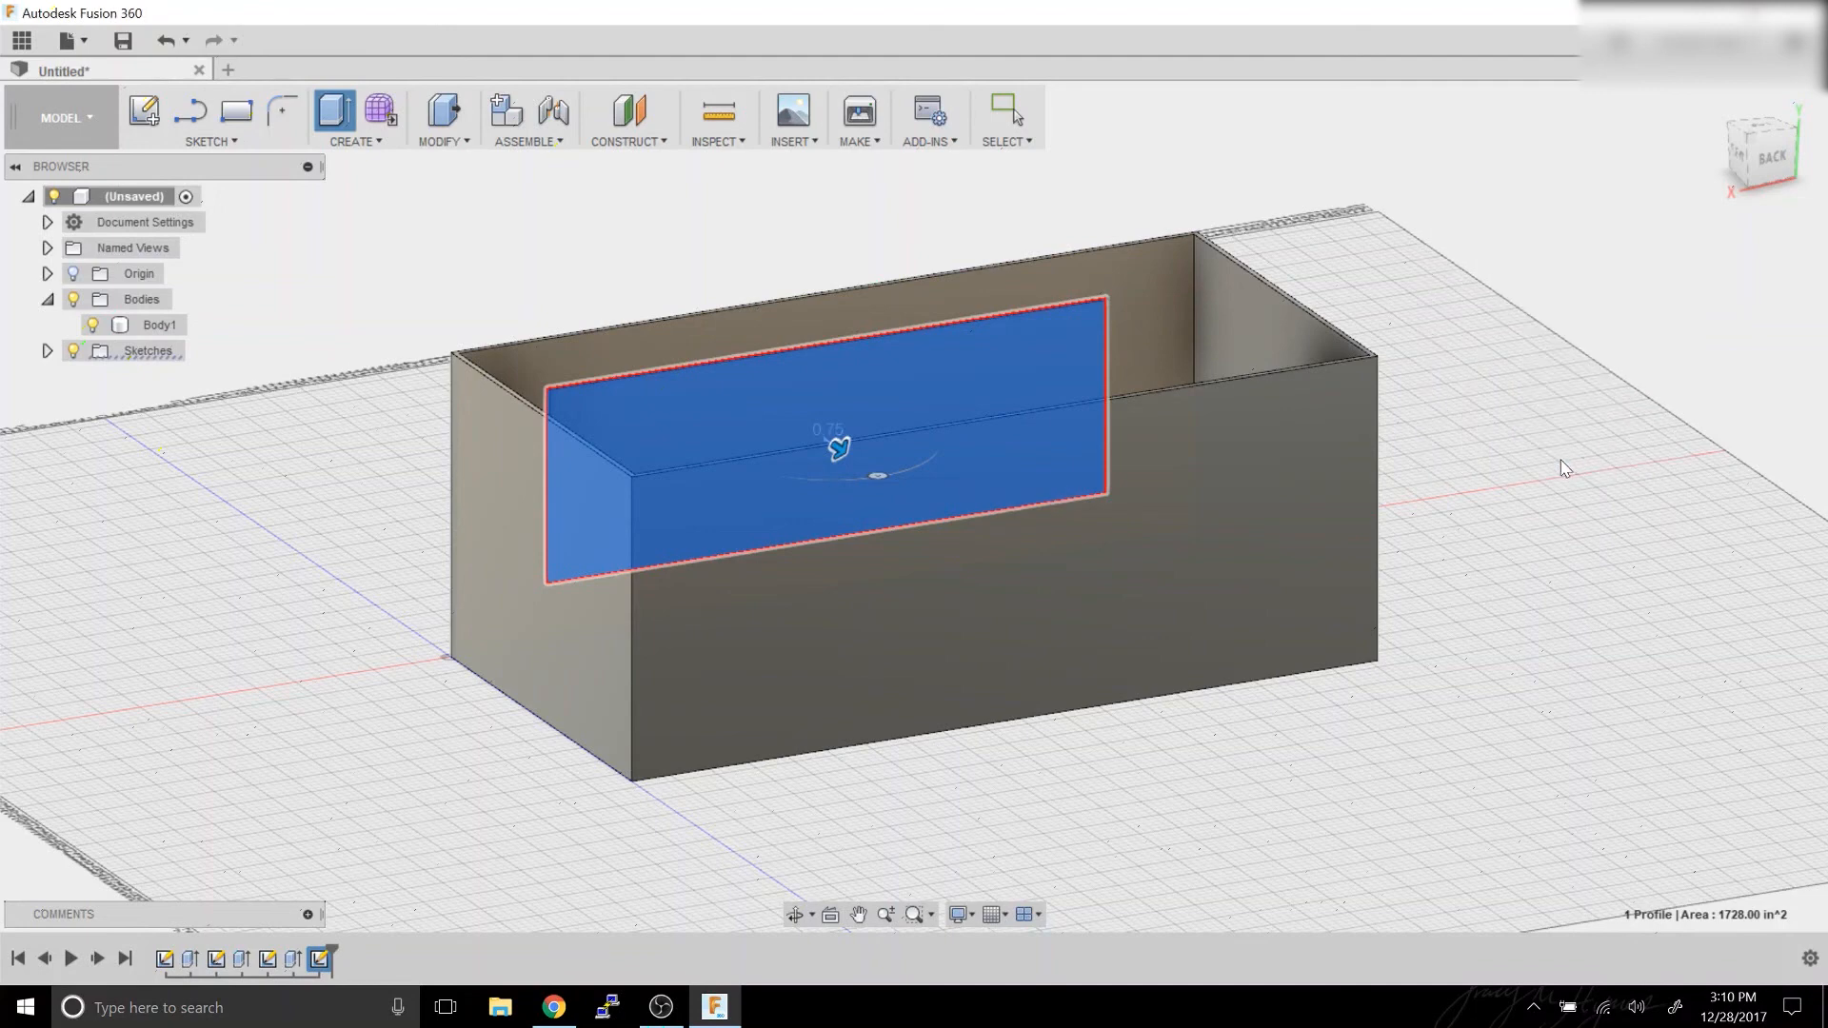
# Assign the Acrylic, Clear physical material from the Plastic category to the panel behind the window opening.
pyautogui.click(326, 632)
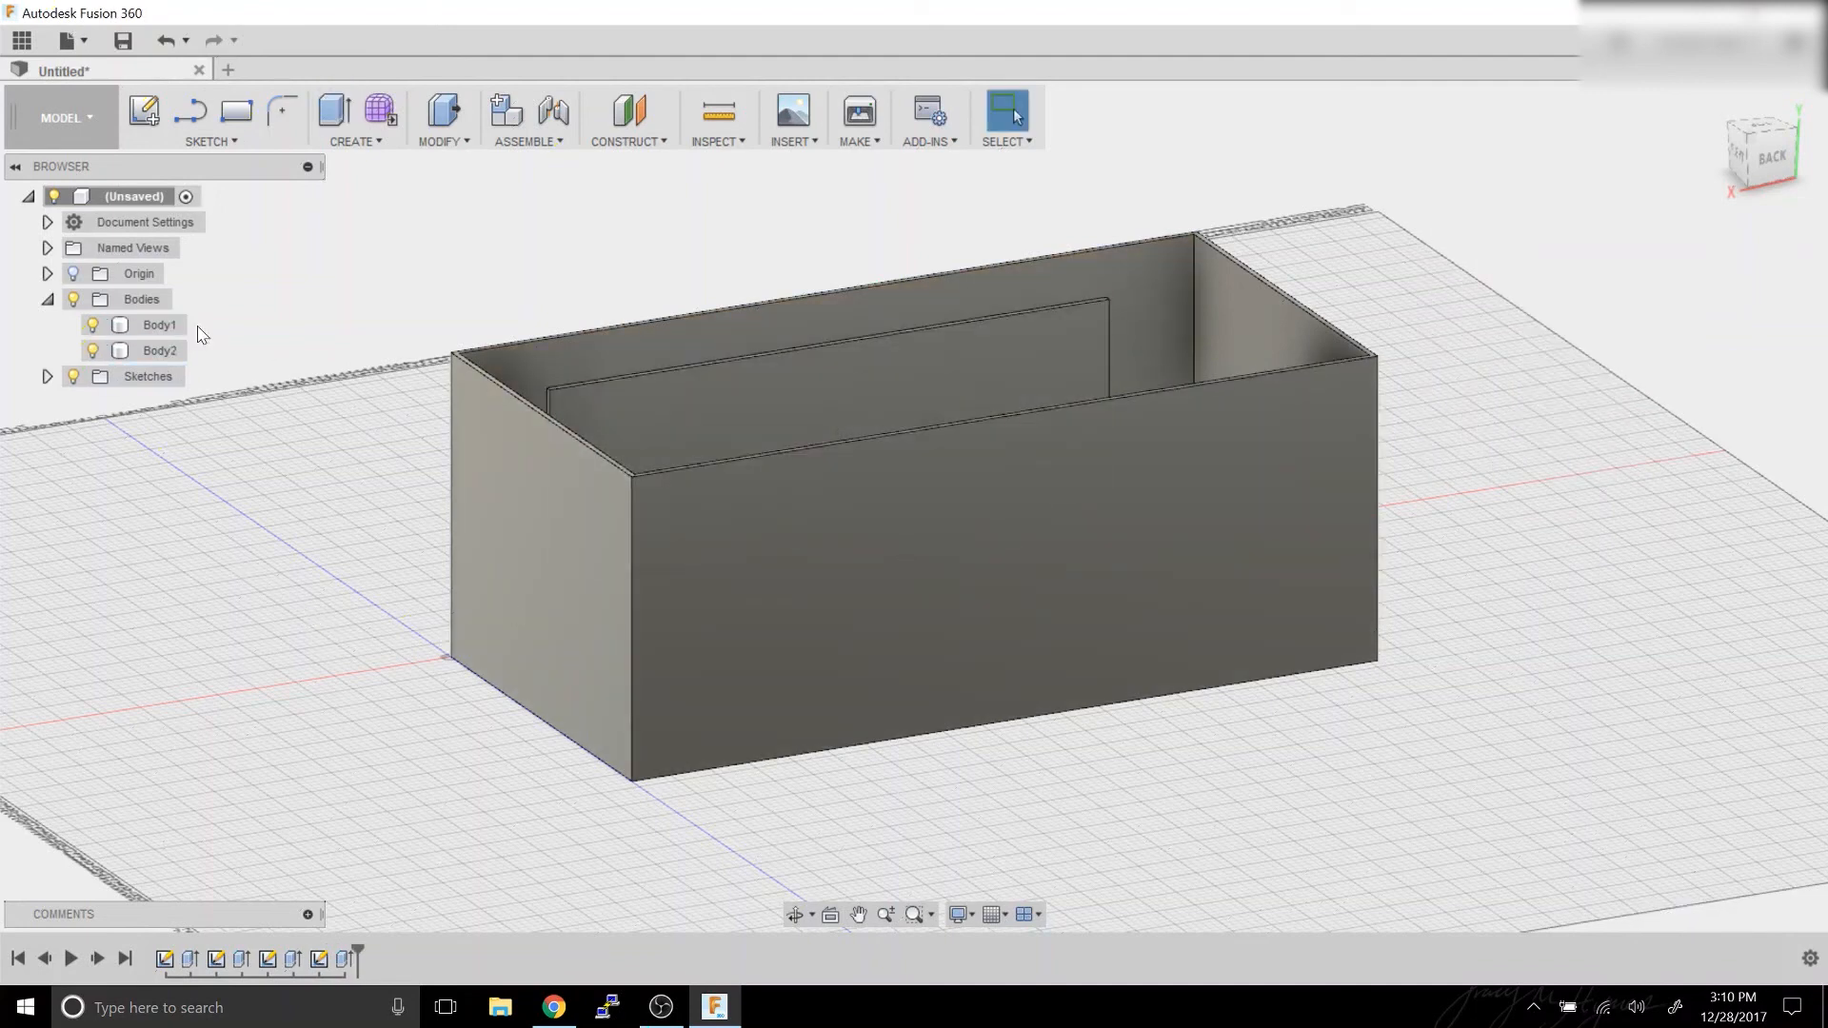
pyautogui.click(763, 539)
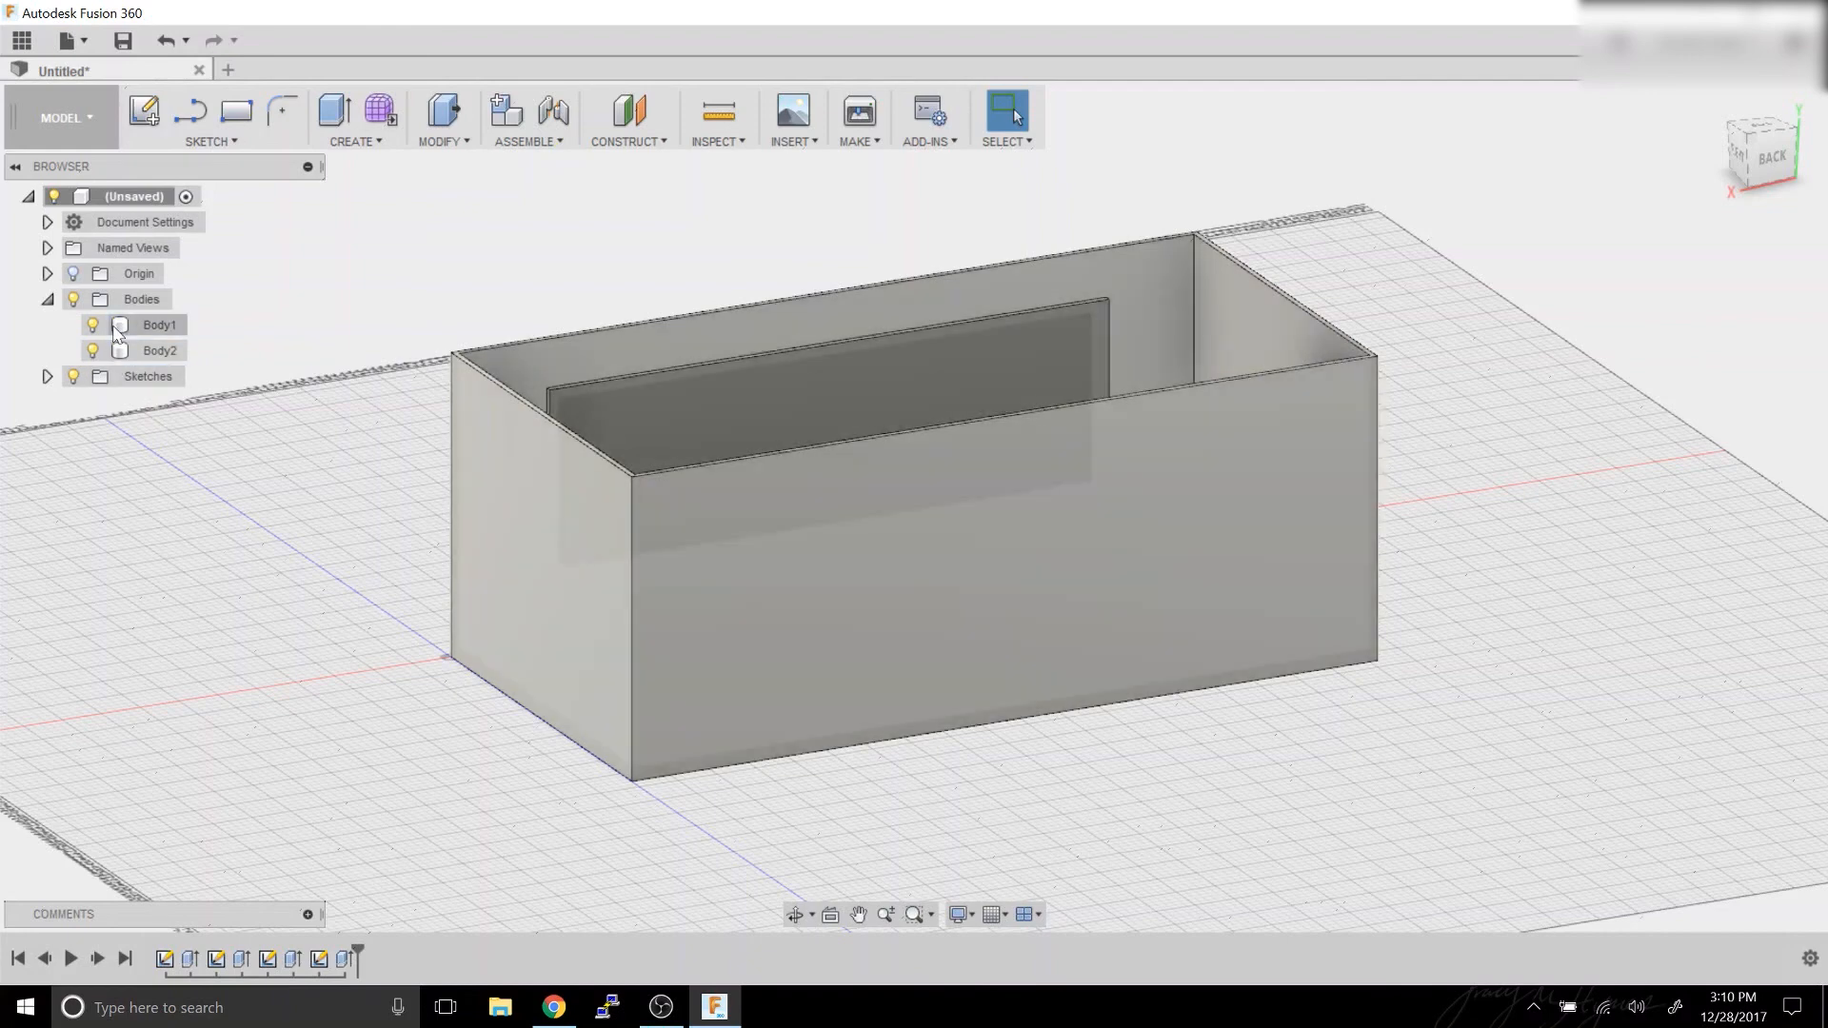
pyautogui.rightClick(122, 320)
pyautogui.click(248, 439)
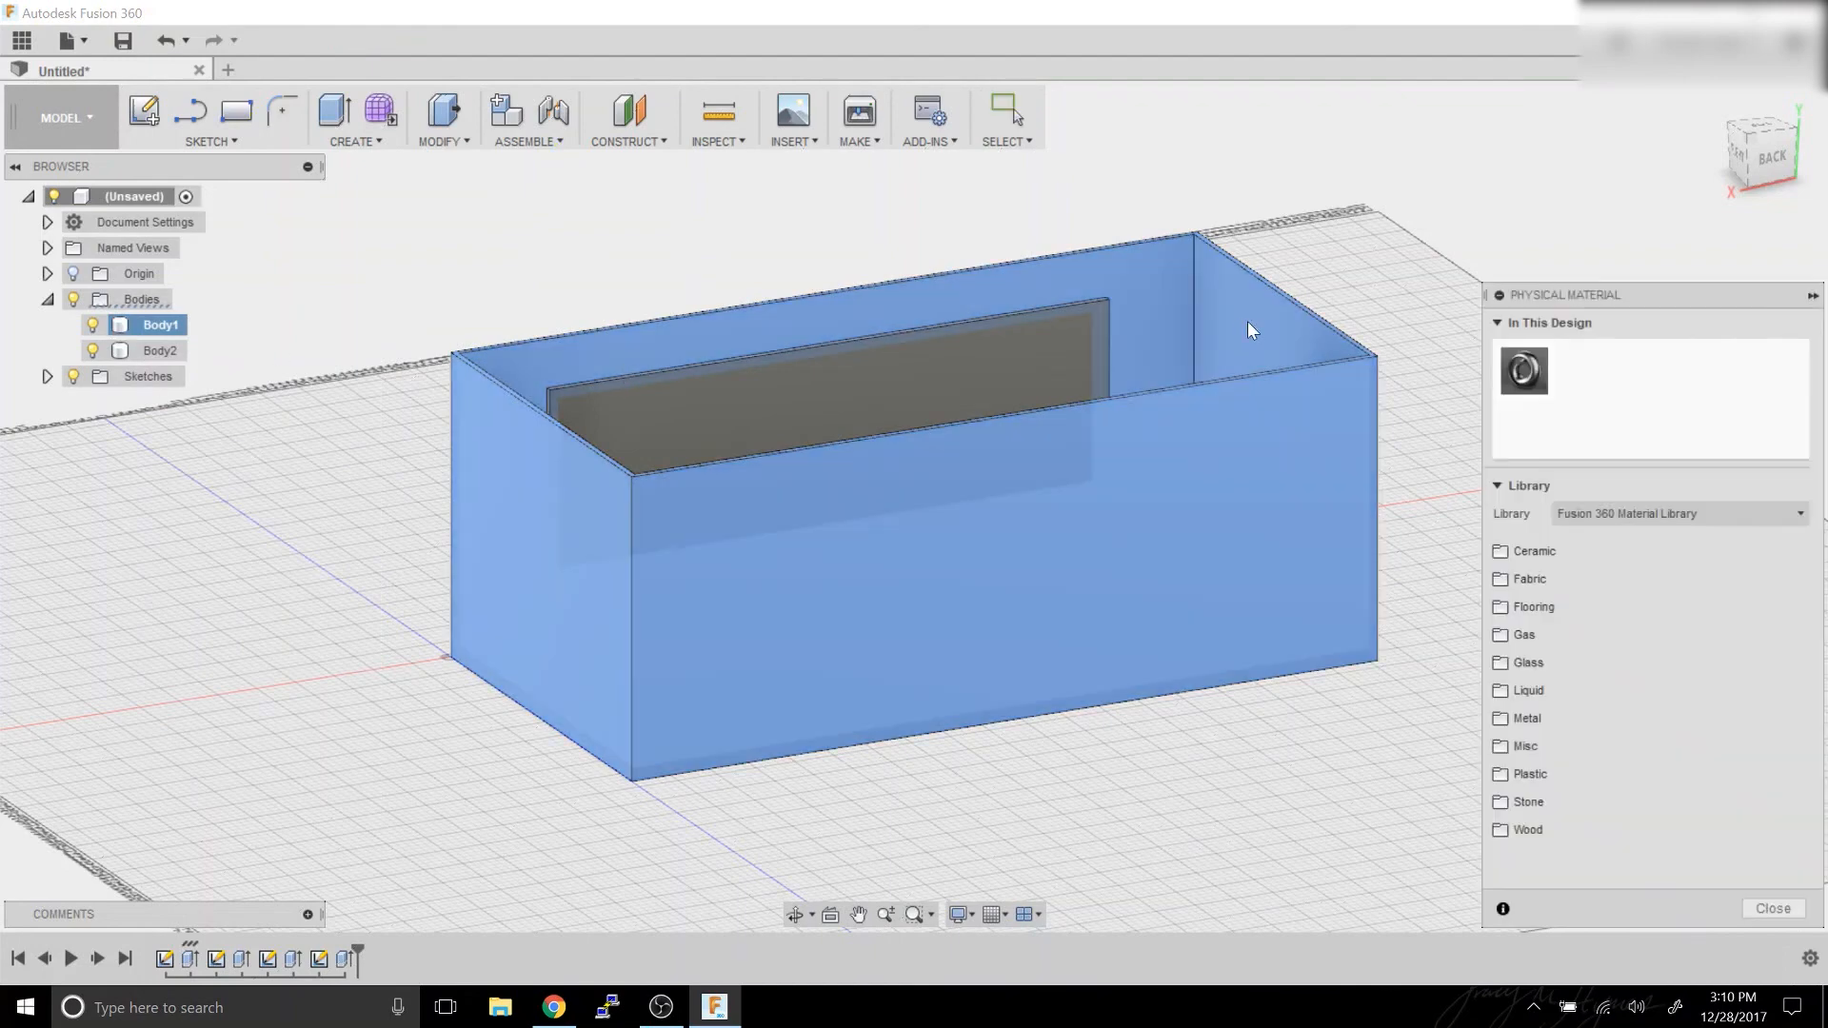
pyautogui.click(1532, 774)
pyautogui.scroll(-3, 1635, 676)
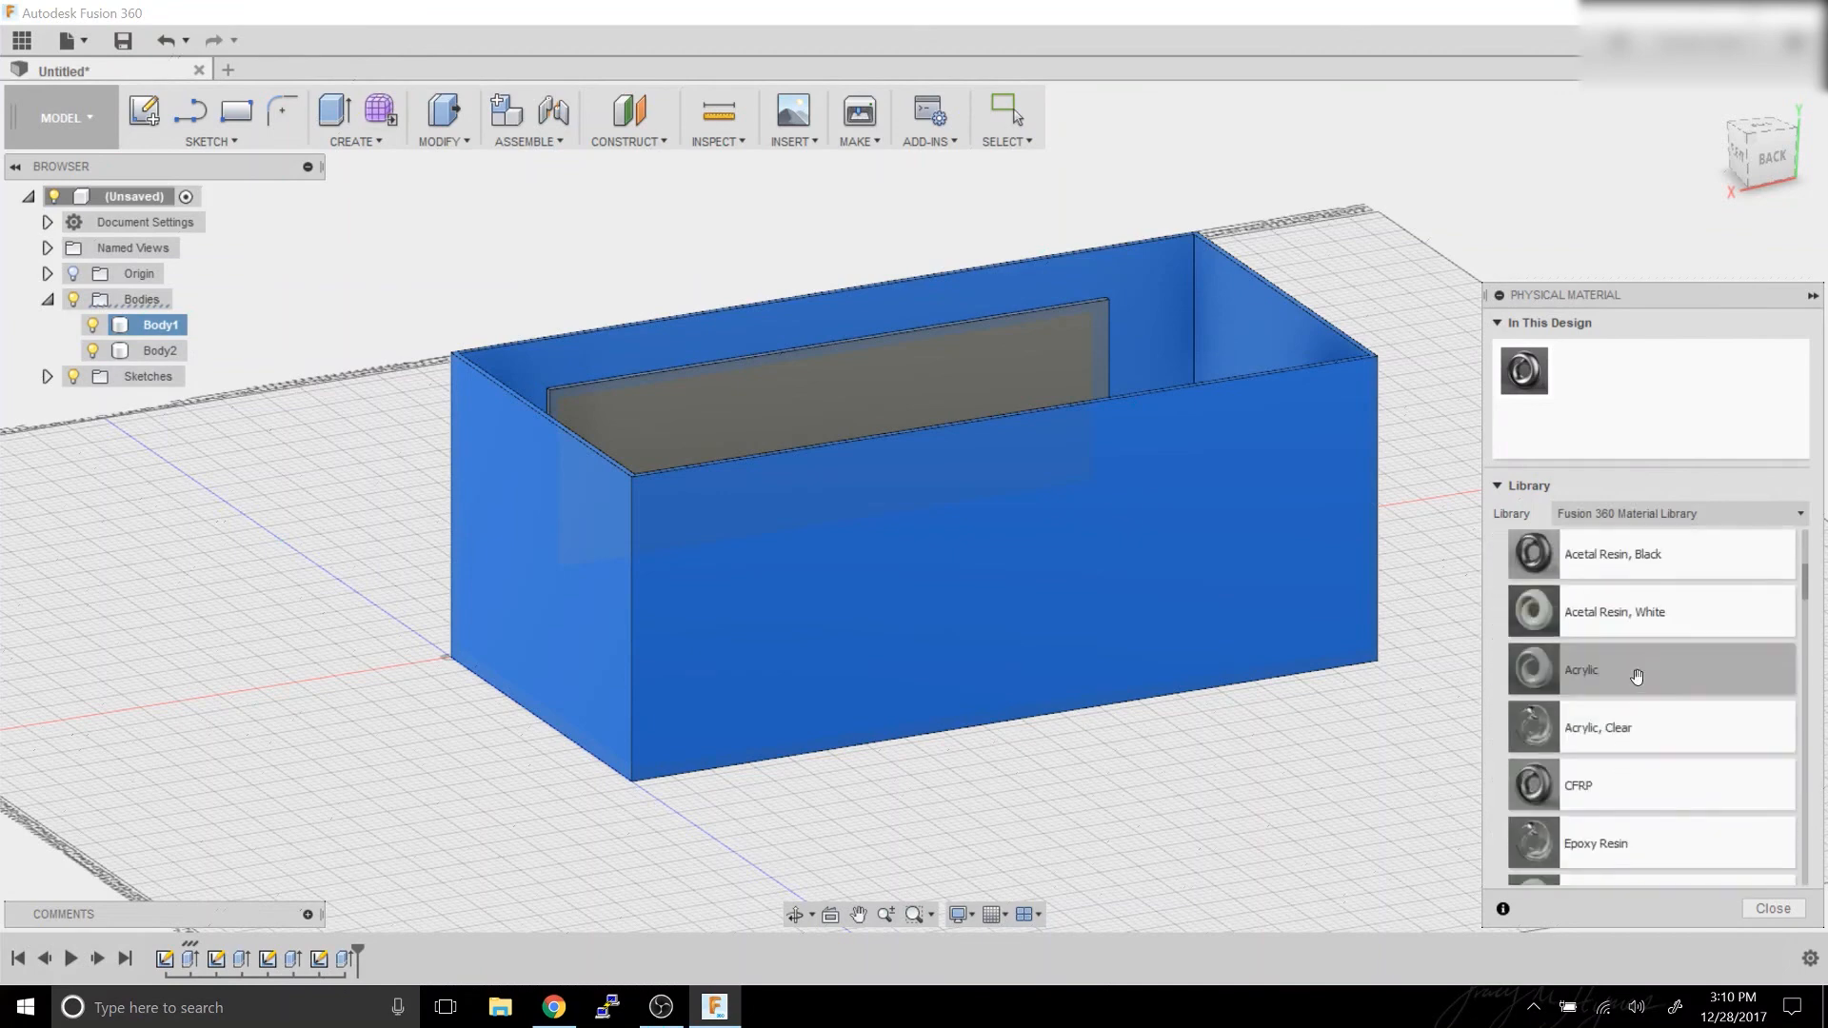
pyautogui.moveTo(1571, 707); pyautogui.dragTo(991, 371)
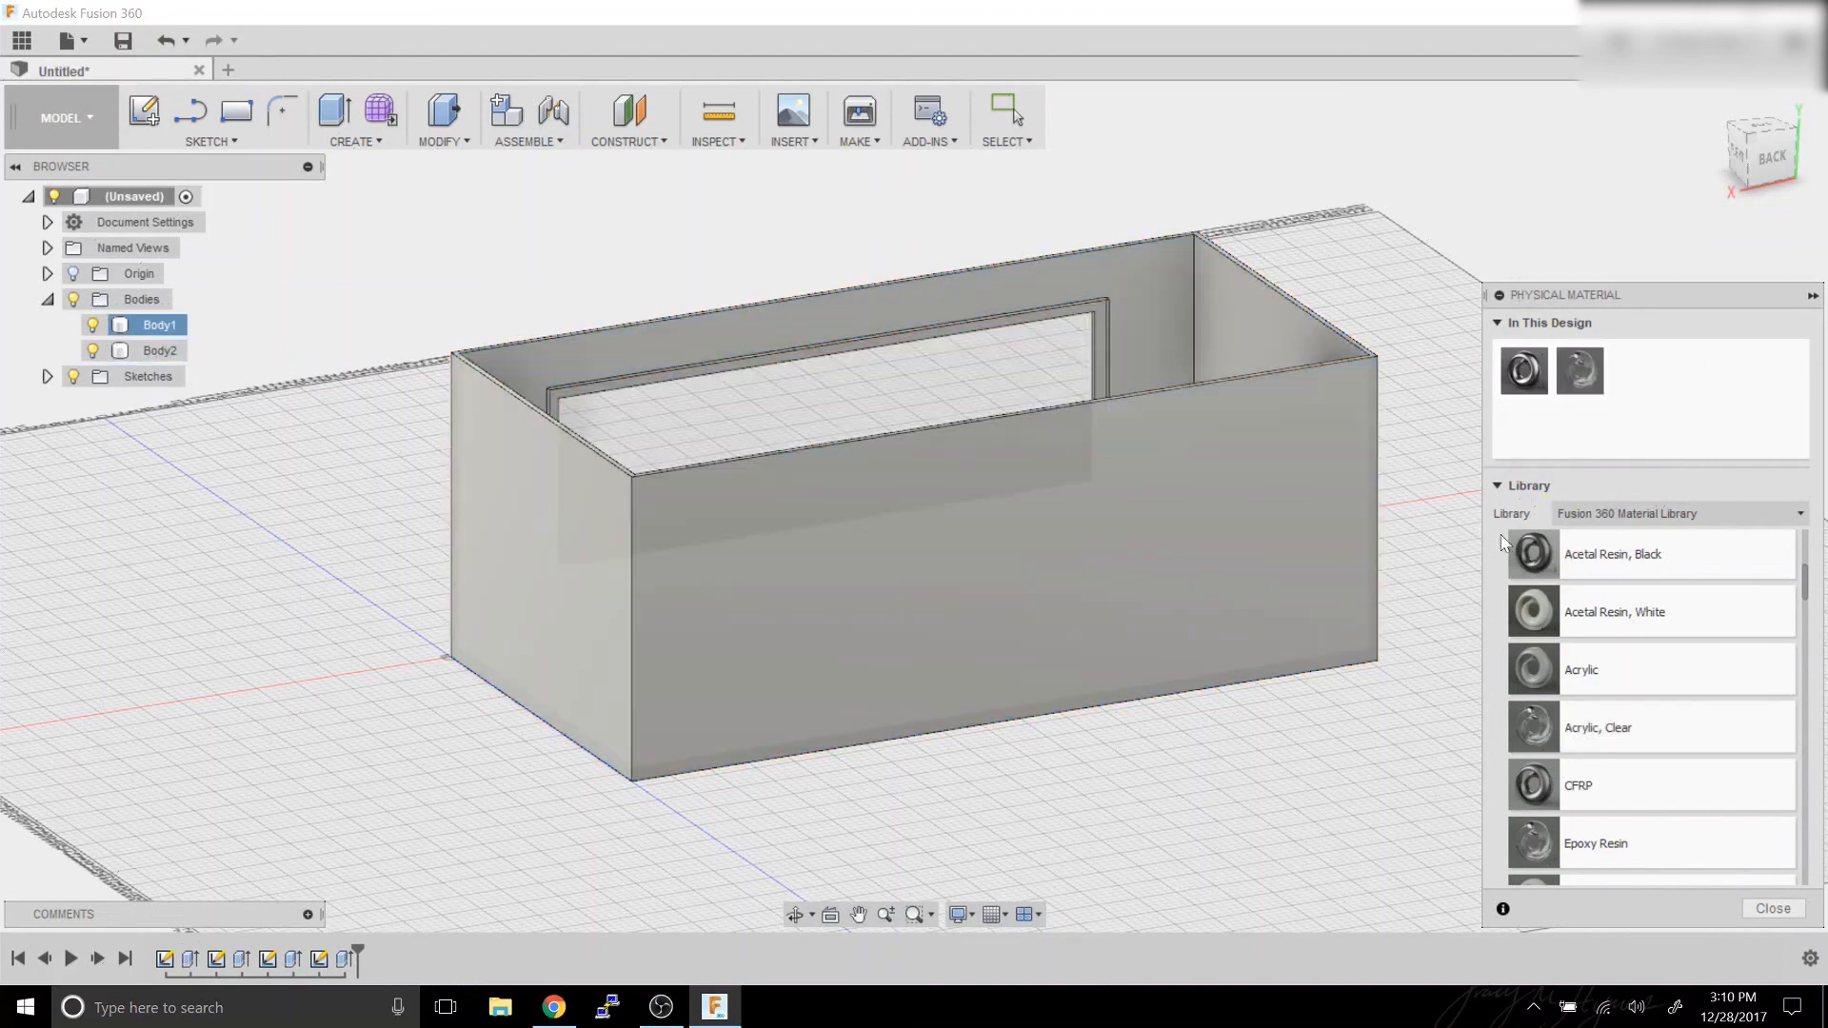
# Assign the plywood test material from the Favorites library to the box body.
pyautogui.click(1643, 515)
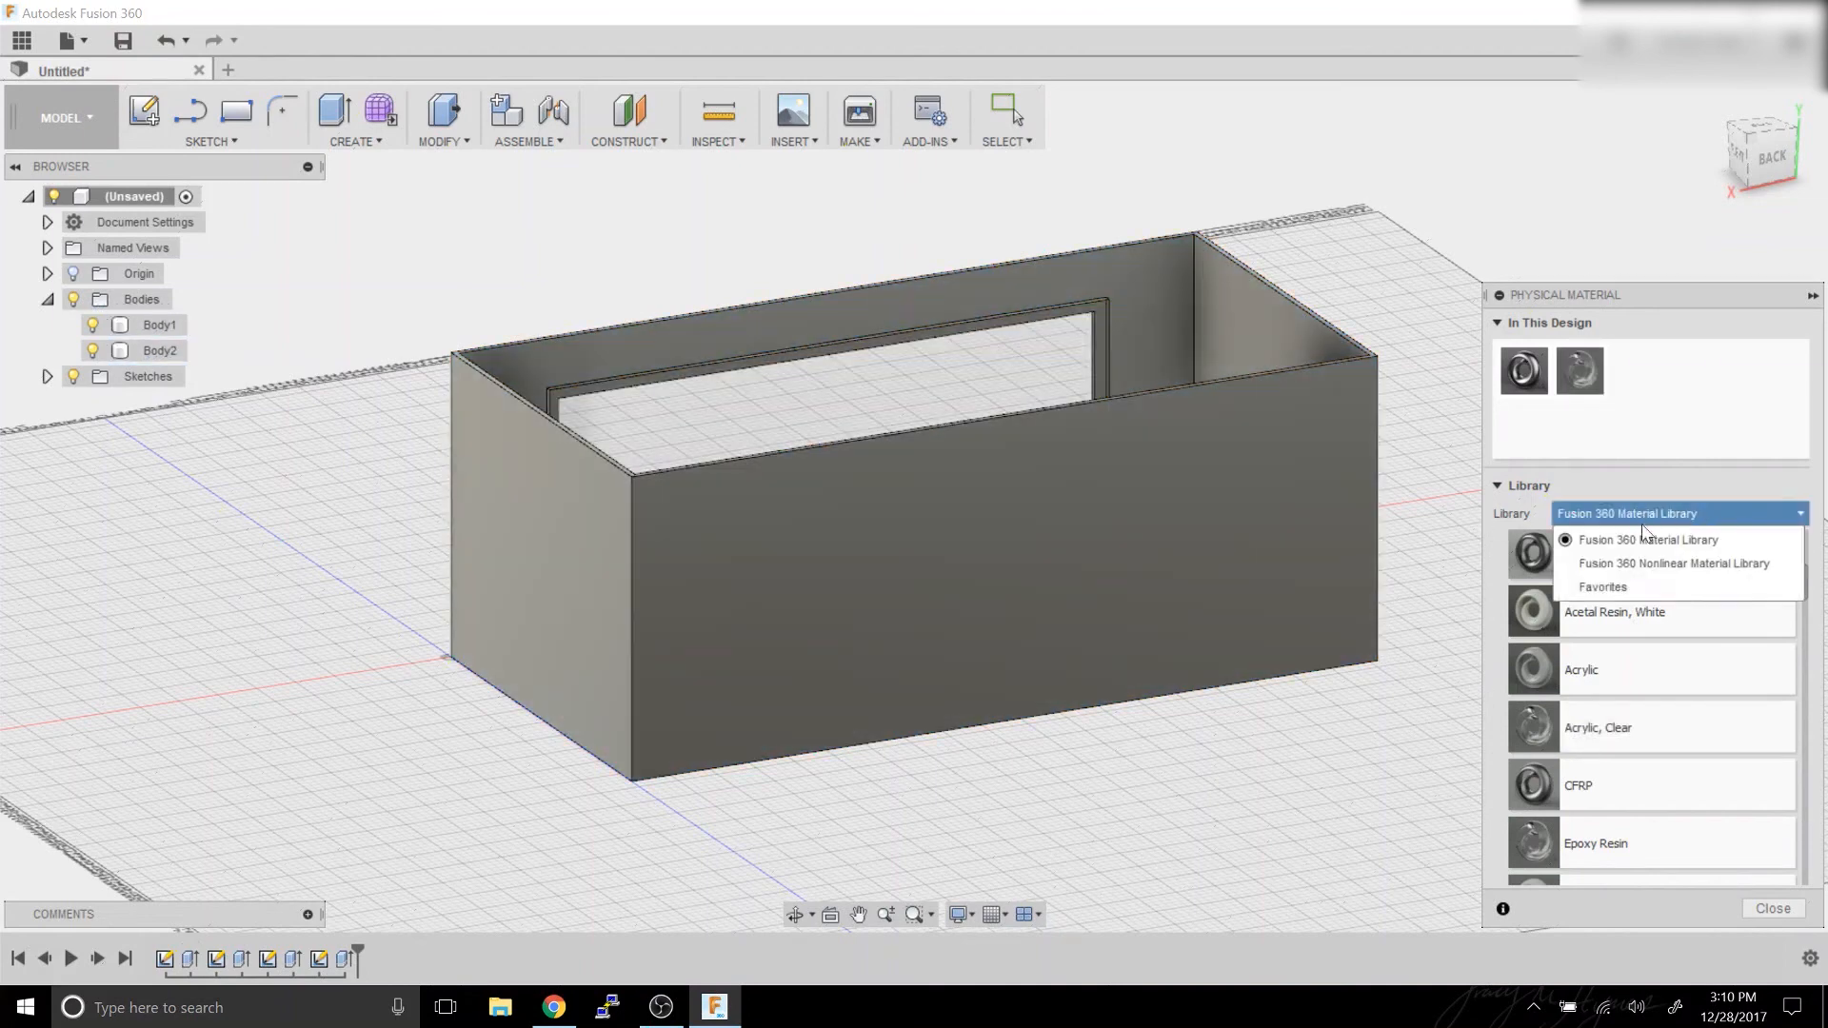
pyautogui.click(1626, 585)
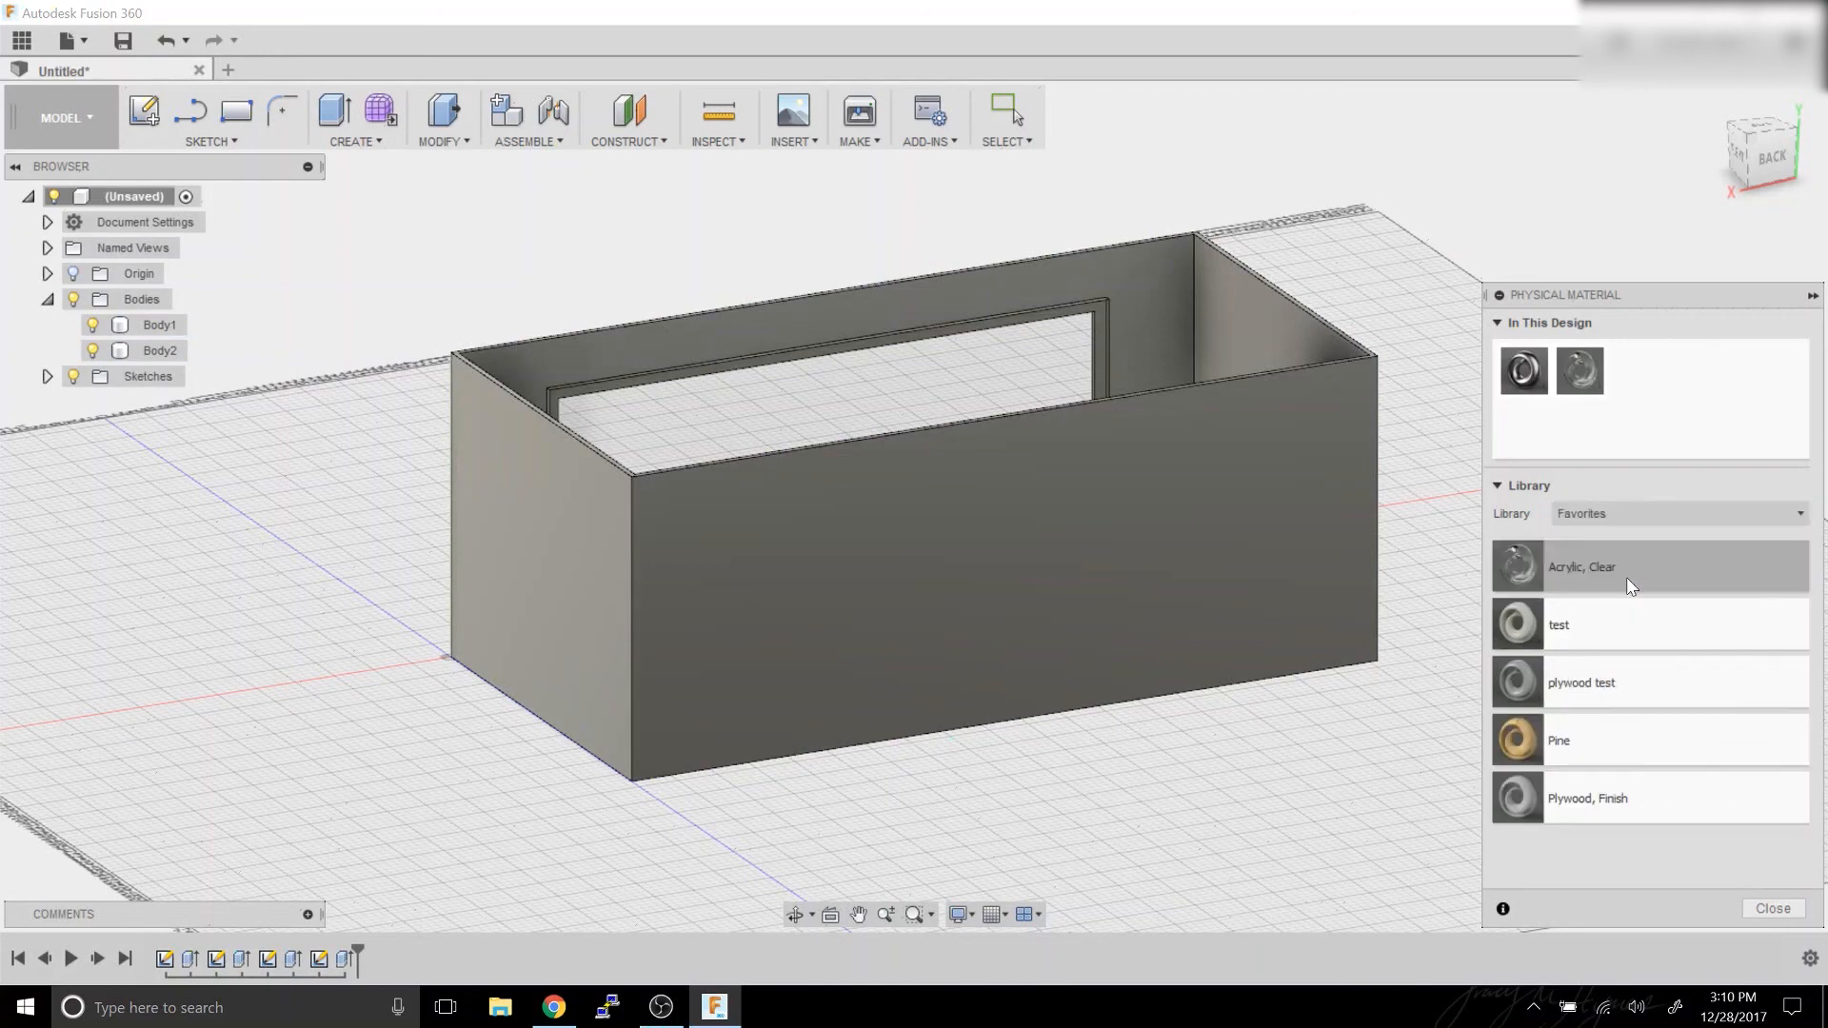
pyautogui.click(1617, 696)
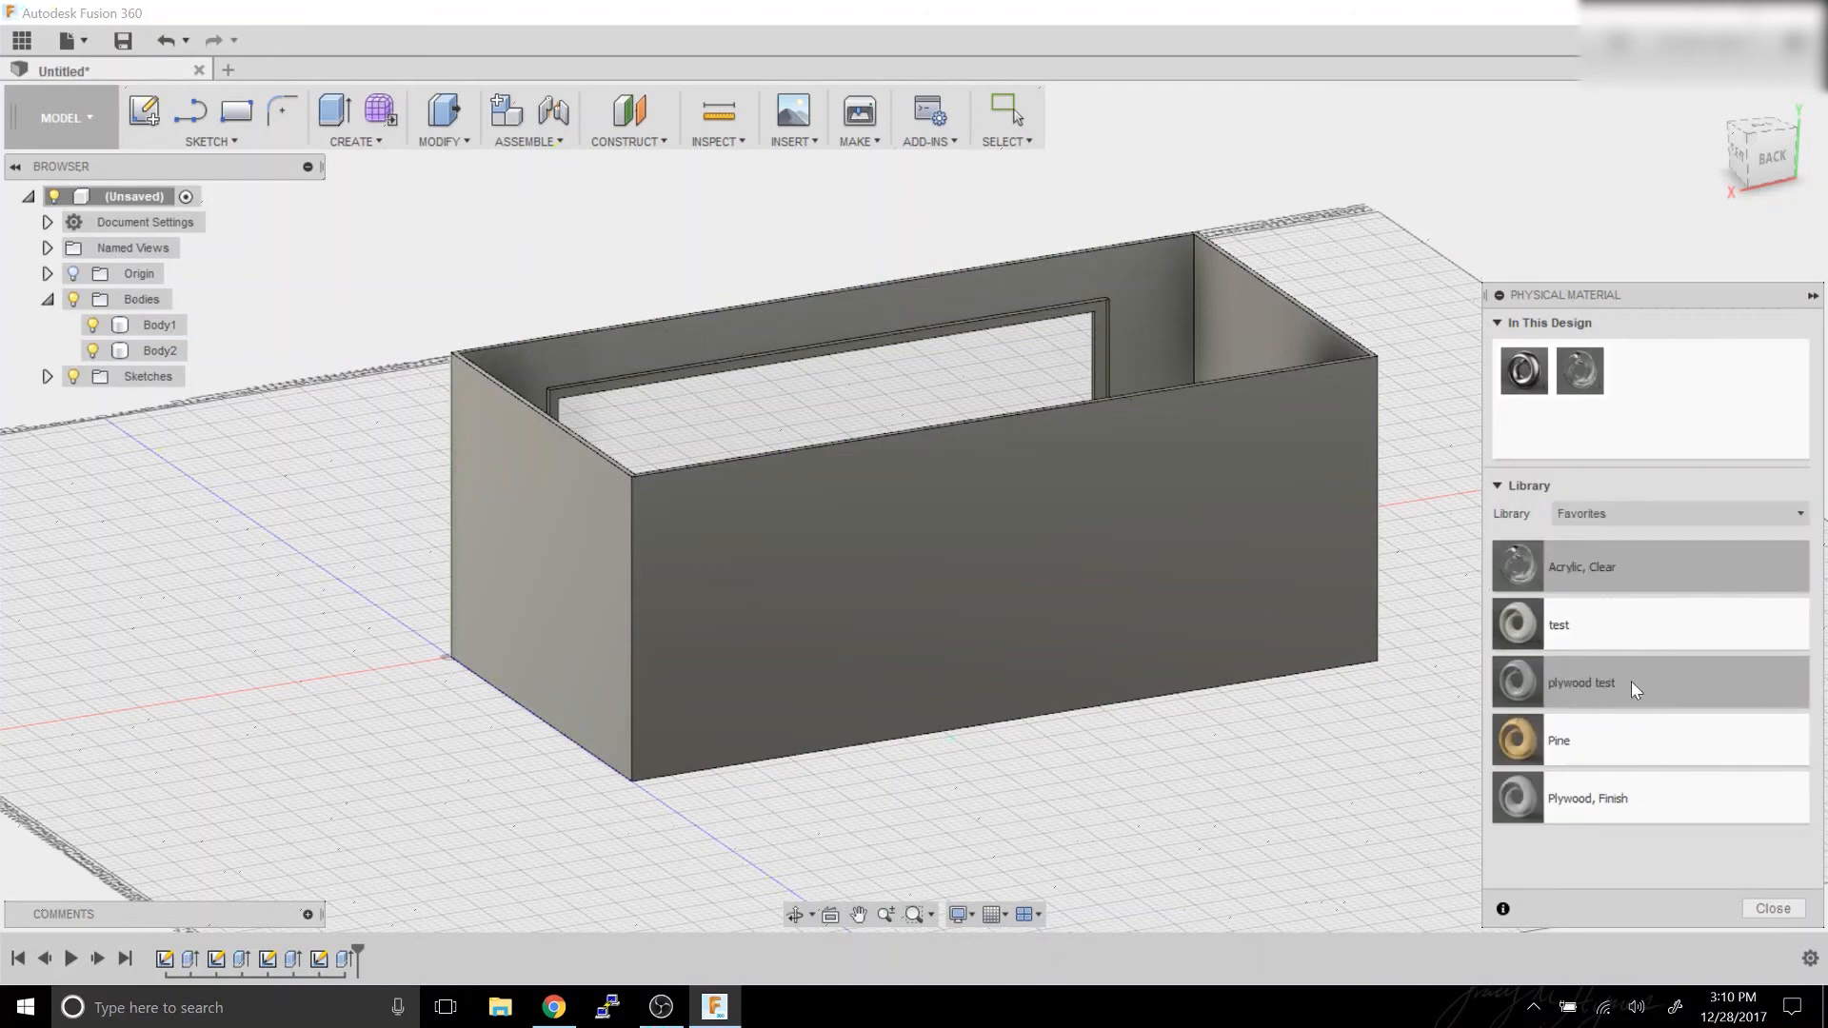
pyautogui.moveTo(1630, 681); pyautogui.dragTo(1168, 671)
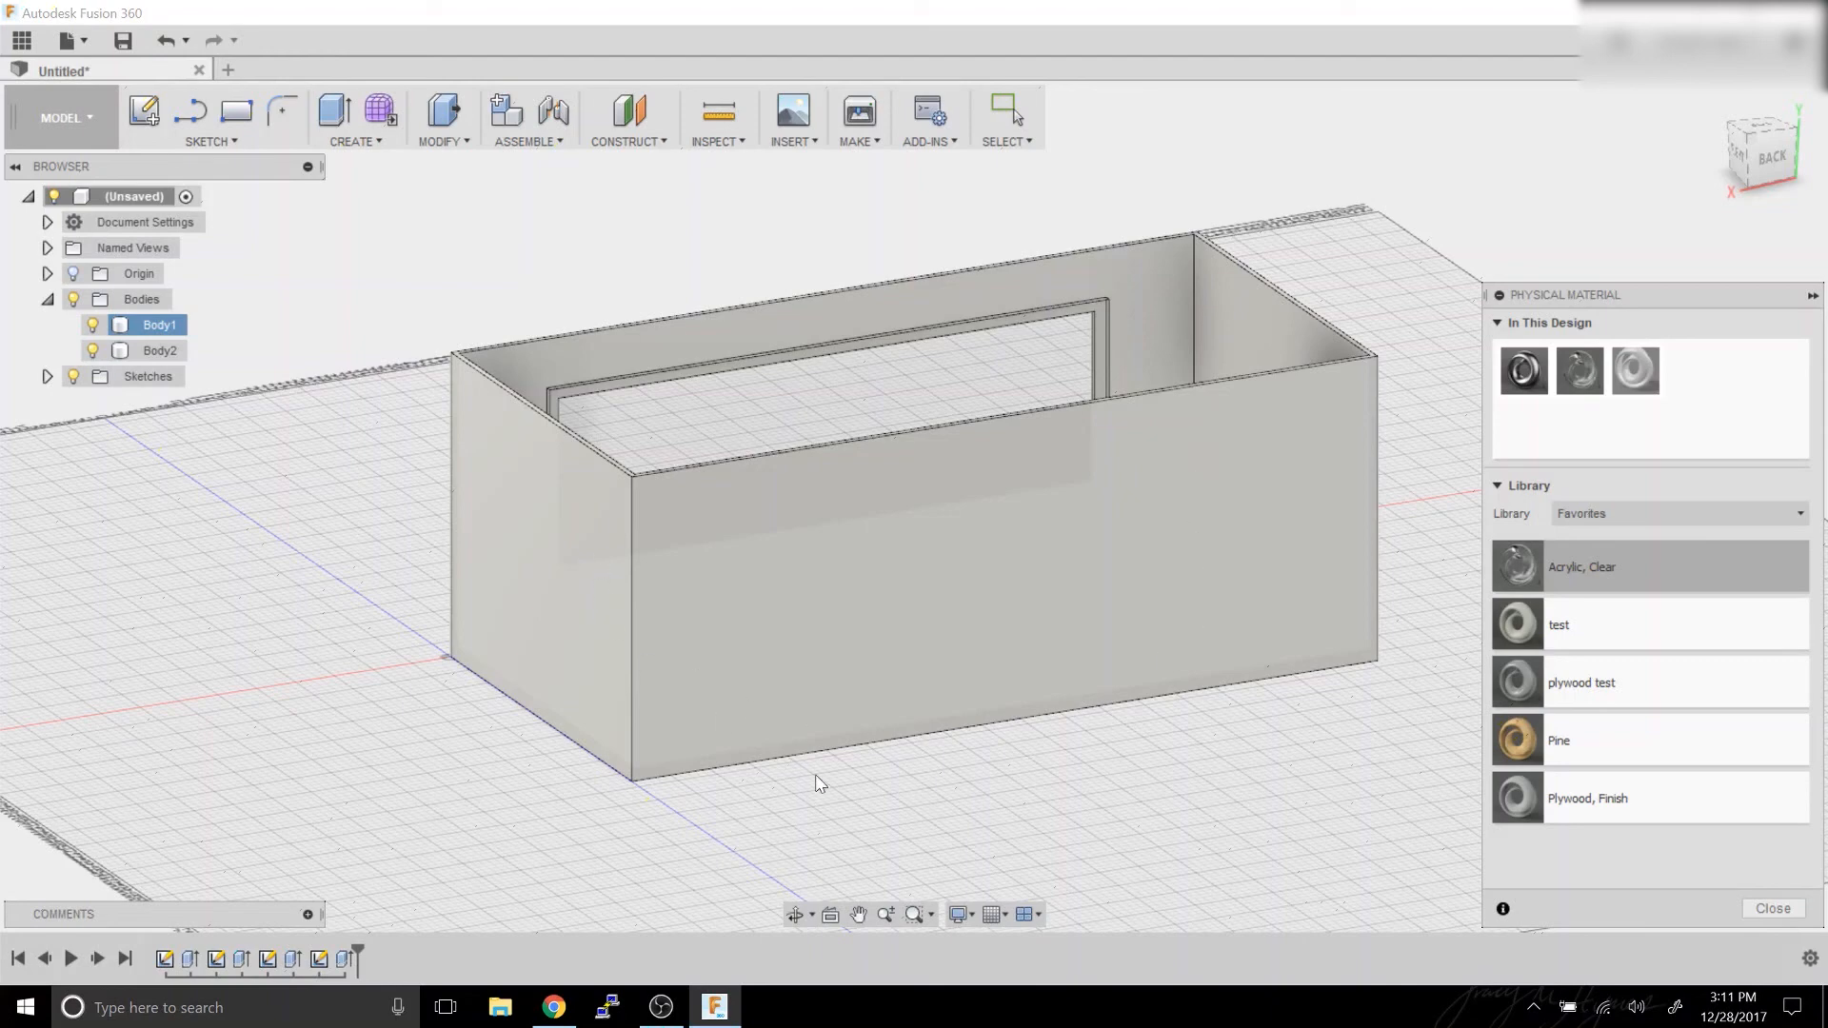
# Switch to the Simulation workspace with a Static Stress study for the box.
pyautogui.moveTo(562, 774); pyautogui.dragTo(411, 647)
pyautogui.click(793, 913)
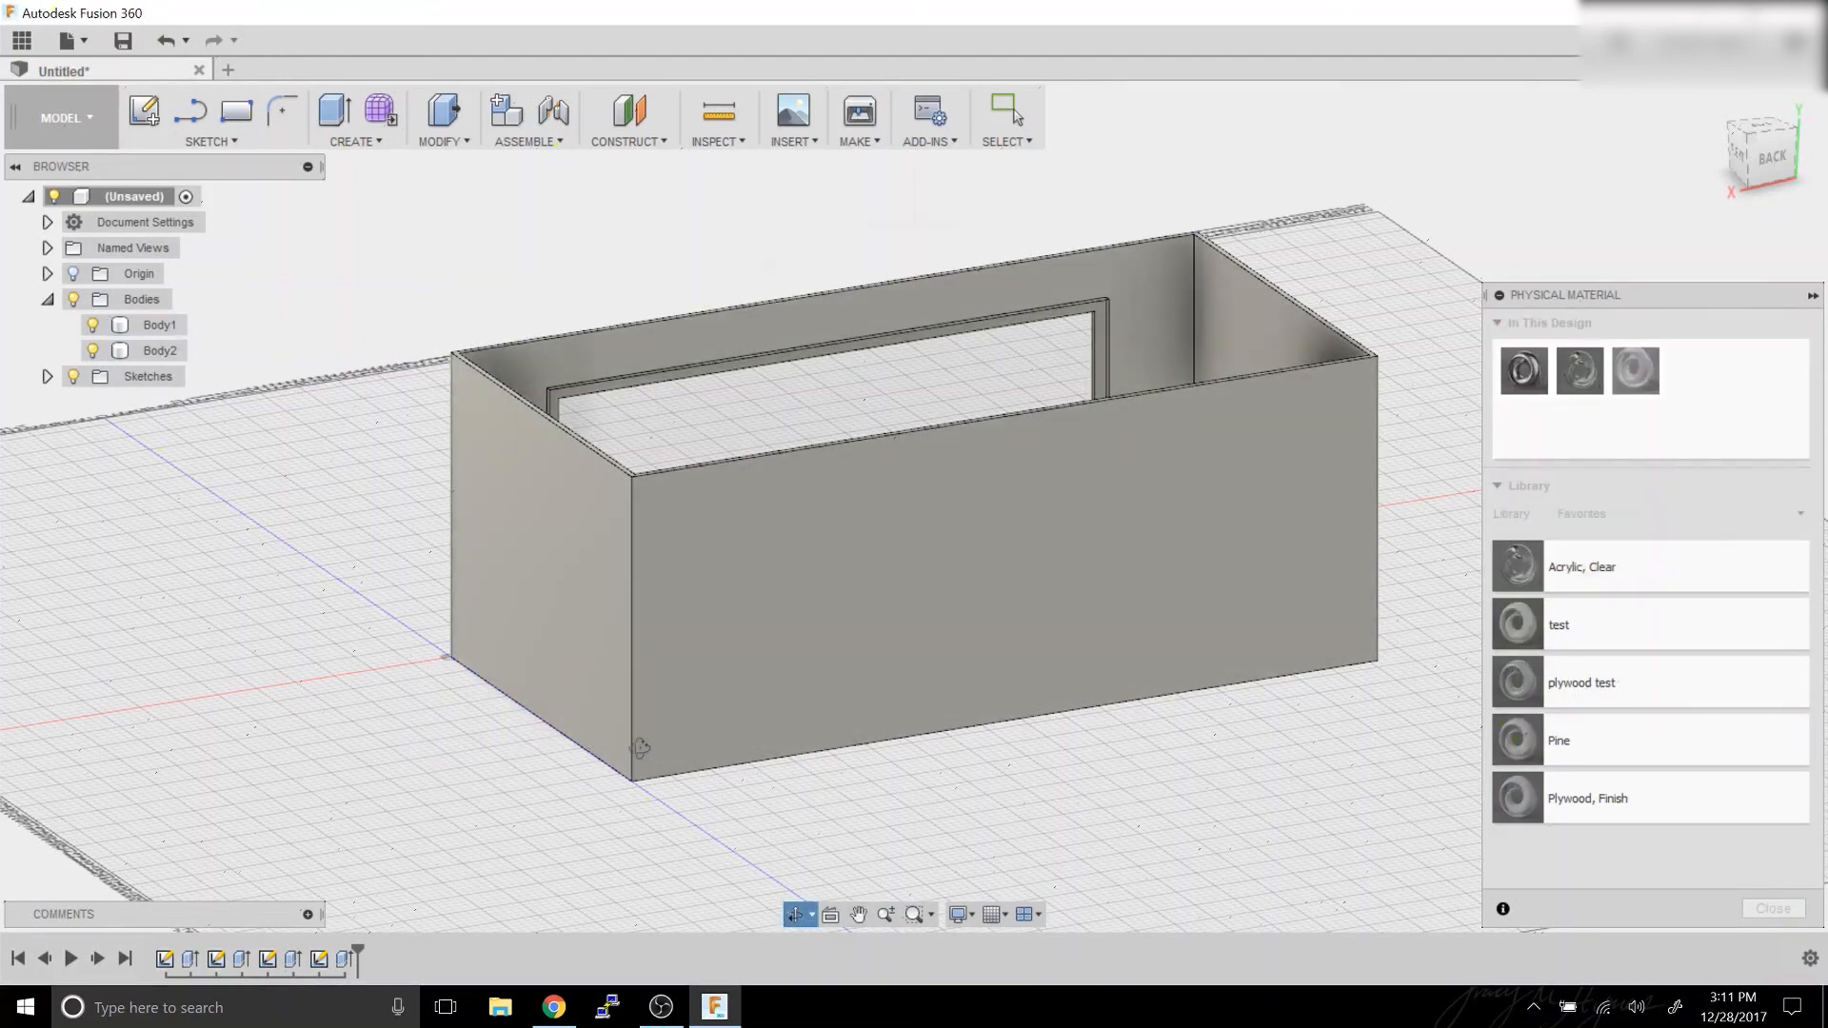
pyautogui.moveTo(632, 747); pyautogui.dragTo(552, 597)
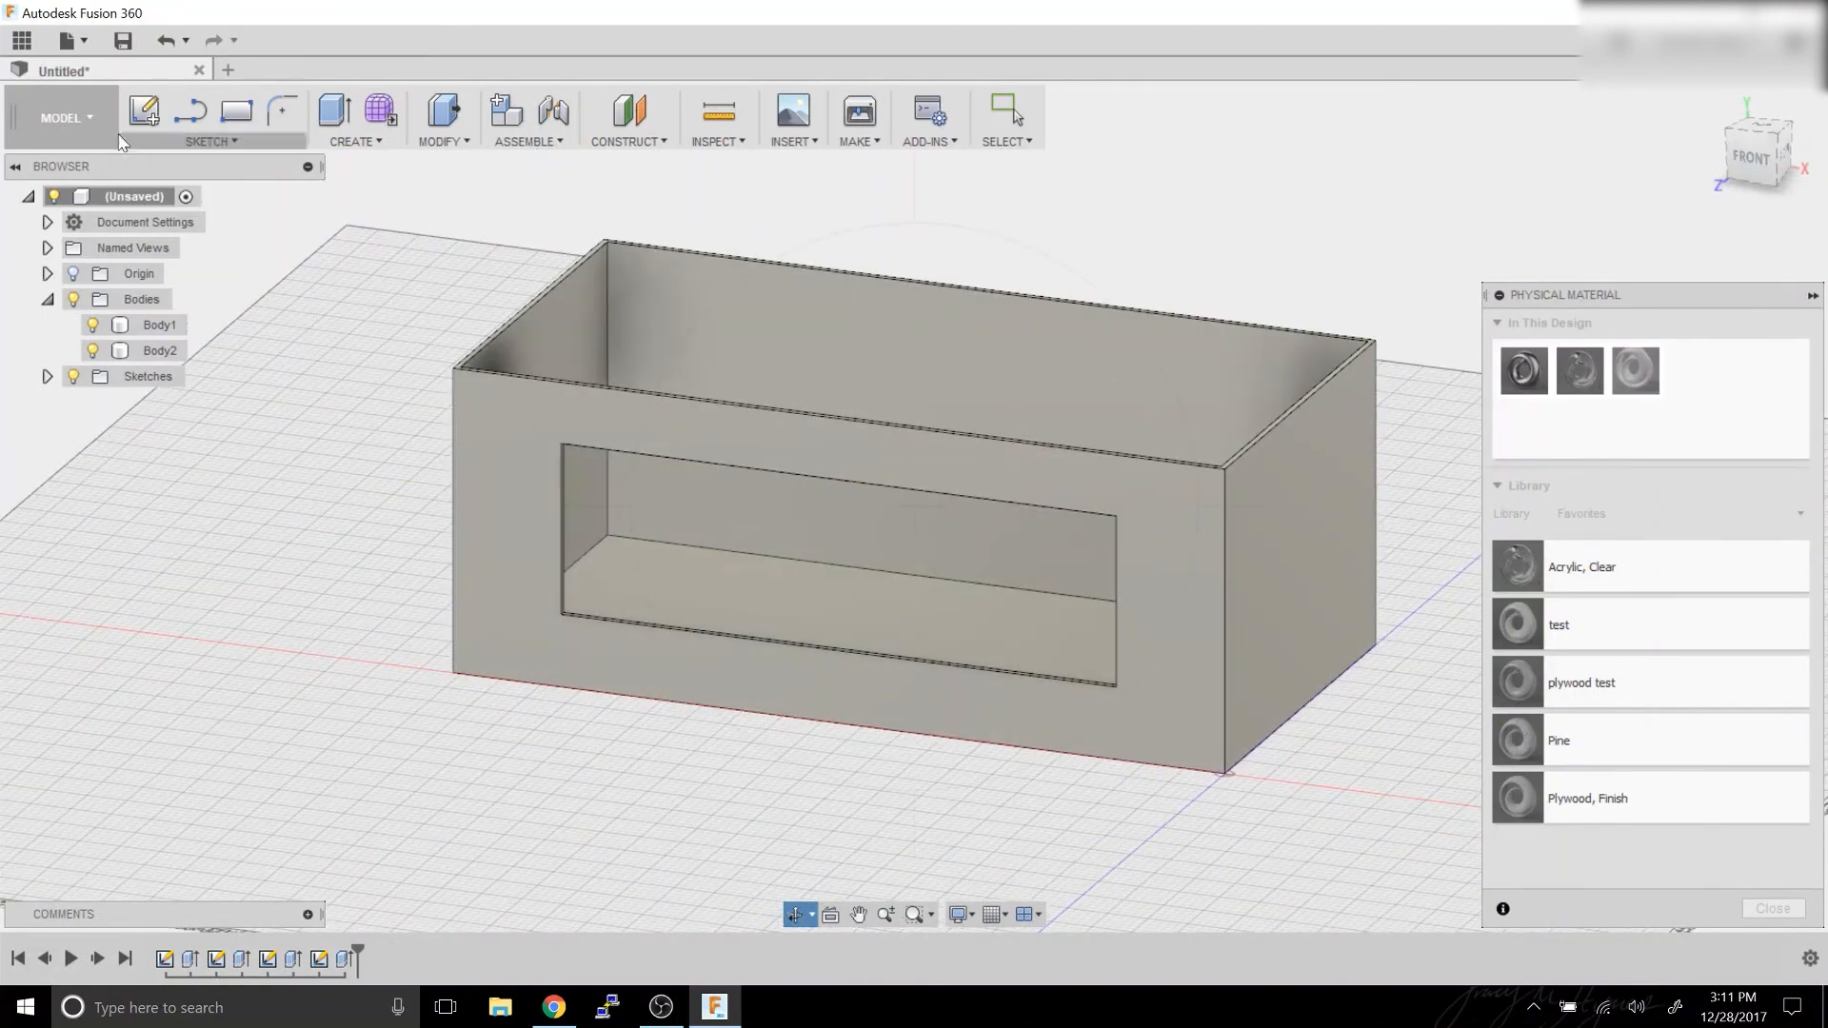
pyautogui.click(90, 114)
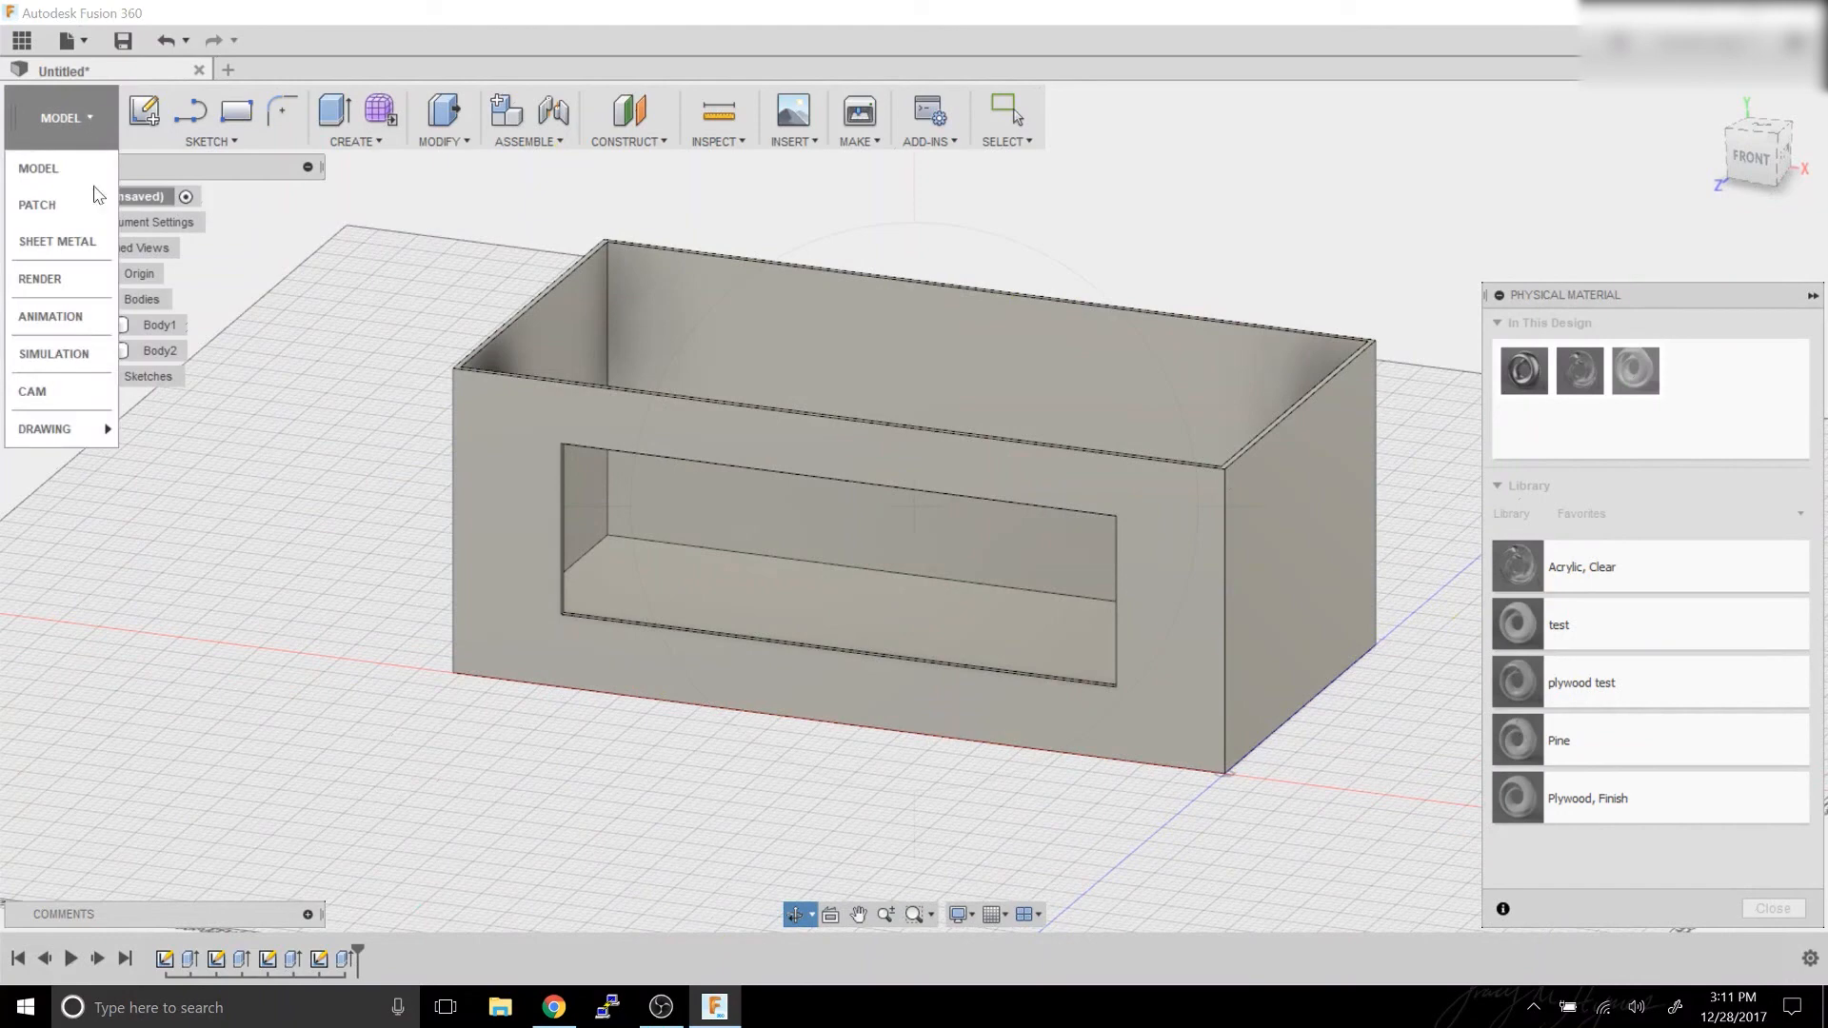
pyautogui.click(78, 358)
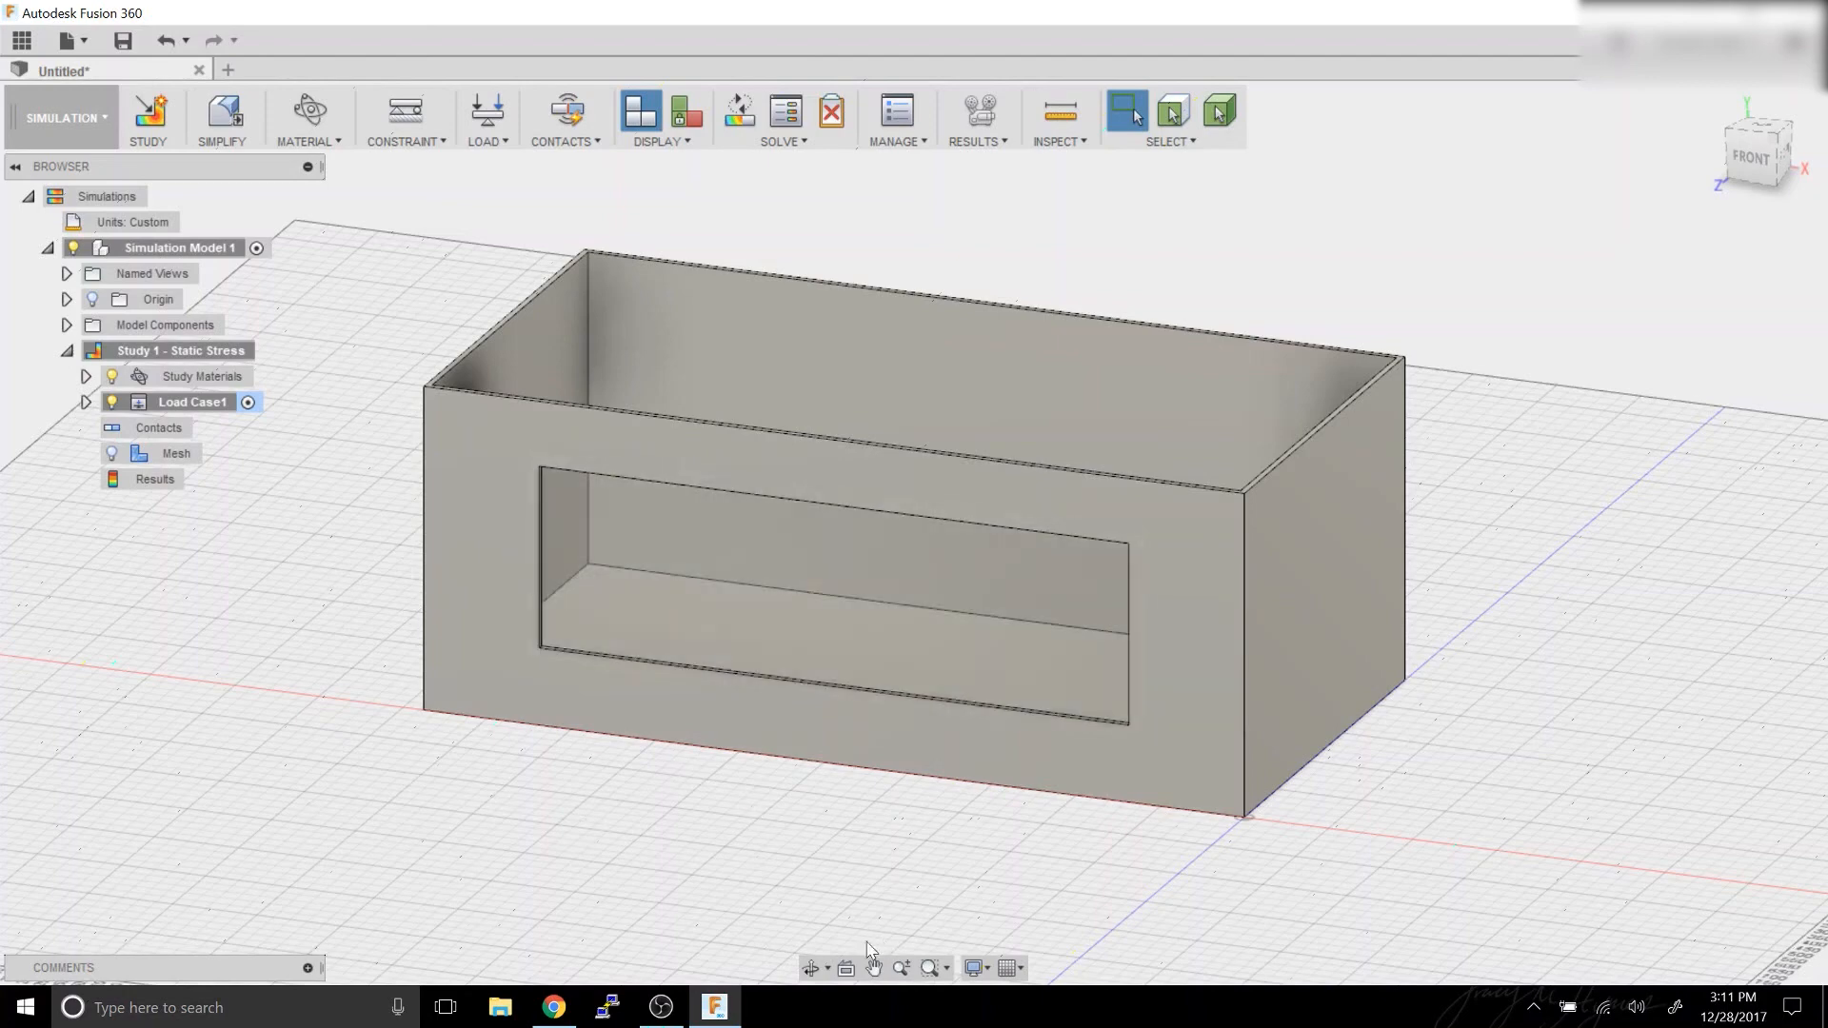
# Apply a Fixed structural constraint to the underside of the box, locked in Ux, Uy and Uz.
pyautogui.click(812, 971)
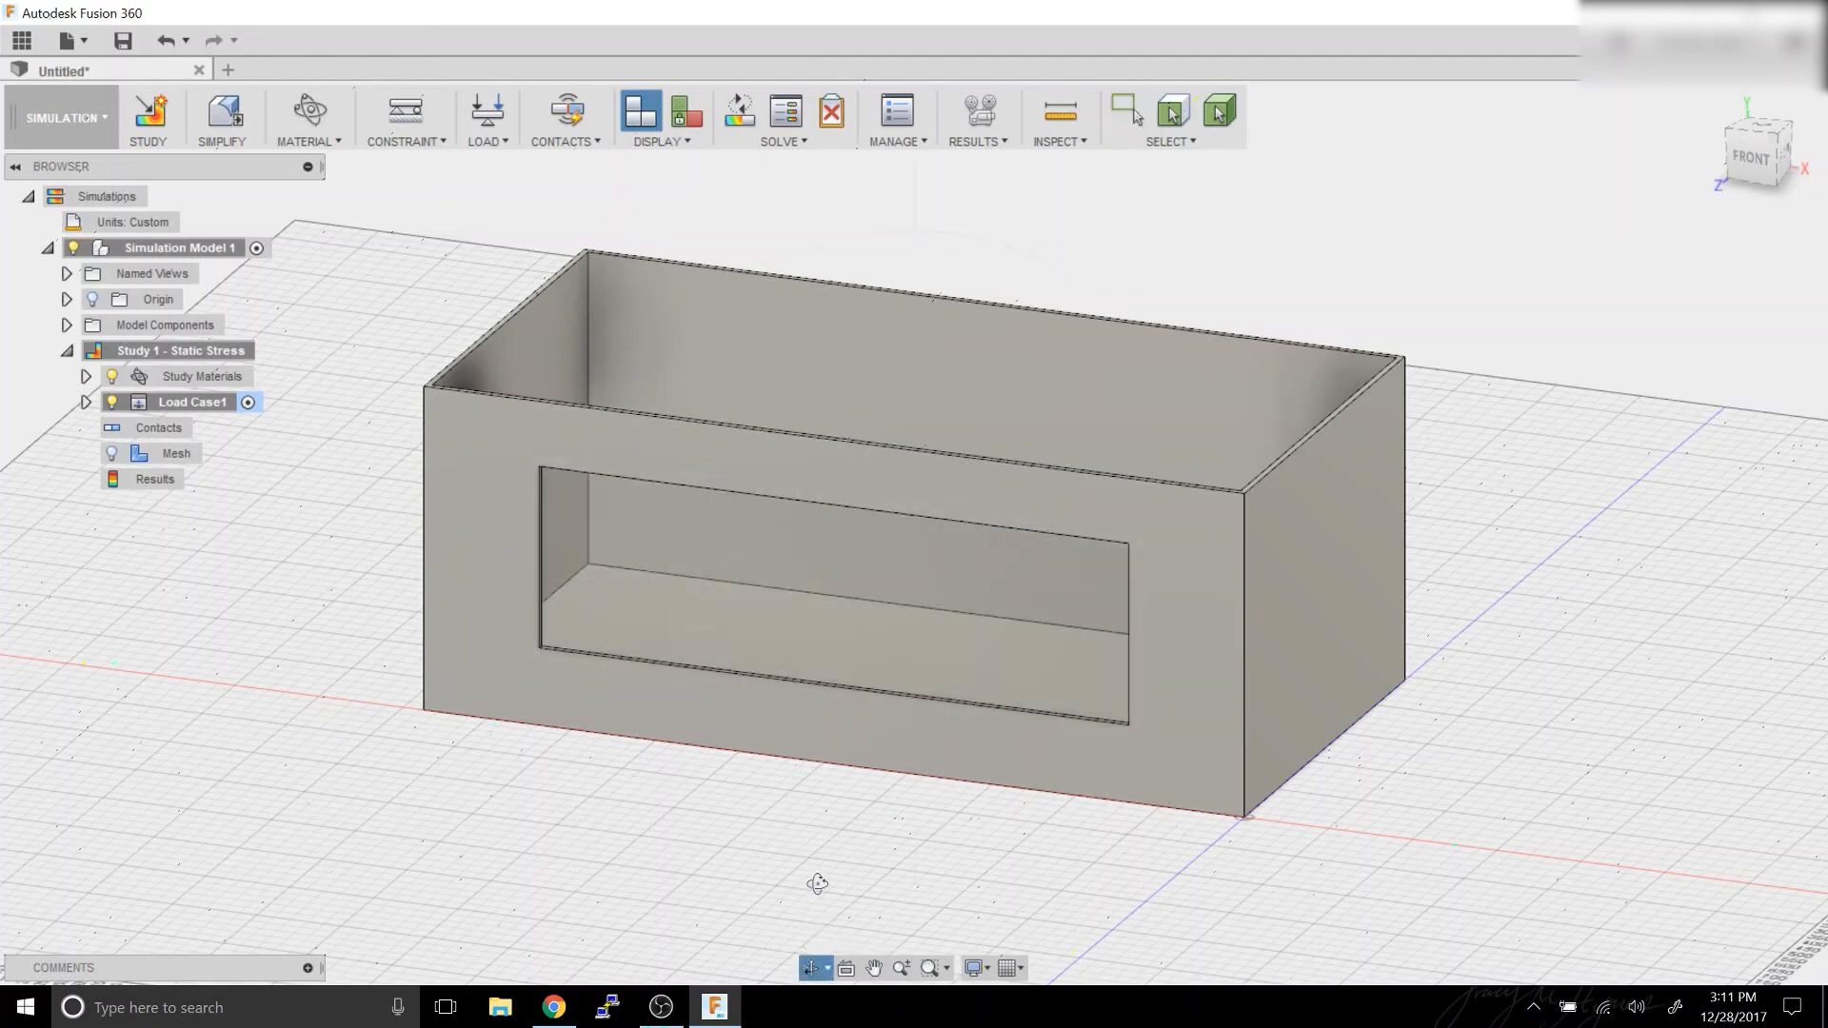
pyautogui.moveTo(816, 873); pyautogui.dragTo(821, 792)
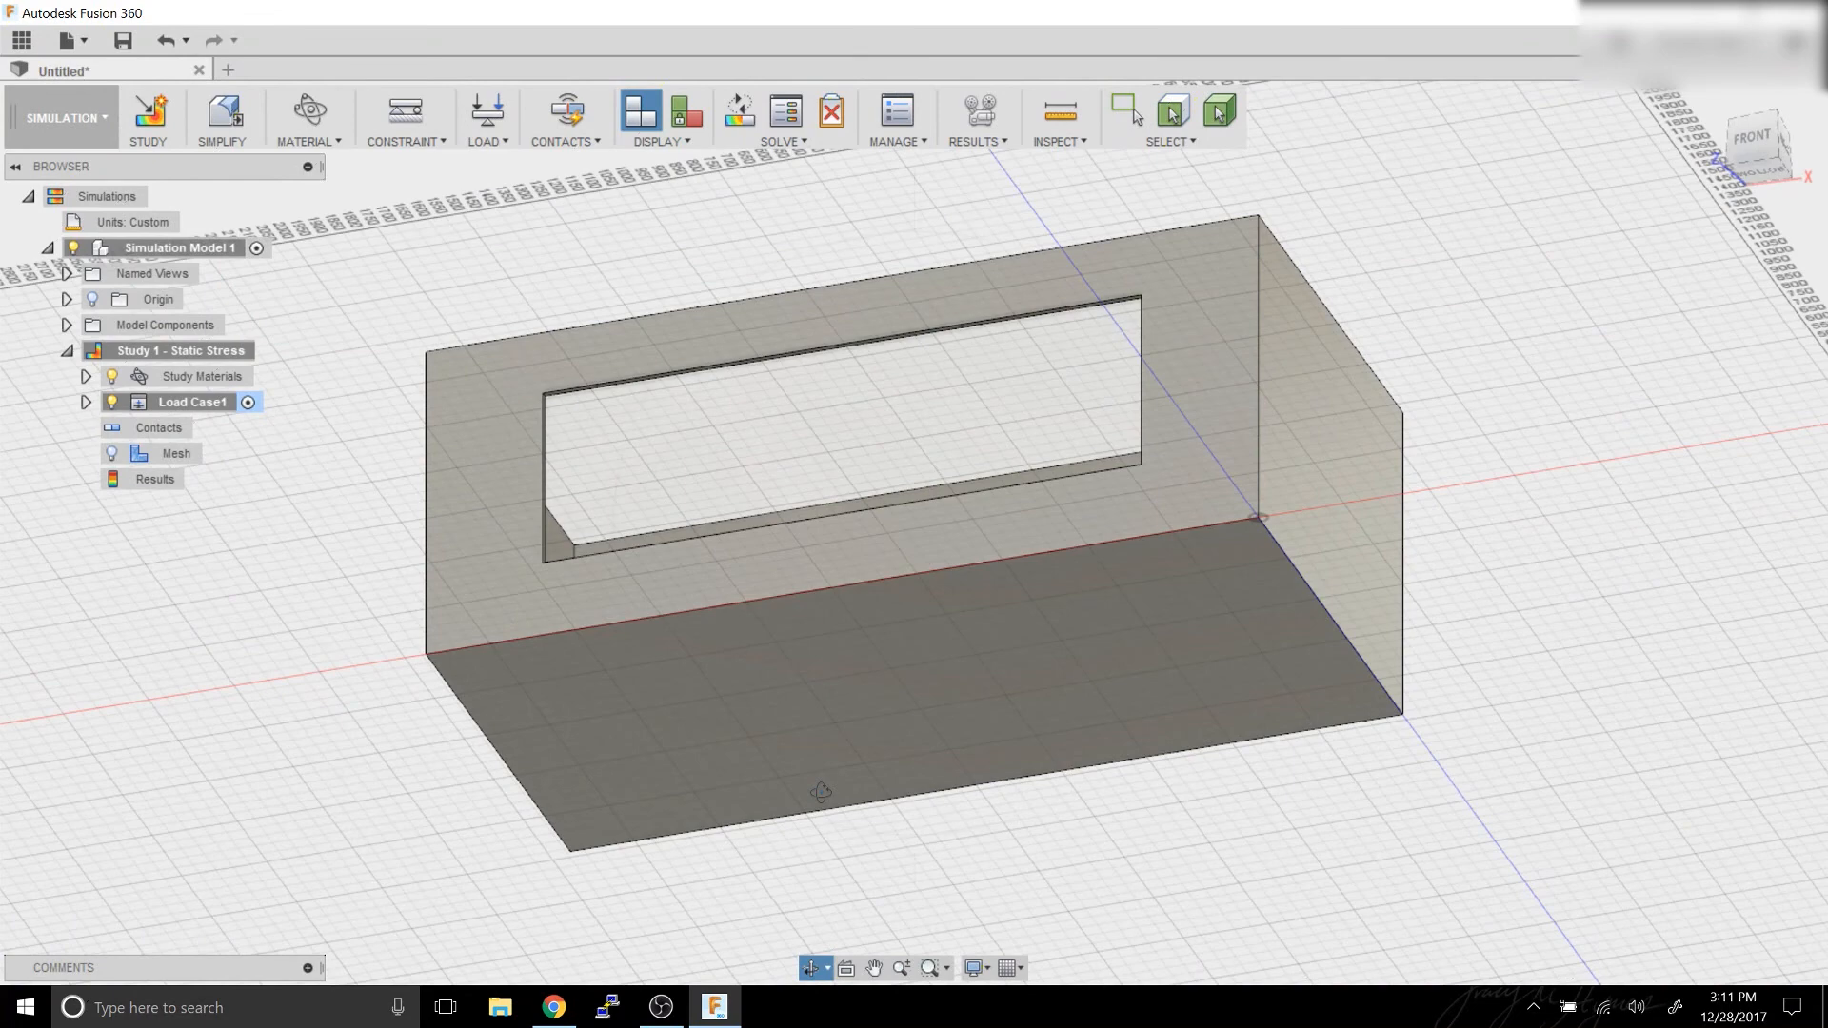
pyautogui.press('Escape')
pyautogui.click(874, 683)
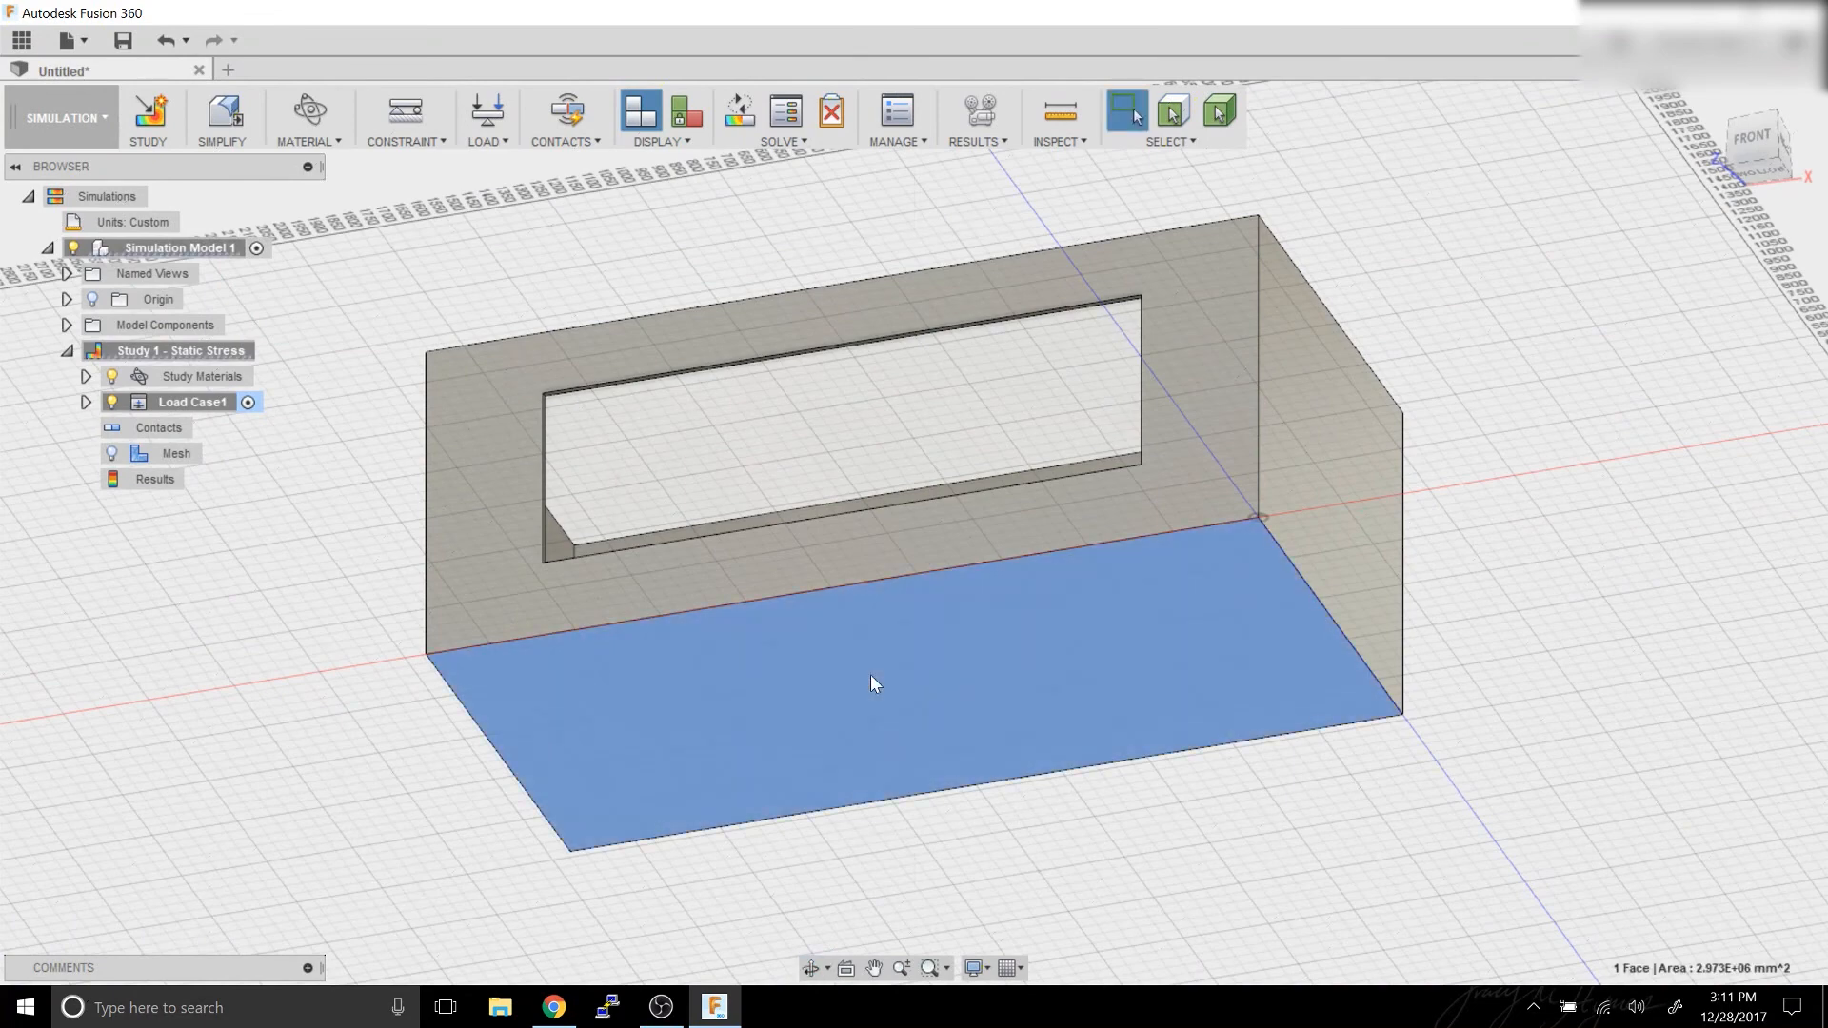
pyautogui.rightClick(871, 676)
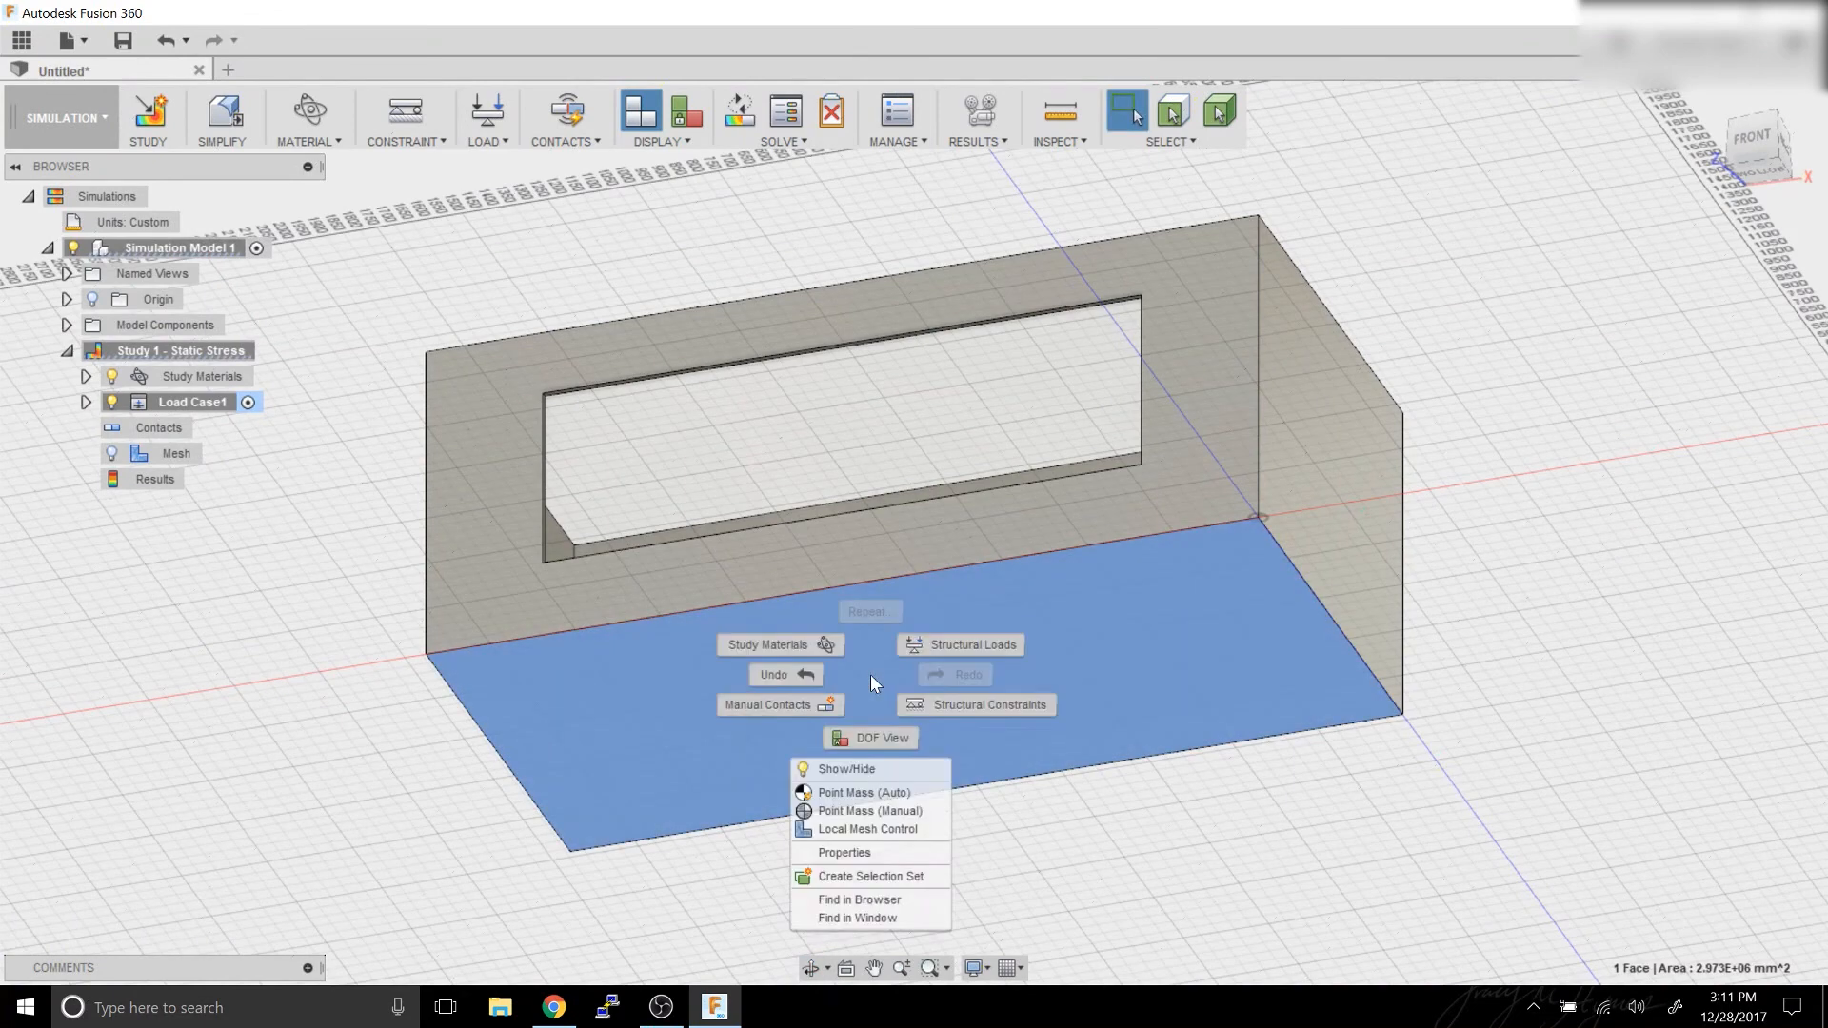
pyautogui.click(962, 706)
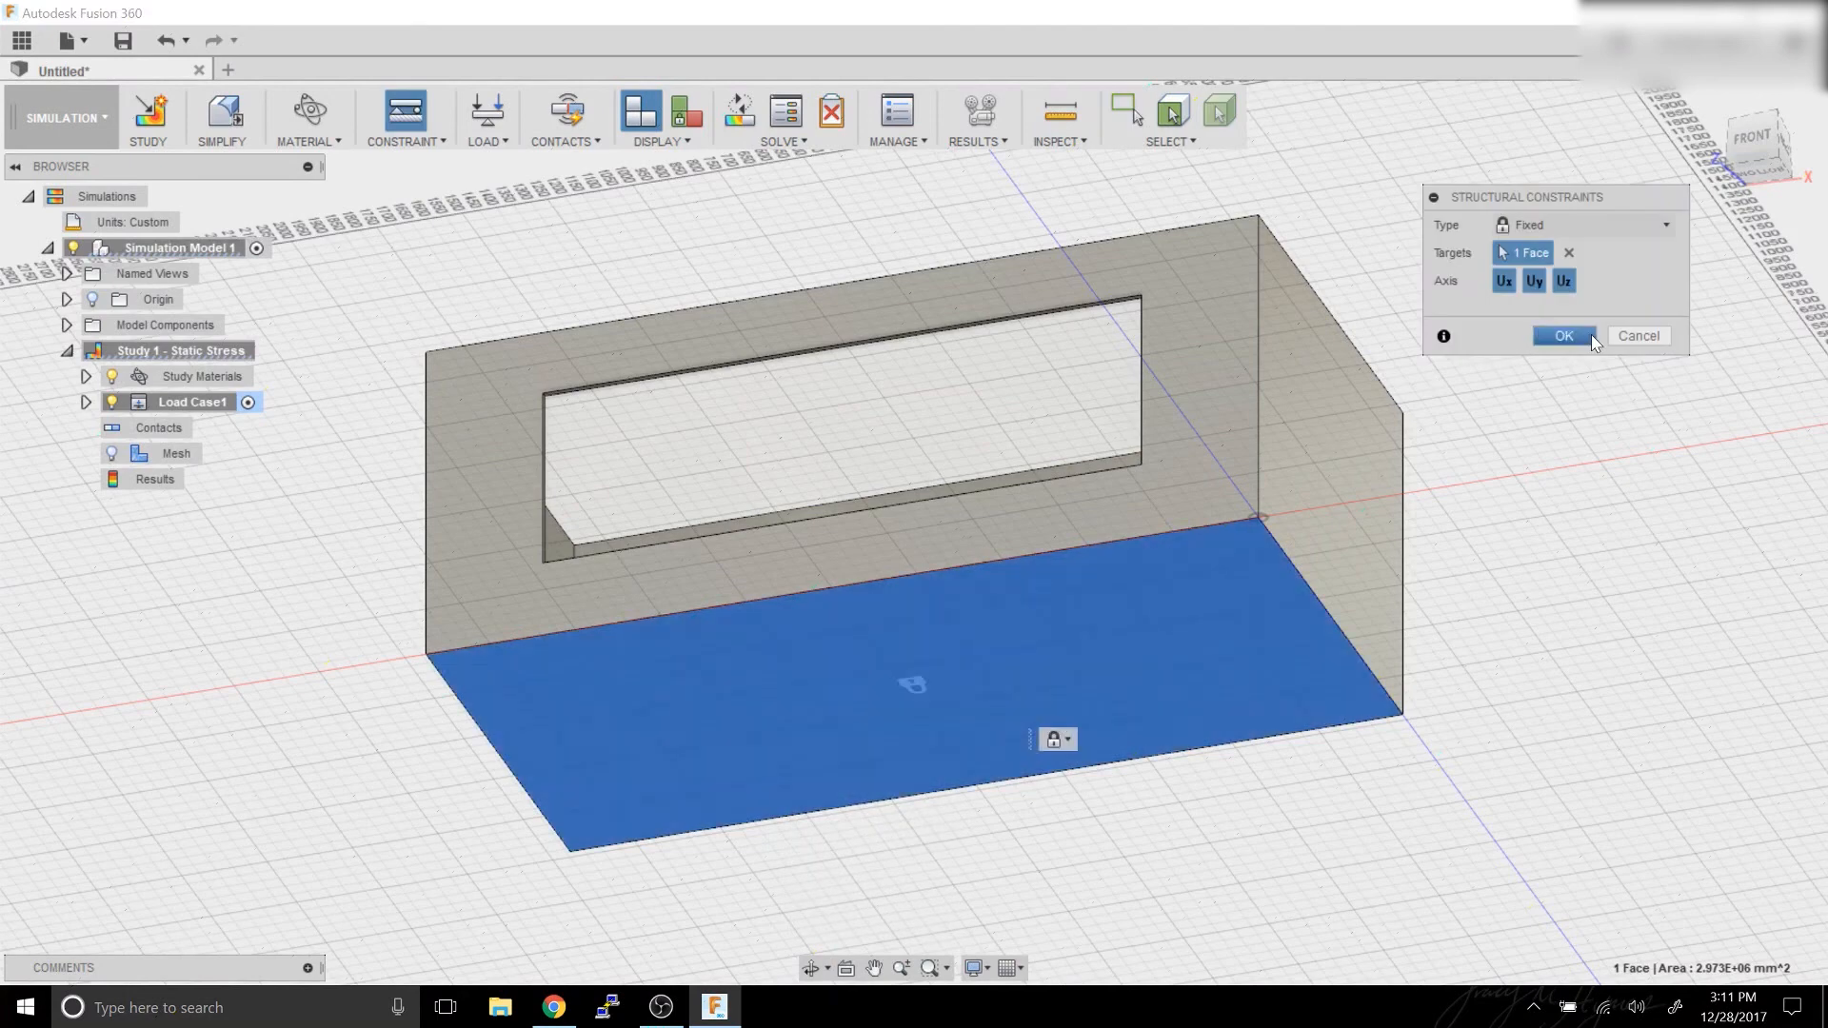
pyautogui.click(1564, 336)
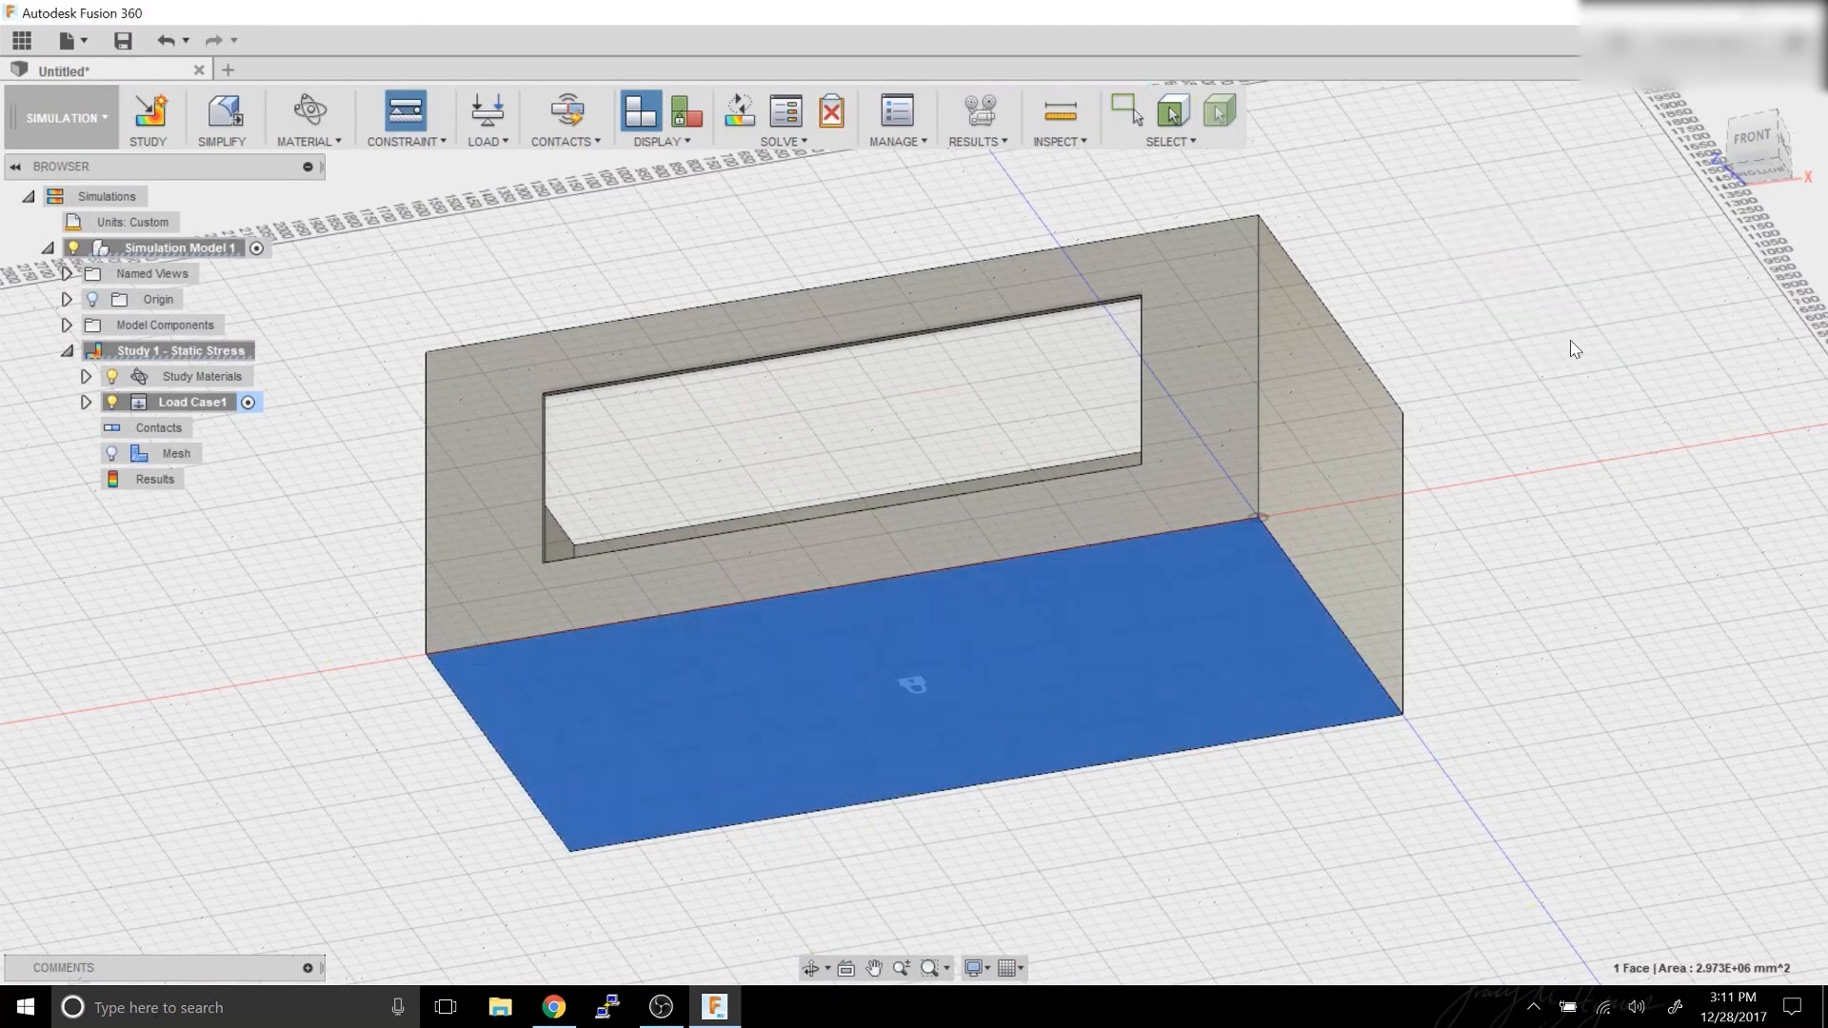
# Enable the Gravity load in Load Case1.
pyautogui.click(811, 968)
pyautogui.moveTo(854, 671); pyautogui.dragTo(861, 754)
pyautogui.press('Escape')
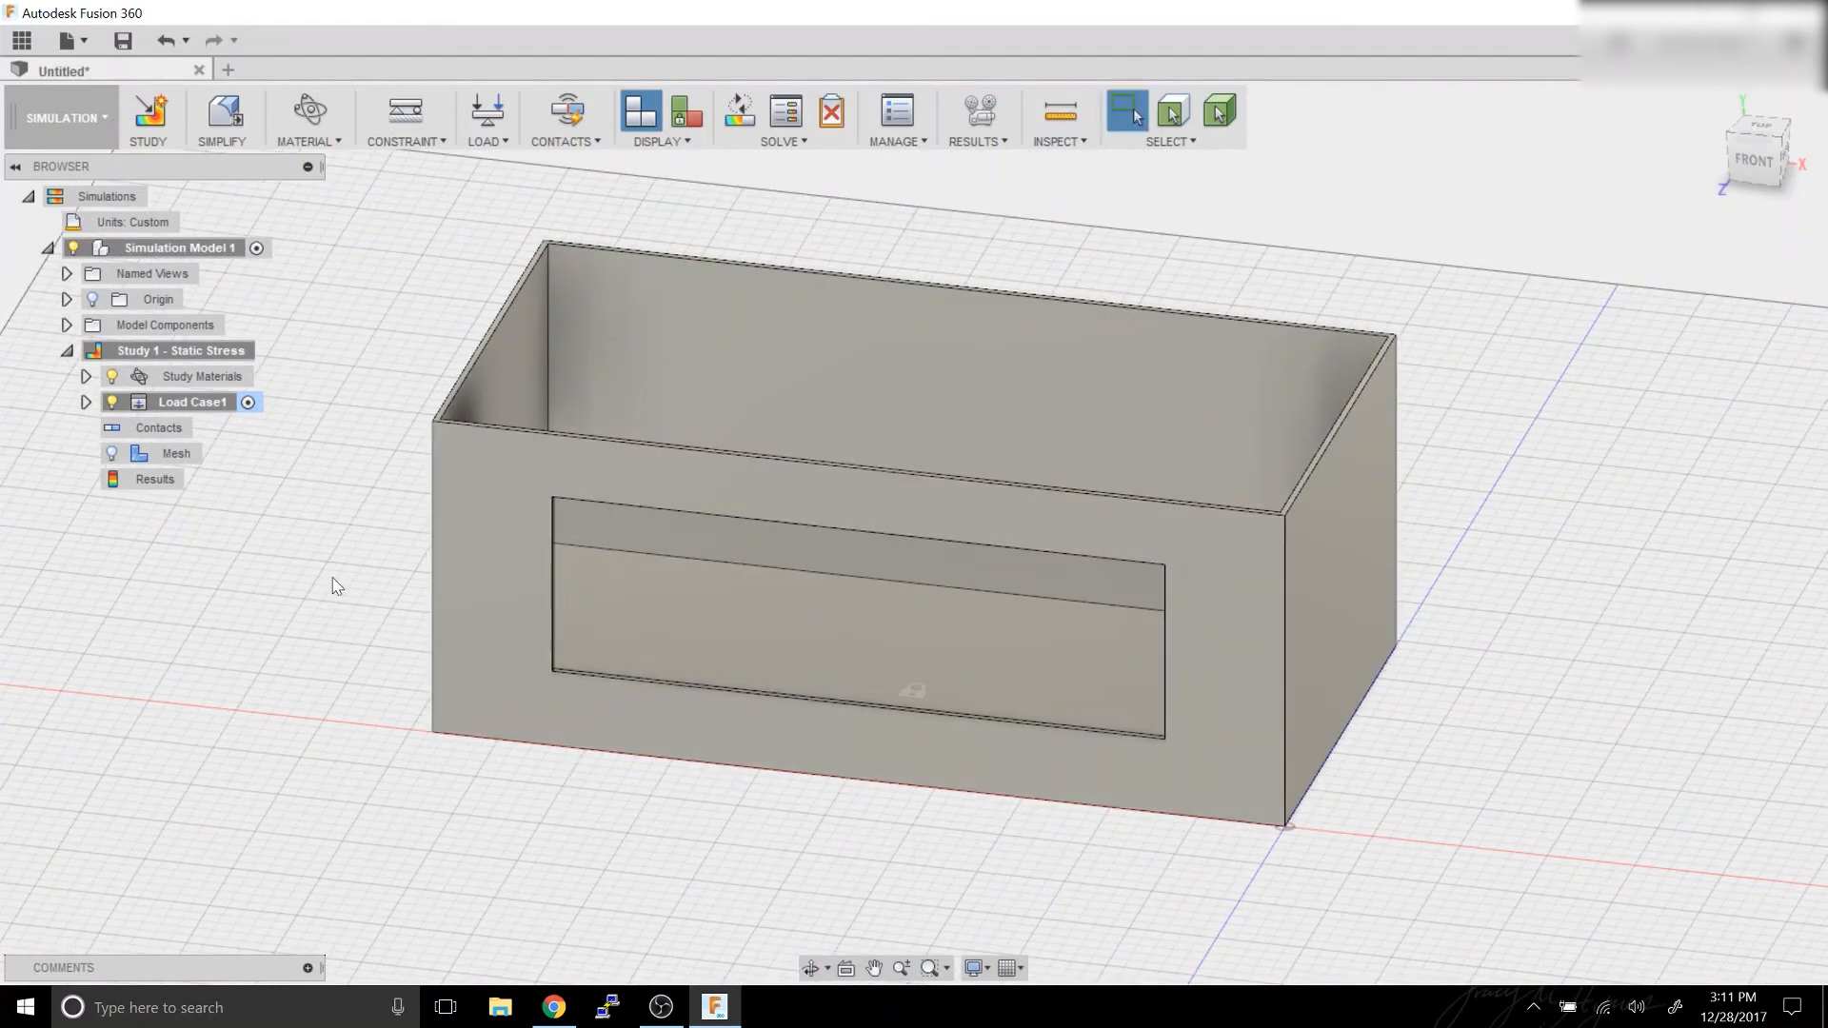
pyautogui.click(87, 403)
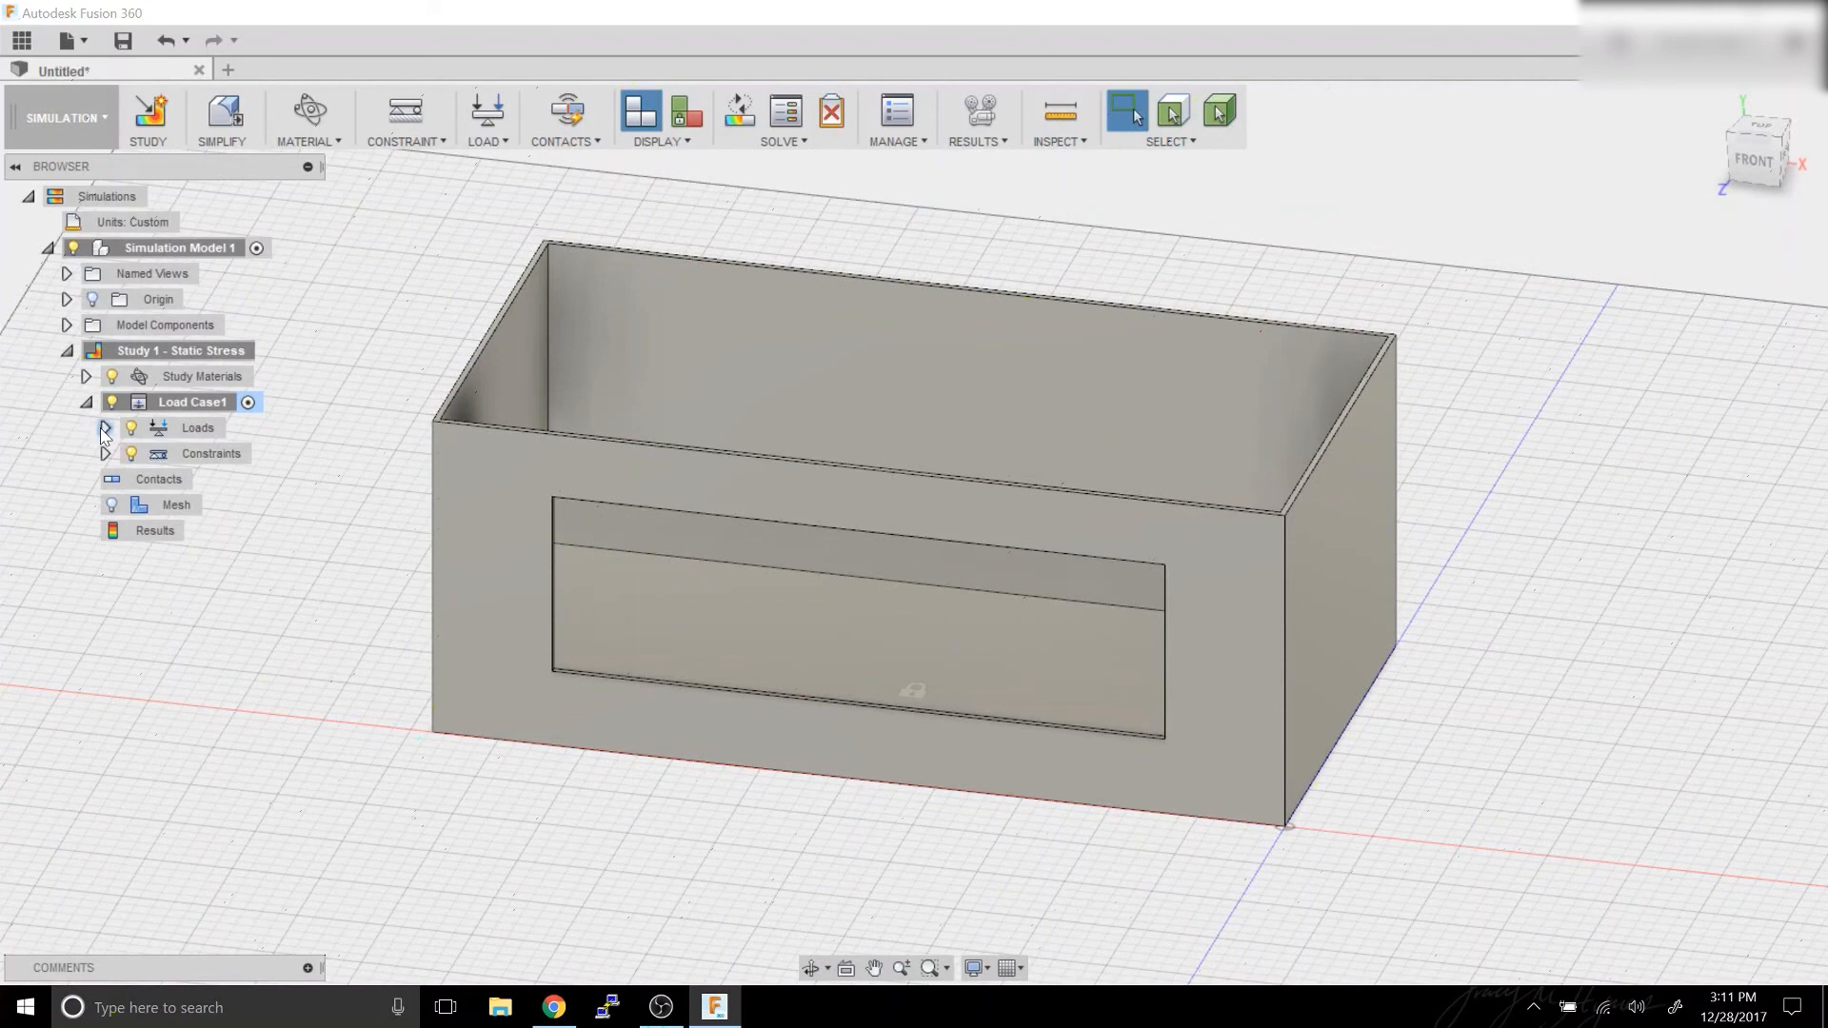
pyautogui.click(105, 429)
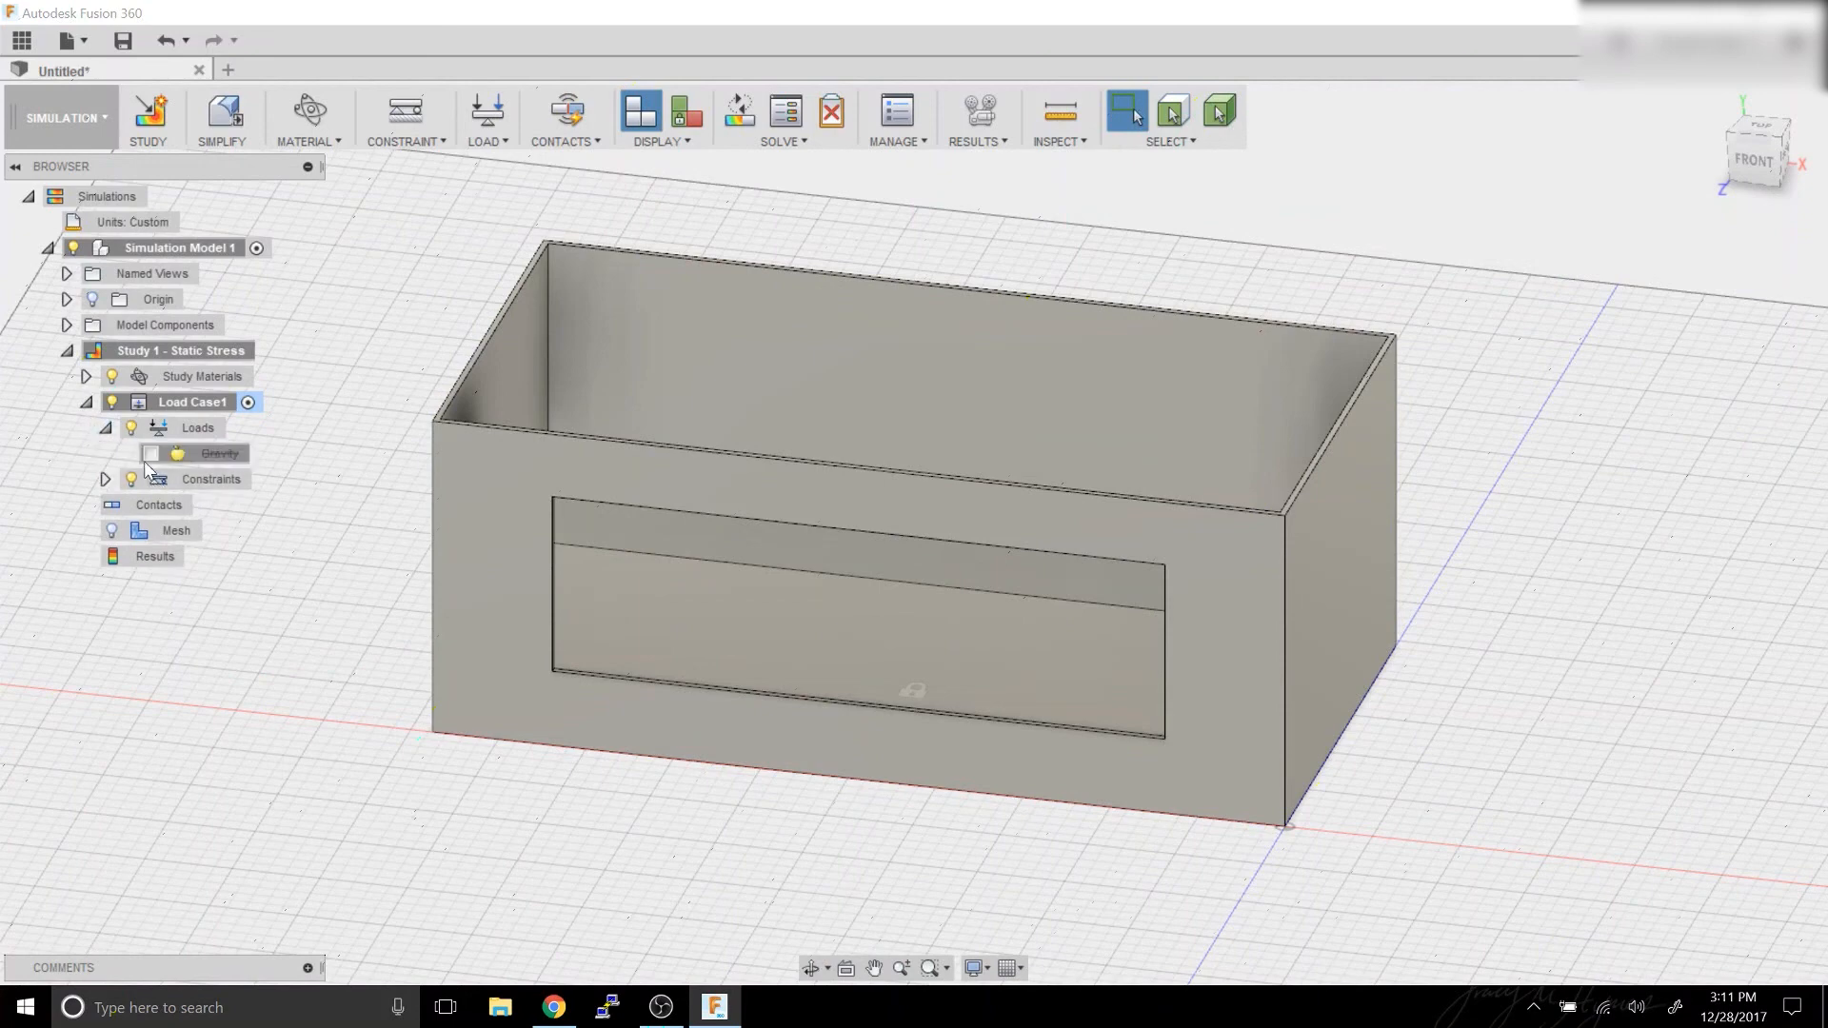
pyautogui.click(151, 454)
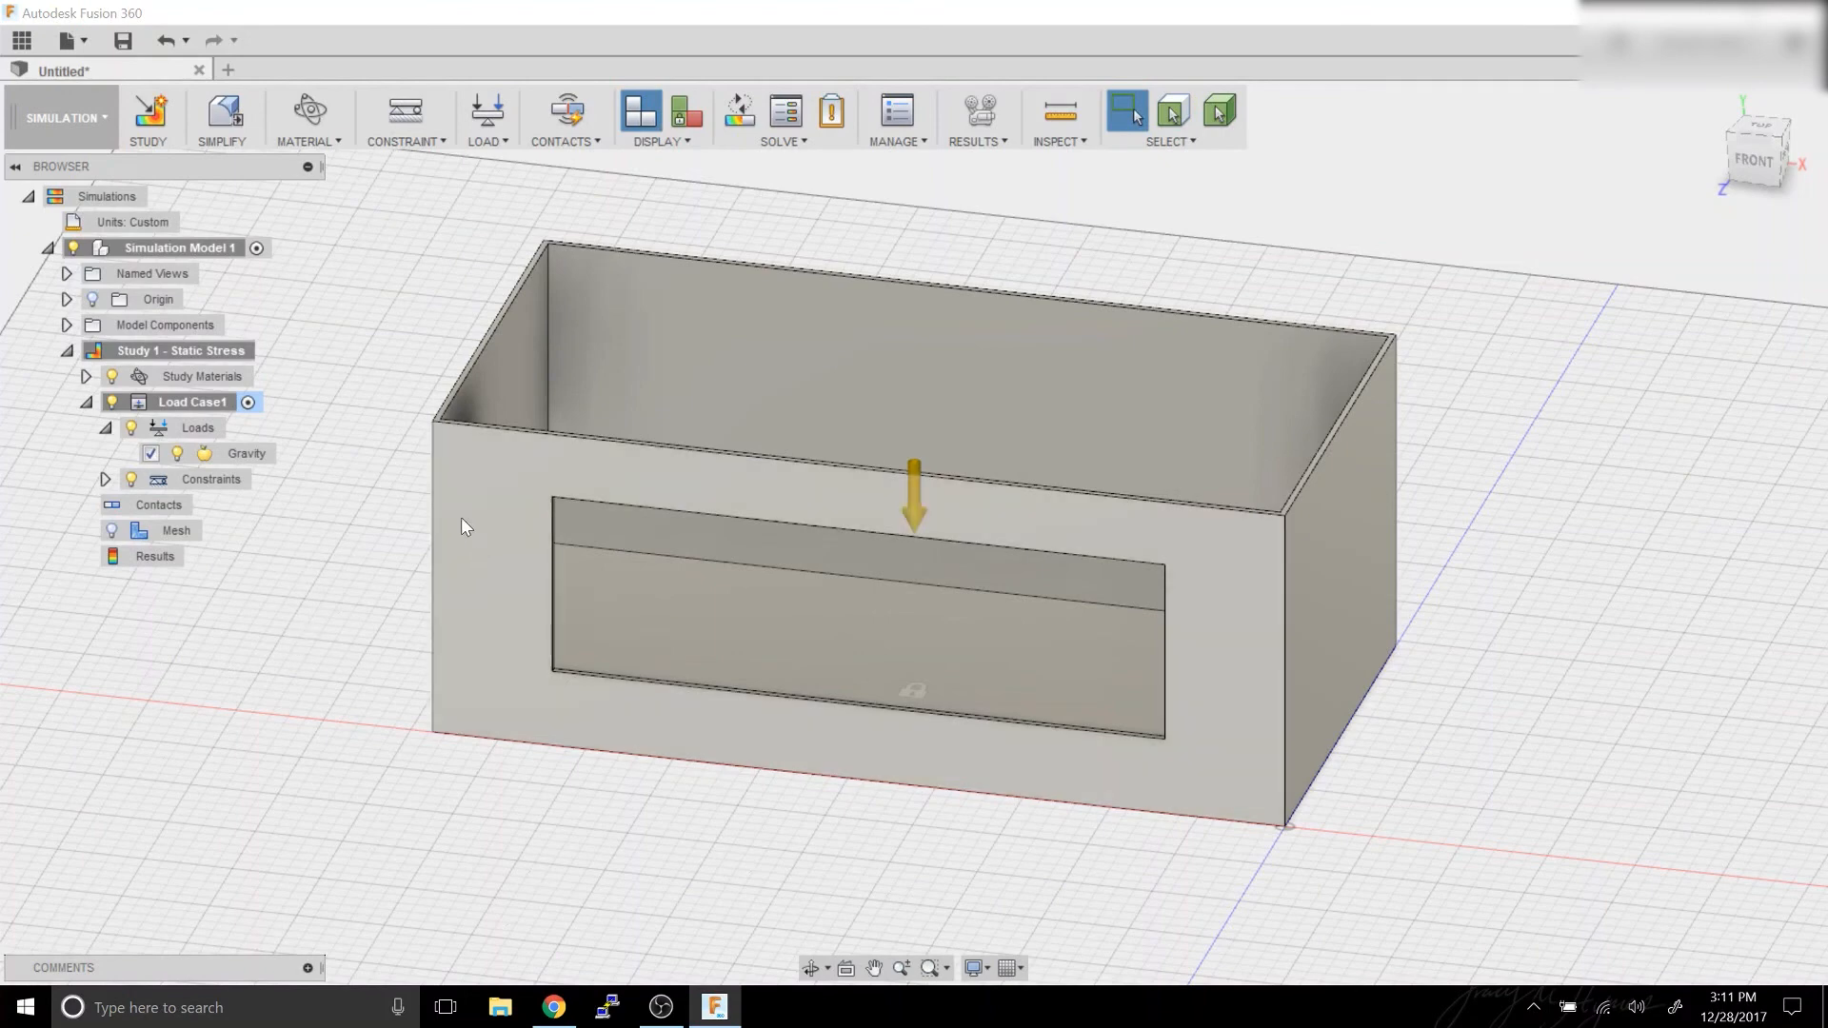
# Start a structural load on the inner face of the box's back wall and set its type to Hydrostatic Pressure.
pyautogui.click(810, 968)
pyautogui.moveTo(814, 873); pyautogui.dragTo(800, 865)
pyautogui.press('Escape')
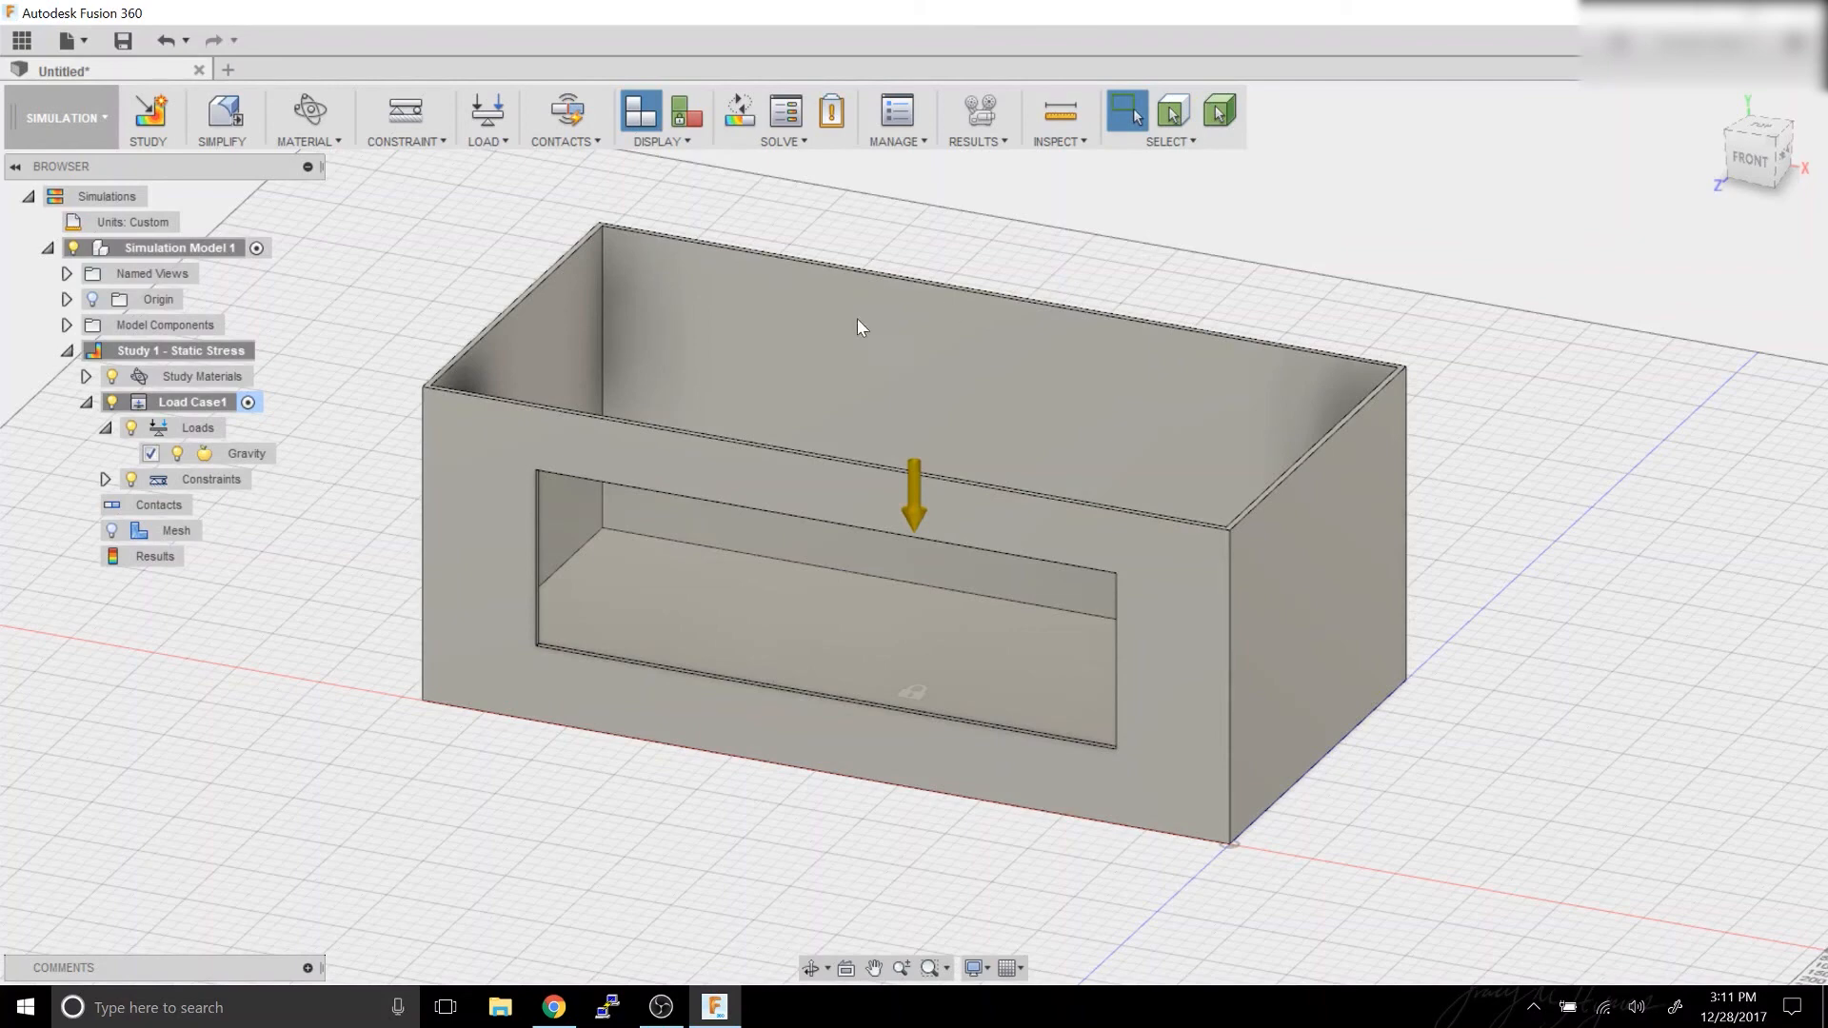
pyautogui.click(803, 352)
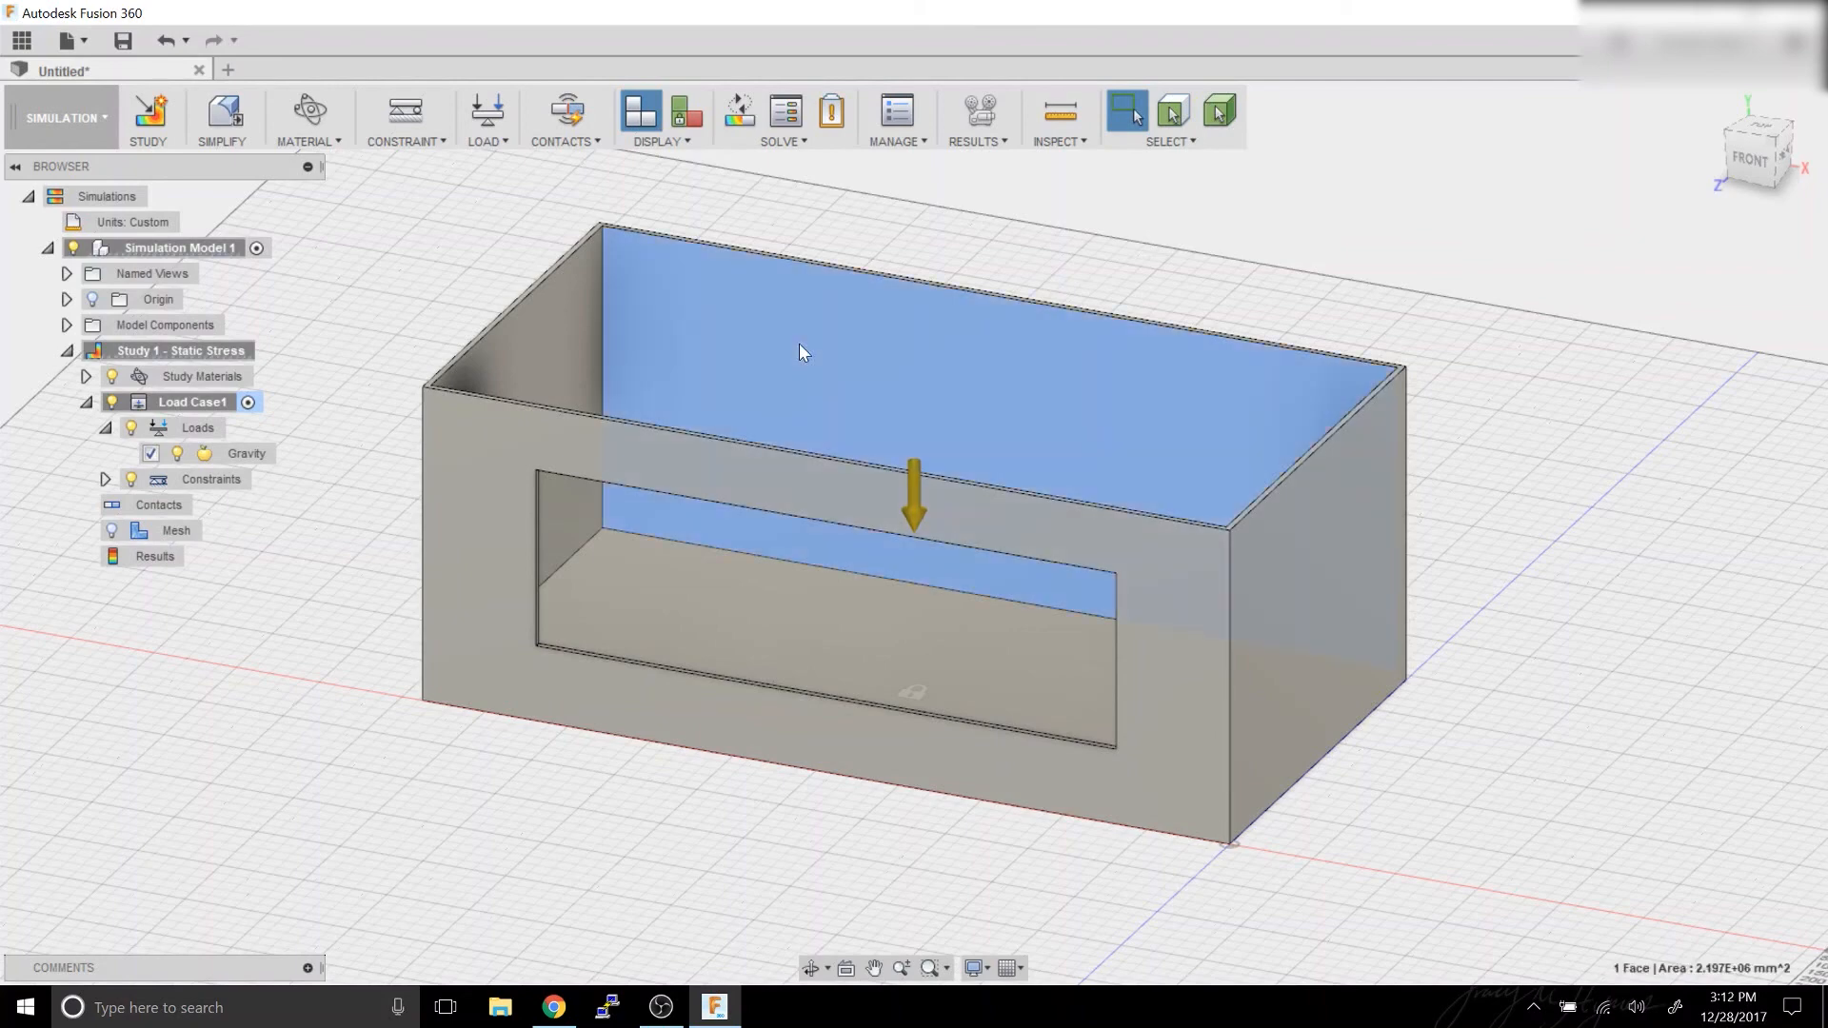
pyautogui.rightClick(800, 346)
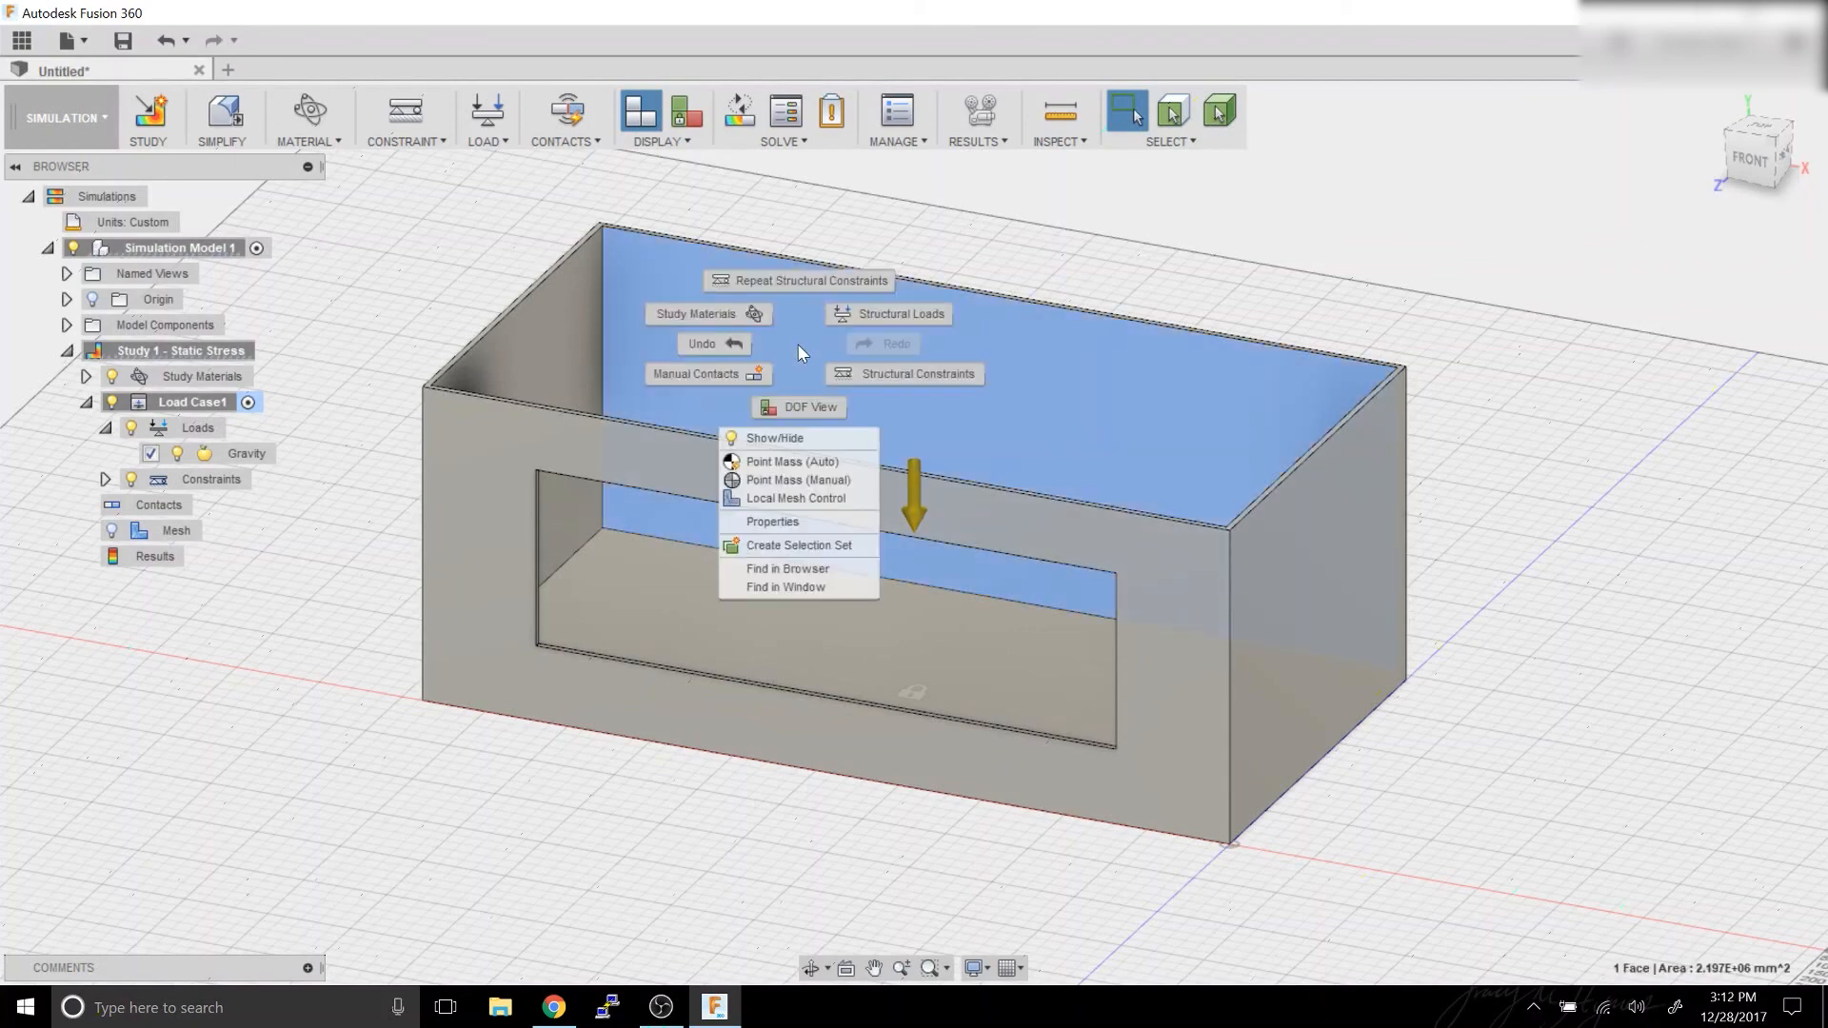
pyautogui.click(877, 318)
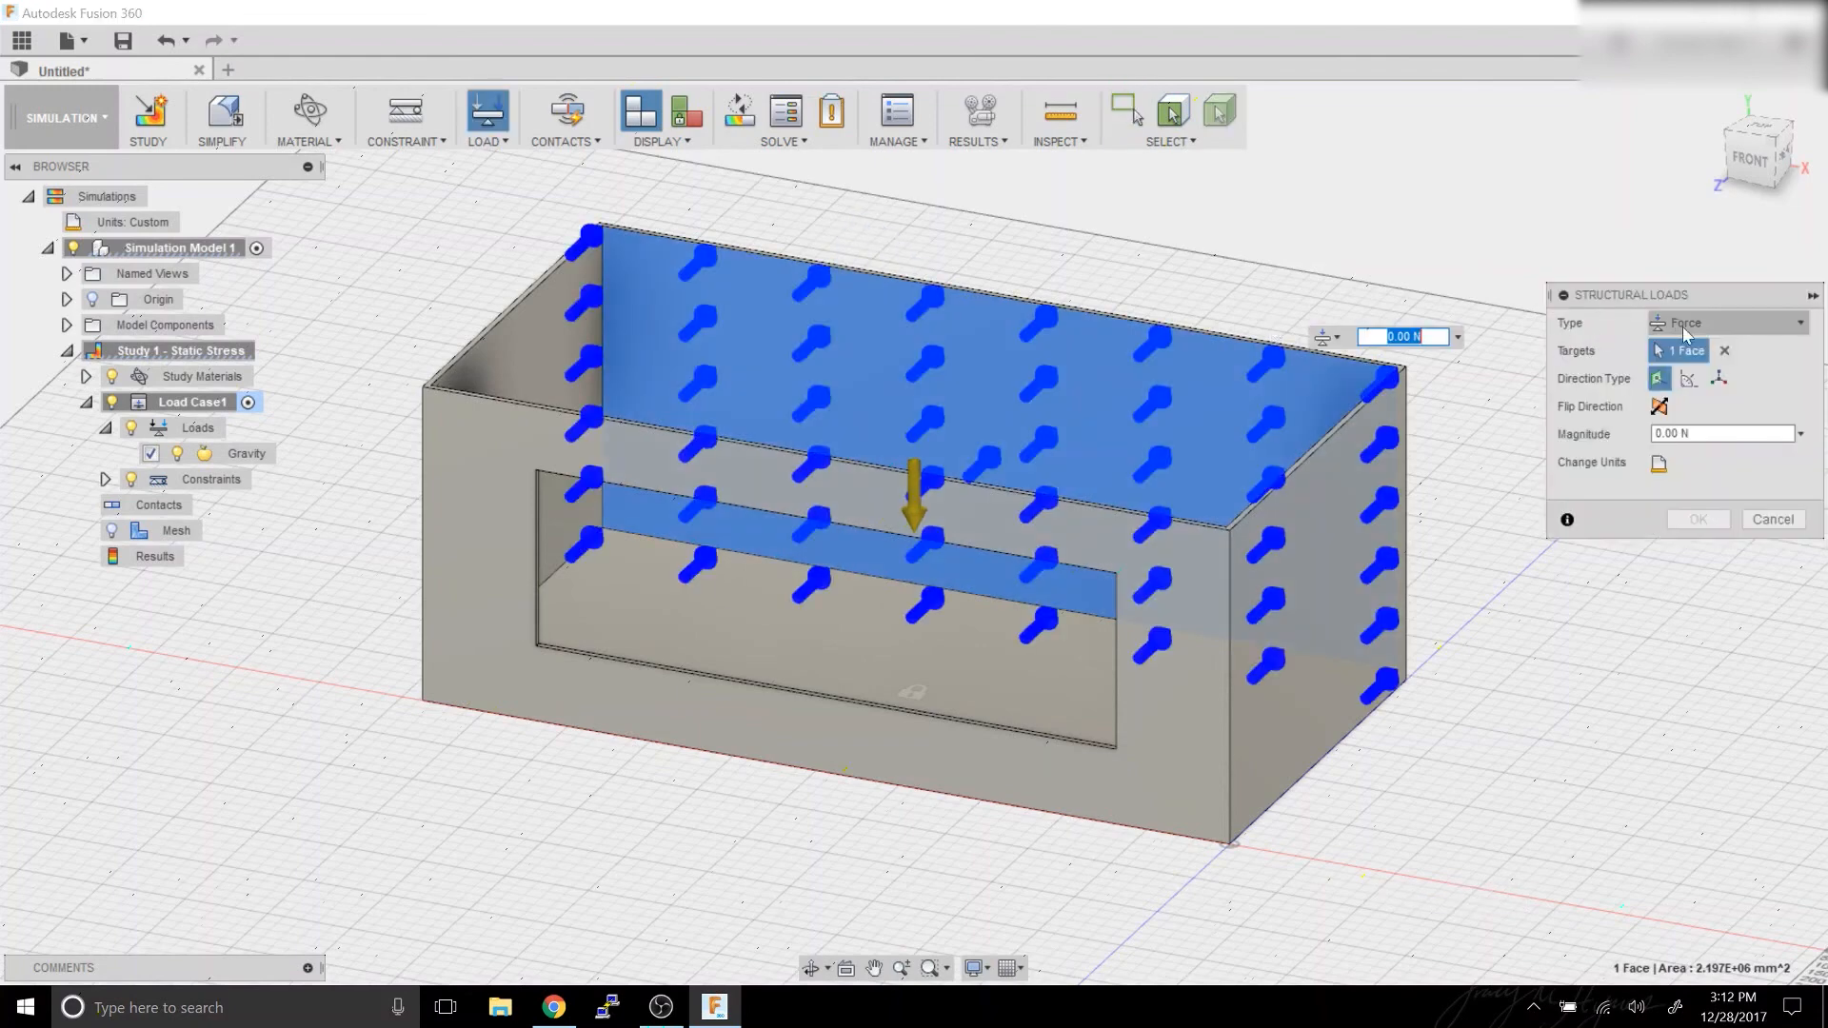
pyautogui.click(1728, 322)
pyautogui.click(1734, 480)
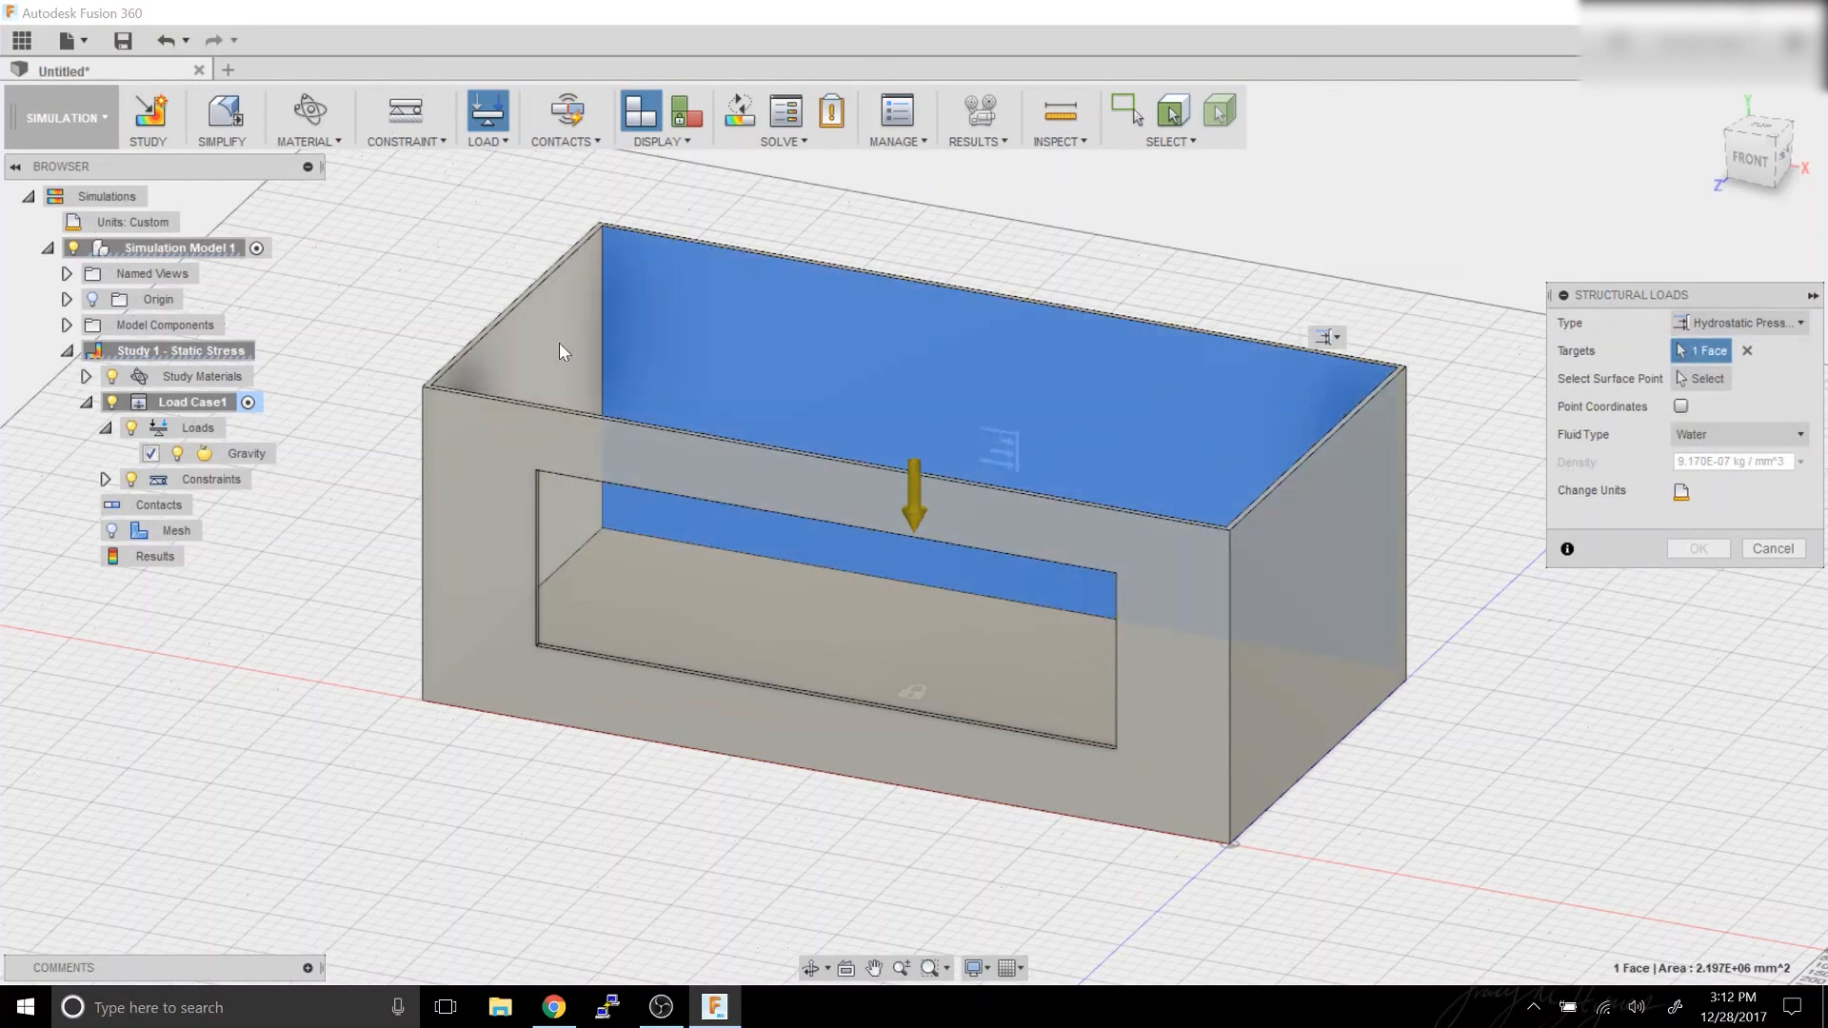
# Add both inner side walls, the inner front wall and the window panel's inner face to the hydrostatic load's targets.
pyautogui.click(556, 341)
pyautogui.keyDown('shift'); pyautogui.moveTo(790, 752); pyautogui.dragTo(466, 864, button='middle'); pyautogui.keyUp('shift')
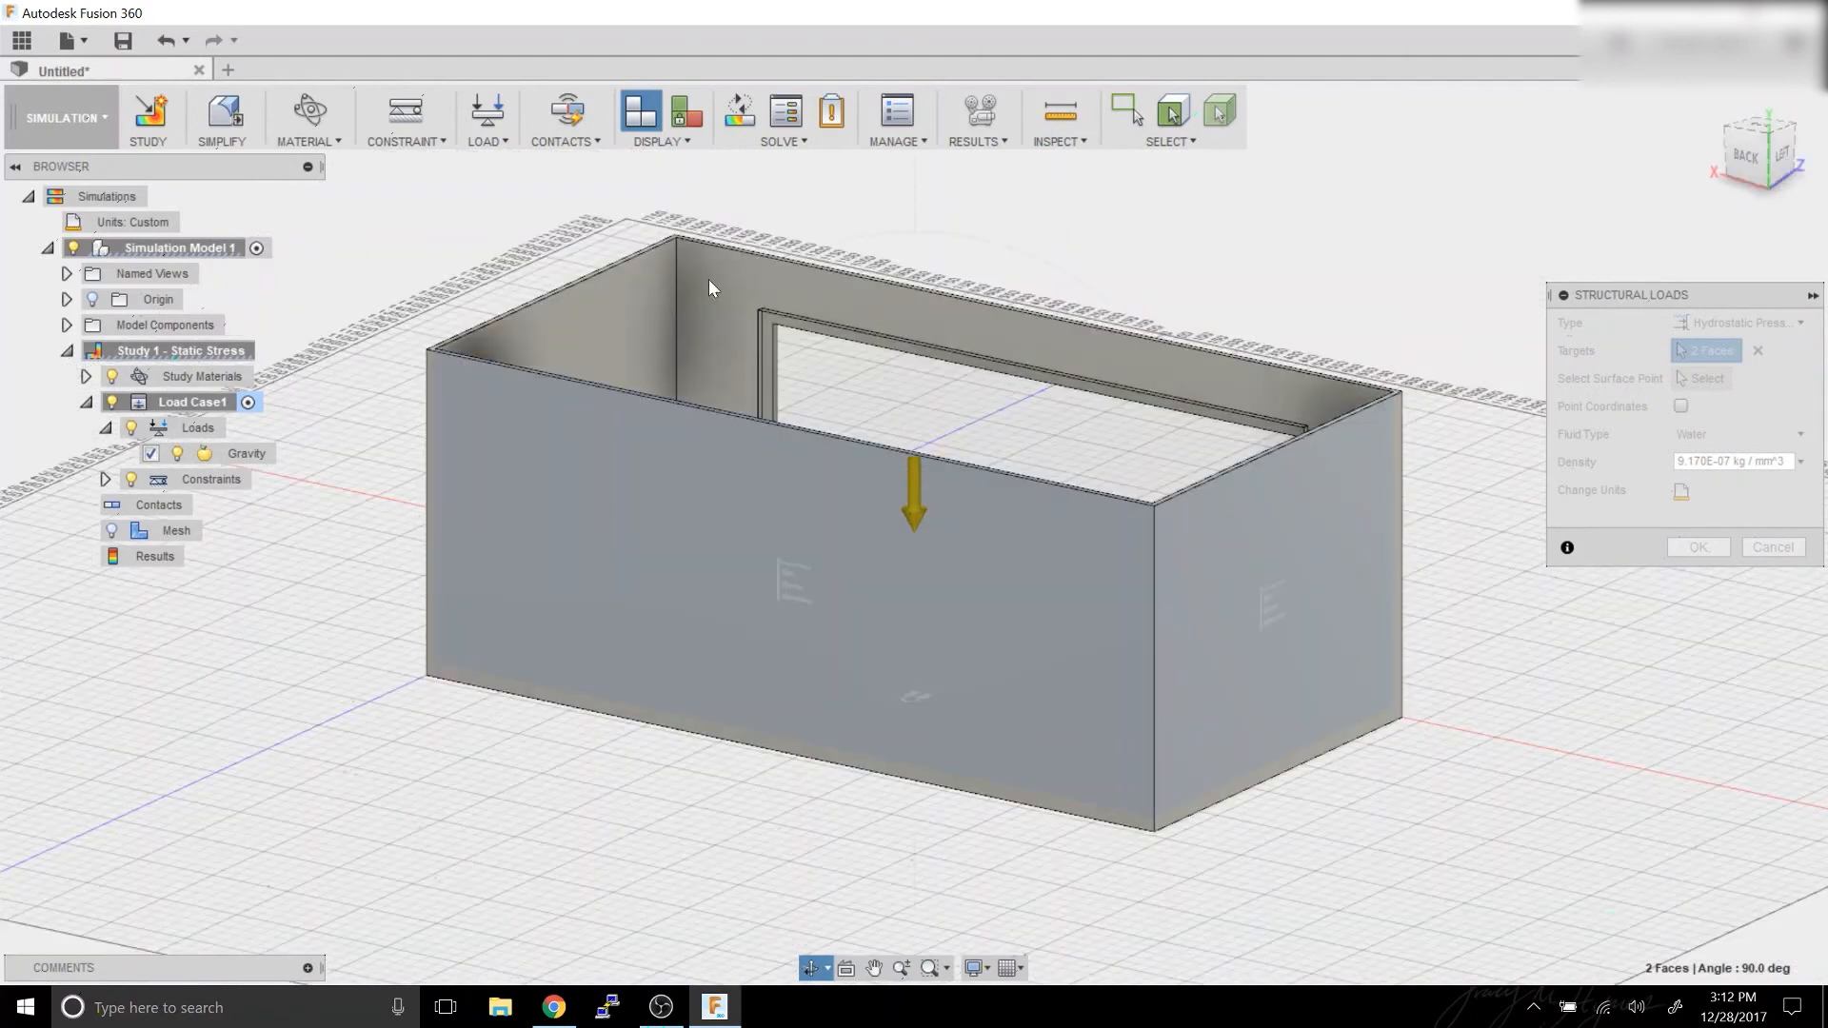
pyautogui.click(709, 278)
pyautogui.click(607, 301)
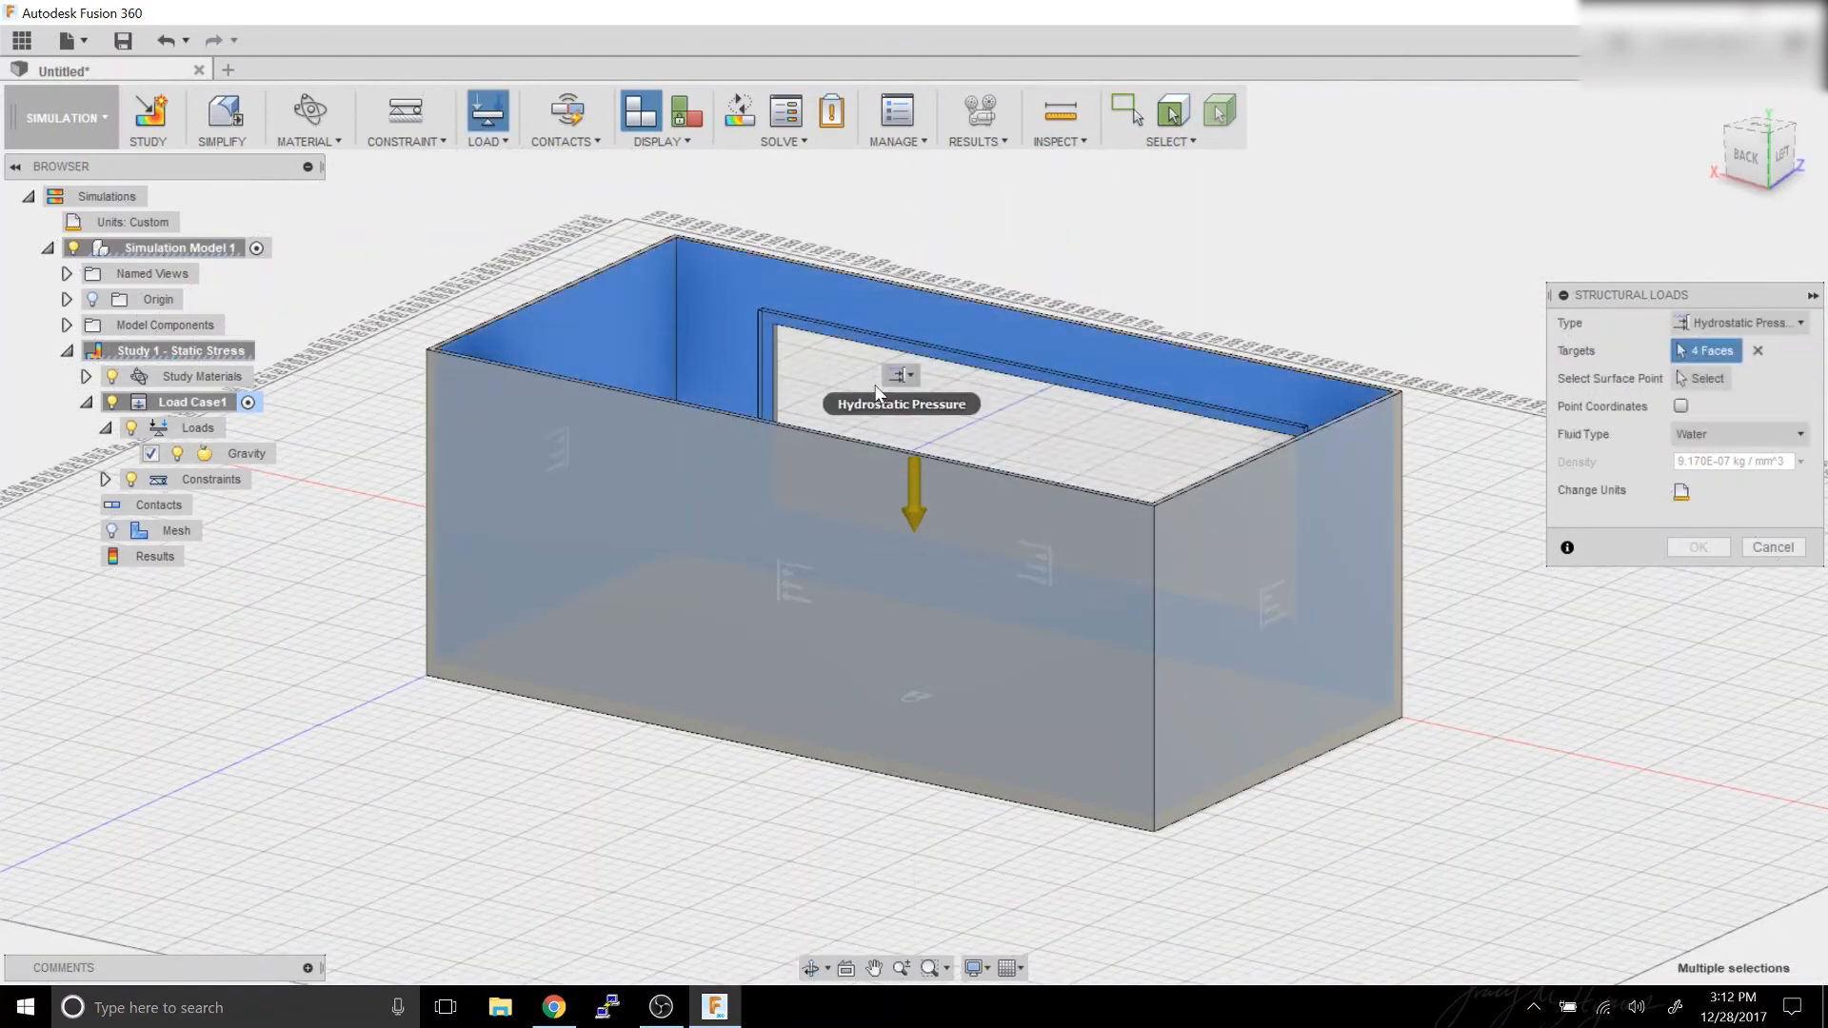
pyautogui.click(814, 377)
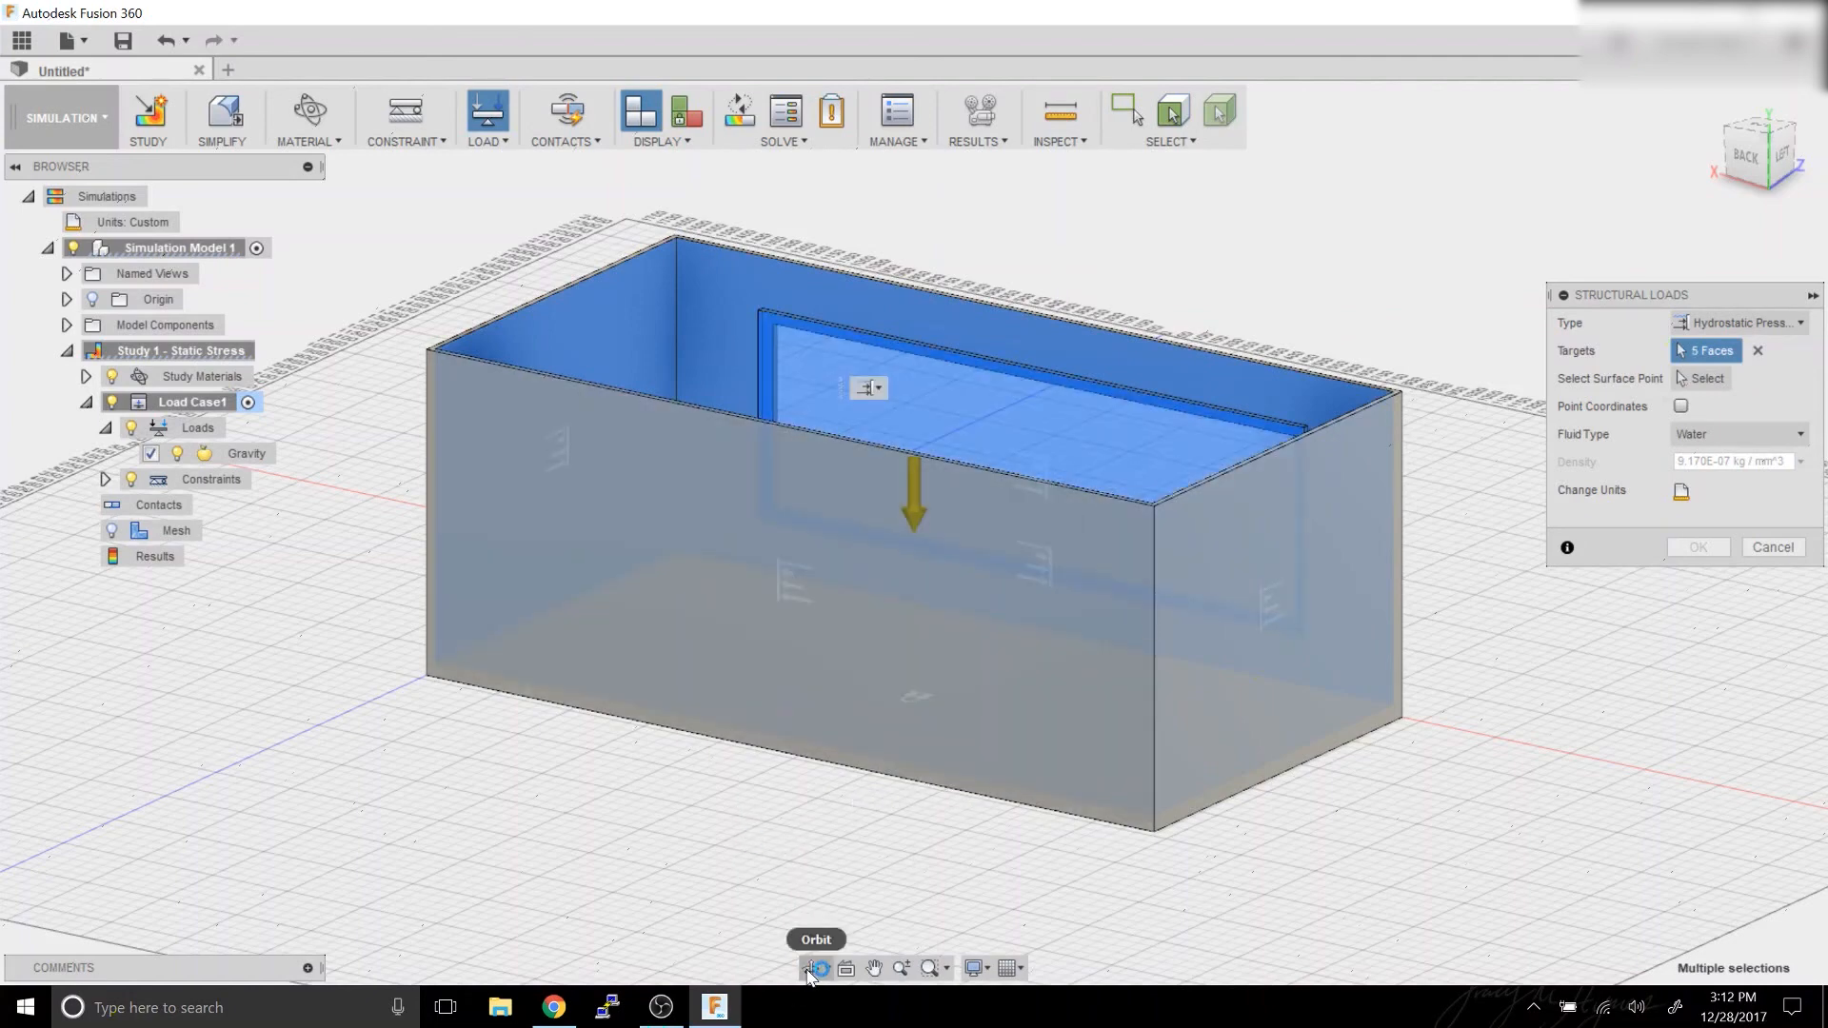
# Set the hydrostatic load's water surface at the inner top corner vertex of the box, offset down 100 mm, and apply the load.
pyautogui.click(814, 968)
pyautogui.moveTo(810, 881); pyautogui.dragTo(848, 657)
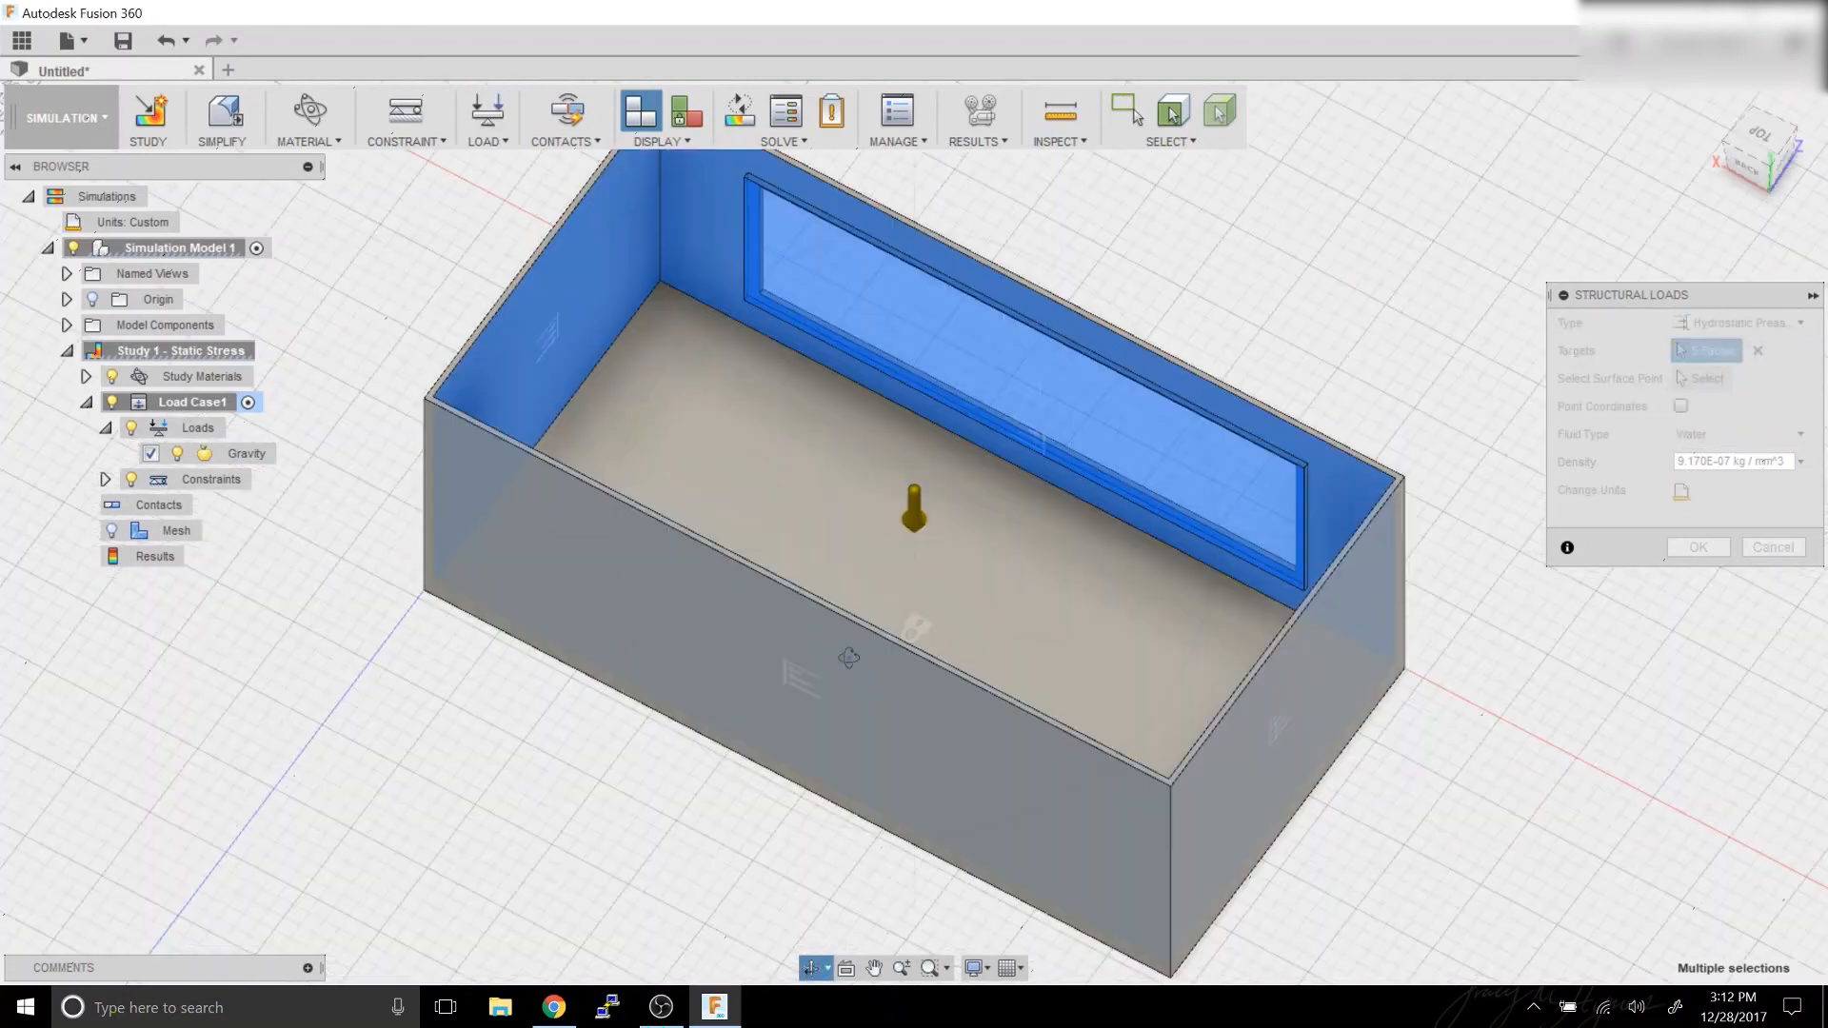
pyautogui.moveTo(784, 912); pyautogui.dragTo(784, 828)
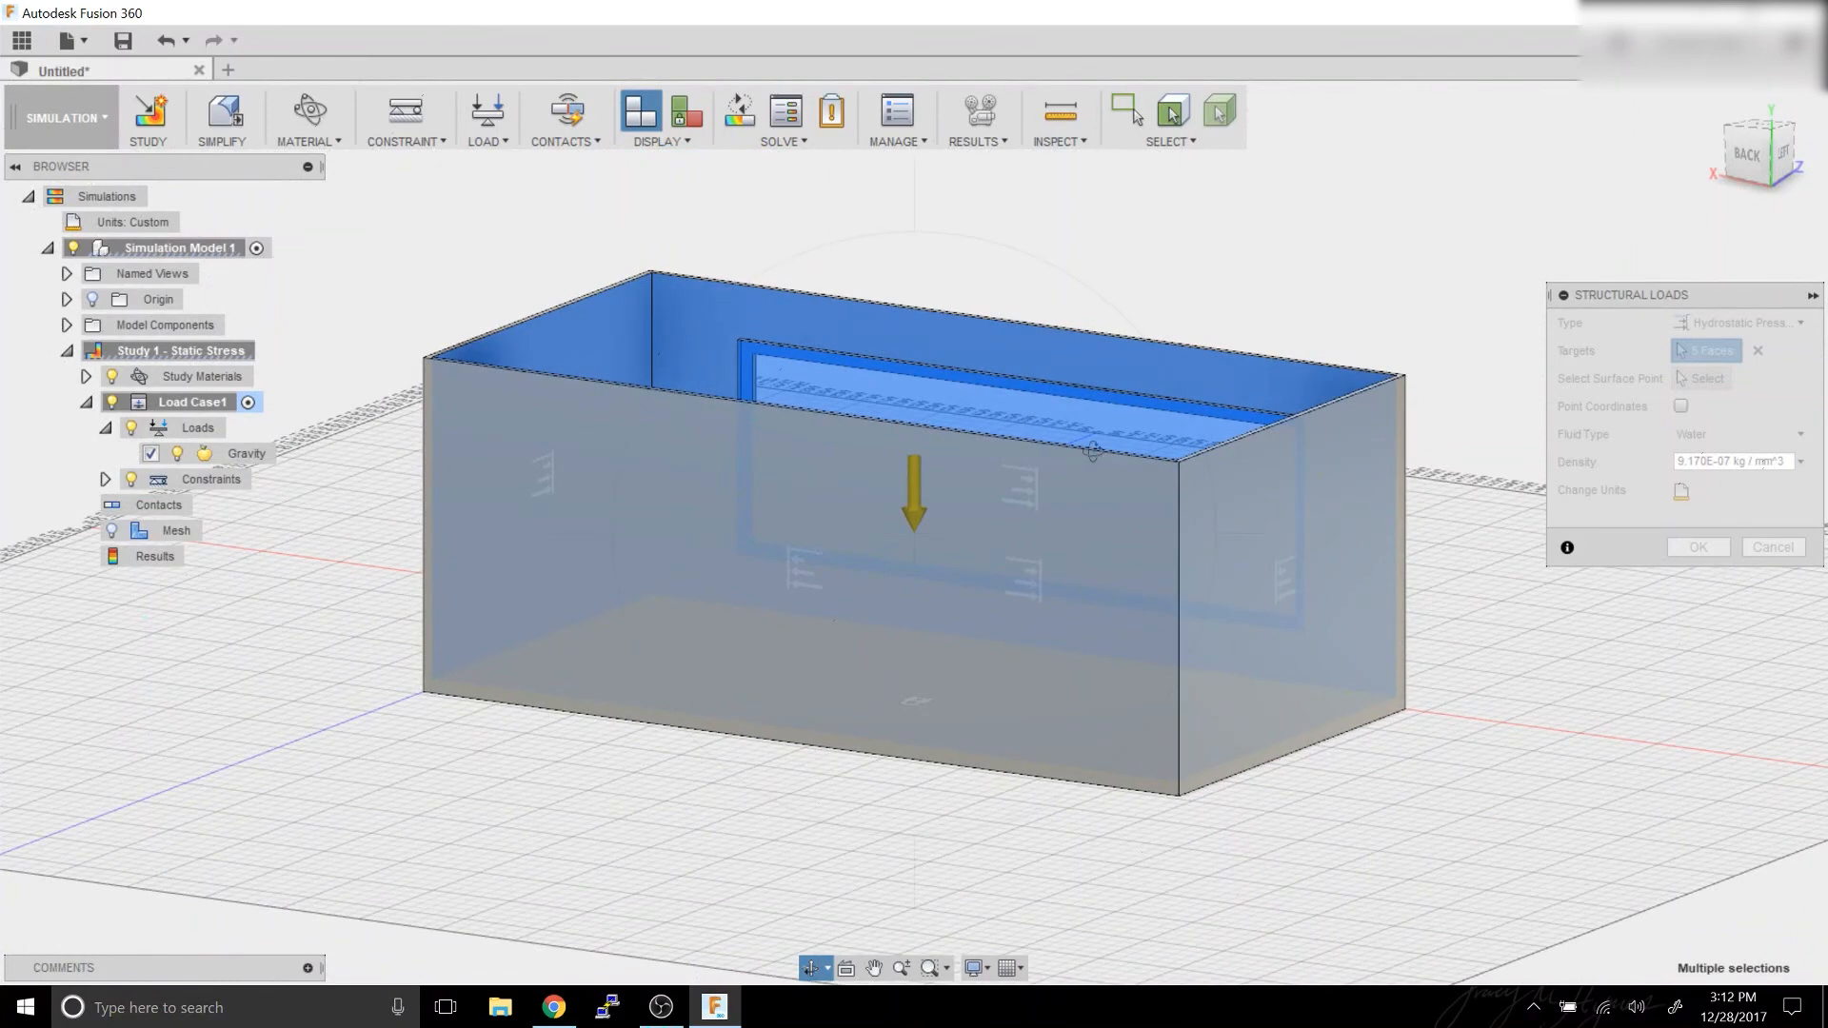
pyautogui.press('Escape')
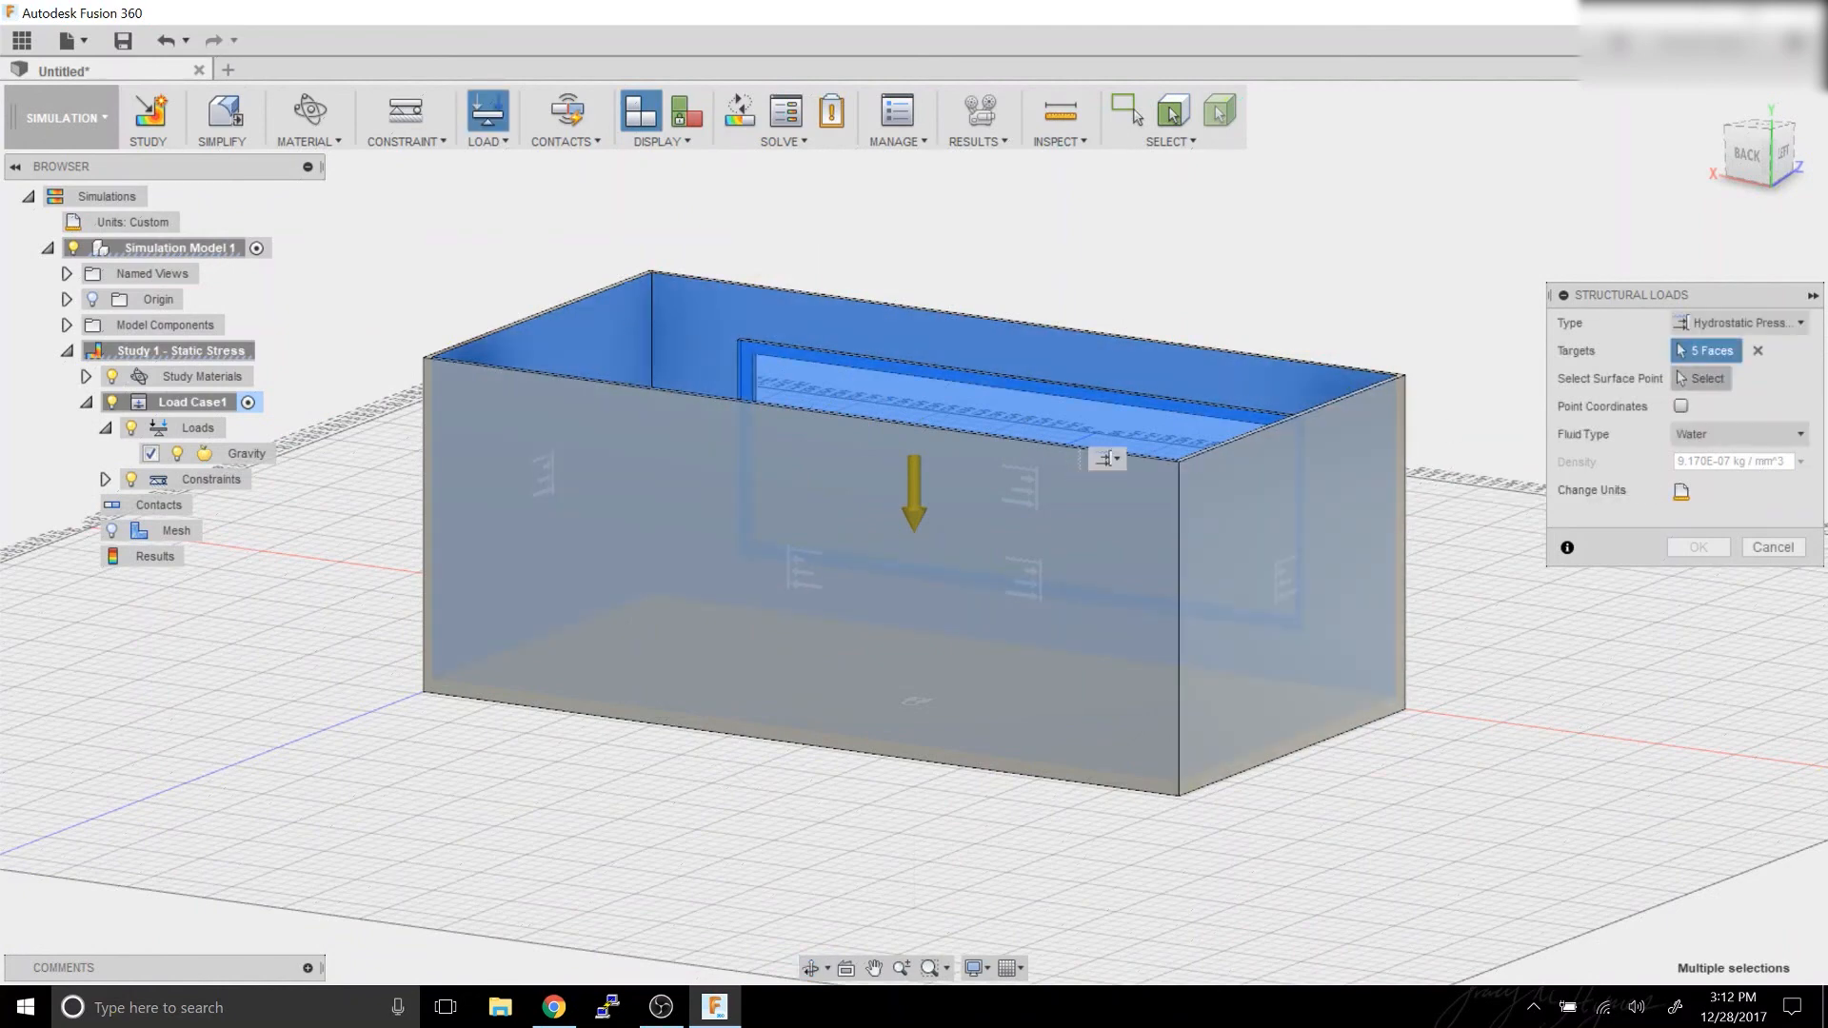
pyautogui.click(1702, 378)
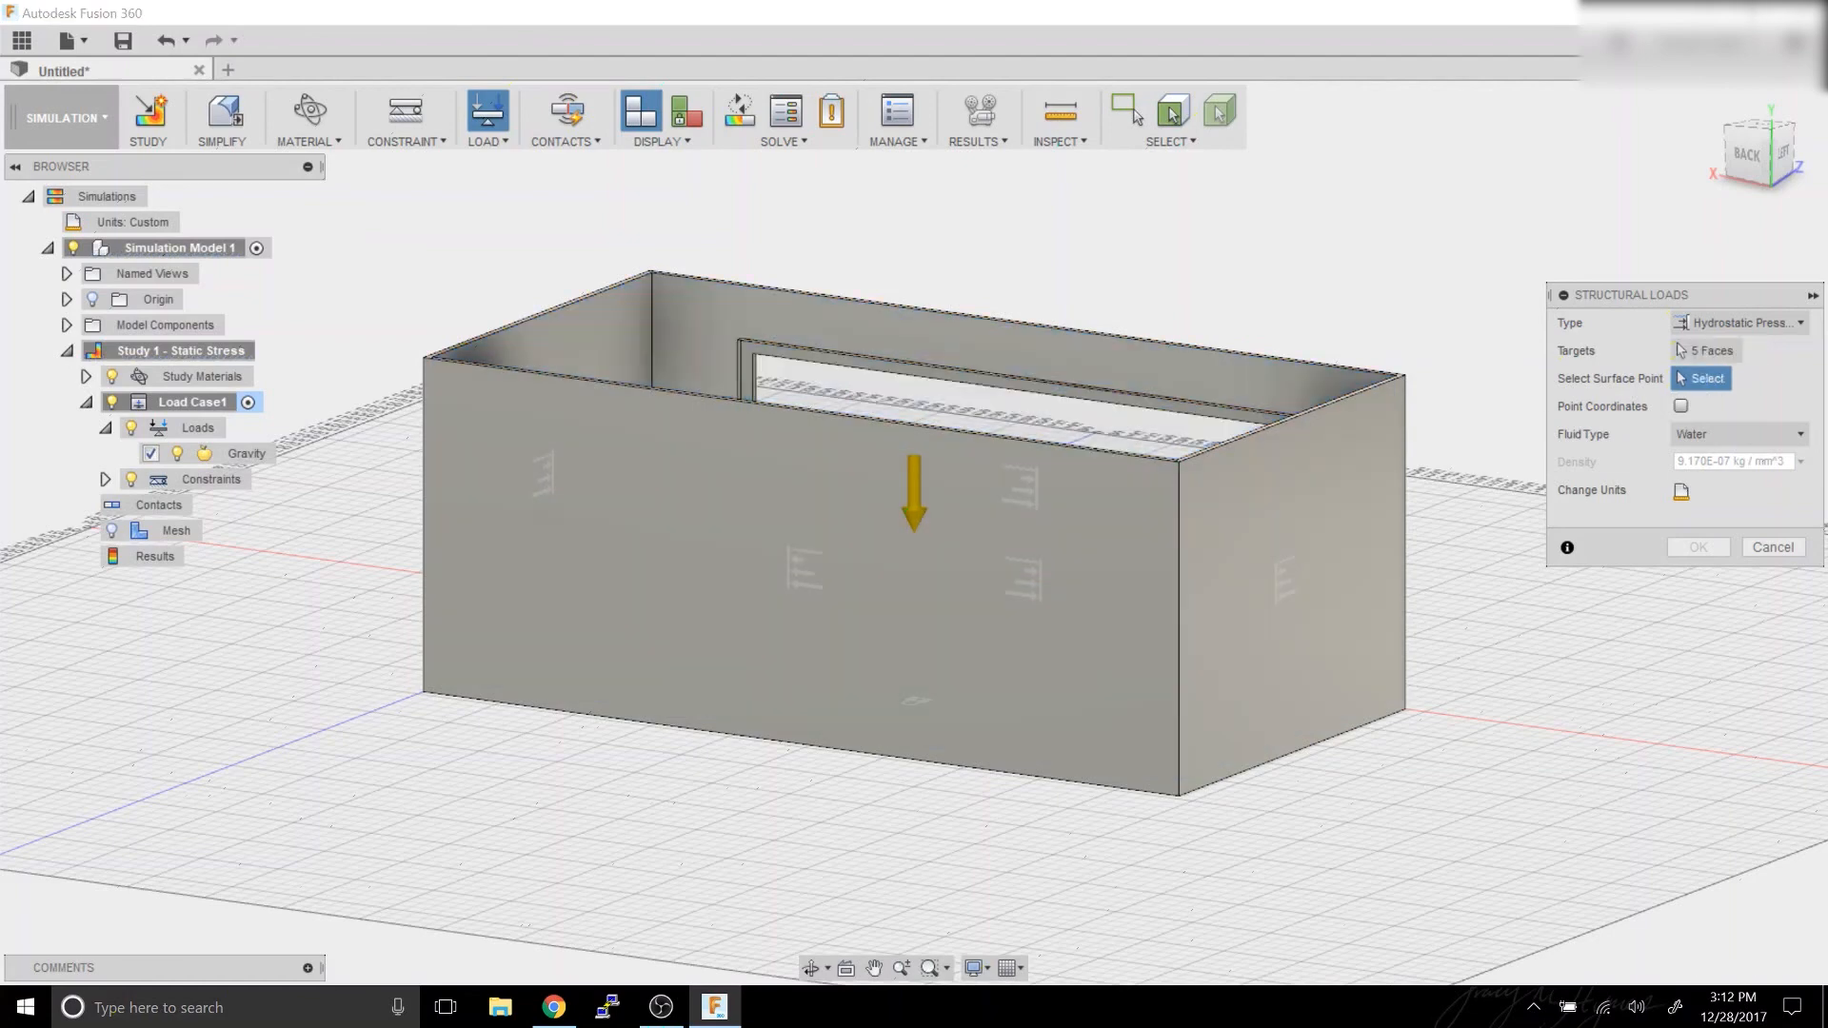
pyautogui.scroll(6, 664, 285)
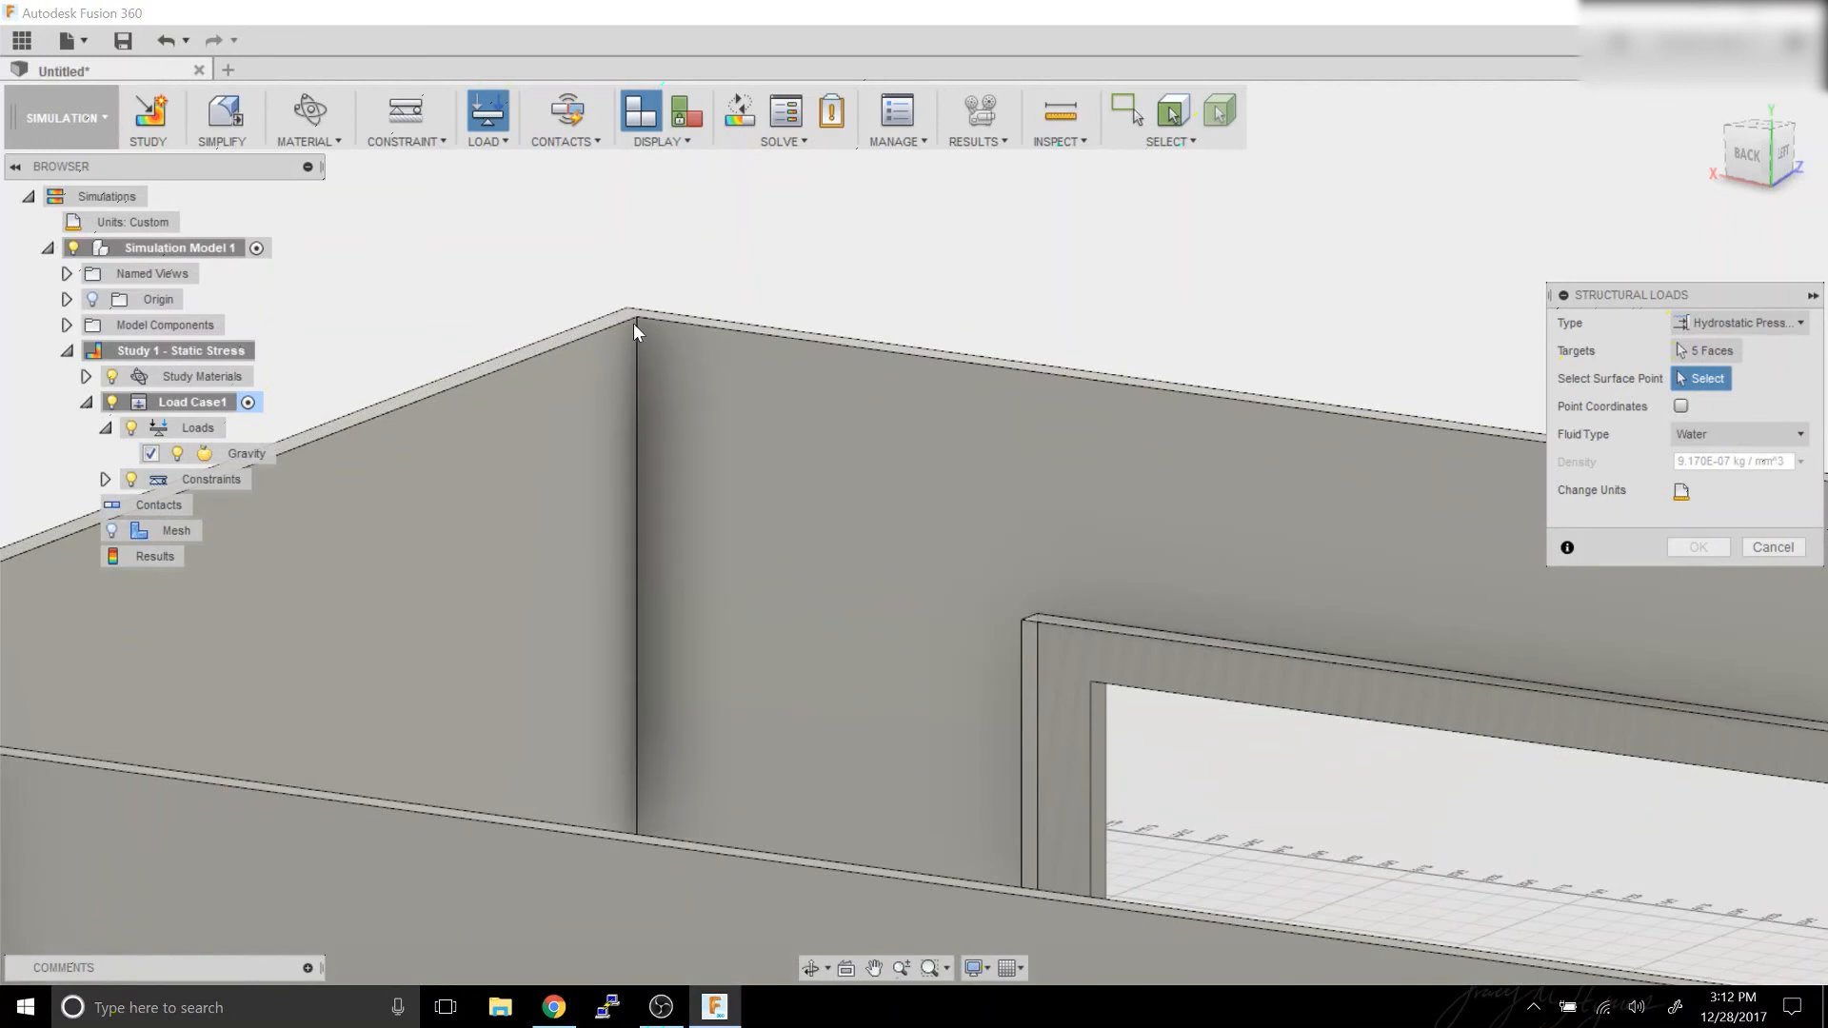
pyautogui.click(636, 318)
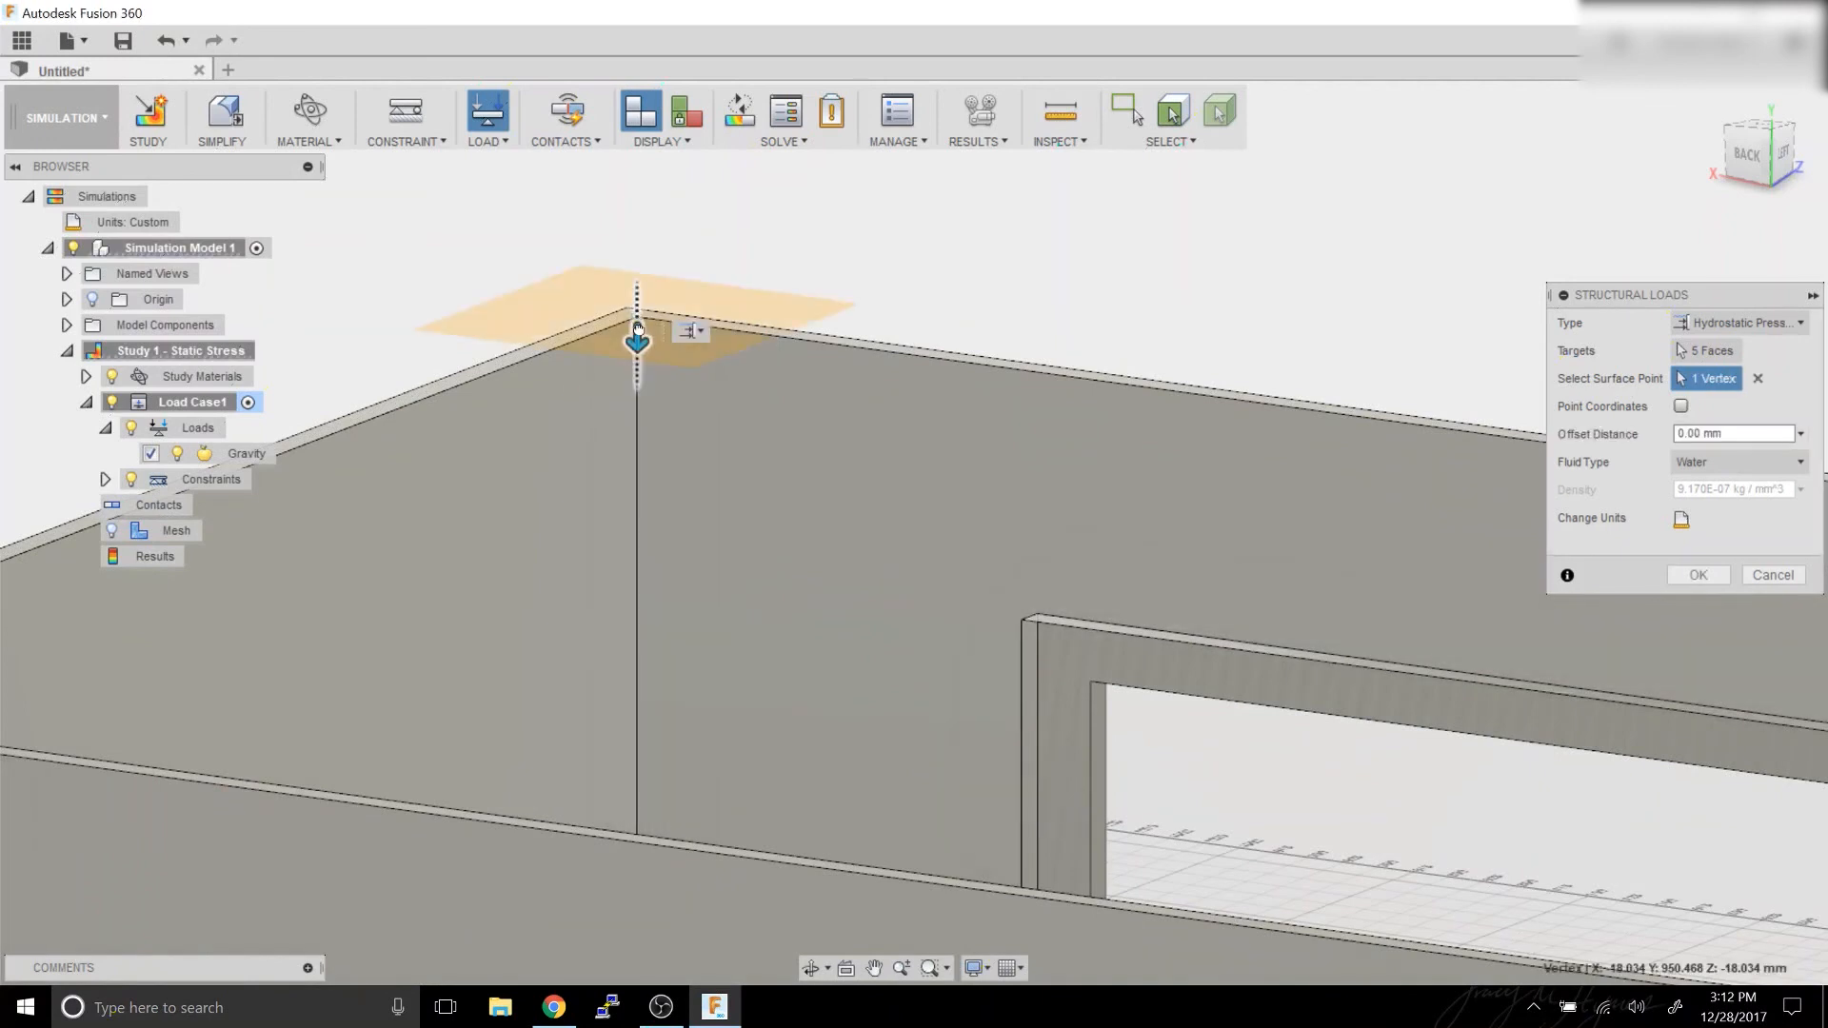
pyautogui.moveTo(645, 398); pyautogui.dragTo(658, 471)
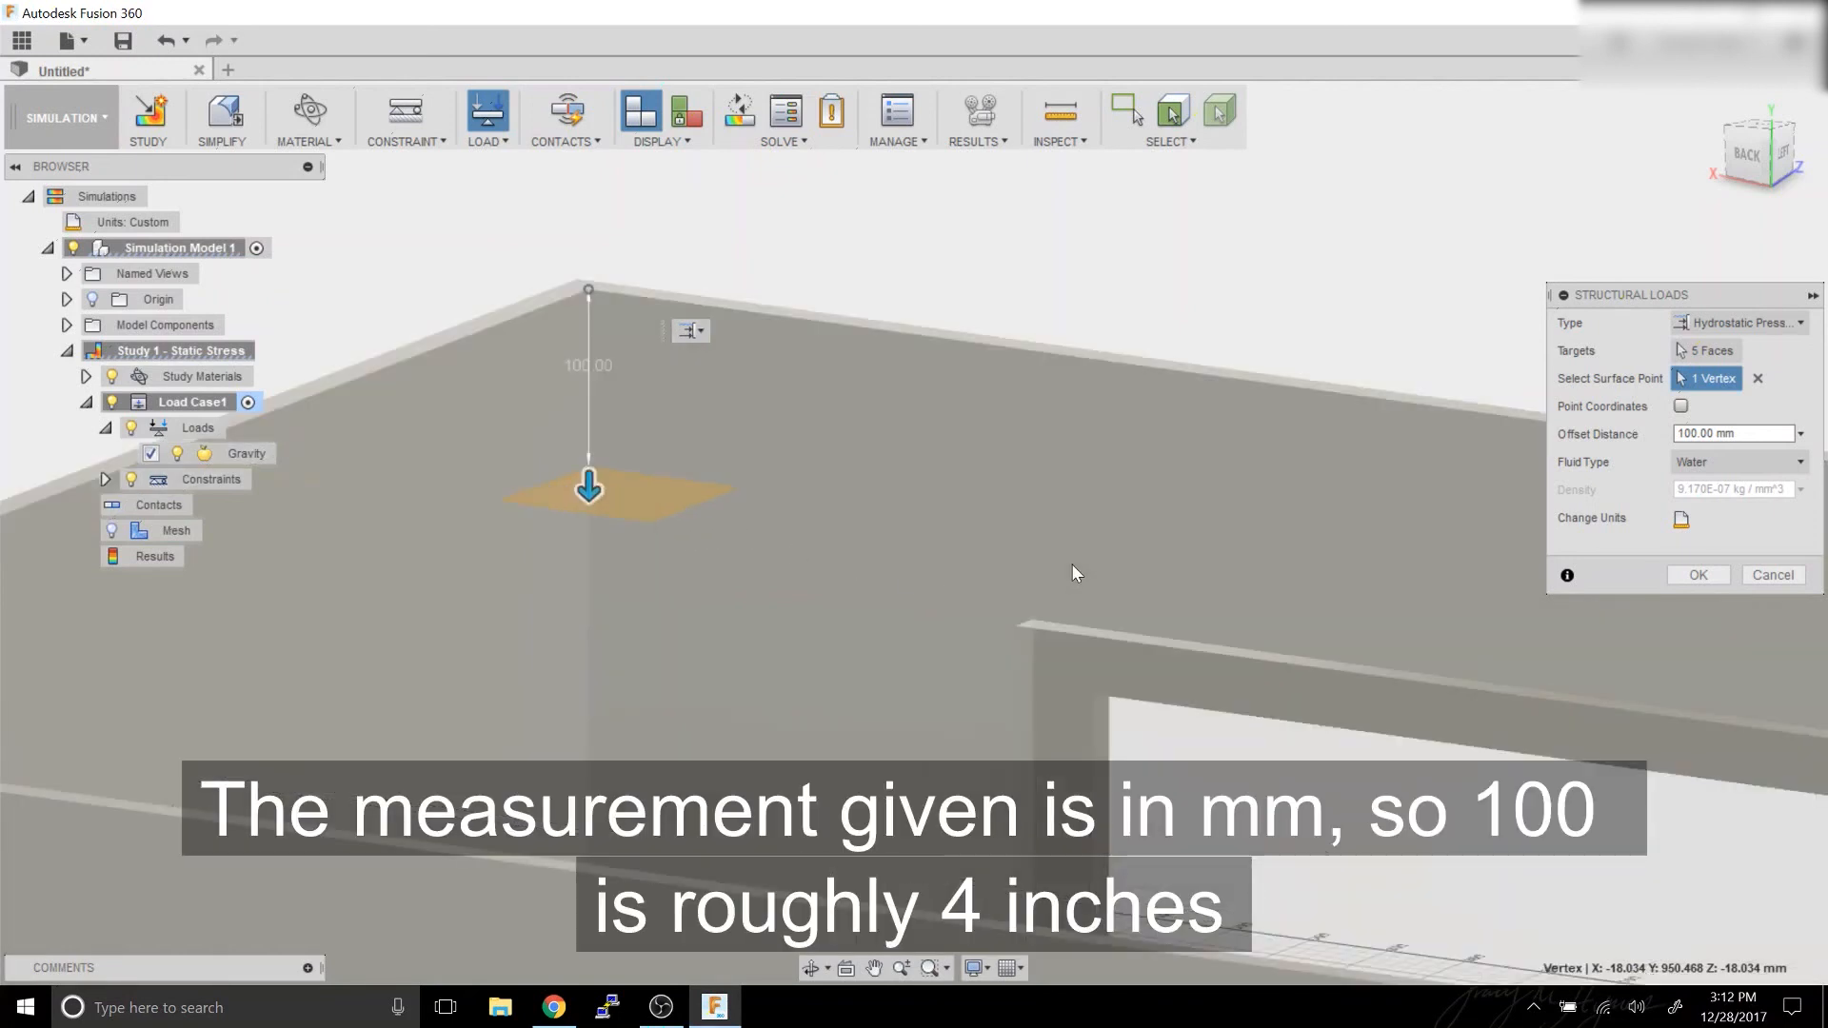
pyautogui.scroll(-1, 1071, 564)
pyautogui.scroll(-2, 1068, 568)
pyautogui.scroll(-2, 1319, 531)
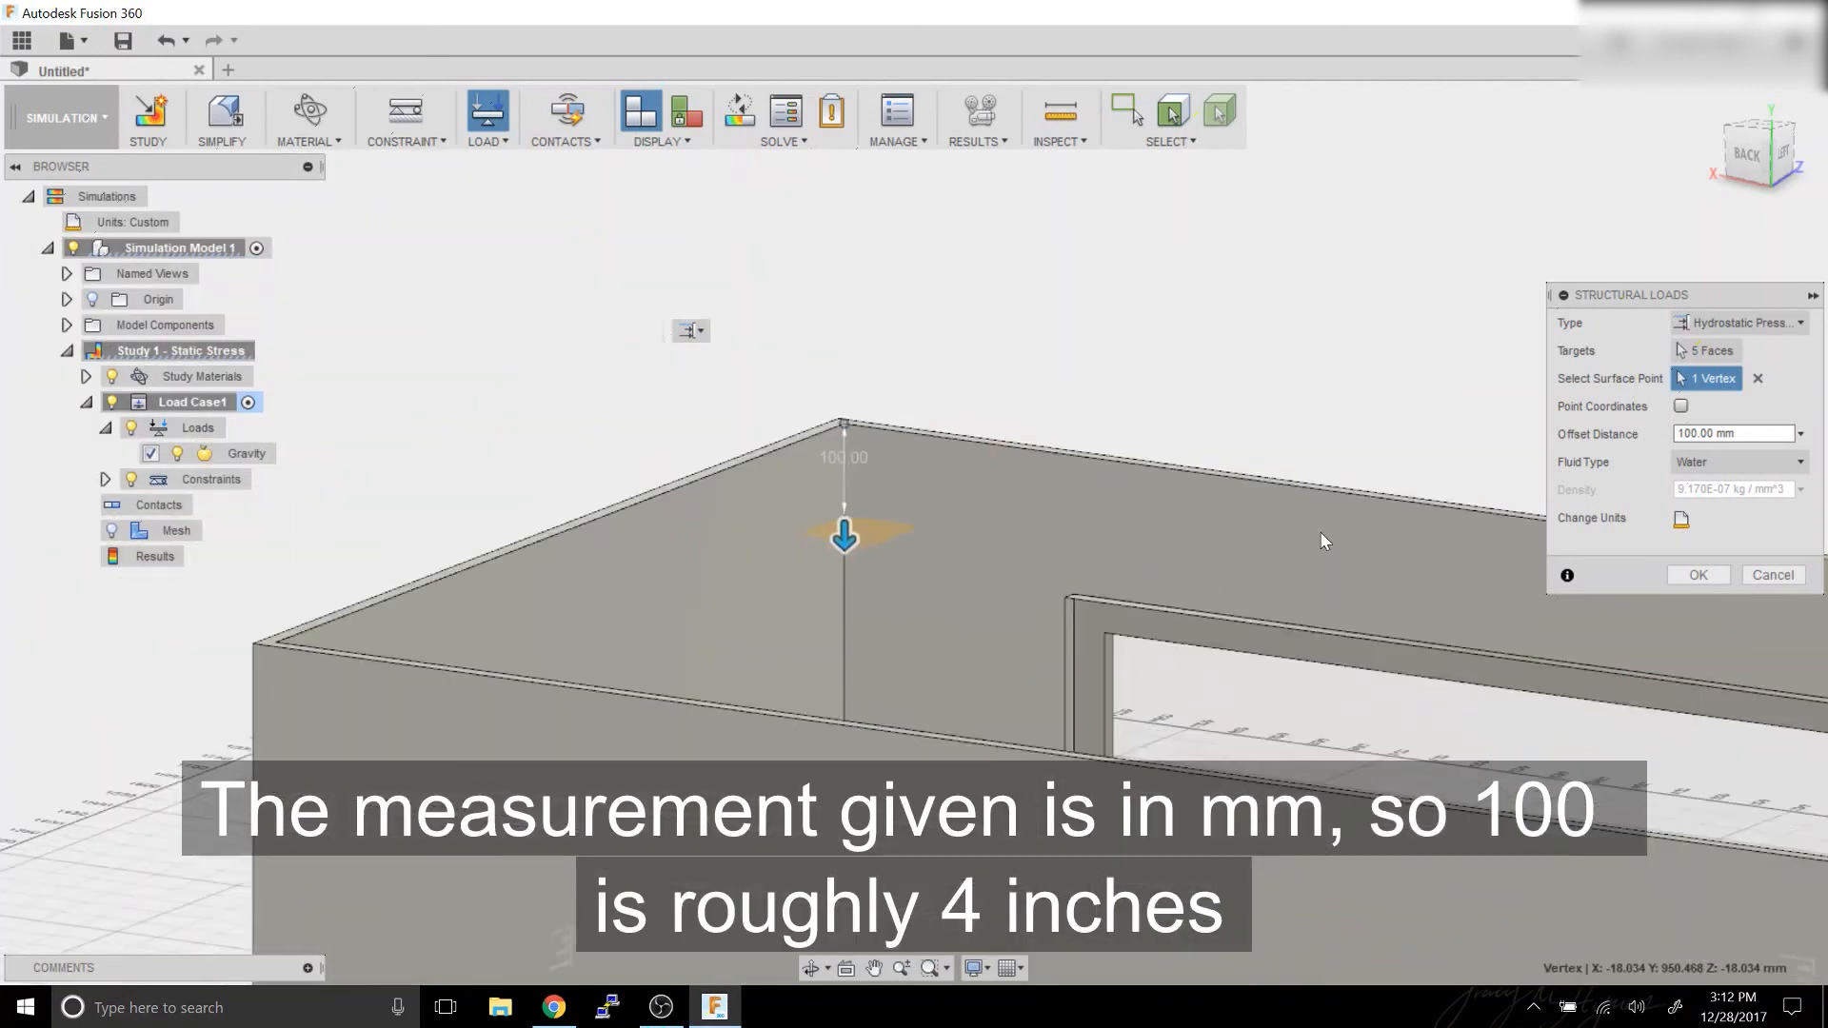
pyautogui.click(1695, 576)
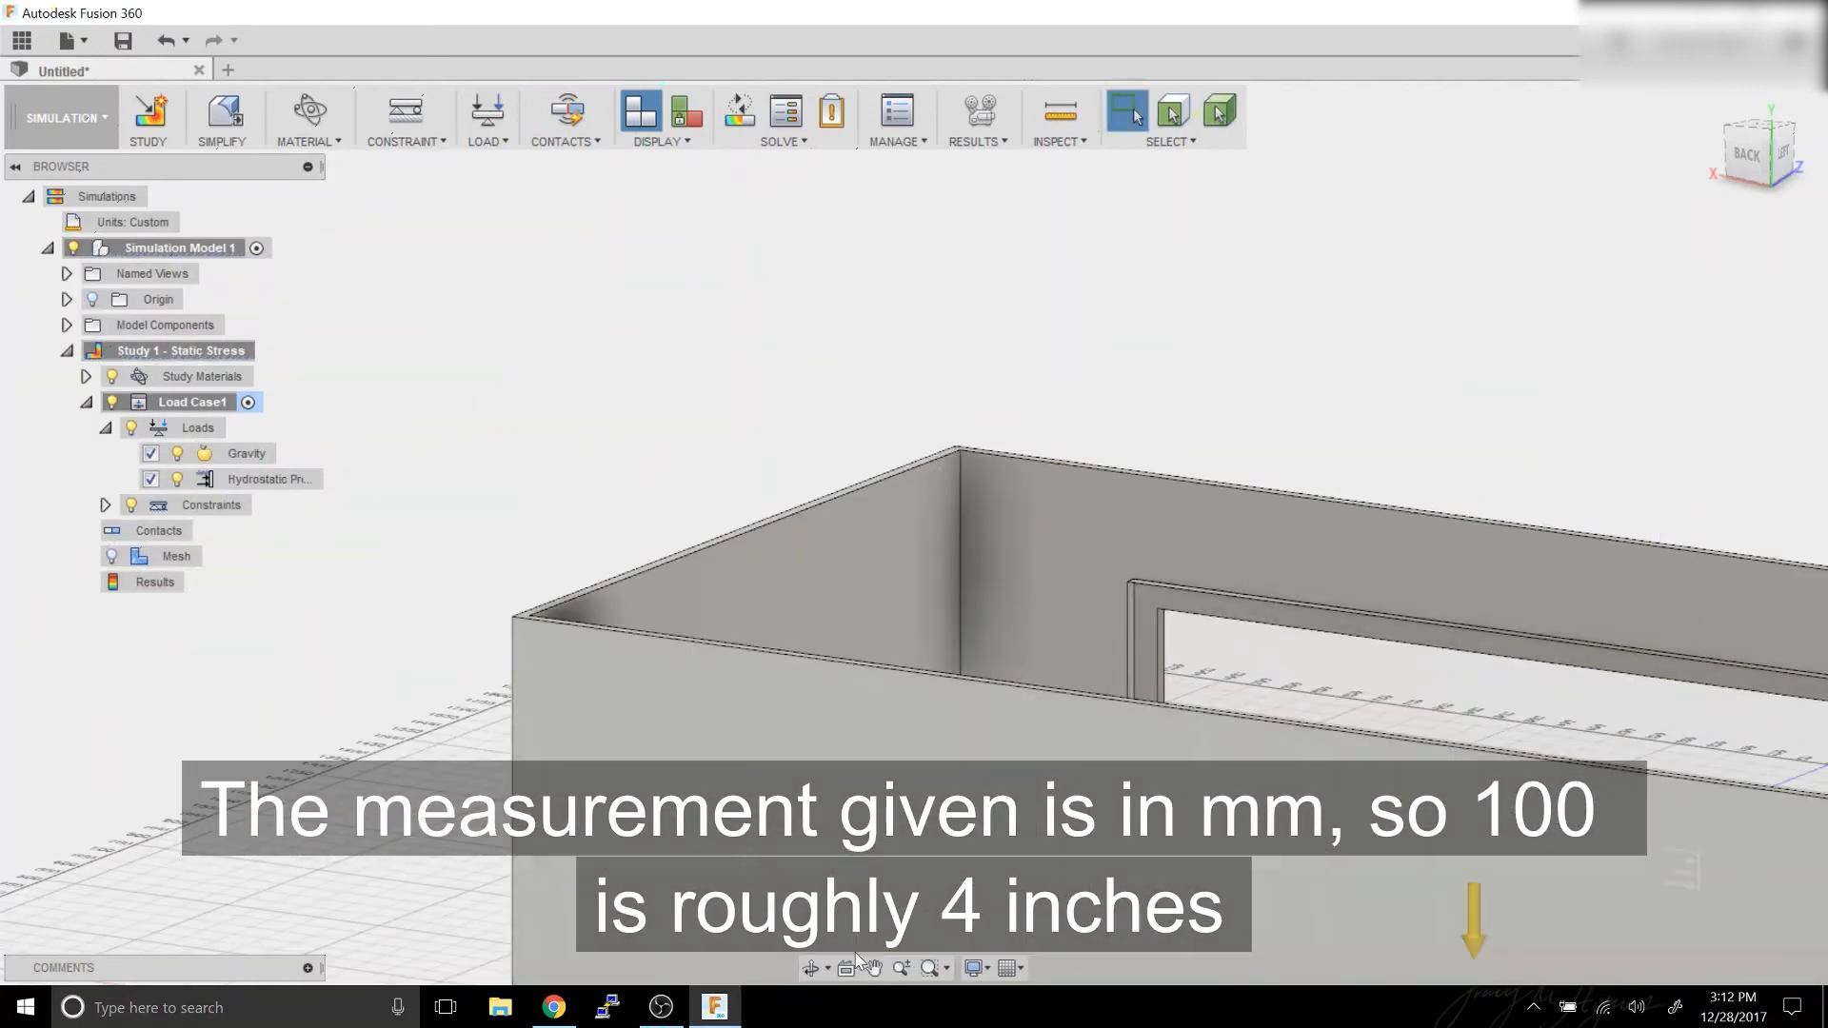
# Check the study for solving and repair its warning by generating automatic contacts with a 0.10 mm solids detection tolerance.
pyautogui.keyDown('shift'); pyautogui.moveTo(1350, 797); pyautogui.dragTo(421, 739, button='middle'); pyautogui.keyUp('shift')
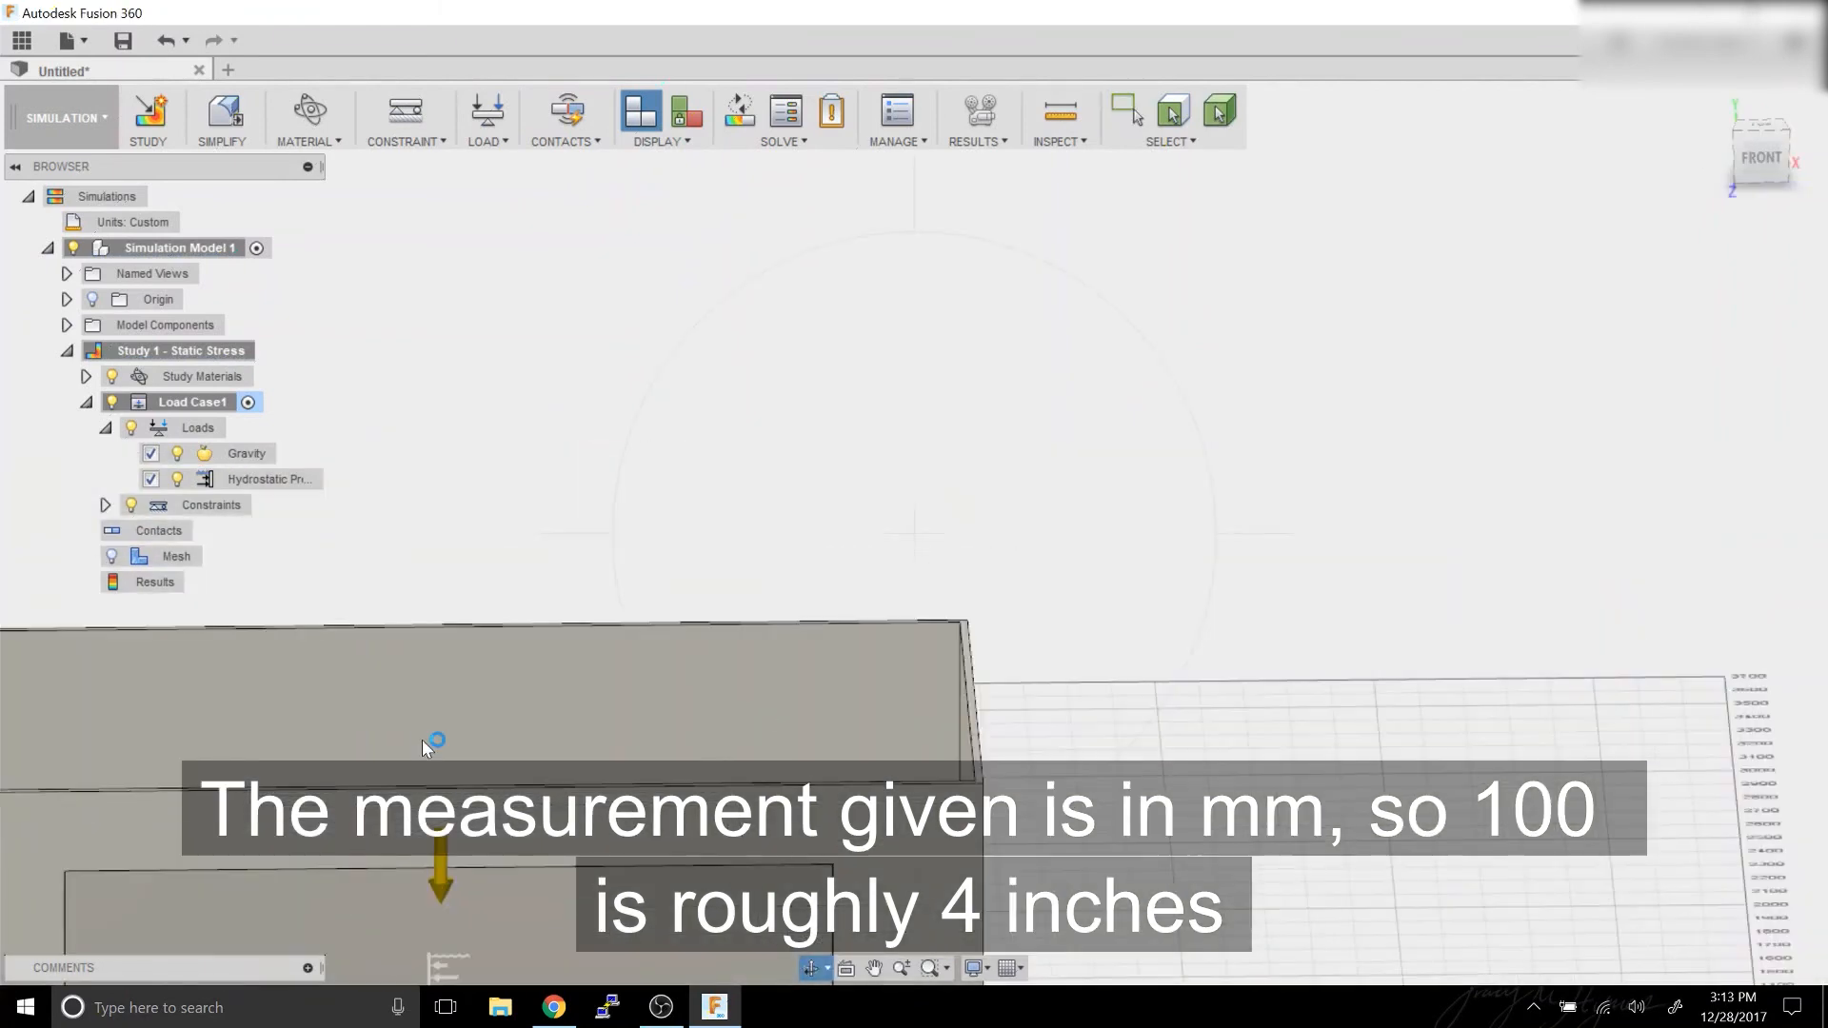
pyautogui.click(422, 741)
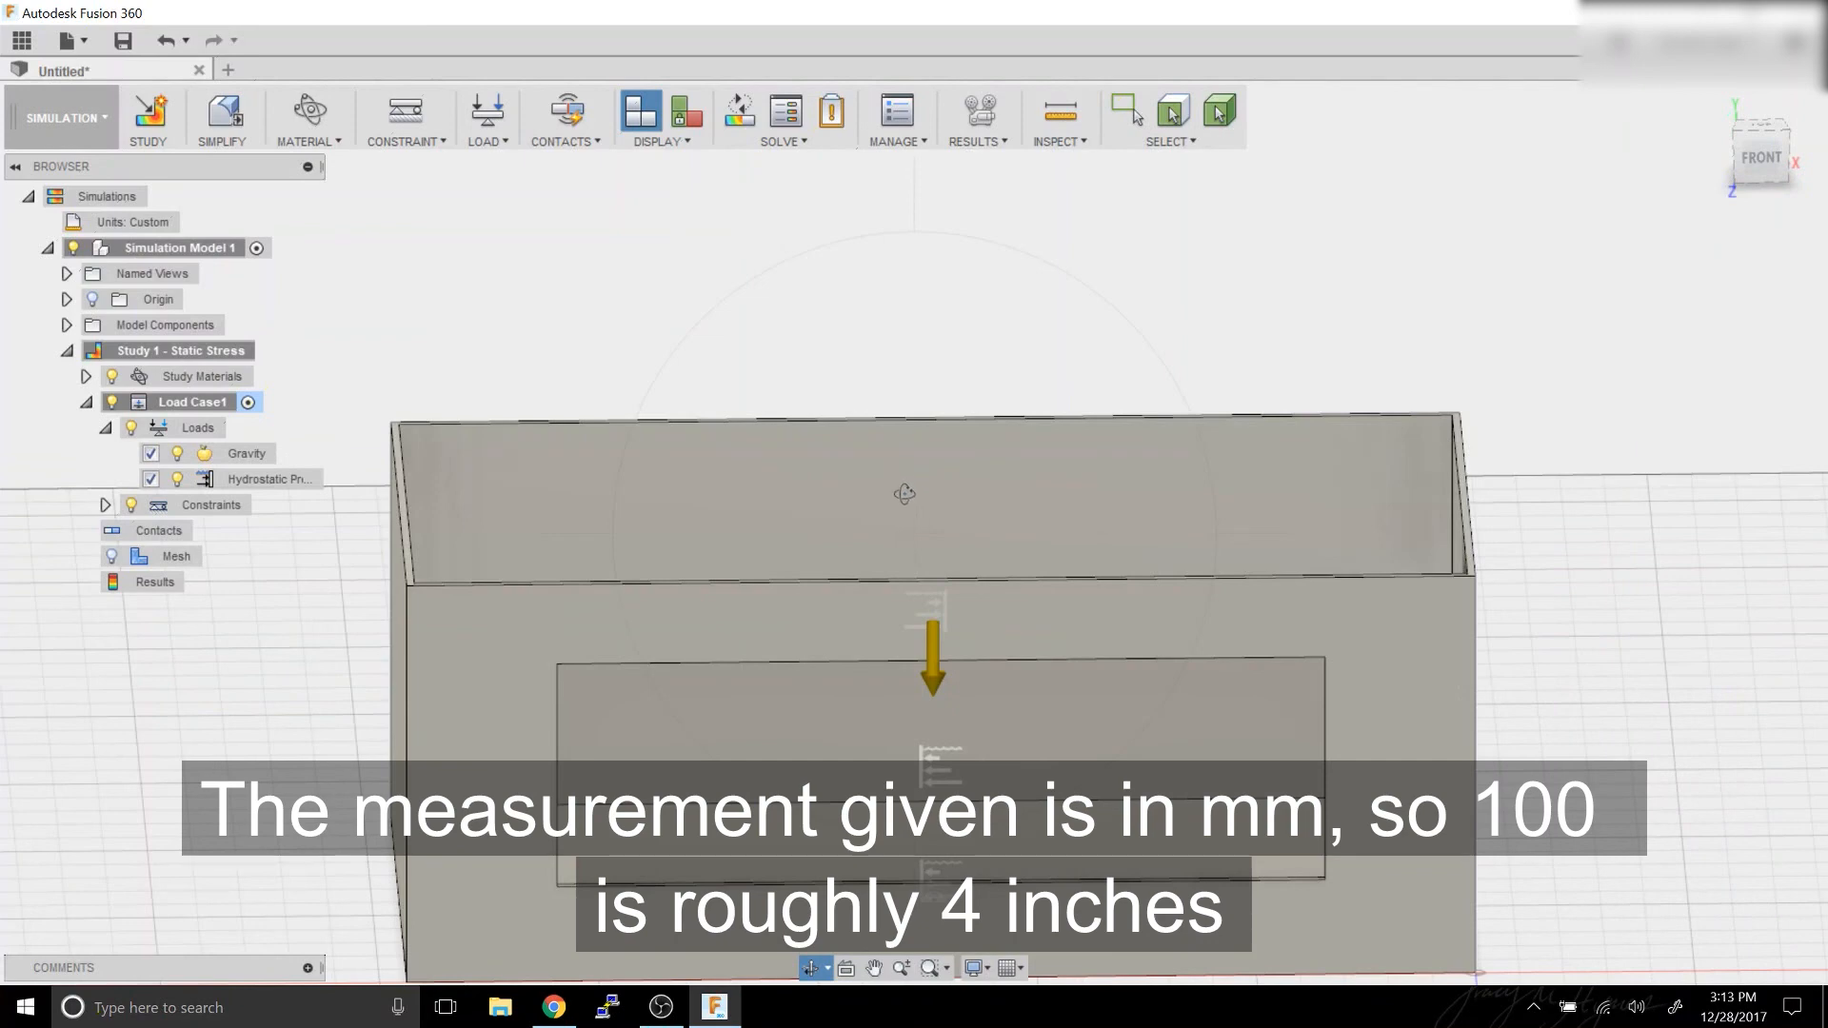
pyautogui.press('Escape')
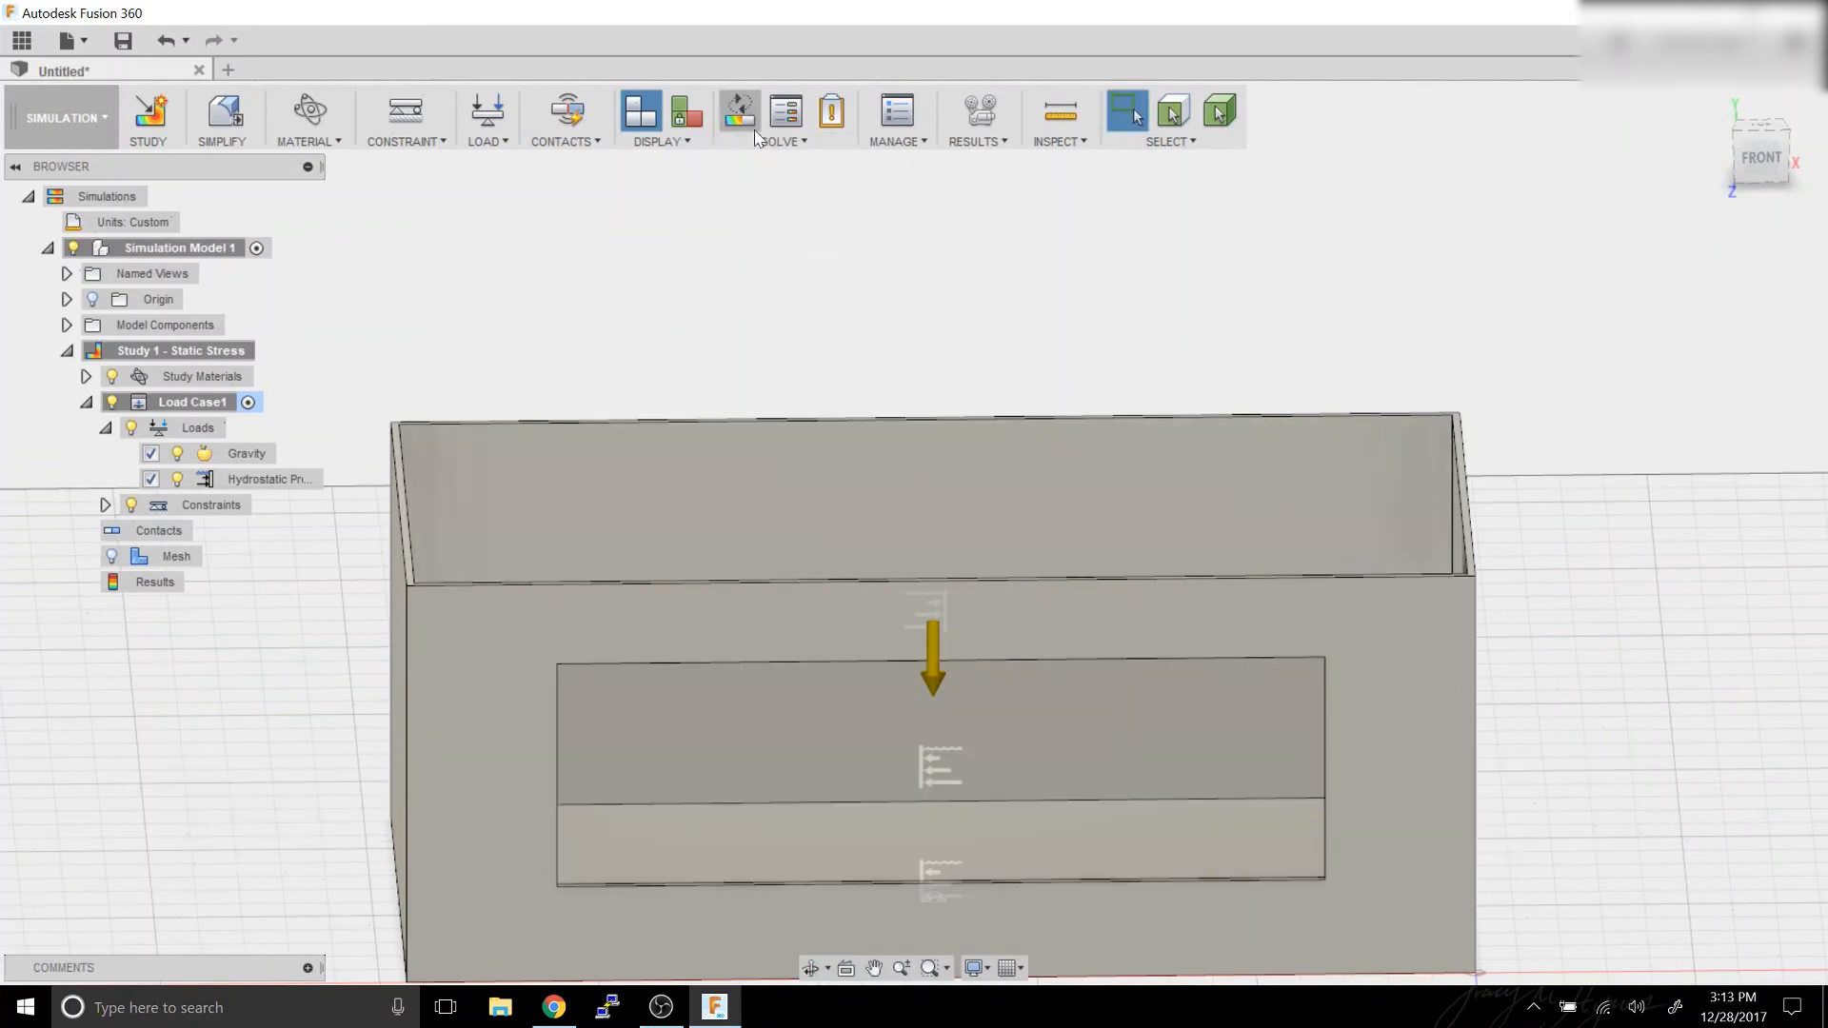
pyautogui.click(745, 126)
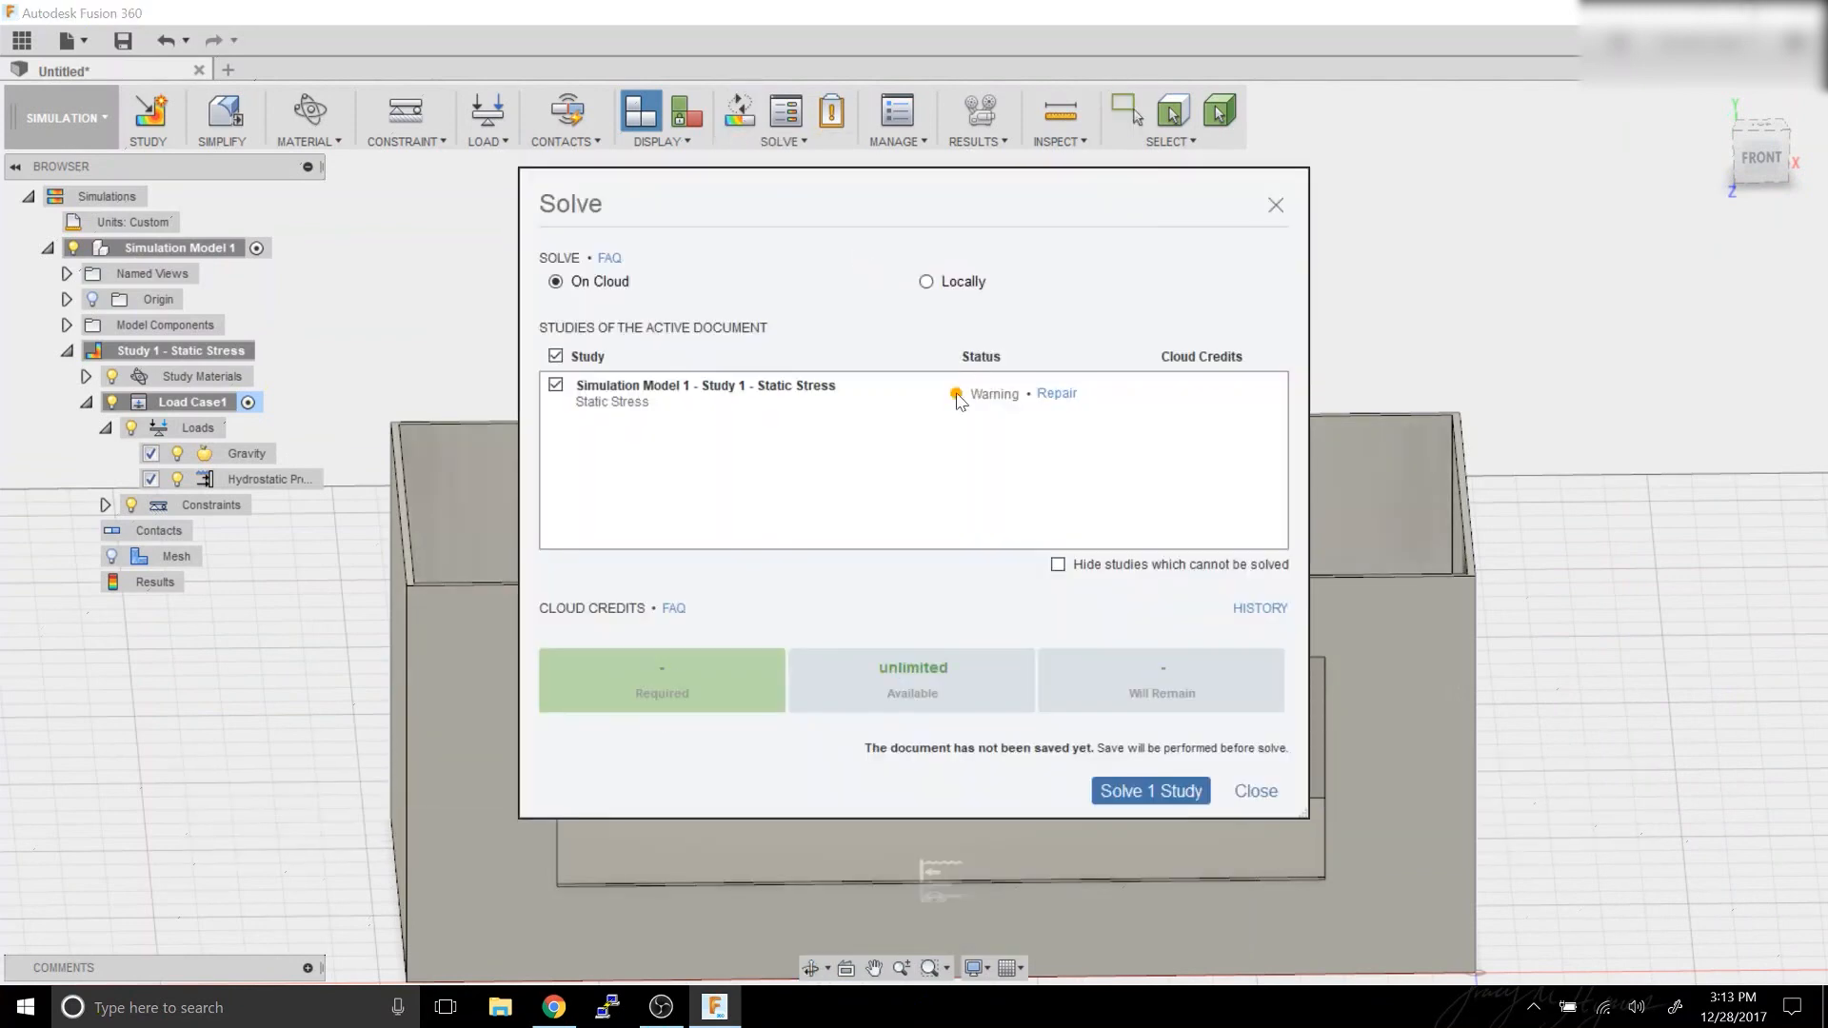
pyautogui.click(1057, 395)
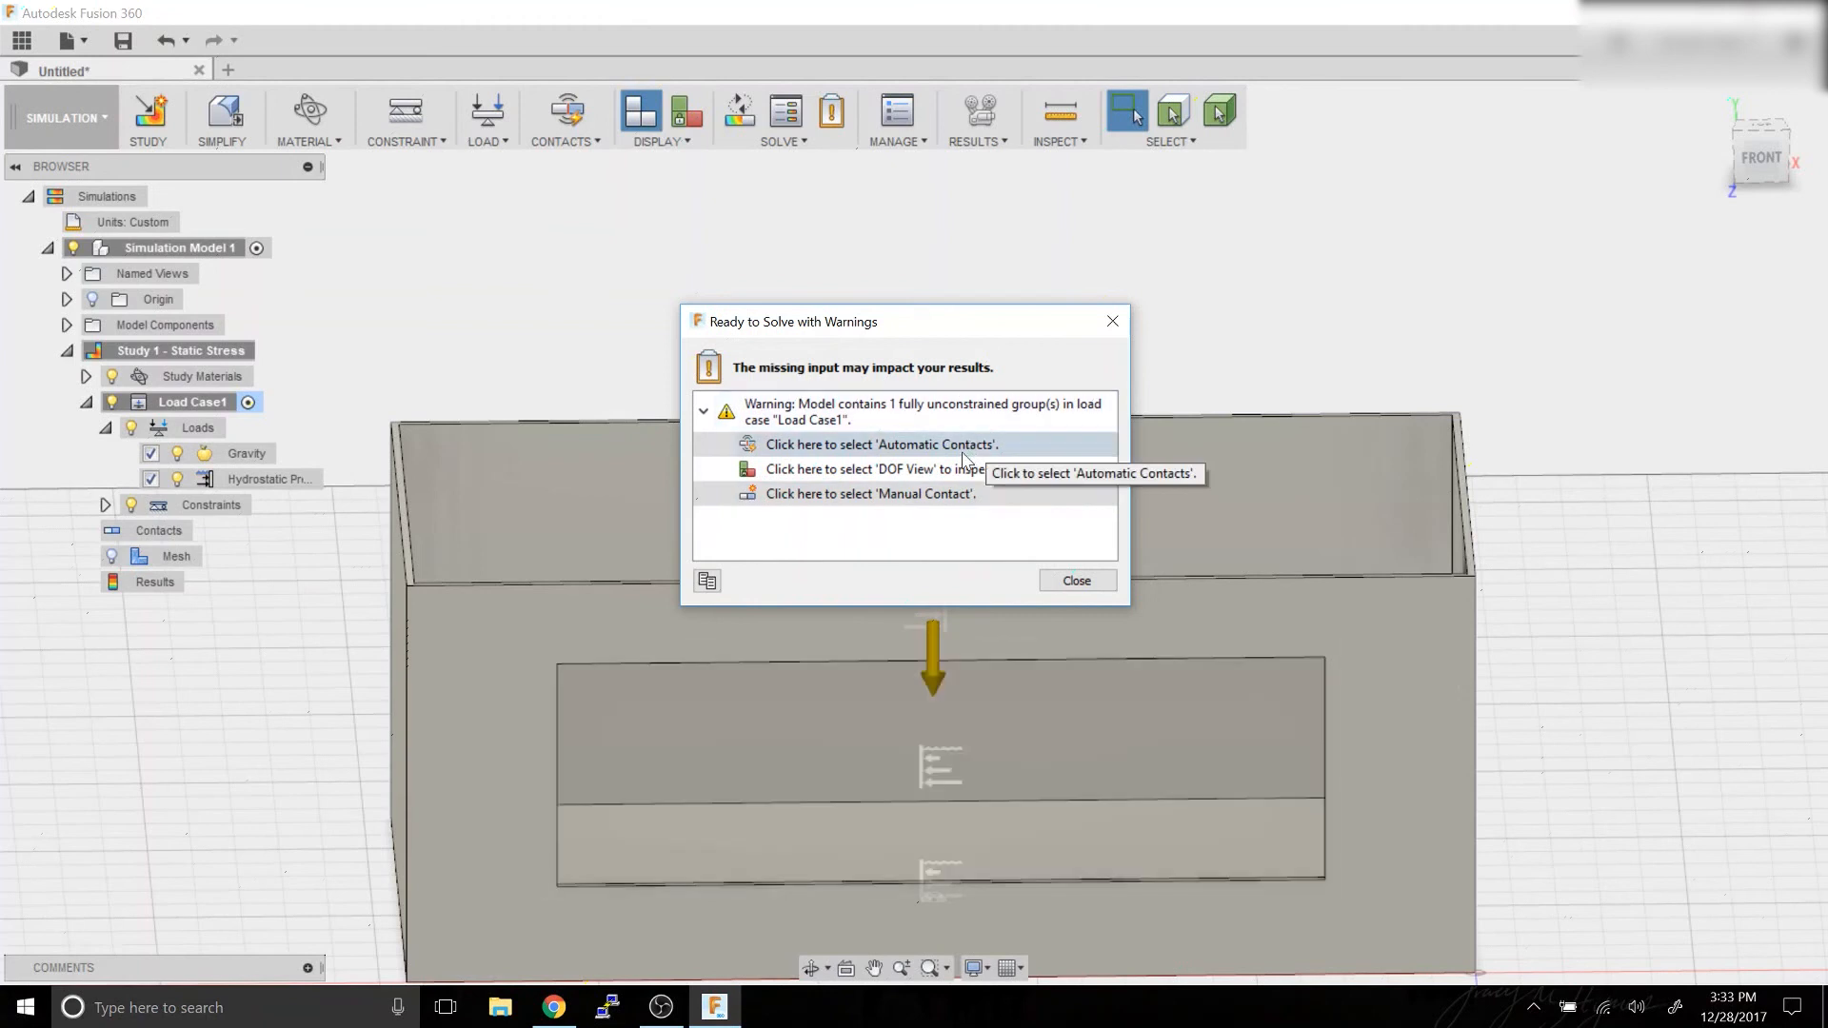
pyautogui.click(964, 453)
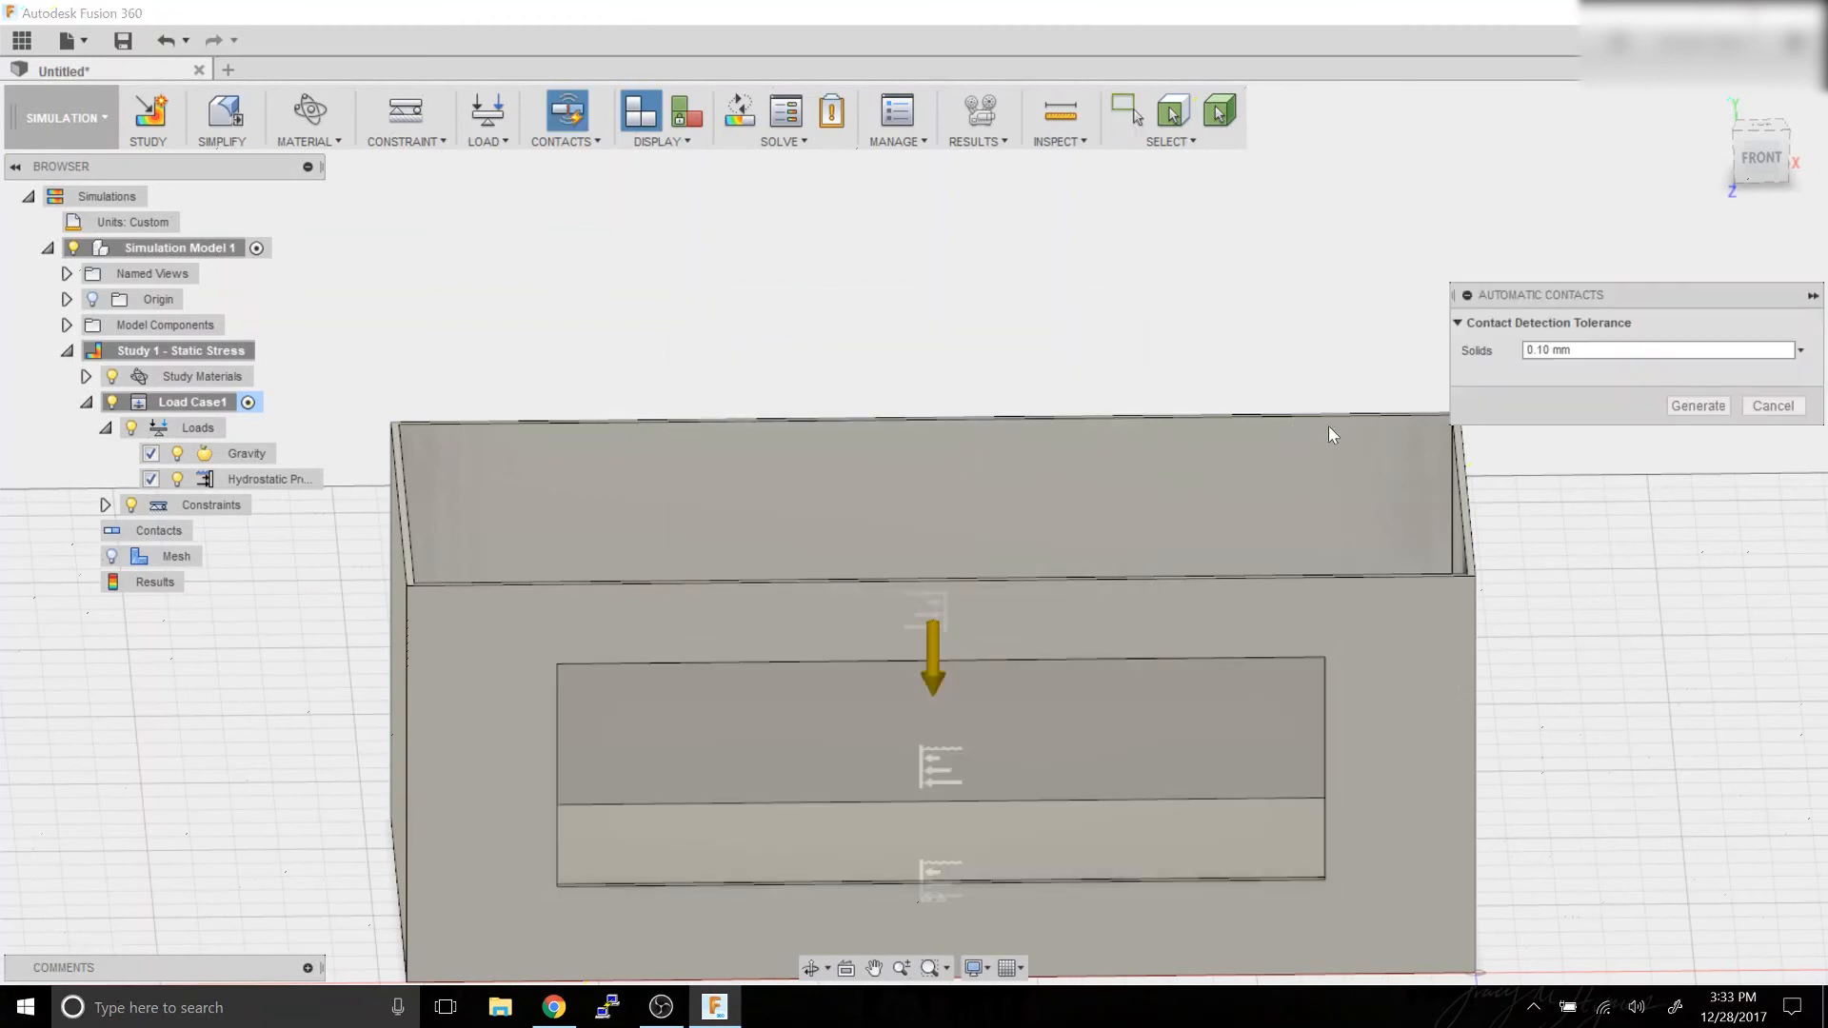
pyautogui.click(1699, 410)
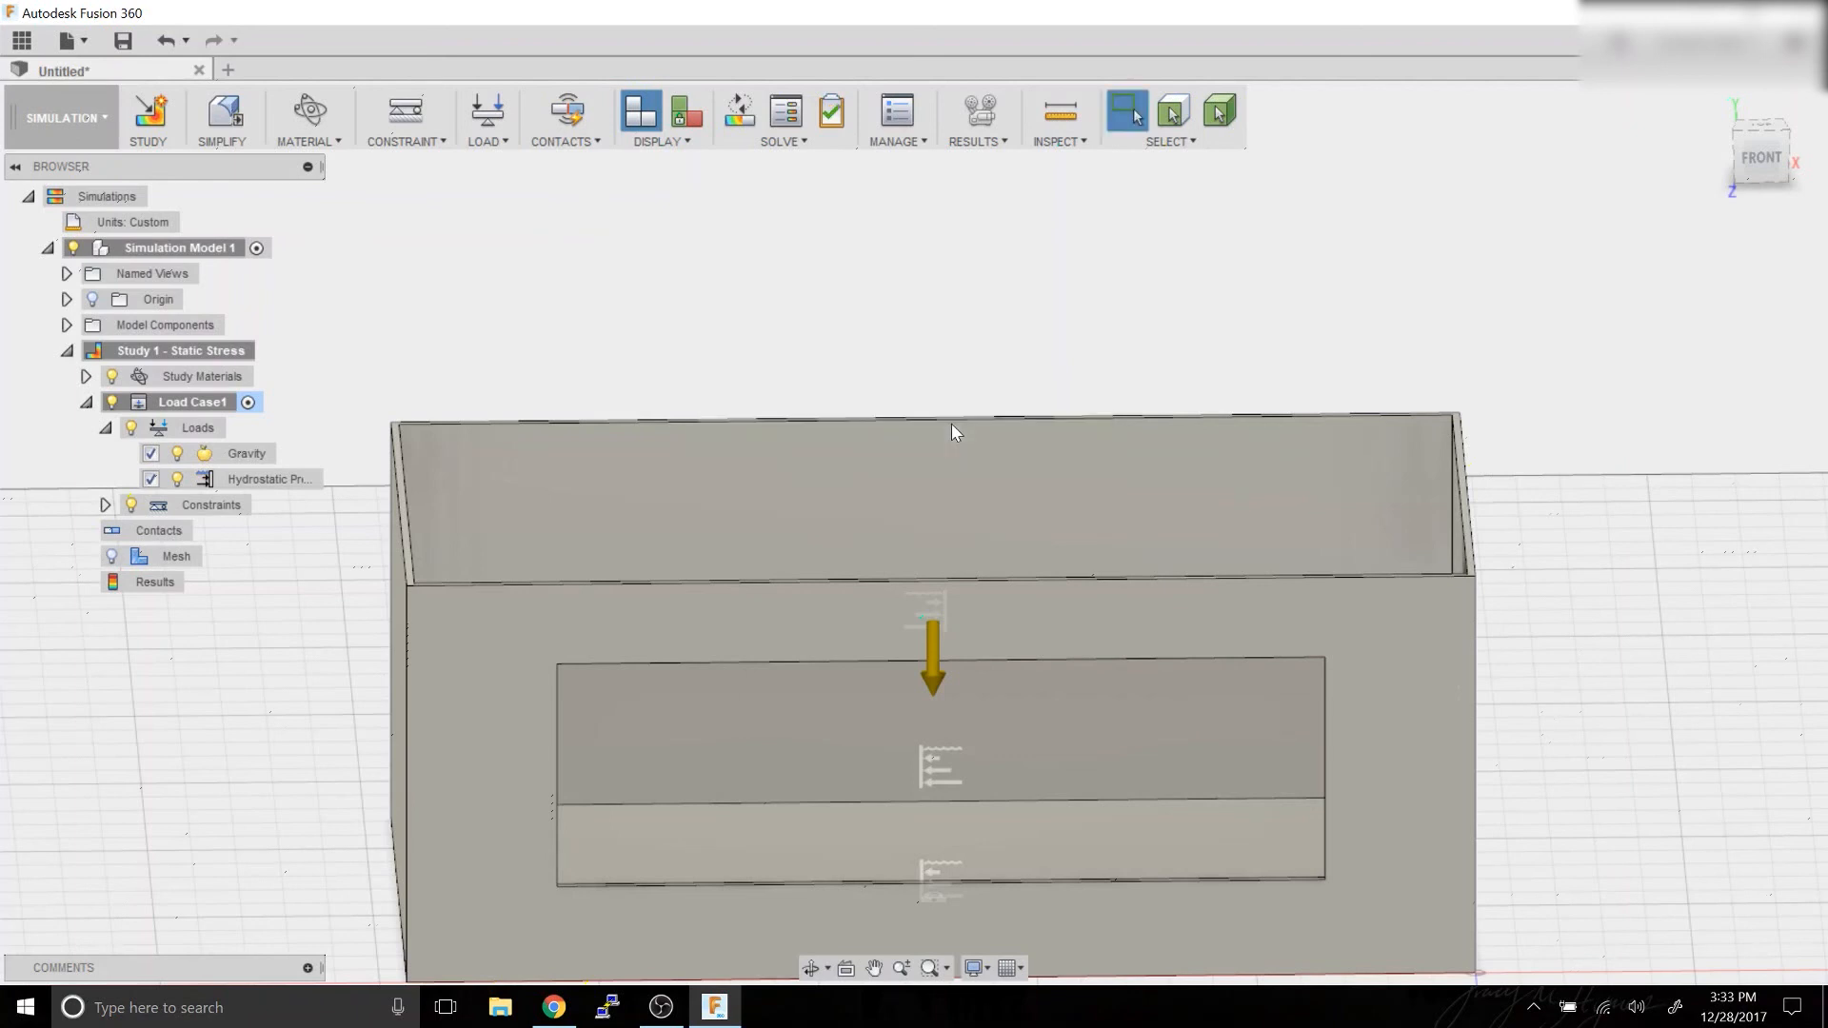
# Solve the static stress study on the cloud, saving the document as garbage, and check the job's stages before closing the status.
pyautogui.click(741, 115)
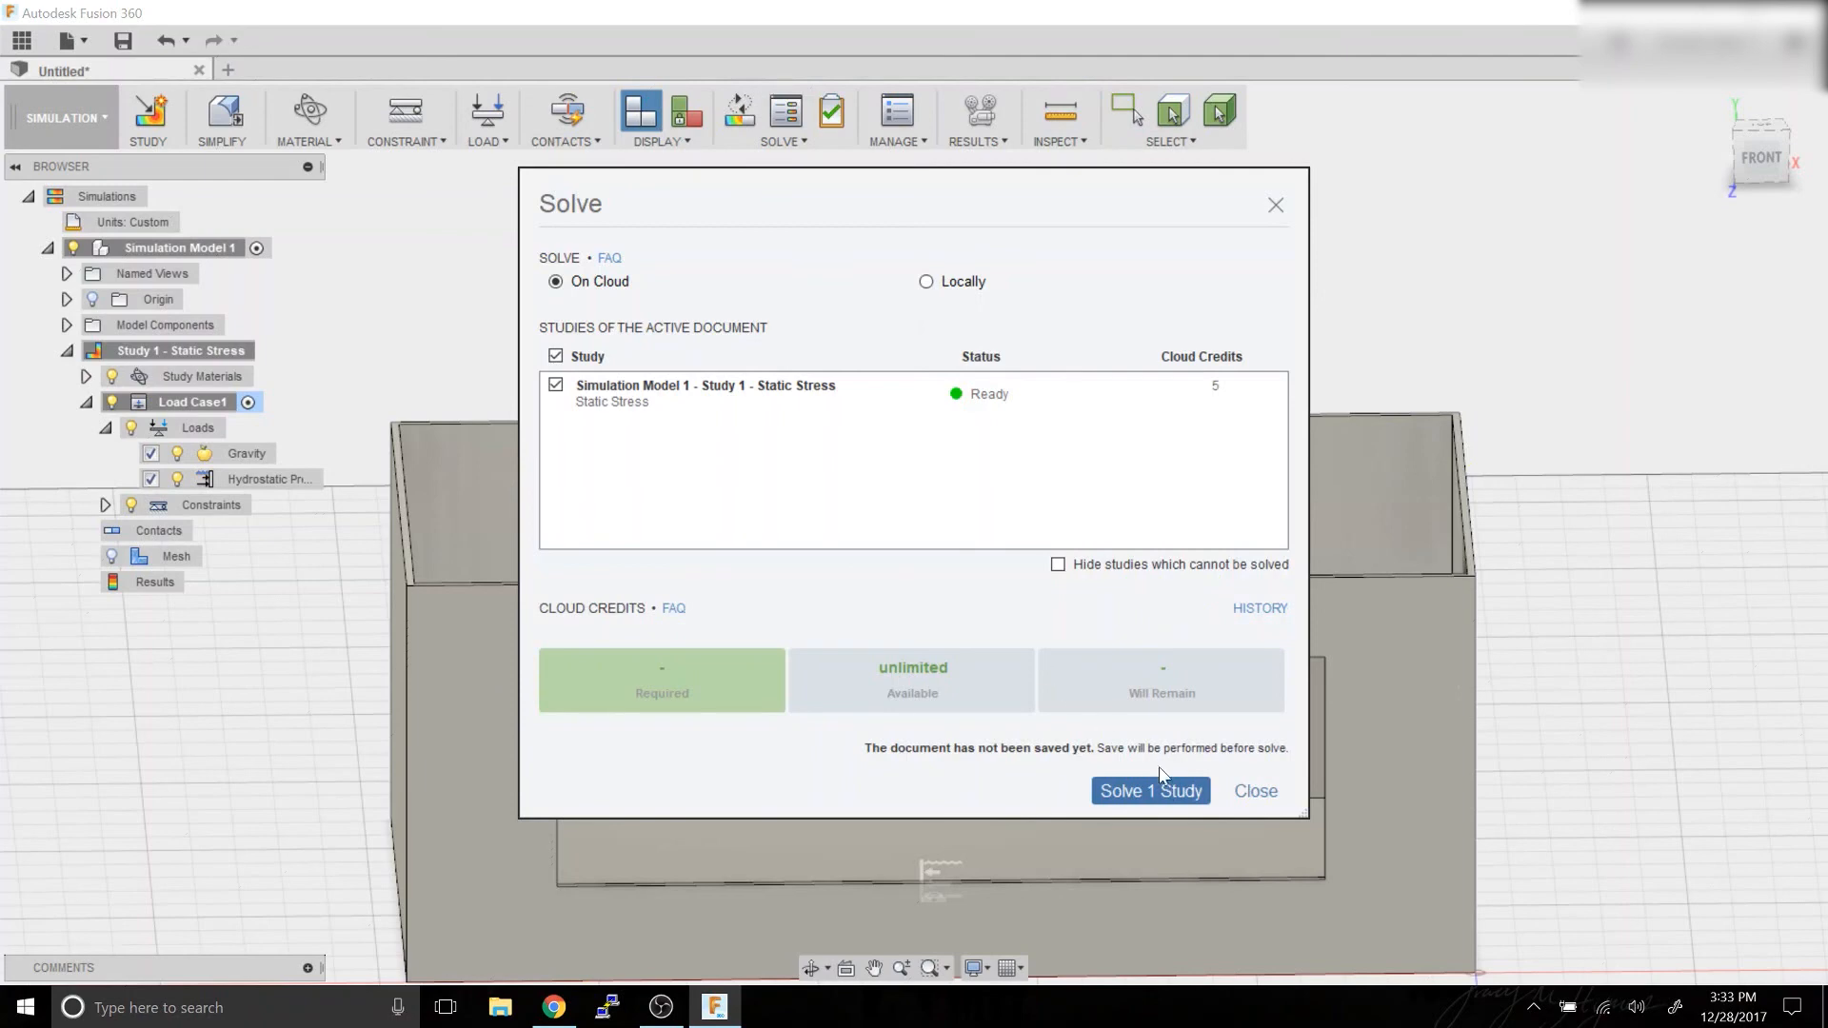
pyautogui.click(1163, 795)
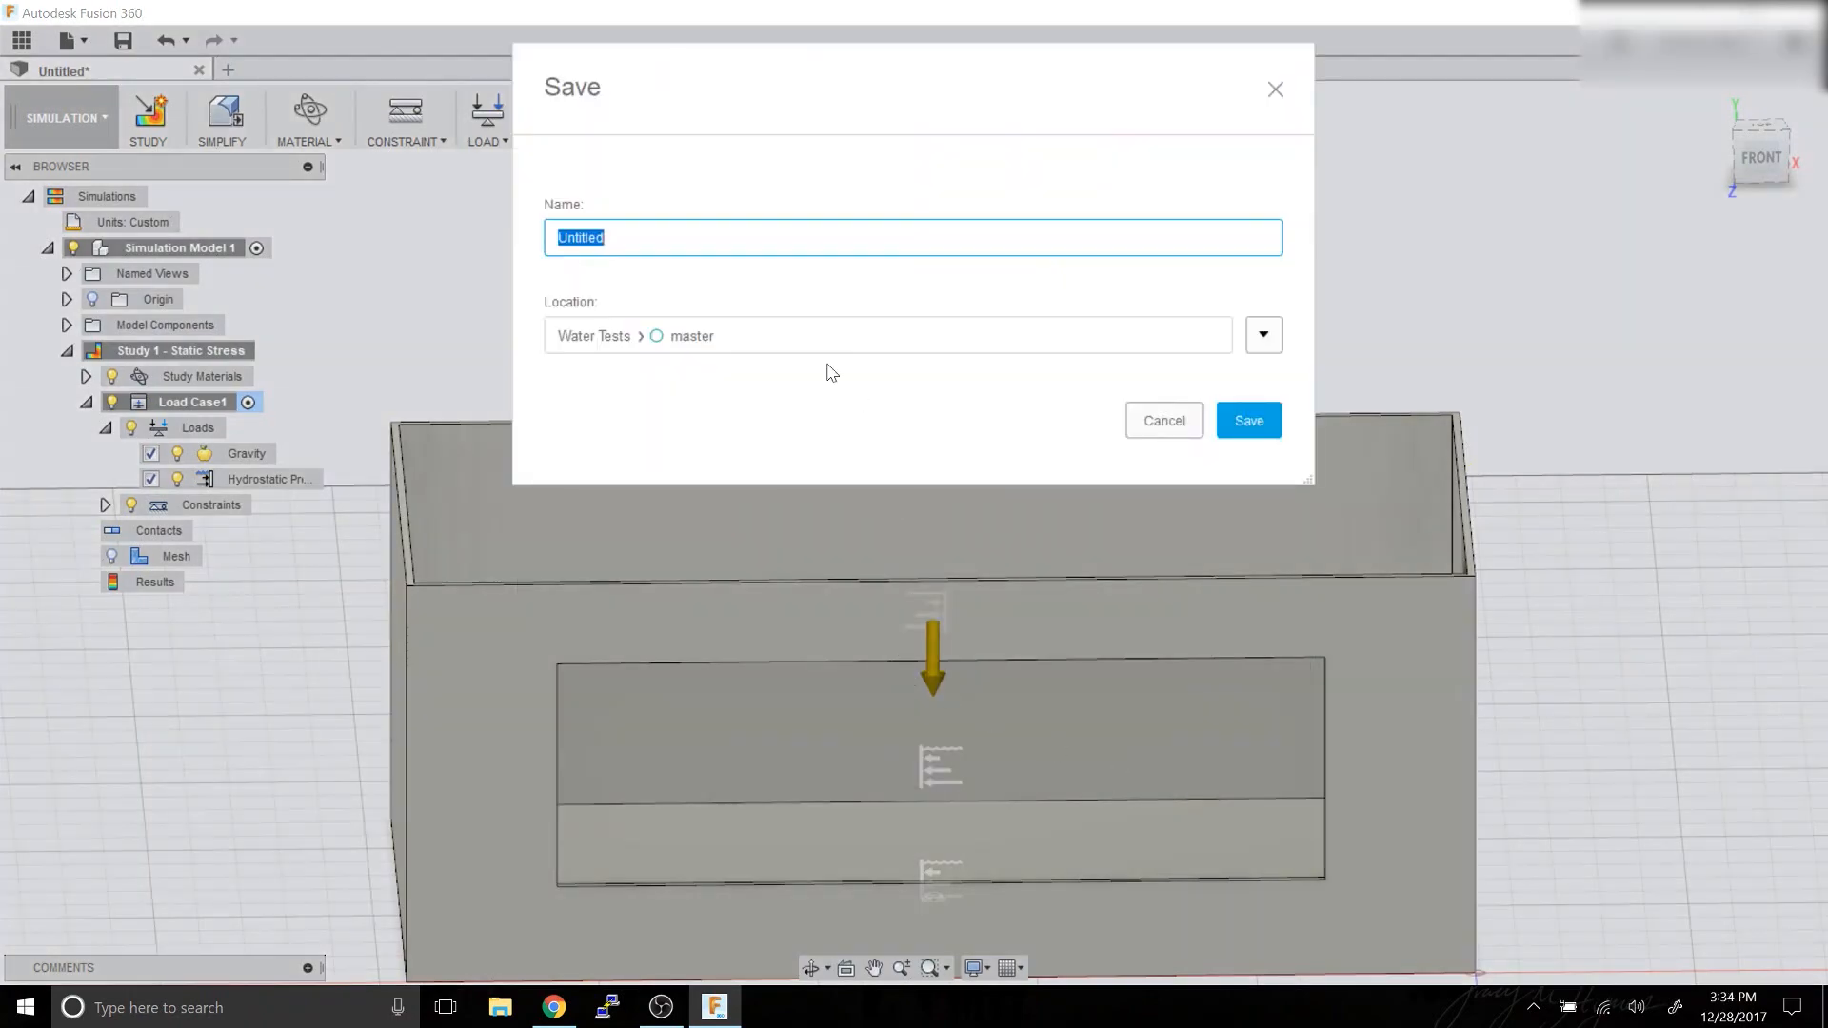
pyautogui.write('garbage')
pyautogui.press('Return')
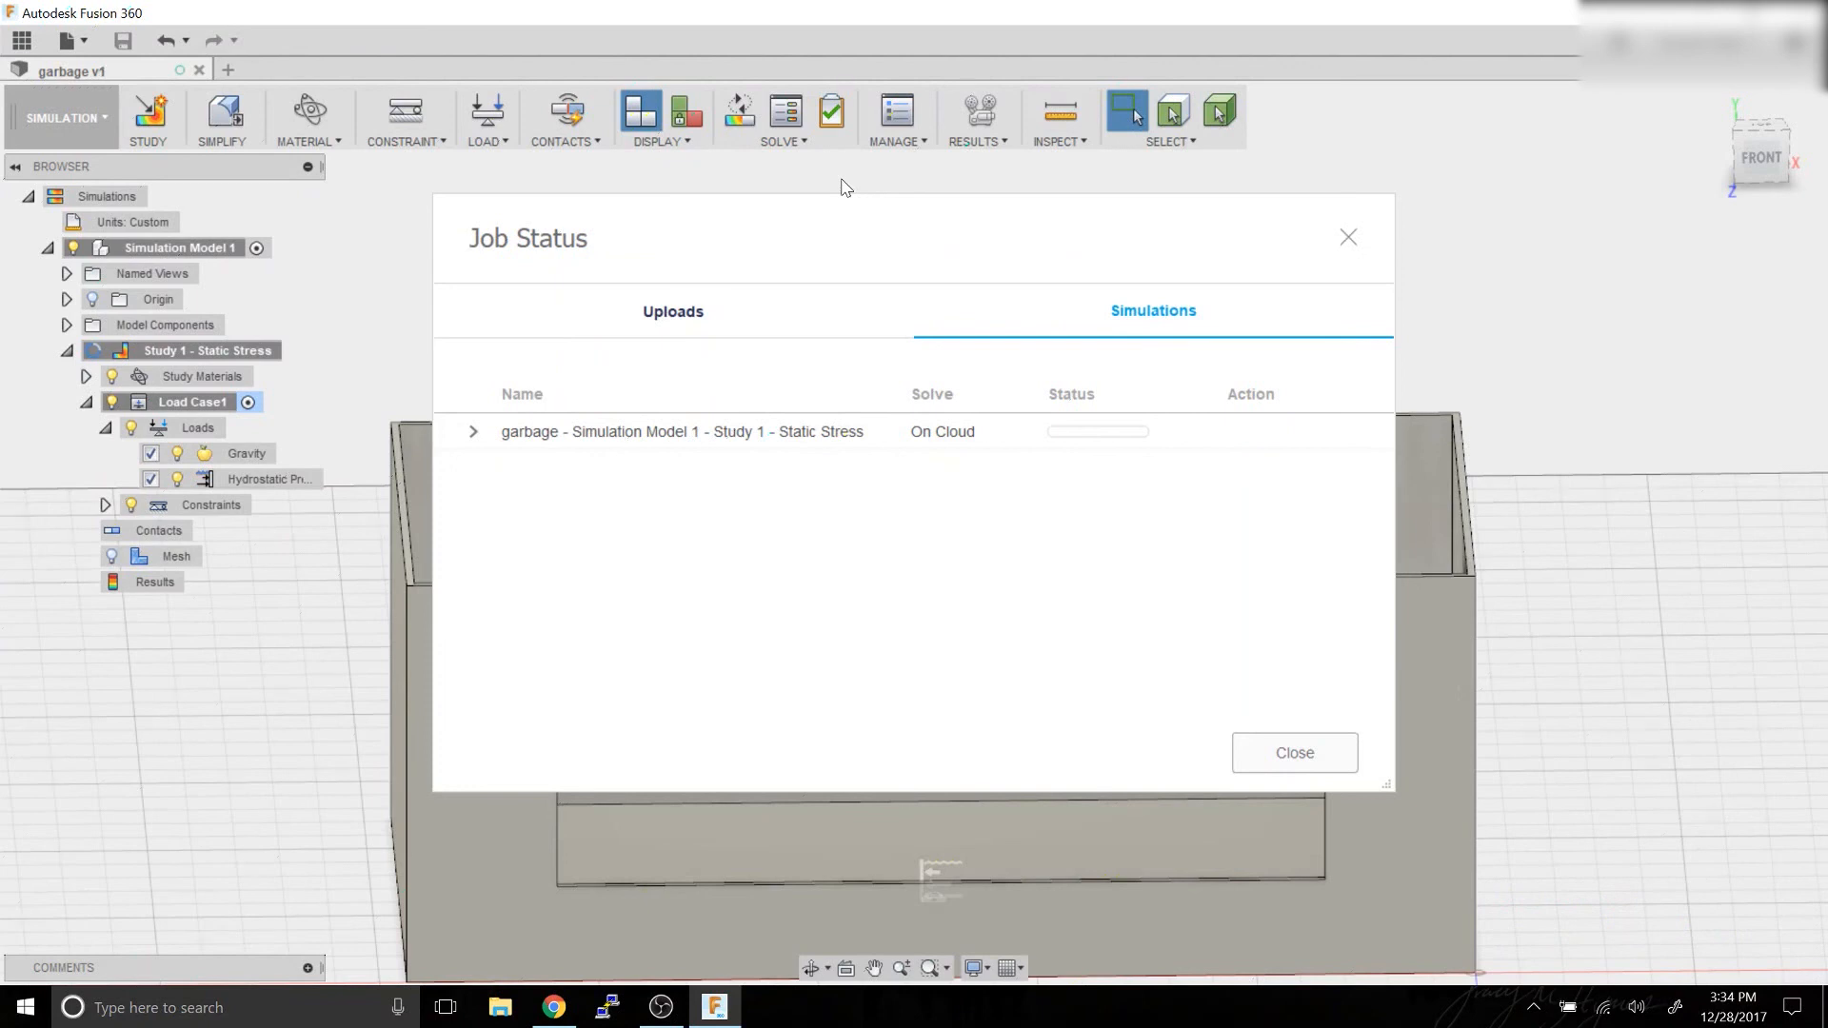
pyautogui.click(469, 434)
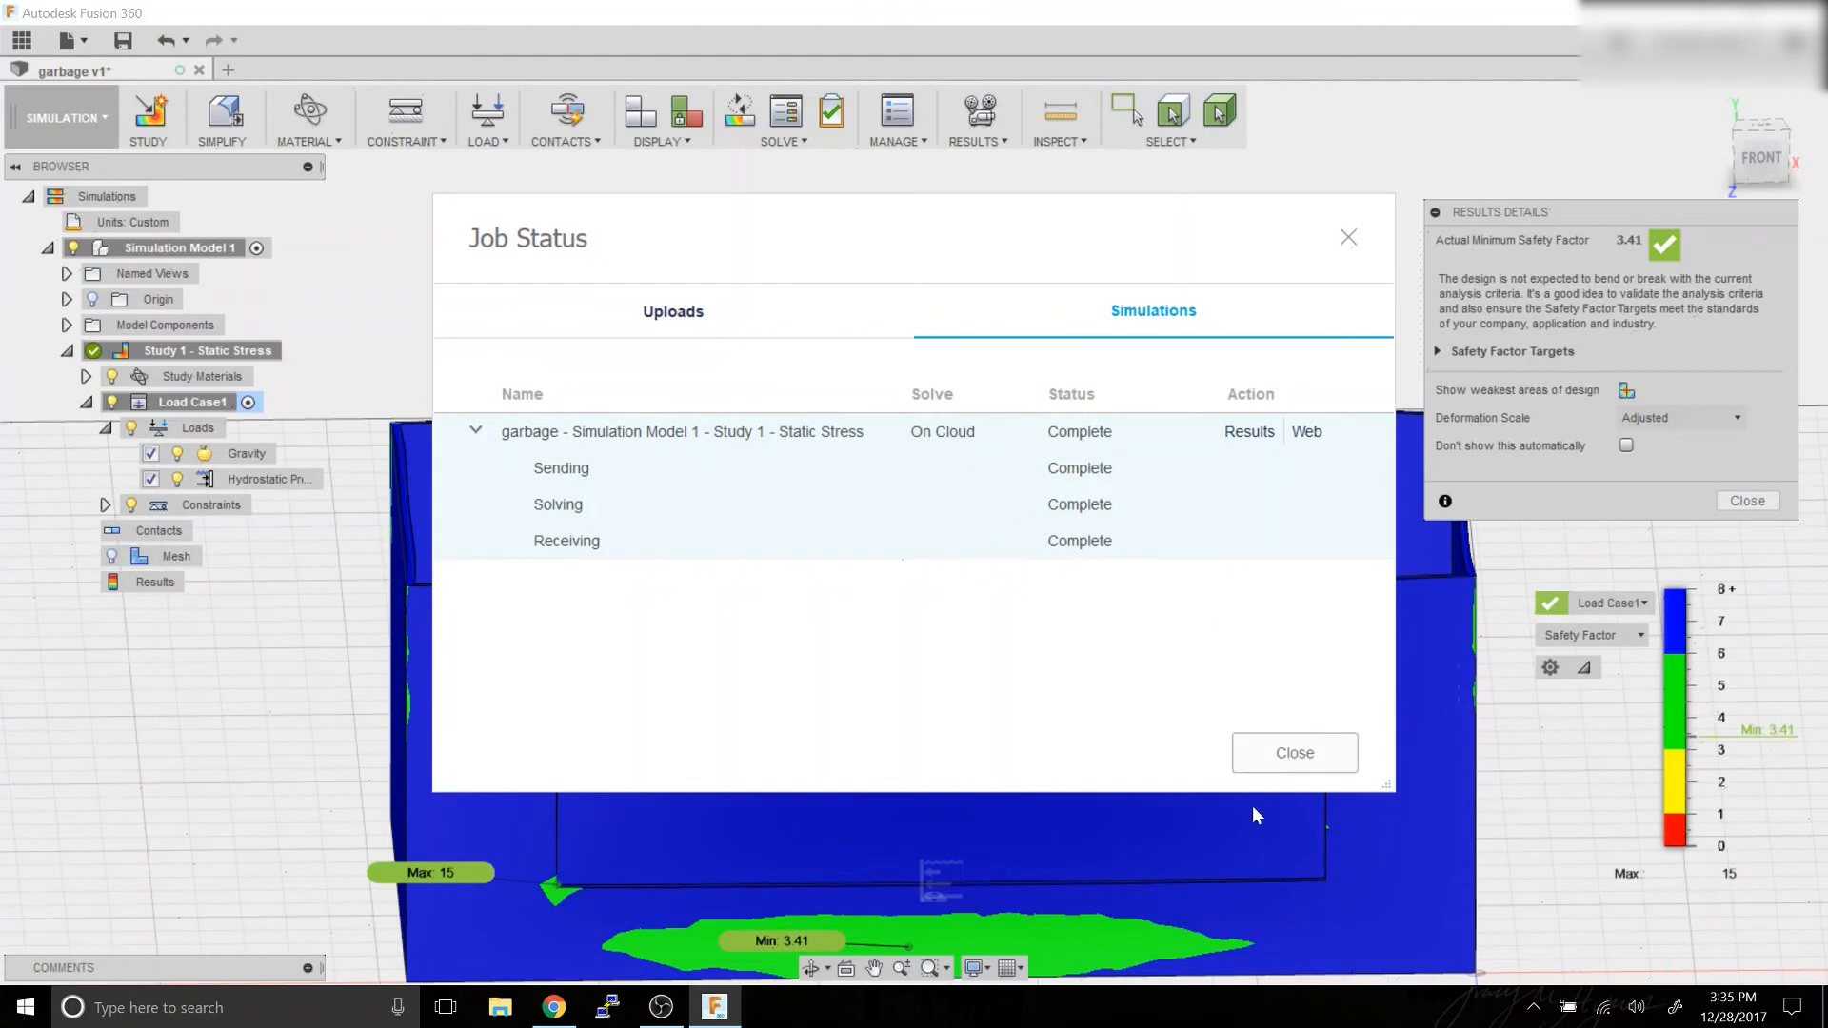
pyautogui.click(1249, 750)
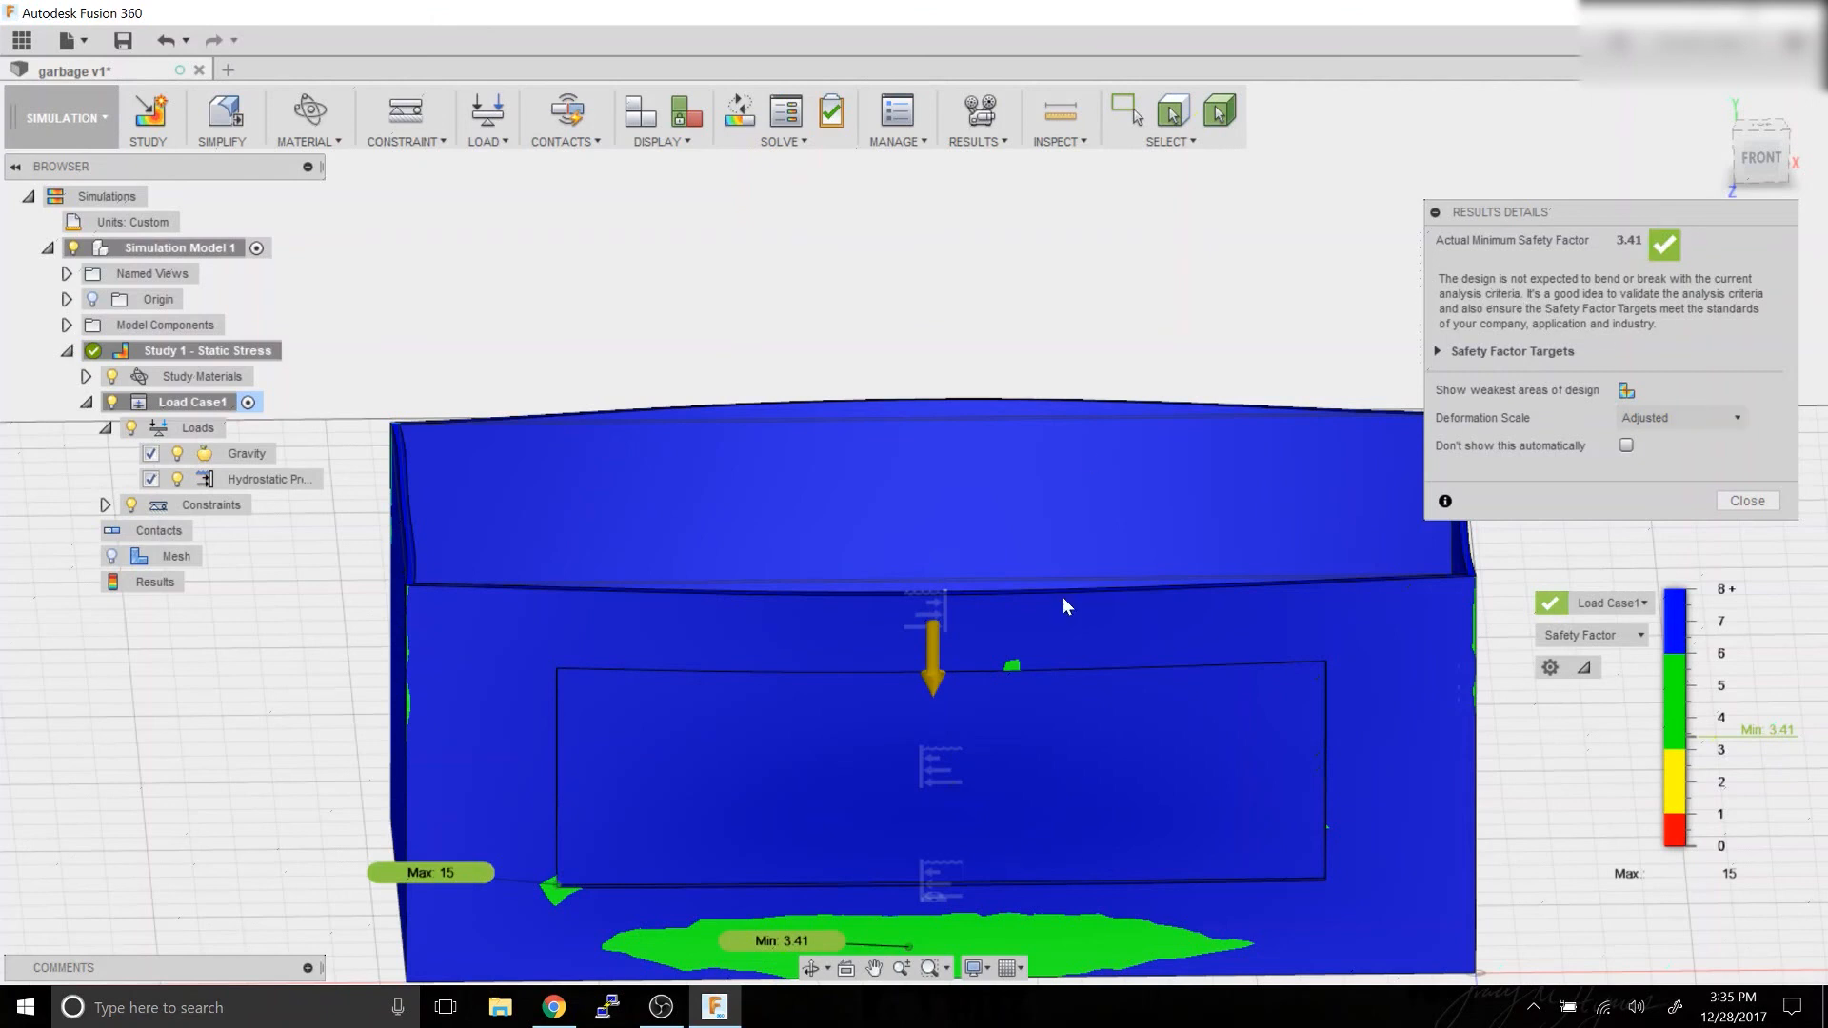
# Examine the safety factor results and deformation on all sides of the box, and close the results details.
pyautogui.click(811, 968)
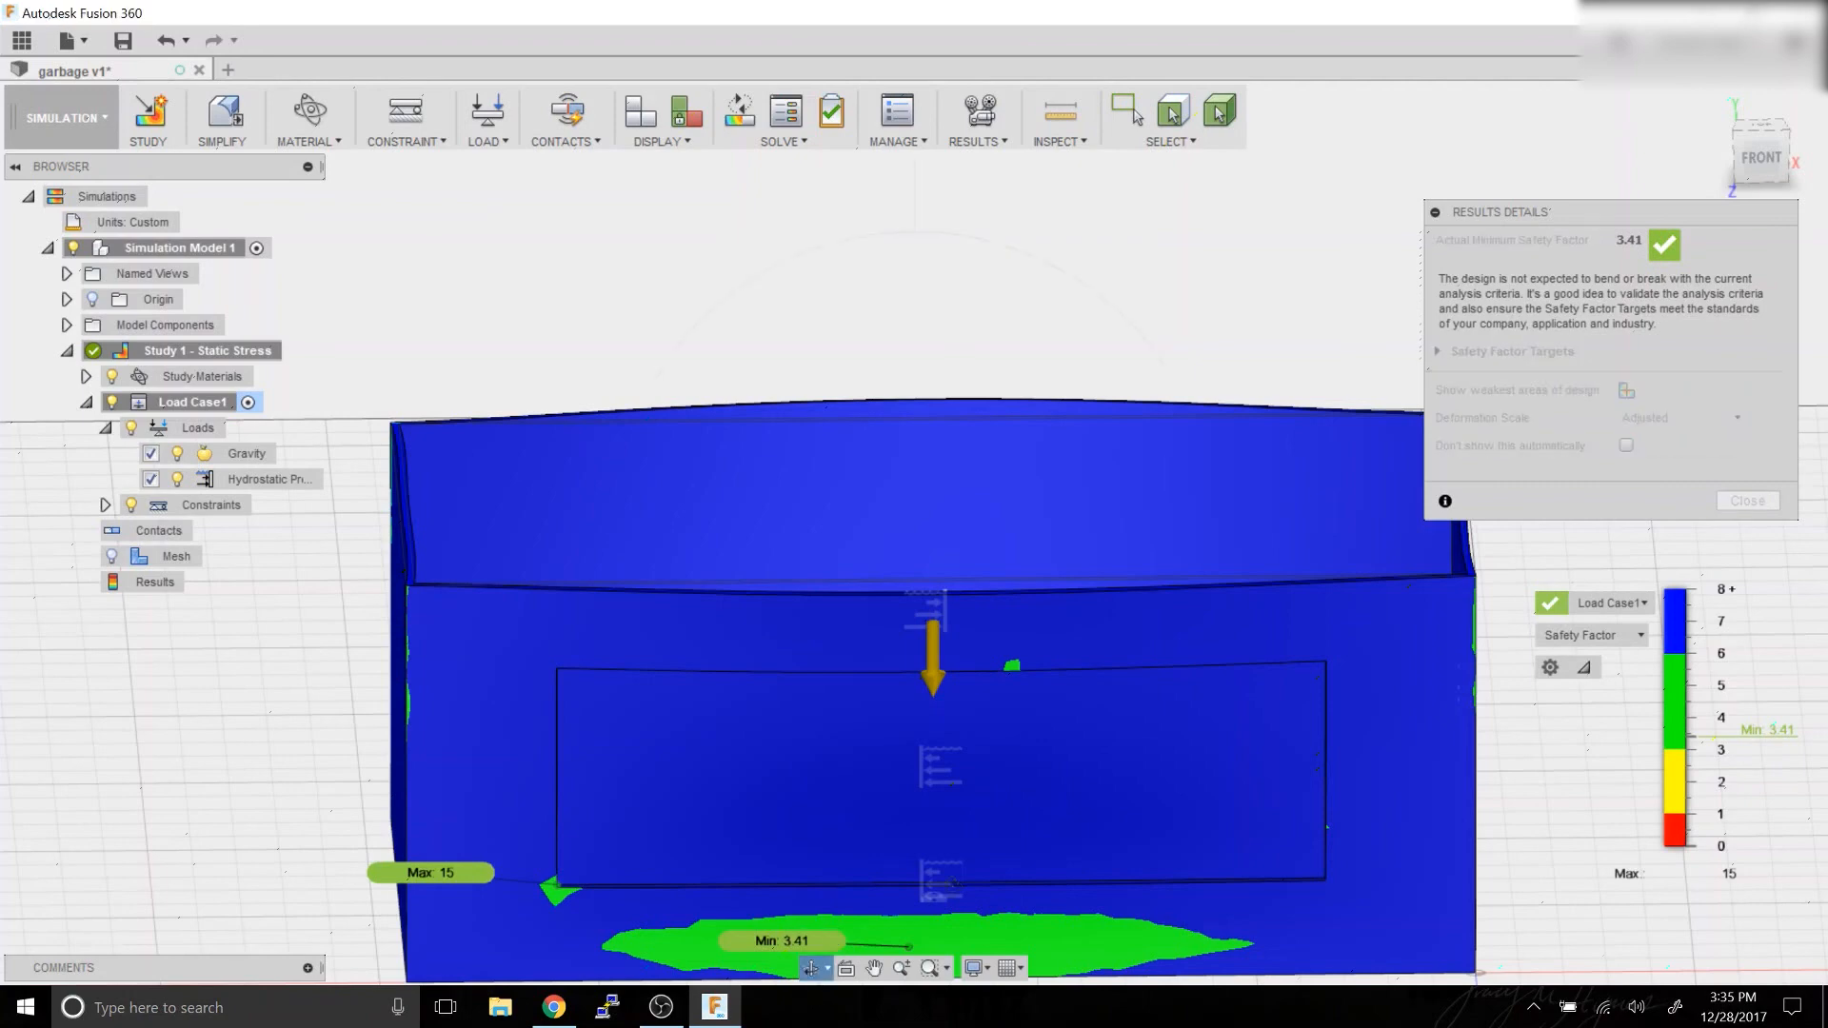
pyautogui.moveTo(954, 796); pyautogui.dragTo(870, 793)
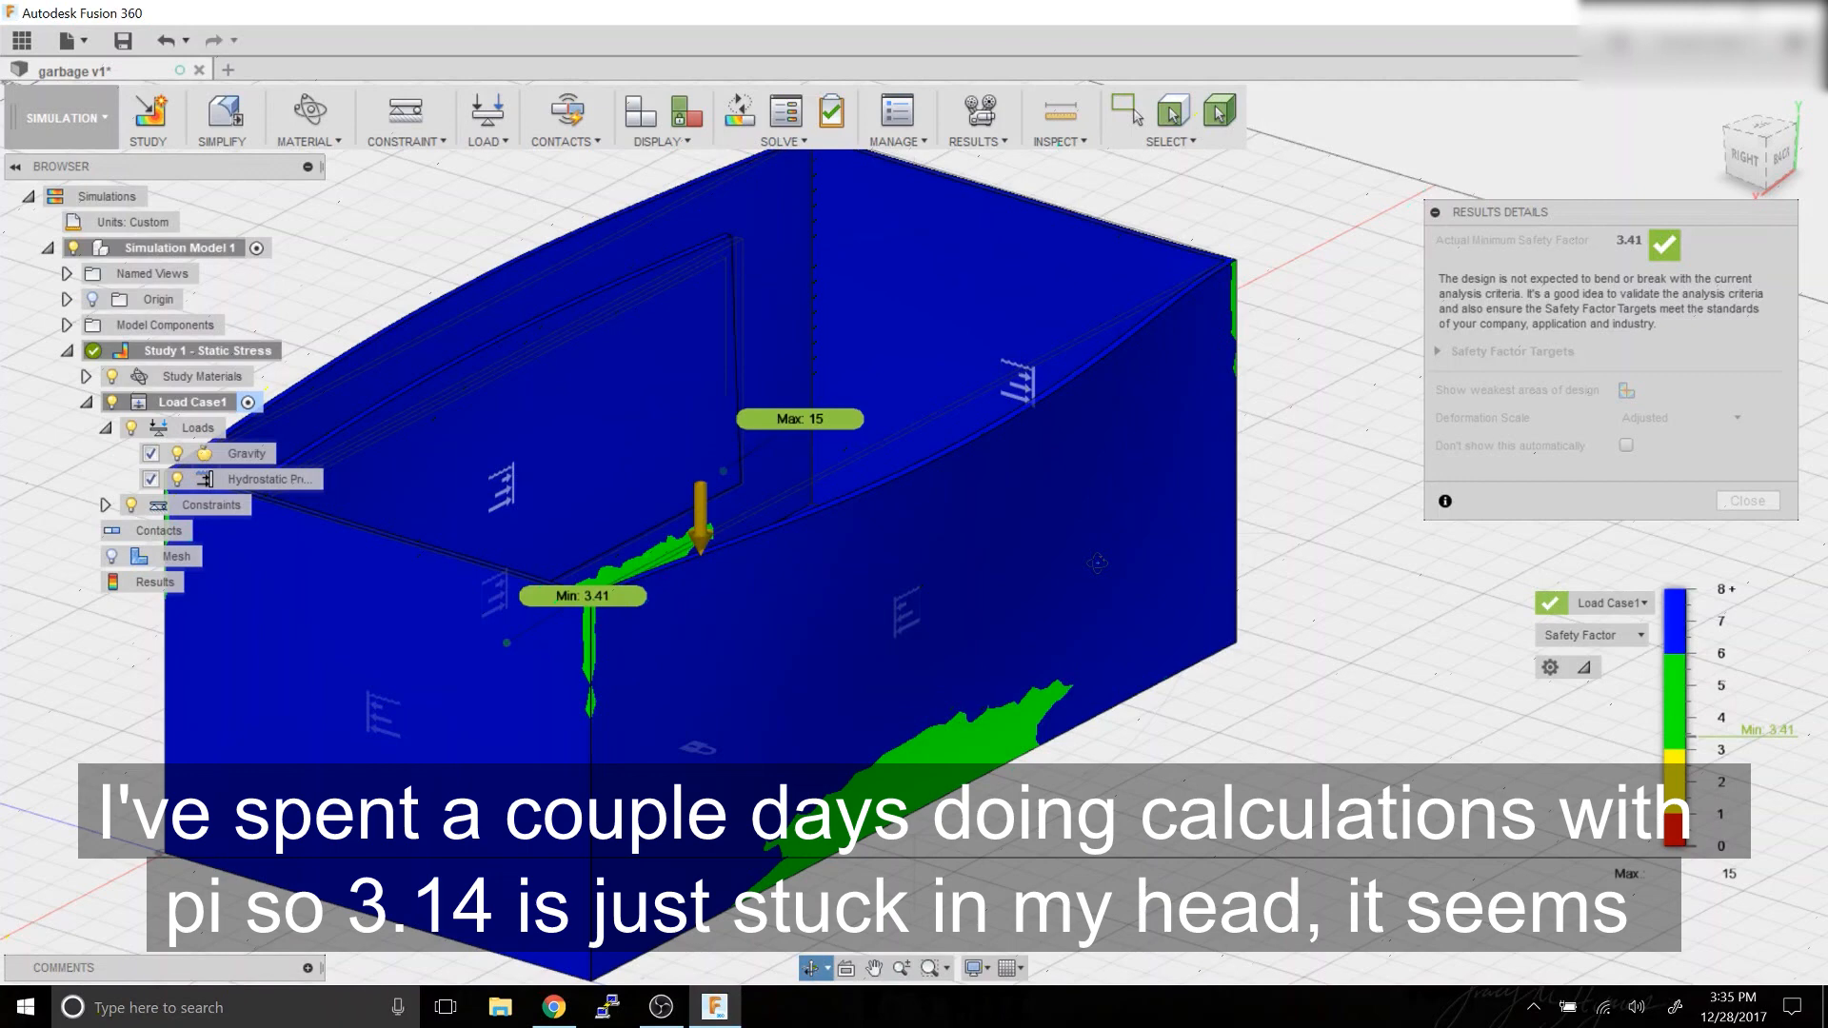
pyautogui.moveTo(1096, 562); pyautogui.dragTo(1030, 700)
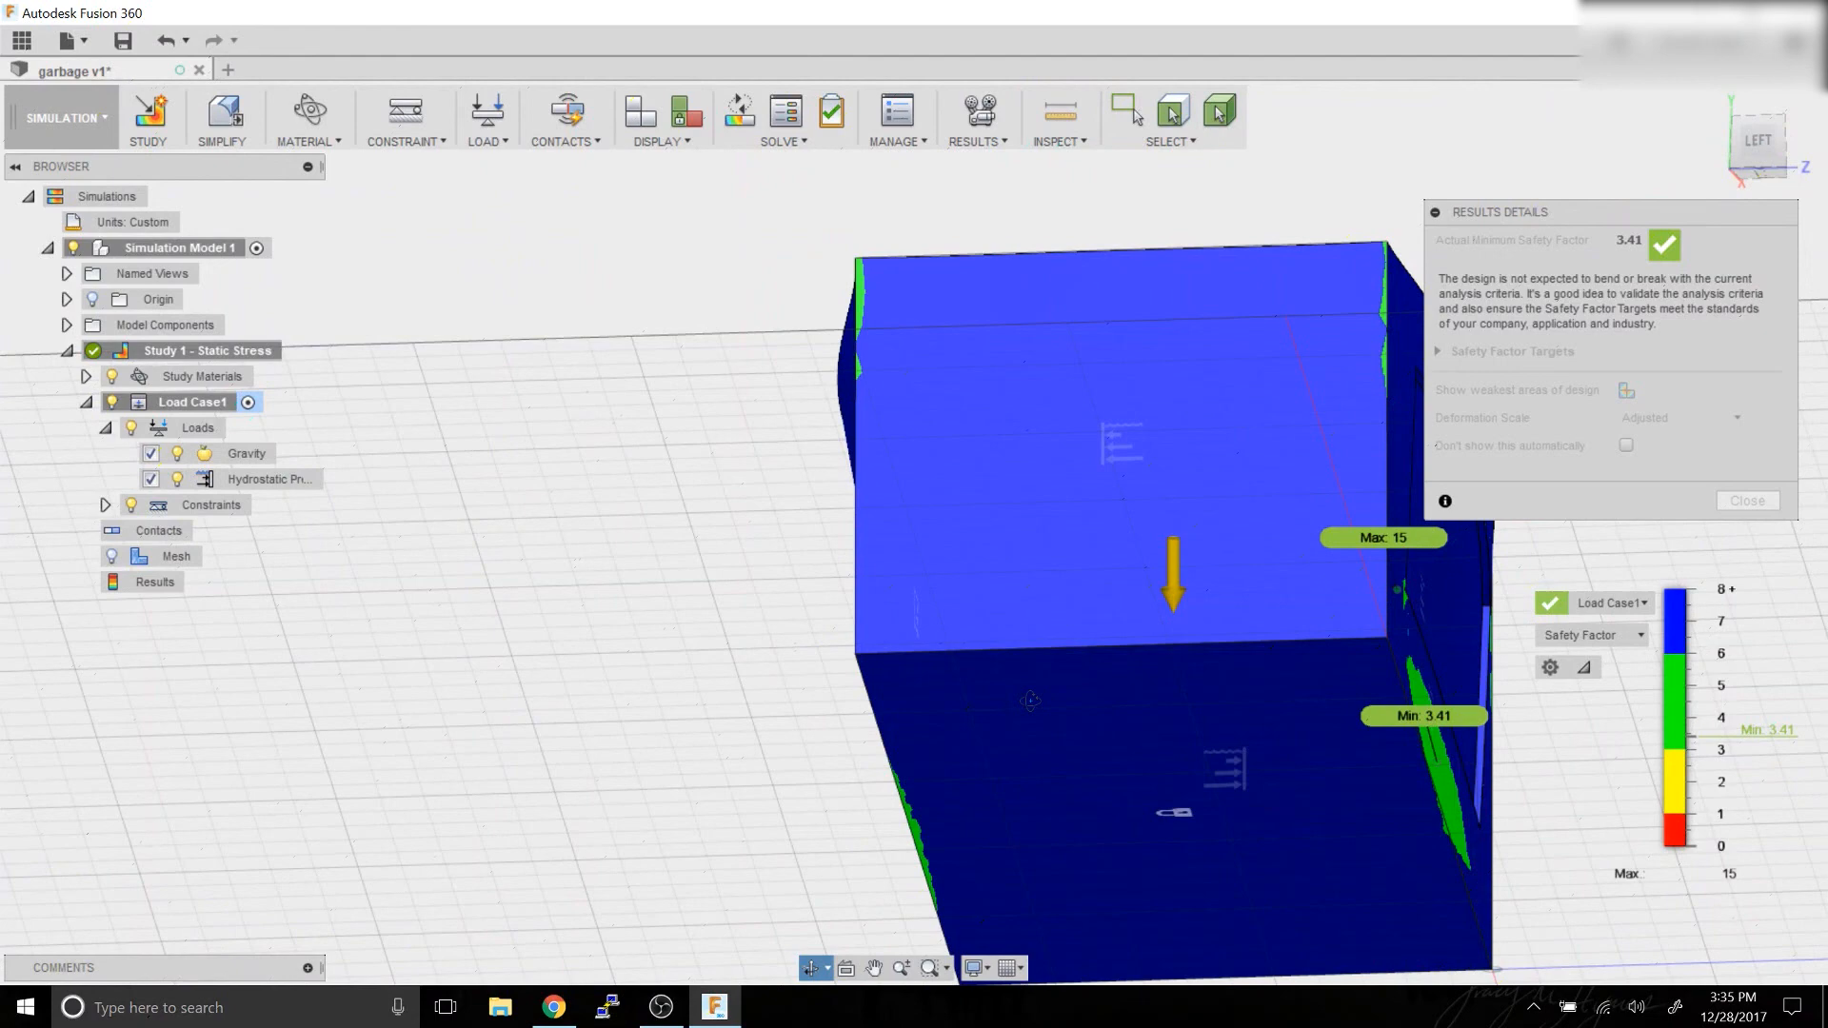
pyautogui.moveTo(1030, 701); pyautogui.dragTo(1177, 722)
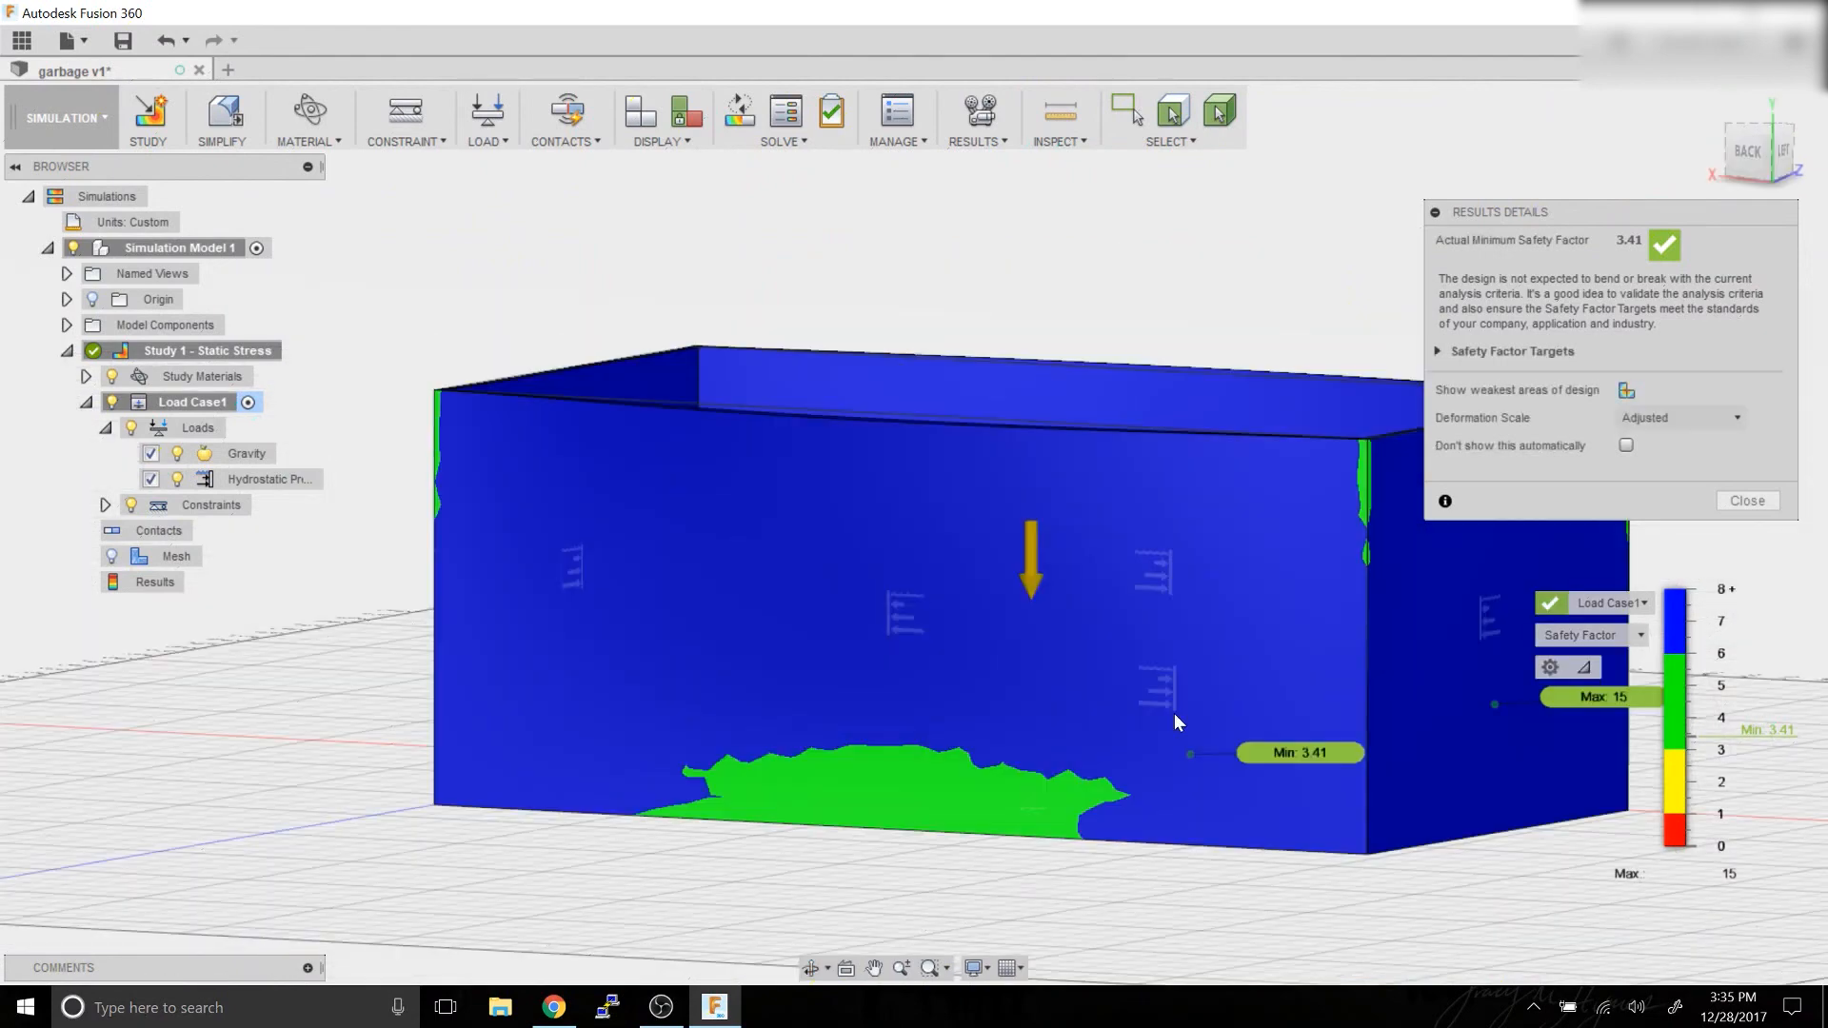
pyautogui.click(813, 968)
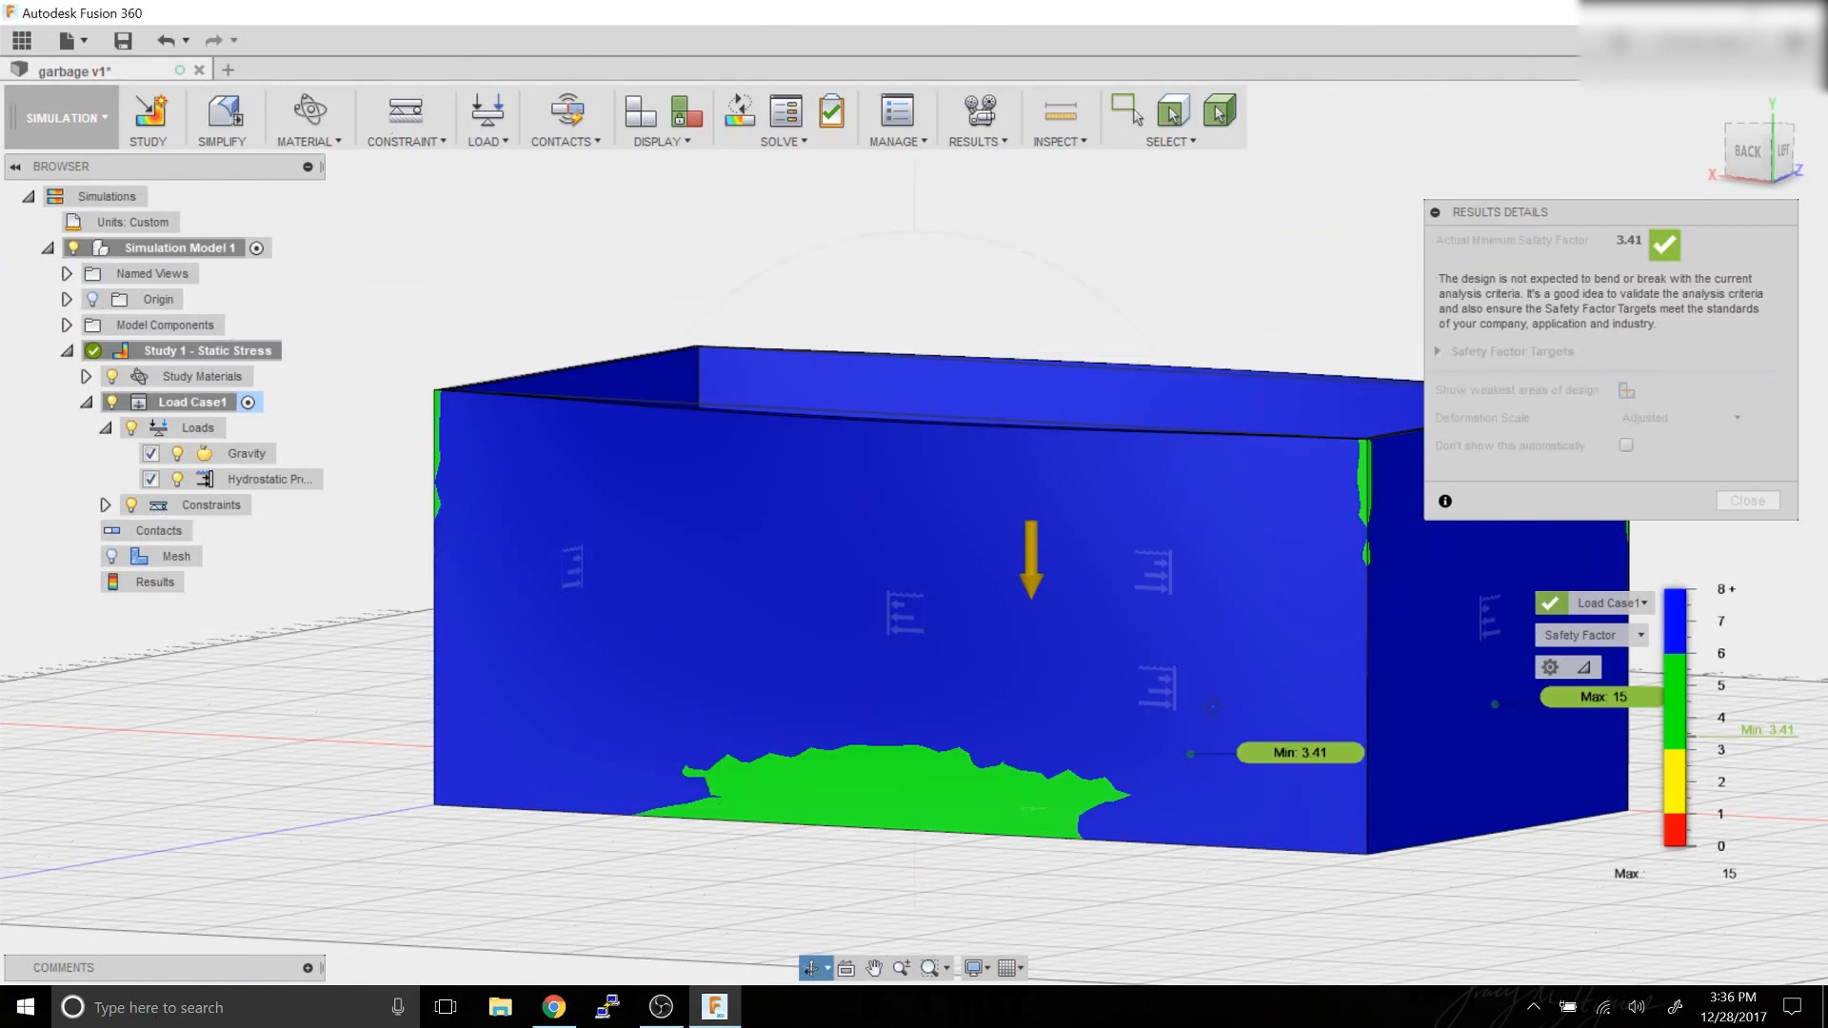
pyautogui.moveTo(1212, 706); pyautogui.dragTo(937, 741)
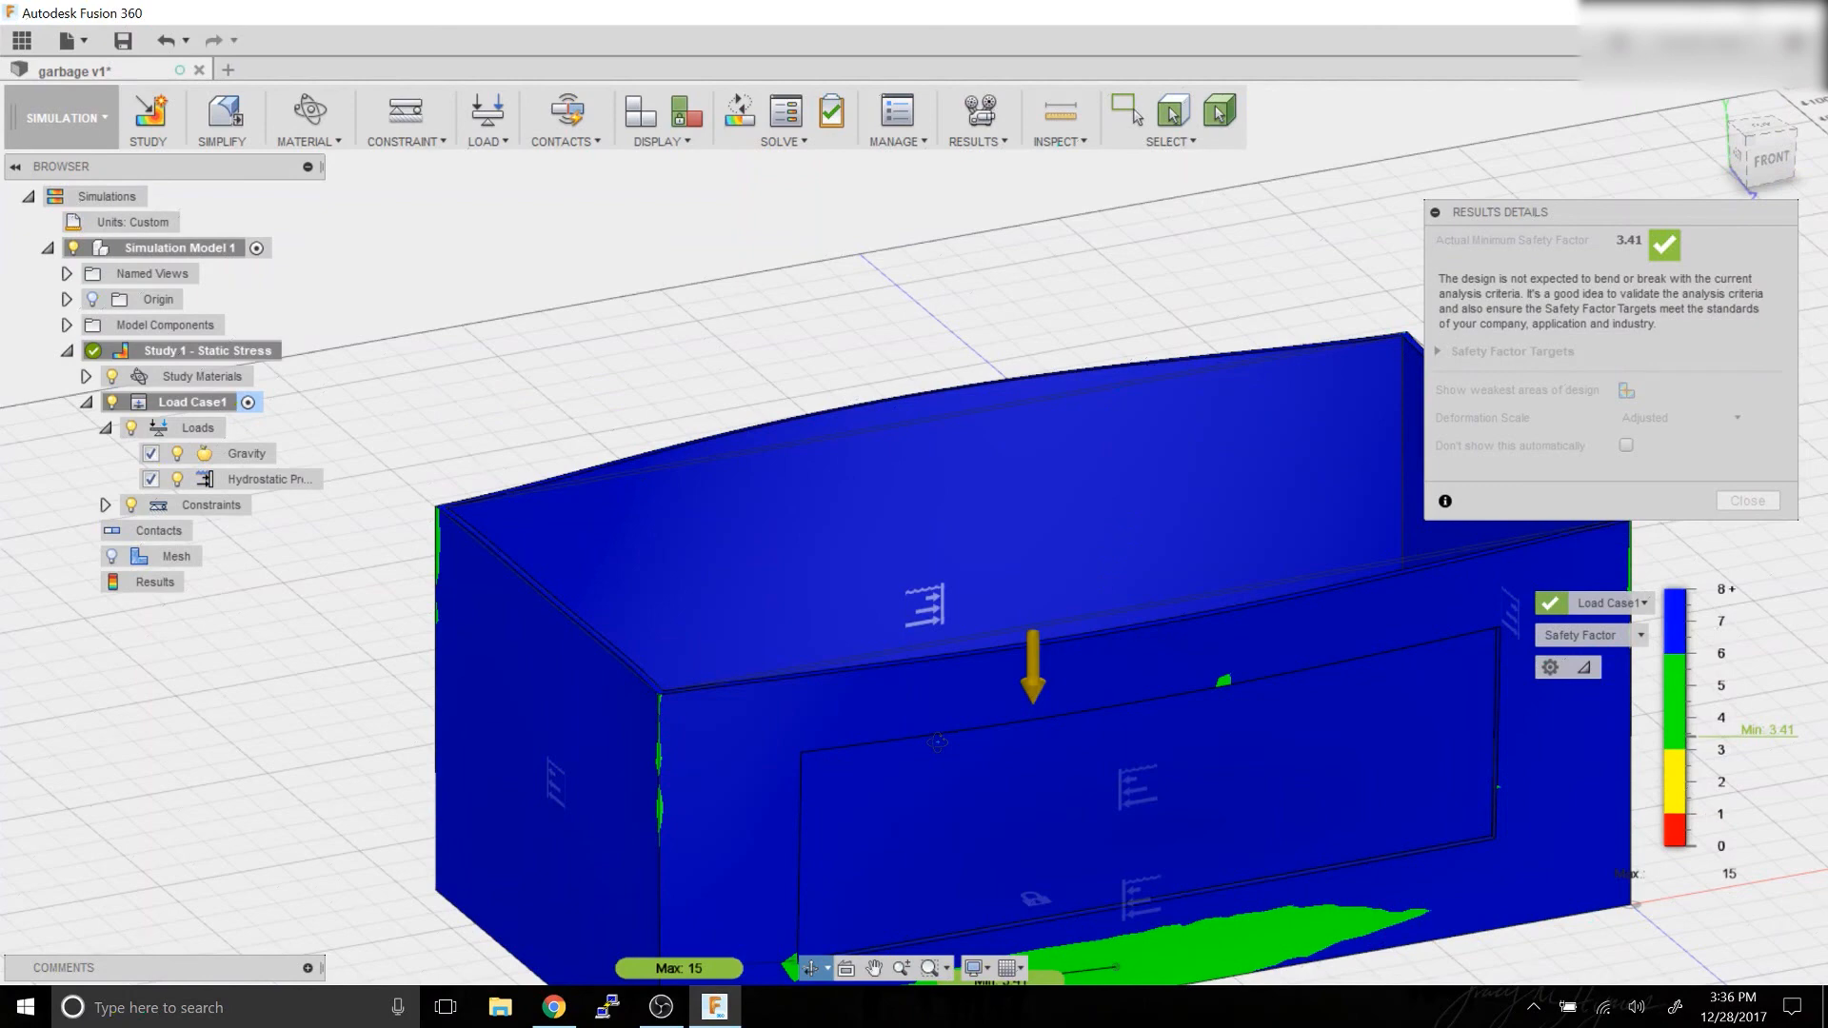
pyautogui.keyDown('shift'); pyautogui.moveTo(938, 741); pyautogui.dragTo(918, 704, button='middle'); pyautogui.keyUp('shift')
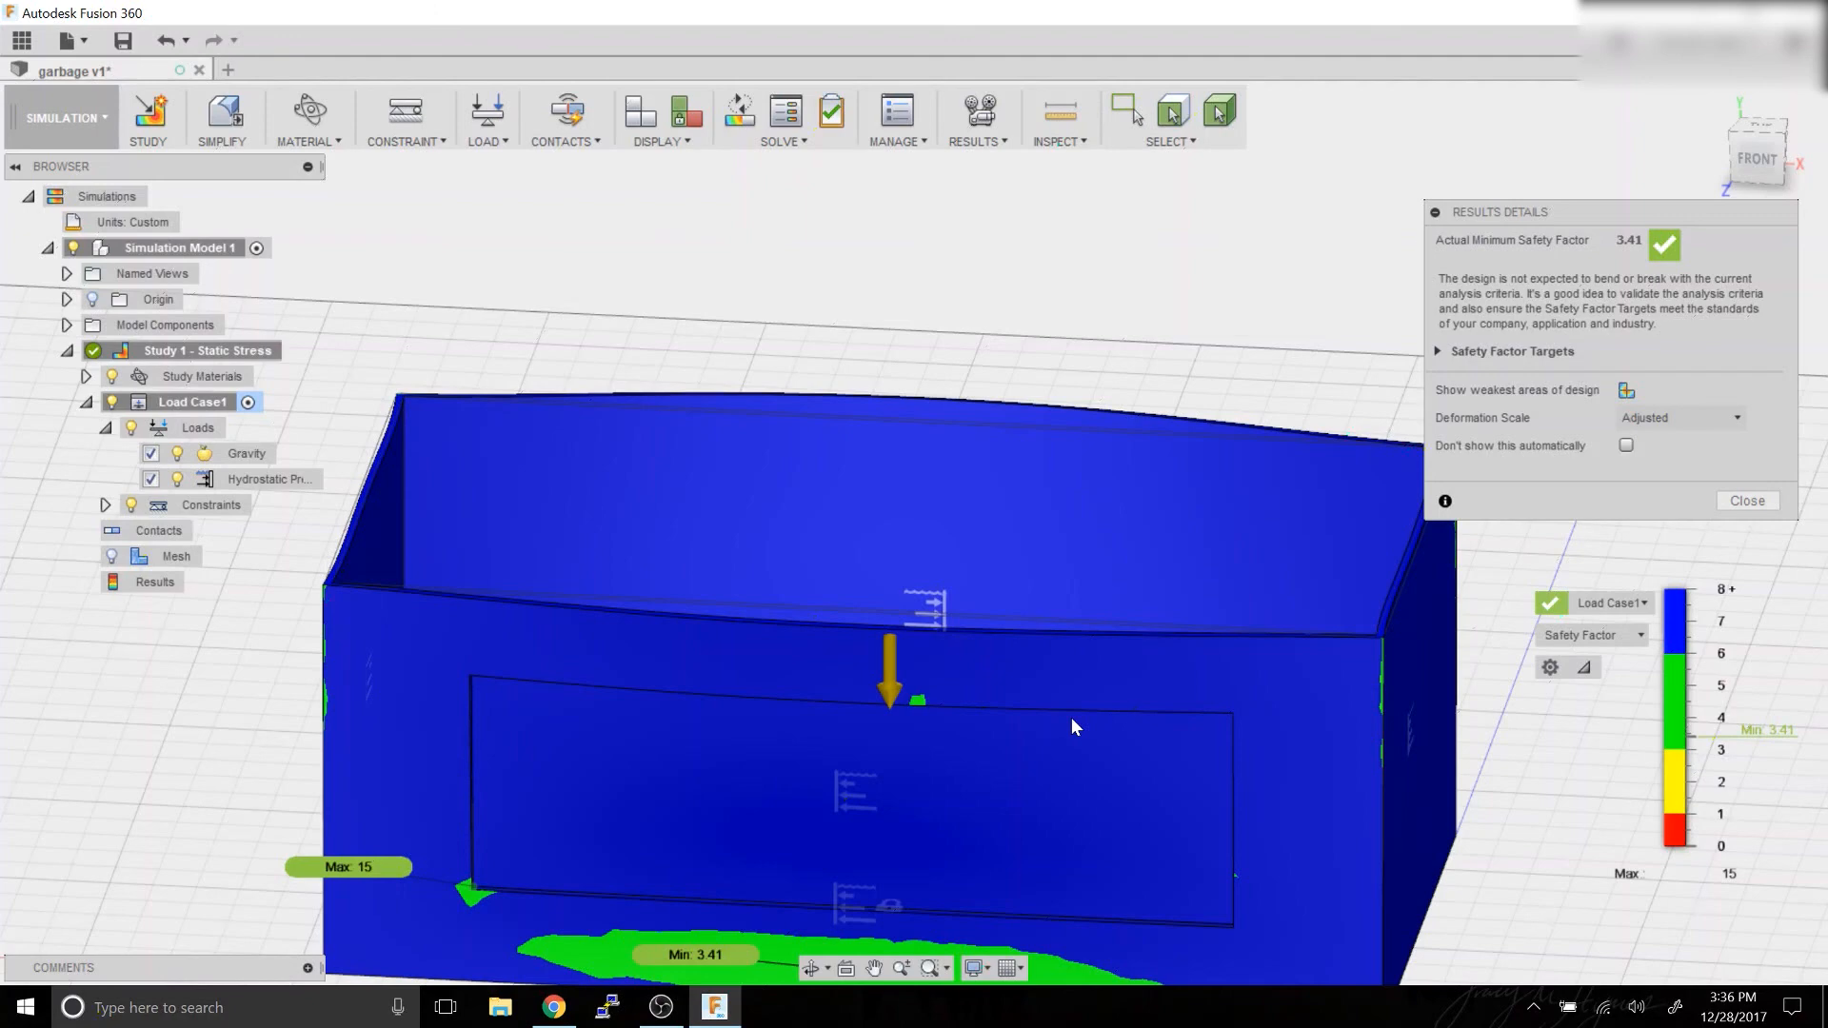
pyautogui.click(1746, 499)
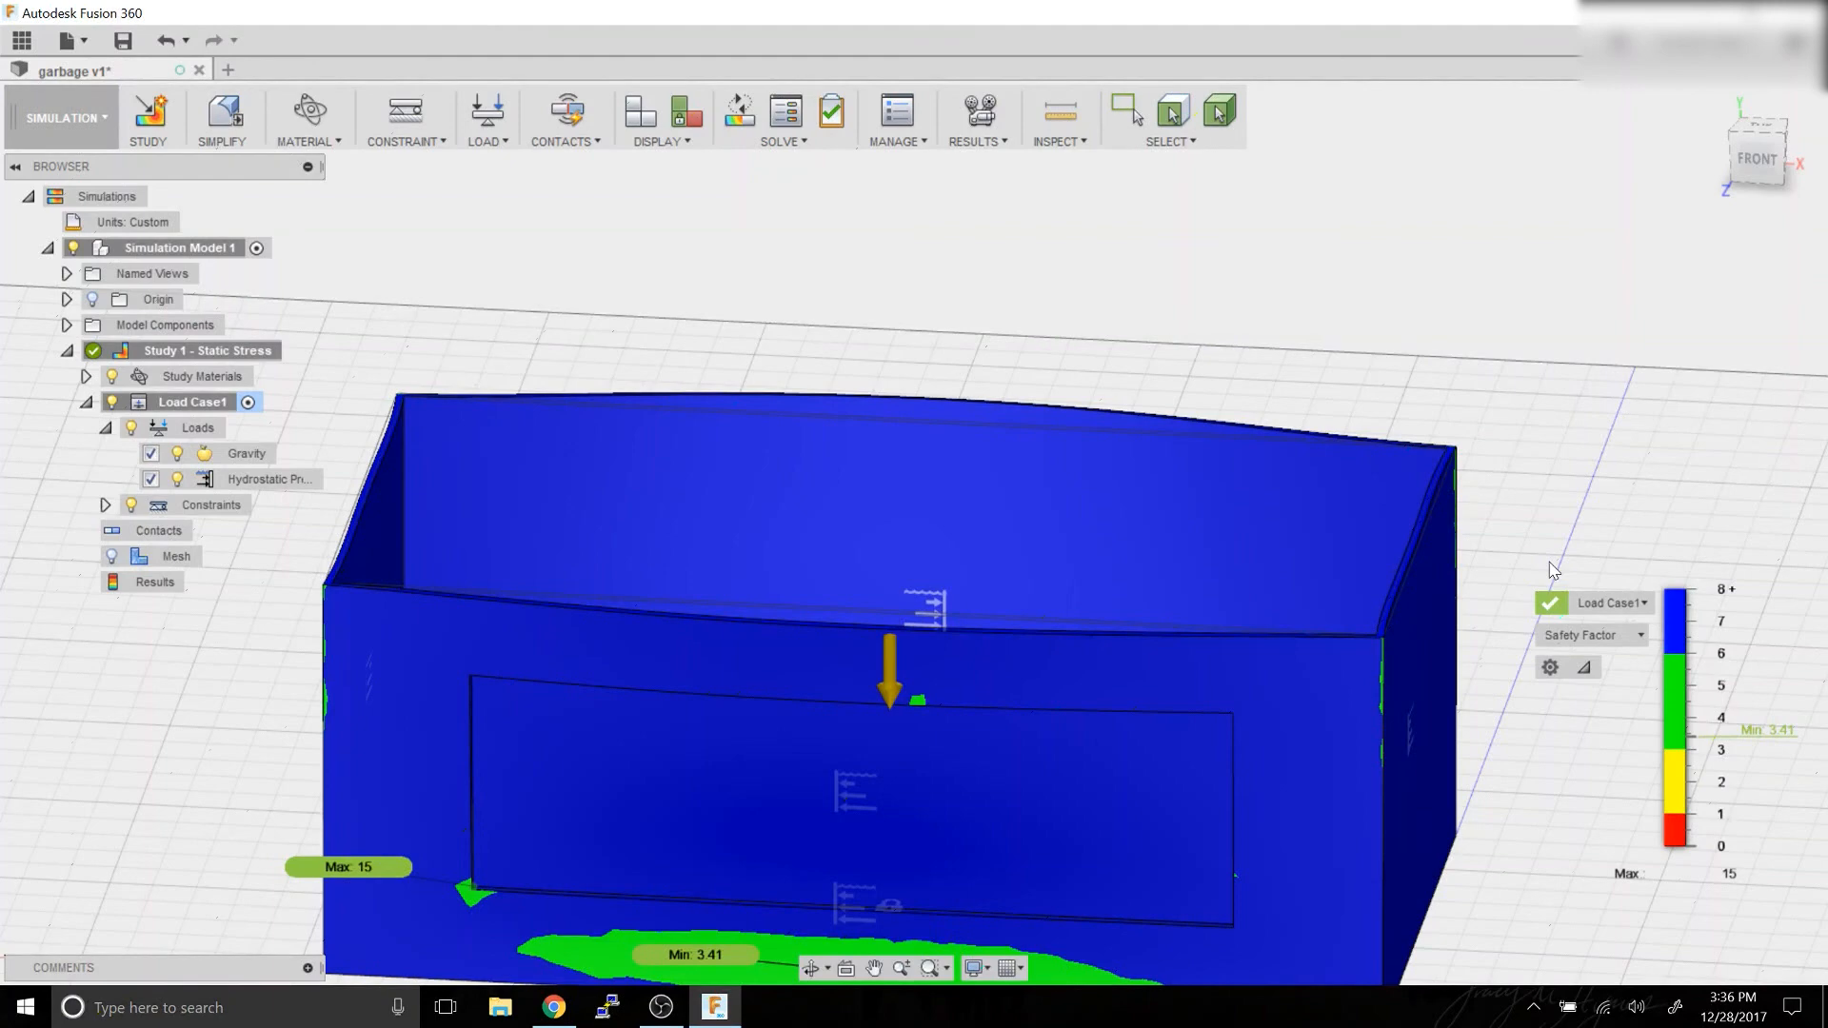
# Return to the Model workspace, start a sketch on the box's inner side wall and hide Body1.
pyautogui.click(65, 117)
pyautogui.click(72, 176)
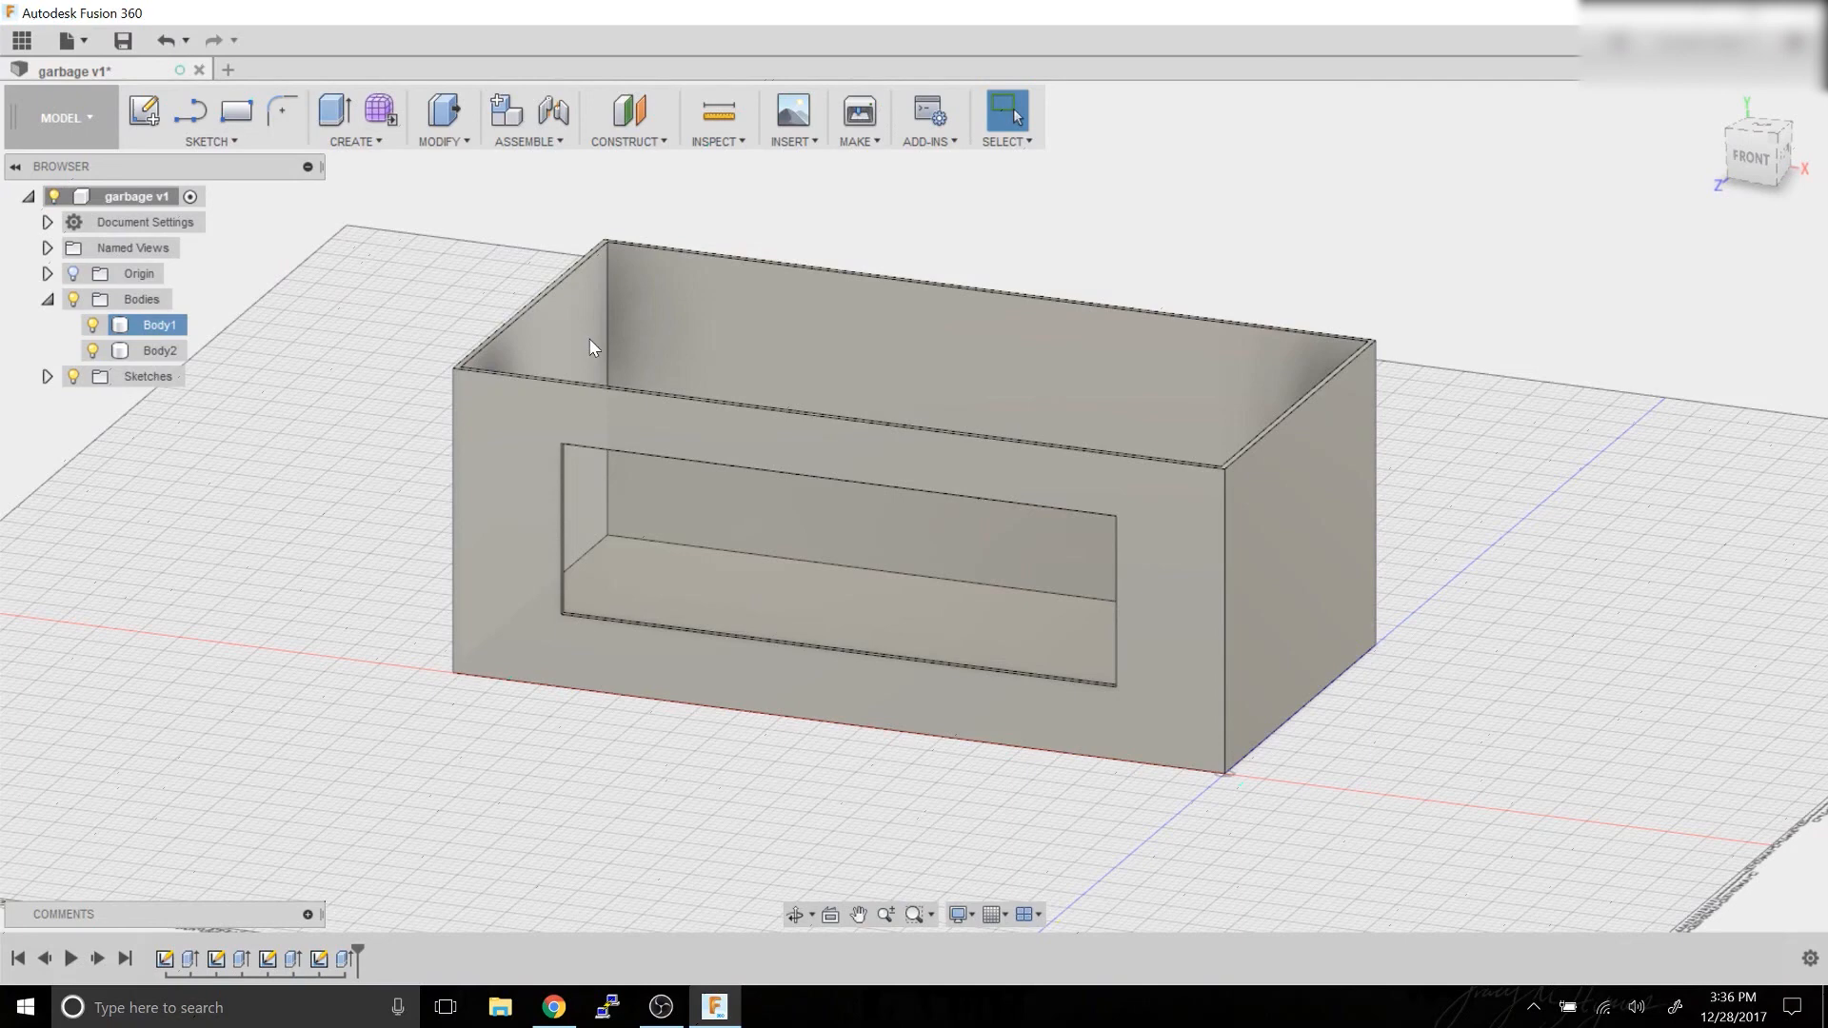
pyautogui.click(576, 360)
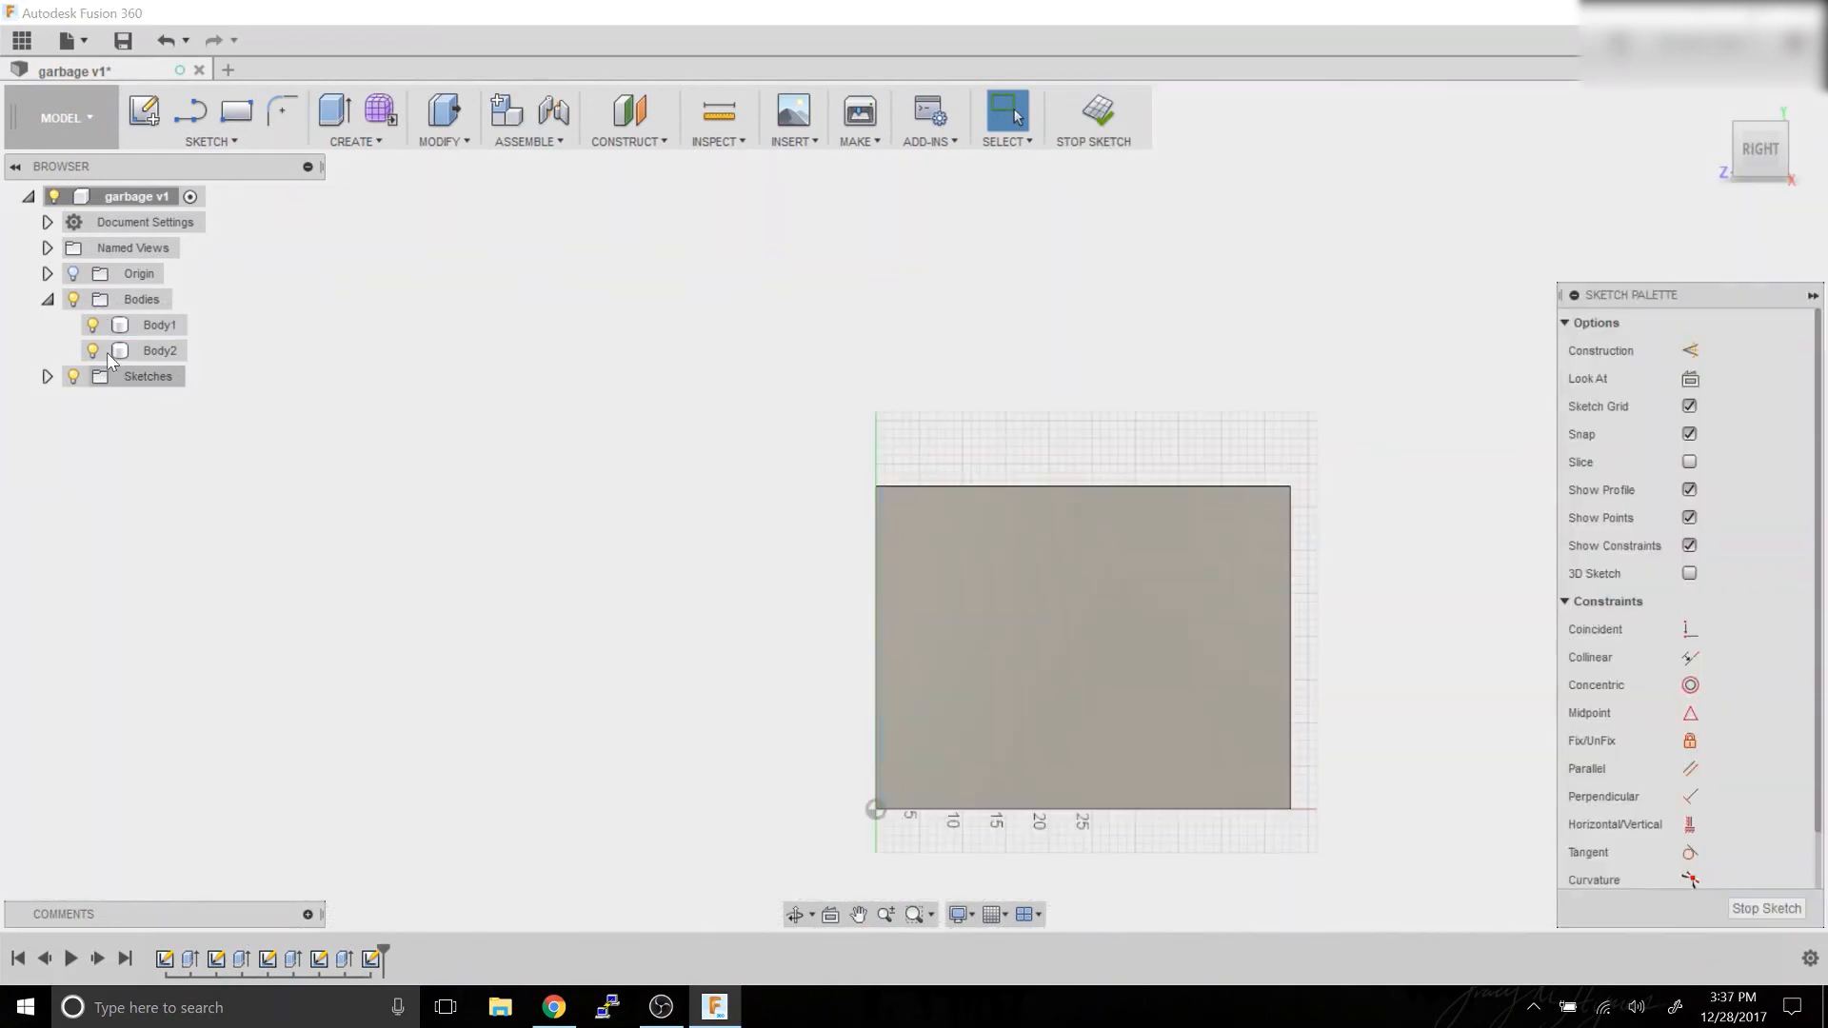
pyautogui.click(92, 325)
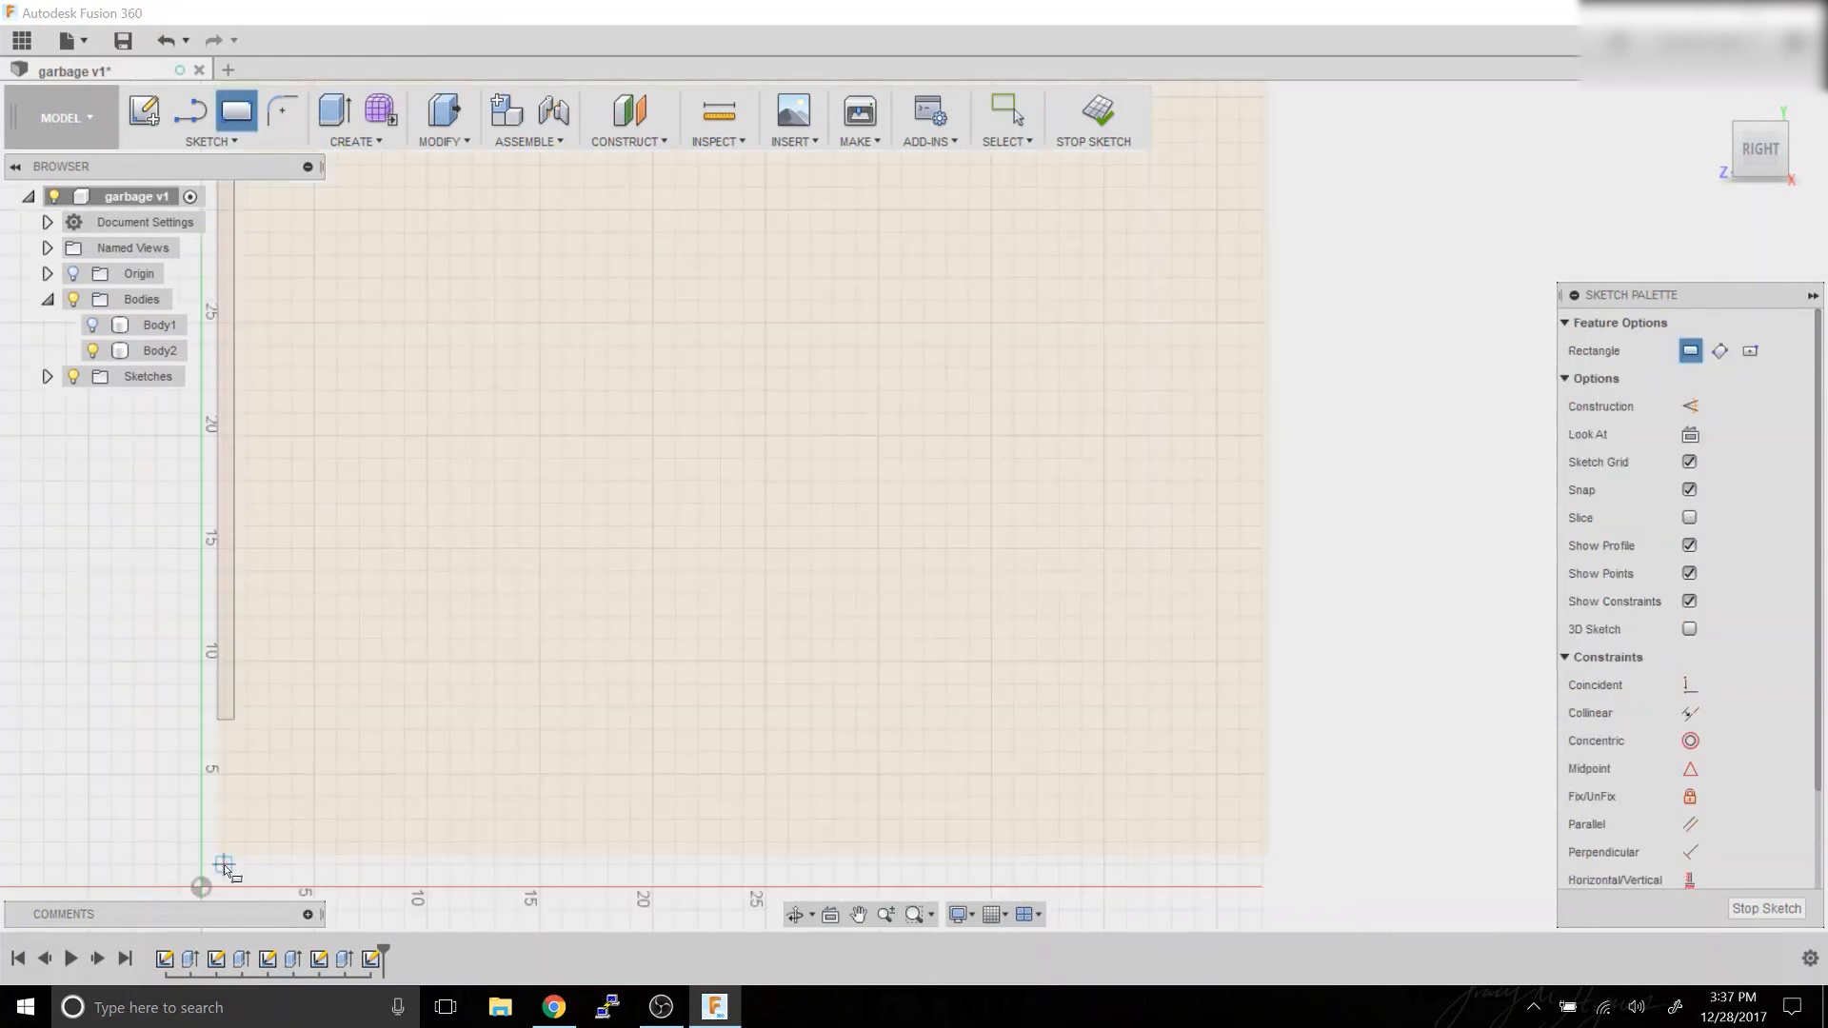
# Sketch a 3.5 in tall rectangle in the wall's lower corner nearest the window and a 1.5 by 3.5 in rectangle in the opposite lower corner.
pyautogui.click(222, 862)
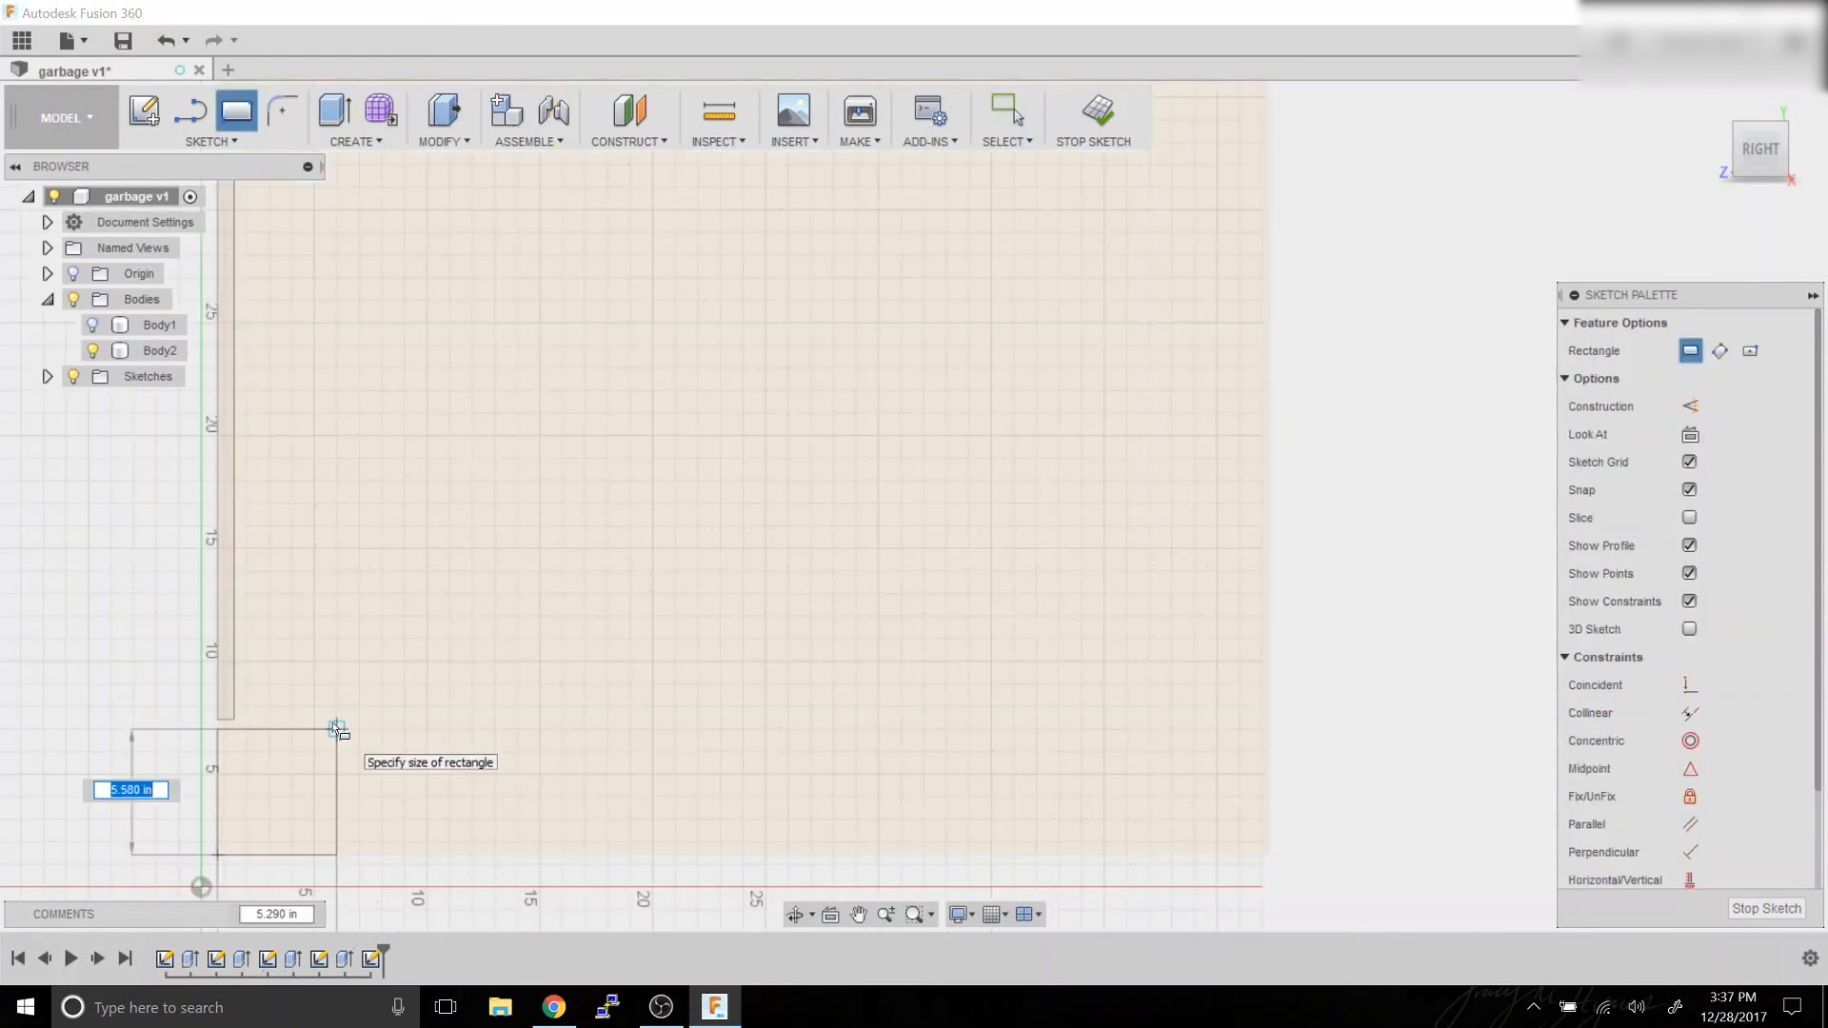
pyautogui.write('3.5')
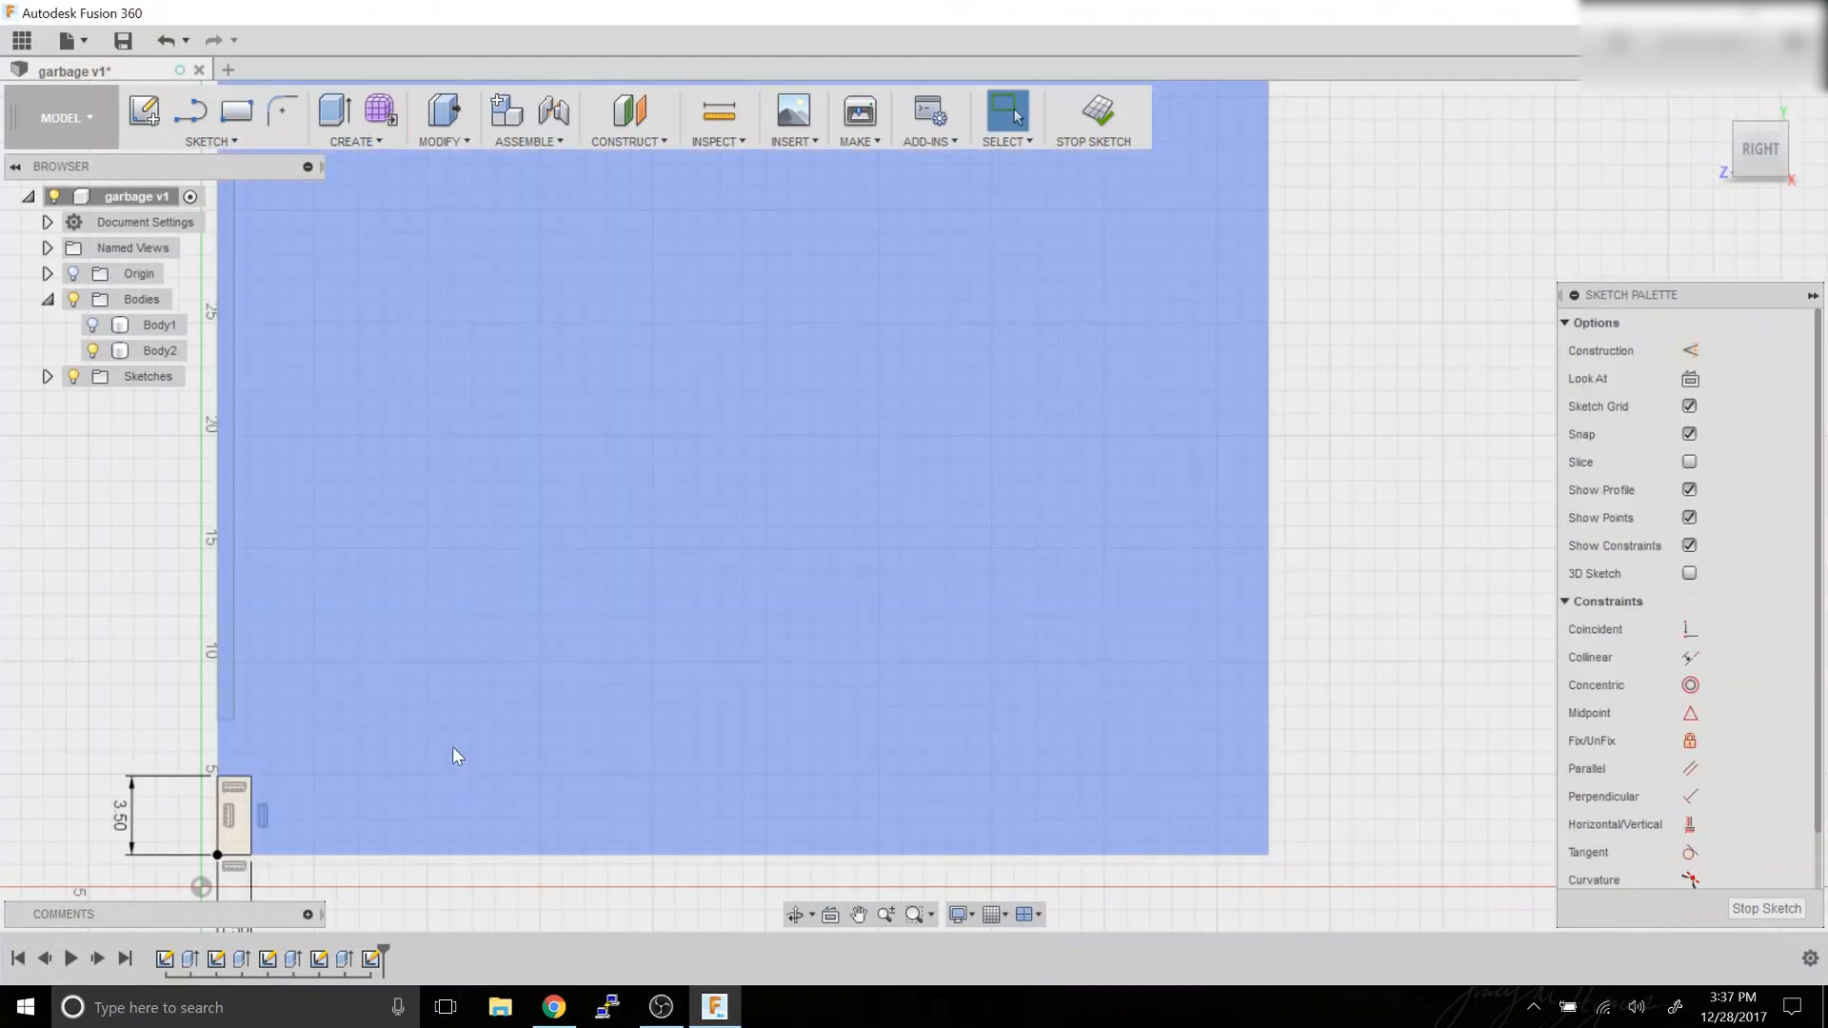
pyautogui.press('r')
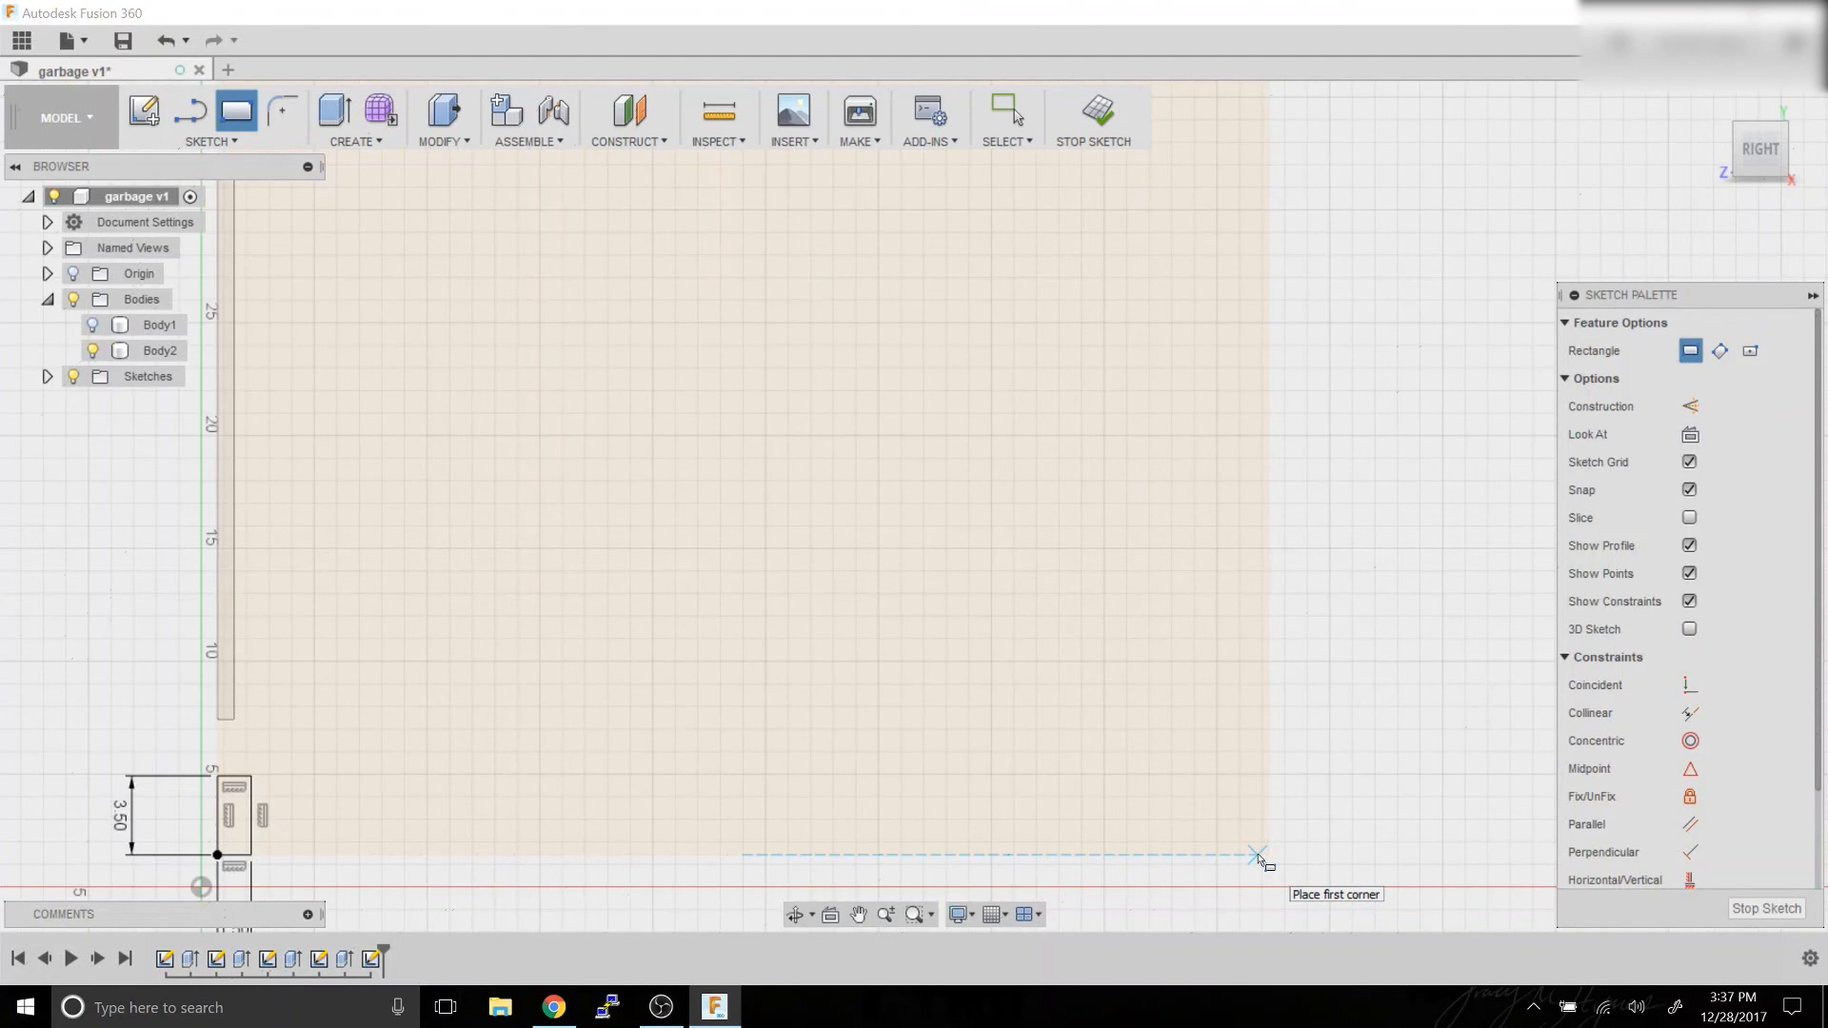
pyautogui.click(1259, 855)
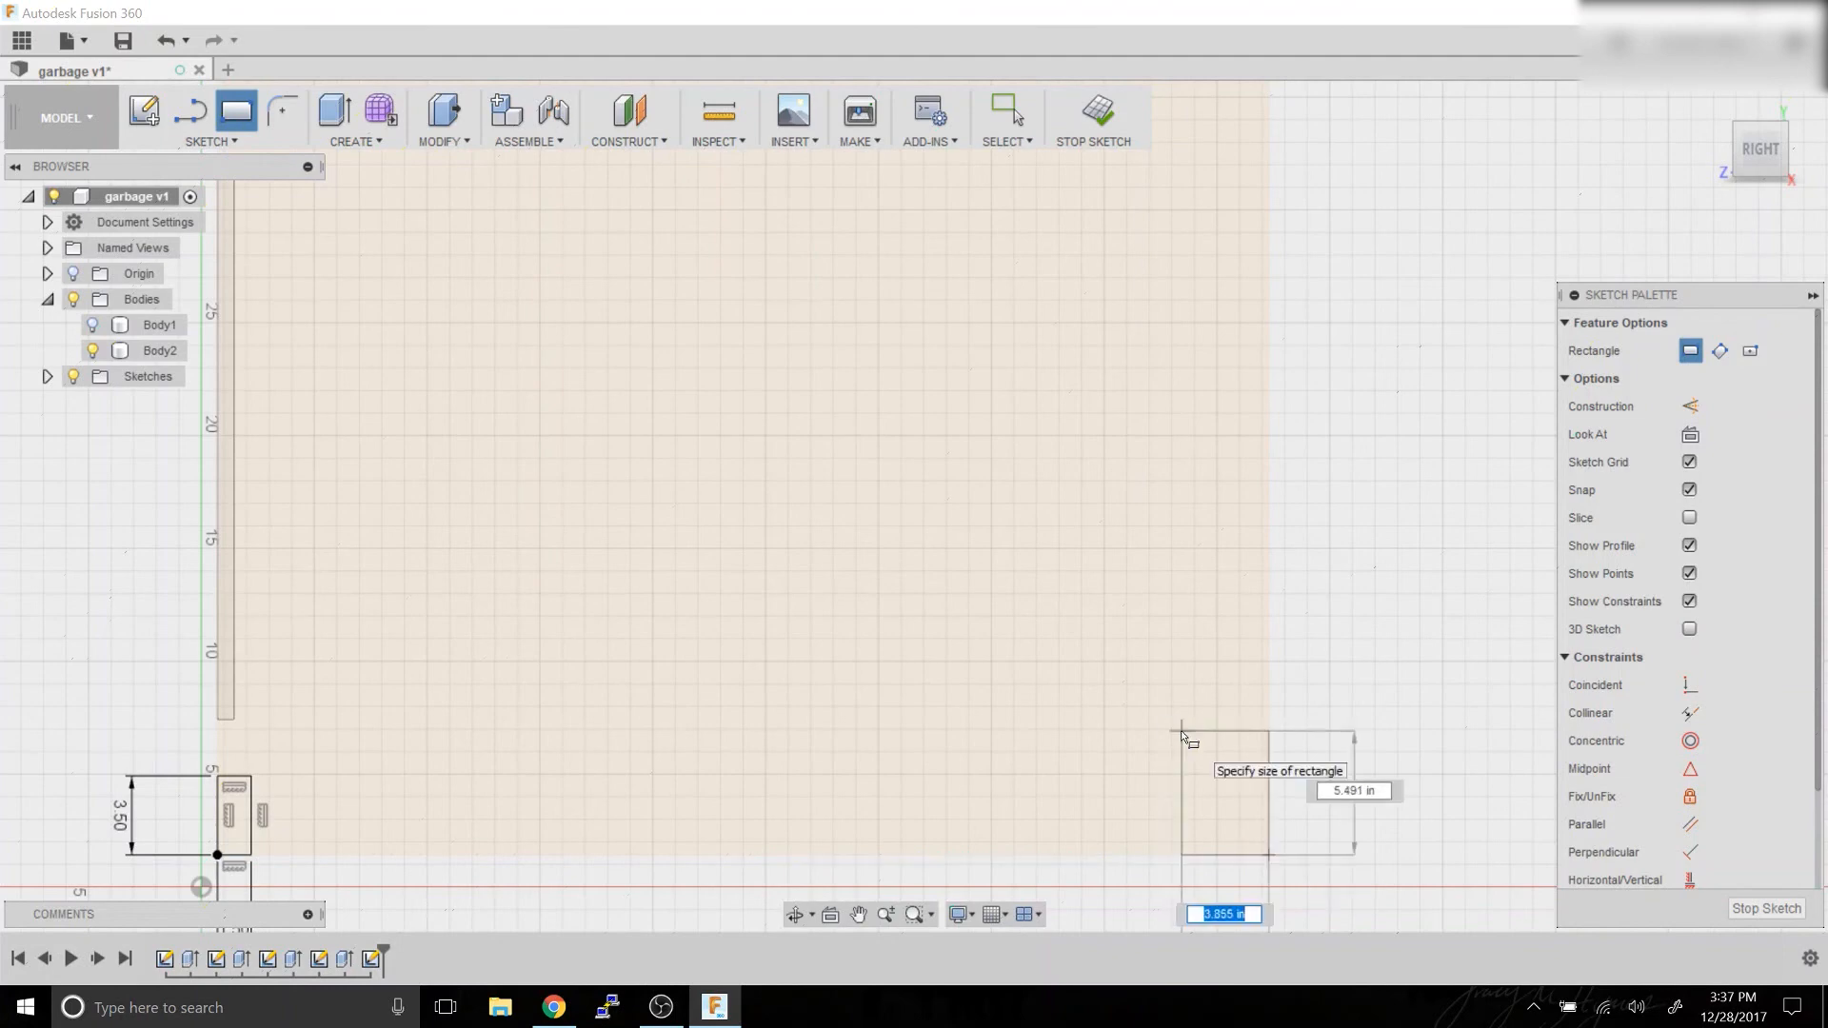
pyautogui.write('1.5')
pyautogui.press('Tab')
pyautogui.write('3')
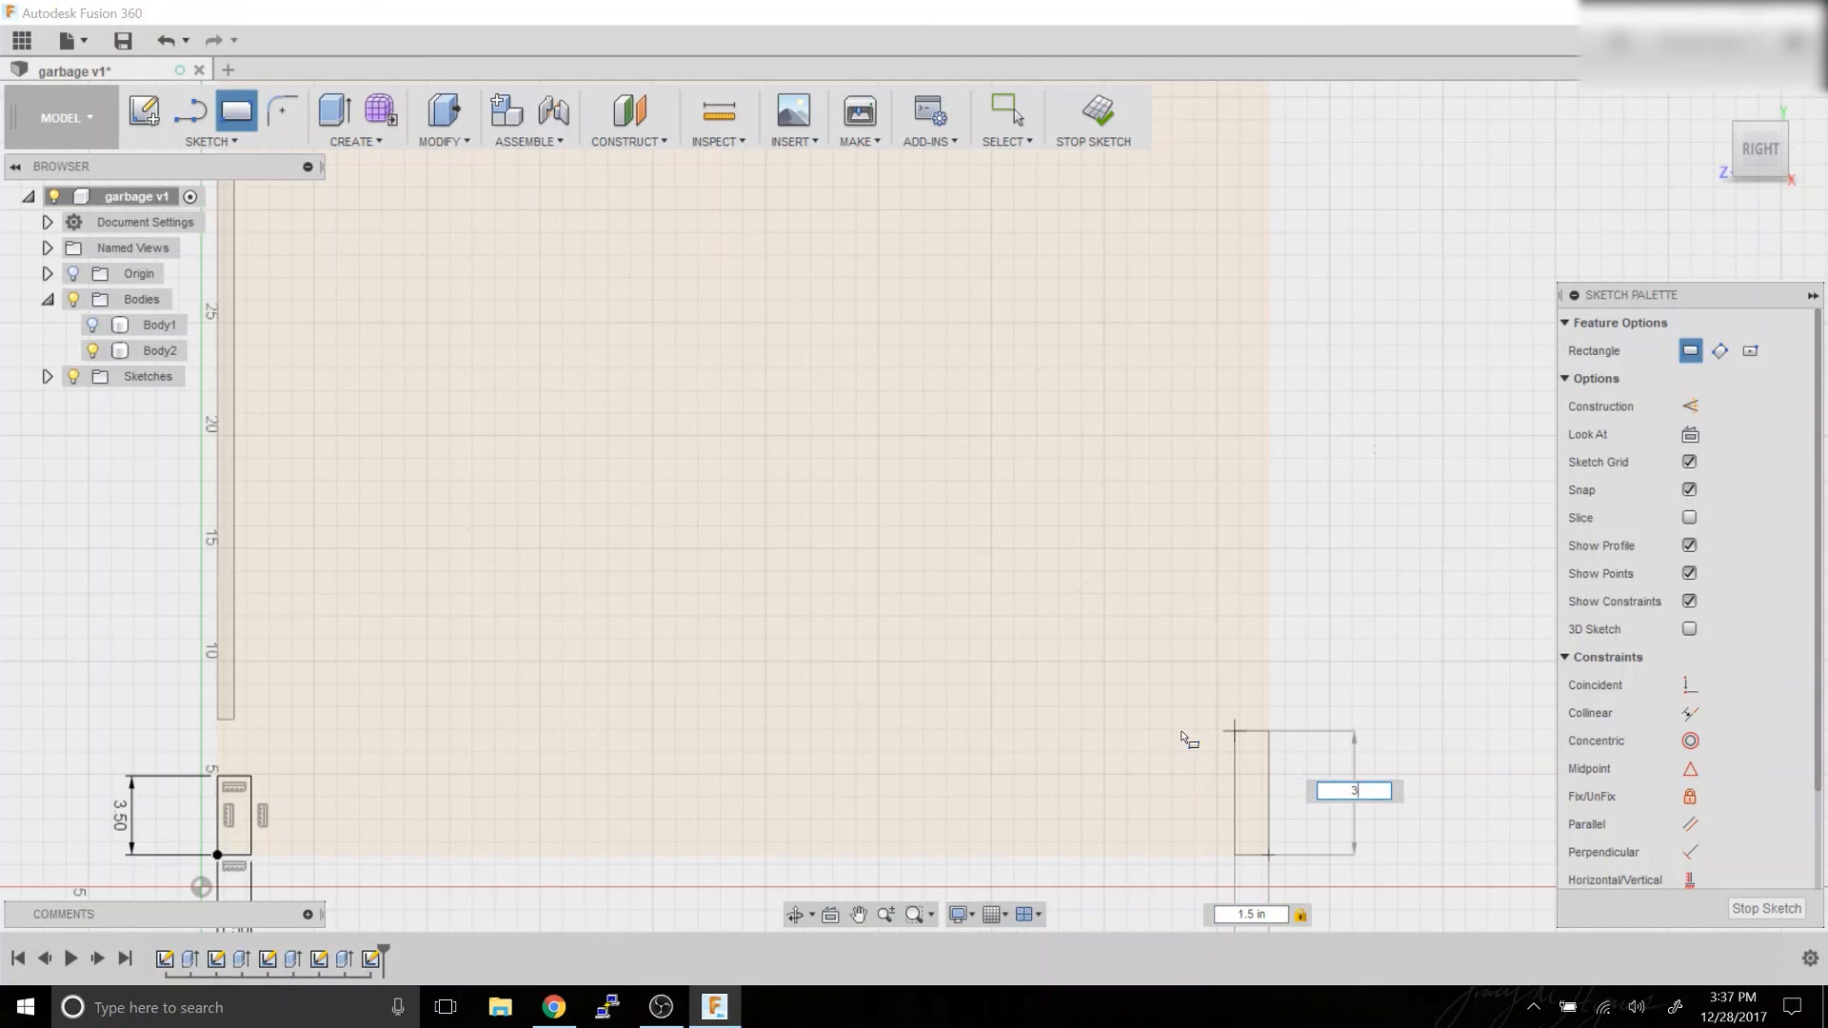
pyautogui.write('.5')
pyautogui.press('Tab')
pyautogui.press('Return')
pyautogui.press('Escape')
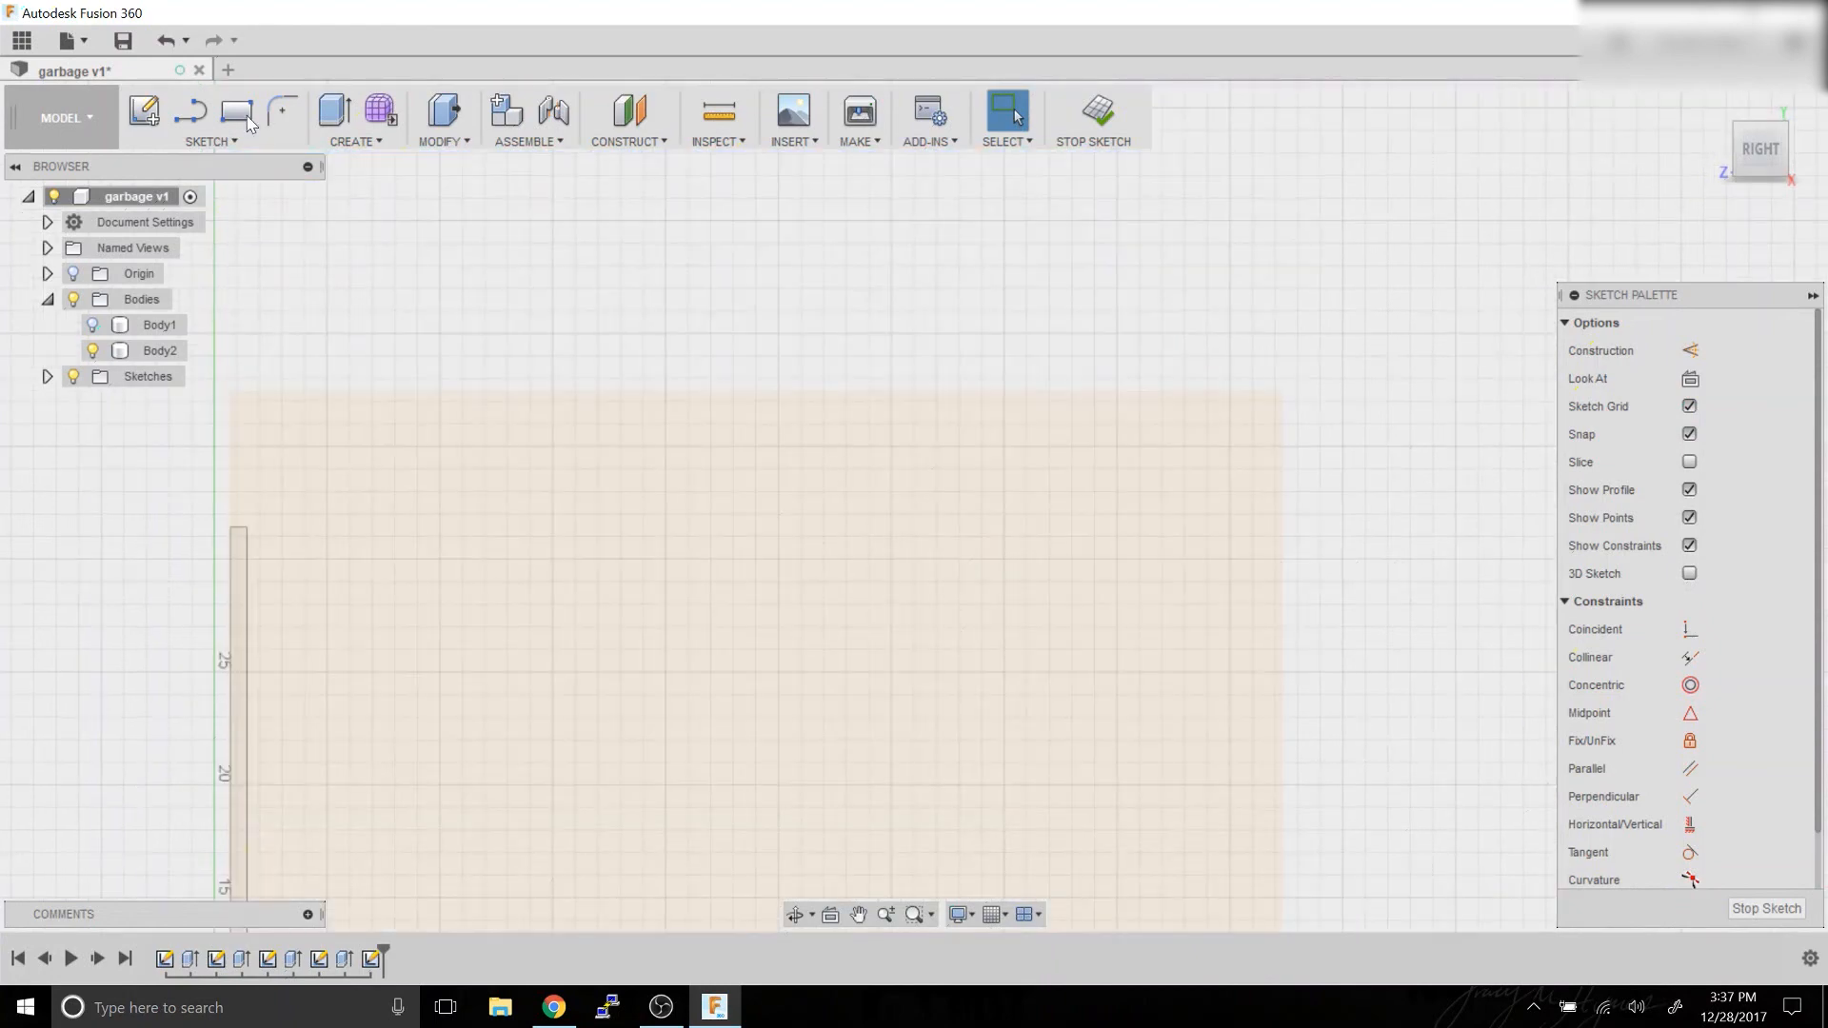
# Start a rectangle at the wall's upper corner above the window panel and set its height to 0.71 in.
pyautogui.click(238, 112)
pyautogui.click(230, 391)
pyautogui.press('BackSpace')
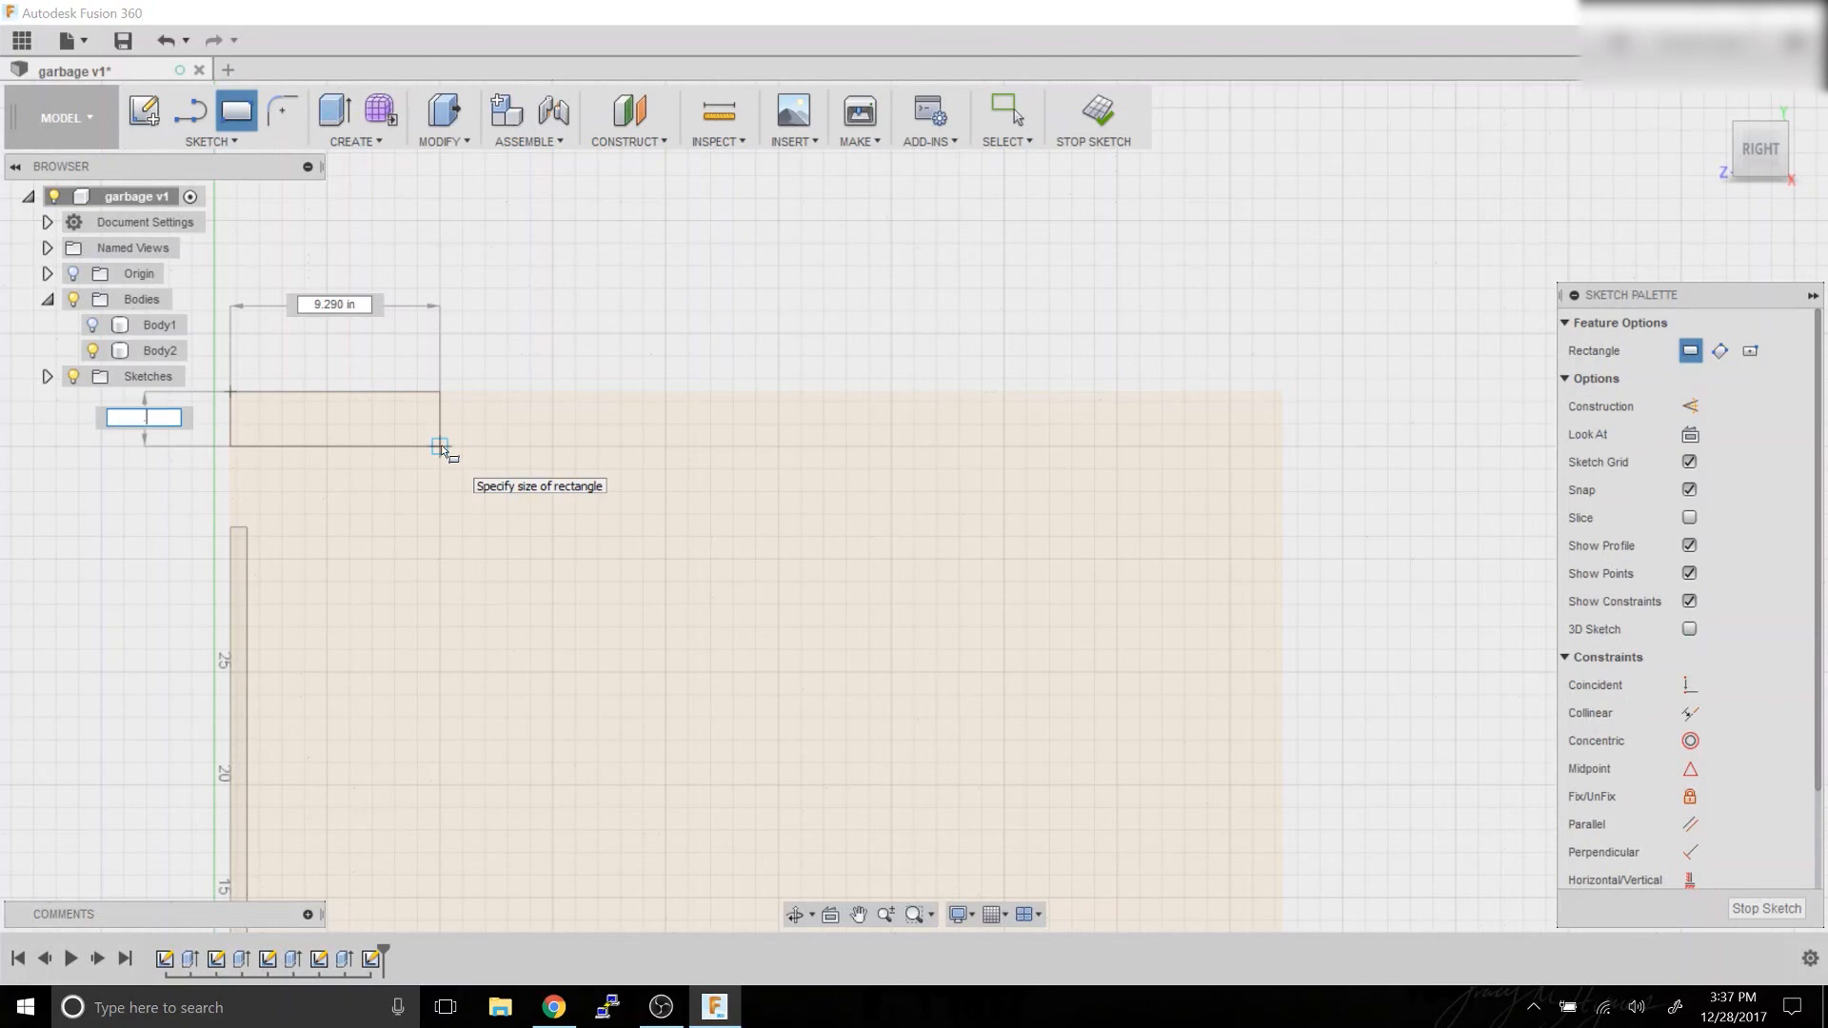
pyautogui.write('0.71')
pyautogui.press('Tab')
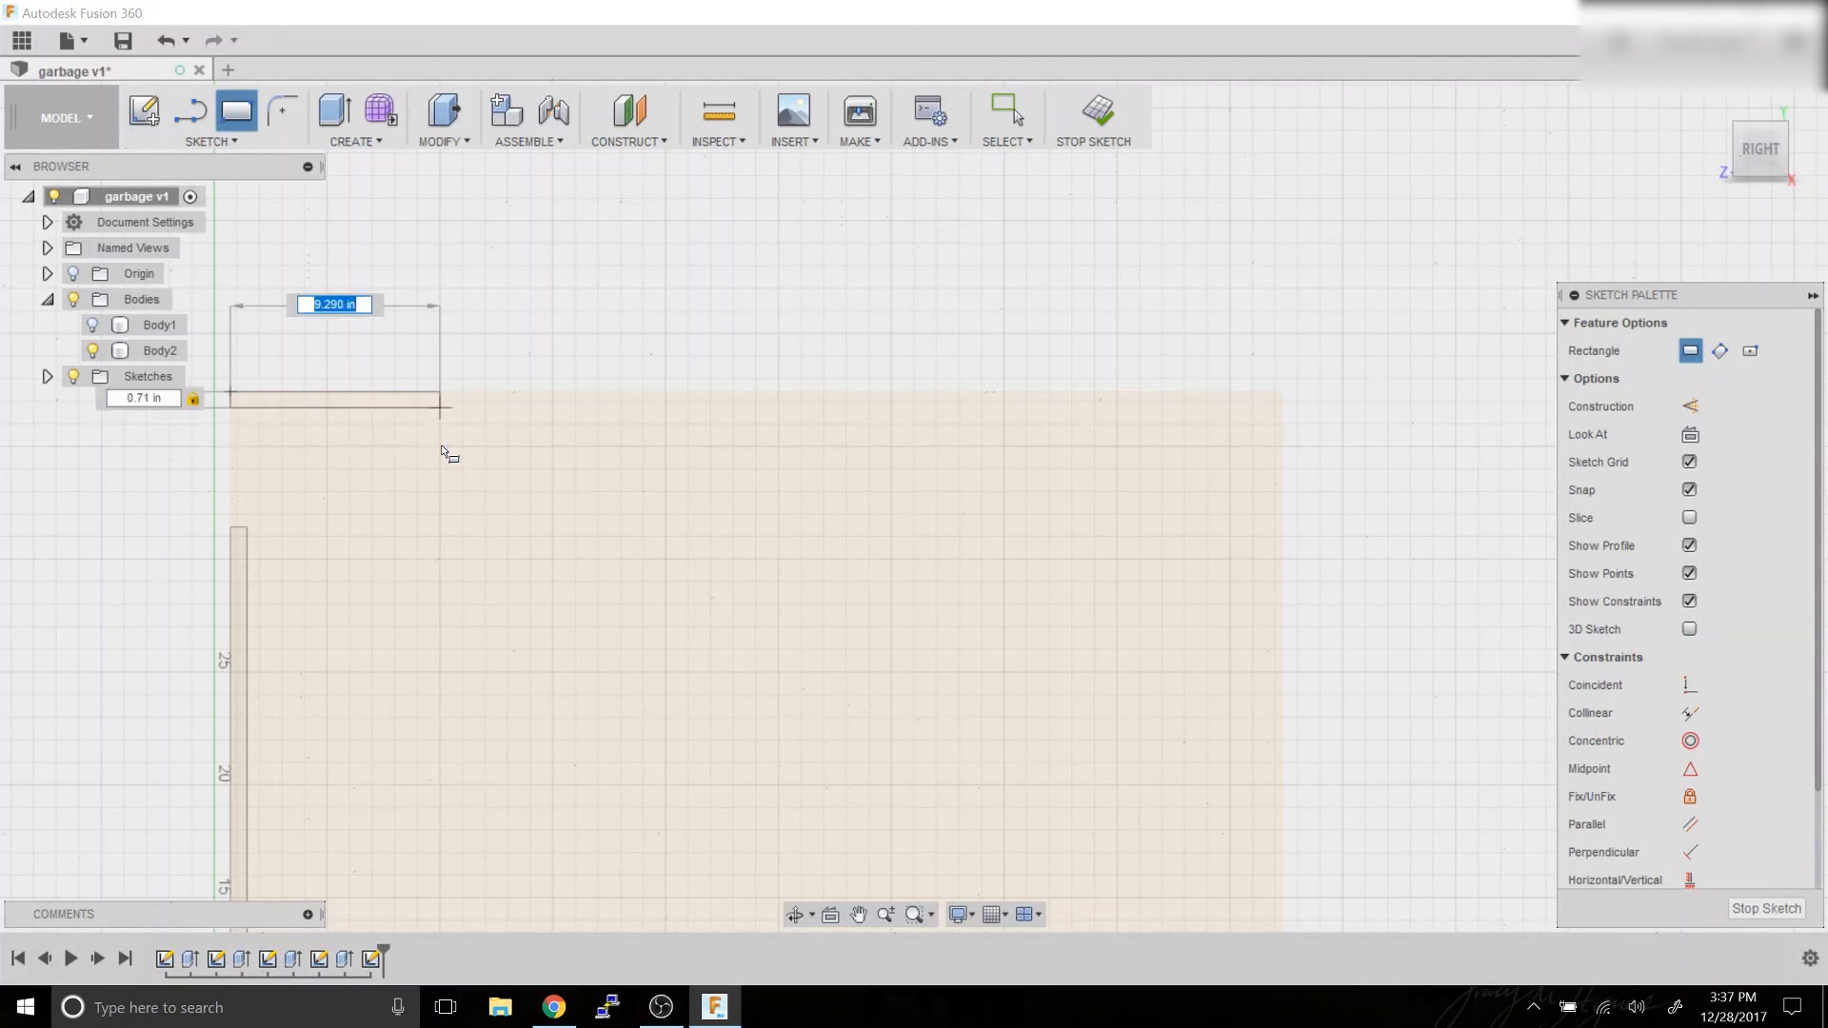
# Finish the rectangle at the upper-left corner of the panel face with a width of 8 in and height of 0.71 in.
pyautogui.write('8')
pyautogui.press('Tab')
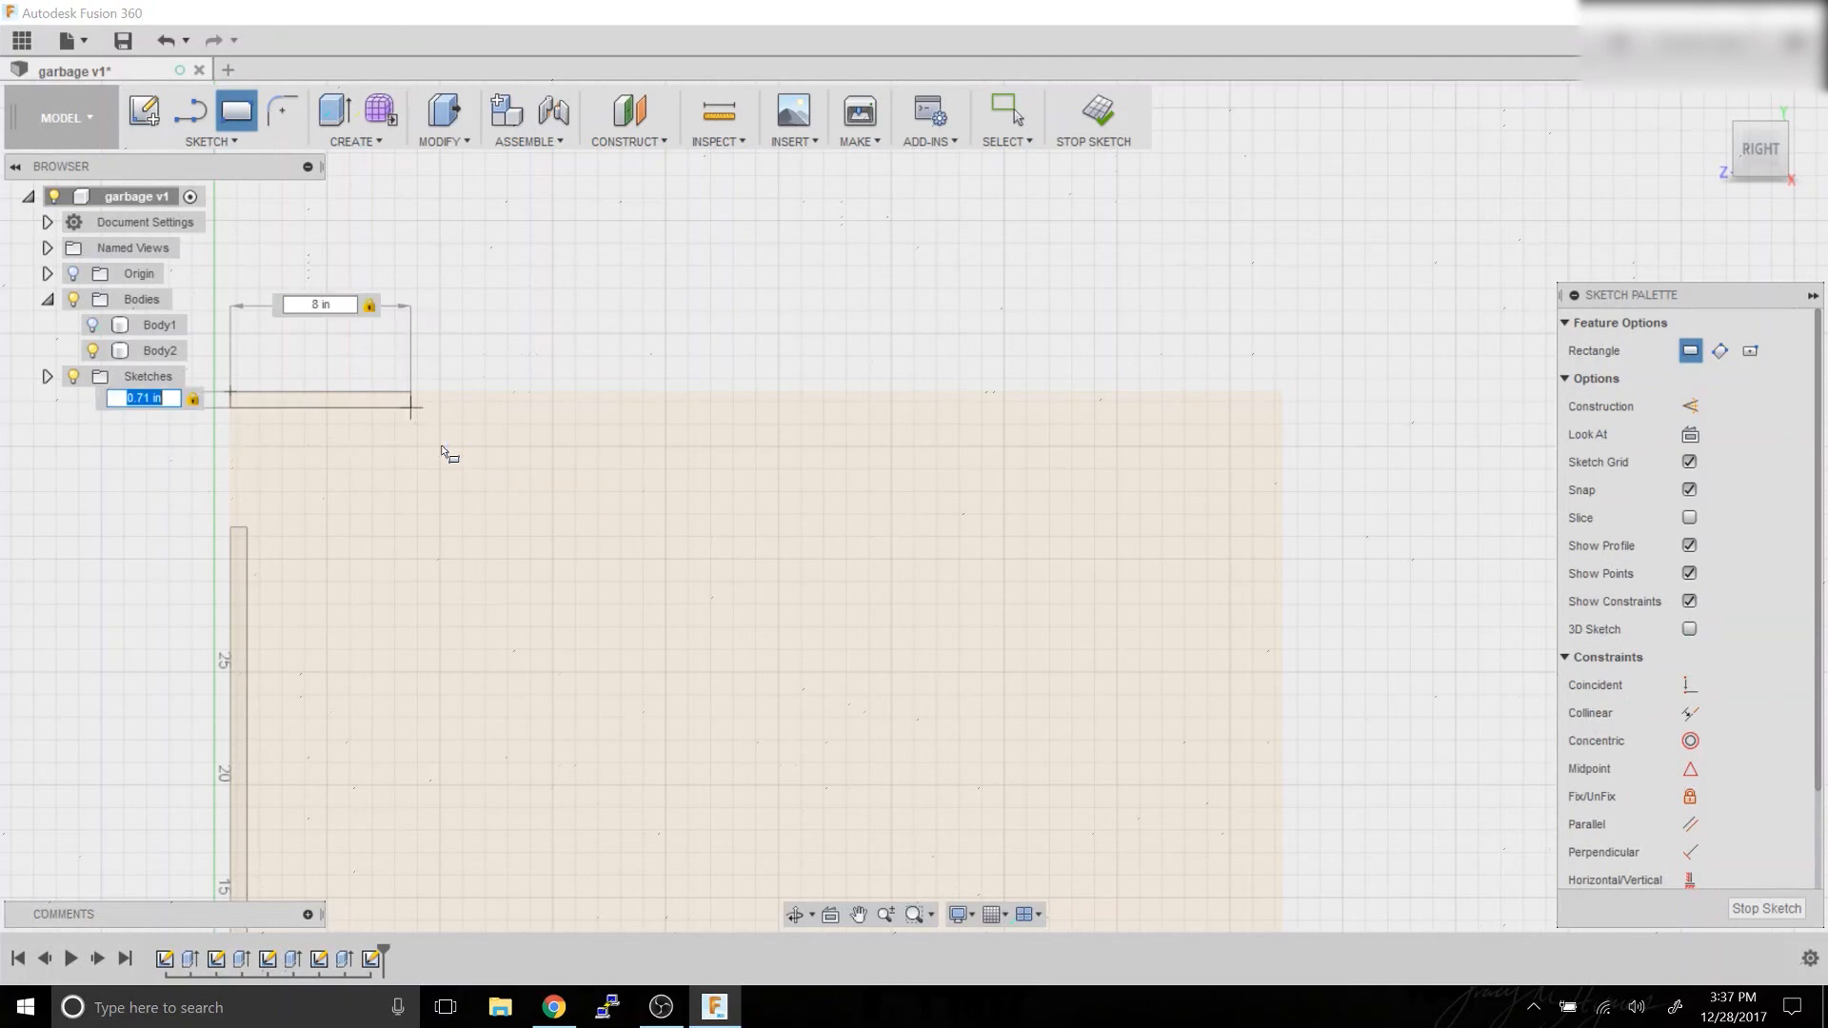
pyautogui.press('Return')
pyautogui.press('Escape')
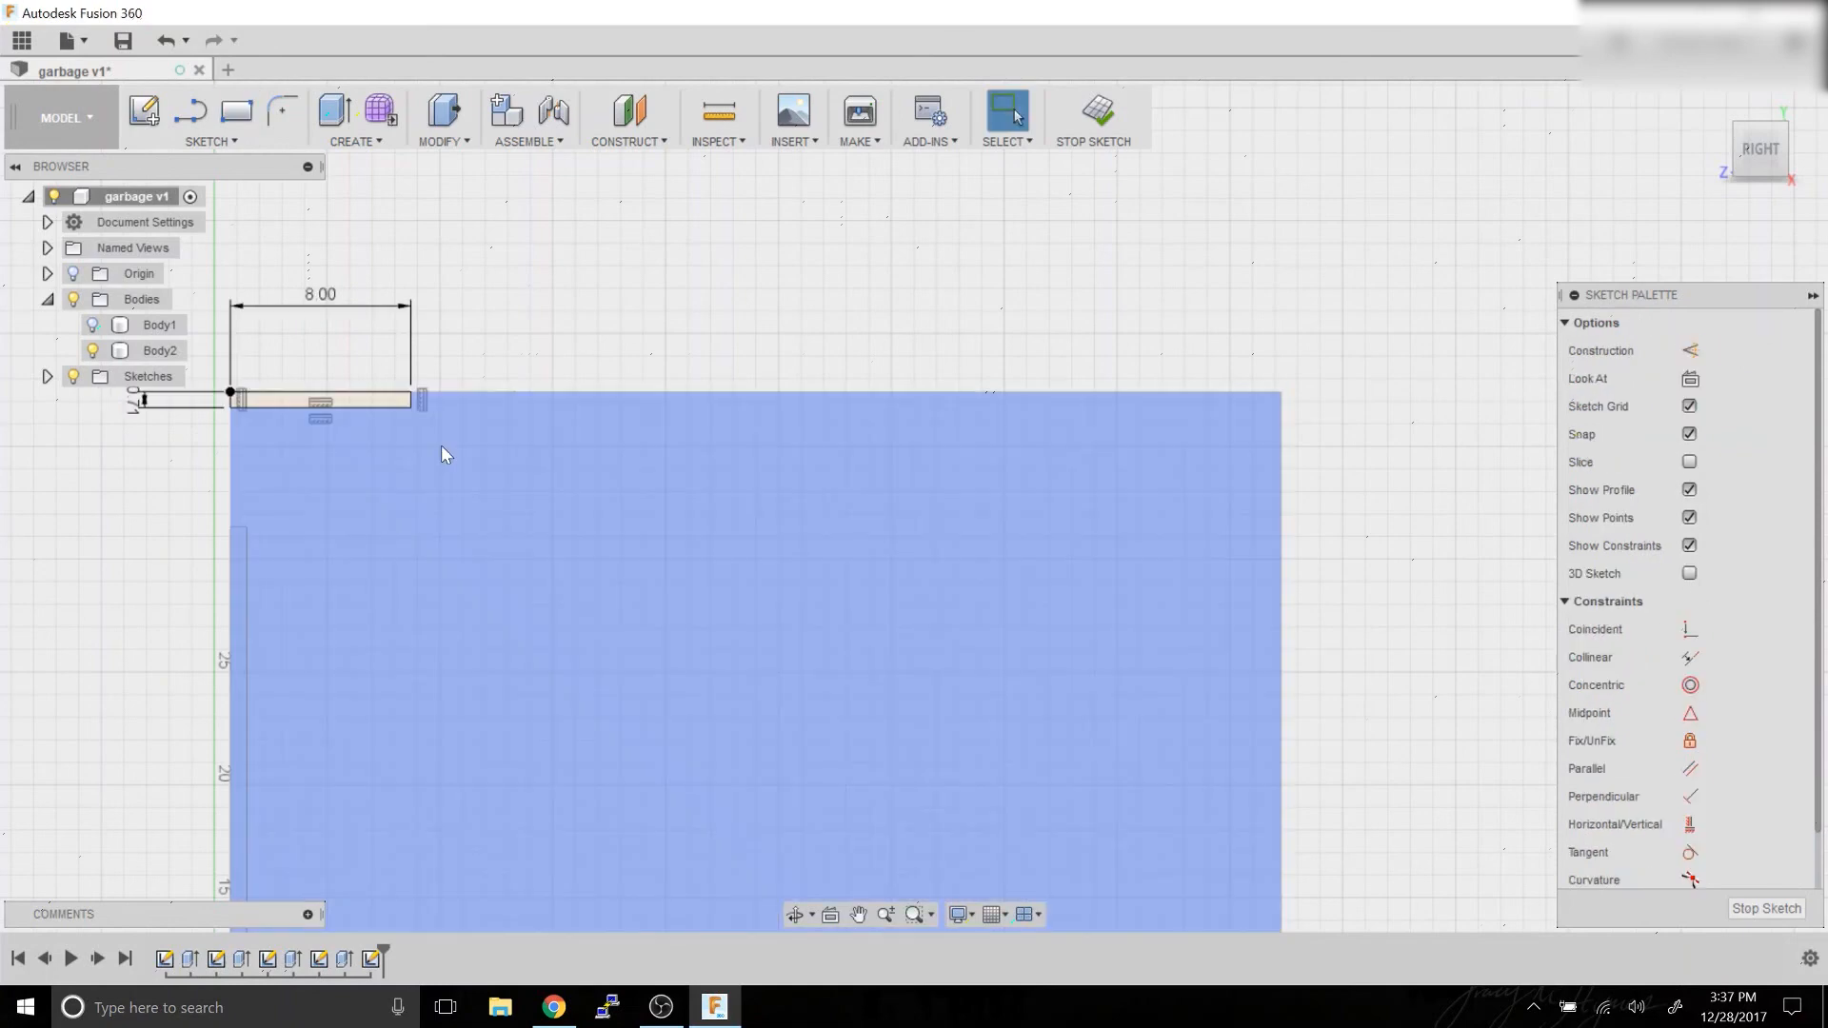
# Draw an 8 in by 0.71 in rectangle near the upper-right corner of the panel face and show Body1 again.
pyautogui.press('r')
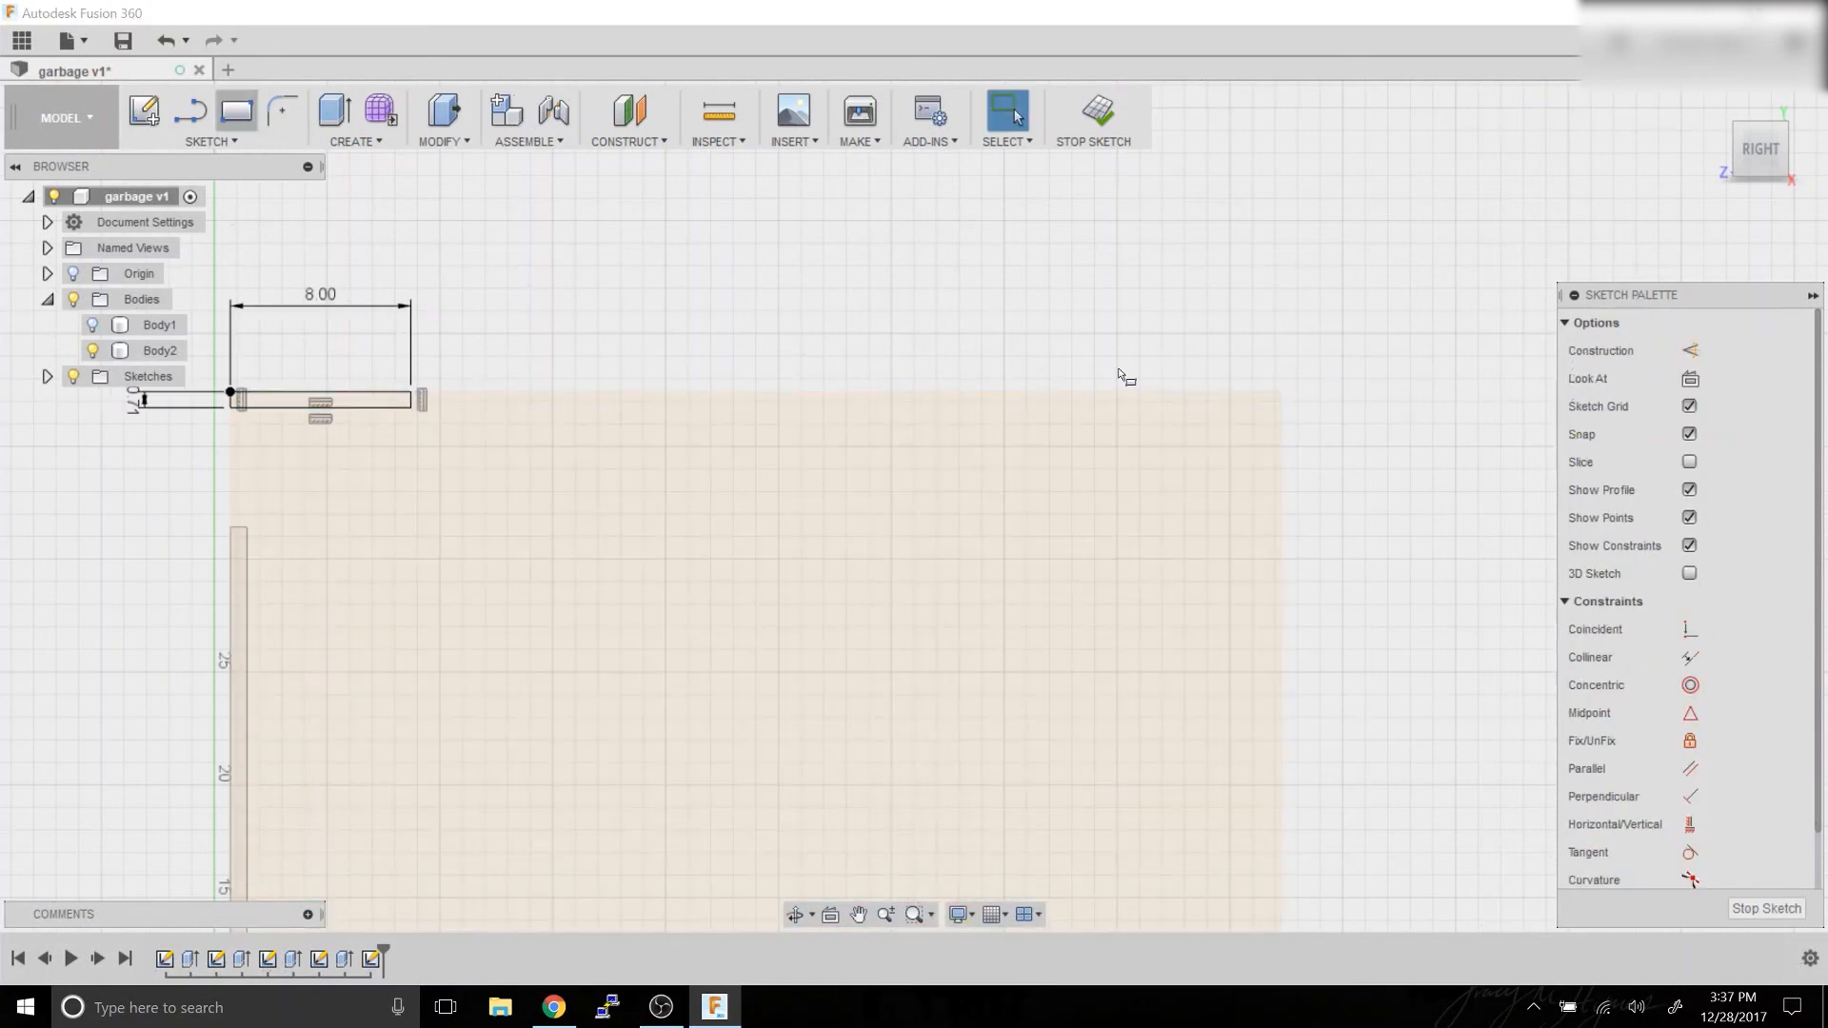
pyautogui.click(1275, 395)
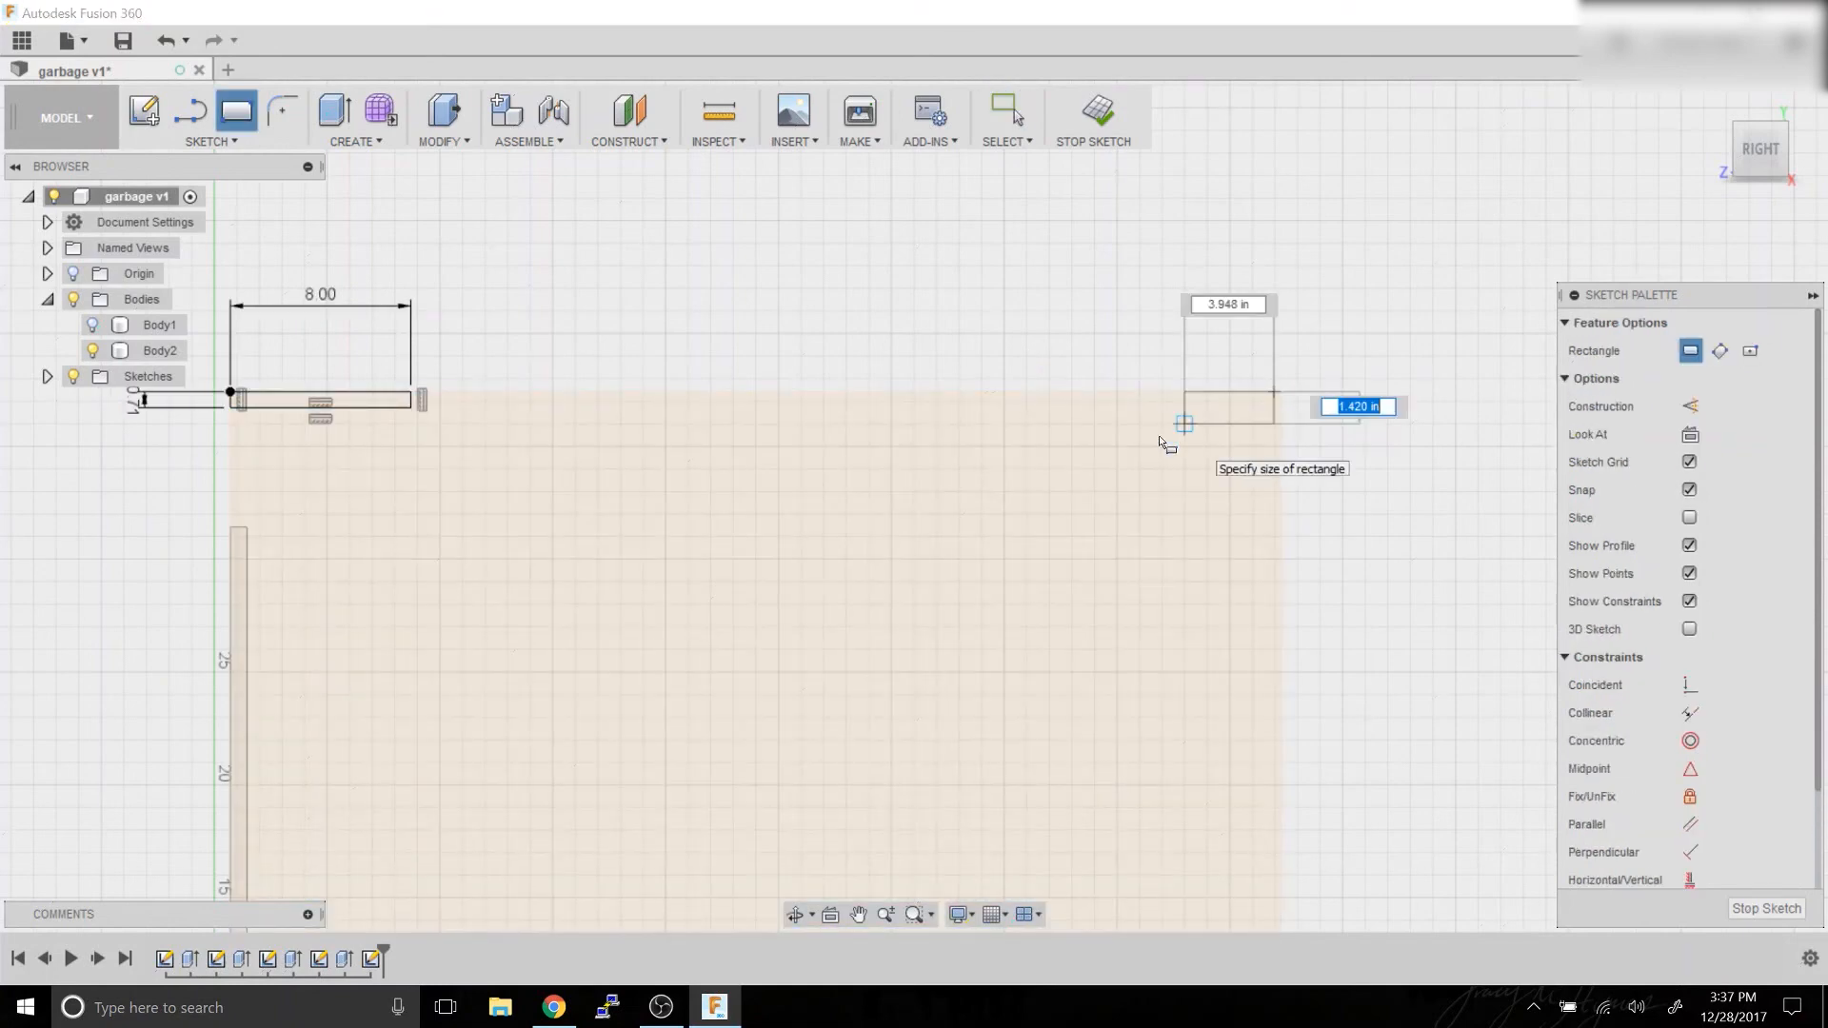
pyautogui.press('BackSpace')
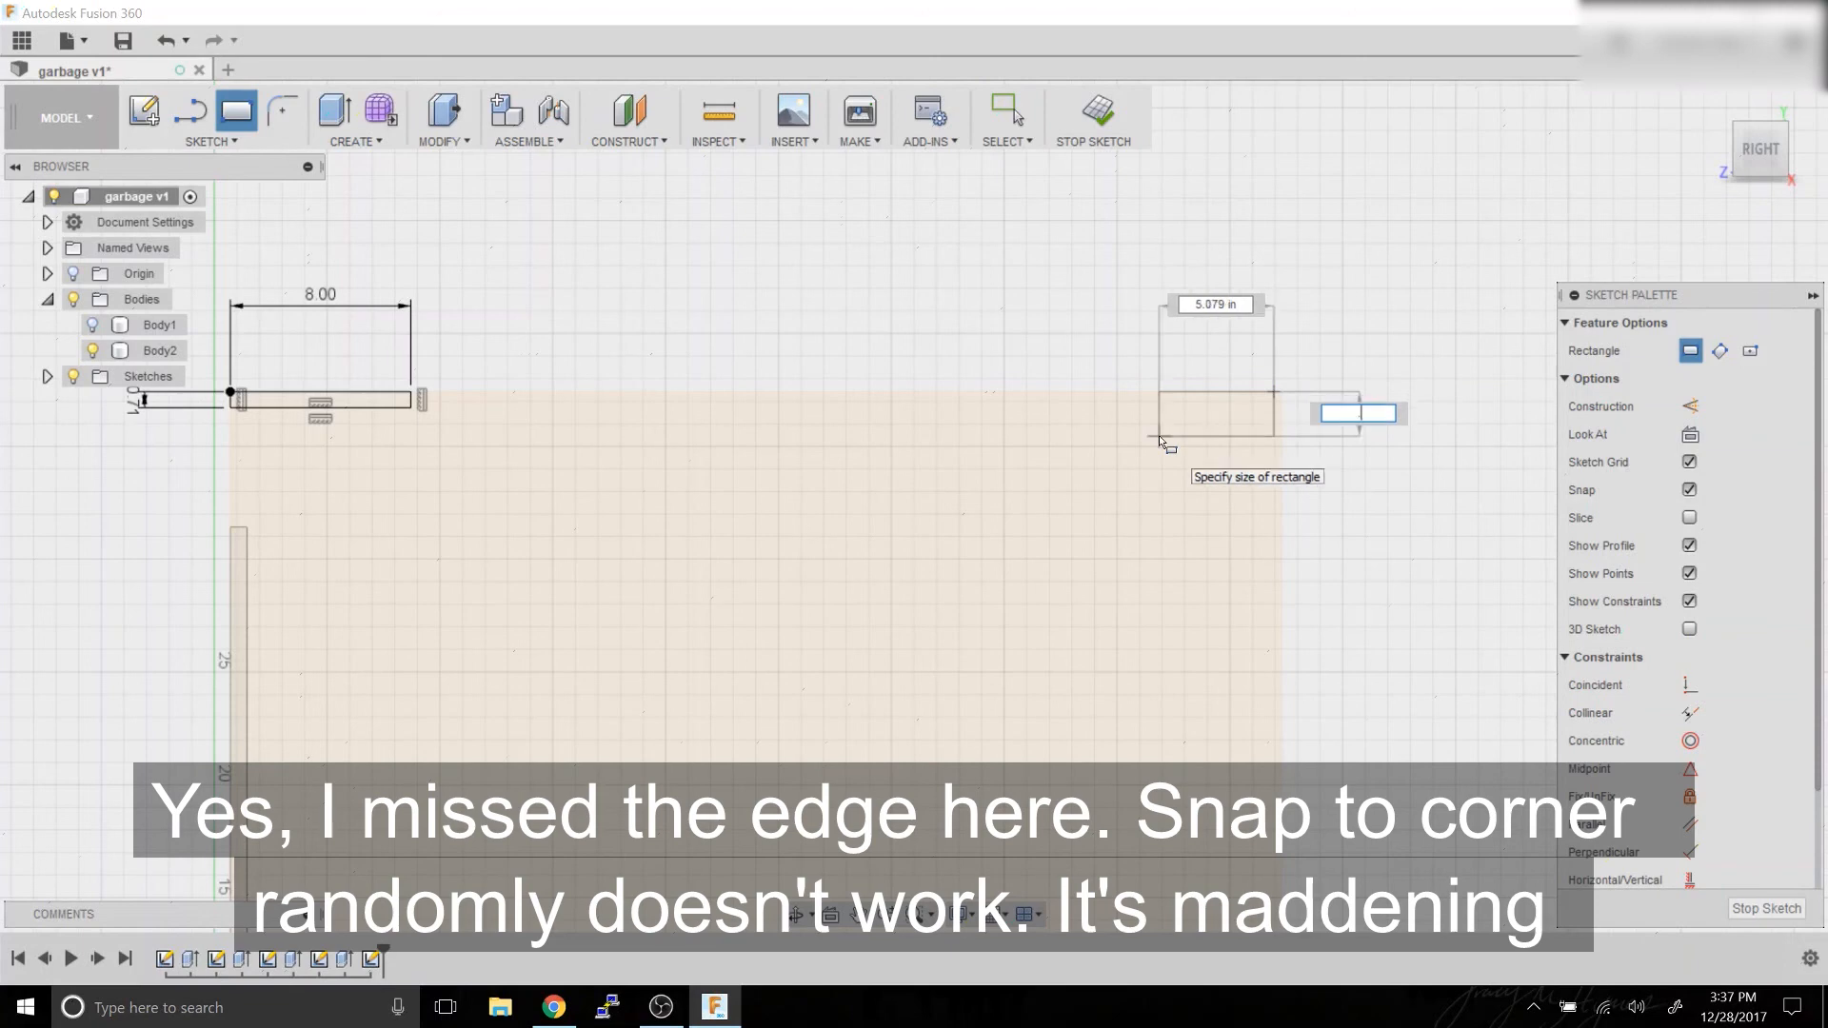
pyautogui.write('.71')
pyautogui.press('Tab')
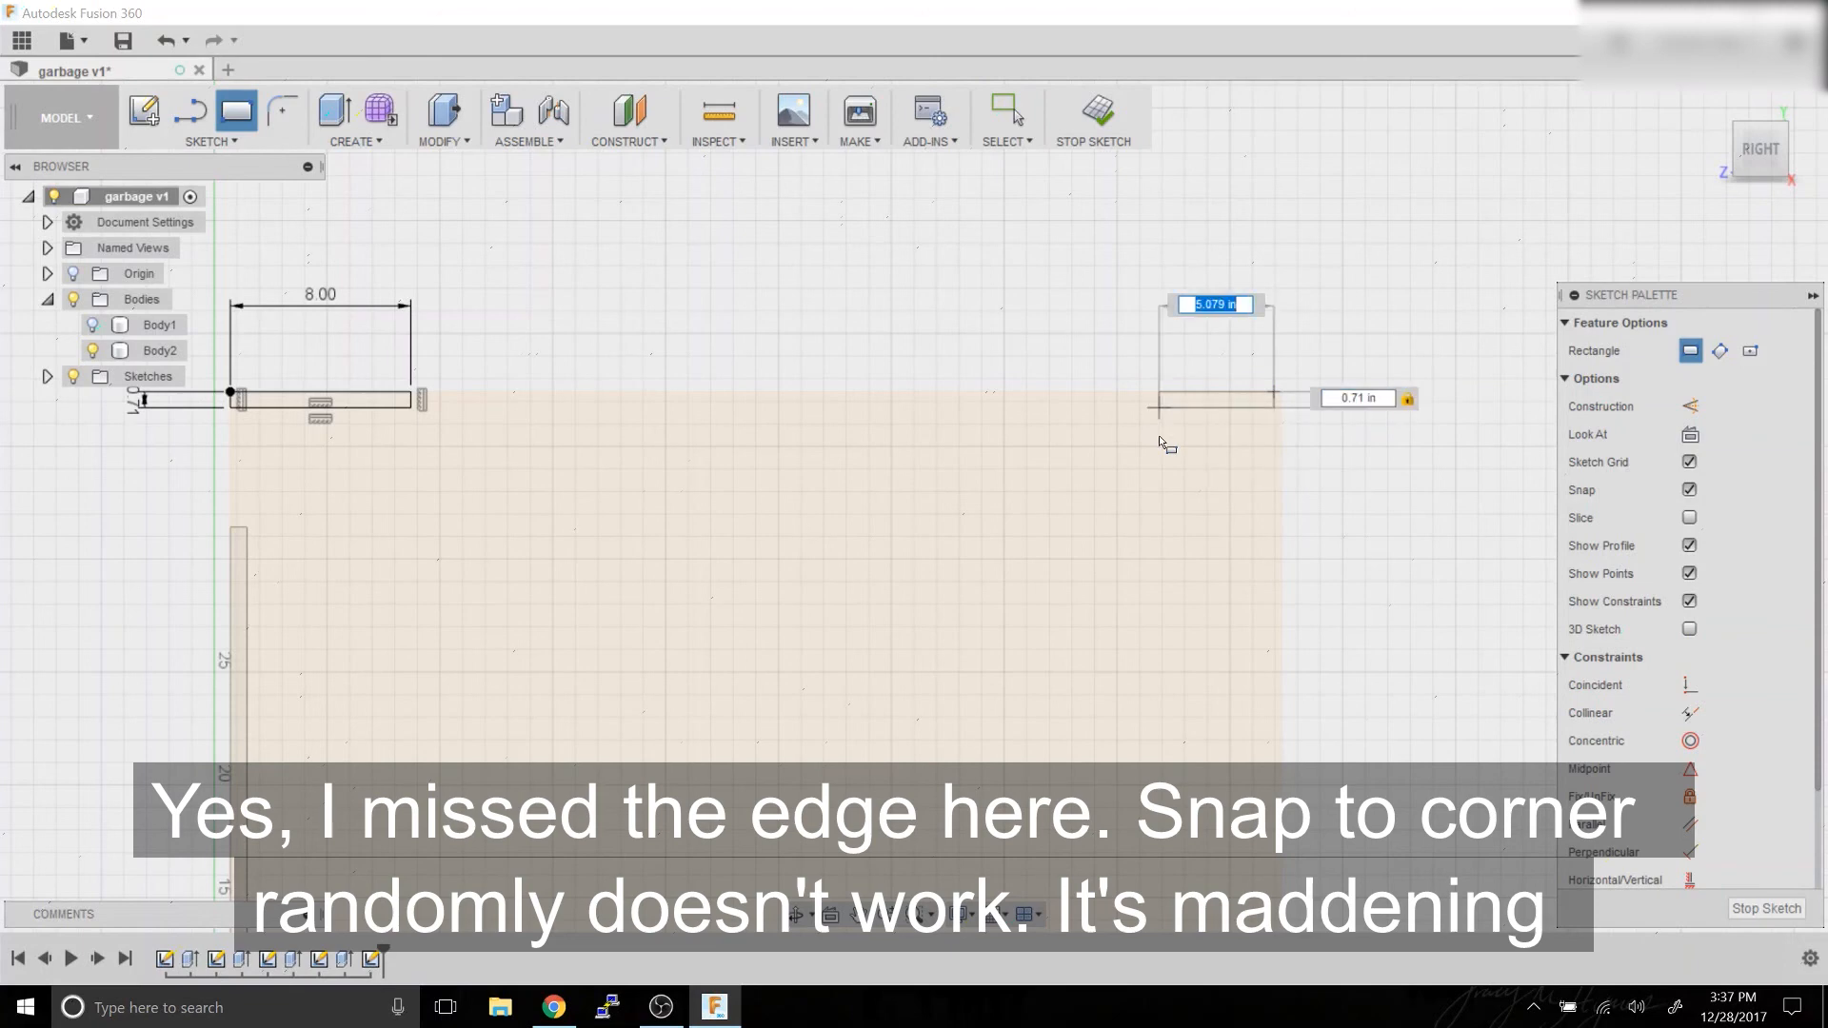
pyautogui.write('8')
pyautogui.press('Tab')
pyautogui.press('Return')
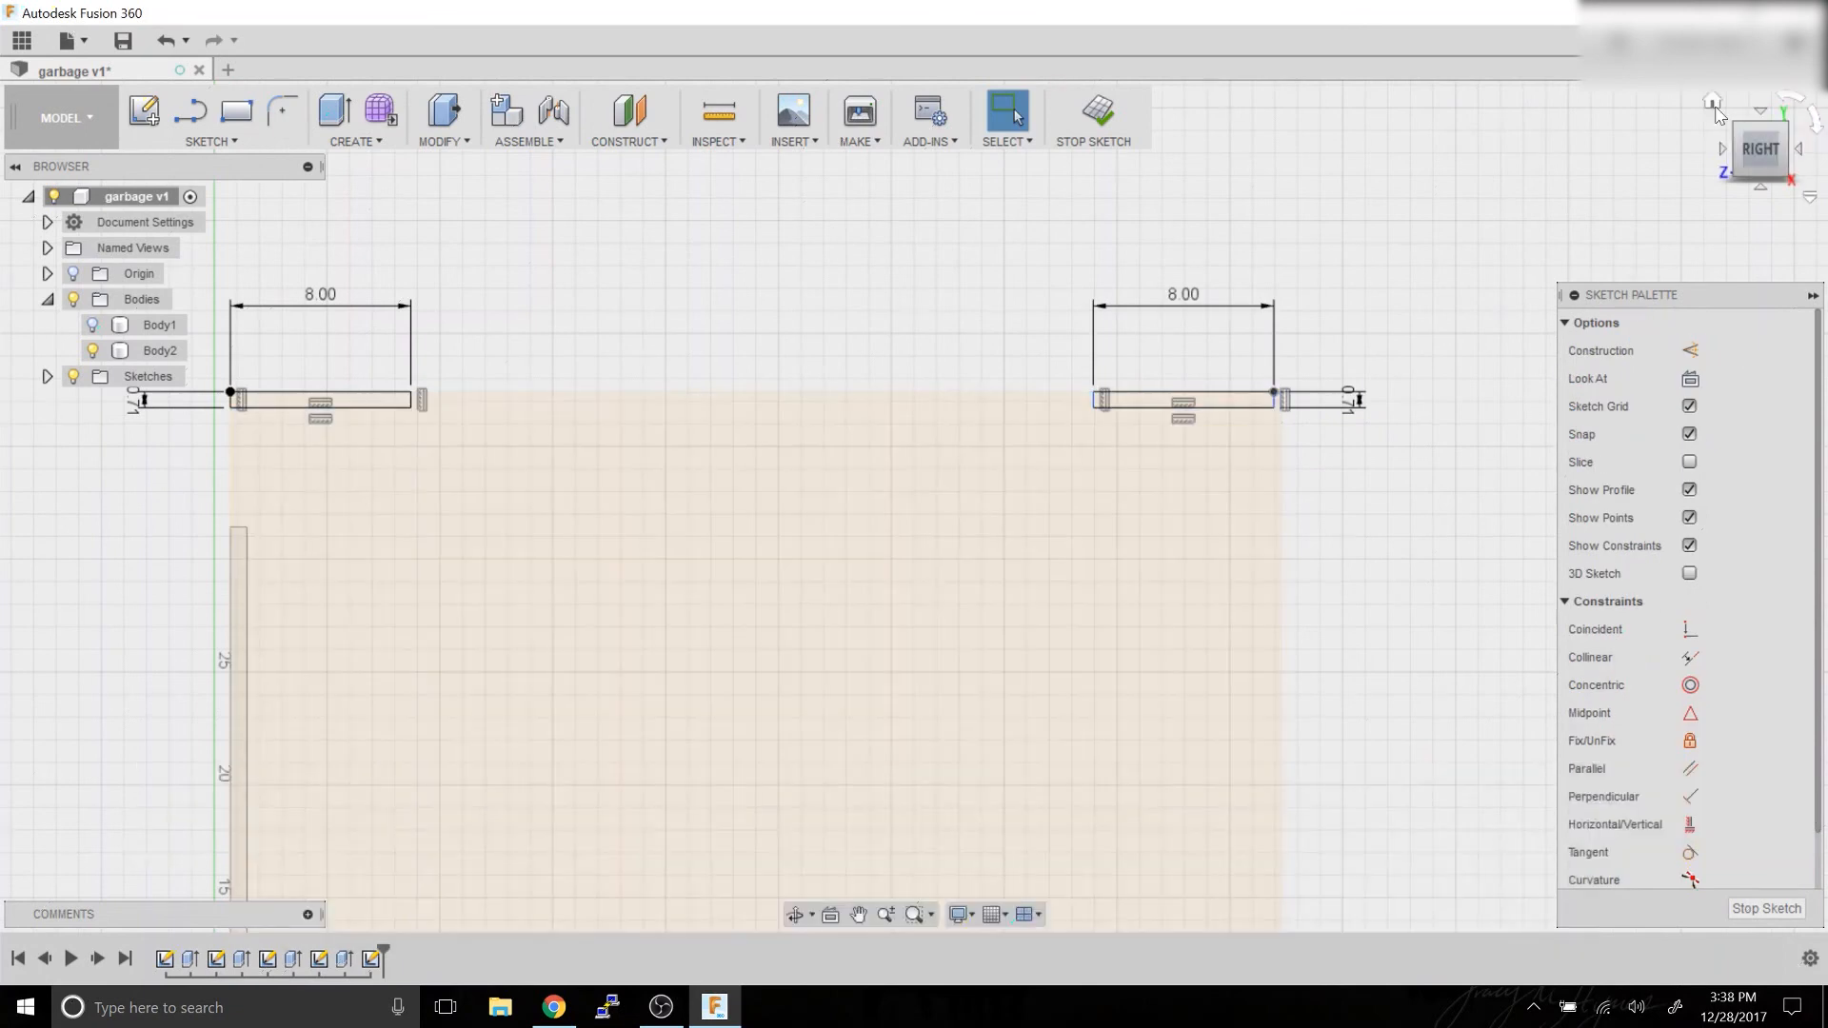
pyautogui.click(1712, 100)
pyautogui.click(93, 326)
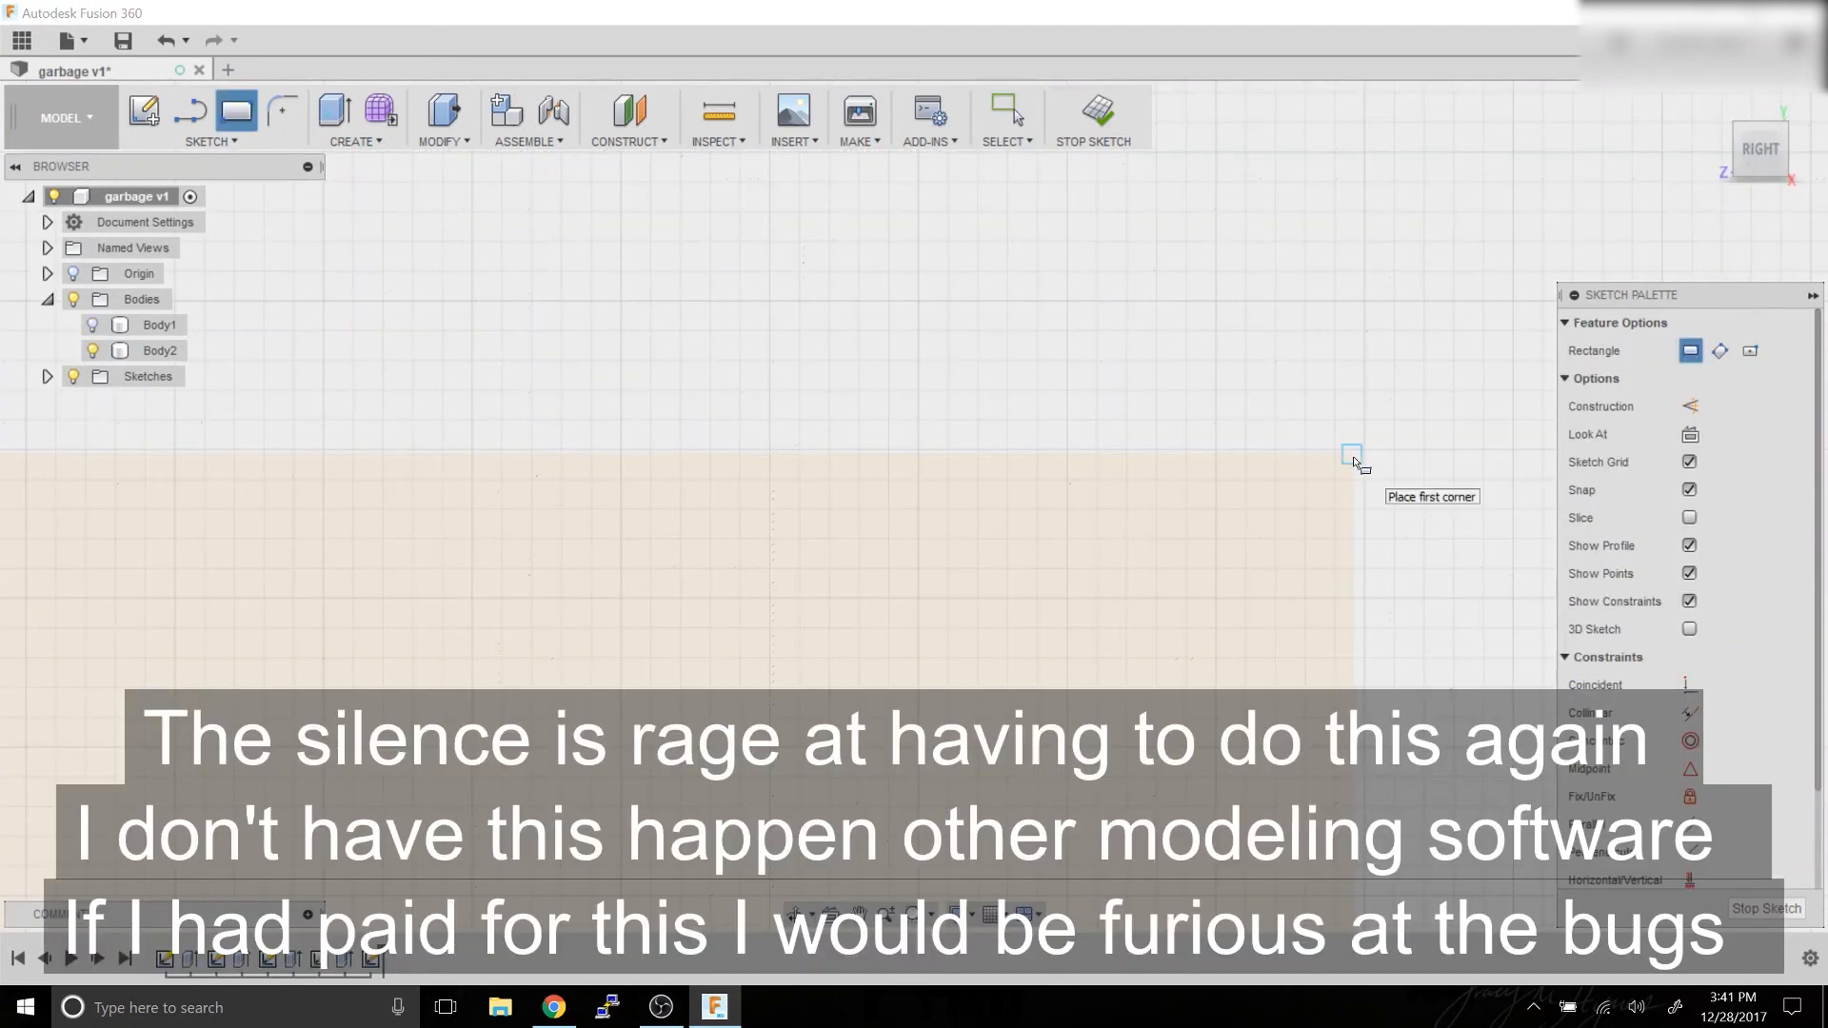
# Draw a rectangle 8 in wide and 0.71 in high, starting exactly at the upper-right corner of the panel face.
pyautogui.click(1352, 456)
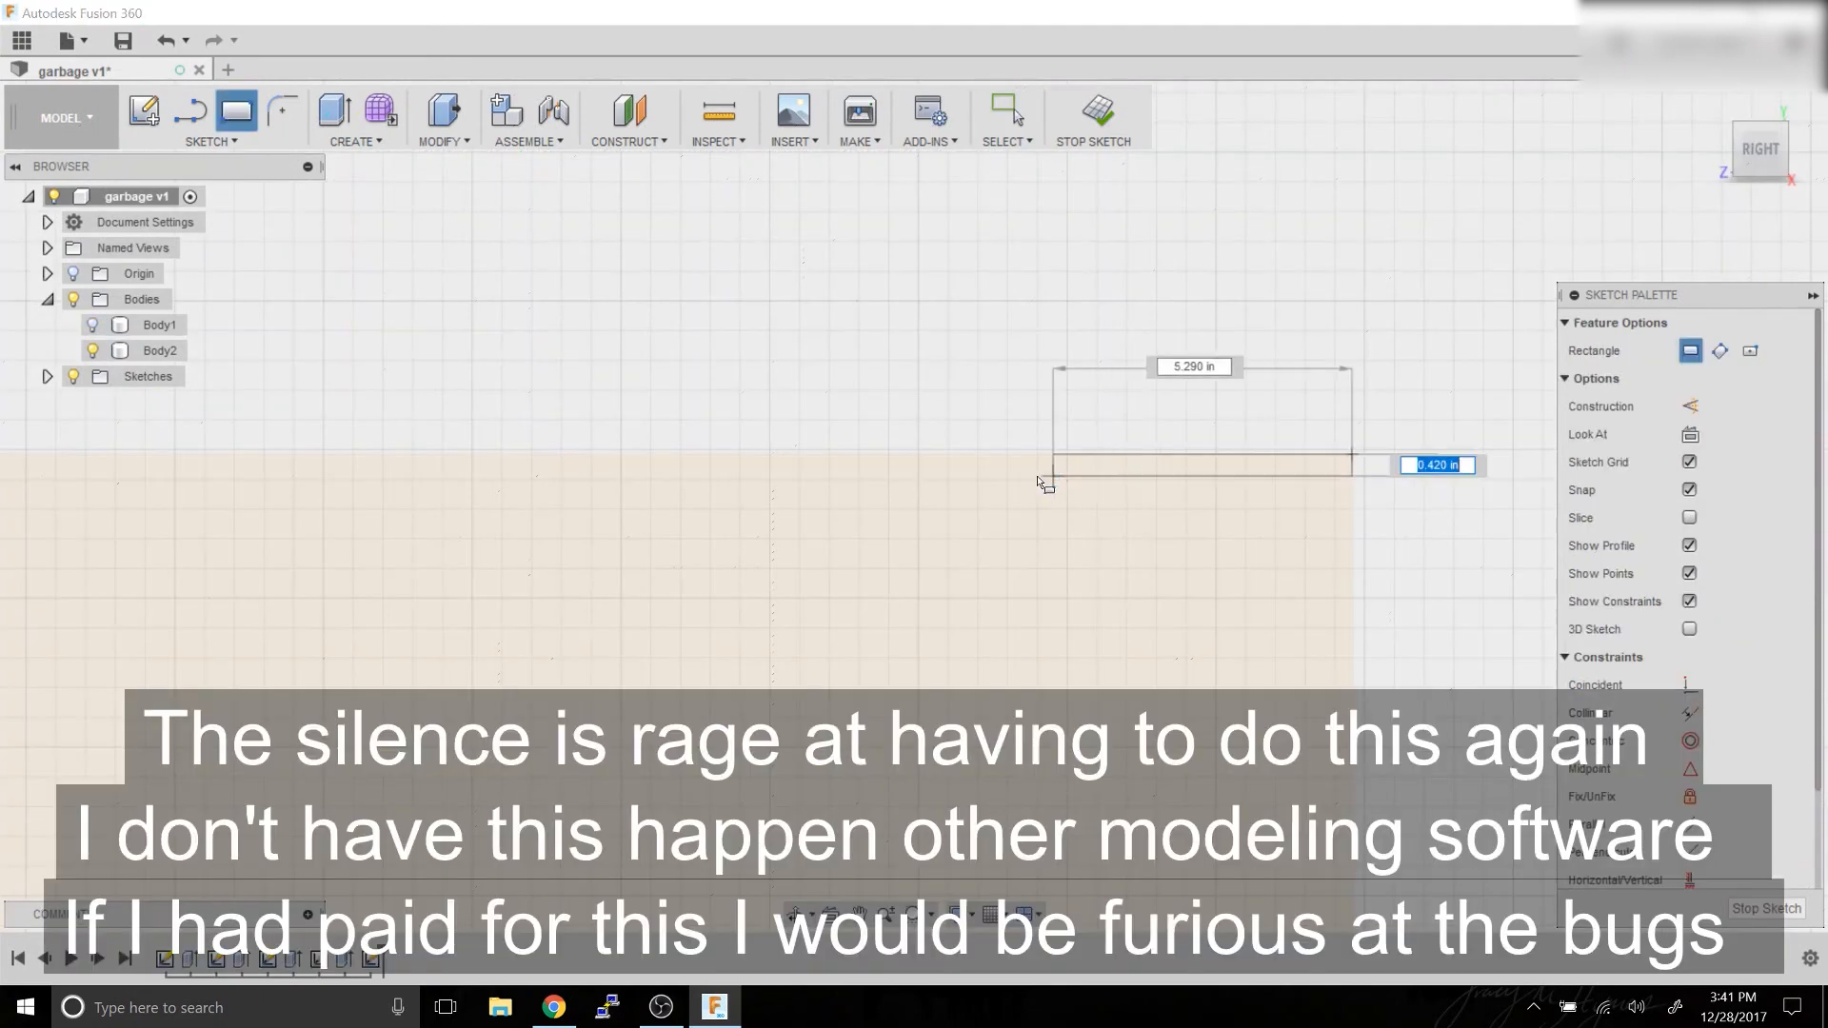
pyautogui.write('0.71')
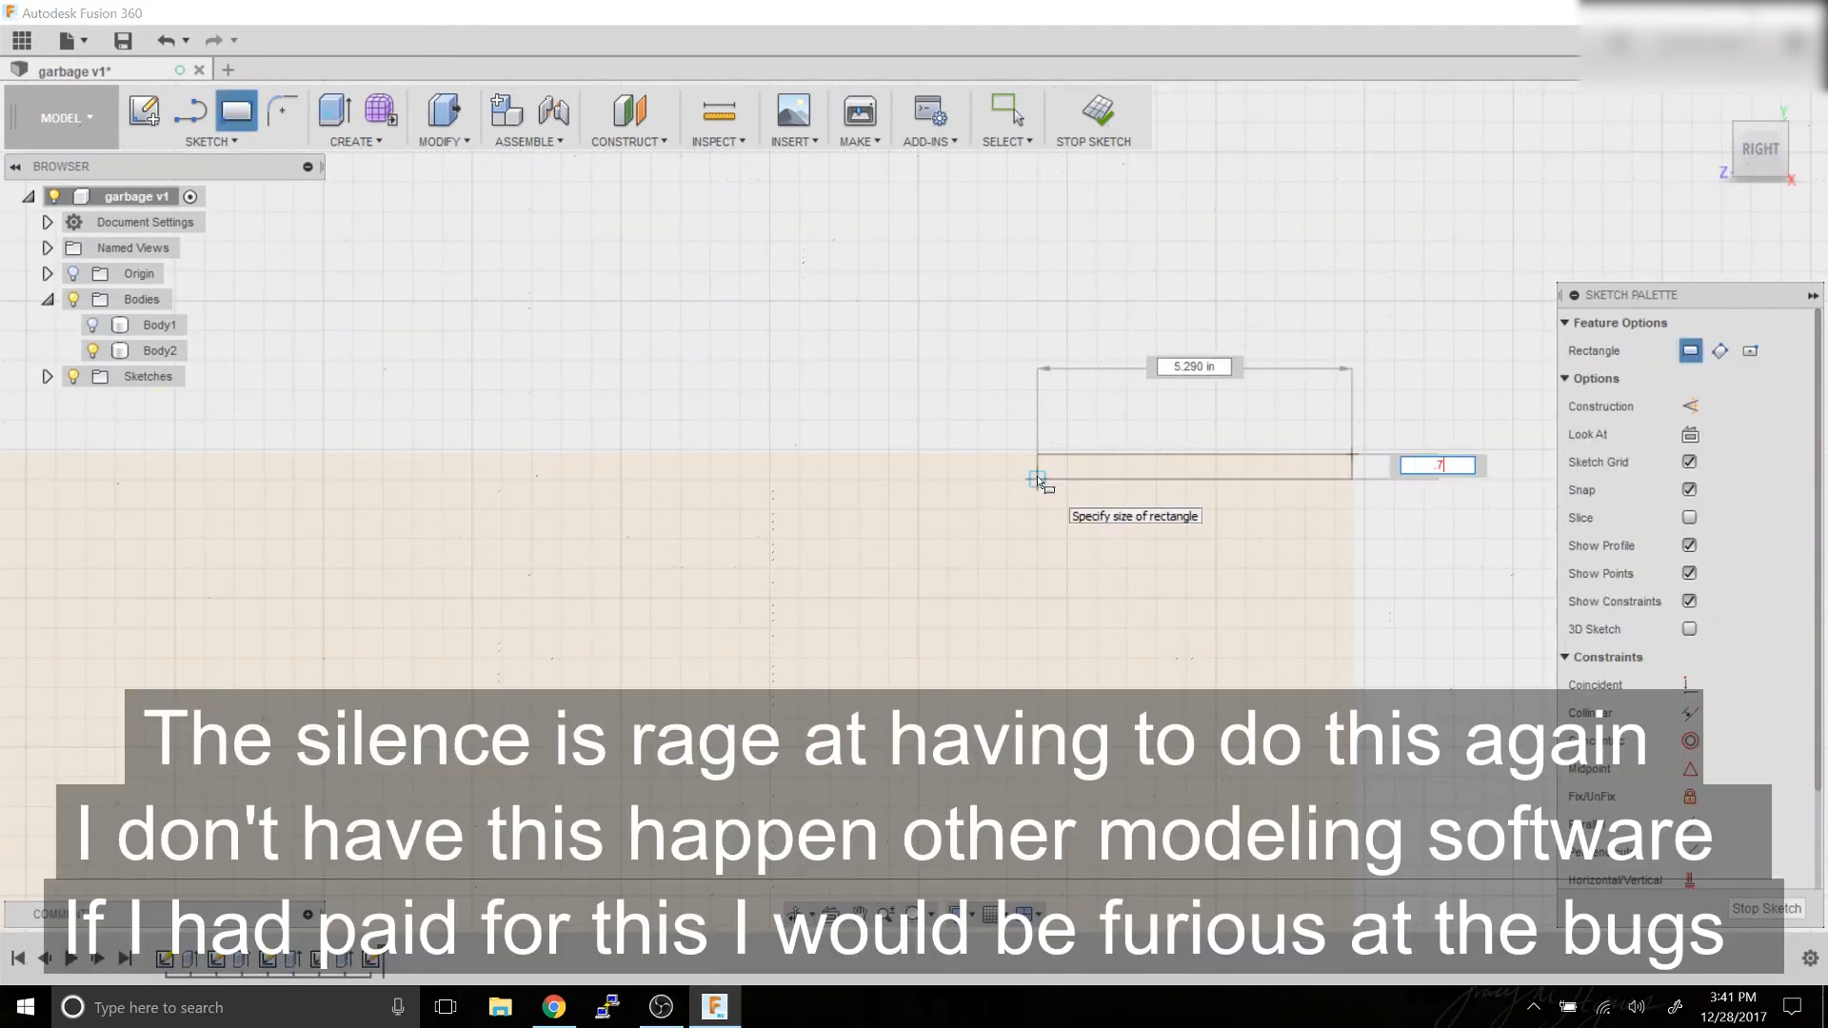
pyautogui.press('Tab')
pyautogui.write('8')
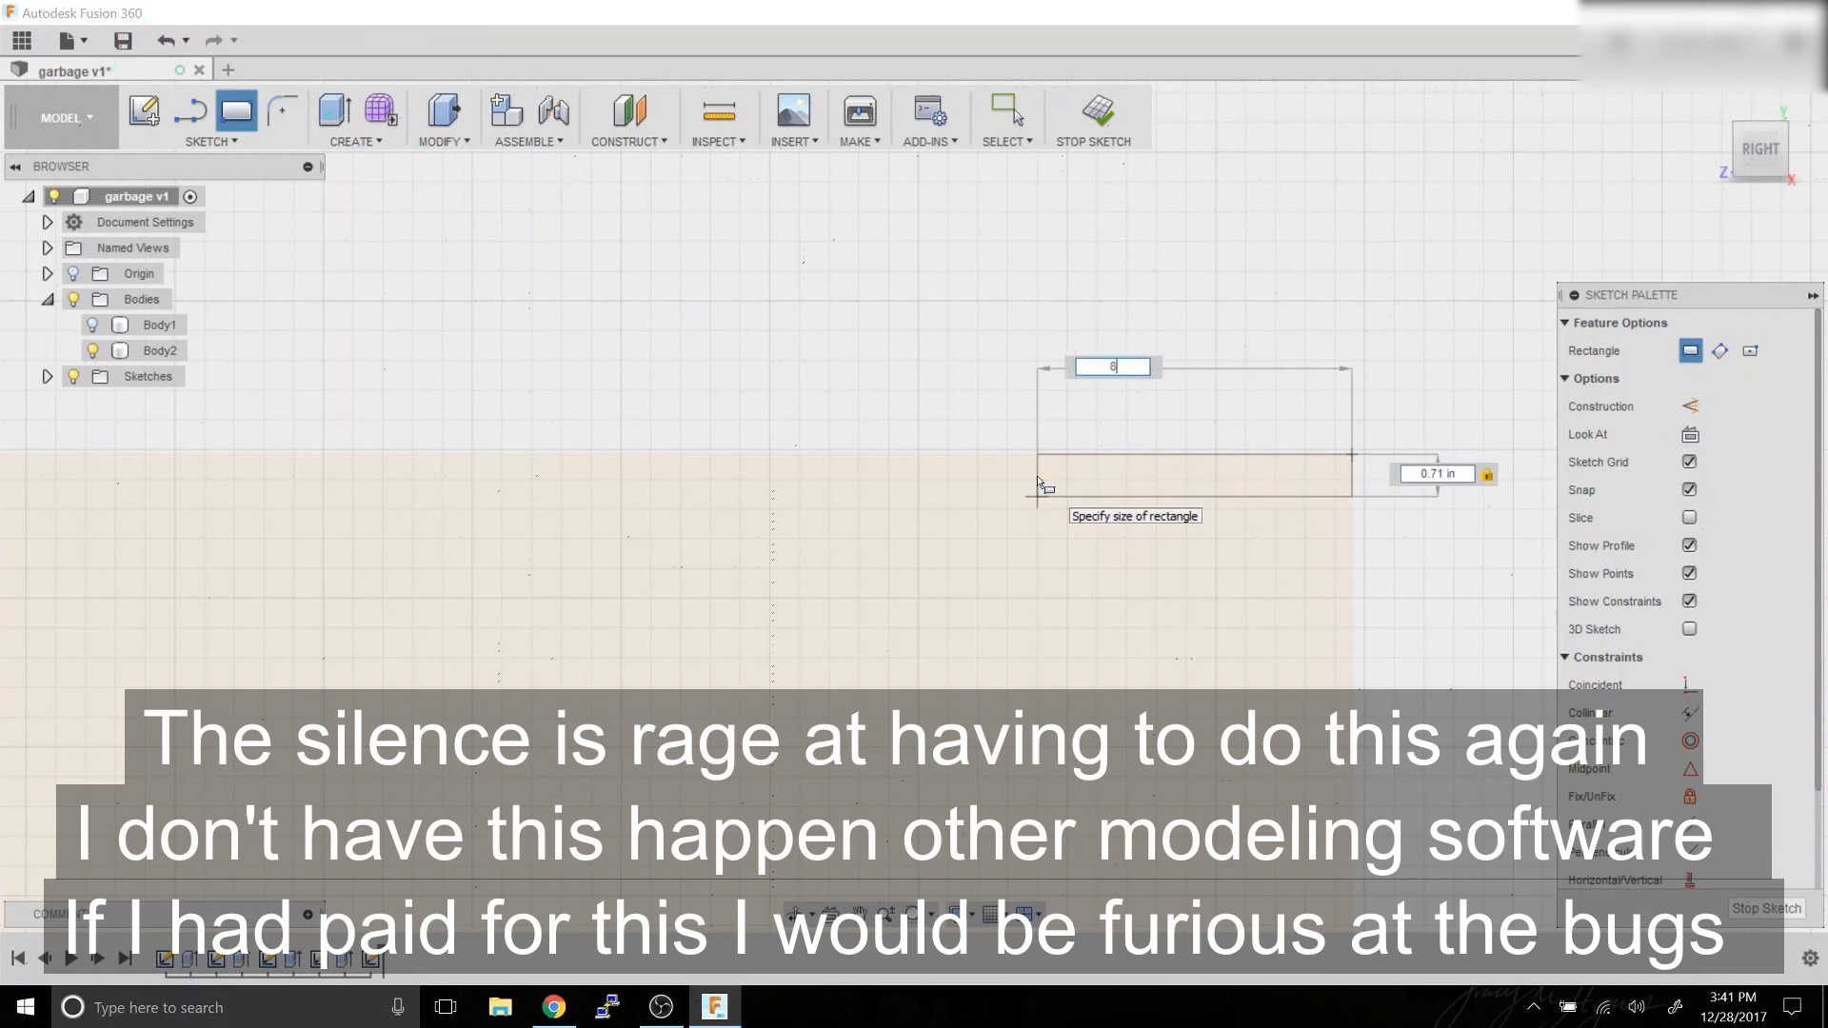
pyautogui.press('Return')
pyautogui.press('Escape')
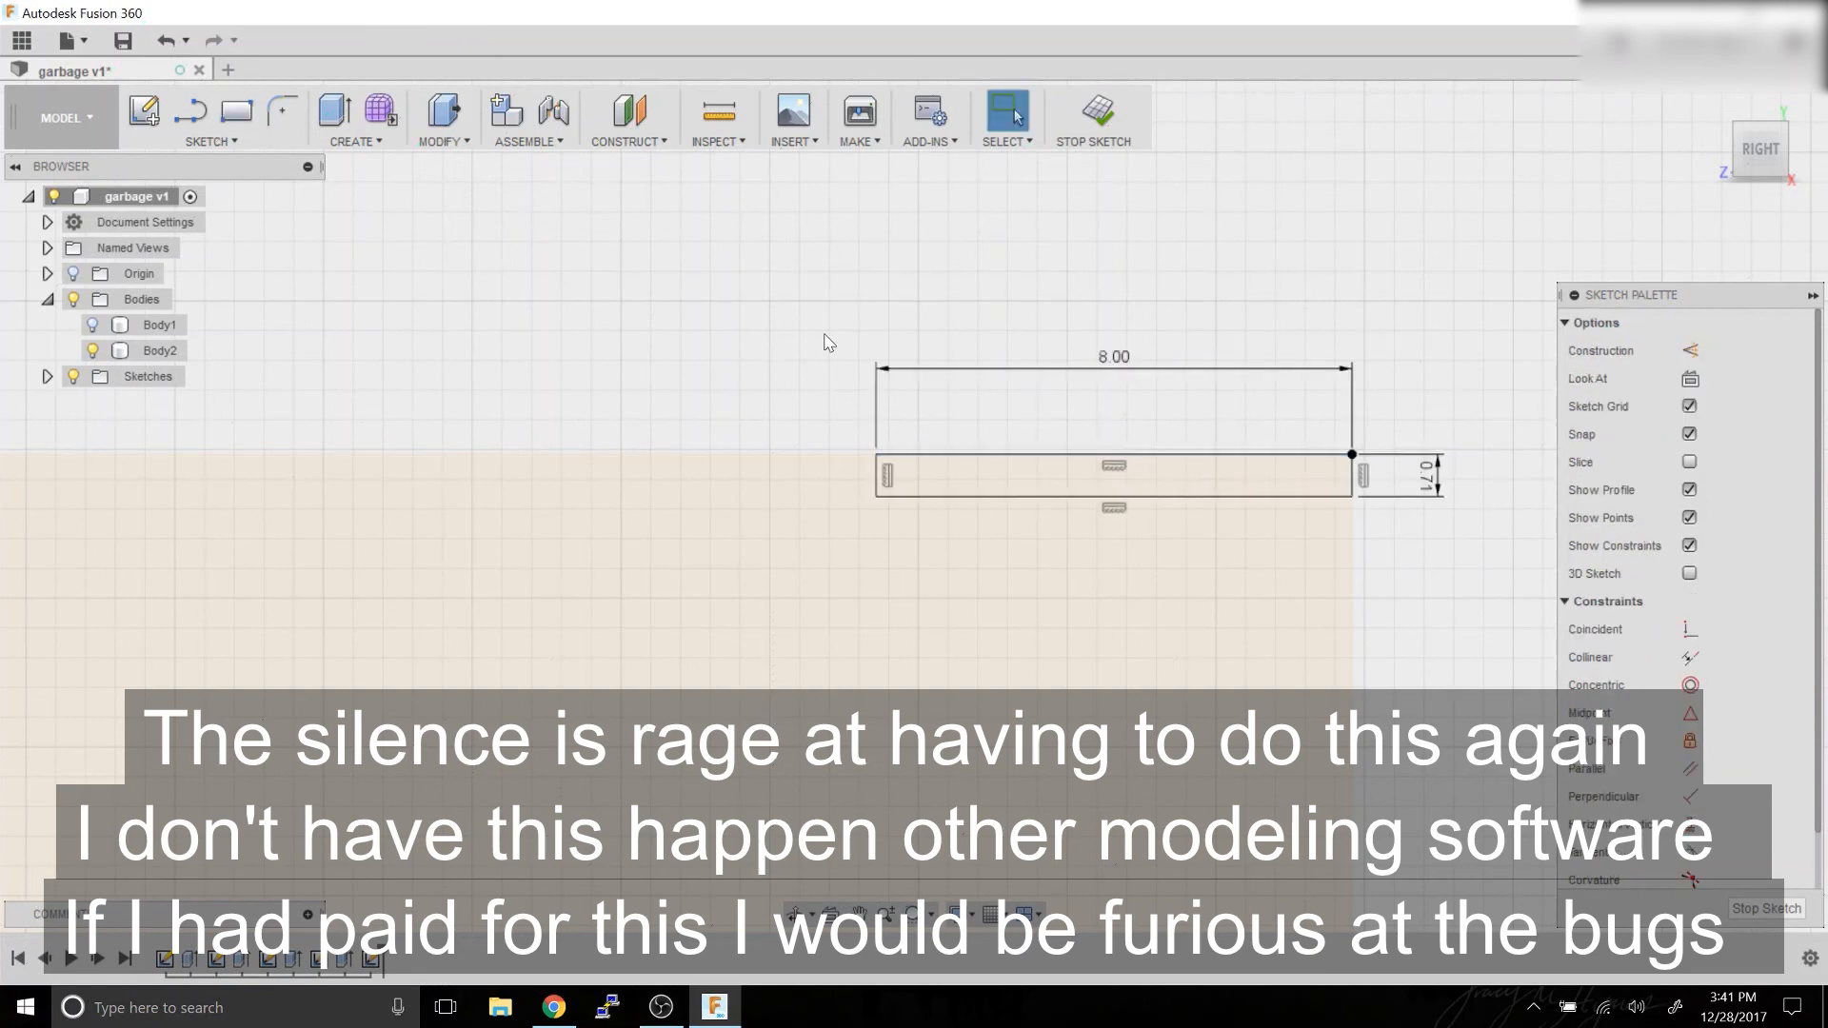
# Show Body1 again so the whole box is displayed together with the corner rectangles.
pyautogui.click(1711, 105)
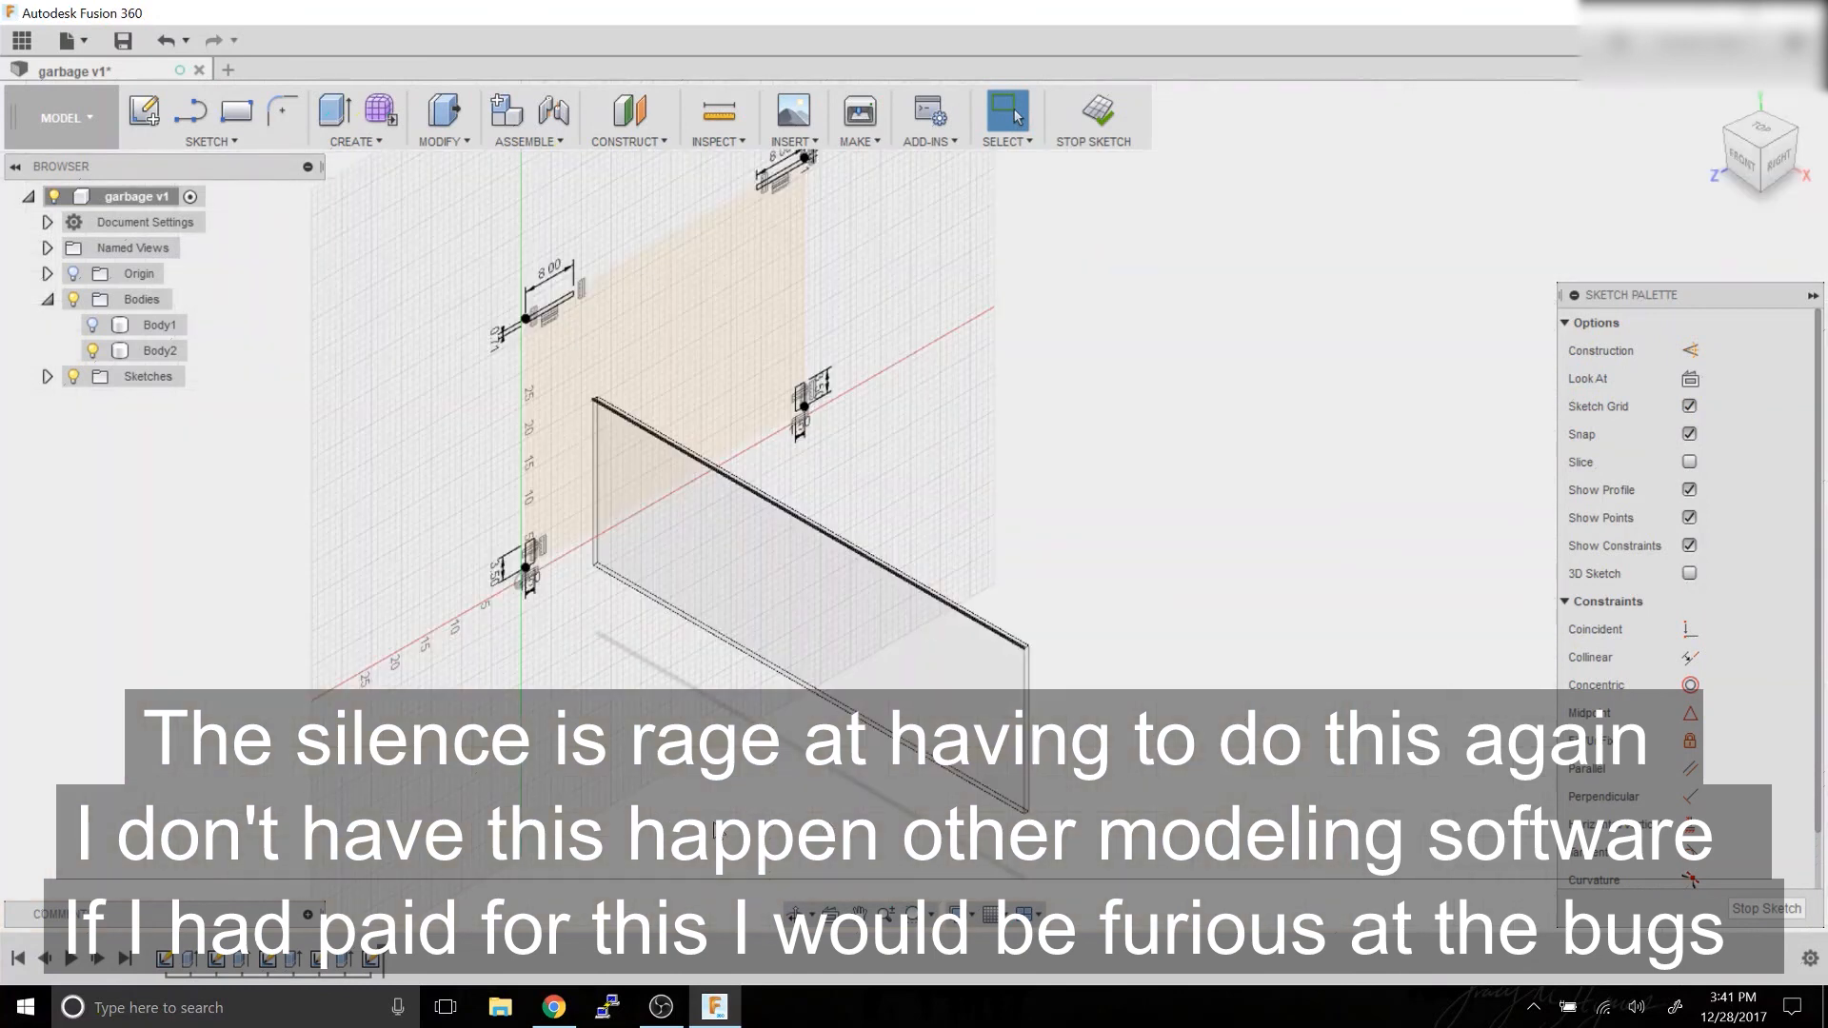
pyautogui.click(795, 914)
pyautogui.moveTo(1063, 560); pyautogui.dragTo(381, 418)
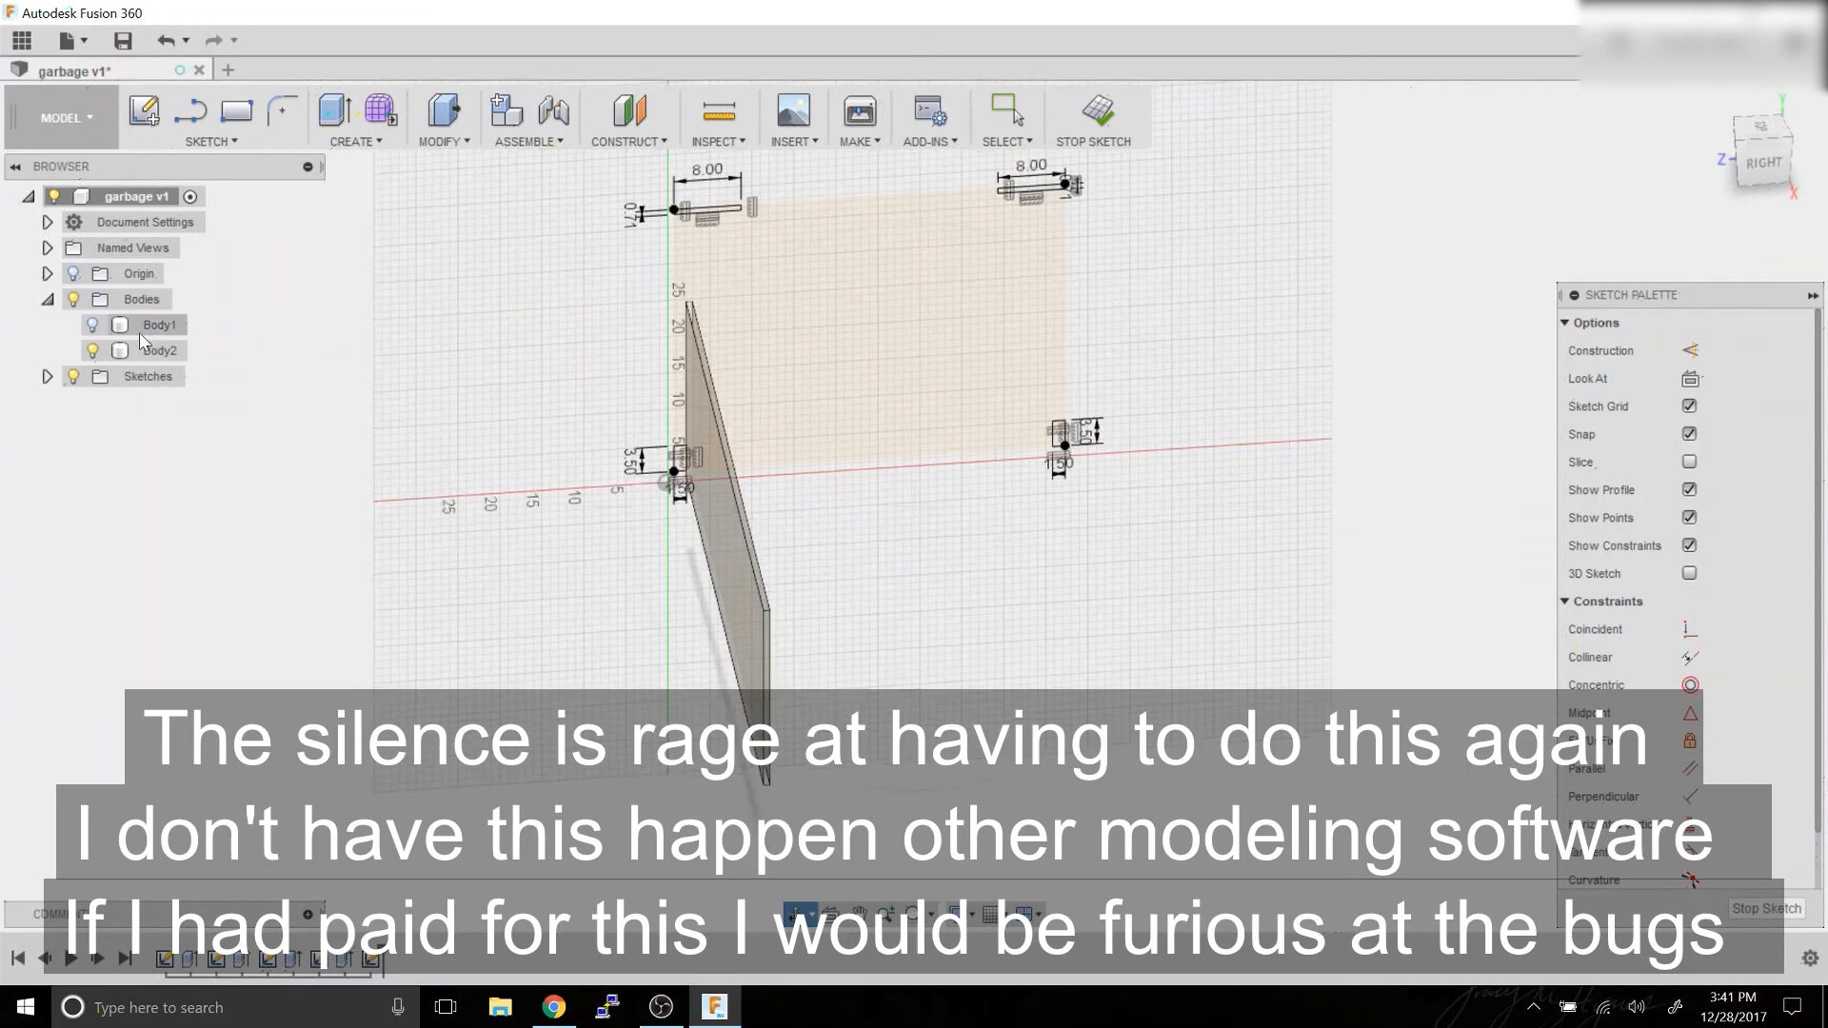
pyautogui.click(92, 325)
pyautogui.scroll(5, 938, 243)
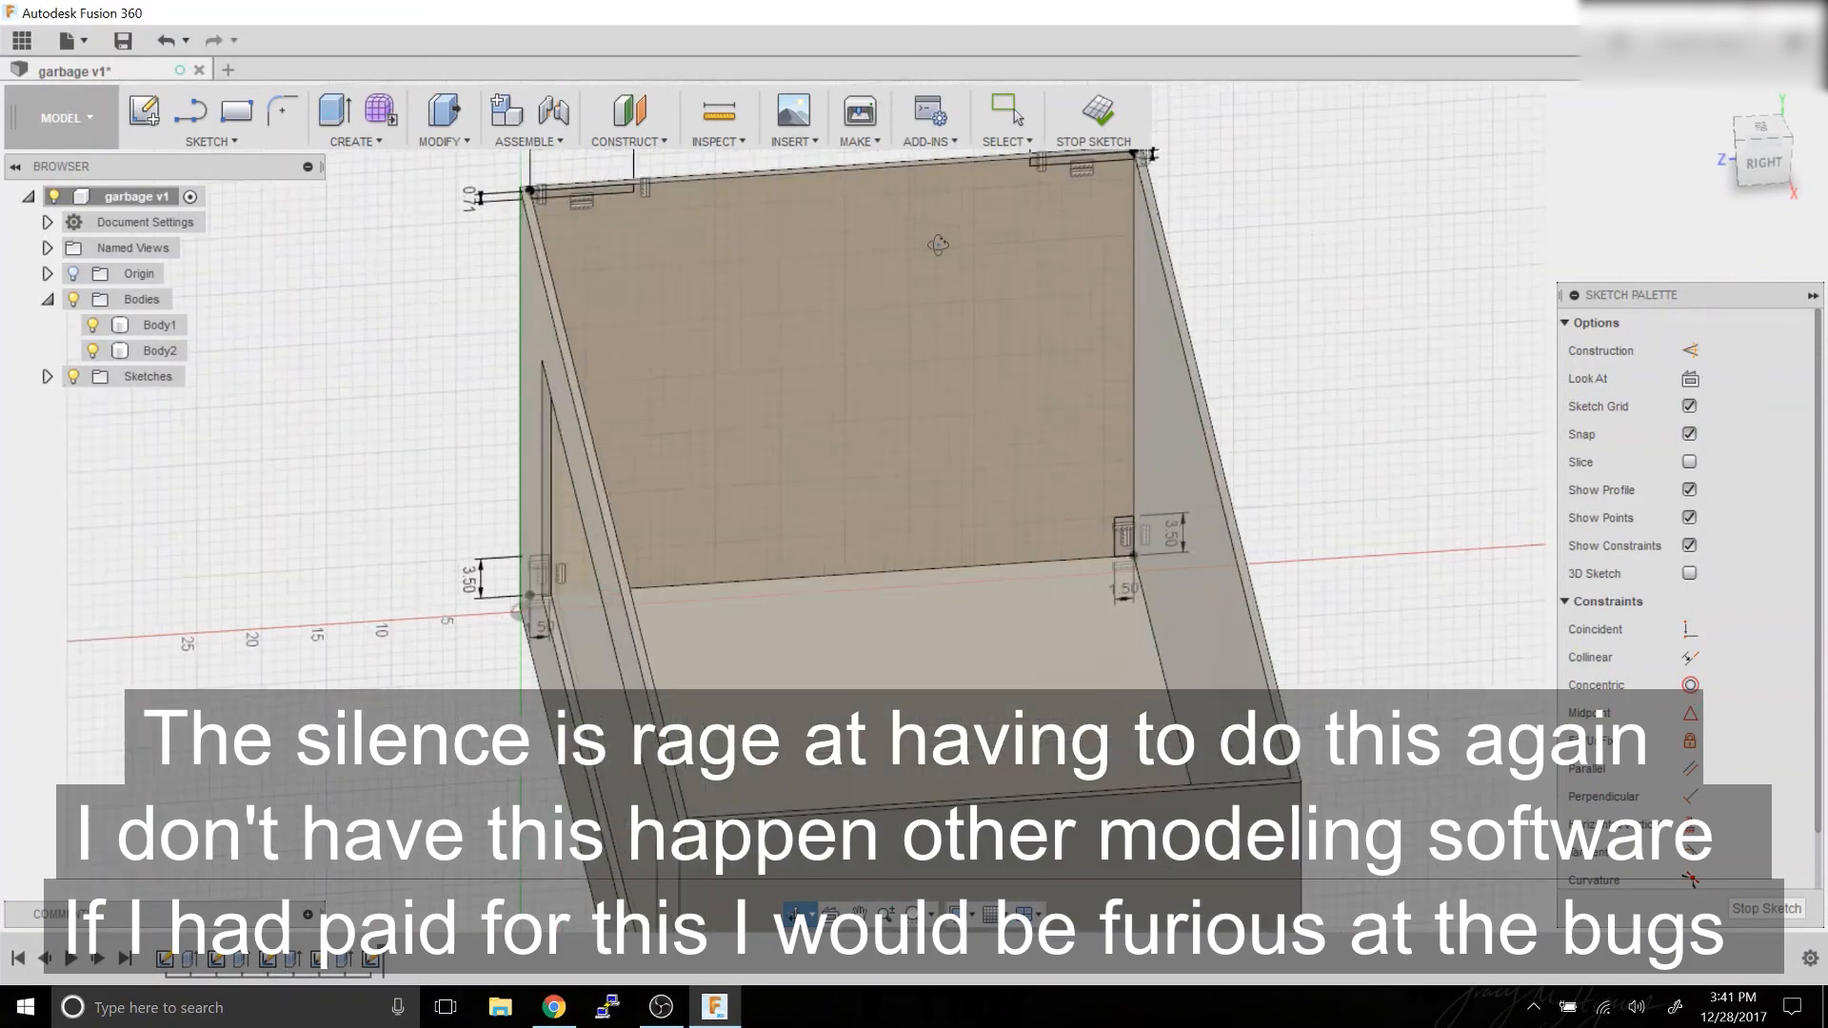
pyautogui.moveTo(628, 278); pyautogui.dragTo(805, 539, button='middle')
pyautogui.press('e')
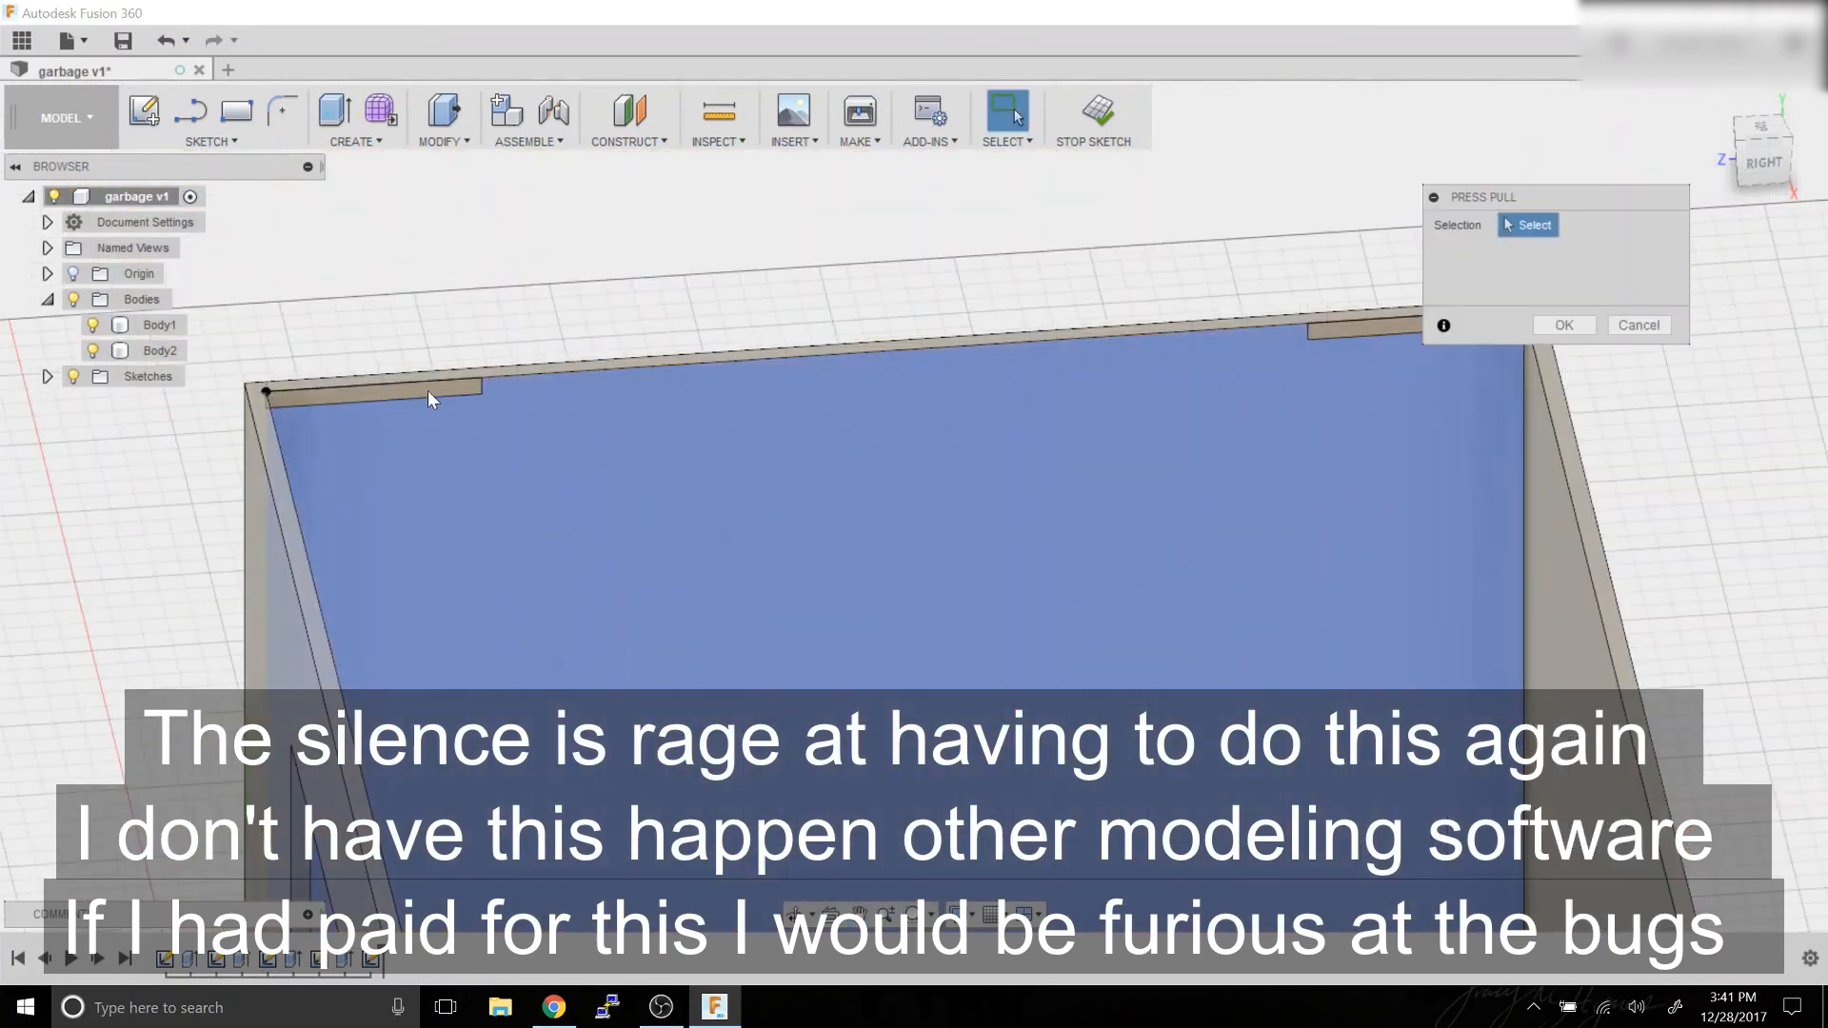
pyautogui.click(427, 390)
pyautogui.click(1375, 335)
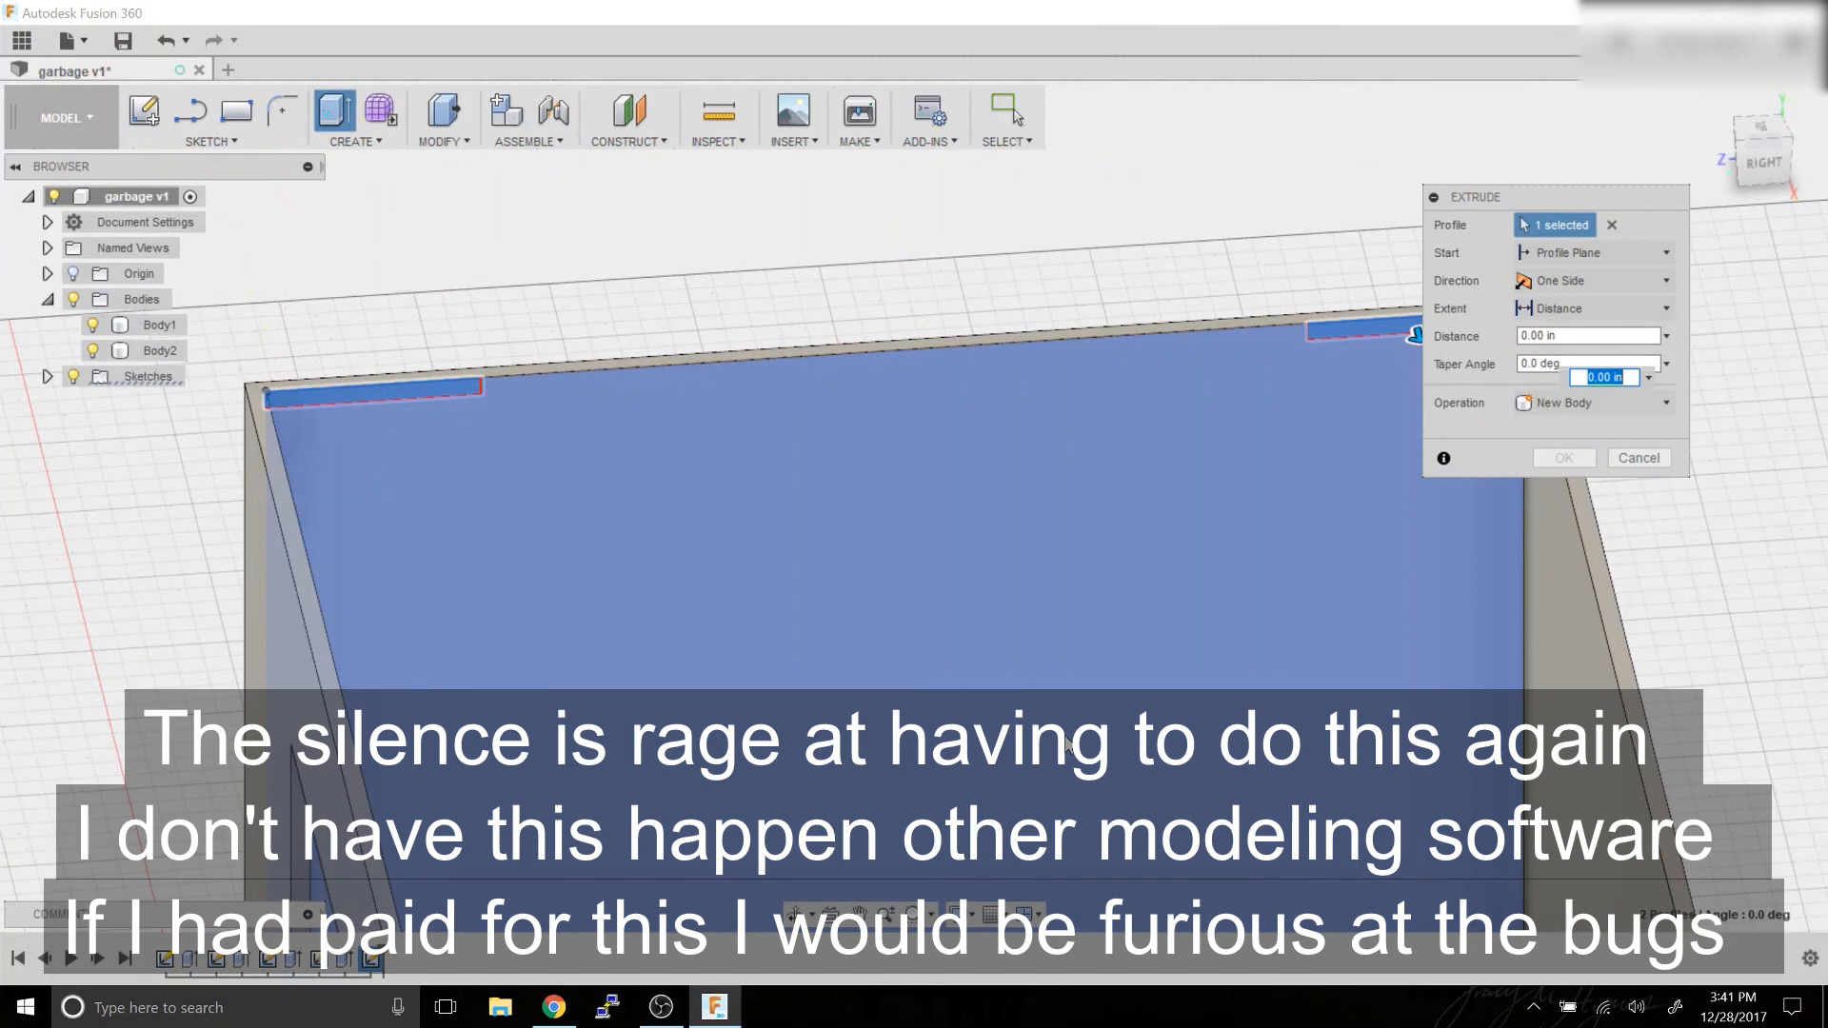
pyautogui.scroll(5, 1143, 728)
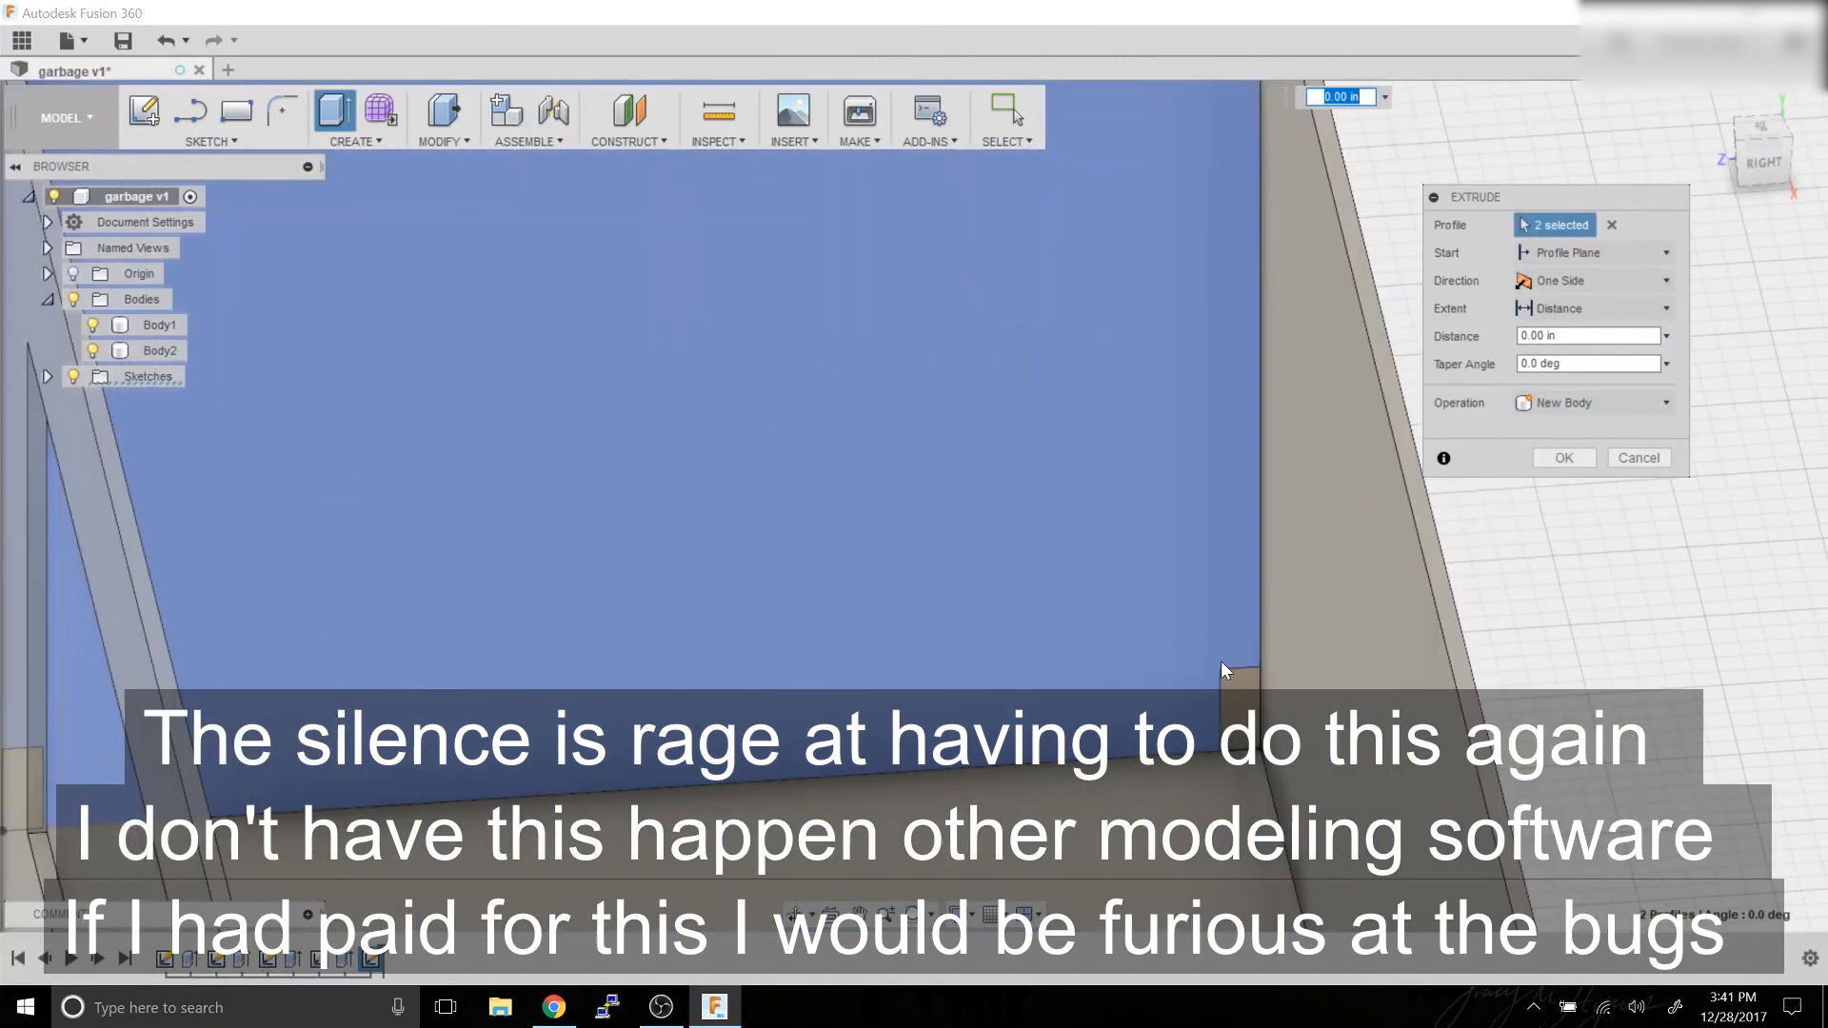
pyautogui.click(1238, 707)
pyautogui.keyDown('shift'); pyautogui.moveTo(1238, 708); pyautogui.dragTo(724, 807, button='middle'); pyautogui.keyUp('shift')
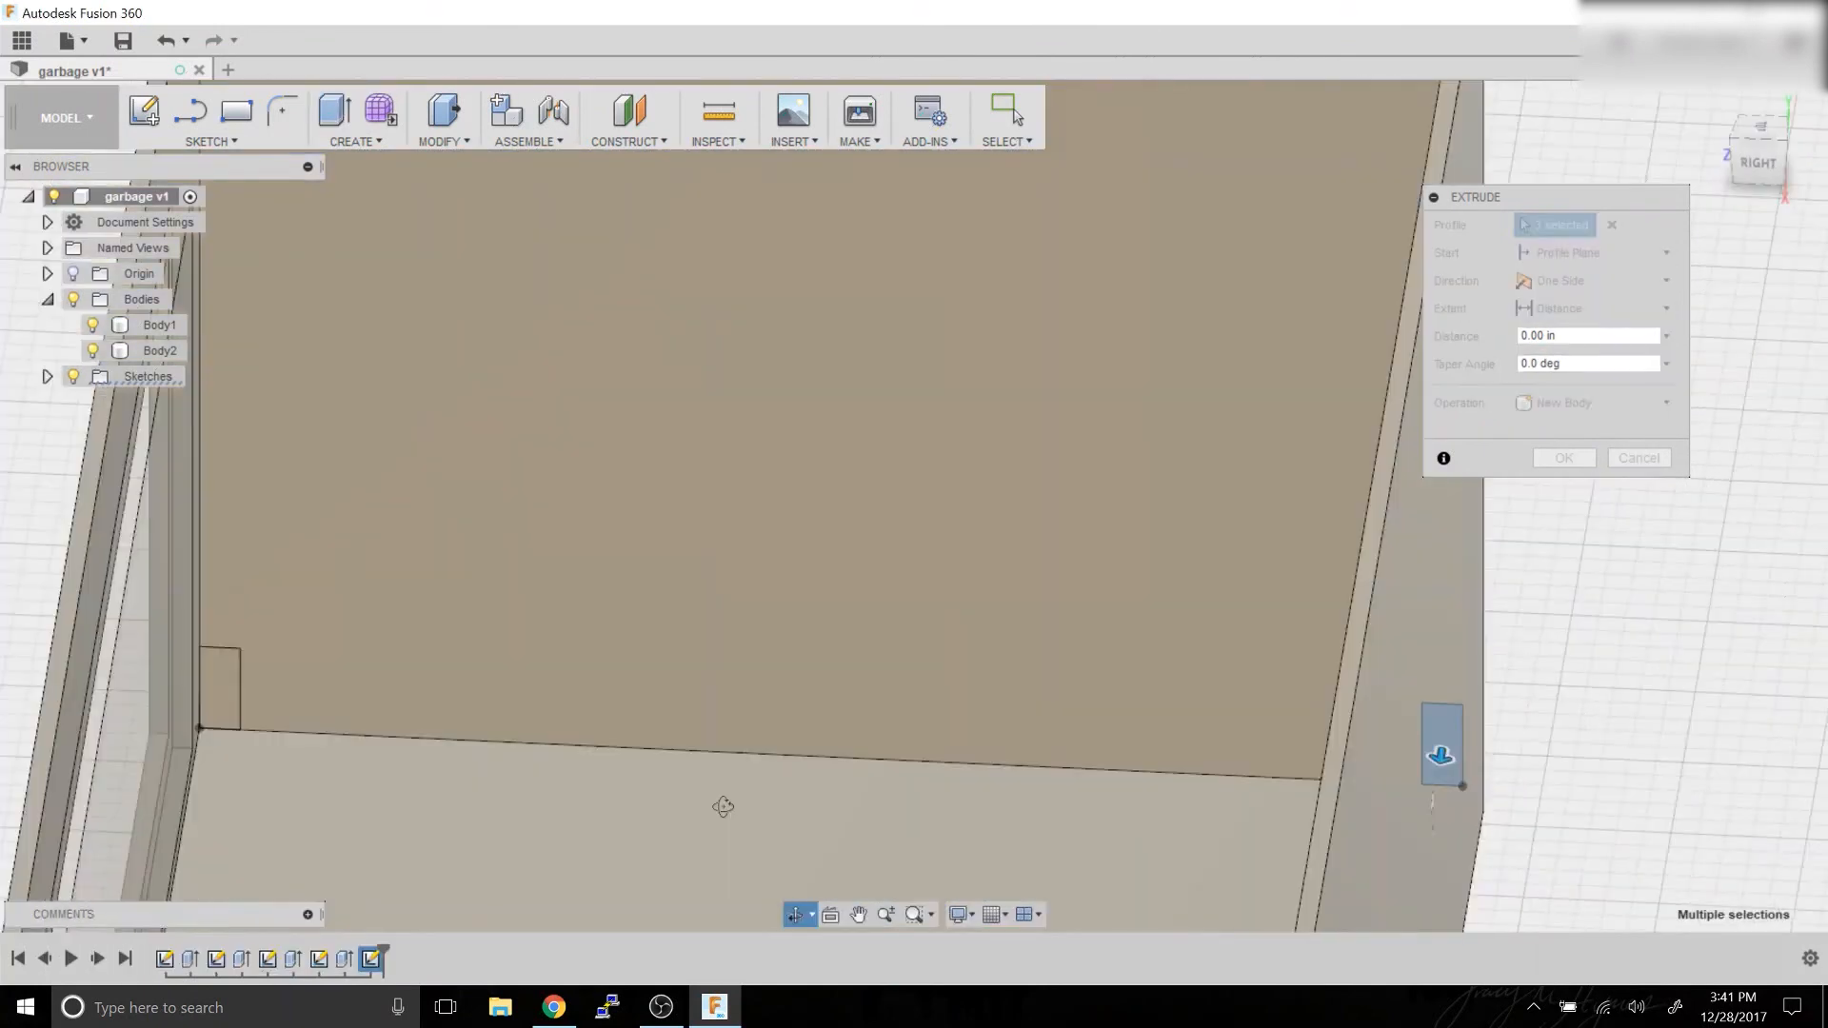
pyautogui.press('Escape')
# Extrude the two lower and two upper corner rectangles together by 94.5 in along the box, using the Join operation.
pyautogui.click(220, 687)
pyautogui.press('e')
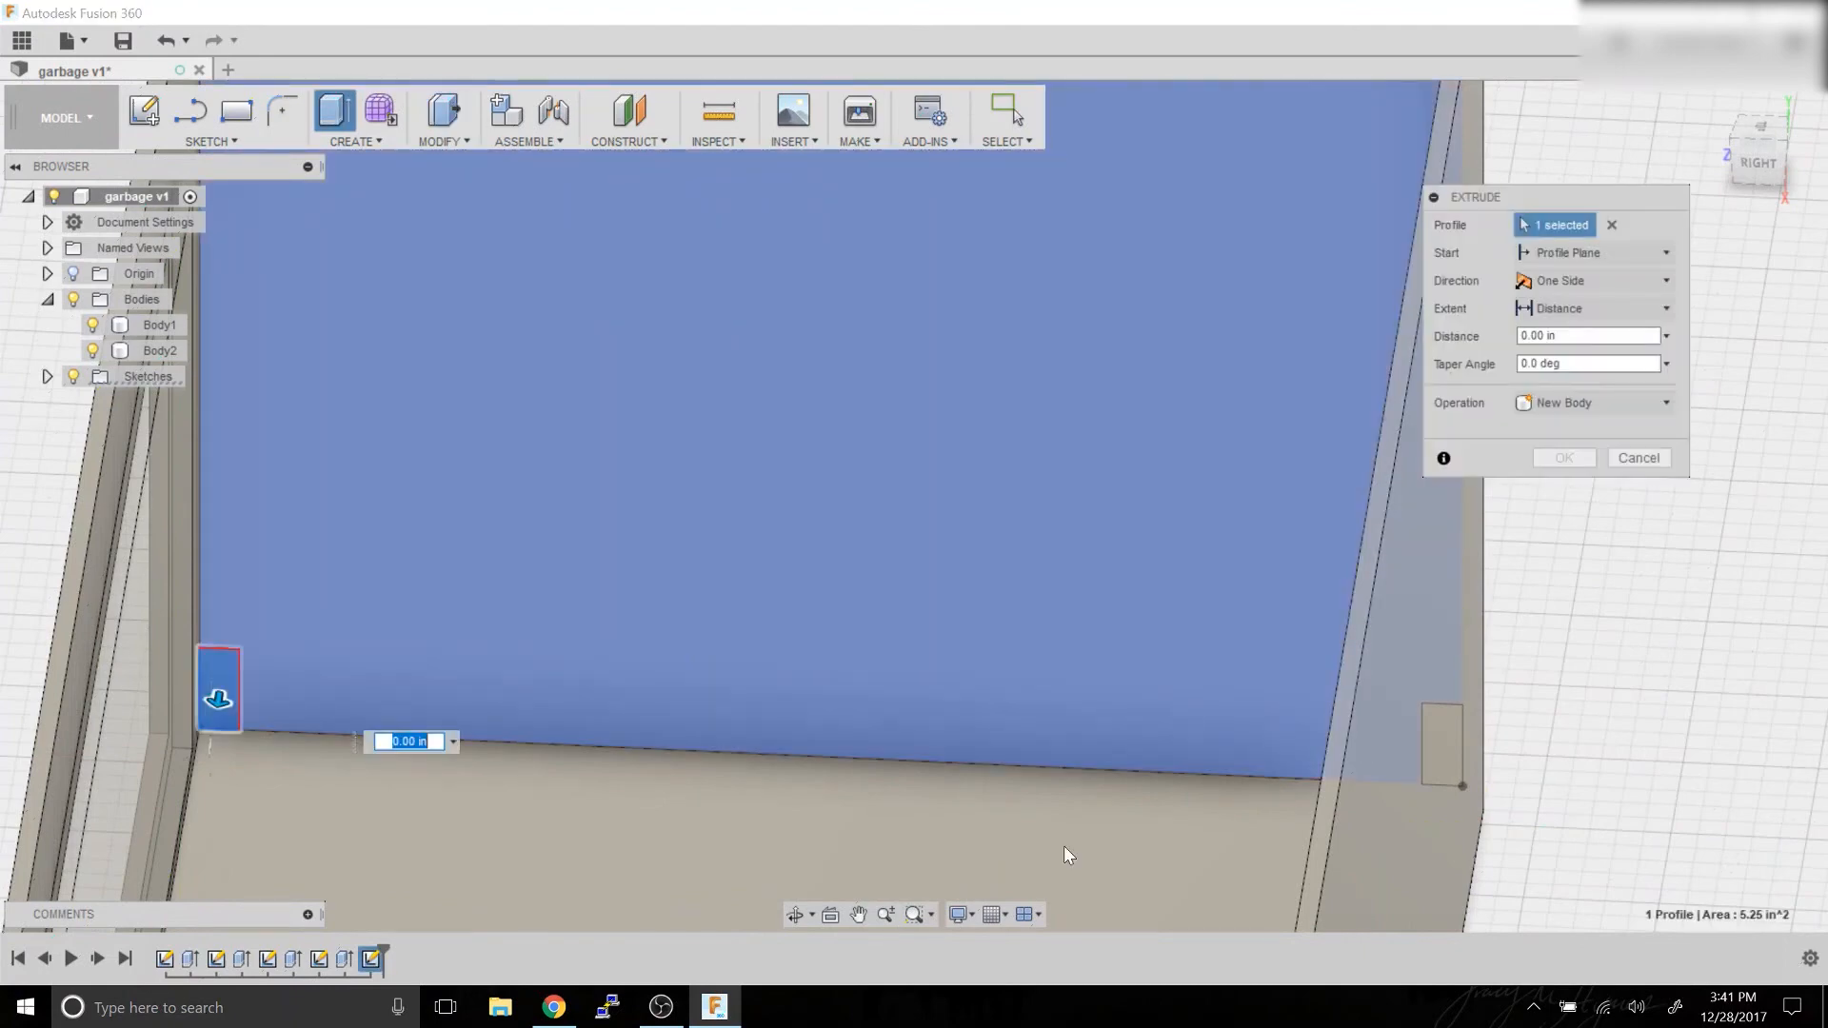
pyautogui.keyDown('shift'); pyautogui.moveTo(1064, 845); pyautogui.dragTo(1120, 711, button='middle'); pyautogui.keyUp('shift')
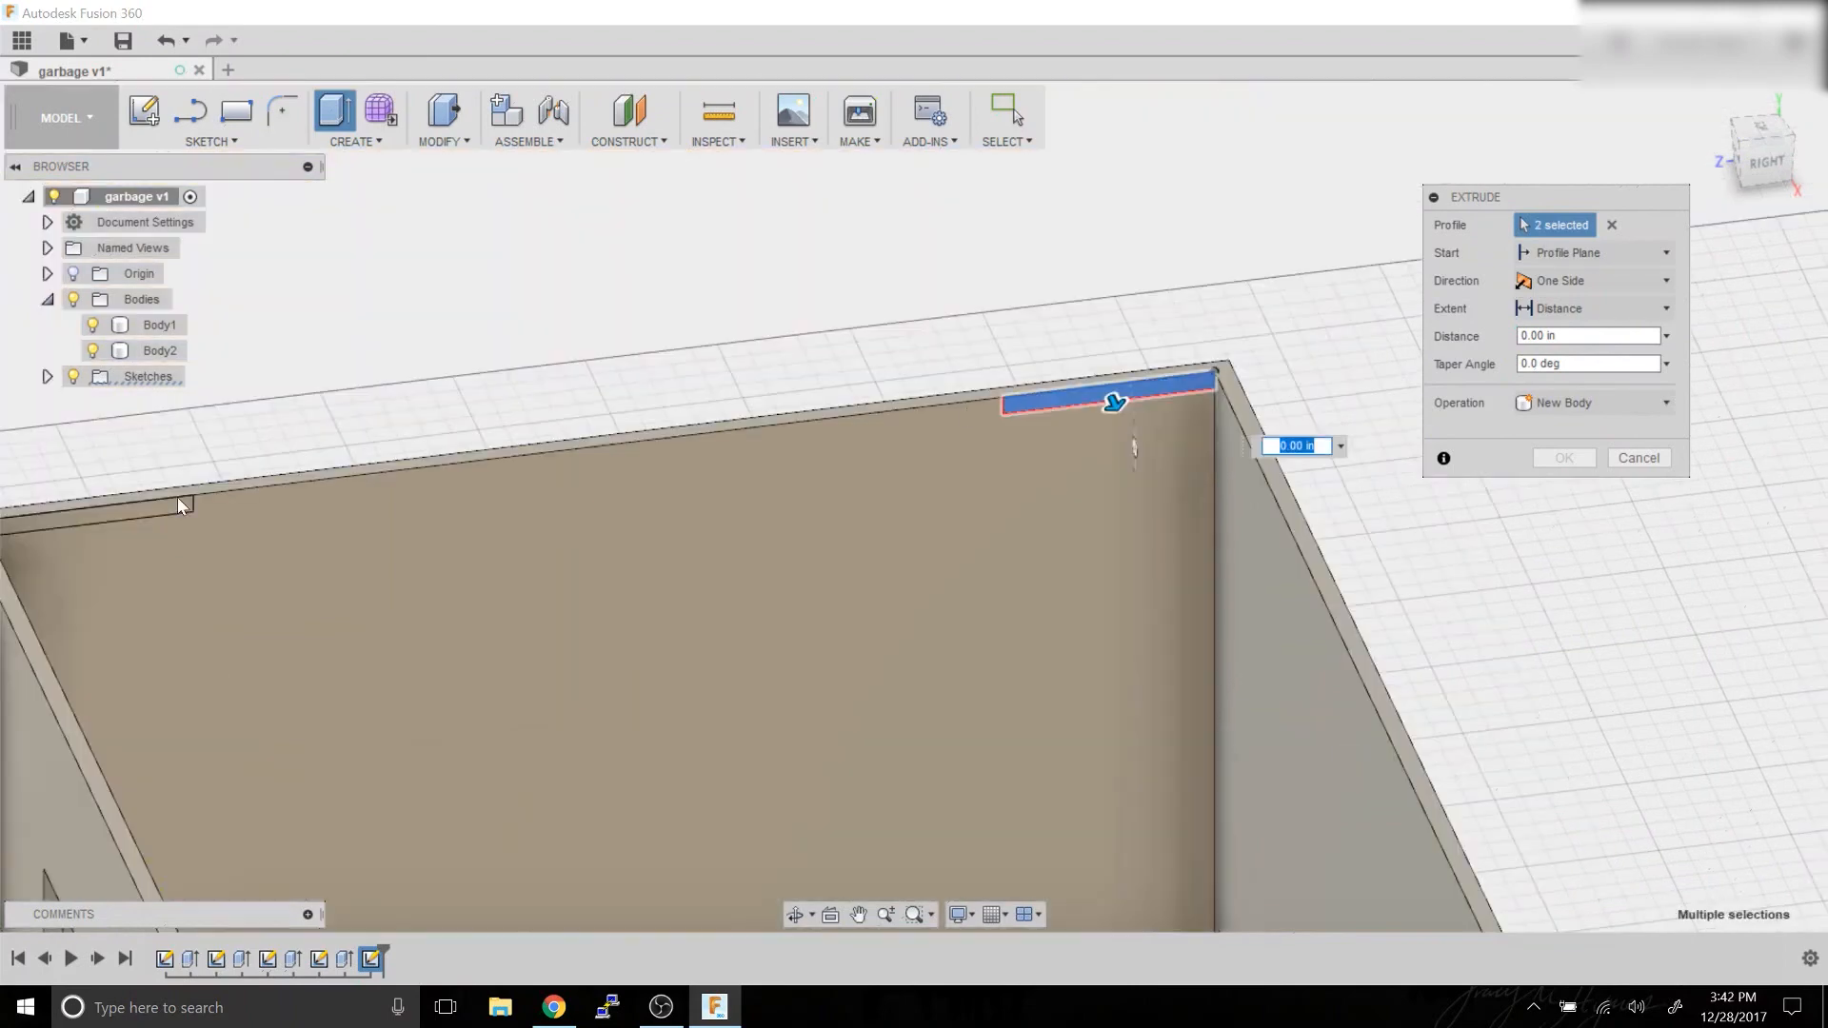
pyautogui.click(163, 519)
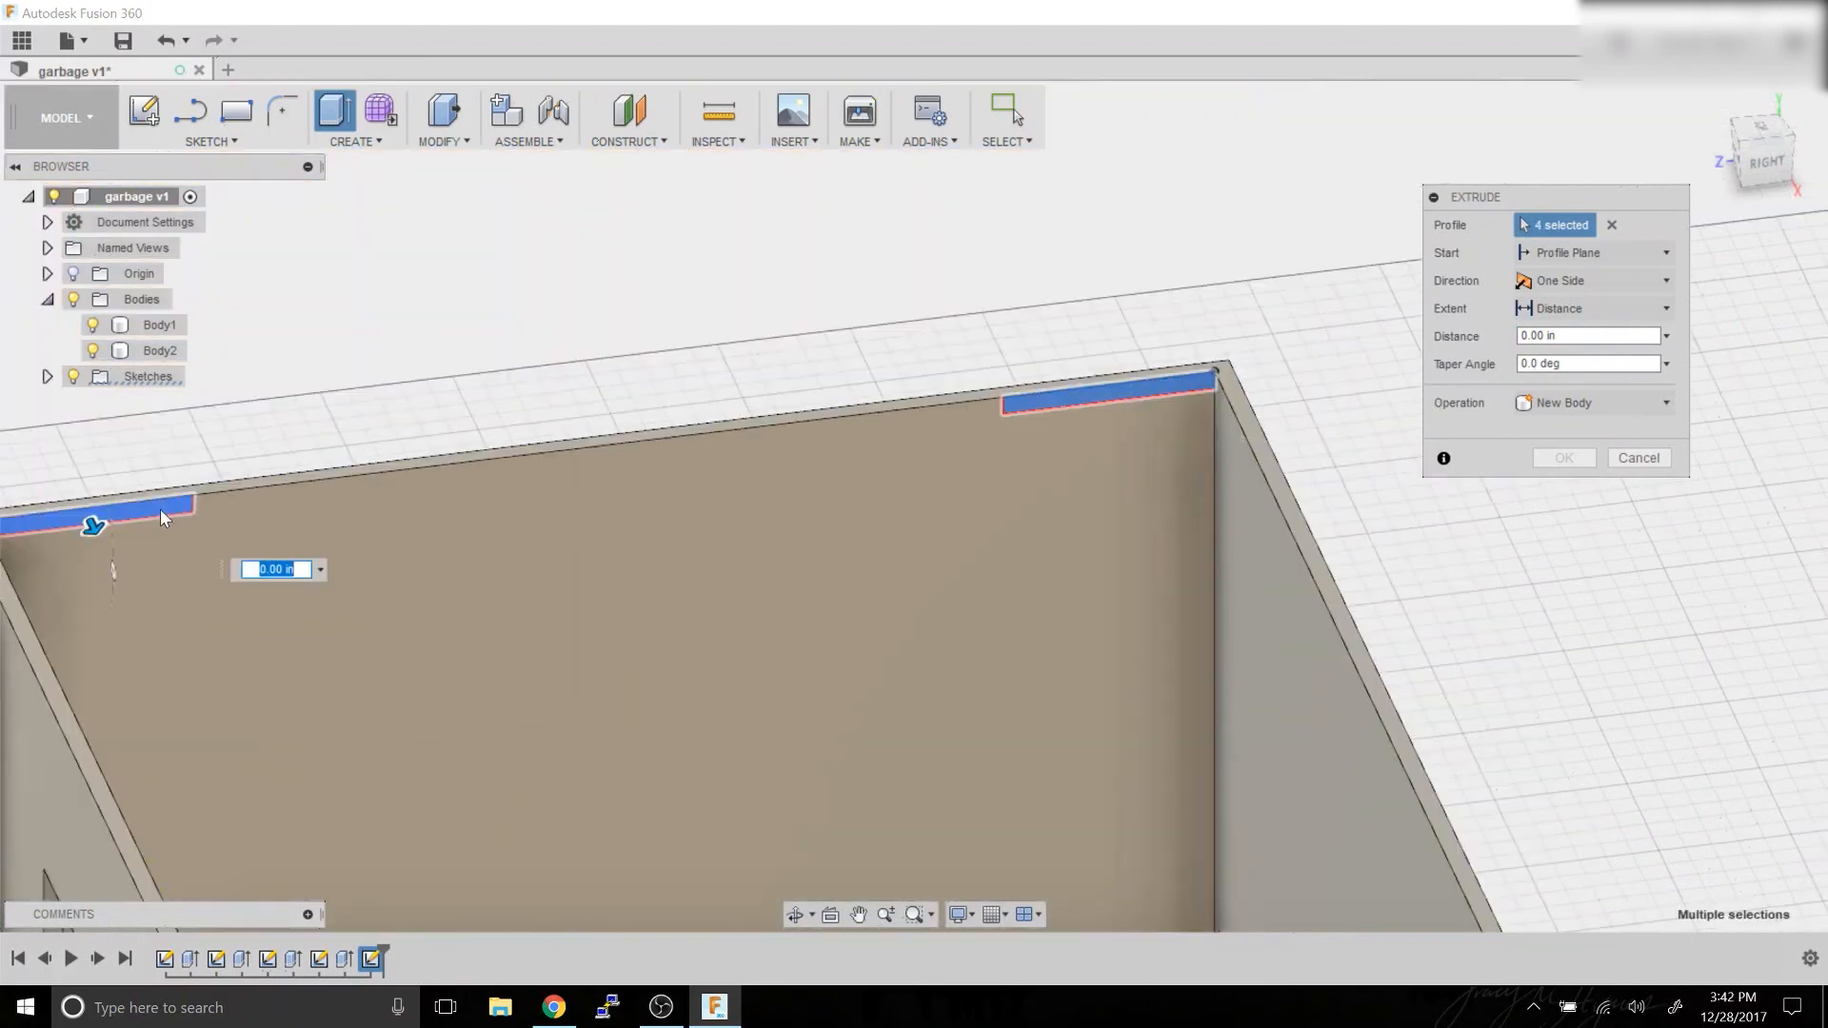
pyautogui.write('94')
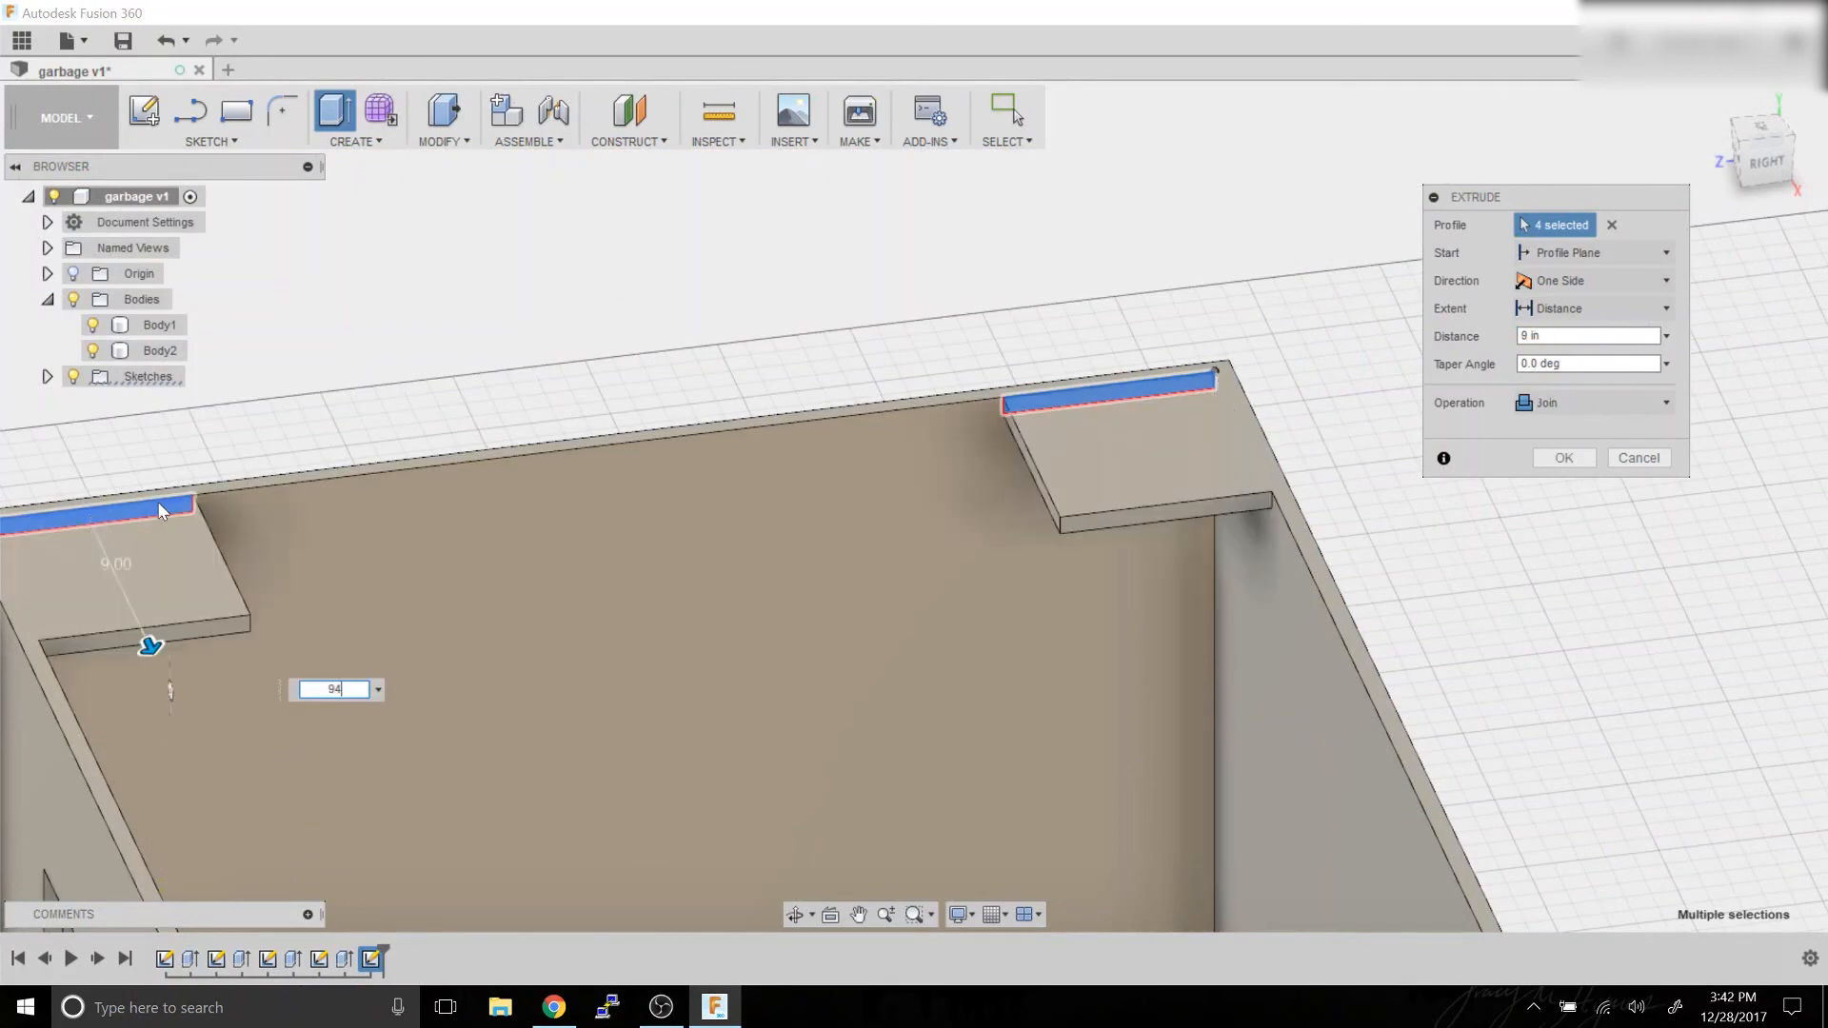
pyautogui.write('.5')
pyautogui.press('Return')
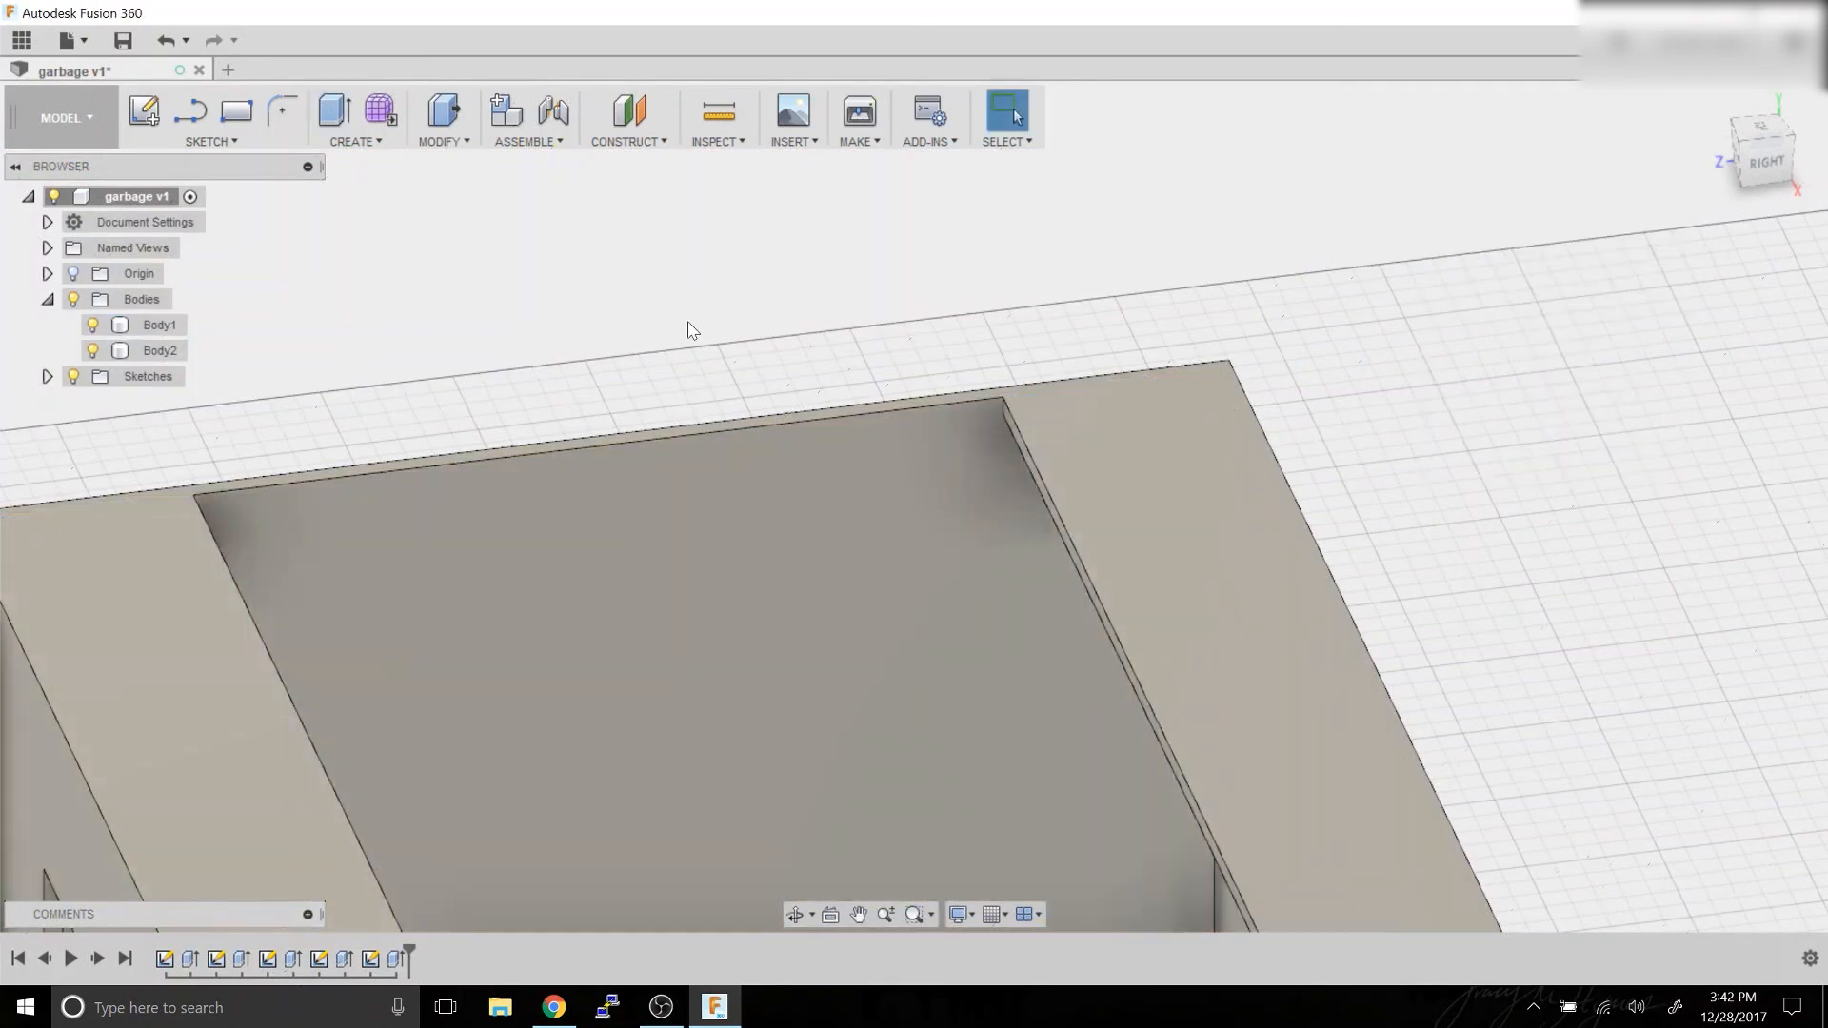
# Start a sketch on the narrow inner edge face of the rear top rail and hide Body1.
pyautogui.click(876, 800)
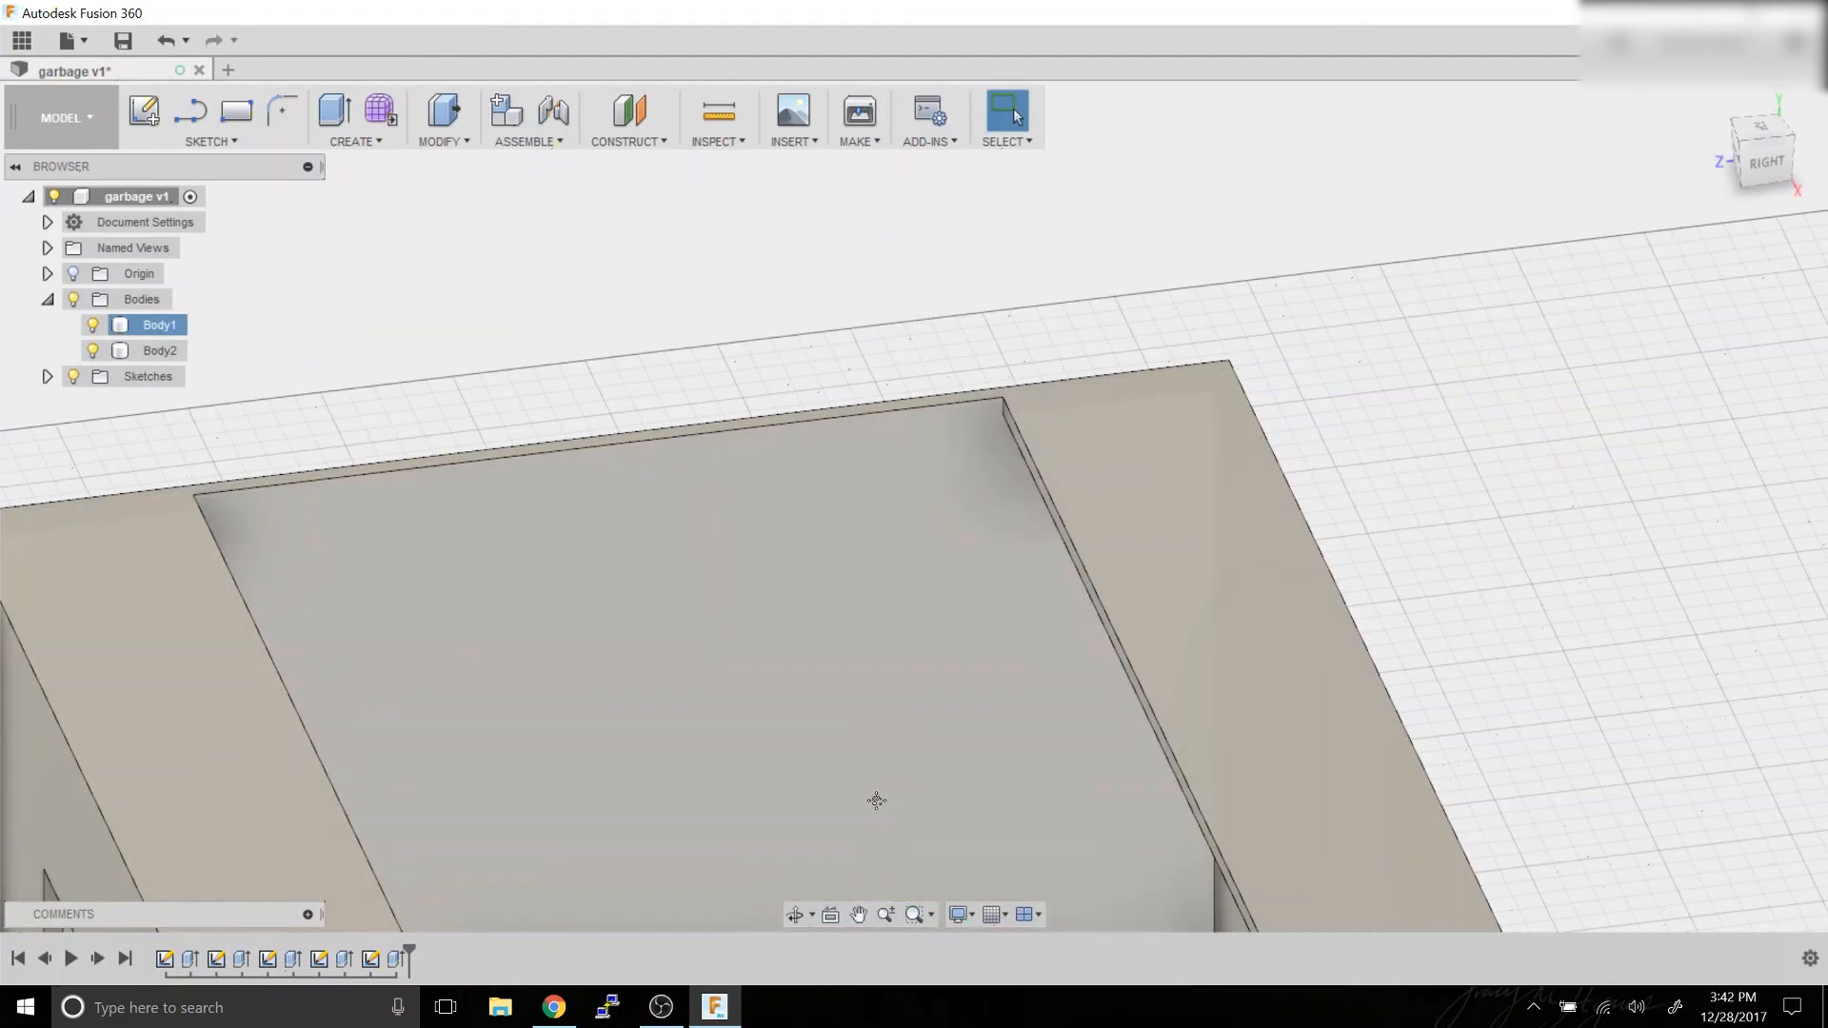
pyautogui.moveTo(876, 800); pyautogui.dragTo(776, 320, button='middle')
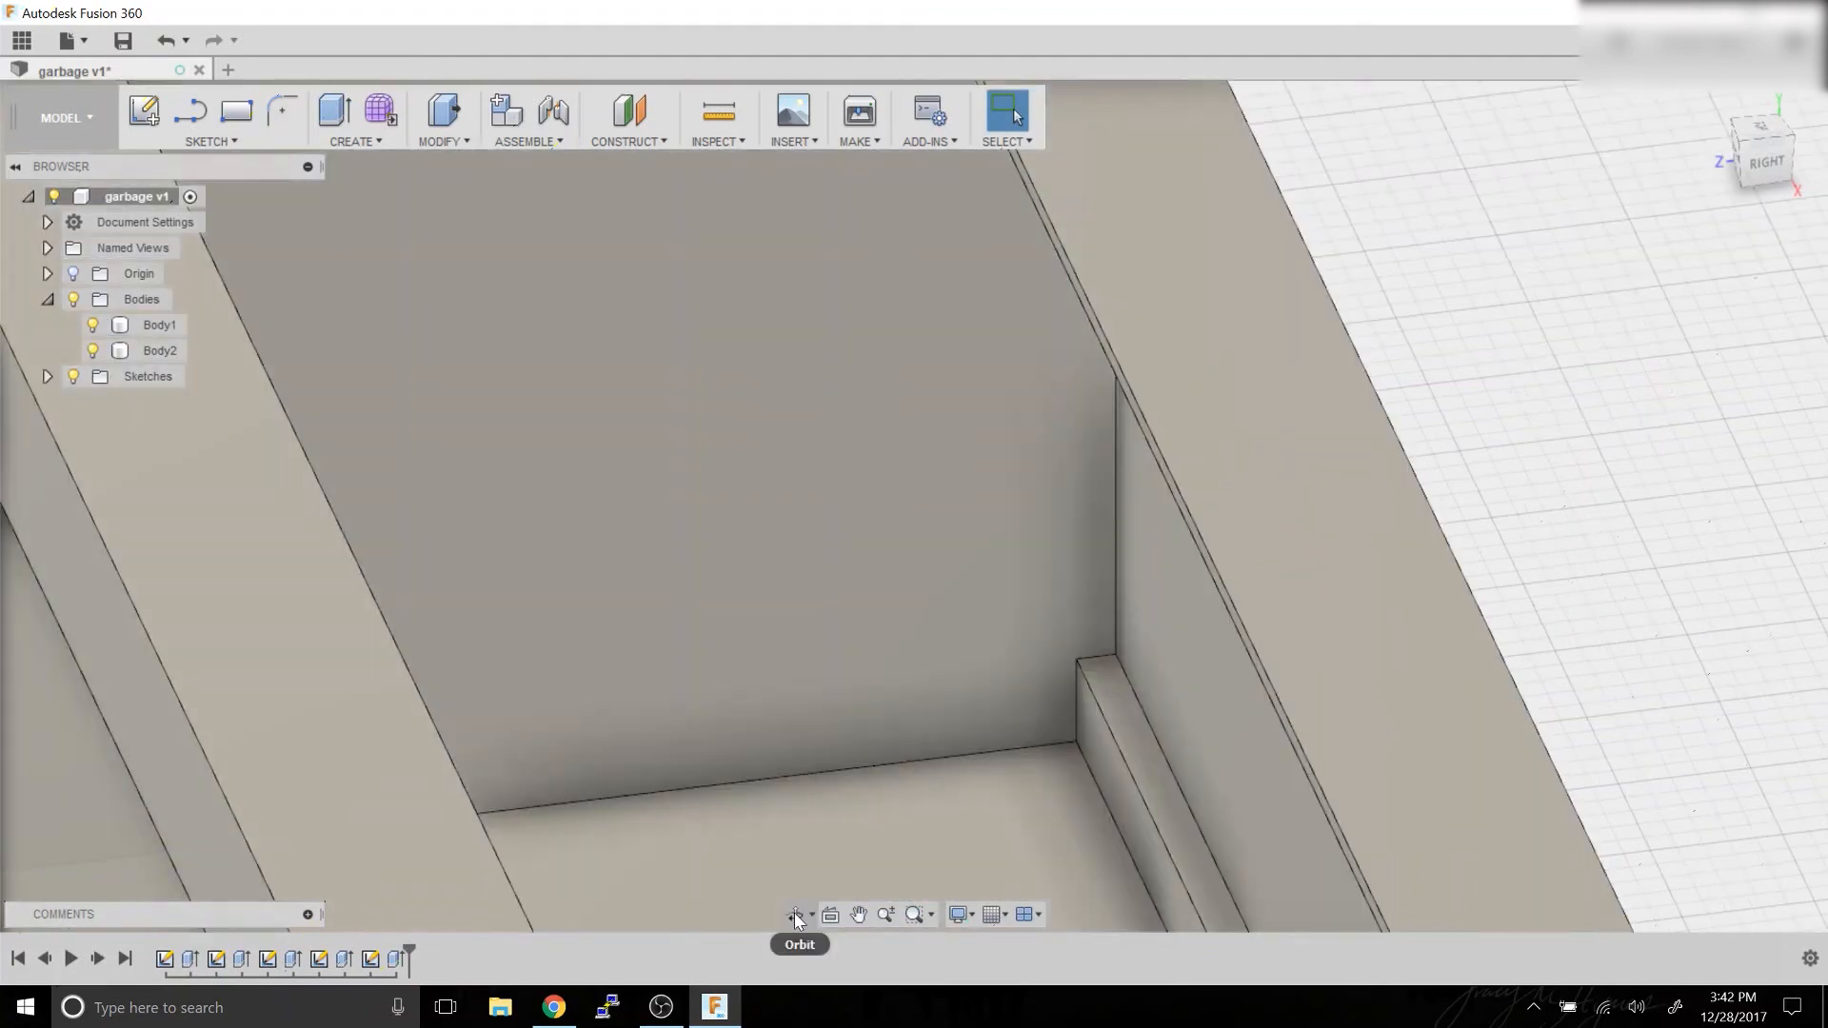
pyautogui.click(798, 916)
pyautogui.moveTo(838, 629); pyautogui.dragTo(1137, 606)
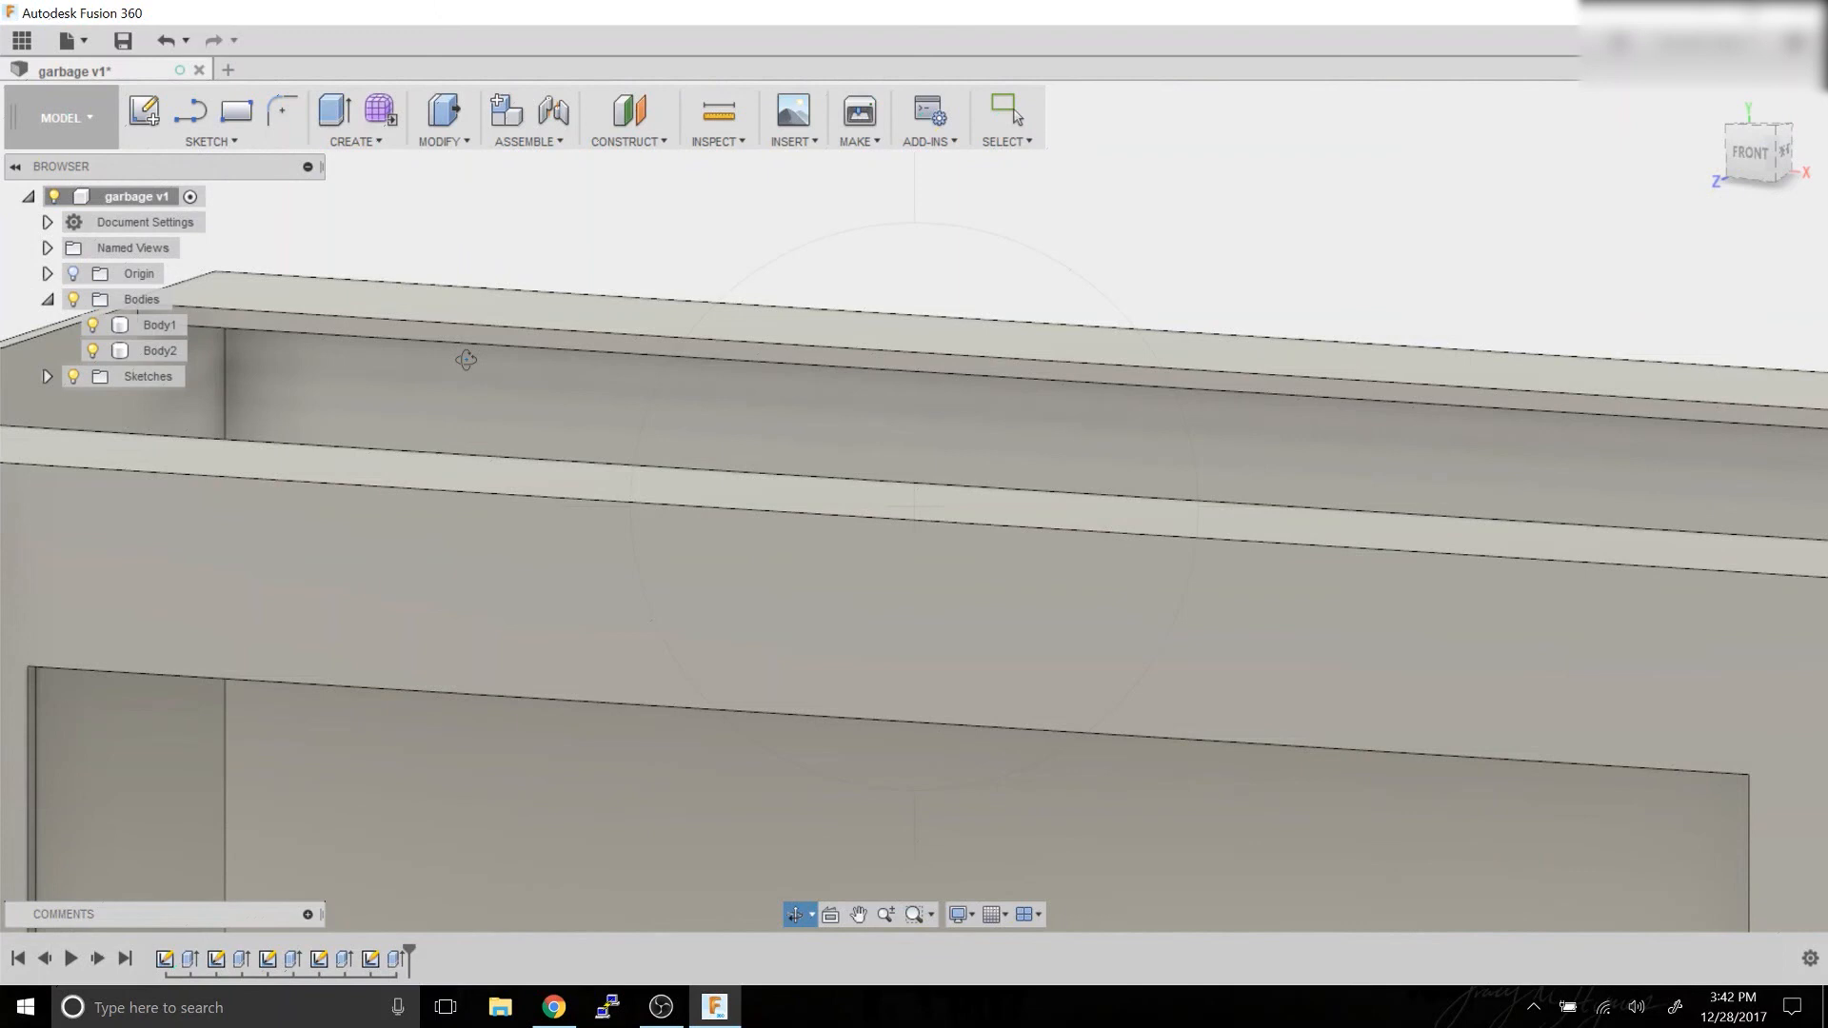
pyautogui.moveTo(466, 360); pyautogui.dragTo(546, 368, button='middle')
pyautogui.press('Escape')
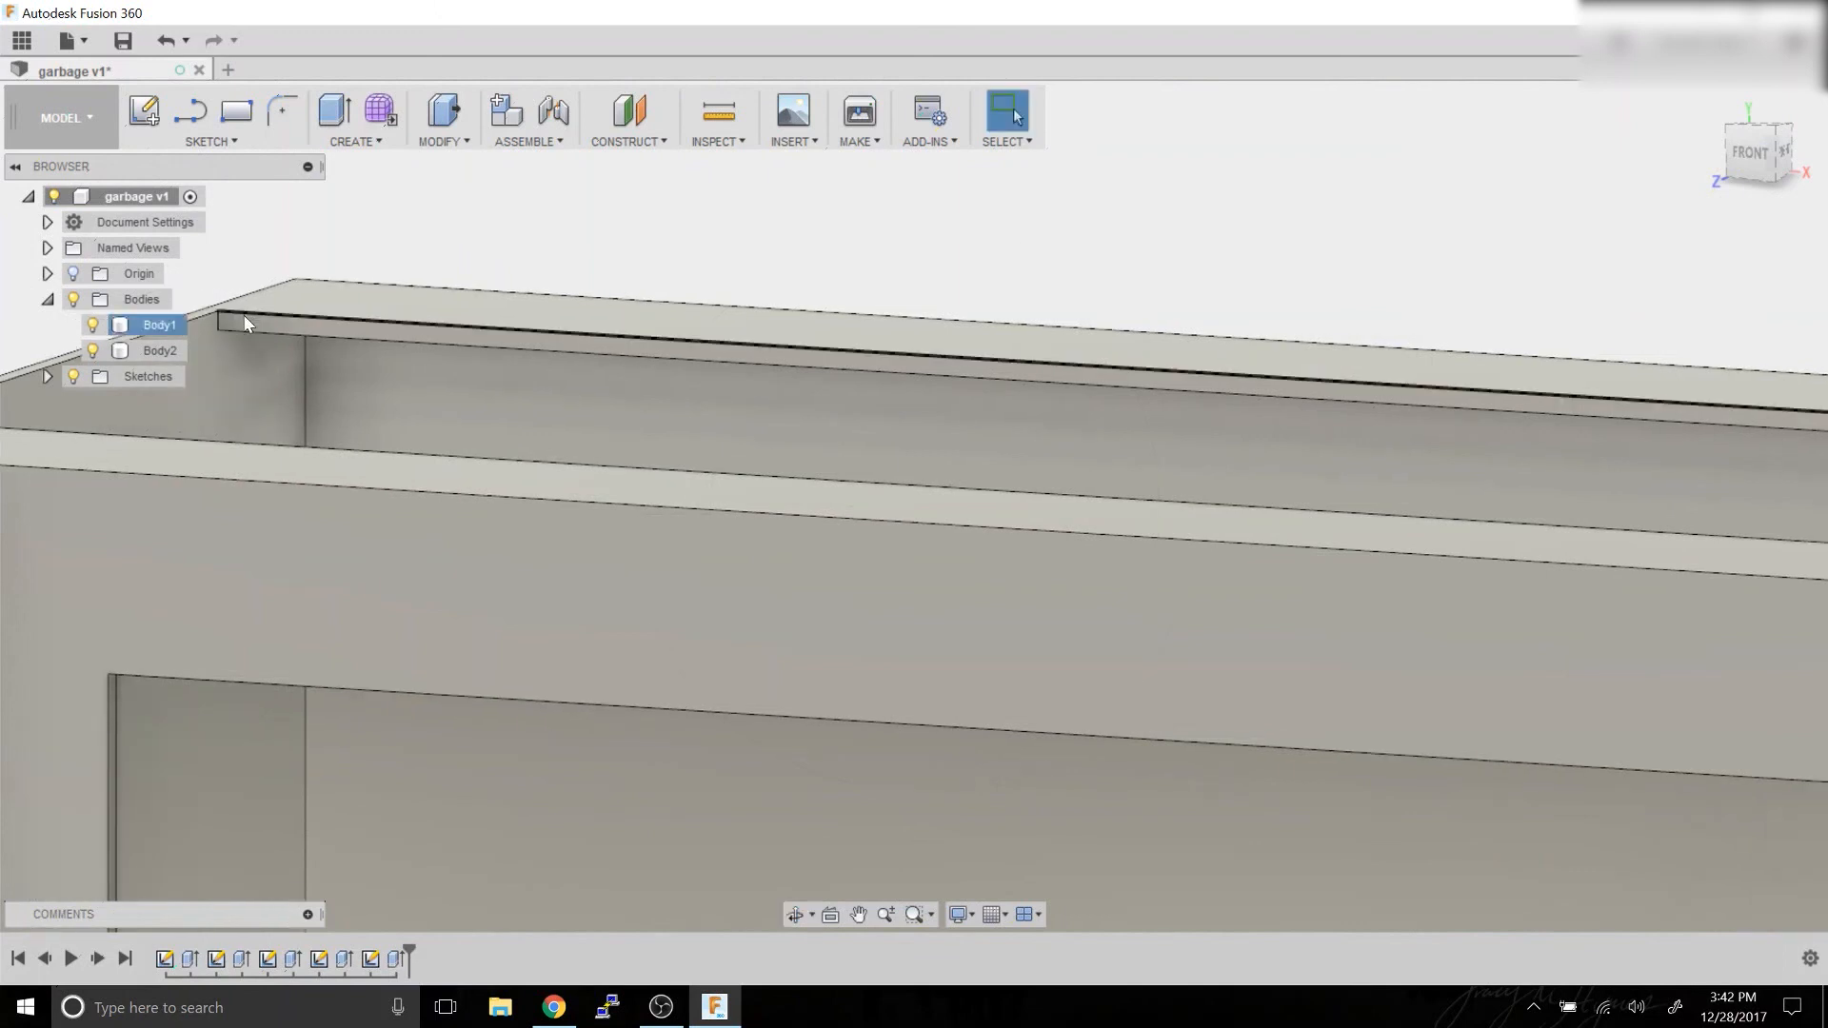
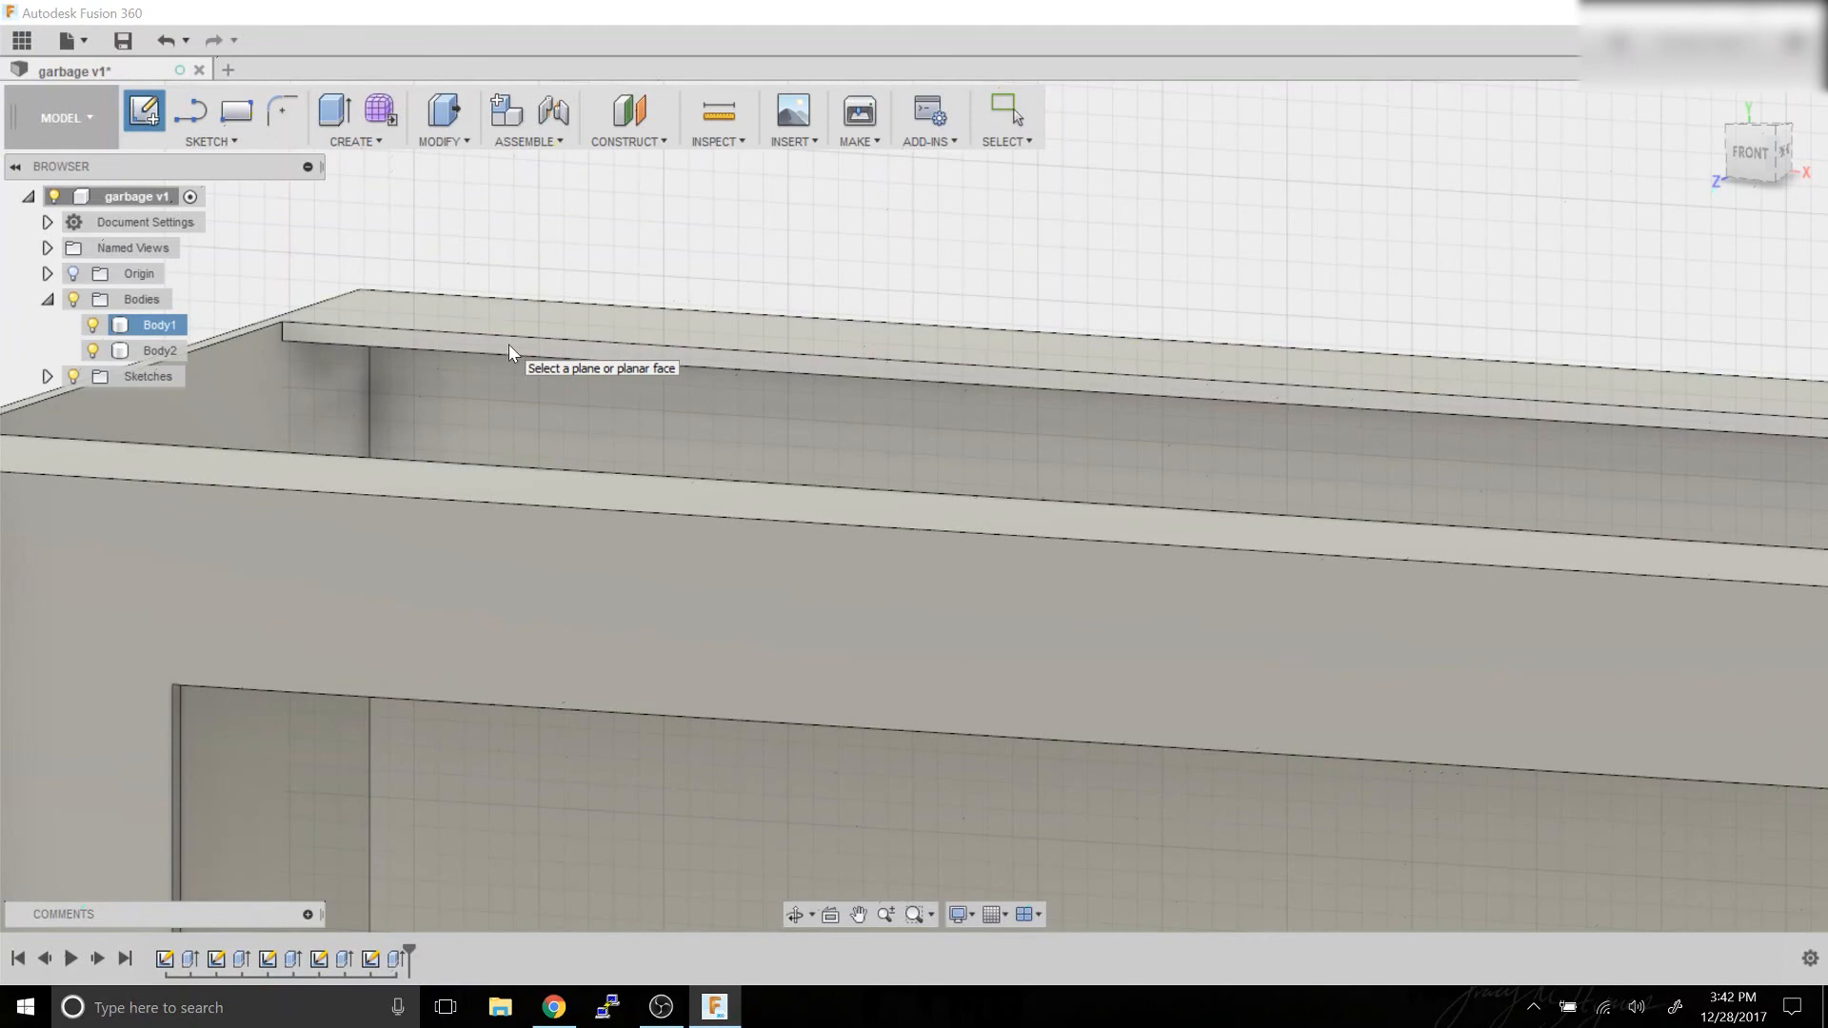
pyautogui.click(509, 345)
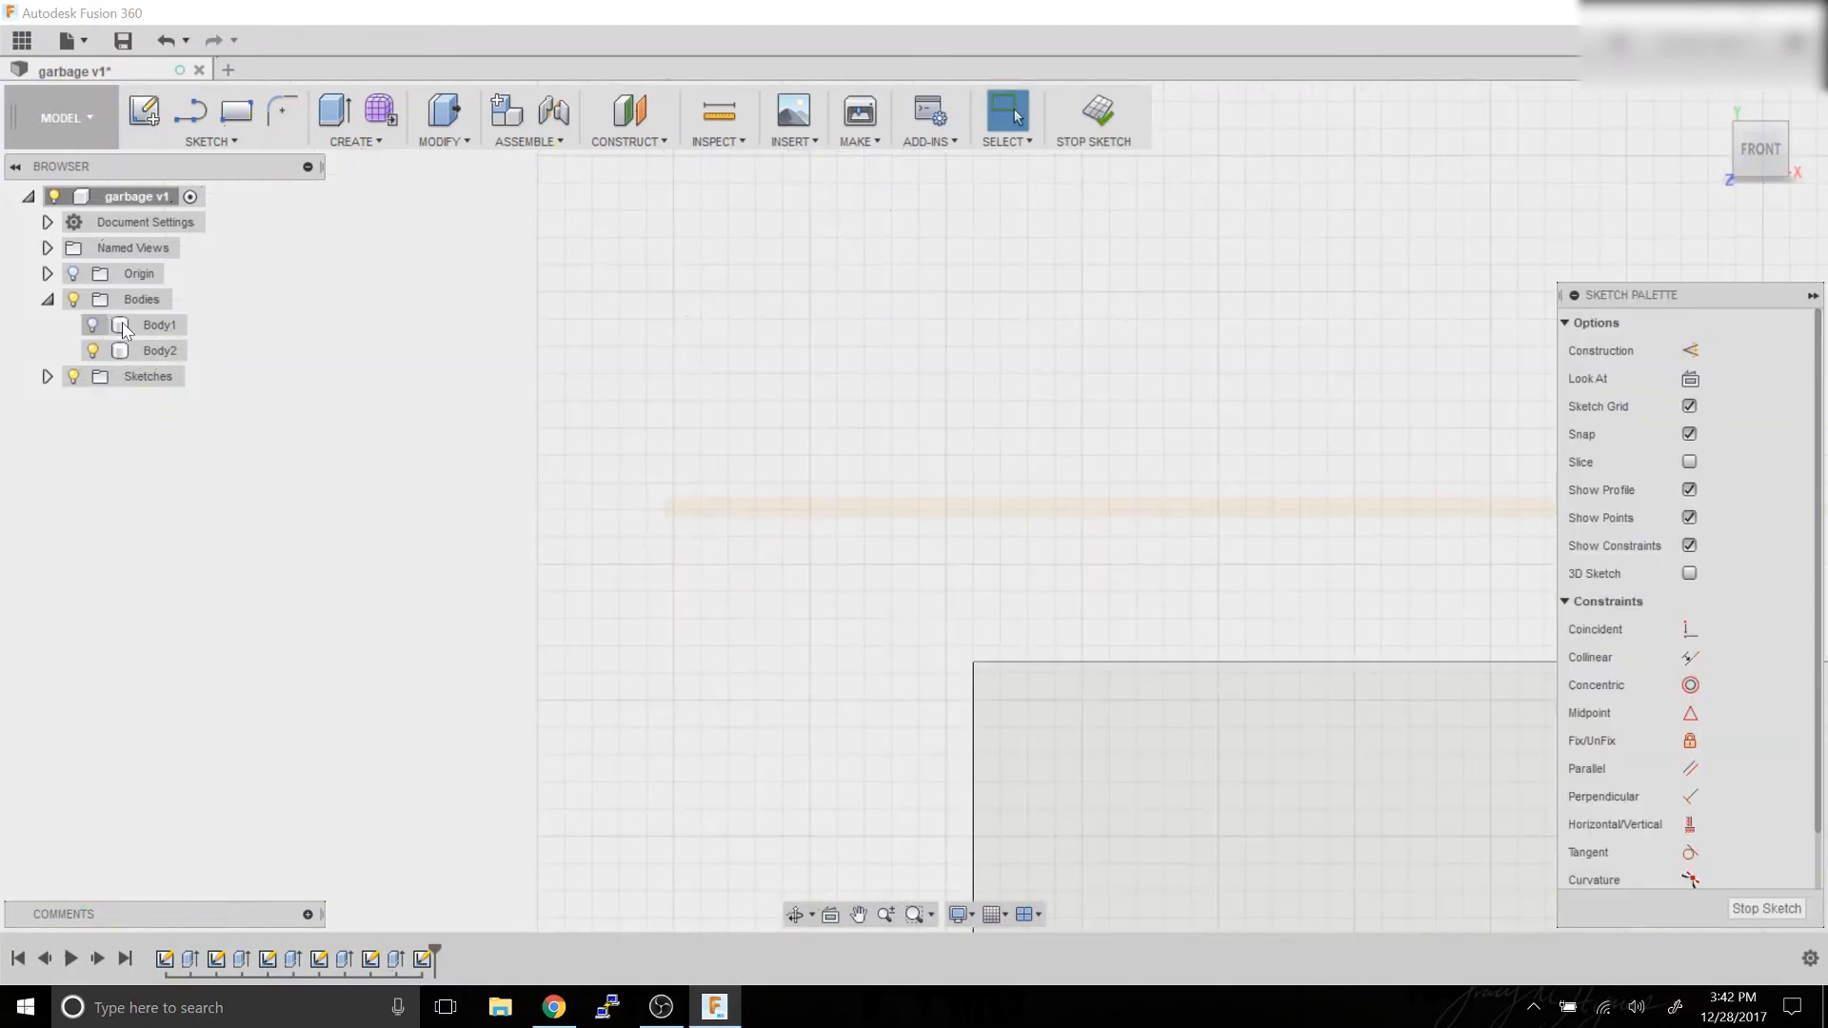
# Draw a rectangle 8 in wide and 0.71 in high from the upper-left corner of the rear top rail's edge face.
pyautogui.click(240, 113)
pyautogui.click(407, 529)
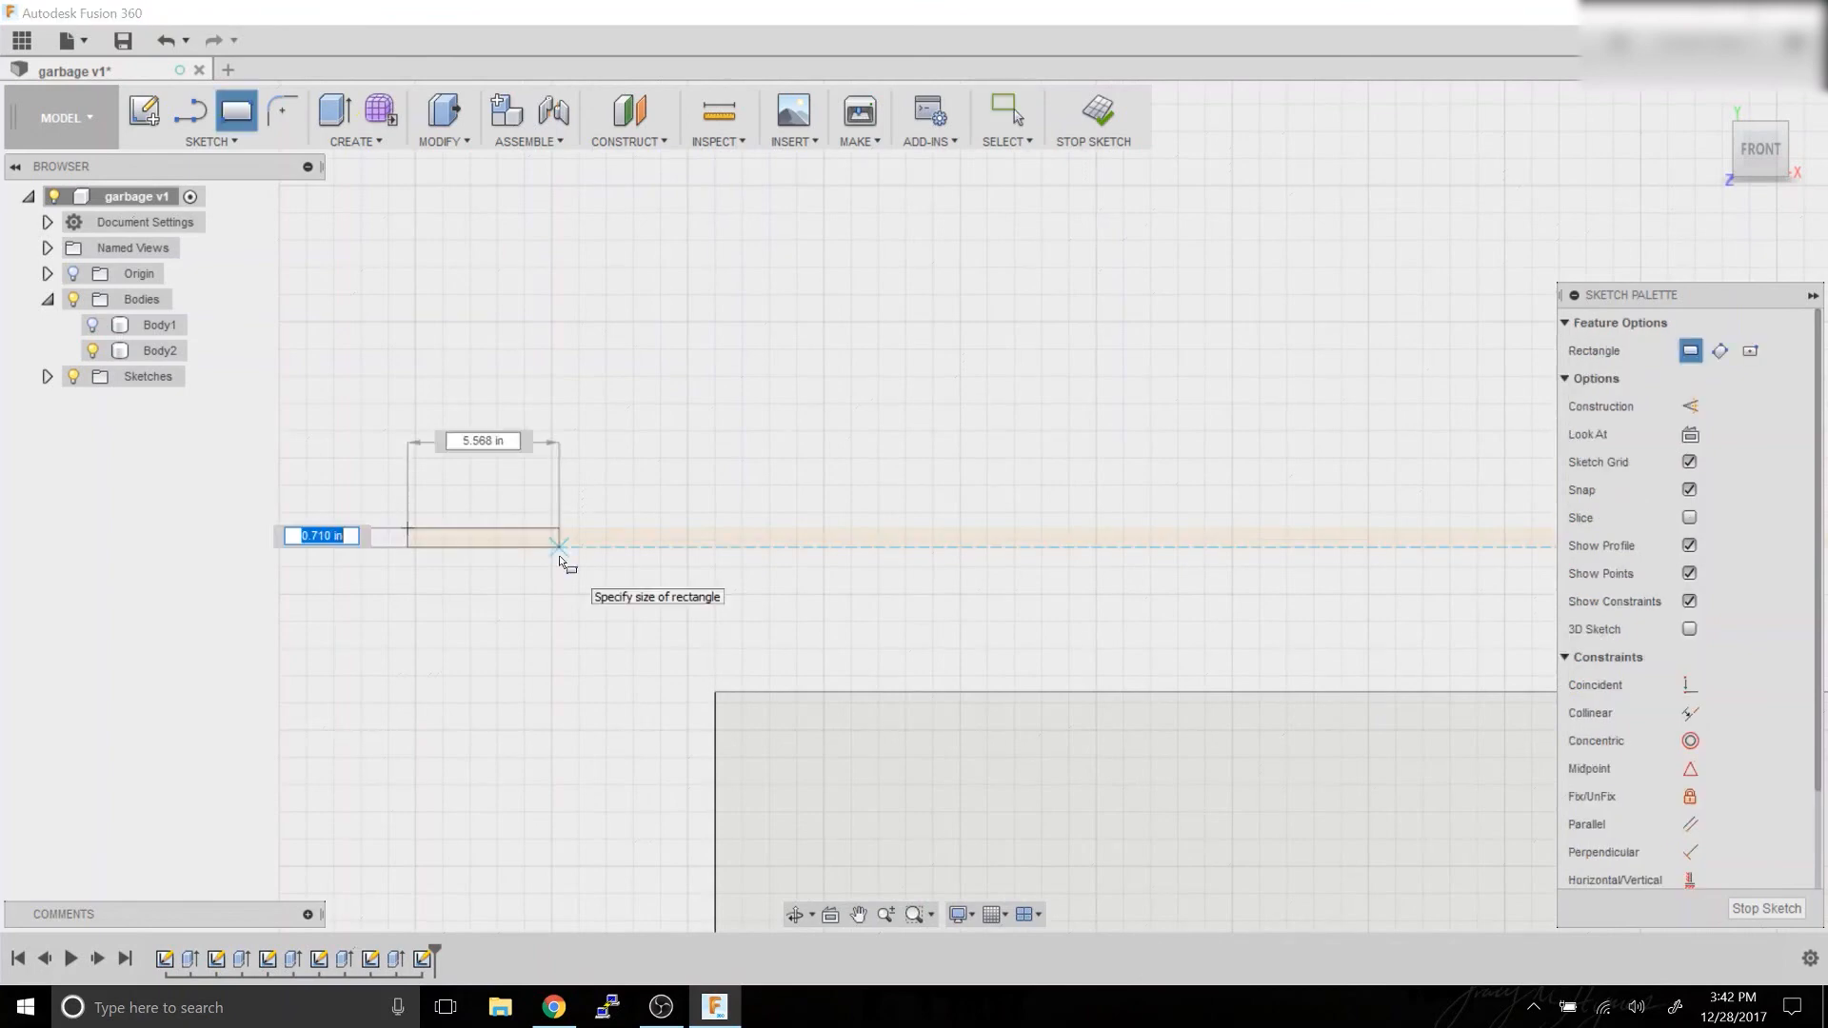
pyautogui.press('Tab')
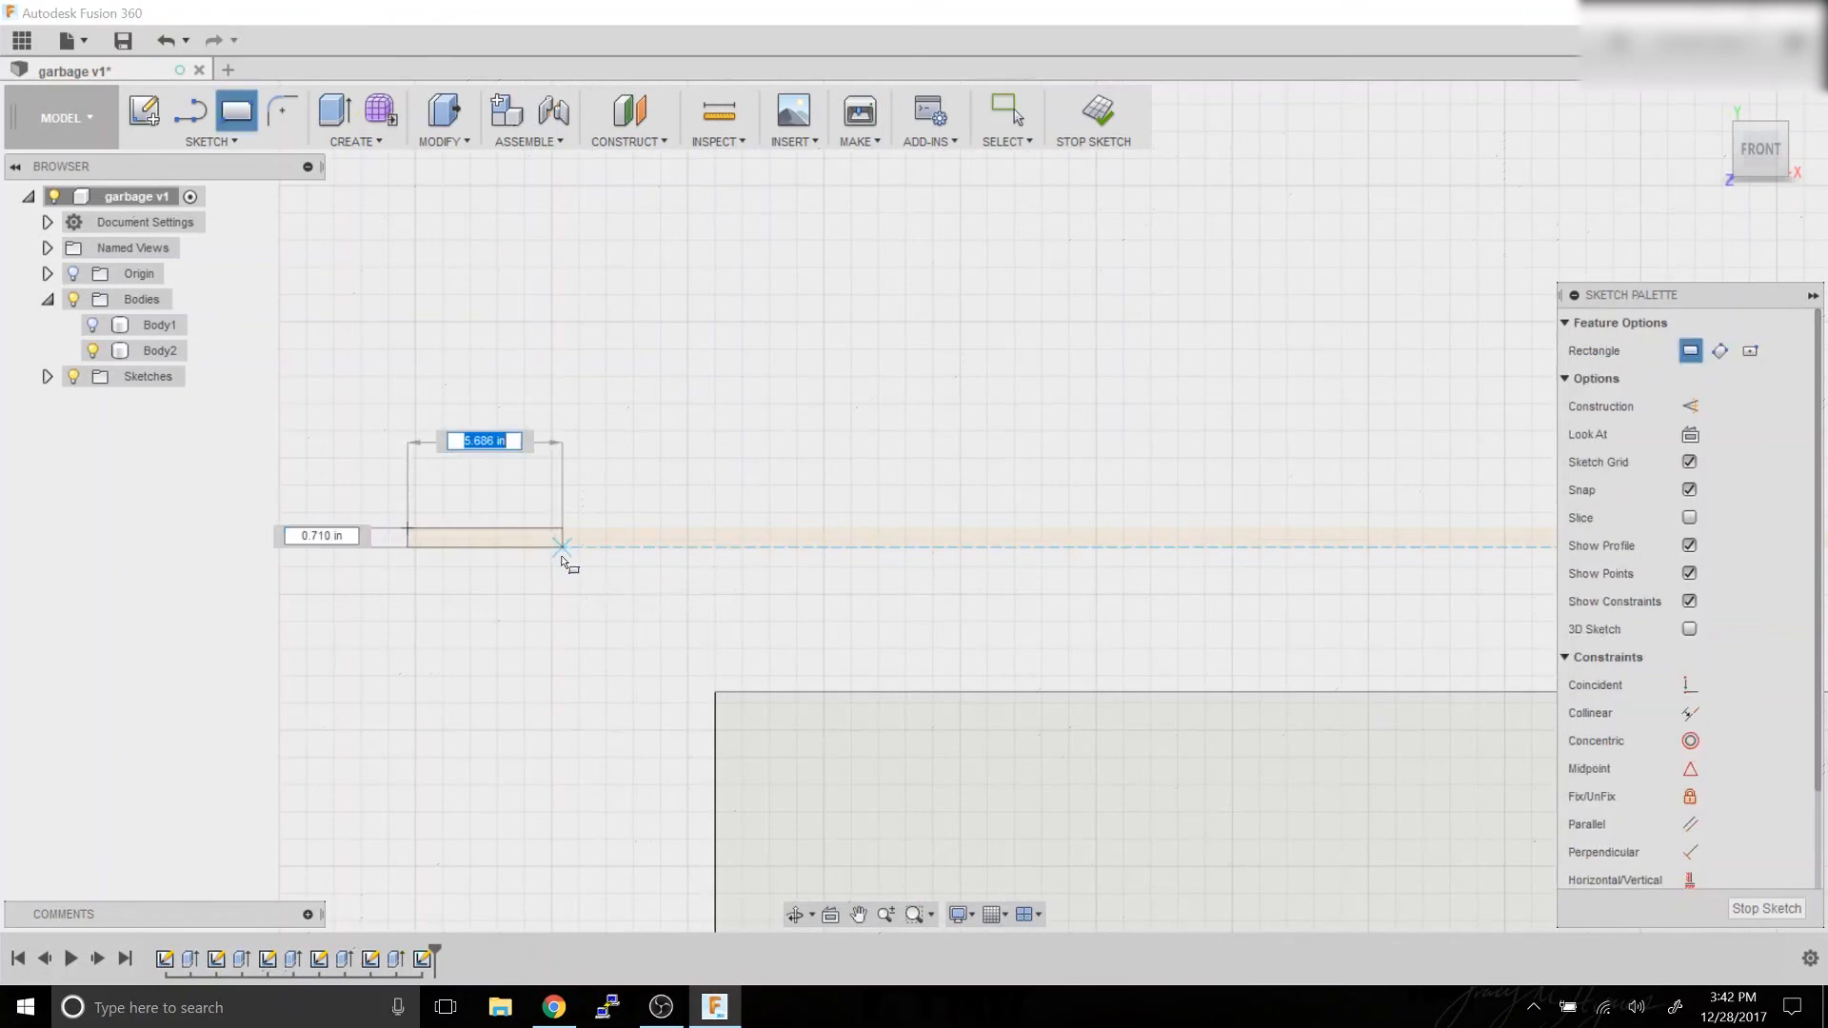
pyautogui.press('Tab')
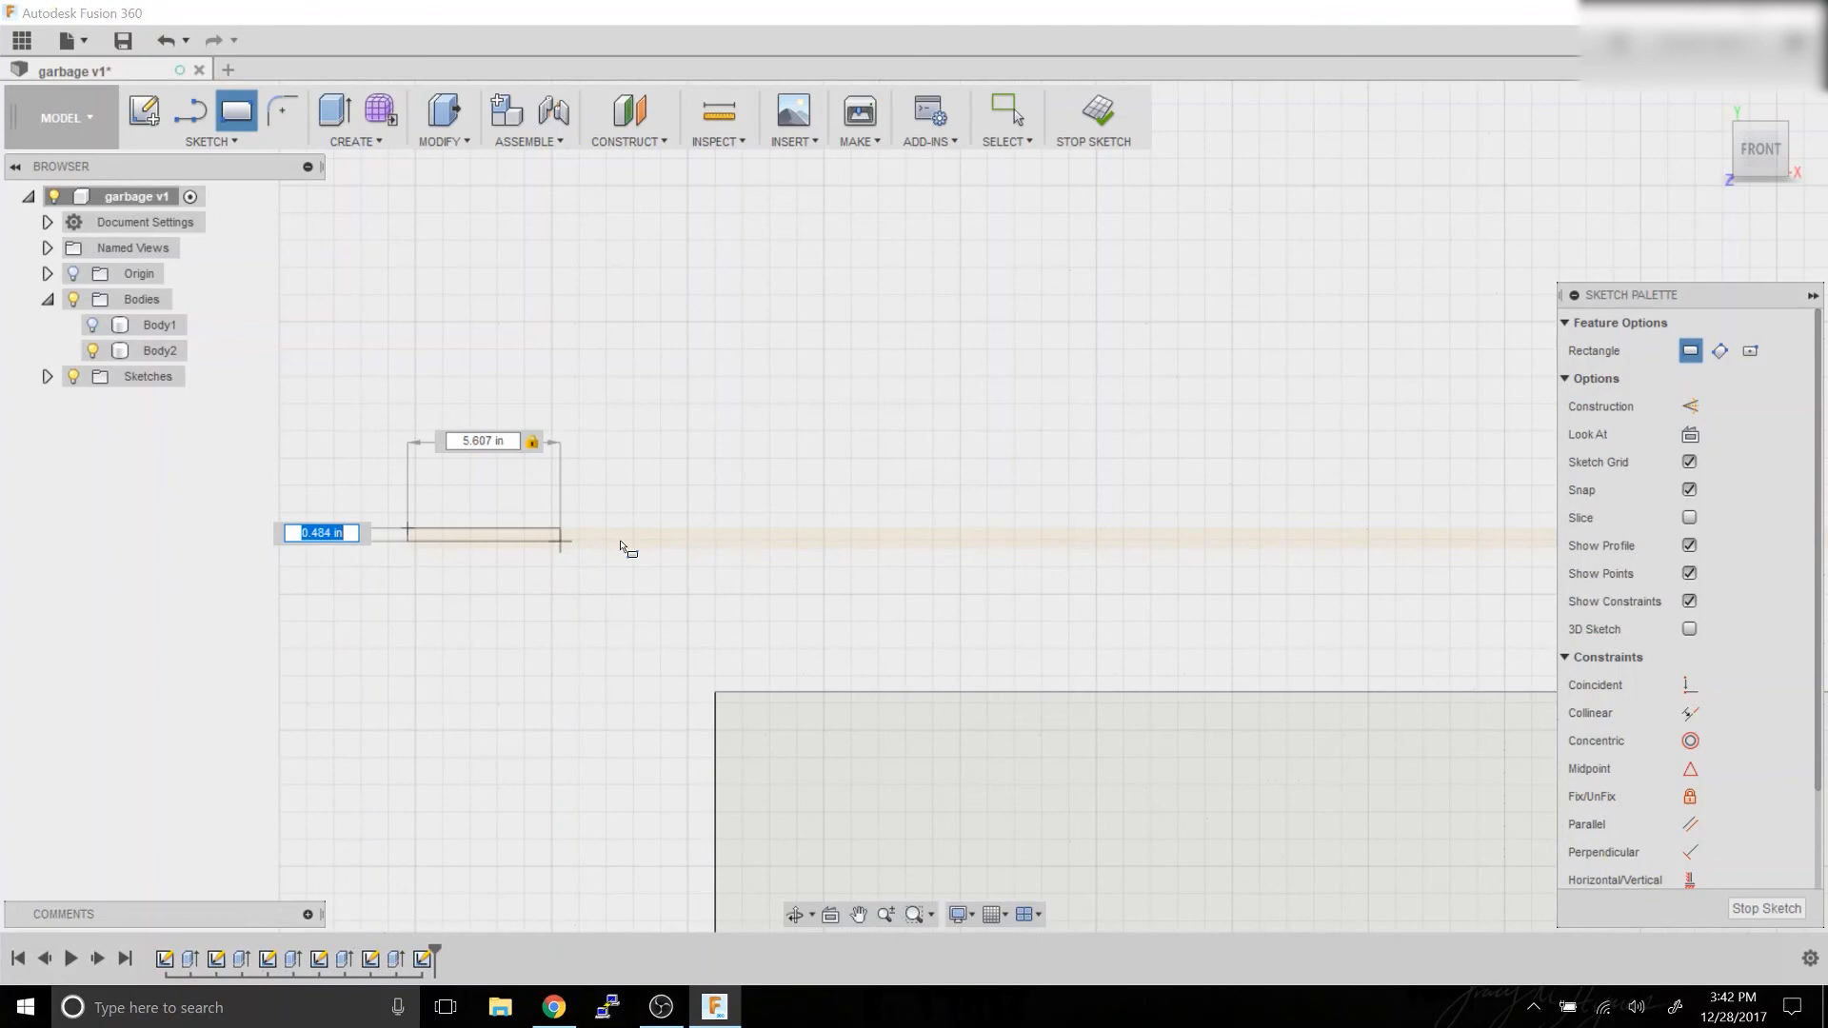
pyautogui.press('Tab')
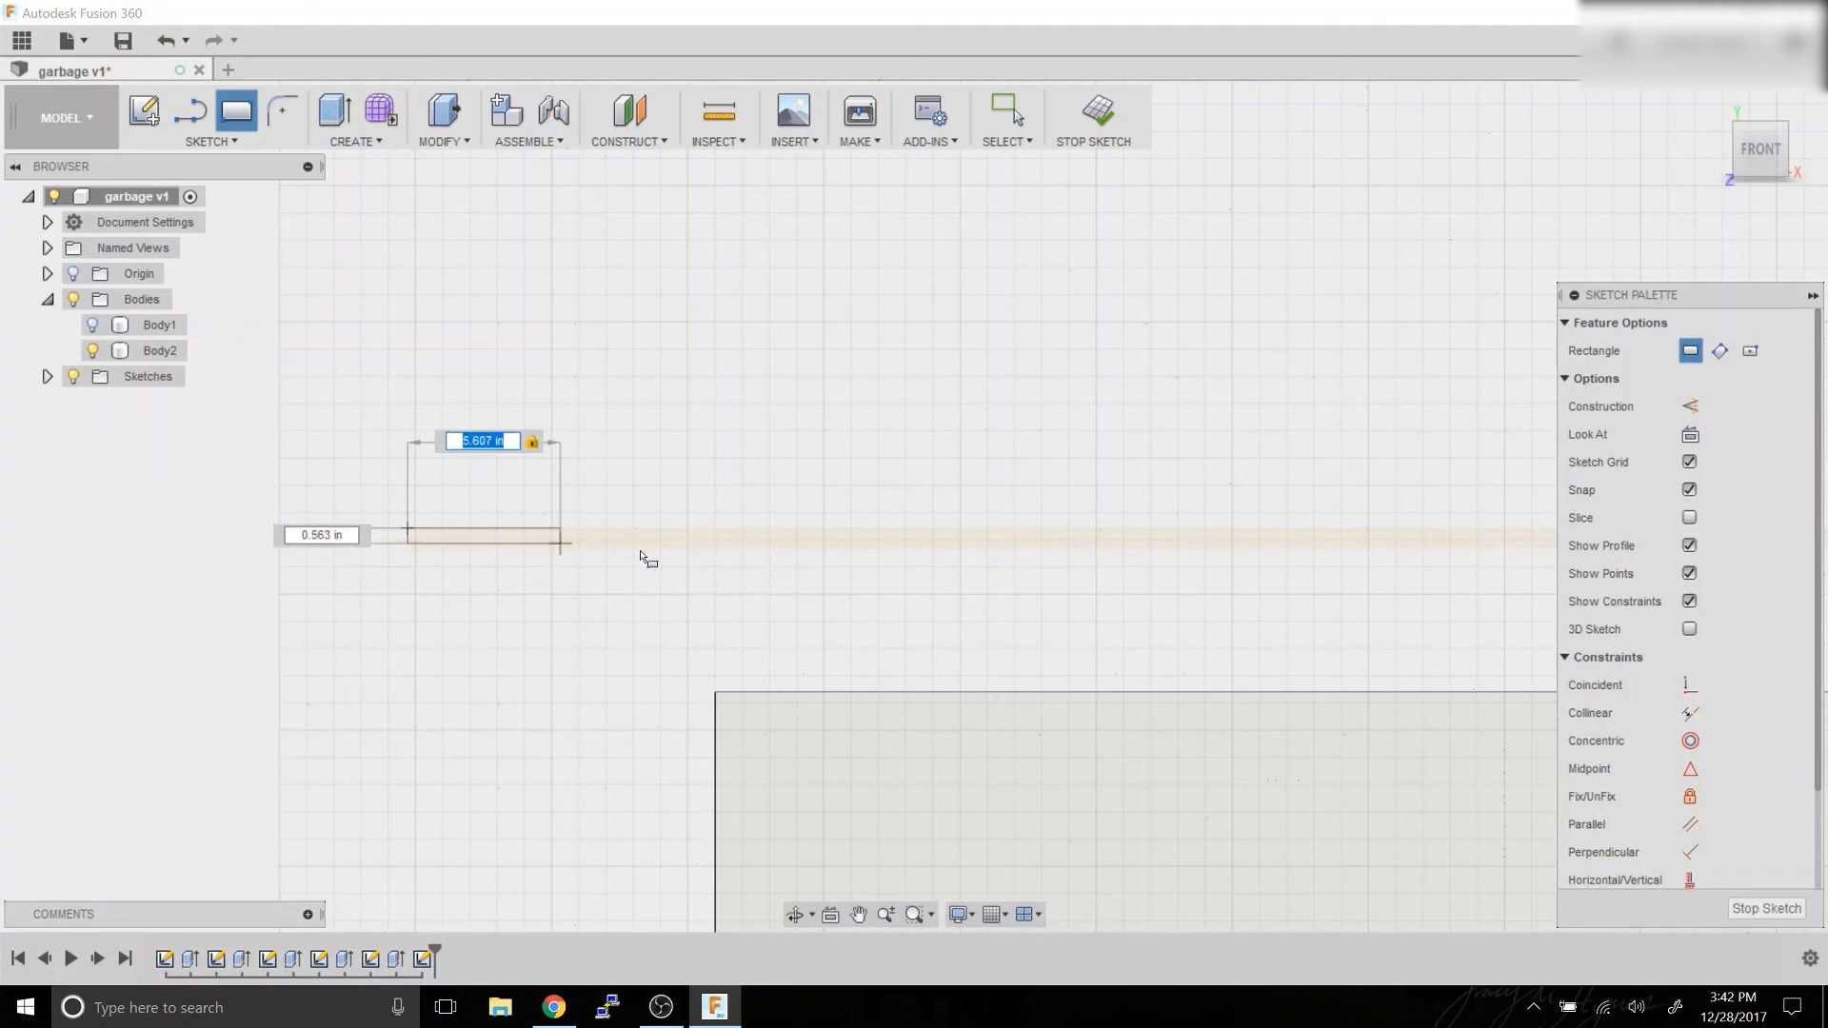
pyautogui.write('8')
pyautogui.press('Tab')
pyautogui.write('.7')
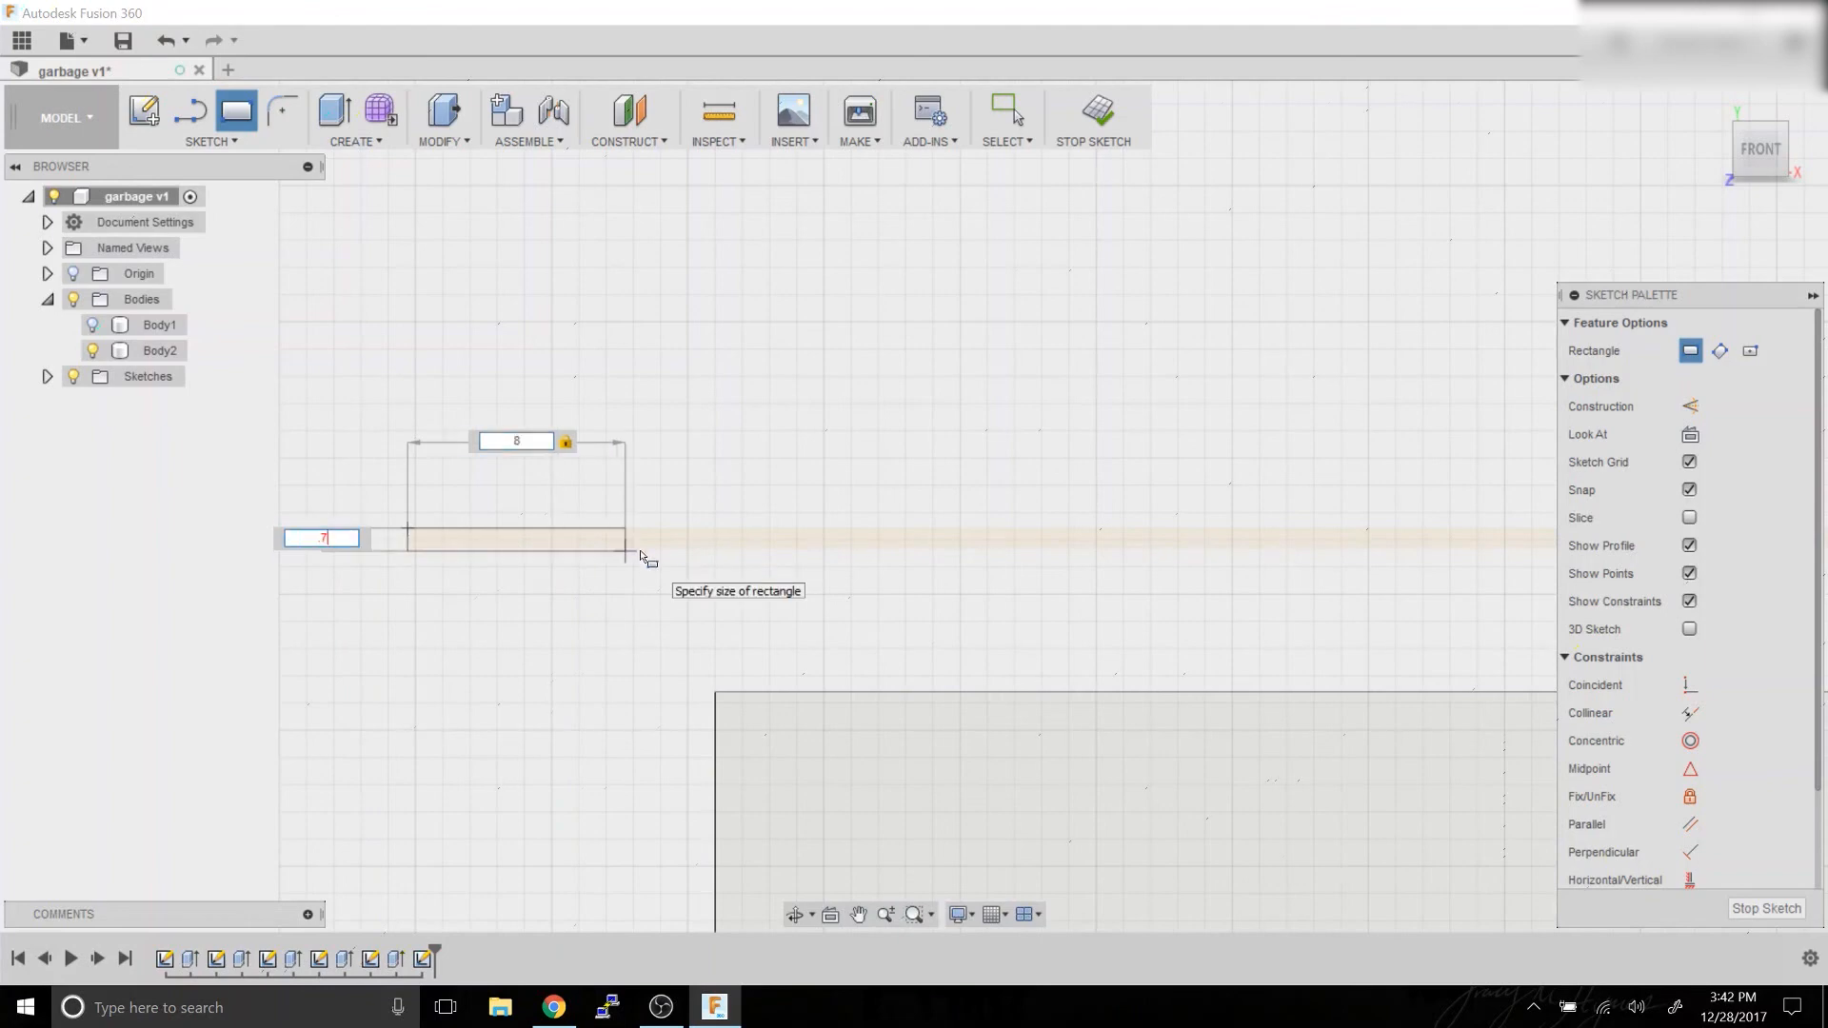
pyautogui.write('1')
pyautogui.press('Tab')
pyautogui.press('Return')
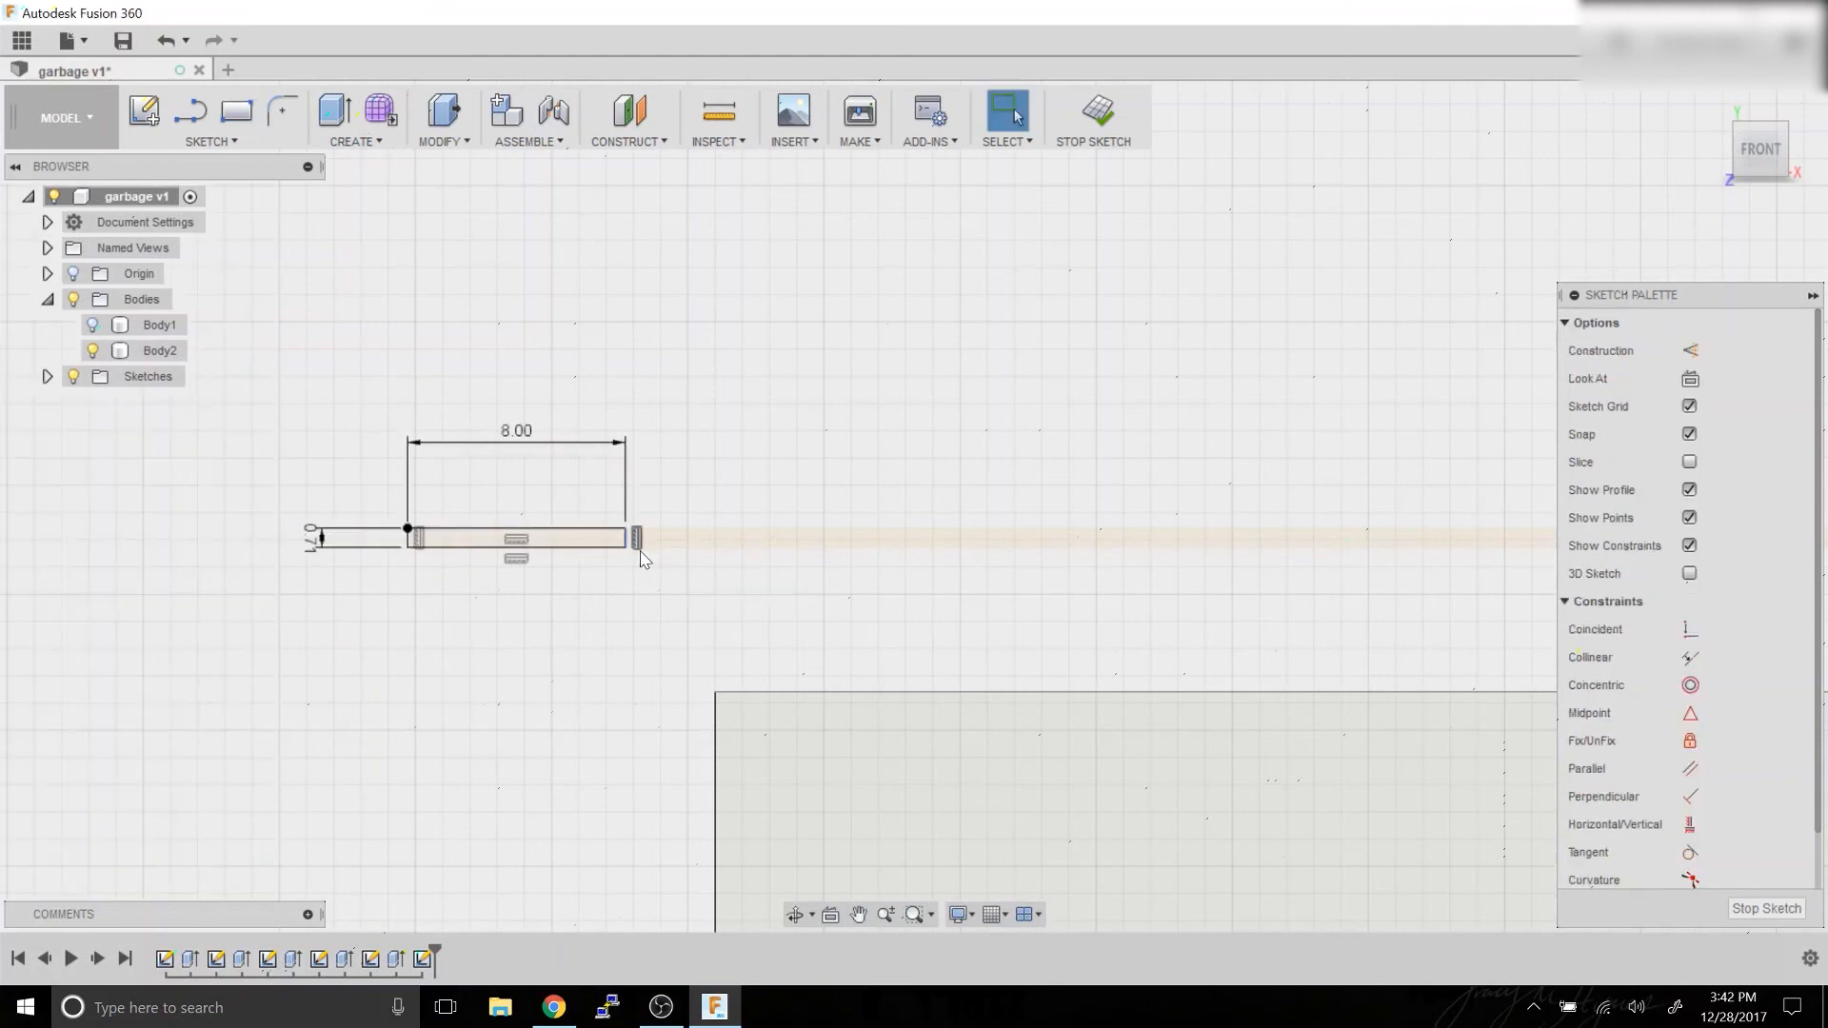
# Draw a matching rectangle 8 in wide and 0.71 in high from the upper-right corner of the rail's edge face.
pyautogui.moveTo(993, 441)
pyautogui.mouseDown(button='middle')
pyautogui.moveTo(1000, 398)
pyautogui.moveTo(1037, 424)
pyautogui.moveTo(511, 423)
pyautogui.mouseUp(button='middle')
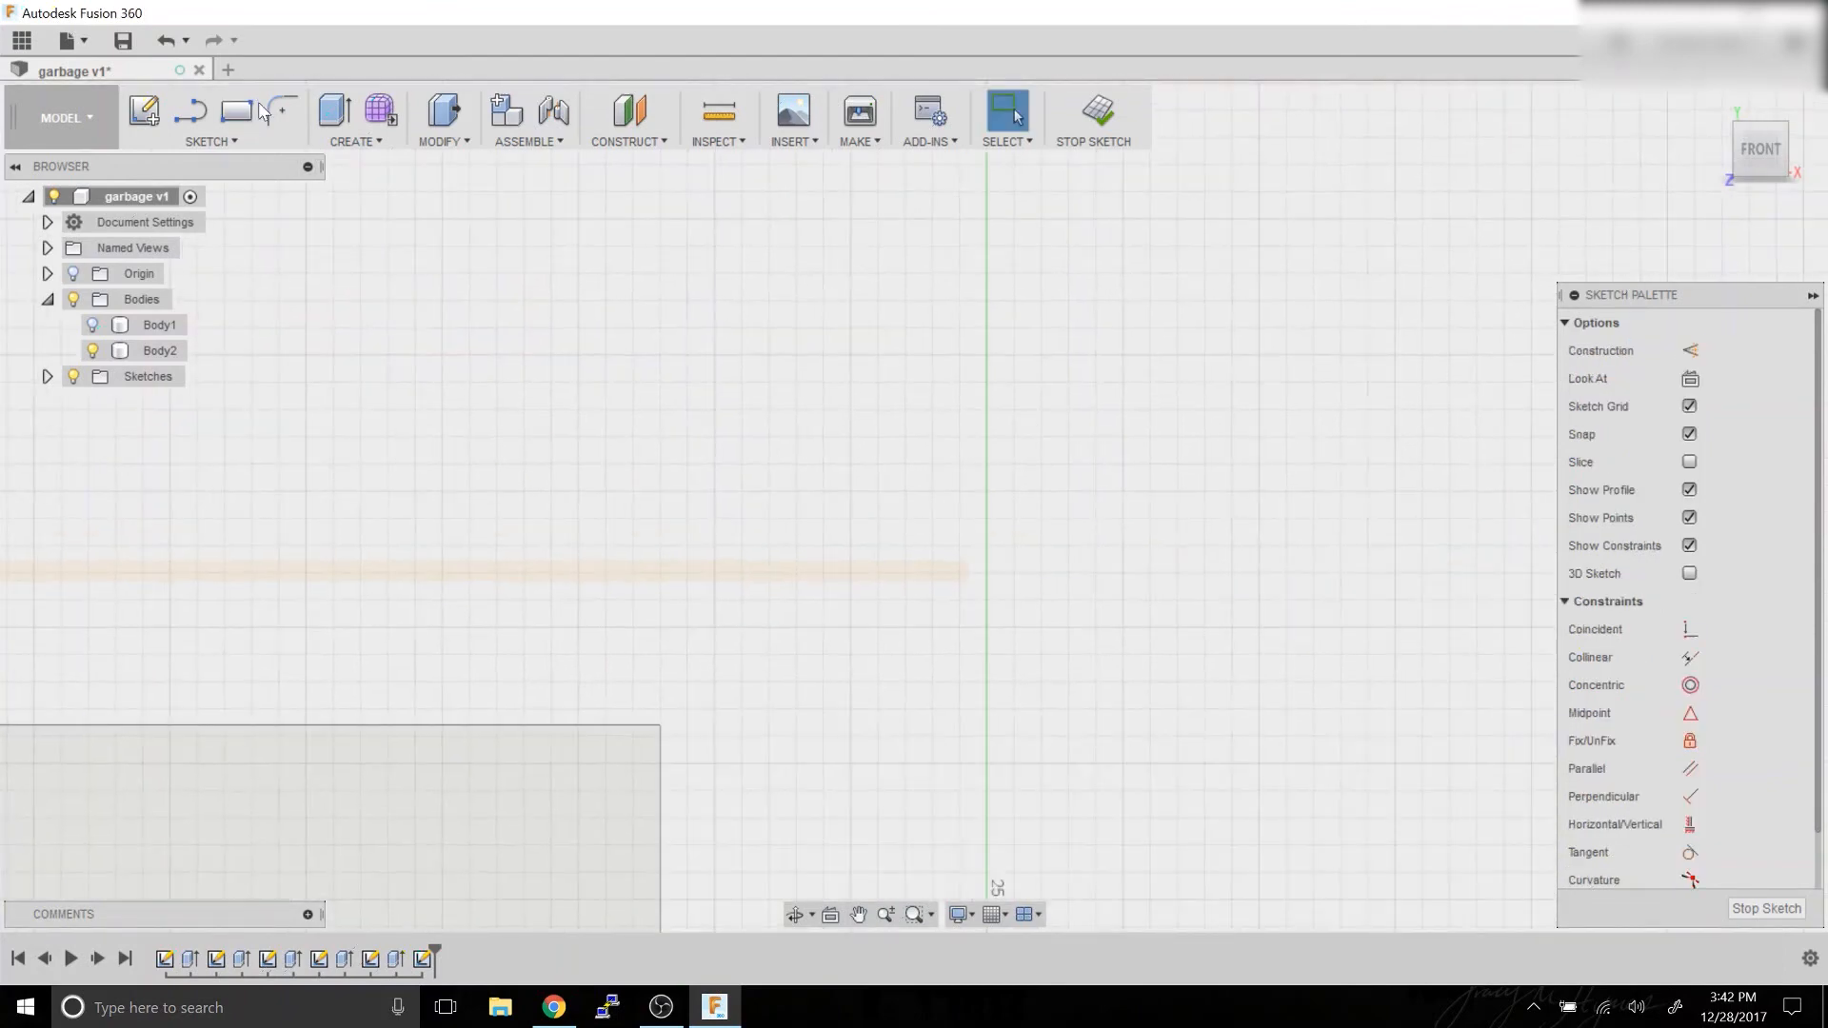
pyautogui.click(255, 107)
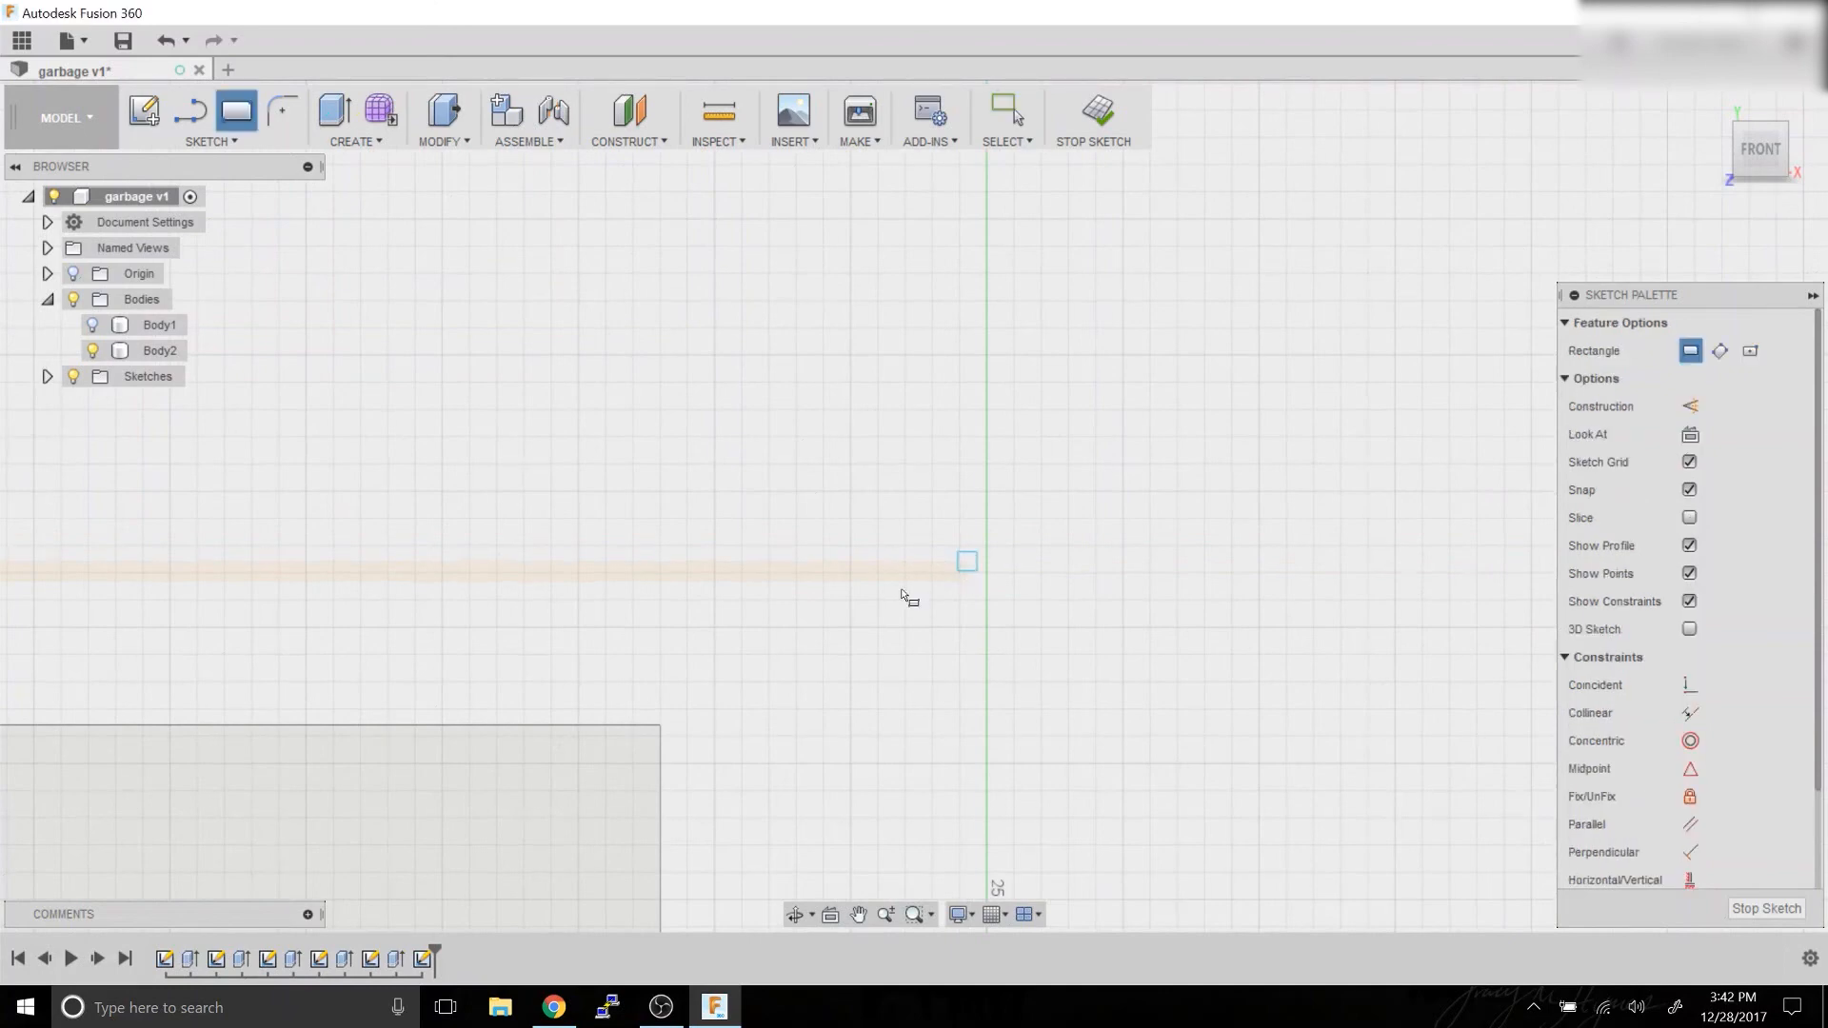
pyautogui.click(967, 561)
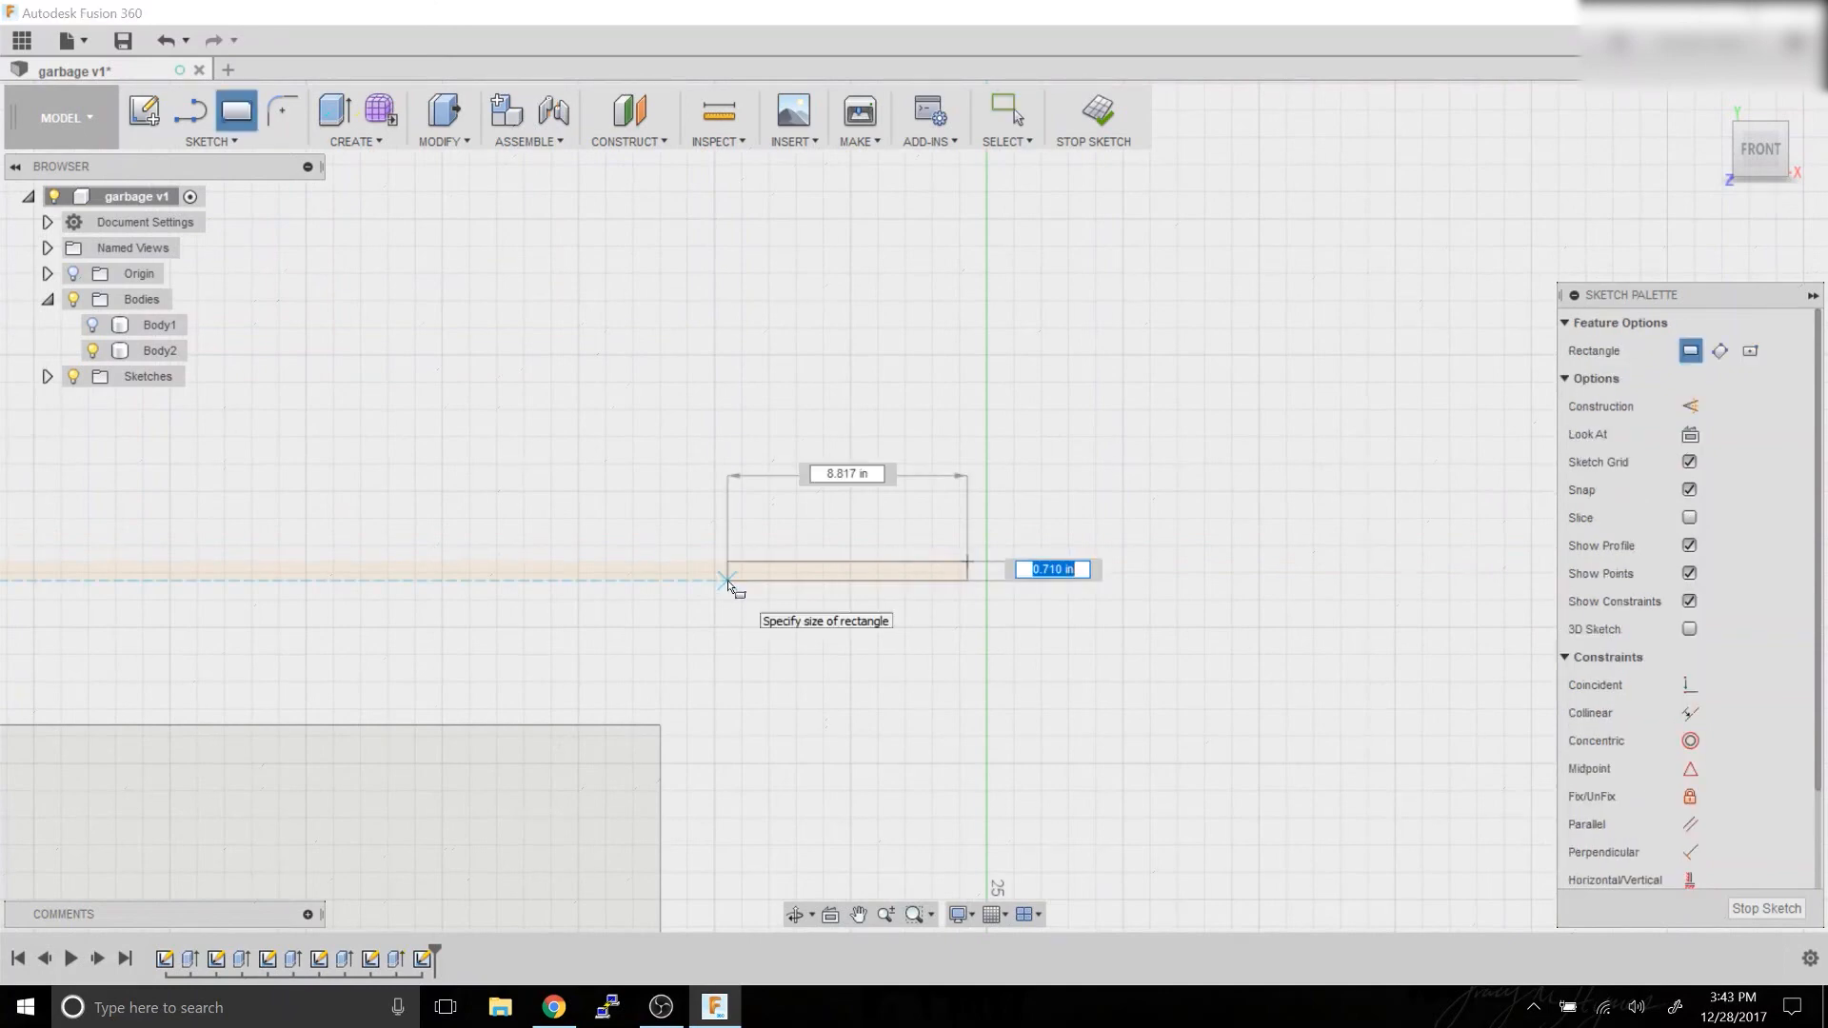
pyautogui.press('Tab')
pyautogui.write('8')
pyautogui.press('Return')
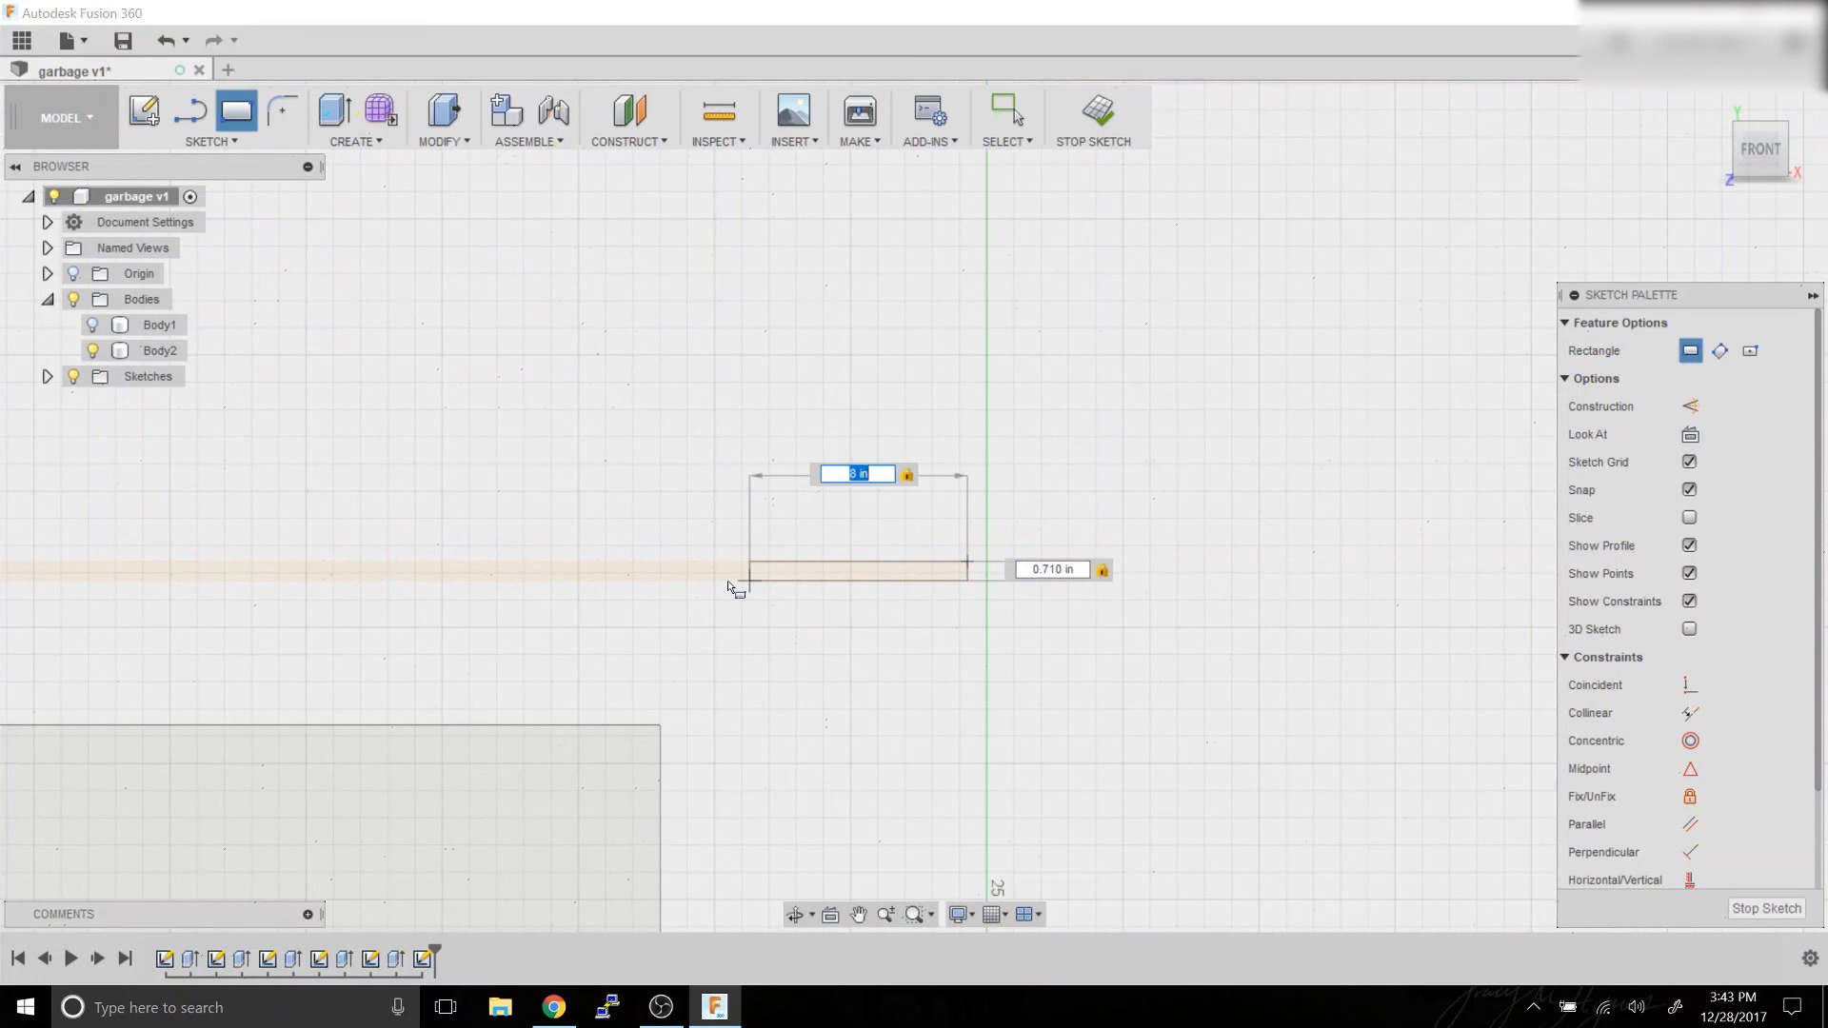
pyautogui.press('Return')
pyautogui.press('Escape')
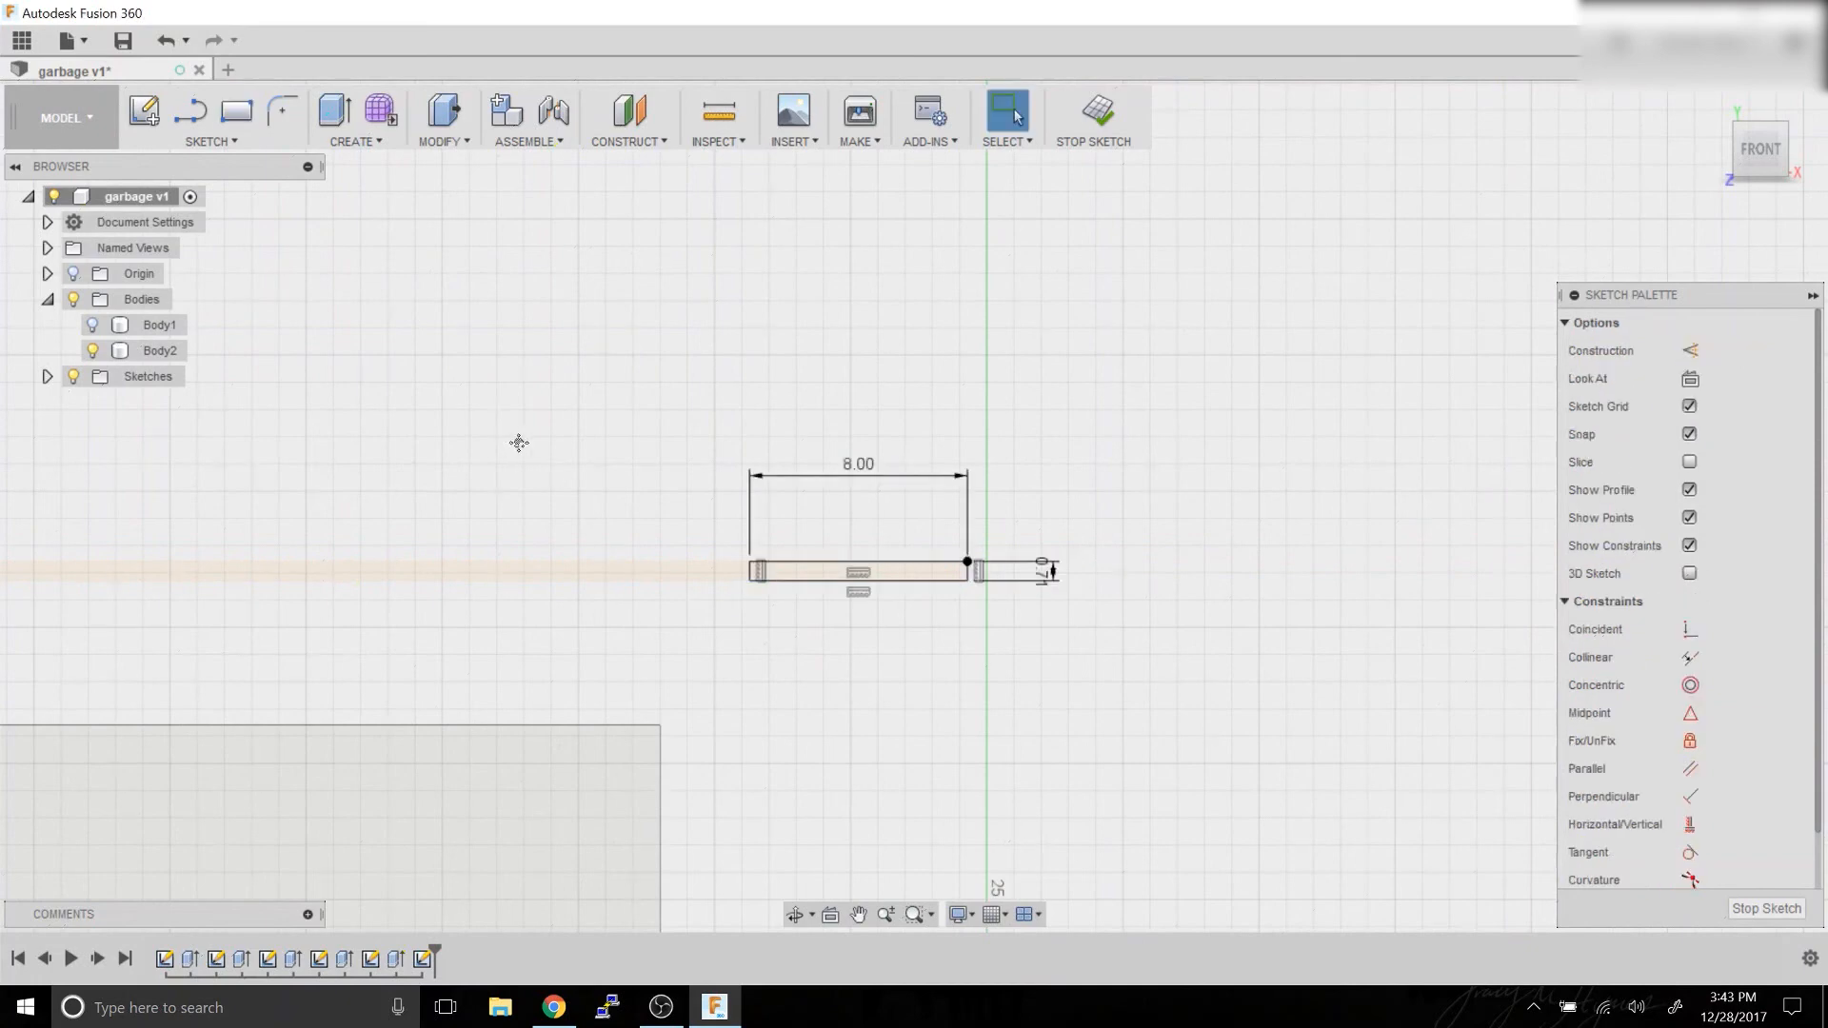
# Draw a rectangle 4 in wide and 0.71 in high on the rail's edge face, extending left from its midpoint.
pyautogui.moveTo(519, 443); pyautogui.dragTo(1405, 466, button='middle')
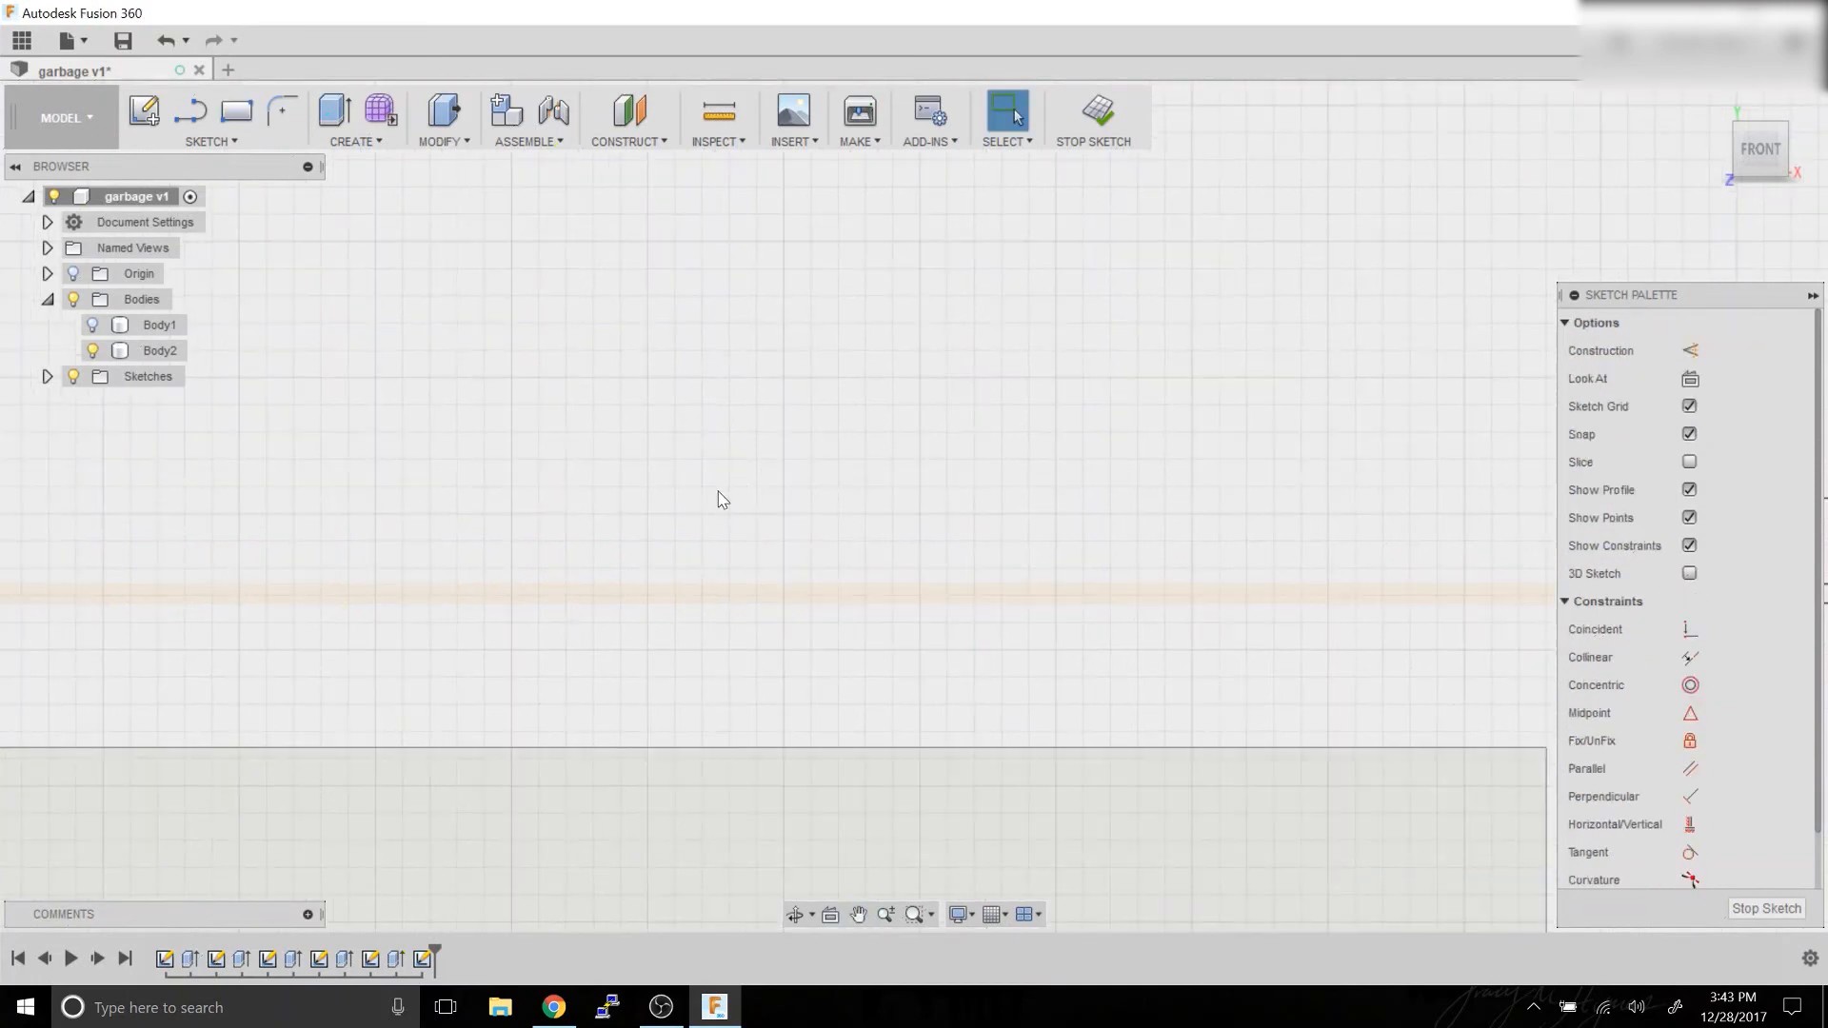
pyautogui.scroll(-4, 723, 500)
pyautogui.press('r')
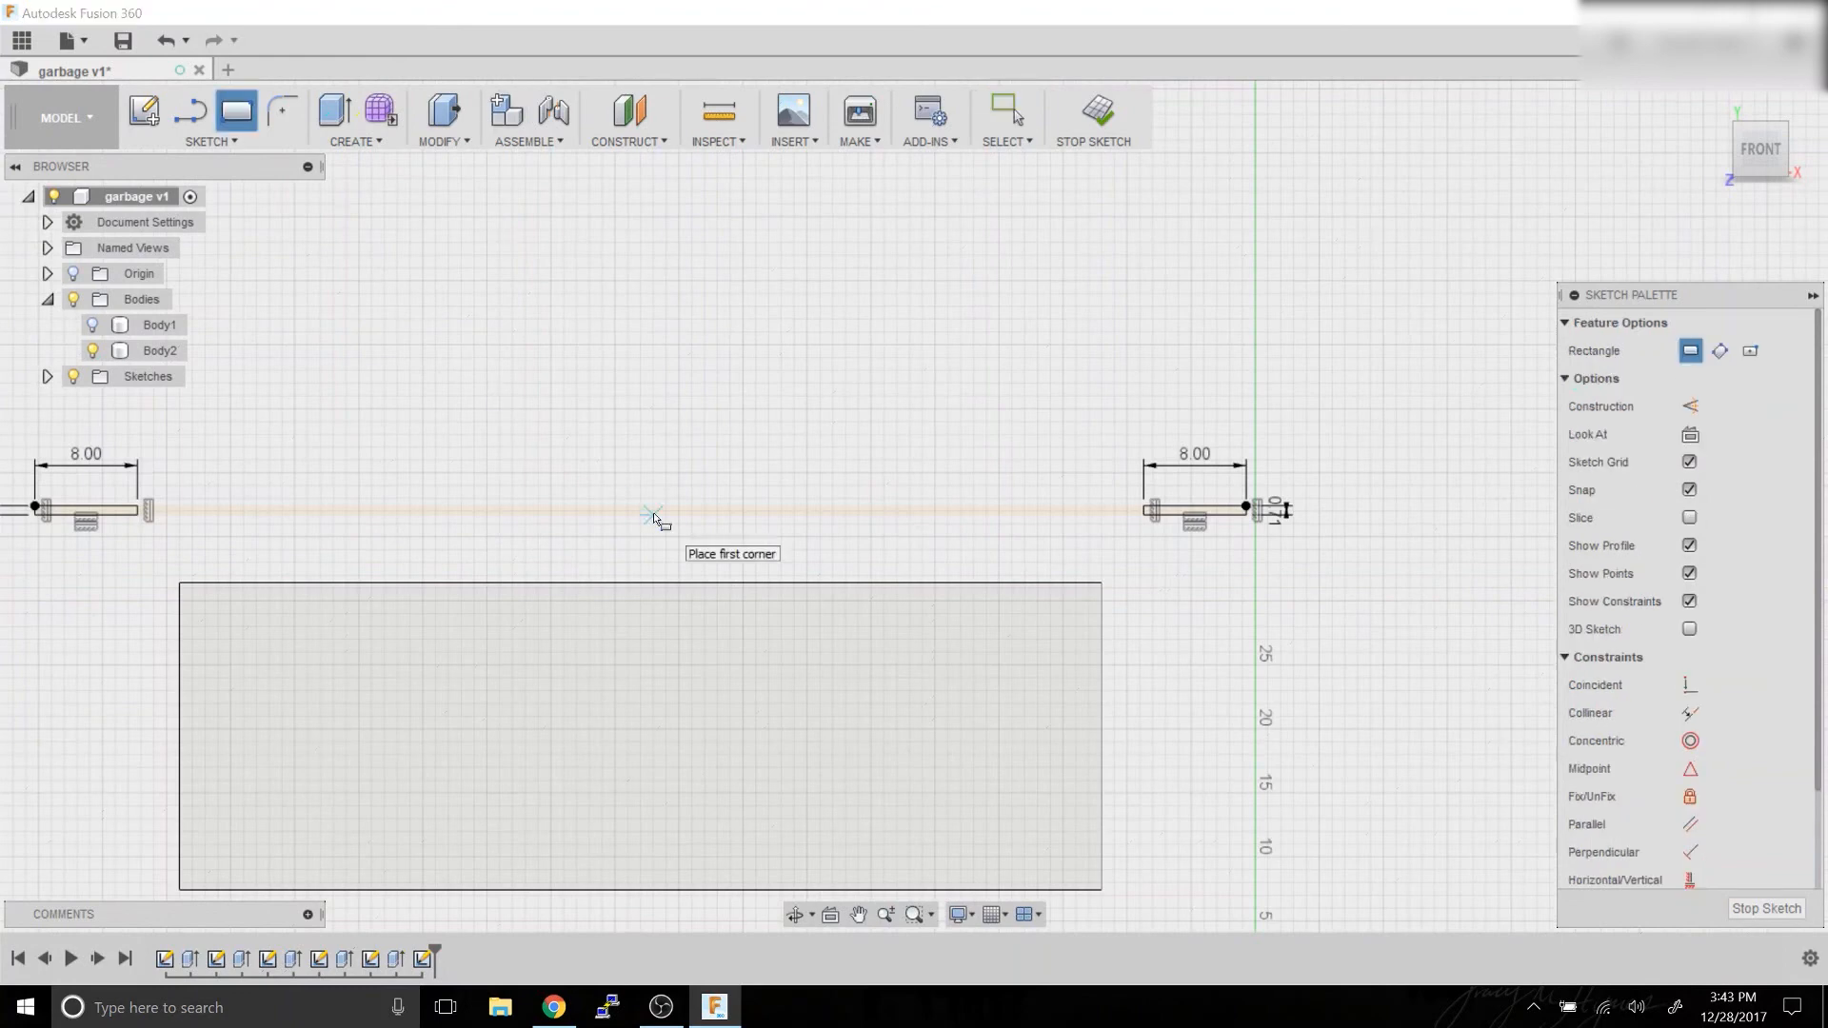
pyautogui.scroll(2, 642, 510)
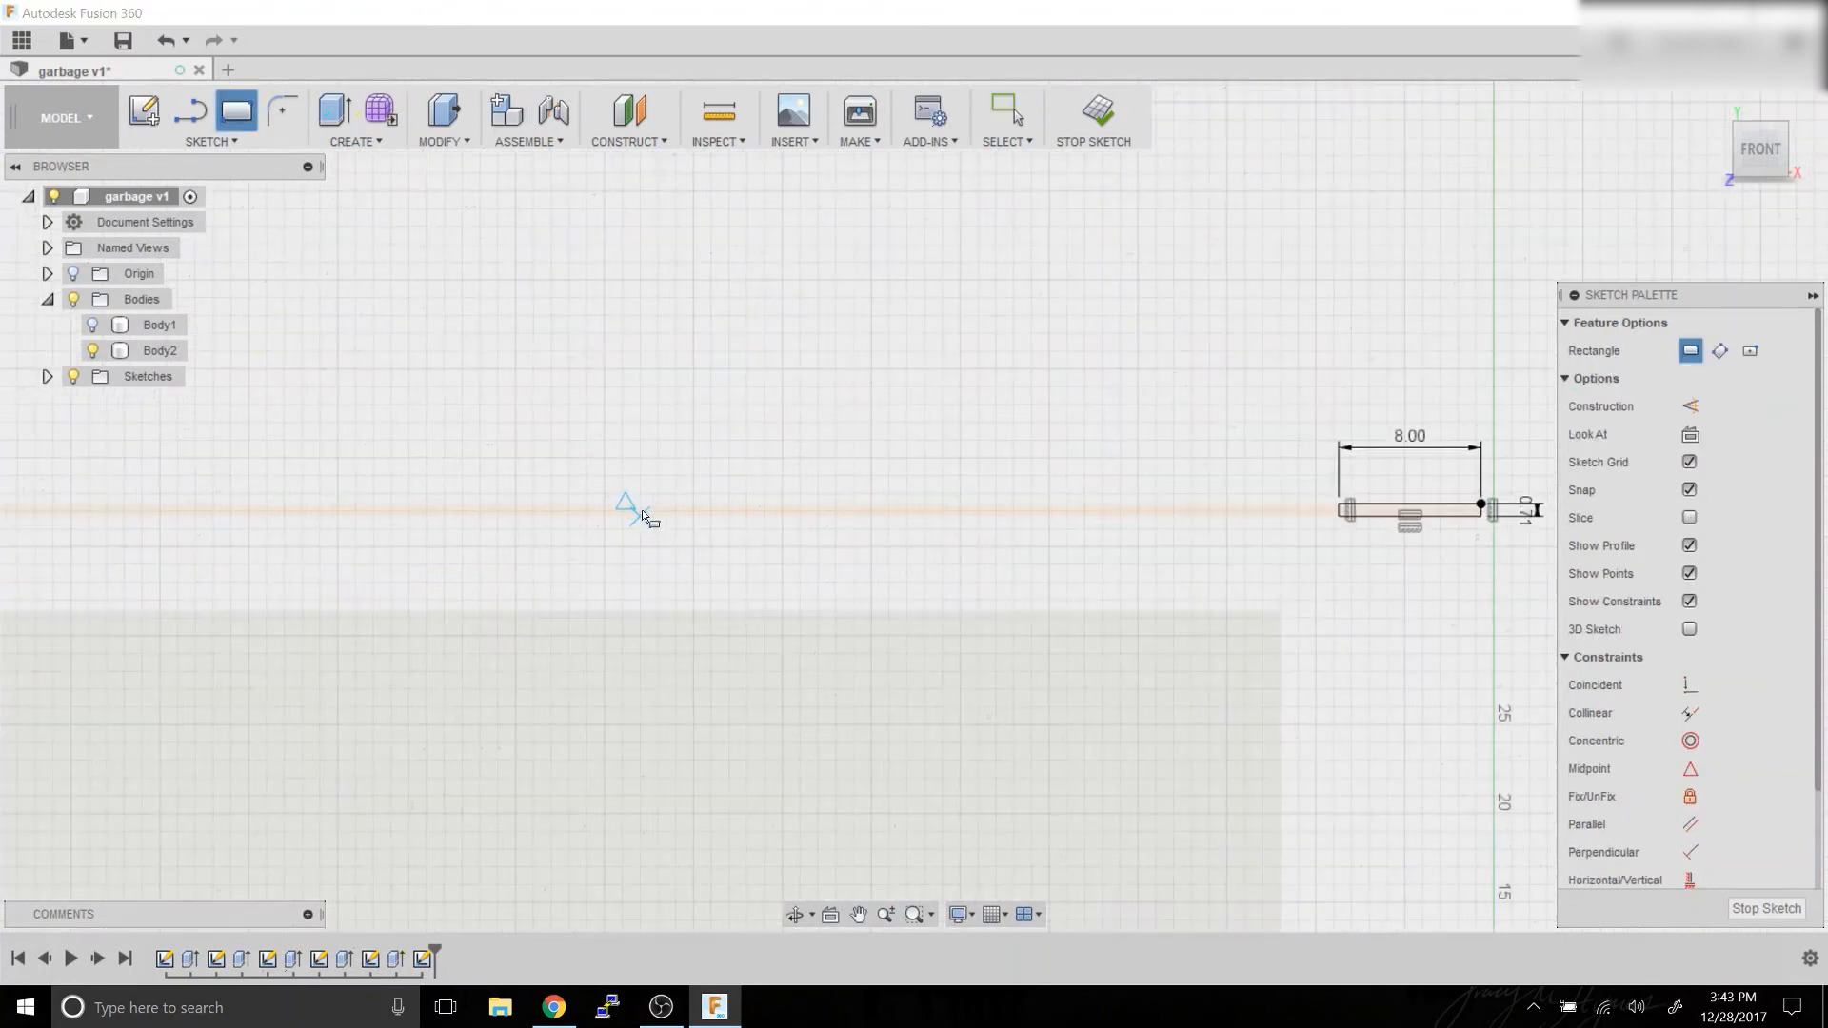
pyautogui.scroll(3, 642, 511)
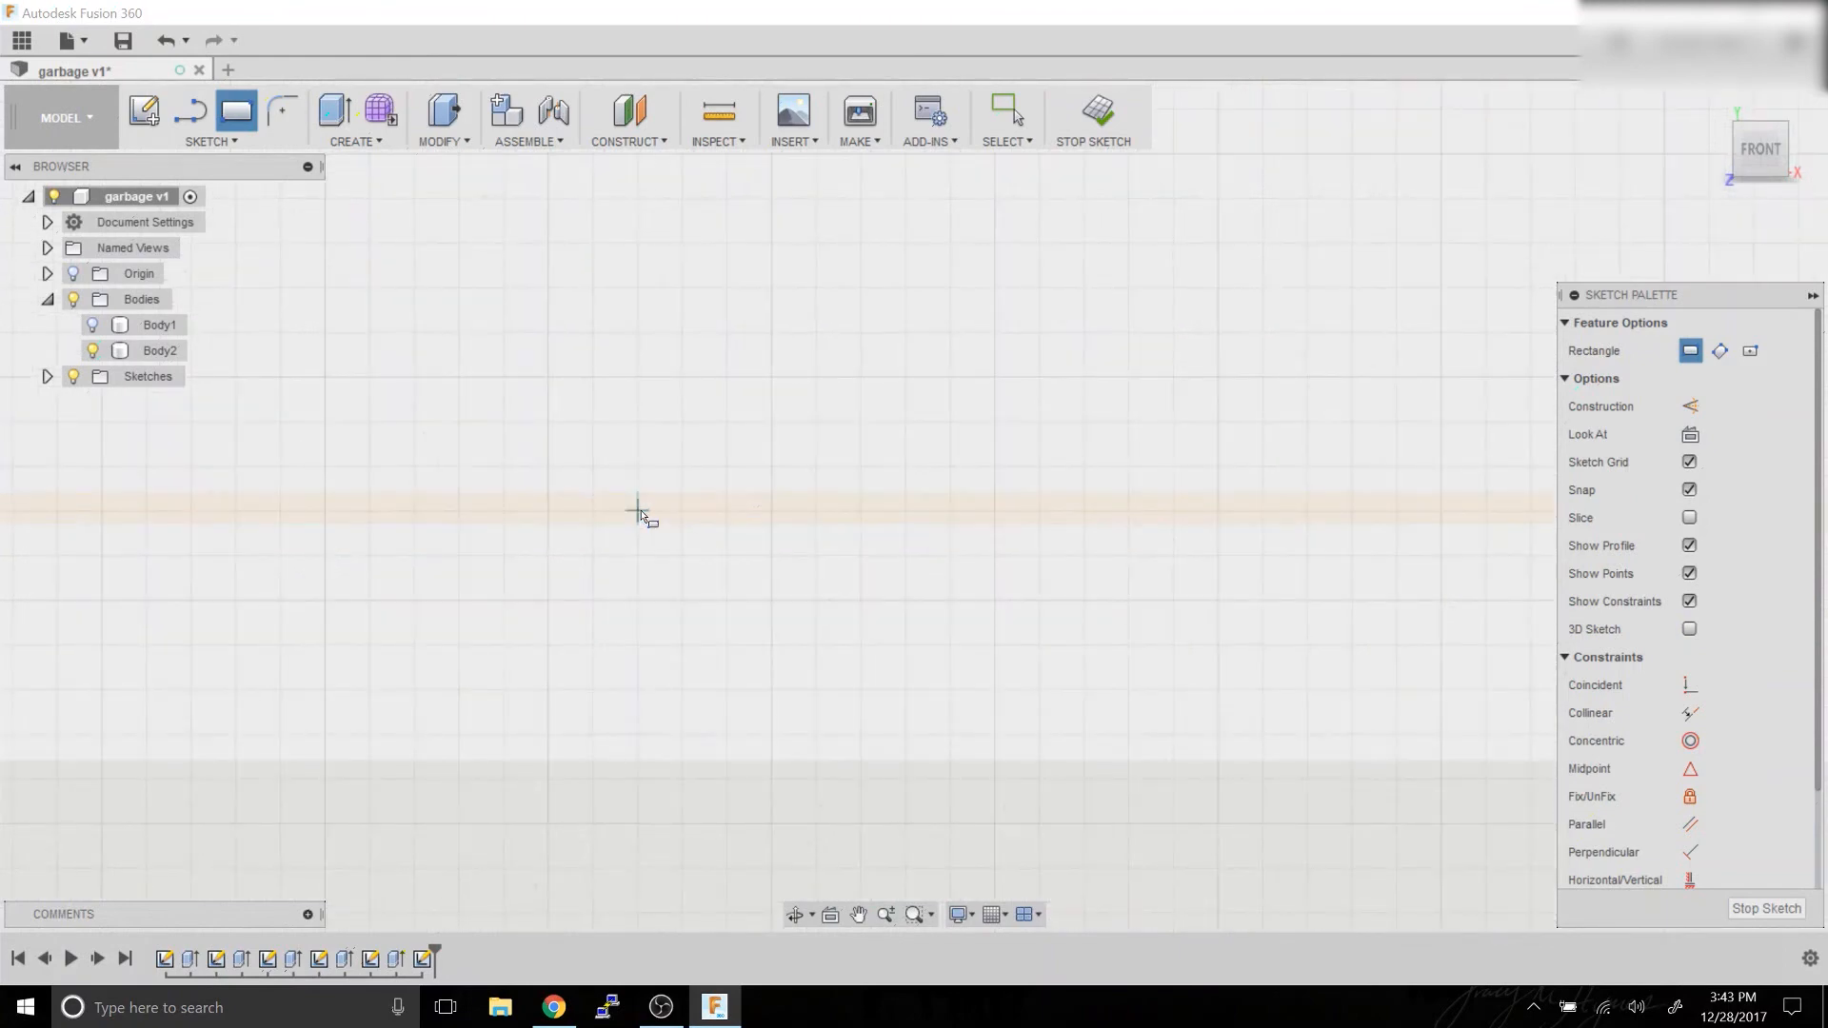
pyautogui.click(637, 516)
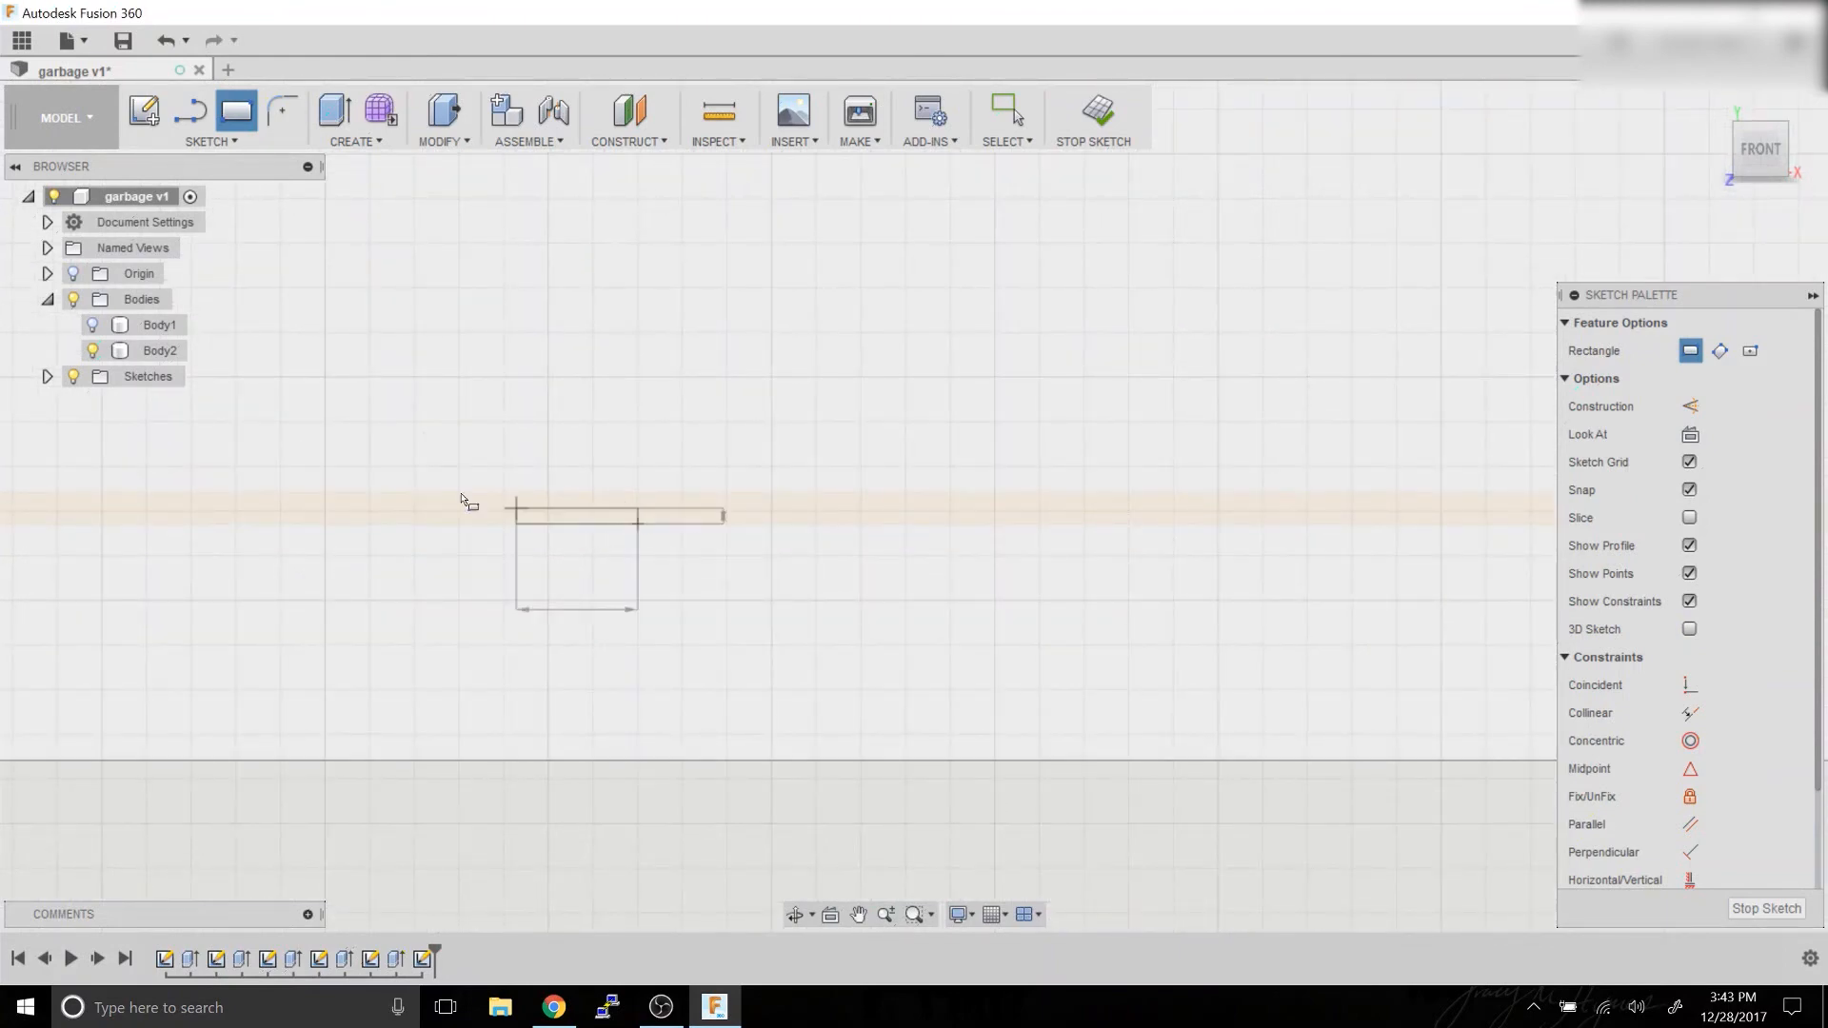
pyautogui.press('Tab')
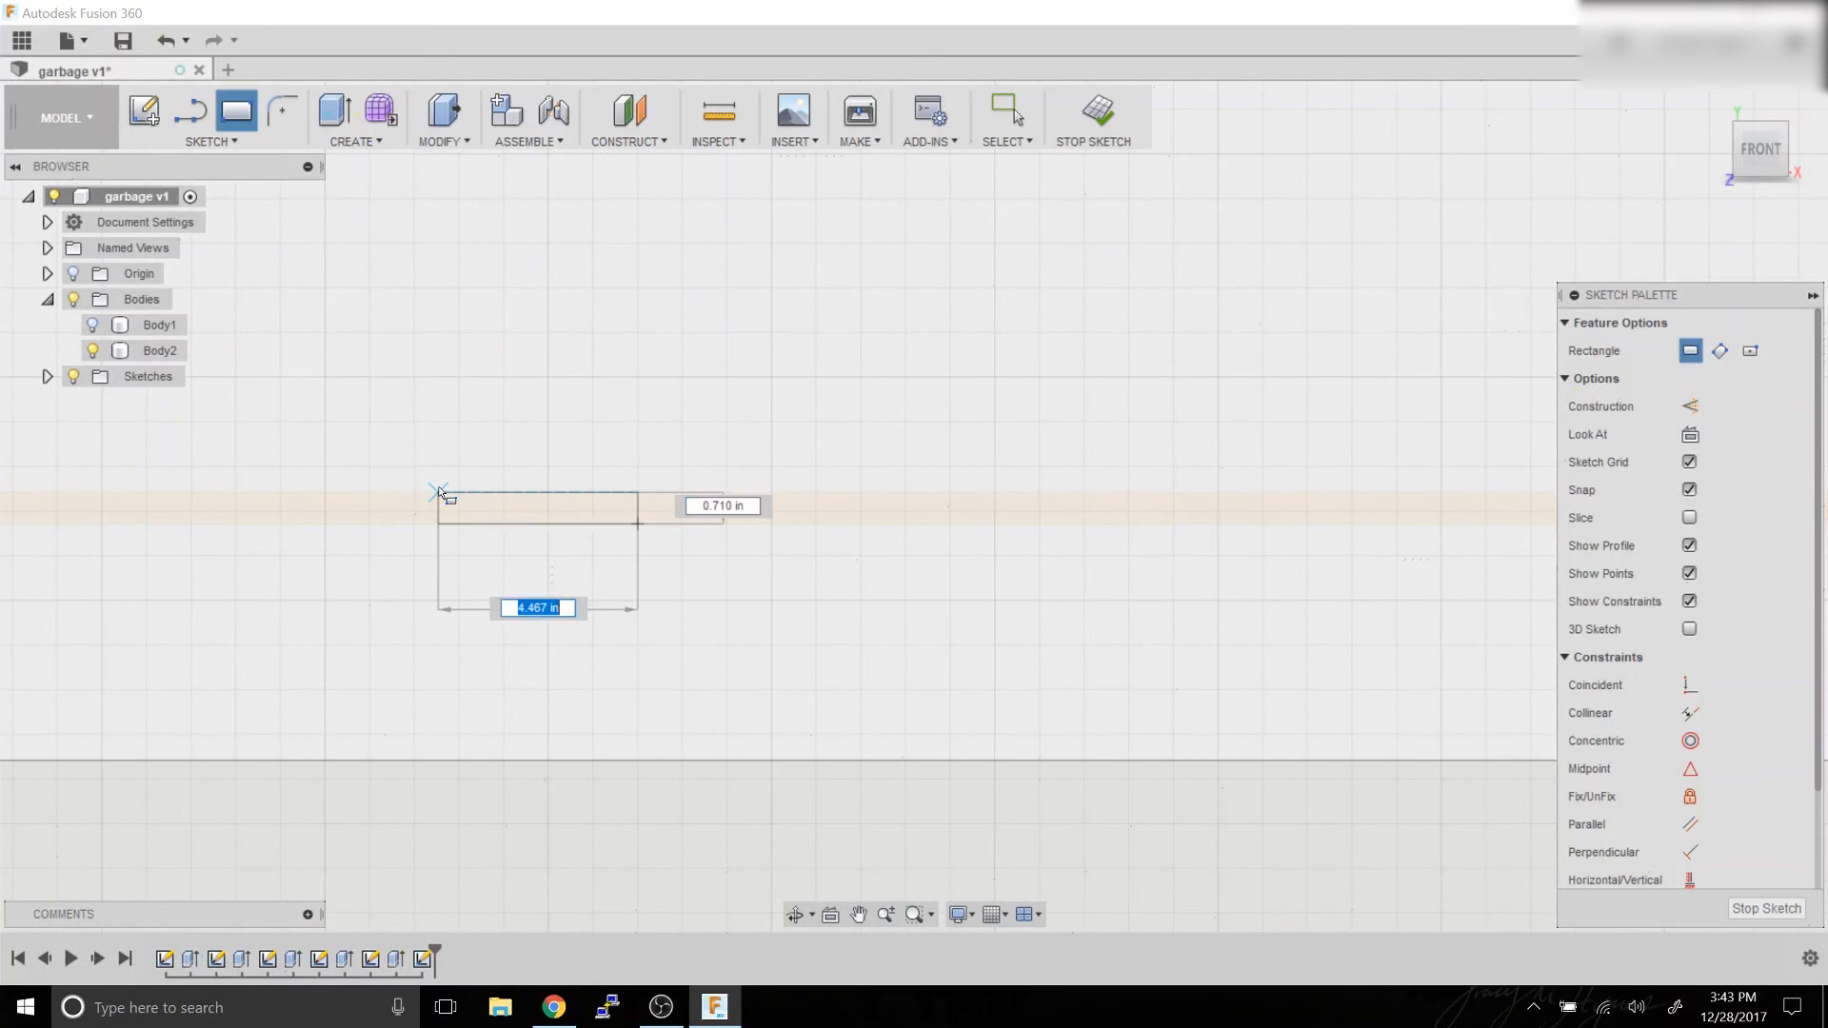
pyautogui.write('4')
pyautogui.press('Tab')
pyautogui.press('Tab')
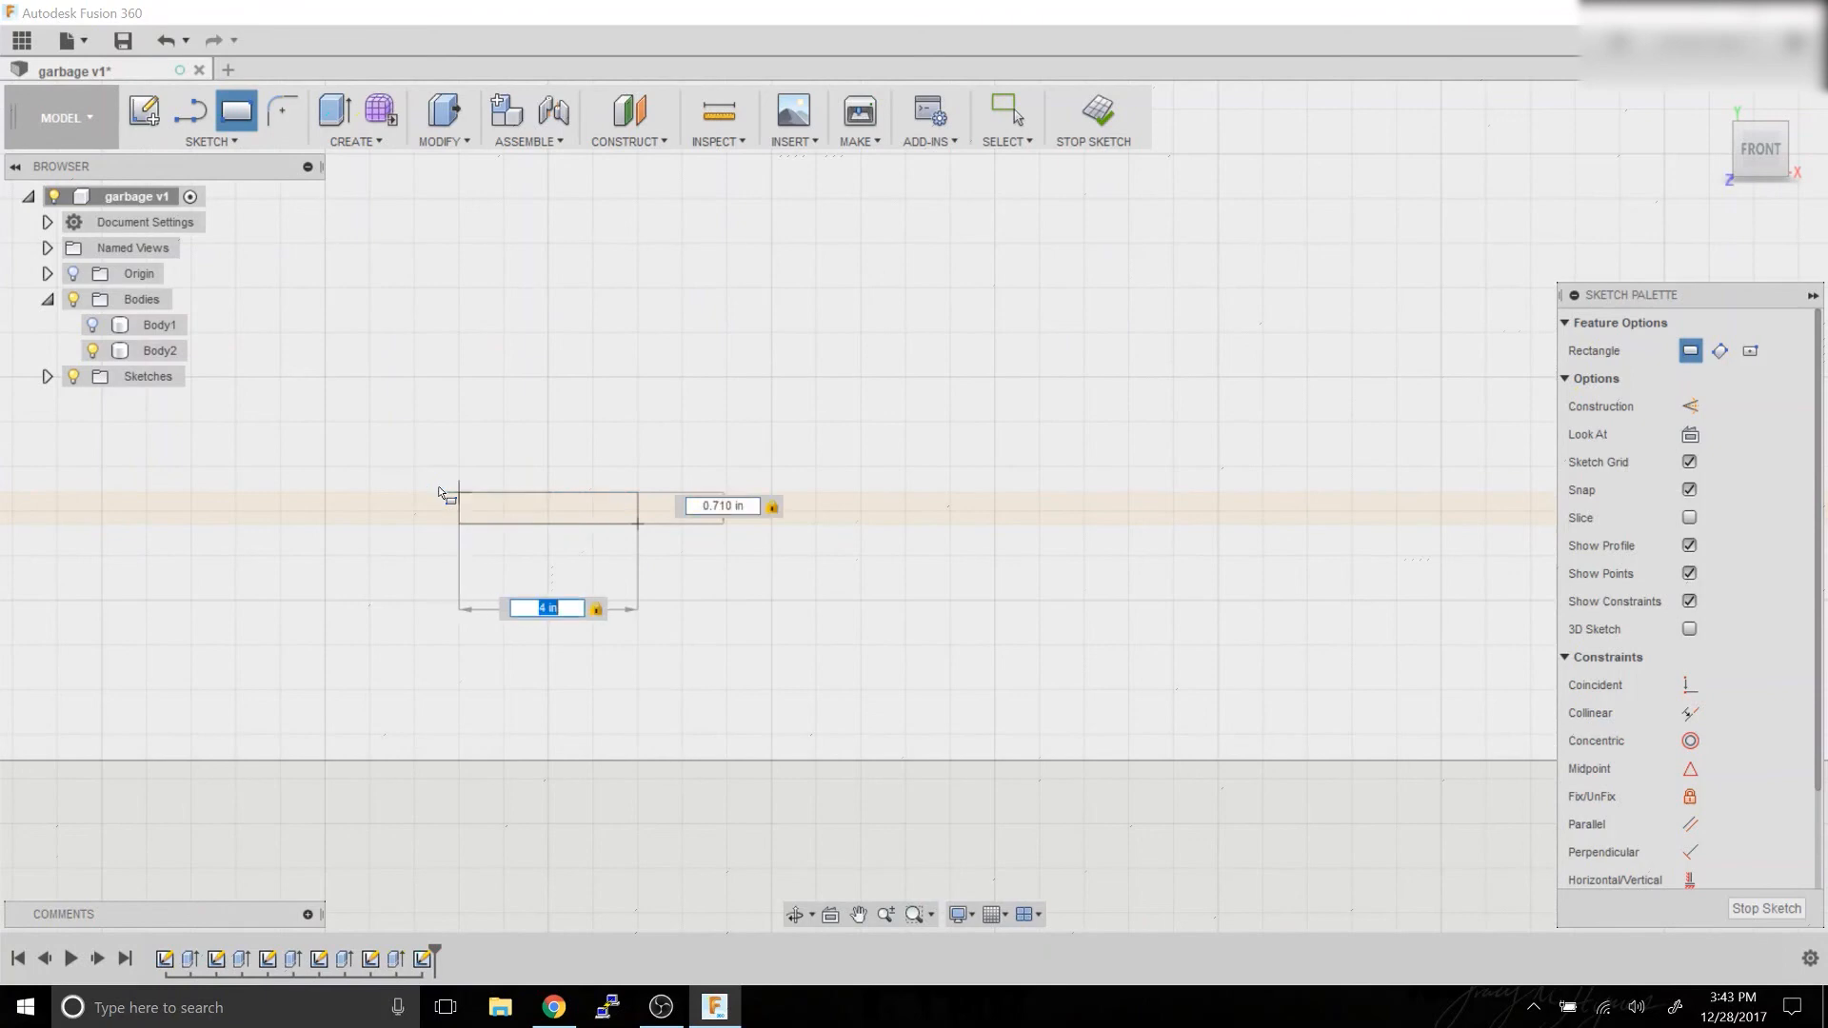
pyautogui.press('Return')
pyautogui.press('Escape')
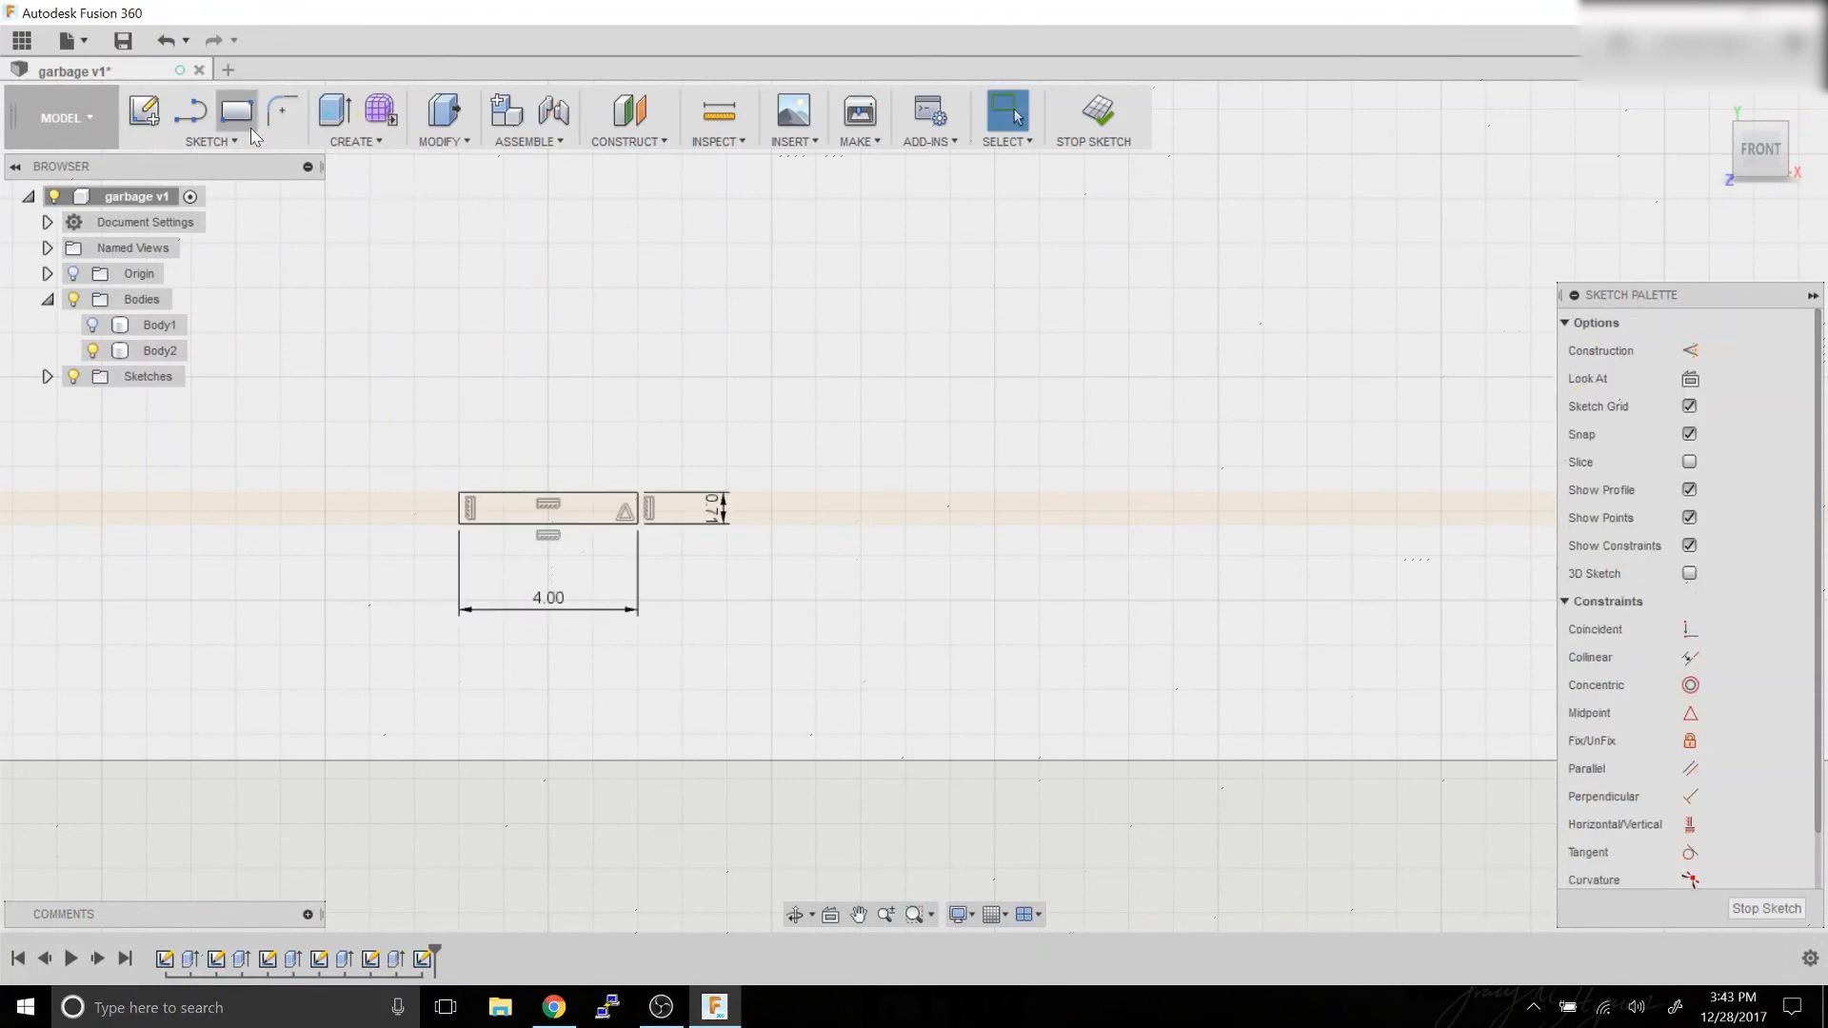
# Draw a second rectangle 4 in wide and 0.71 in high, adjoining the first one on the right side of the midpoint.
pyautogui.press('r')
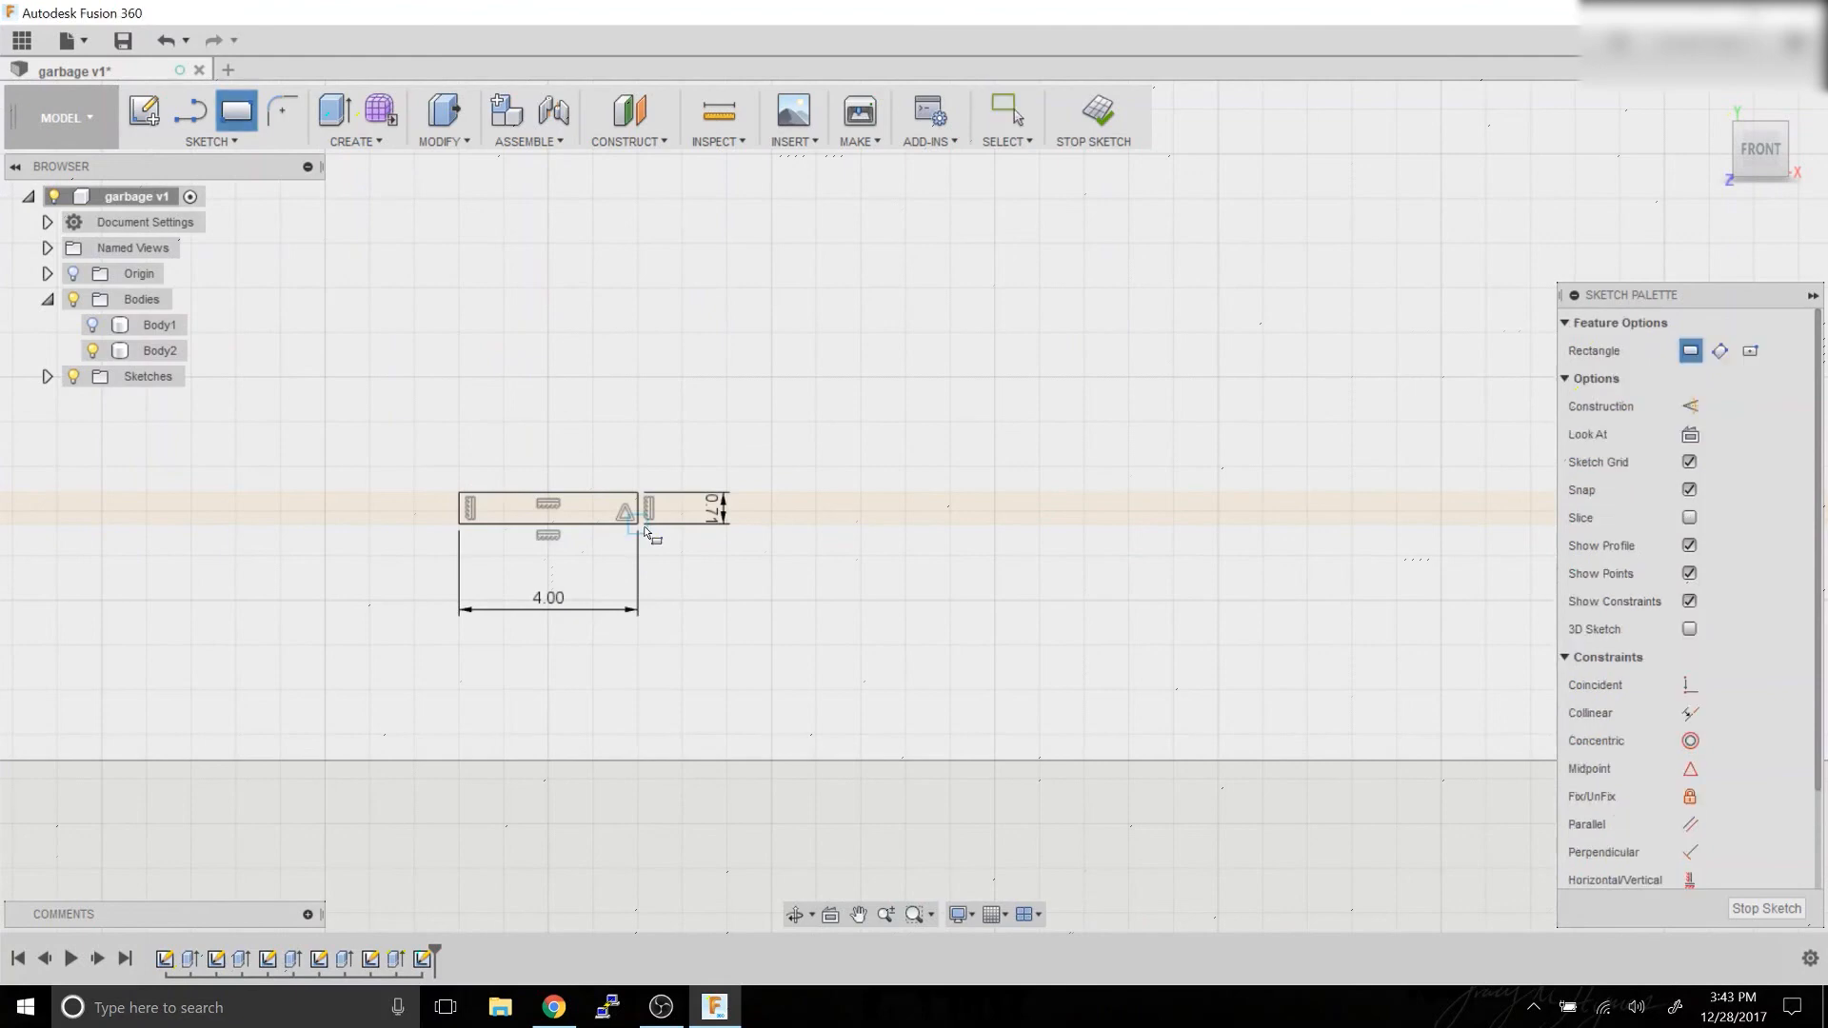
pyautogui.click(638, 493)
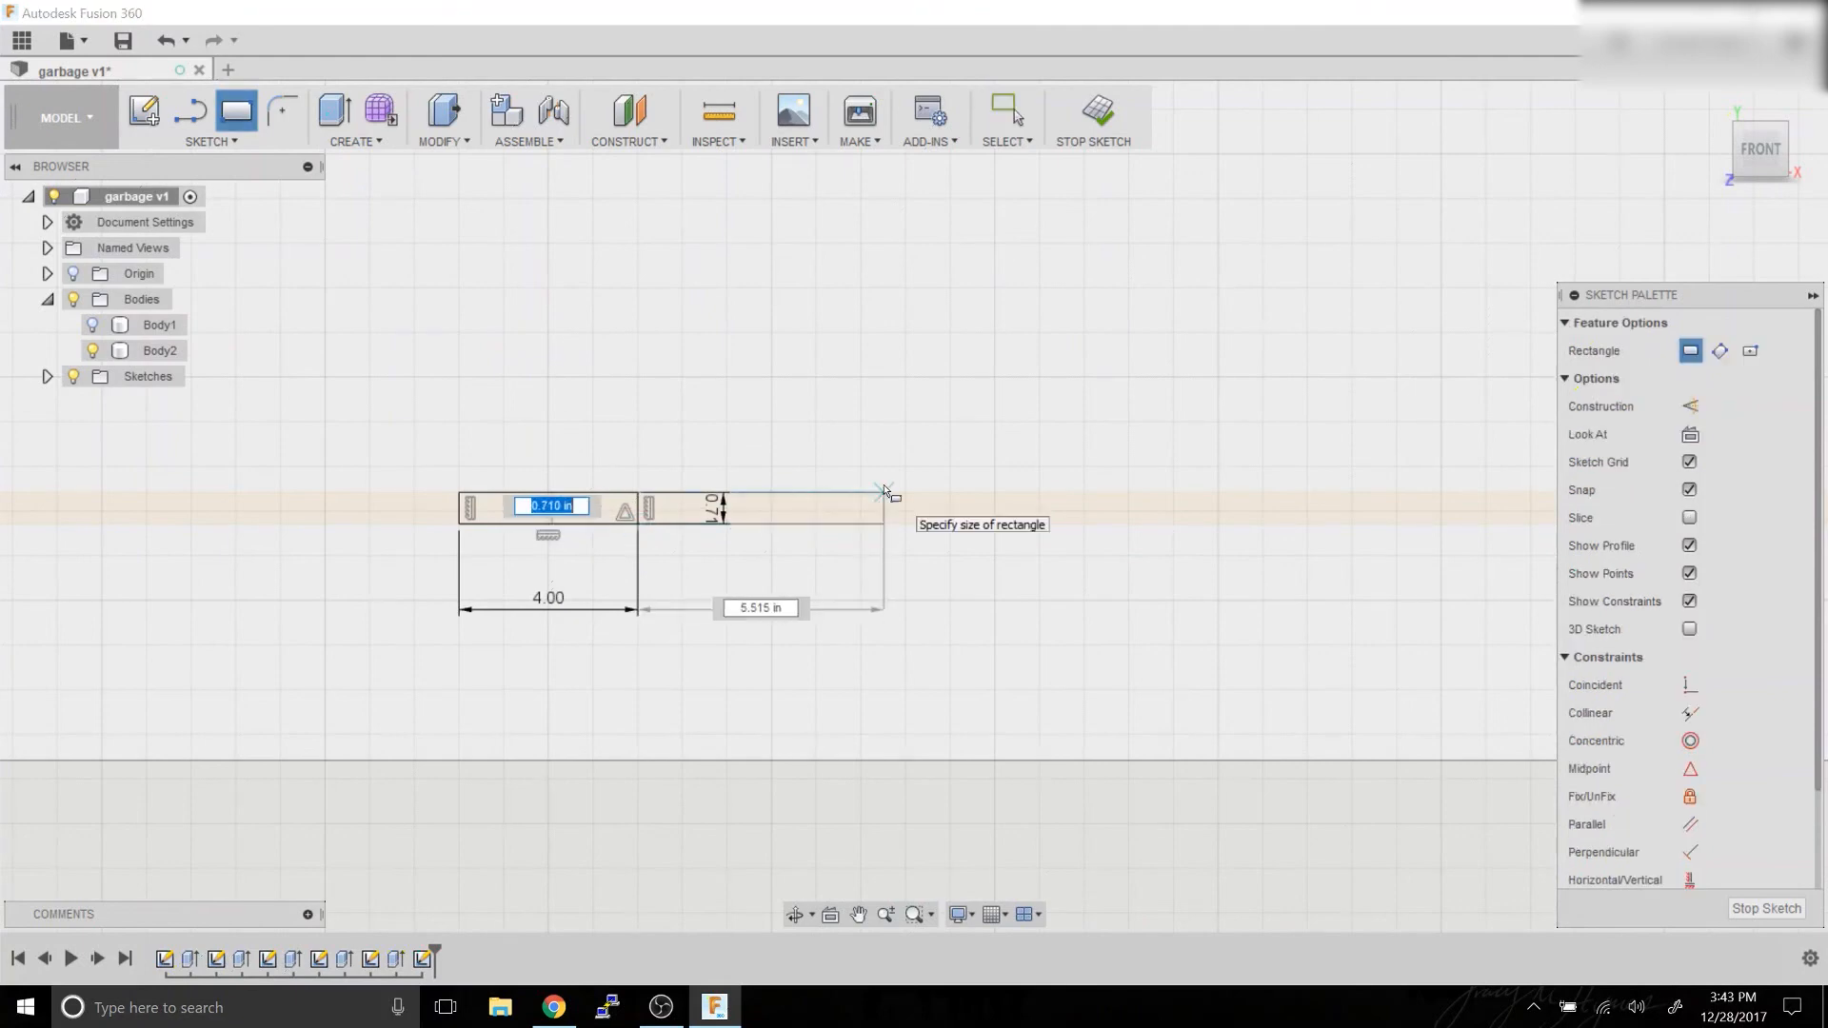
pyautogui.press('Tab')
pyautogui.write('4')
pyautogui.press('Tab')
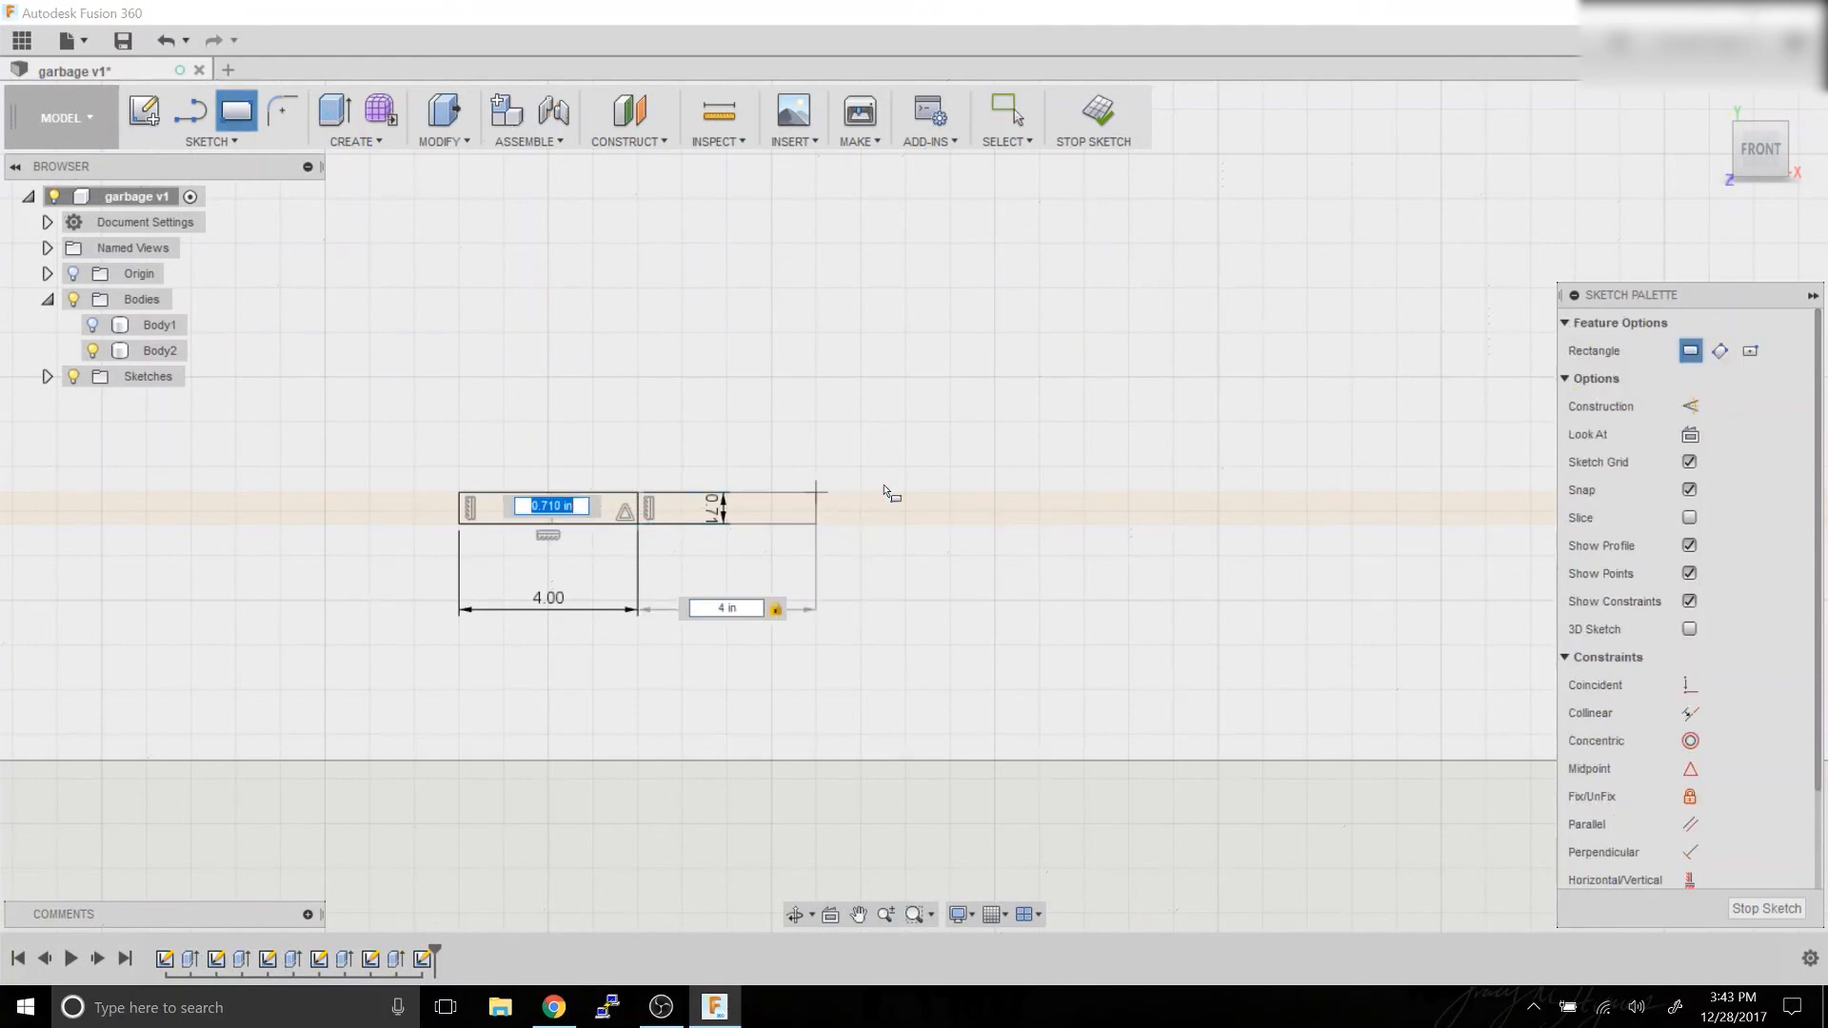
pyautogui.press('Tab')
pyautogui.press('Return')
pyautogui.press('Escape')
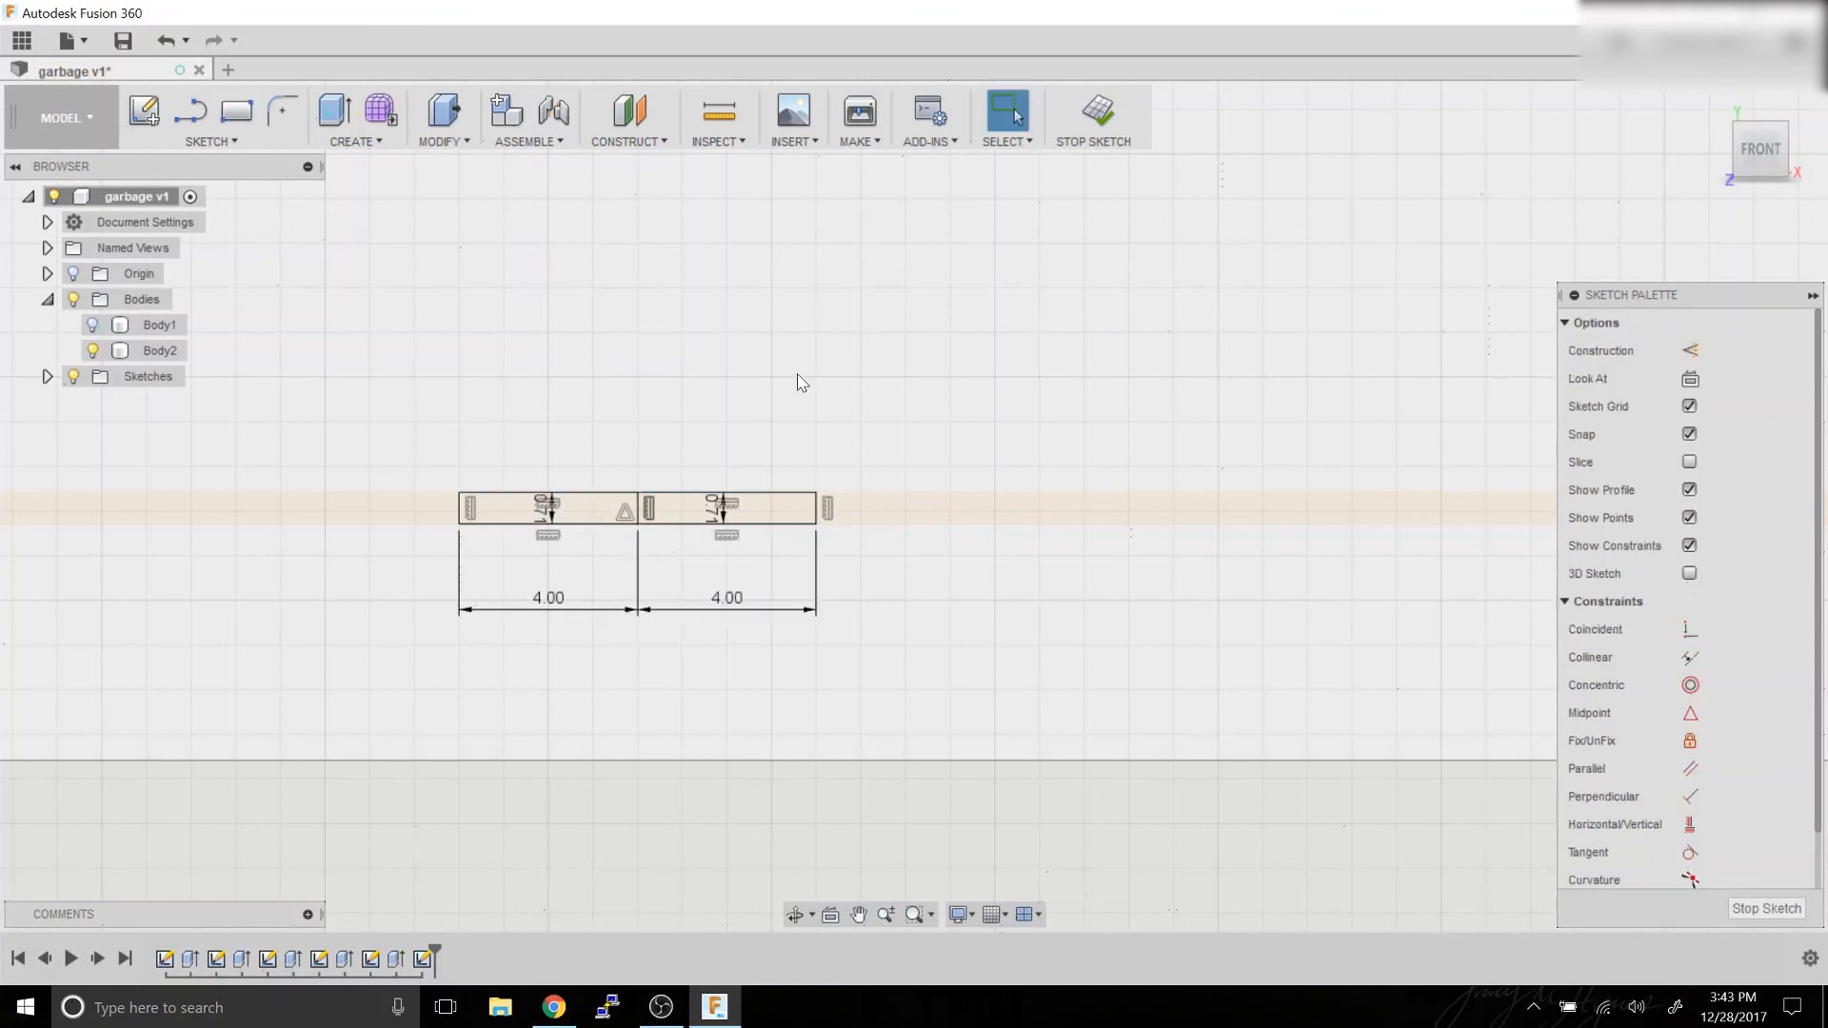
# Return to an isometric view and show Body1 again so the rail rectangles appear within the whole box.
pyautogui.click(534, 522)
pyautogui.click(1712, 100)
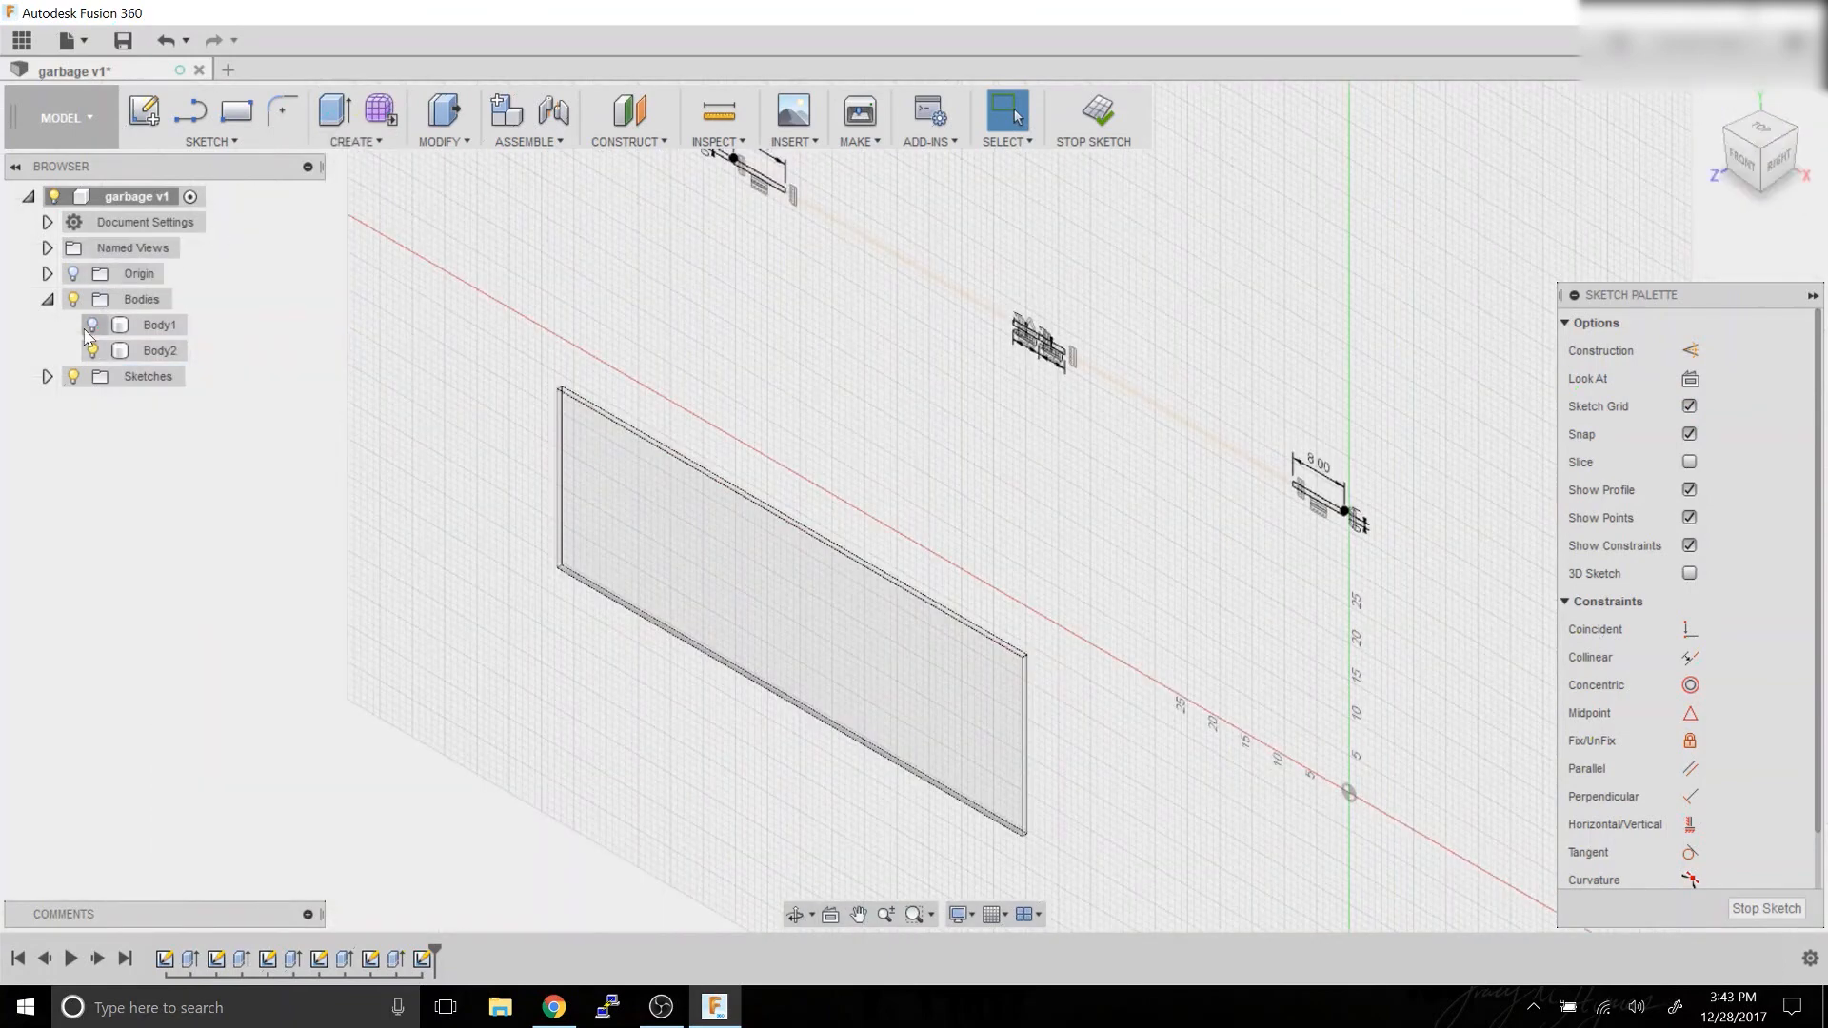
pyautogui.click(157, 324)
pyautogui.scroll(5, 916, 234)
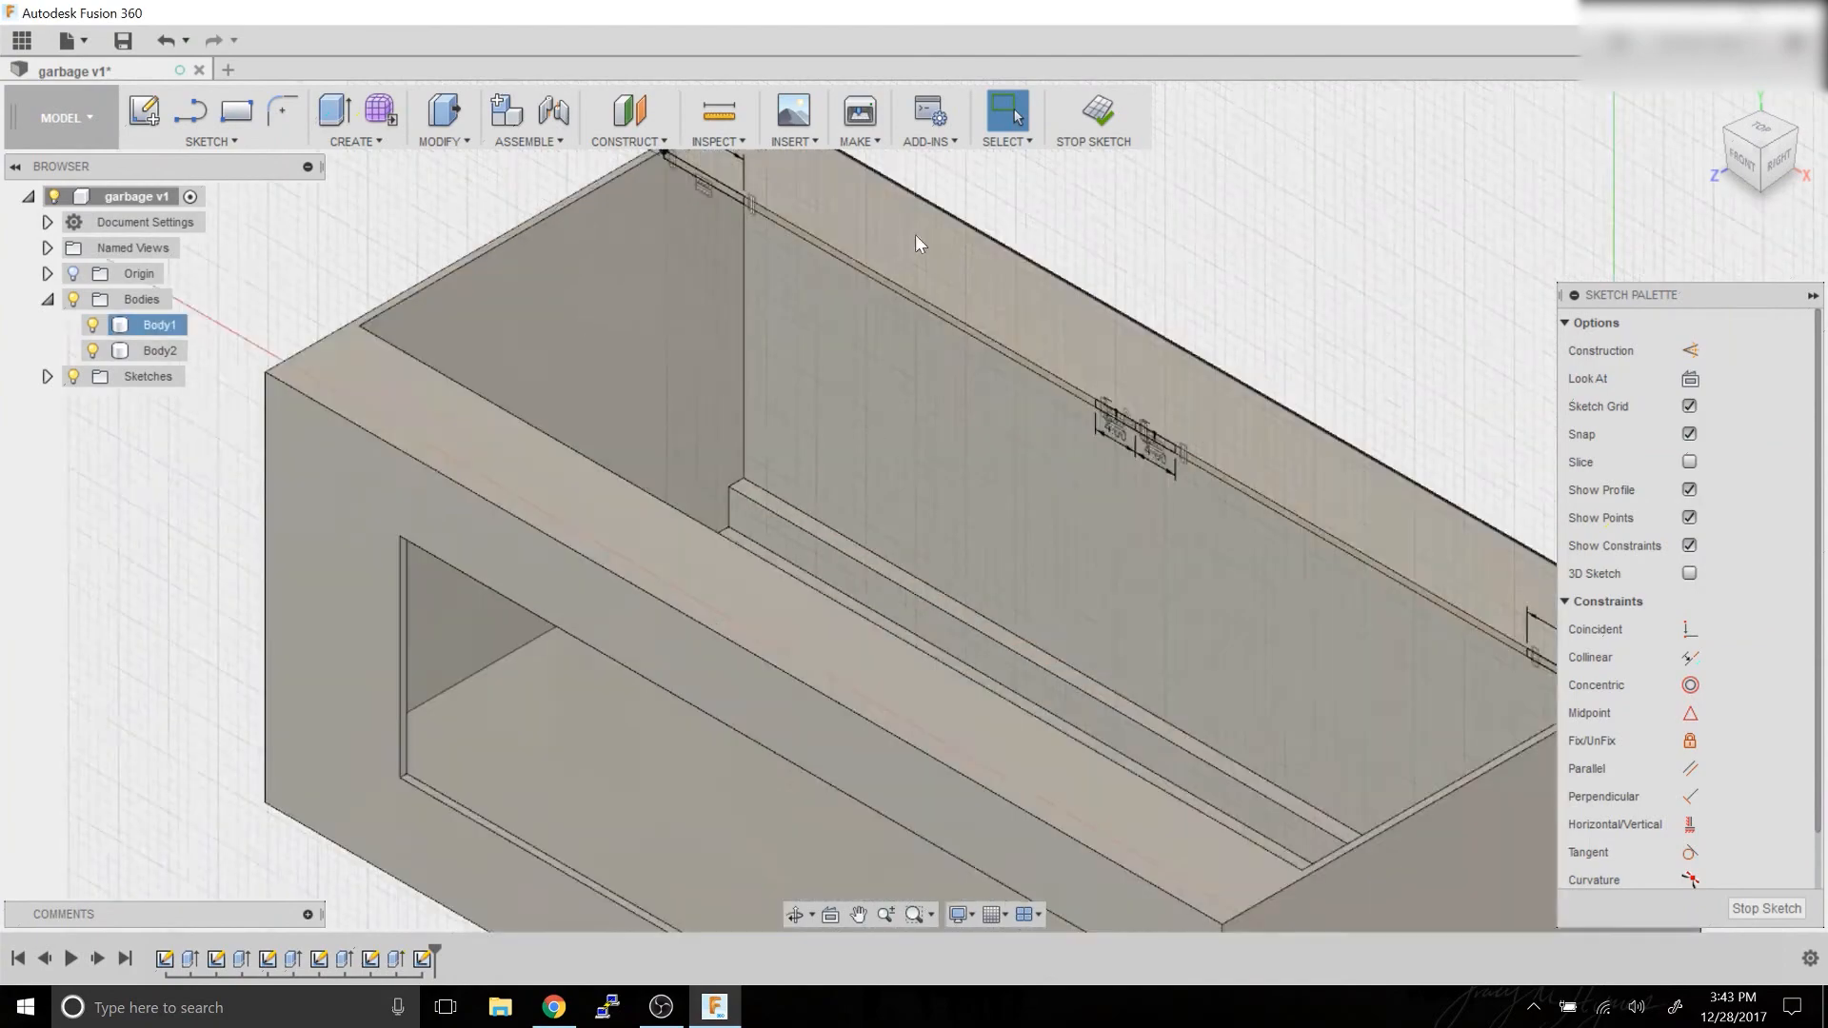
pyautogui.press('q')
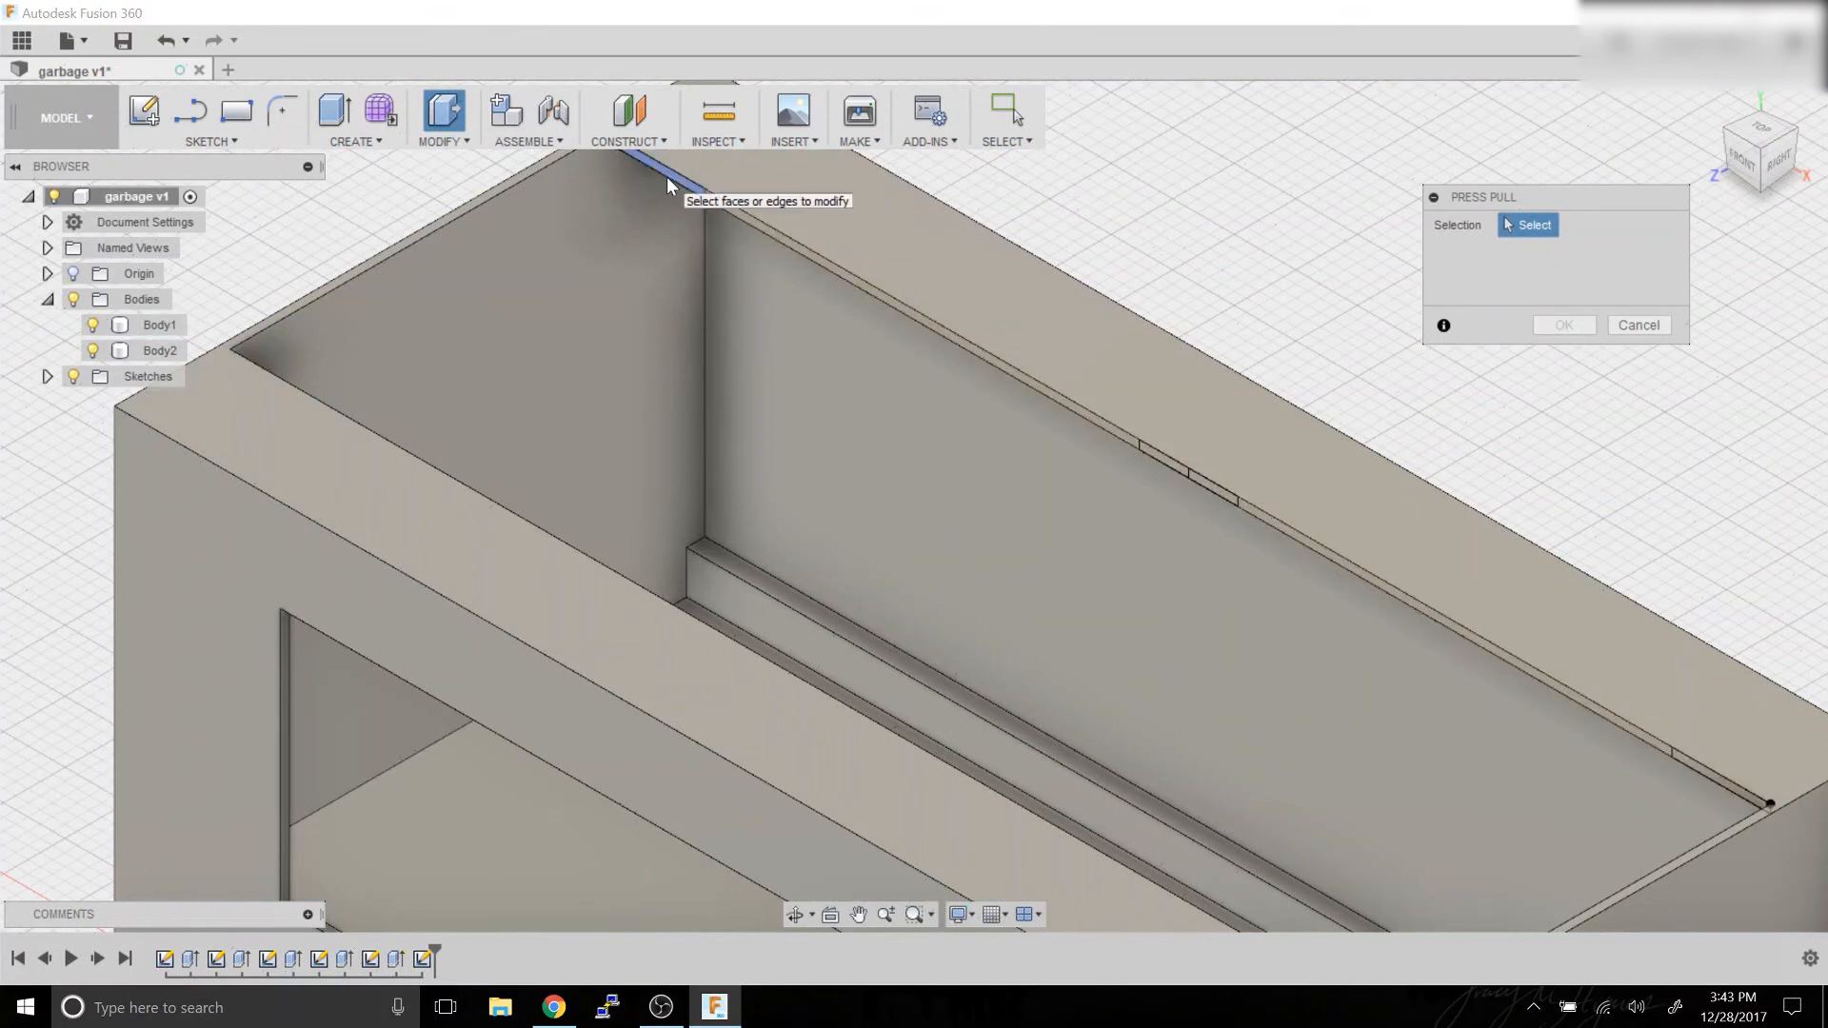
pyautogui.click(666, 176)
pyautogui.click(1175, 468)
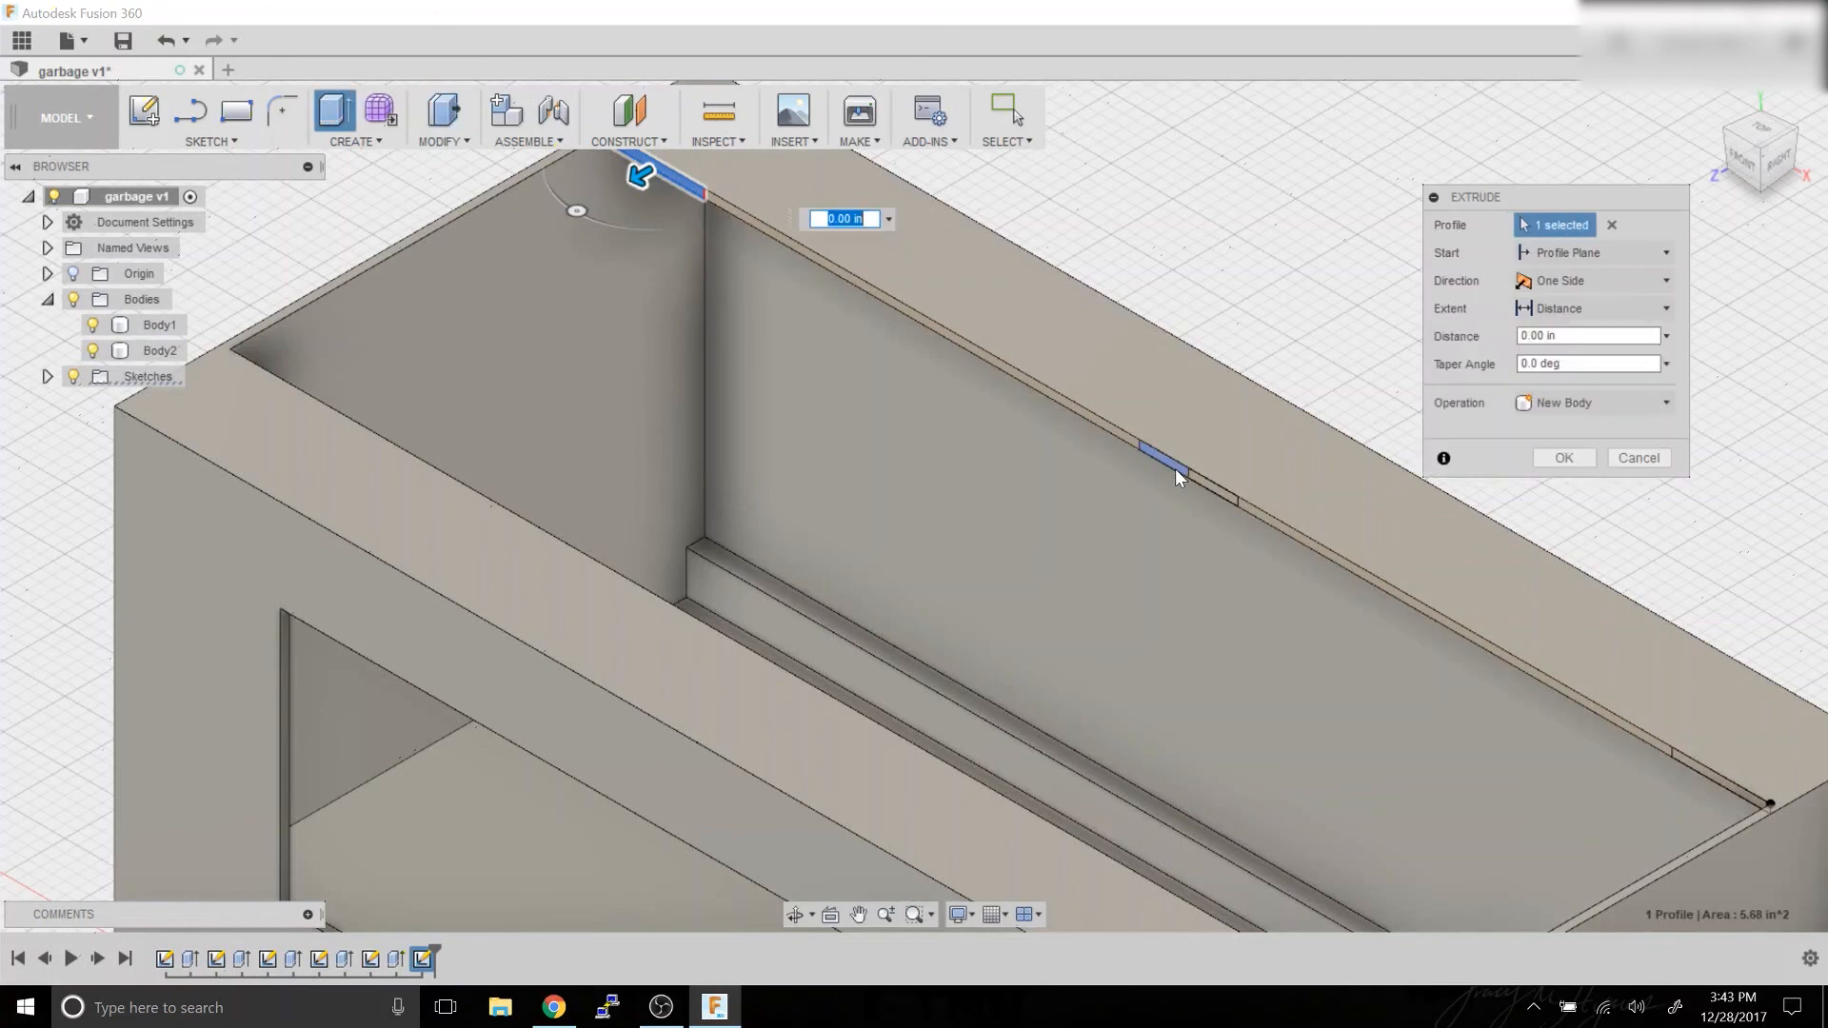
pyautogui.click(1226, 489)
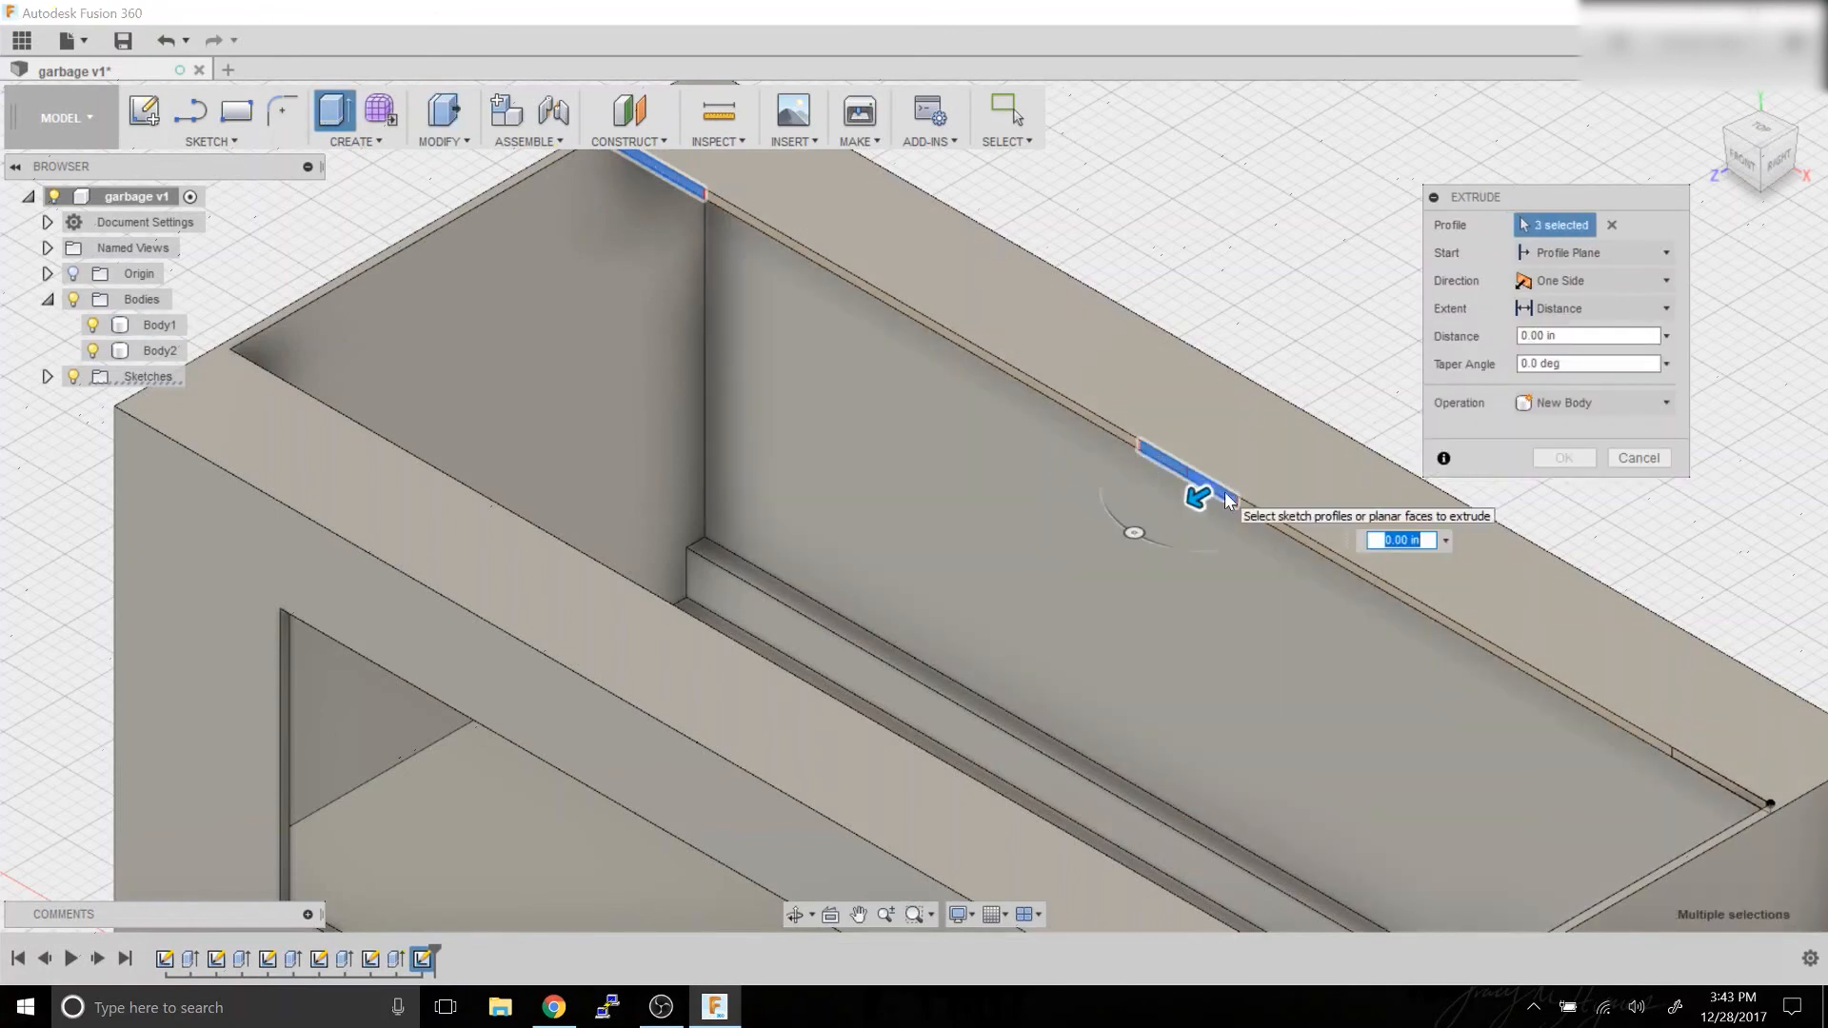
pyautogui.hotkey('ctrl', 'z')
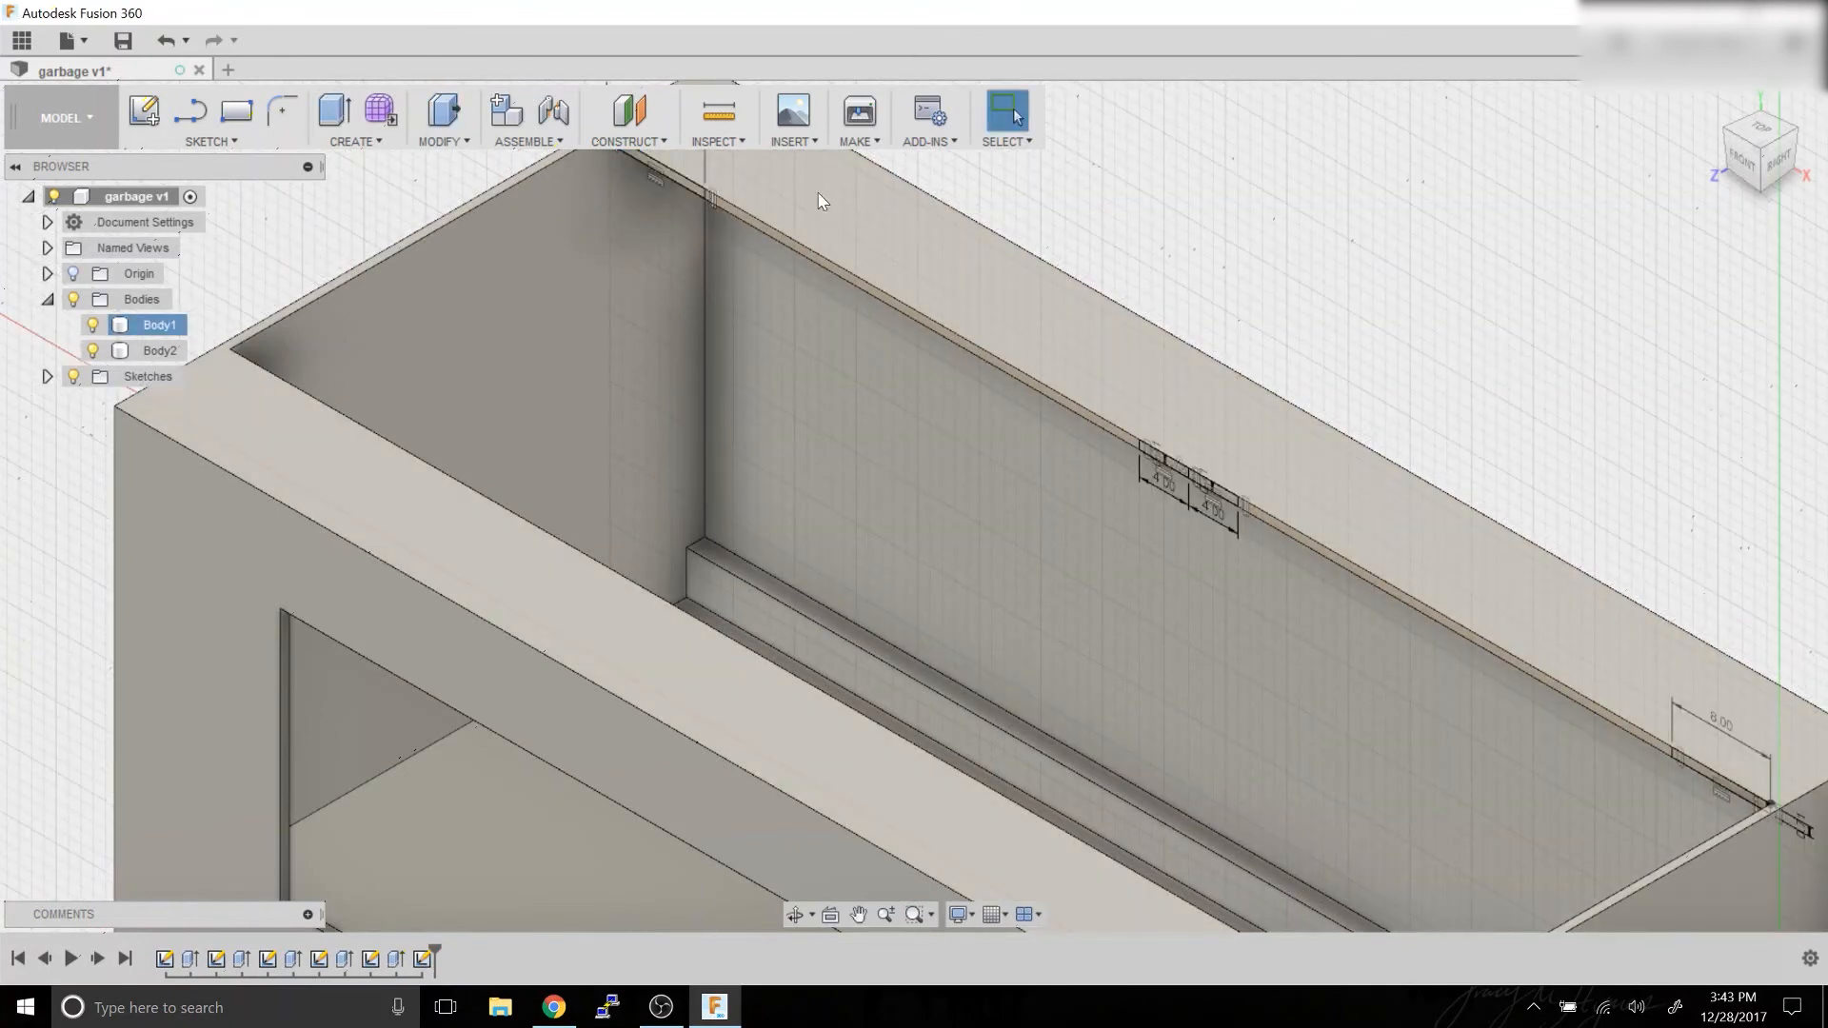
# Measure the length of the inner top edge of the box's left end wall between the front and rear rails.
pyautogui.click(717, 118)
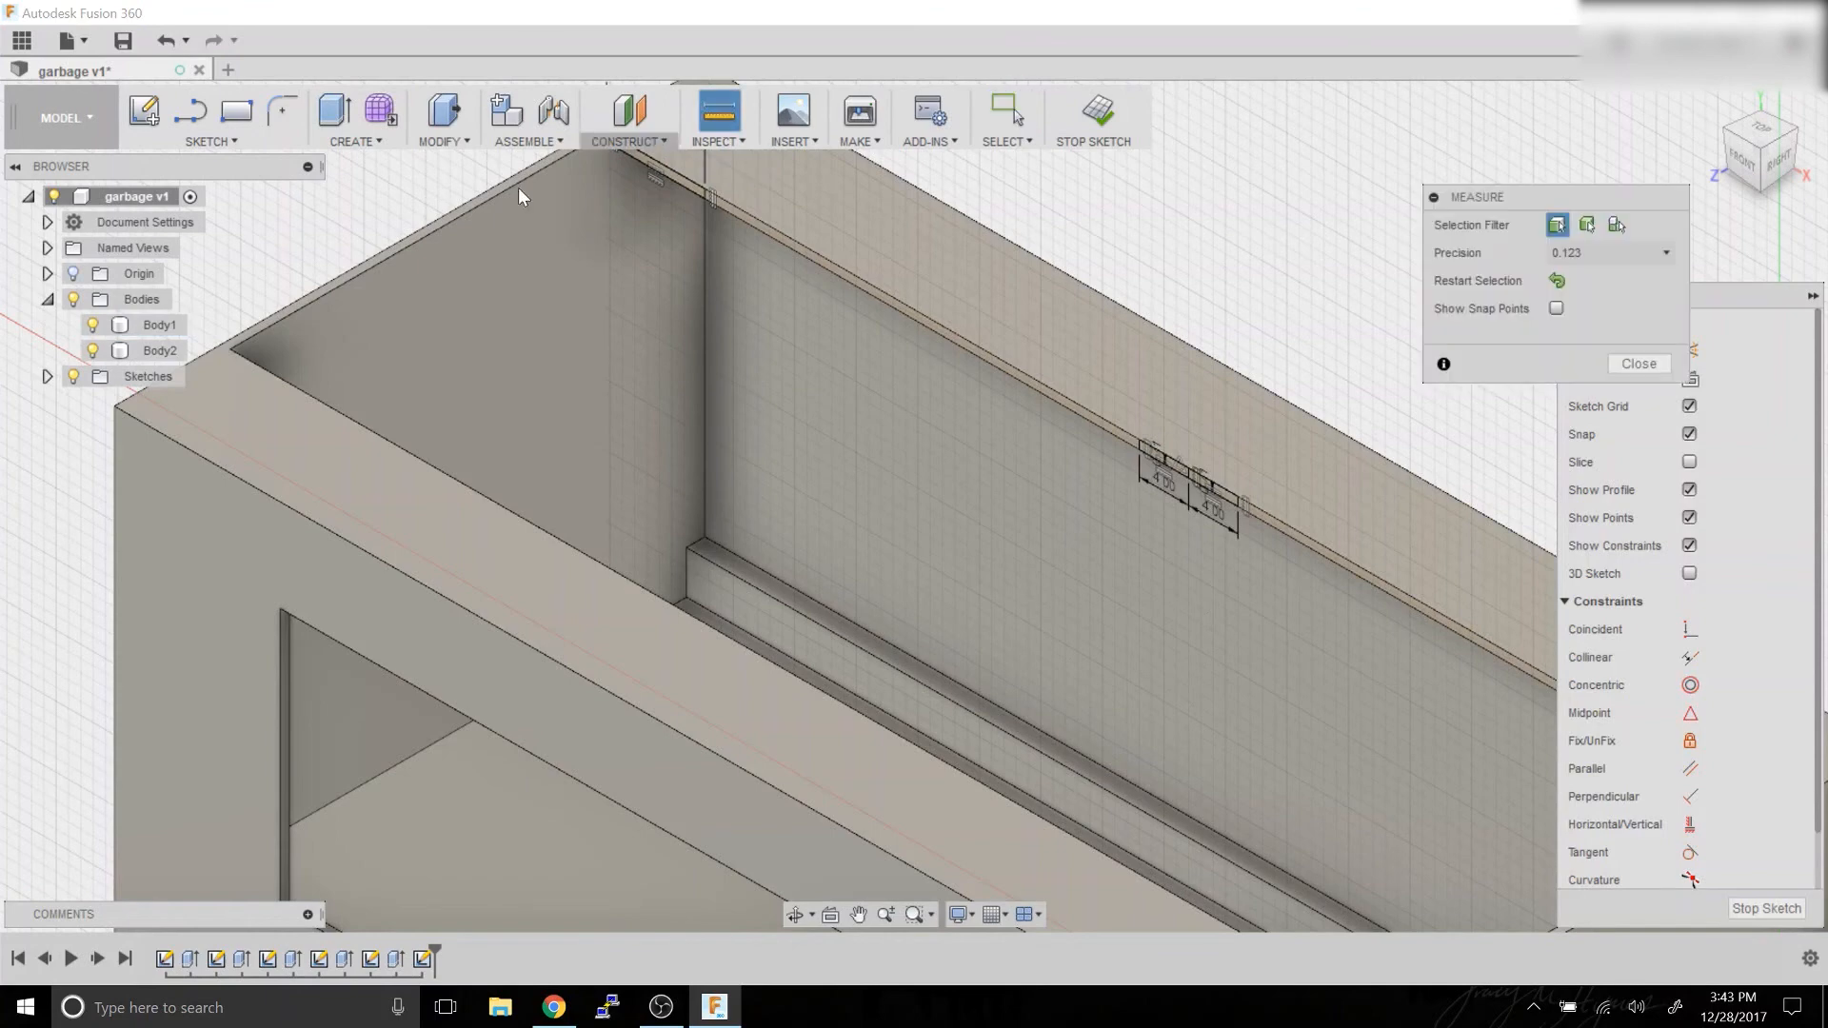
pyautogui.click(447, 220)
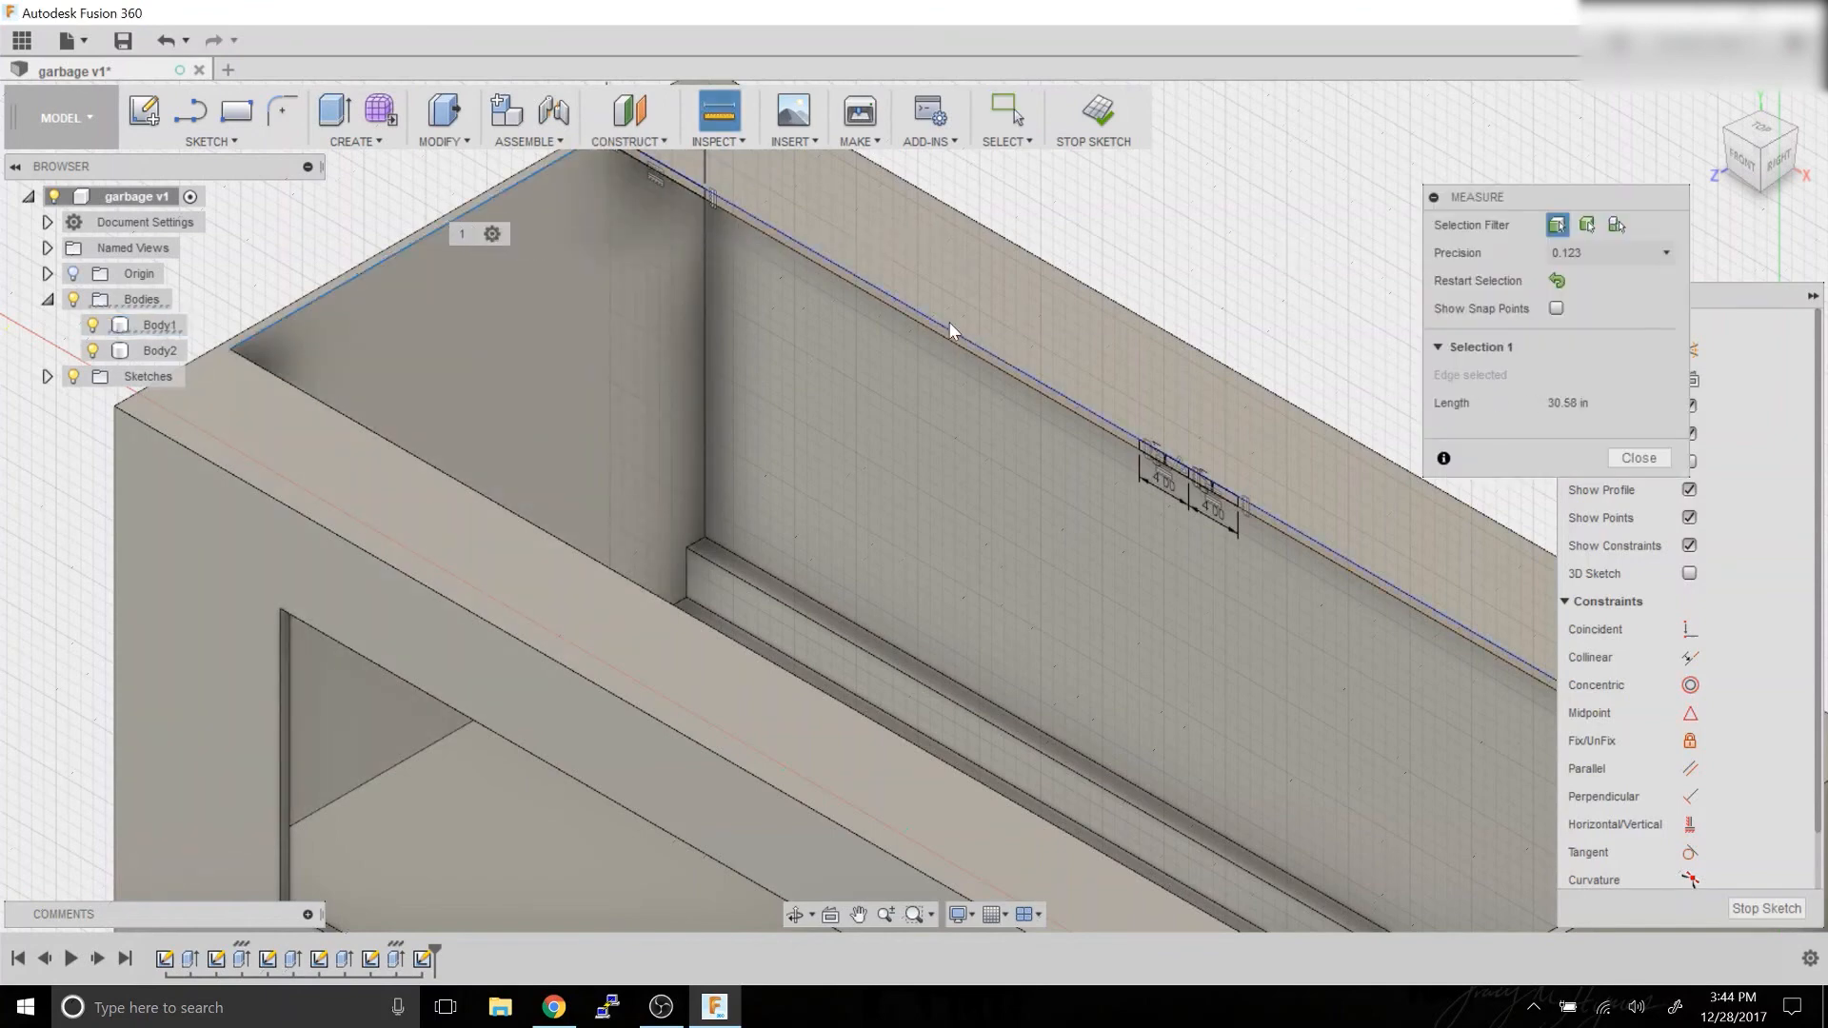
pyautogui.press('Escape')
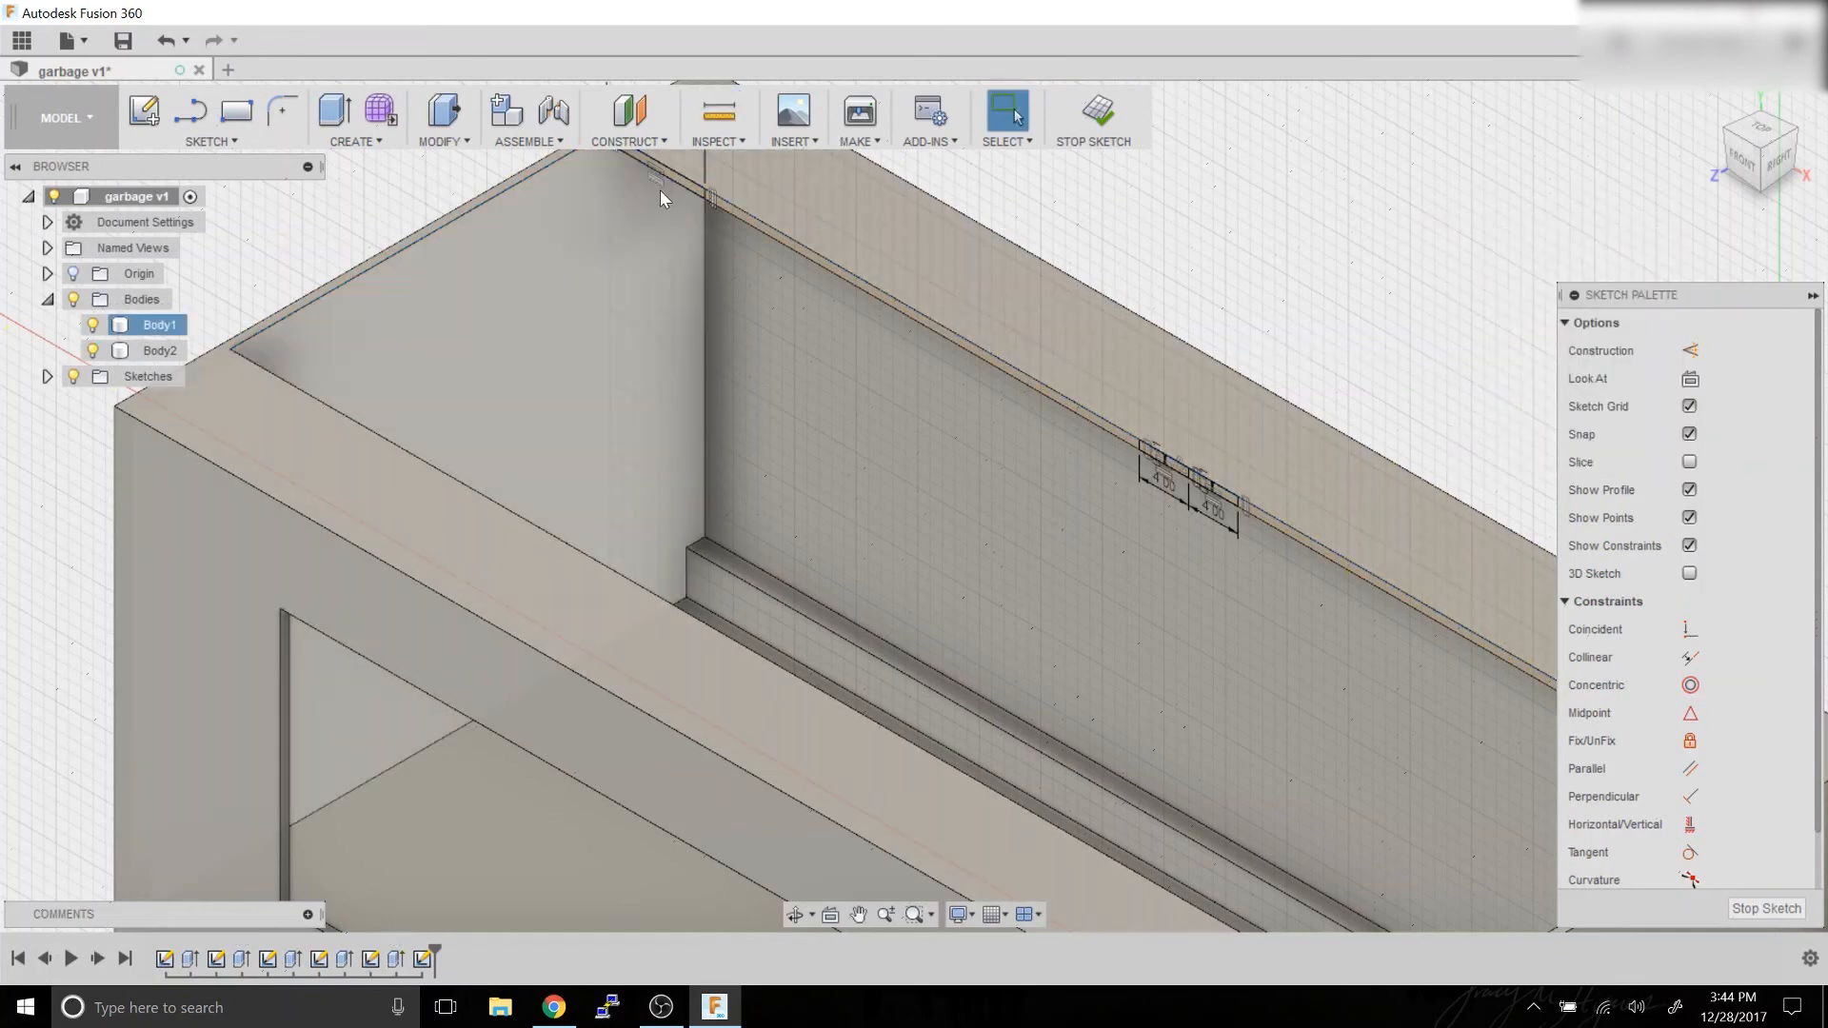
# Extrude the two end rectangles and two middle rectangles on the top rail 30.58 in across the box as joined boards.
pyautogui.press('q')
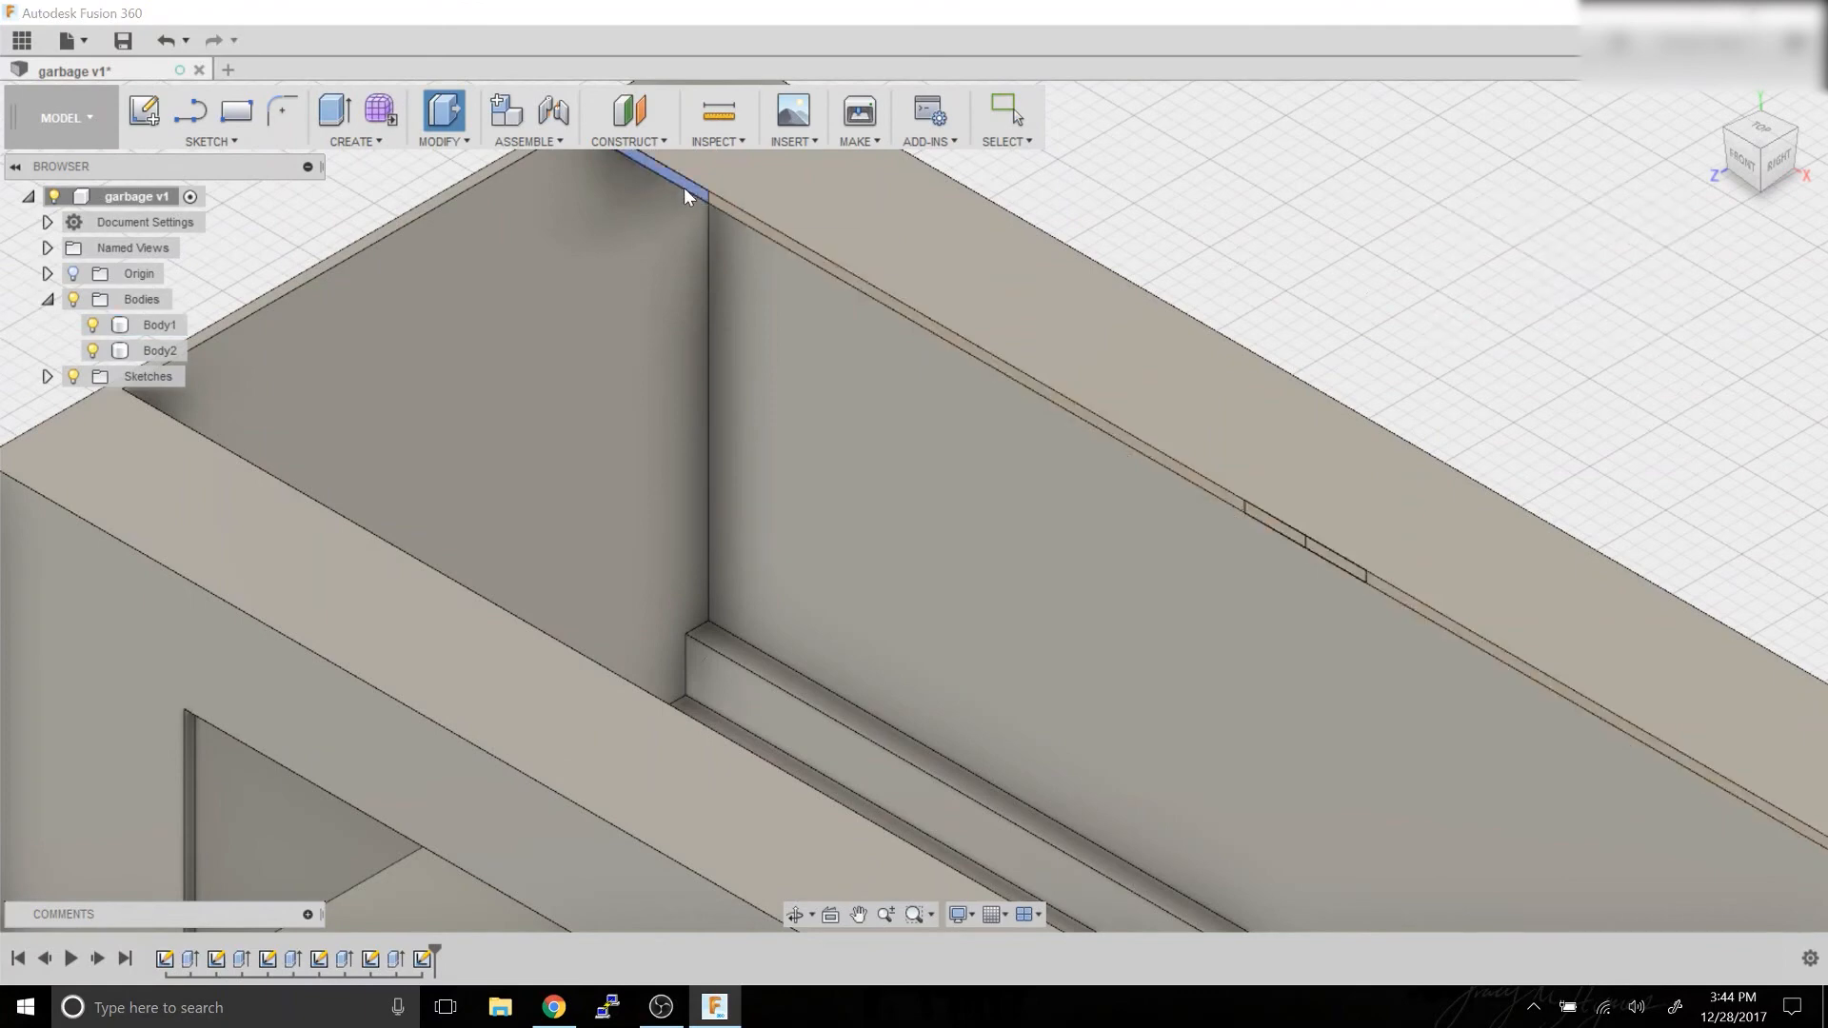
pyautogui.click(684, 186)
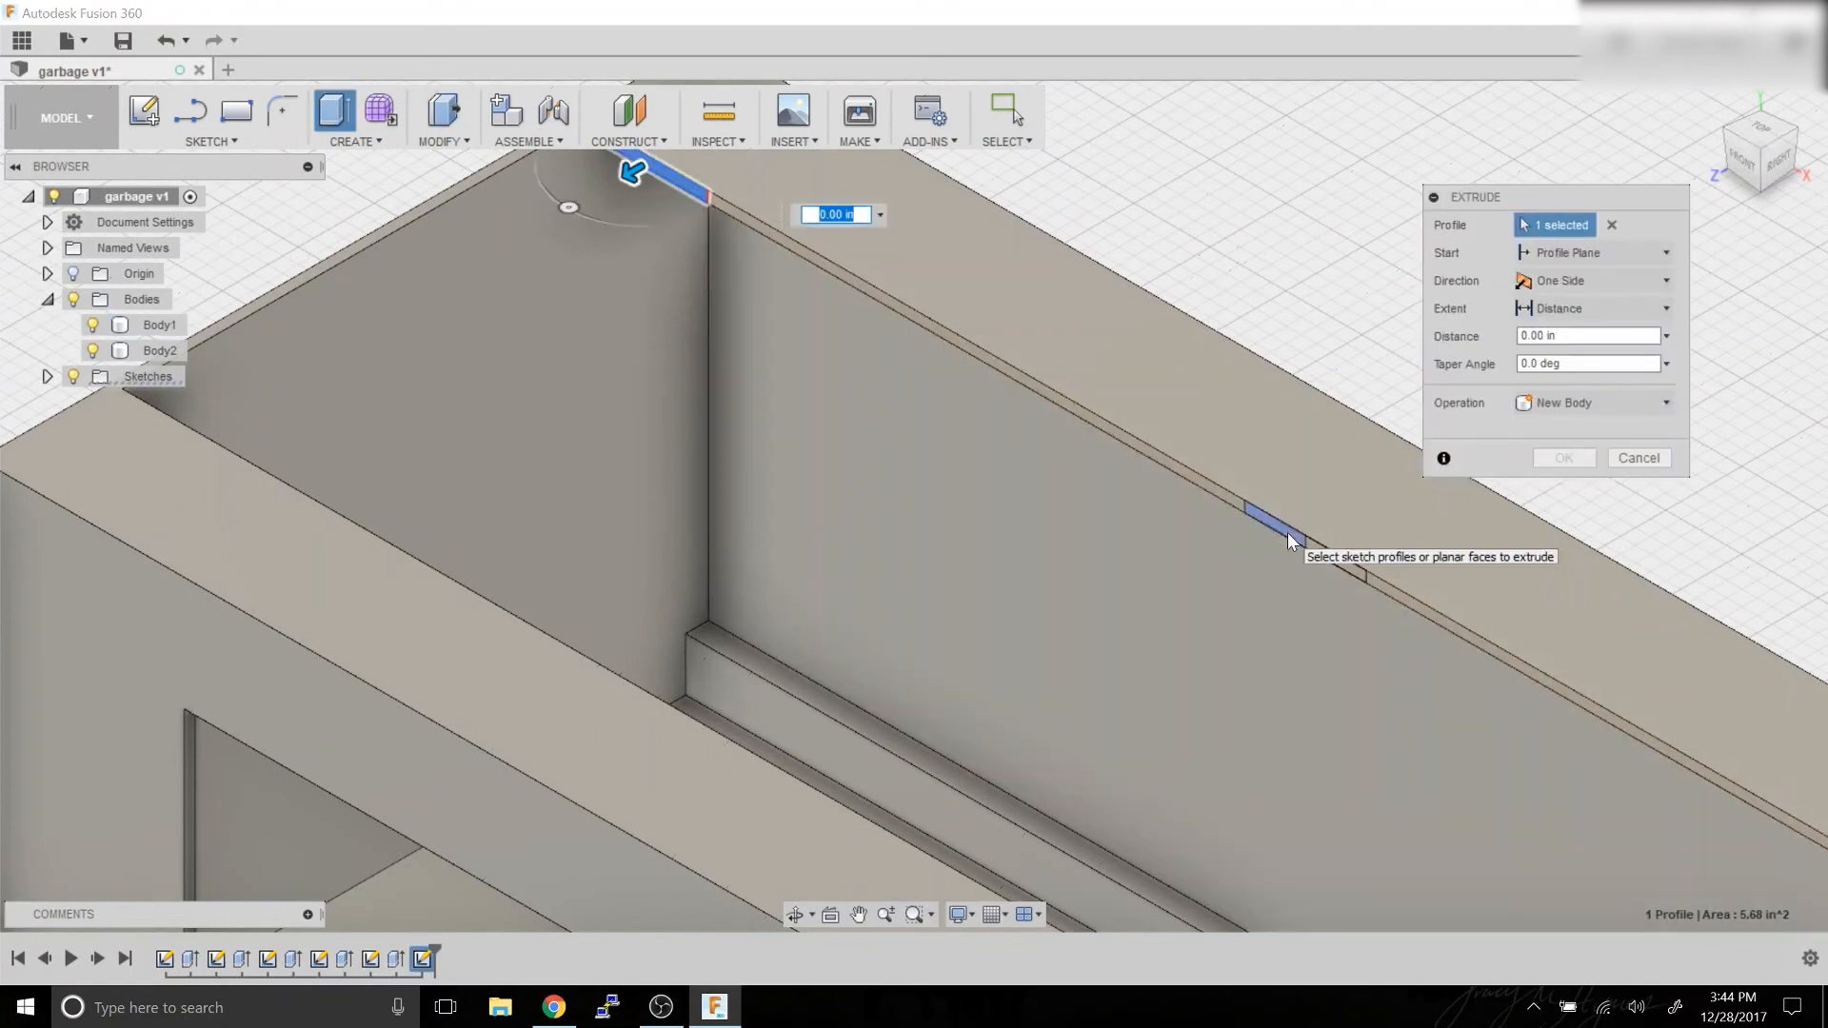
pyautogui.click(1287, 533)
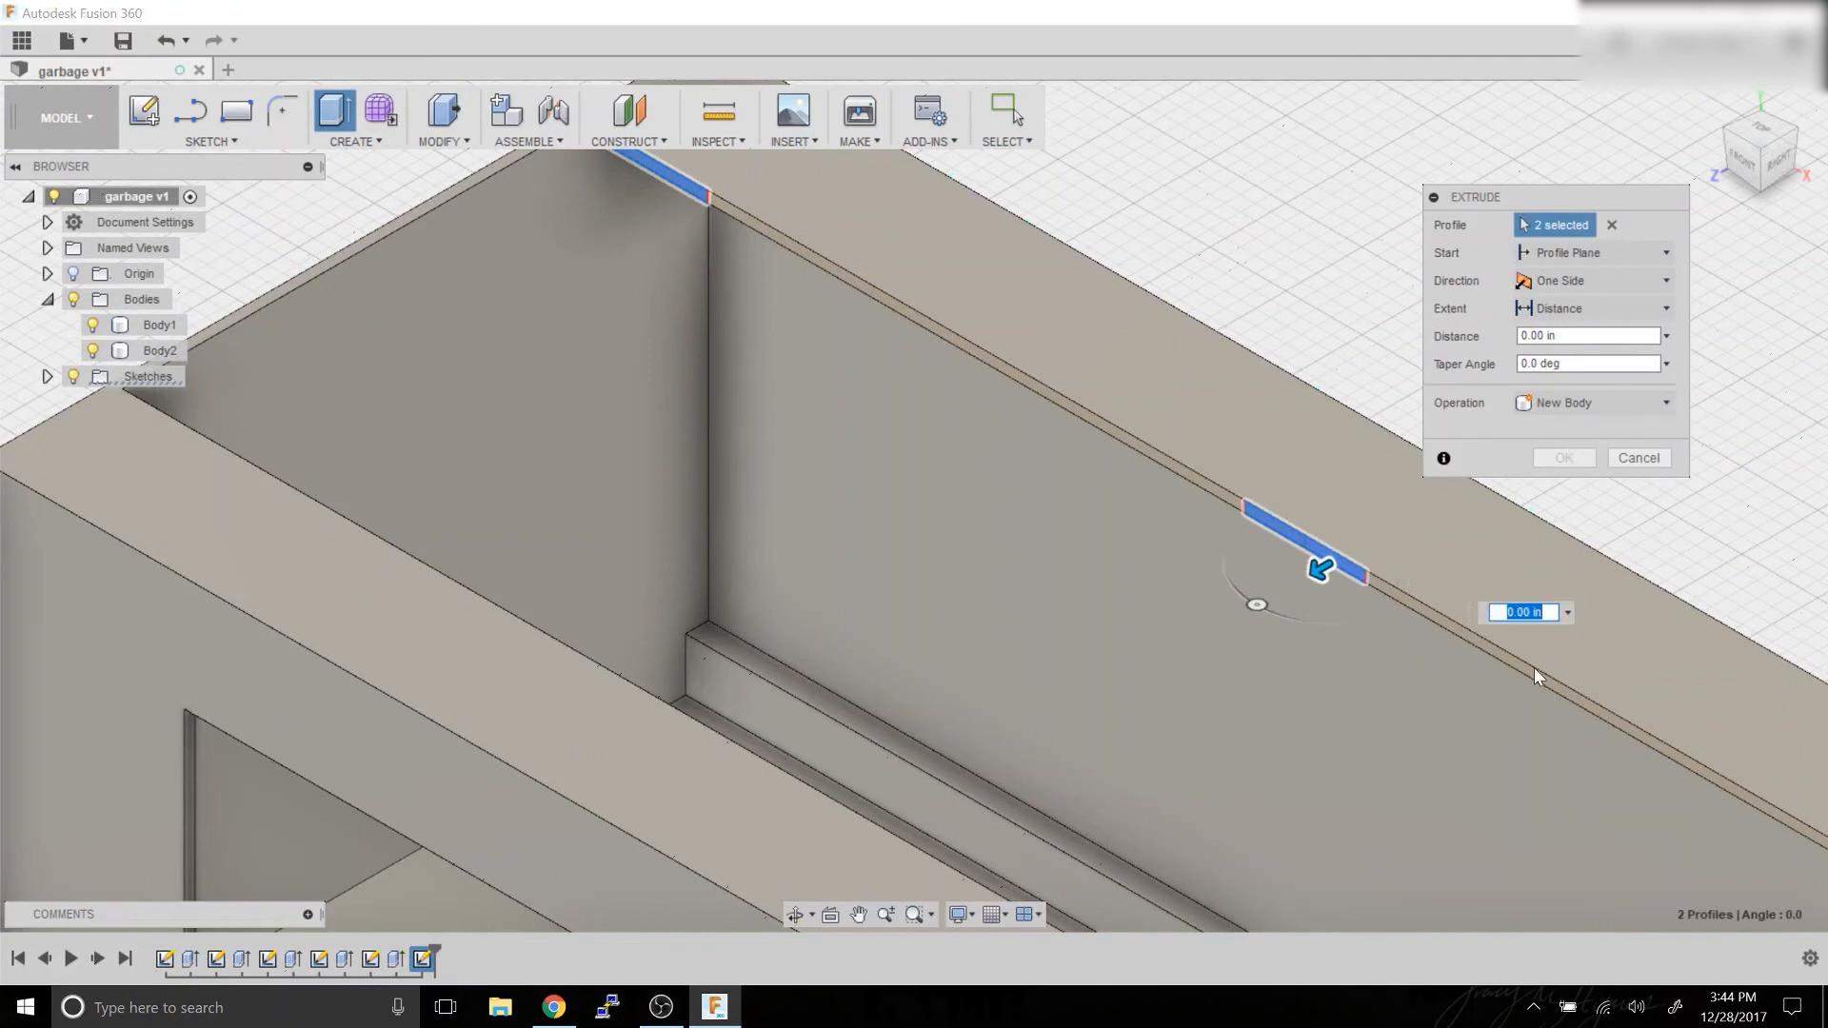
pyautogui.moveTo(1533, 667); pyautogui.dragTo(1421, 632, button='middle')
pyautogui.click(1440, 657)
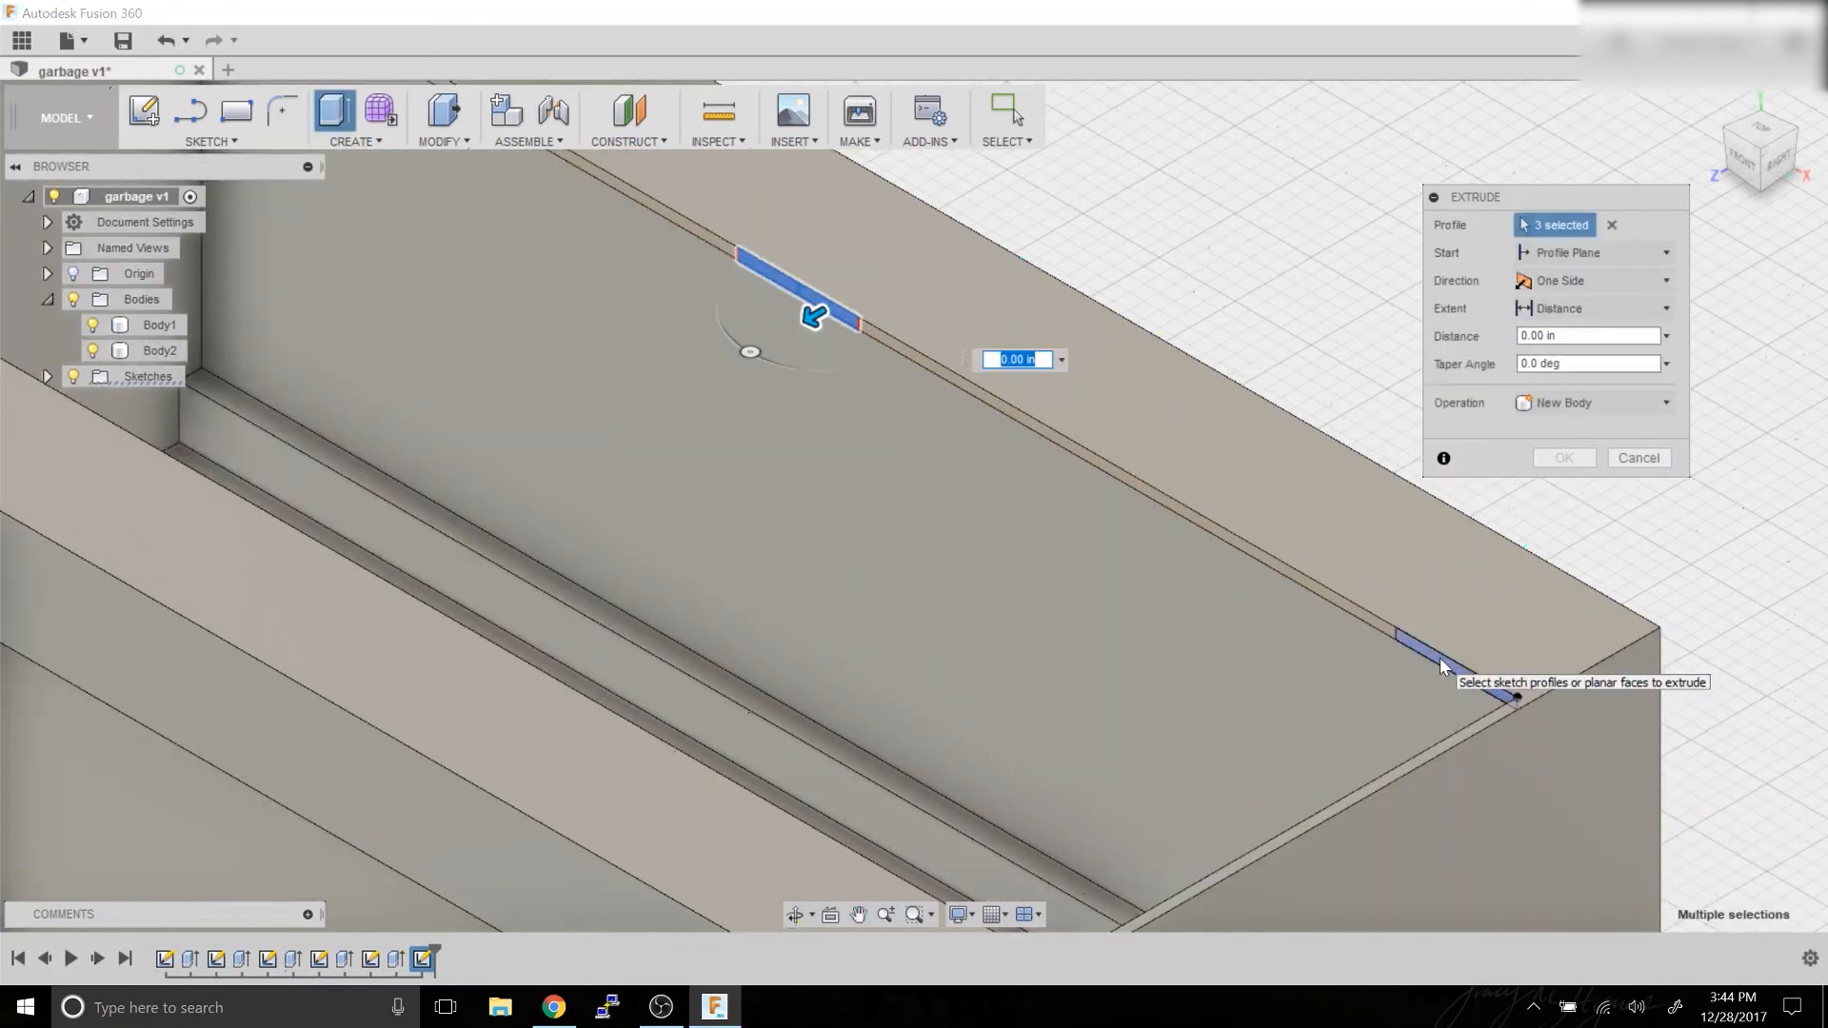
pyautogui.click(1439, 657)
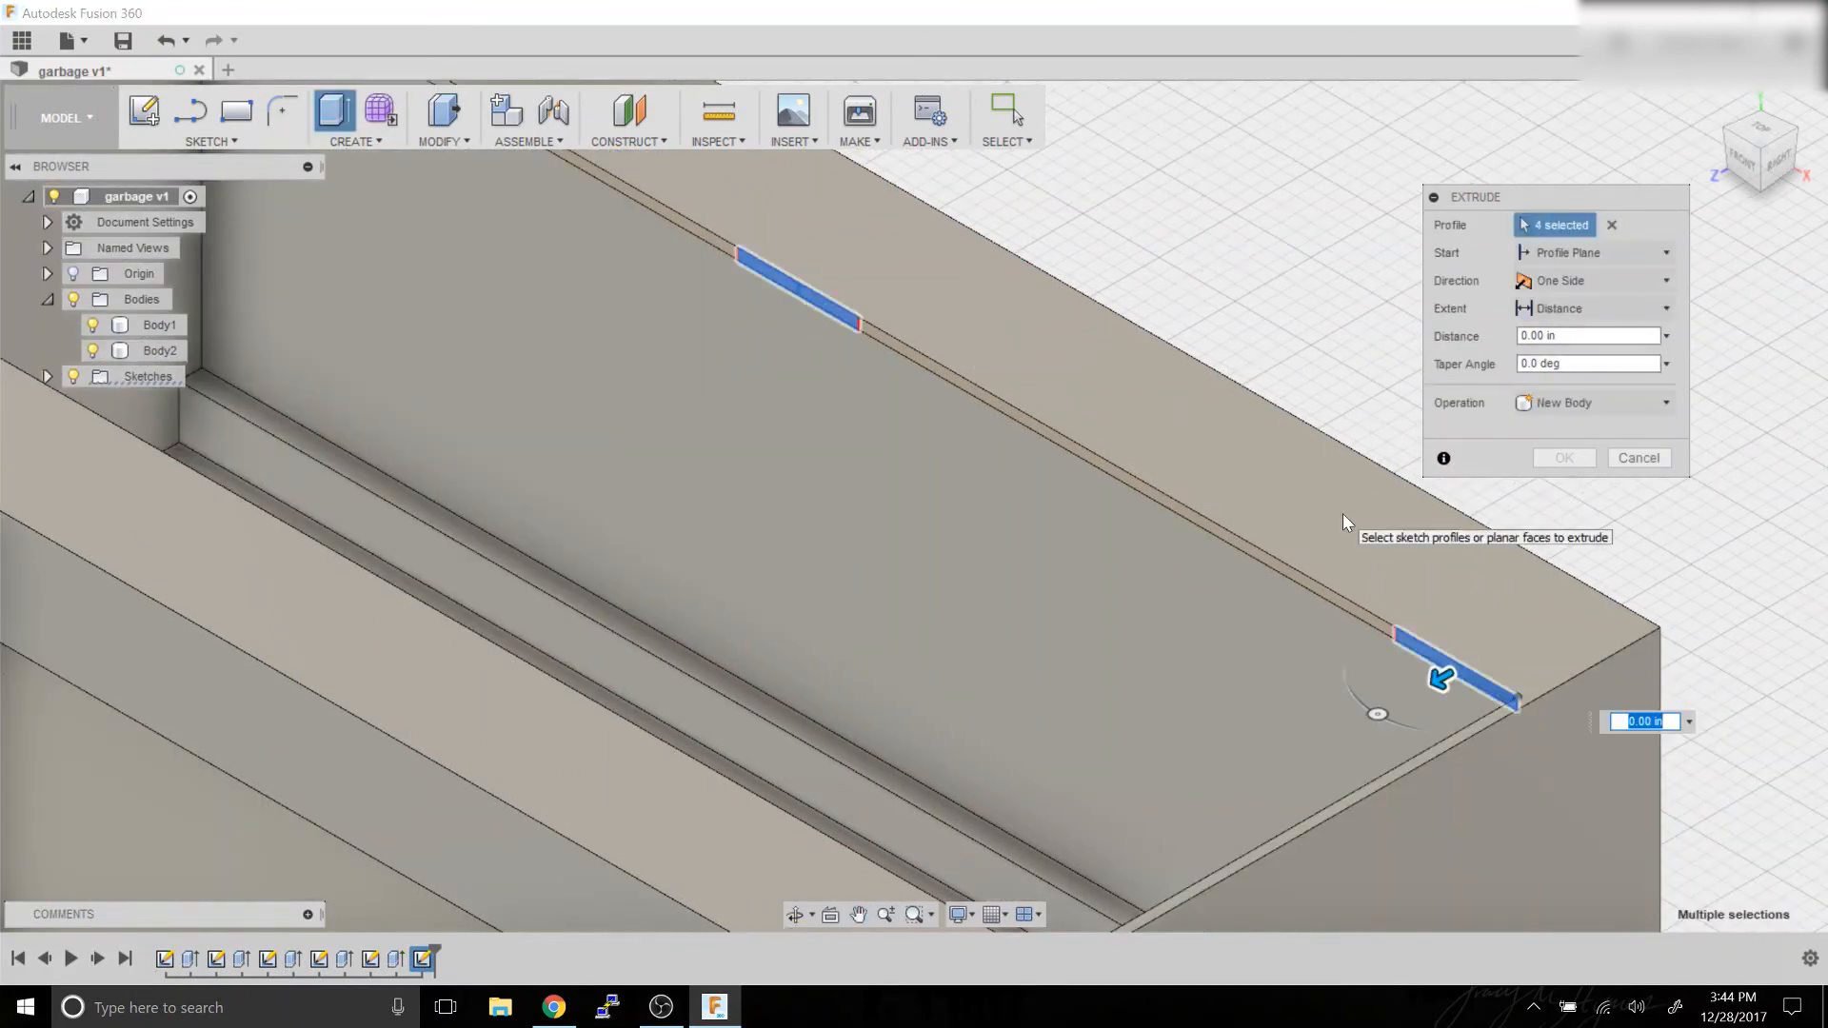
pyautogui.write('30.5')
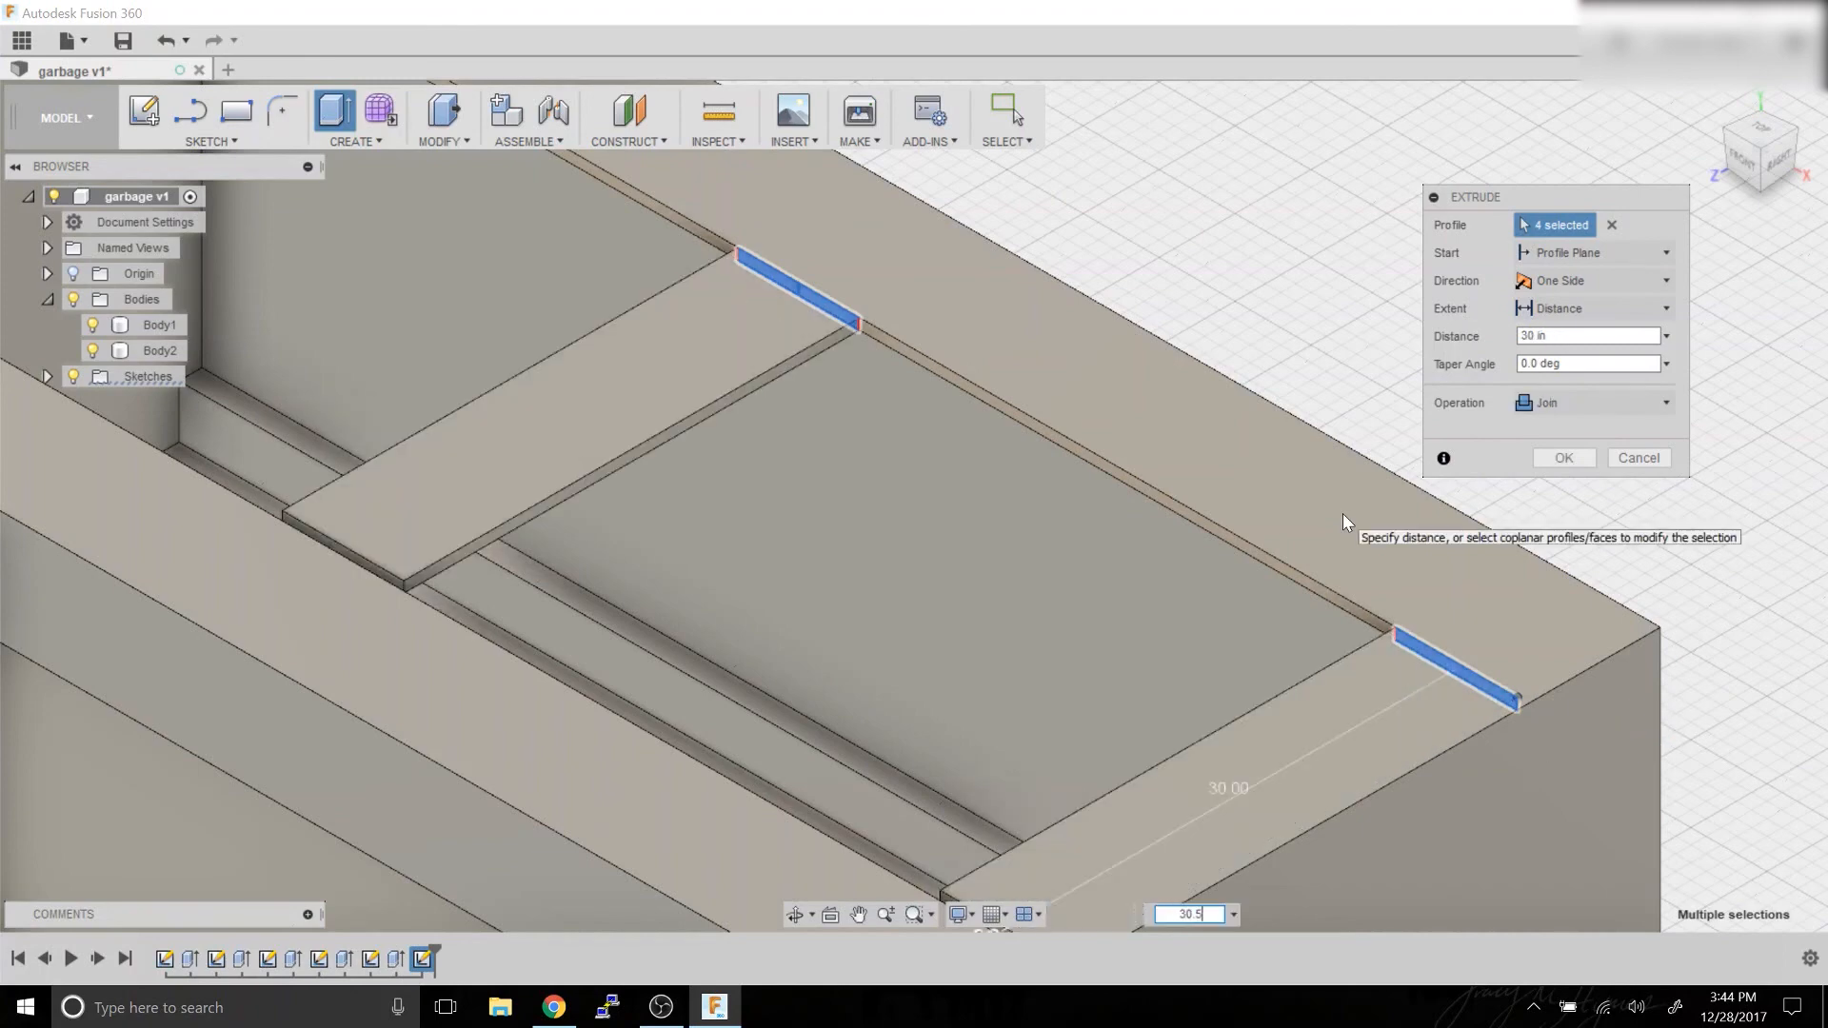
pyautogui.write('8')
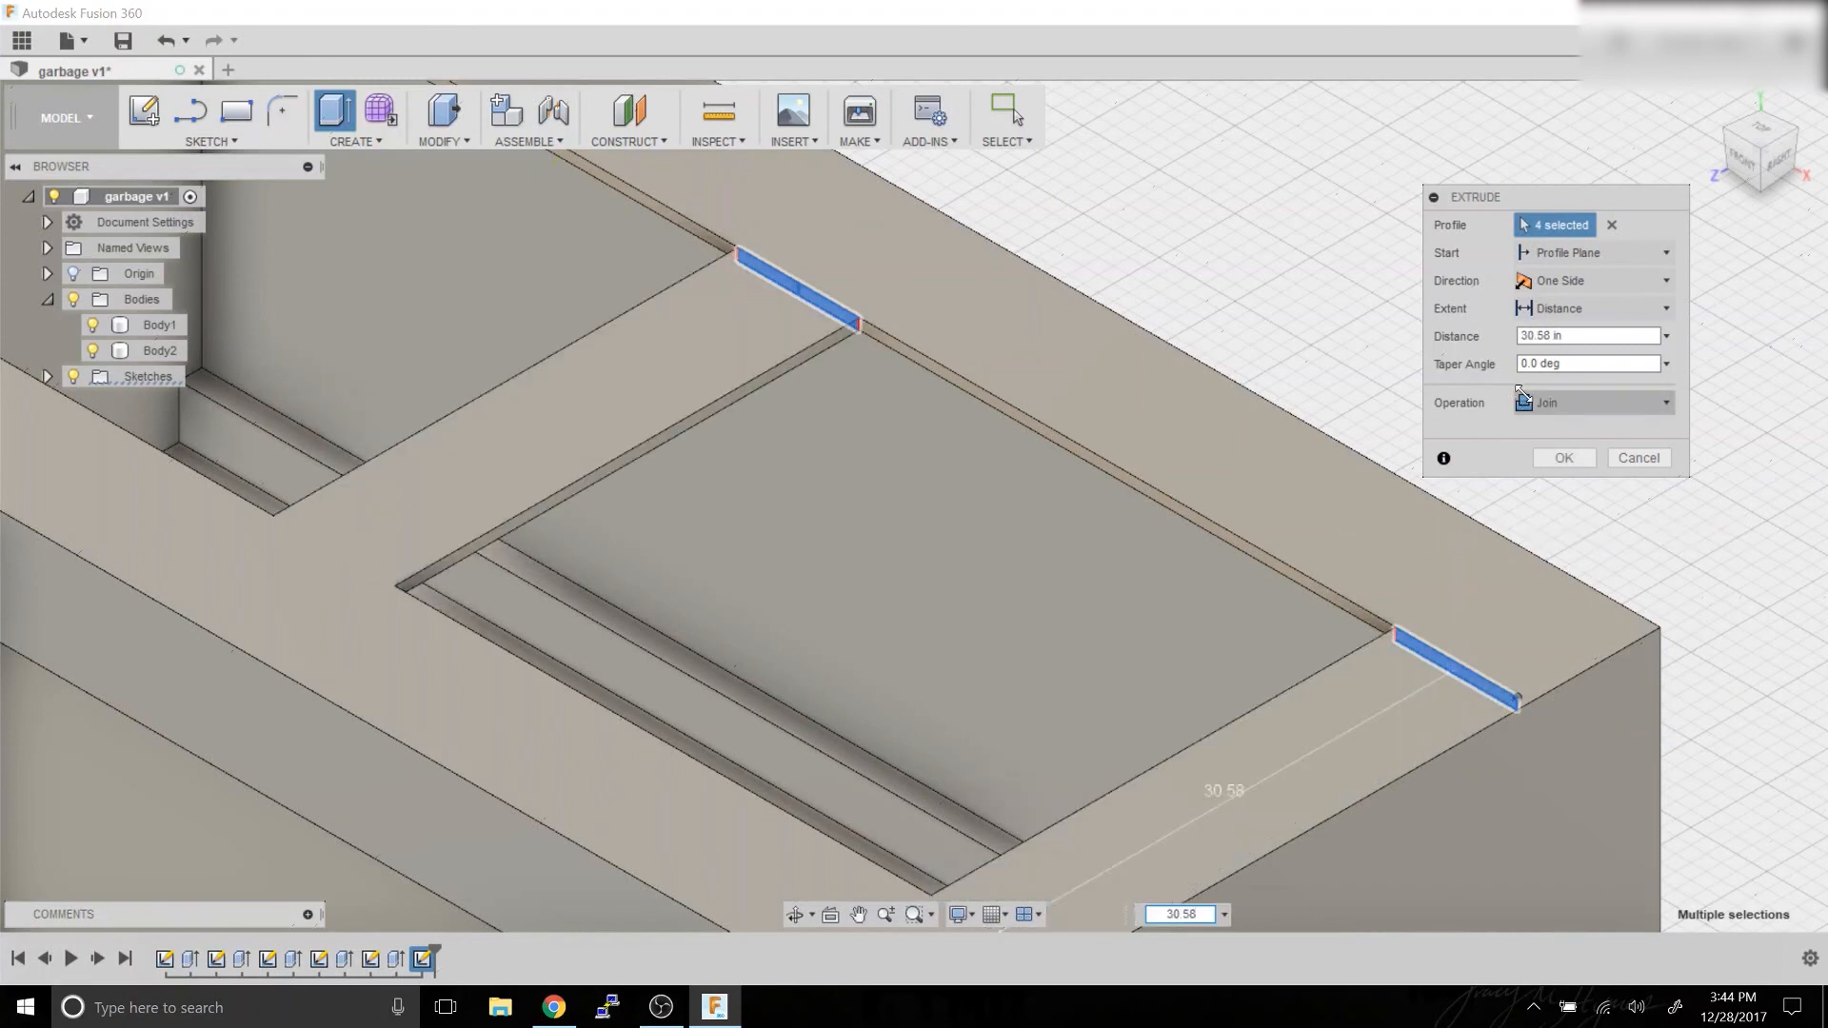
pyautogui.click(1561, 459)
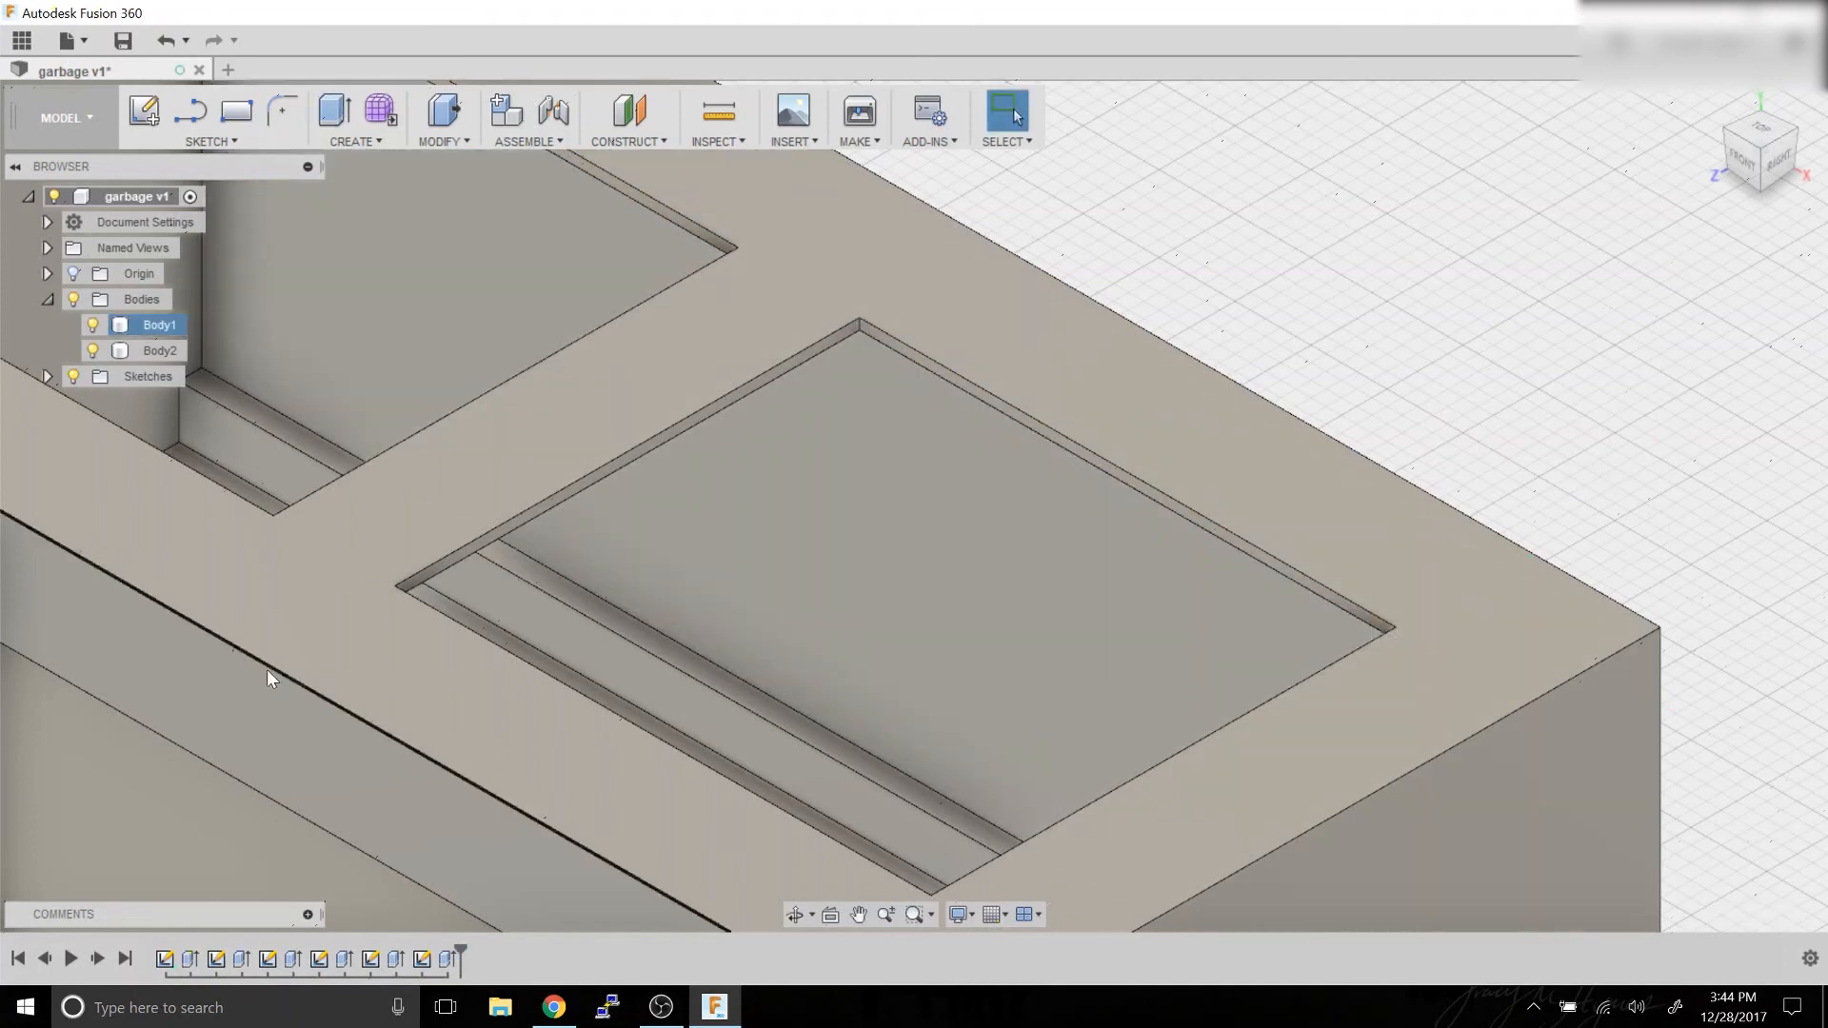
# Start a sketch on the front face of the lower rear rail inside the box and hide Body1.
pyautogui.click(795, 916)
pyautogui.moveTo(723, 819); pyautogui.dragTo(623, 691)
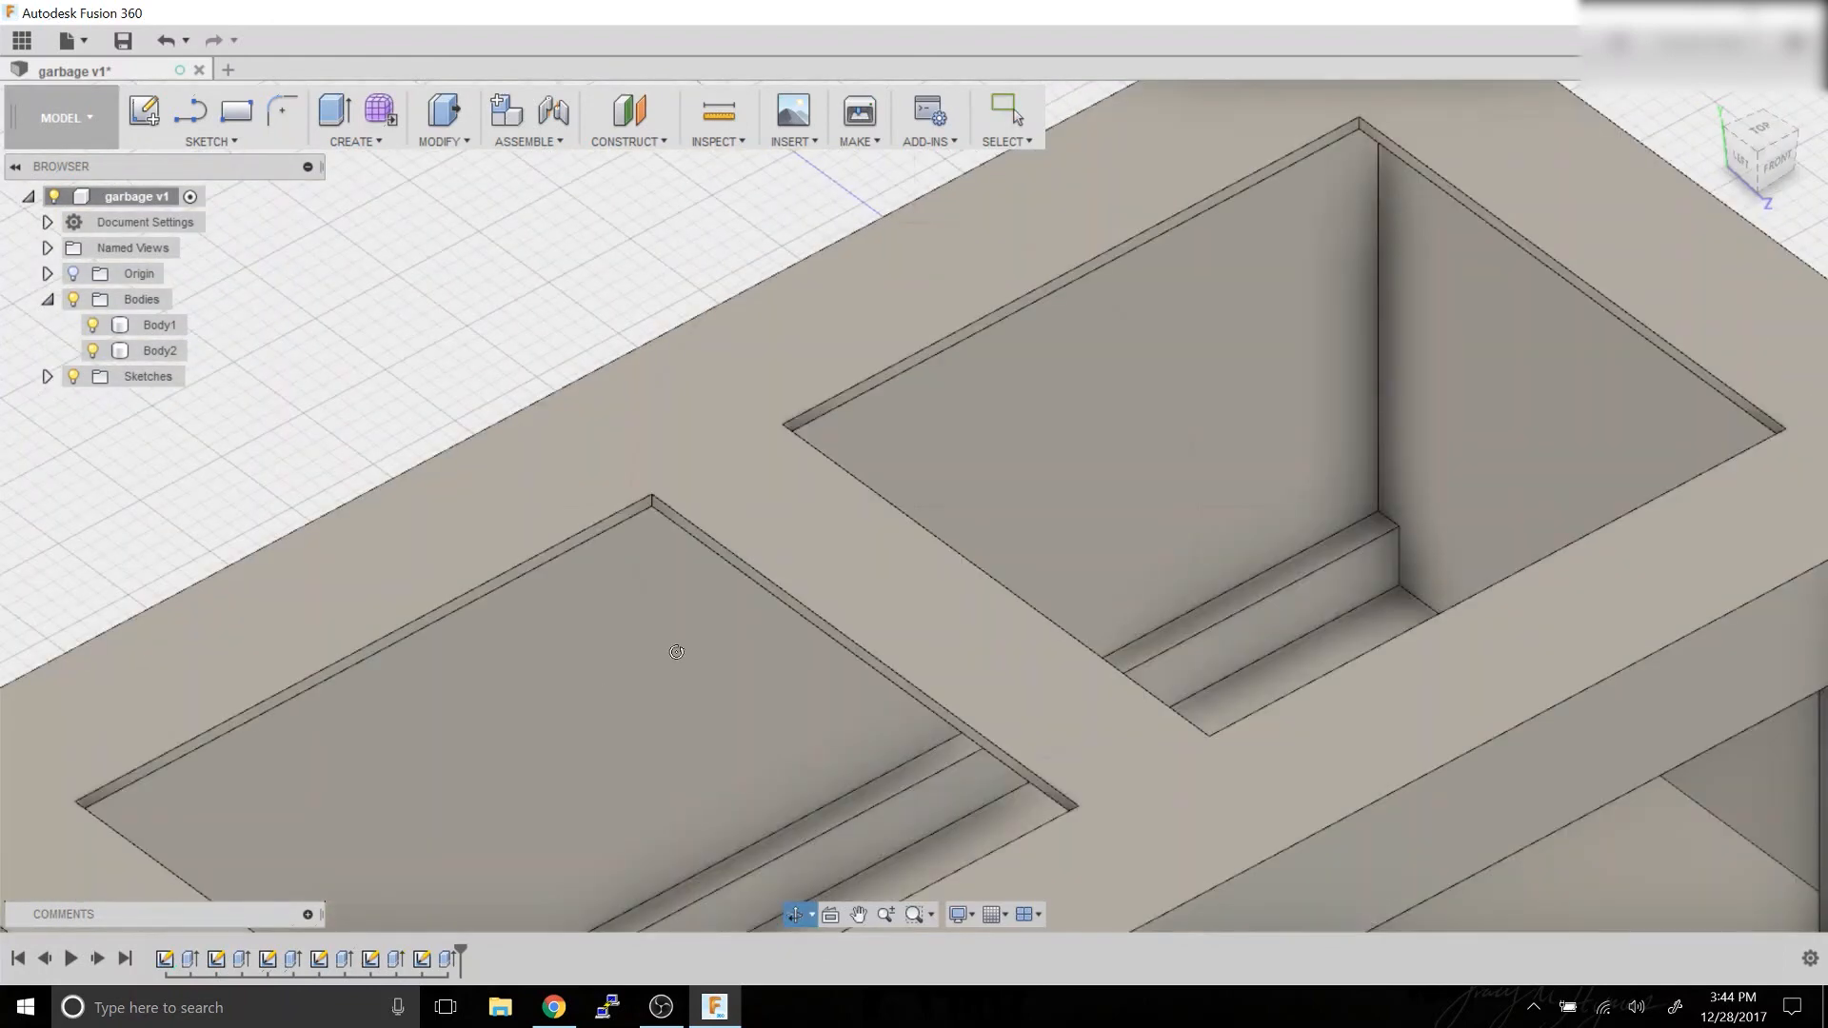
pyautogui.press('Escape')
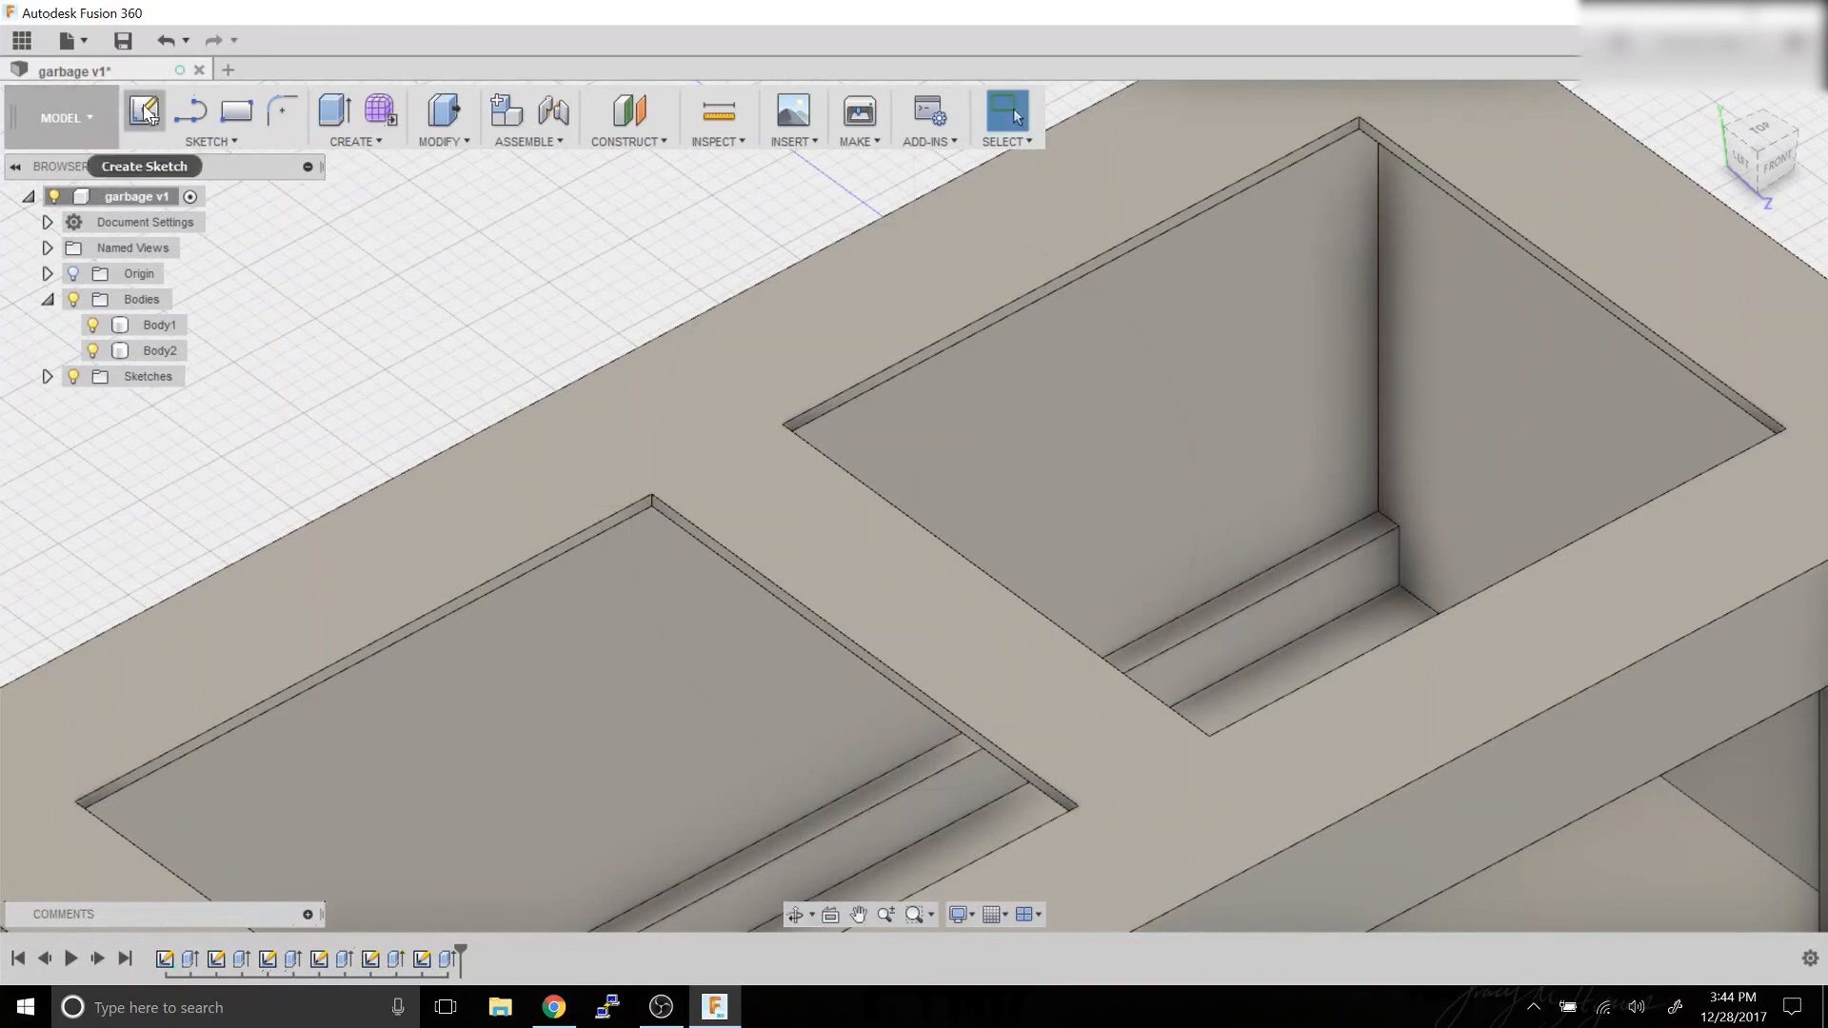
pyautogui.click(144, 112)
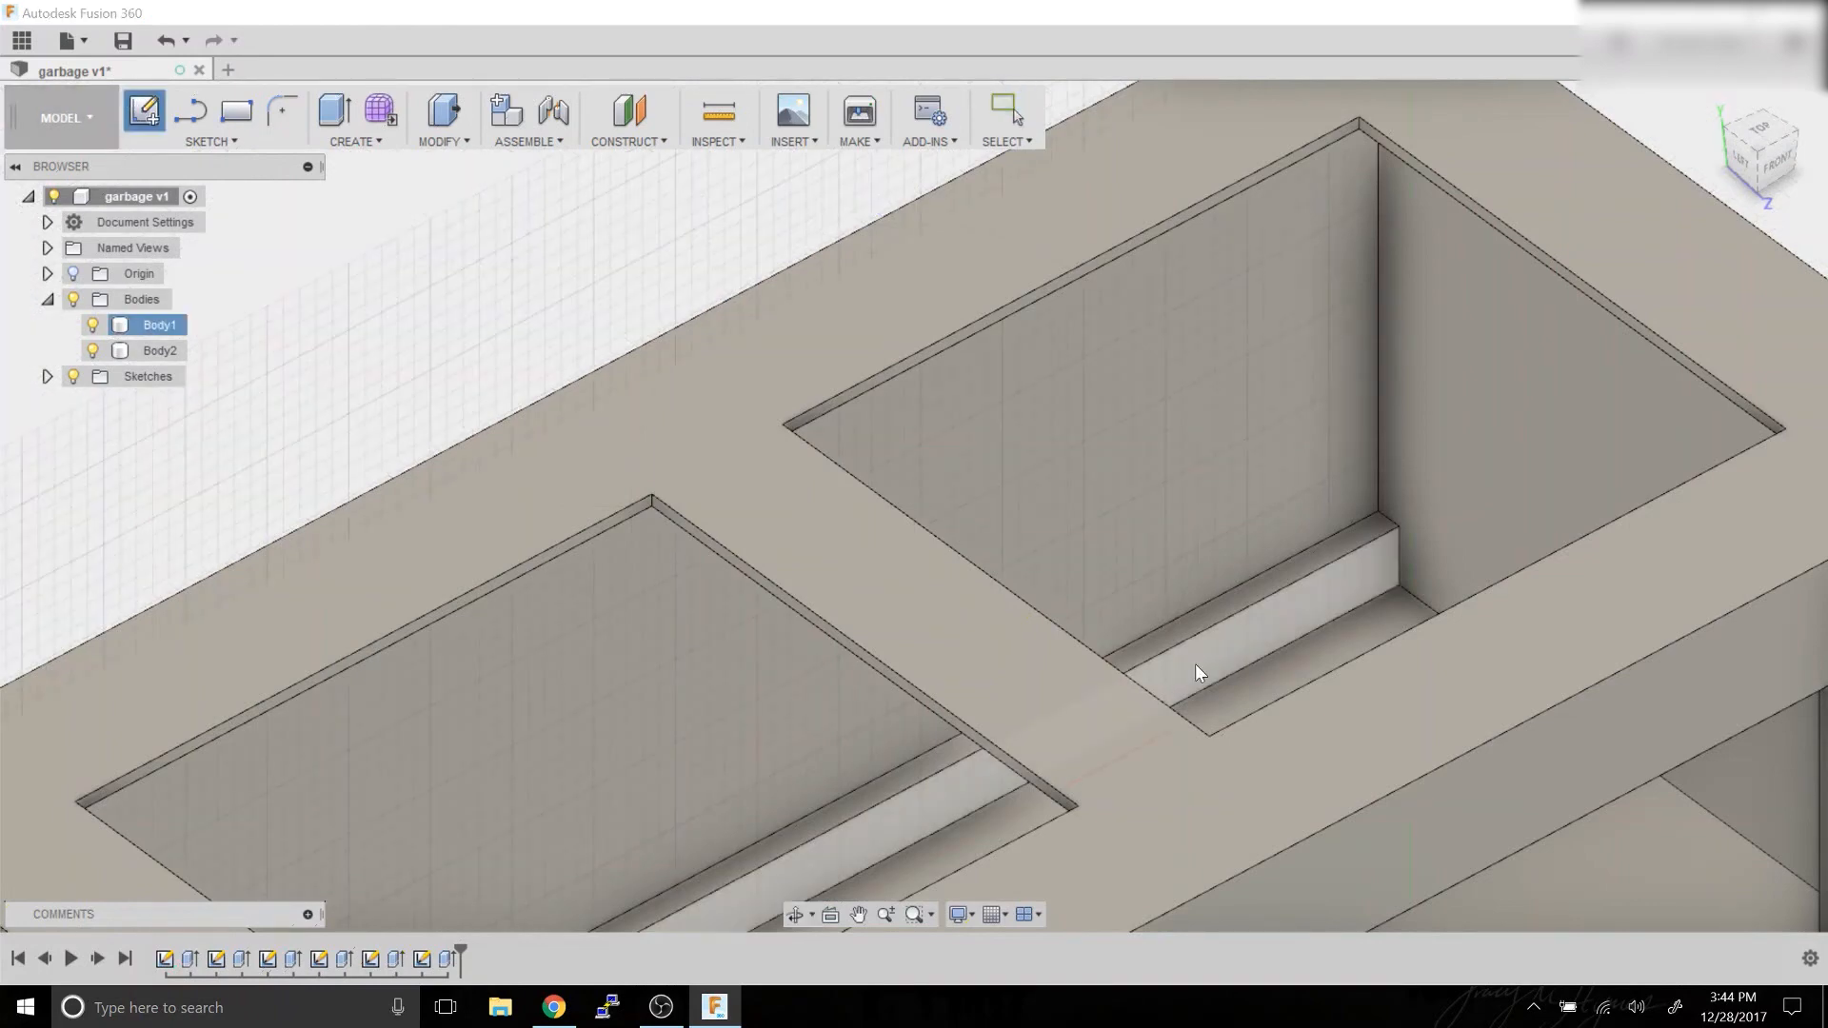
pyautogui.click(1195, 665)
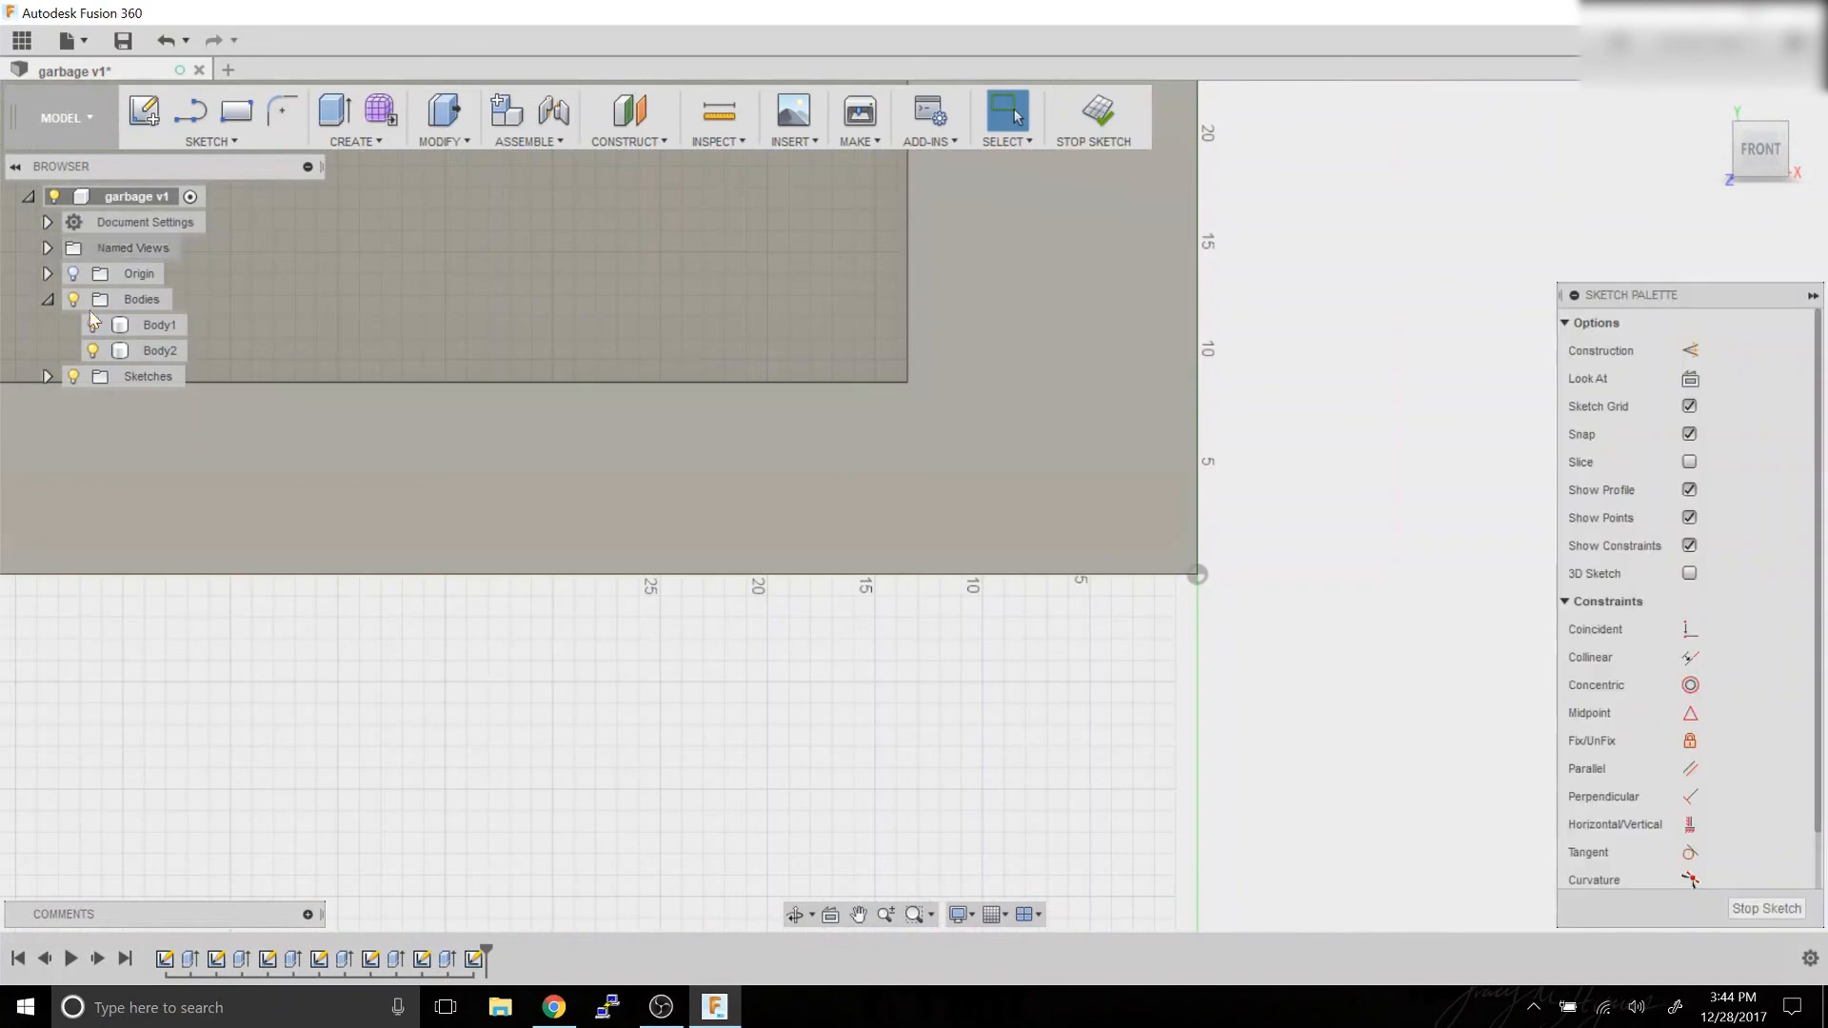
pyautogui.click(91, 325)
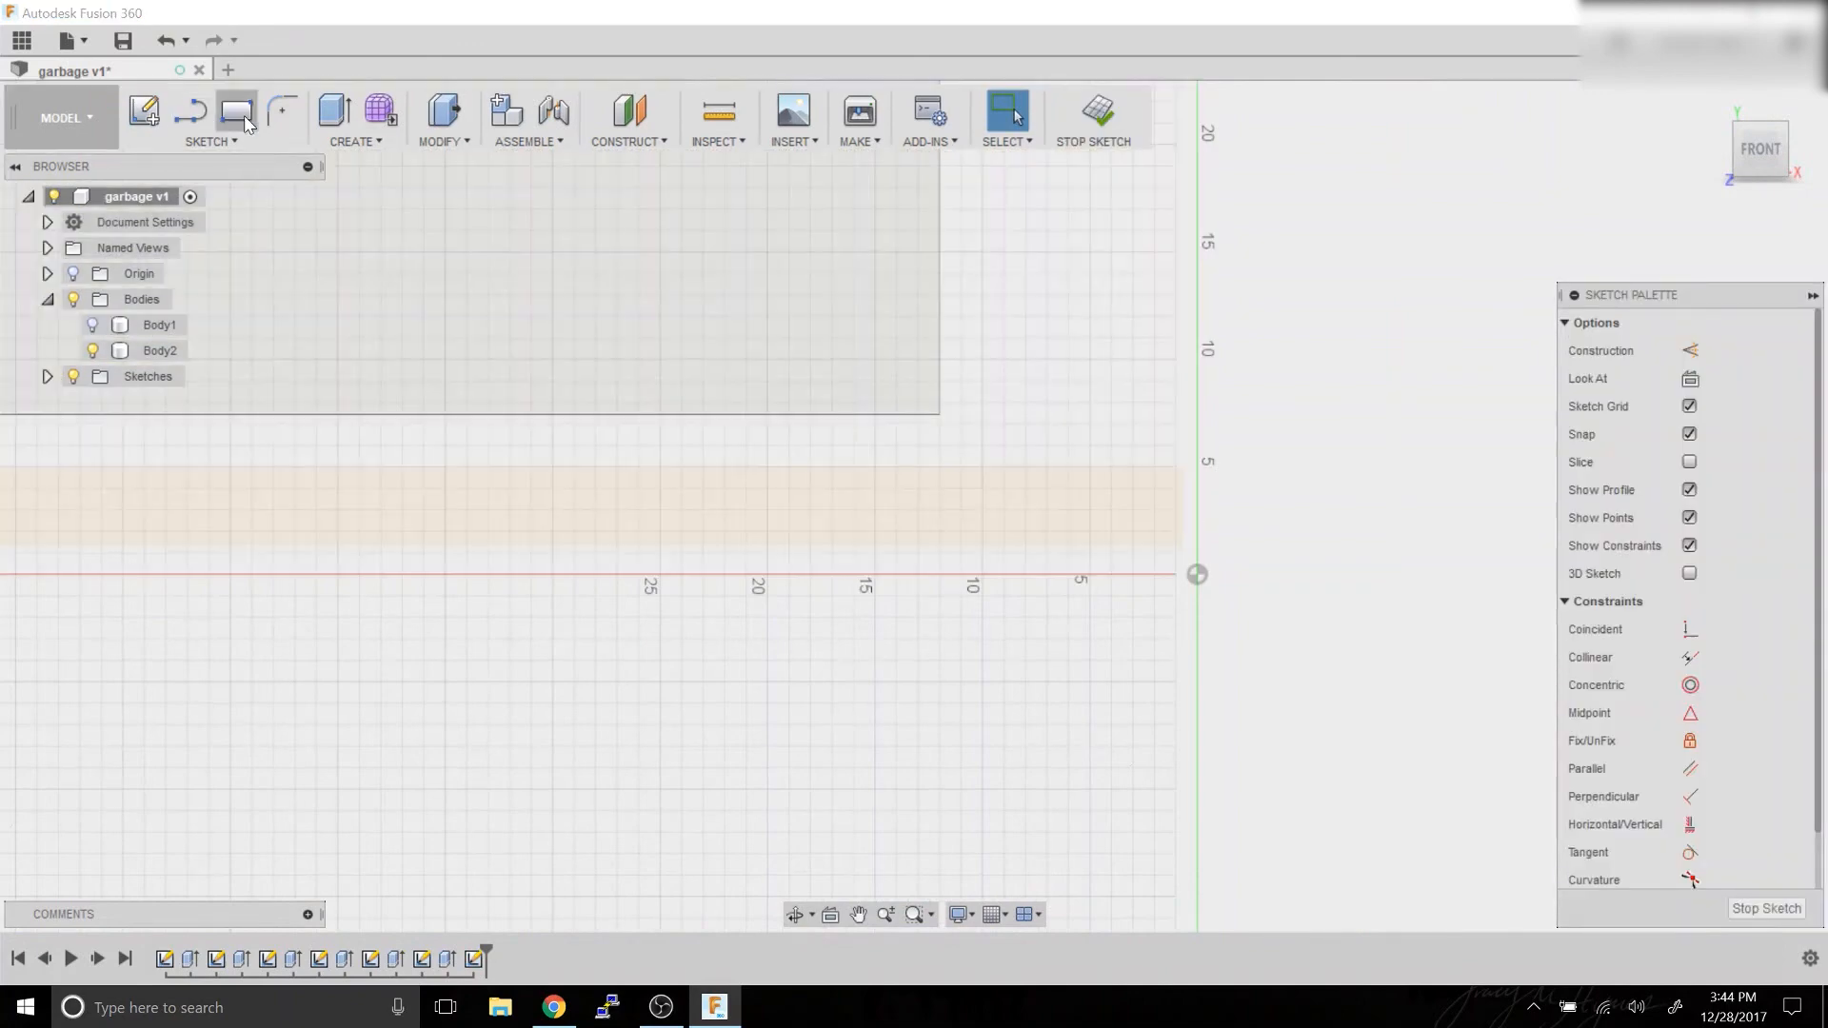
# Draw a rectangle 1.5 in wide and 3.5 in high at the right end of the lower rail's face.
pyautogui.click(238, 114)
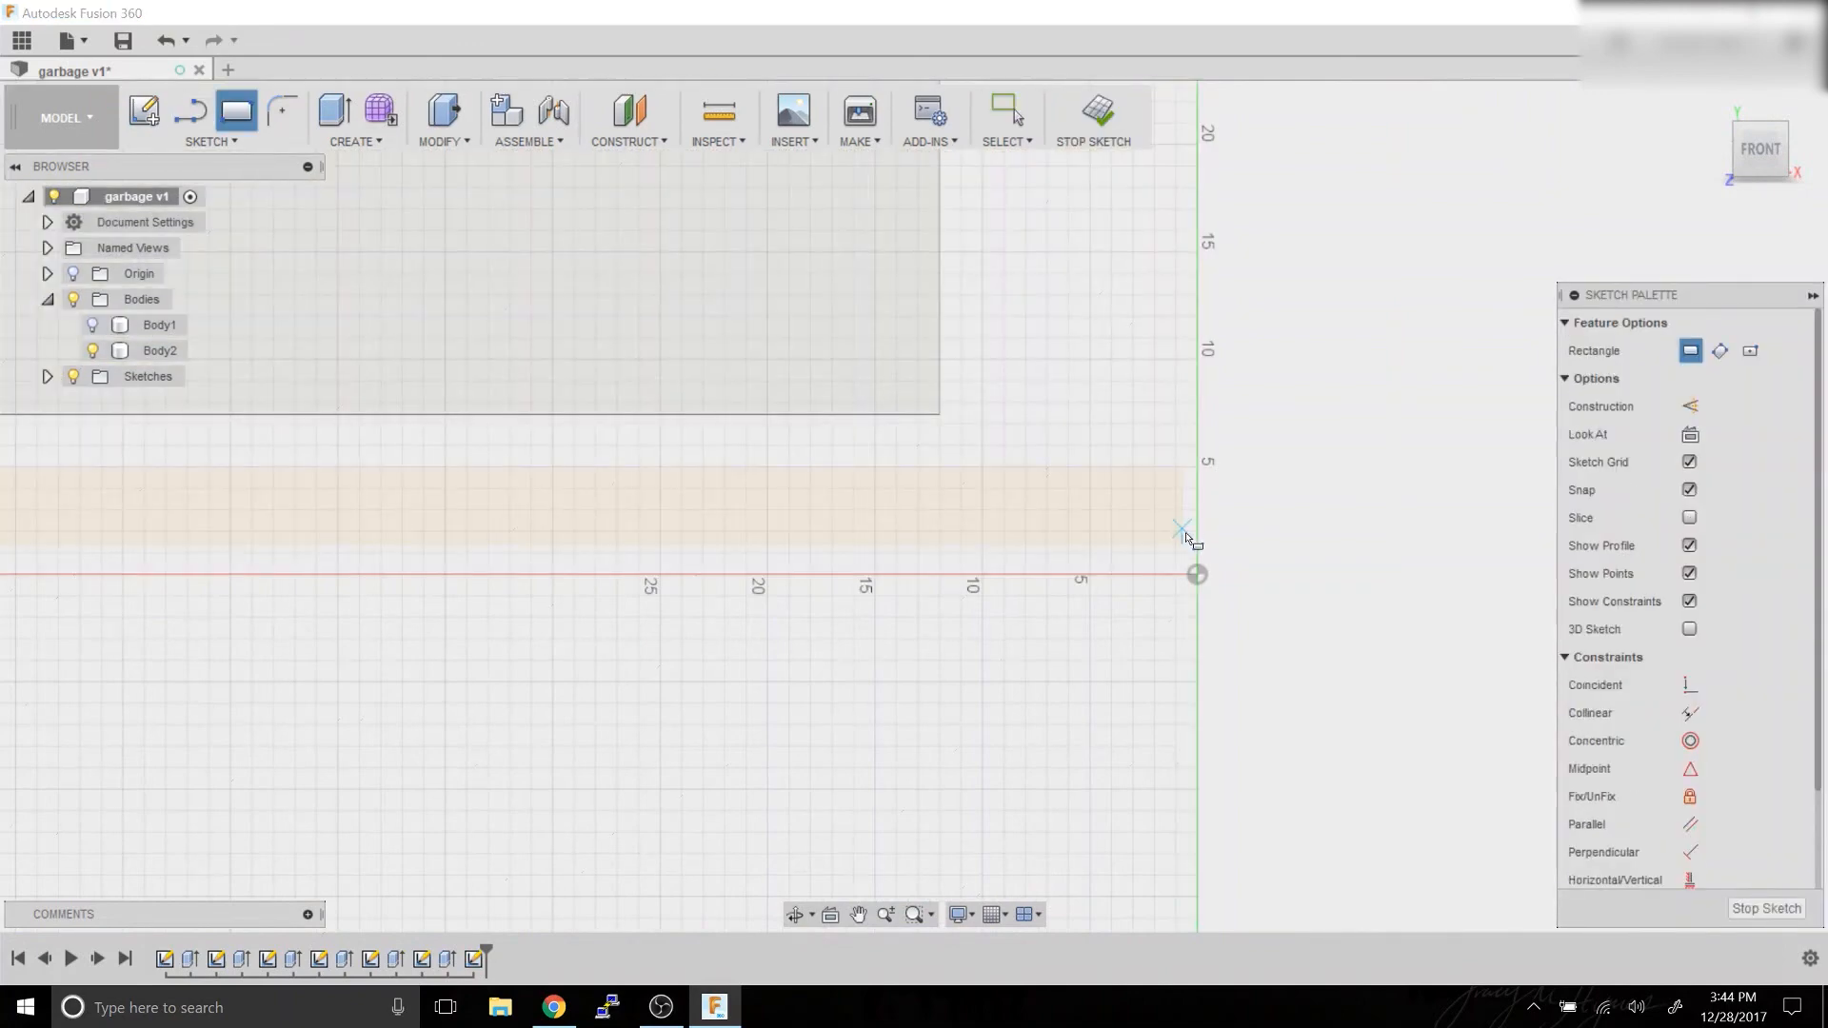
pyautogui.click(1182, 543)
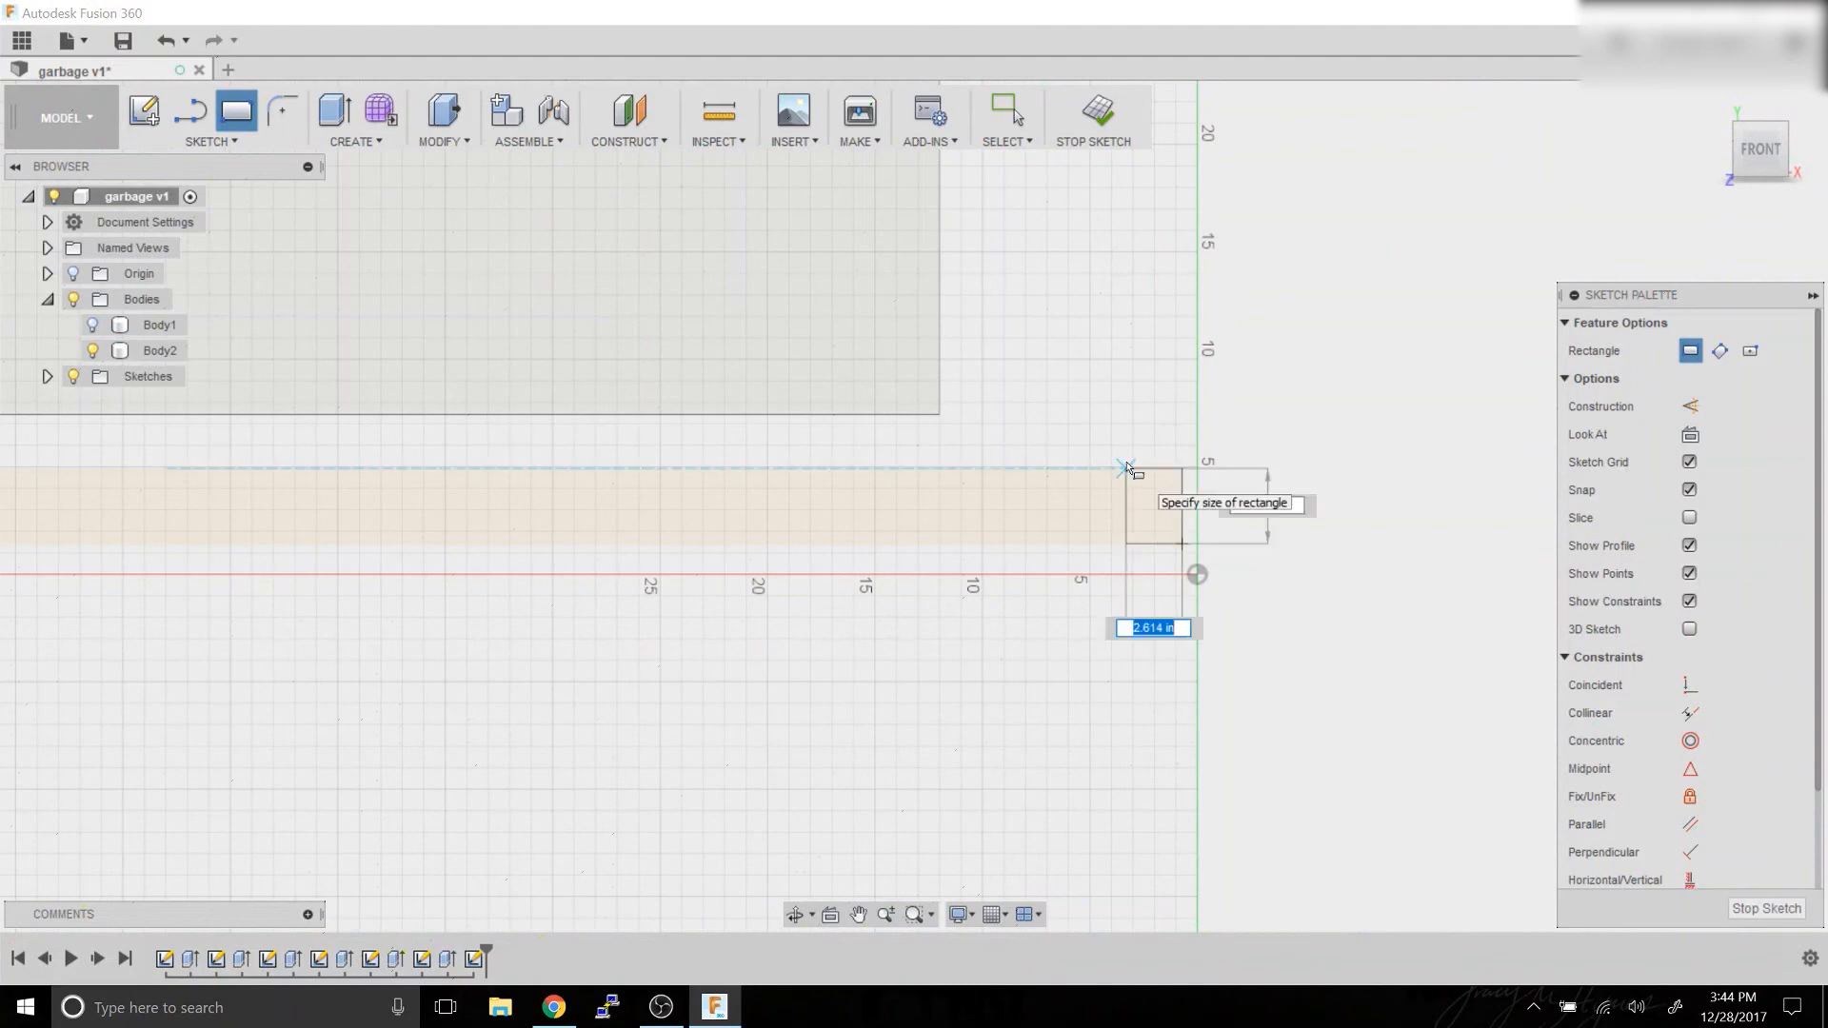
pyautogui.write('1.5')
pyautogui.press('Tab')
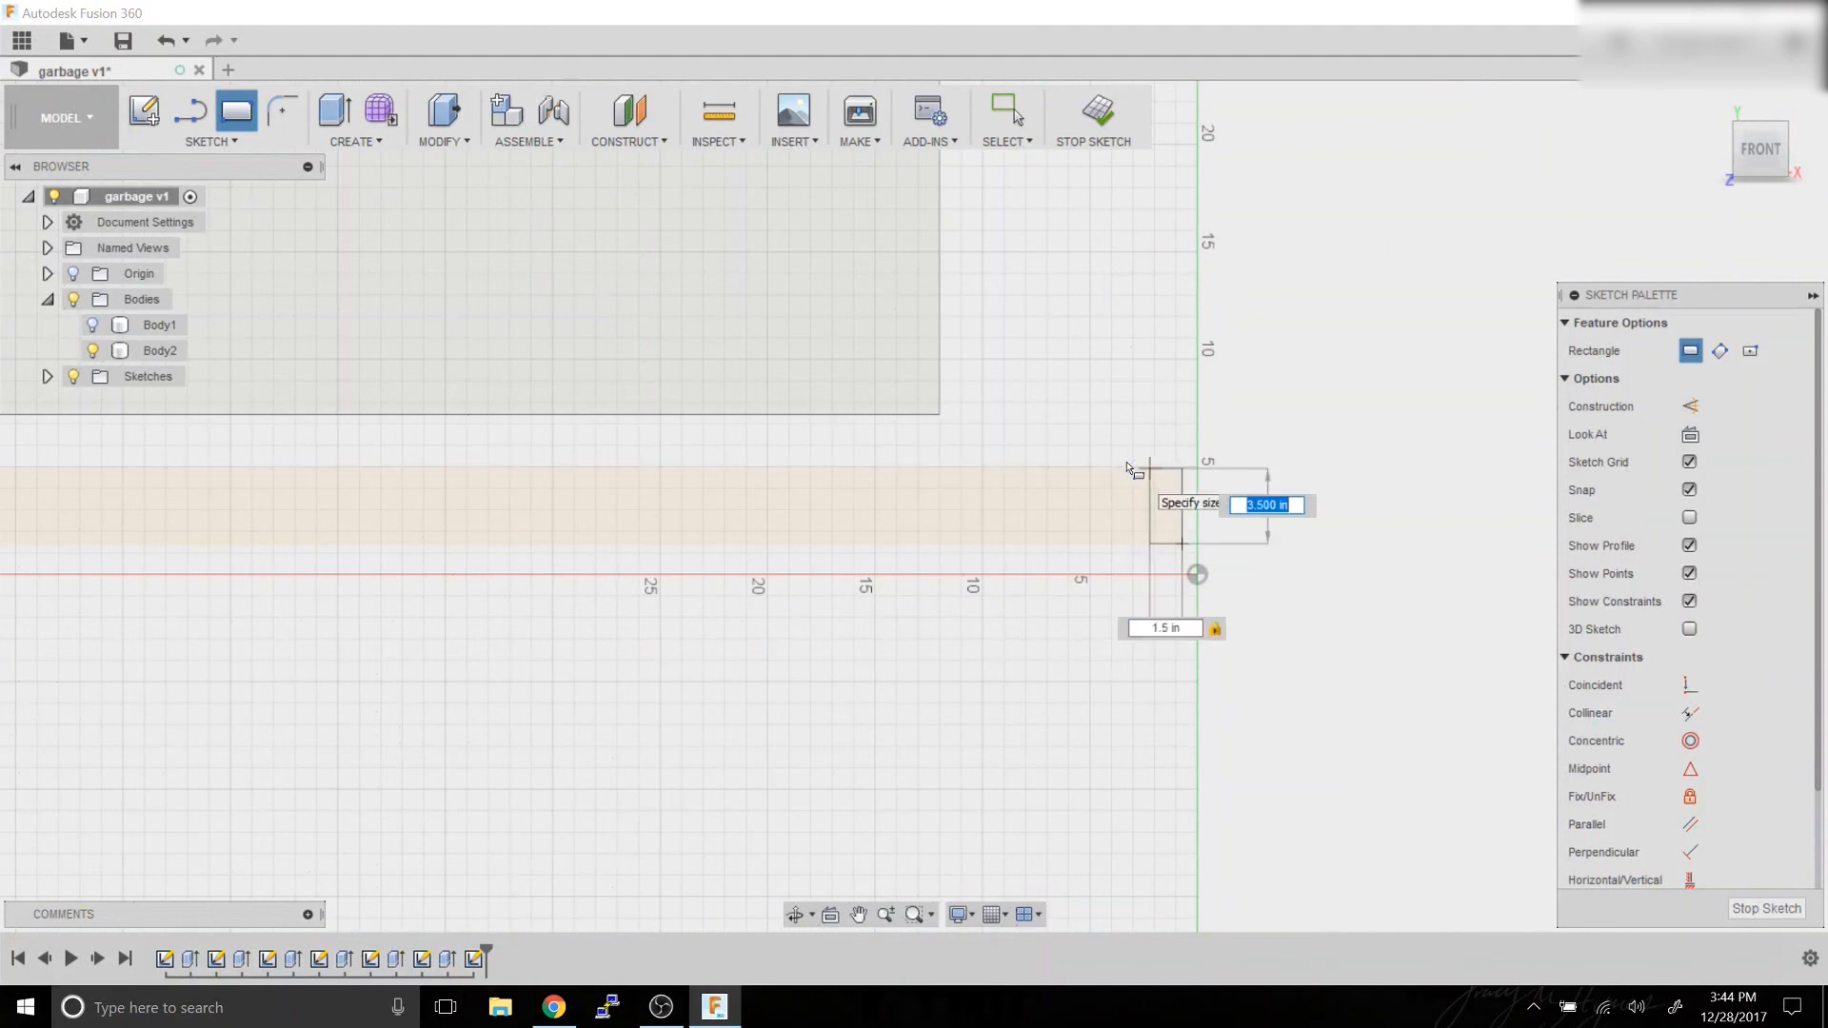
pyautogui.press('Tab')
pyautogui.press('Return')
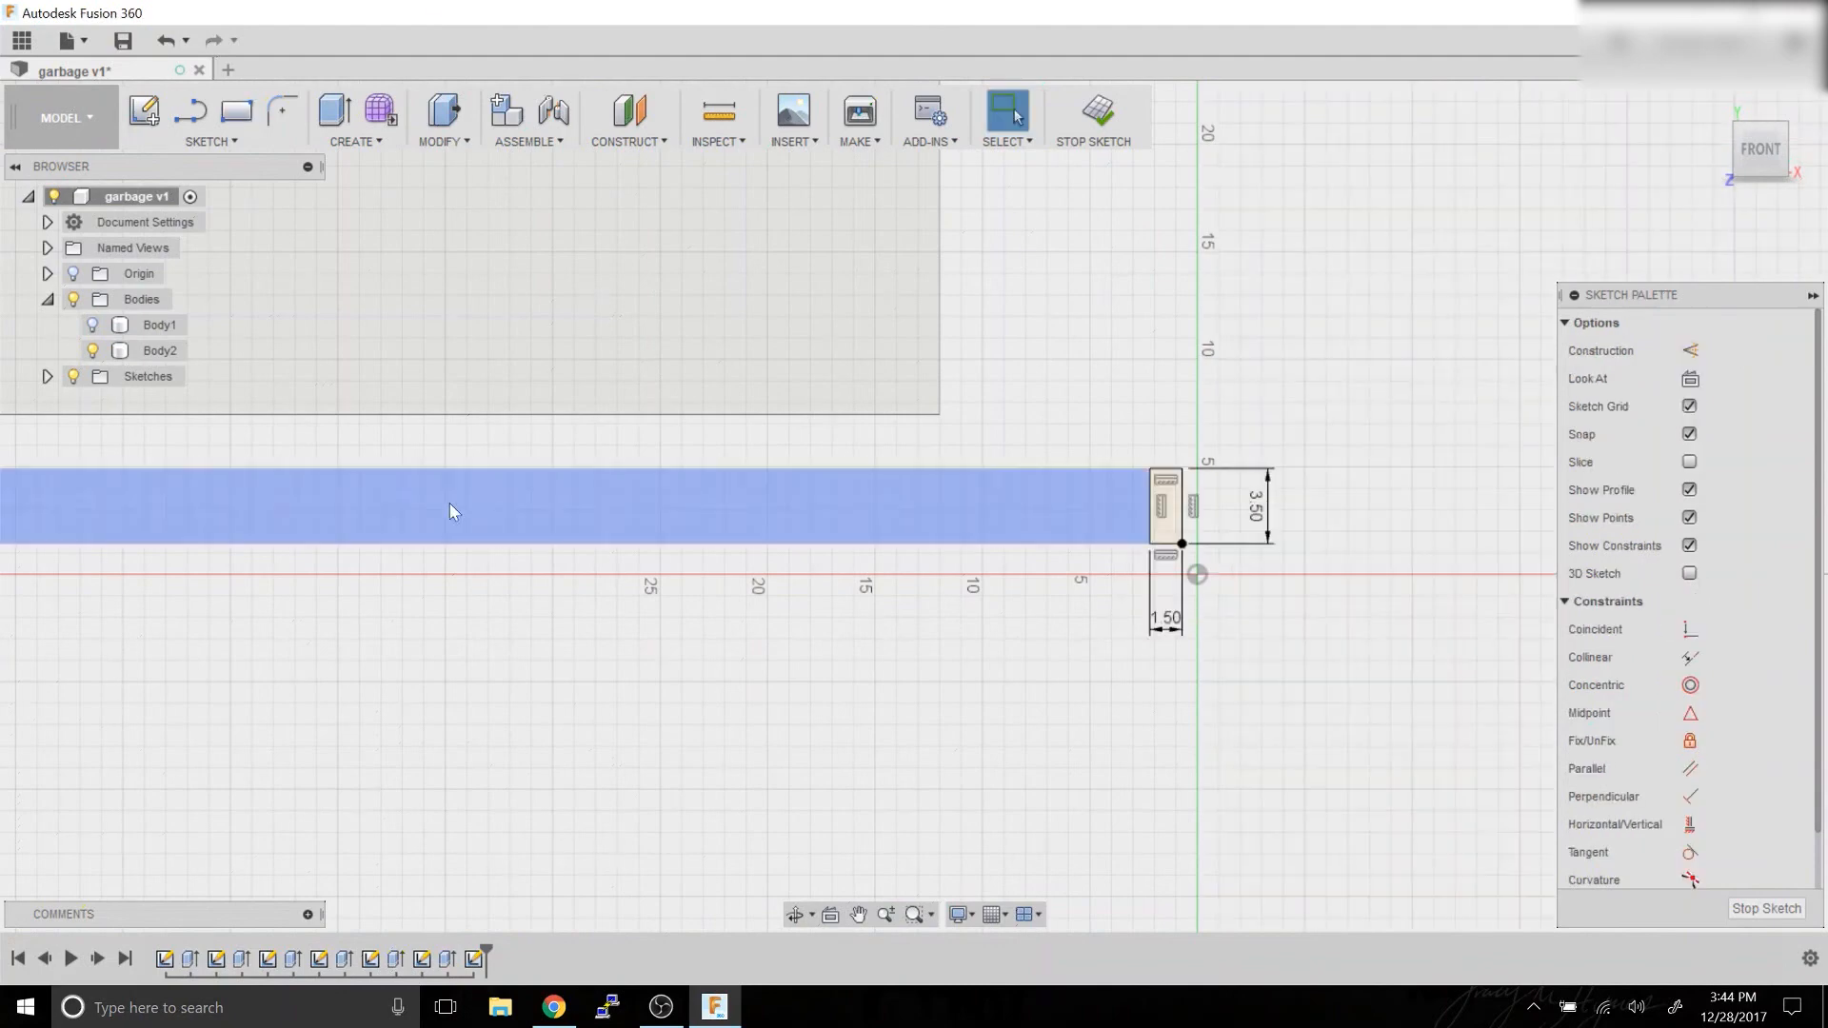
# Draw a second rectangle 1.5 in wide and 3.5 in high at the left end of the lower rail's face.
pyautogui.moveTo(605, 484); pyautogui.dragTo(1205, 445, button='middle')
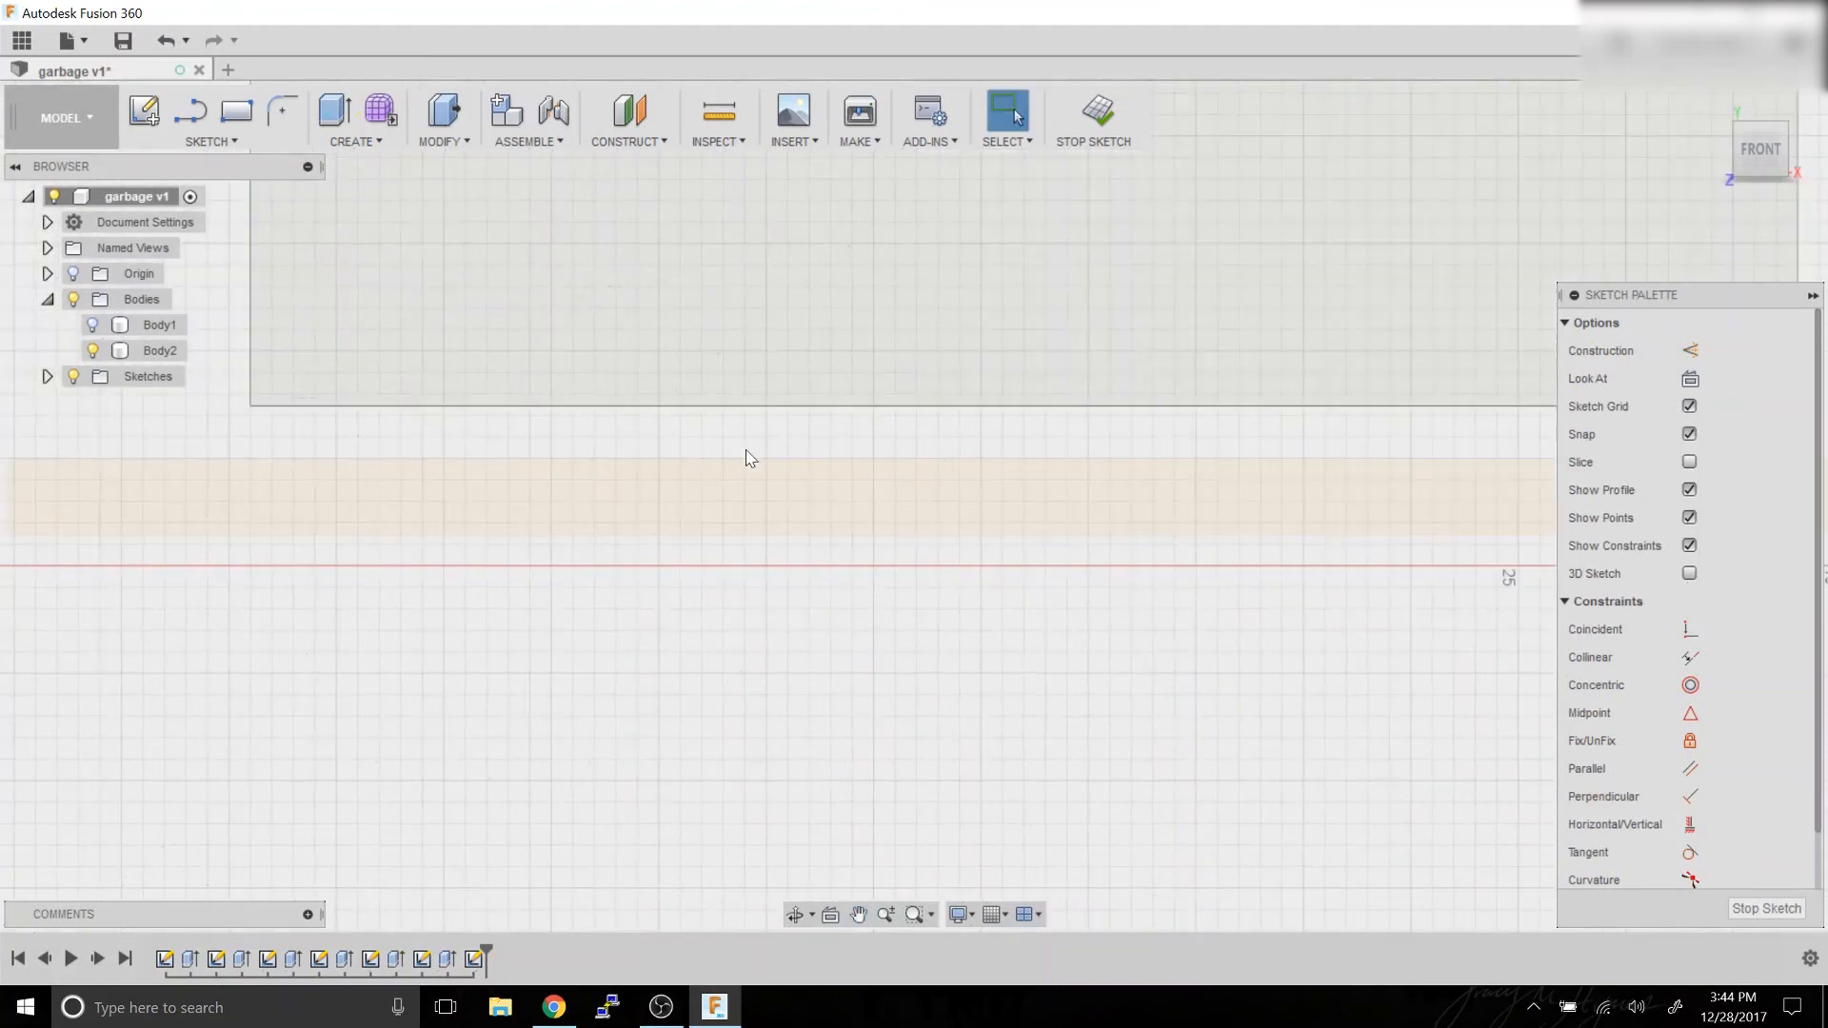
pyautogui.moveTo(739, 498); pyautogui.dragTo(1196, 548, button='middle')
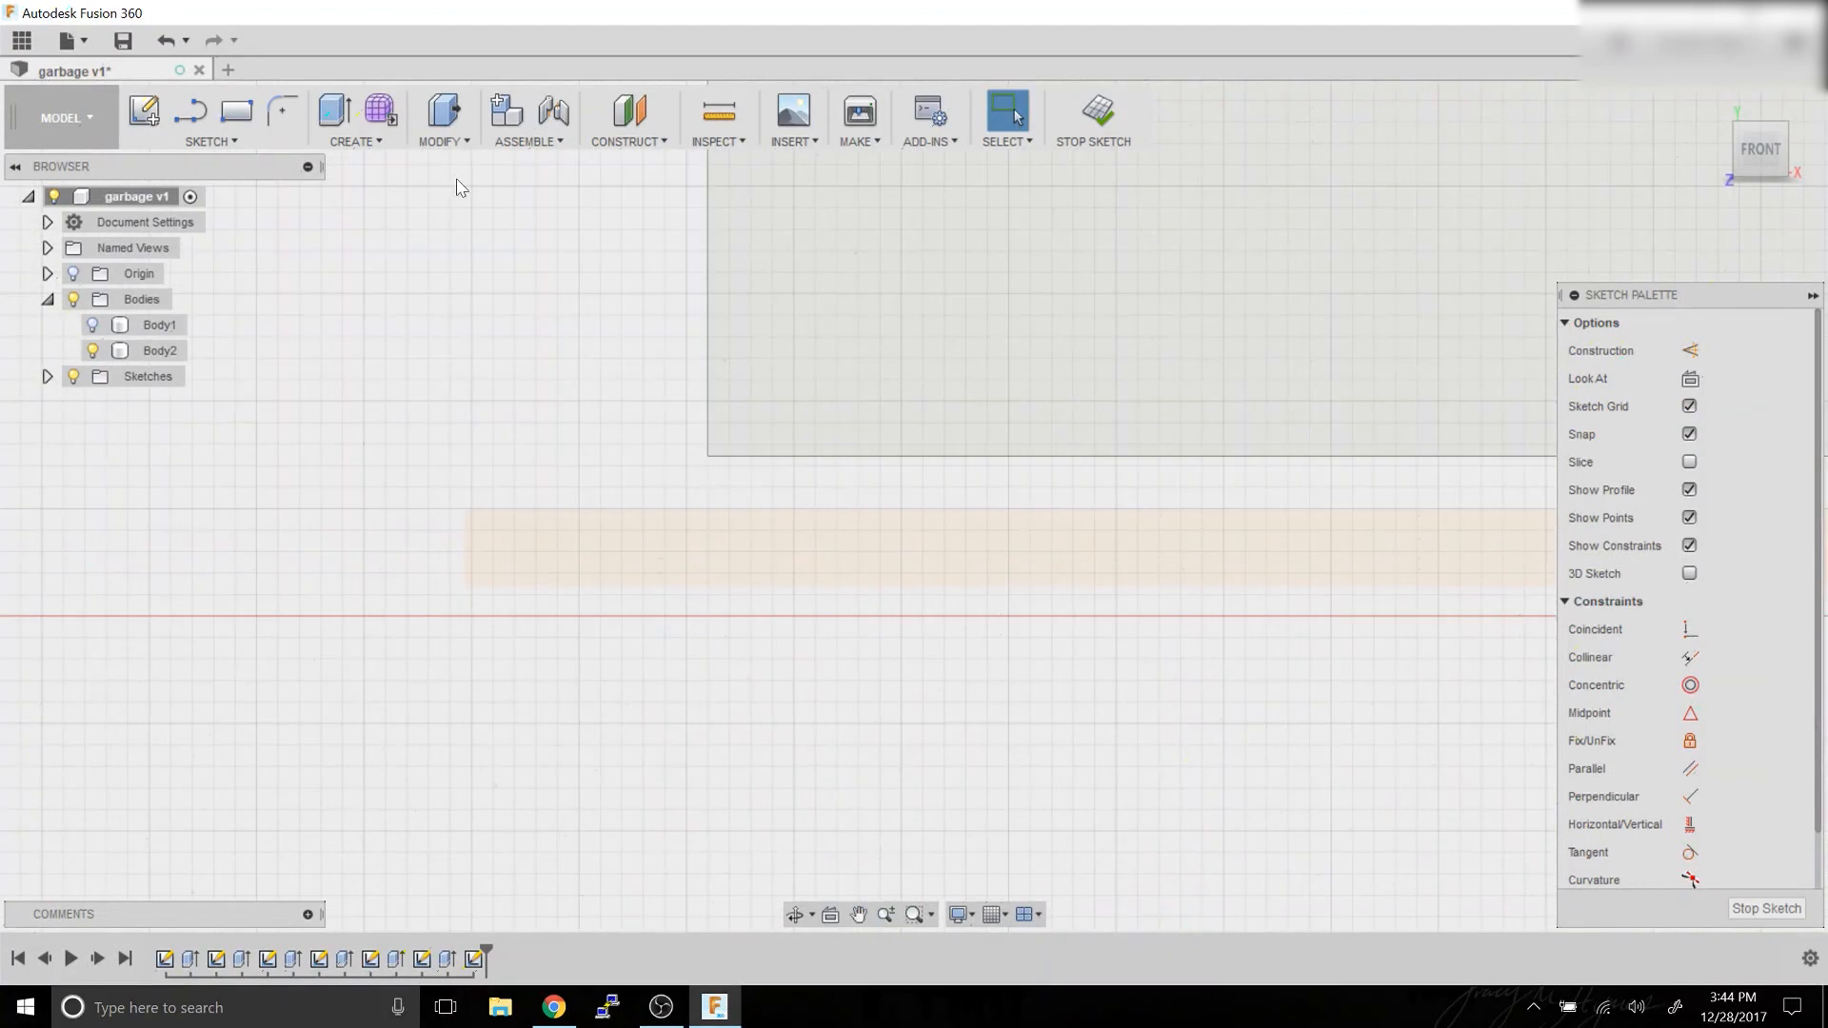
pyautogui.click(236, 110)
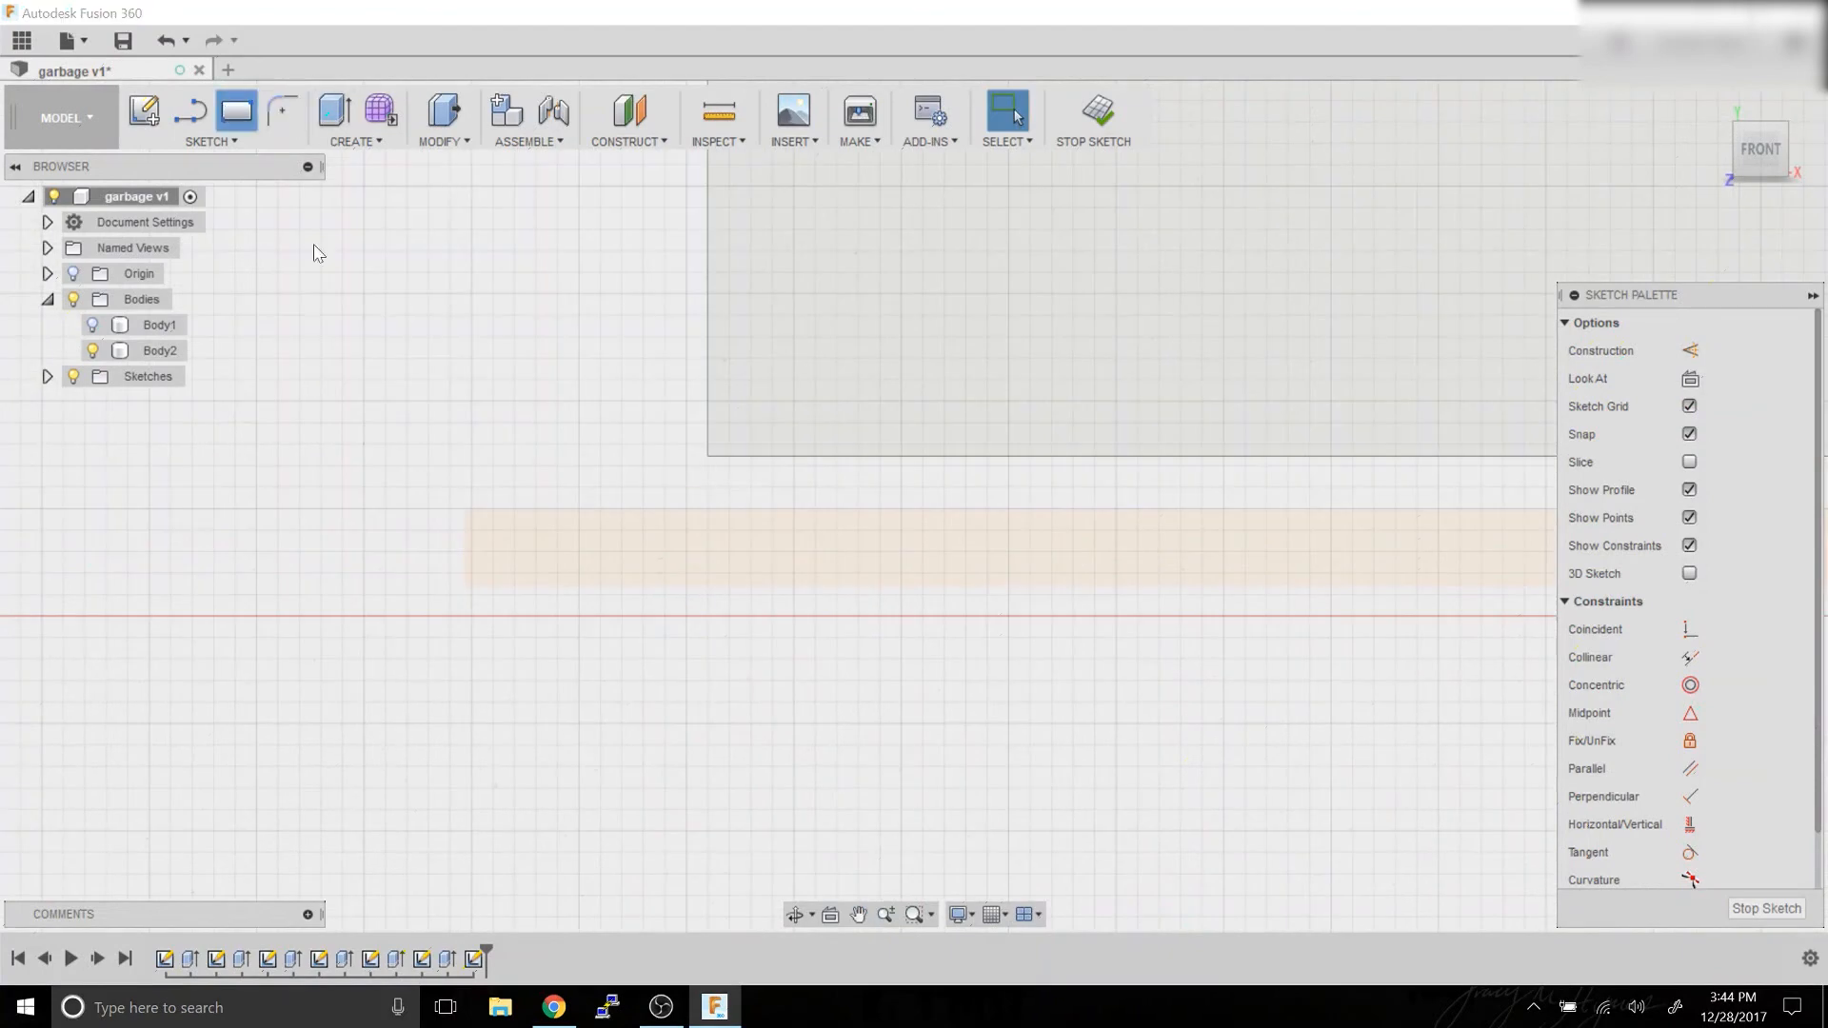
pyautogui.click(464, 510)
pyautogui.press('Tab')
pyautogui.press('Tab')
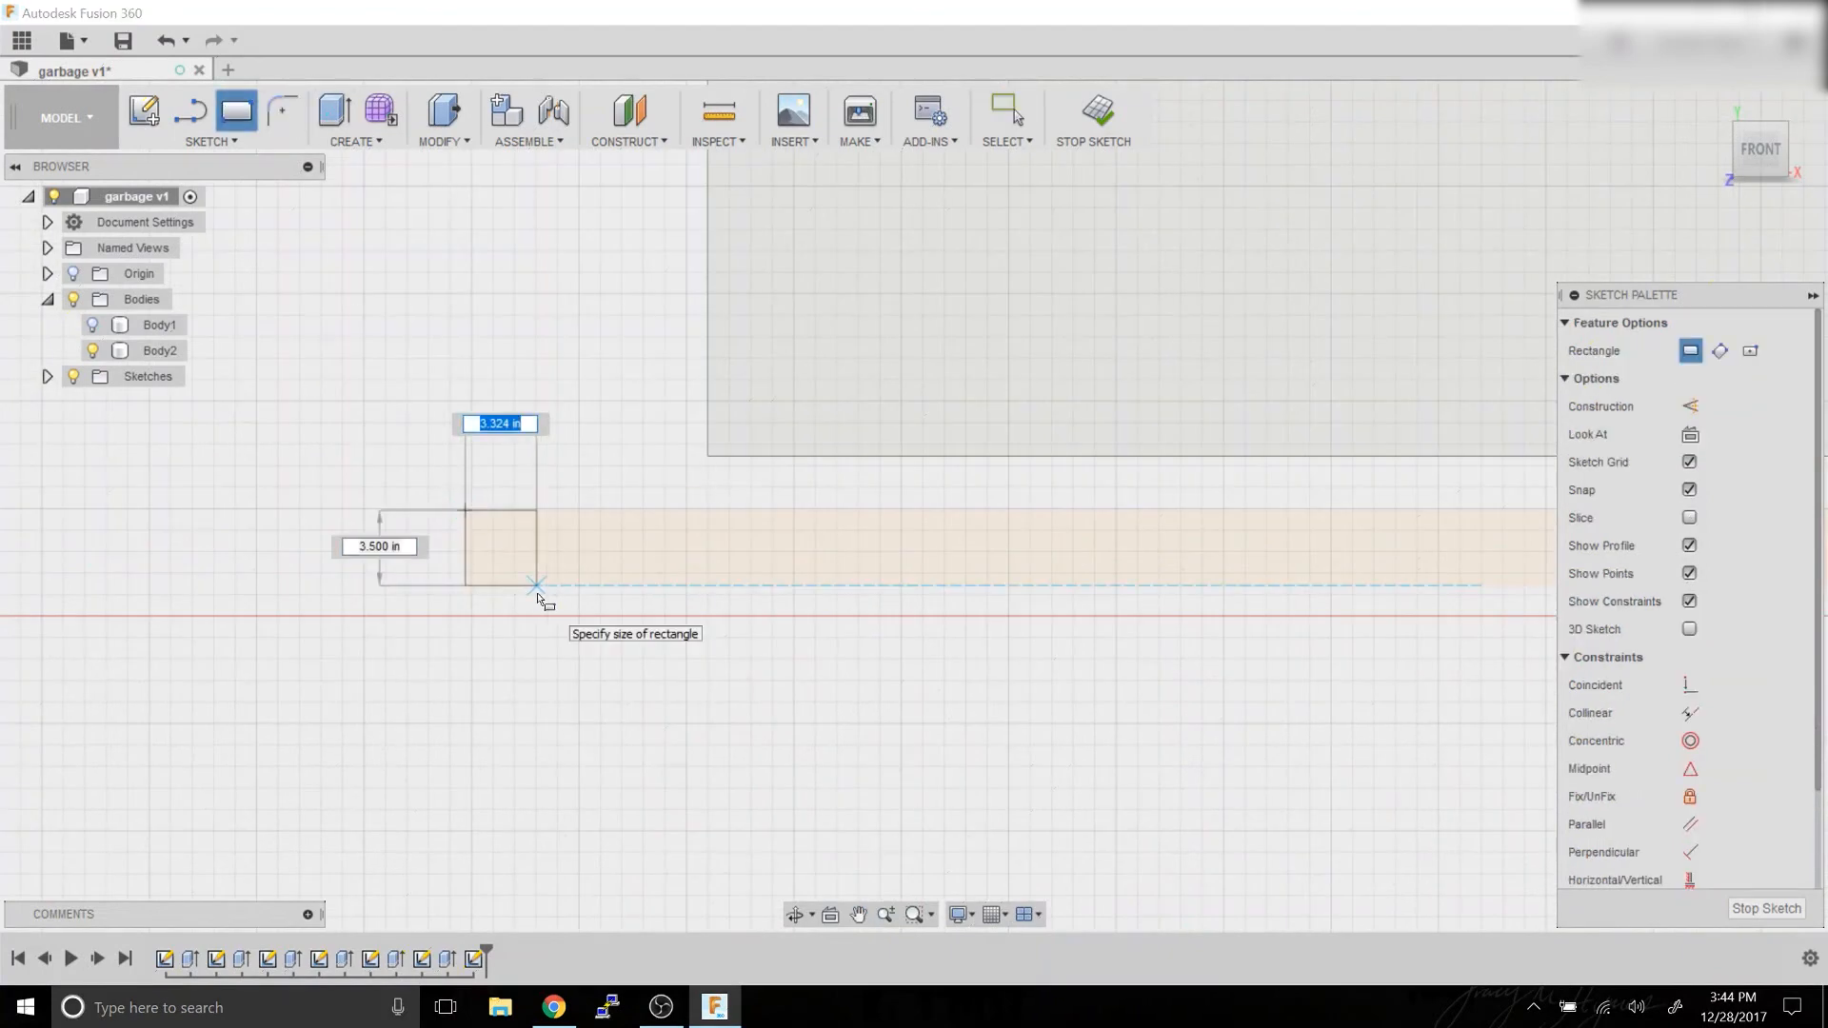
pyautogui.write('1.5')
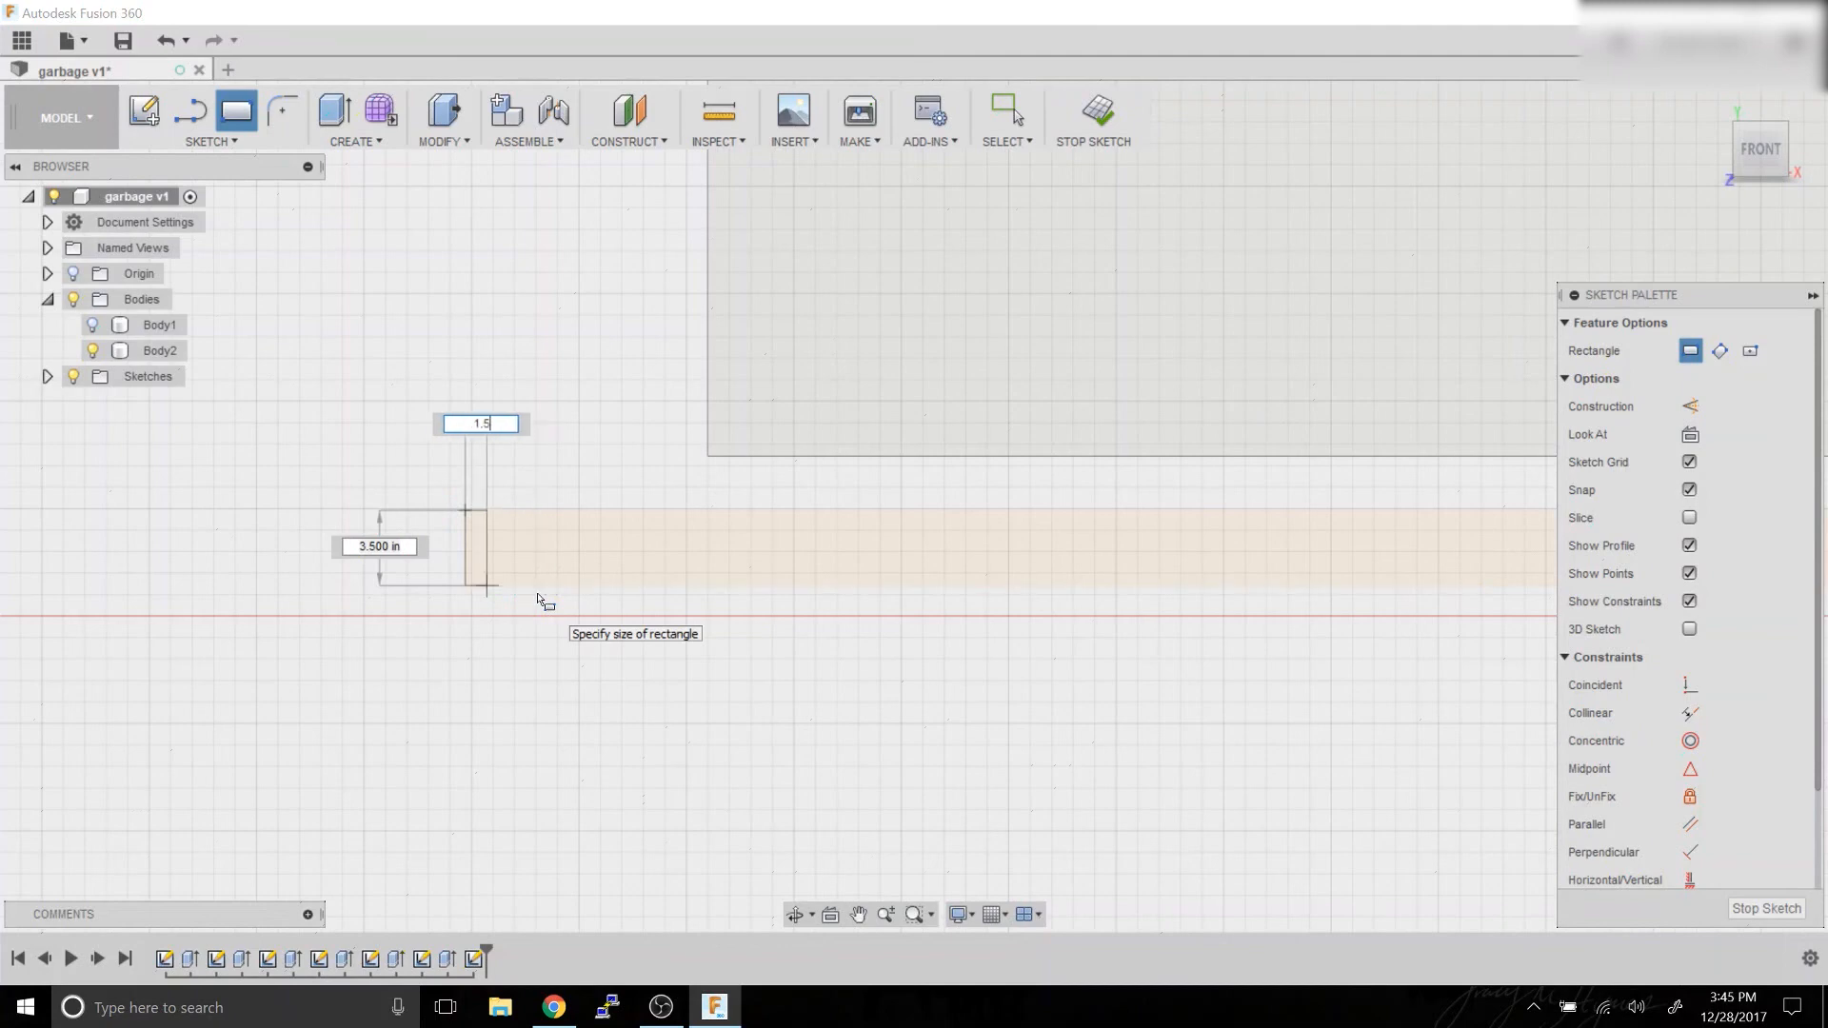
pyautogui.press('Tab')
pyautogui.press('Return')
pyautogui.press('Escape')
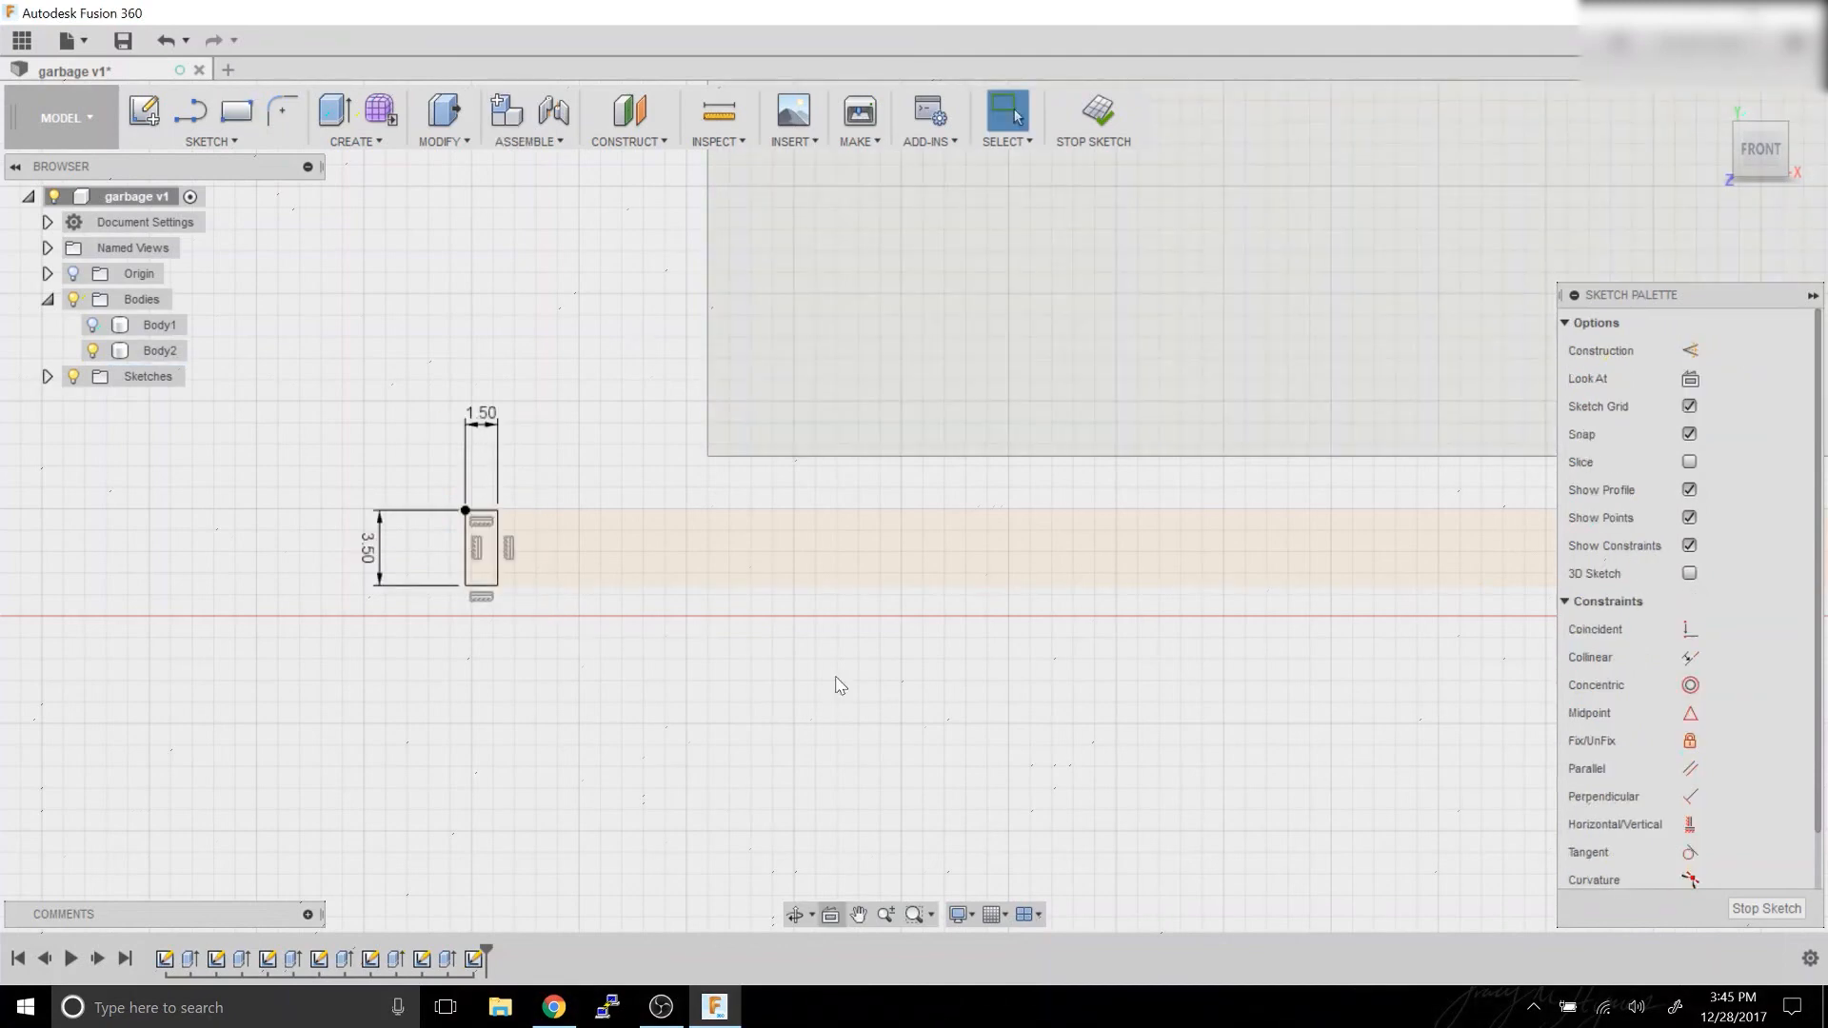
# Return to an isometric view and show Body1 again around the lower rail sketch.
pyautogui.click(1711, 102)
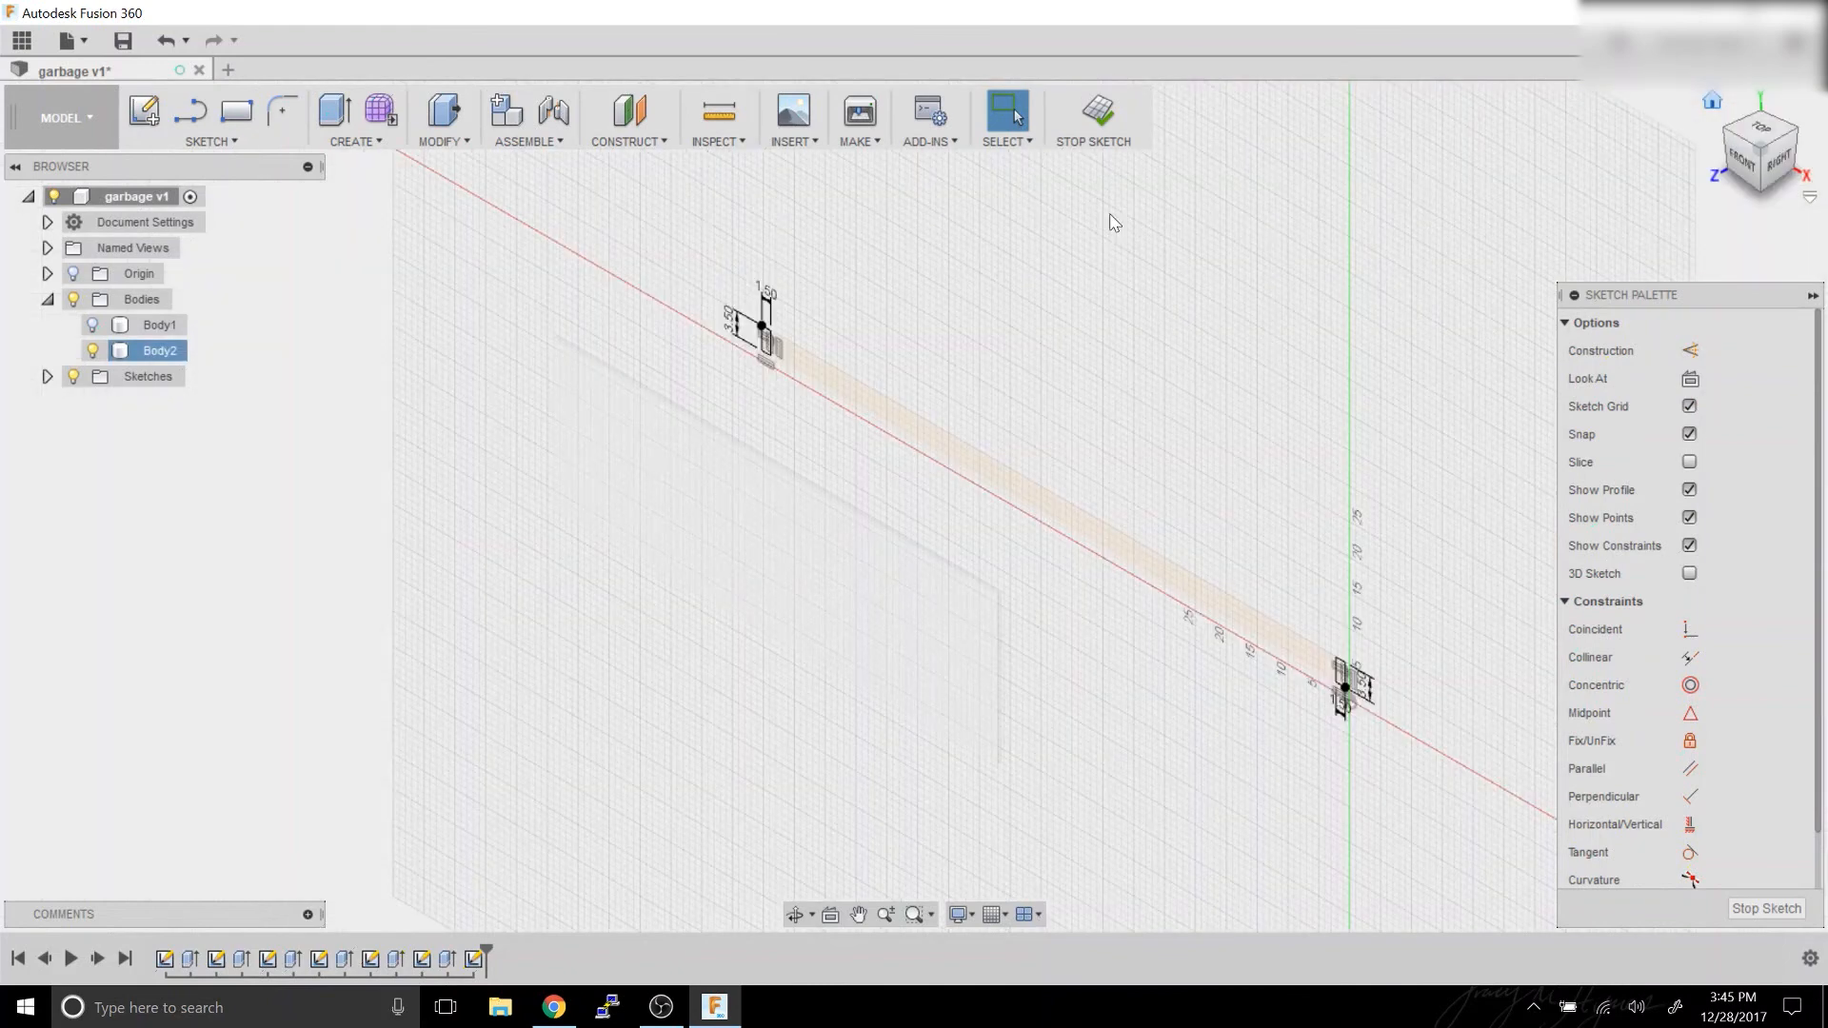
pyautogui.click(92, 325)
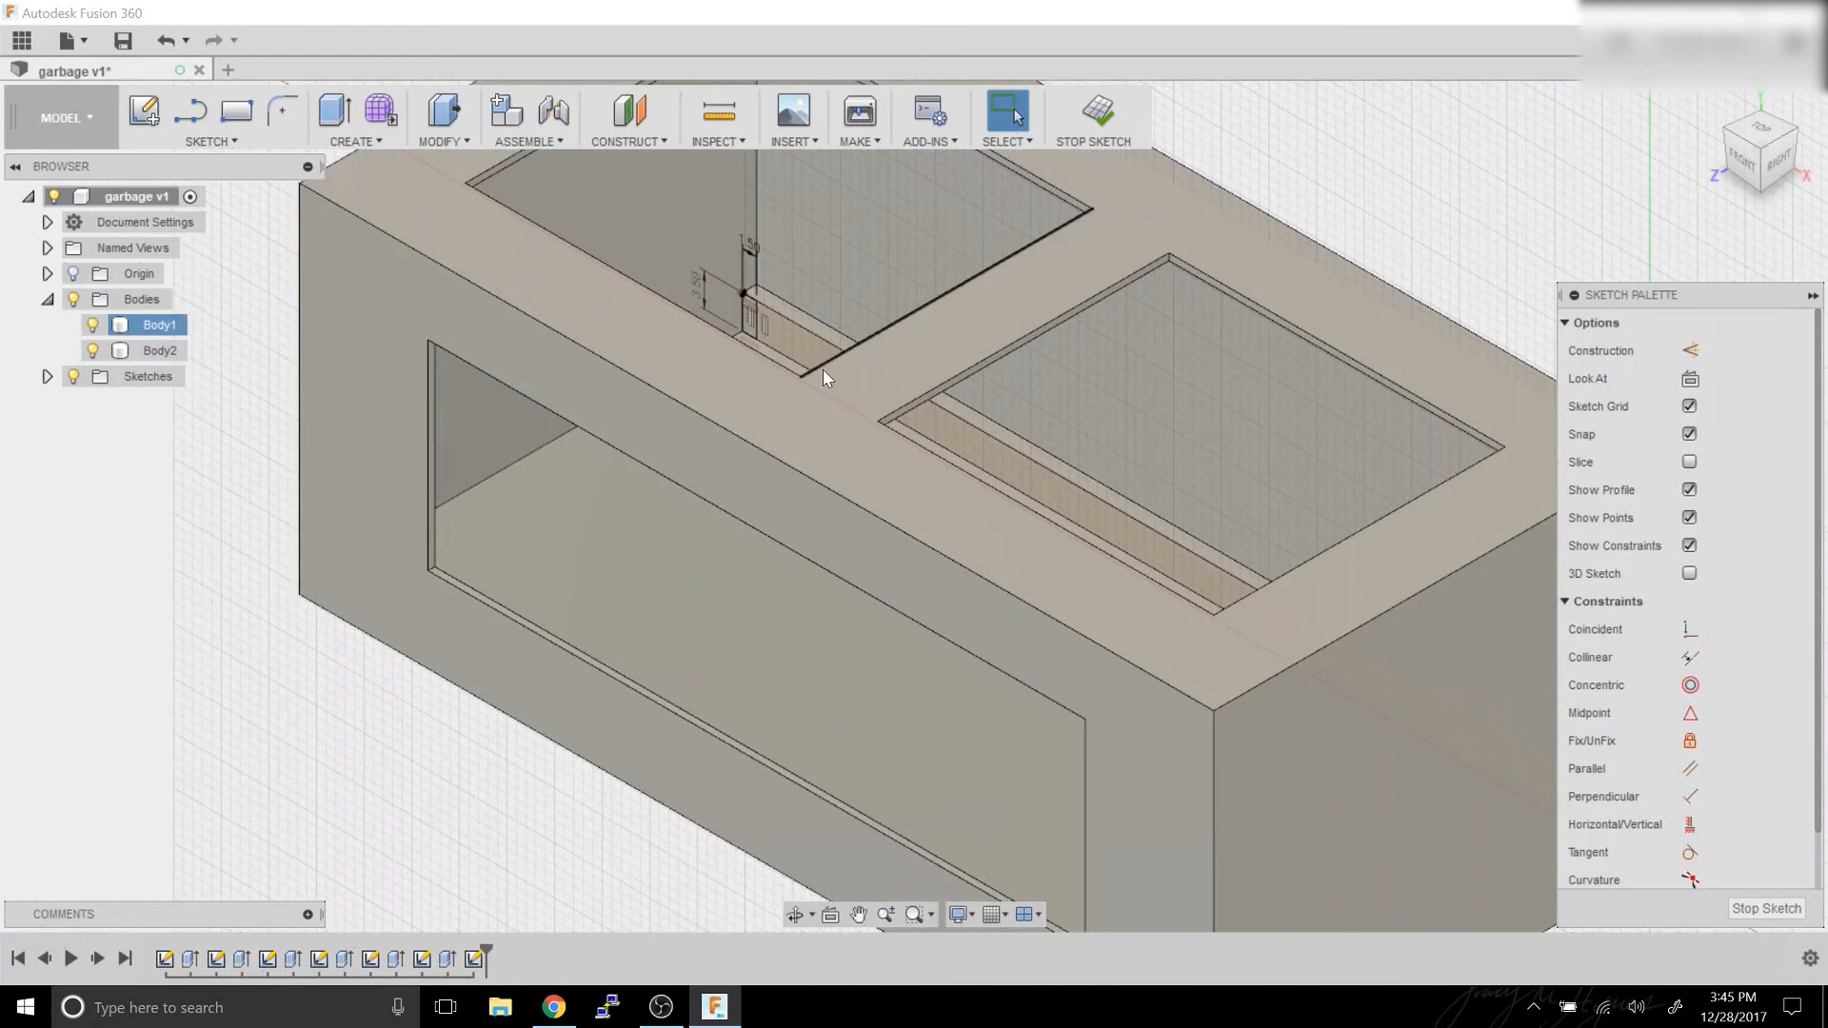
pyautogui.scroll(3, 822, 369)
pyautogui.press('q')
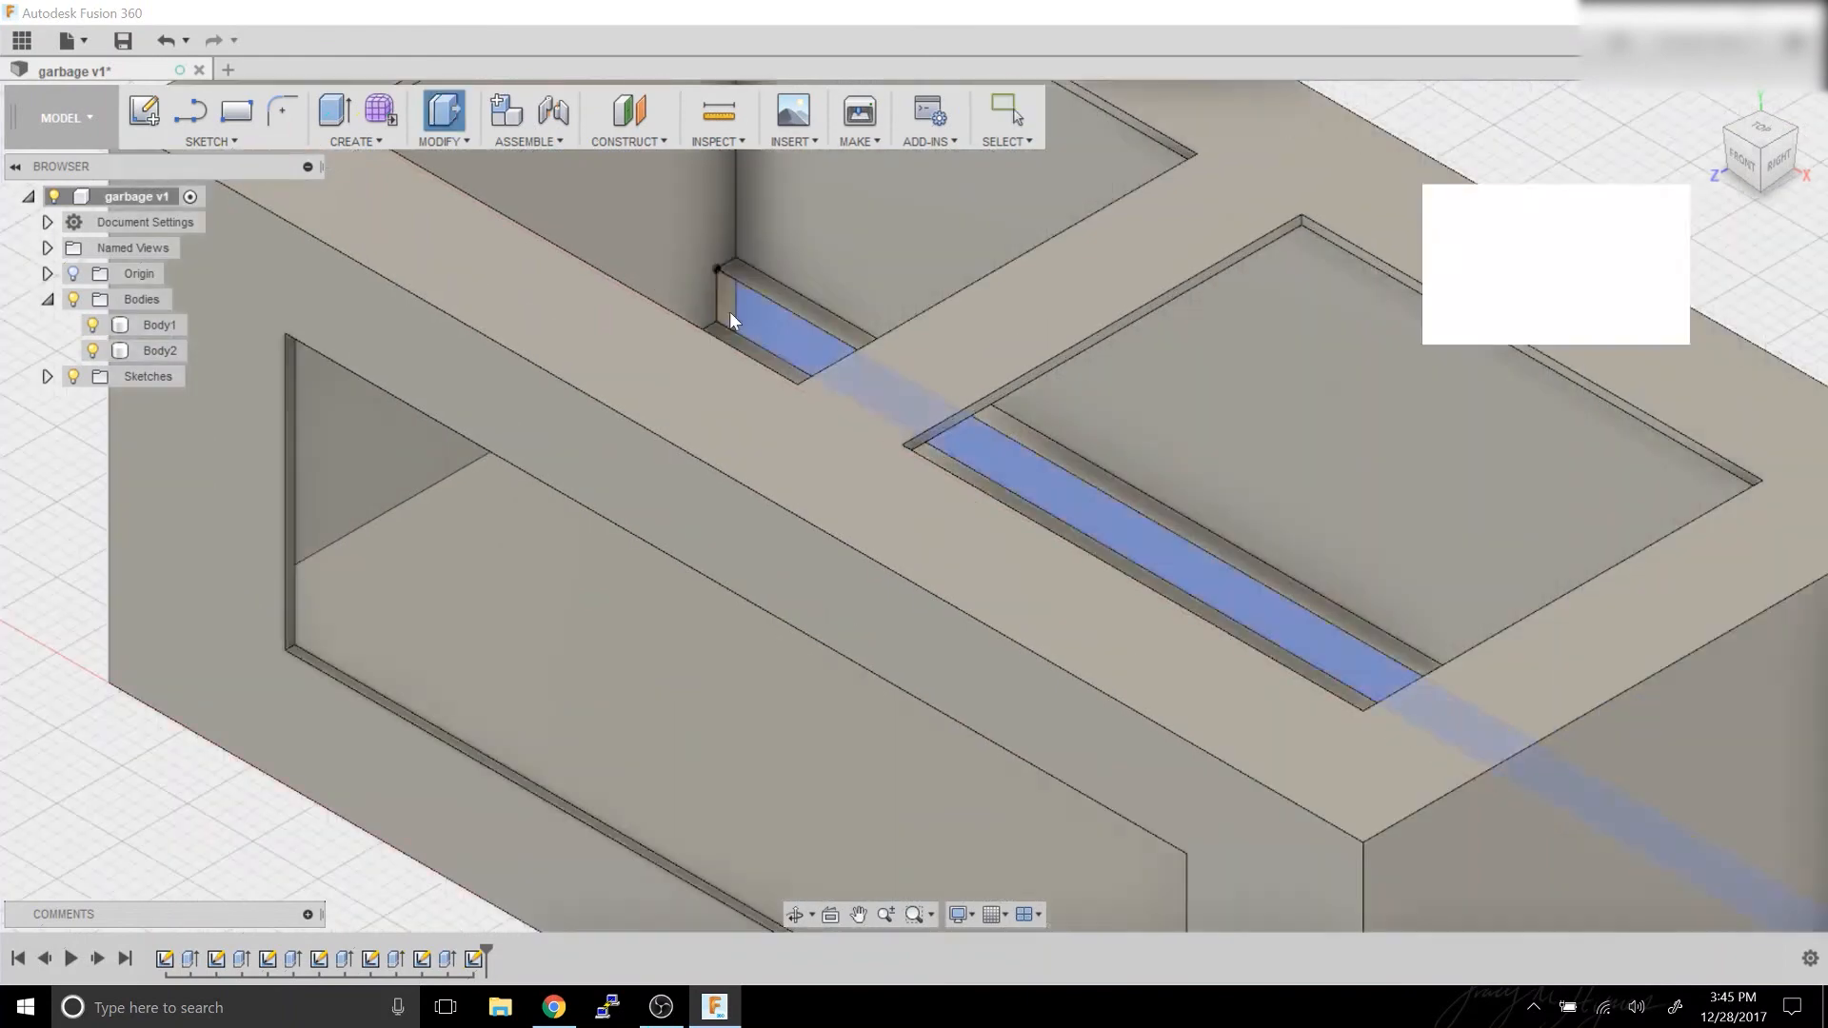
pyautogui.click(717, 107)
pyautogui.click(421, 497)
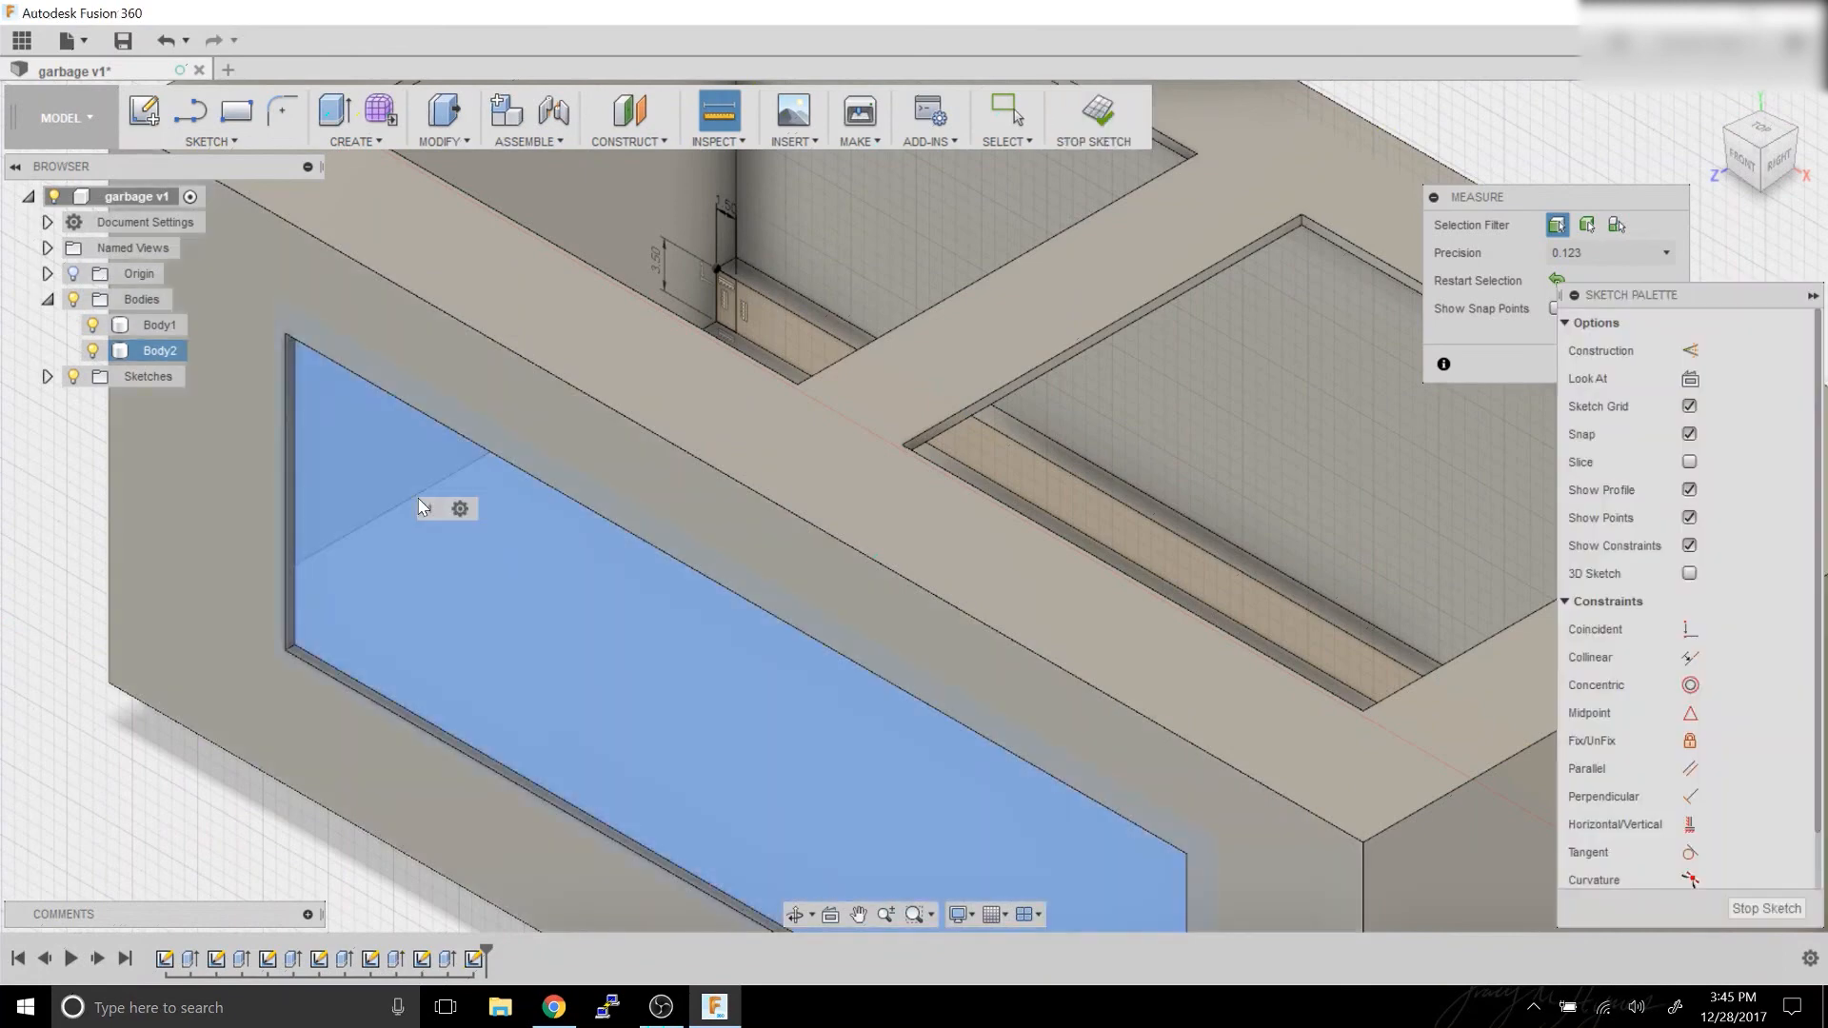
pyautogui.press('Escape')
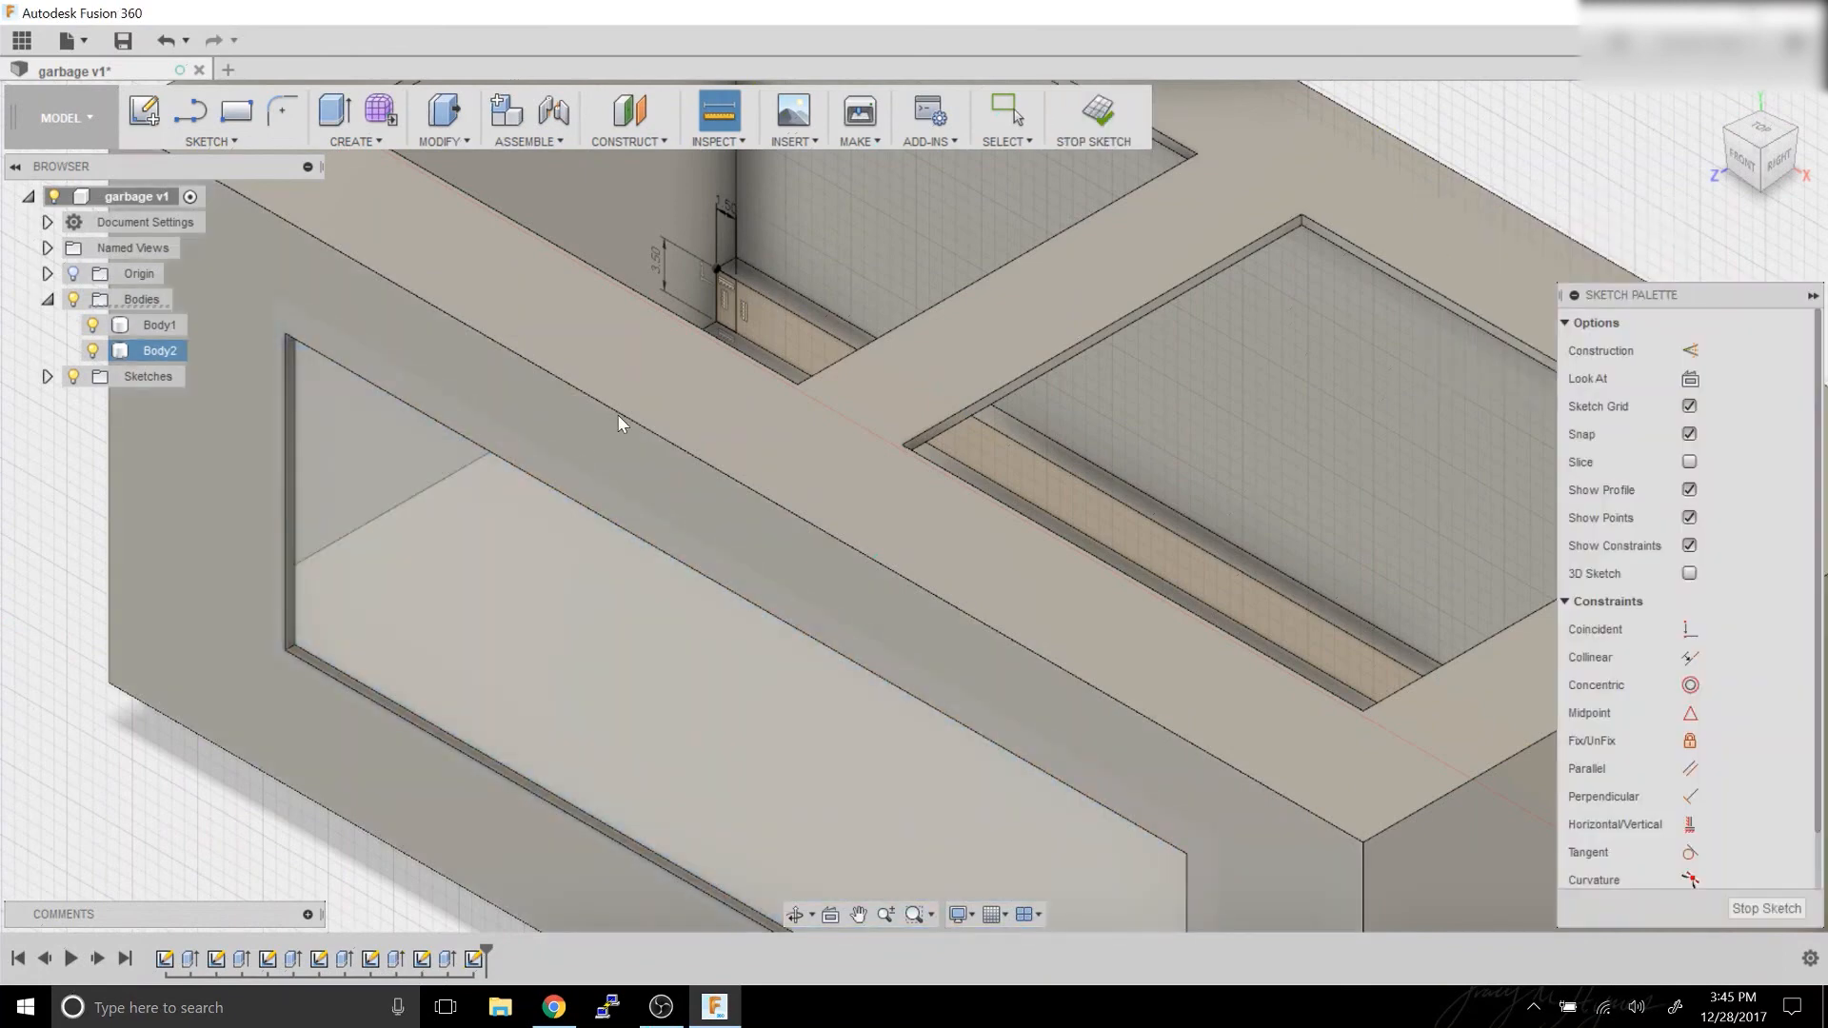
# Measure the length of the inner floor edge along the box's left end wall.
pyautogui.click(795, 914)
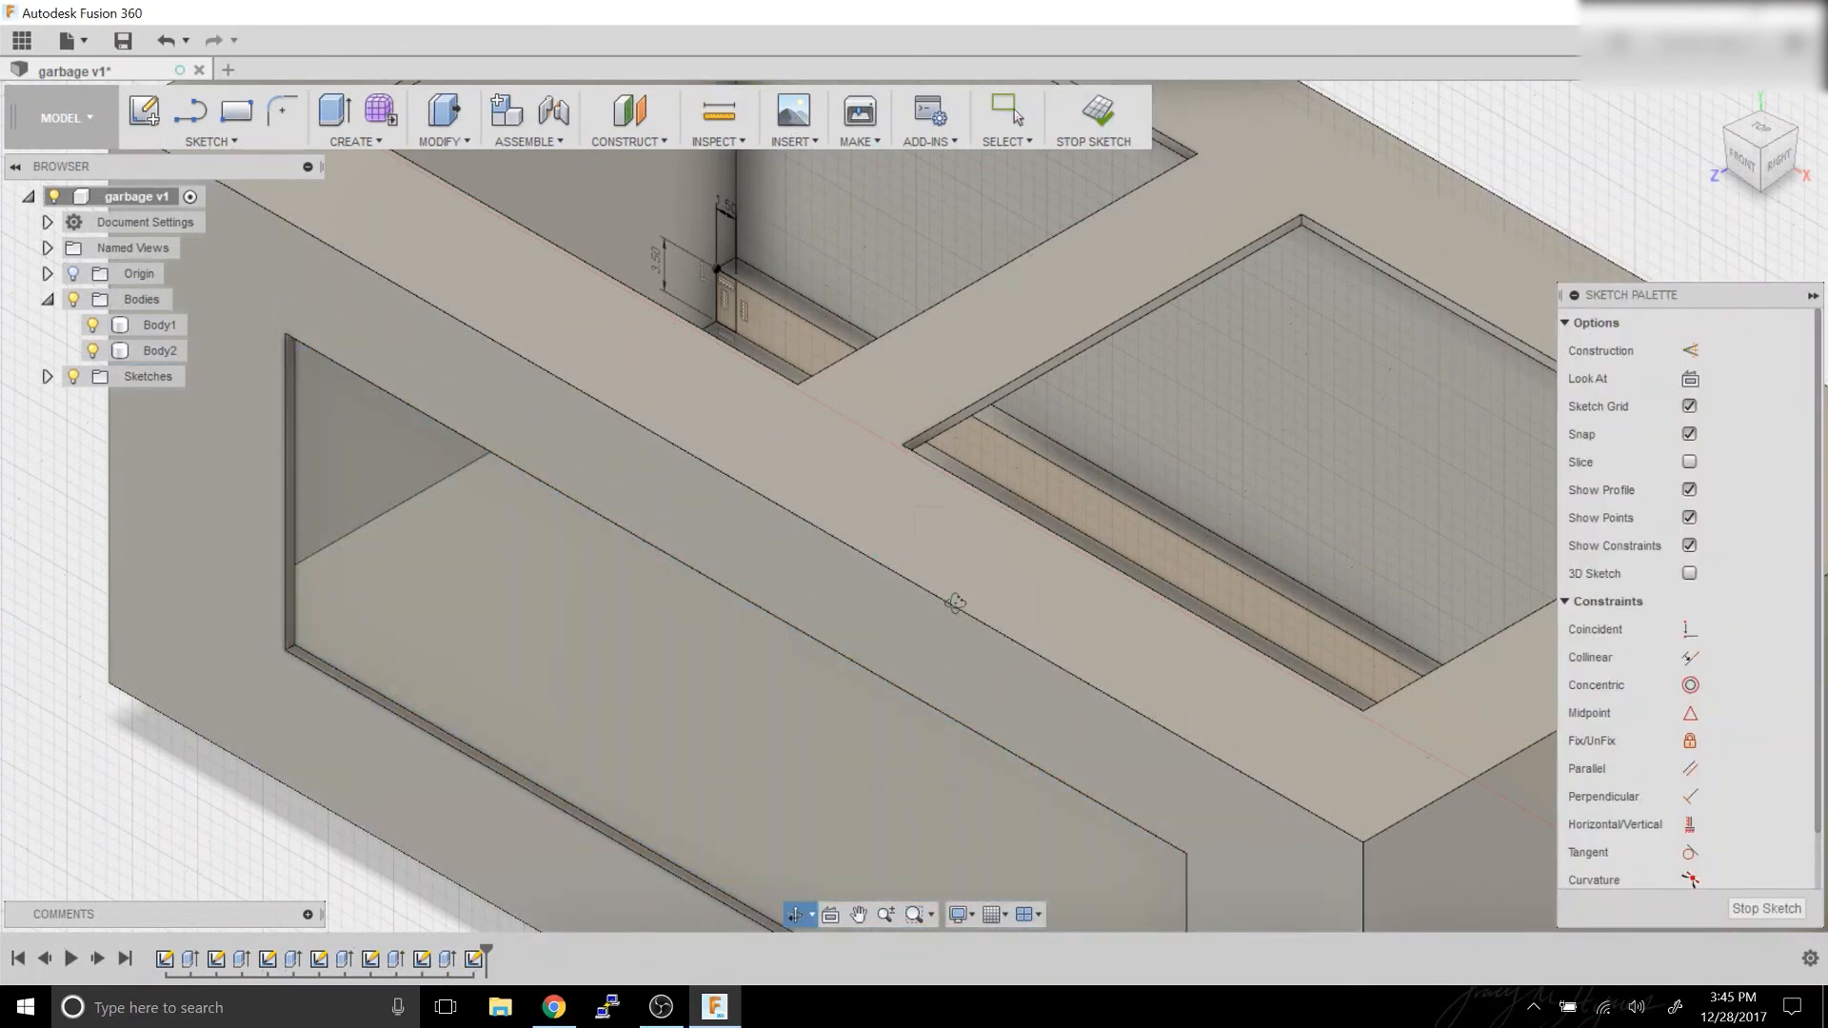
pyautogui.moveTo(955, 603); pyautogui.dragTo(857, 533)
pyautogui.press('Escape')
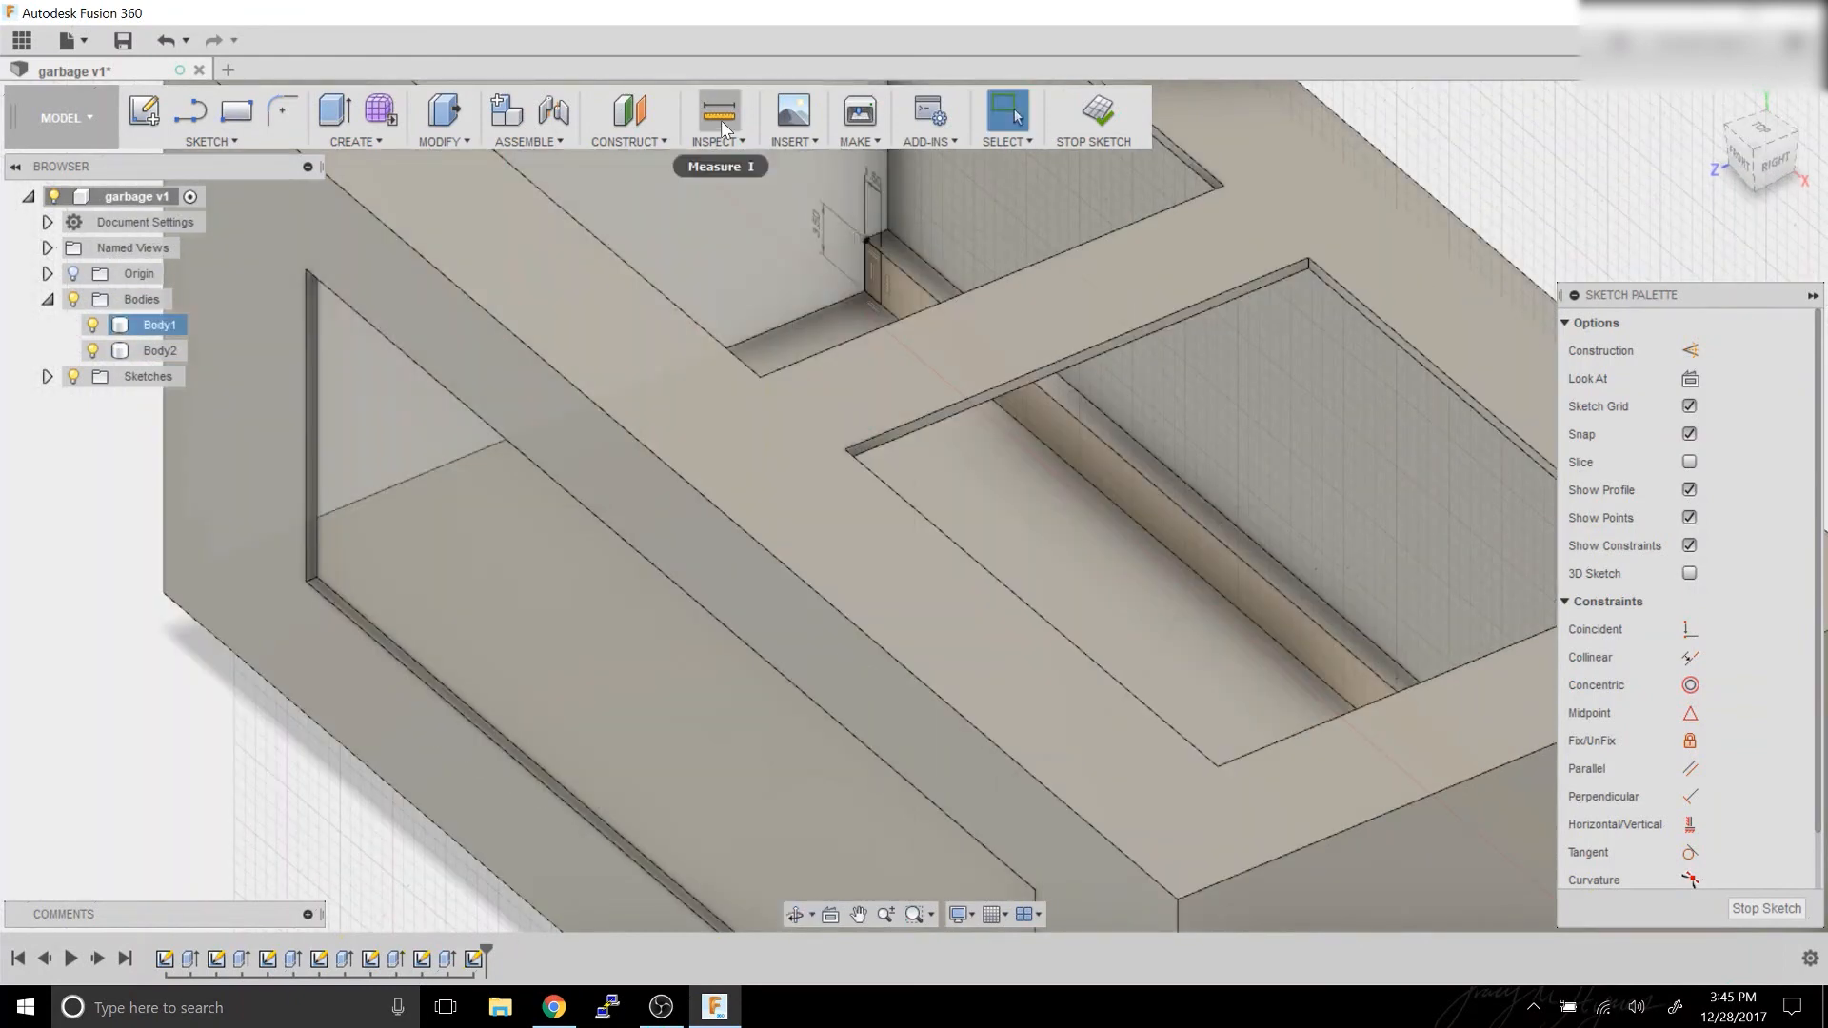
pyautogui.click(721, 129)
pyautogui.click(773, 332)
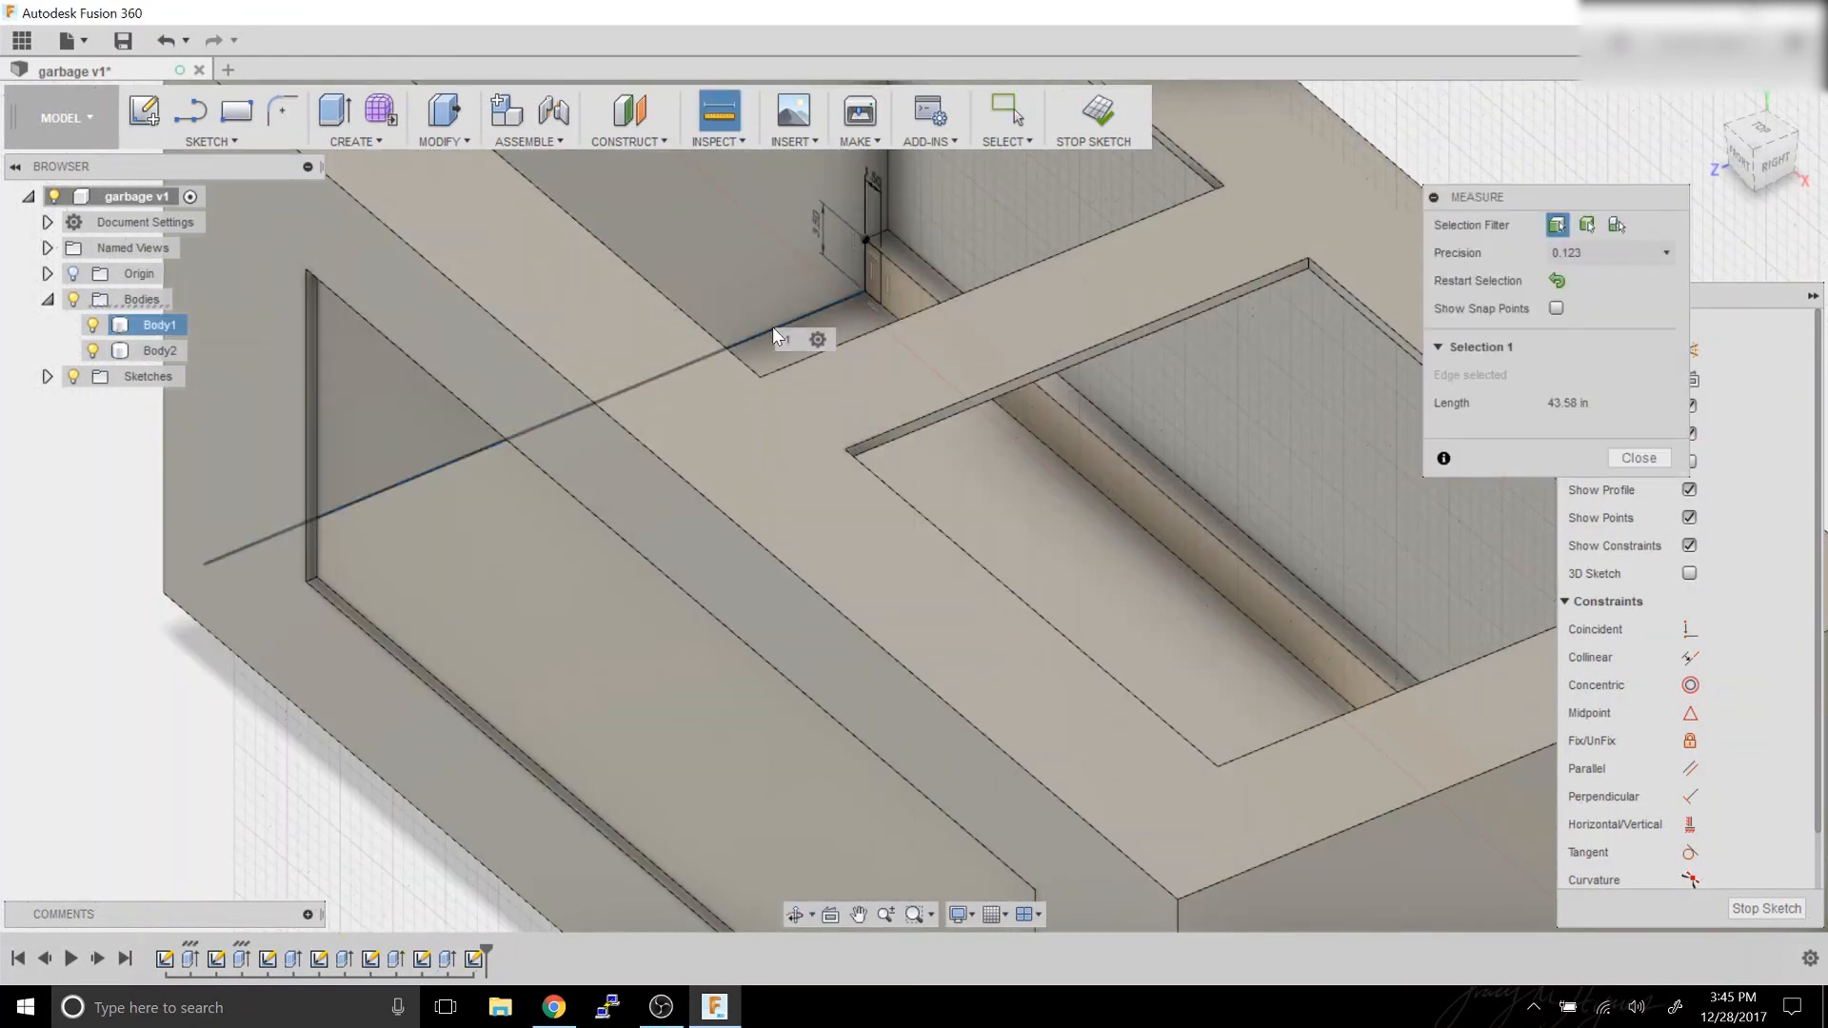
pyautogui.click(1640, 456)
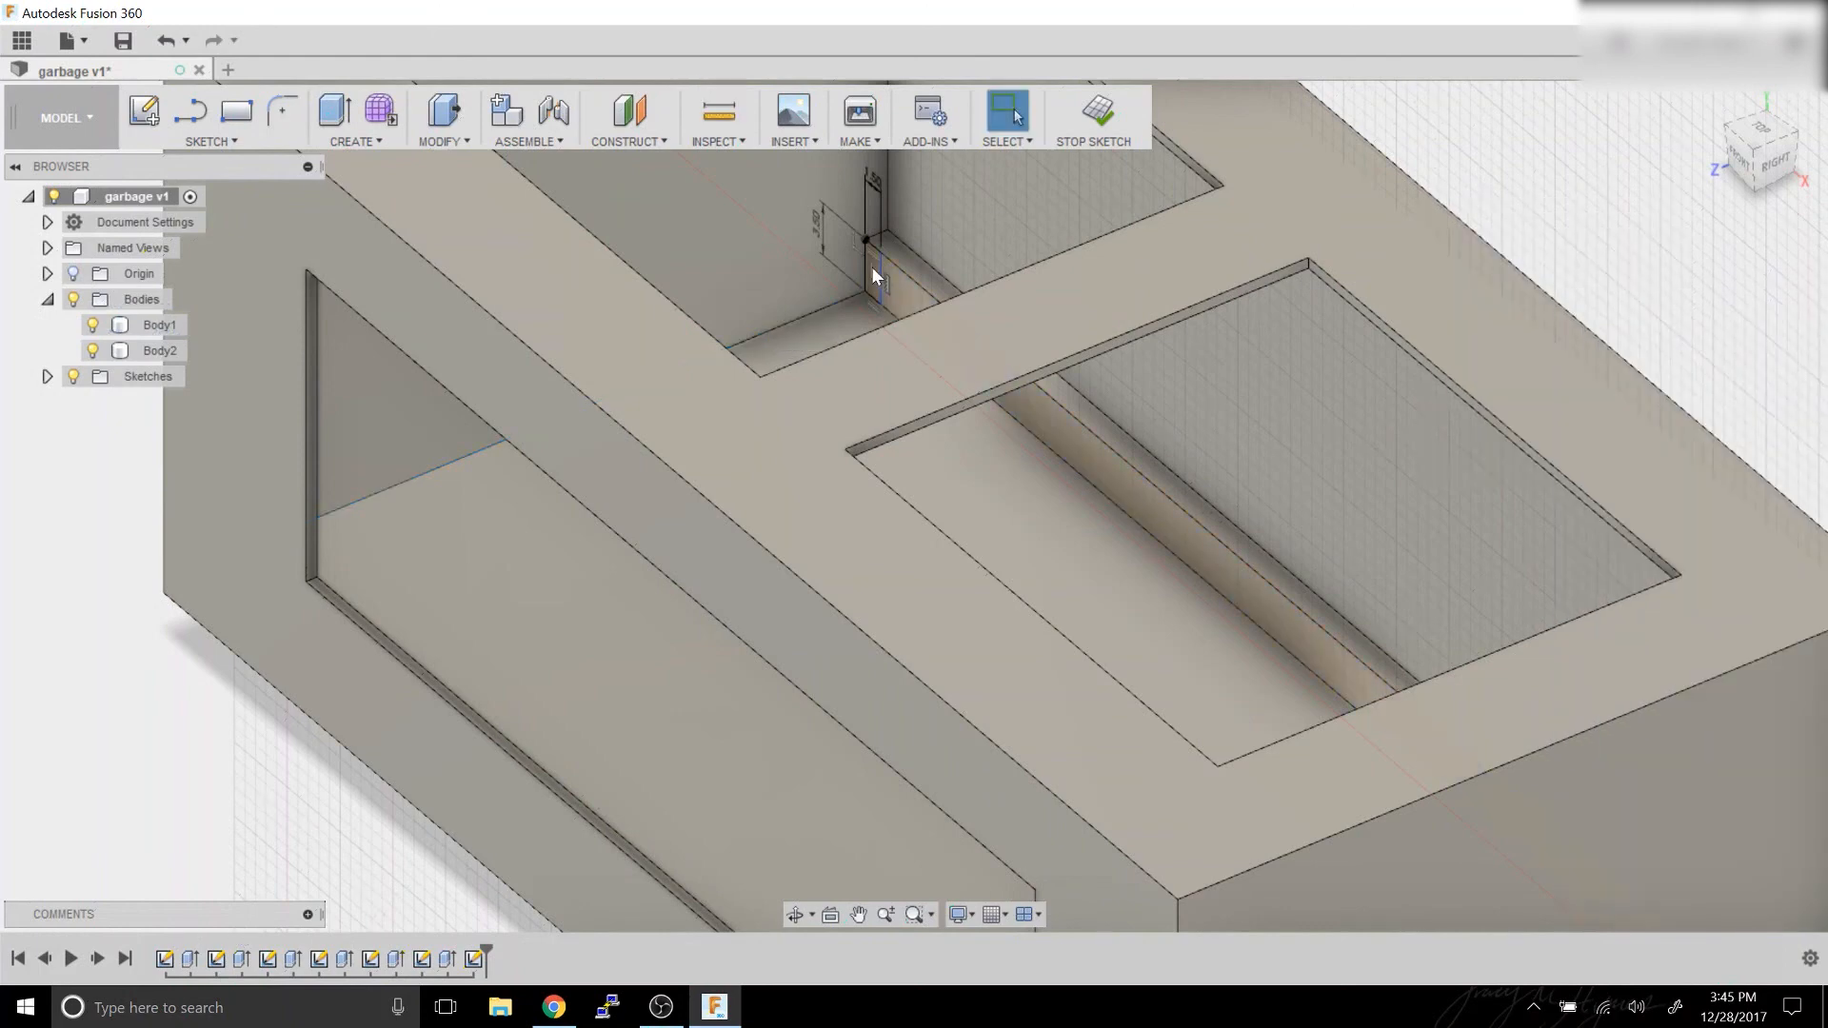
# Extrude both 1.5 by 3.5 in end profiles 43.58 in along the box's end walls.
pyautogui.click(871, 272)
pyautogui.press('q')
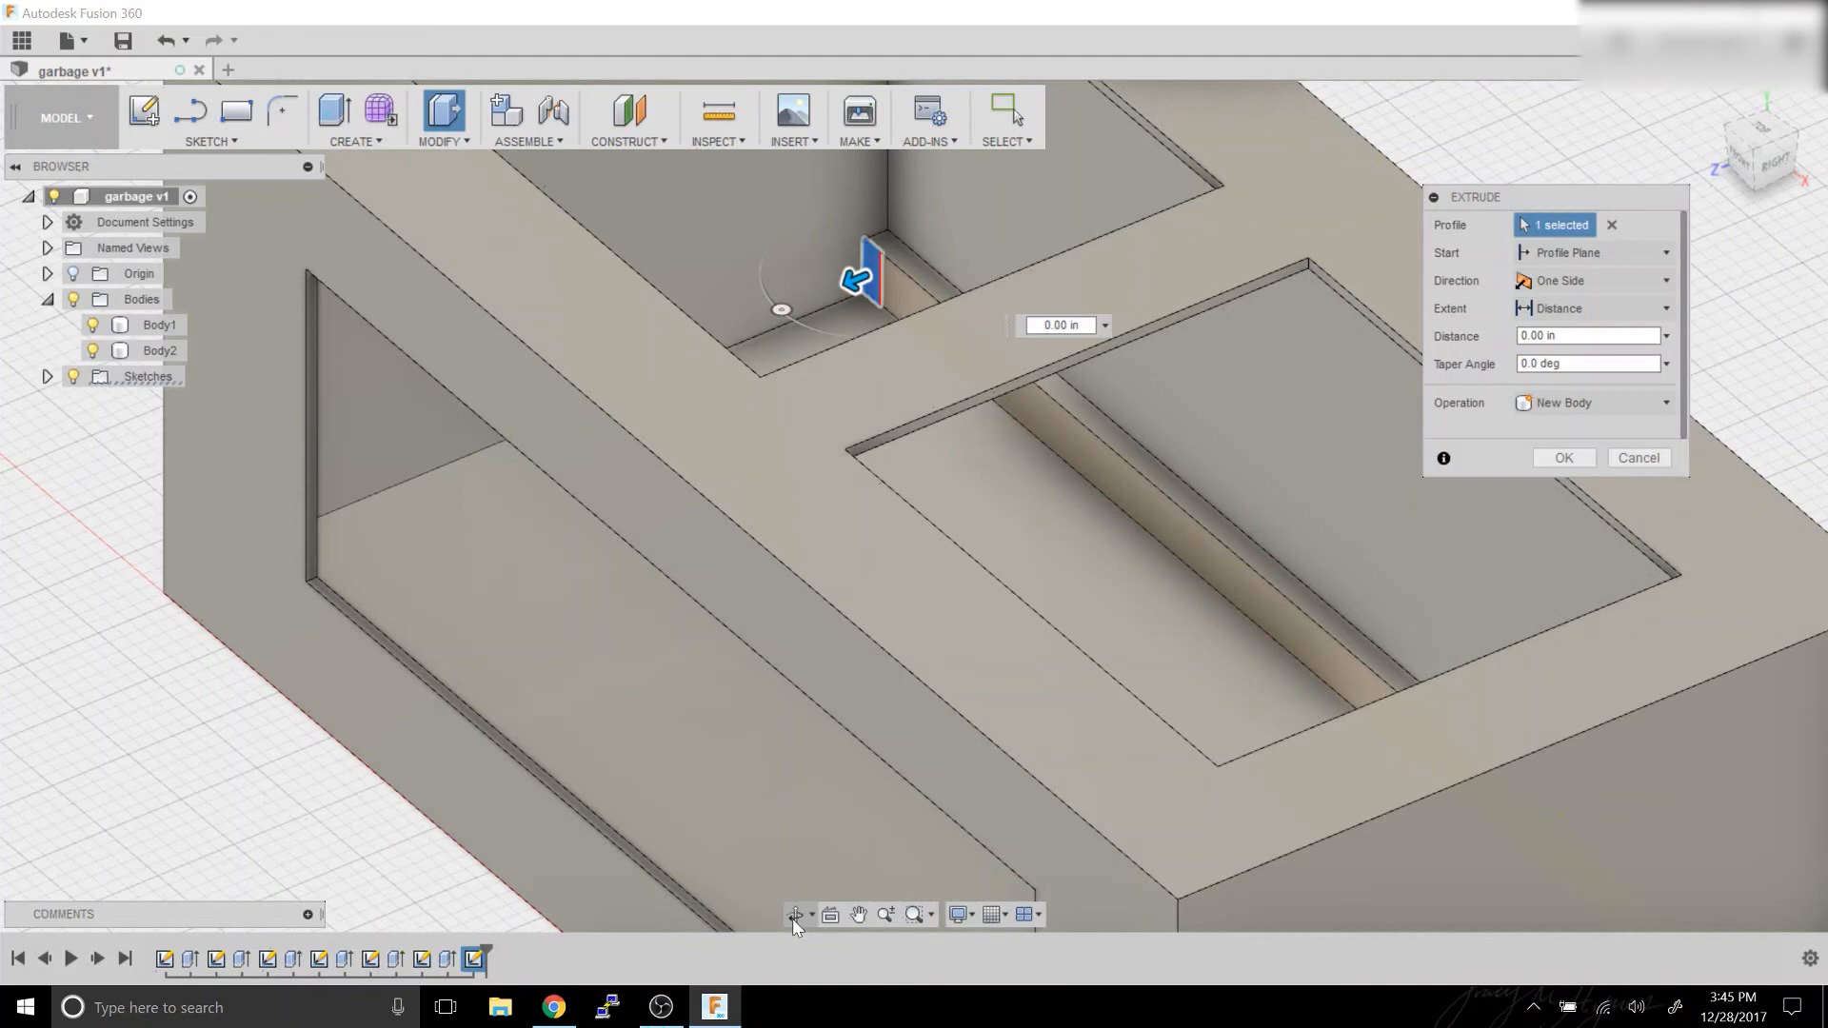
pyautogui.click(794, 916)
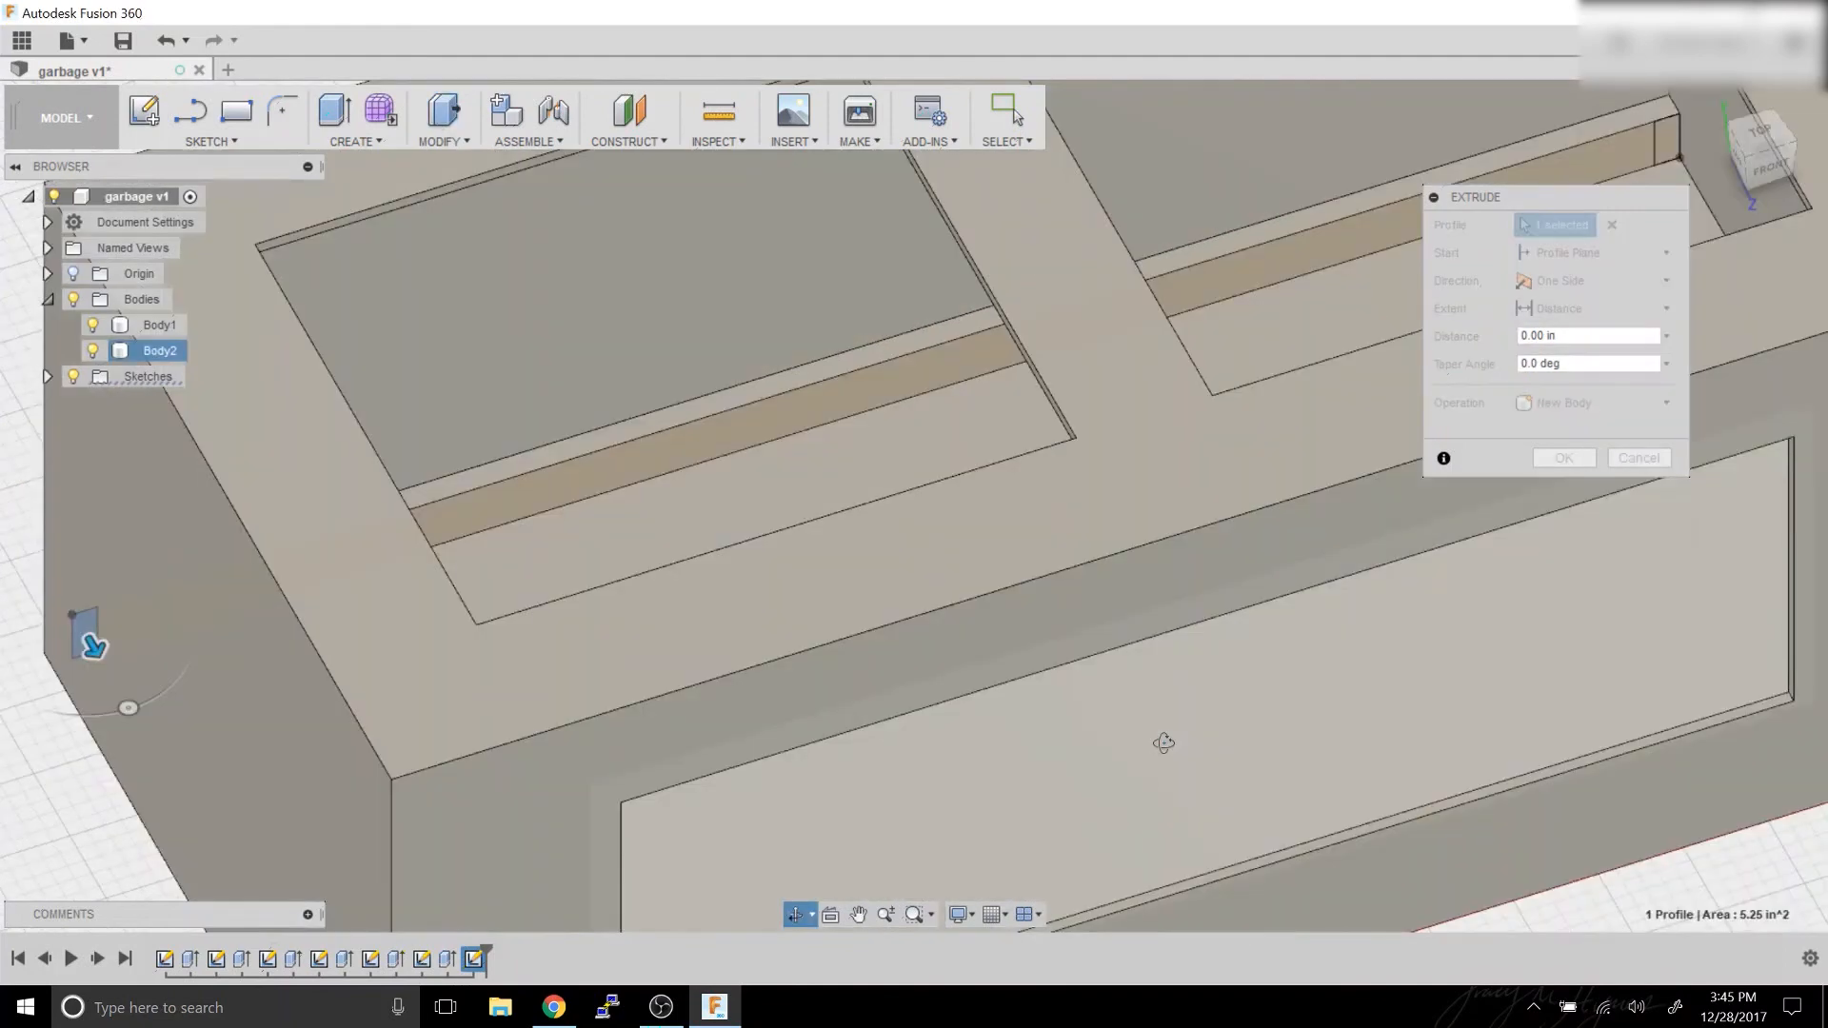
pyautogui.moveTo(1163, 742); pyautogui.dragTo(1196, 718)
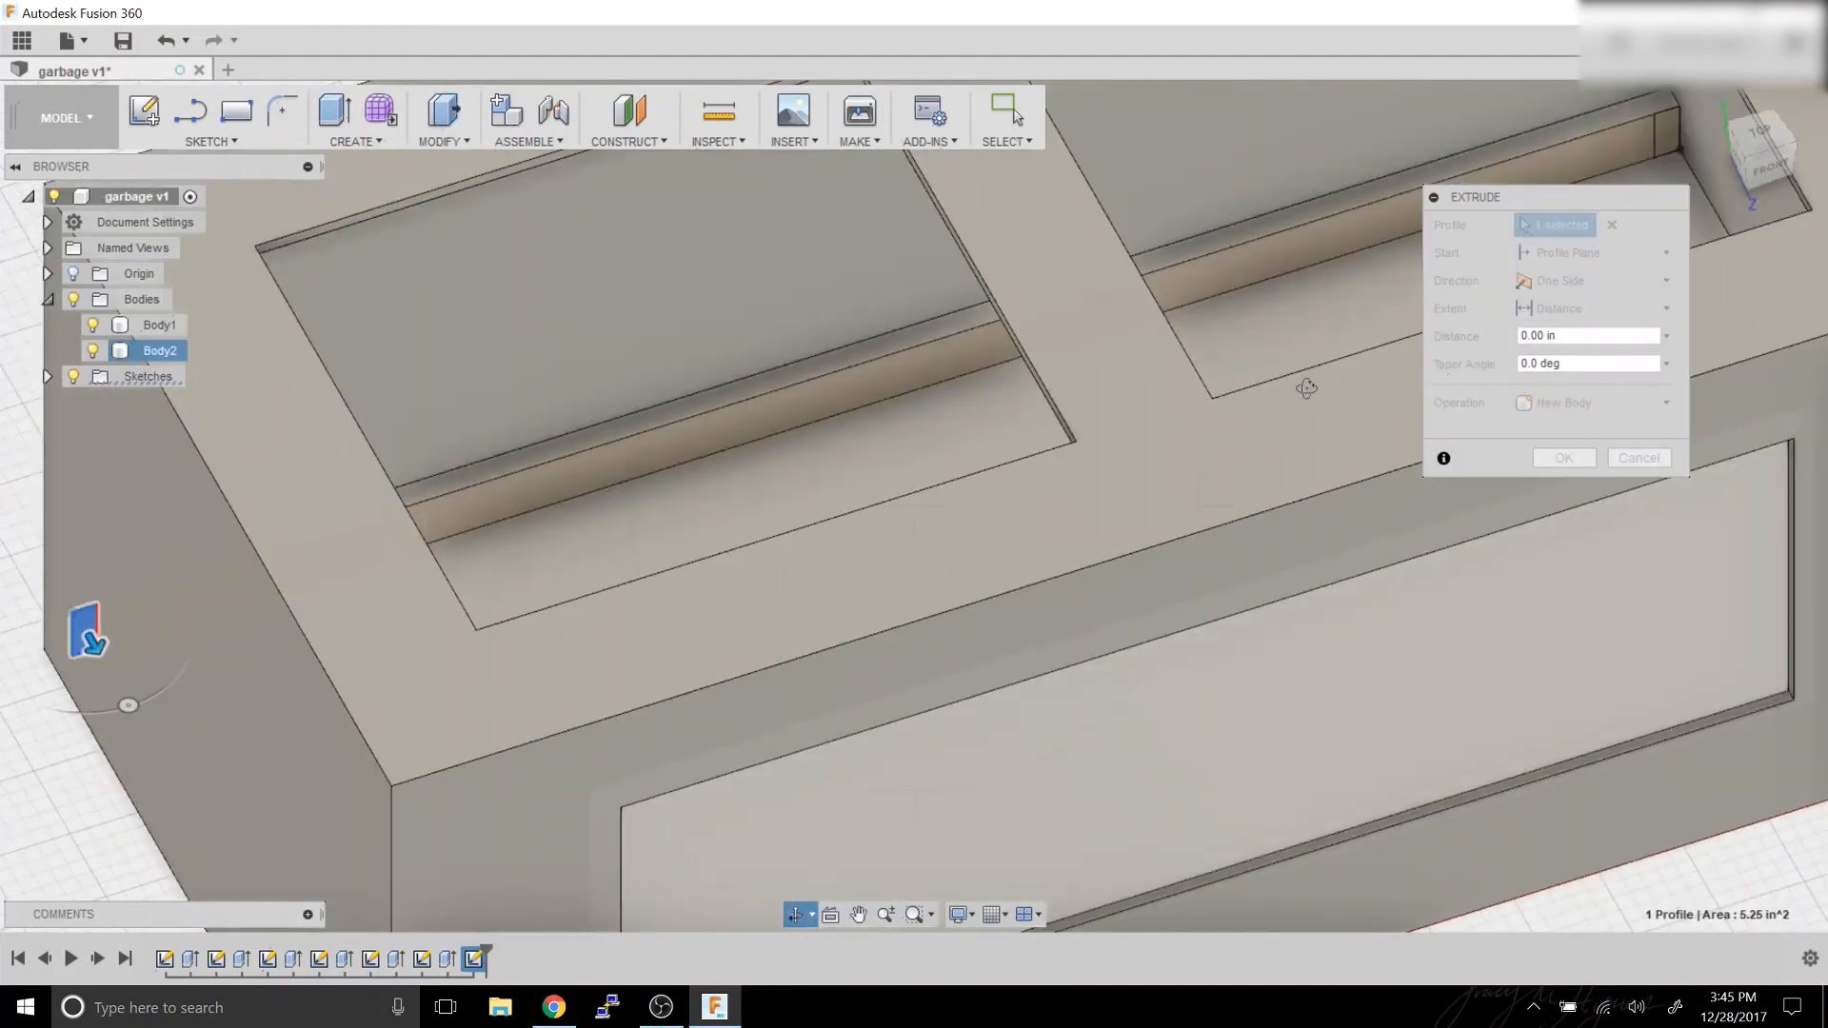
pyautogui.press('Escape')
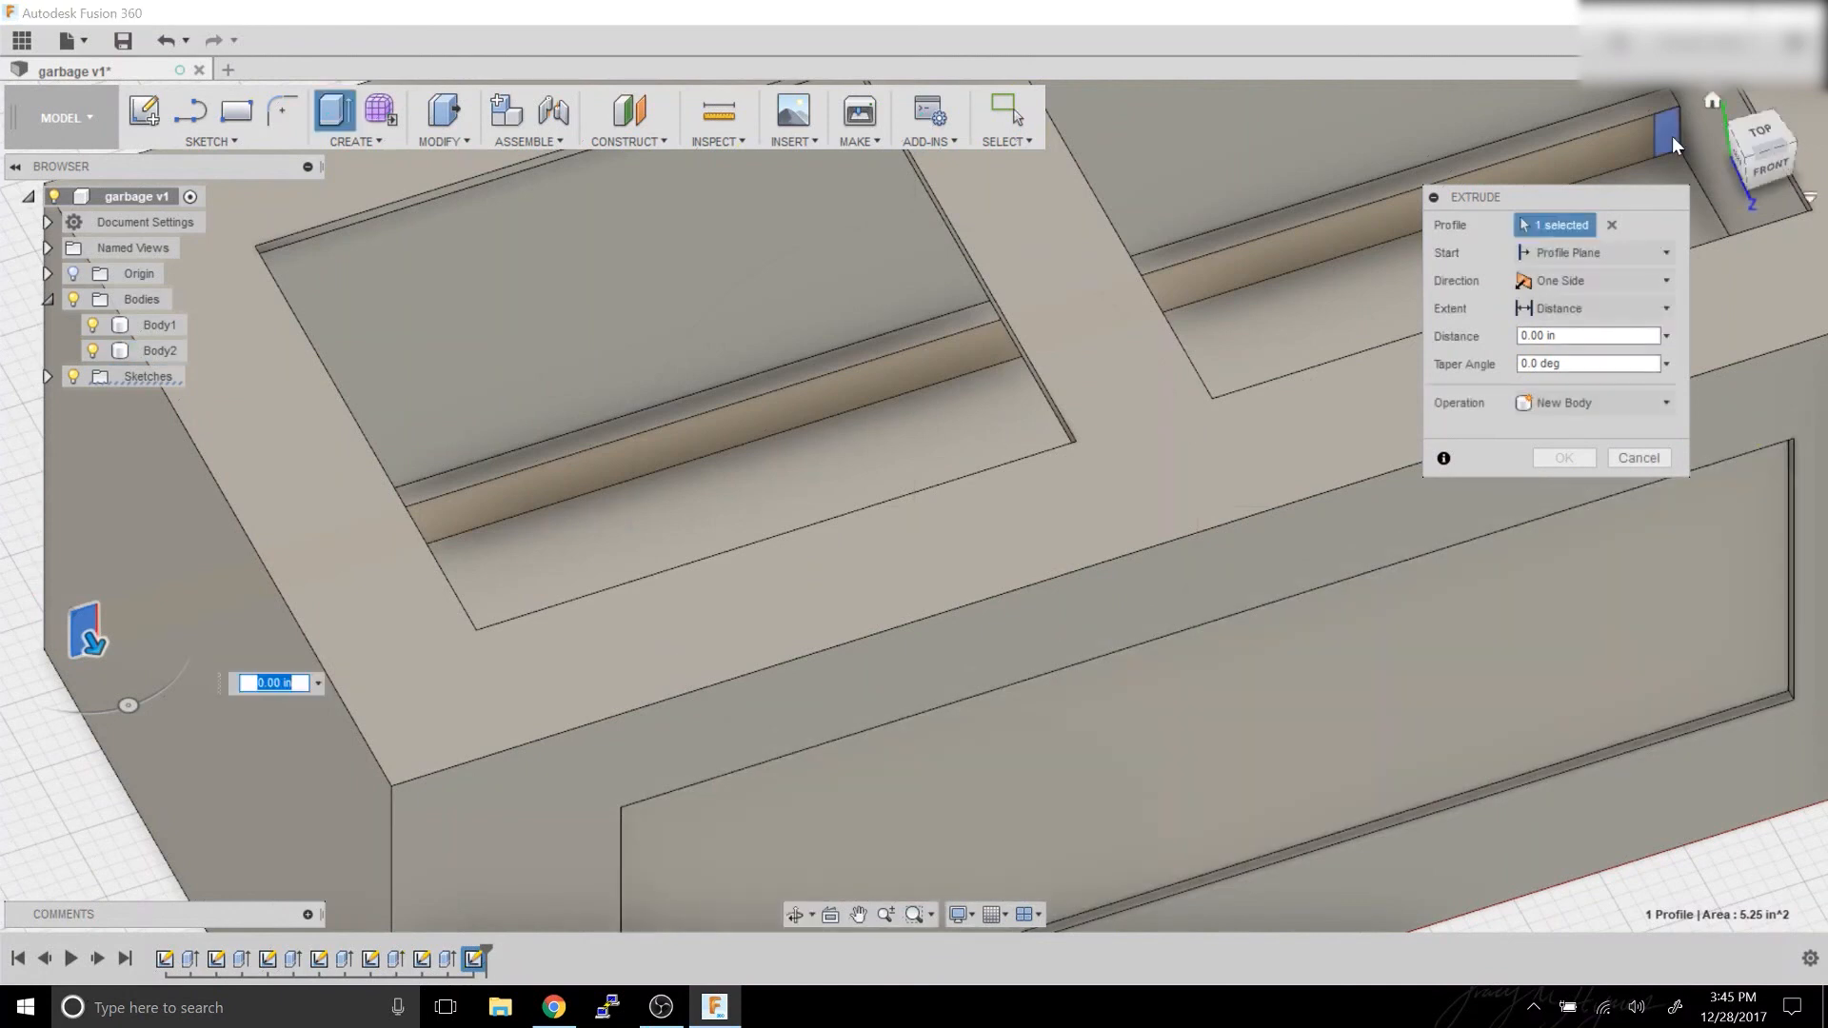
pyautogui.click(1672, 136)
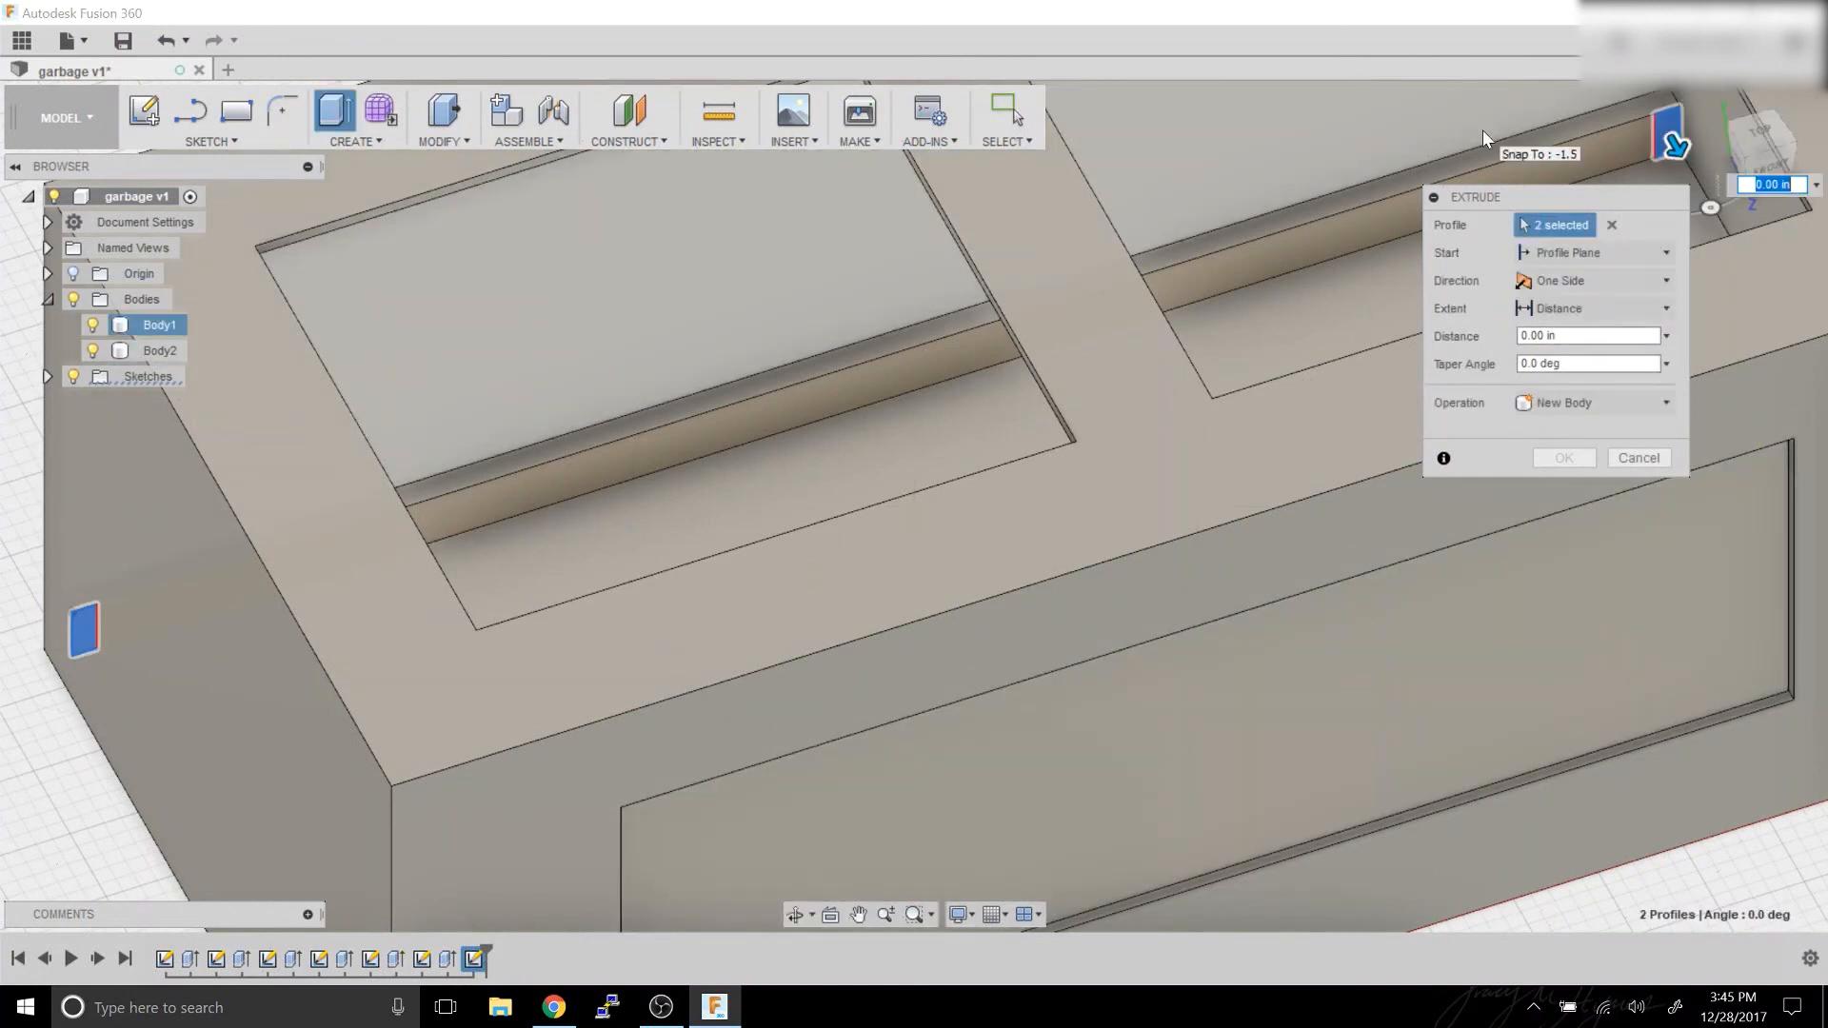
pyautogui.write('43.58')
pyautogui.press('Return')
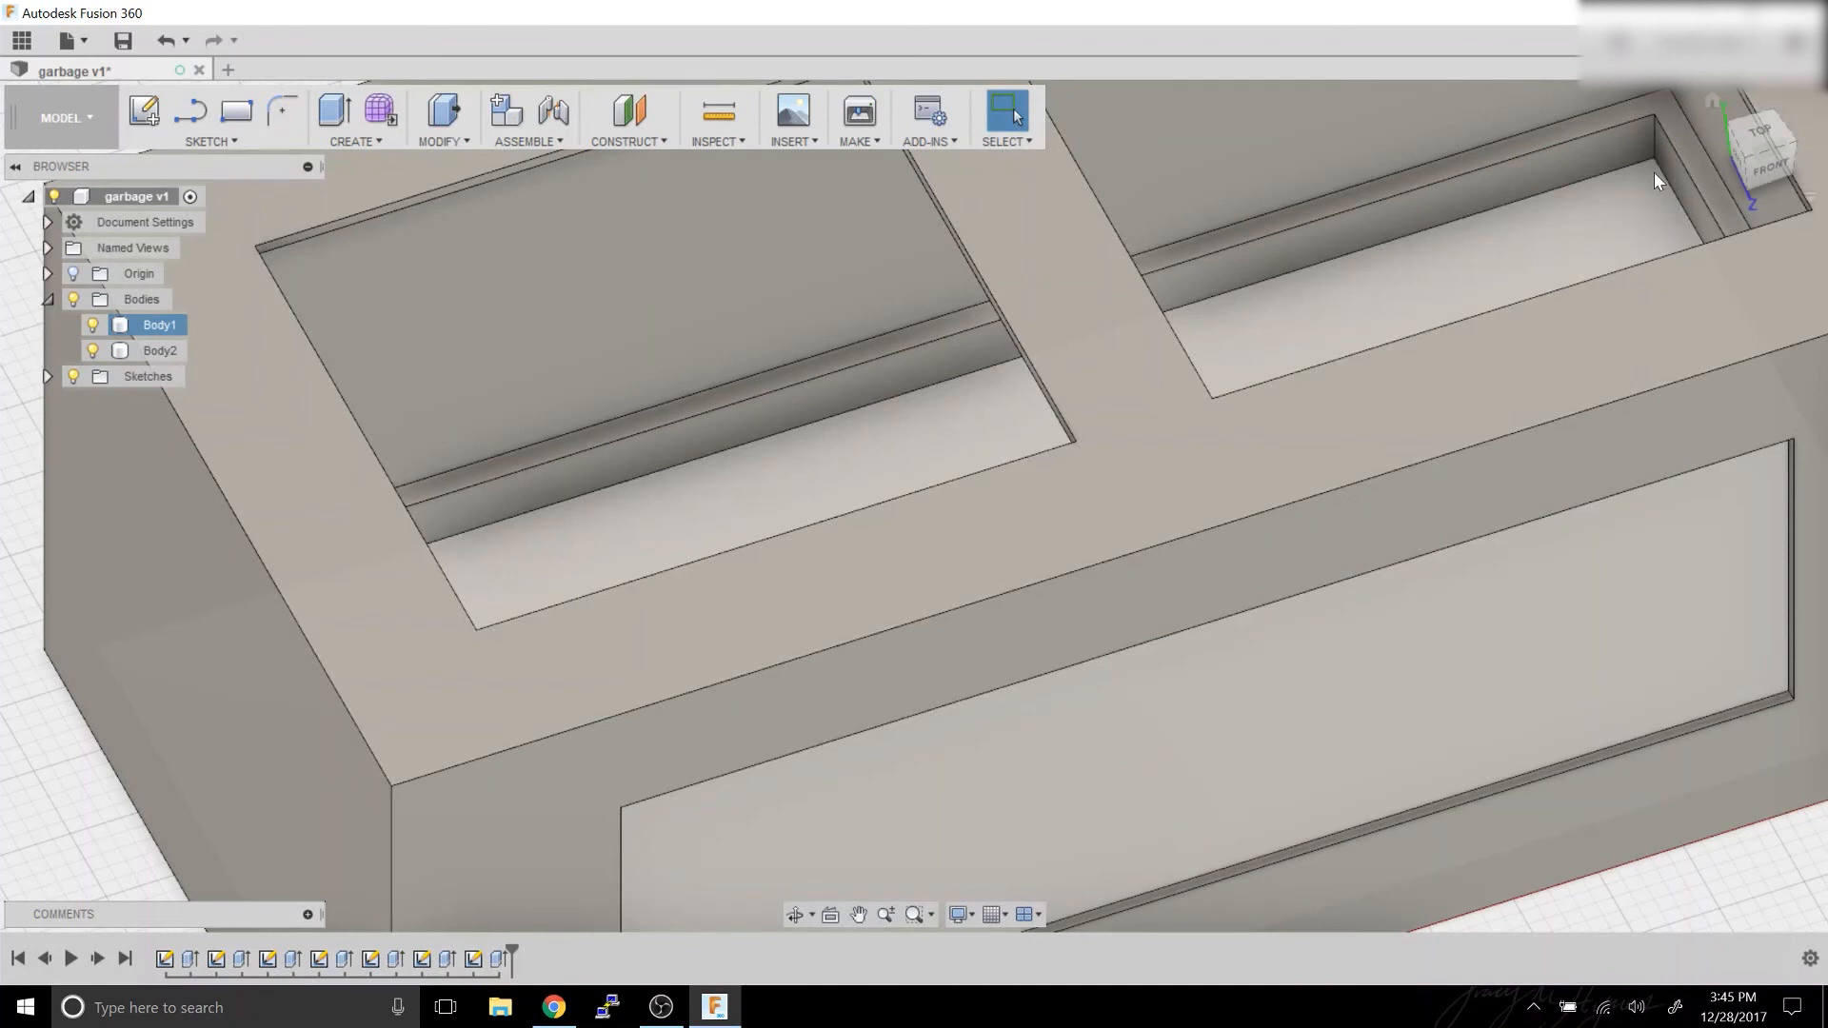
# Start a sketch on the top face of the lower rail frame and hide Body1.
pyautogui.click(854, 917)
pyautogui.moveTo(1419, 299); pyautogui.dragTo(1313, 518)
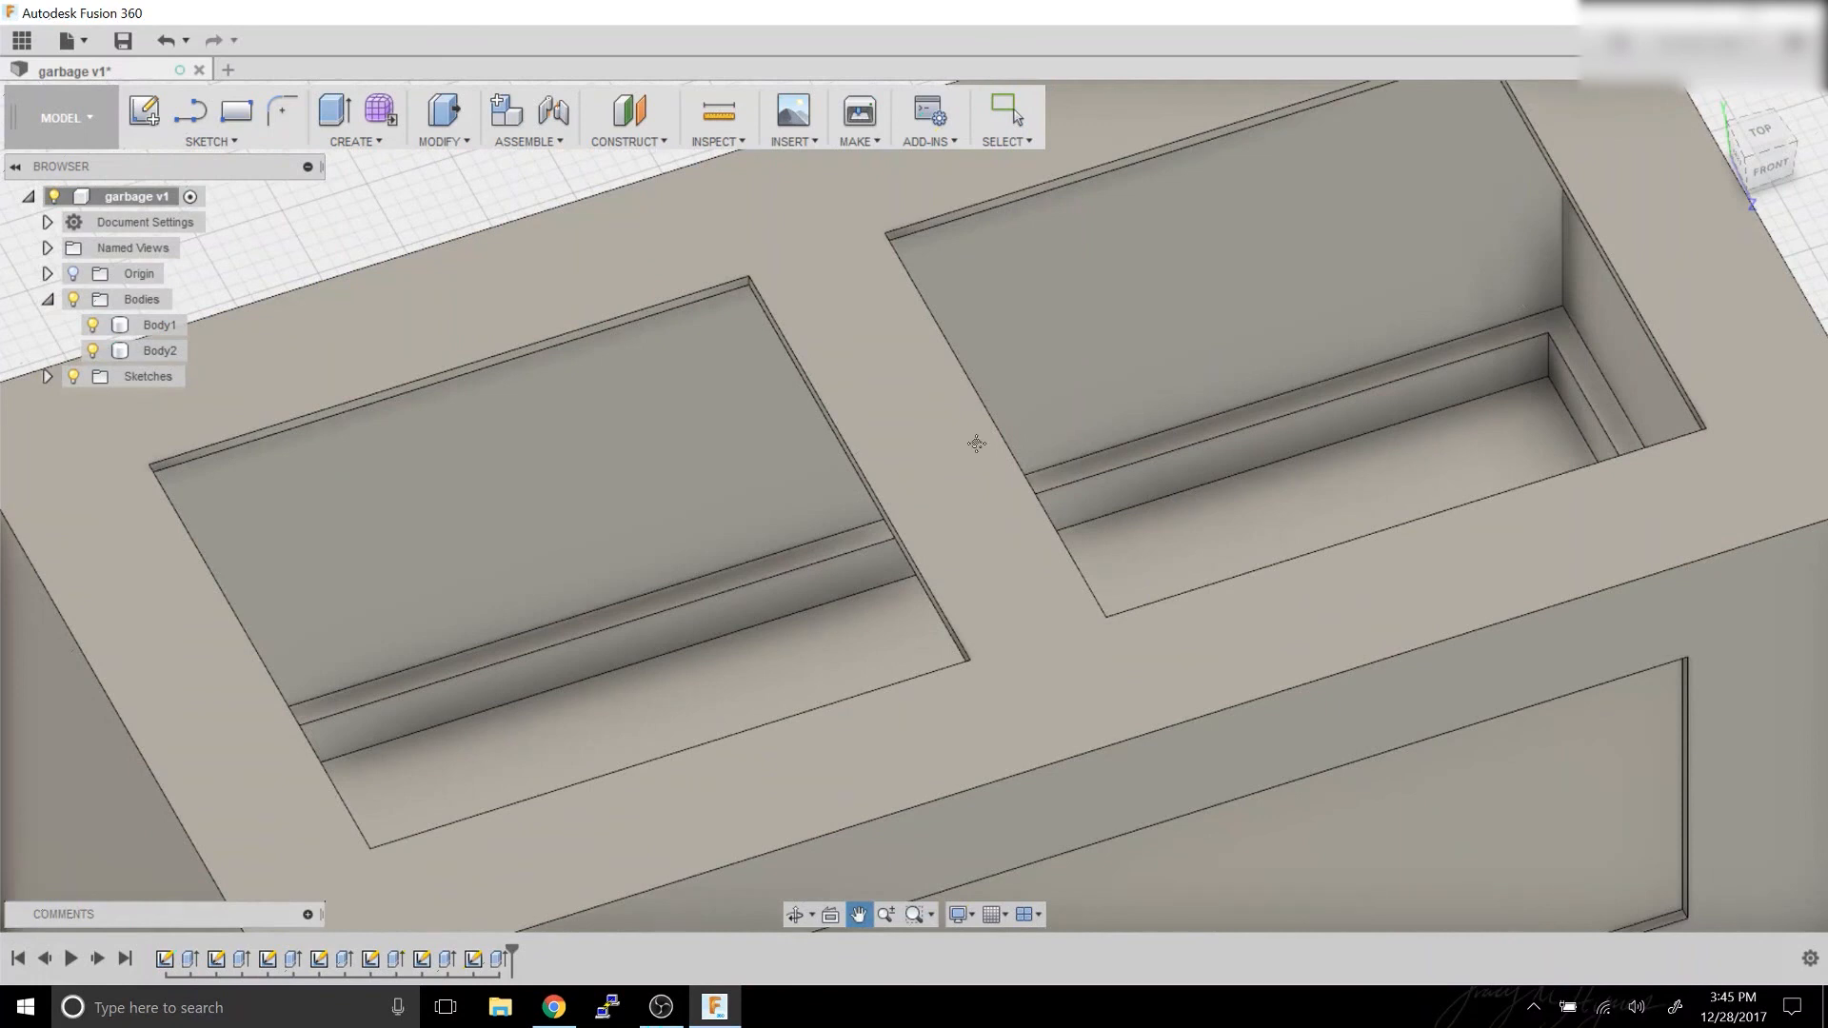
pyautogui.click(143, 112)
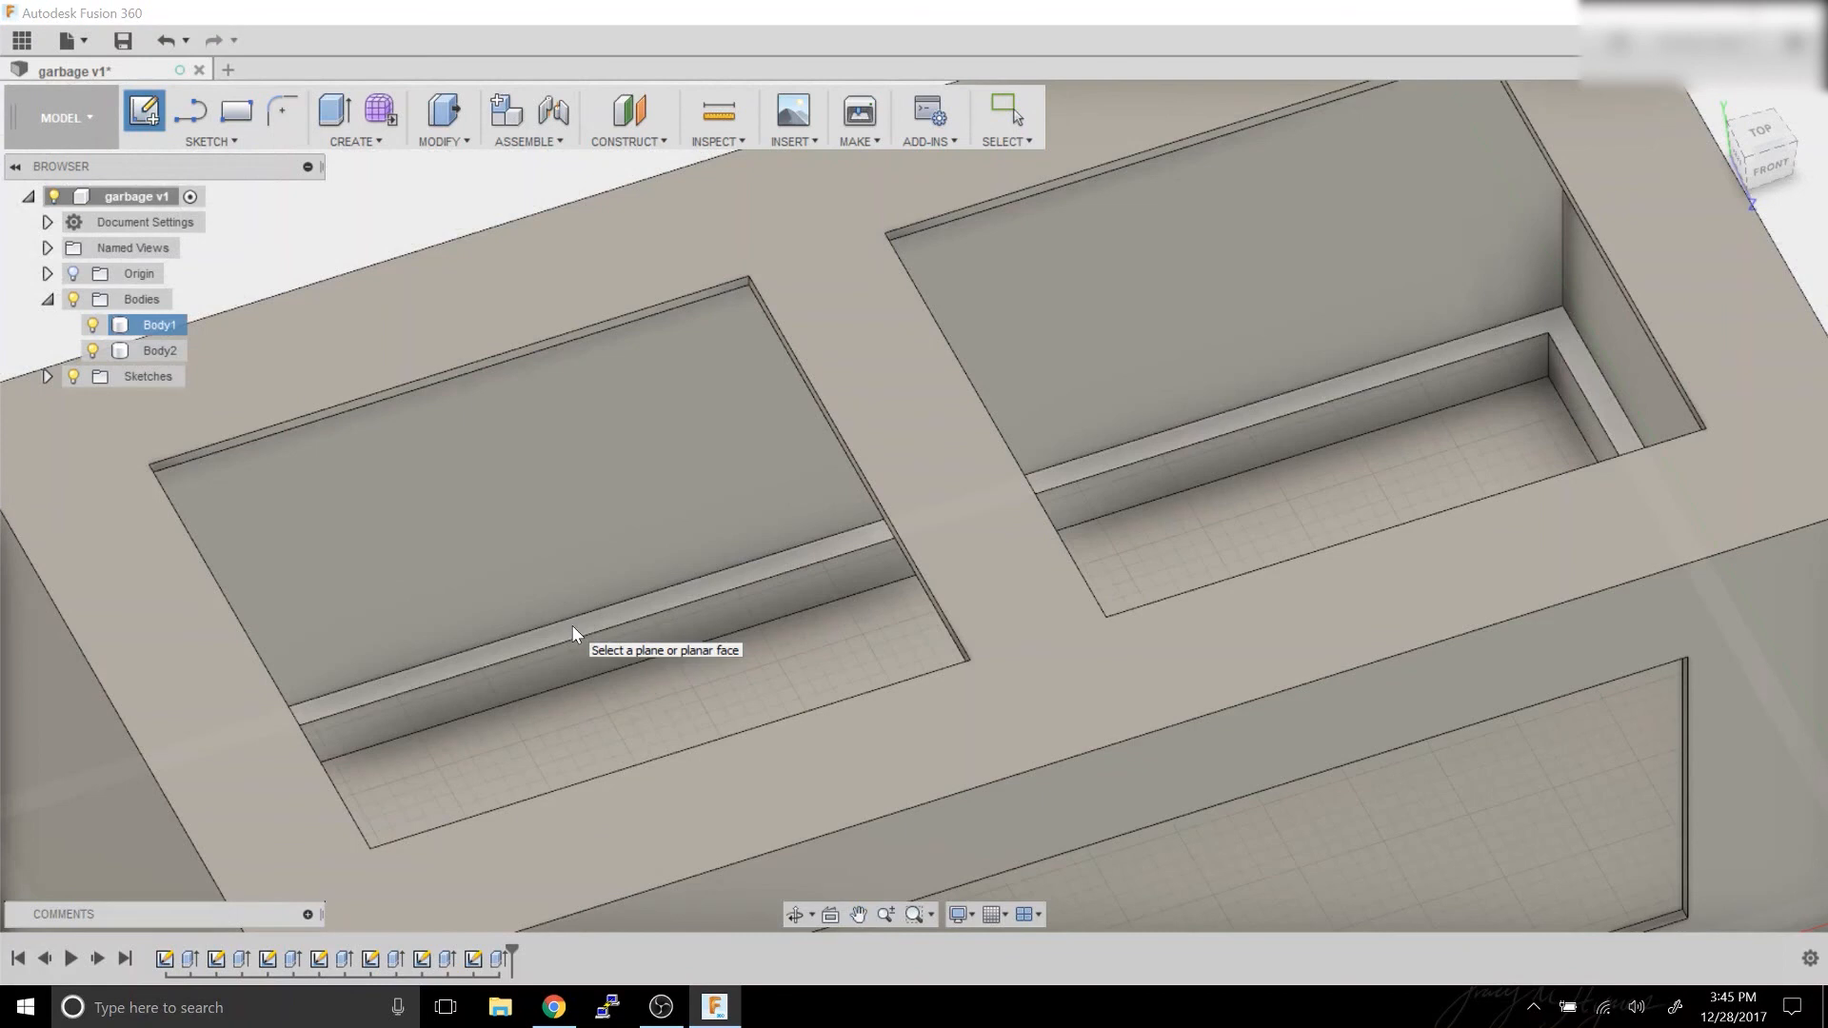
pyautogui.click(571, 624)
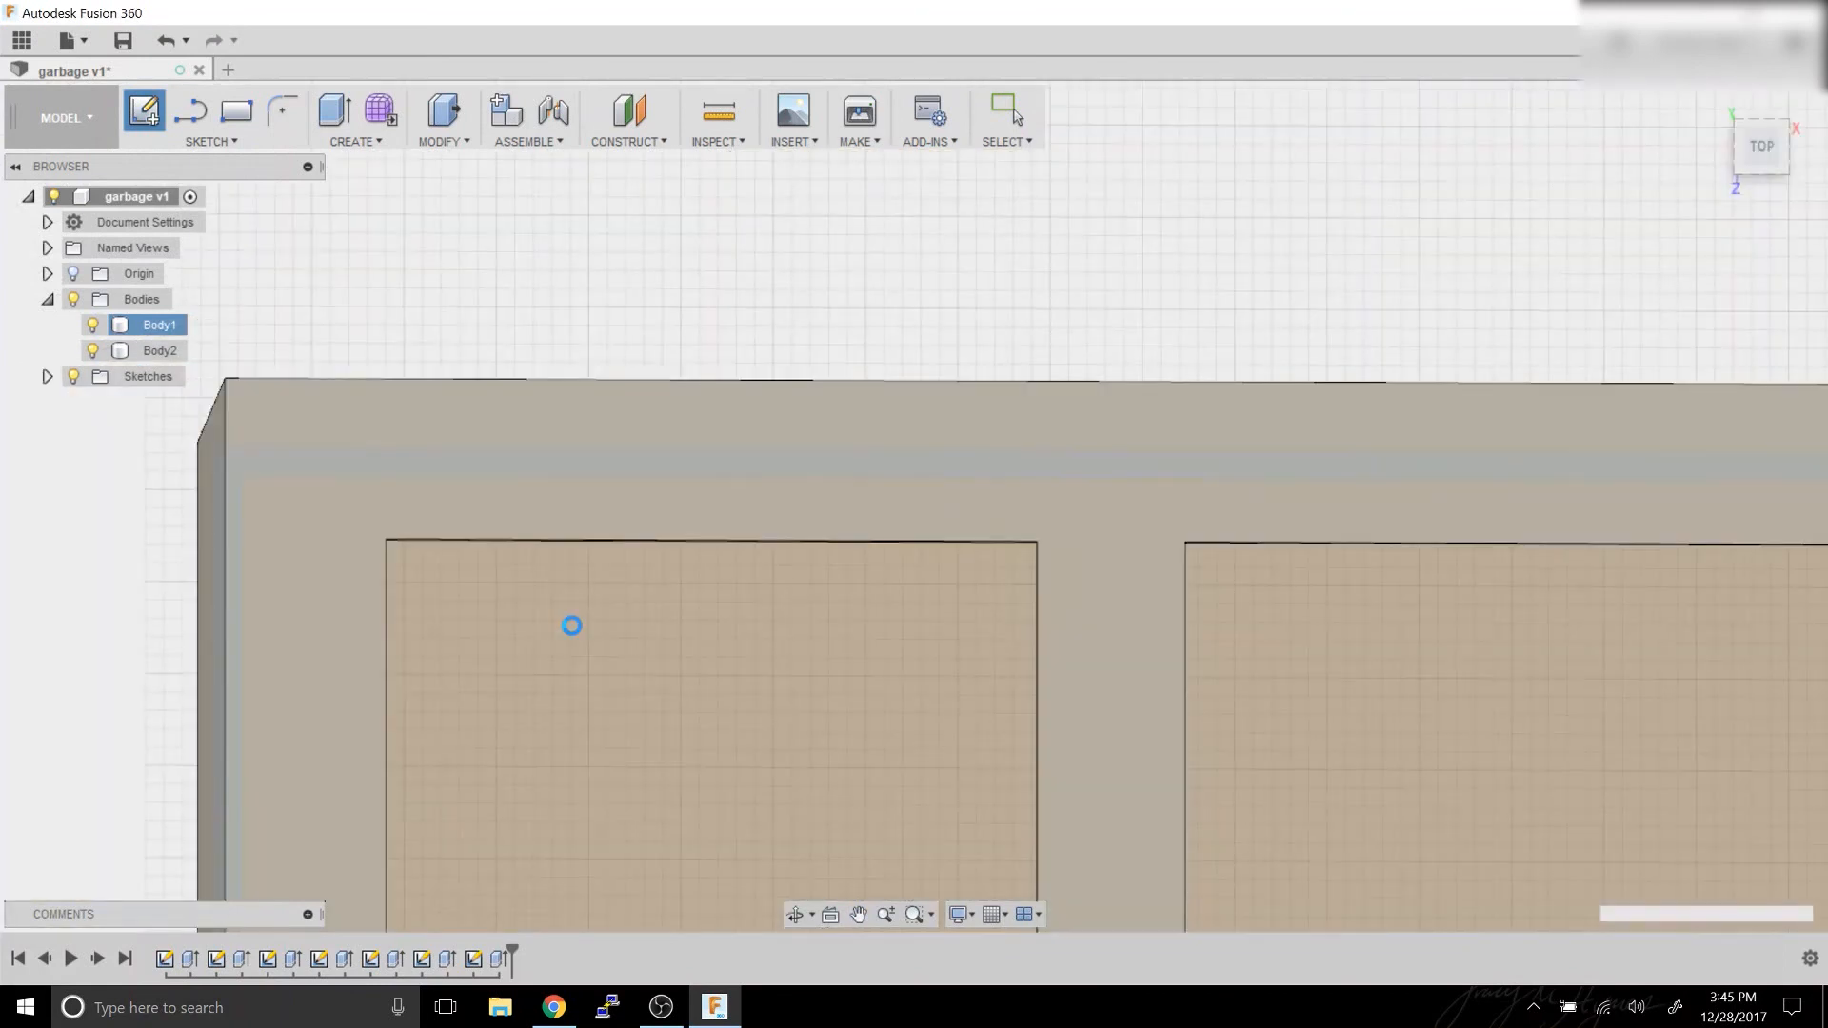
pyautogui.click(92, 324)
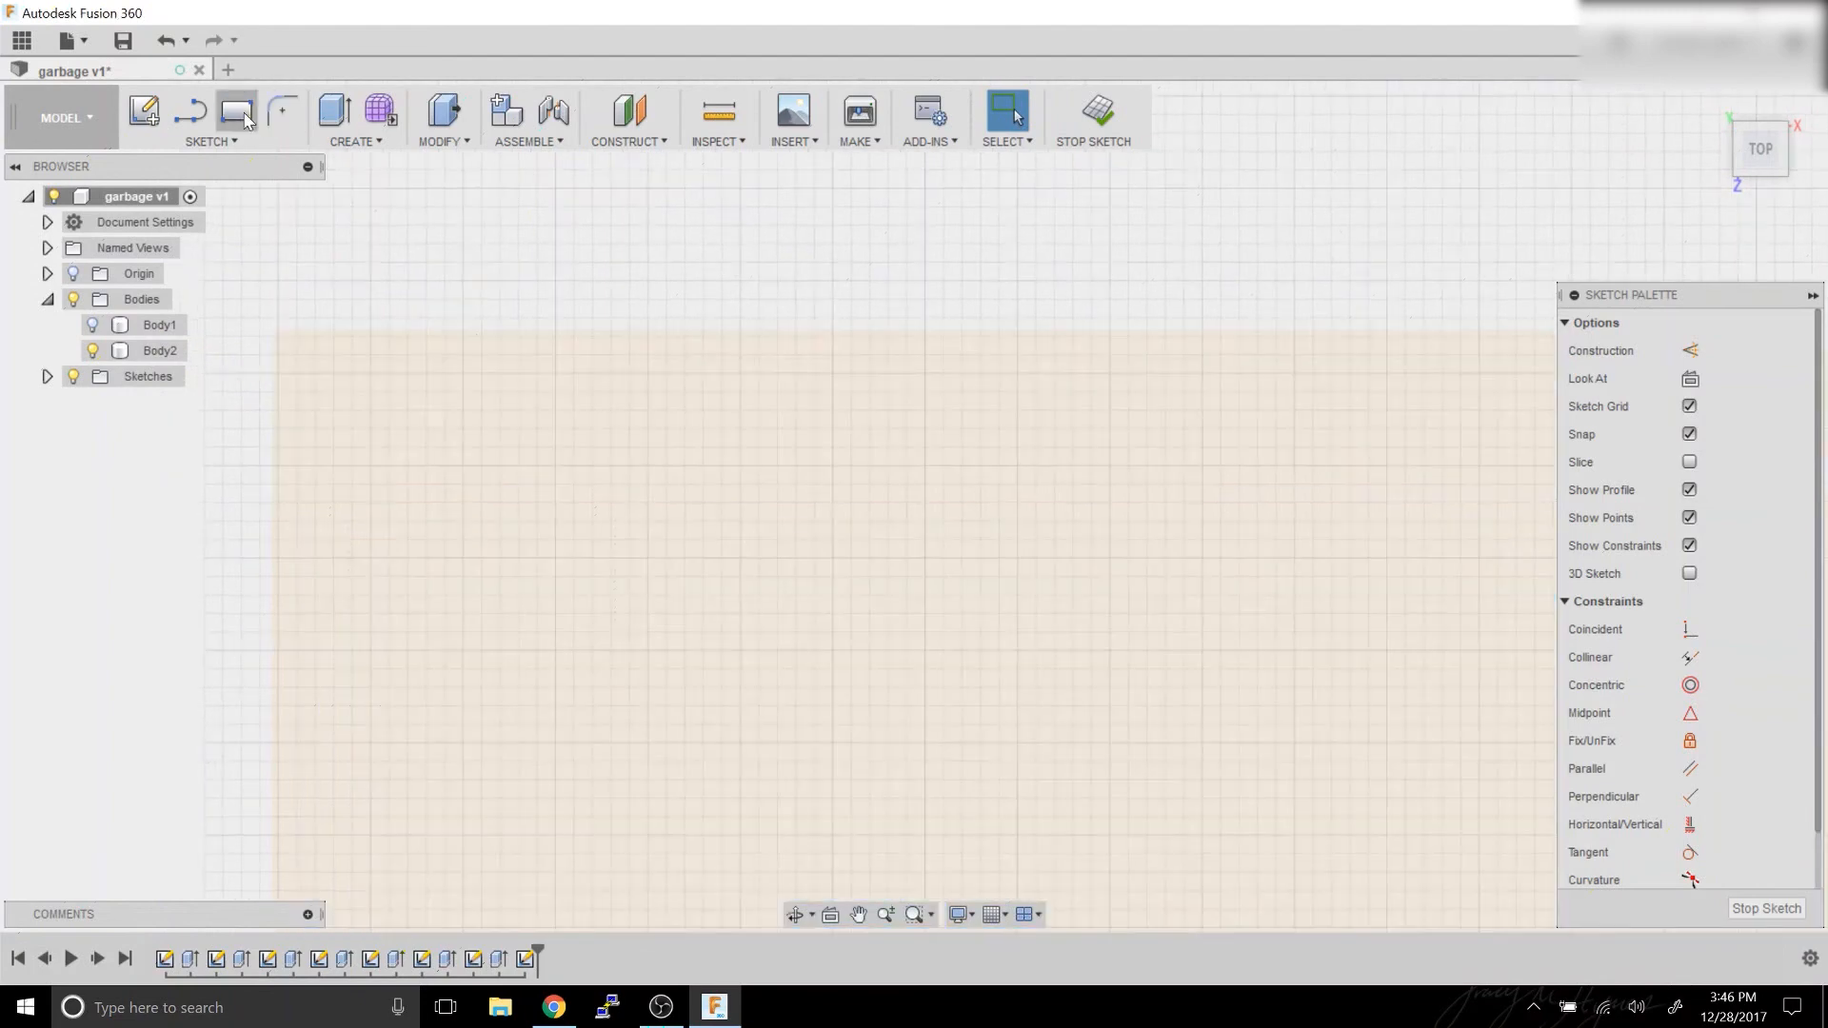
pyautogui.click(238, 112)
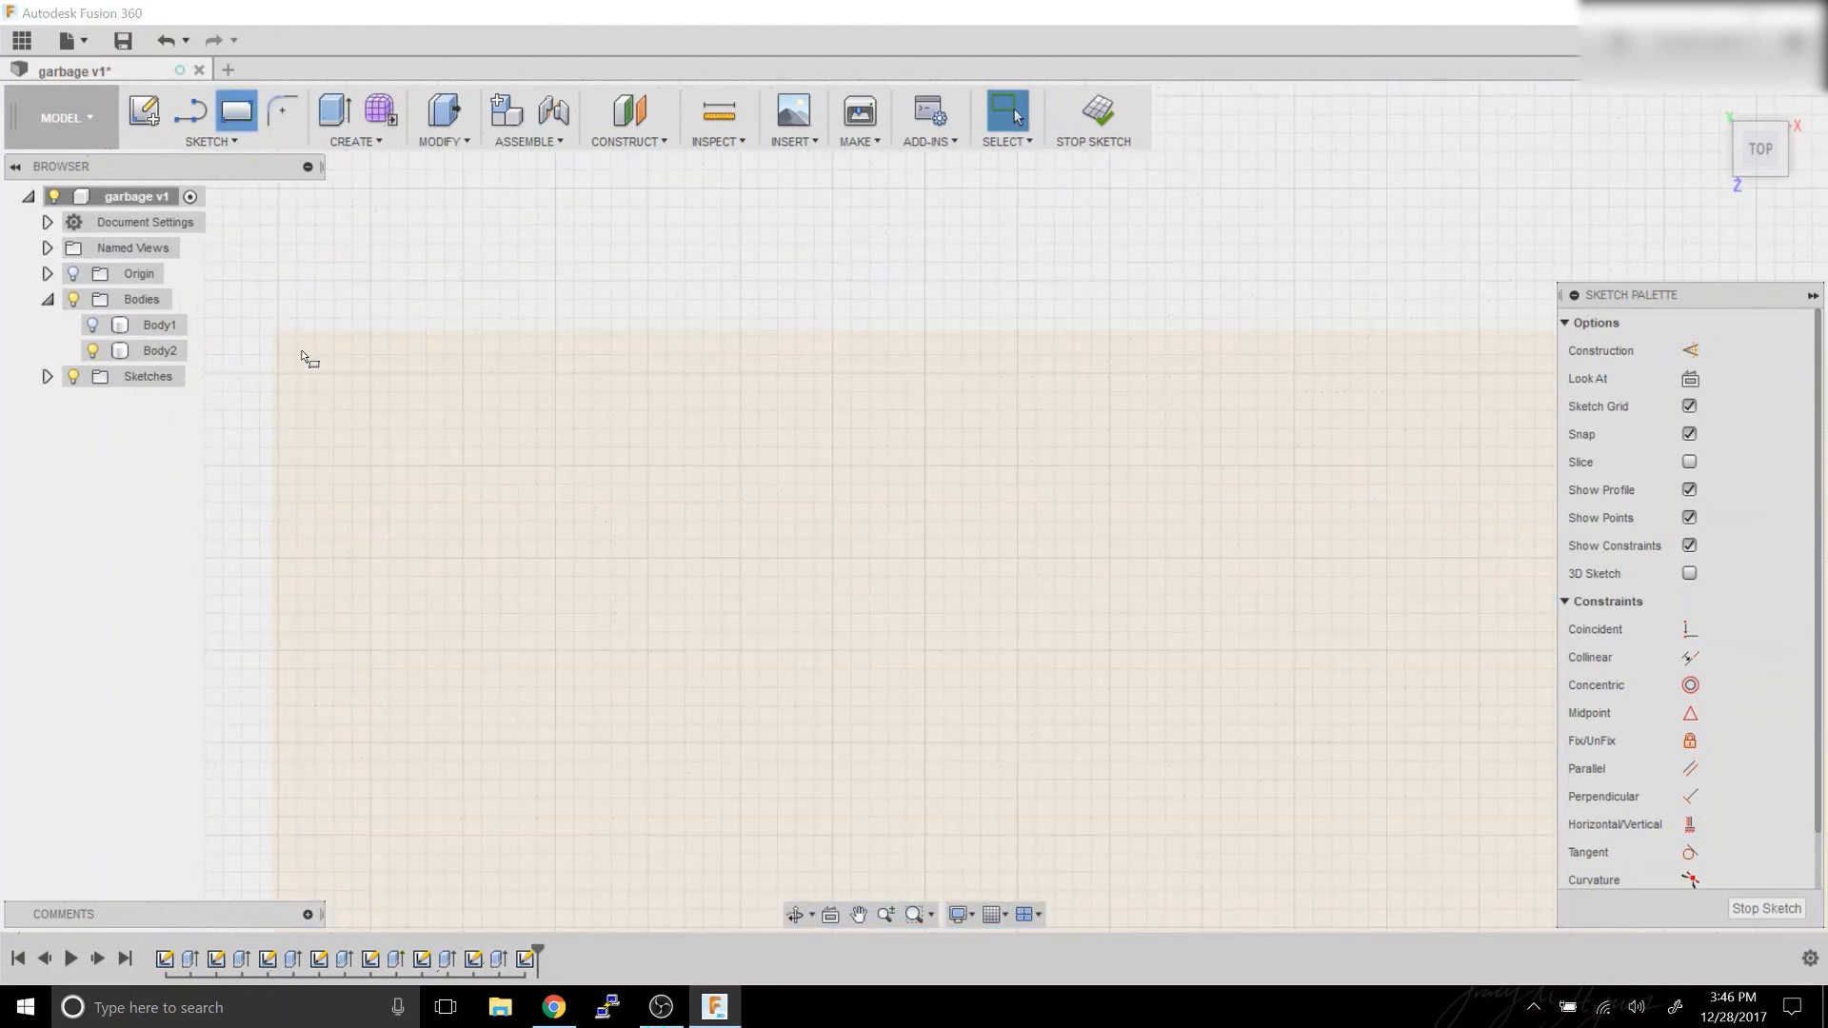
pyautogui.click(273, 340)
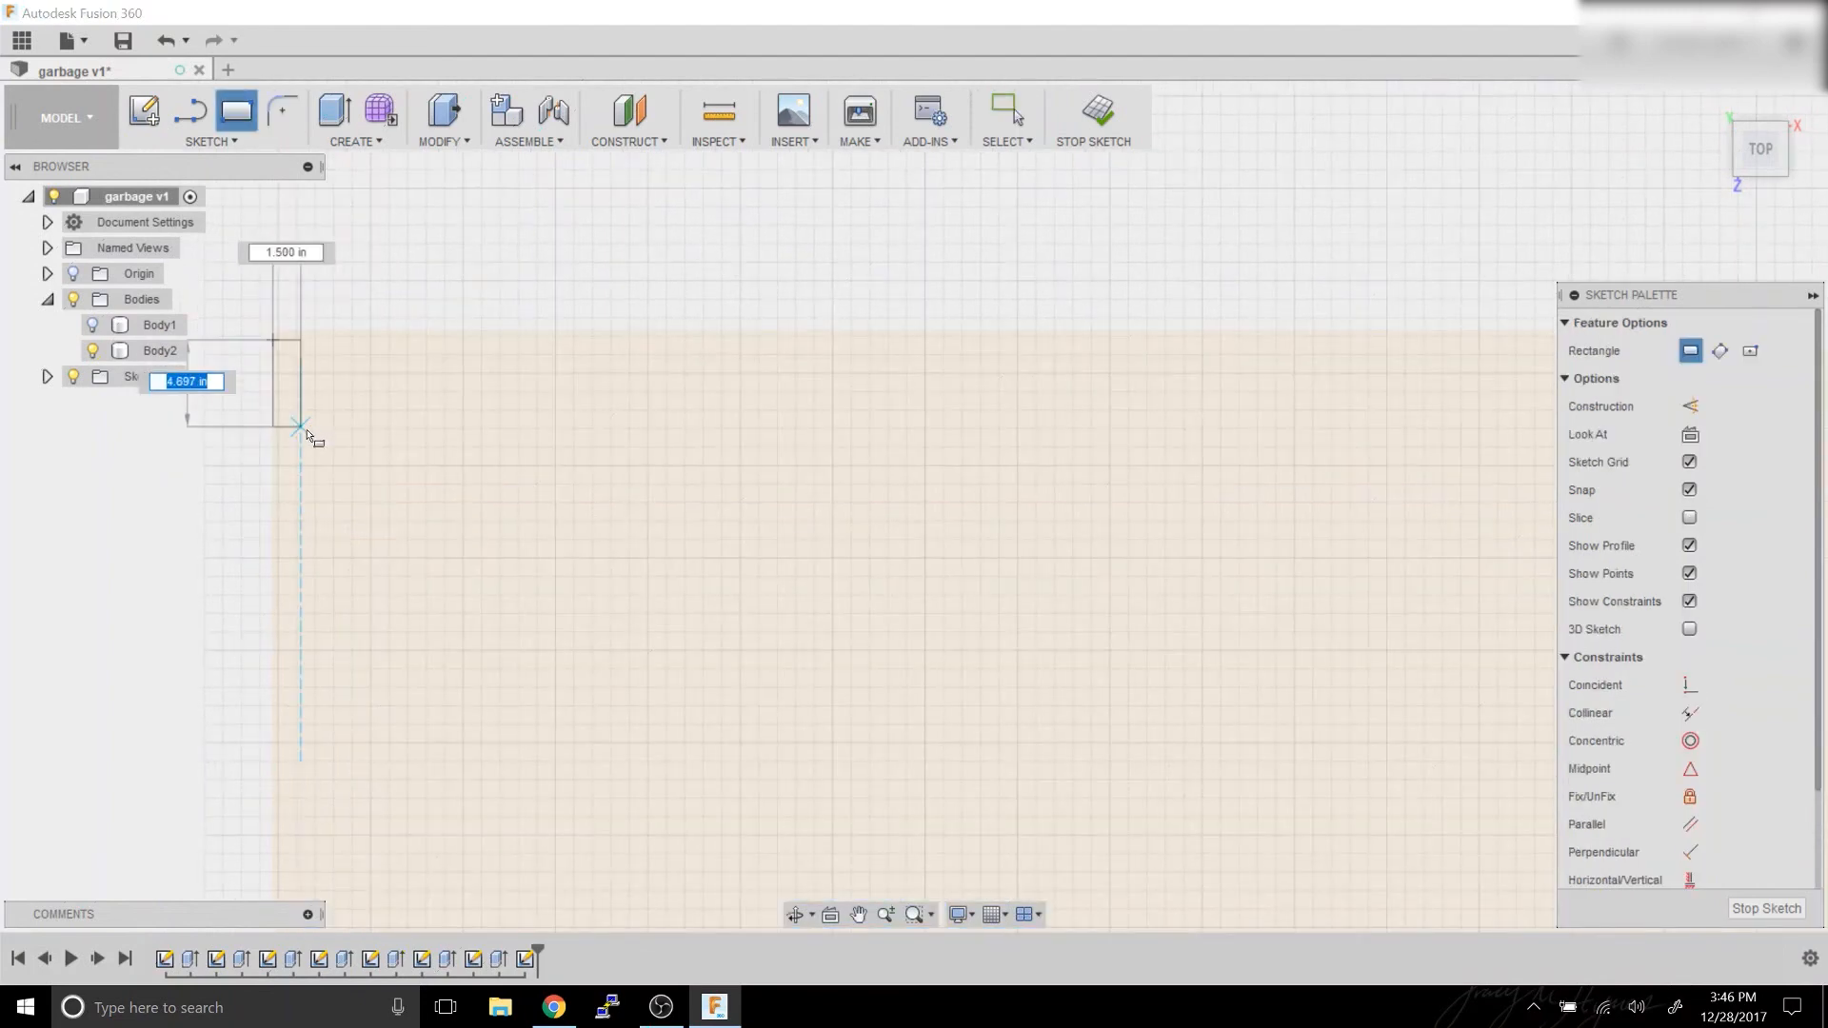
pyautogui.write('3.5')
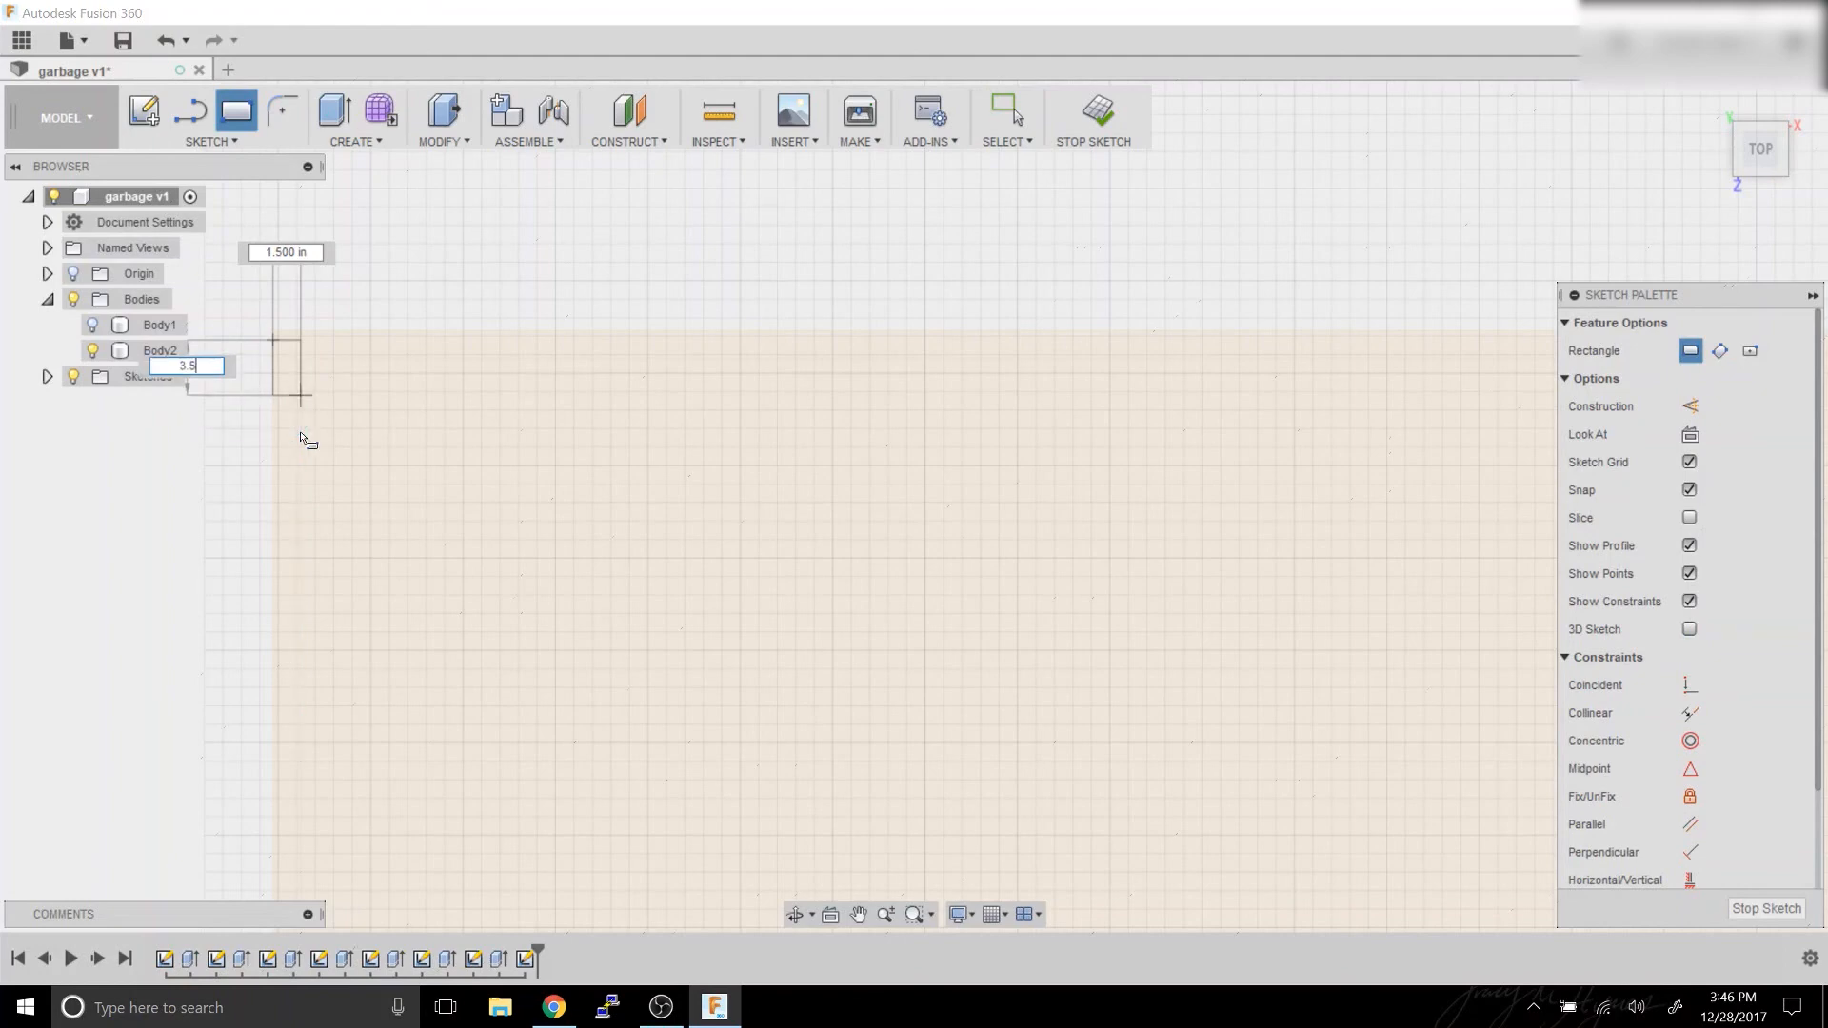
pyautogui.press('Tab')
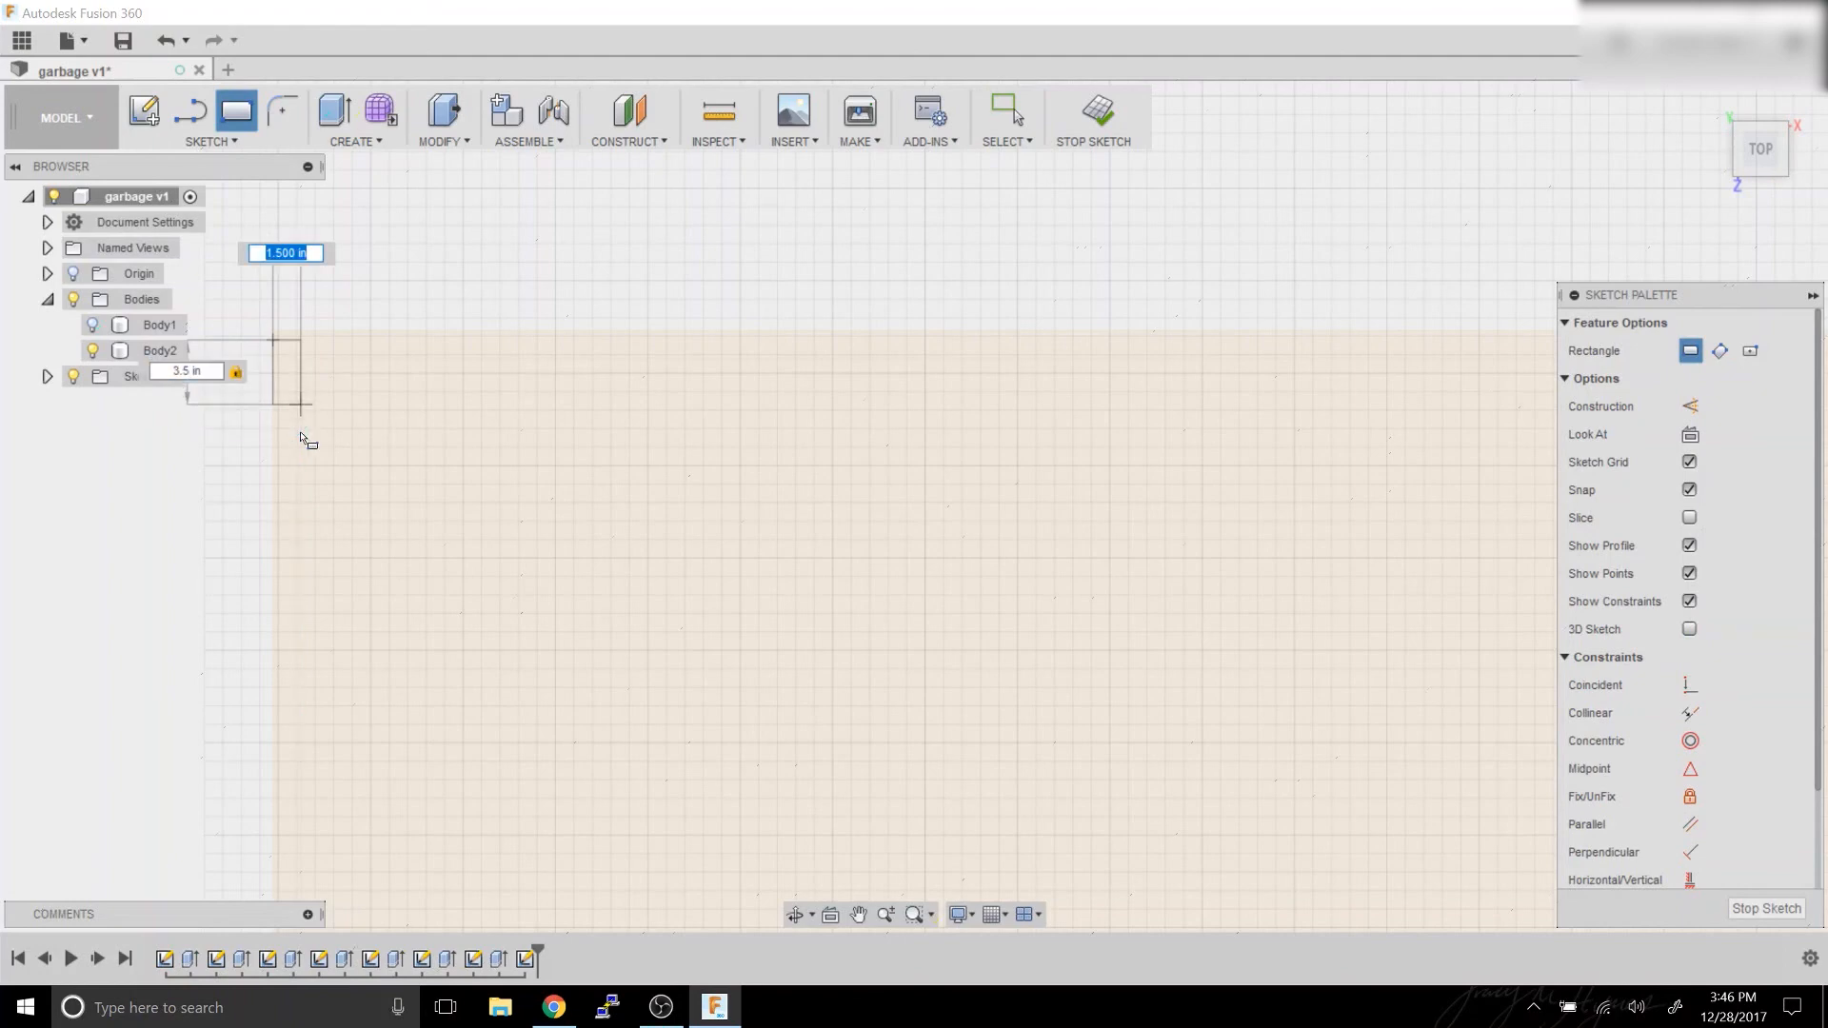
pyautogui.press('Escape')
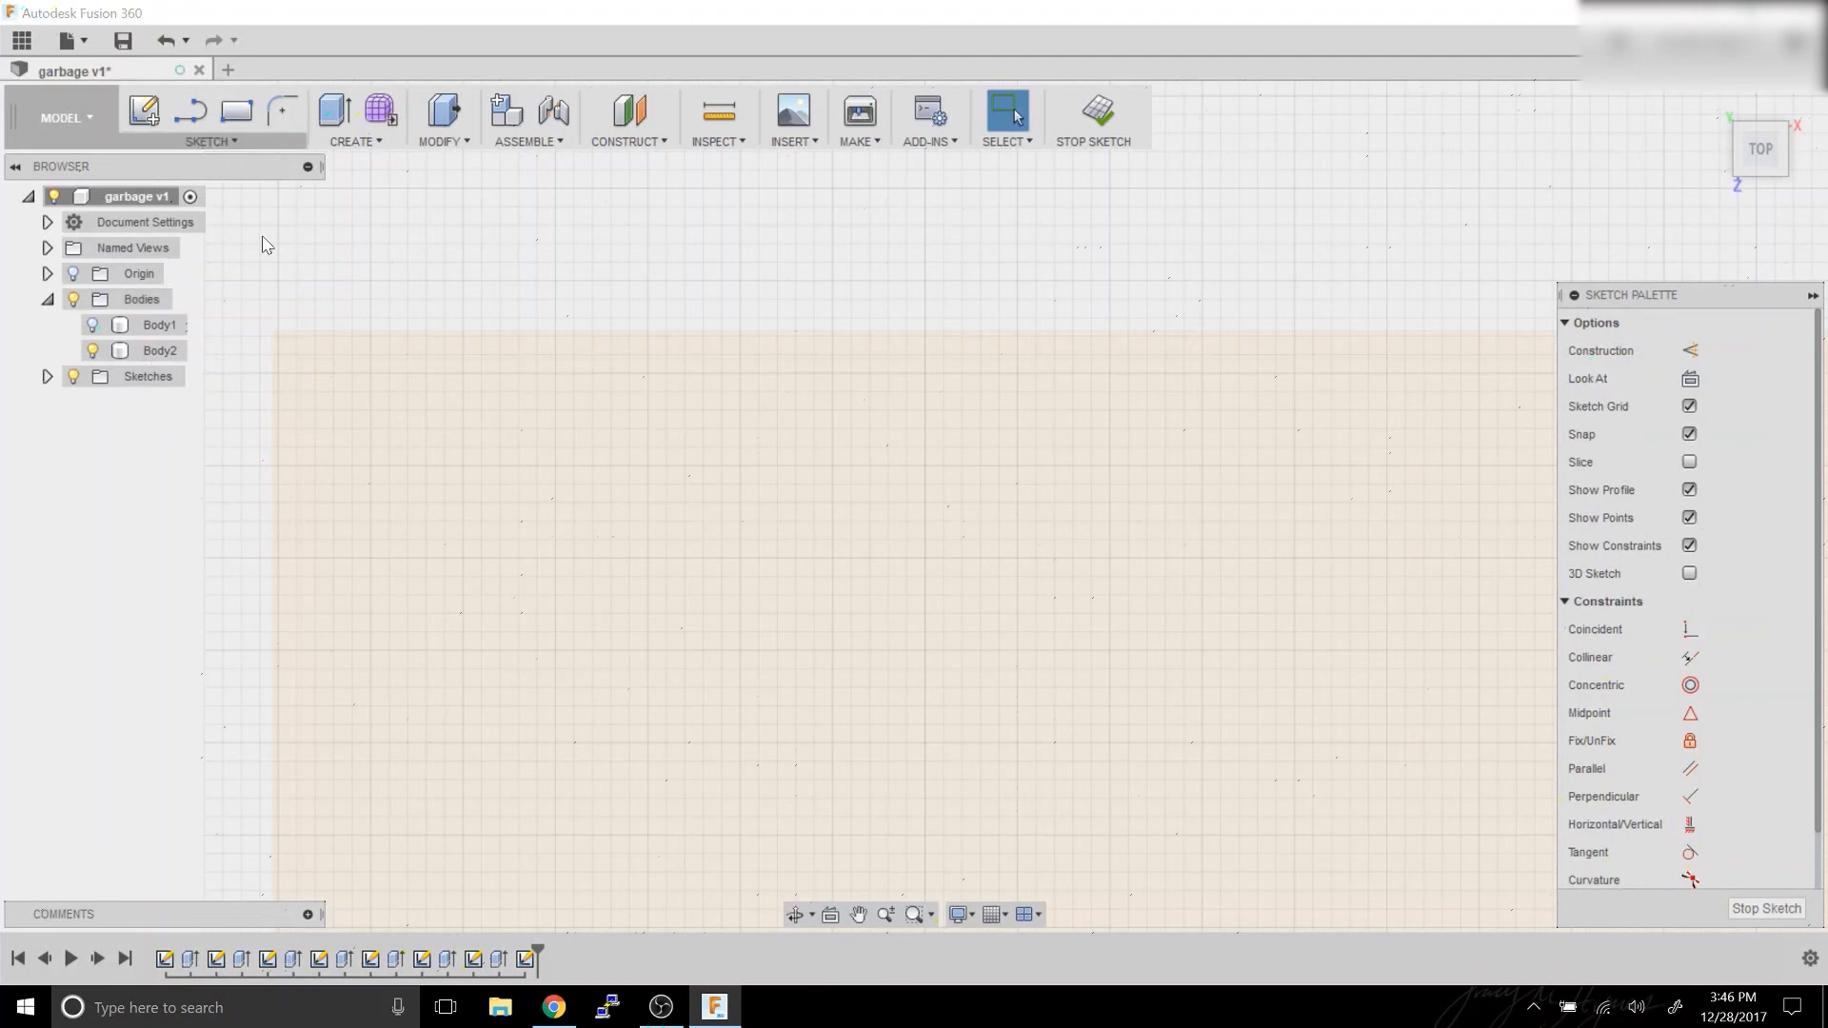
# Draw a rectangle 1.5 in wide and 3.5 in high inside the lower frame's back-left corner.
pyautogui.press('r')
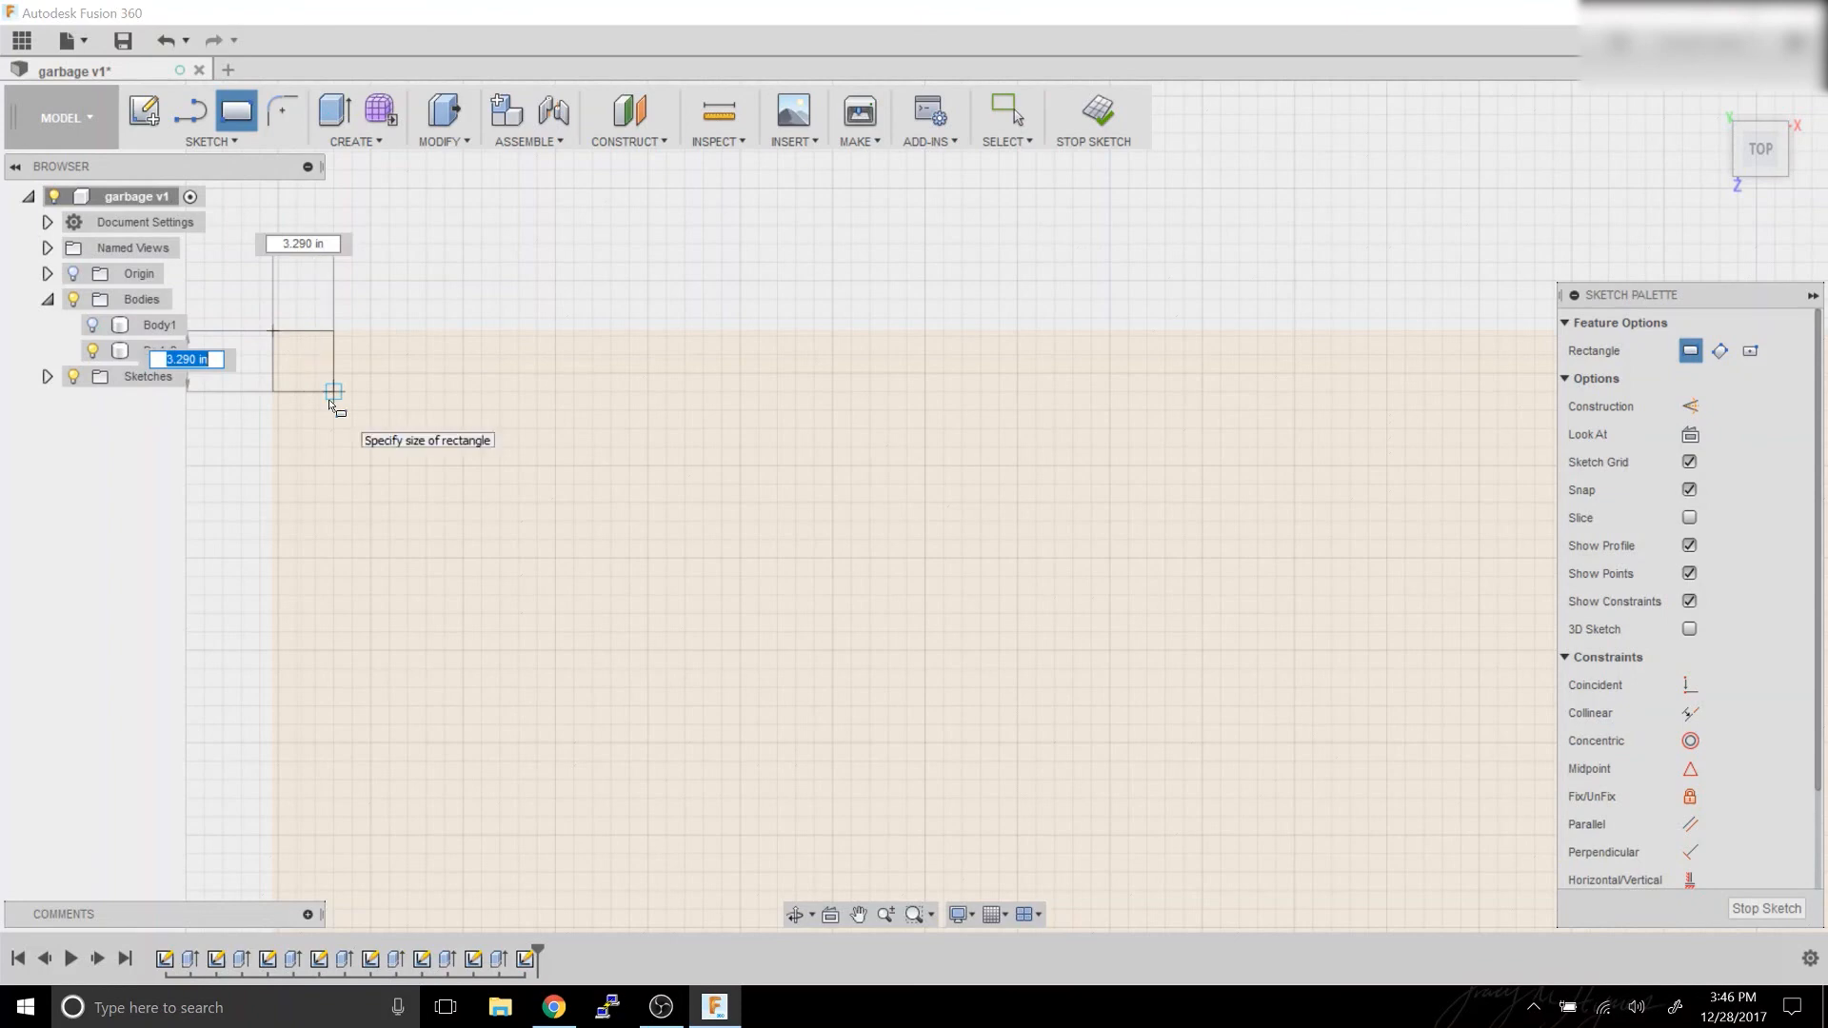
pyautogui.write('3.5')
pyautogui.press('Tab')
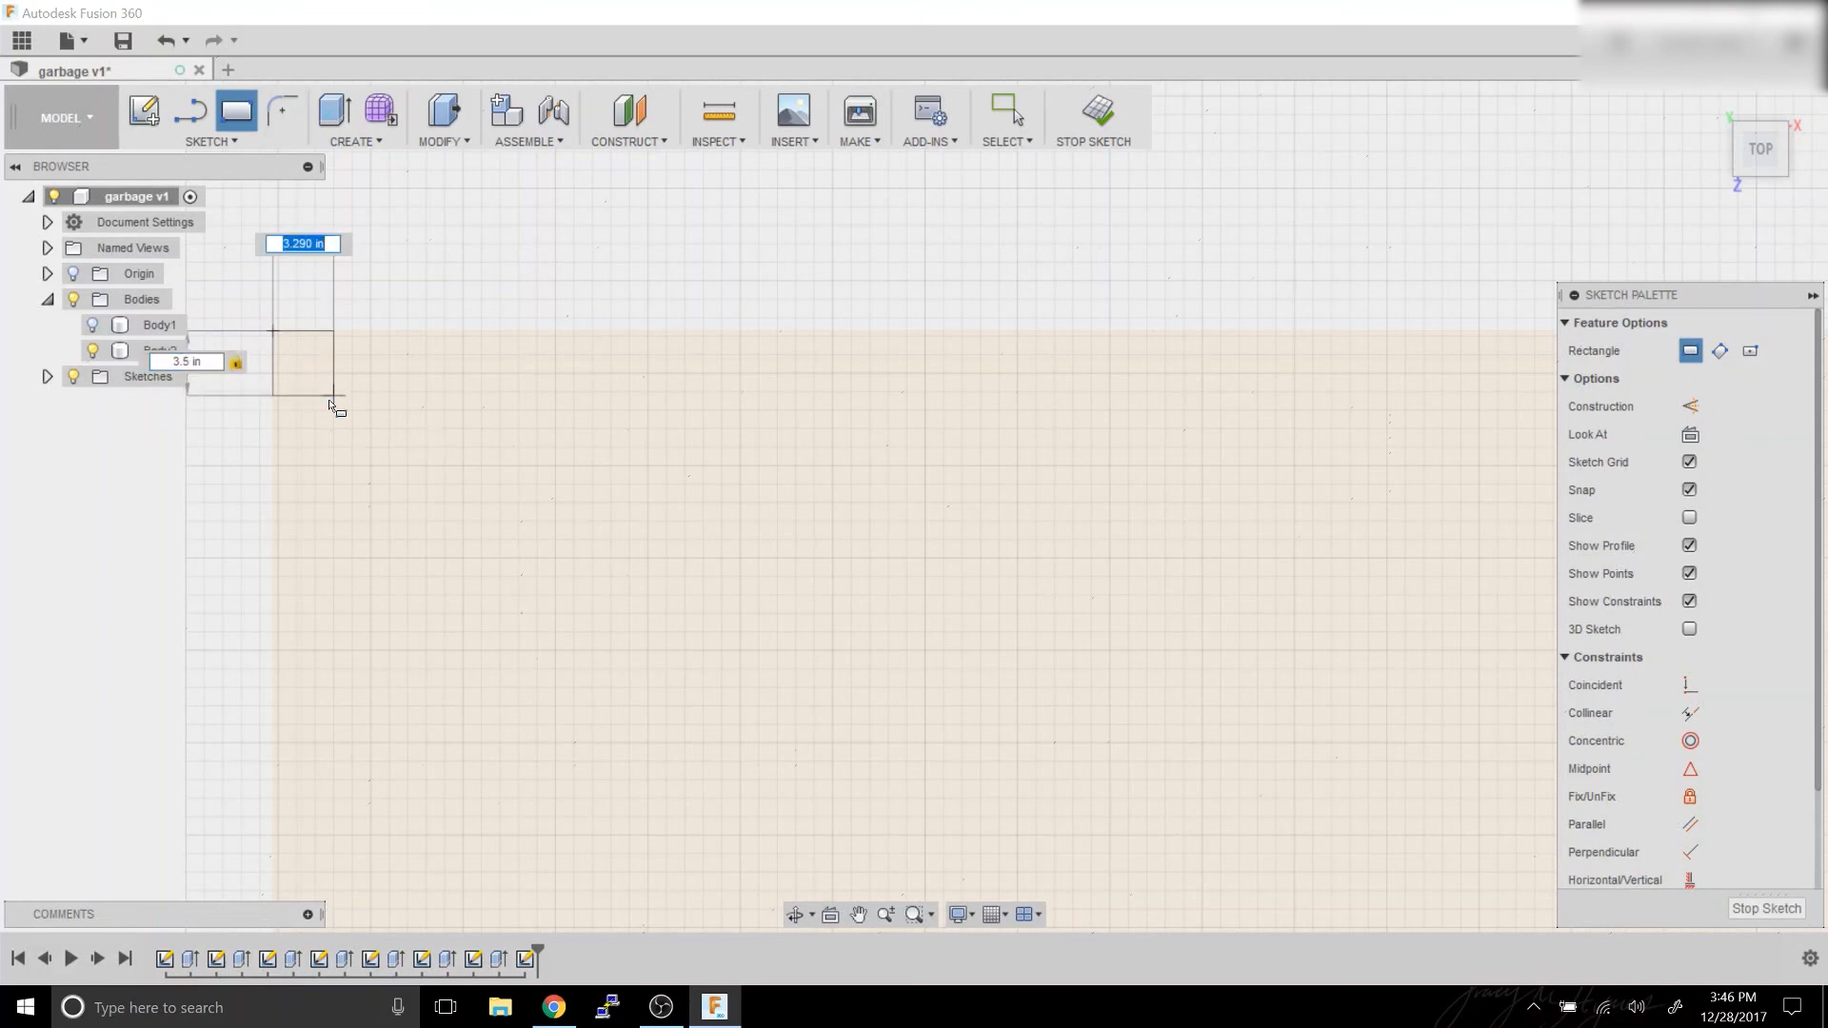
pyautogui.write('1.5')
pyautogui.press('Tab')
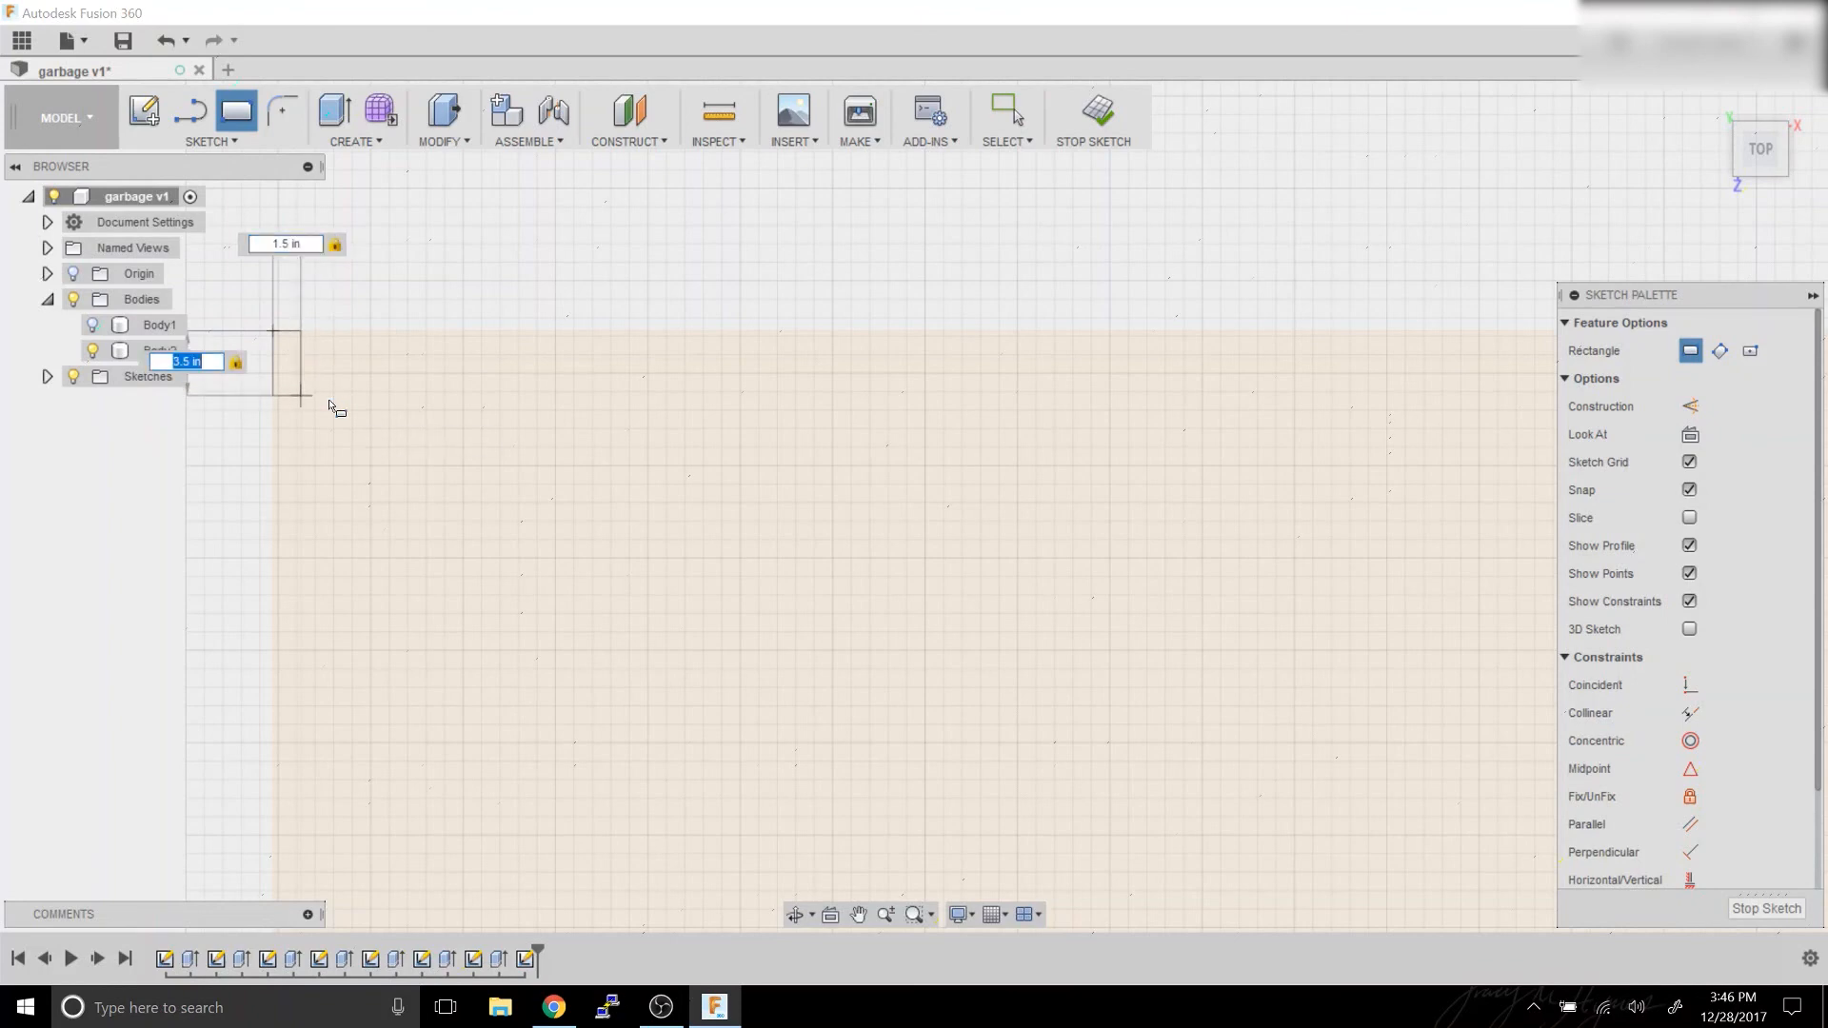
pyautogui.press('Return')
pyautogui.press('Escape')
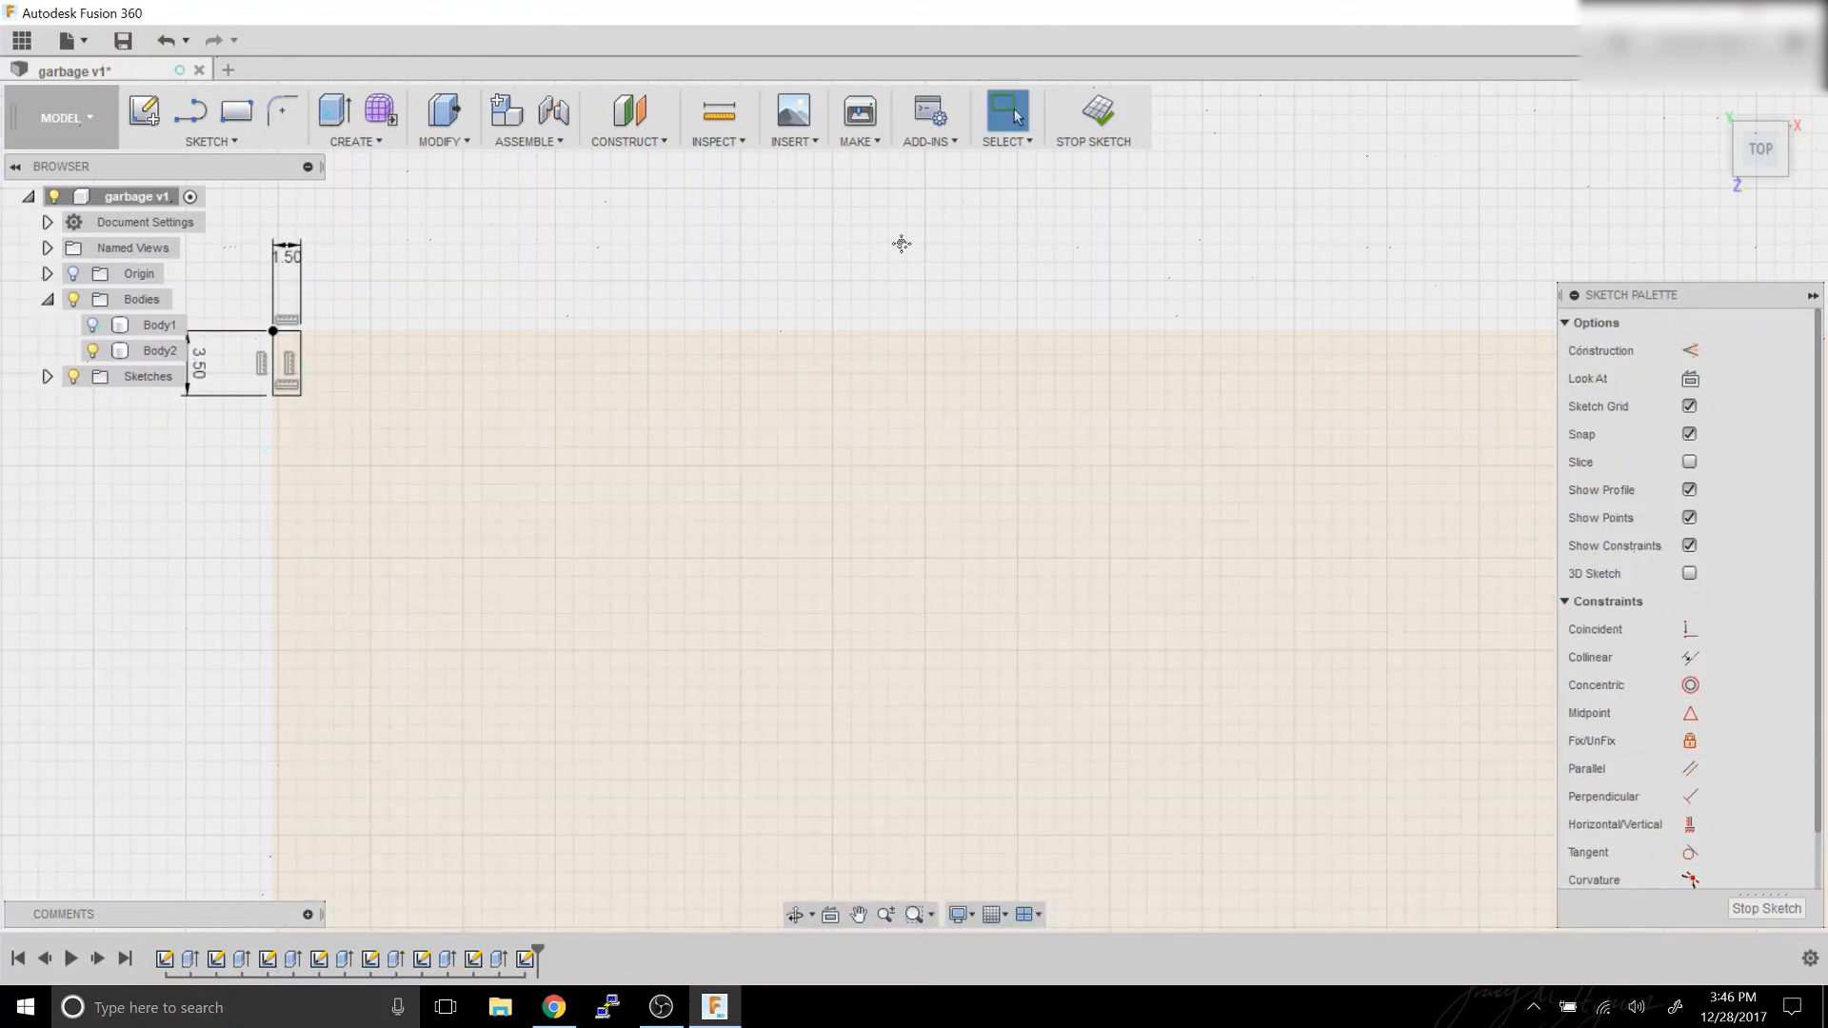
# Draw a matching rectangle 1.5 in wide and 3.5 in high inside the lower frame's back-right corner.
pyautogui.moveTo(901, 244); pyautogui.dragTo(581, 252, button='middle')
pyautogui.moveTo(986, 315); pyautogui.dragTo(681, 364, button='middle')
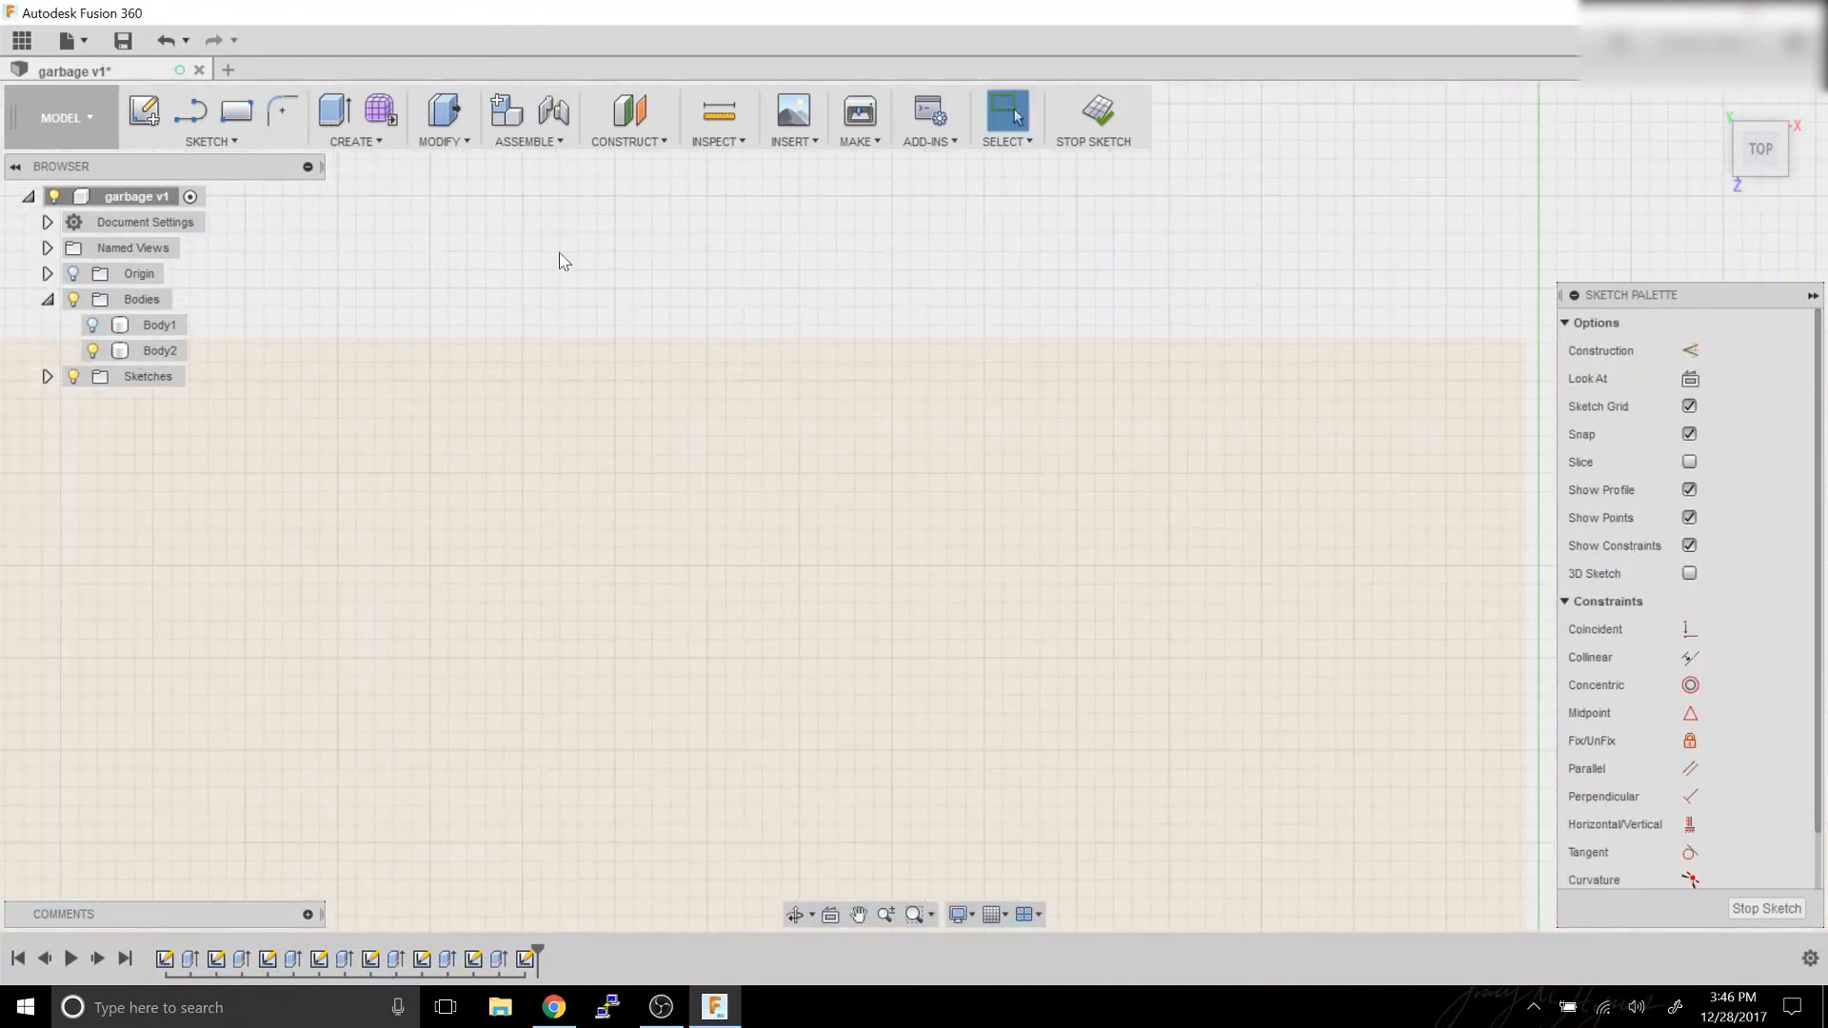
pyautogui.click(236, 110)
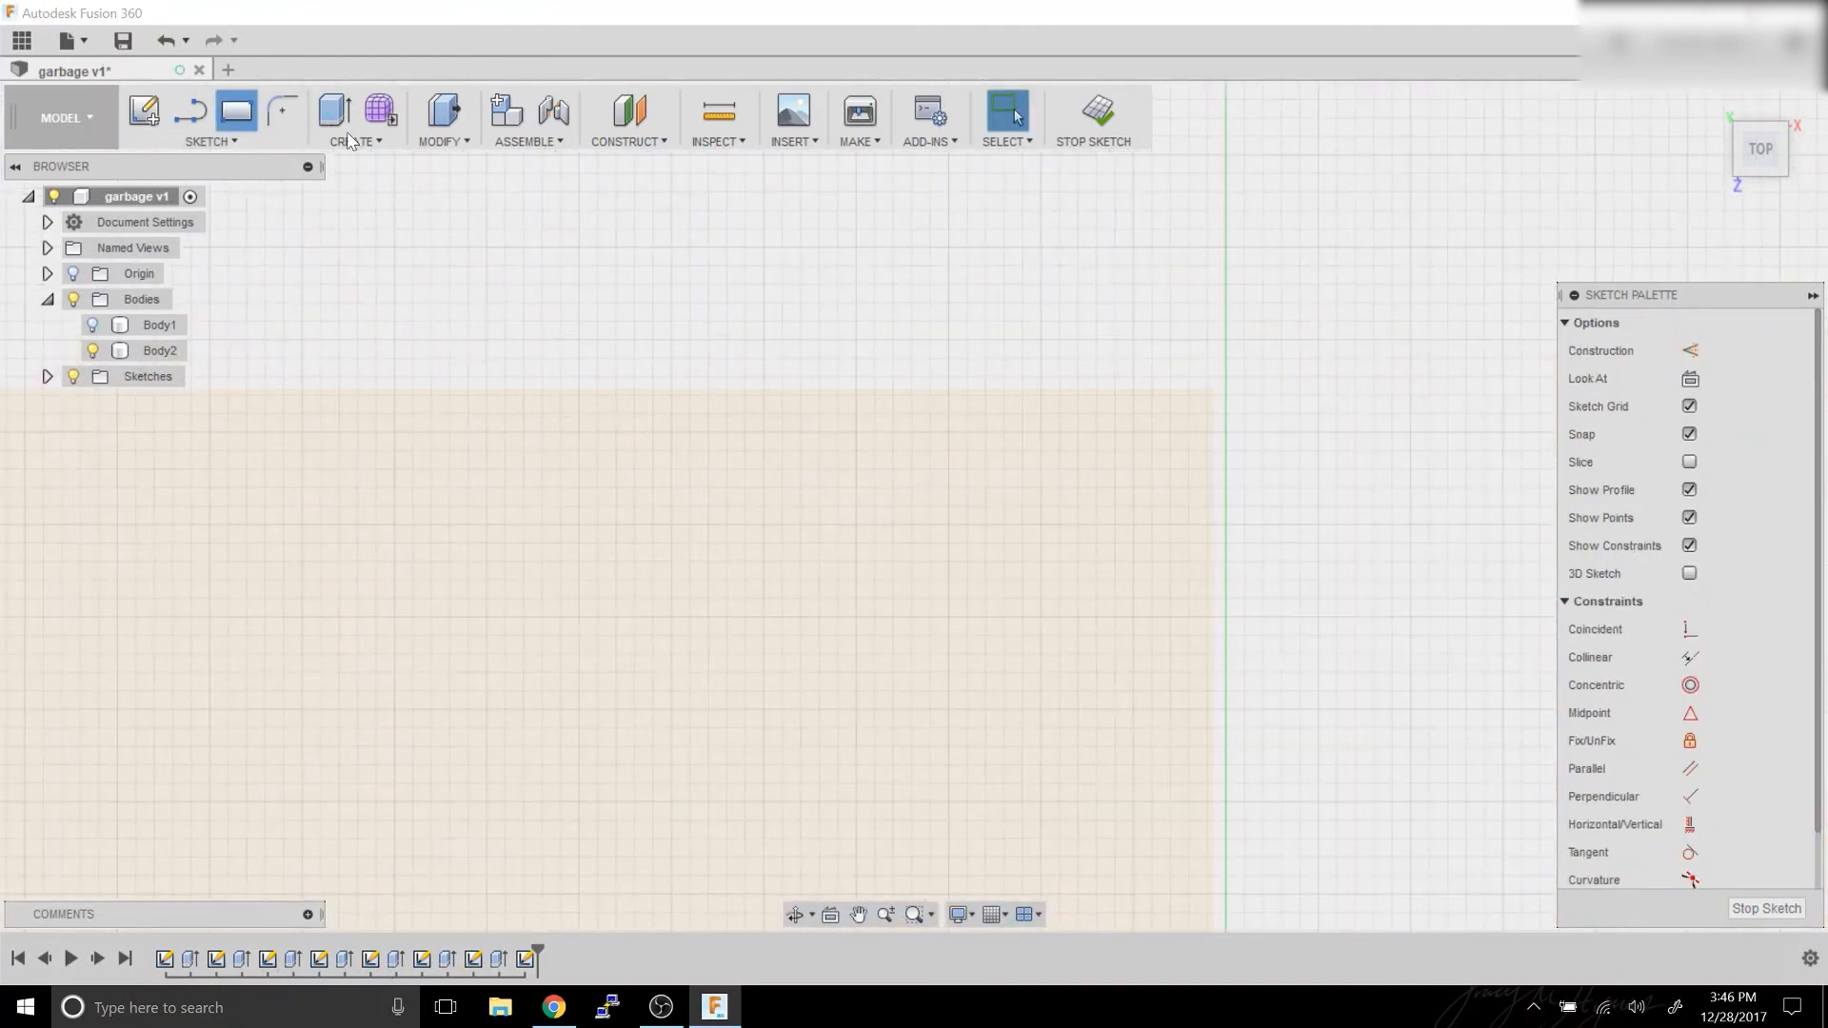
pyautogui.click(1212, 391)
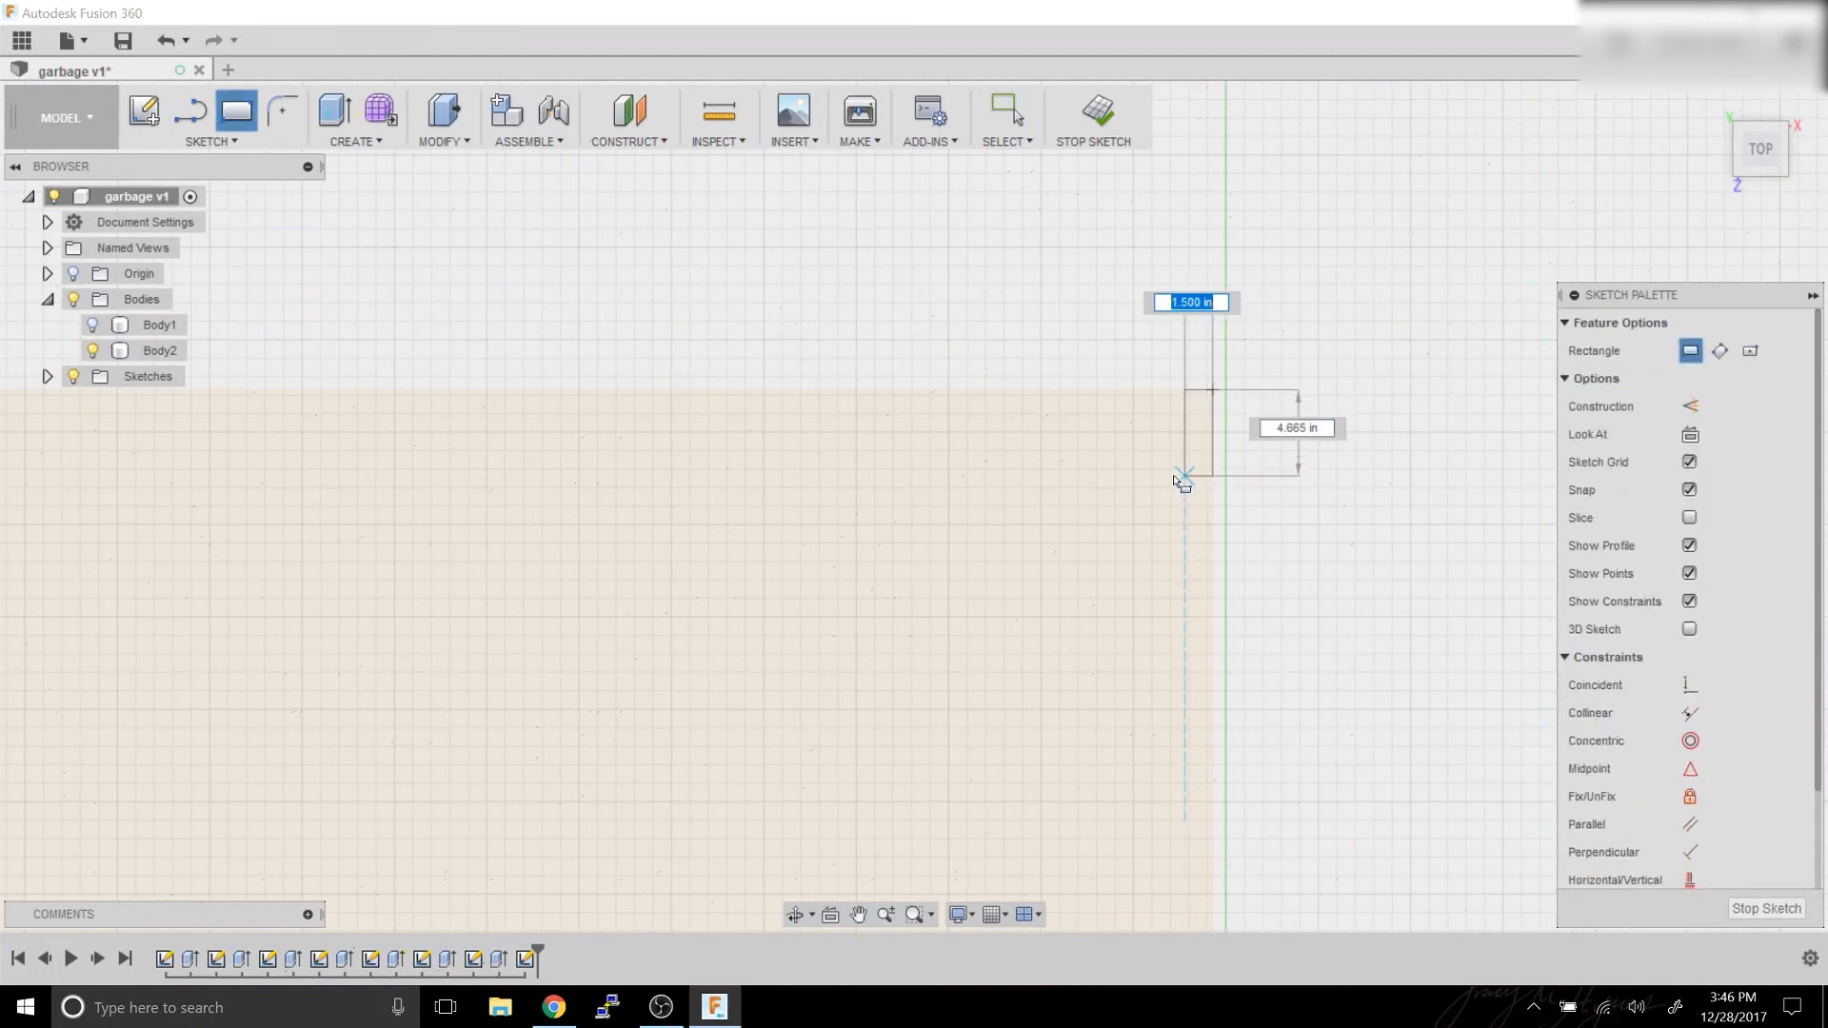
pyautogui.press('Tab')
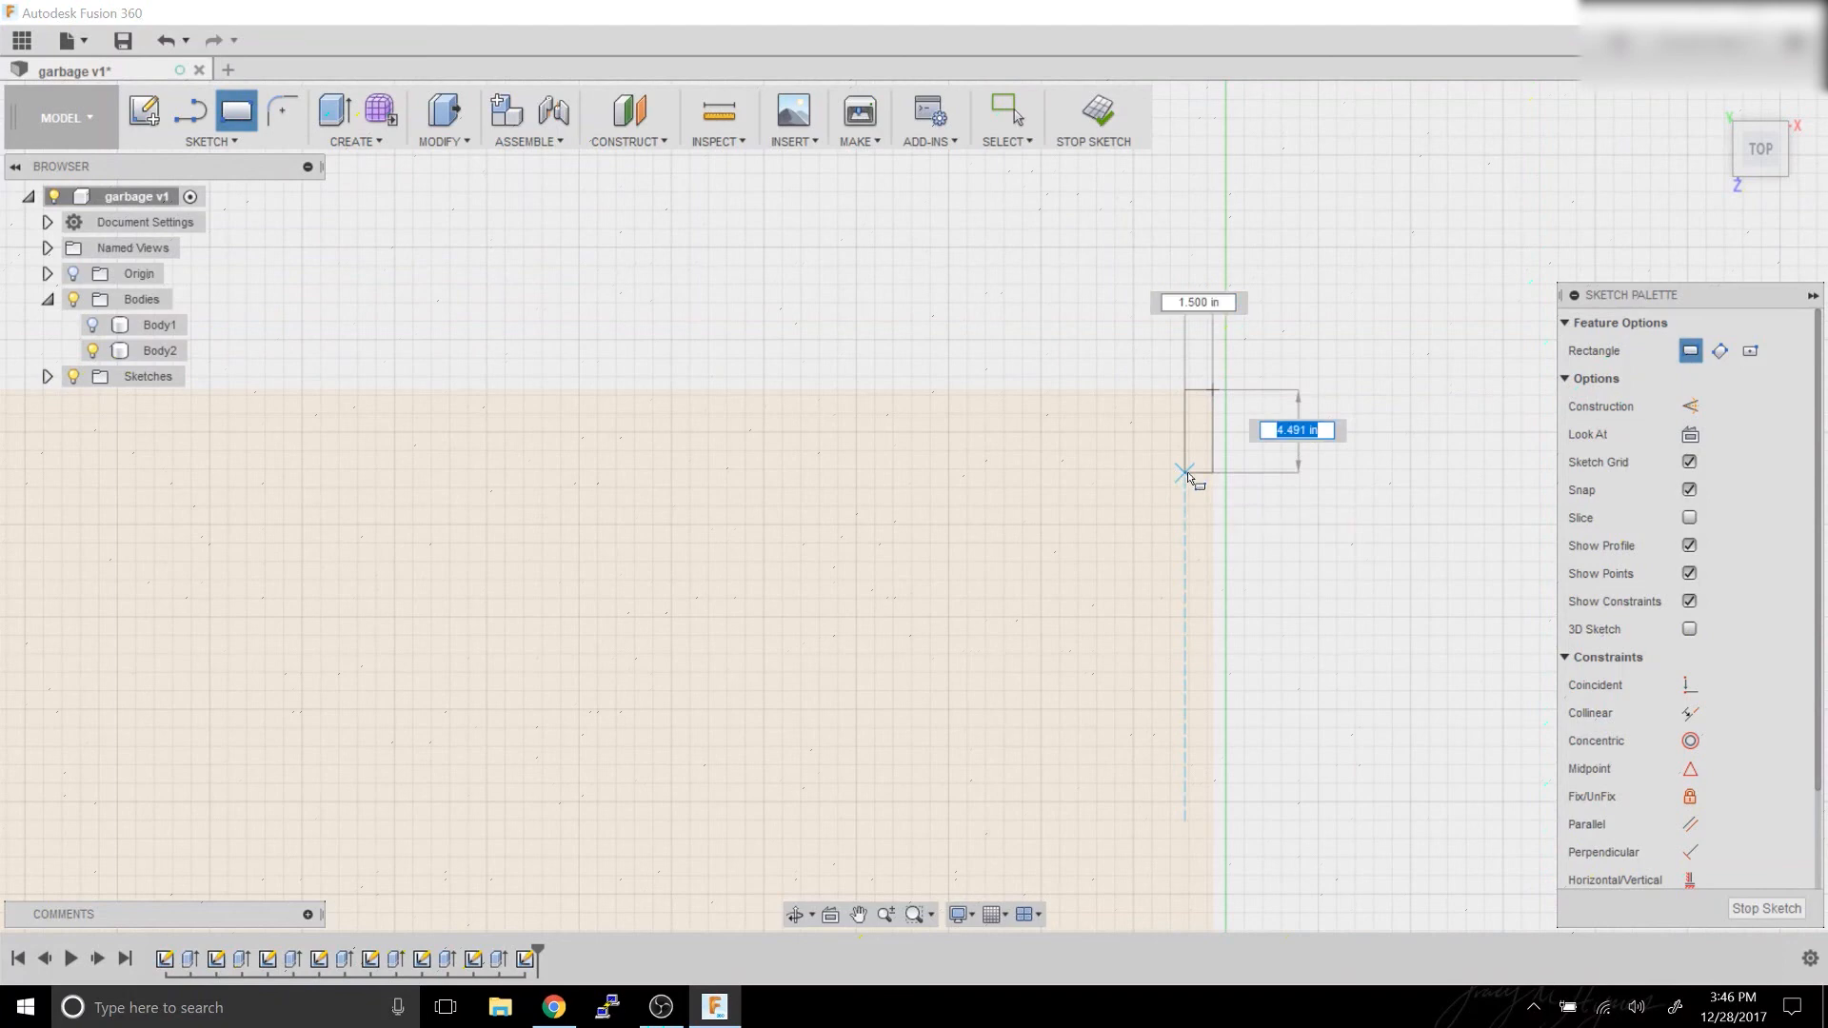
pyautogui.write('3.5')
pyautogui.press('Tab')
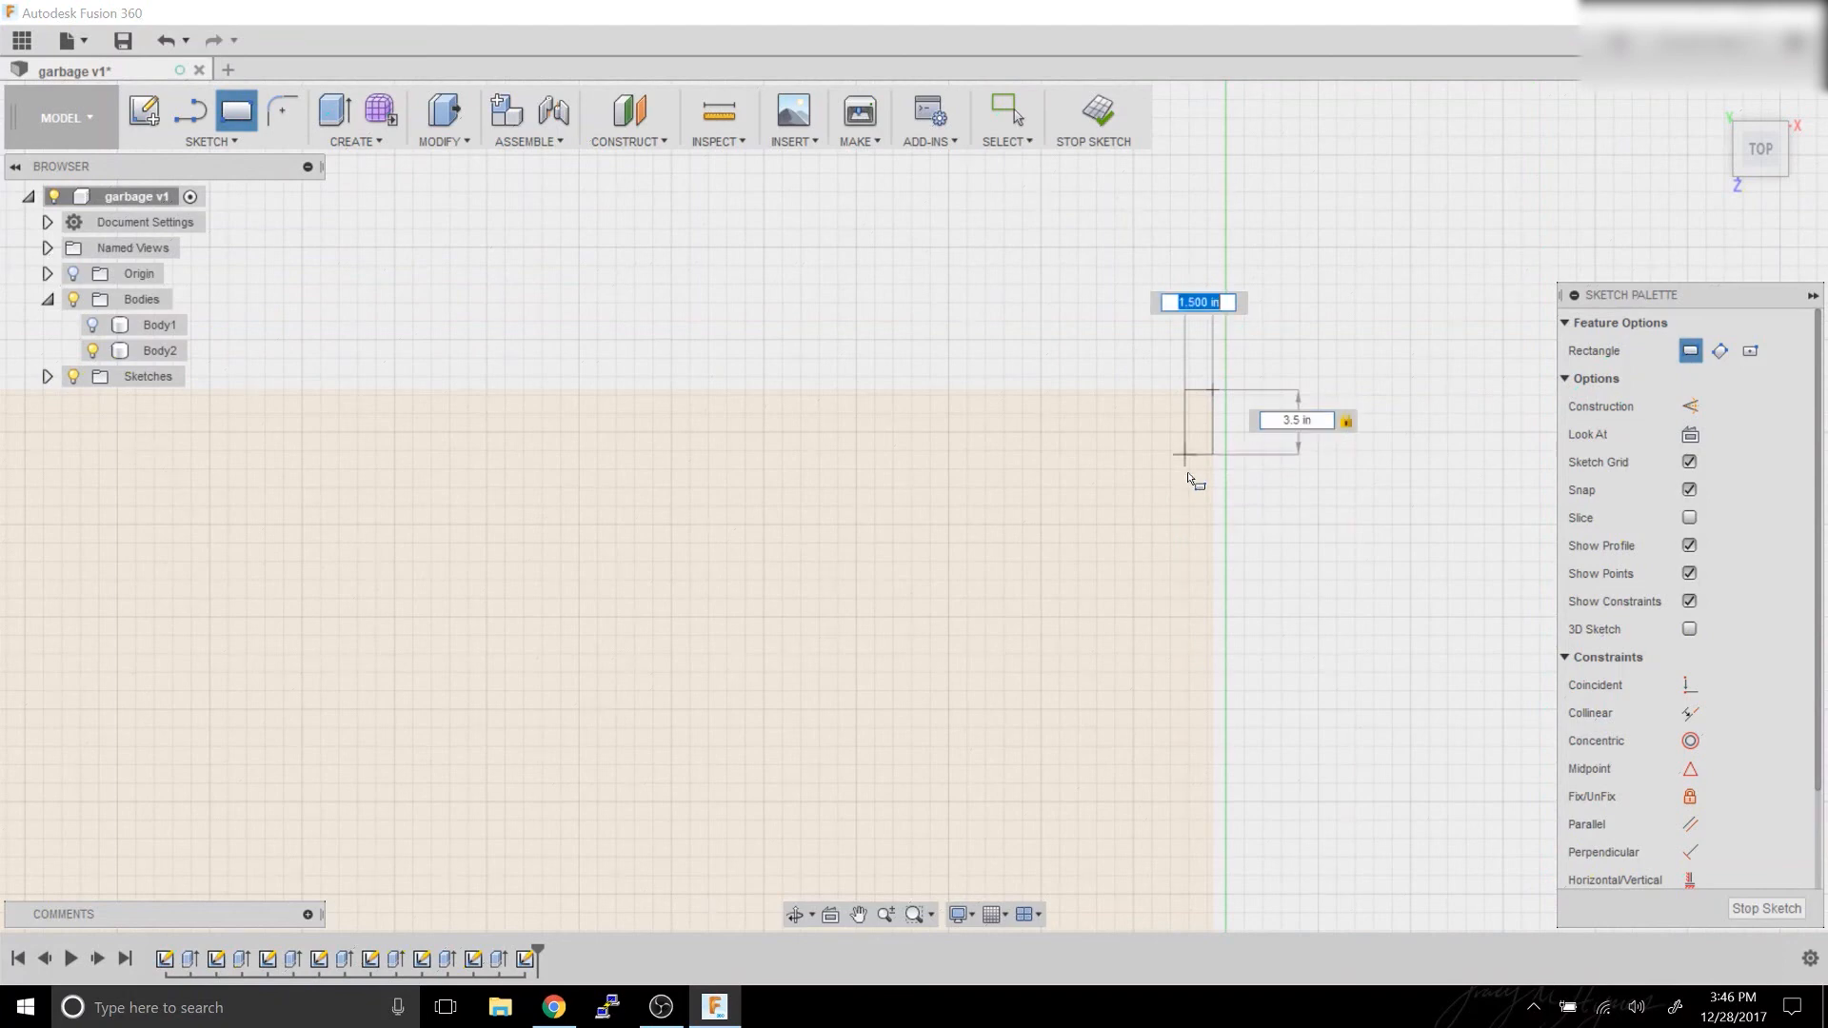
pyautogui.press('Tab')
pyautogui.press('Return')
pyautogui.press('Escape')
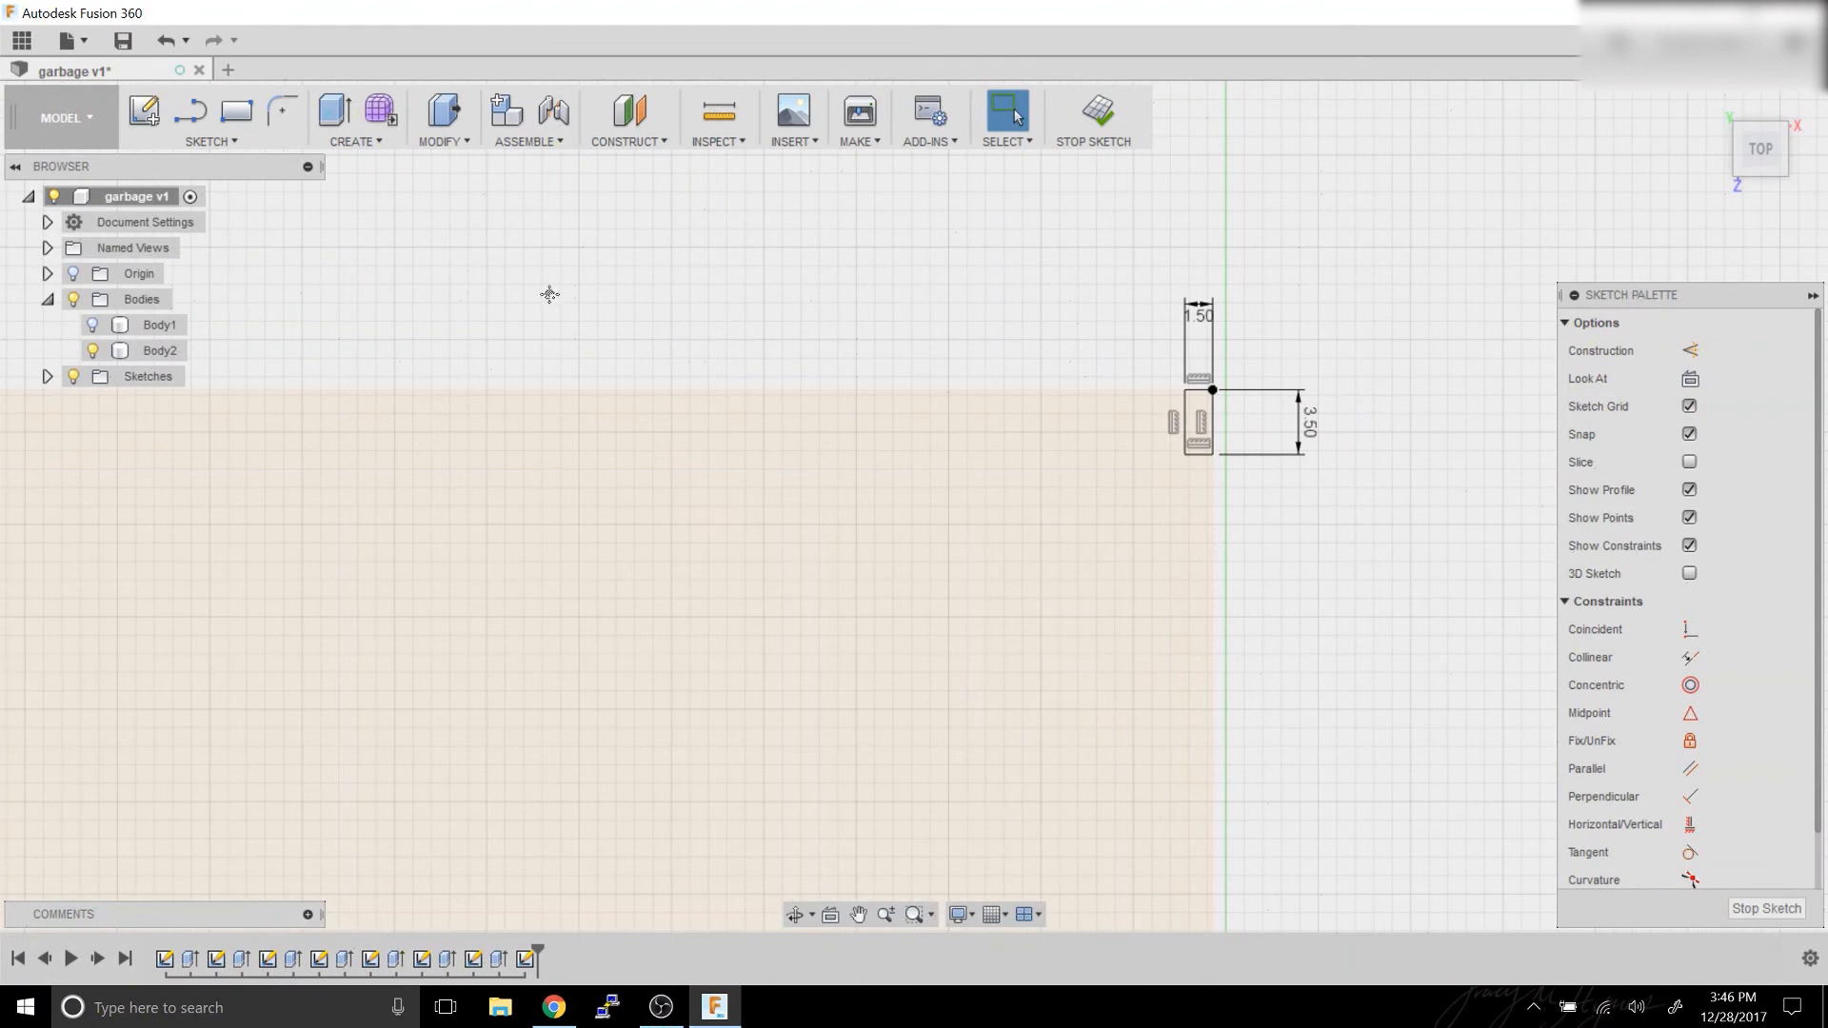
# Draw a rectangle 1.75 in wide and 1.5 in high from the back edge's midpoint, extending left along the rail.
pyautogui.moveTo(575, 305); pyautogui.dragTo(856, 257, button='middle')
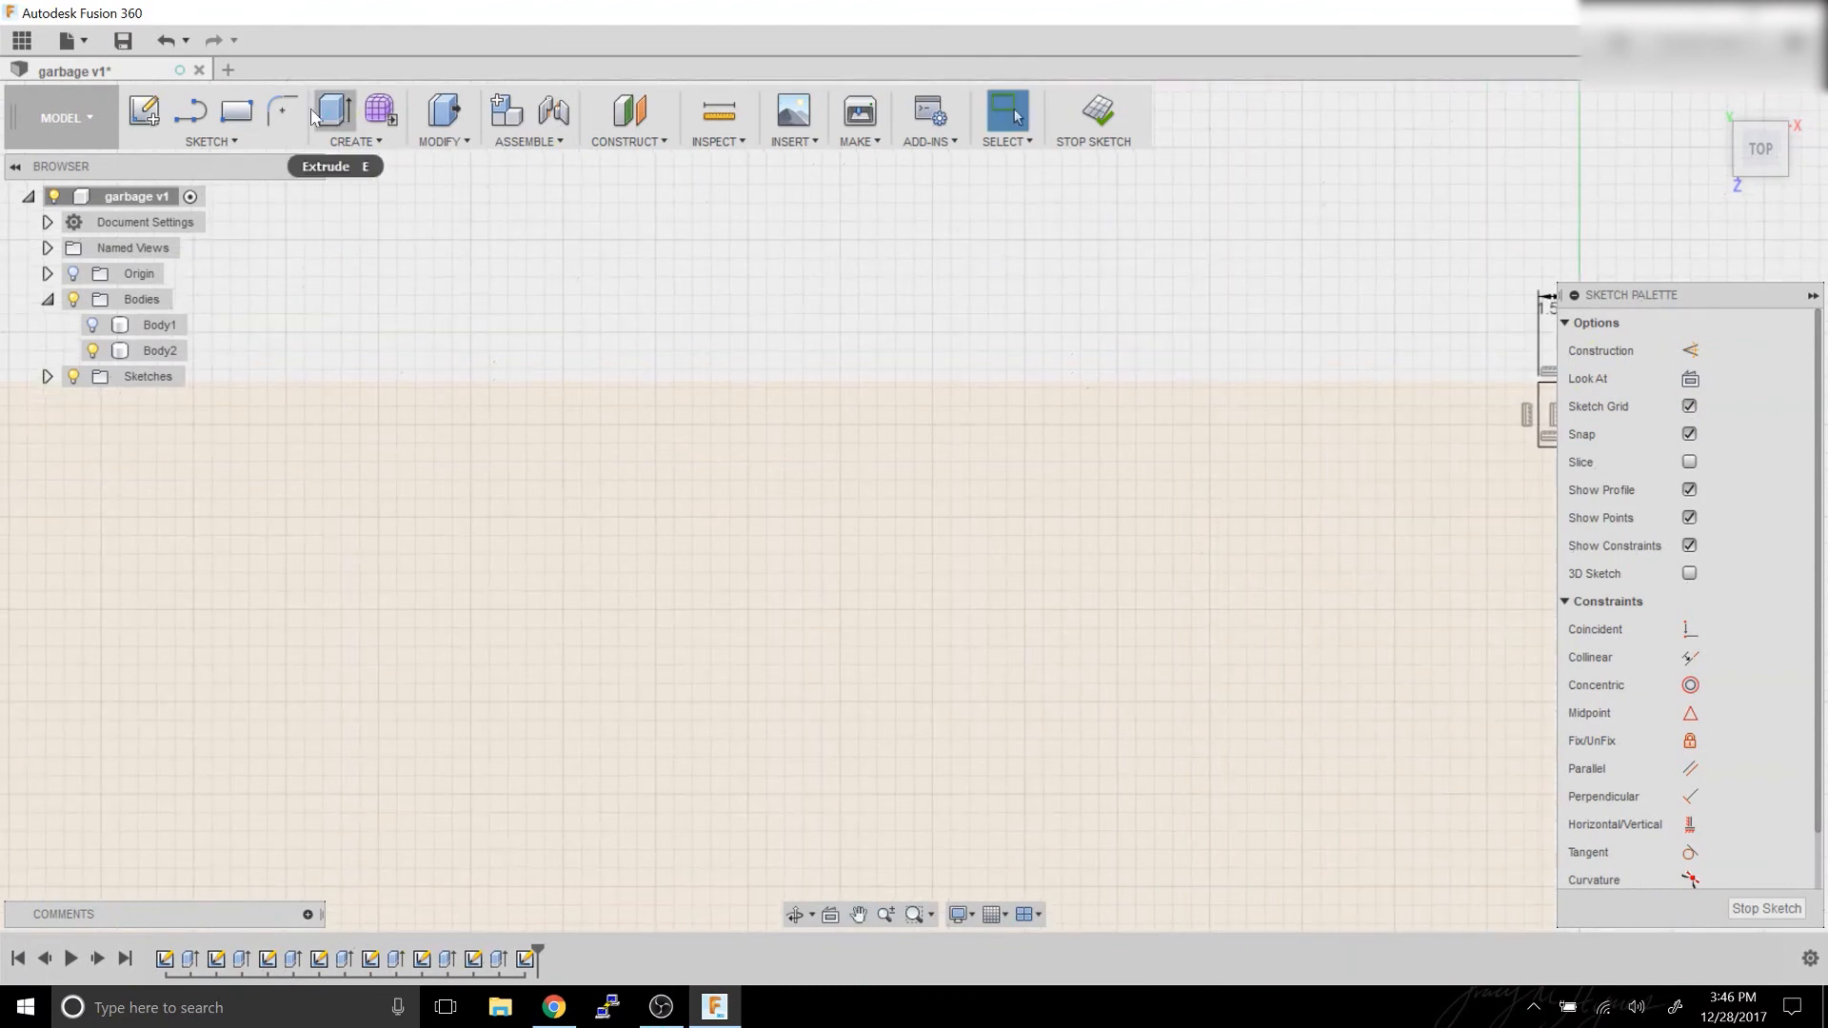
pyautogui.press('r')
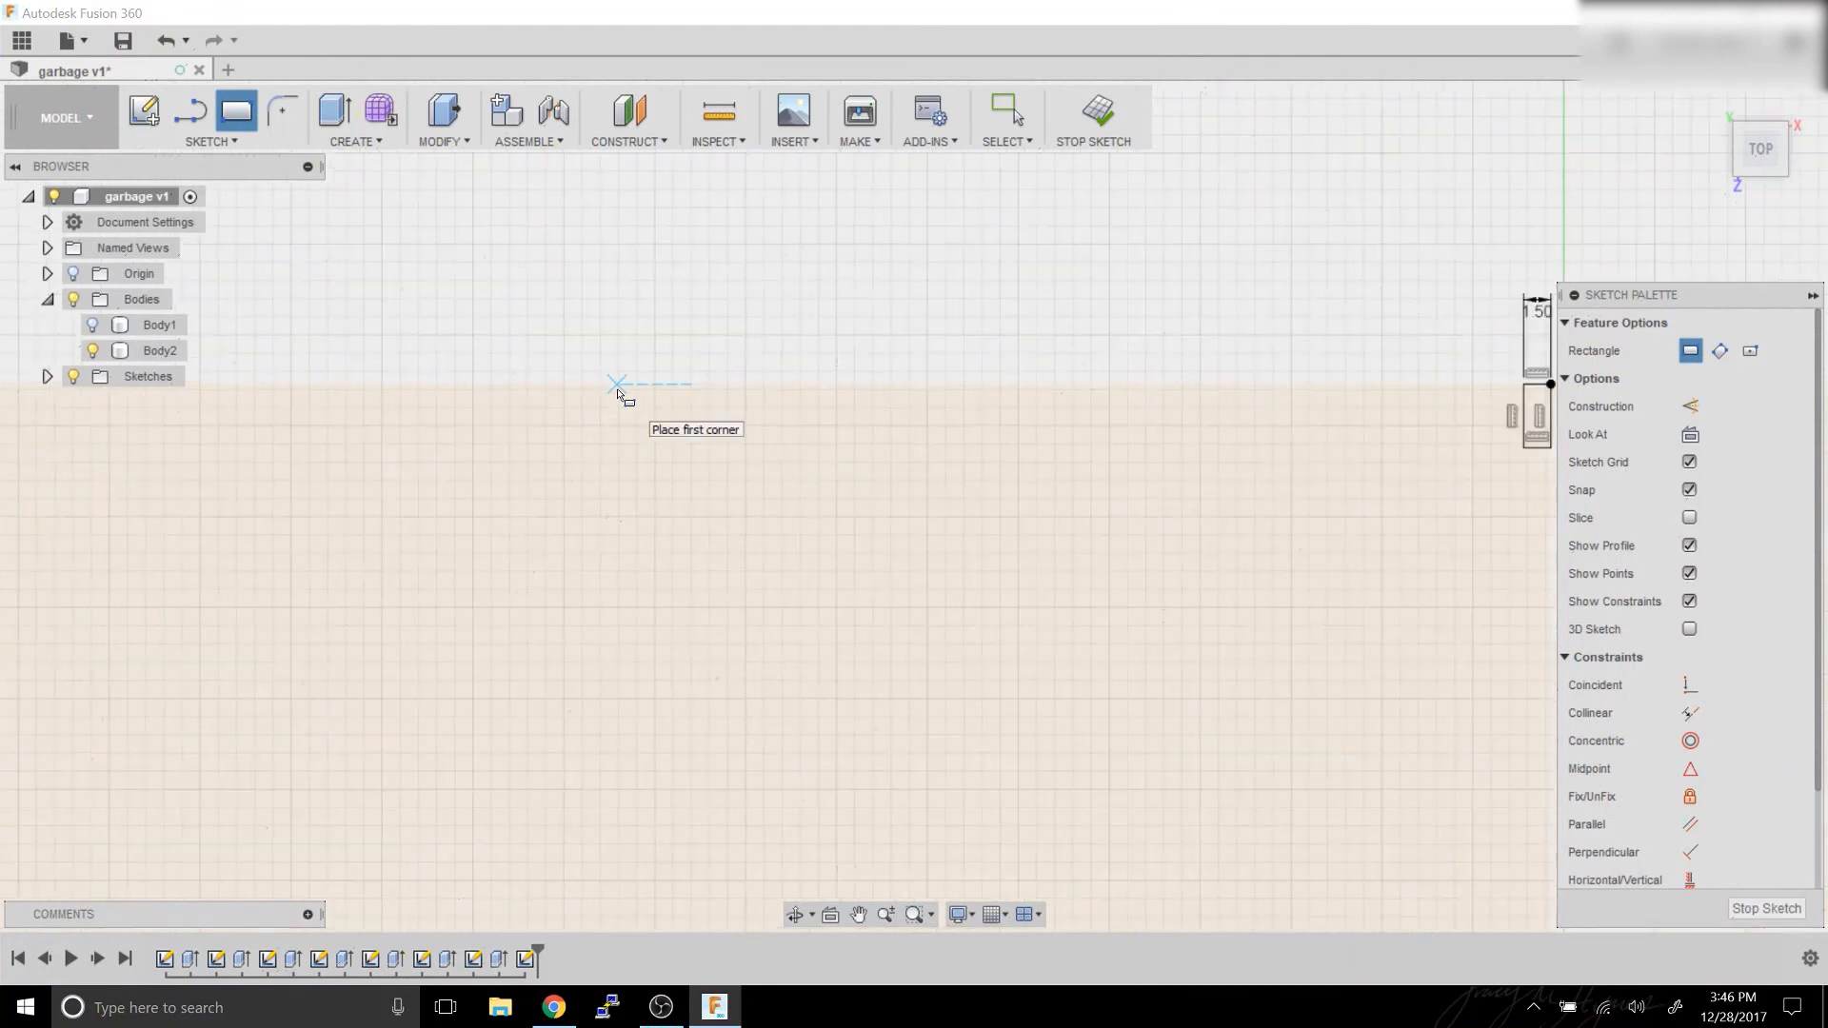
pyautogui.scroll(-3, 619, 387)
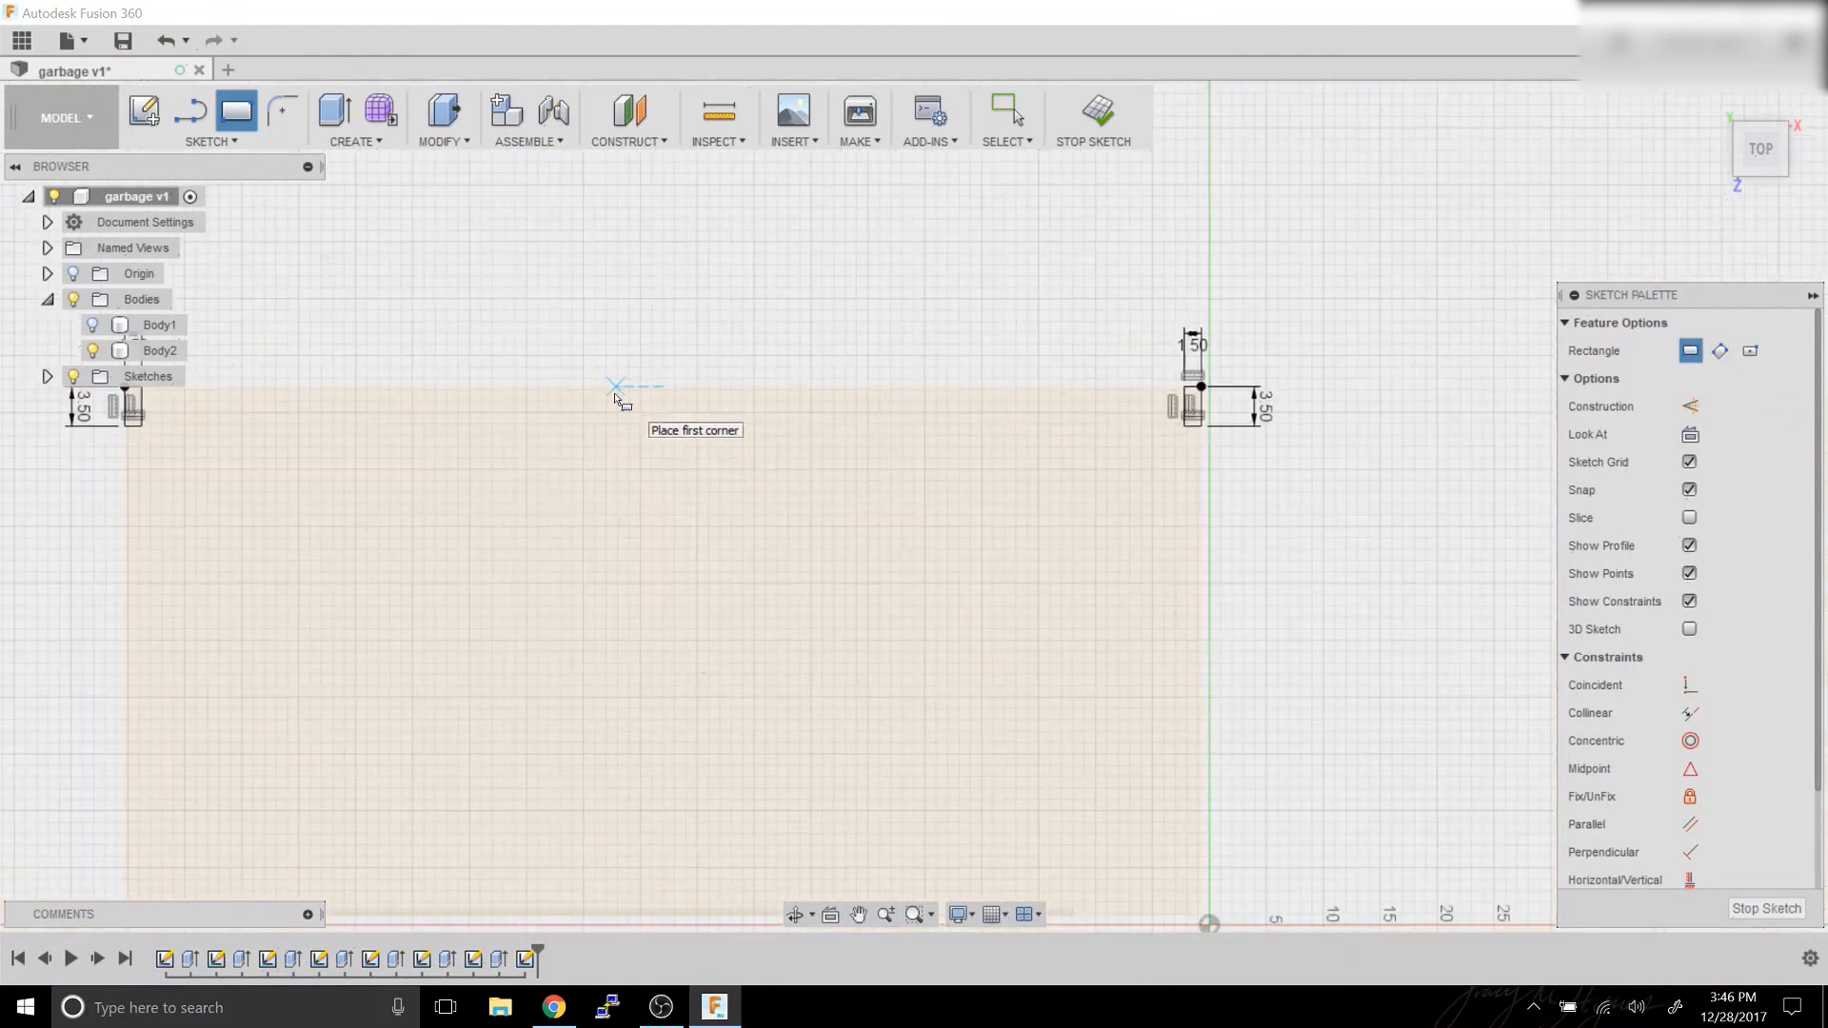
pyautogui.click(669, 395)
pyautogui.scroll(10, 669, 401)
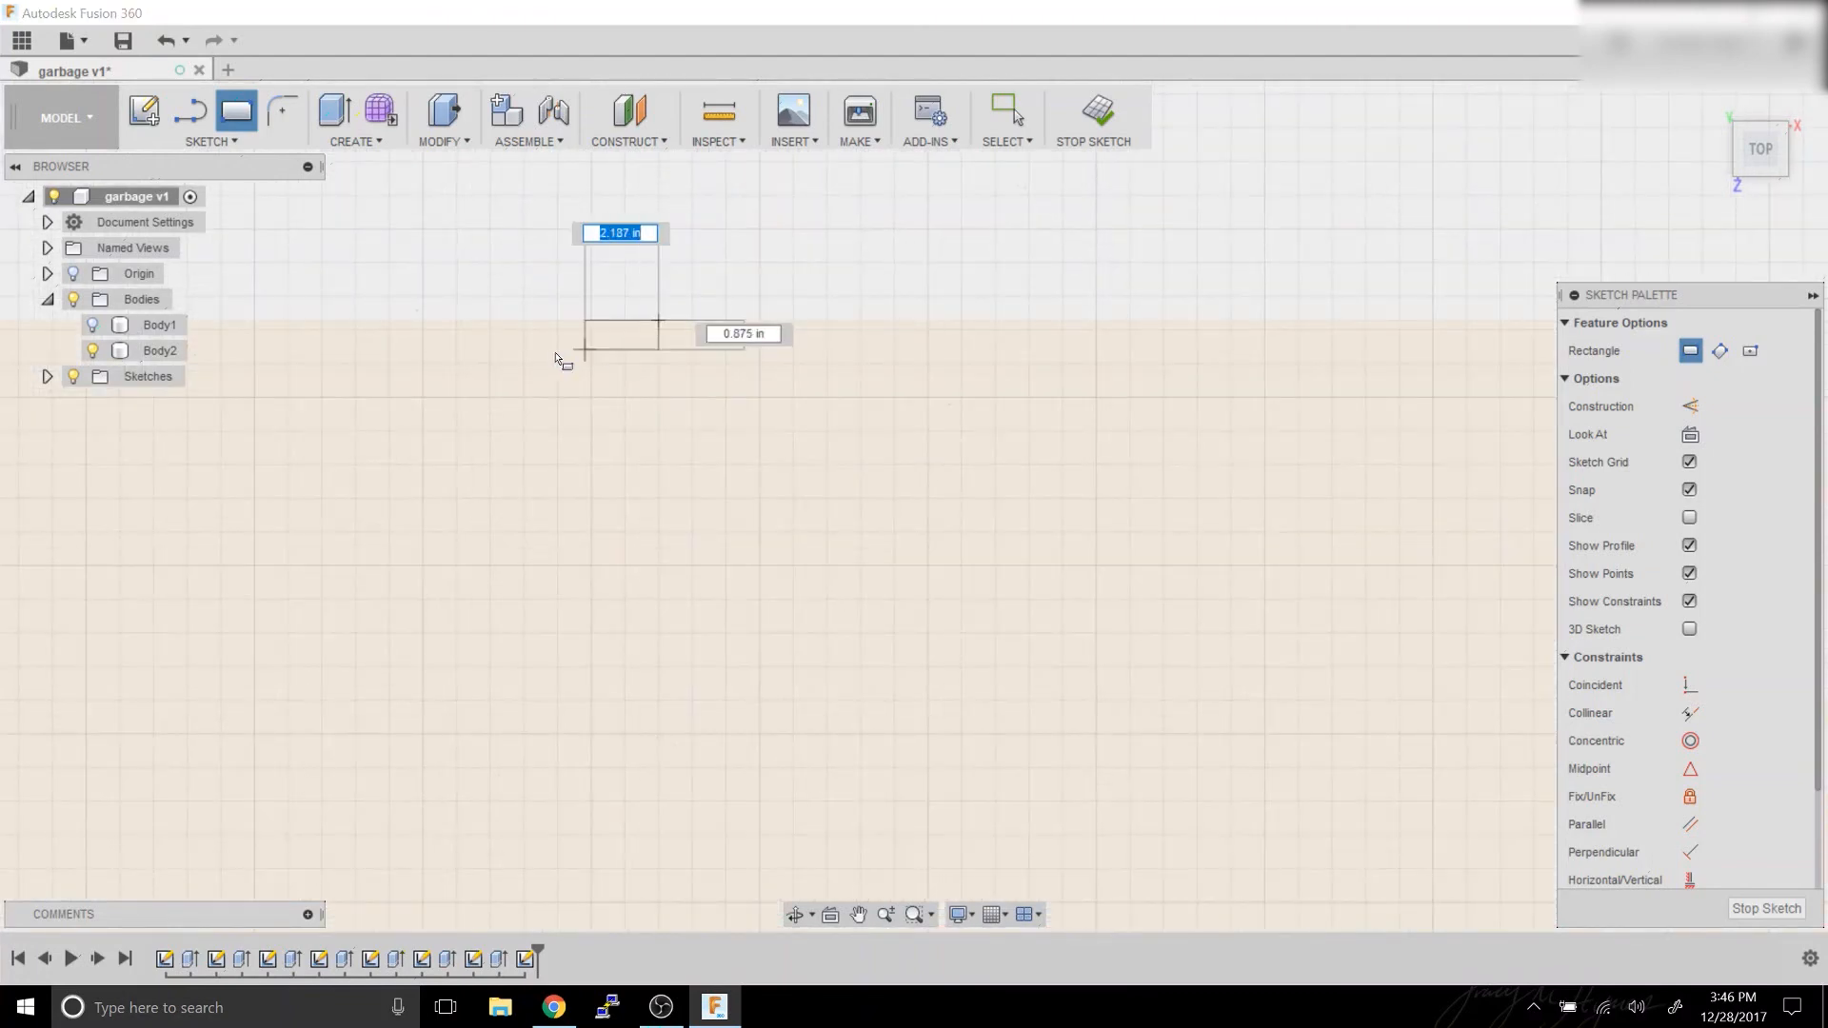
pyautogui.write('1')
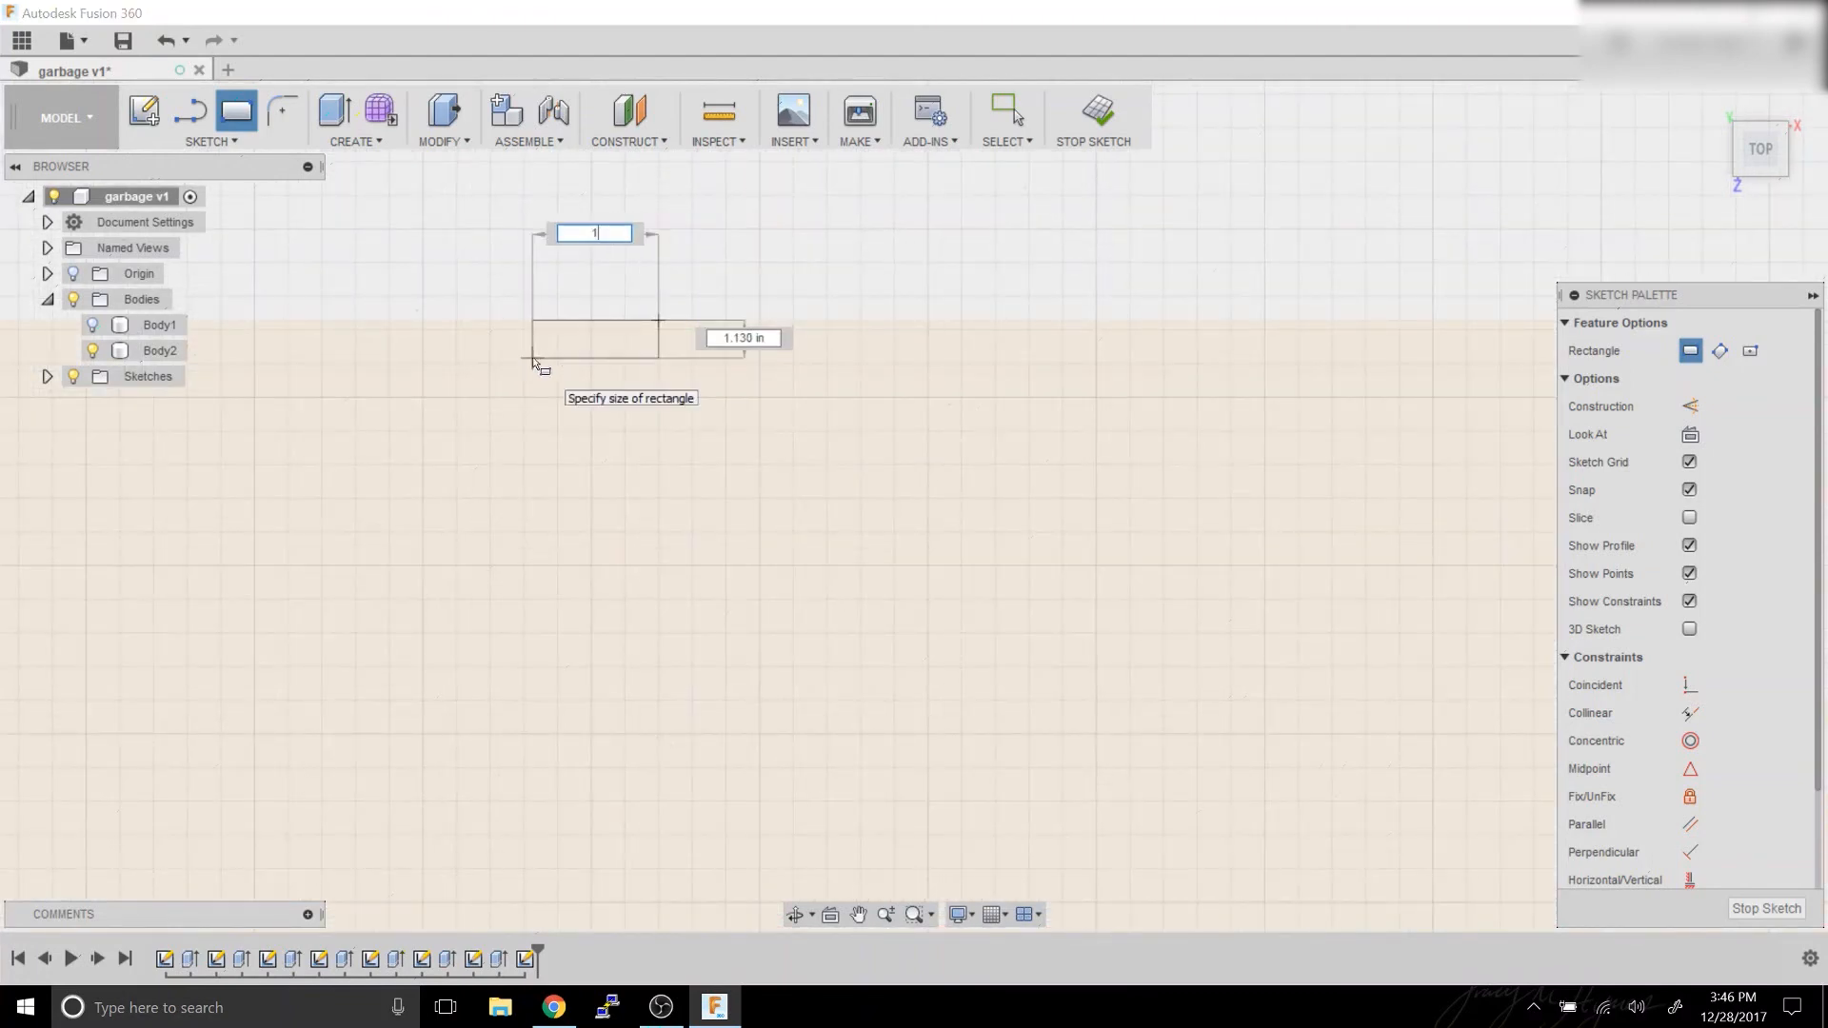
pyautogui.write('.75')
pyautogui.press('Tab')
pyautogui.write('1')
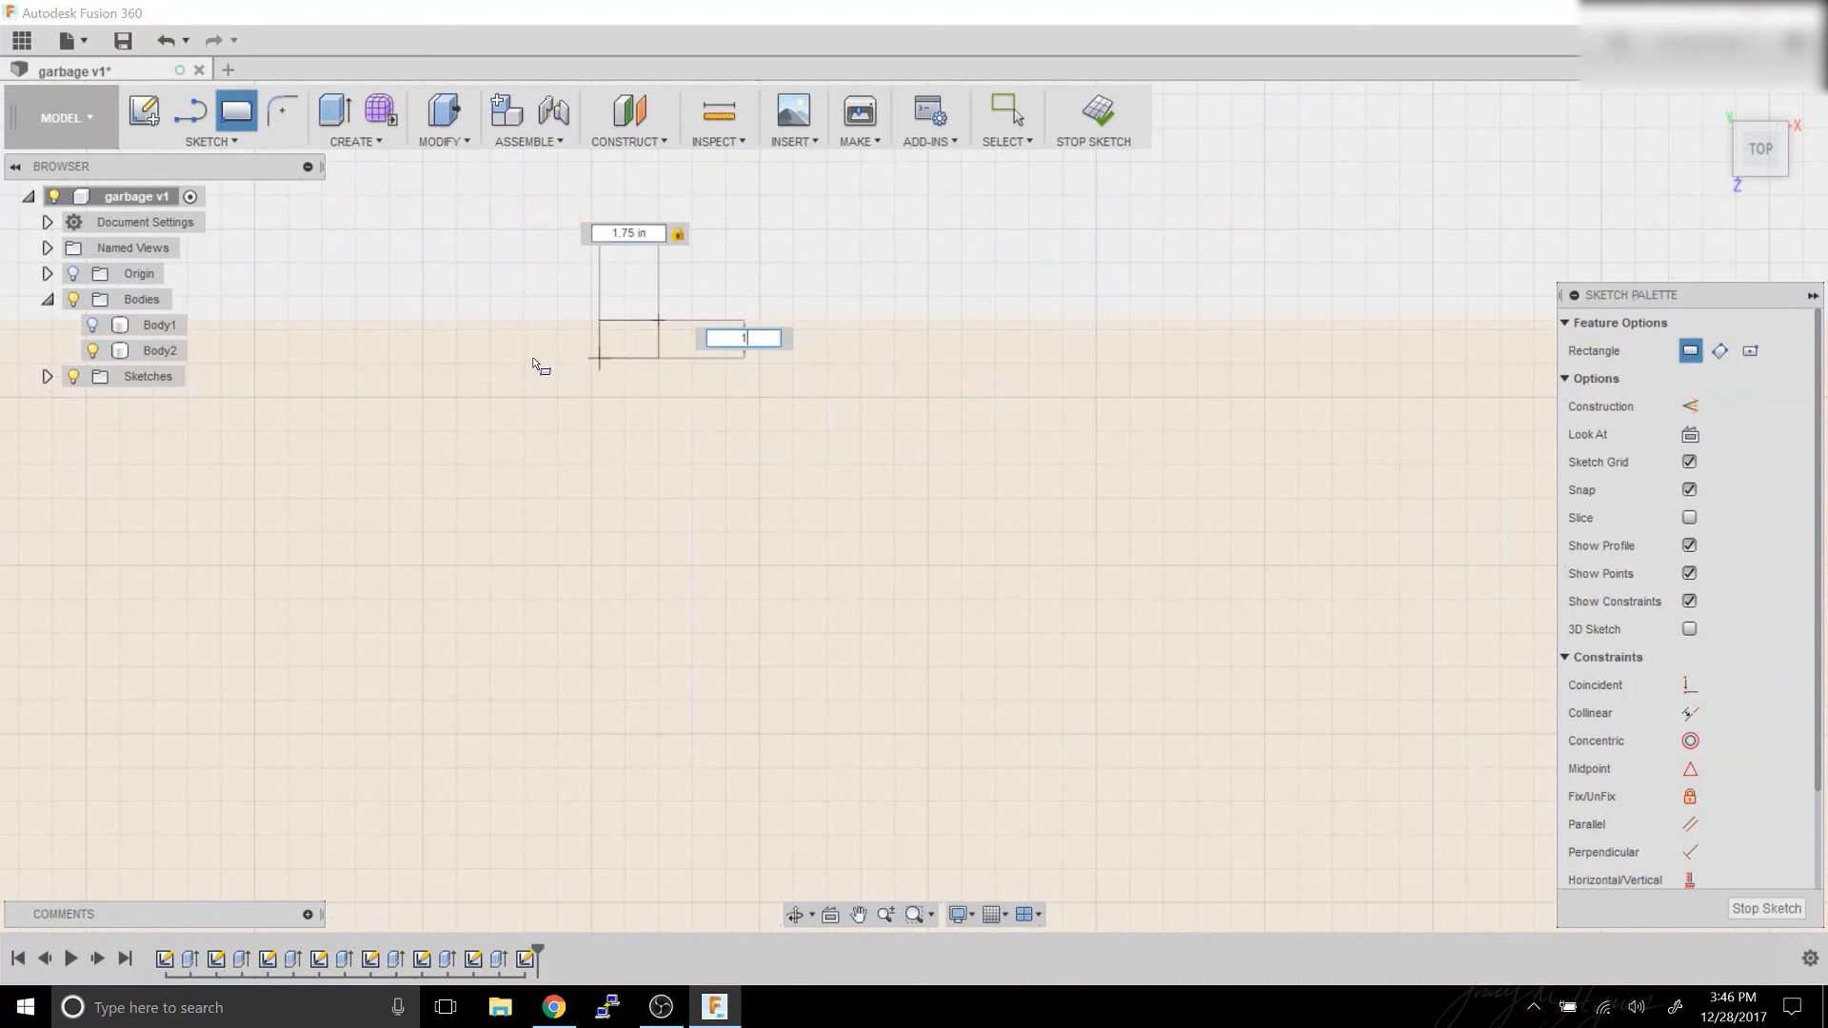
pyautogui.write('.5')
pyautogui.press('Tab')
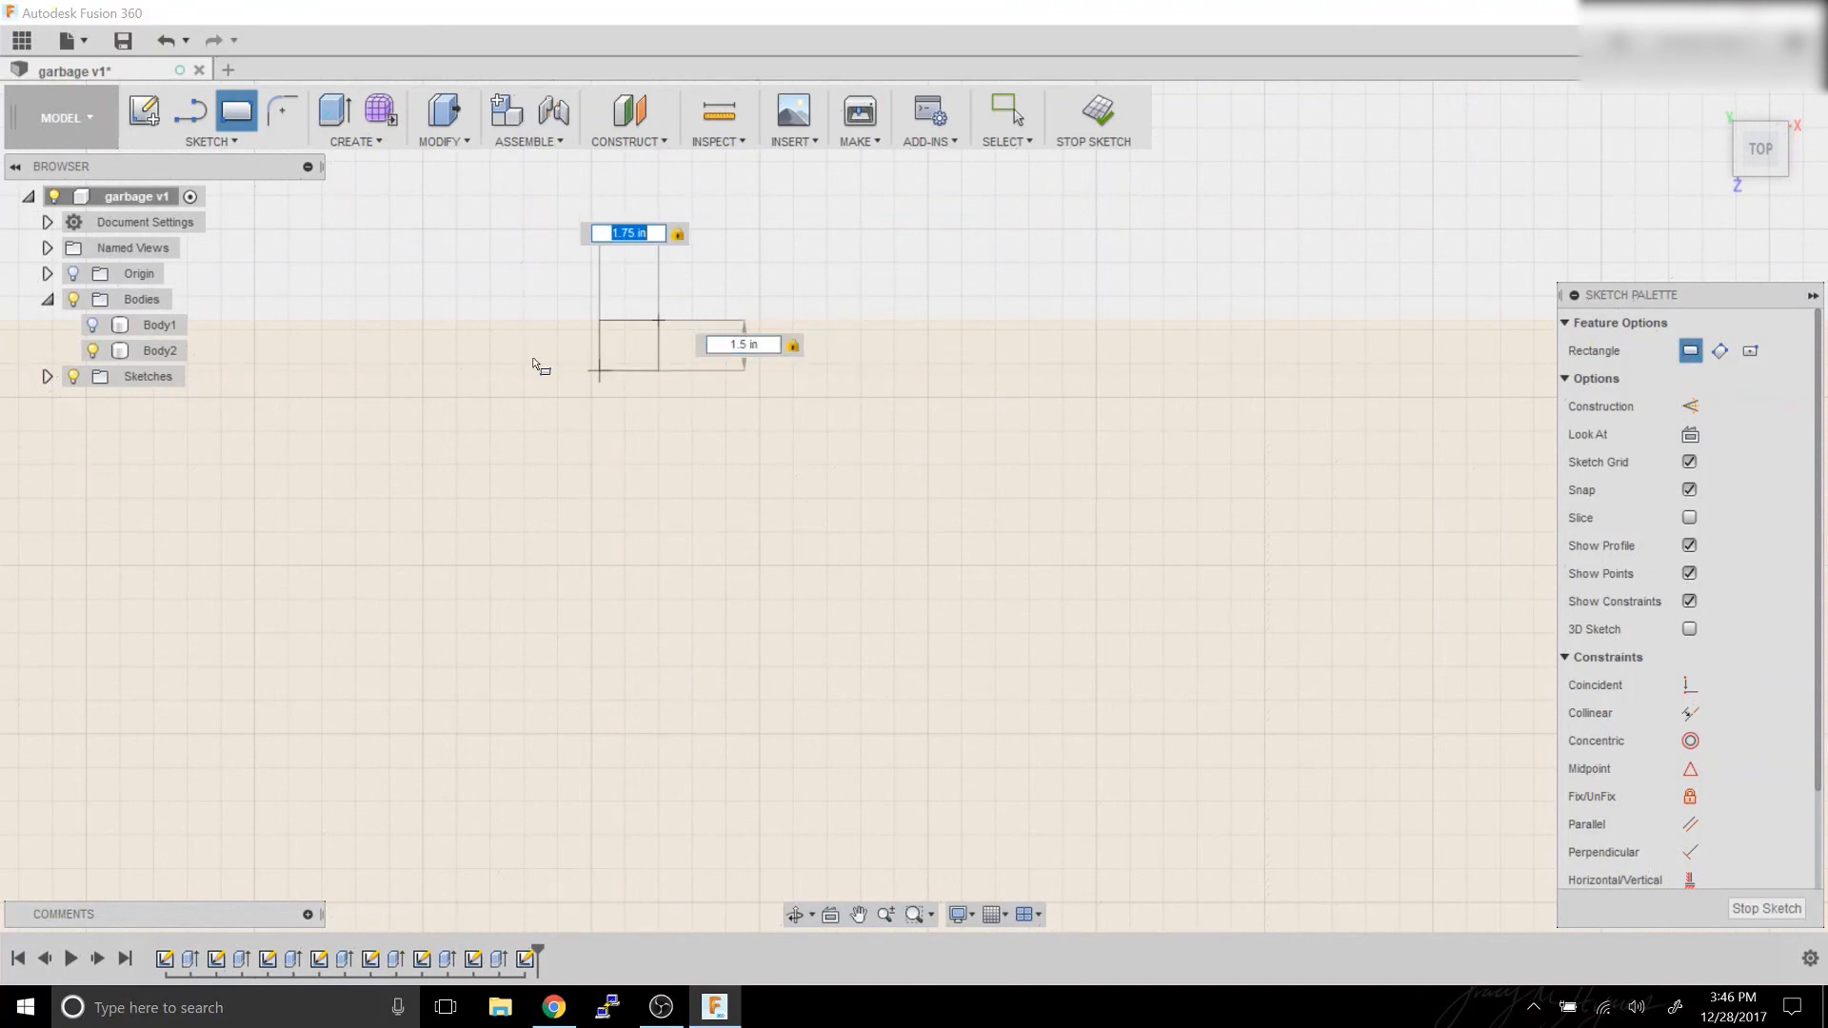
pyautogui.press('Return')
pyautogui.press('Escape')
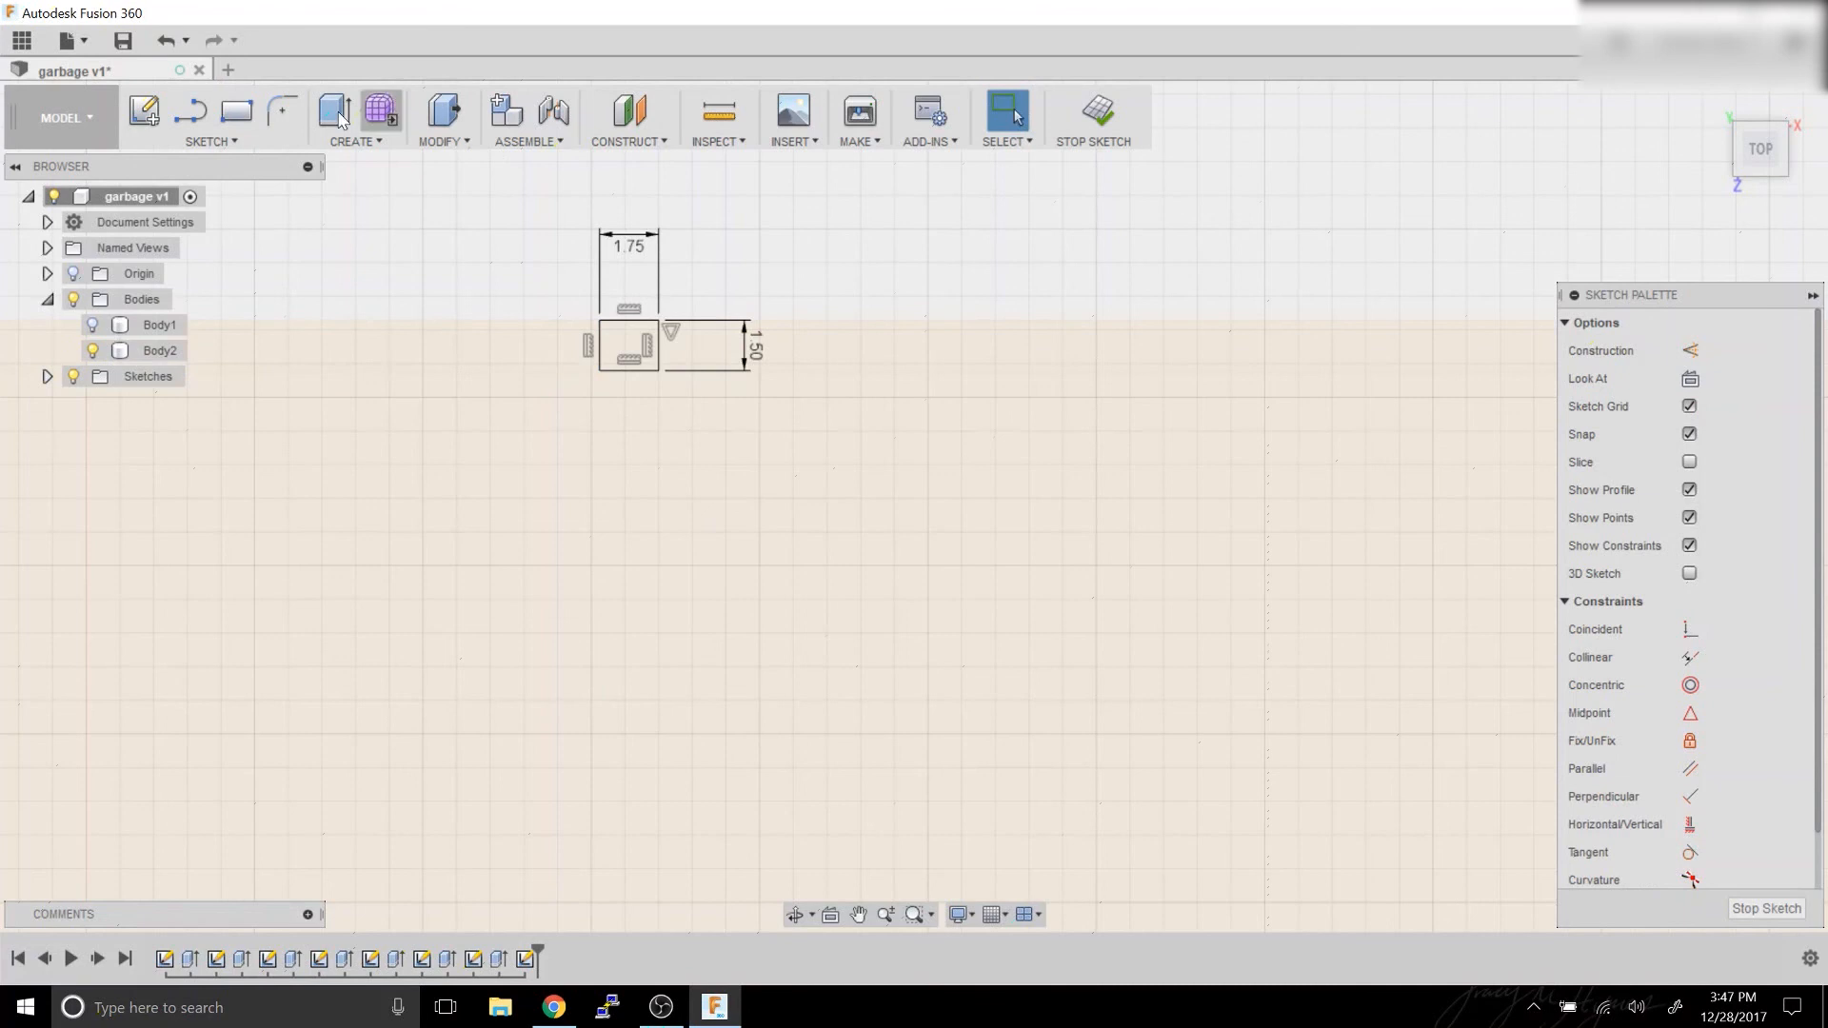
# Draw a rectangle 1.75 in wide and 1.5 in high from the back edge's midpoint, extending right along the rail.
pyautogui.click(250, 122)
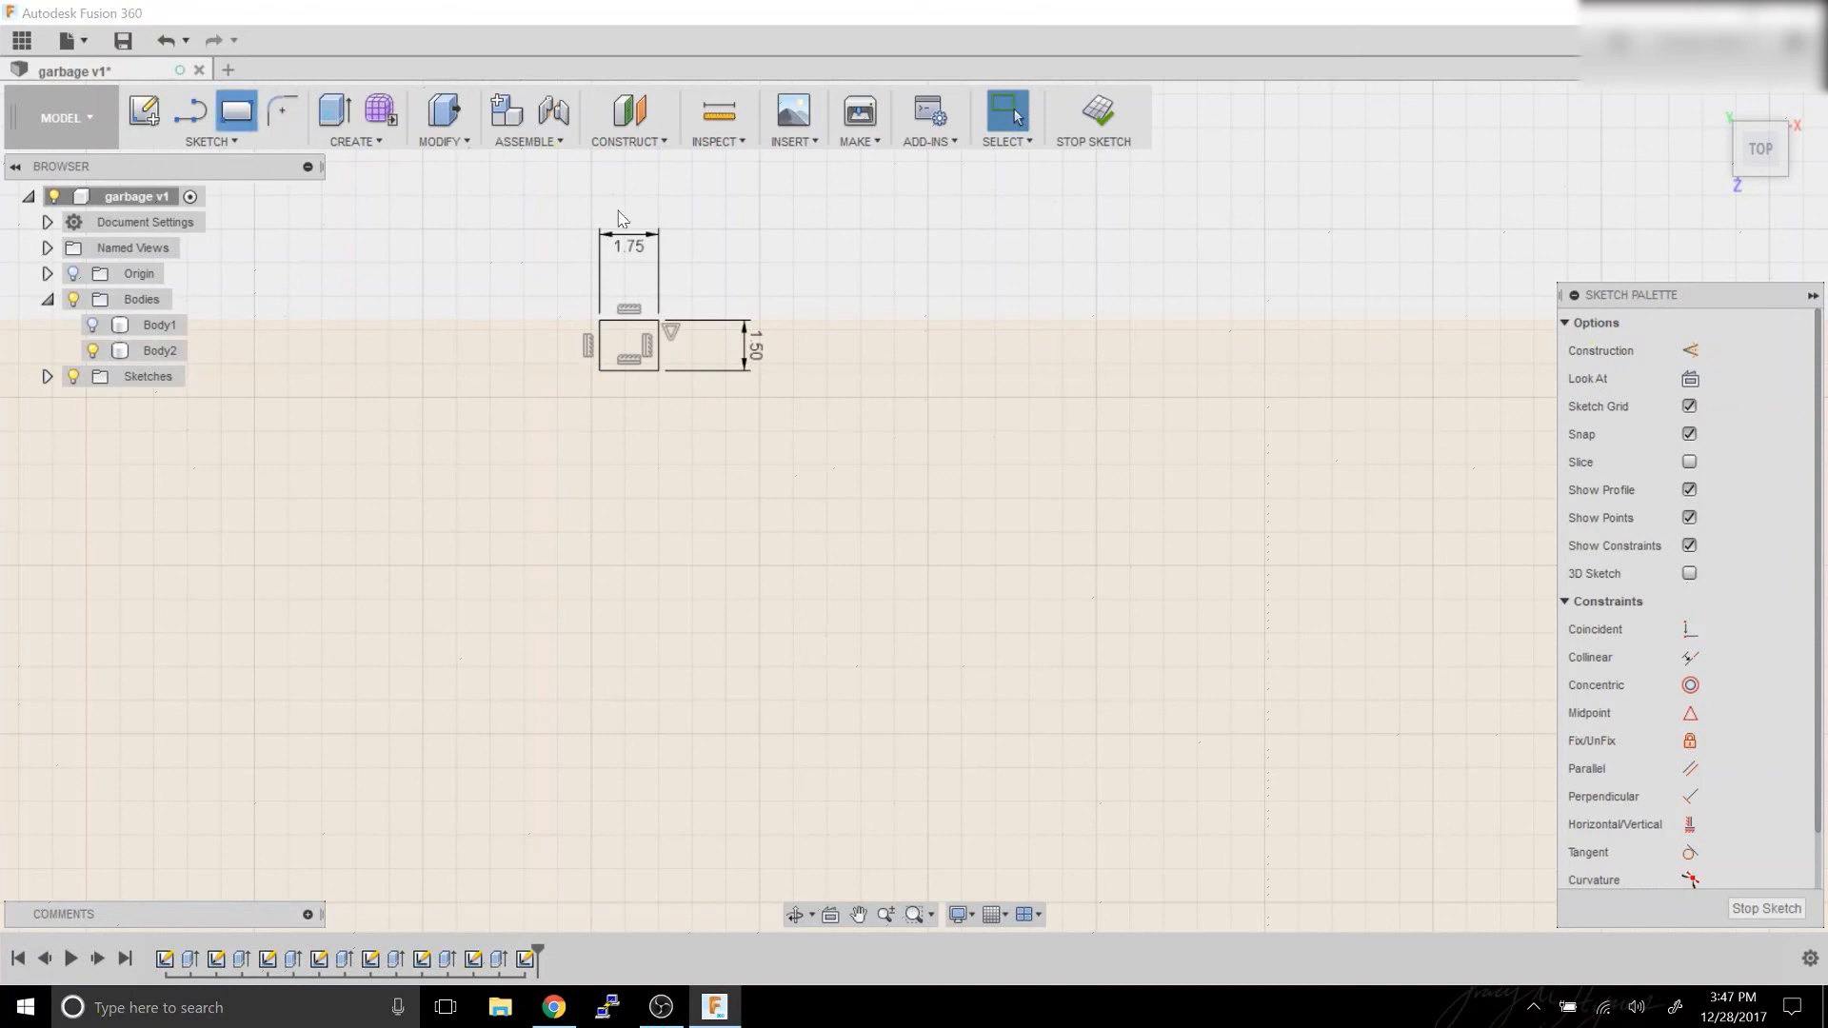
pyautogui.click(656, 322)
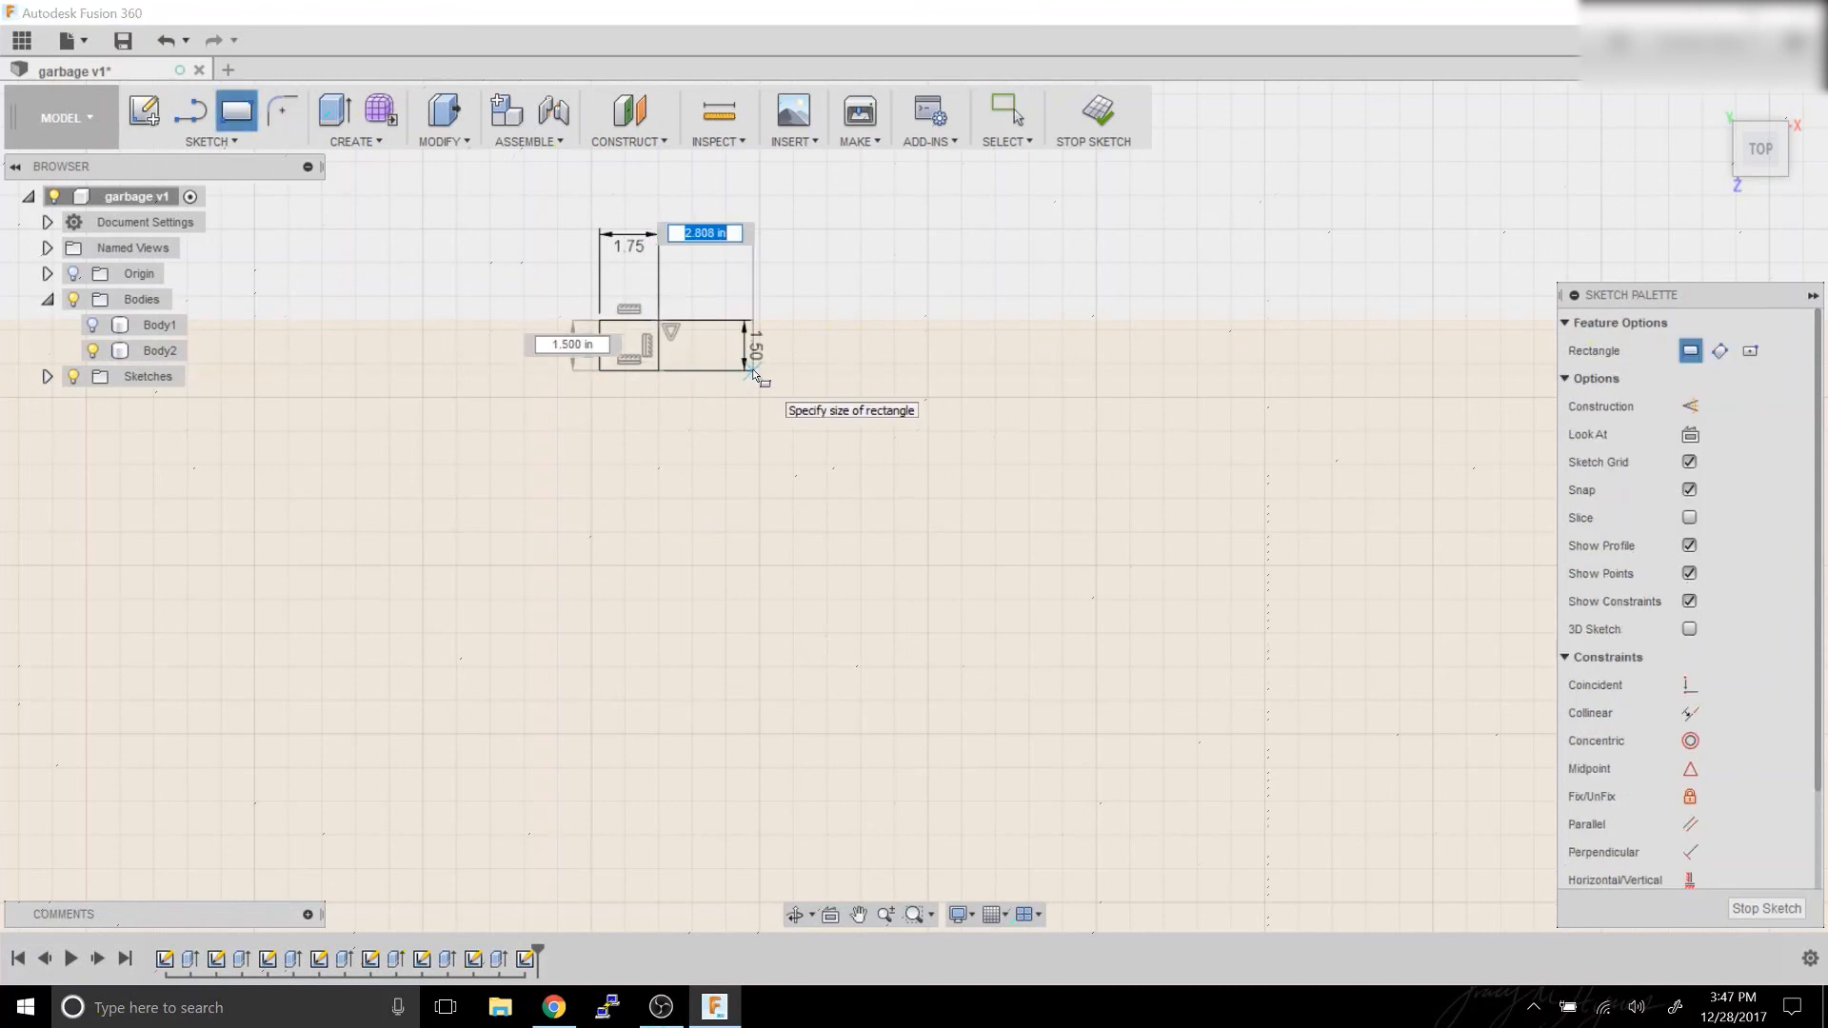
pyautogui.write('1.75')
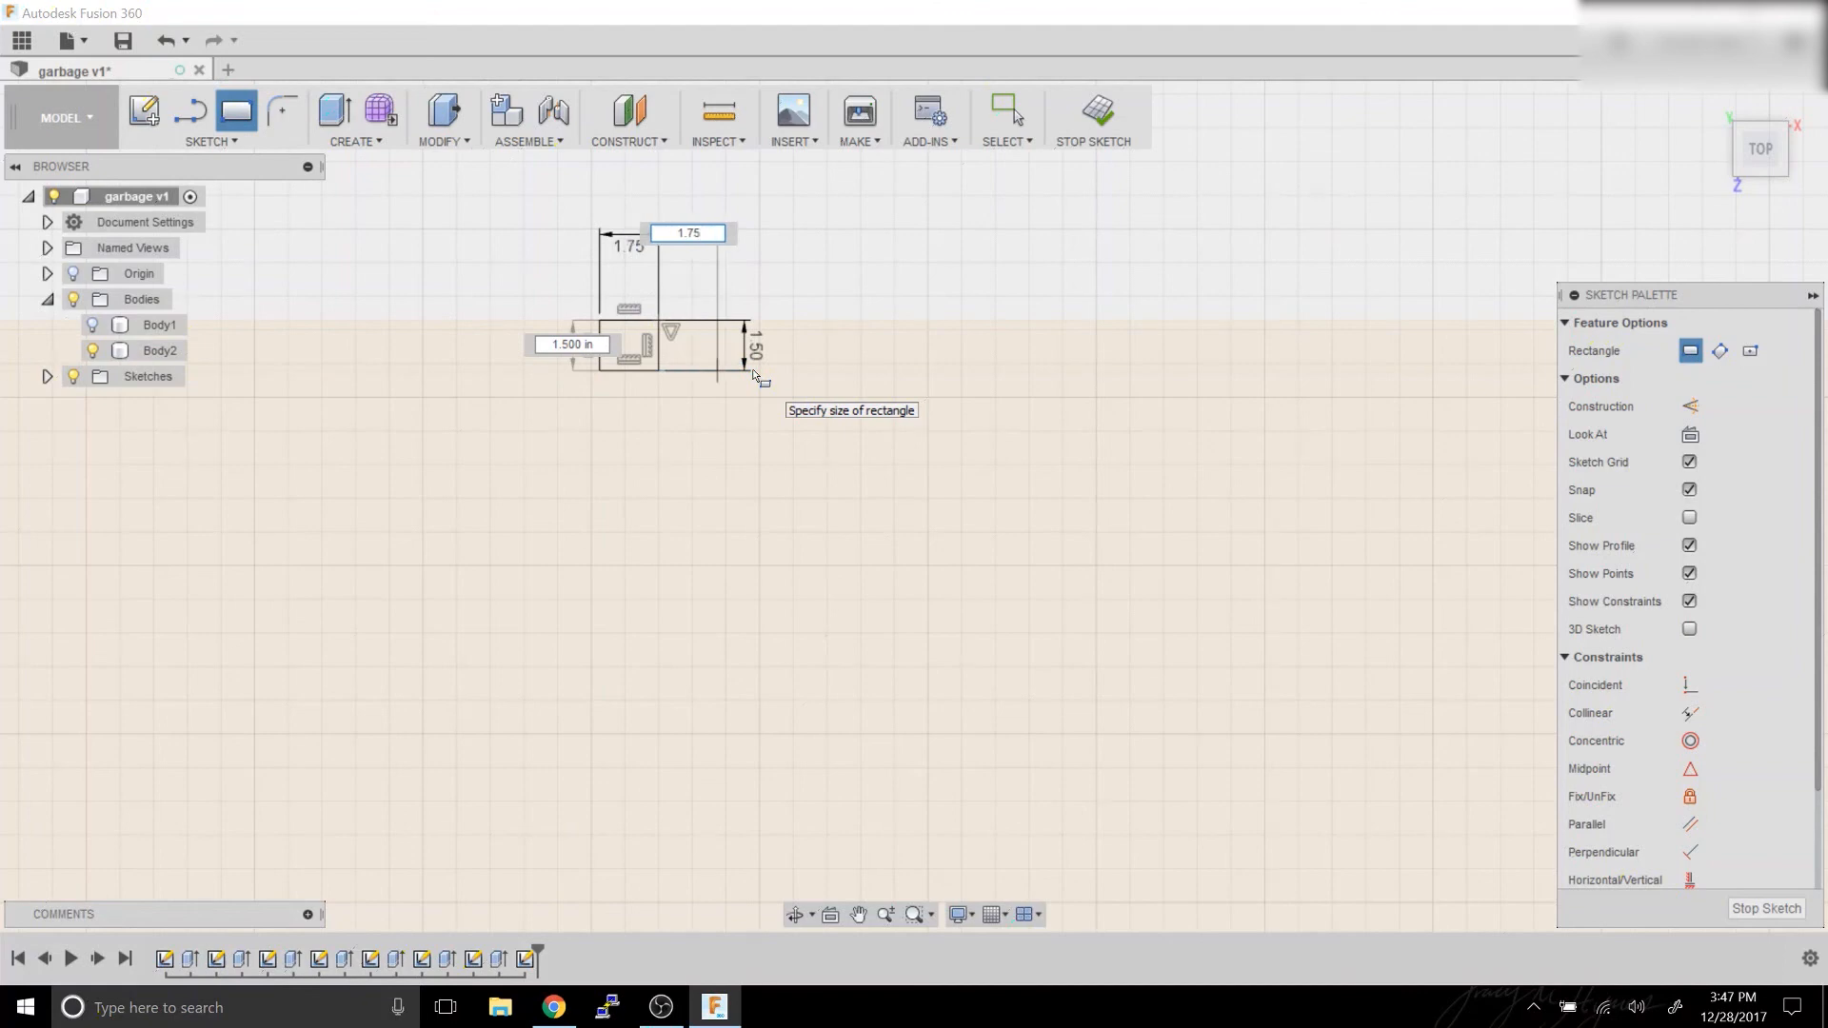
pyautogui.press('Tab')
pyautogui.press('Tab')
pyautogui.press('Return')
pyautogui.press('Escape')
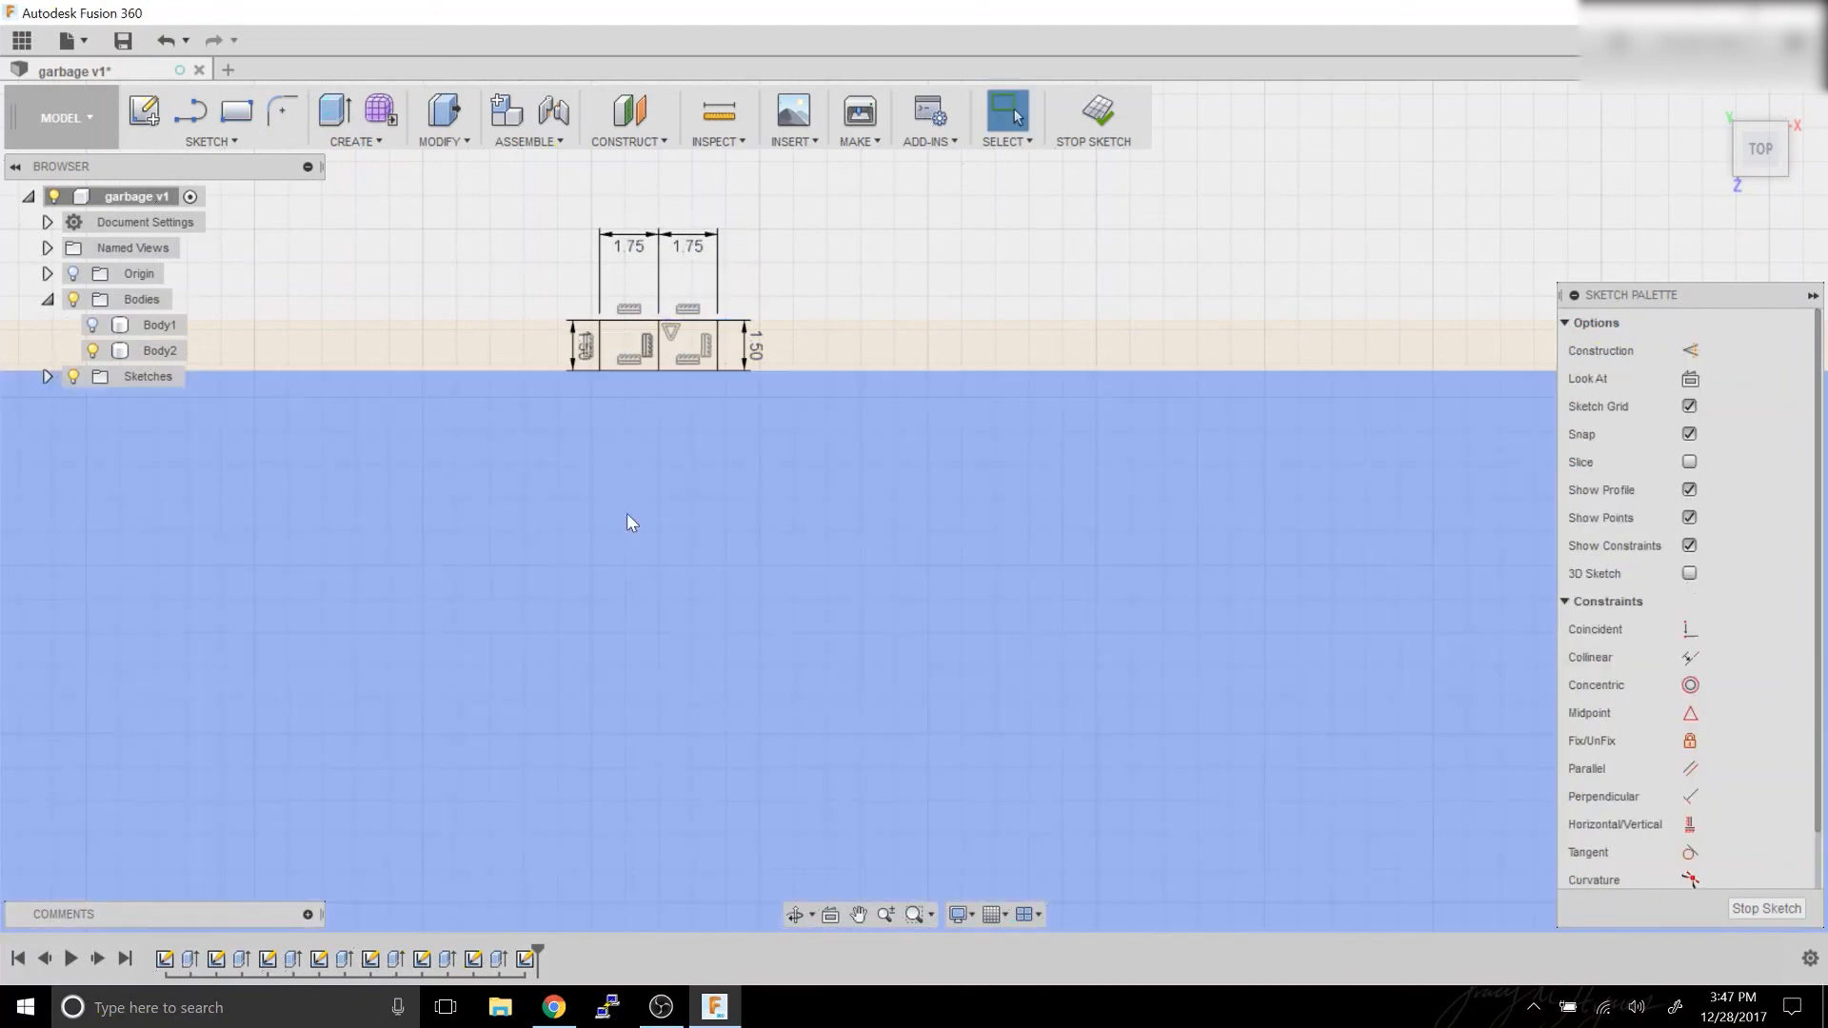
# Draw a rectangle 1.5 in wide and 3.5 in high inside the lower frame's front-left corner.
pyautogui.moveTo(706, 594); pyautogui.dragTo(773, 224, button='middle')
pyautogui.scroll(-3, 768, 547)
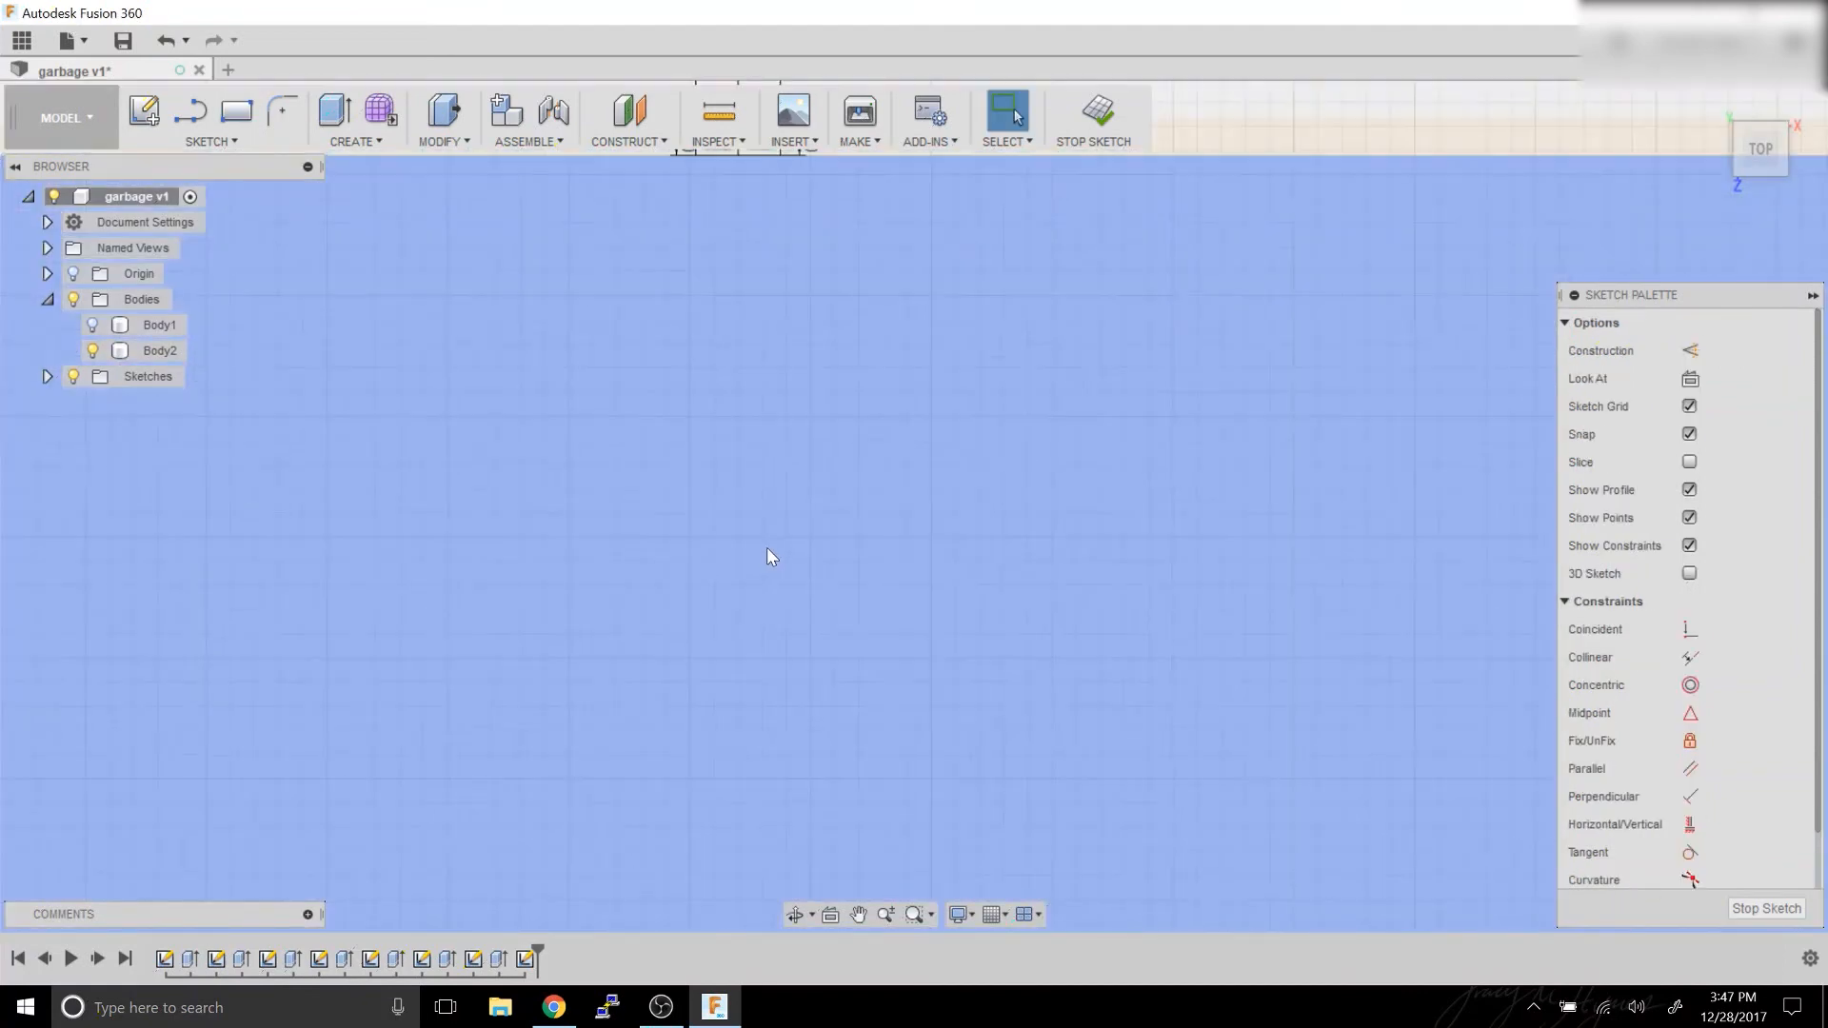
pyautogui.moveTo(621, 673); pyautogui.dragTo(852, 448, button='middle')
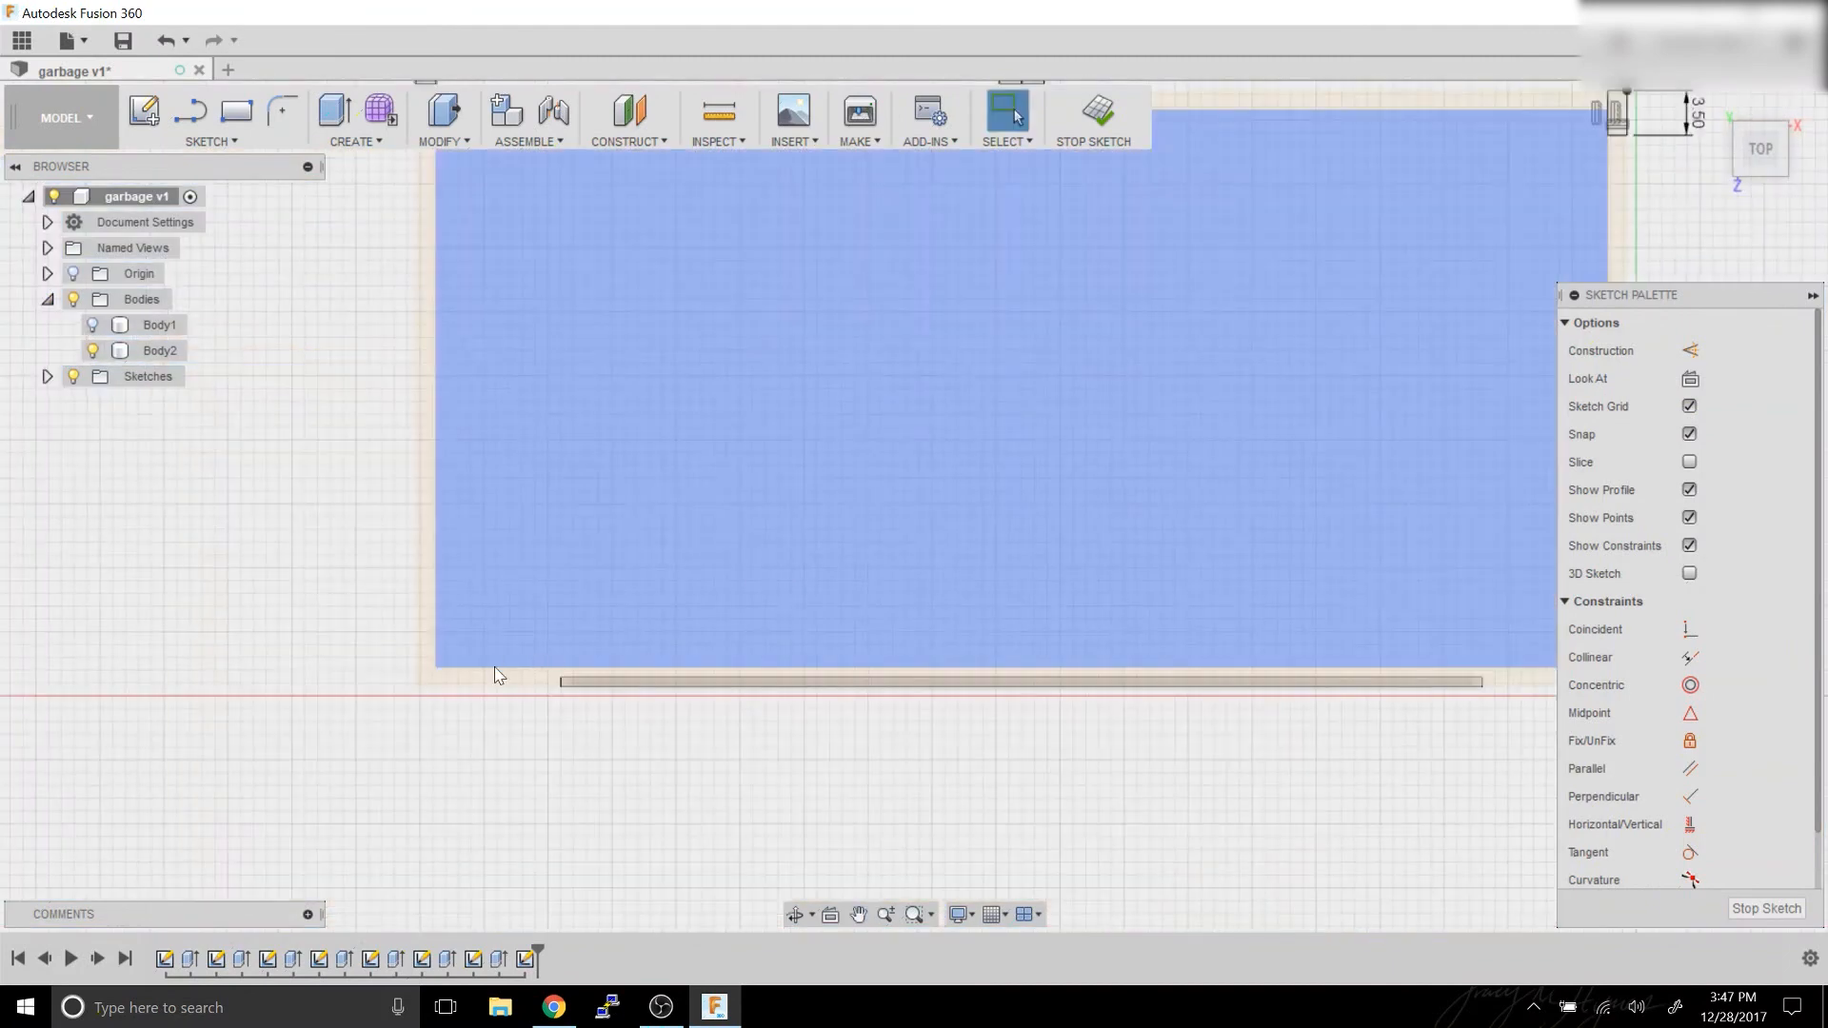
pyautogui.scroll(-2, 502, 673)
pyautogui.scroll(2, 464, 634)
pyautogui.press('r')
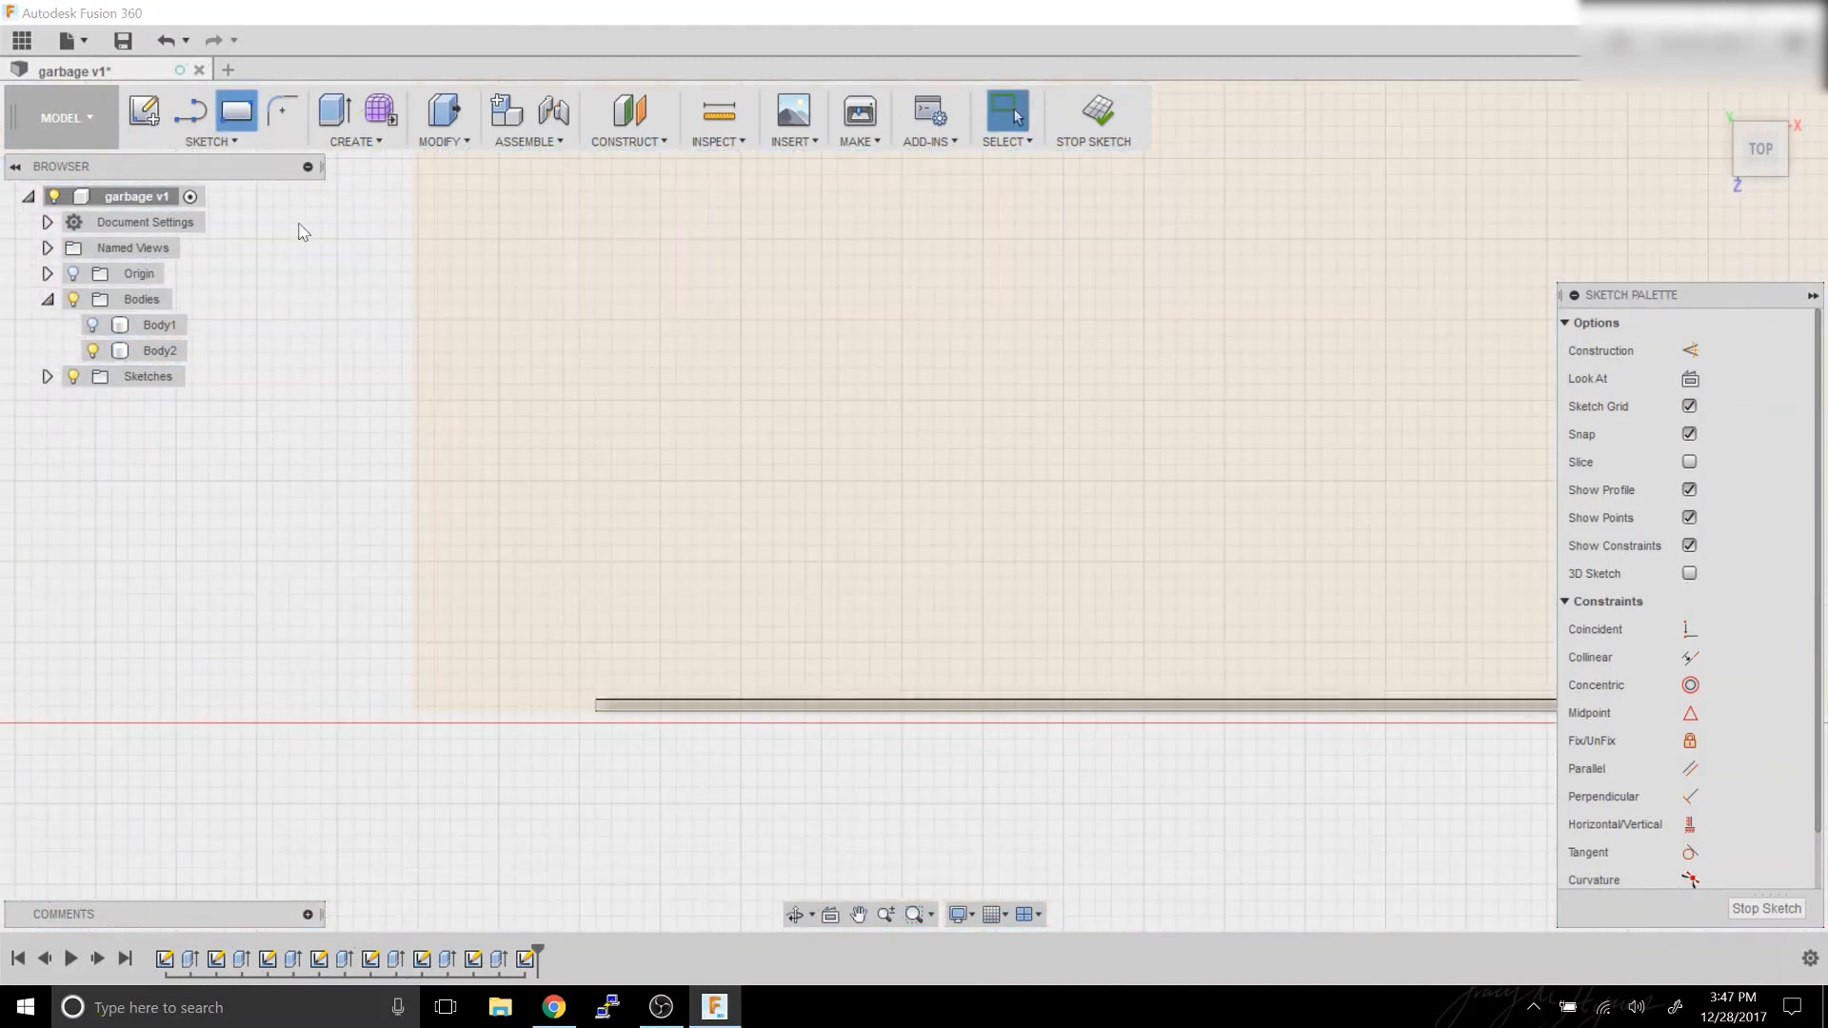
pyautogui.click(415, 711)
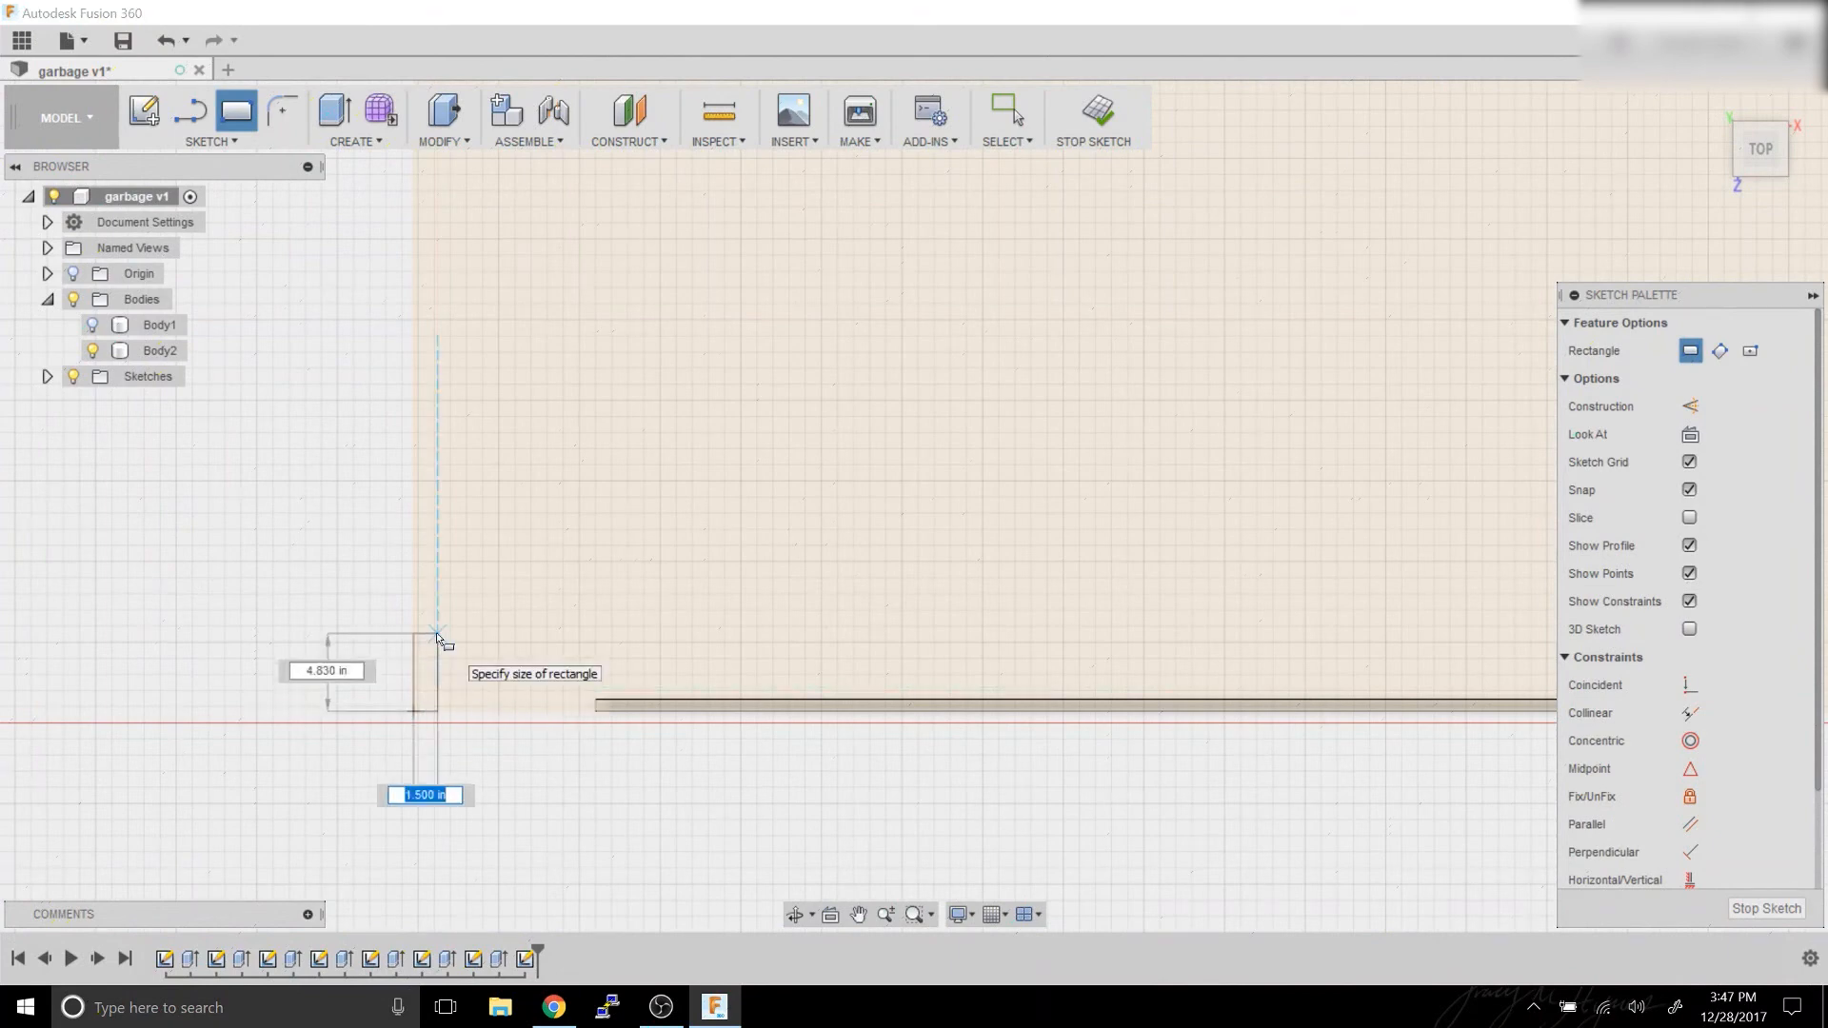
pyautogui.press('Tab')
pyautogui.write('3.5')
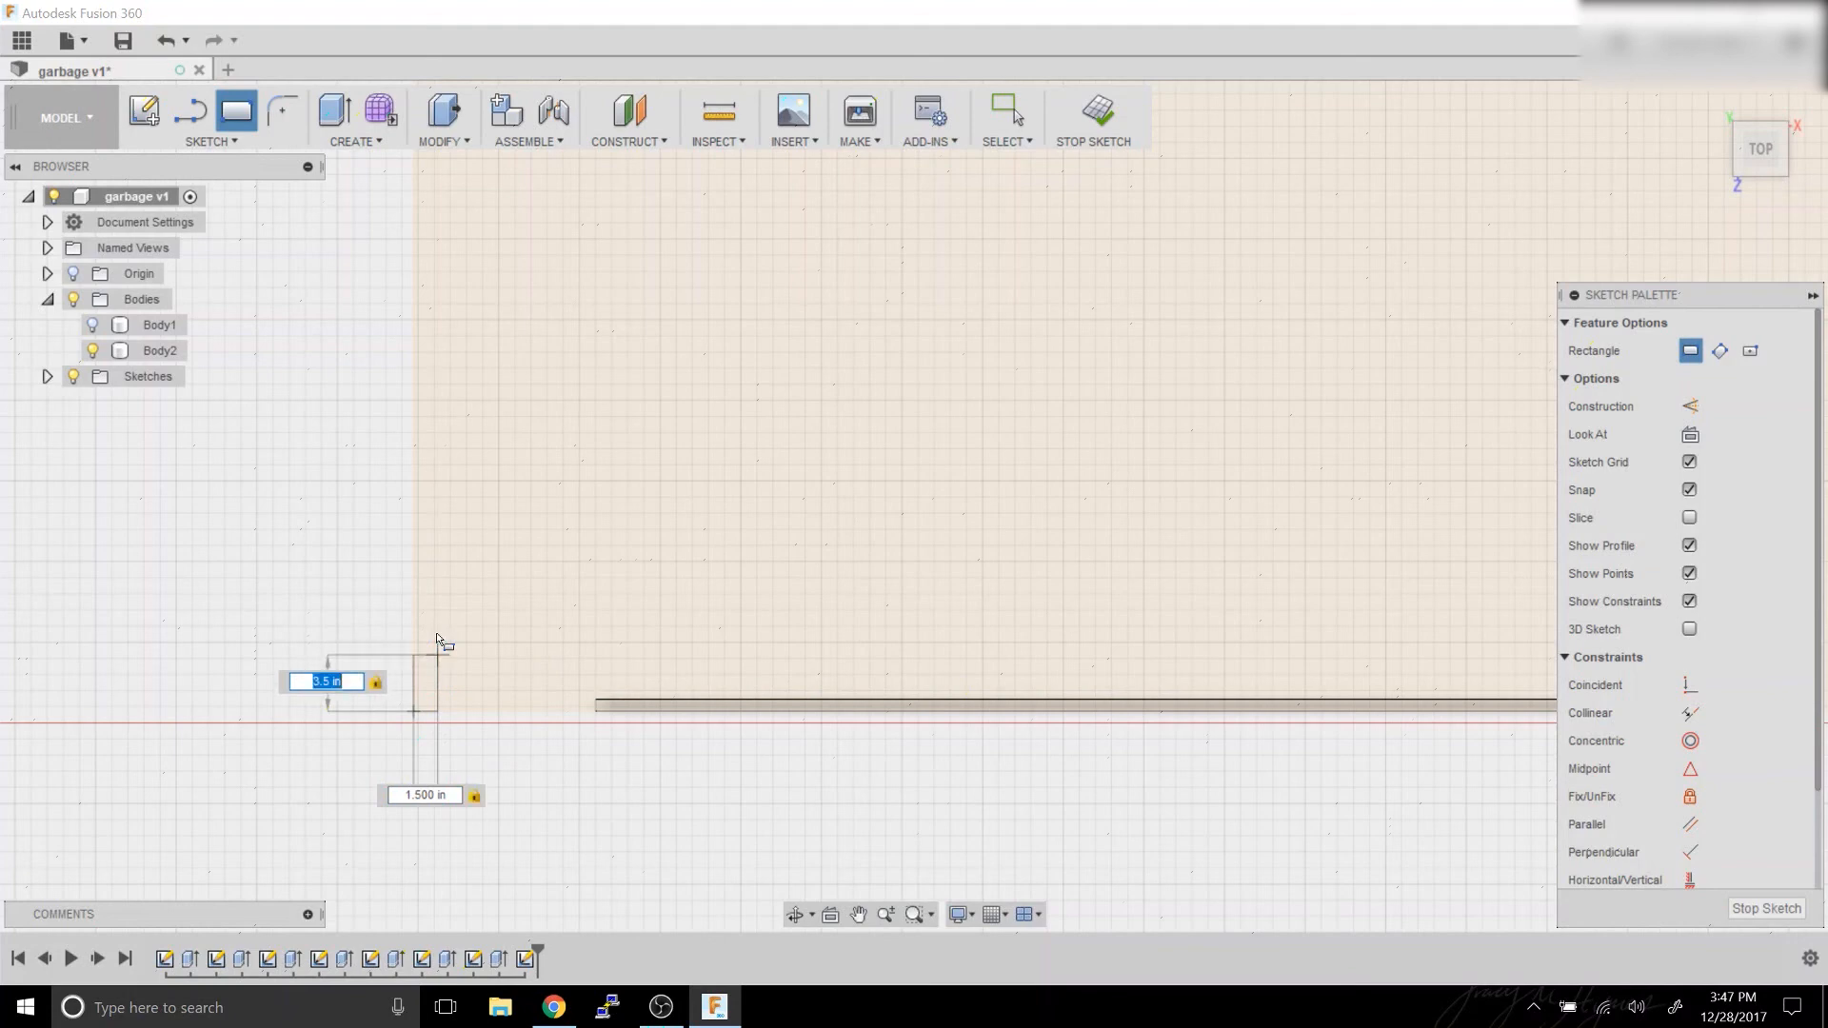
pyautogui.press('Return')
pyautogui.press('Escape')
# Draw a matching rectangle 1.5 in wide and 3.5 in high inside the lower frame's front-right corner.
pyautogui.moveTo(484, 584); pyautogui.dragTo(229, 588, button='middle')
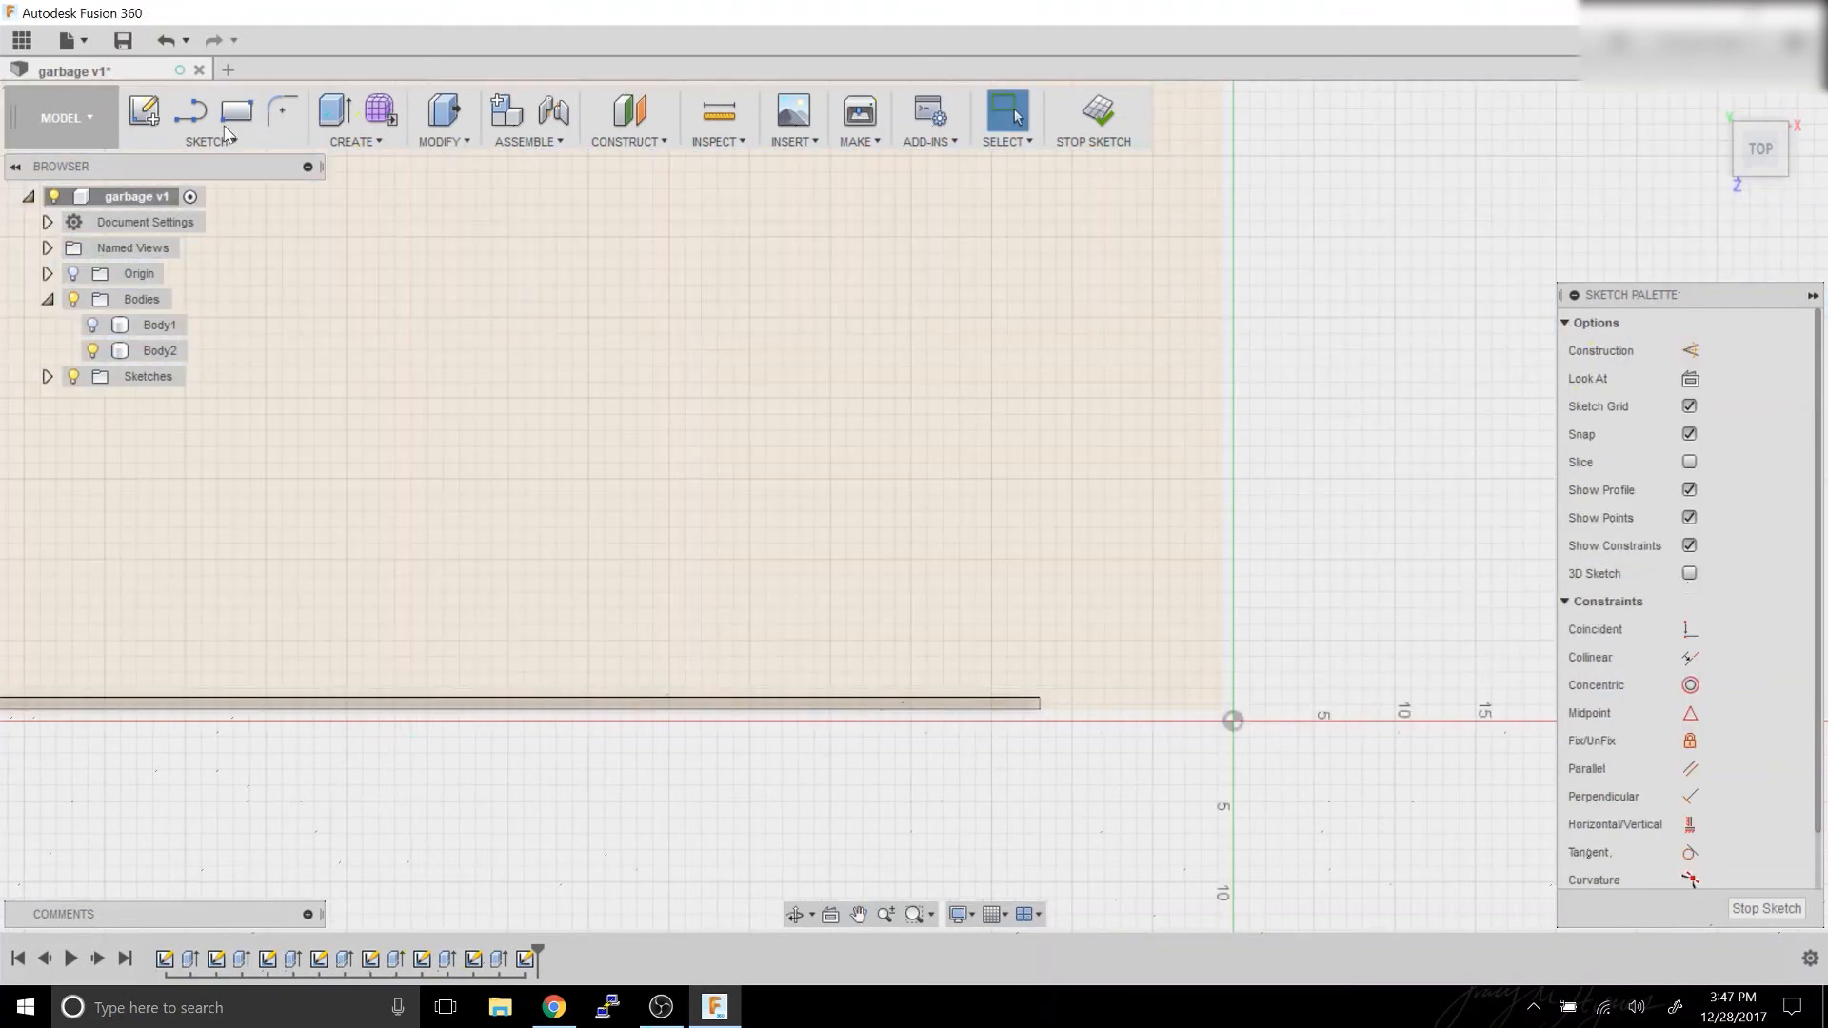
pyautogui.click(231, 116)
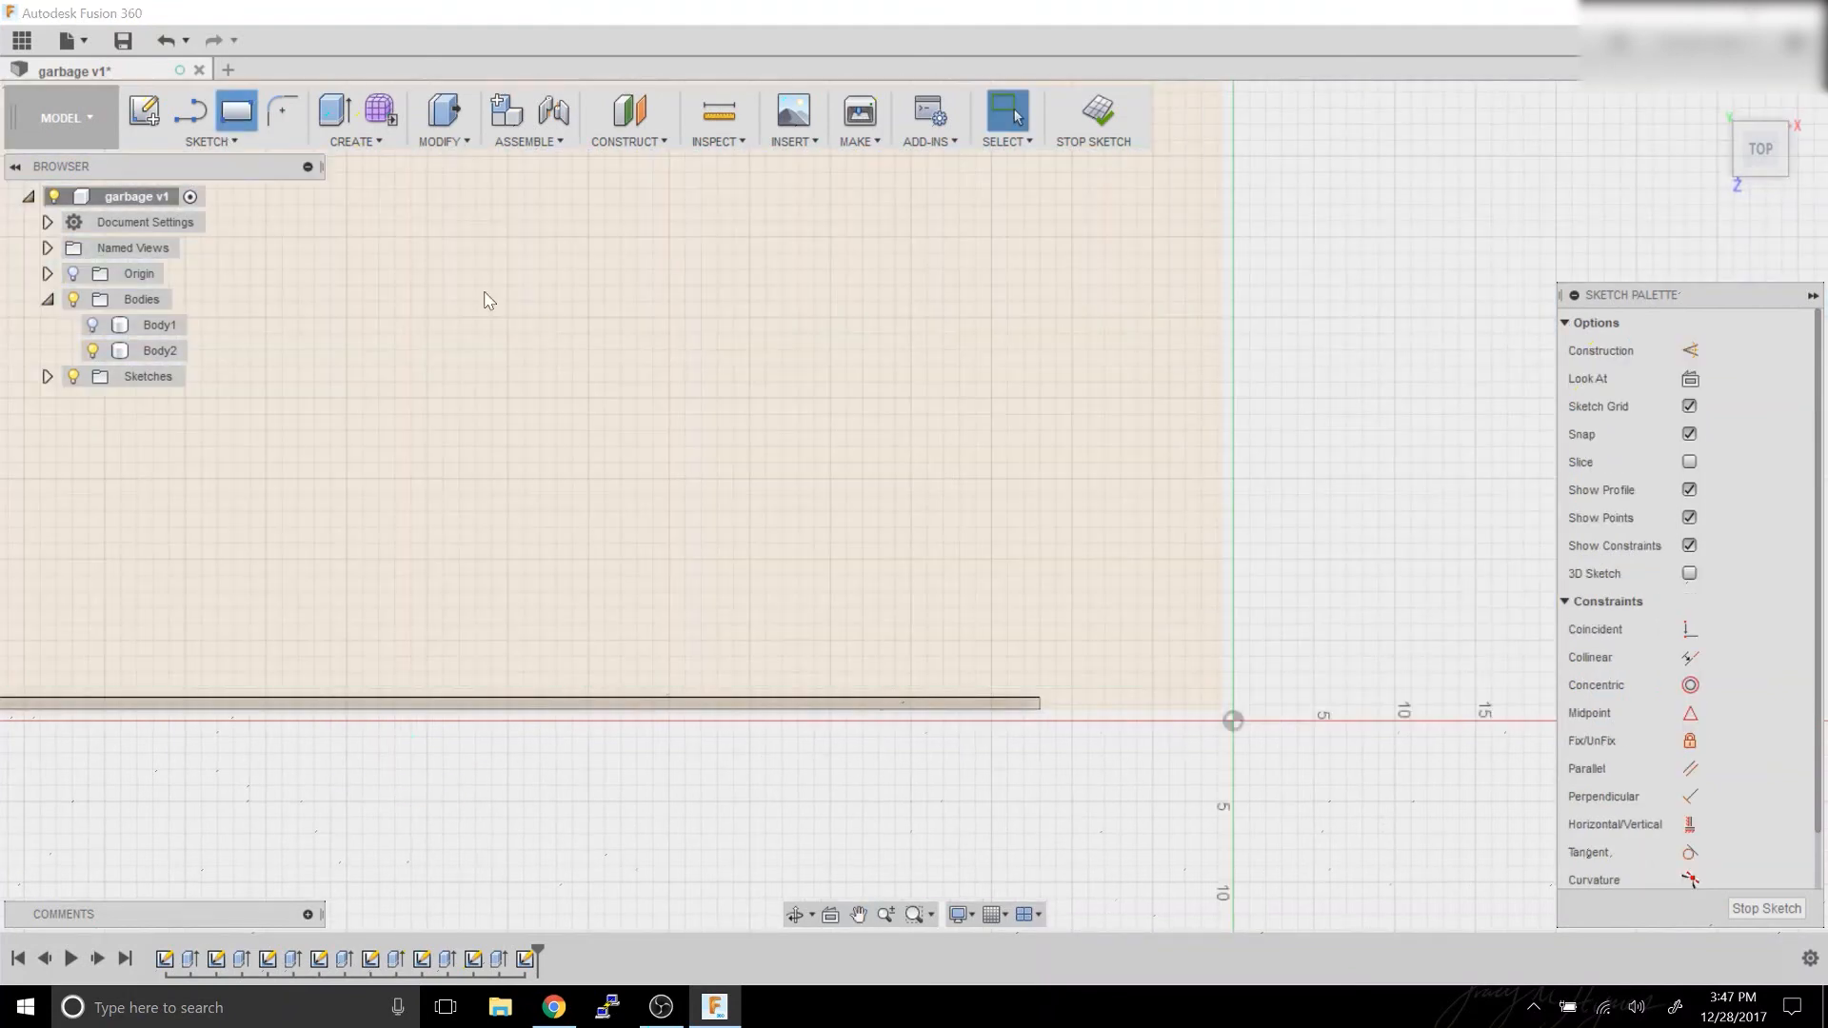
pyautogui.click(1224, 721)
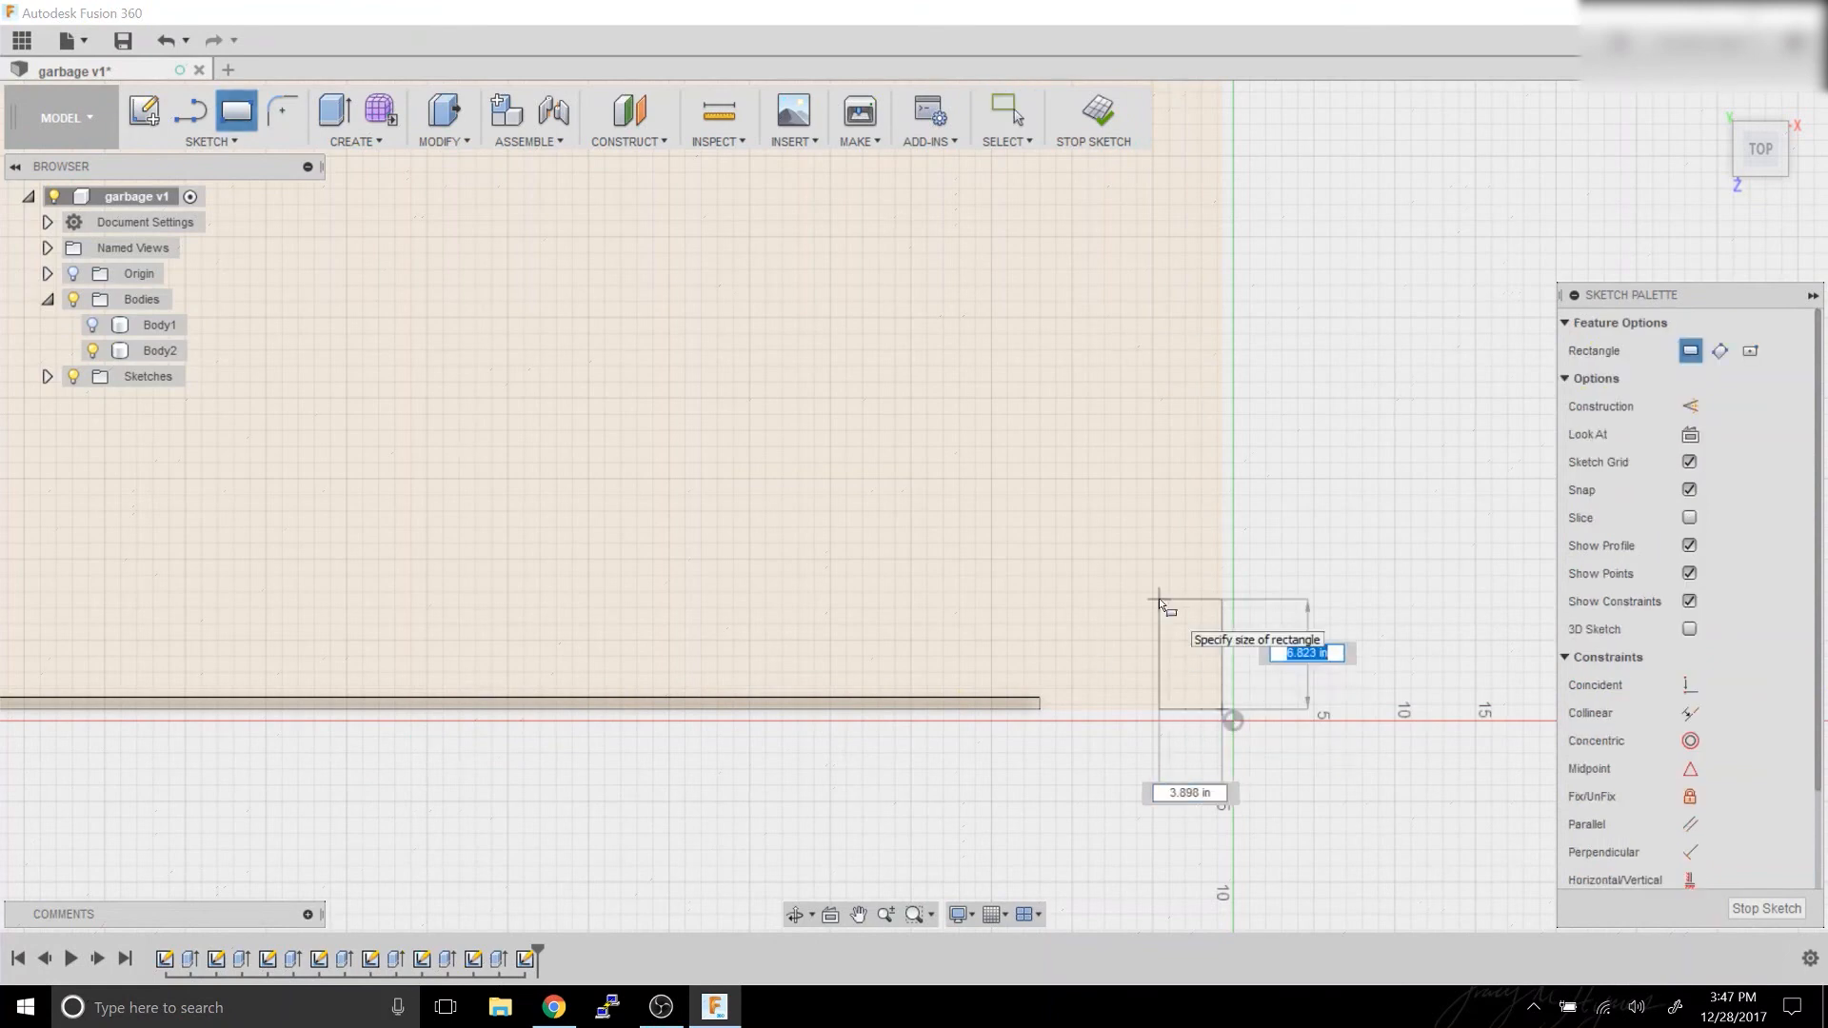
pyautogui.press('Tab')
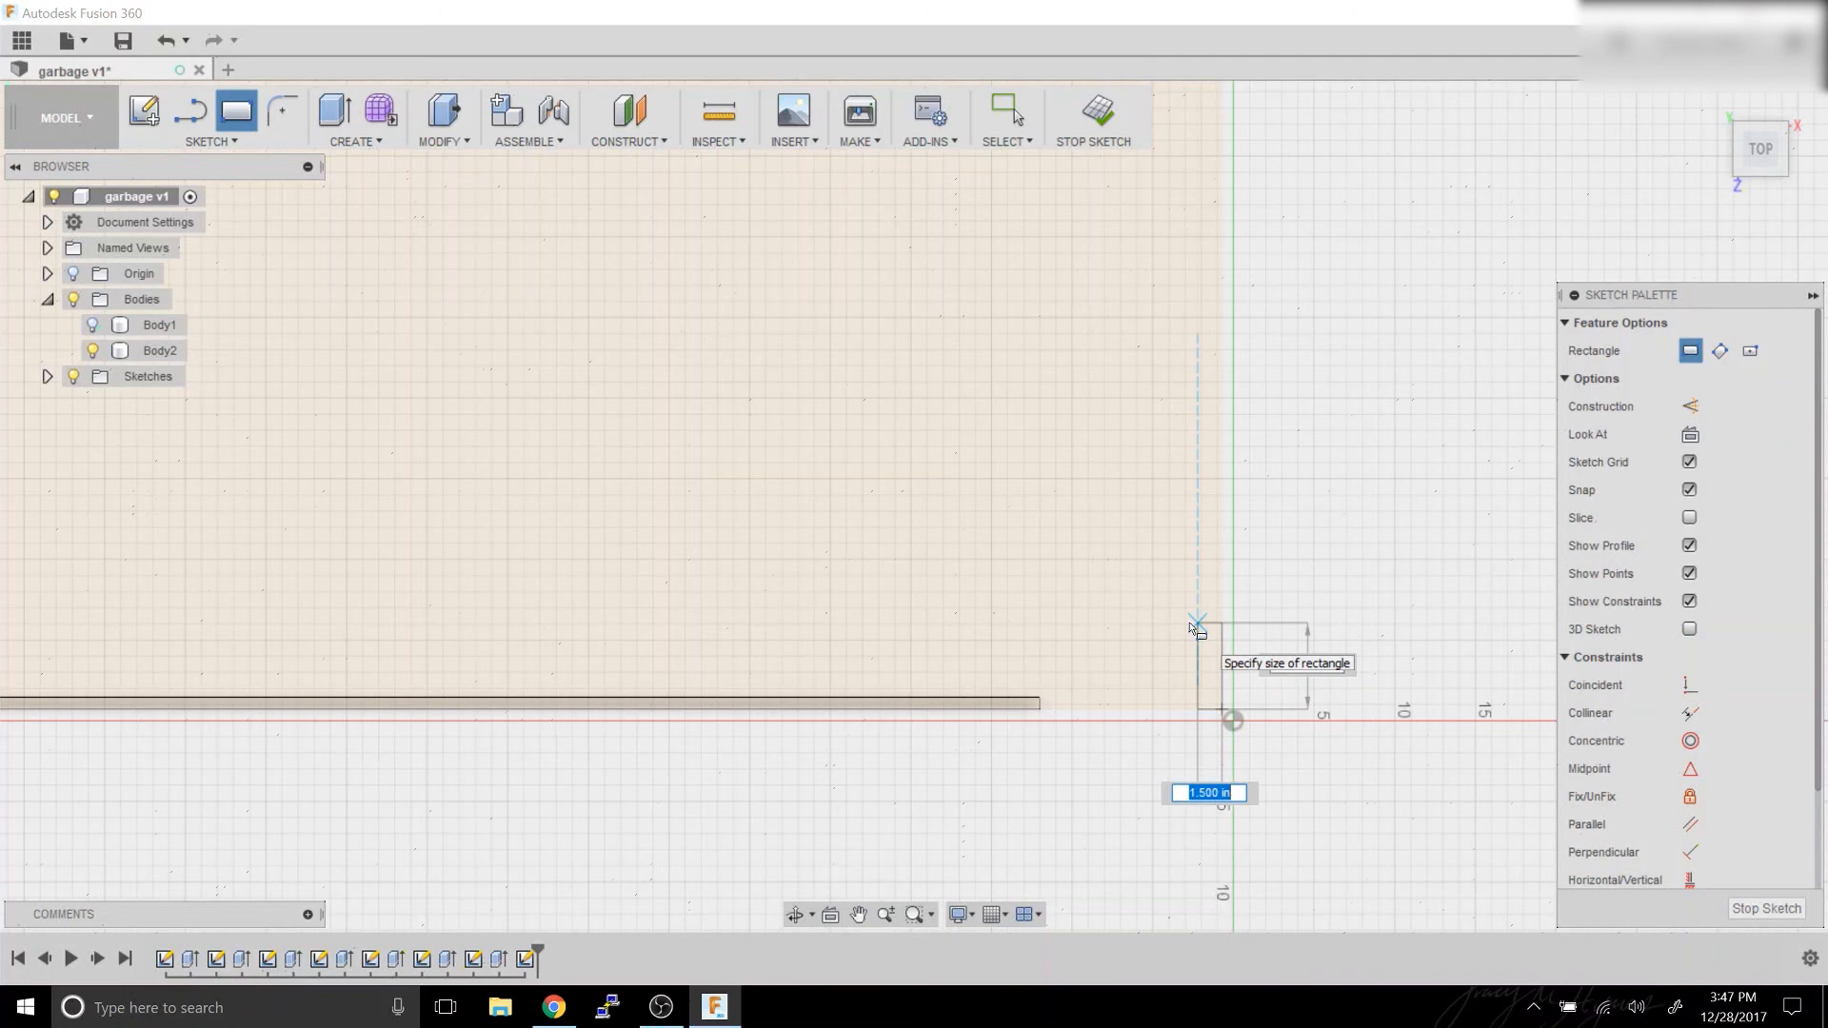
pyautogui.press('Tab')
pyautogui.write('3.5')
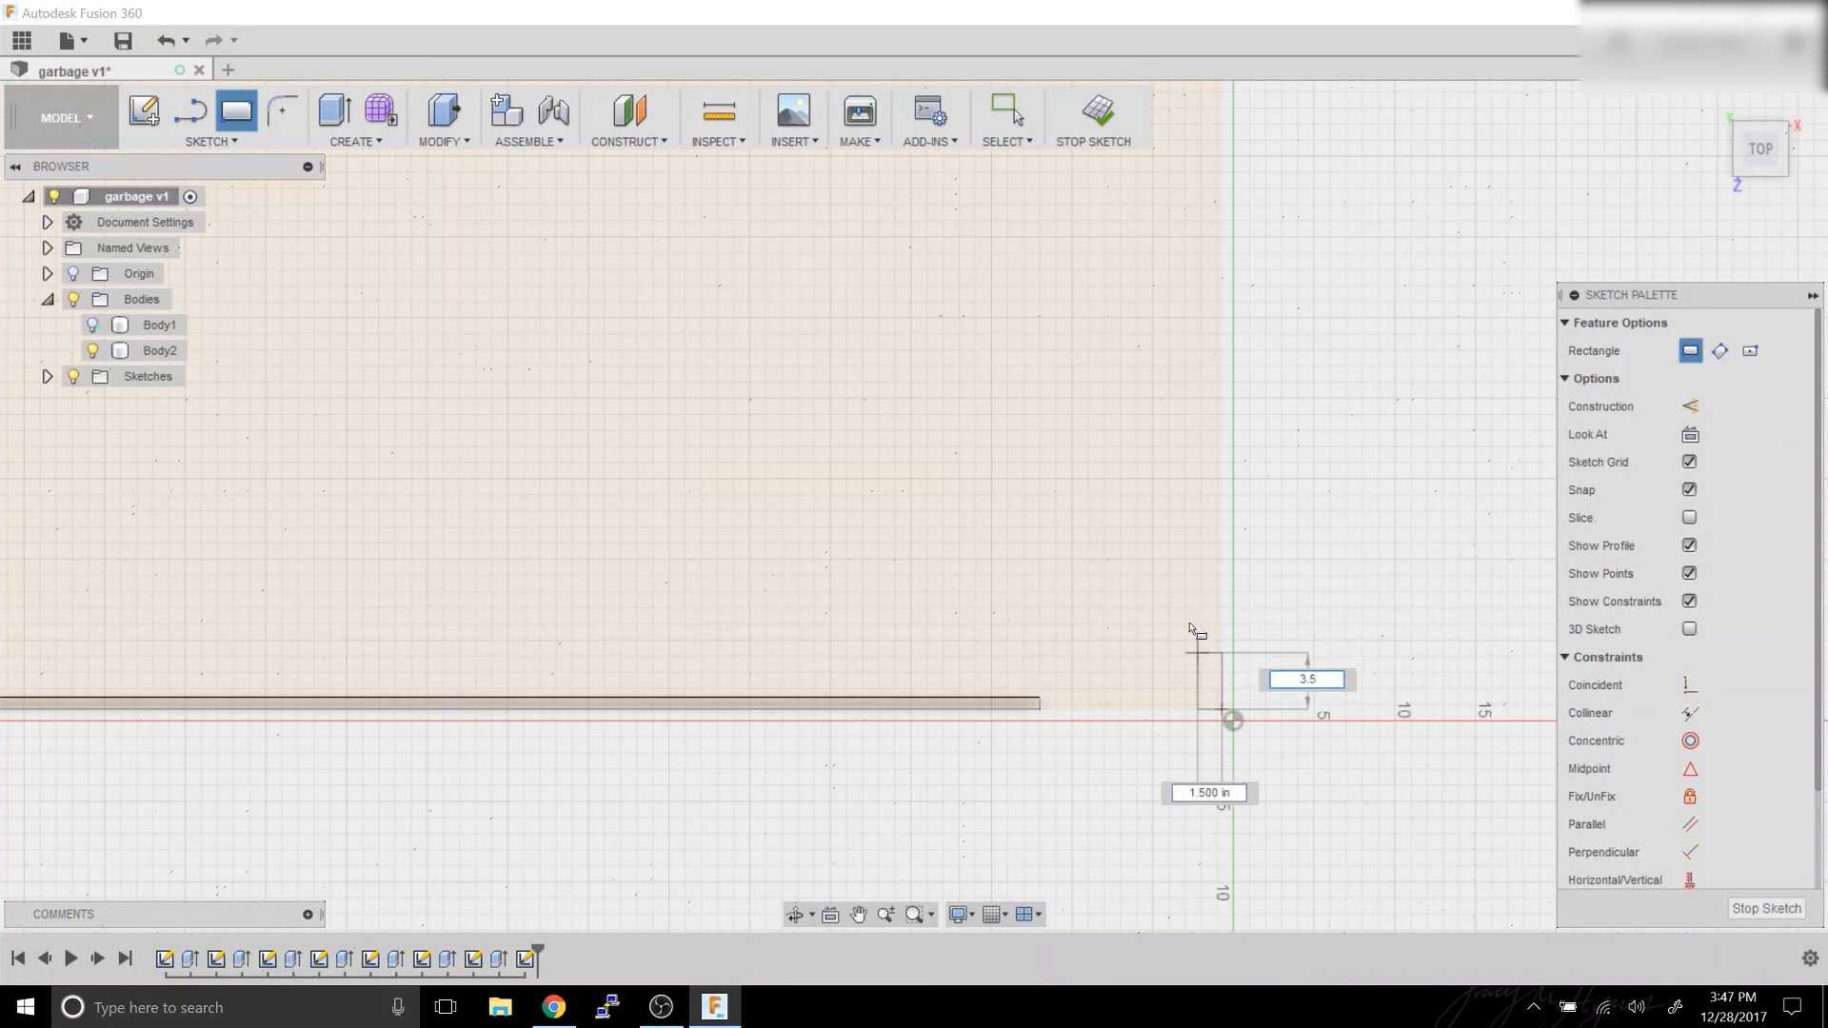
pyautogui.press('Tab')
pyautogui.press('Tab')
pyautogui.press('Return')
pyautogui.press('Escape')
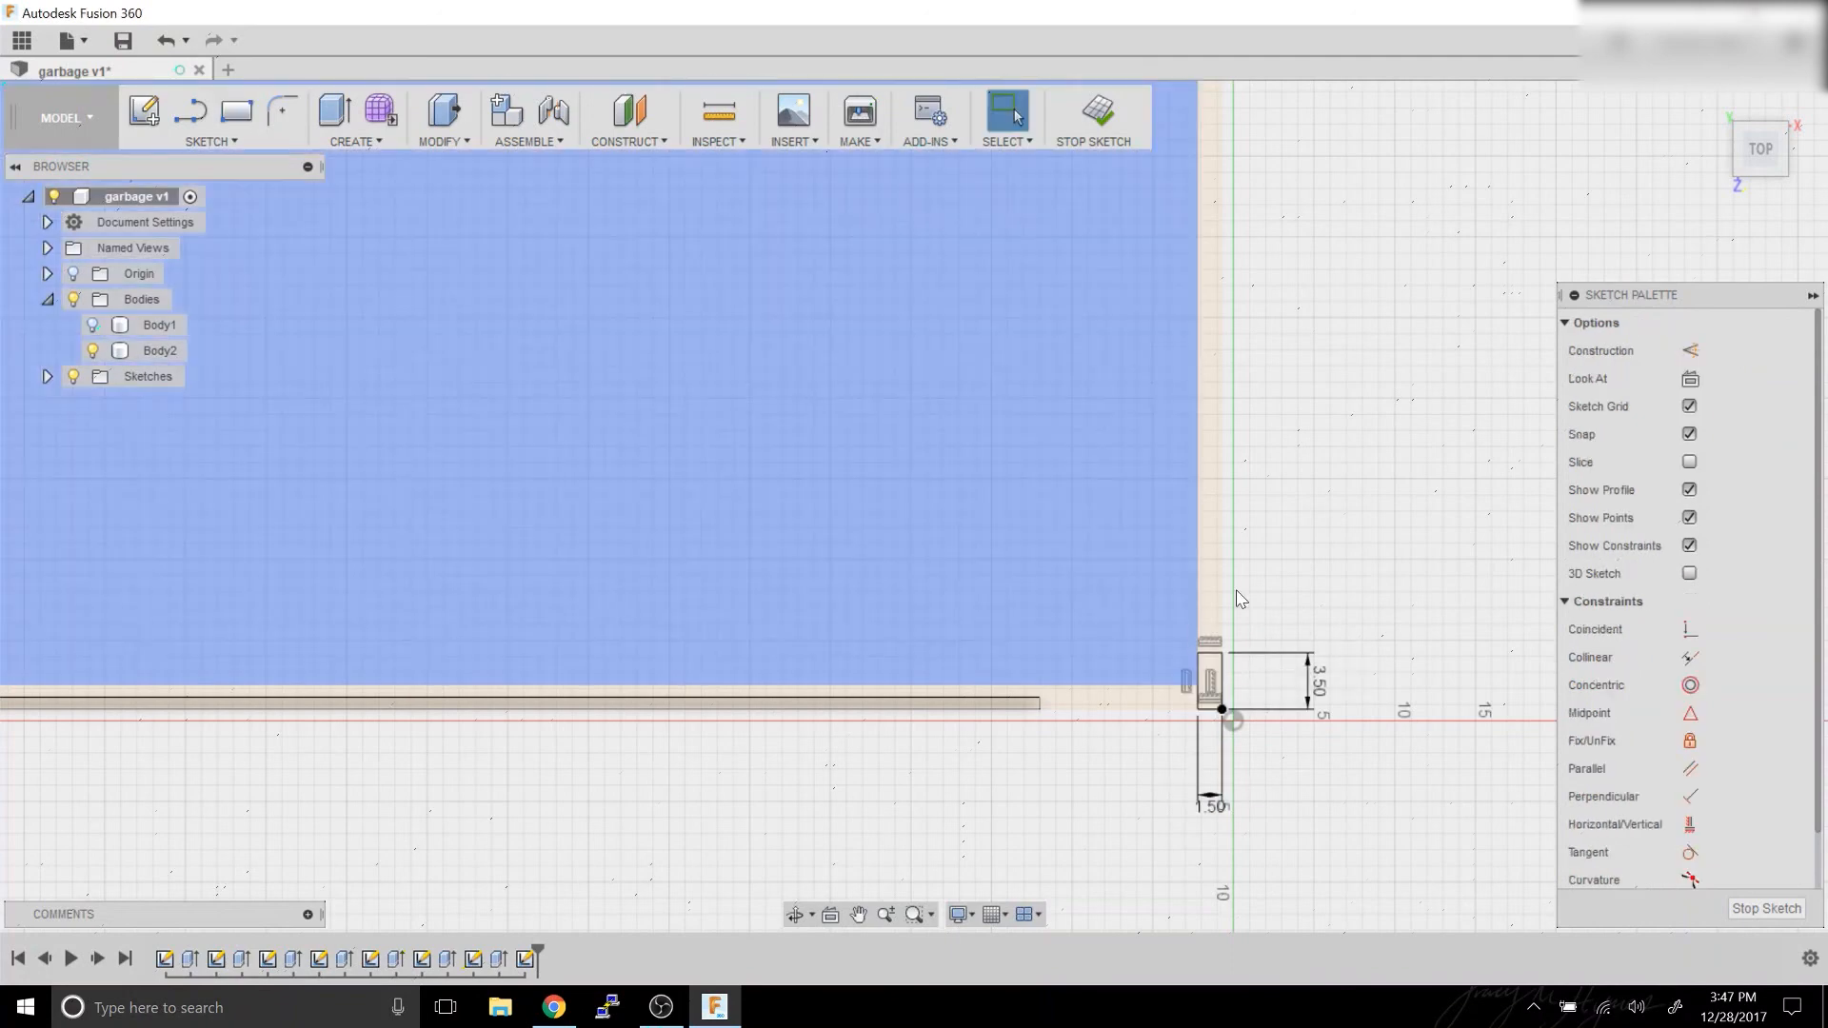
# Show Body1 again in the home view and measure the length of the box's inner back-left vertical edge.
pyautogui.moveTo(1723, 111)
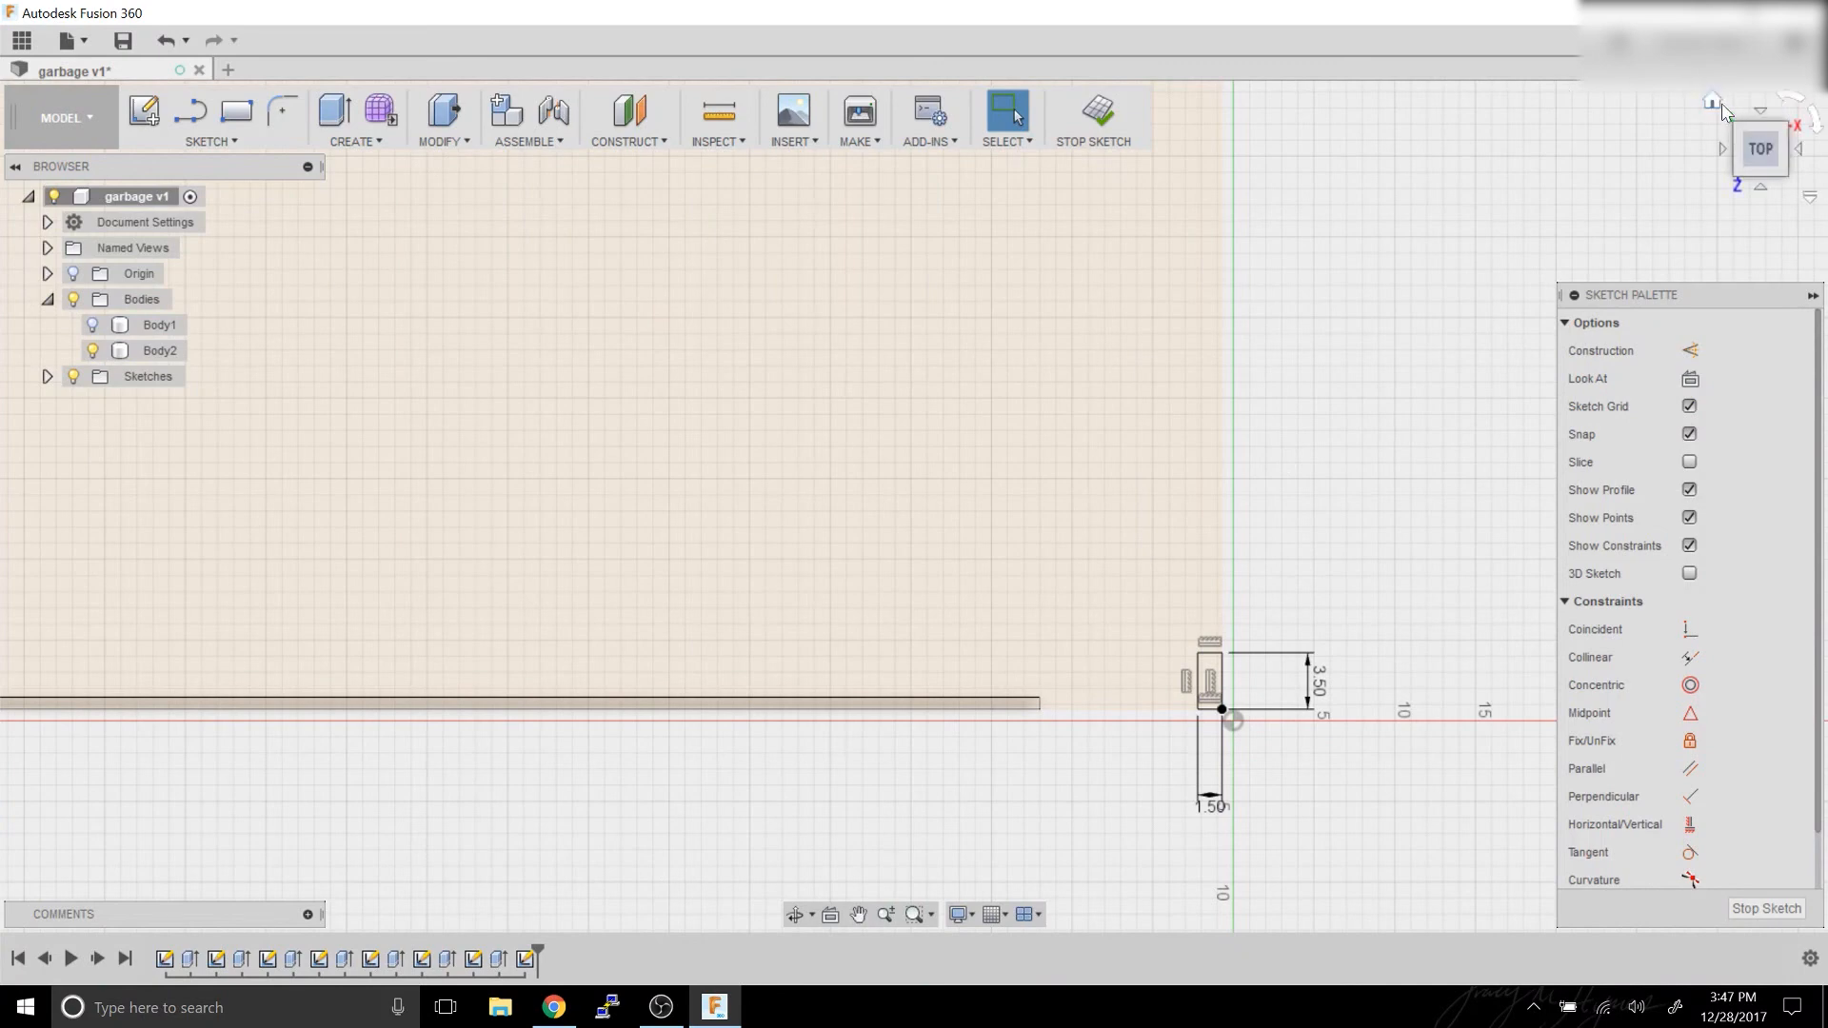
pyautogui.click(1713, 102)
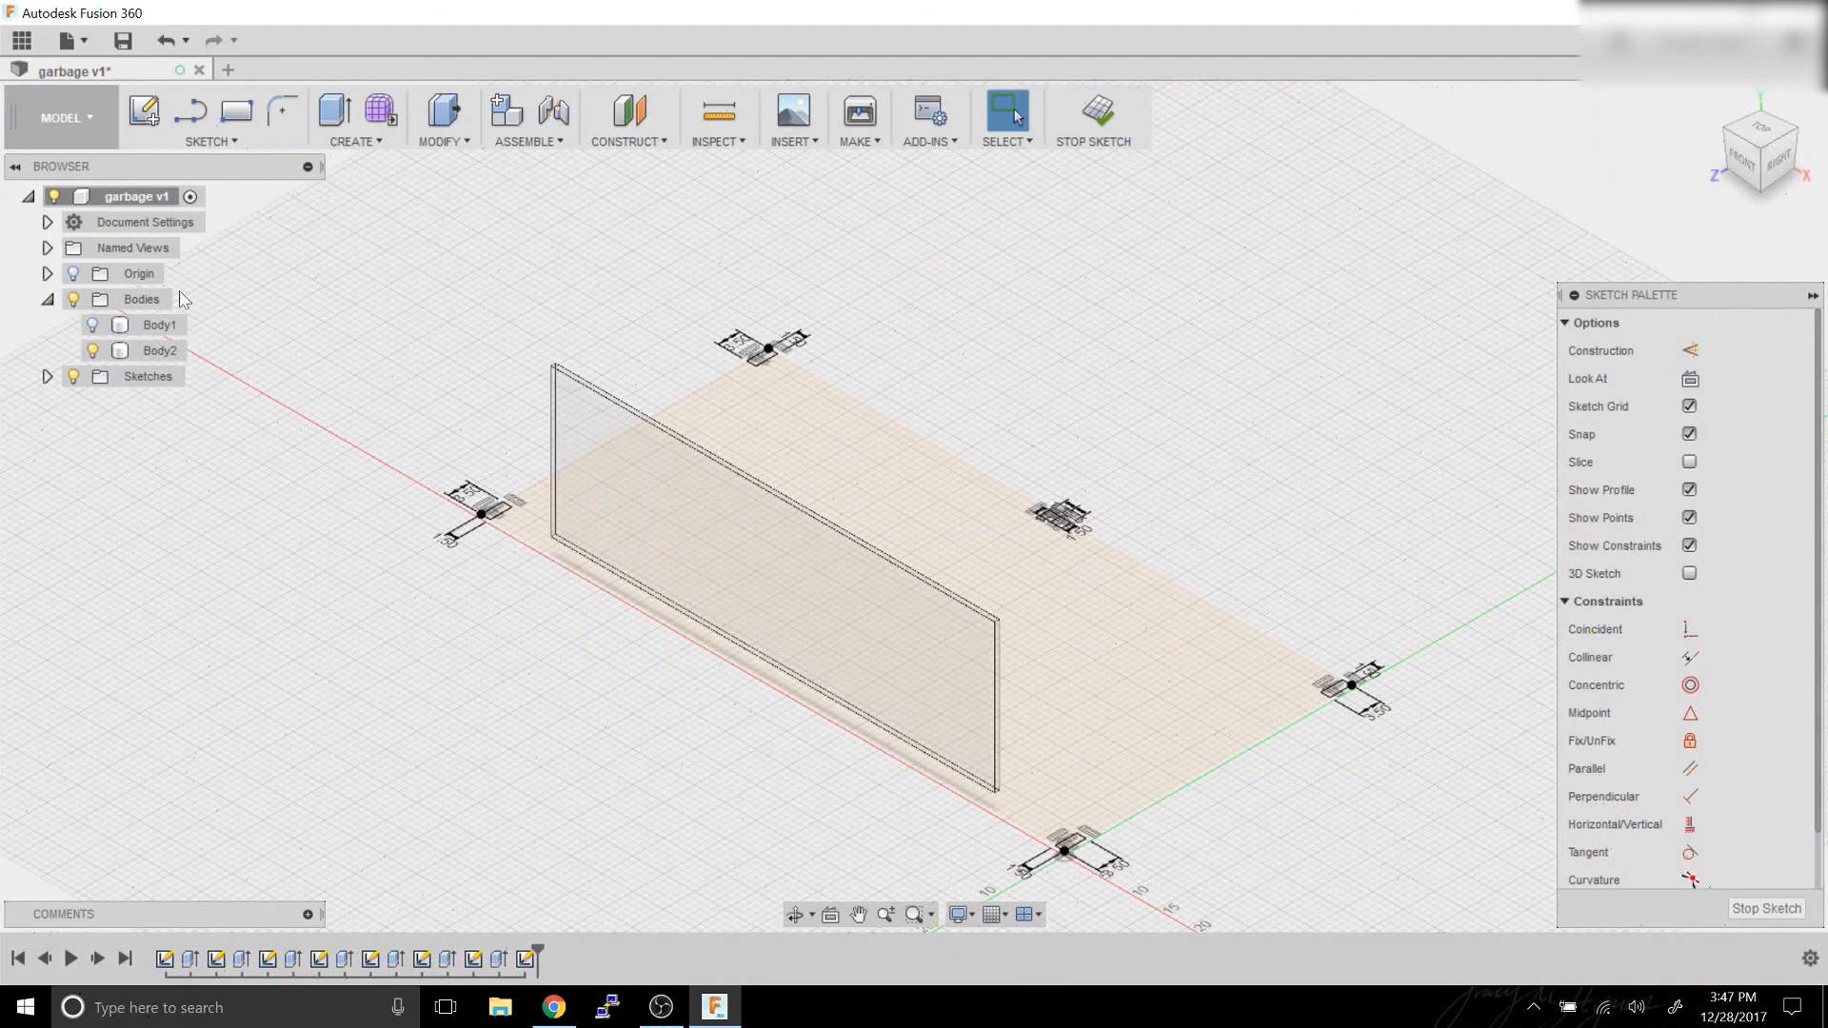
pyautogui.click(92, 324)
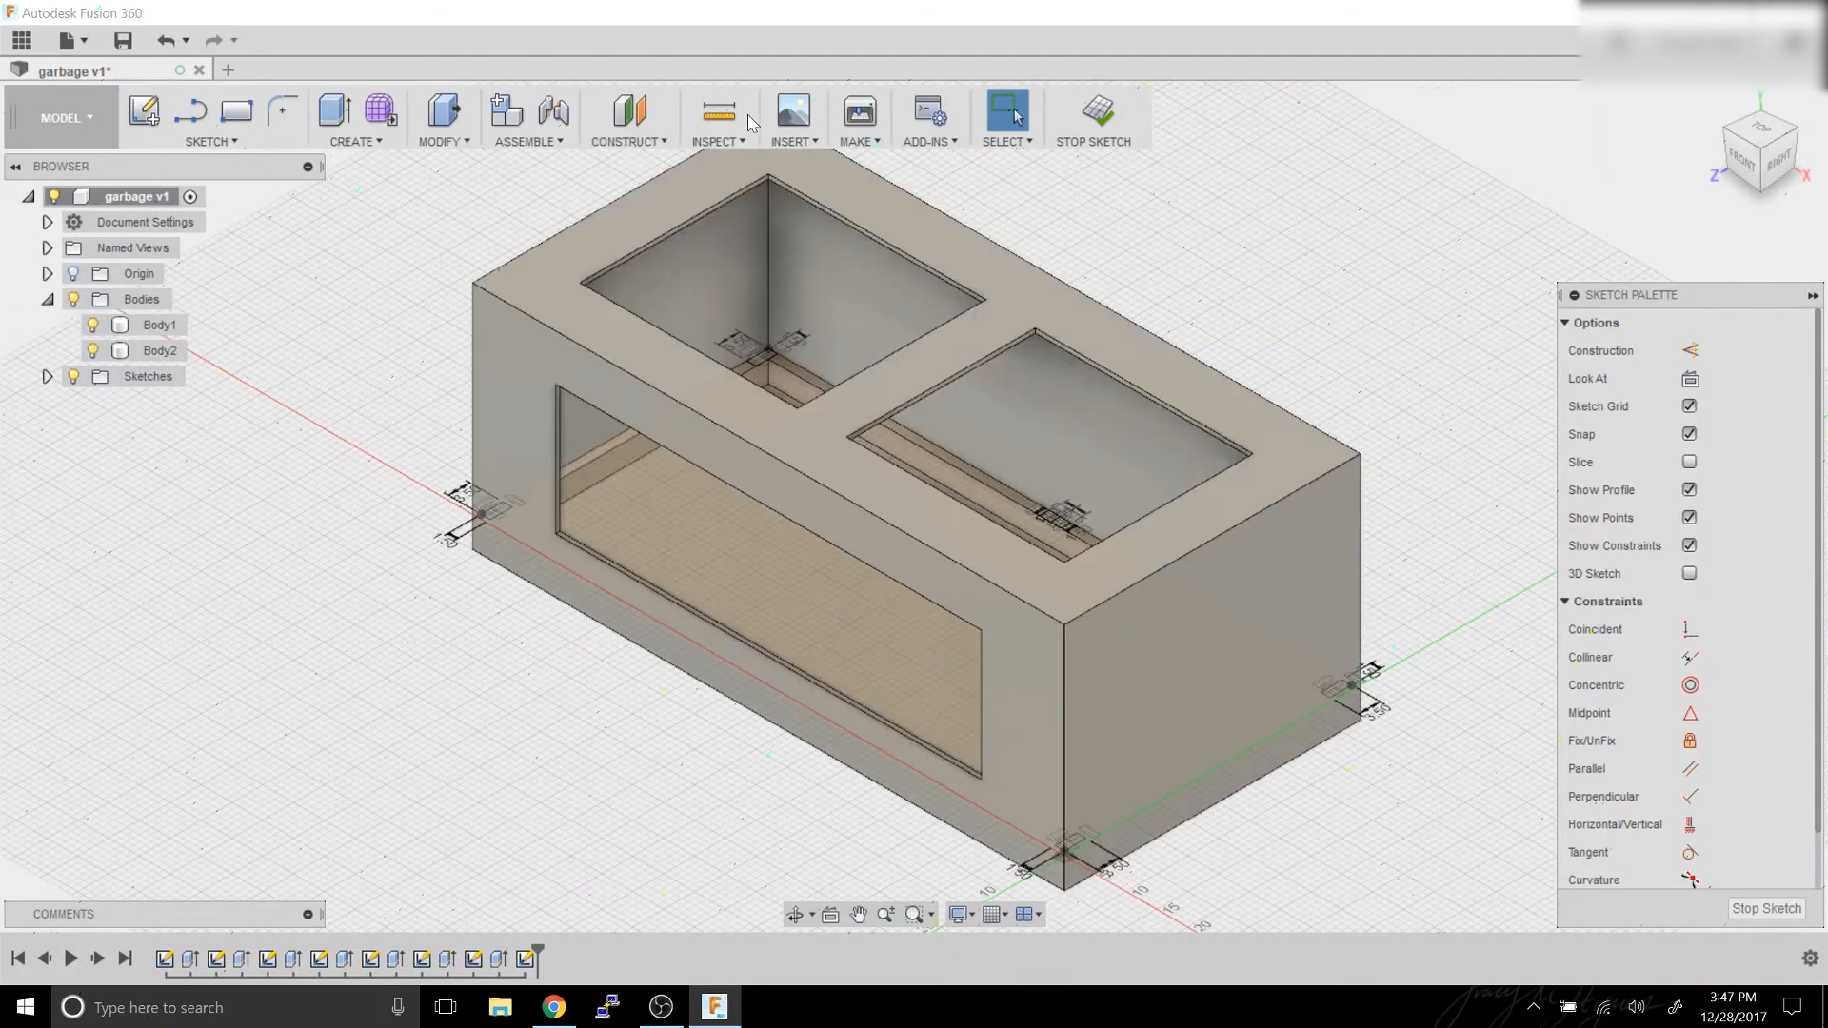
pyautogui.click(719, 112)
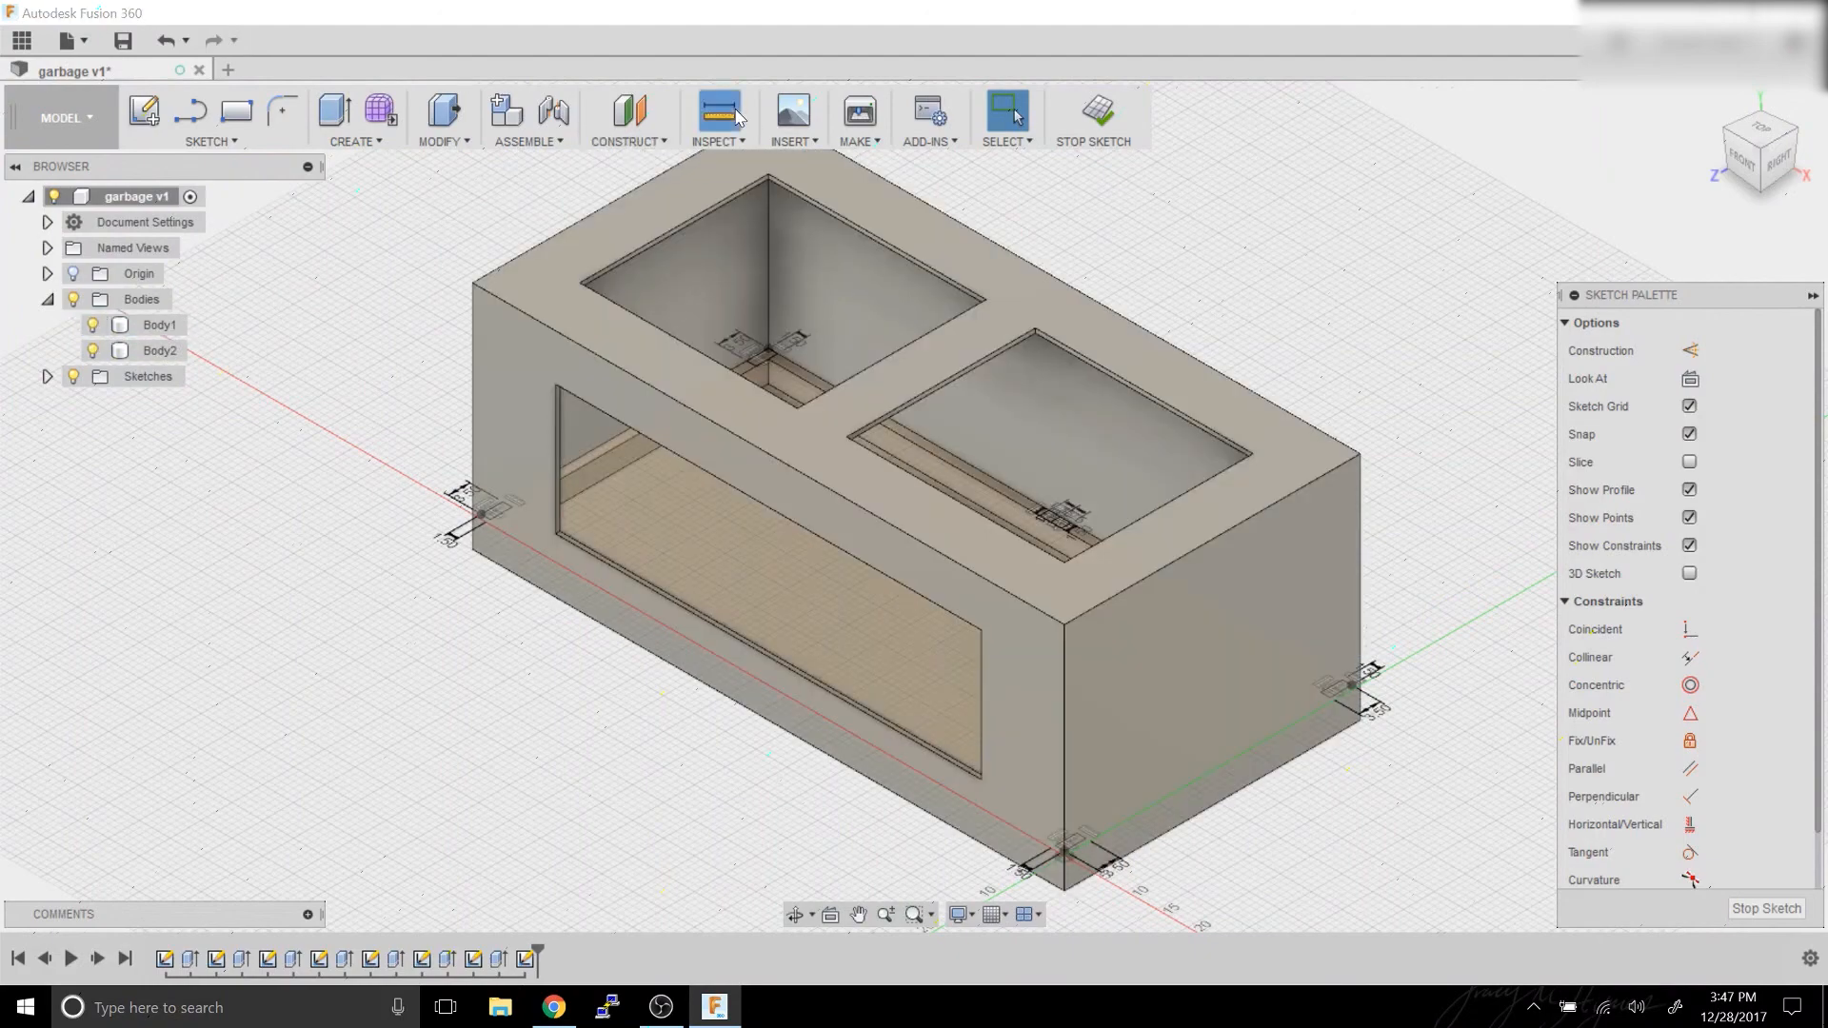
pyautogui.click(768, 255)
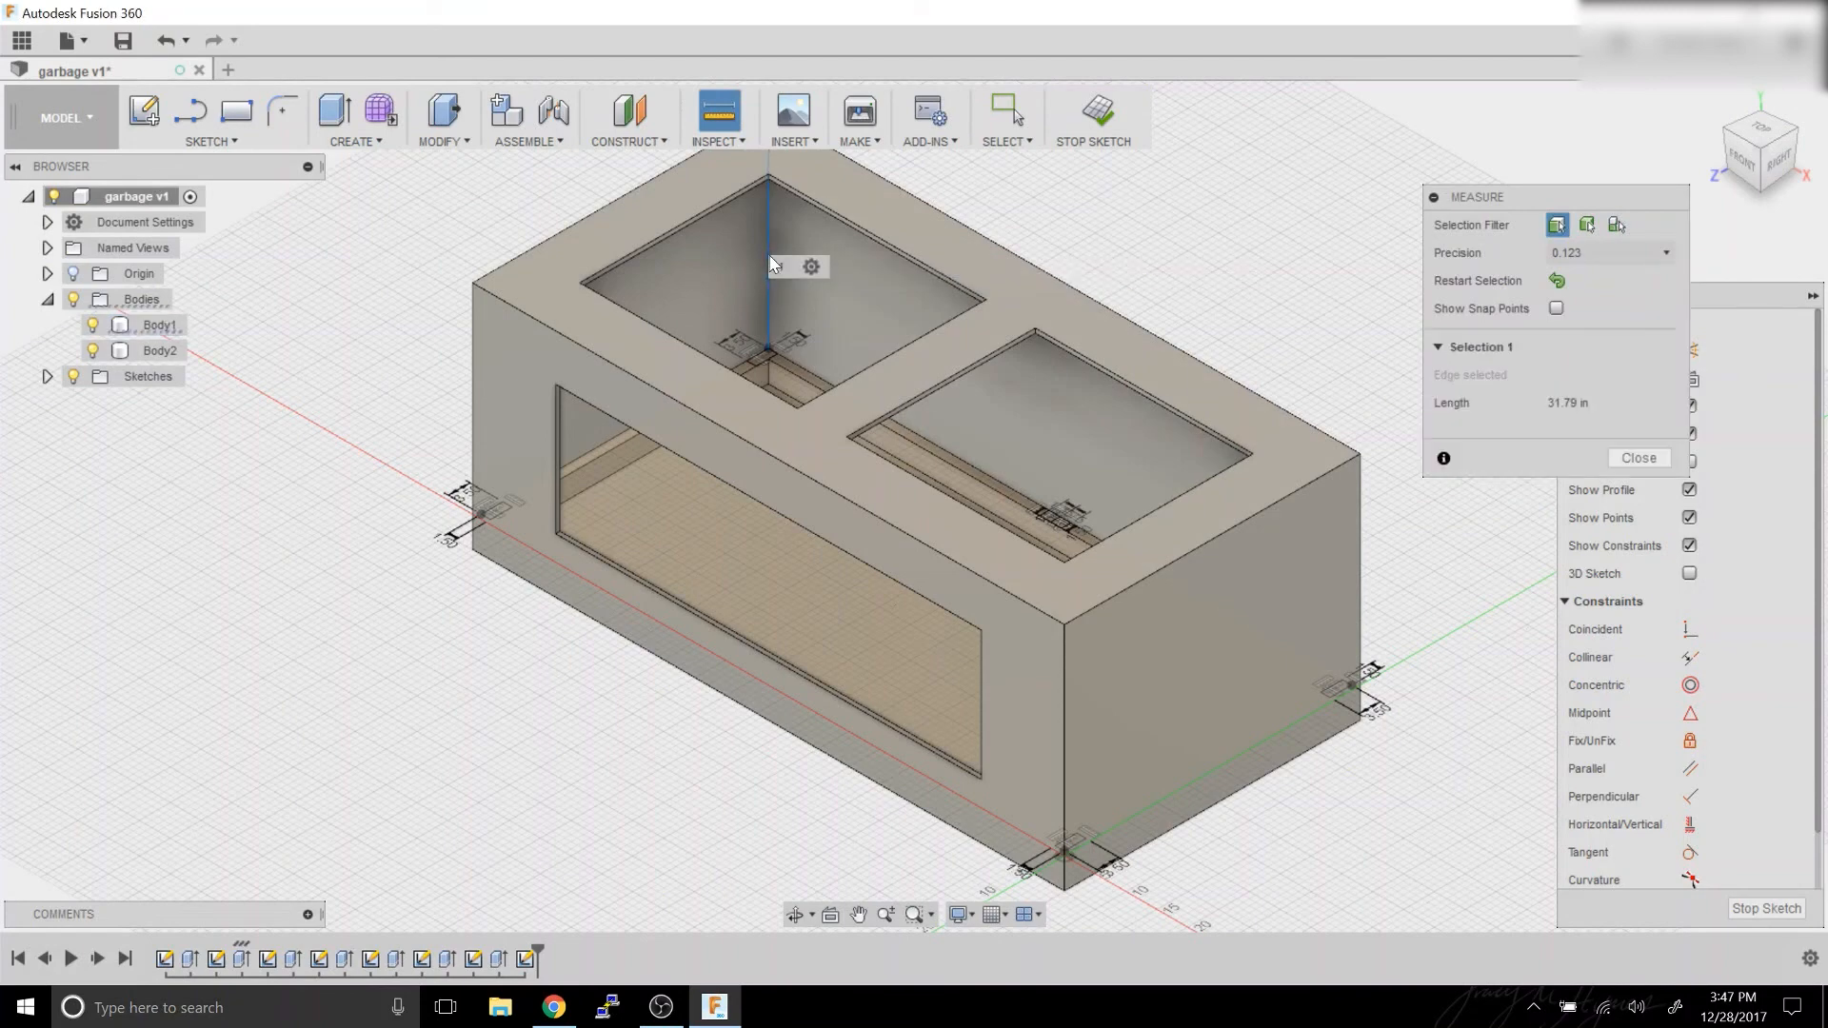
pyautogui.click(1666, 457)
# Extrude the four corner and two middle post profiles upward 31.79 in, joining them to the box.
pyautogui.scroll(3, 794, 367)
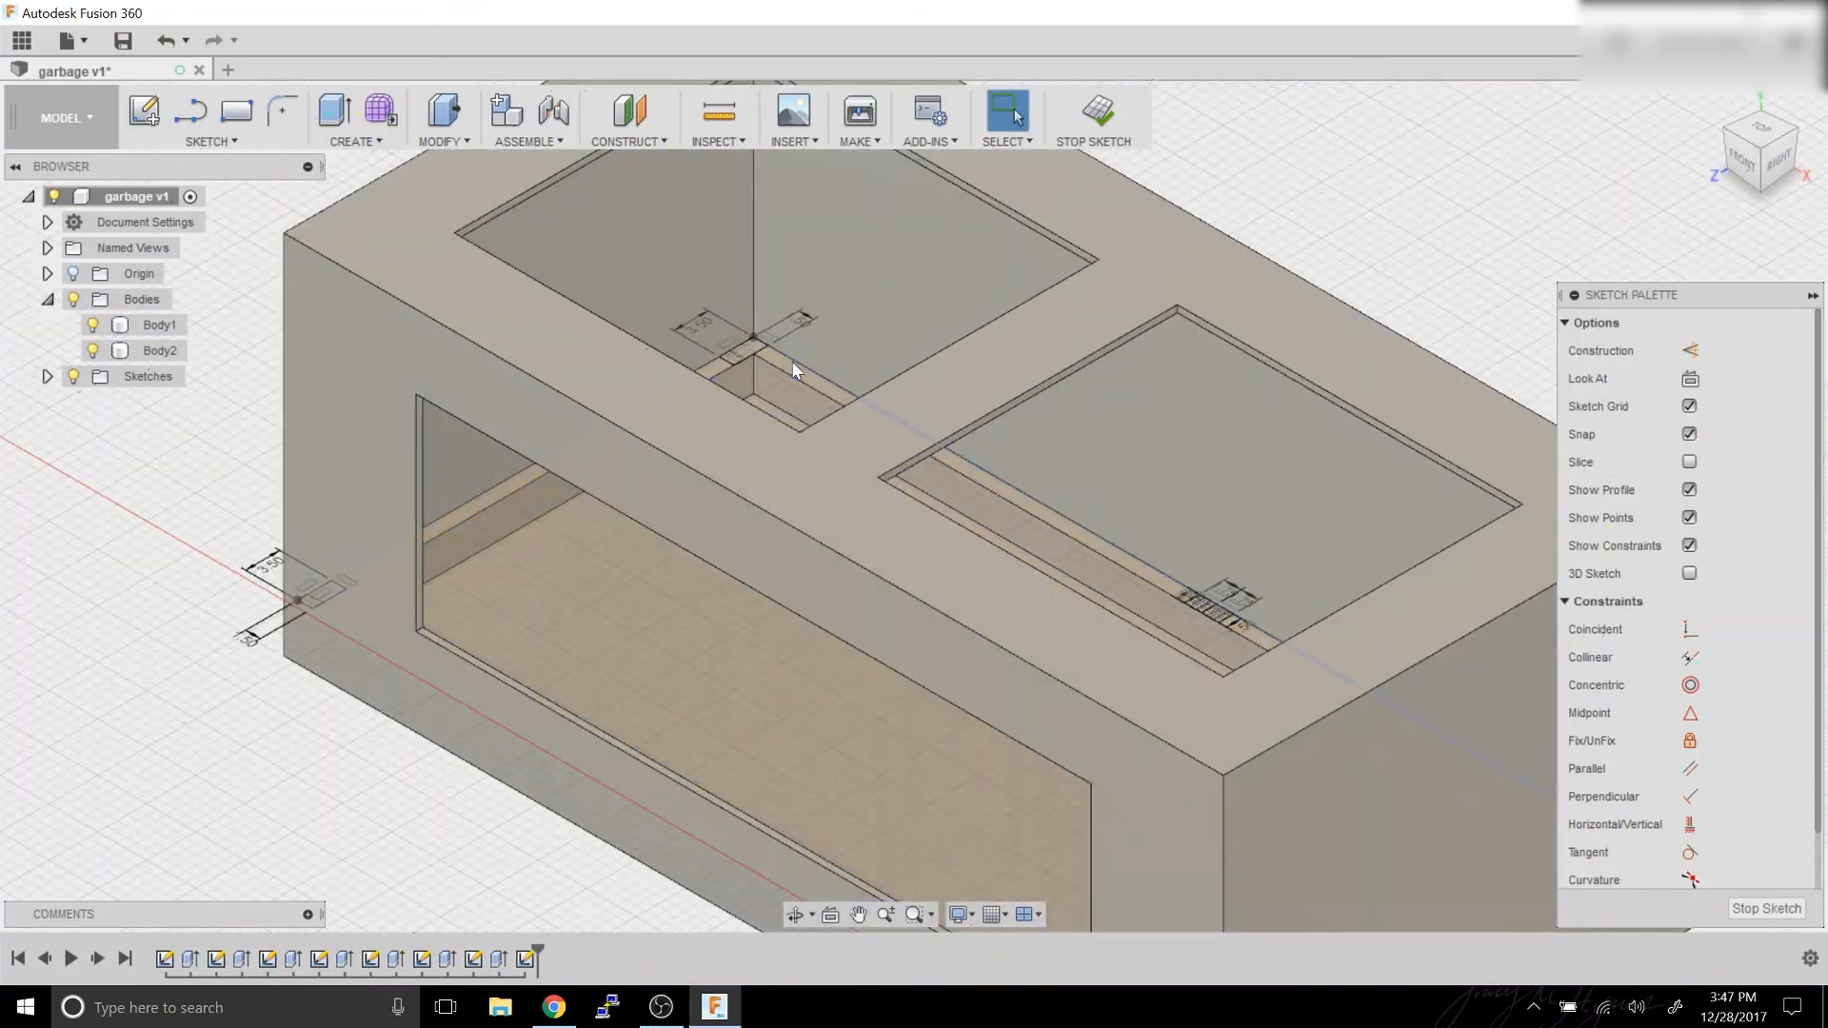
pyautogui.press('q')
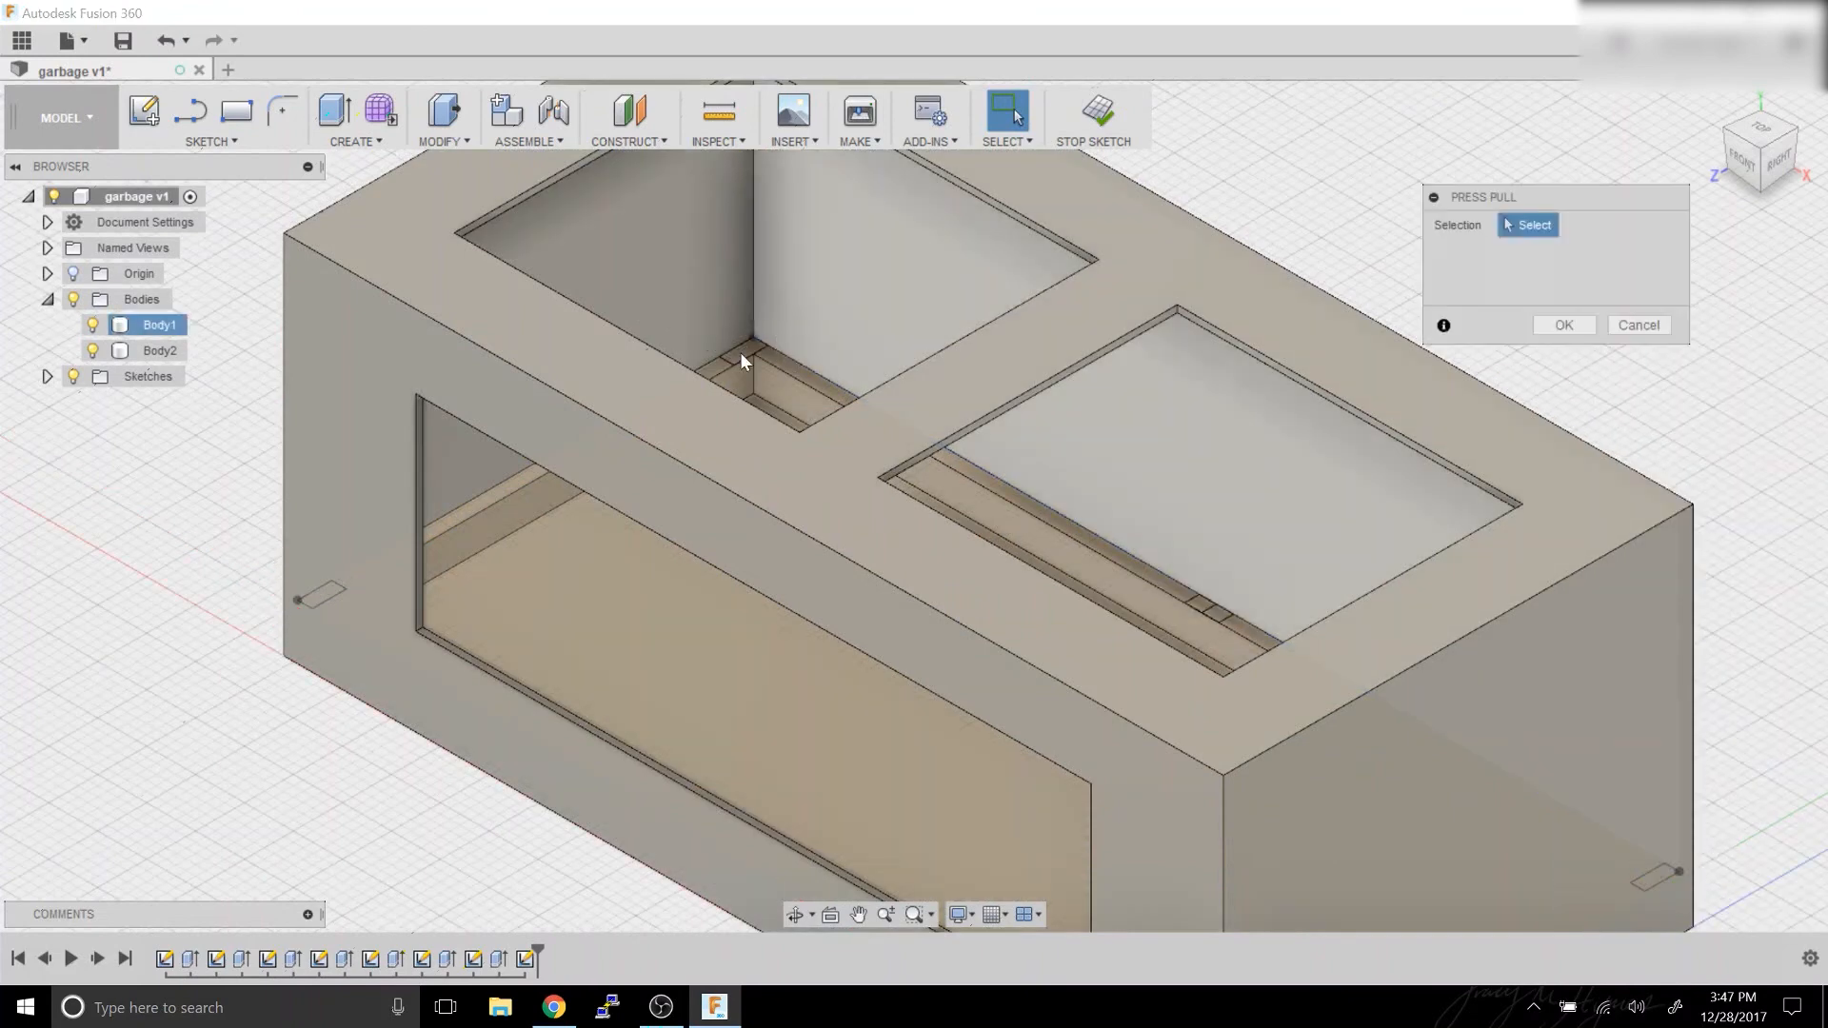
pyautogui.click(739, 354)
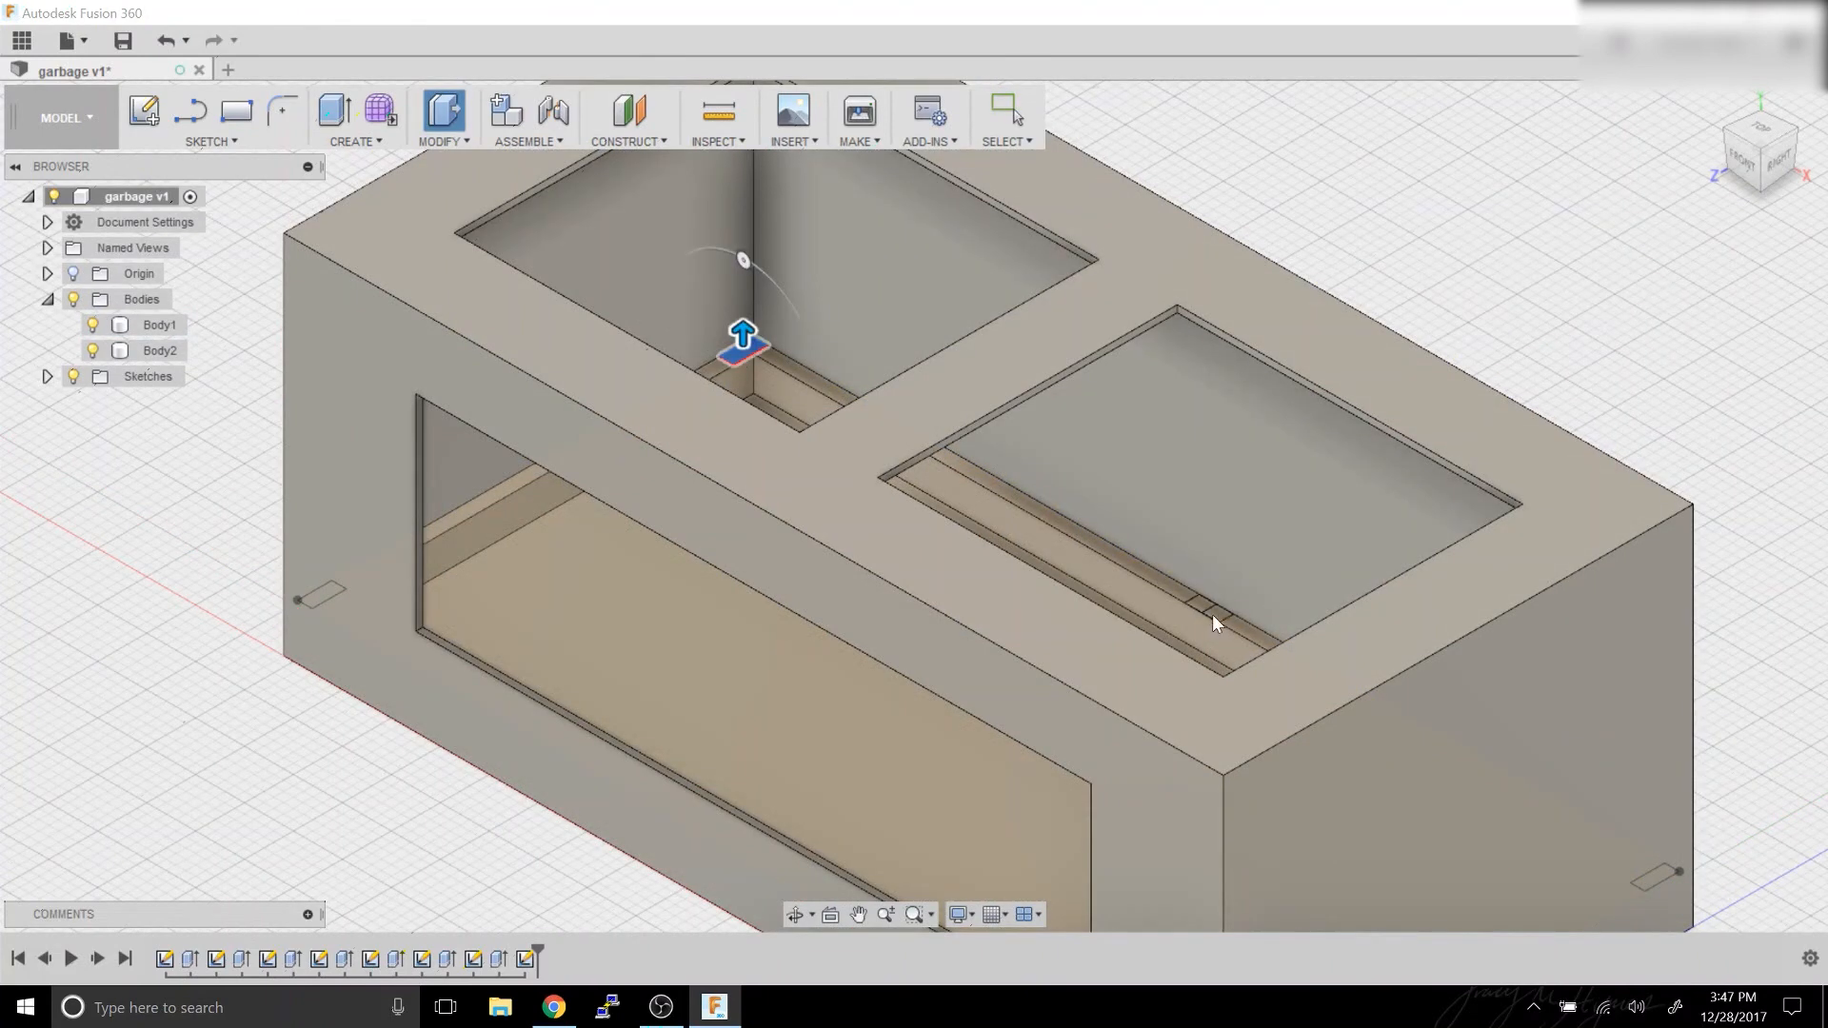
pyautogui.click(1213, 614)
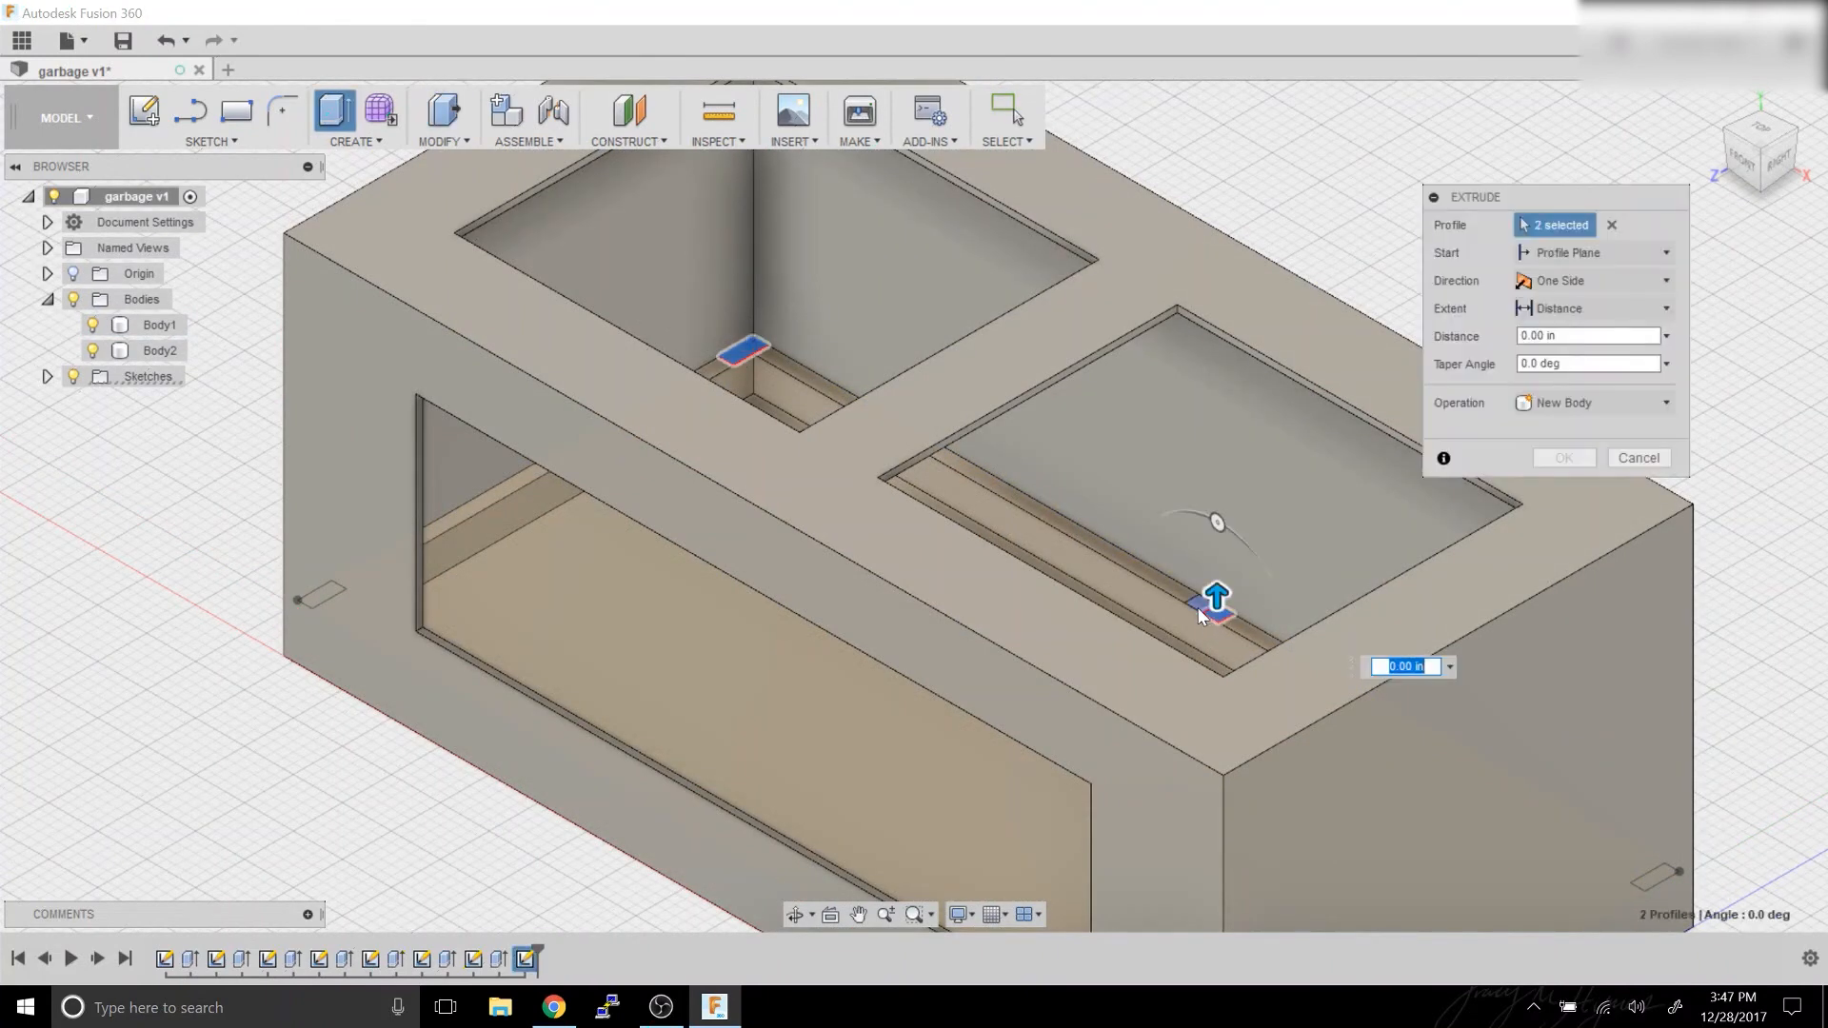
pyautogui.click(795, 913)
pyautogui.moveTo(758, 651); pyautogui.dragTo(629, 660)
pyautogui.keyDown('shift'); pyautogui.moveTo(628, 661); pyautogui.dragTo(621, 671, button='middle'); pyautogui.keyUp('shift')
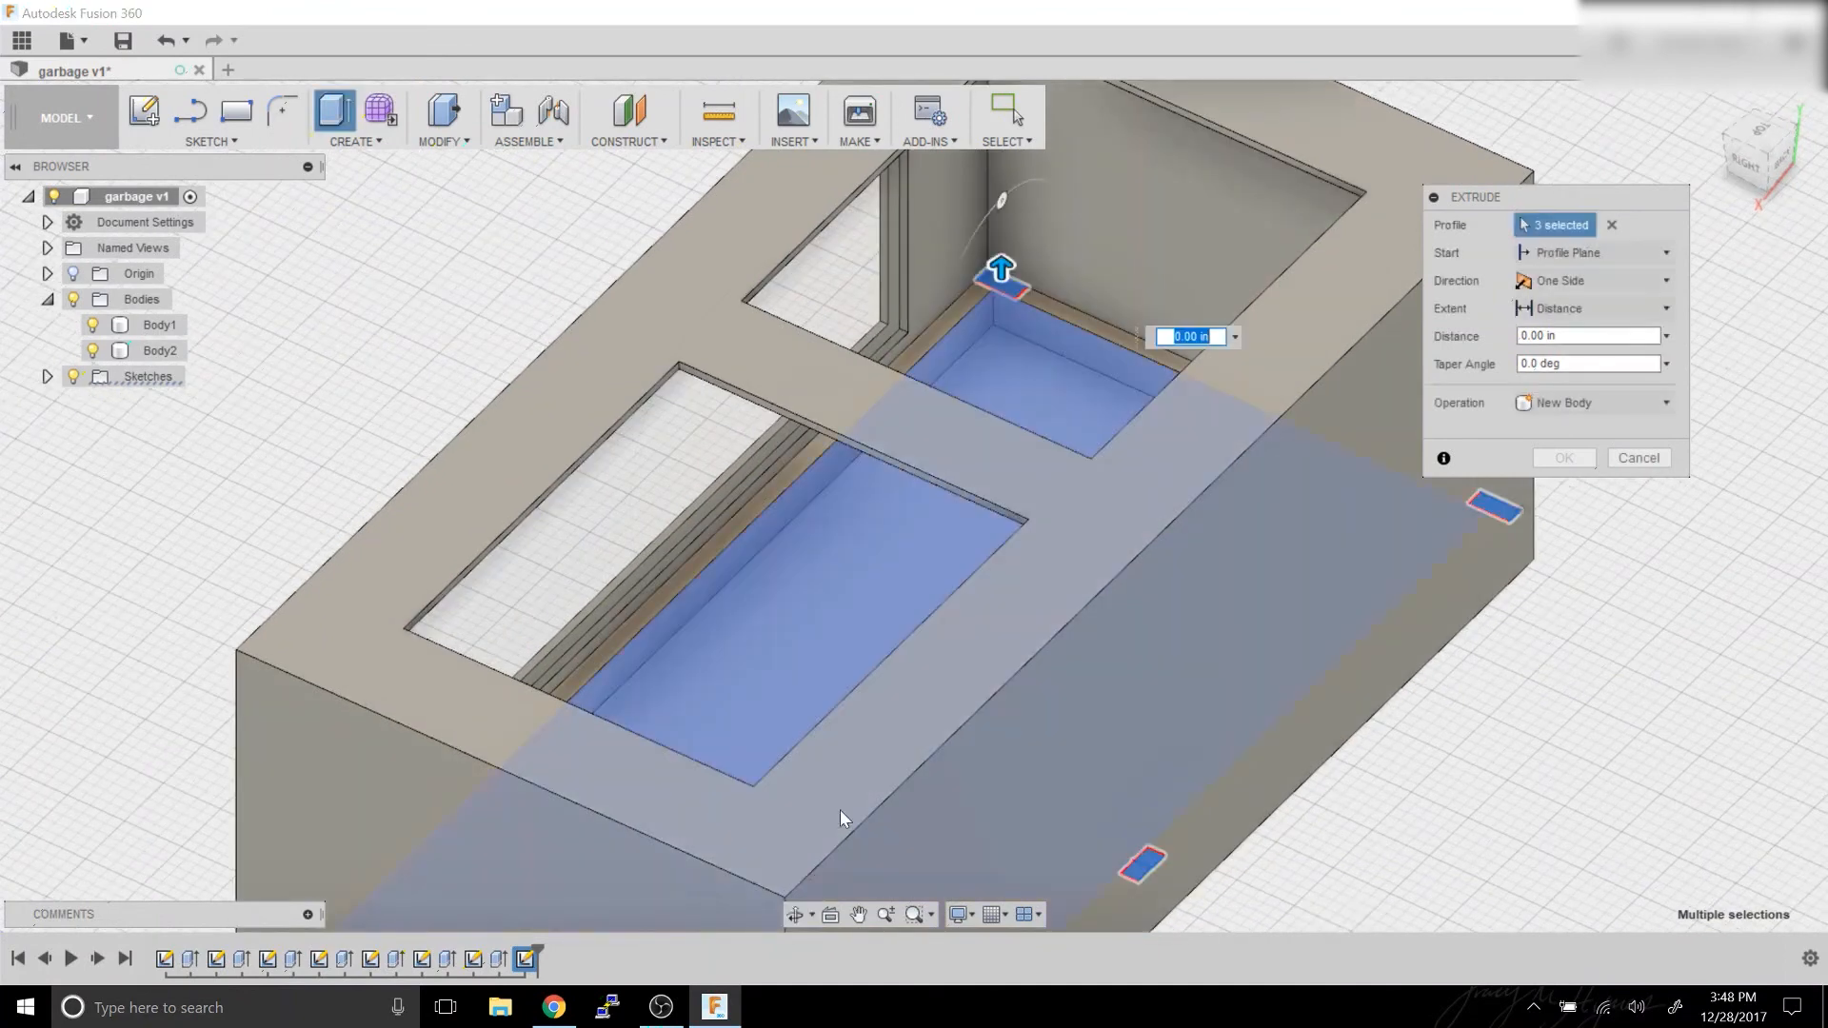
pyautogui.click(796, 914)
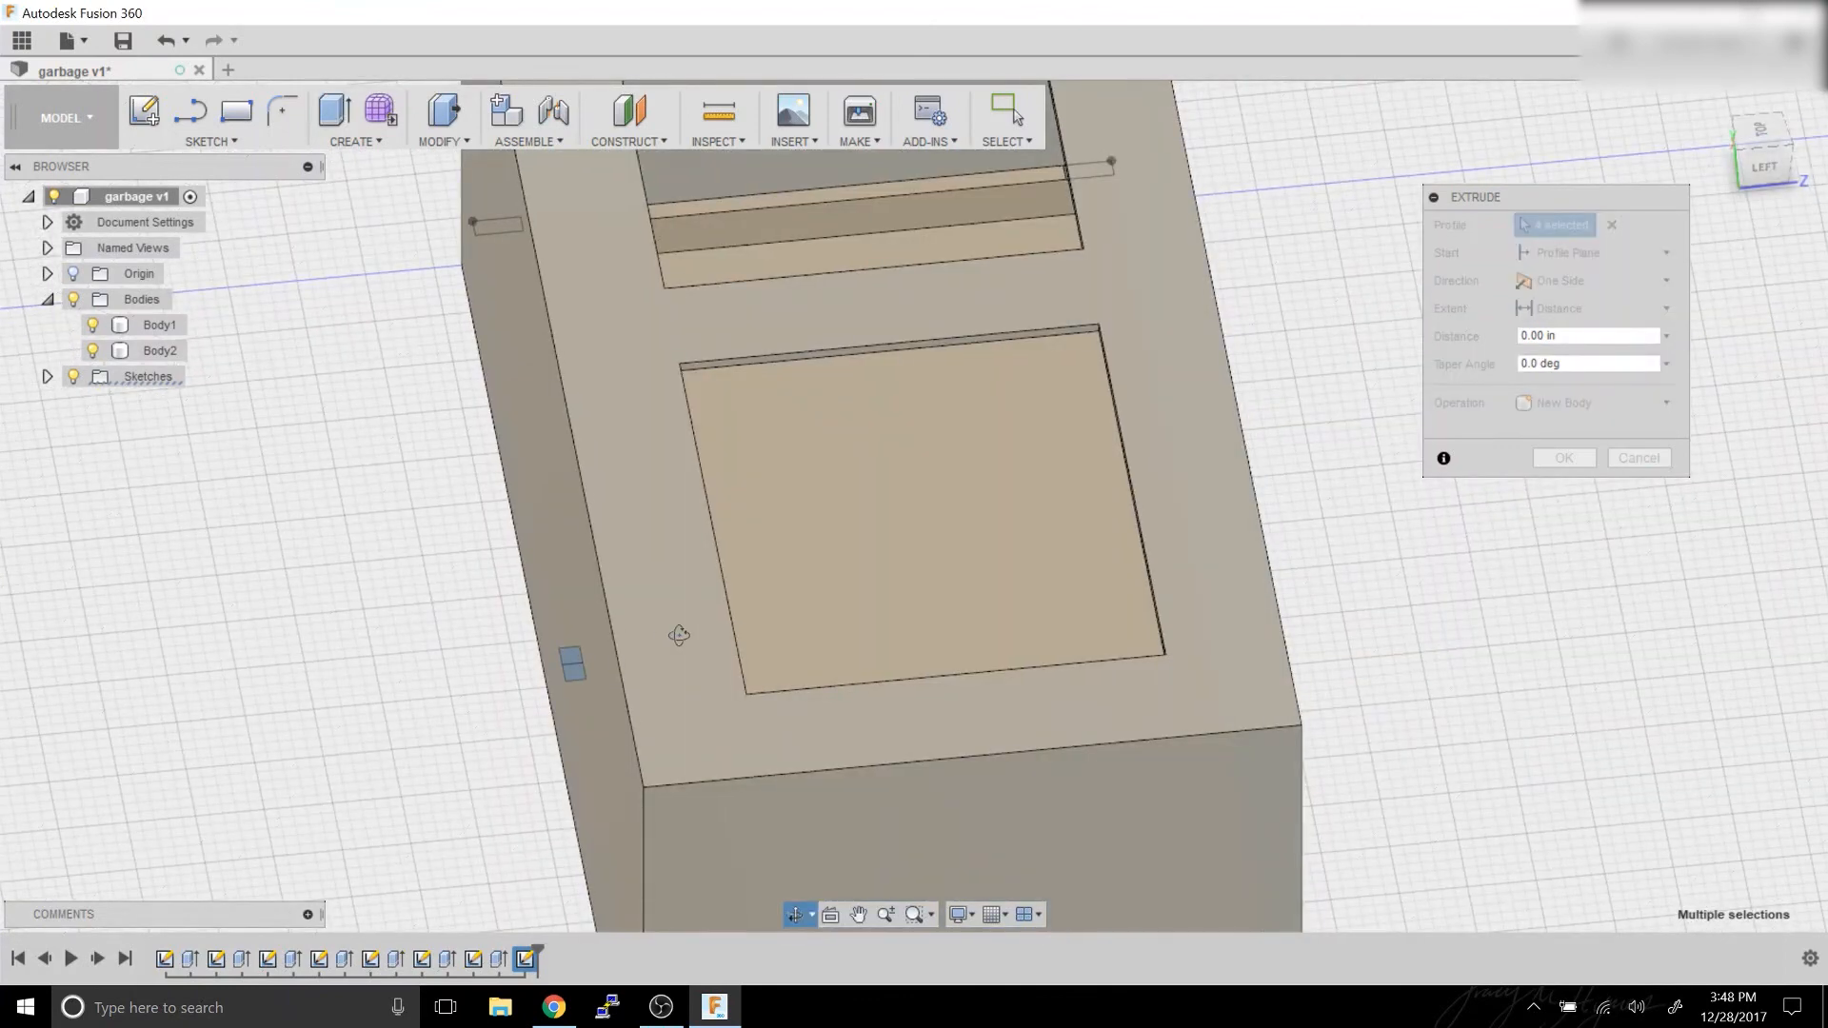
pyautogui.keyDown('shift'); pyautogui.moveTo(678, 635); pyautogui.dragTo(821, 727, button='middle'); pyautogui.keyUp('shift')
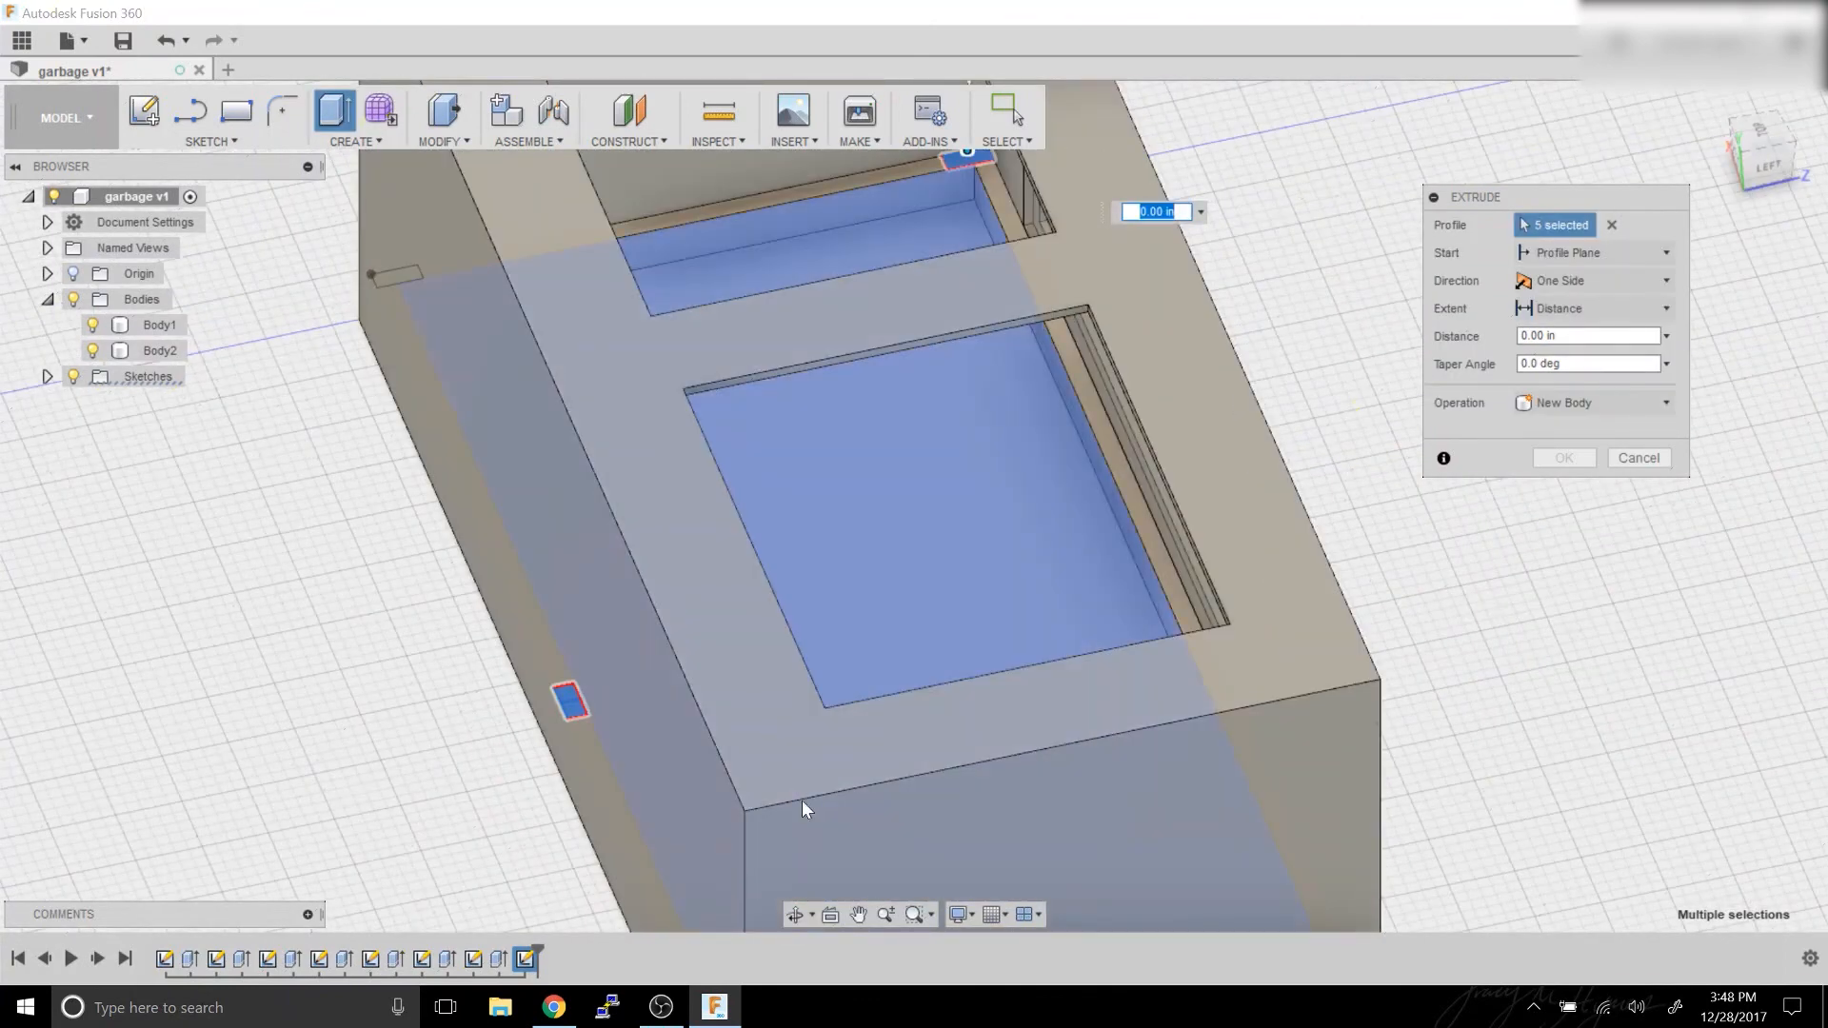
pyautogui.keyDown('shift'); pyautogui.moveTo(801, 804); pyautogui.dragTo(838, 486, button='middle'); pyautogui.keyUp('shift')
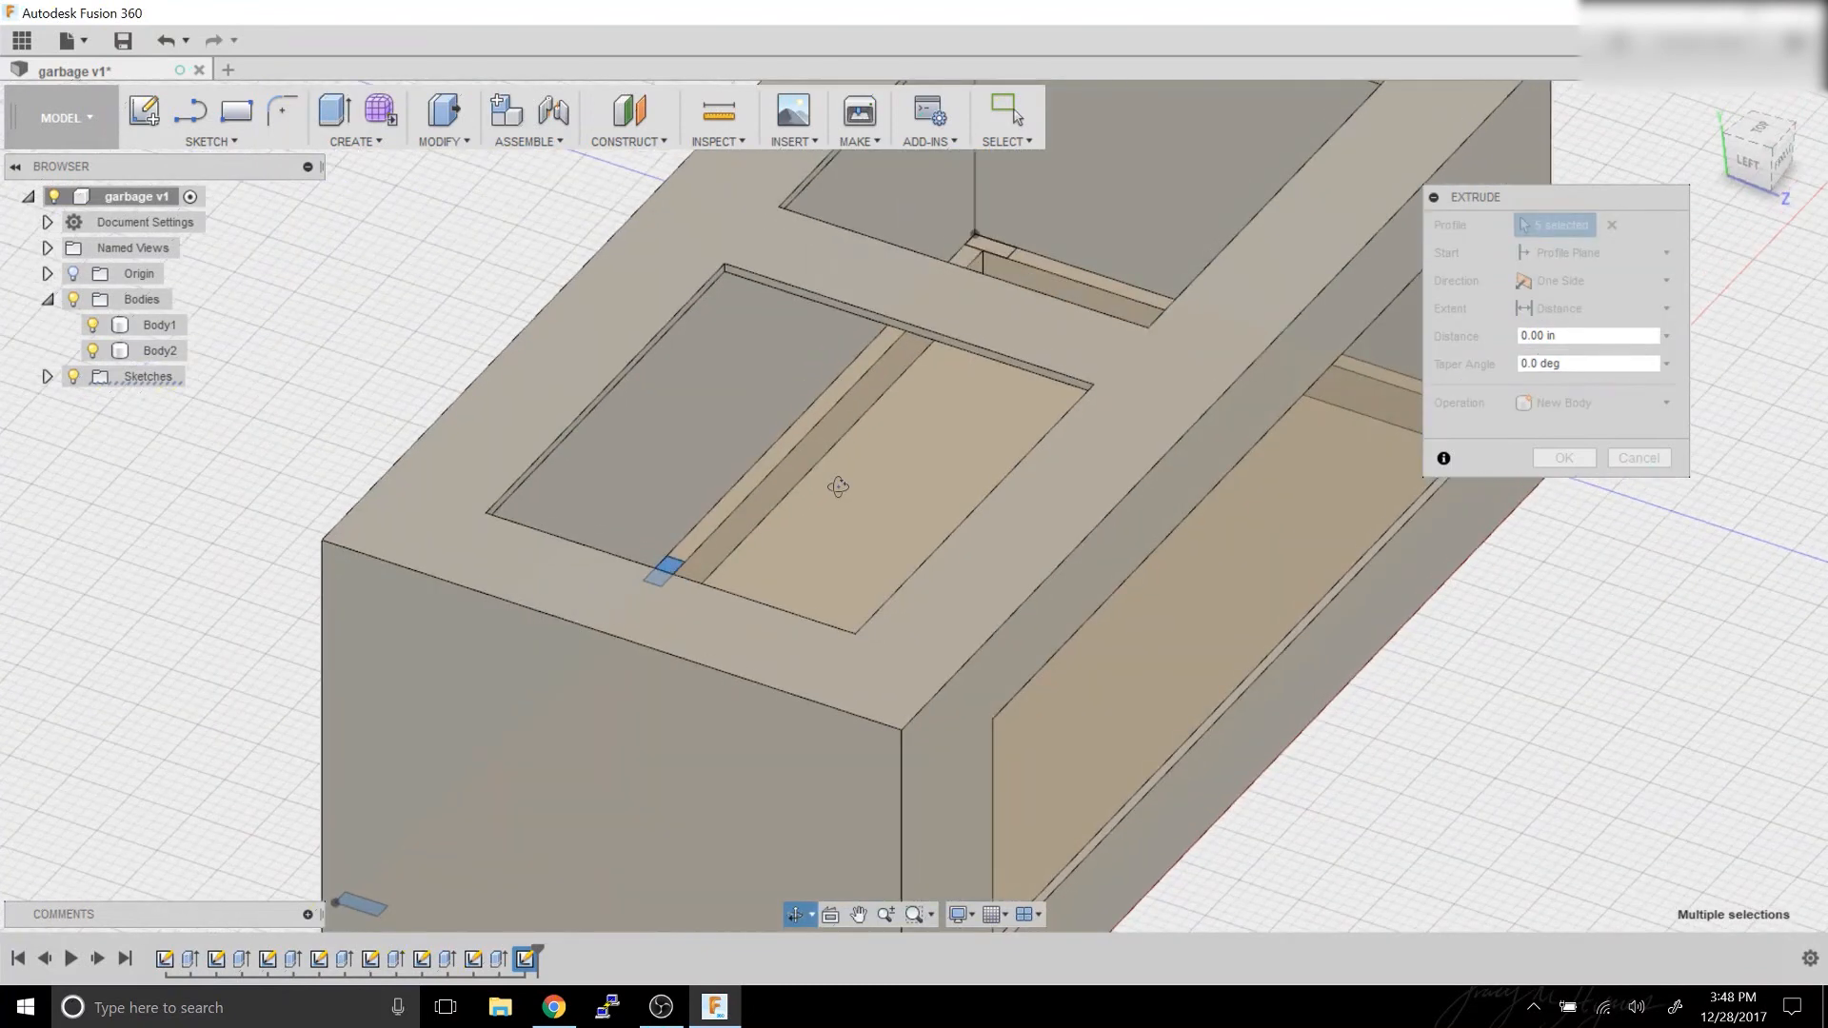
pyautogui.click(994, 245)
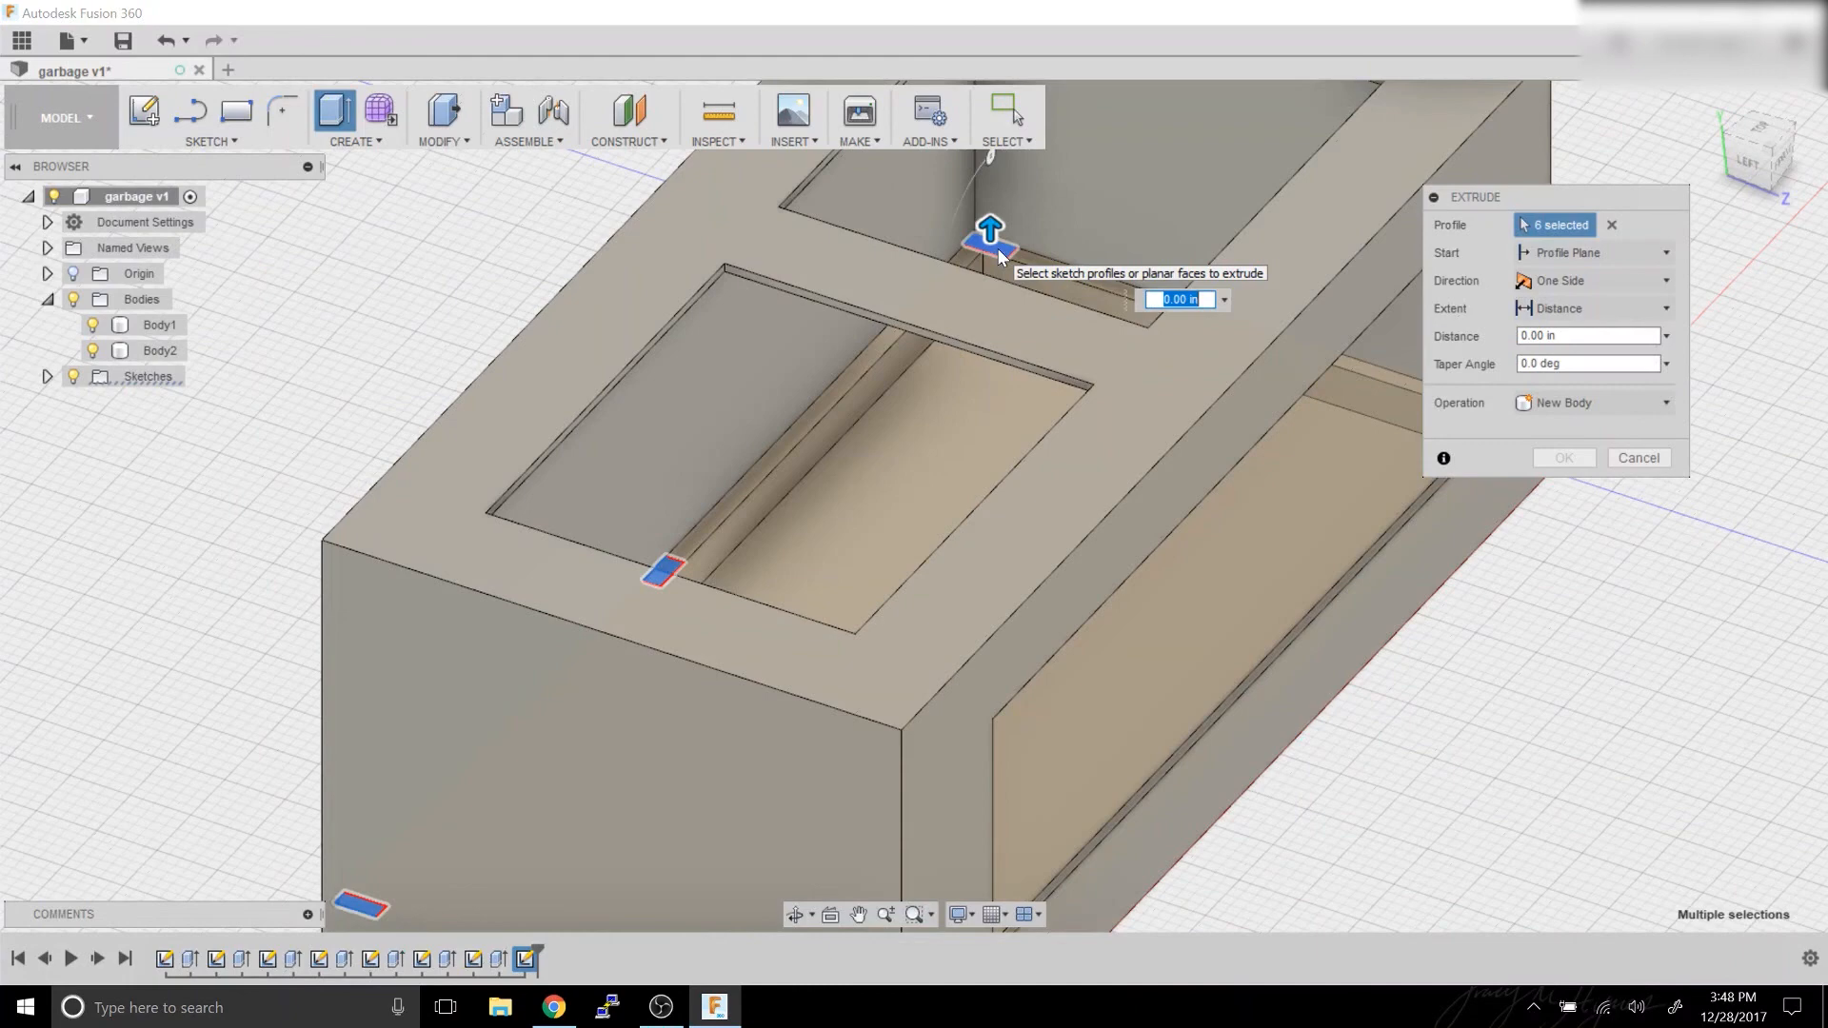
pyautogui.write('31.79')
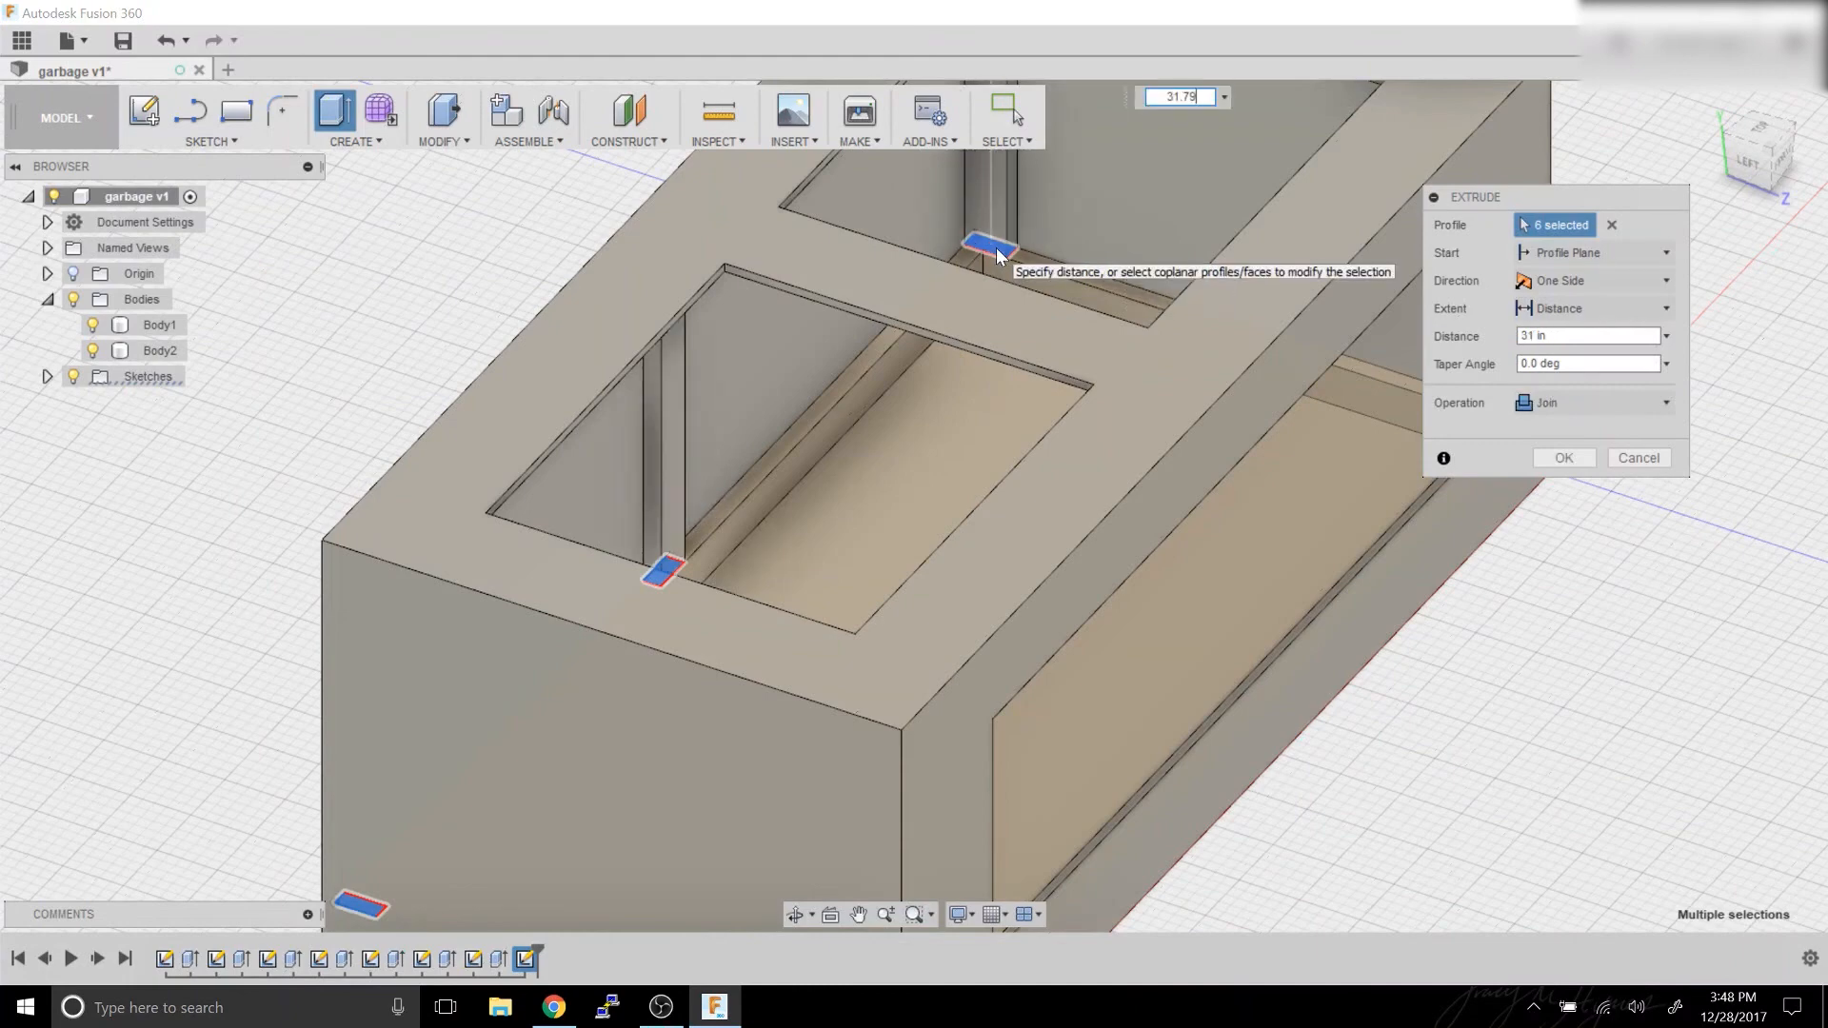
pyautogui.press('Return')
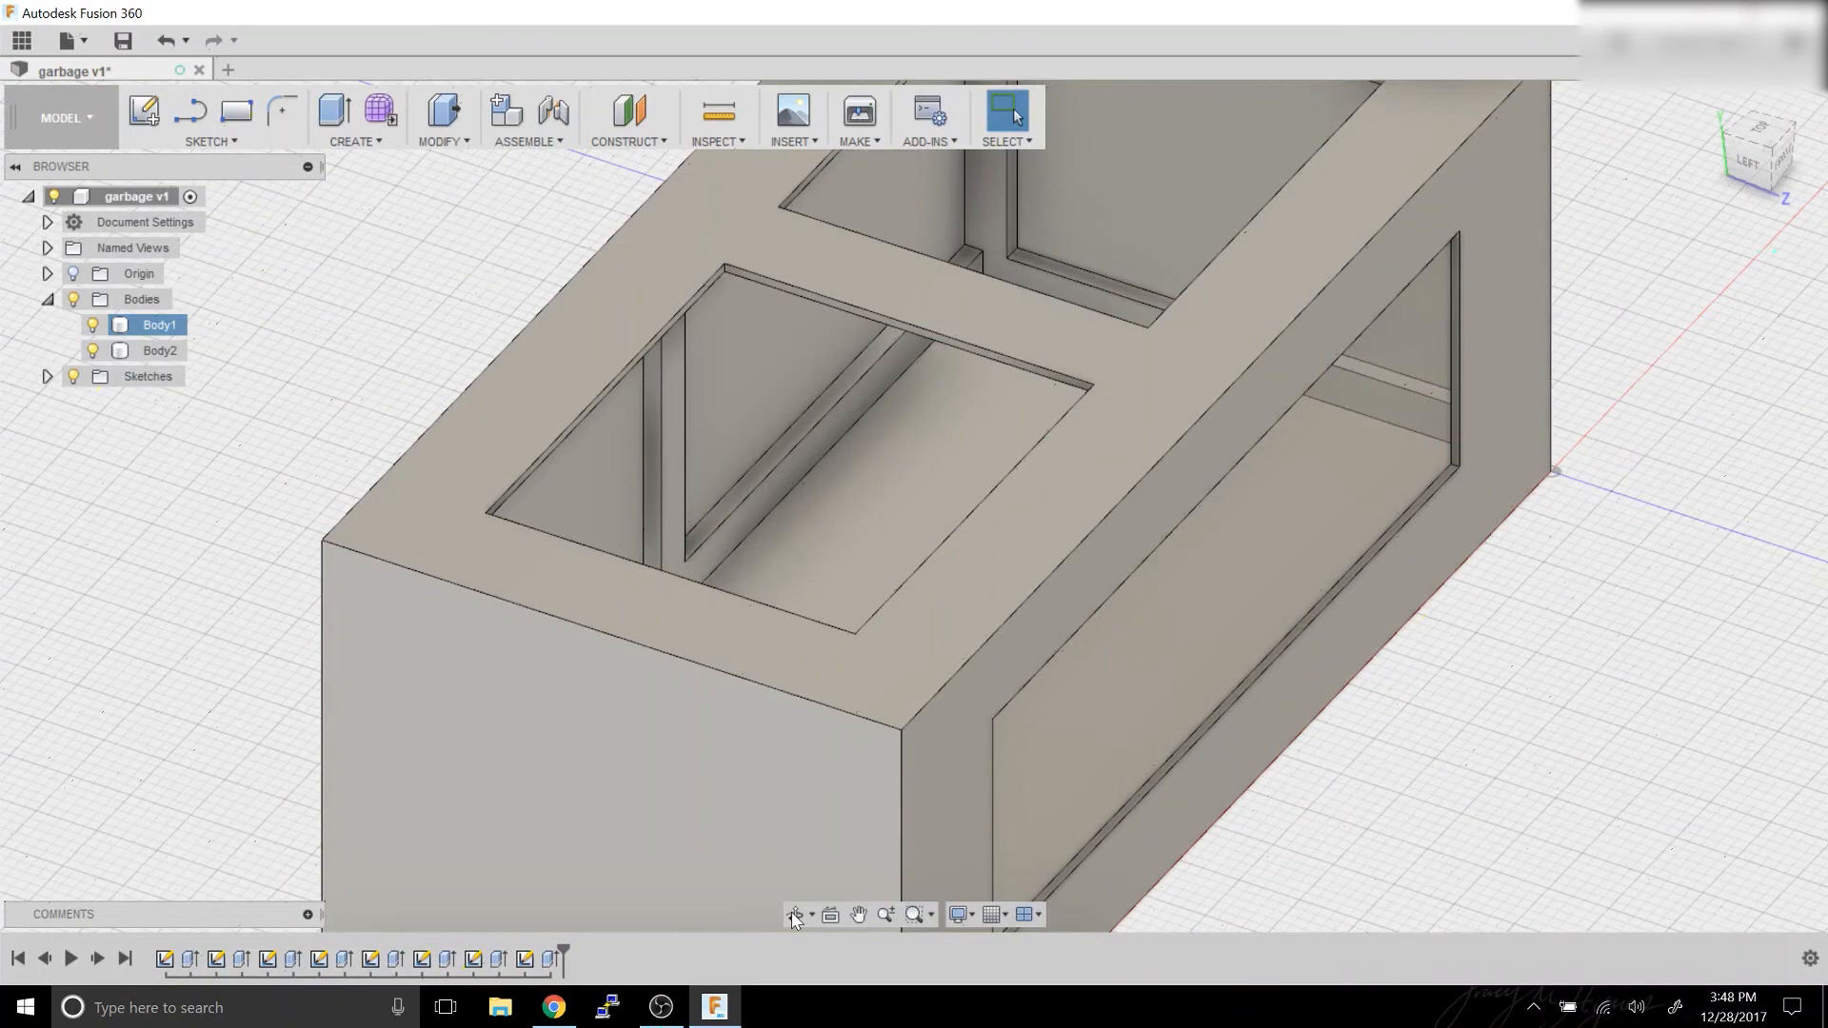
# In the Simulation workspace, edit the hydrostatic pressure load, setting its surface point at the inner back-left upper corner with a 100 mm offset.
pyautogui.click(795, 914)
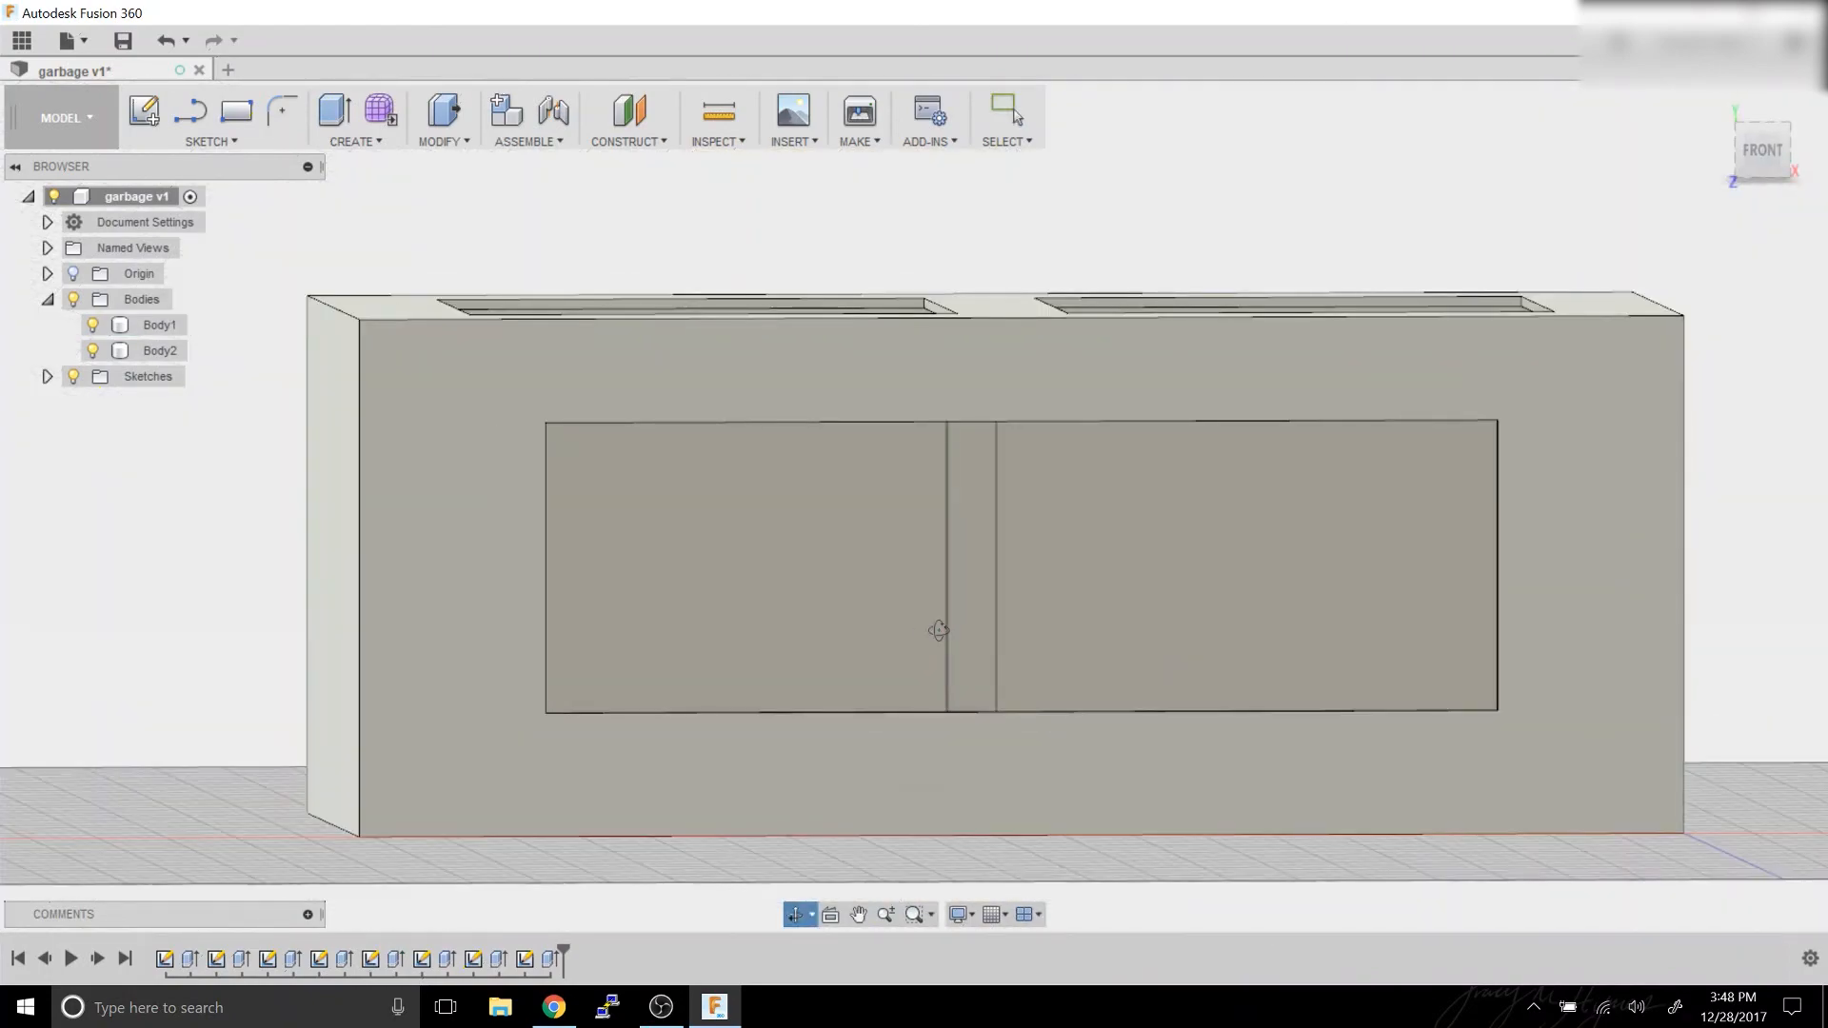
pyautogui.moveTo(938, 631); pyautogui.dragTo(840, 579)
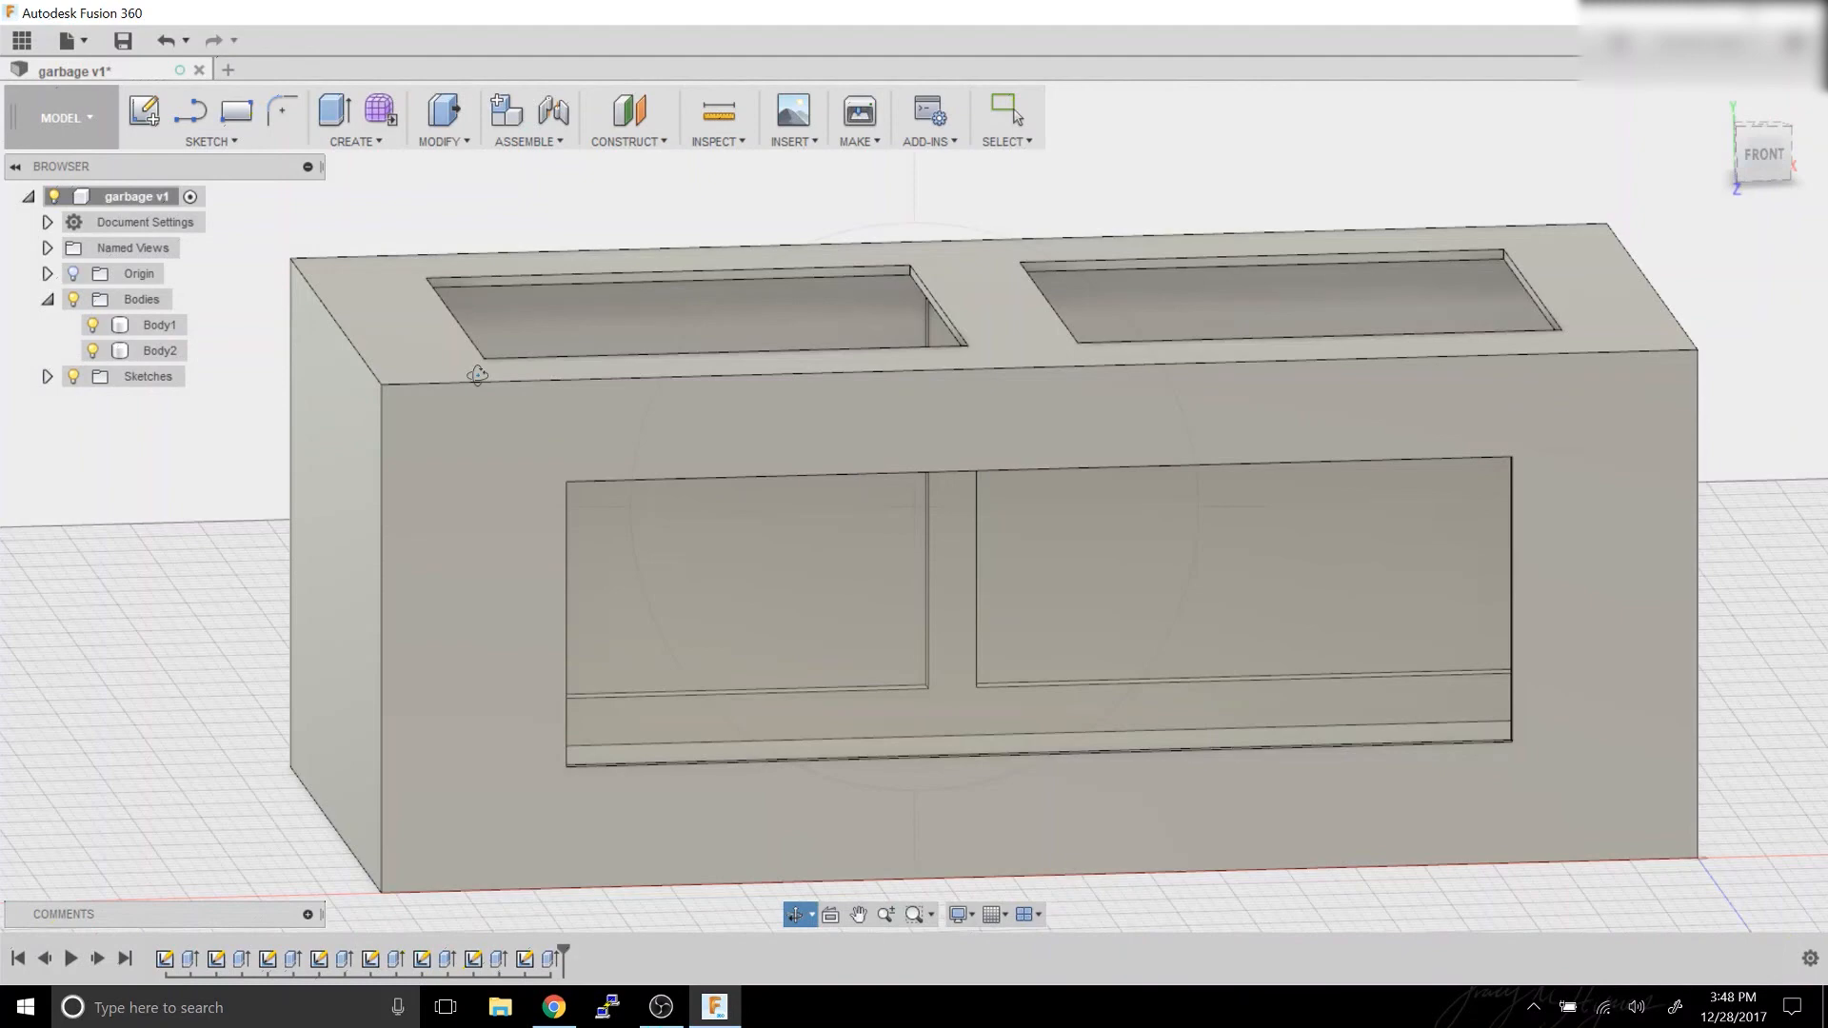
pyautogui.click(65, 117)
pyautogui.click(80, 354)
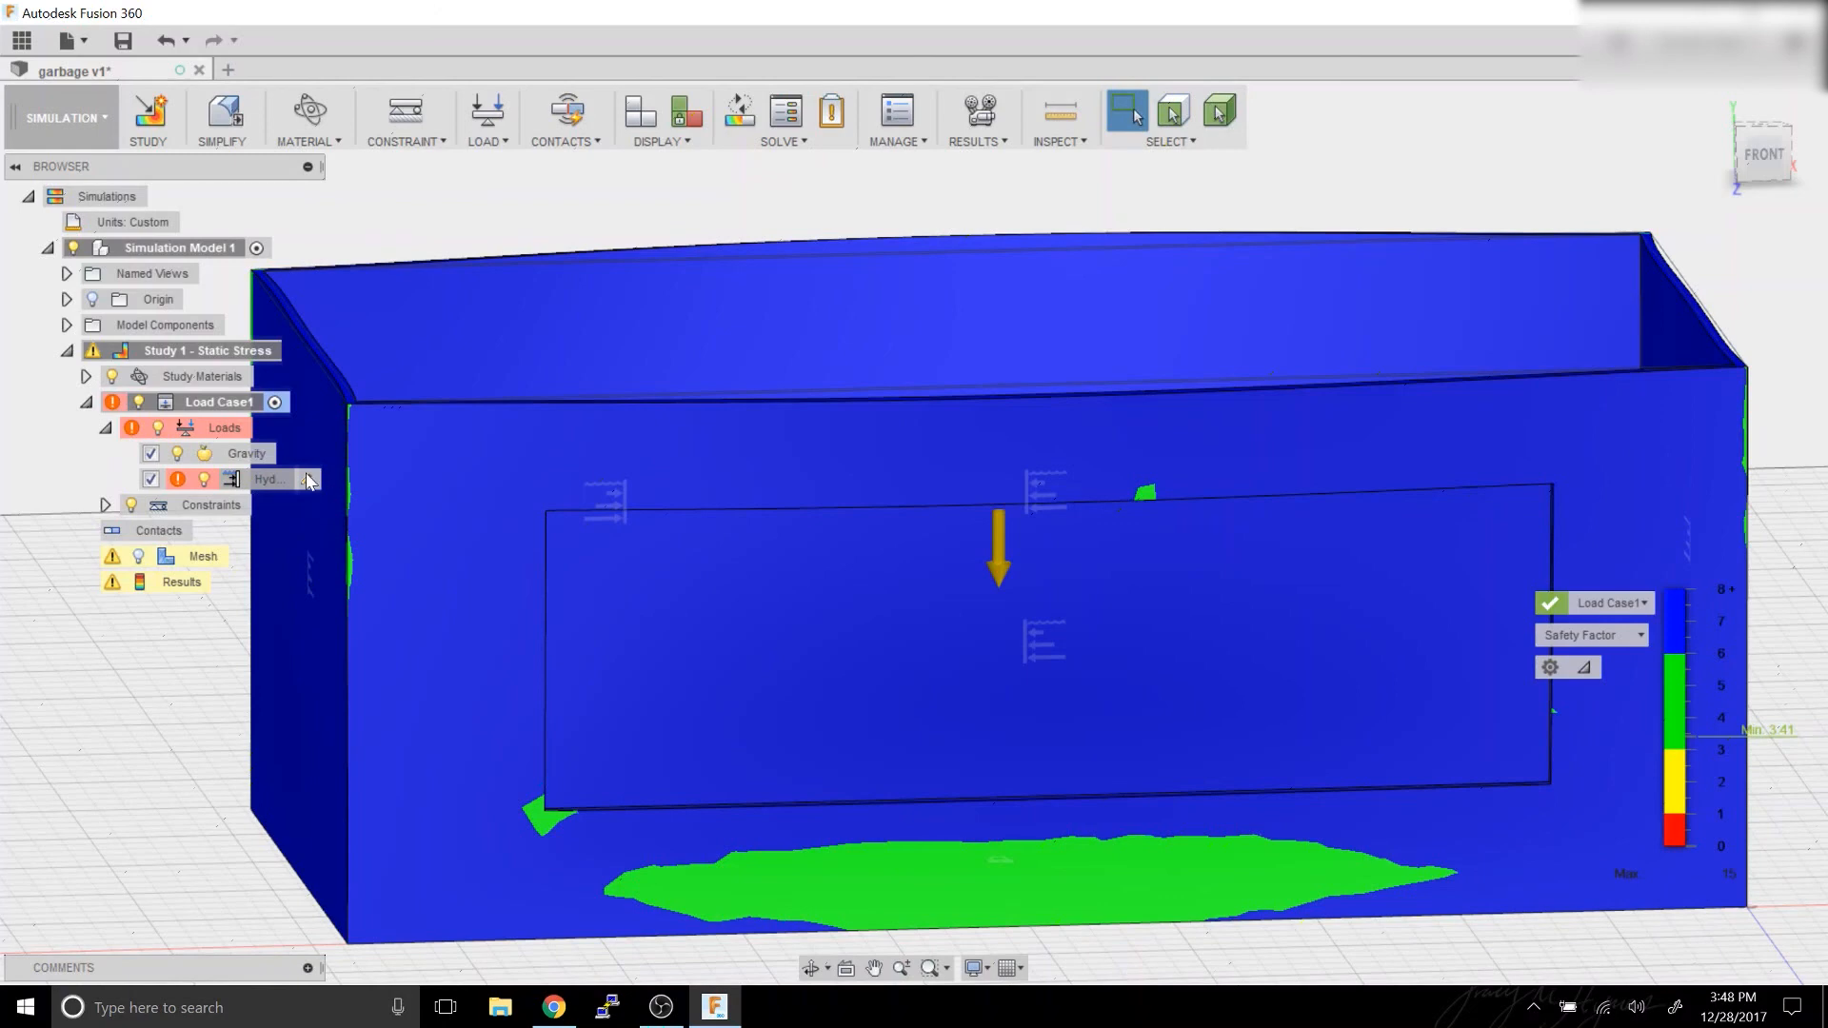
pyautogui.click(308, 479)
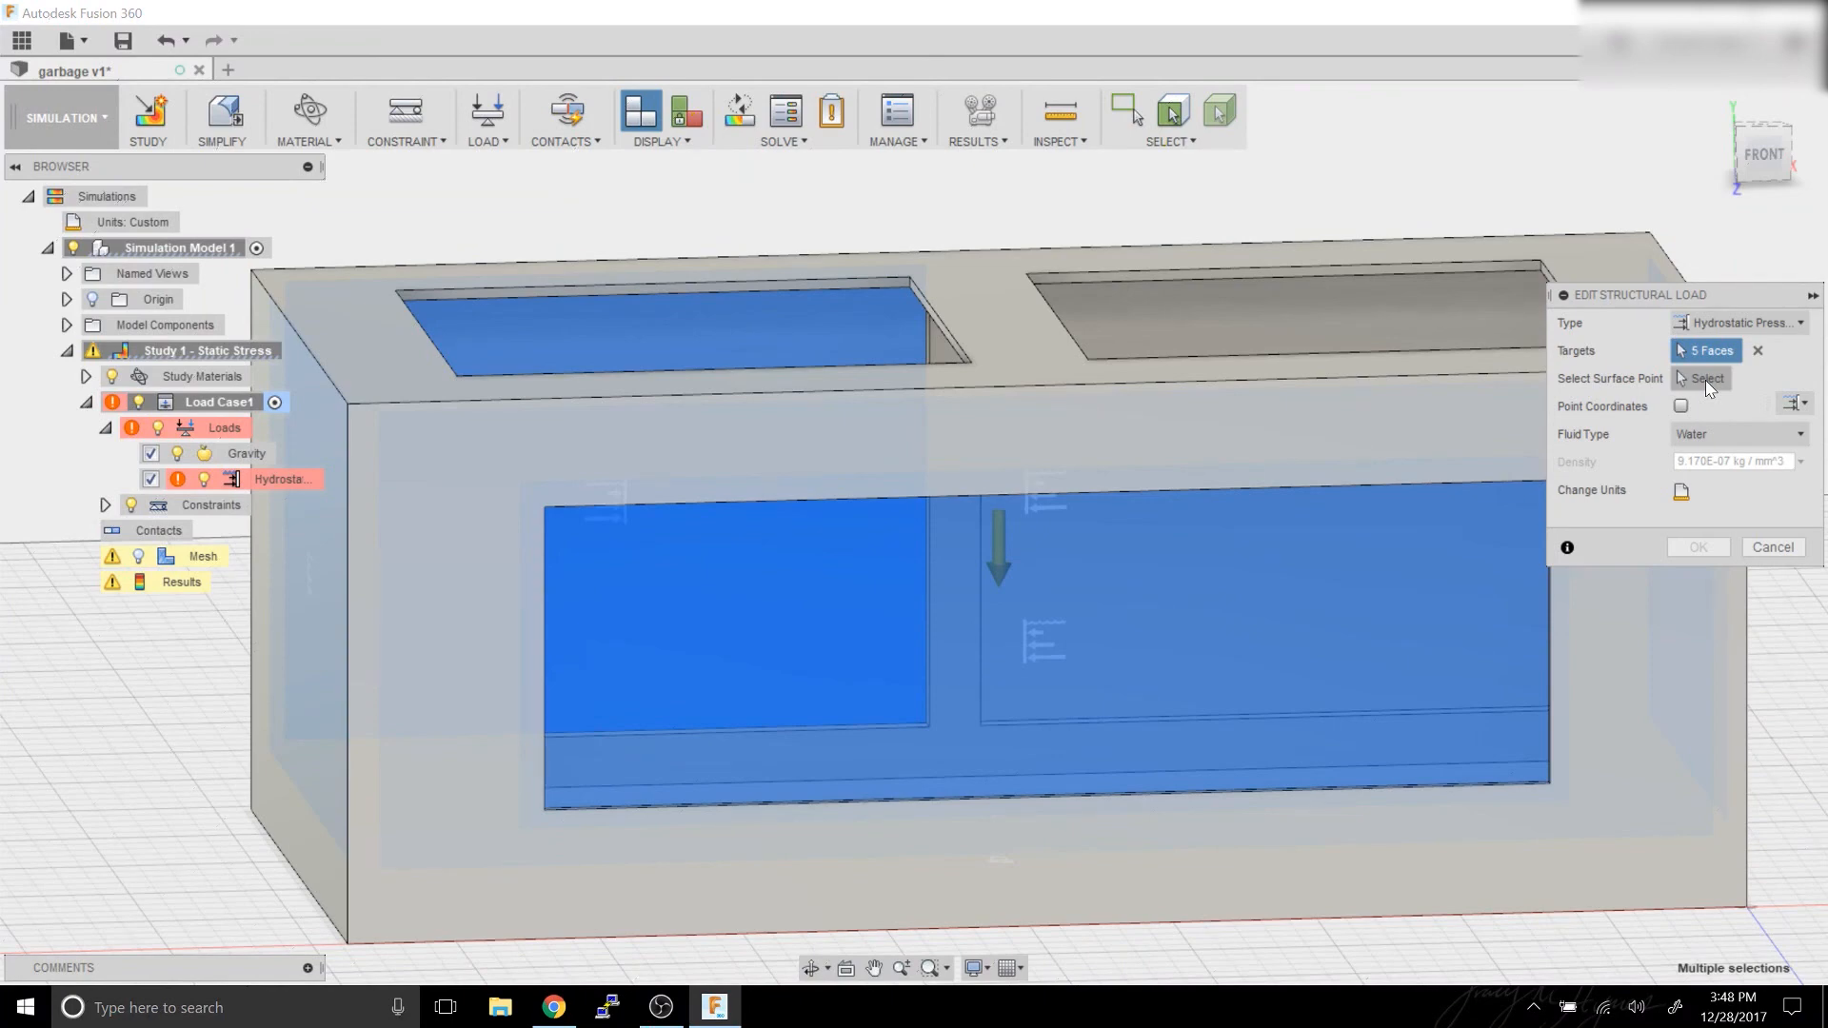
pyautogui.click(1704, 379)
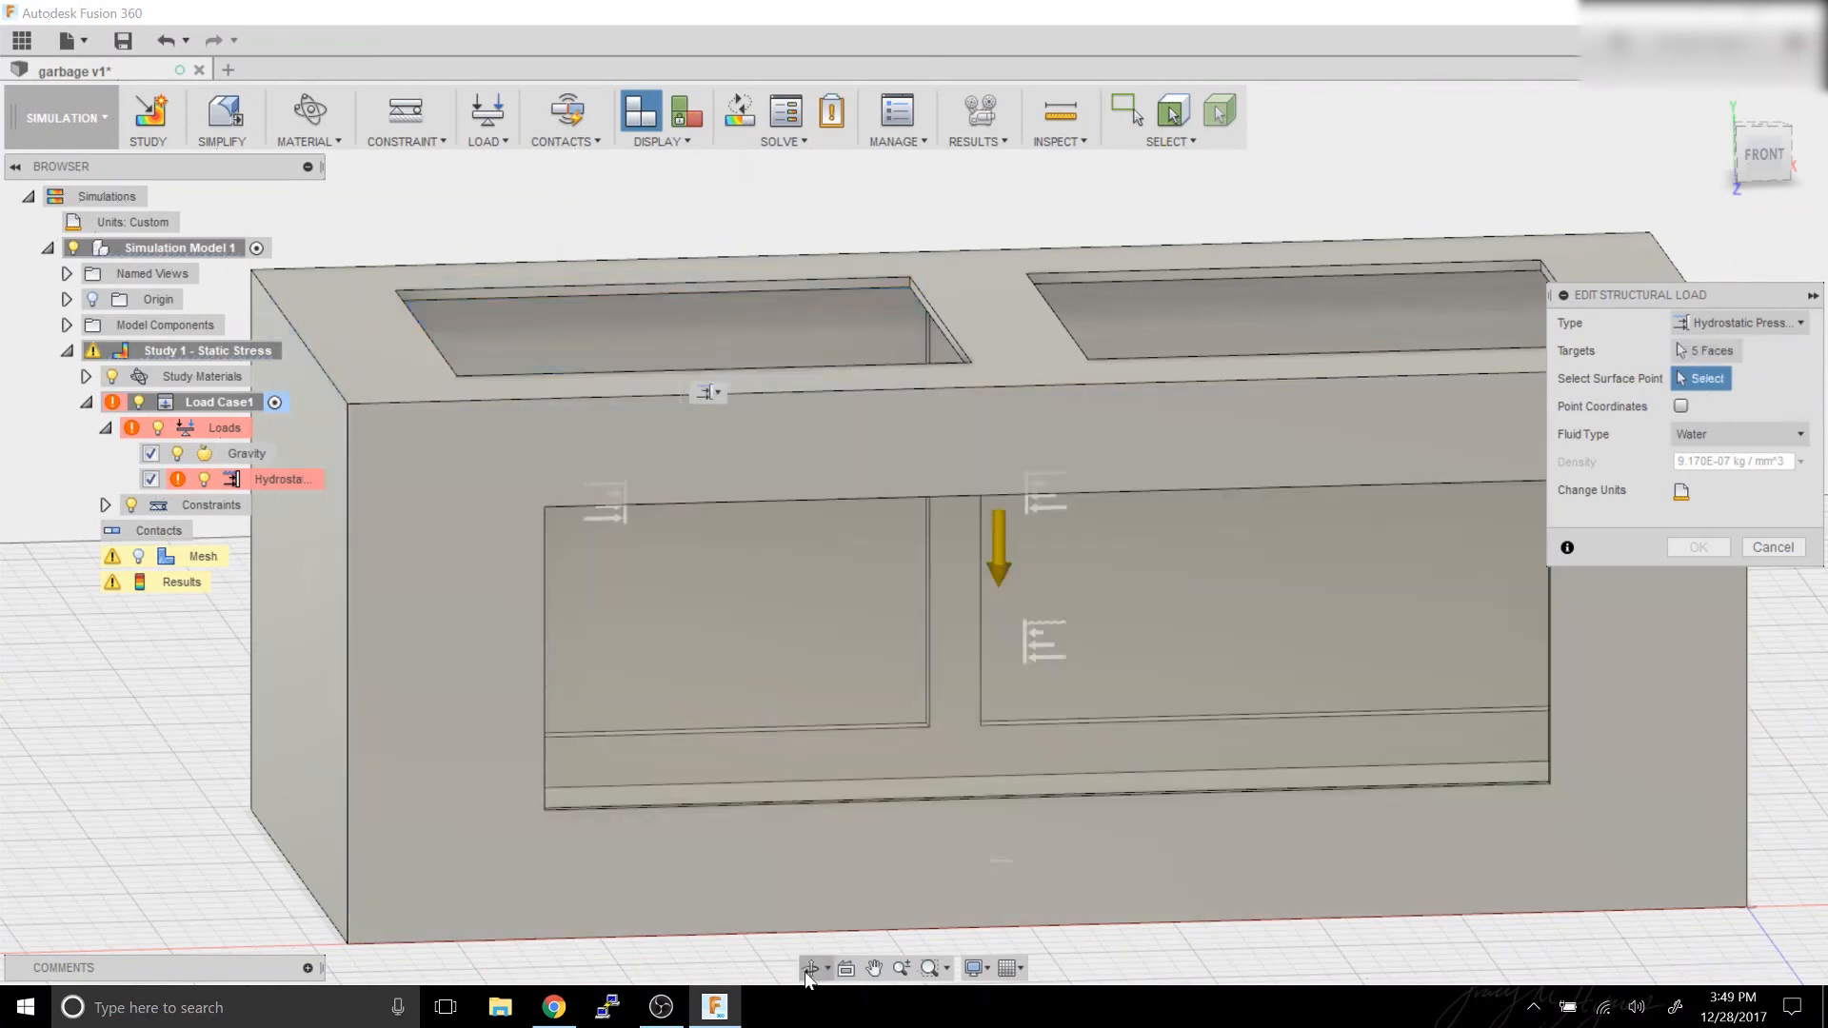
pyautogui.click(809, 969)
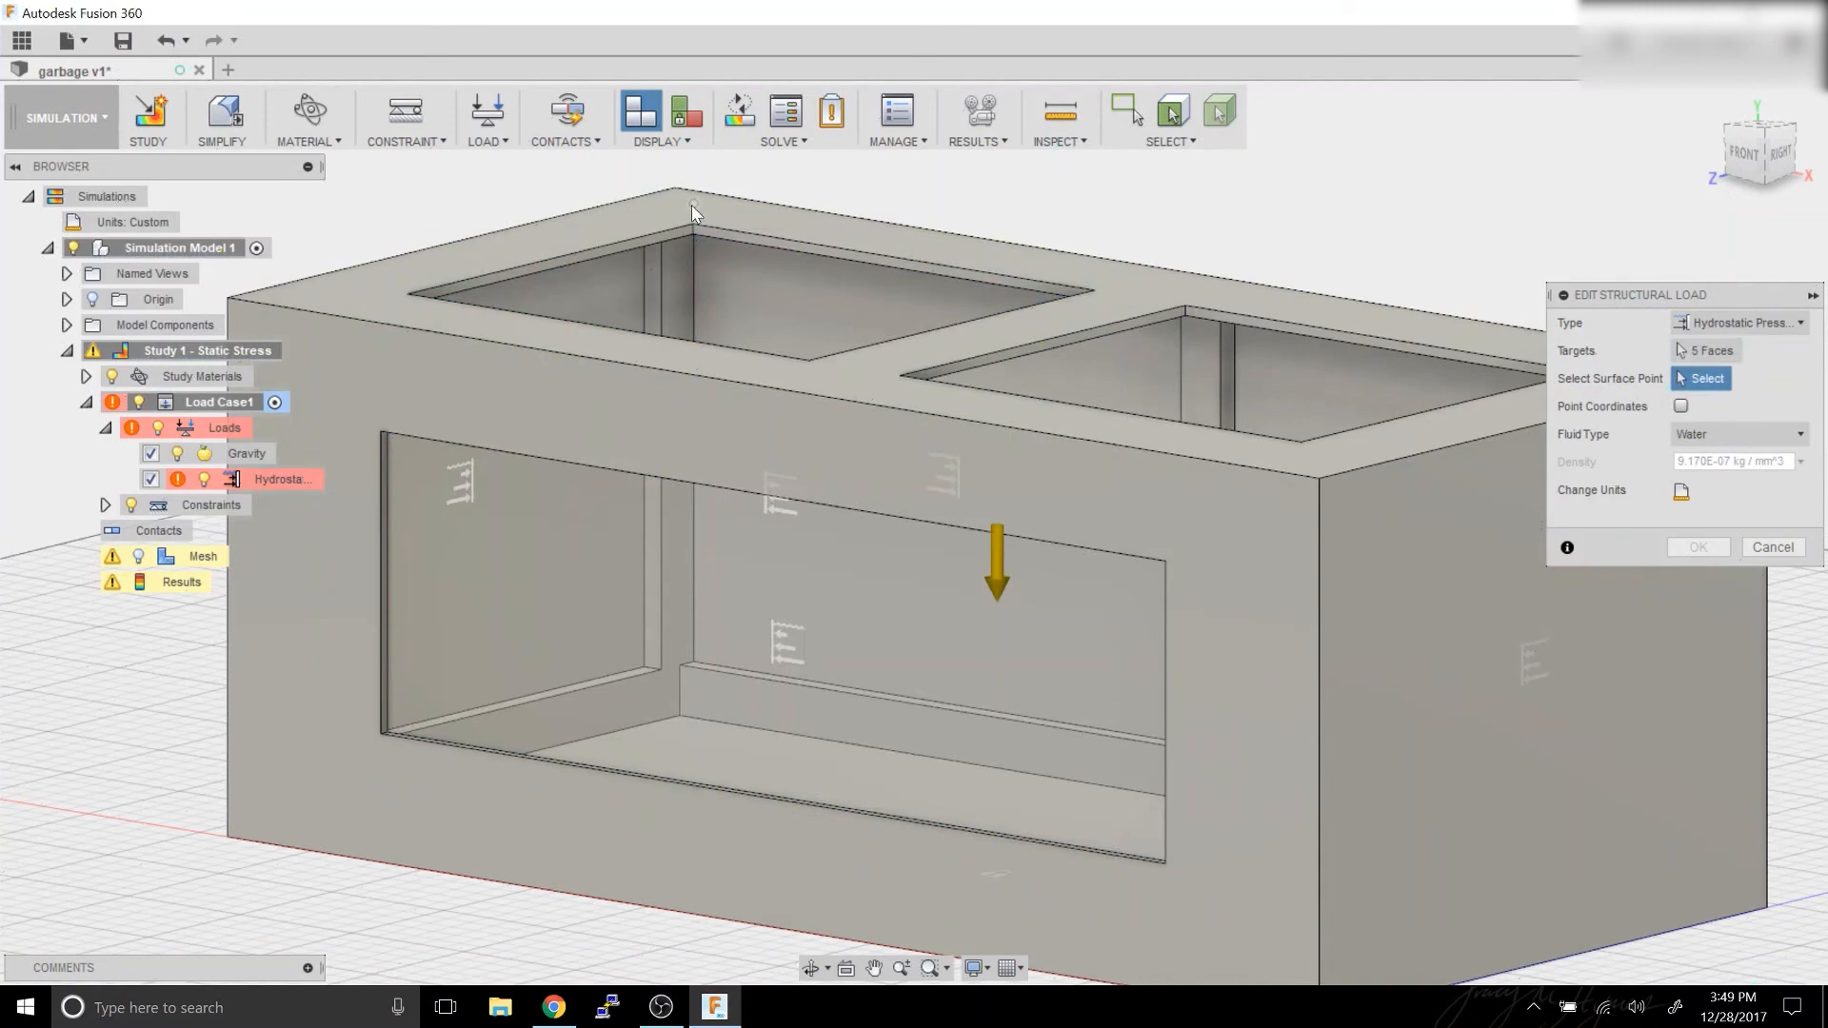
pyautogui.click(693, 204)
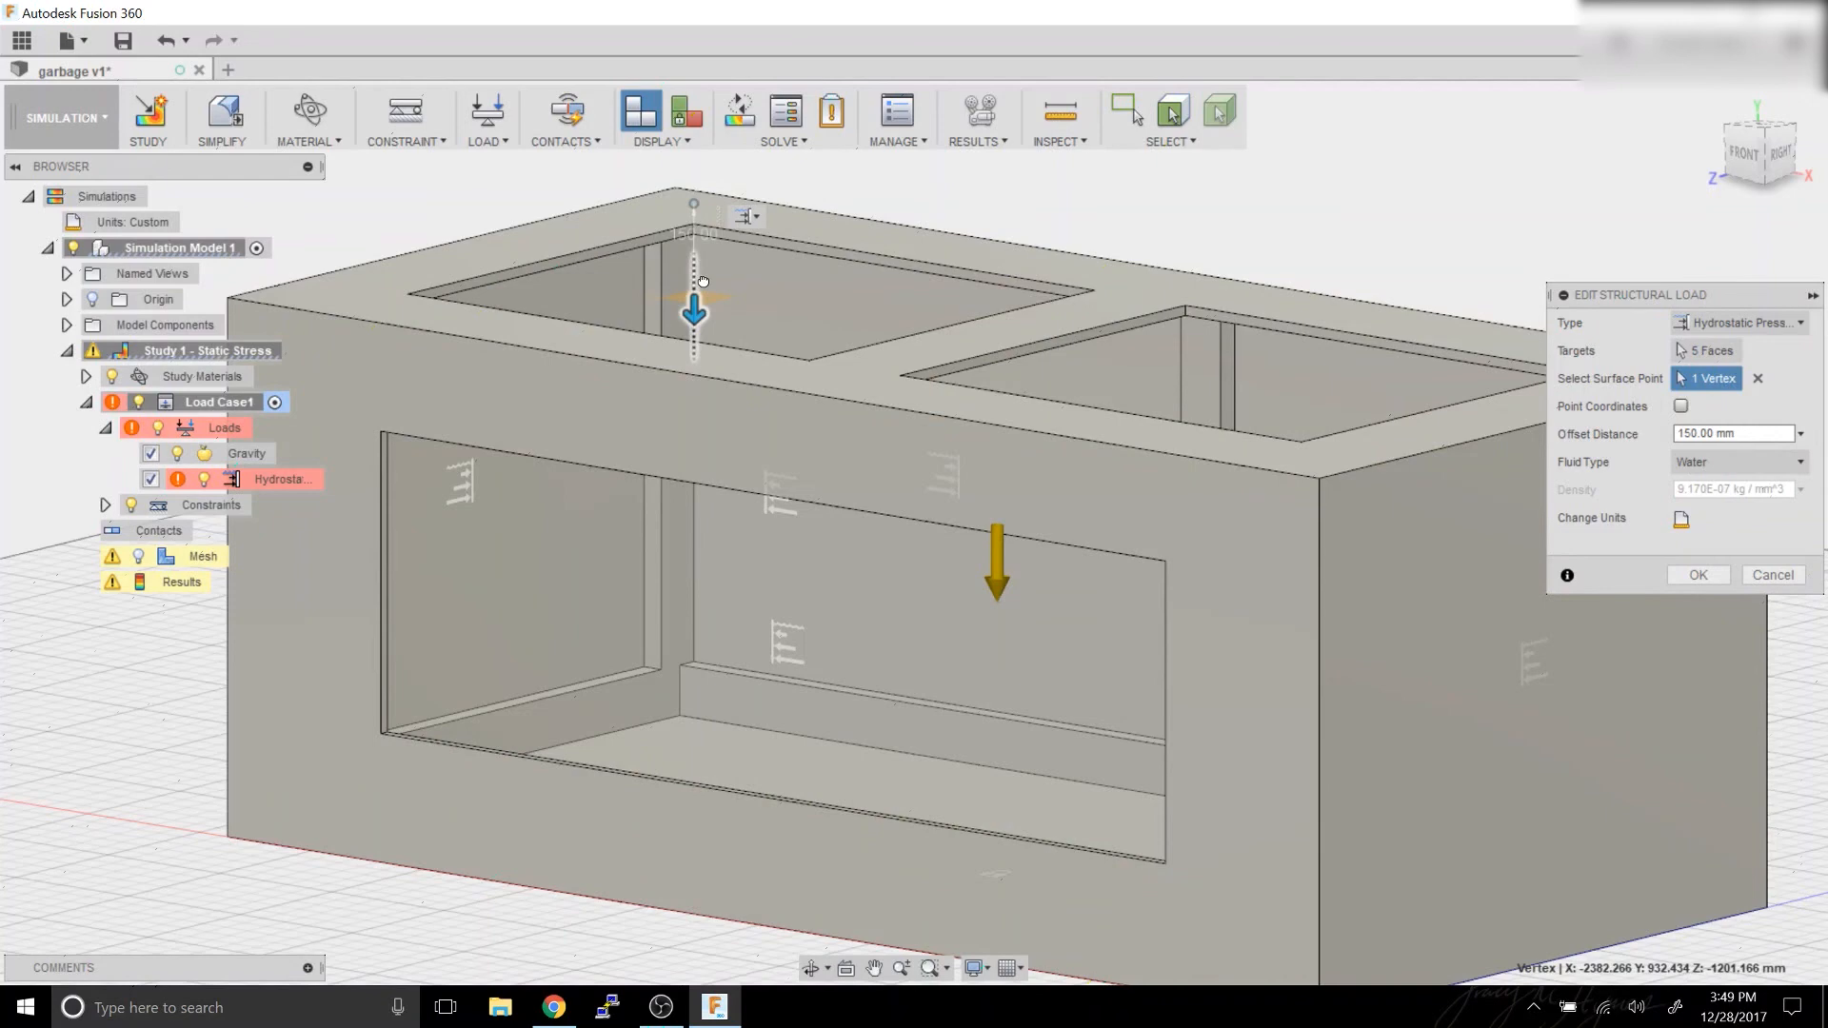
pyautogui.moveTo(703, 281); pyautogui.dragTo(702, 251)
pyautogui.scroll(4, 706, 205)
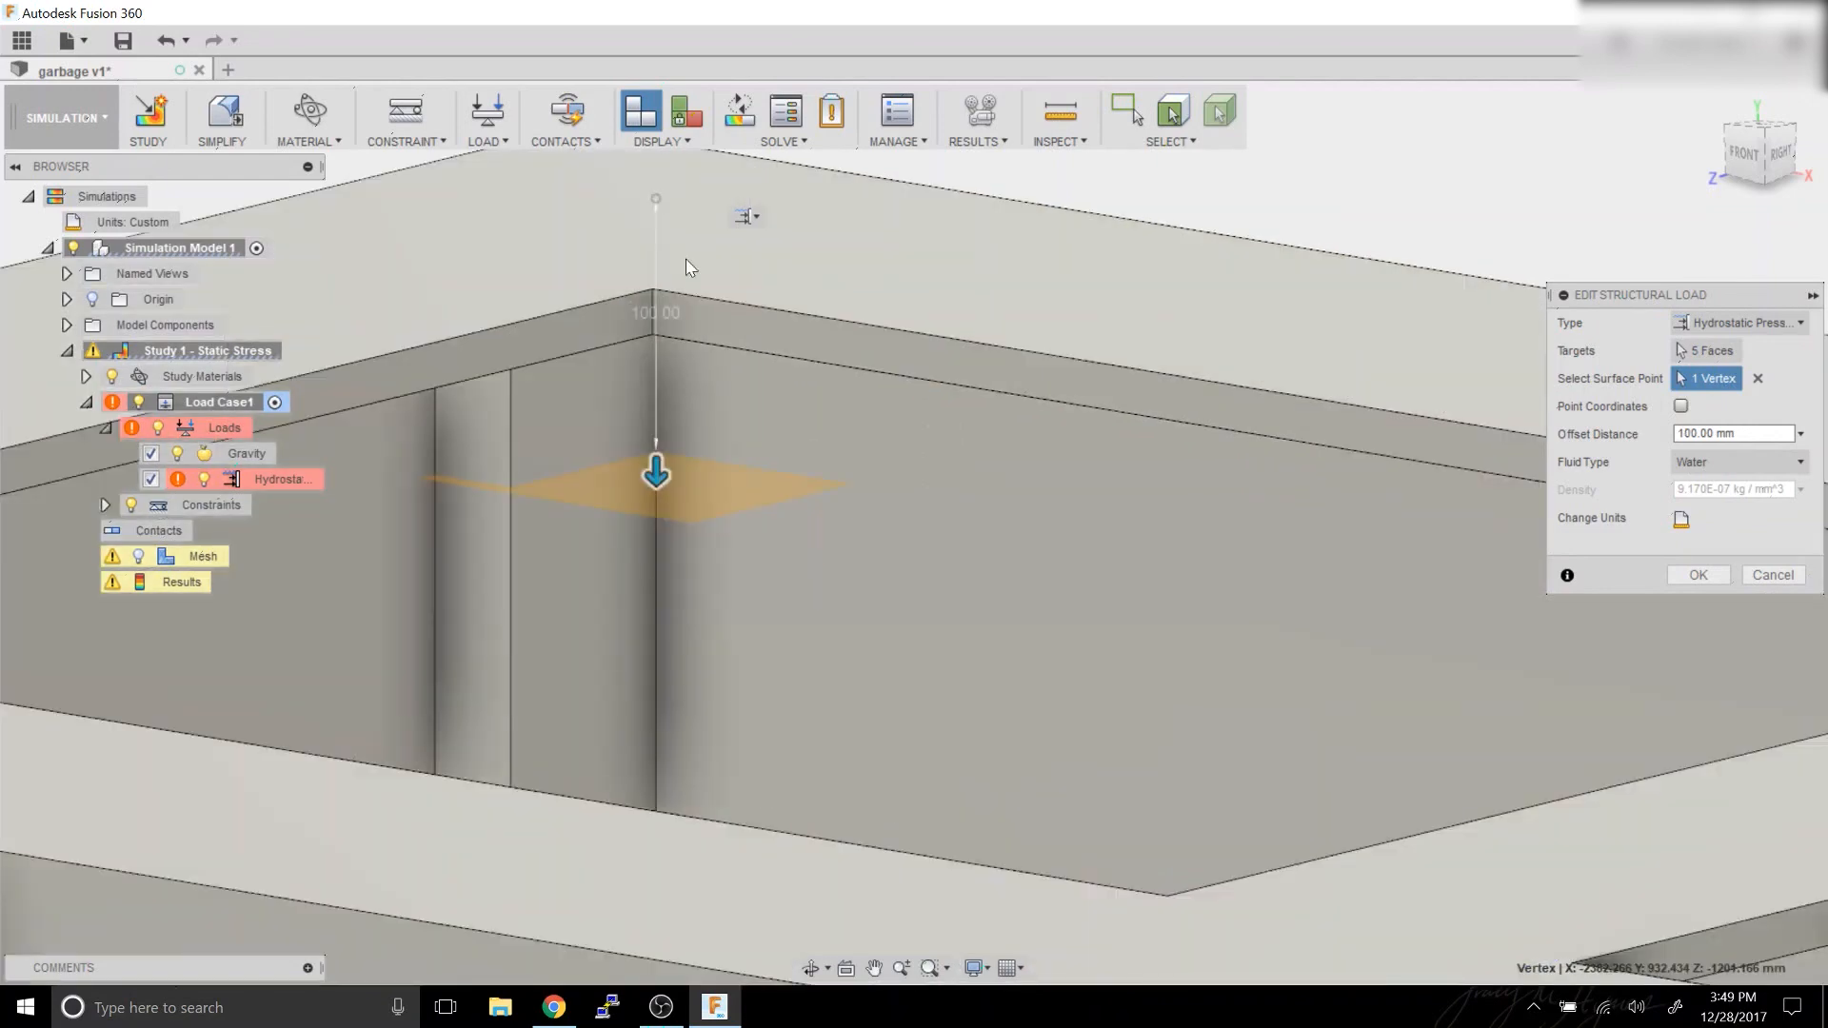
pyautogui.scroll(-2, 690, 268)
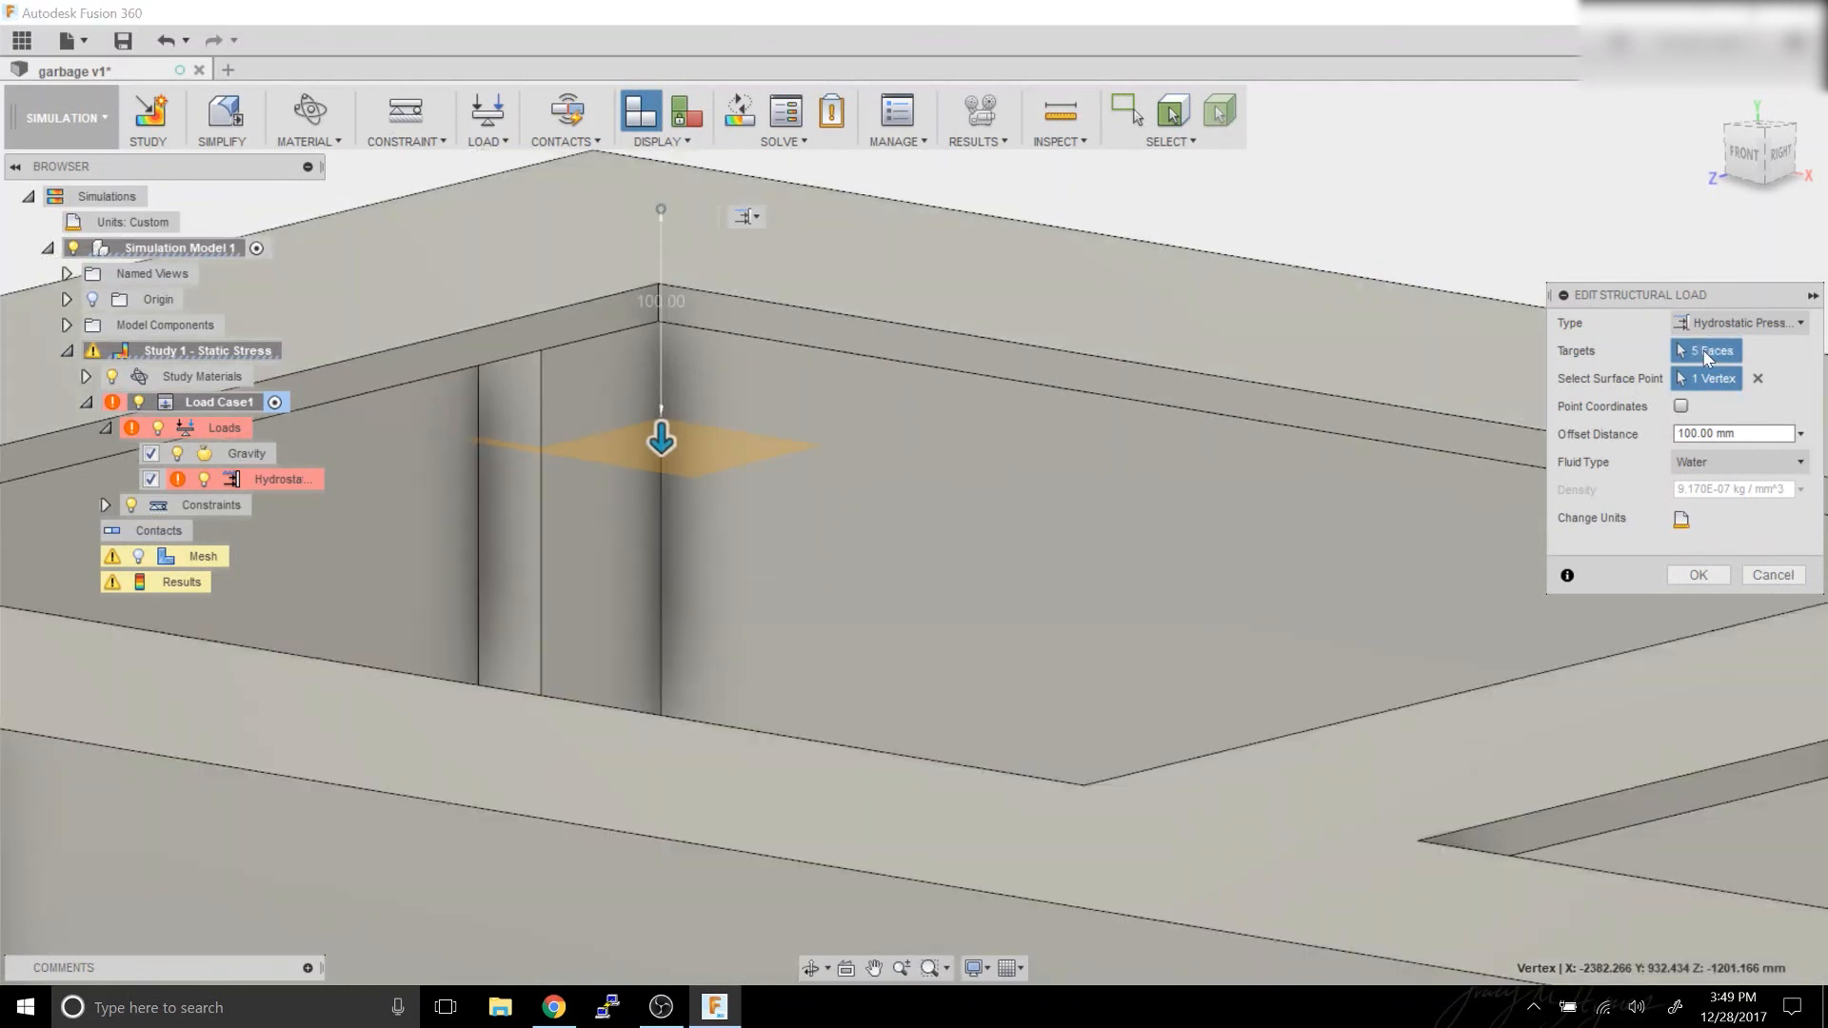
# Add the uncovered inner wall and wide post faces at the box's inner corners to the hydrostatic load's targets.
pyautogui.click(1703, 351)
pyautogui.scroll(2, 714, 515)
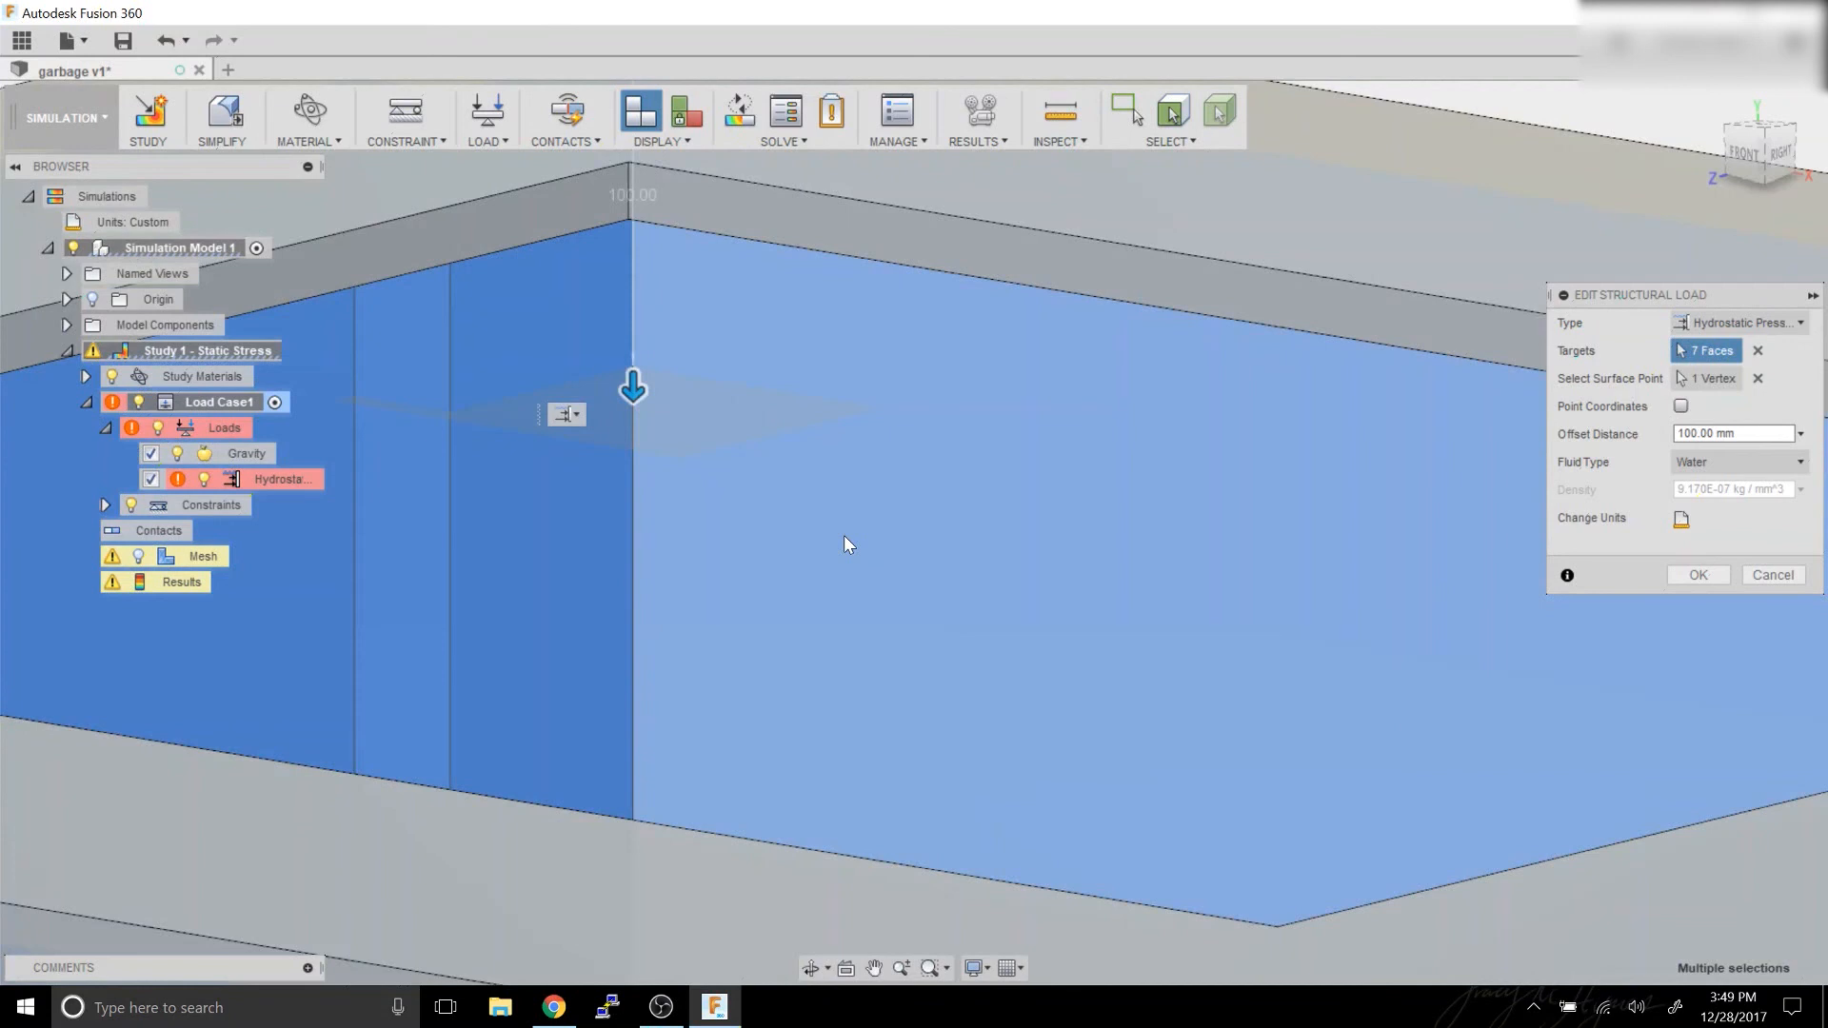
pyautogui.keyDown('shift'); pyautogui.moveTo(844, 535); pyautogui.dragTo(1042, 543, button='middle'); pyautogui.keyUp('shift')
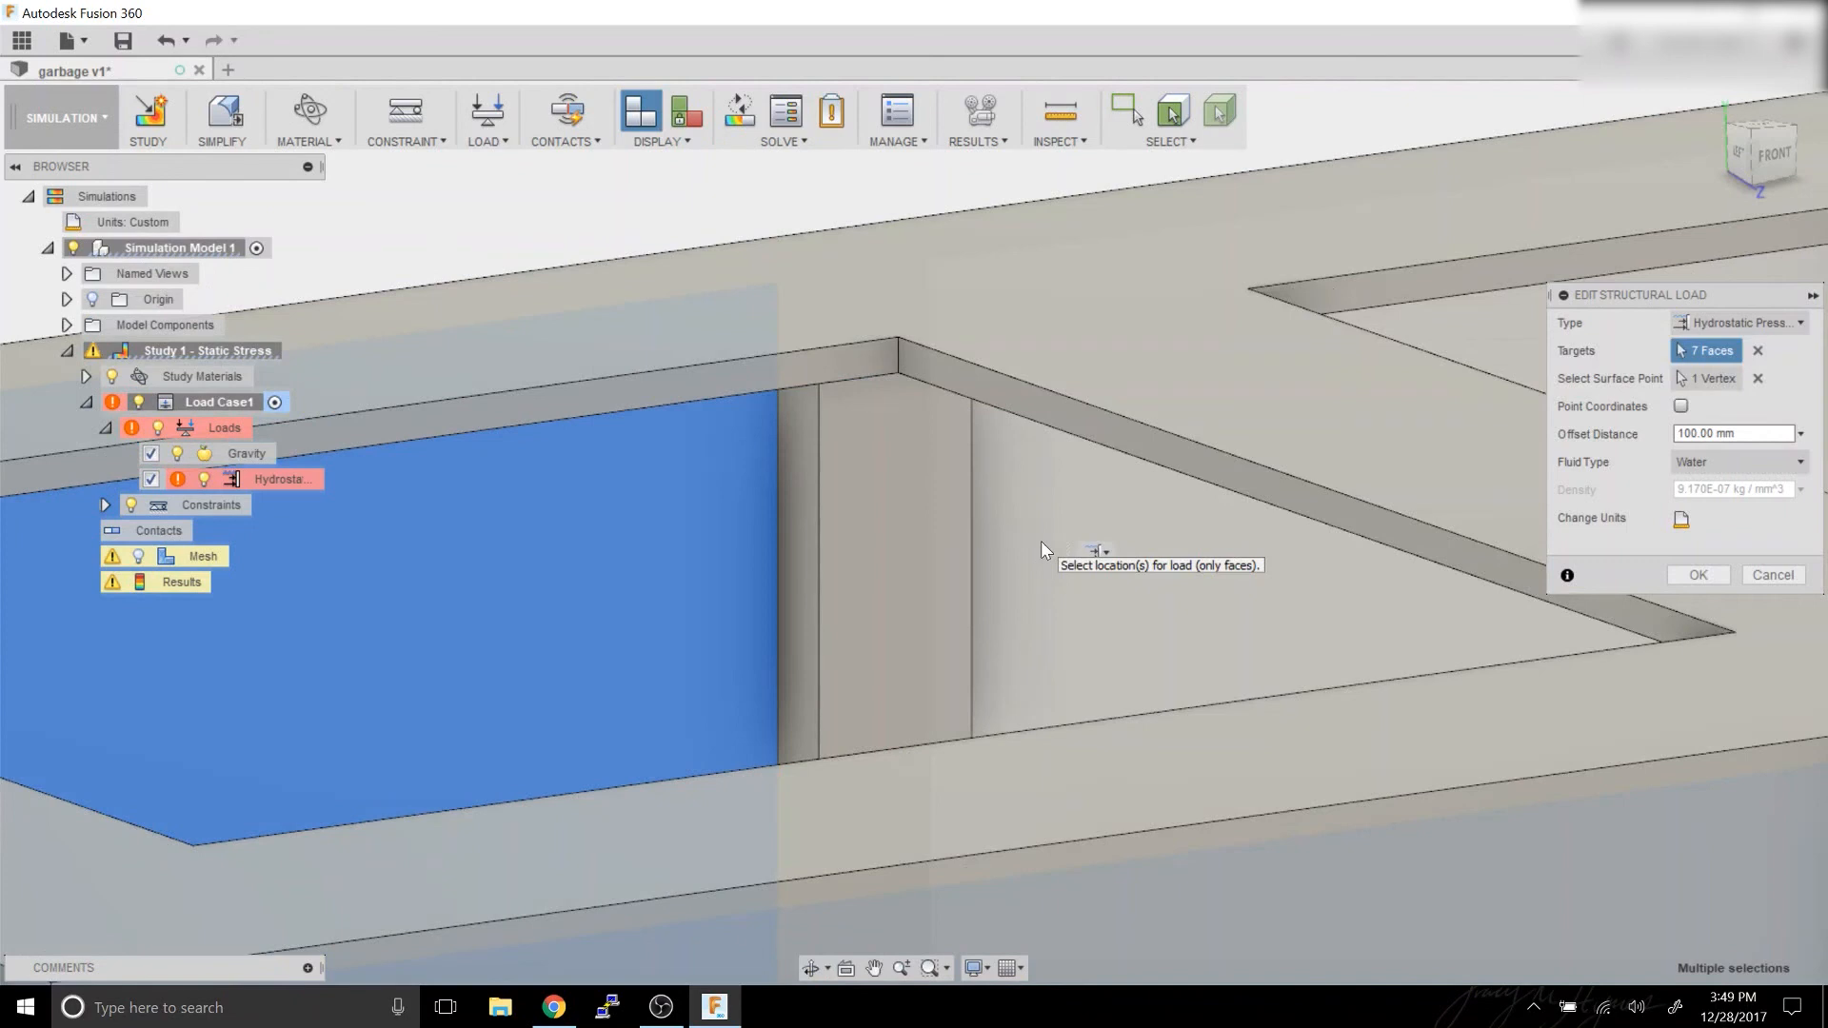
pyautogui.click(1041, 549)
pyautogui.click(816, 530)
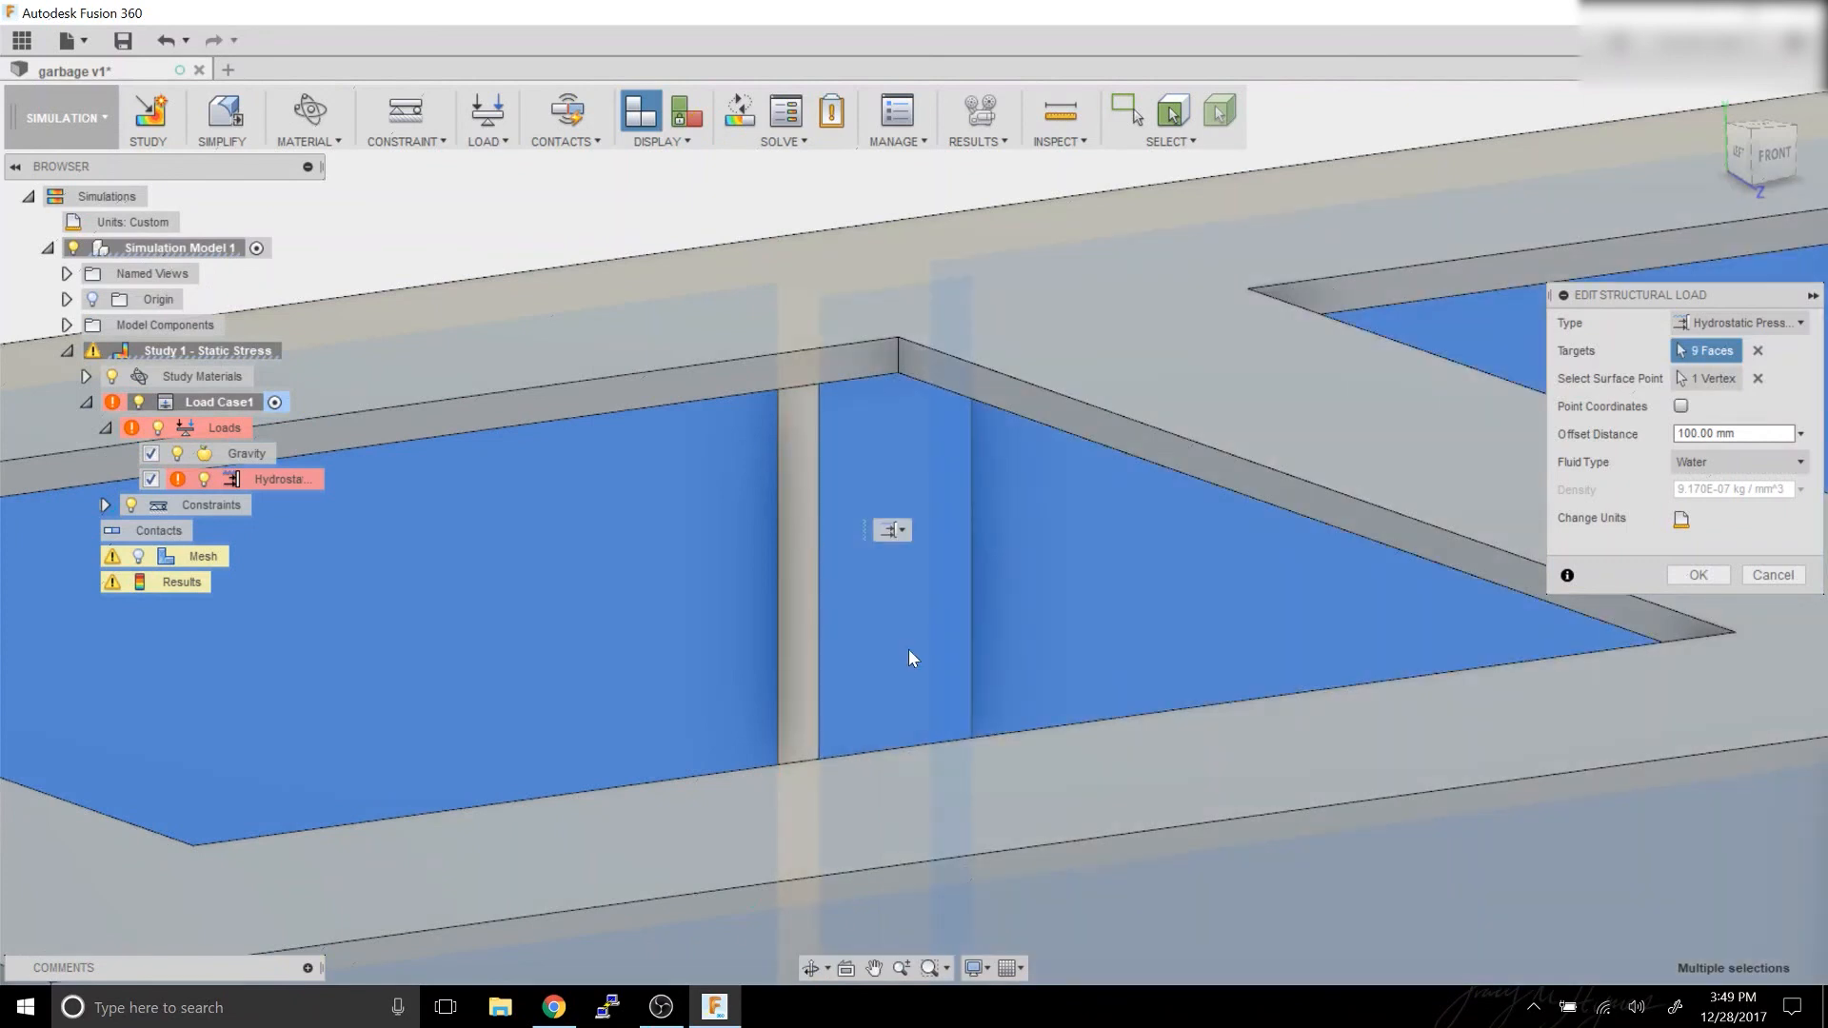
# Add the remaining exposed side faces of the vertical posts to the hydrostatic load's targets.
pyautogui.keyDown('shift'); pyautogui.moveTo(908, 648); pyautogui.dragTo(991, 384, button='middle'); pyautogui.keyUp('shift')
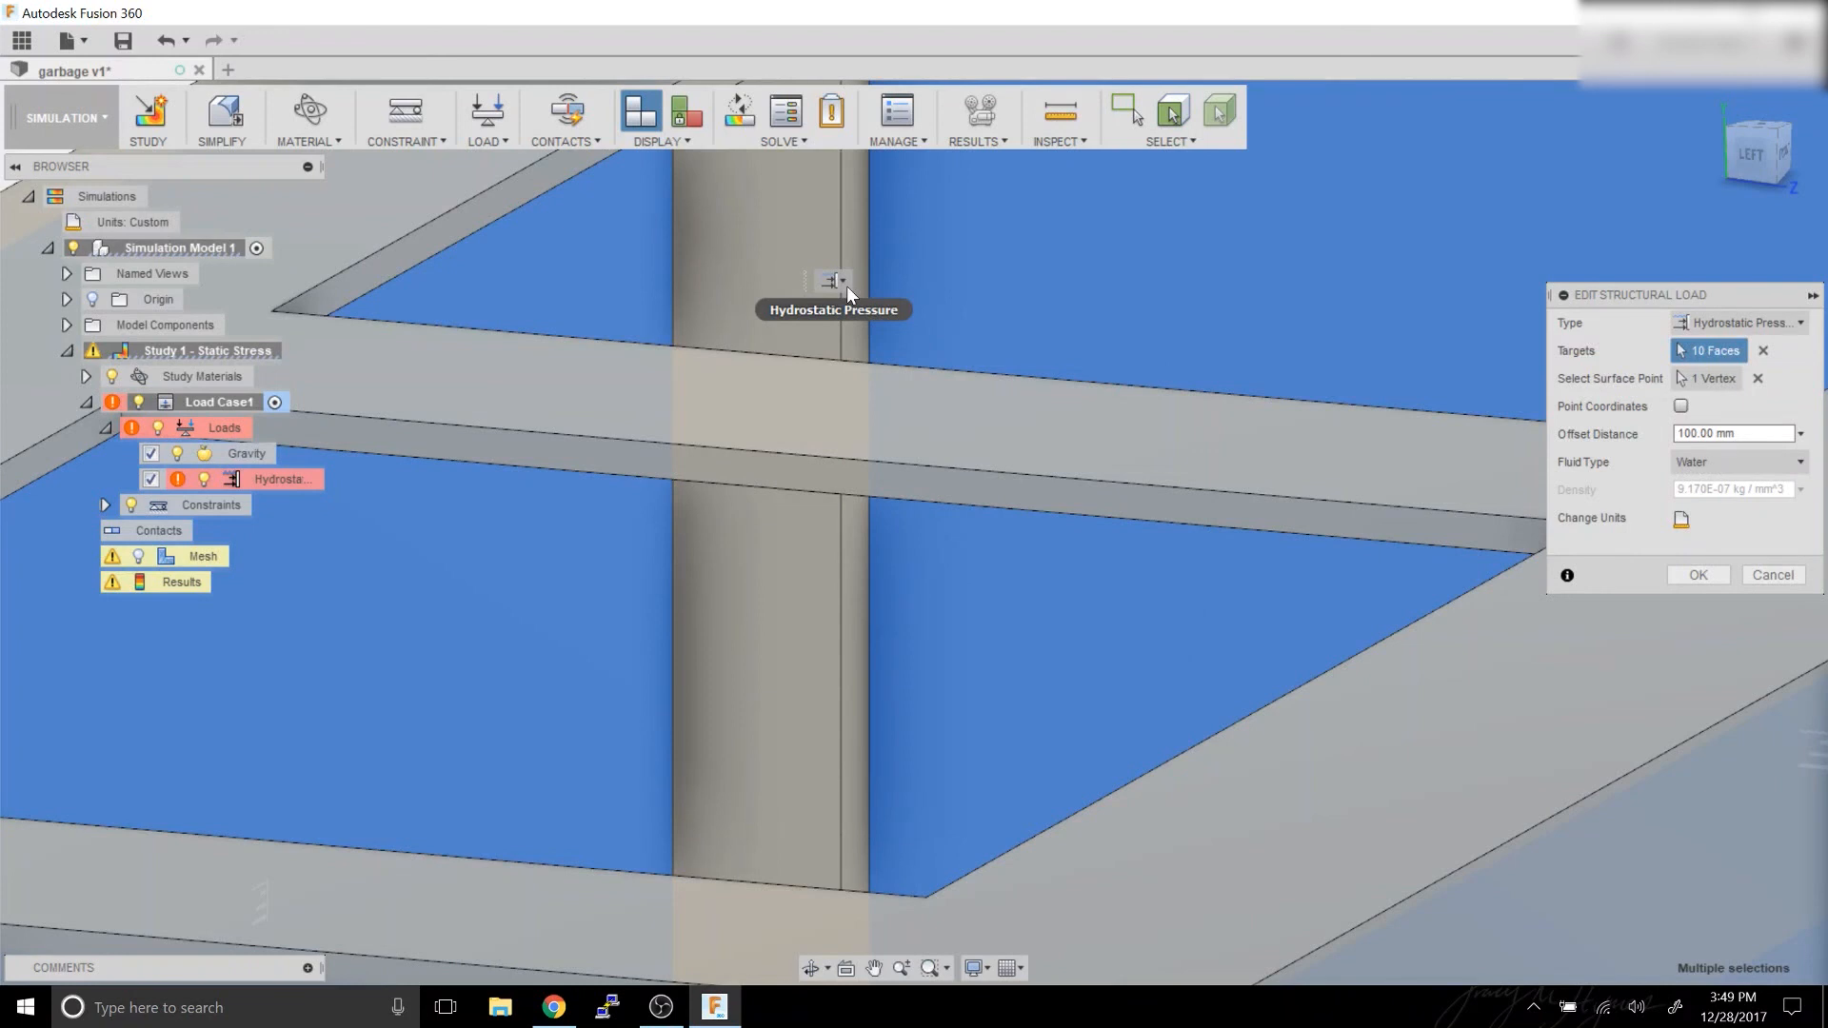
pyautogui.click(847, 286)
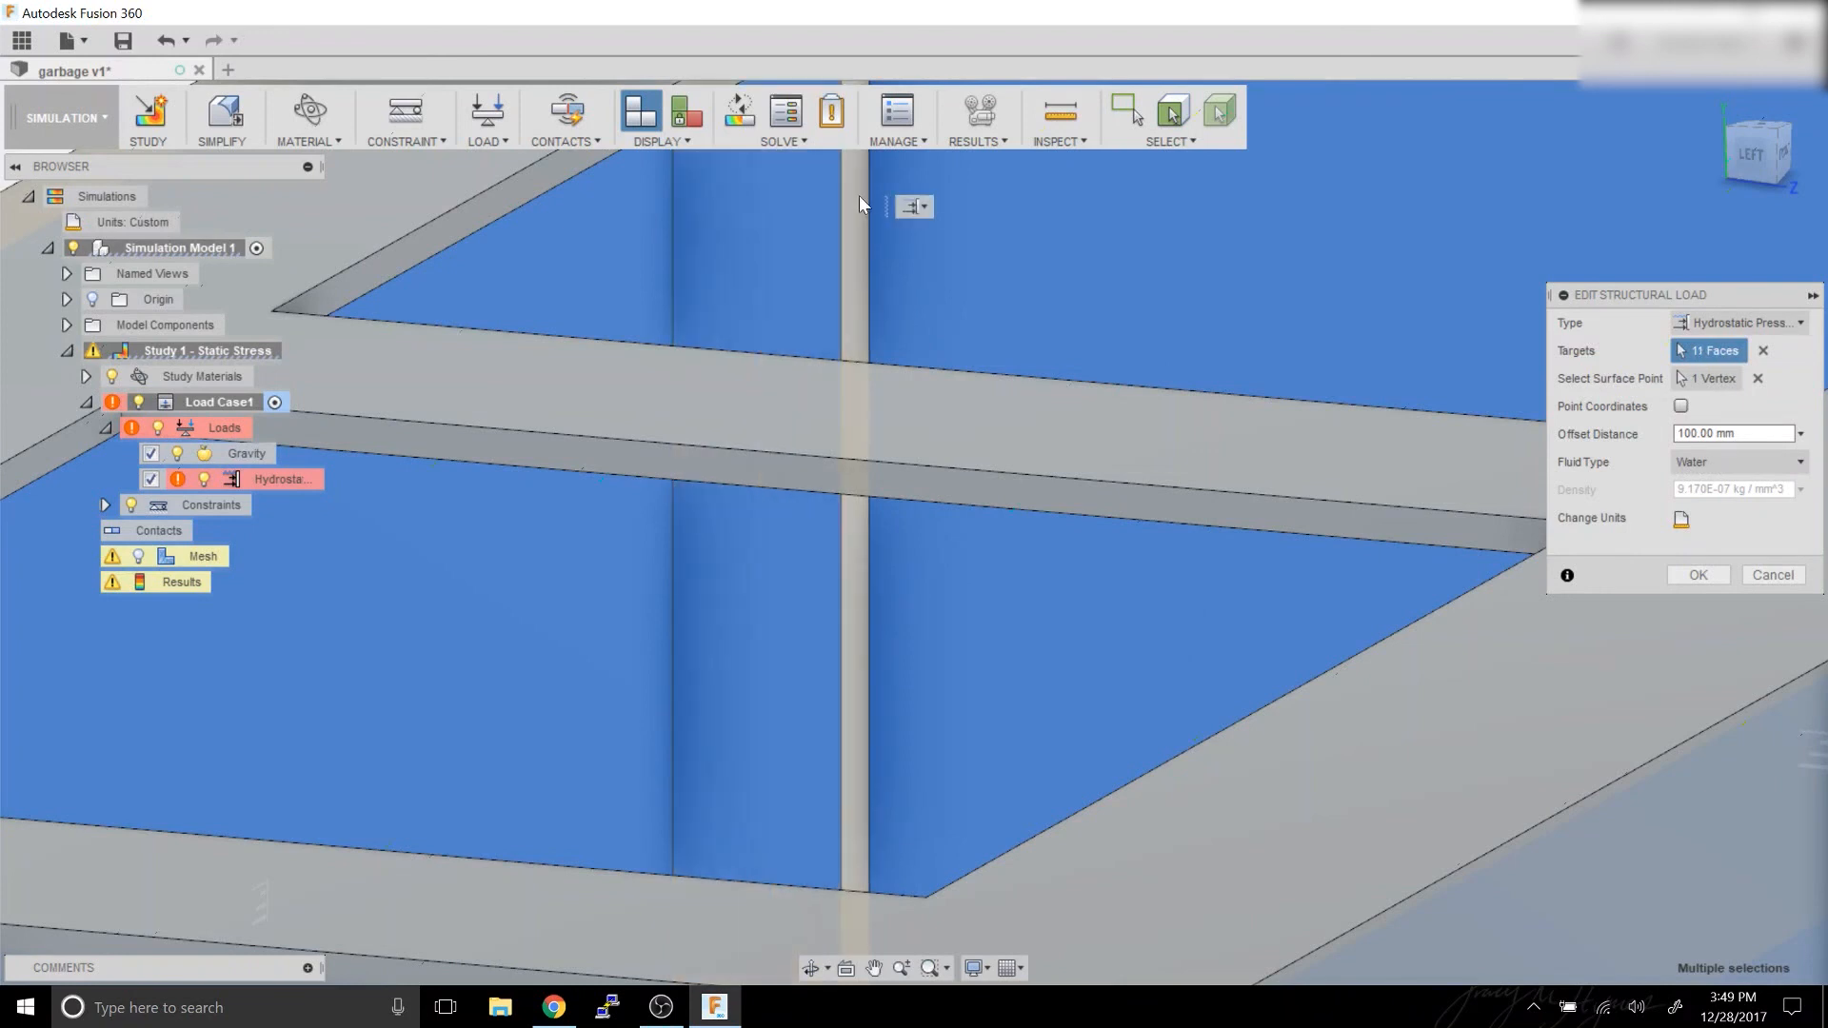
pyautogui.keyDown('shift'); pyautogui.moveTo(858, 206); pyautogui.dragTo(983, 637, button='middle'); pyautogui.keyUp('shift')
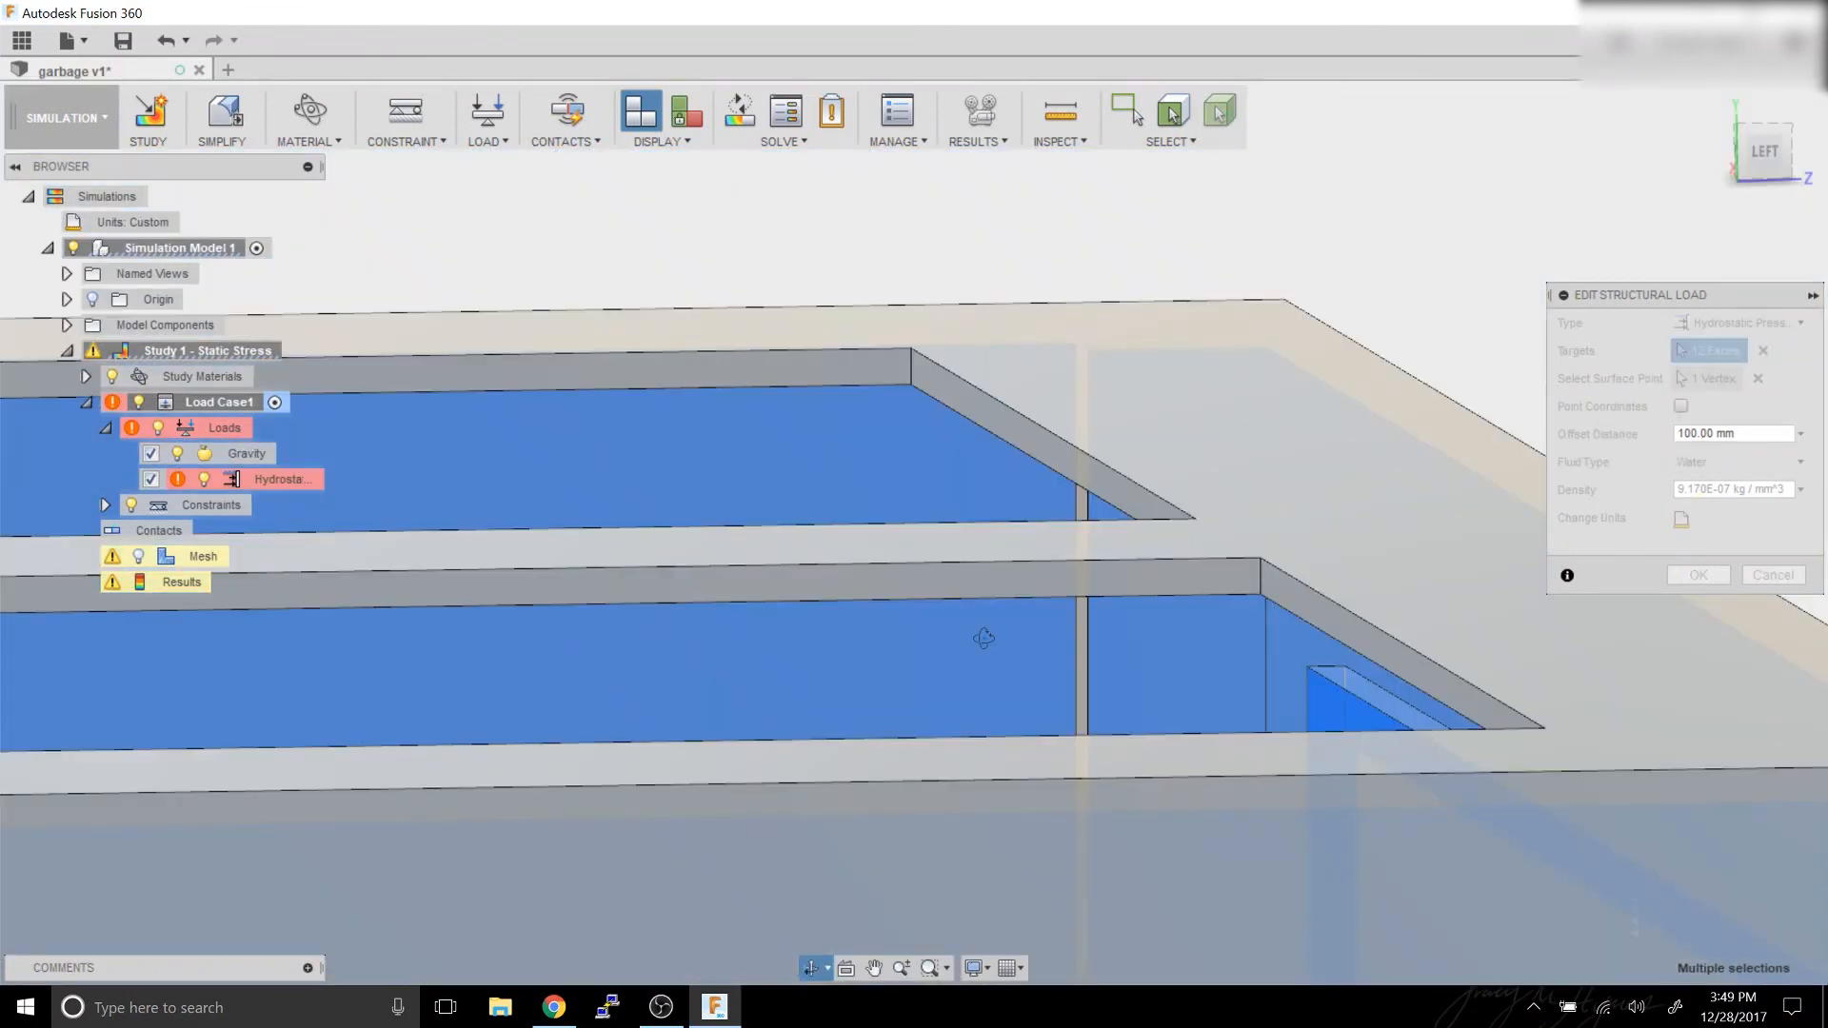
pyautogui.keyDown('shift'); pyautogui.moveTo(984, 637); pyautogui.dragTo(901, 486, button='middle'); pyautogui.keyUp('shift')
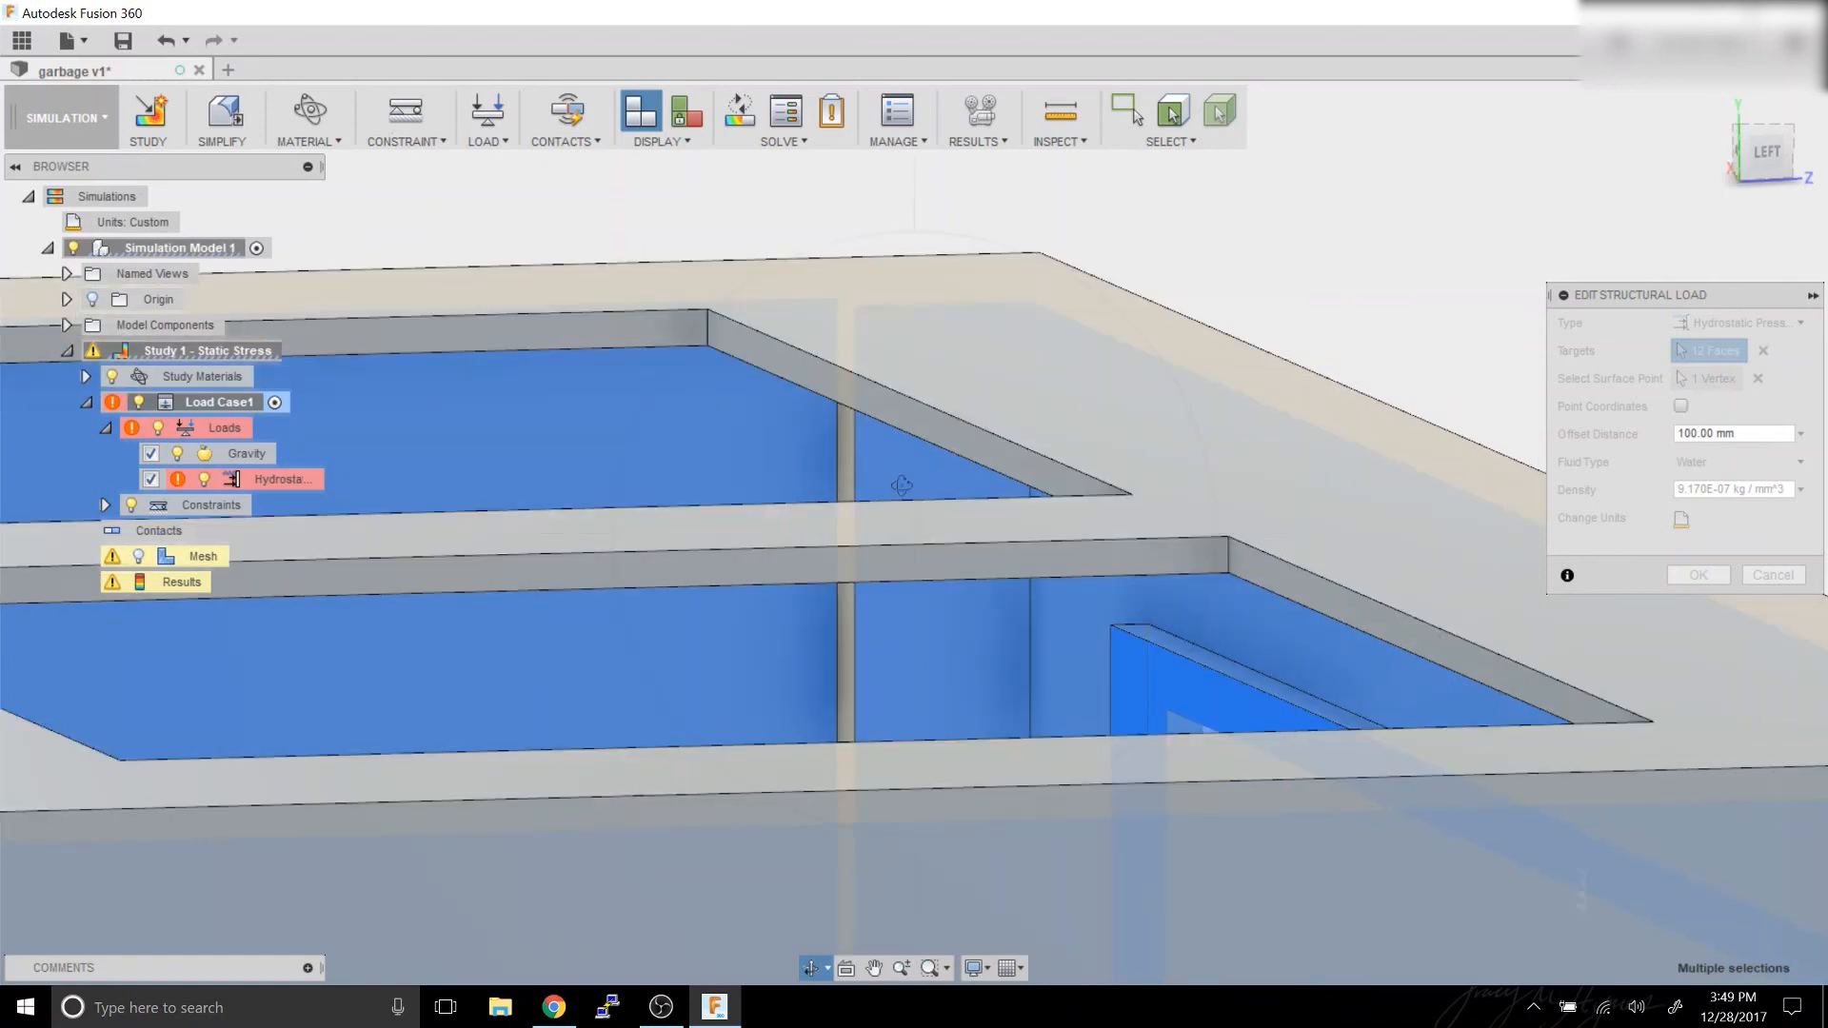
pyautogui.click(848, 454)
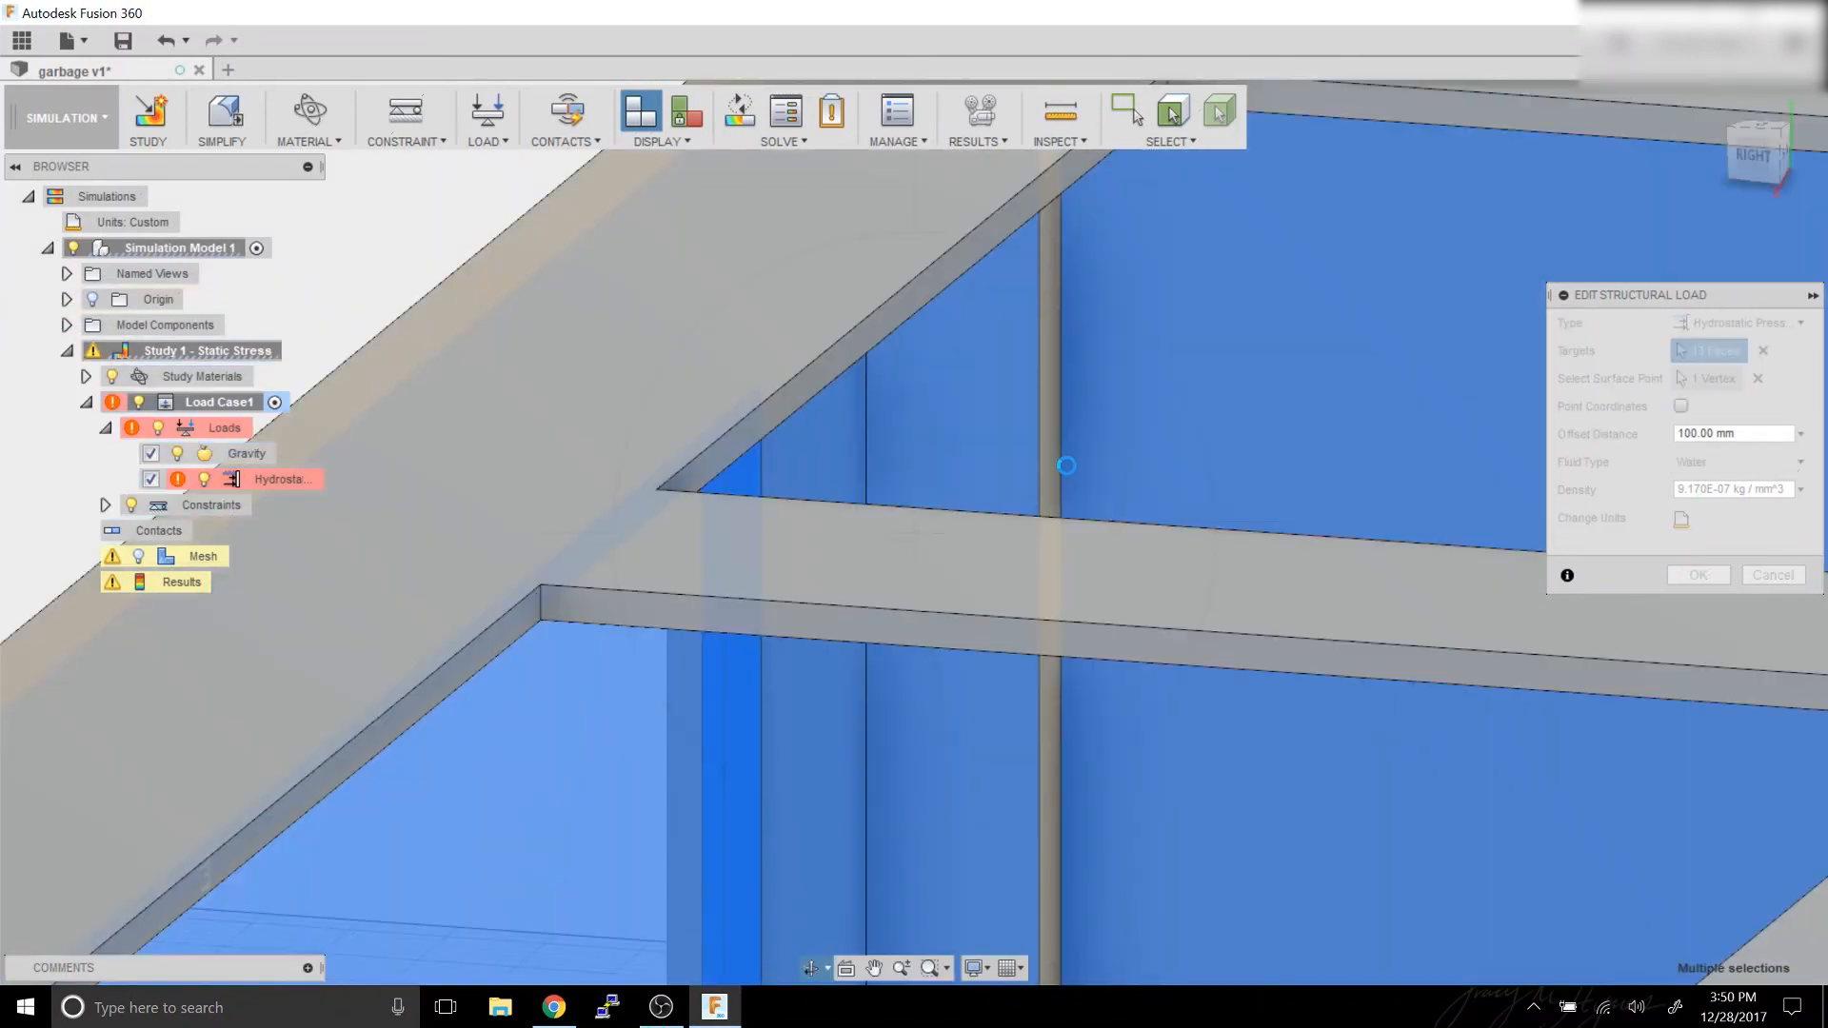
pyautogui.moveTo(1066, 465)
pyautogui.keyDown('shift'); pyautogui.mouseDown(button='middle')
pyautogui.moveTo(1153, 821)
pyautogui.moveTo(917, 1002)
pyautogui.mouseUp(button='middle'); pyautogui.keyUp('shift')
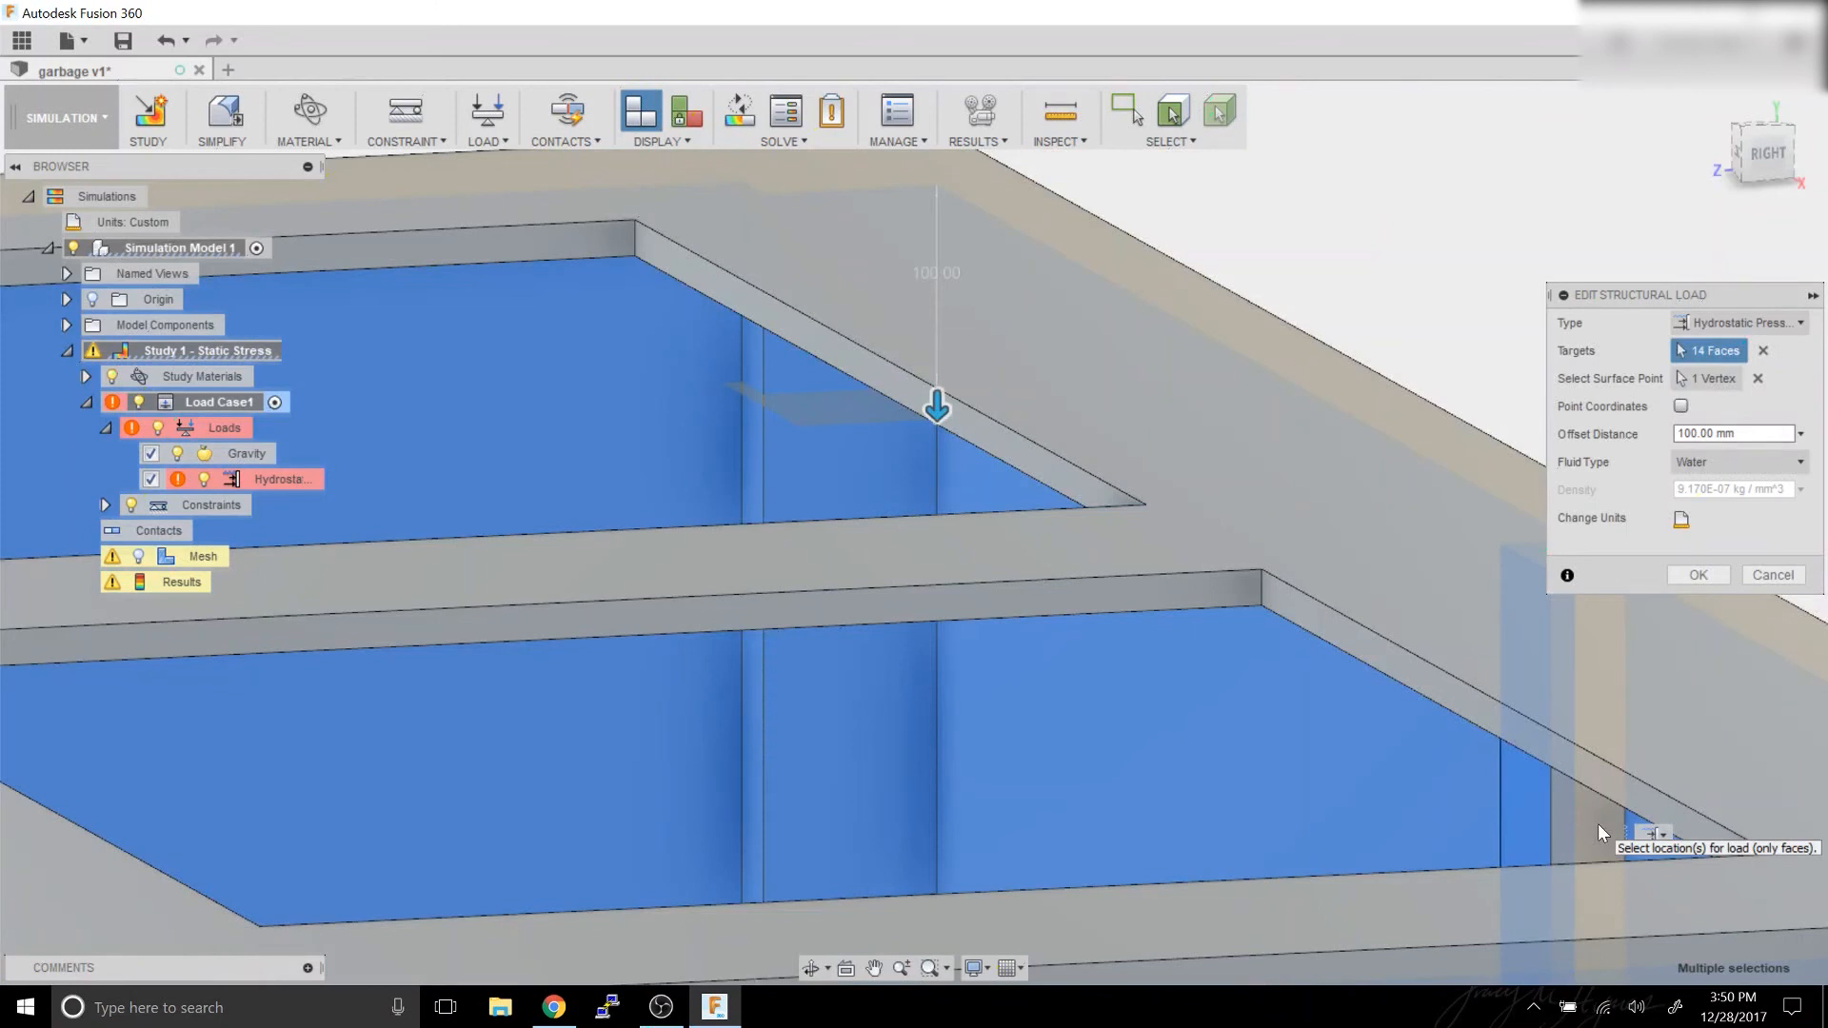
pyautogui.click(1597, 825)
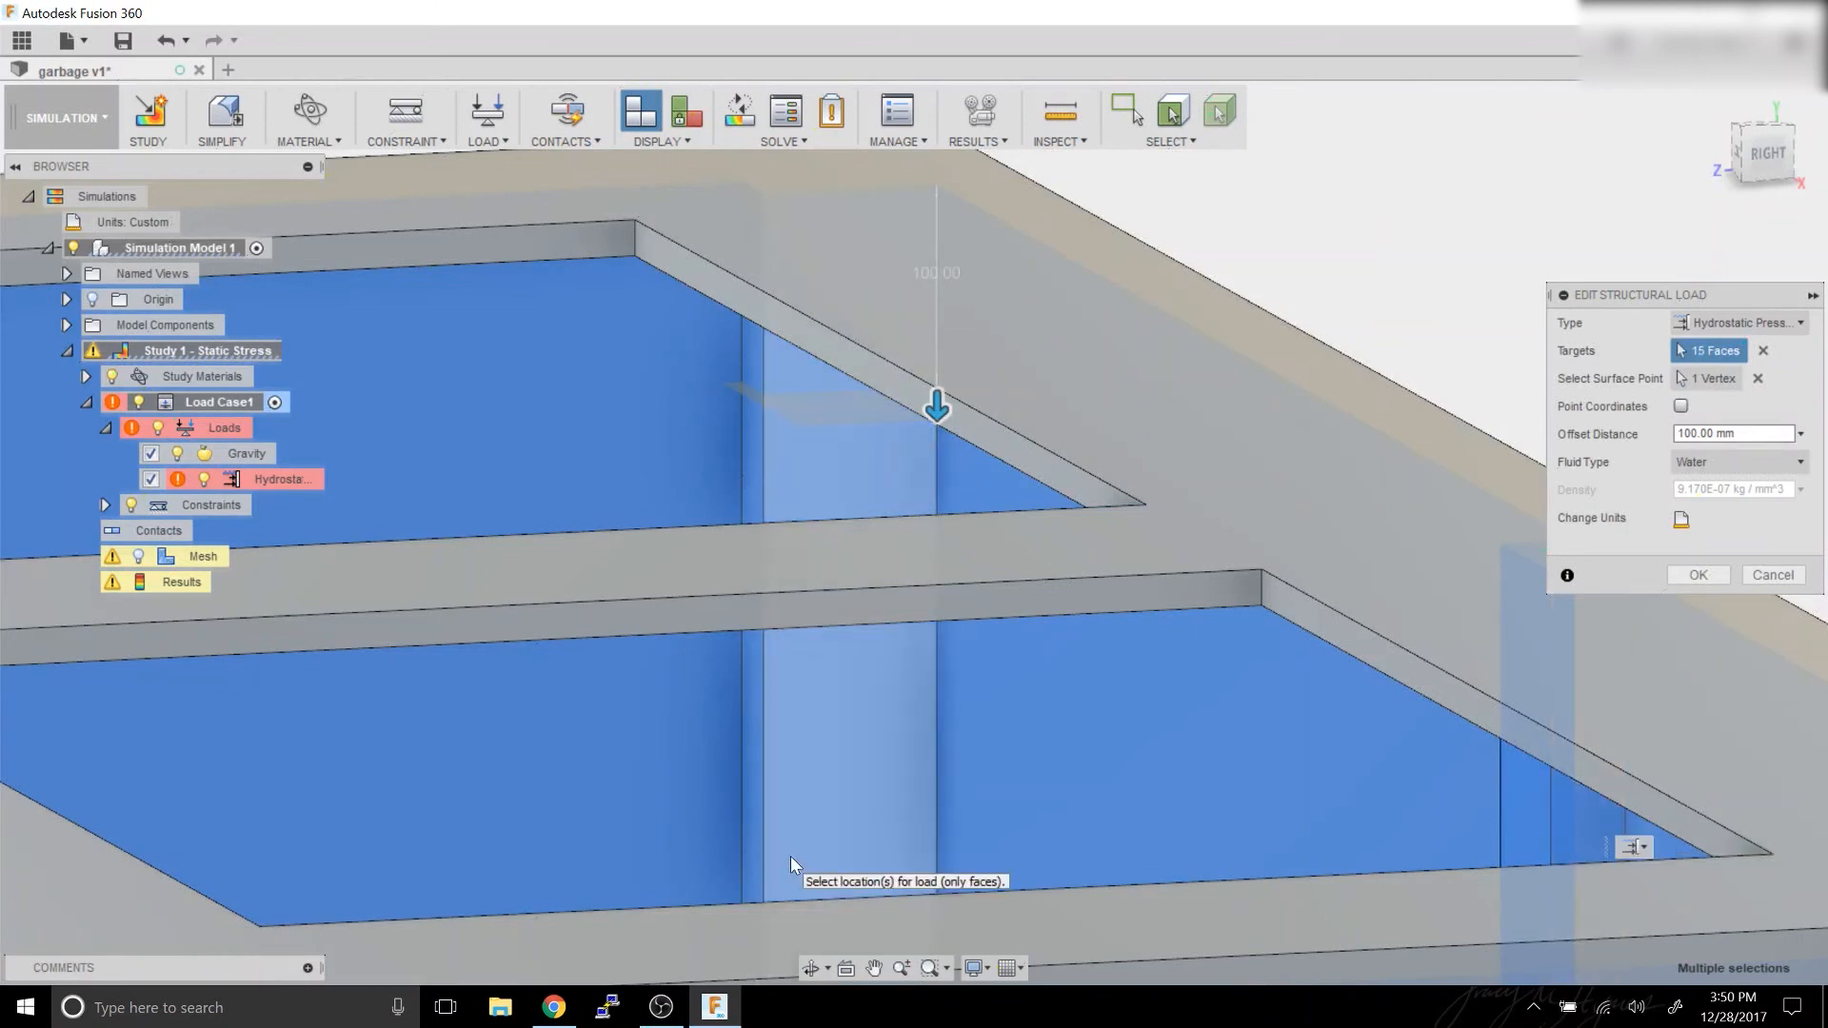
# Add the remaining lower rail's inner side face to the targets and apply the edited hydrostatic load.
pyautogui.click(809, 974)
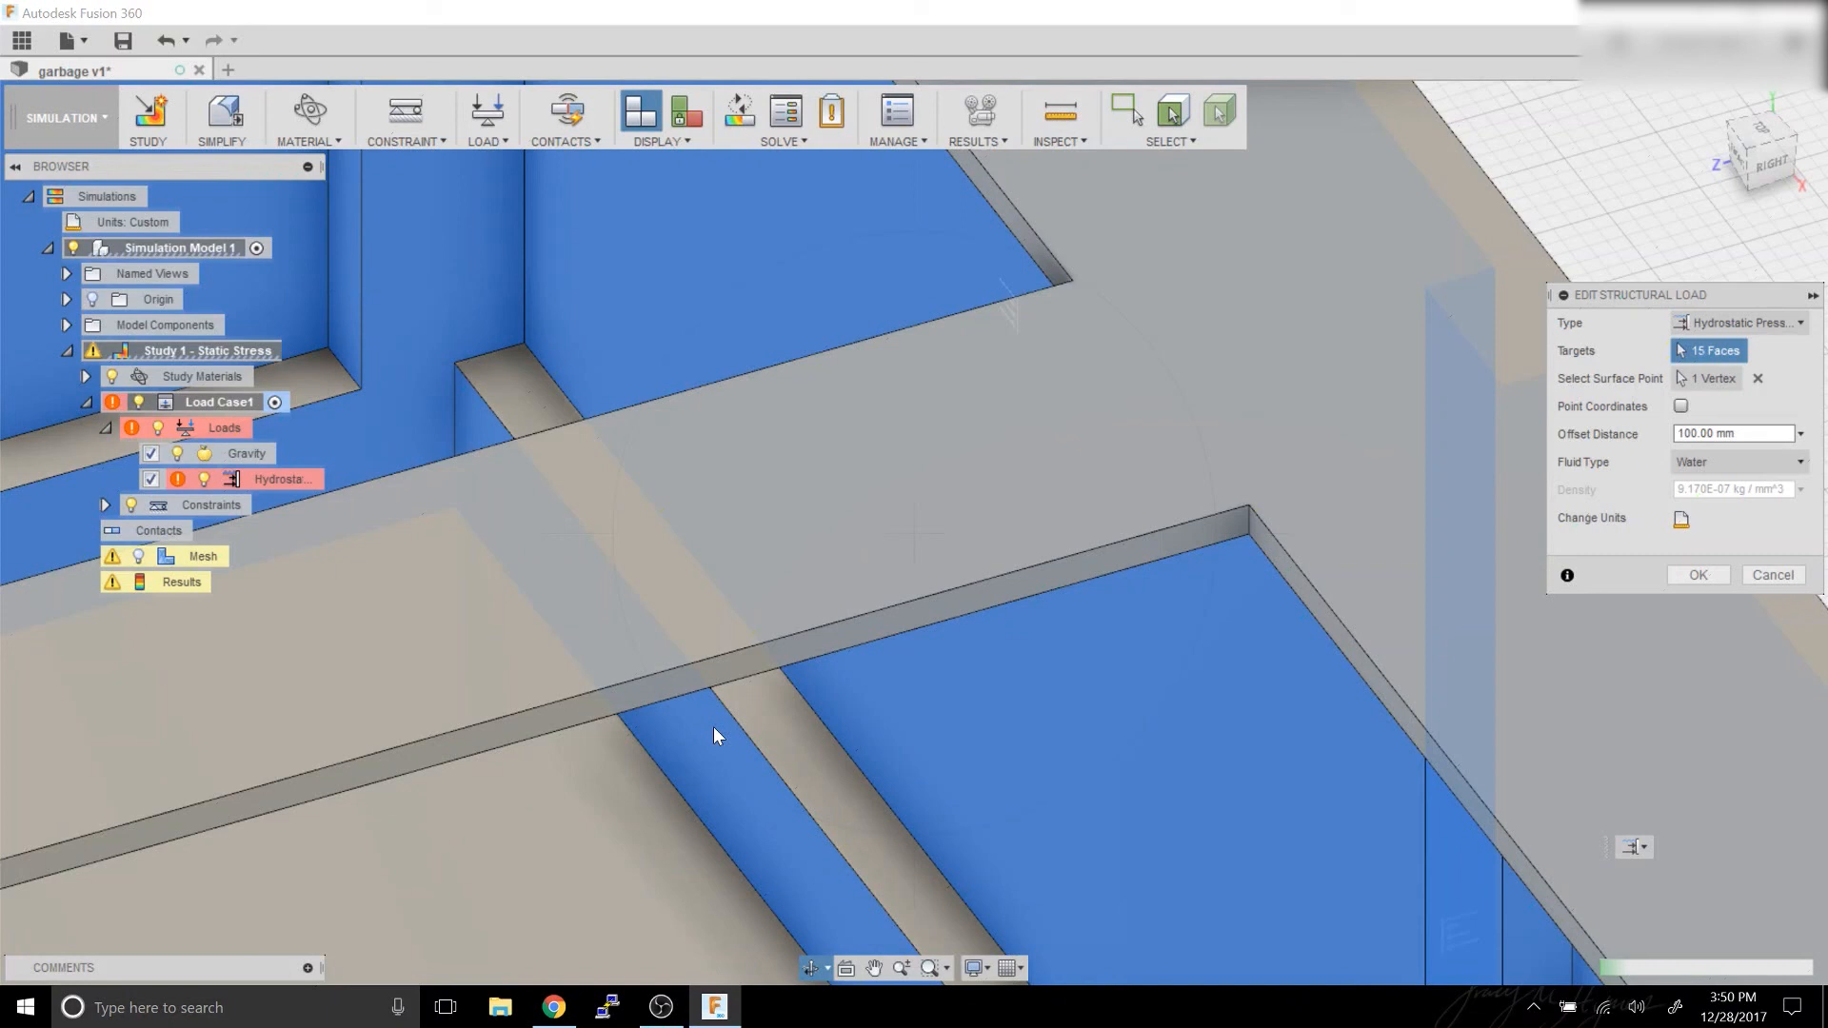
pyautogui.moveTo(712, 728); pyautogui.dragTo(649, 753)
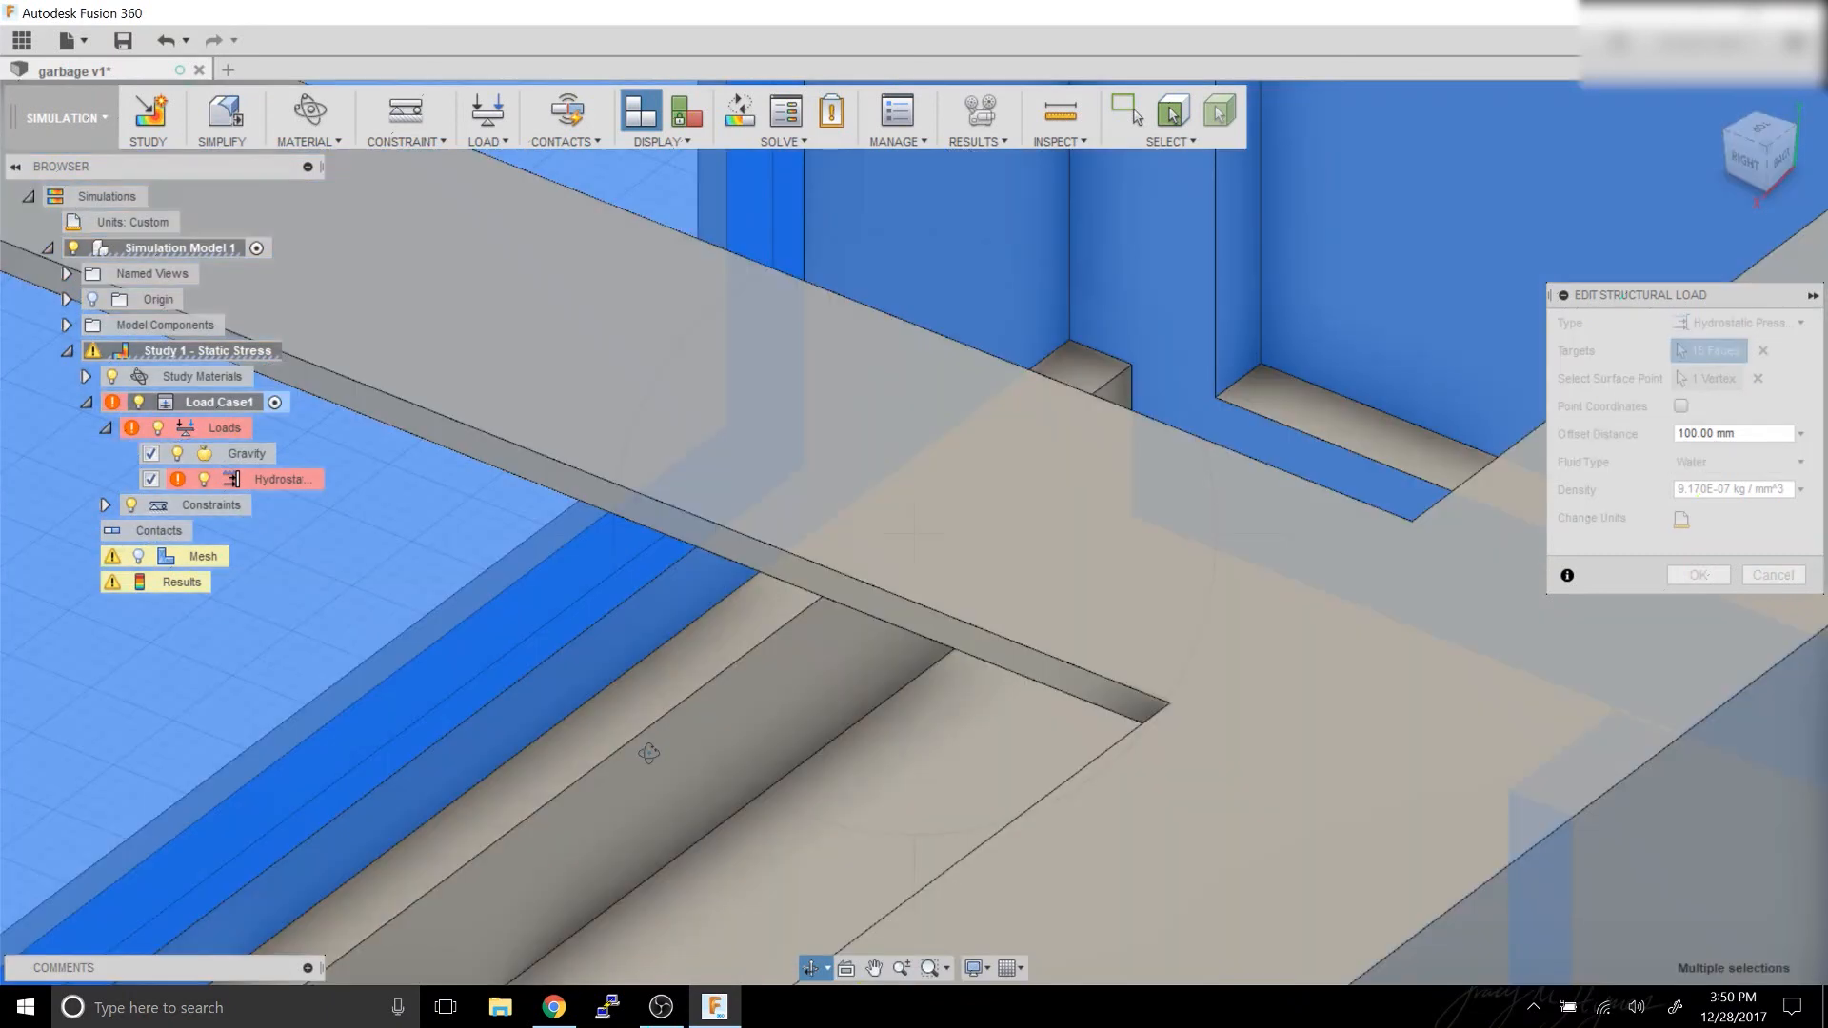
pyautogui.press('Escape')
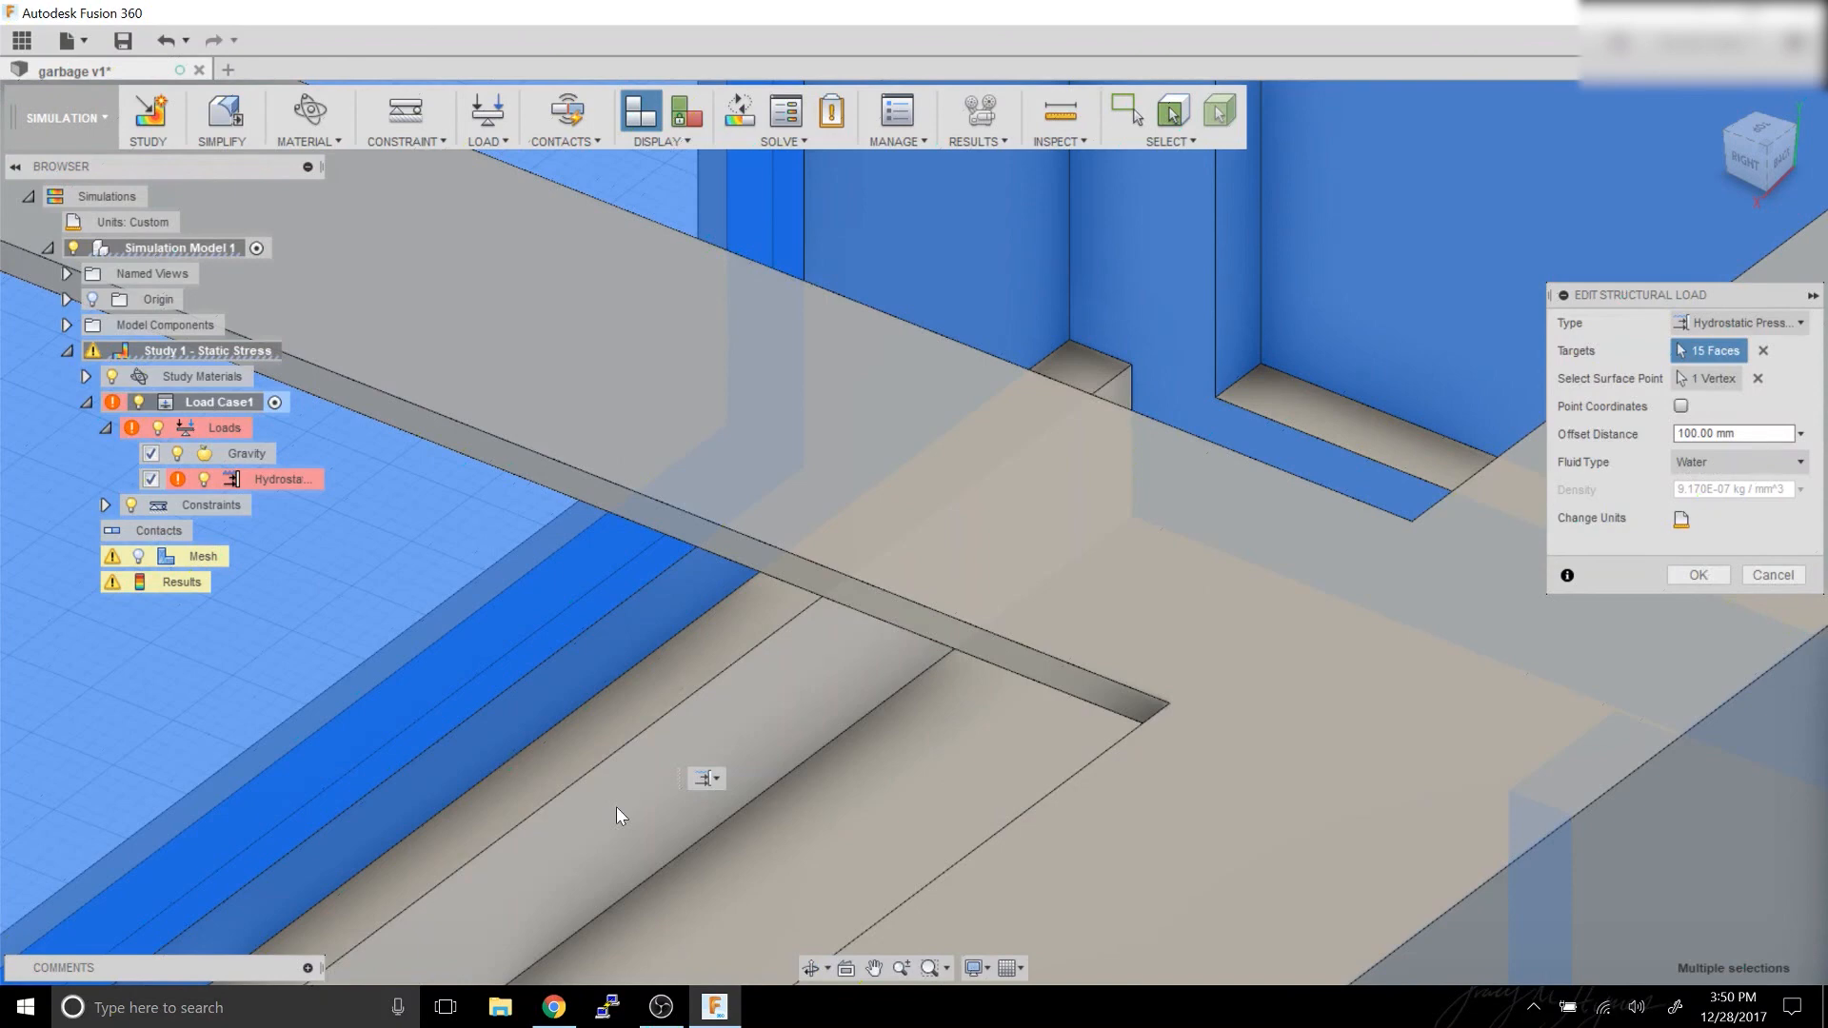
pyautogui.click(615, 807)
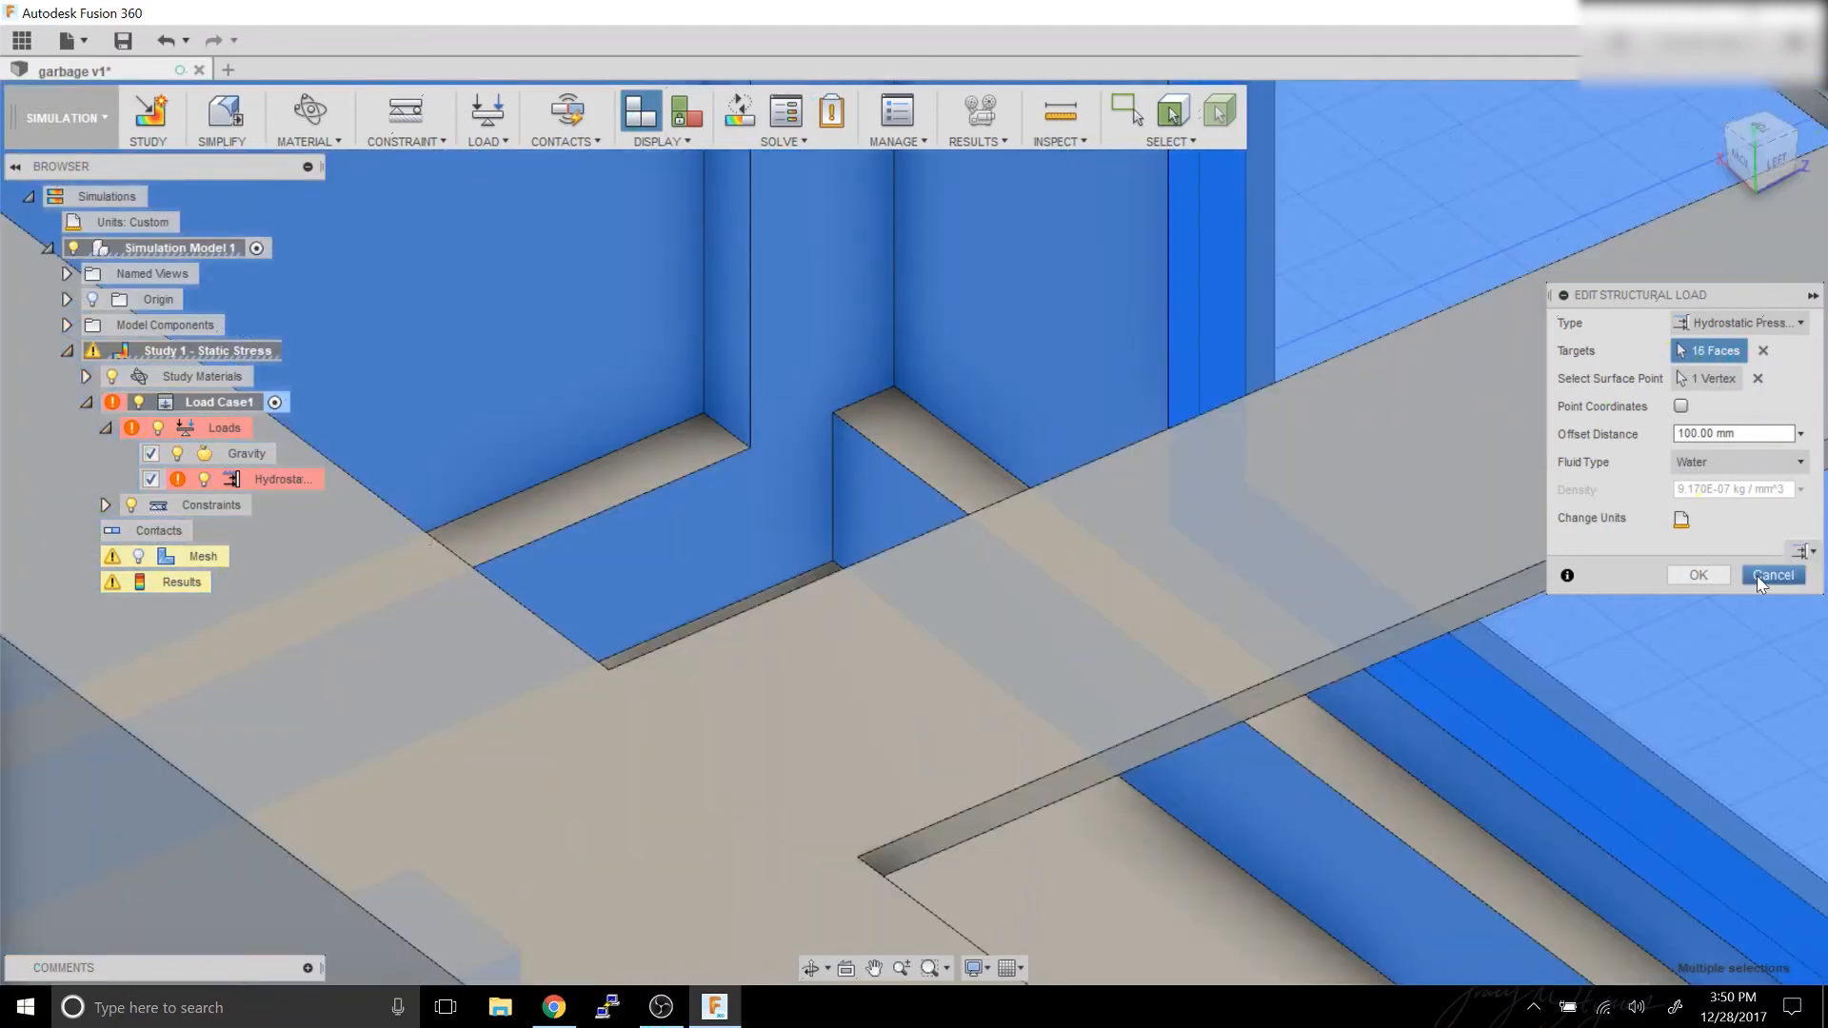
pyautogui.click(1758, 576)
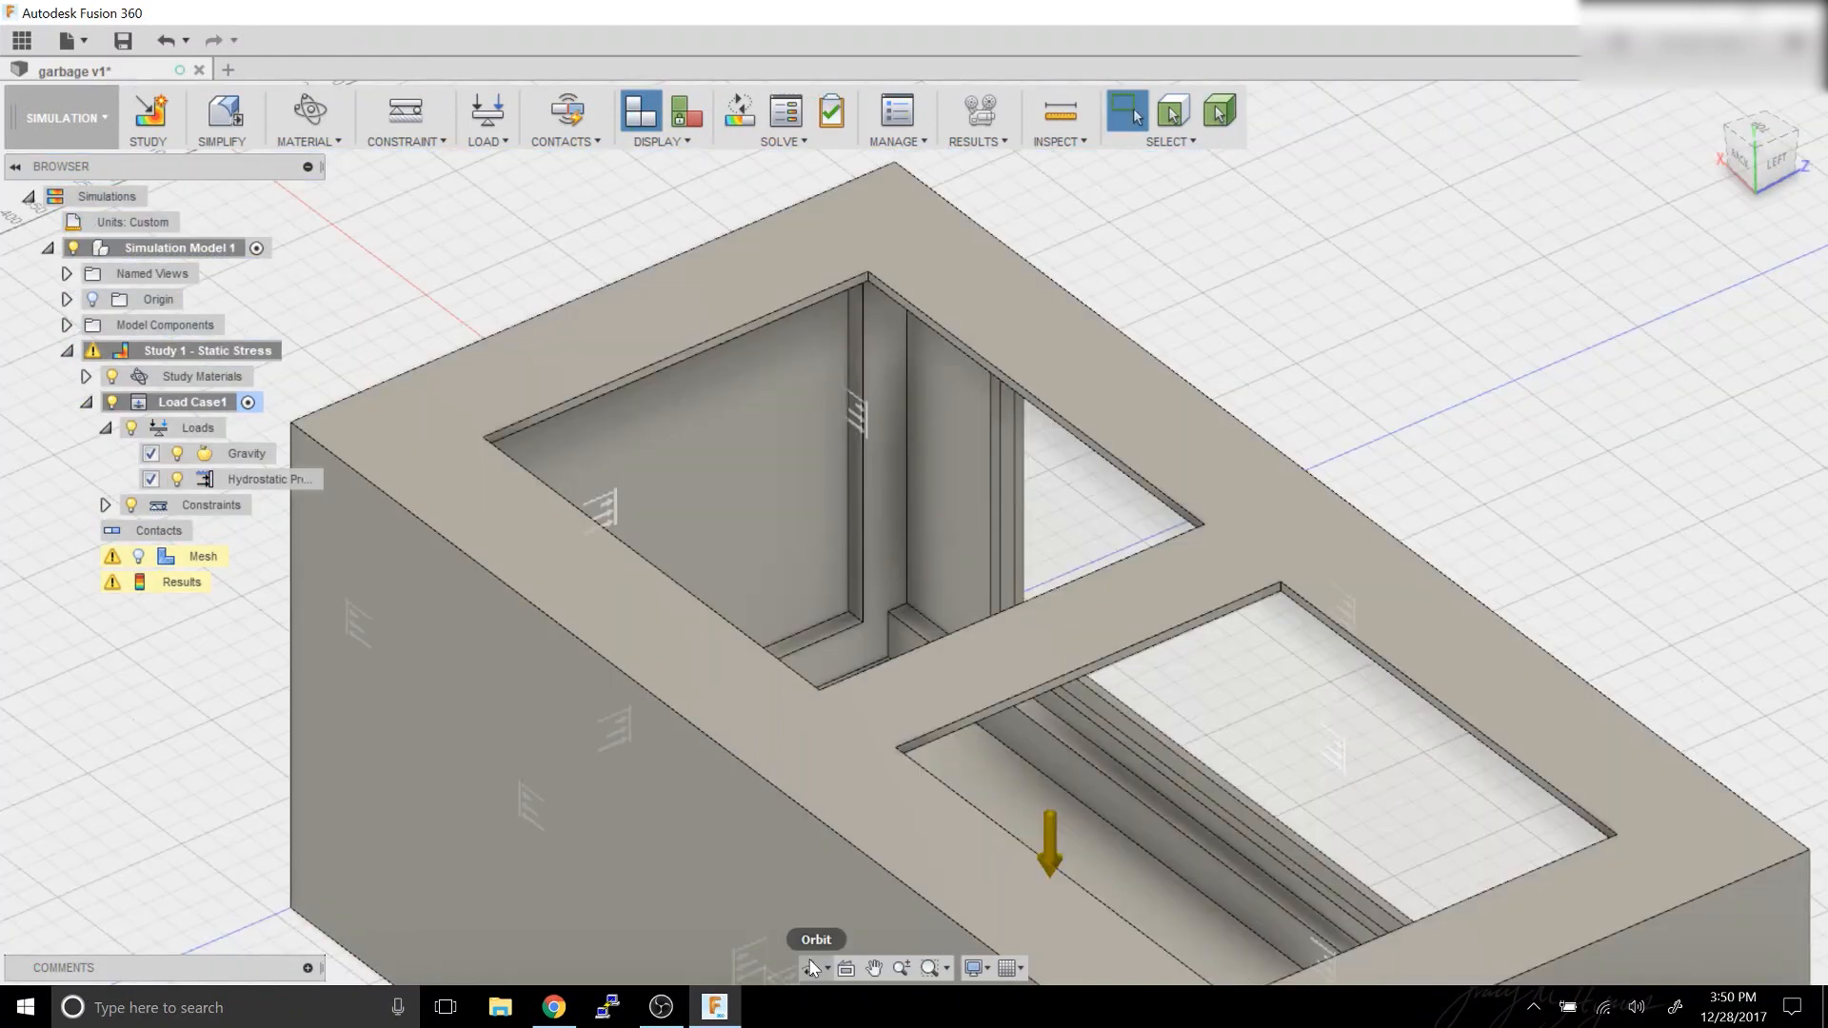
# Solve the static stress study on the cloud and inspect the safety factor results from the side and front.
pyautogui.click(811, 968)
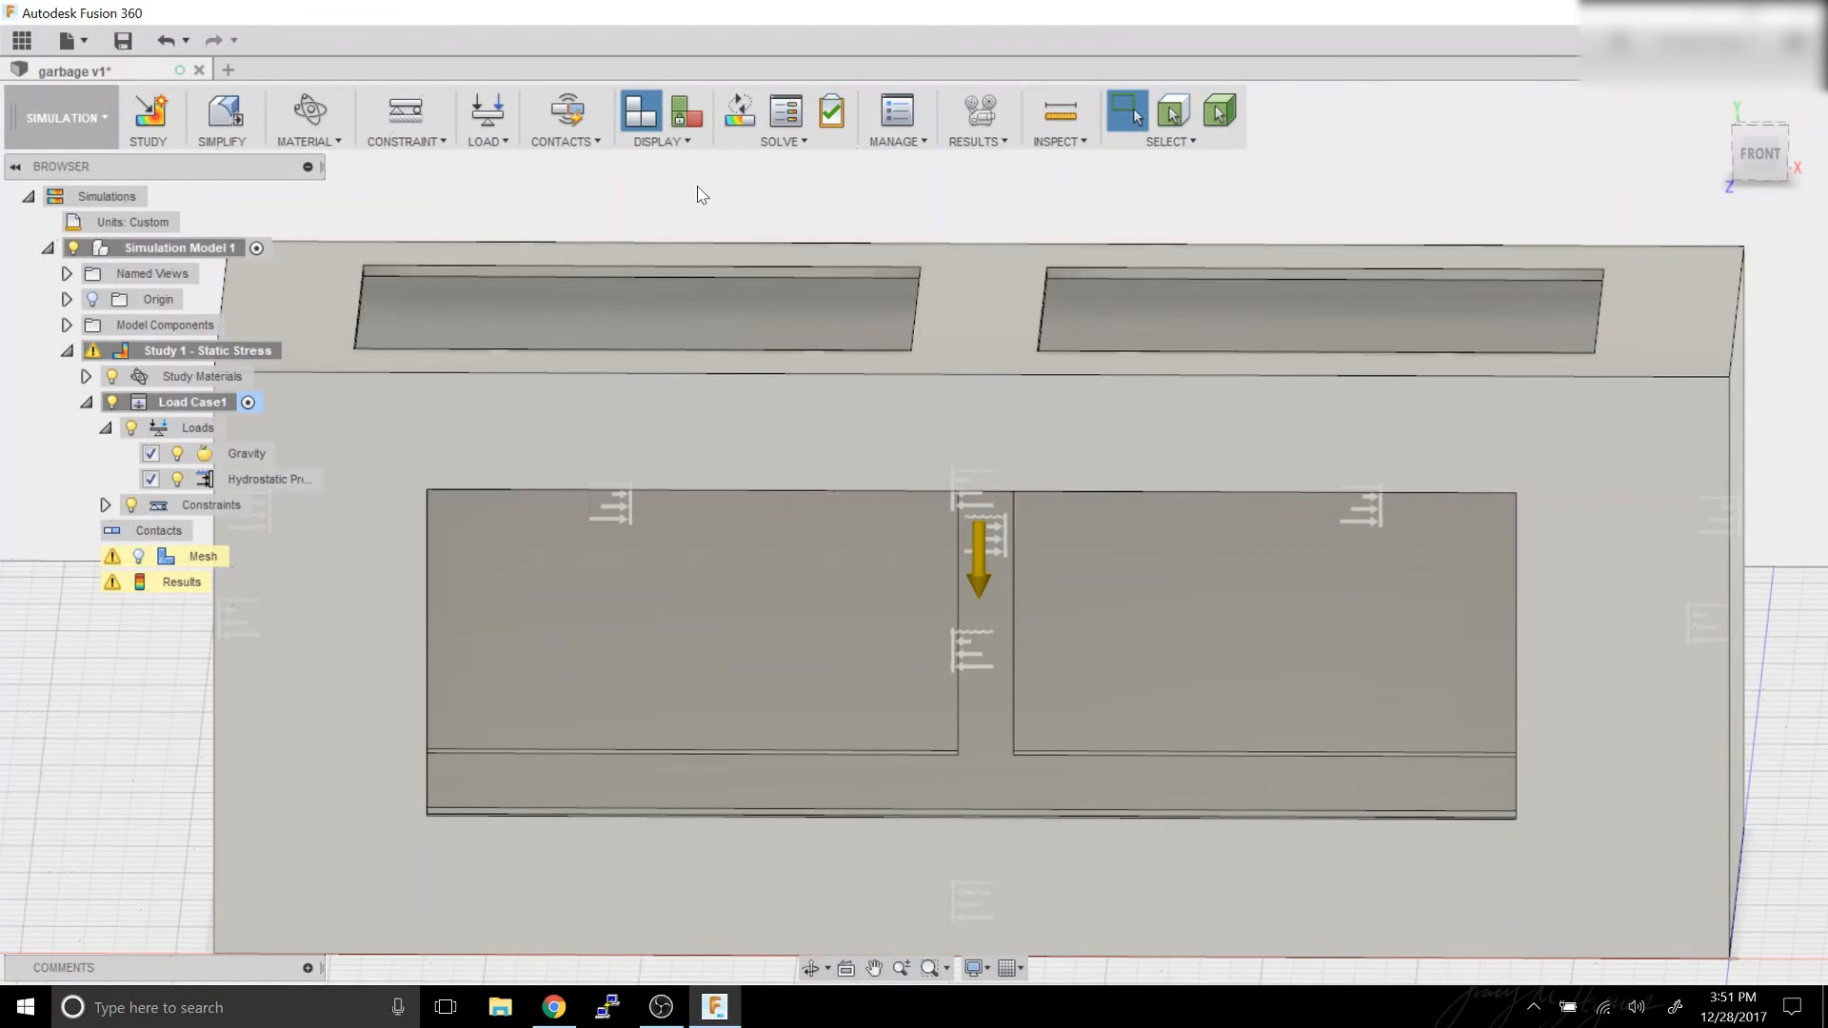
pyautogui.click(739, 111)
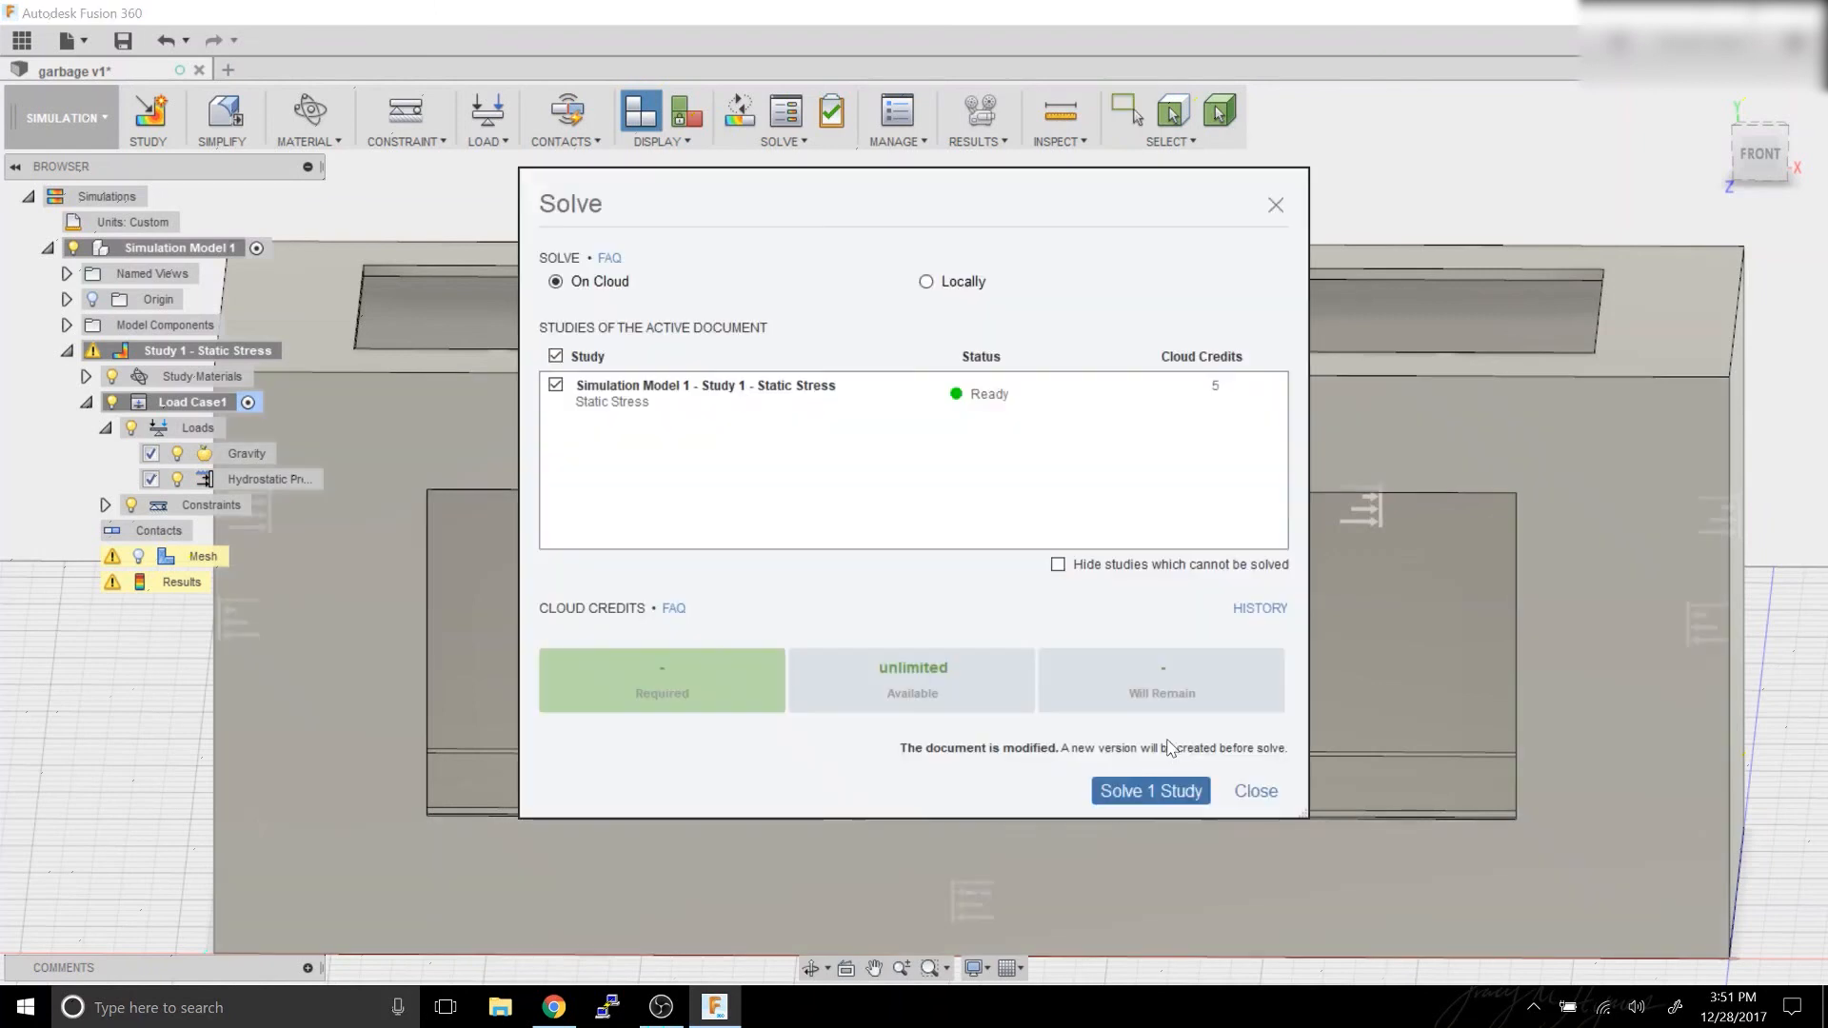
pyautogui.click(1153, 794)
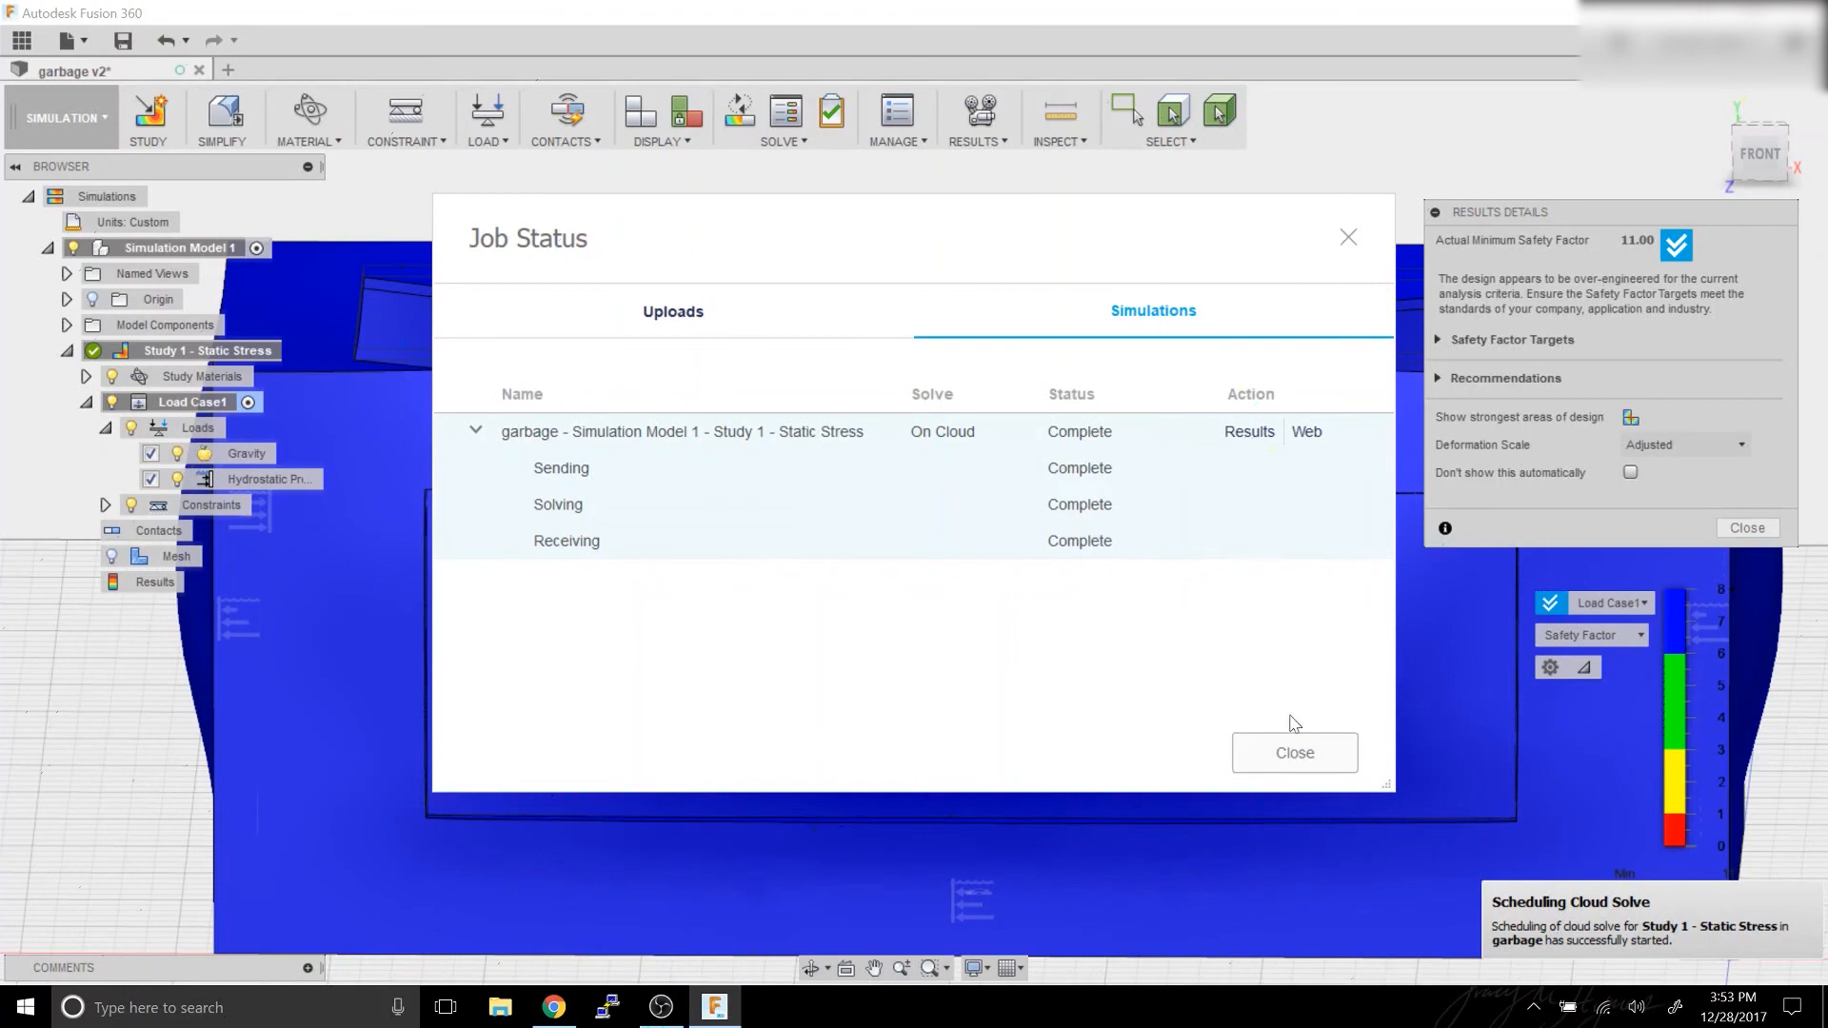
pyautogui.click(1296, 754)
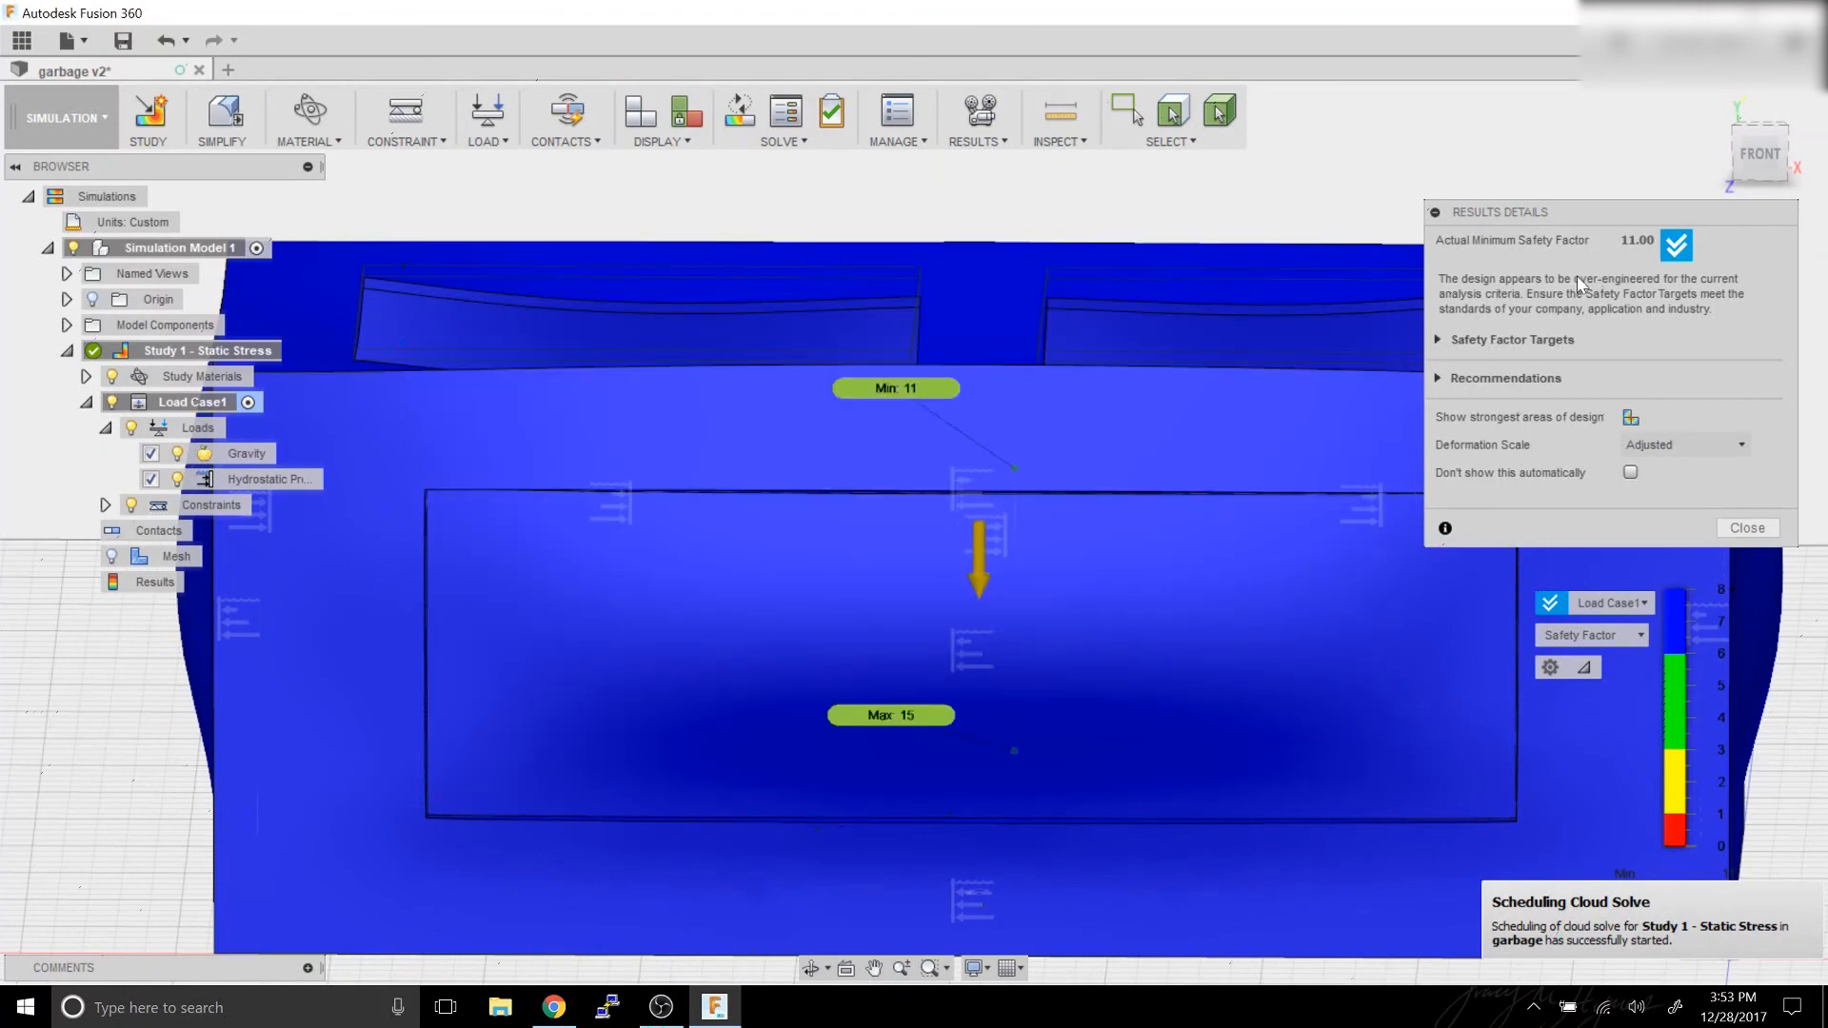
pyautogui.click(1756, 534)
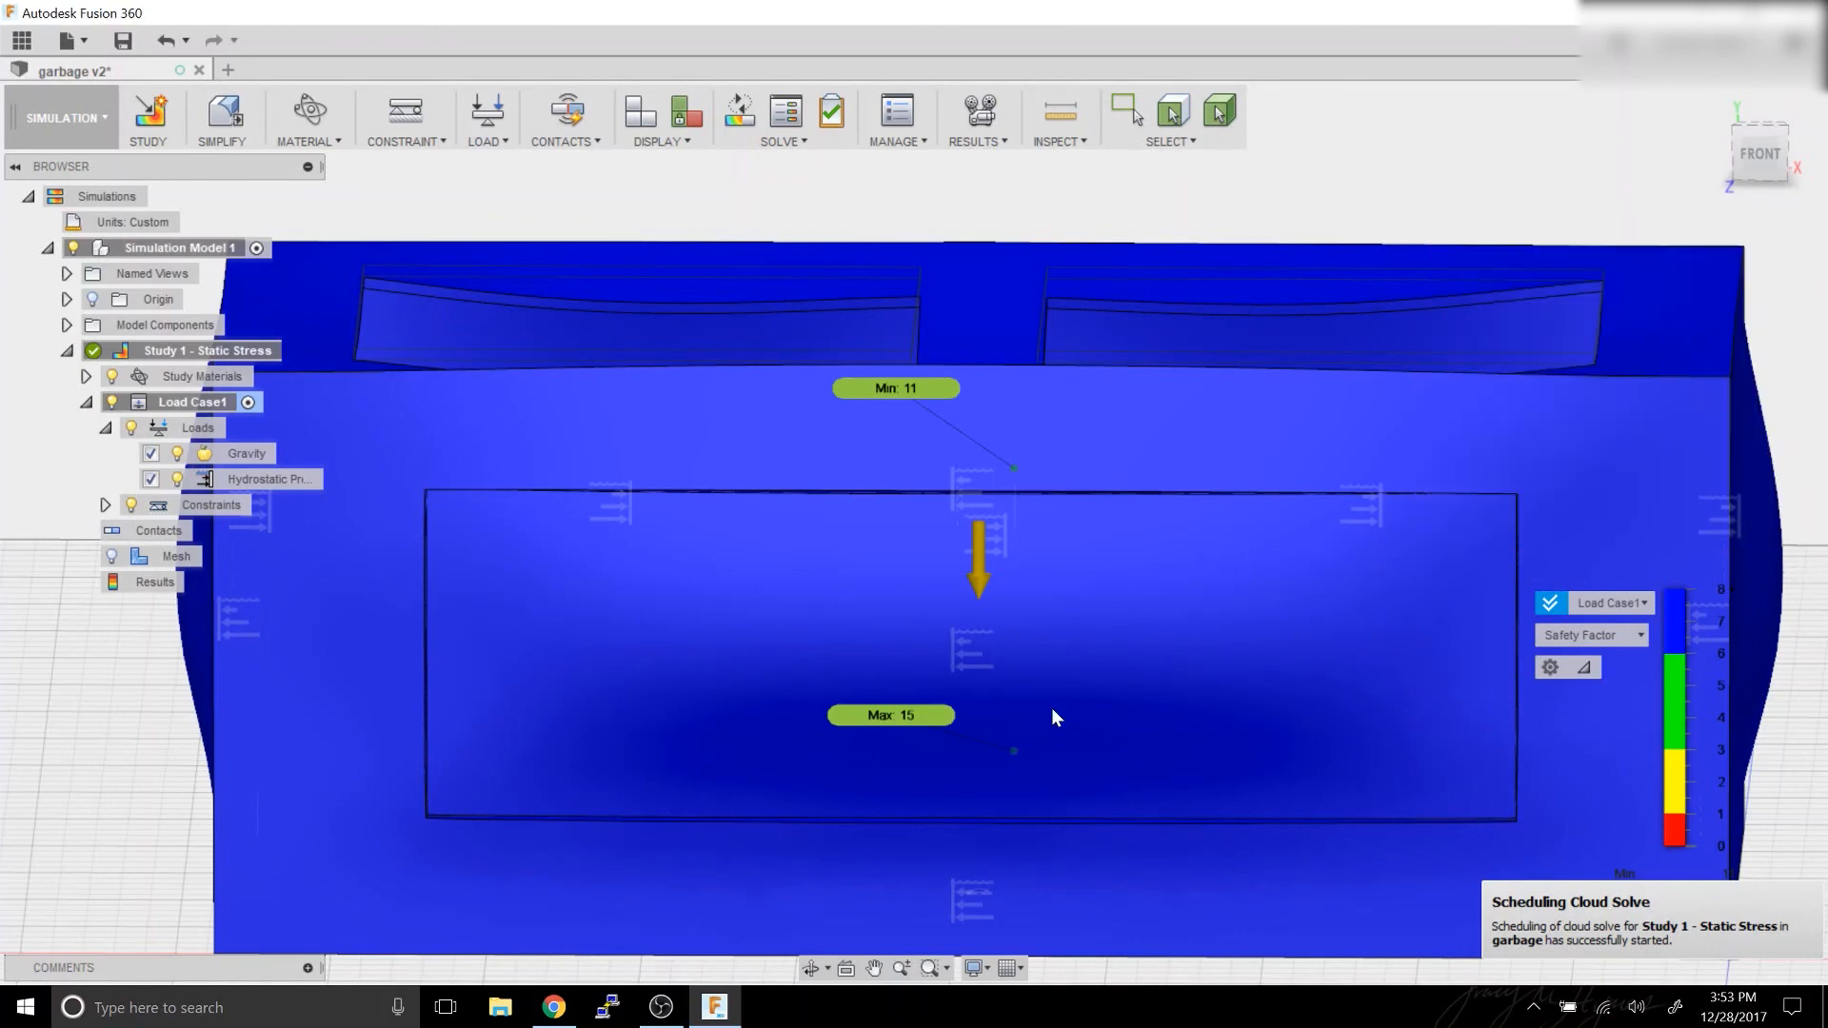
pyautogui.click(809, 969)
pyautogui.moveTo(1222, 699); pyautogui.dragTo(1051, 686)
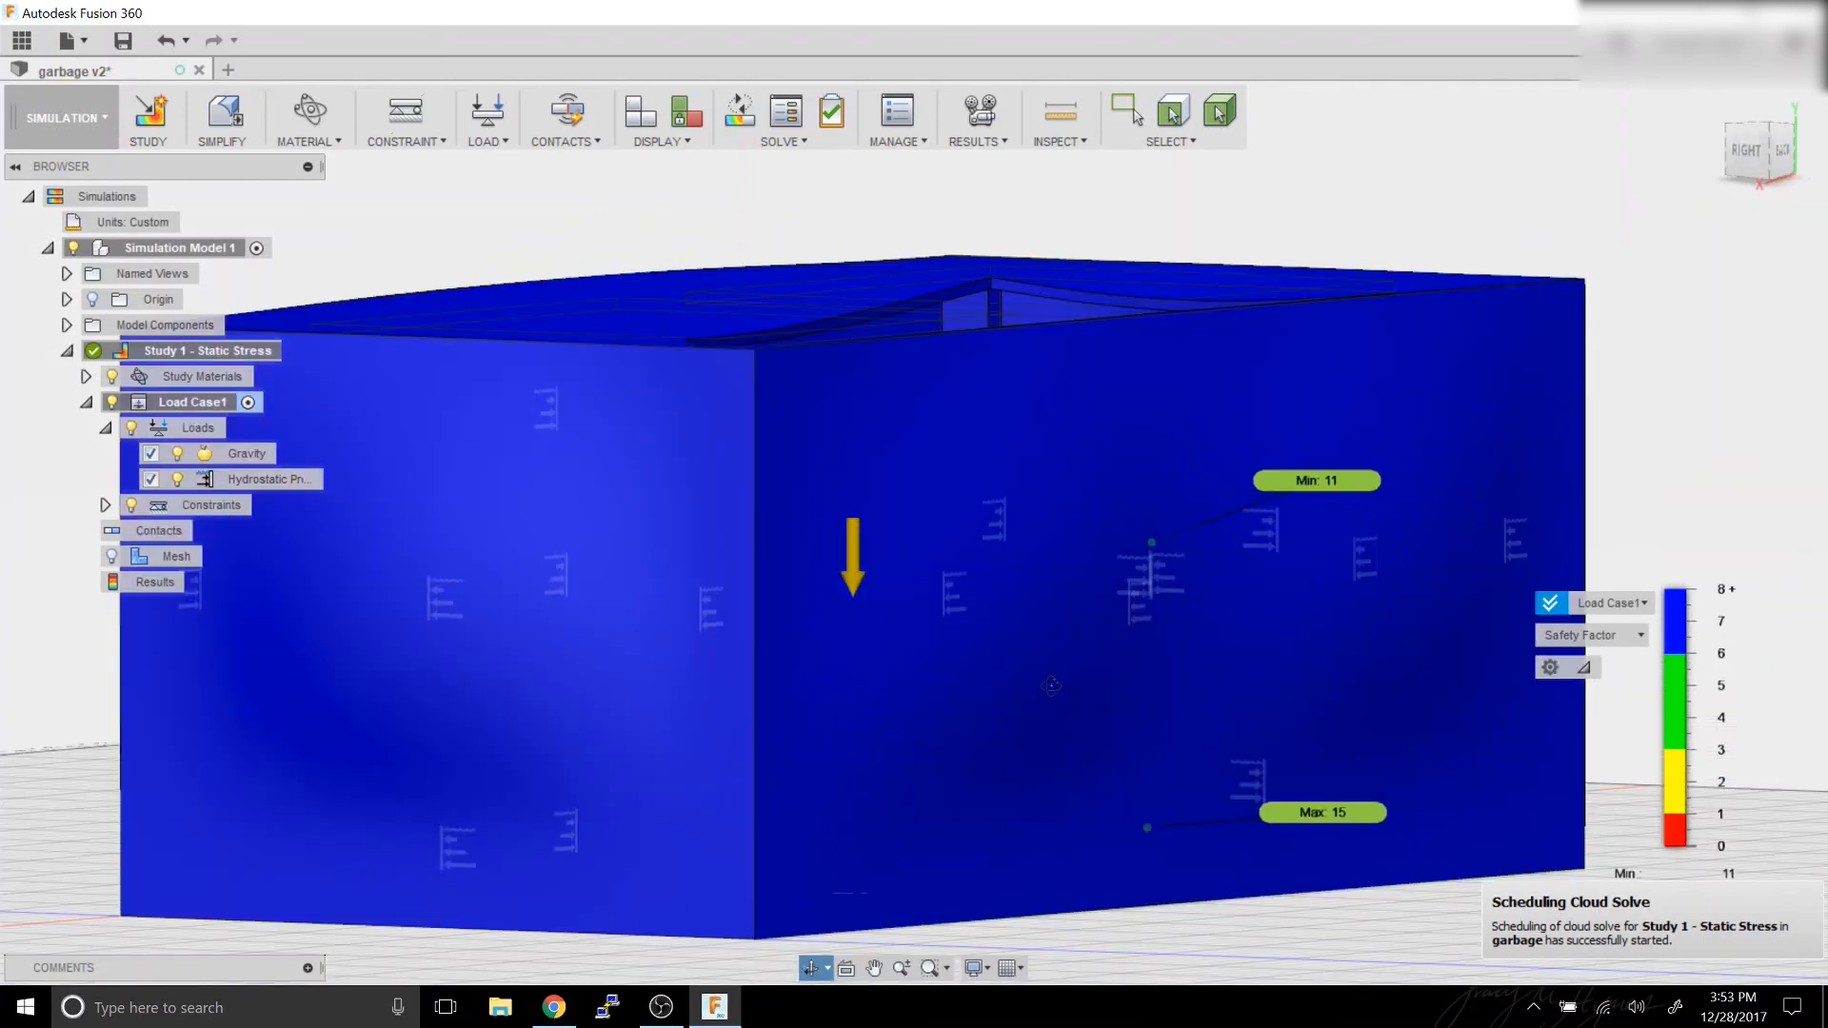
pyautogui.keyDown('shift'); pyautogui.moveTo(1050, 685); pyautogui.dragTo(1282, 692, button='middle'); pyautogui.keyUp('shift')
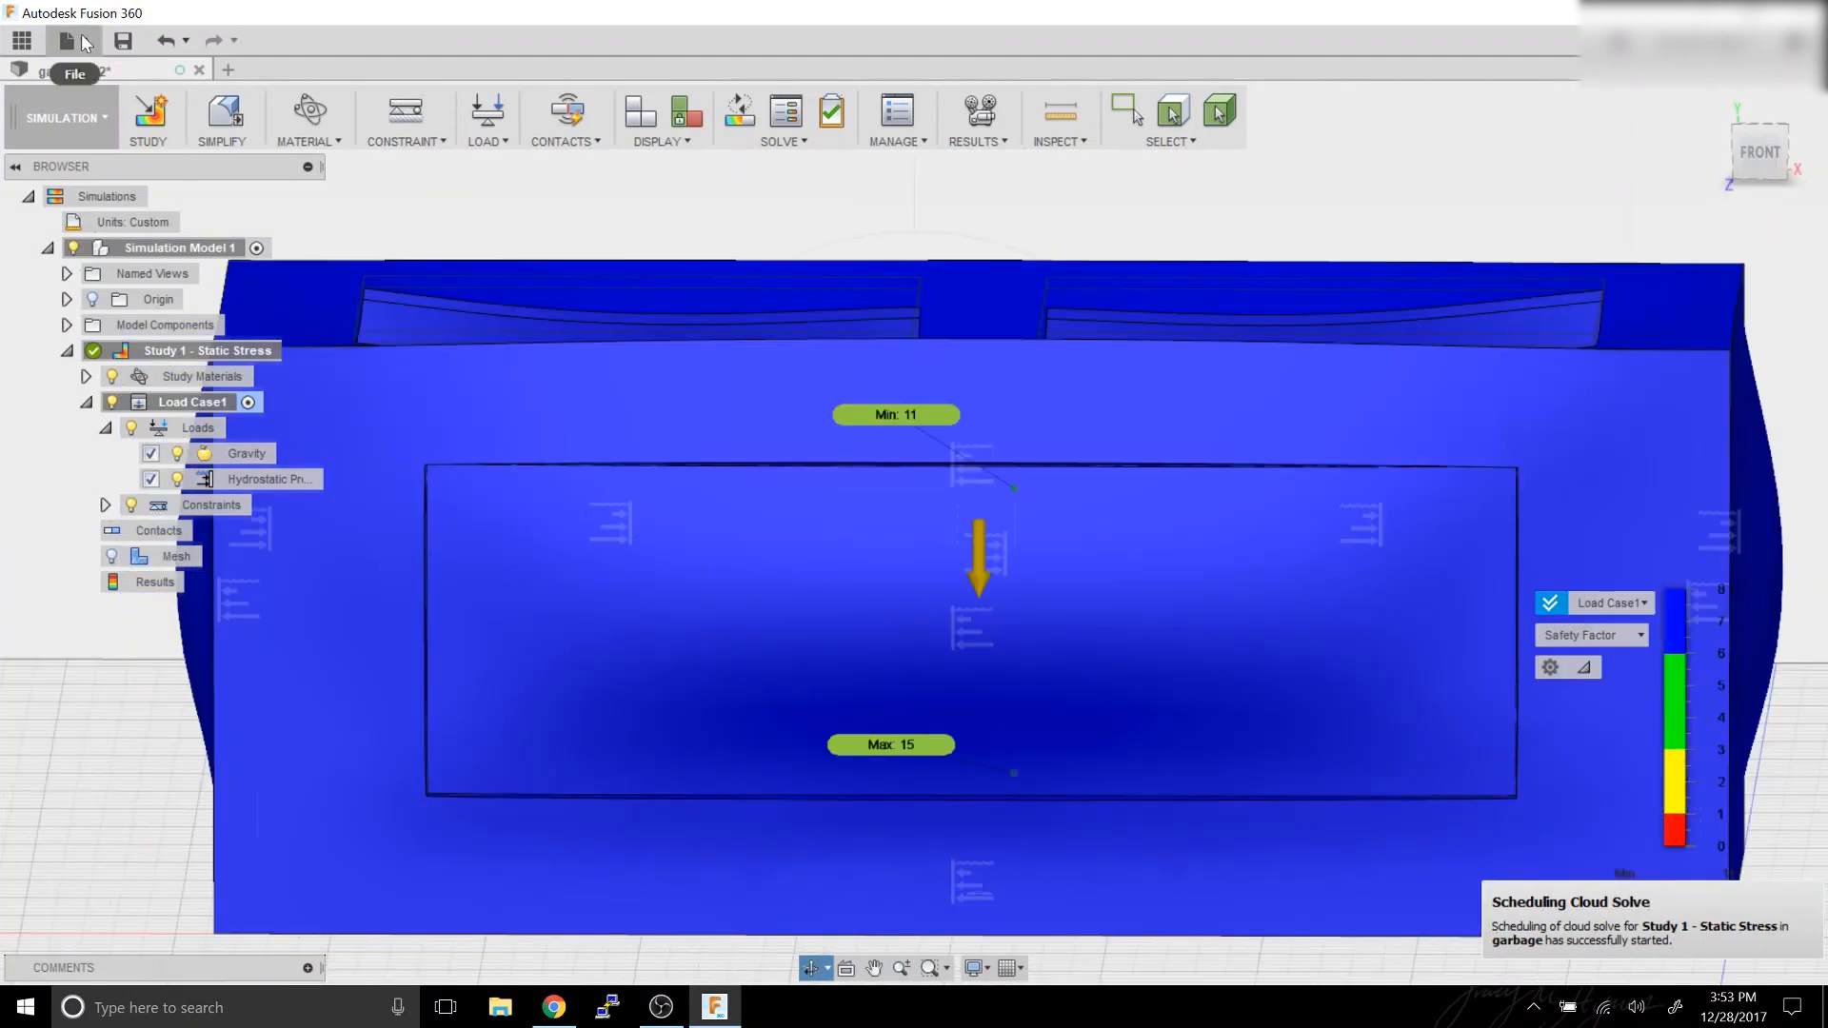
# Open the growout tank 1 design from the Water Tests project and inspect its safety factor results from the right side.
pyautogui.click(21, 41)
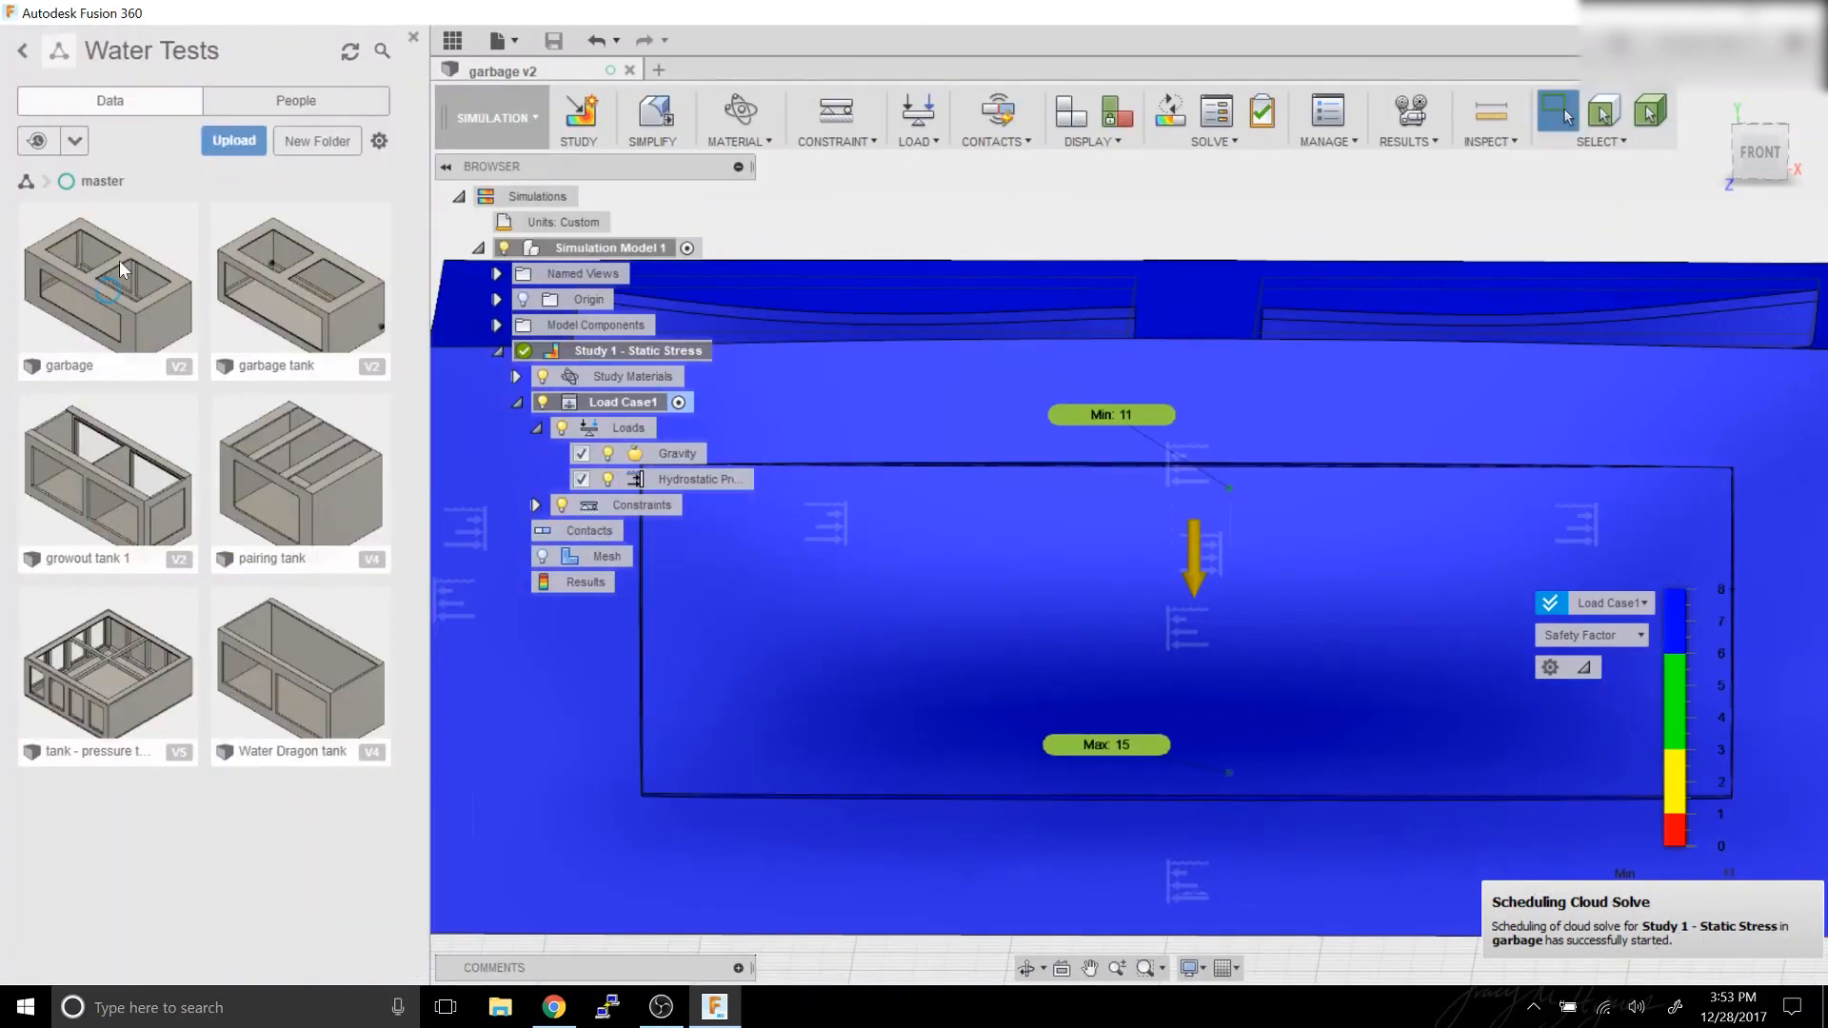
pyautogui.doubleClick(111, 474)
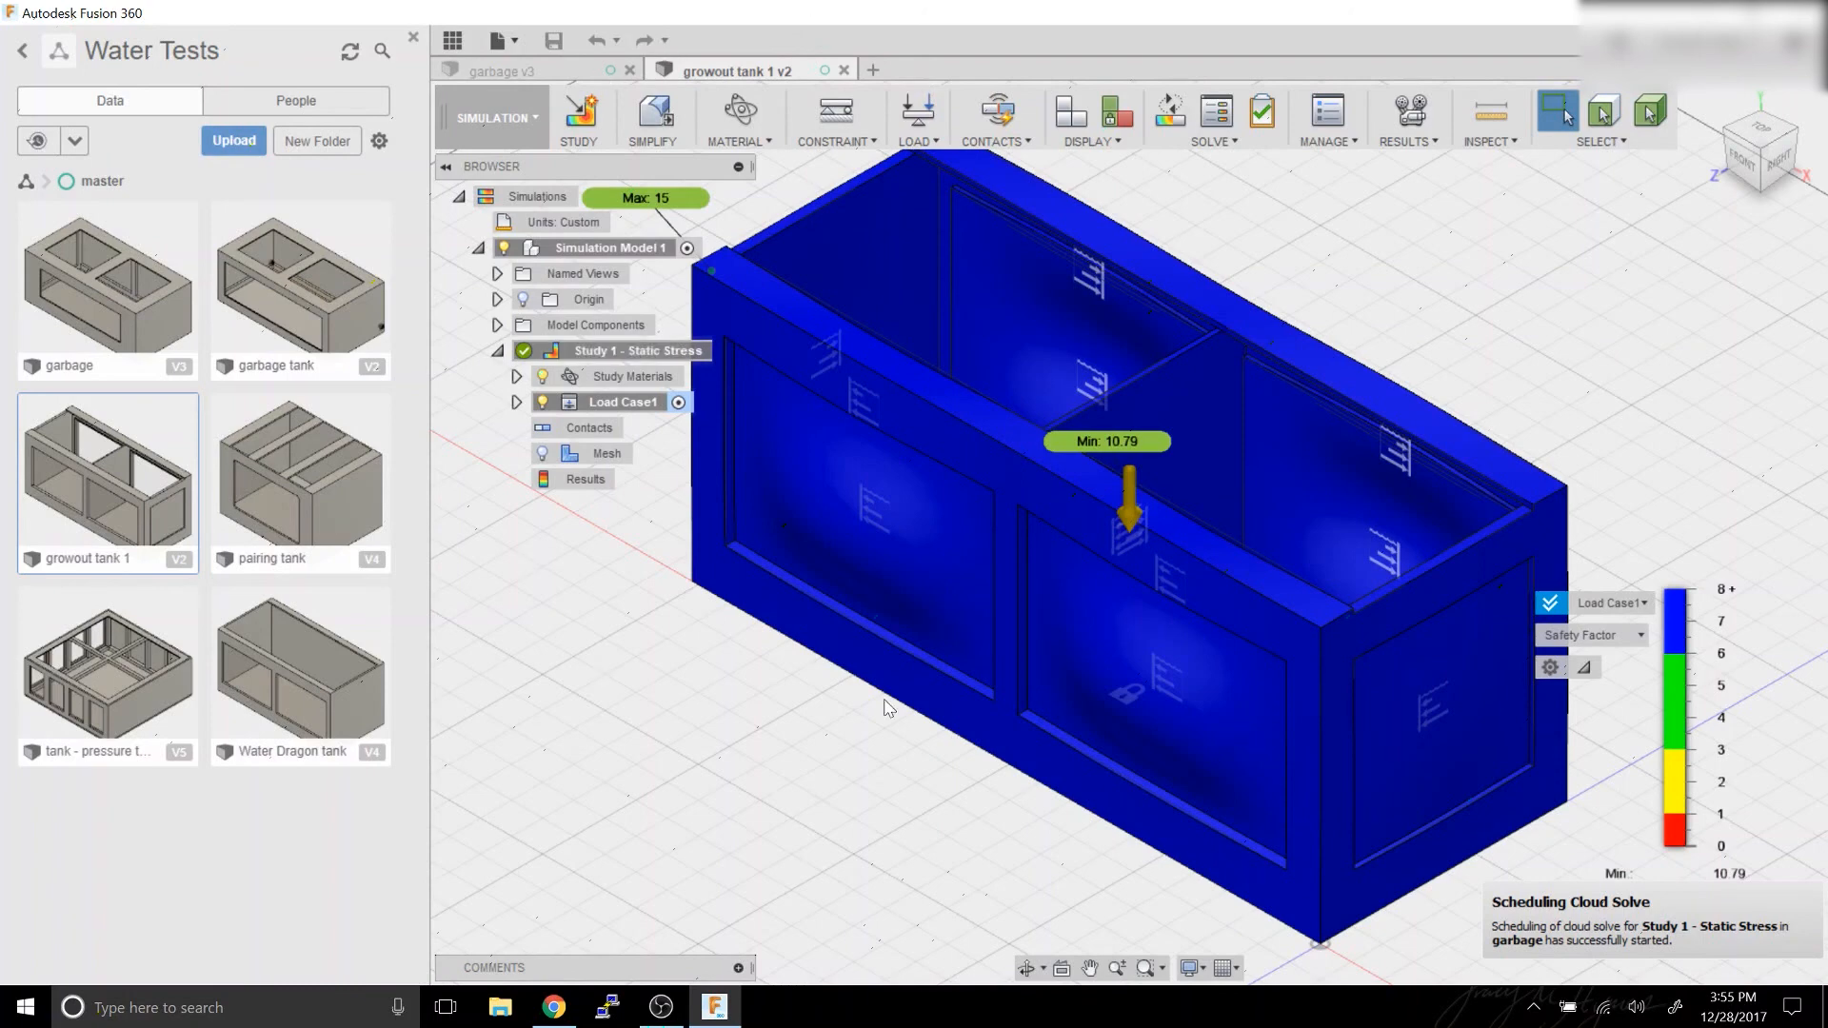
pyautogui.click(1036, 971)
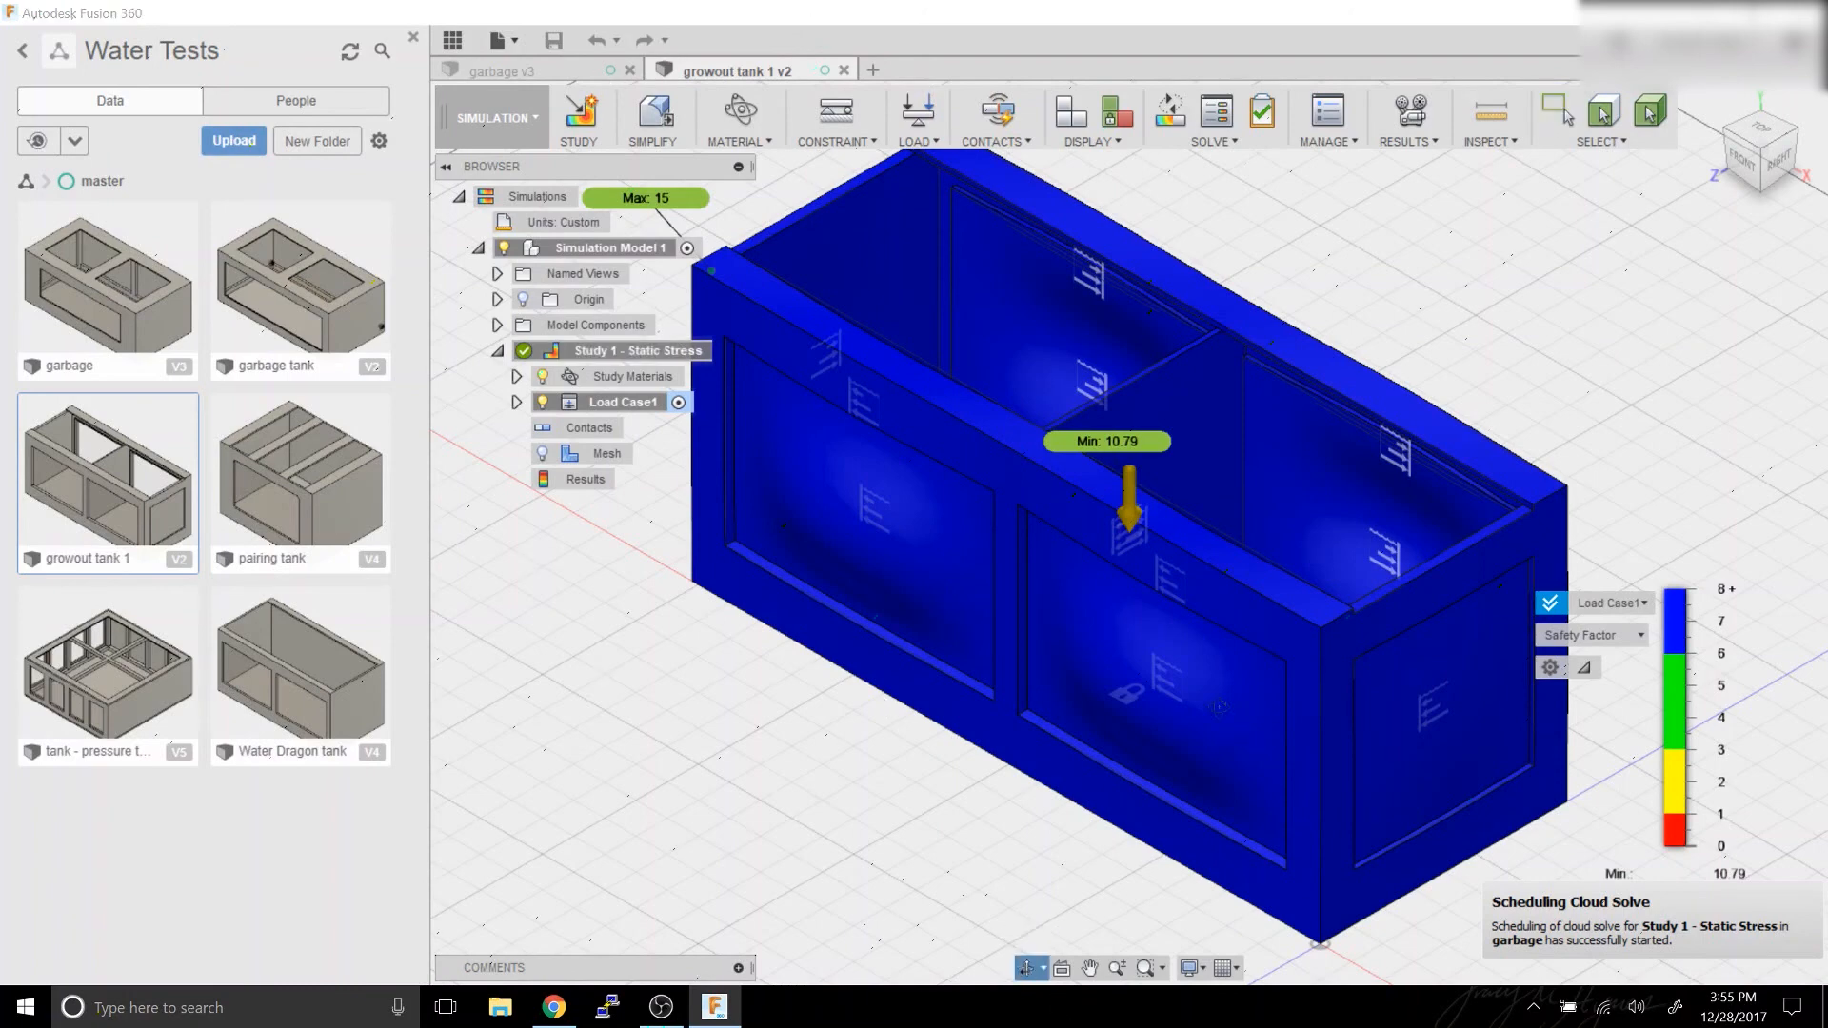
pyautogui.moveTo(1274, 567); pyautogui.dragTo(1244, 521)
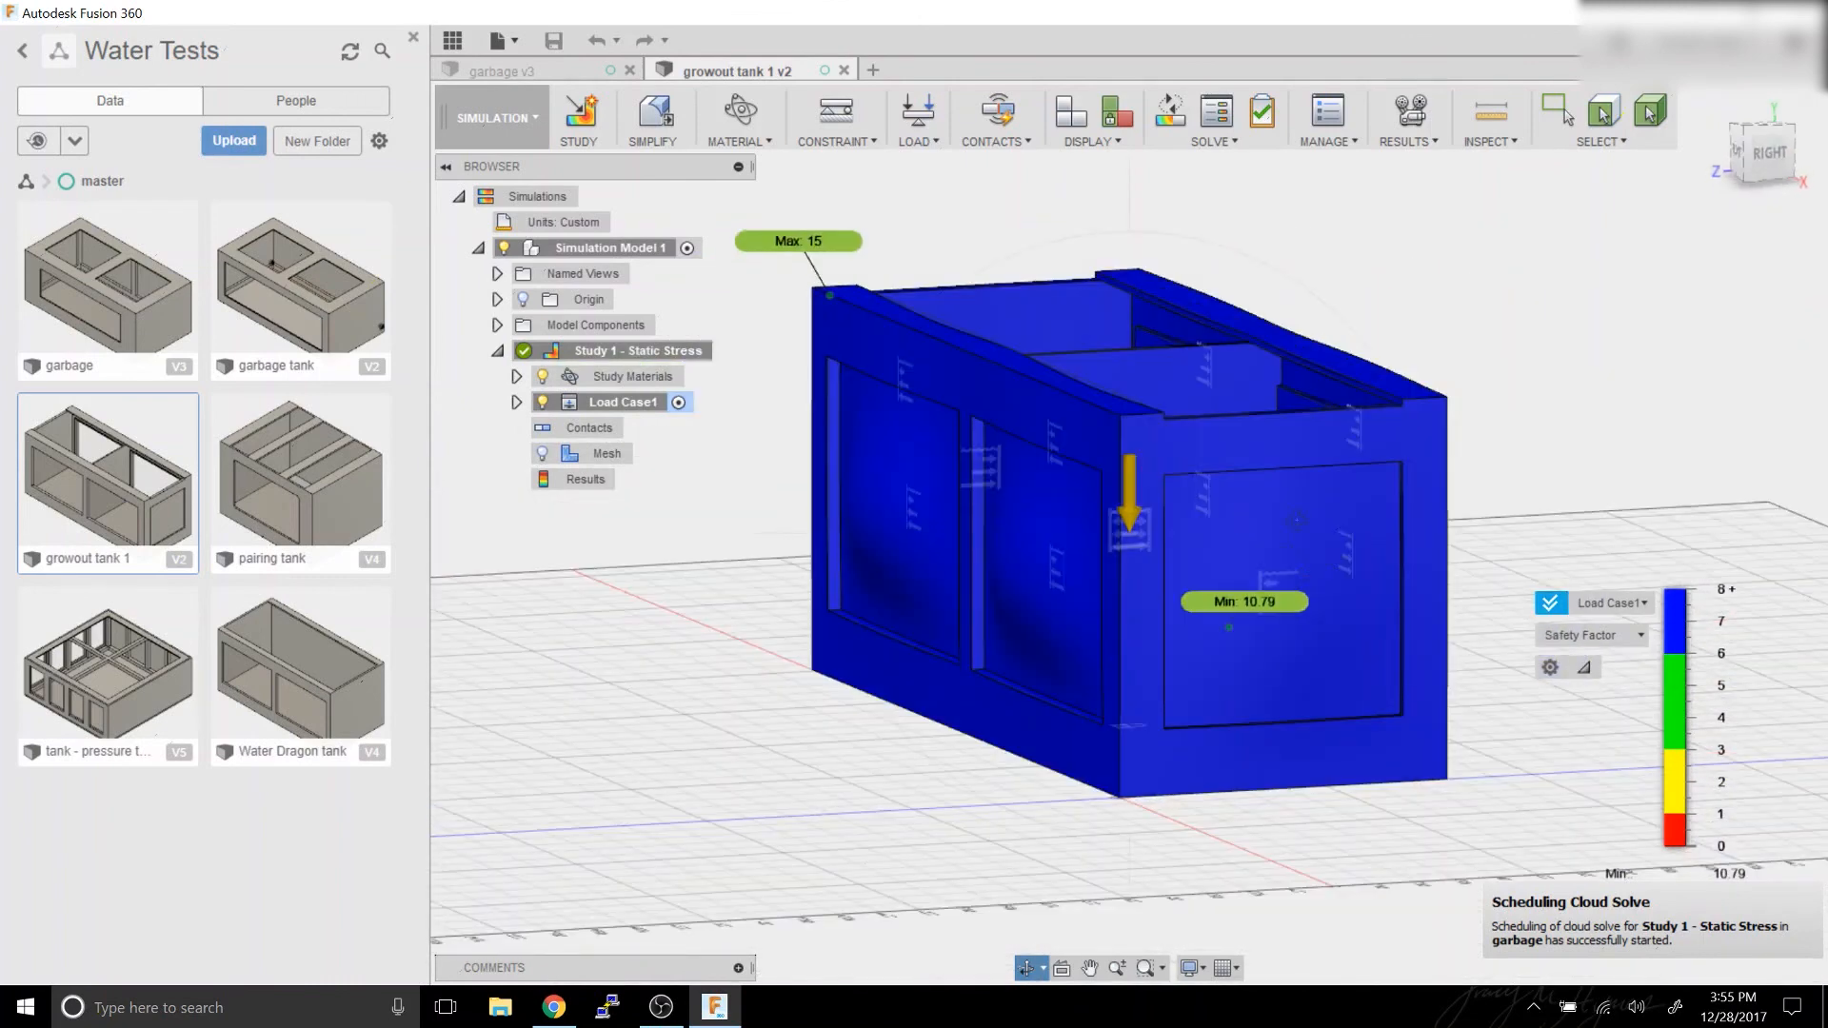
# Open the pairing tank design and inspect its safety factor results around the front window's upper corner and the top braces.
pyautogui.press('Escape')
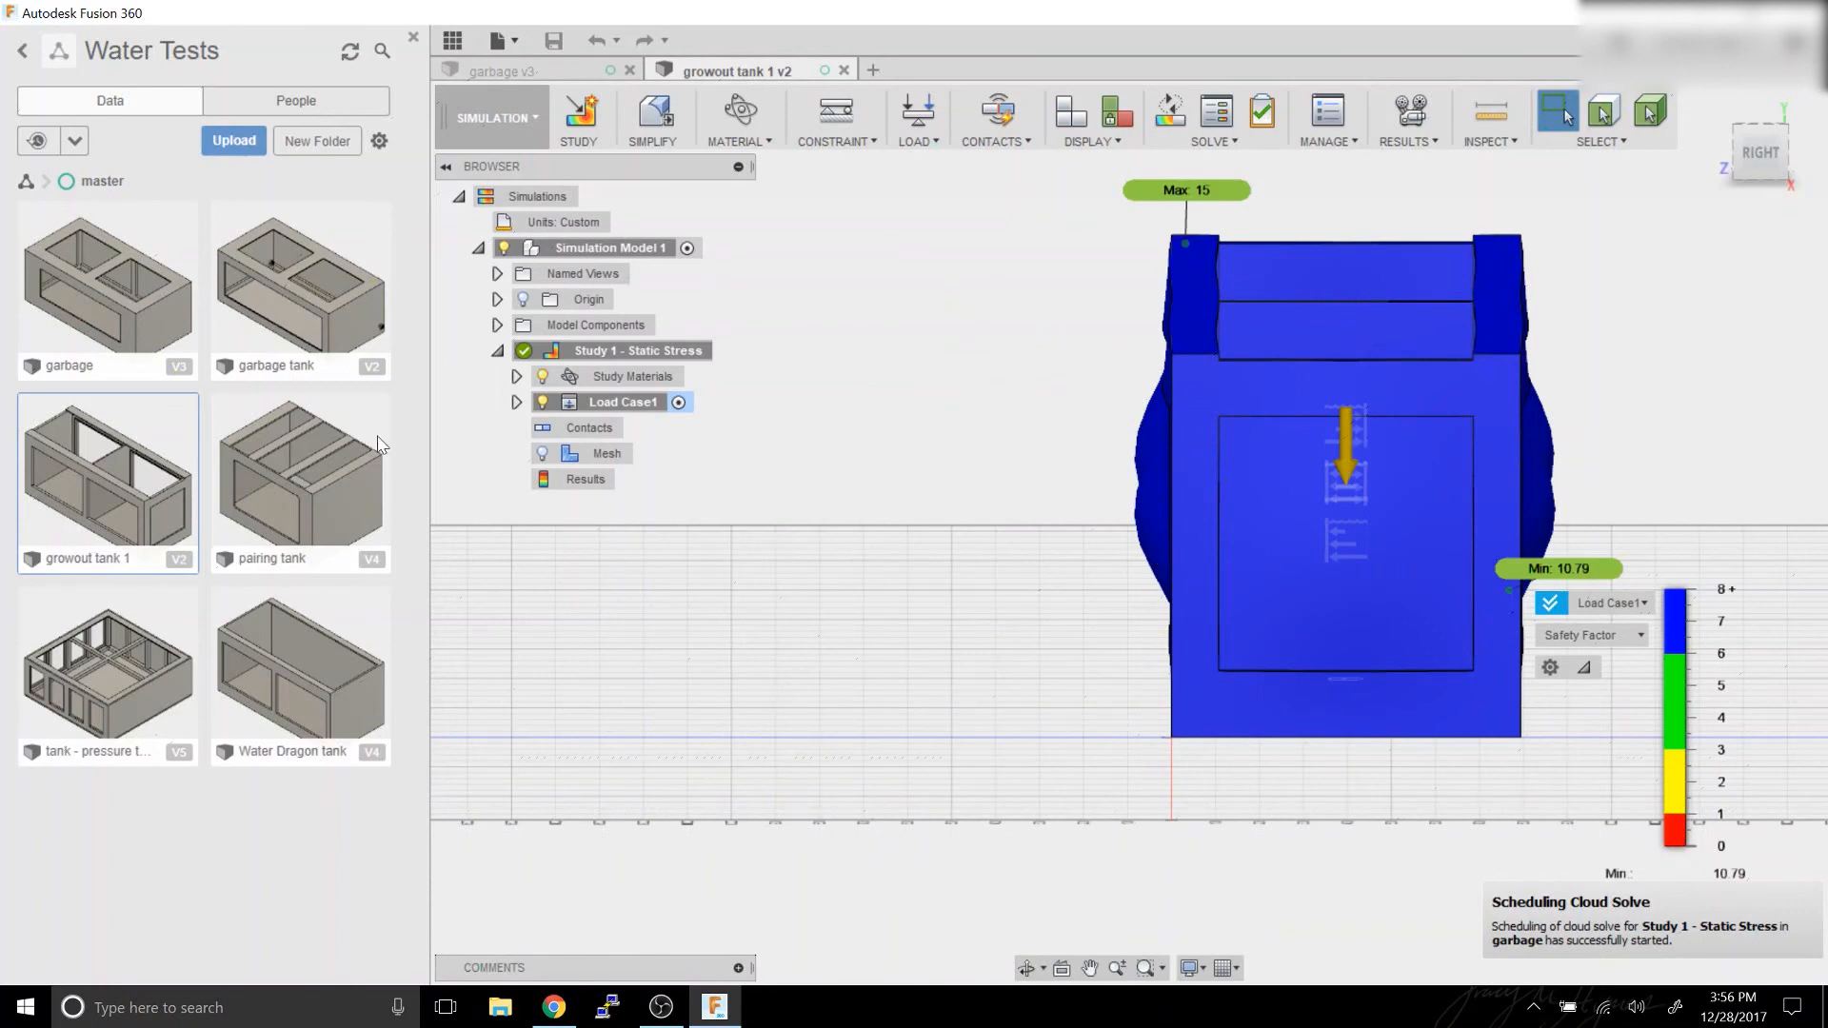
pyautogui.doubleClick(314, 473)
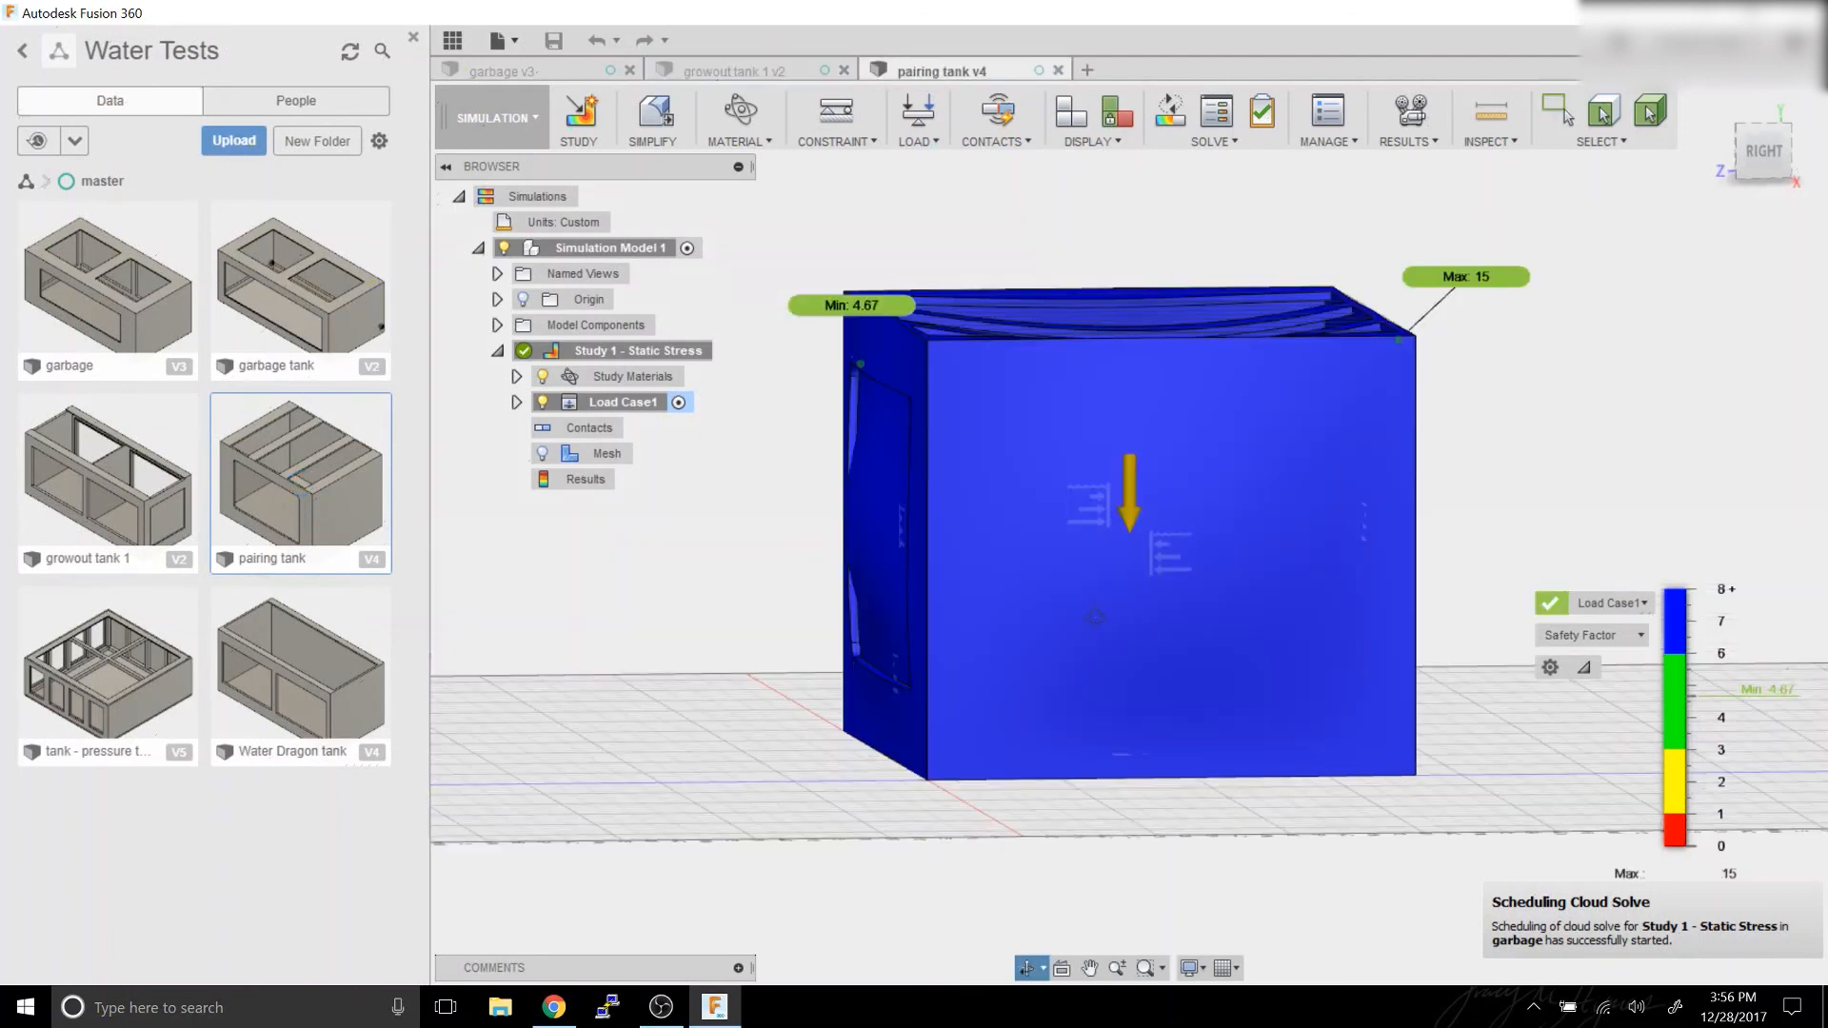
pyautogui.keyDown('shift'); pyautogui.moveTo(1095, 617); pyautogui.dragTo(1254, 607, button='middle'); pyautogui.keyUp('shift')
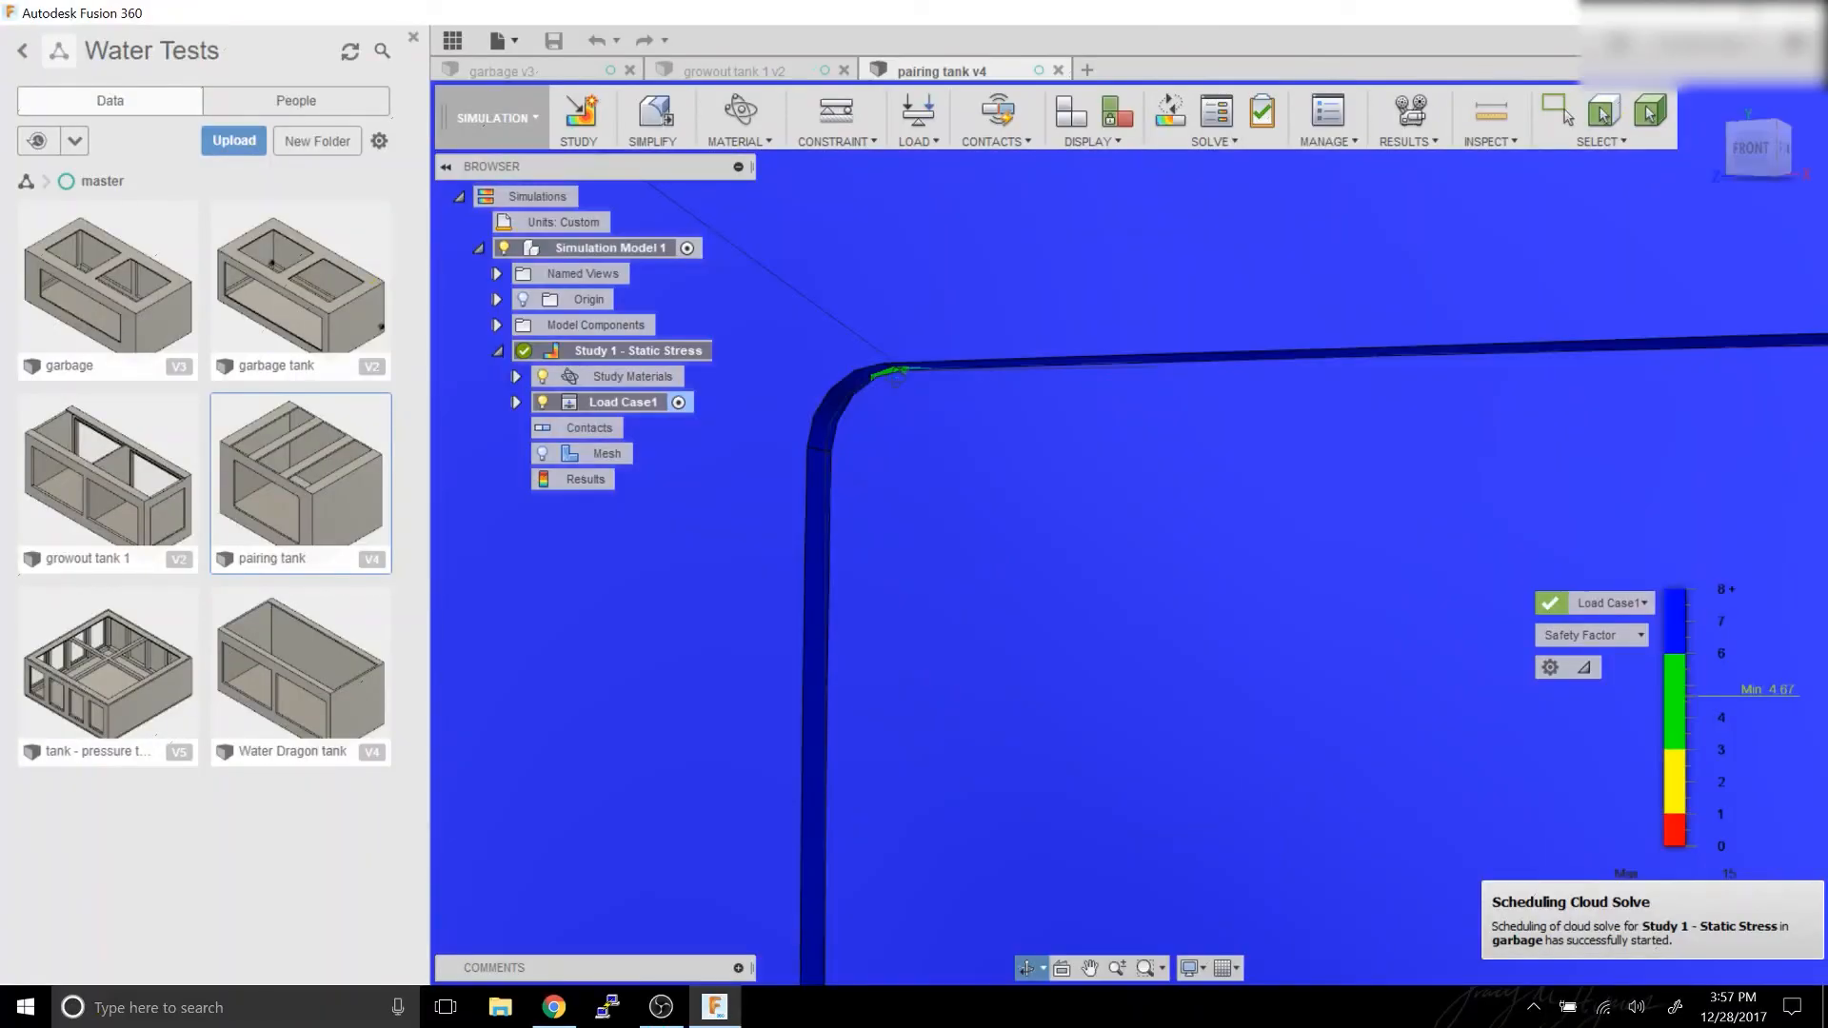
pyautogui.scroll(-3, 1366, 690)
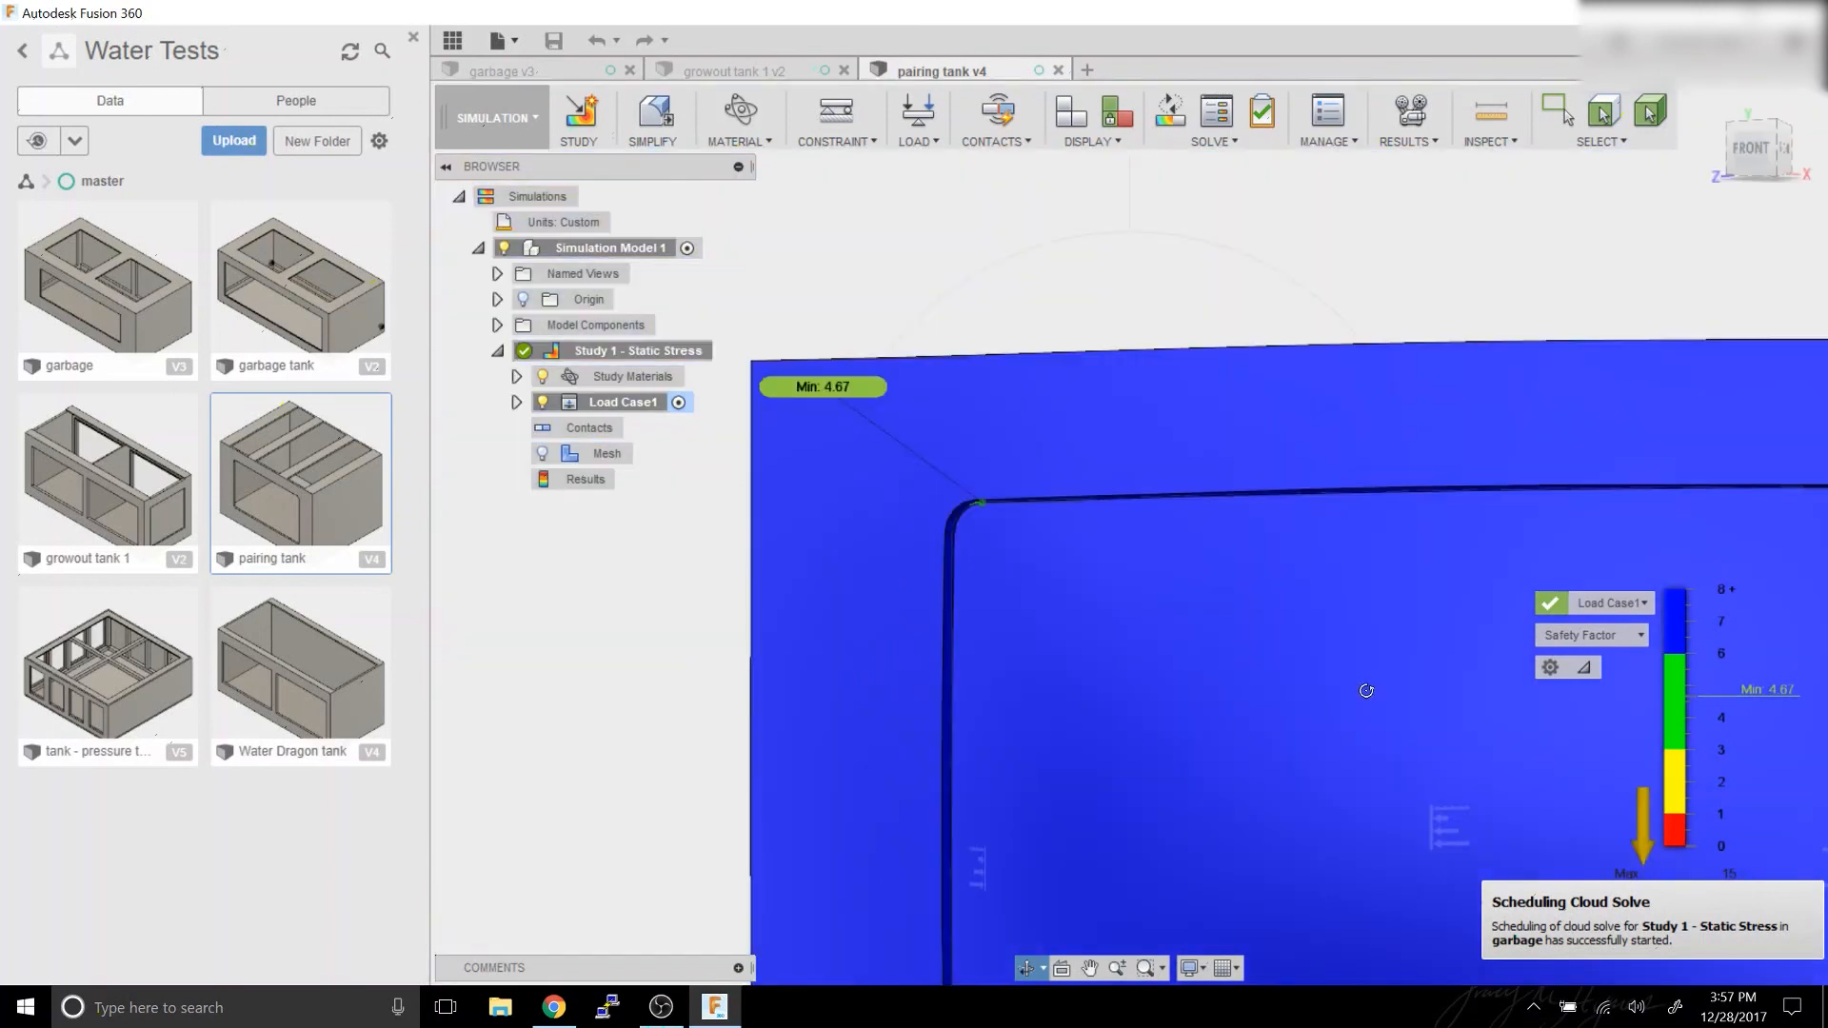
pyautogui.moveTo(1366, 690); pyautogui.dragTo(1120, 950)
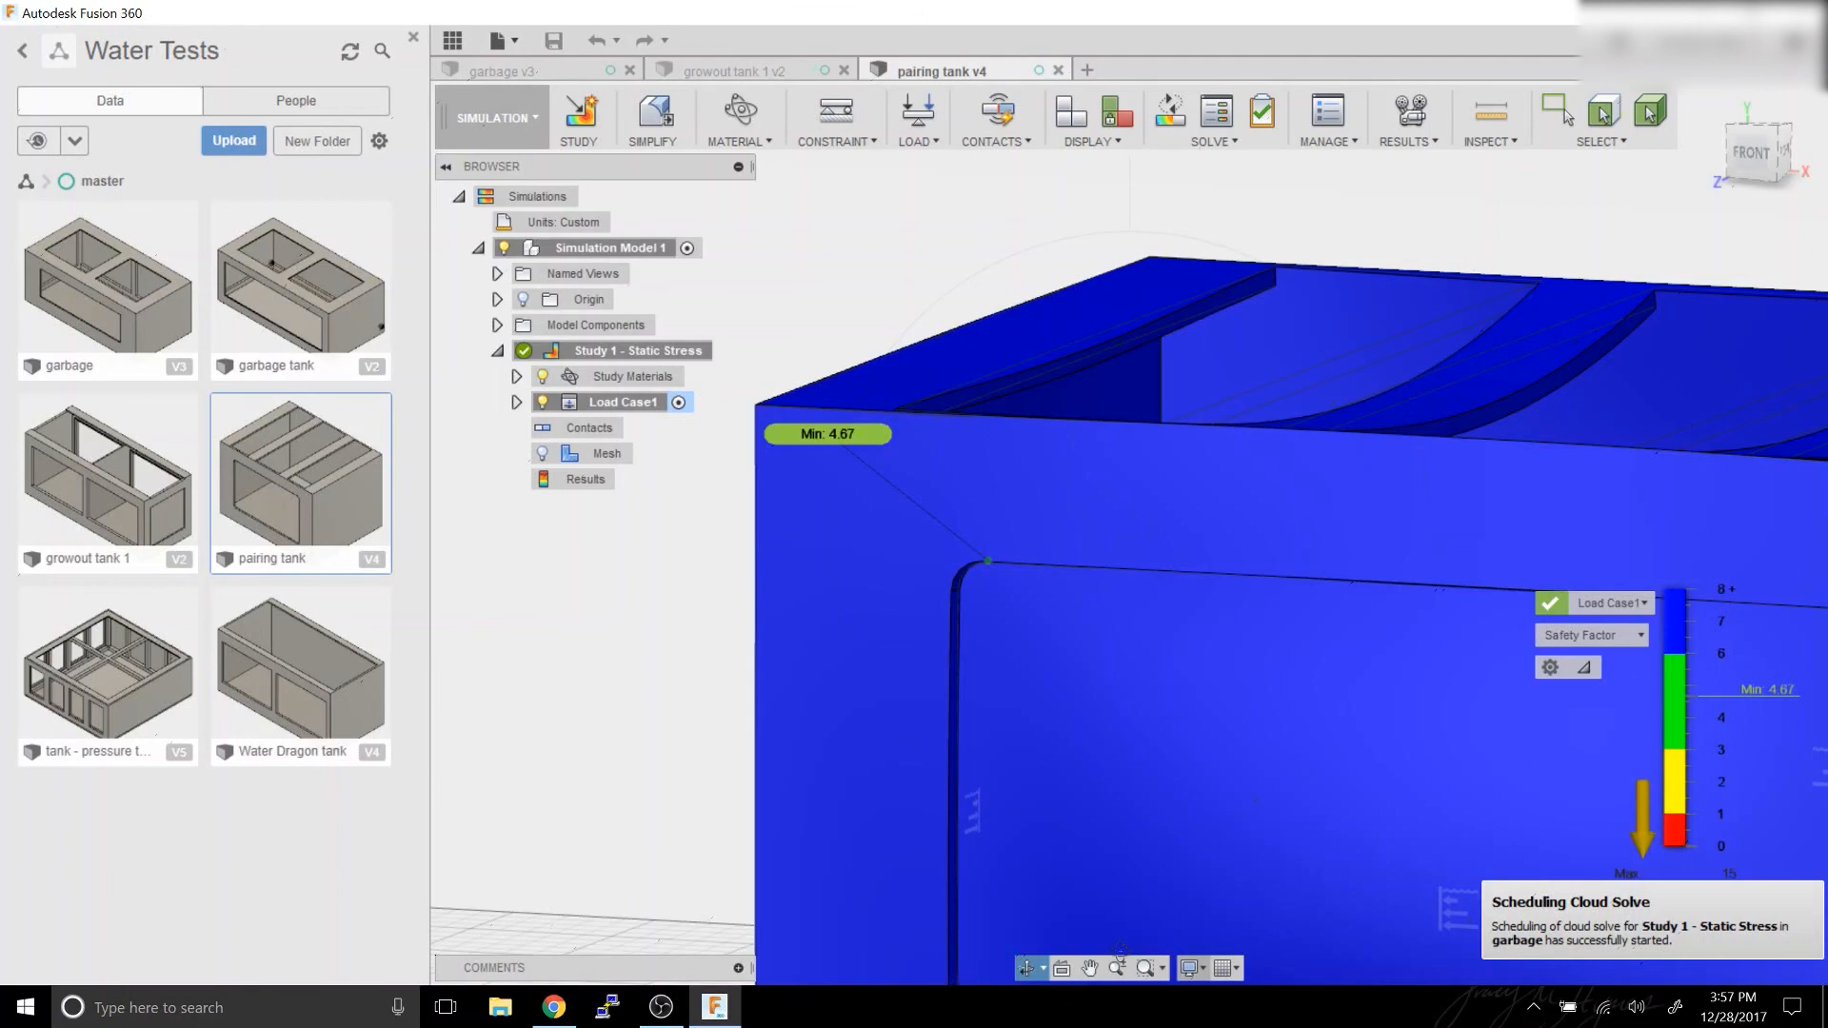
# Open the Water Dragon tank design and inspect its safety factor results on the front windows and side wall.
pyautogui.doubleClick(371, 655)
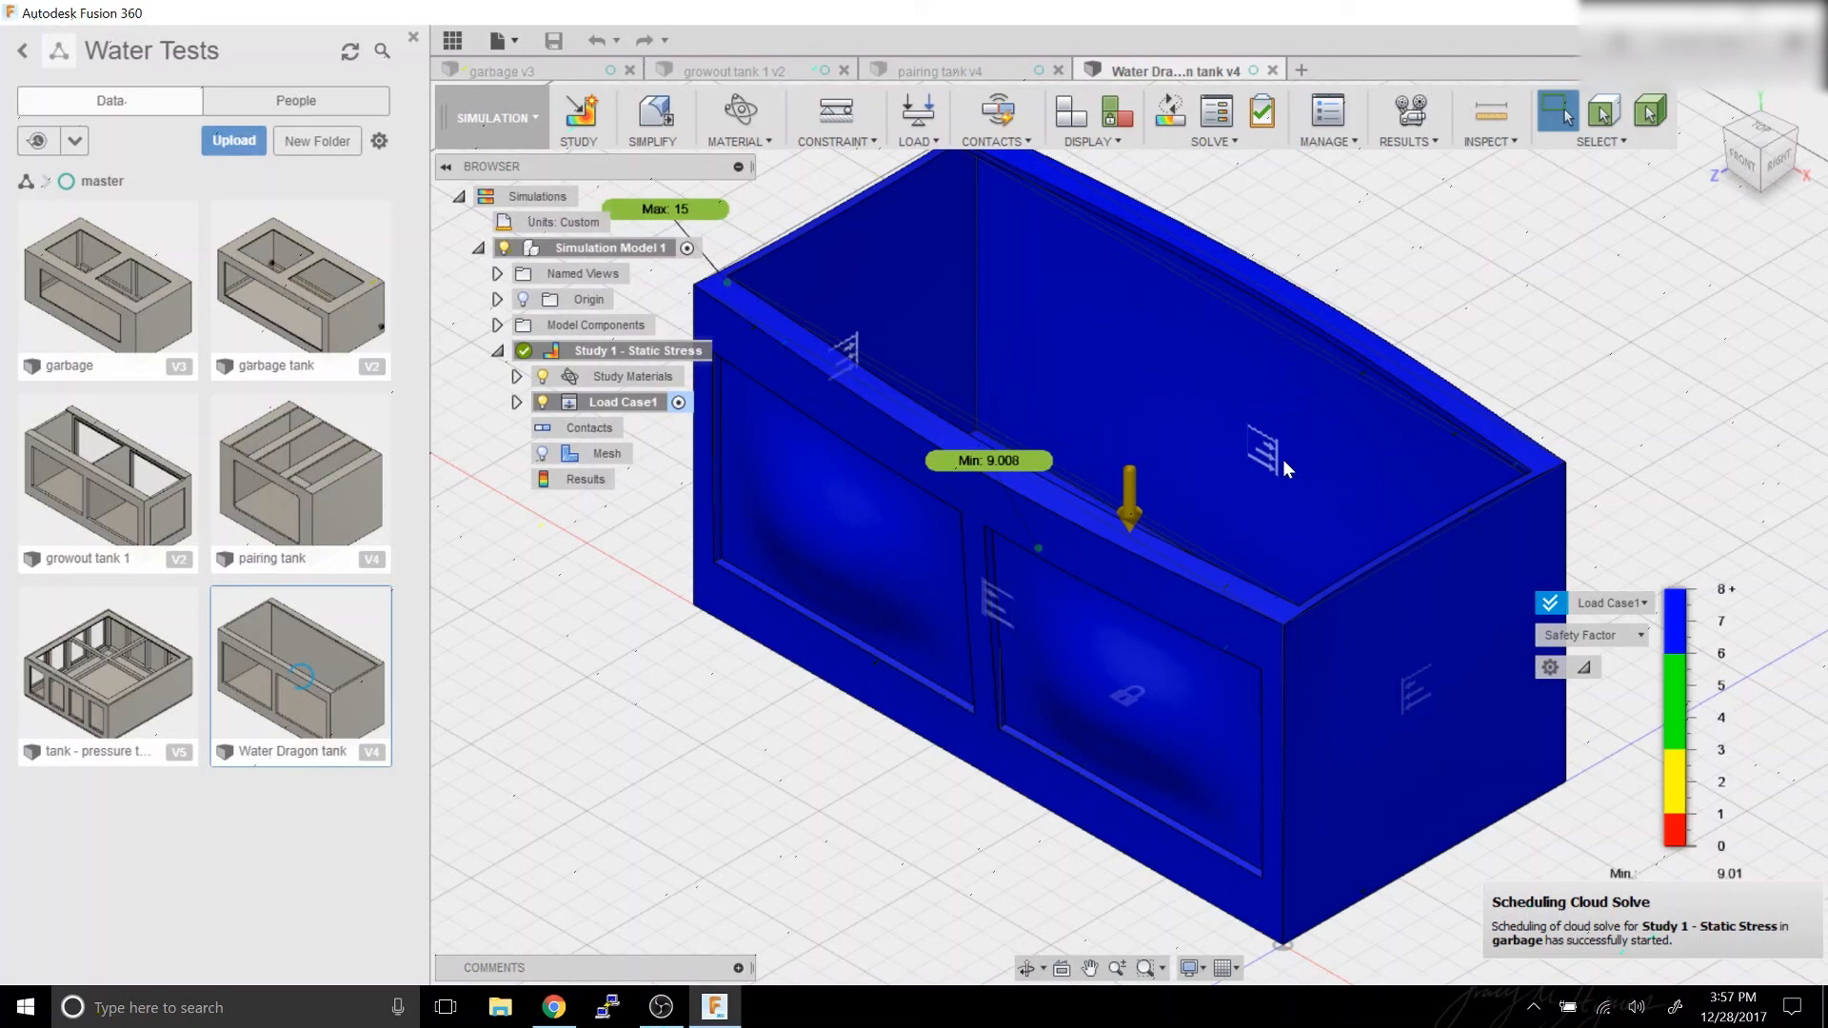
pyautogui.keyDown('shift'); pyautogui.moveTo(1282, 459); pyautogui.dragTo(955, 560, button='middle'); pyautogui.keyUp('shift')
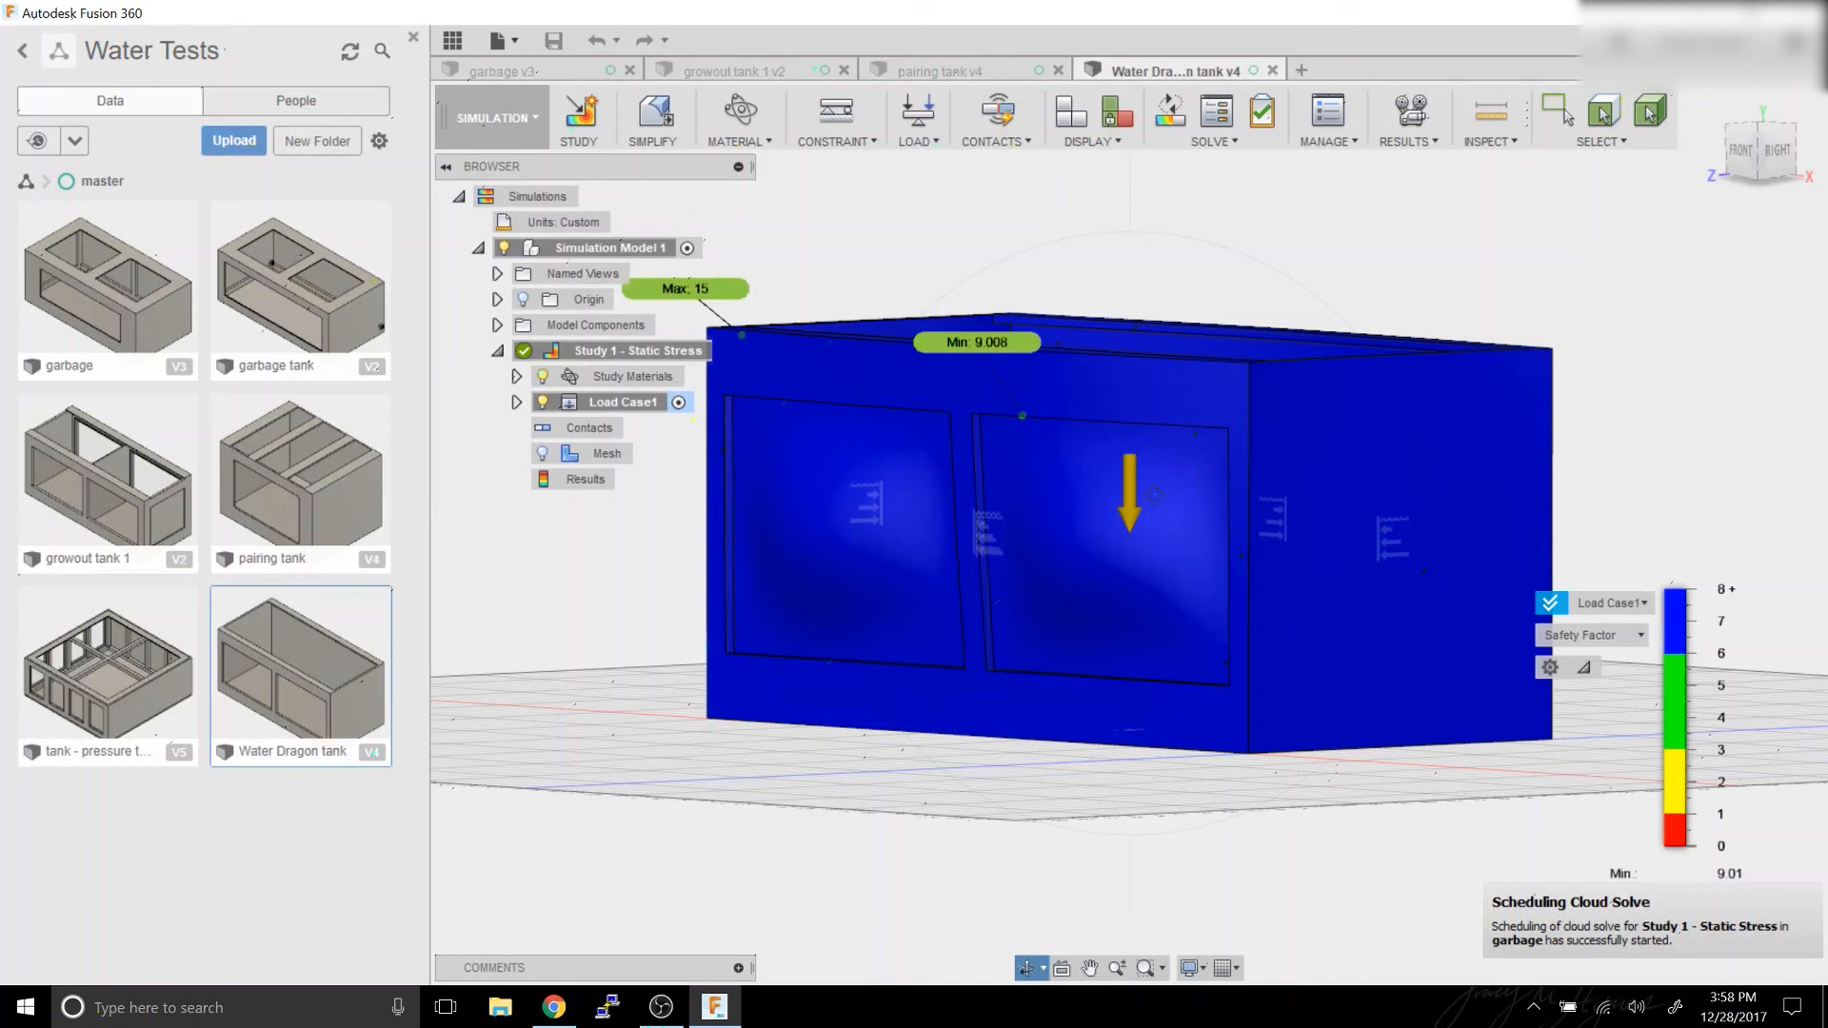
# Open the tank - pressure test design and inspect its safety factor results on the cross braces, interior and front windows.
pyautogui.doubleClick(107, 676)
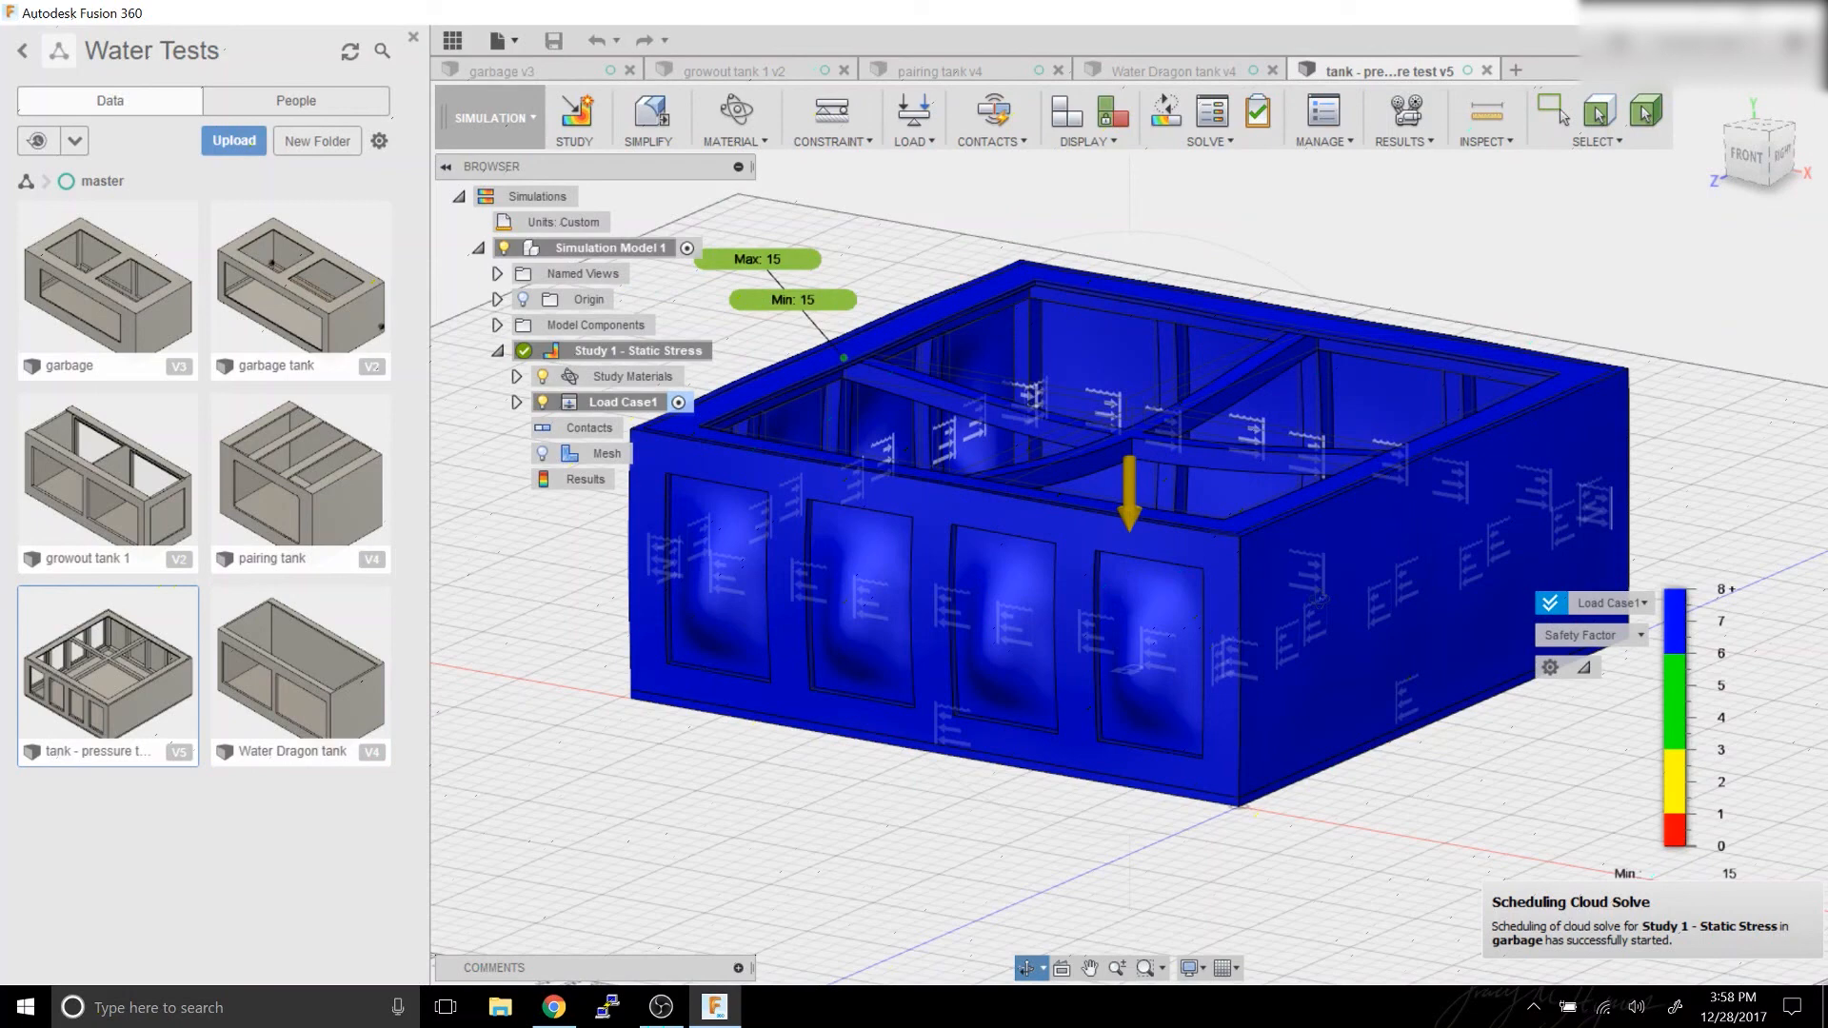
pyautogui.keyDown('shift'); pyautogui.moveTo(1318, 600); pyautogui.dragTo(1335, 630, button='middle'); pyautogui.keyUp('shift')
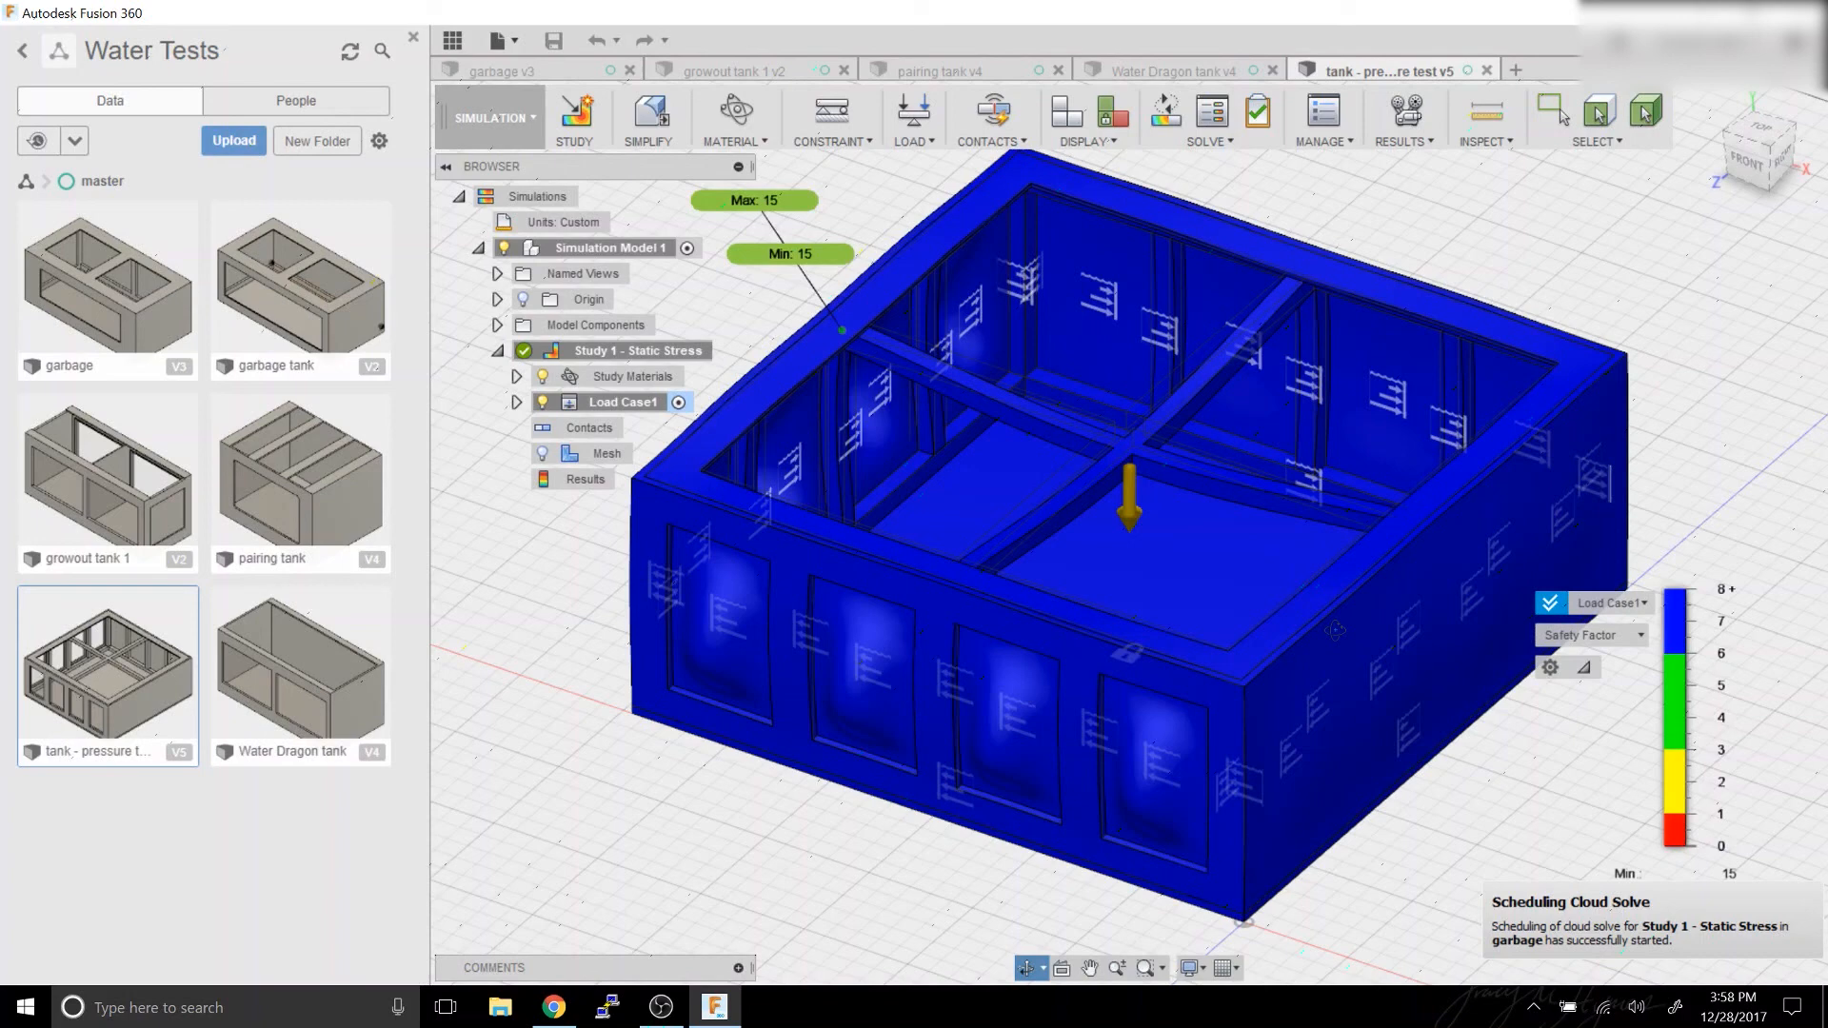
pyautogui.keyDown('shift'); pyautogui.moveTo(1335, 630); pyautogui.dragTo(1331, 650, button='middle'); pyautogui.keyUp('shift')
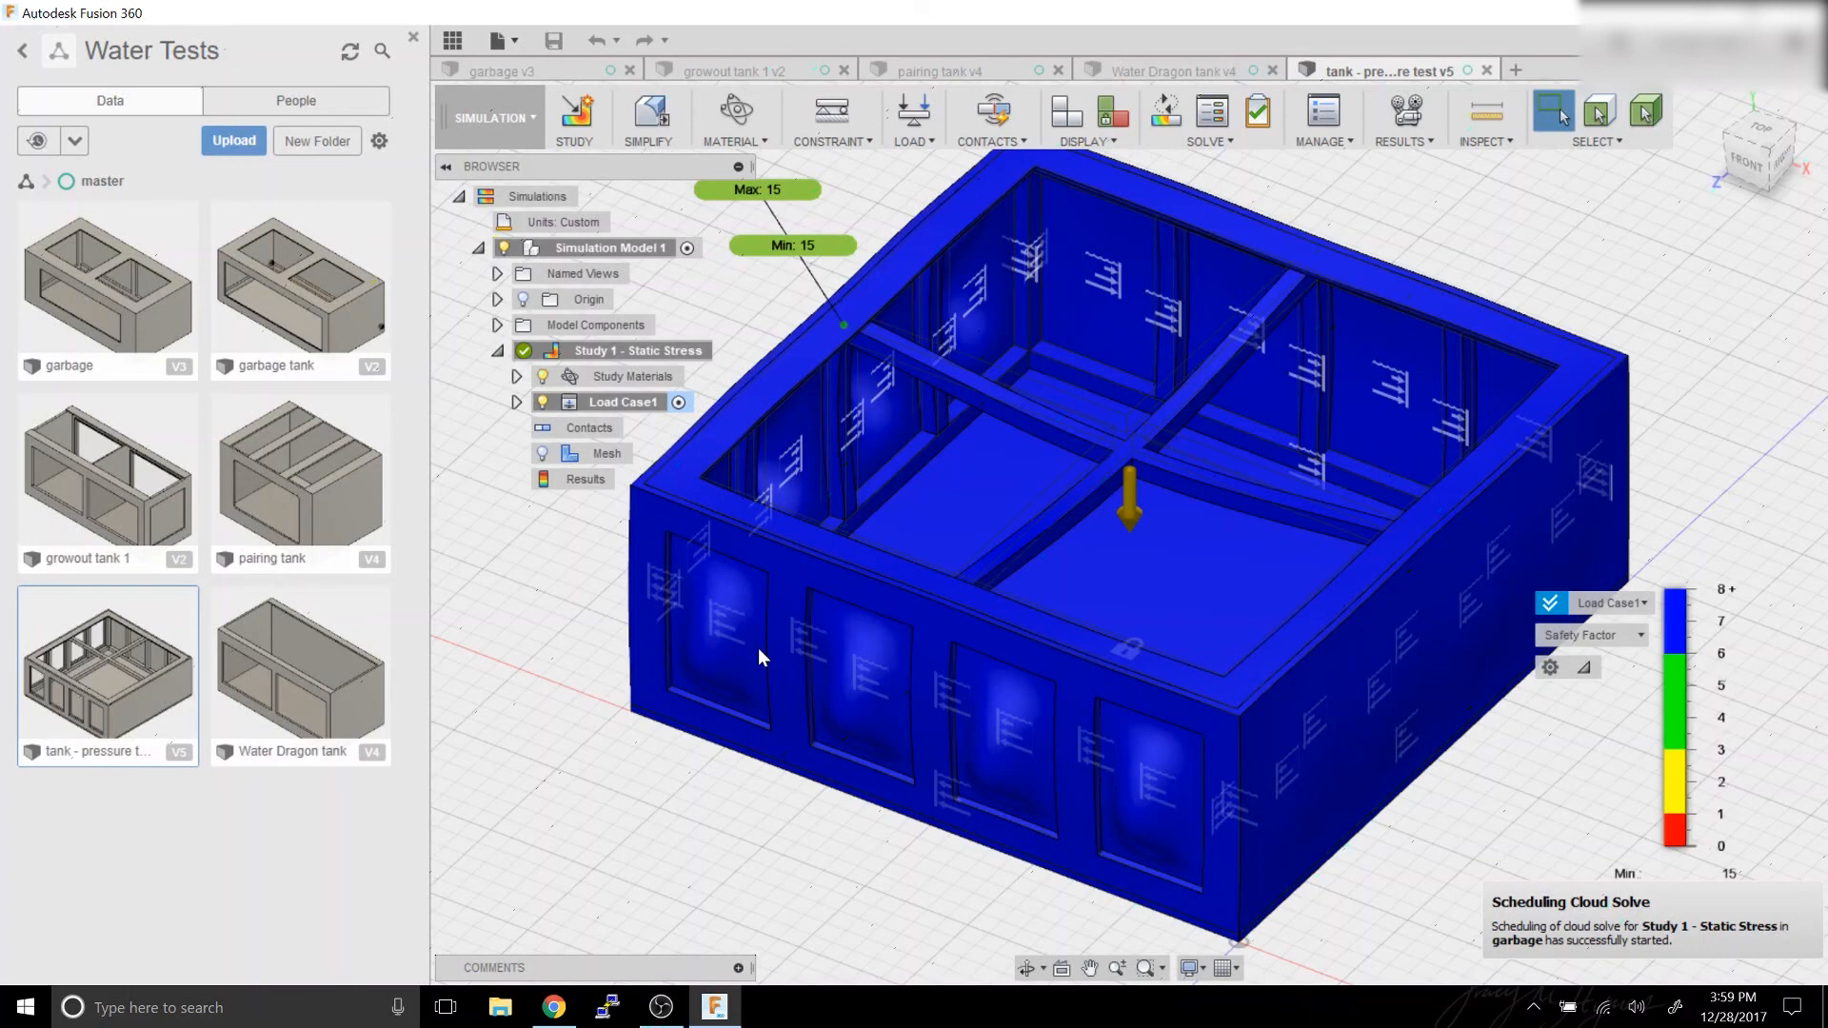
pyautogui.keyDown('shift'); pyautogui.moveTo(757, 650); pyautogui.dragTo(786, 583, button='middle'); pyautogui.keyUp('shift')
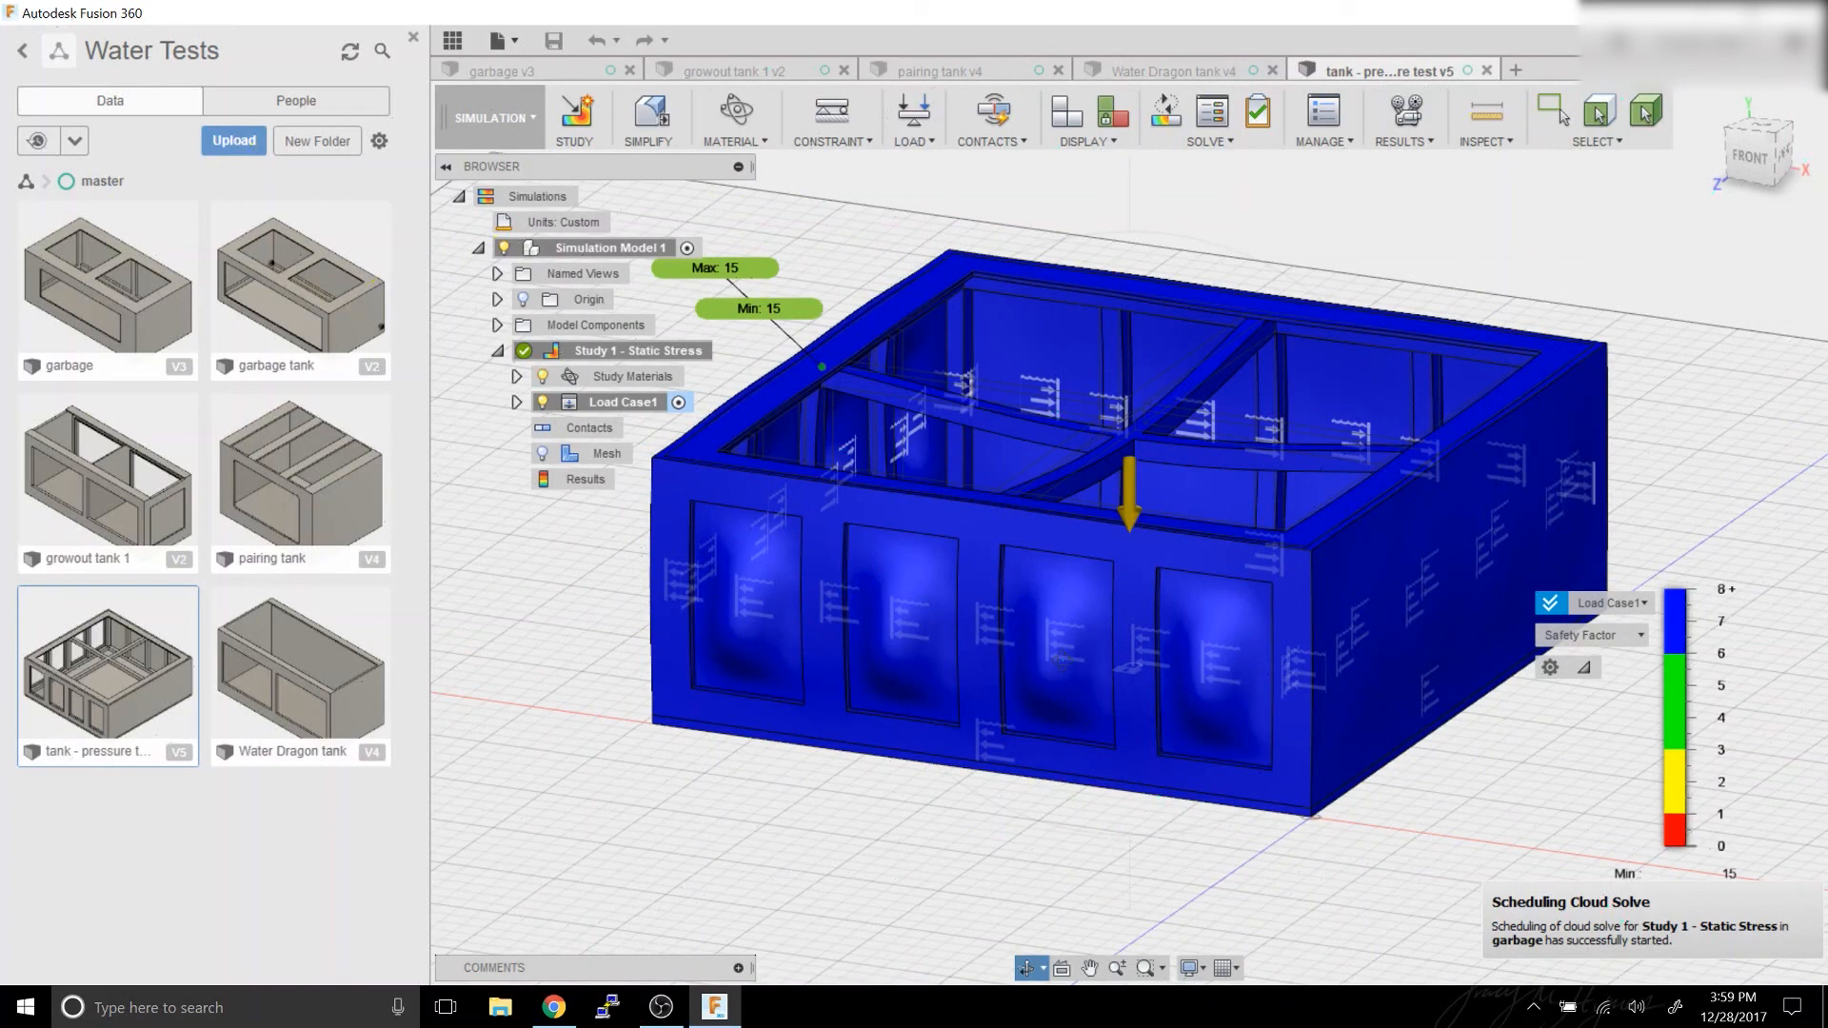
pyautogui.moveTo(925, 464); pyautogui.dragTo(990, 459, button='middle')
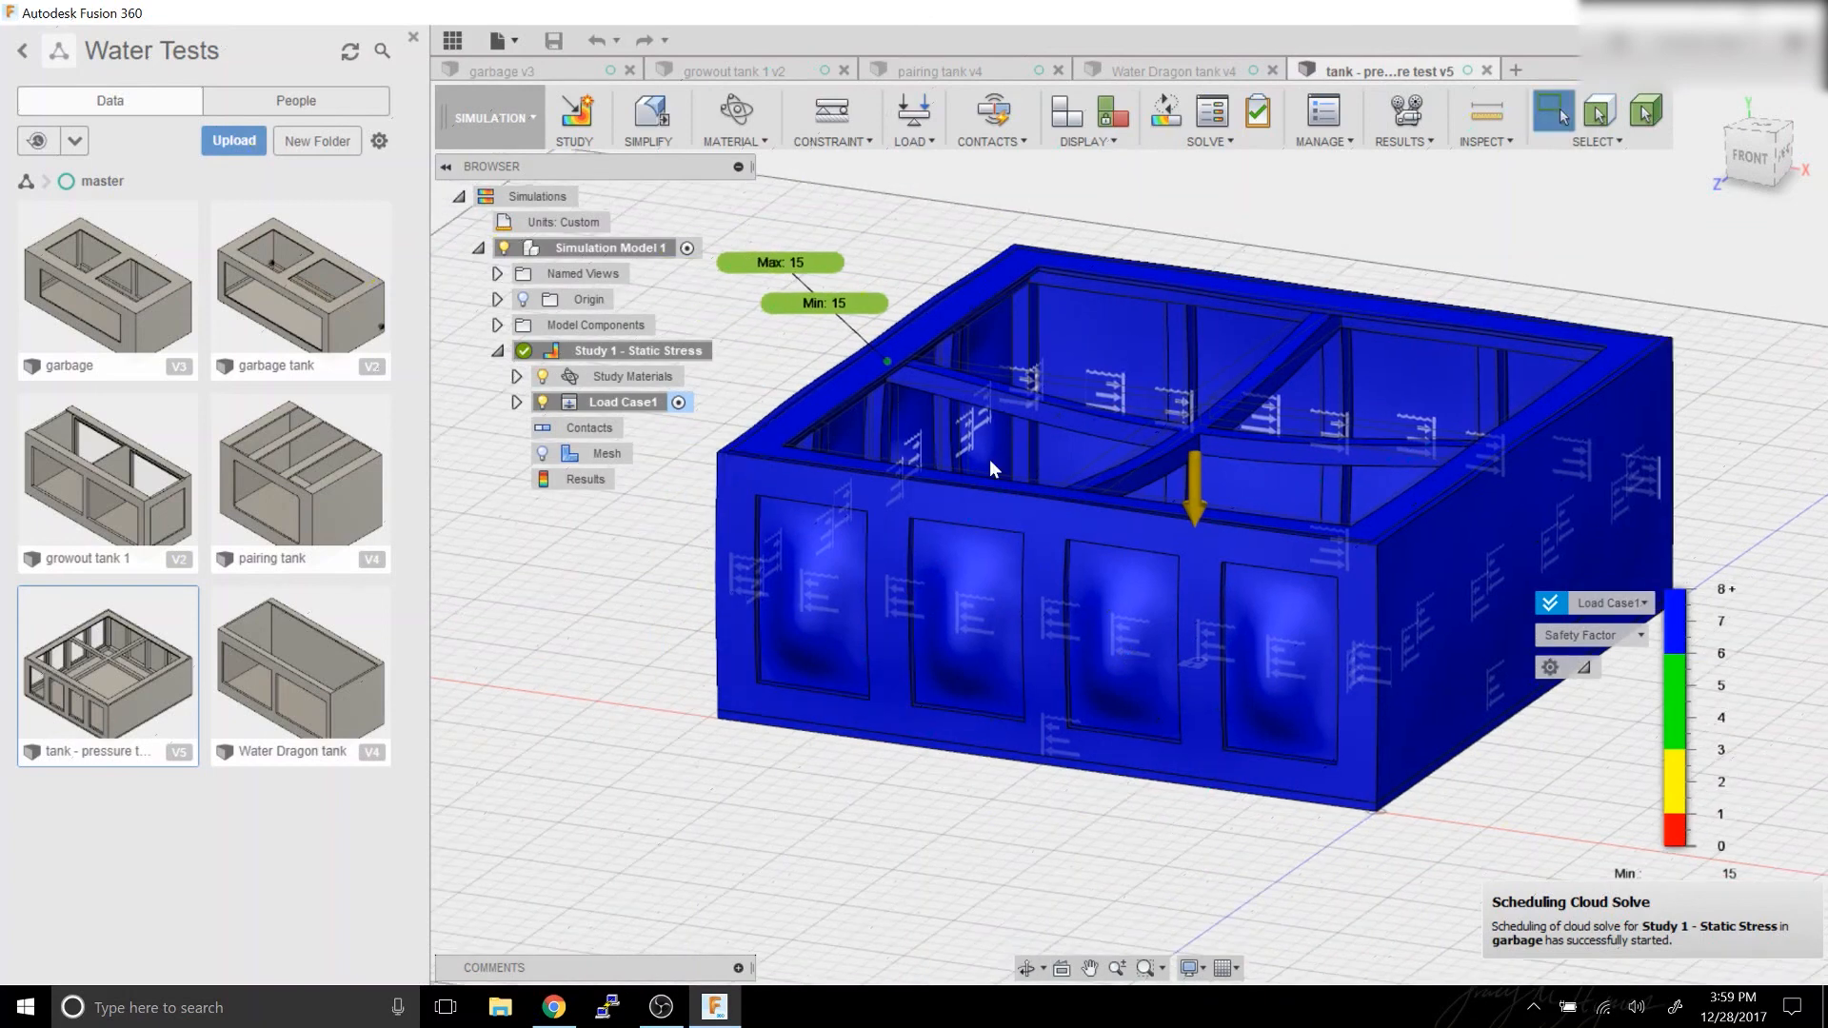